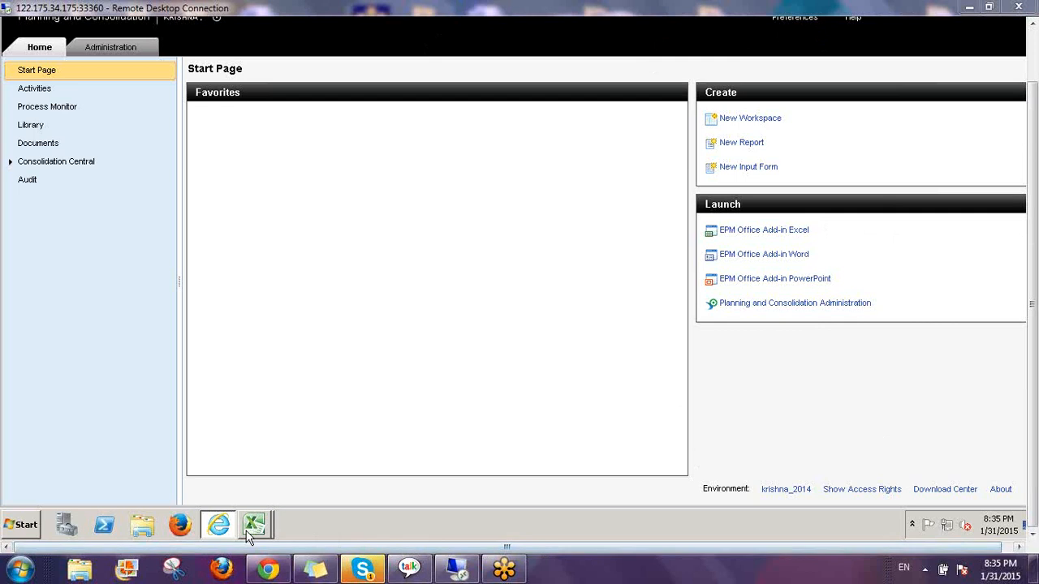
Bring the EPM FORMATTING workbook with the Balance Sheet Template to the front
{"action": "mouse_move", "coordinate": [254, 526]}
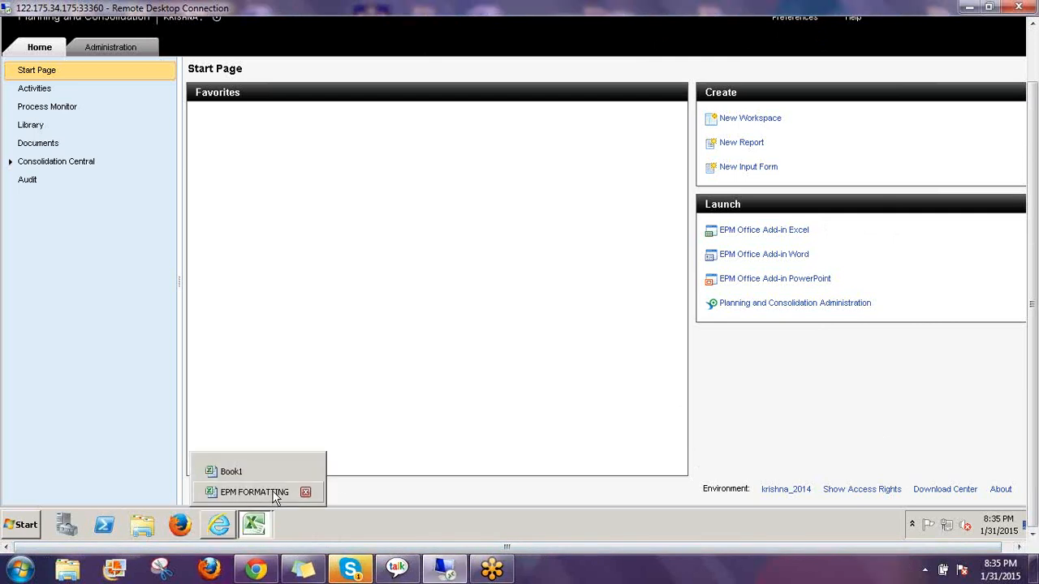
{"action": "left_click", "coordinate": [255, 493]}
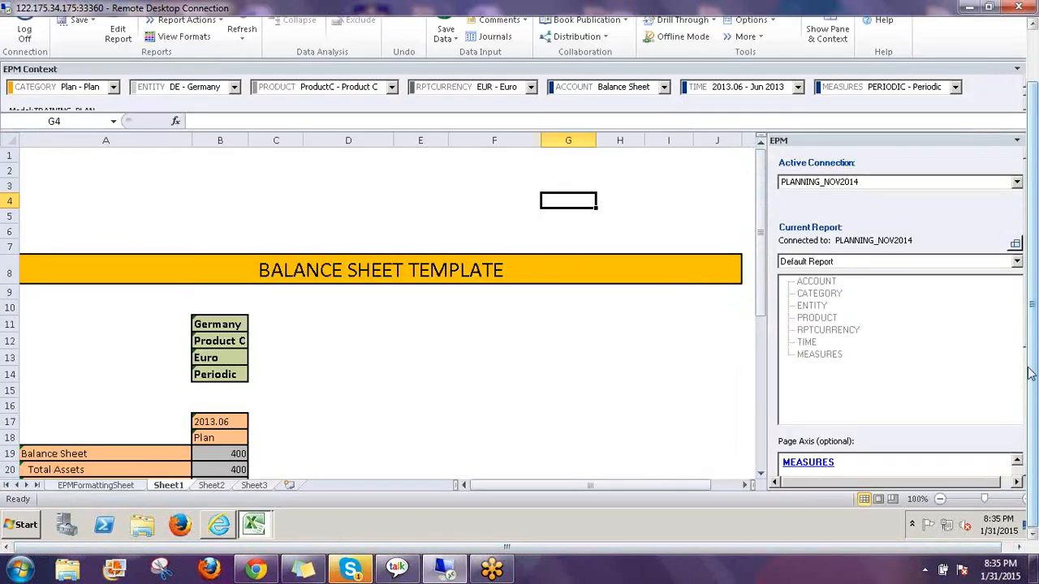
{"action": "left_click_drag", "start_coordinate": [1029, 368], "coordinate": [1029, 321]}
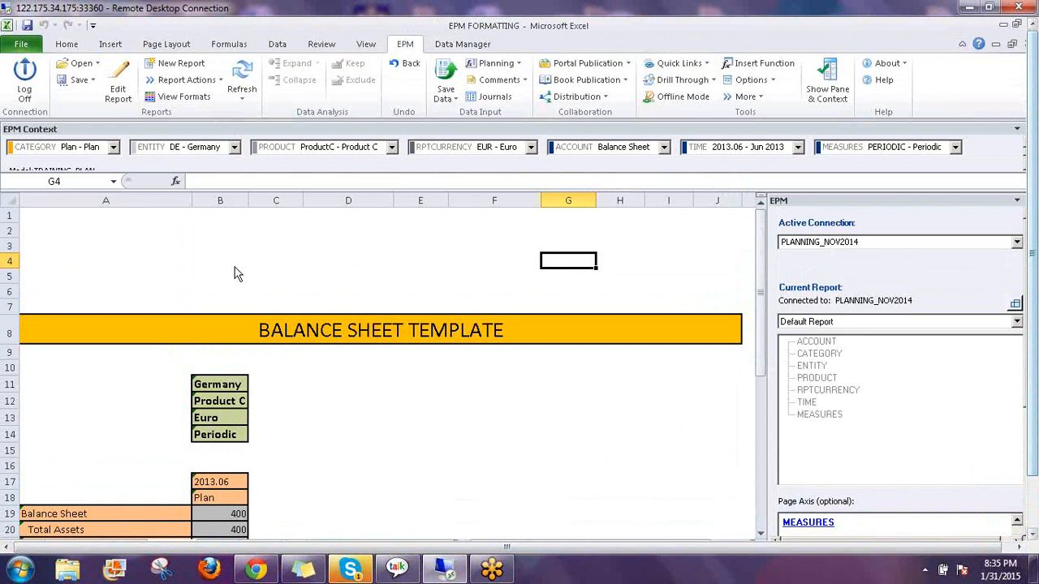
{"action": "left_click", "coordinate": [225, 251]}
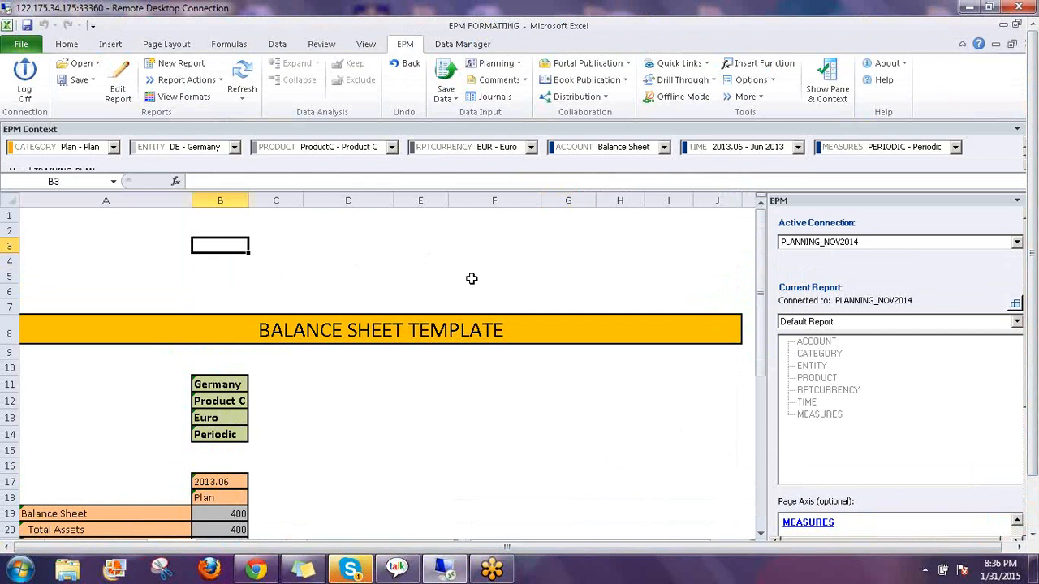
{"action": "key", "text": "Up"}
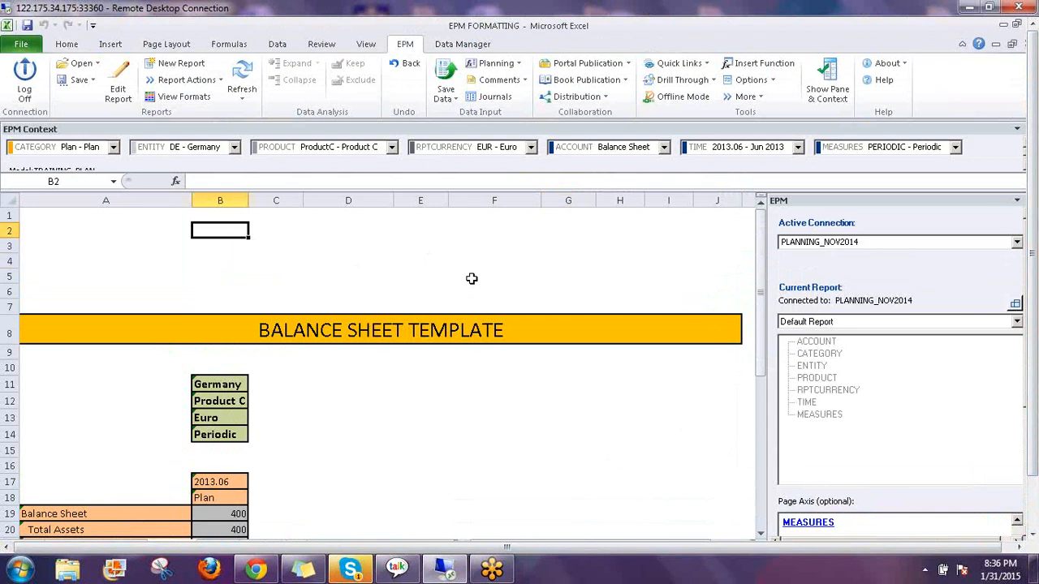
{"action": "key", "text": "Left"}
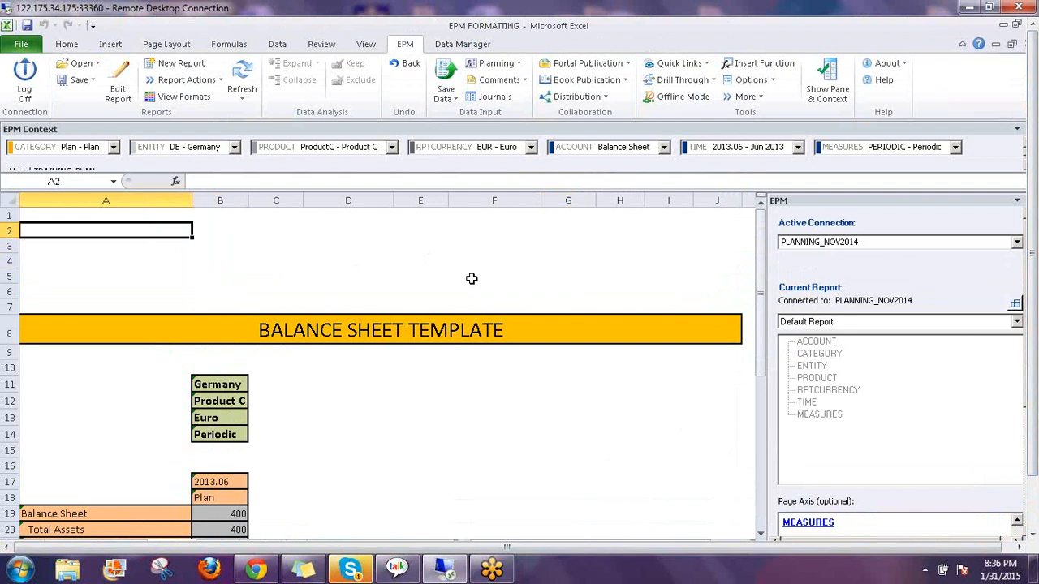
{"action": "type", "text": "="}
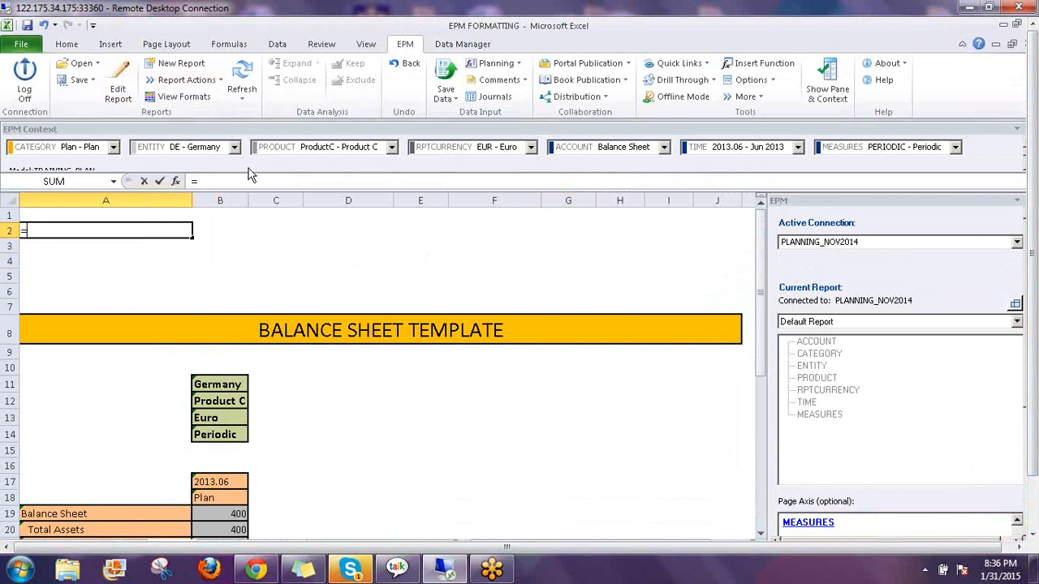
{"action": "key", "text": "Escape"}
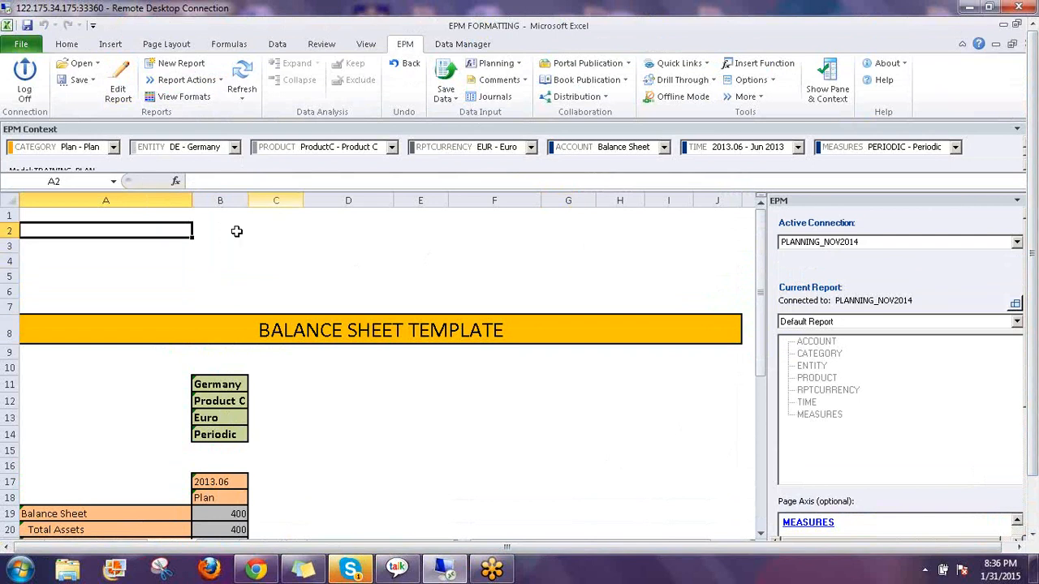
{"action": "left_click", "coordinate": [118, 90]}
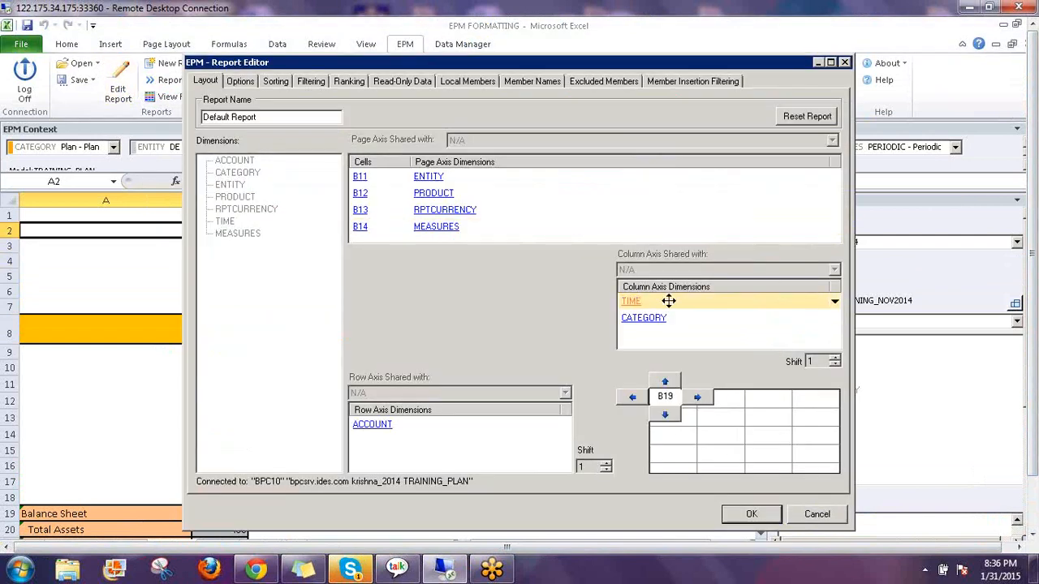
{"action": "left_click", "coordinate": [680, 303]}
{"action": "left_click", "coordinate": [686, 323]}
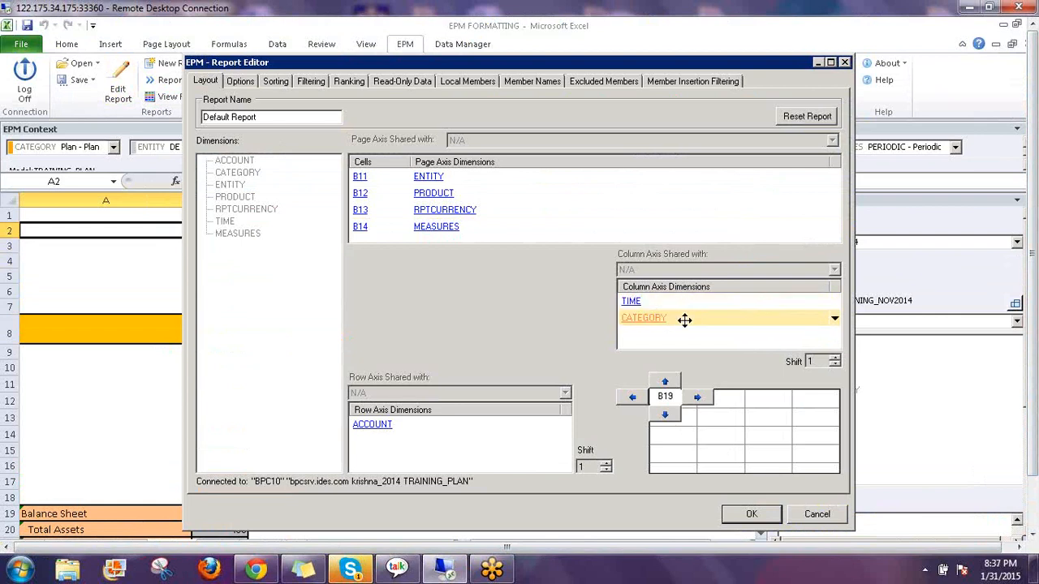
{"action": "left_click", "coordinate": [677, 303]}
{"action": "left_click", "coordinate": [679, 318]}
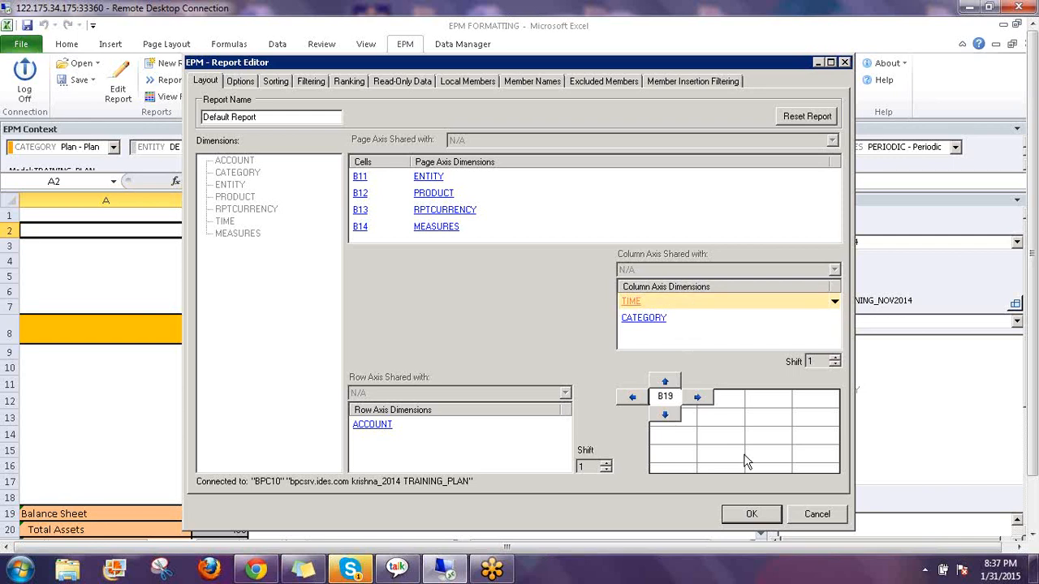
{"action": "left_click", "coordinate": [750, 515]}
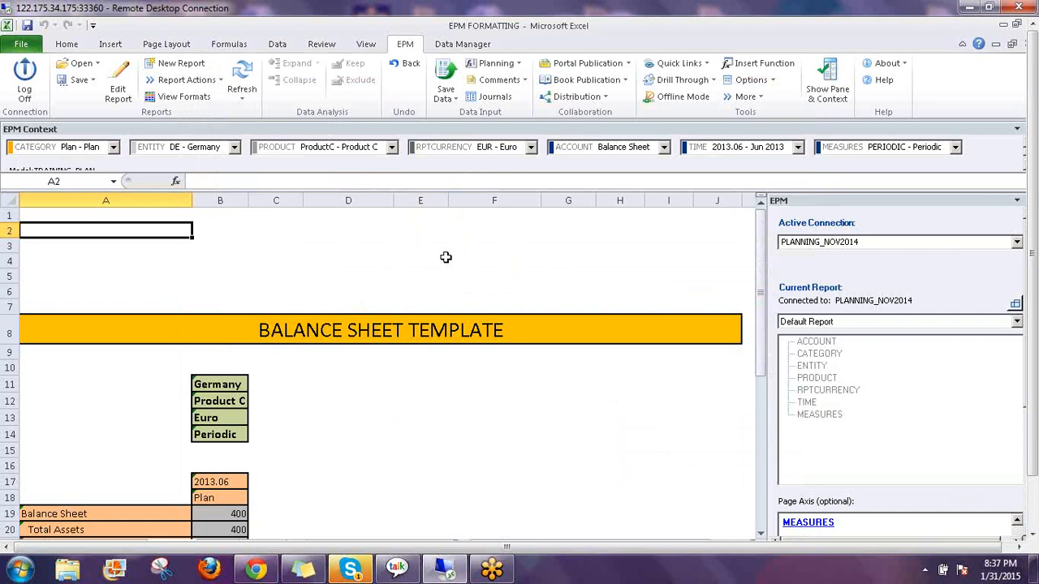
Start an EPMContextMember formula in A2 with CATEGORY as the Dimension argument
{"action": "type", "text": "="}
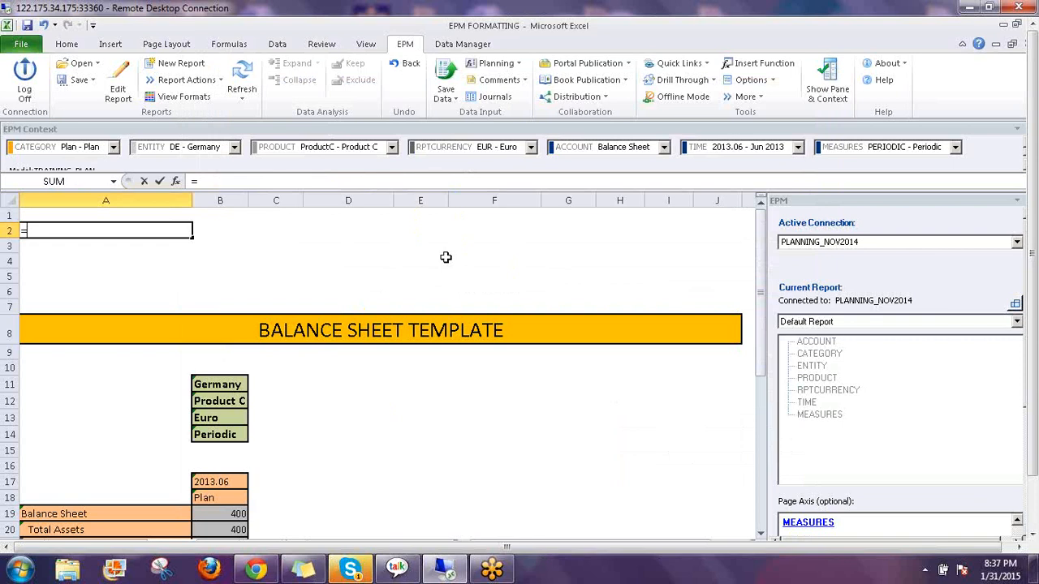
{"action": "type", "text": "e"}
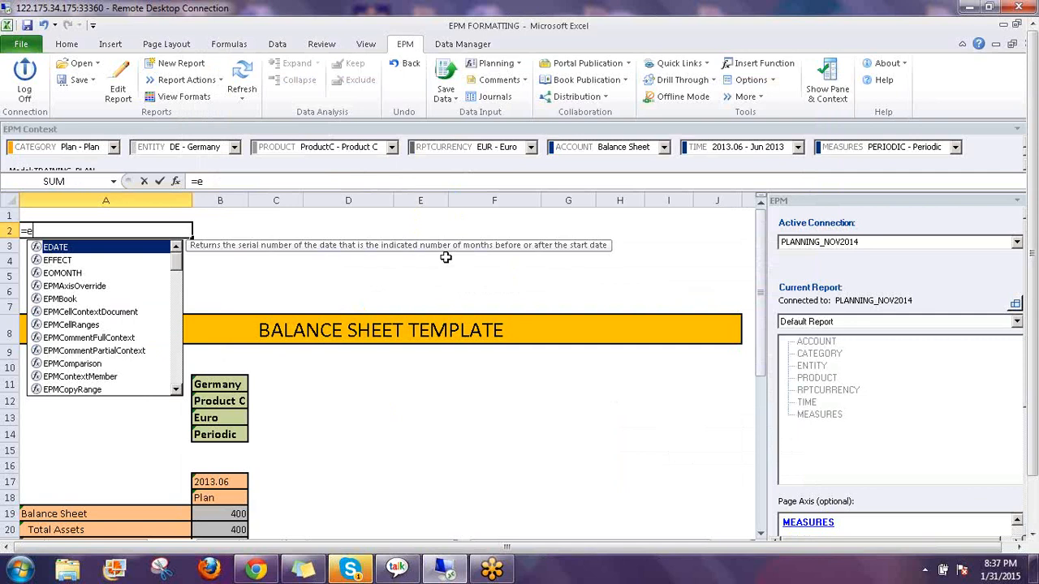
{"action": "type", "text": "pm"}
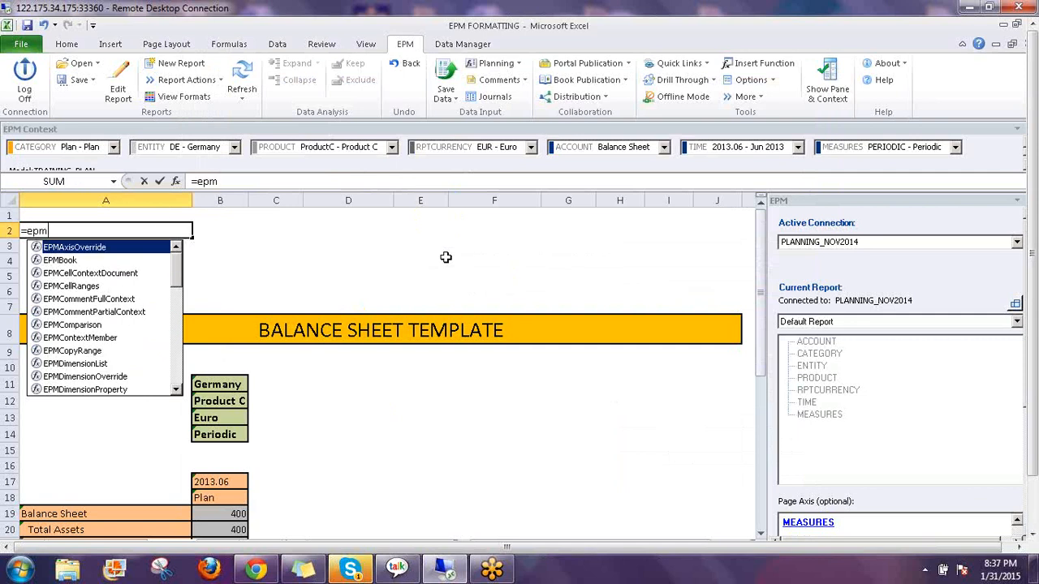
{"action": "type", "text": "con"}
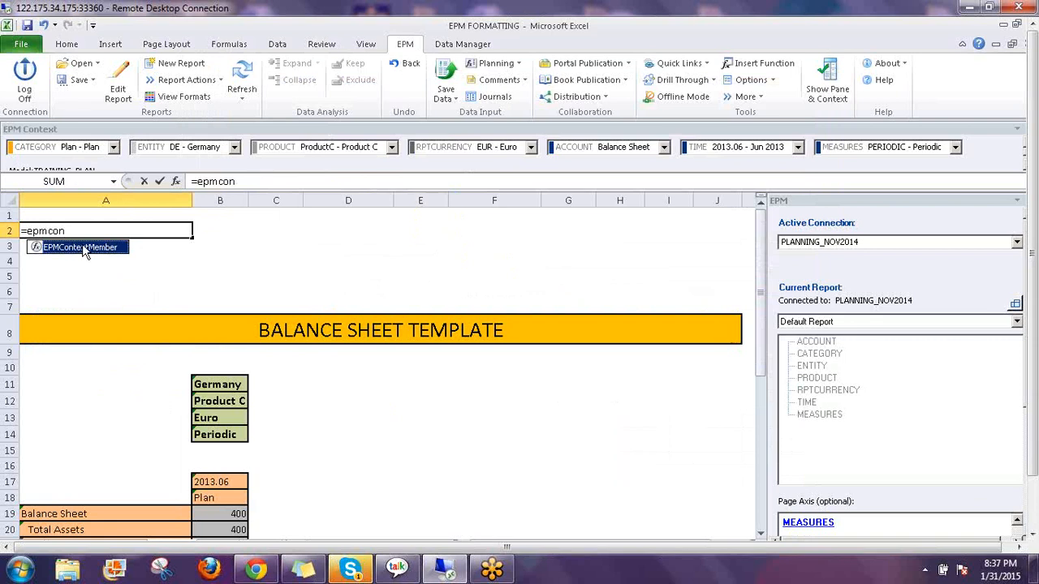
{"action": "double_click", "coordinate": [81, 249]}
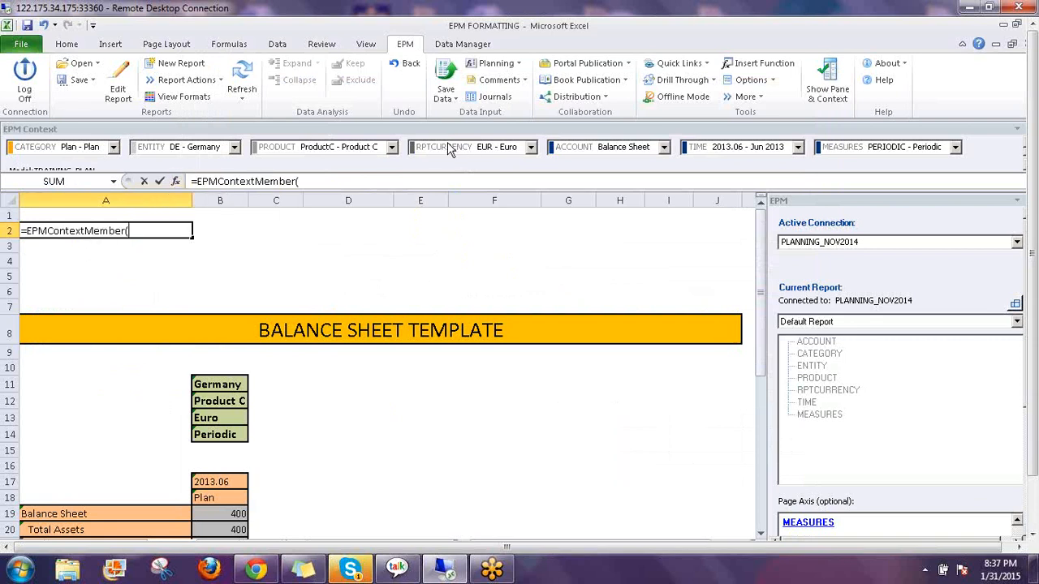
{"action": "left_click", "coordinate": [176, 183]}
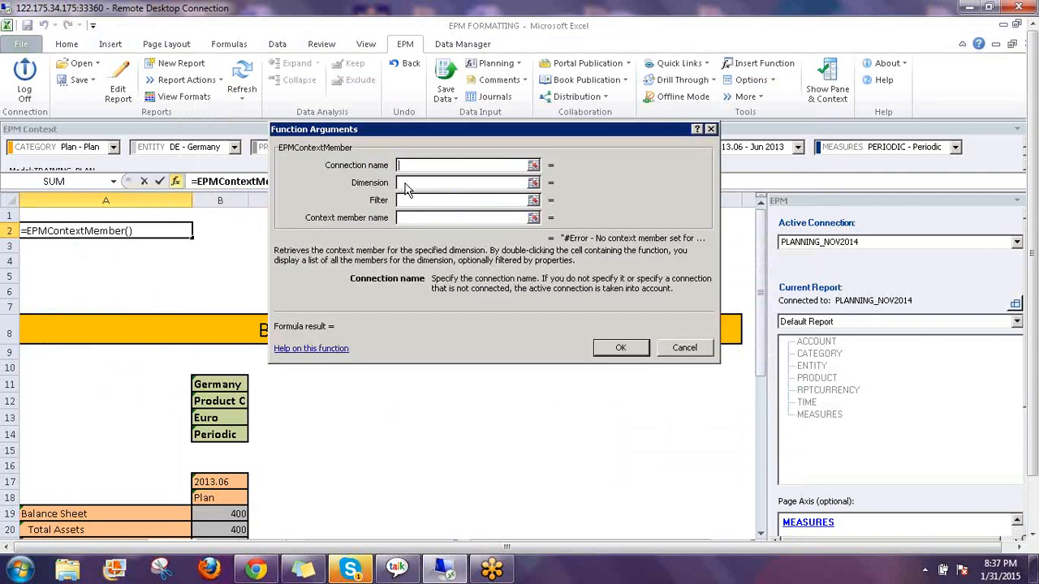
{"action": "left_click", "coordinate": [407, 182]}
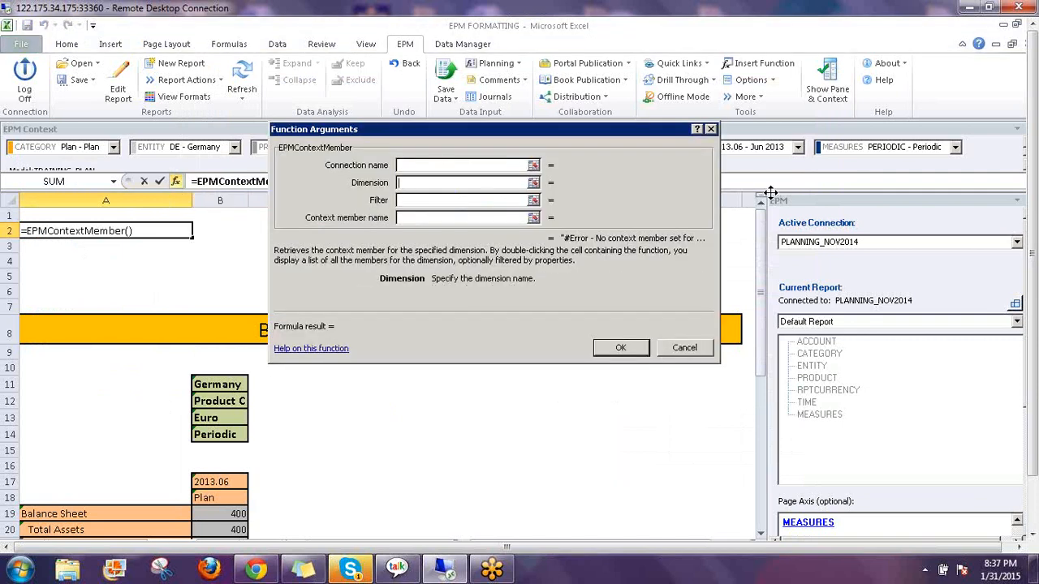
{"action": "type", "text": "CA"}
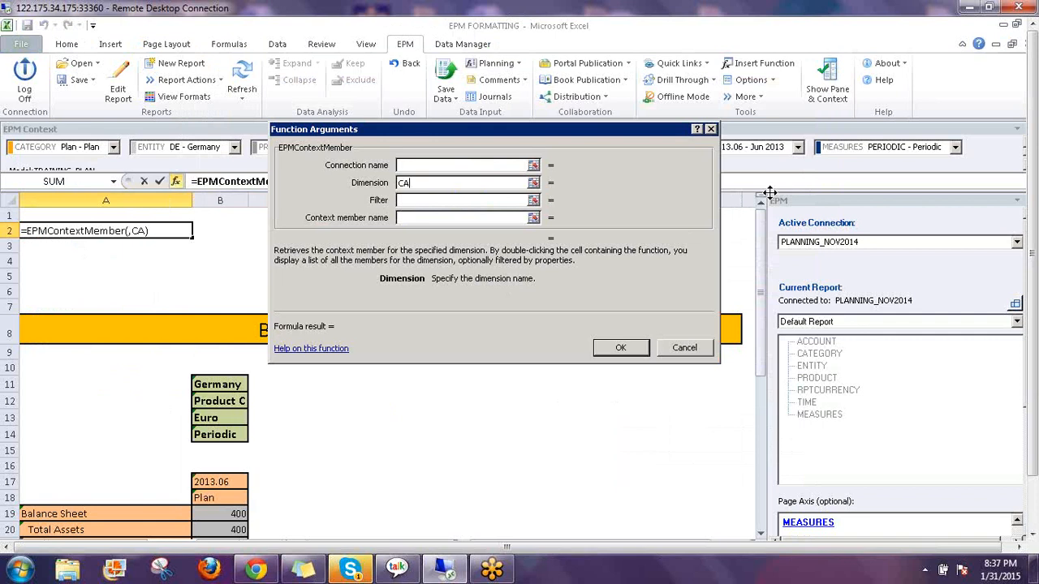
{"action": "type", "text": "TEGORY"}
{"action": "left_click", "coordinate": [453, 201]}
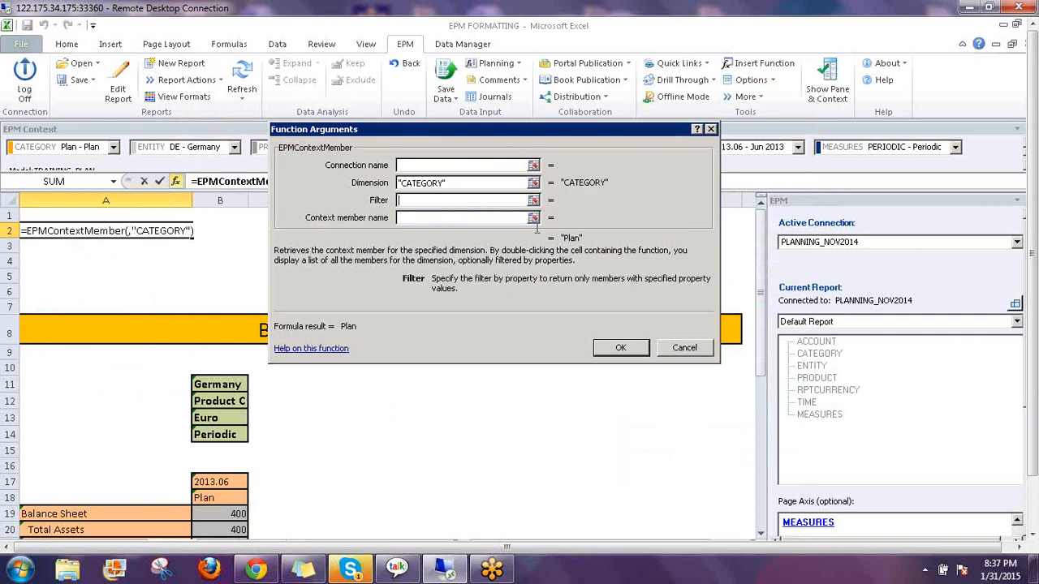
Reposition the arguments box and confirm the formula so A2 displays Plan
{"action": "left_click_drag", "start_coordinate": [574, 127], "coordinate": [567, 221]}
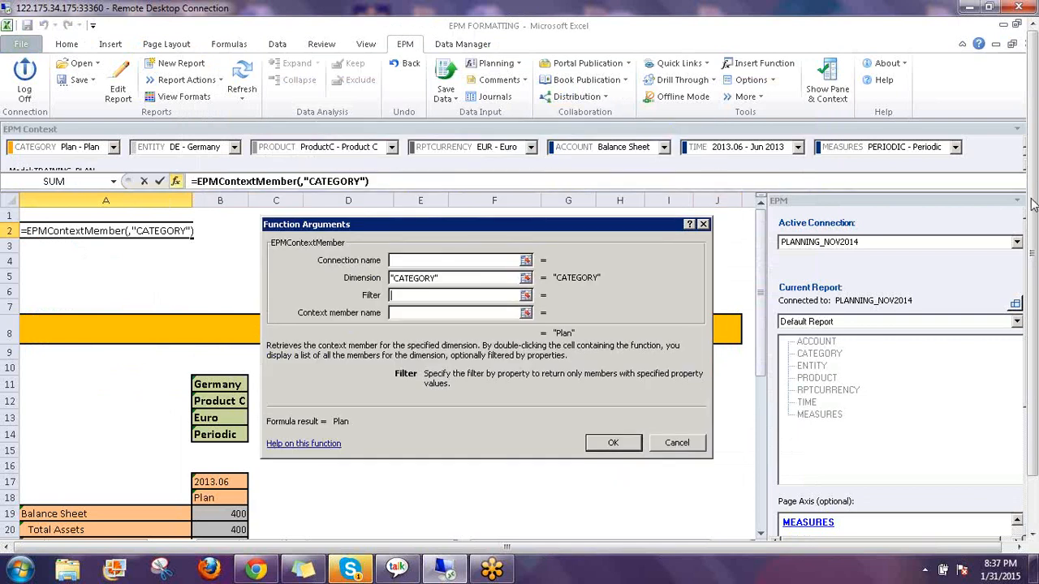
{"action": "left_click", "coordinate": [931, 233]}
{"action": "mouse_move", "coordinate": [111, 136]}
{"action": "left_mouse_down"}
{"action": "mouse_move", "coordinate": [20, 125]}
{"action": "mouse_move", "coordinate": [81, 162]}
{"action": "mouse_move", "coordinate": [114, 131]}
{"action": "left_mouse_up"}
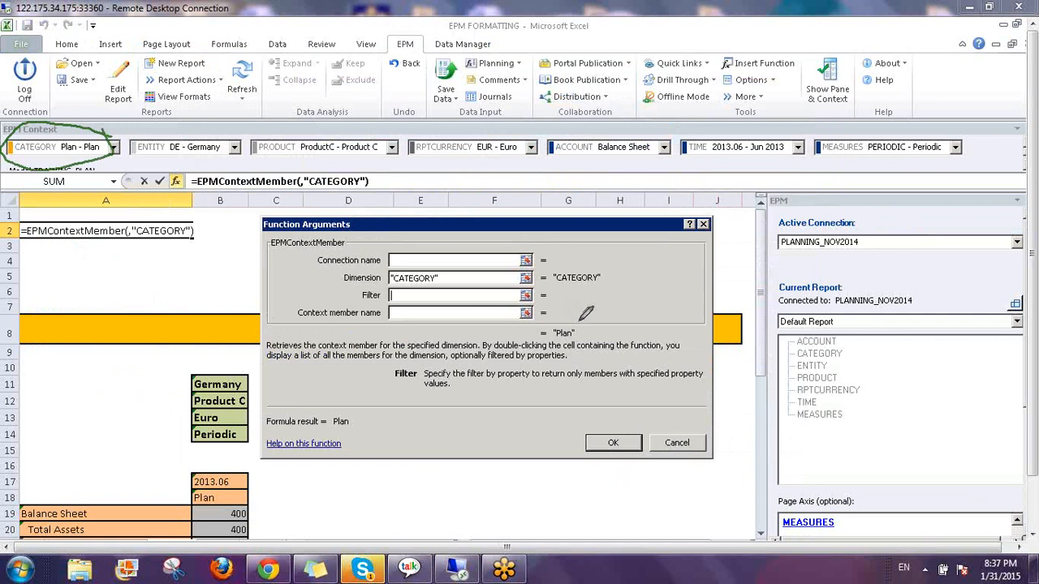
{"action": "mouse_move", "coordinate": [579, 319]}
{"action": "left_mouse_down"}
{"action": "mouse_move", "coordinate": [542, 321]}
{"action": "mouse_move", "coordinate": [565, 357]}
{"action": "mouse_move", "coordinate": [577, 324]}
{"action": "left_mouse_up"}
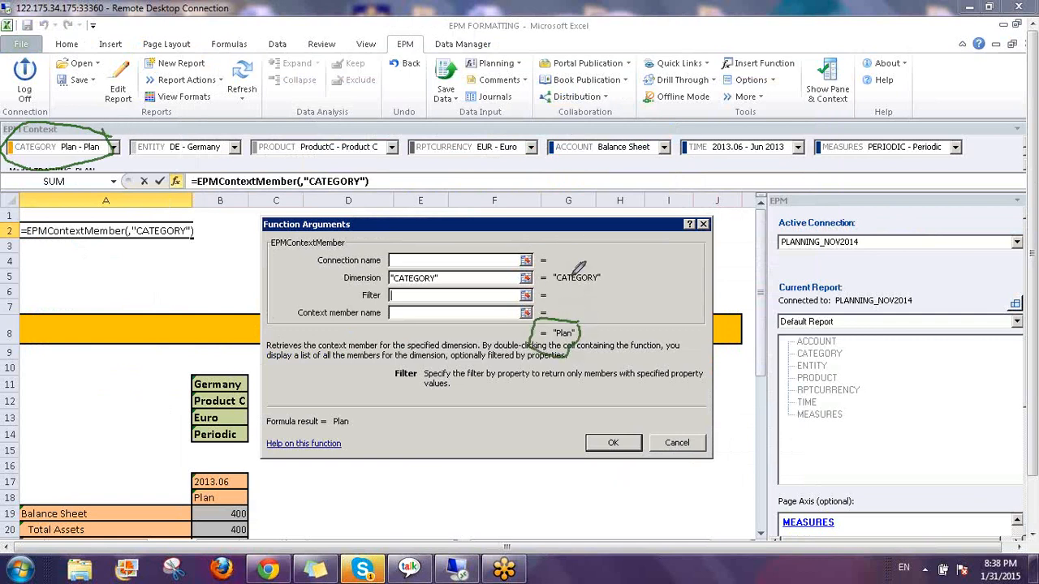
{"action": "left_click_drag", "start_coordinate": [573, 268], "coordinate": [598, 215]}
{"action": "left_click_drag", "start_coordinate": [82, 124], "coordinate": [110, 114]}
{"action": "left_click_drag", "start_coordinate": [270, 250], "coordinate": [367, 240]}
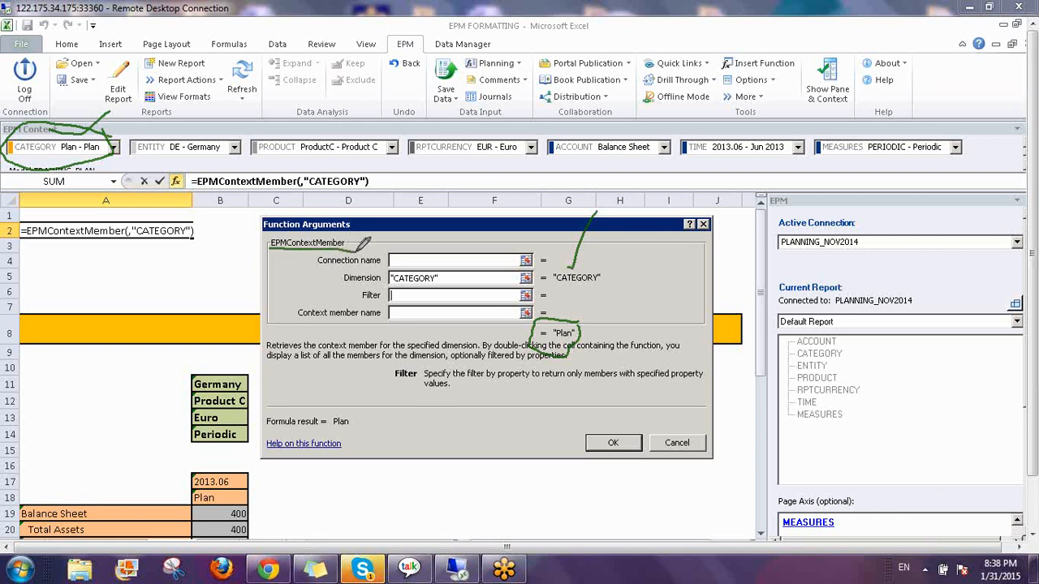
{"action": "left_click", "coordinate": [929, 292]}
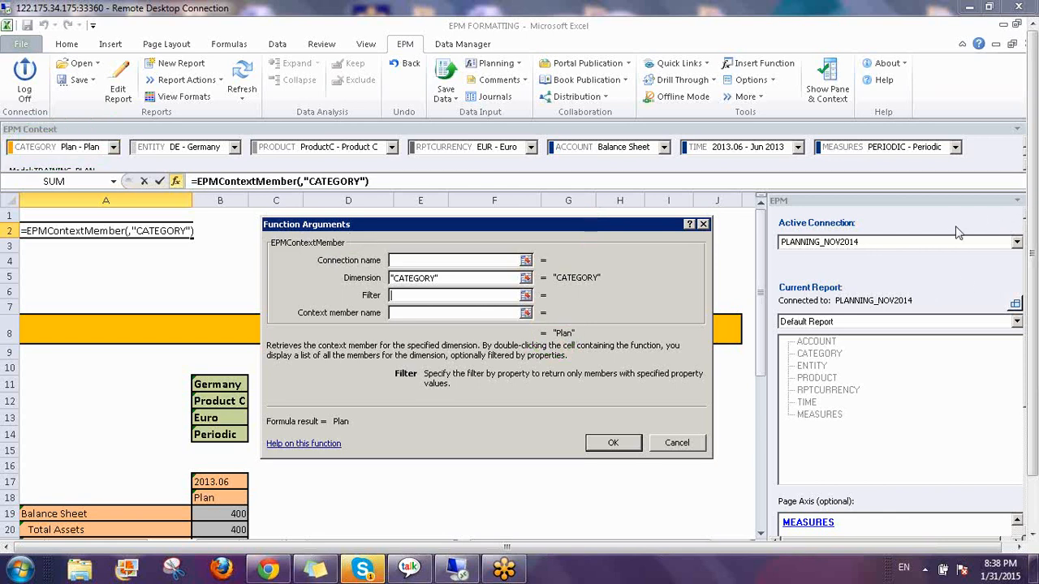
{"action": "left_click", "coordinate": [613, 443]}
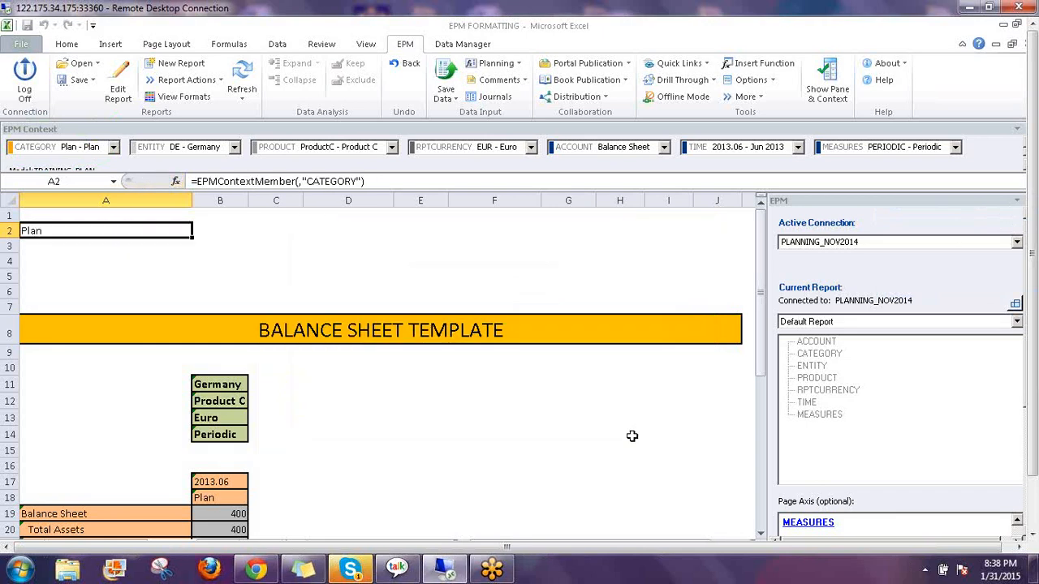
Switch the CATEGORY context to Actual and refresh the report
{"action": "left_click", "coordinate": [115, 148]}
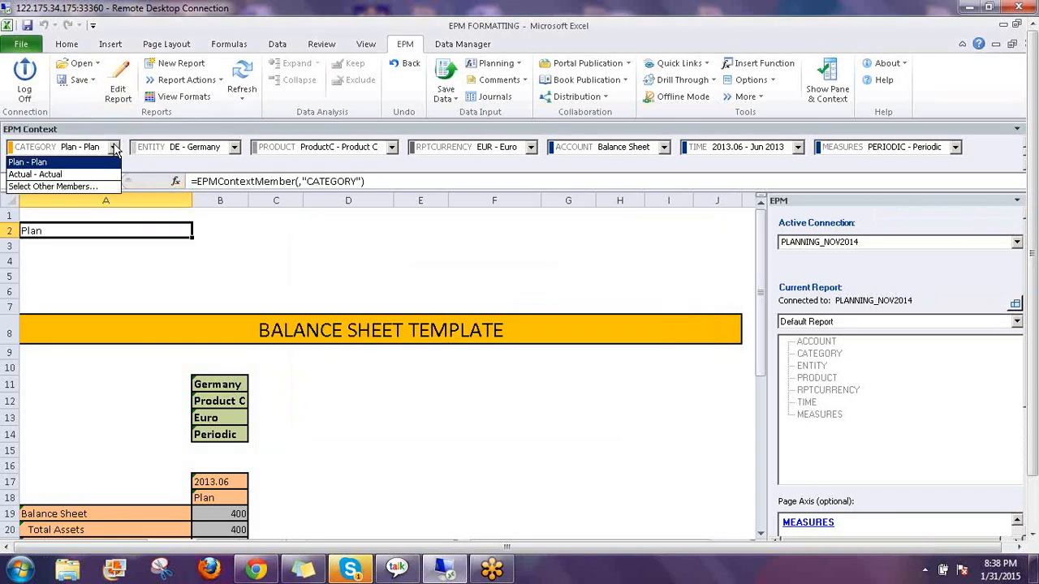
{"action": "left_click", "coordinate": [71, 175]}
{"action": "left_click", "coordinate": [237, 74]}
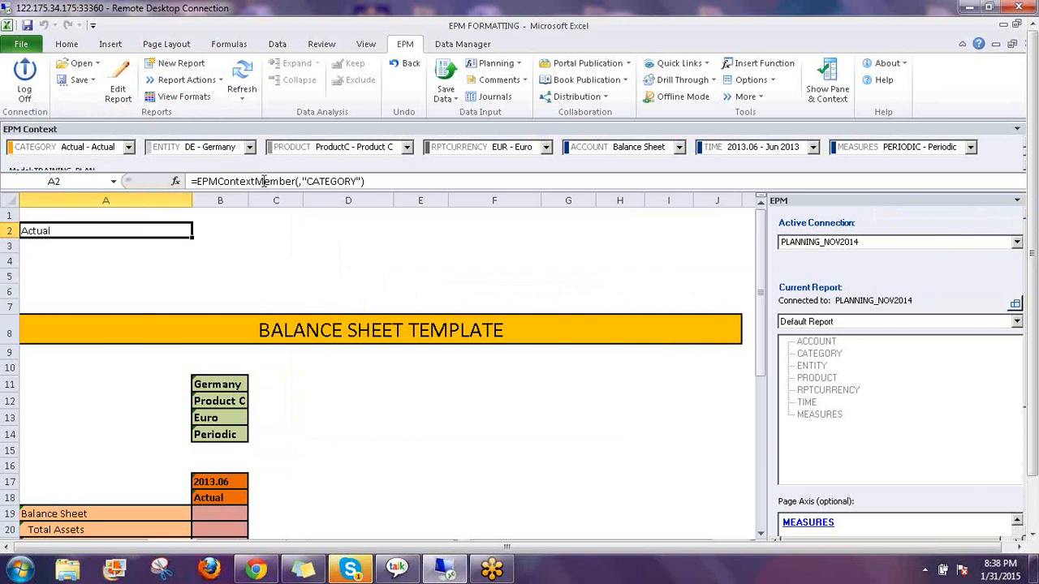
Set the CATEGORY context back to Plan and refresh, showing Total Assets 400
{"action": "left_click", "coordinate": [129, 148]}
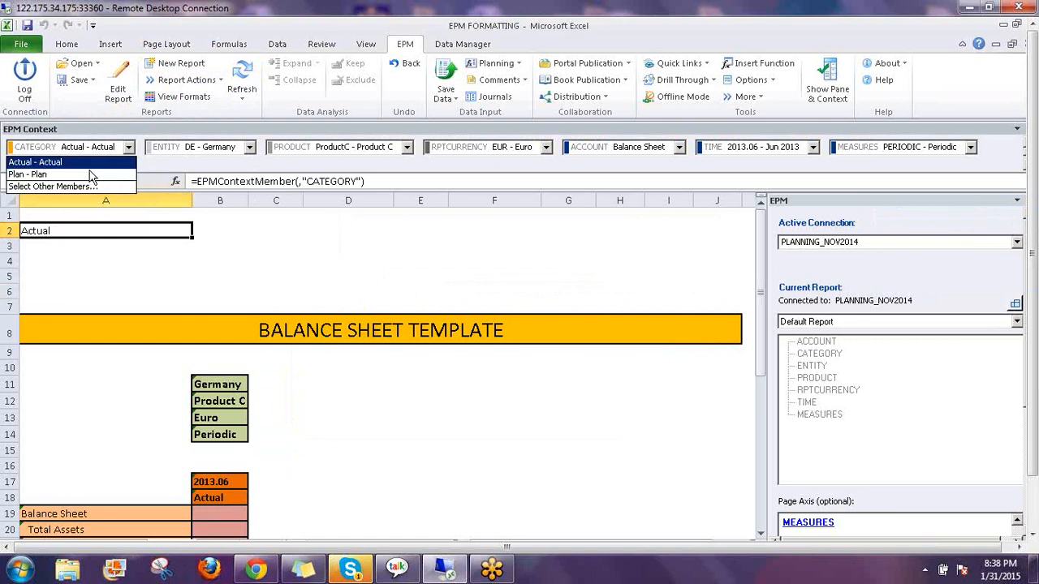
{"action": "left_click", "coordinate": [91, 174]}
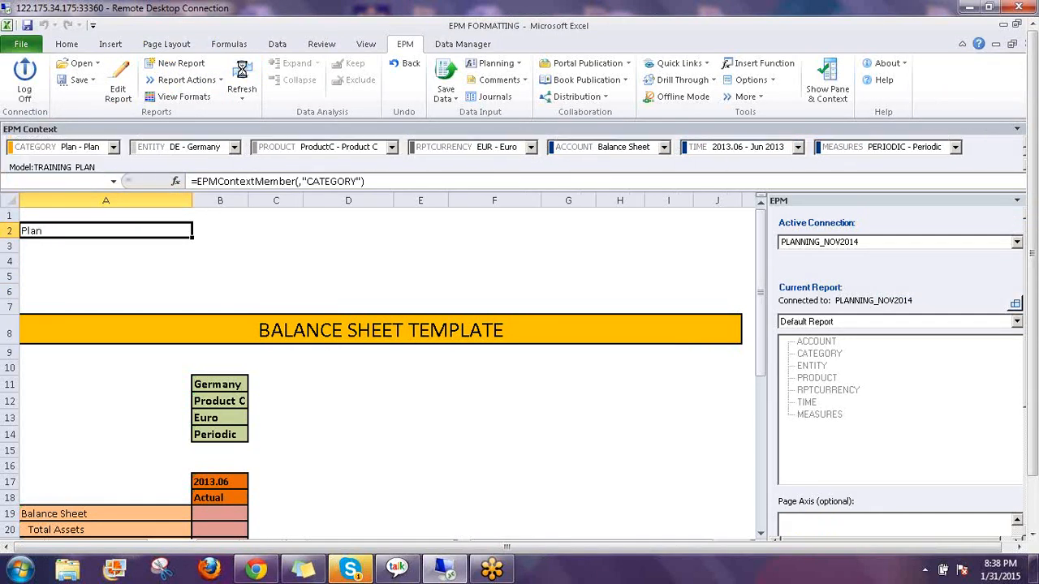
{"action": "left_click", "coordinate": [242, 82]}
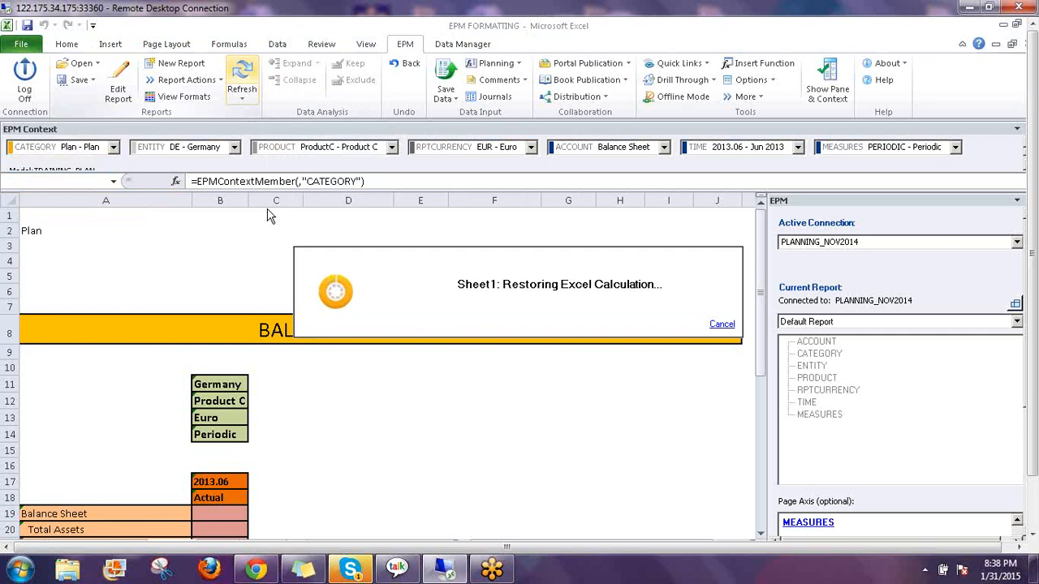
Enter =EPMContextMember(,"TIME") in A3 so it displays 2013.06
{"action": "left_click", "coordinate": [68, 245]}
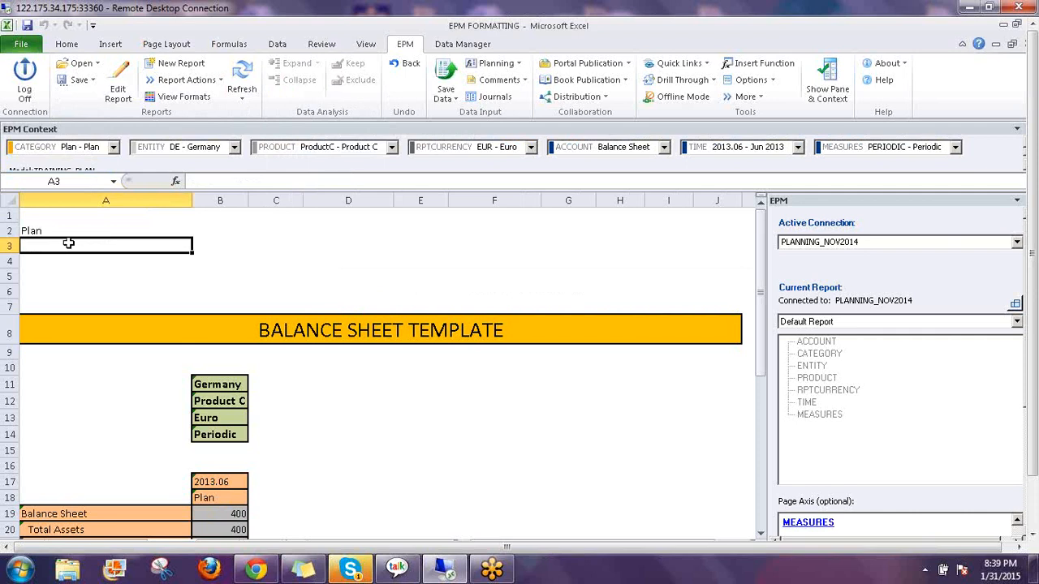
{"action": "type", "text": "=e"}
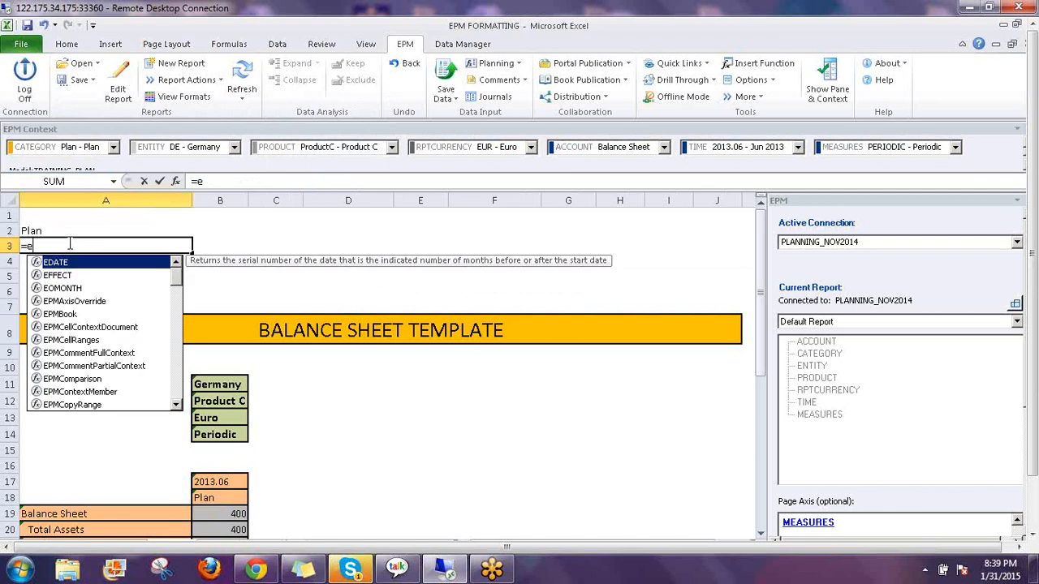
{"action": "type", "text": "pmcon"}
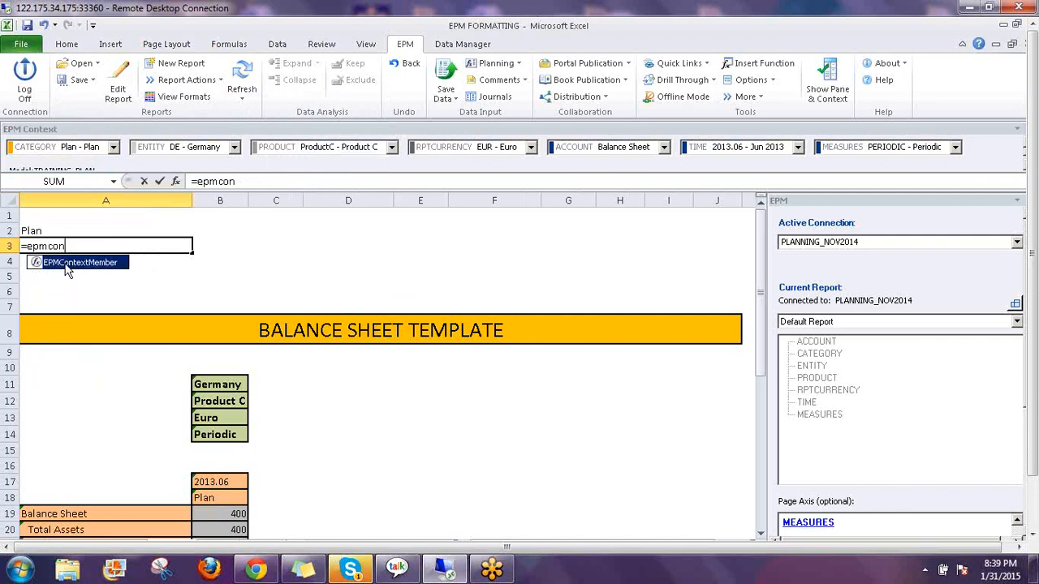
{"action": "double_click", "coordinate": [68, 263]}
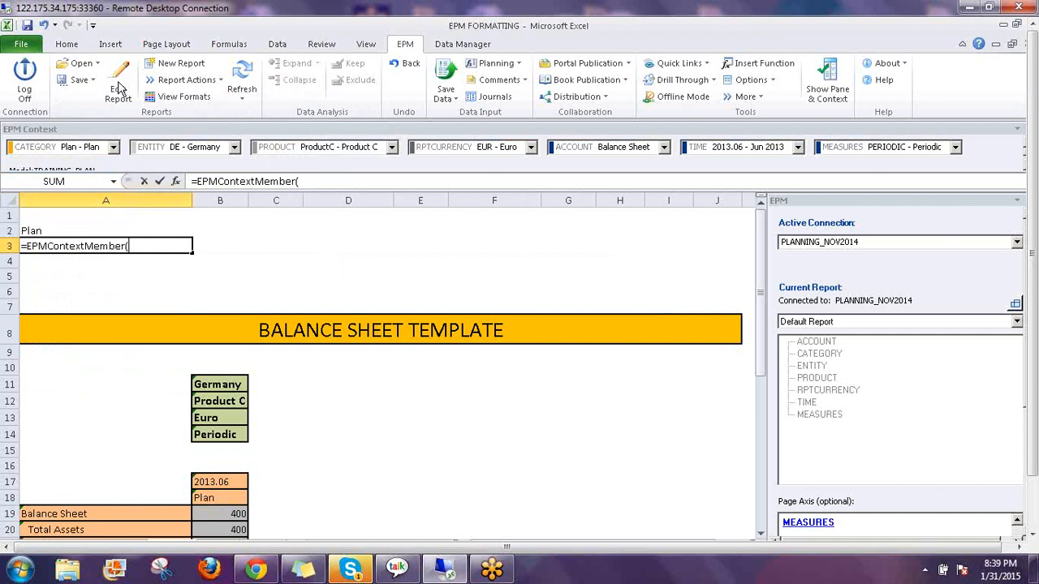
{"action": "left_click", "coordinate": [176, 181]}
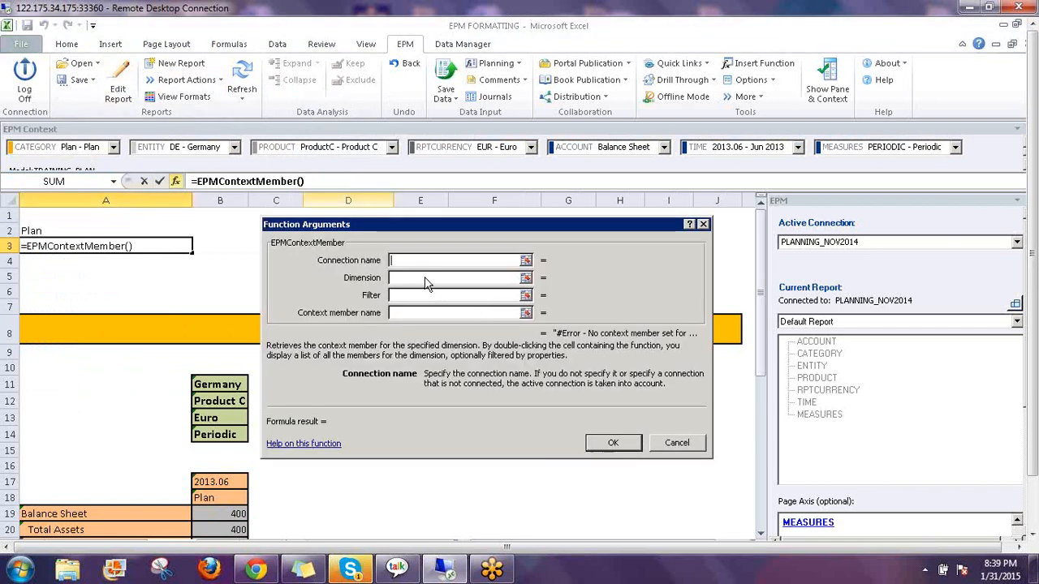
{"action": "left_click", "coordinate": [426, 280]}
{"action": "type", "text": "T"}
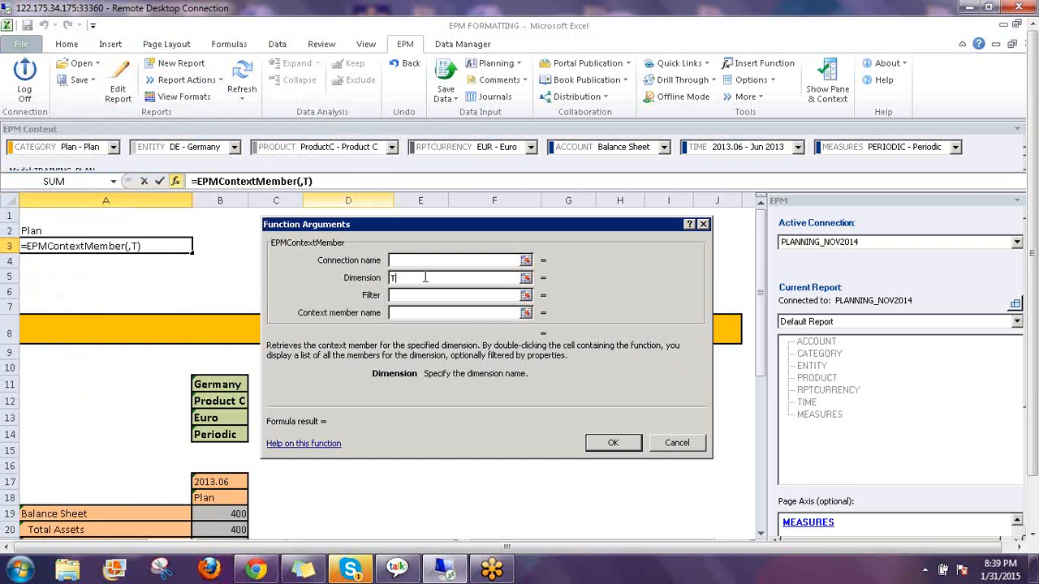
{"action": "type", "text": "IME"}
{"action": "left_click", "coordinate": [610, 443]}
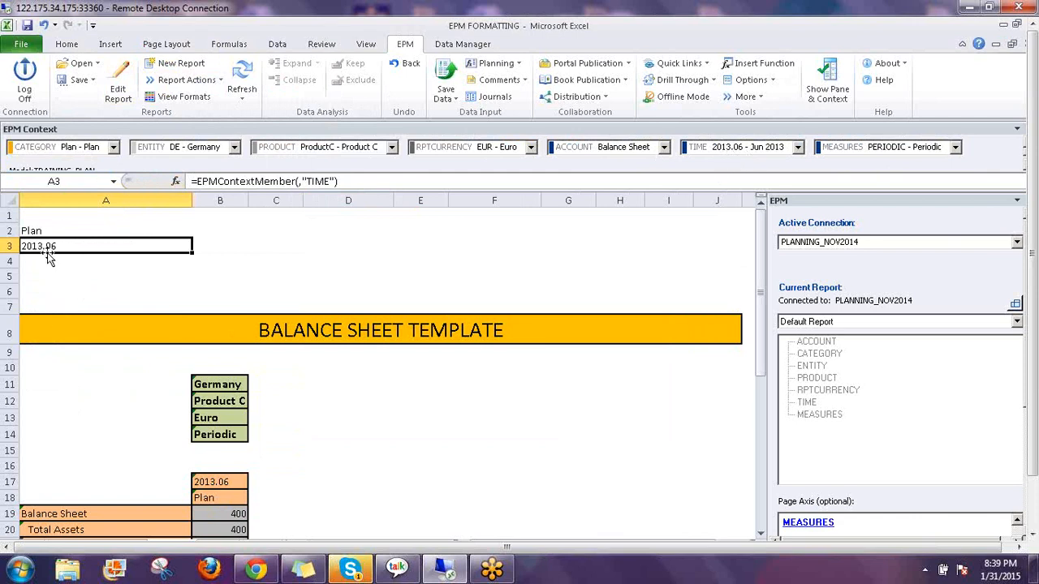
{"action": "left_click", "coordinate": [219, 215]}
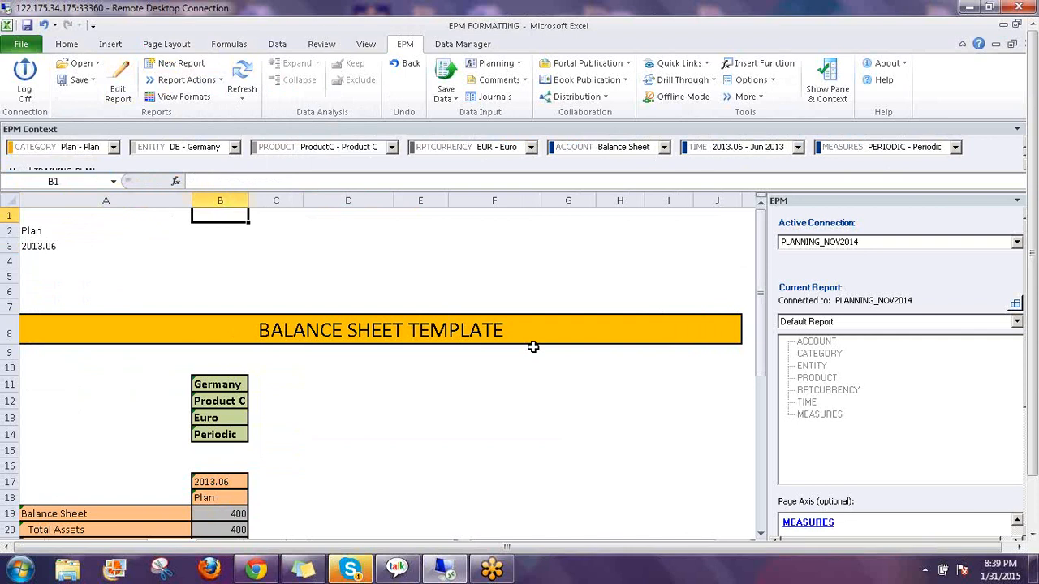
Enter =EPMMemberProperty(,A3,"MONTHNUM") in A4 so it displays 6
{"action": "key", "text": "Down"}
{"action": "key", "text": "Down"}
{"action": "key", "text": "Down"}
{"action": "key", "text": "Left"}
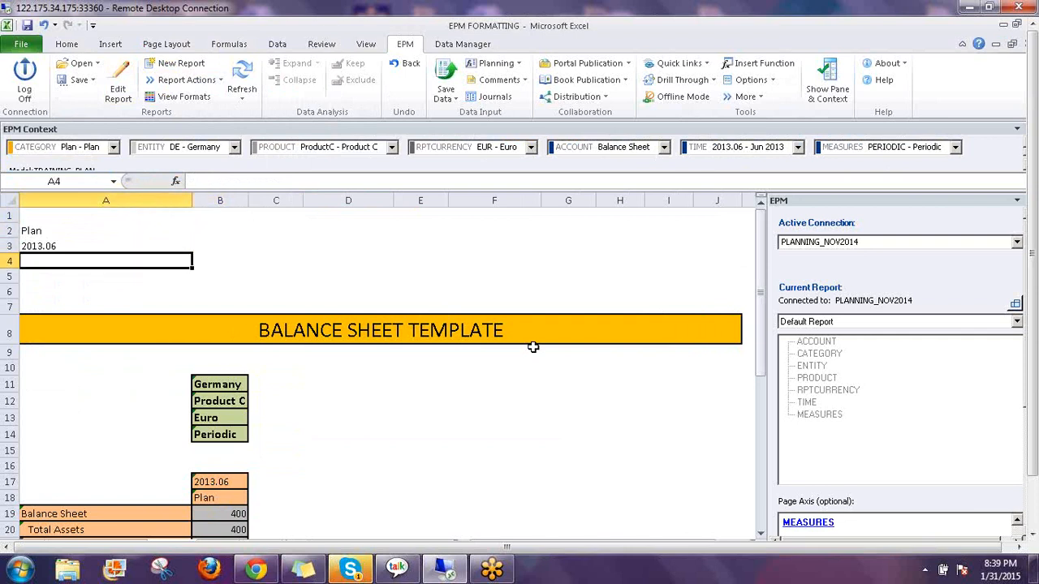
{"action": "type", "text": "="}
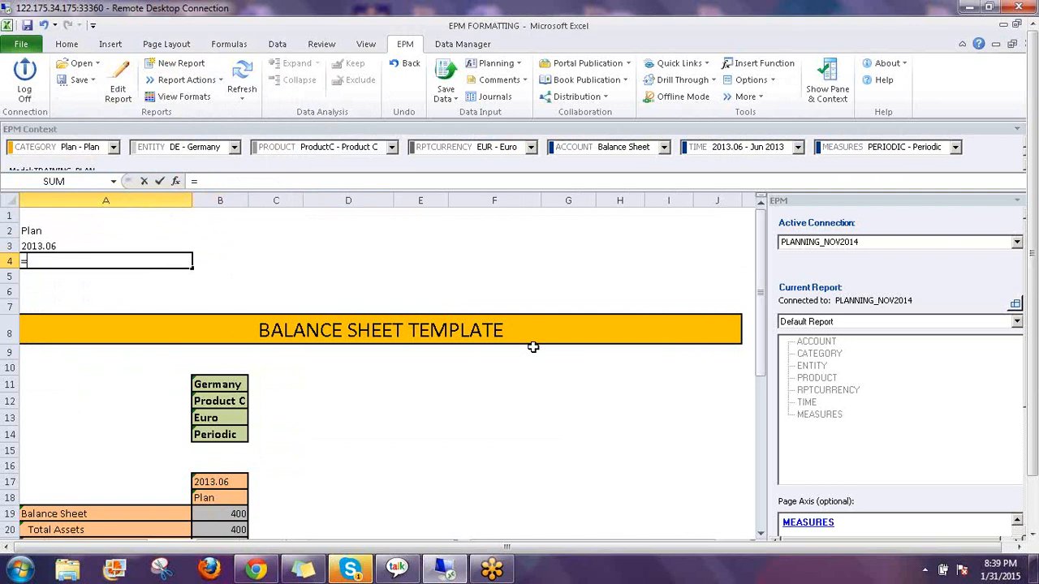
{"action": "type", "text": "ep"}
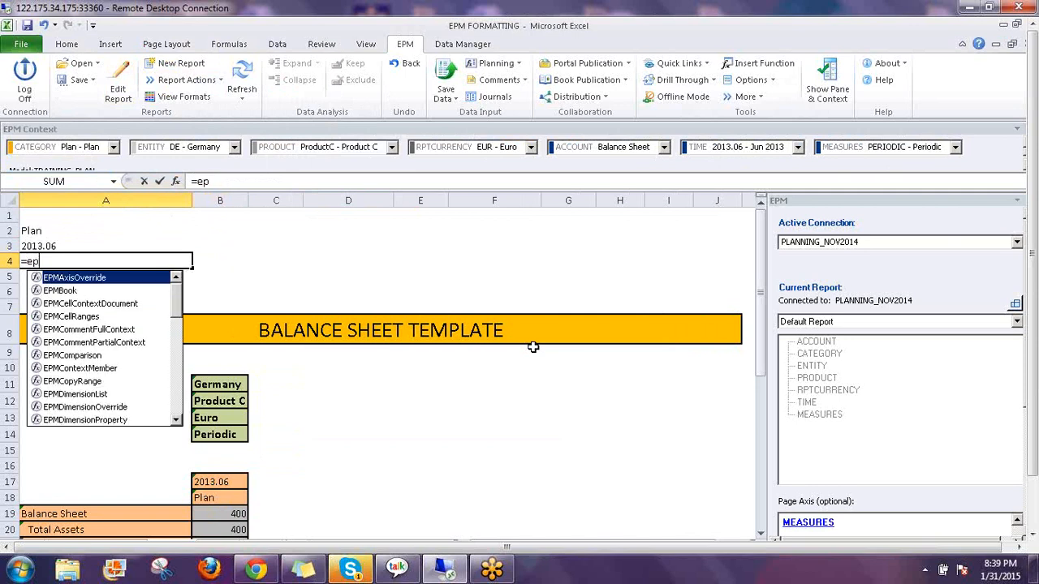
{"action": "type", "text": "mm"}
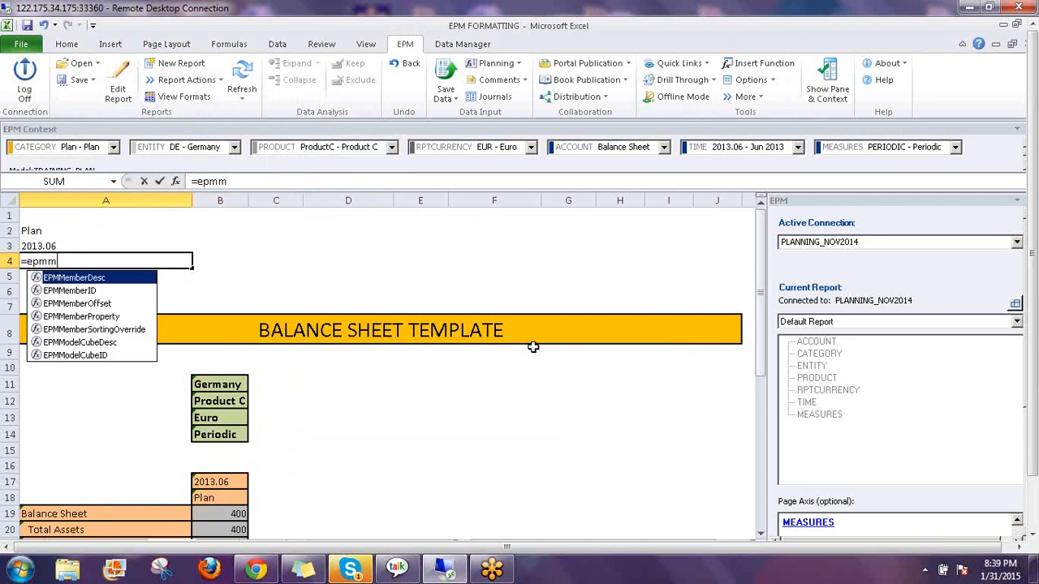
{"action": "double_click", "coordinate": [96, 317]}
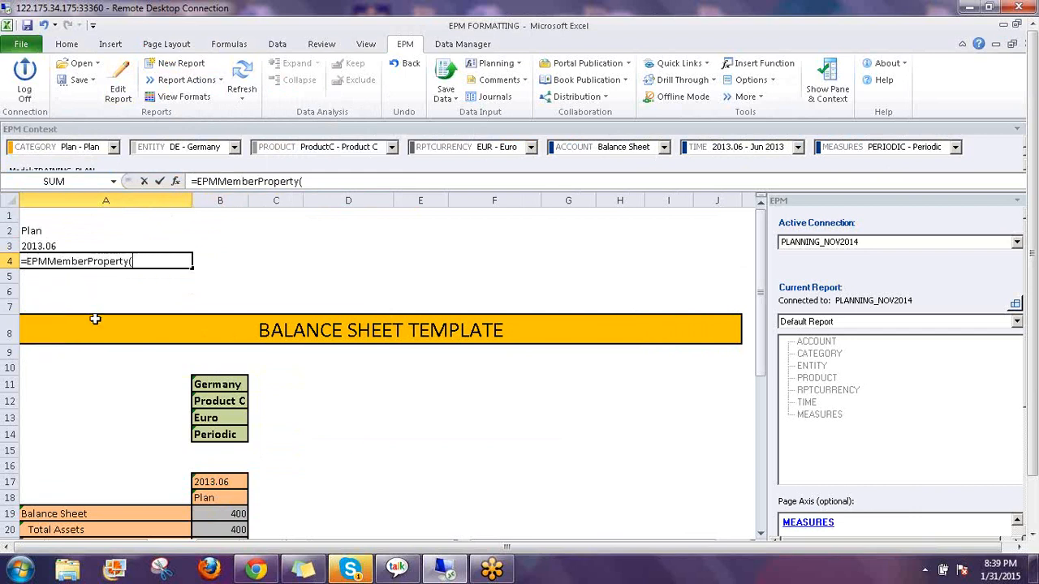
{"action": "left_click", "coordinate": [176, 184]}
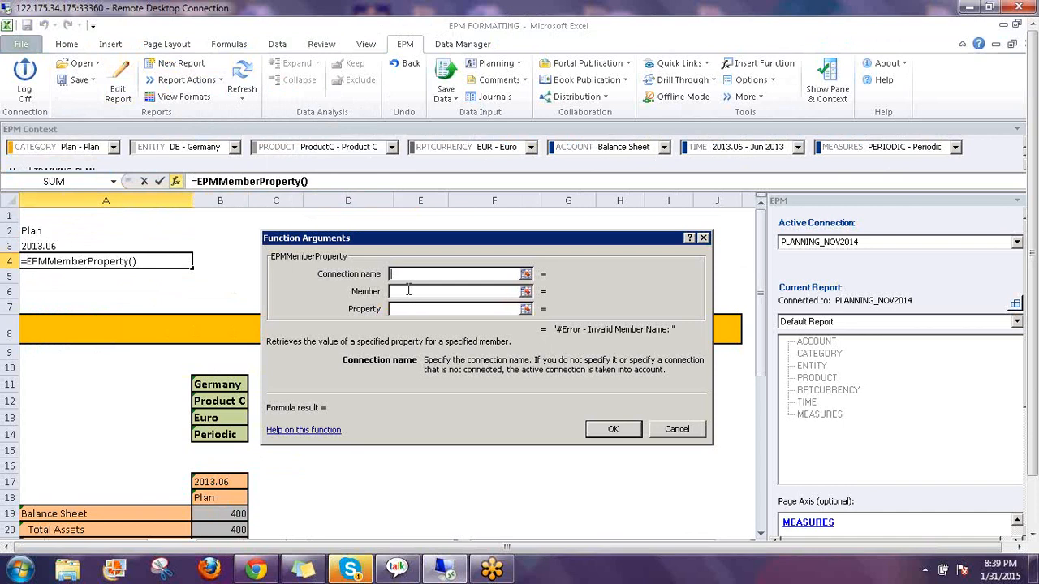
{"action": "left_click", "coordinate": [408, 291]}
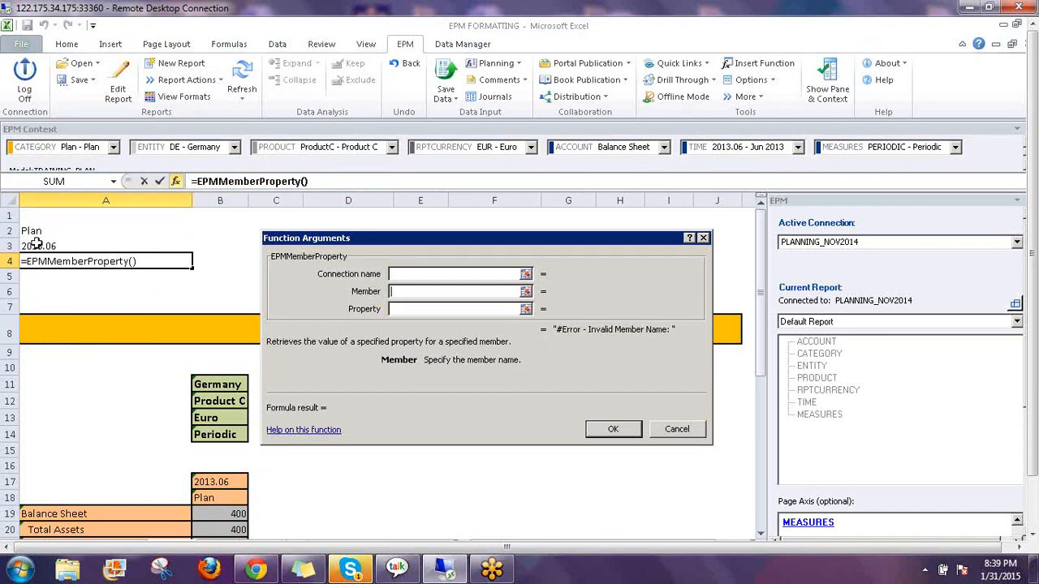
{"action": "left_click", "coordinate": [72, 249]}
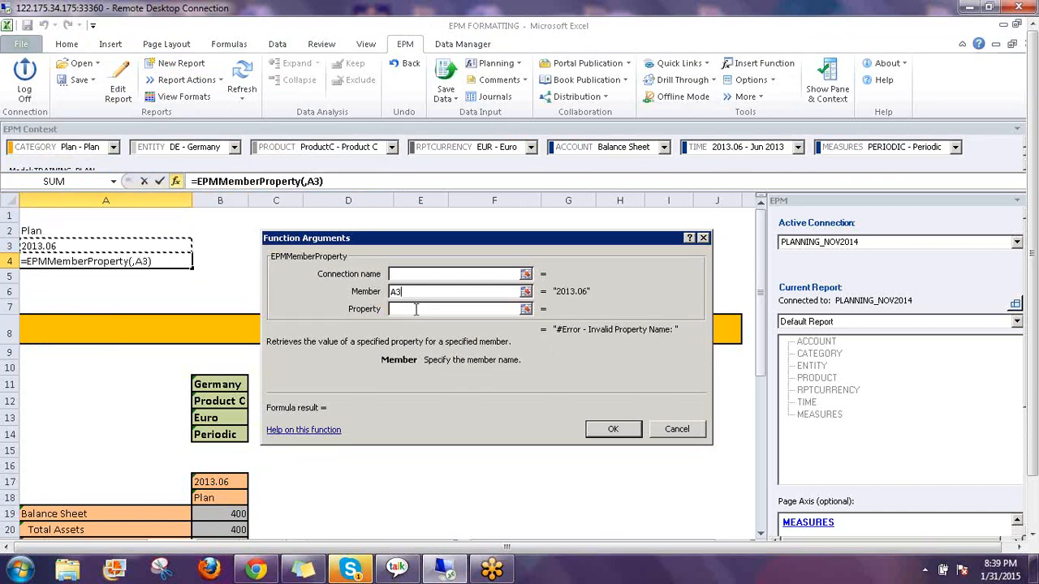
{"action": "left_click", "coordinate": [420, 309]}
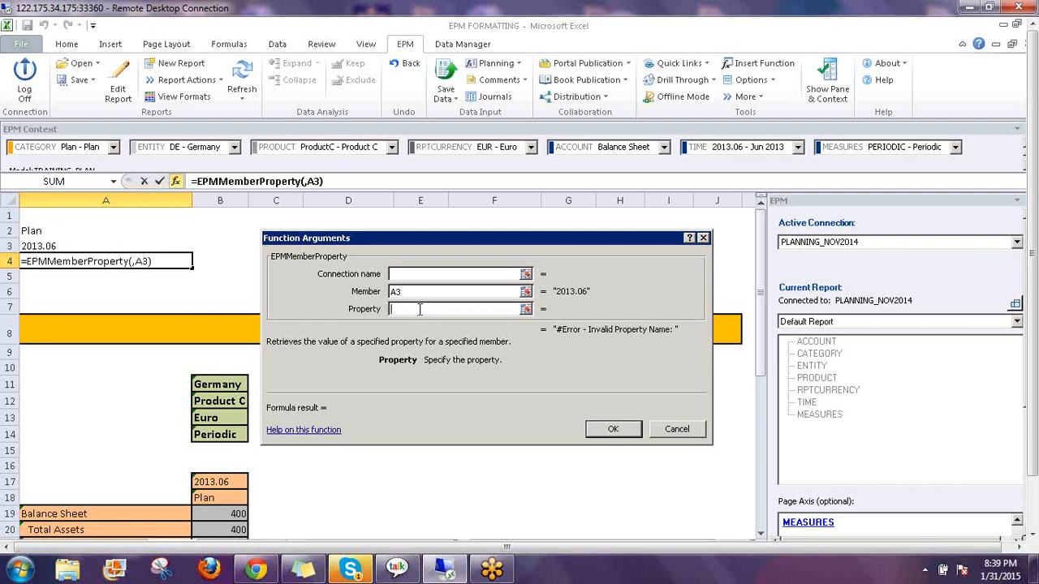
{"action": "type", "text": "MONTH"}
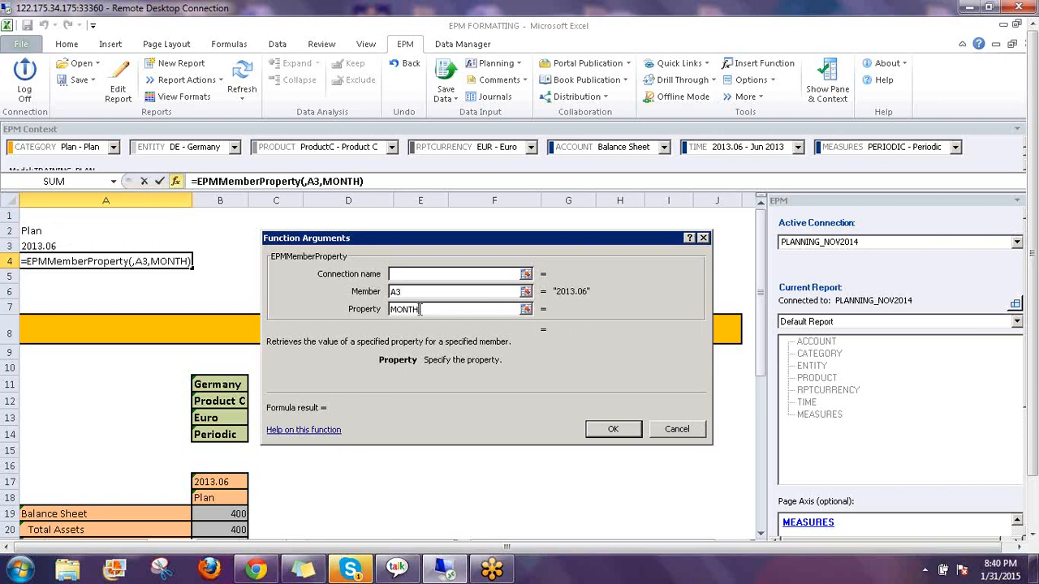
{"action": "type", "text": "NUM\""}
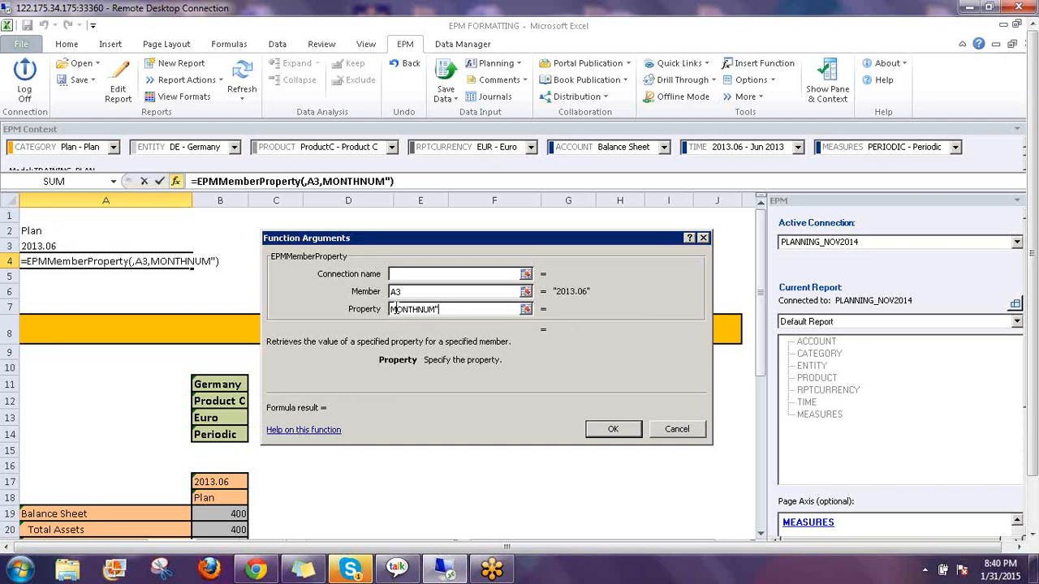
{"action": "key", "text": "Home"}
{"action": "type", "text": "\""}
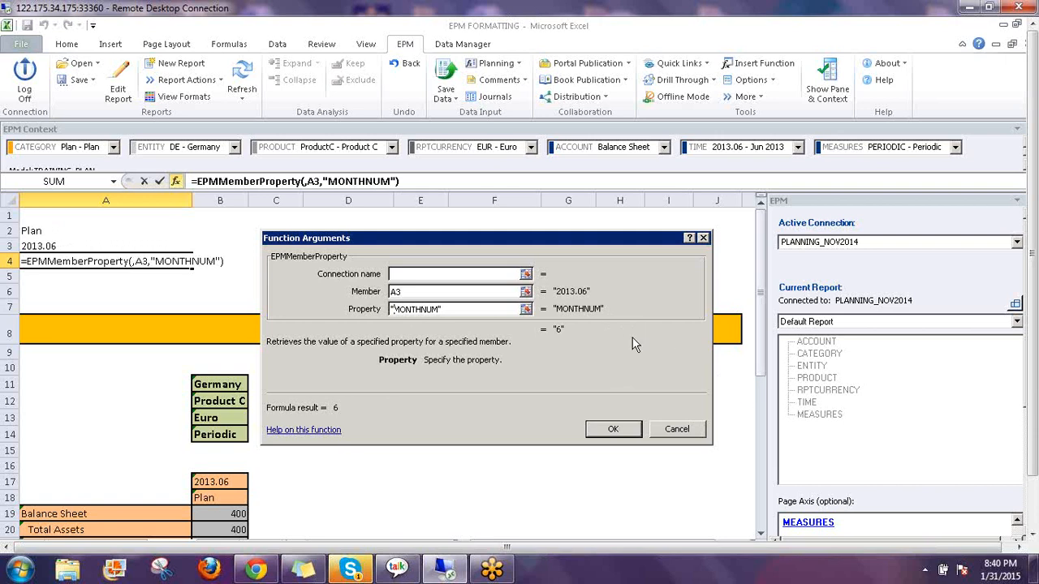
{"action": "left_click", "coordinate": [617, 430]}
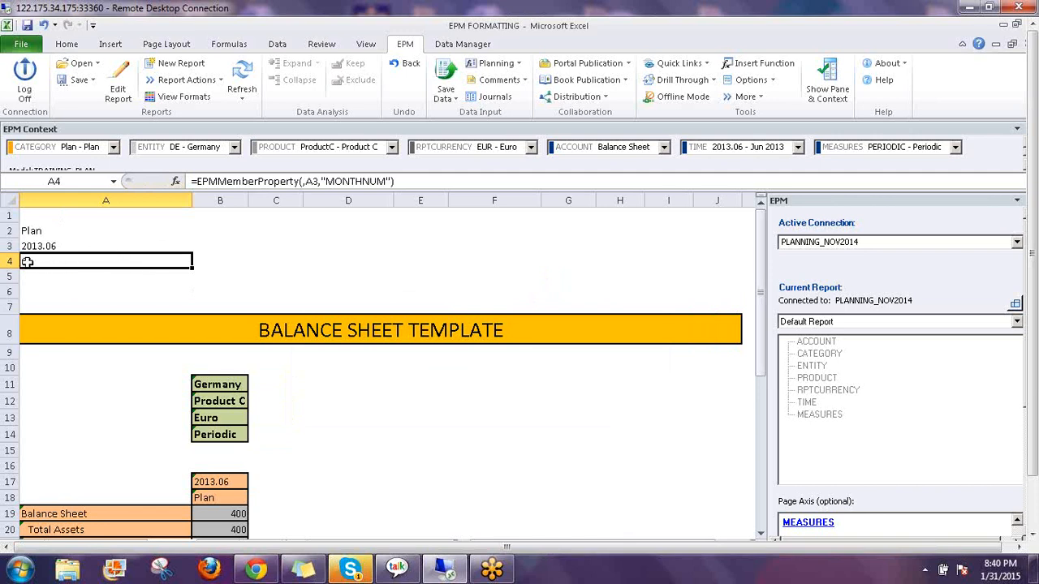
Build REPLACE(A3,6,6,"01") in B1 so it returns 2013.01
{"action": "left_click", "coordinate": [221, 215]}
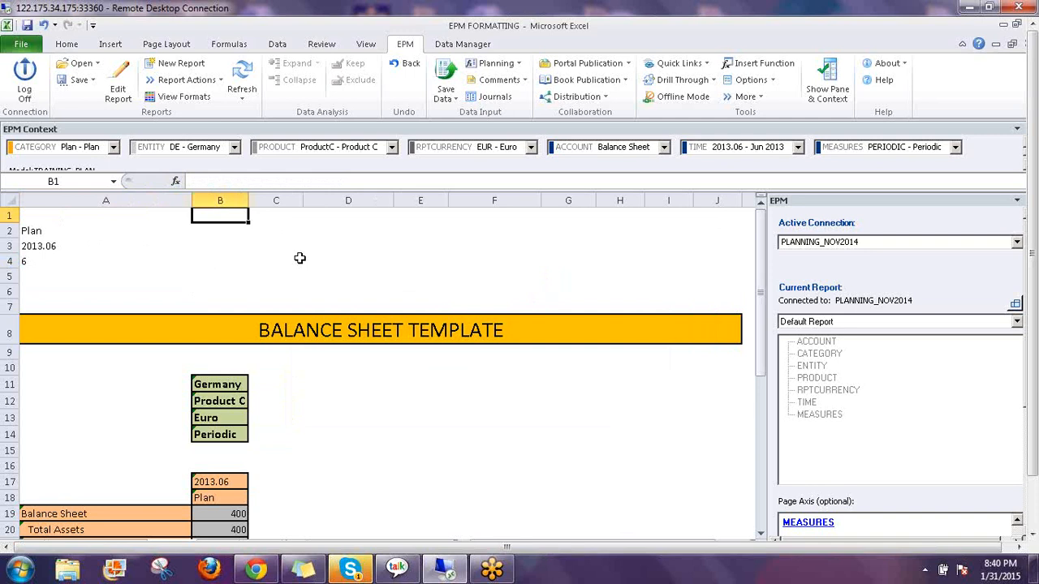
{"action": "type", "text": "=re"}
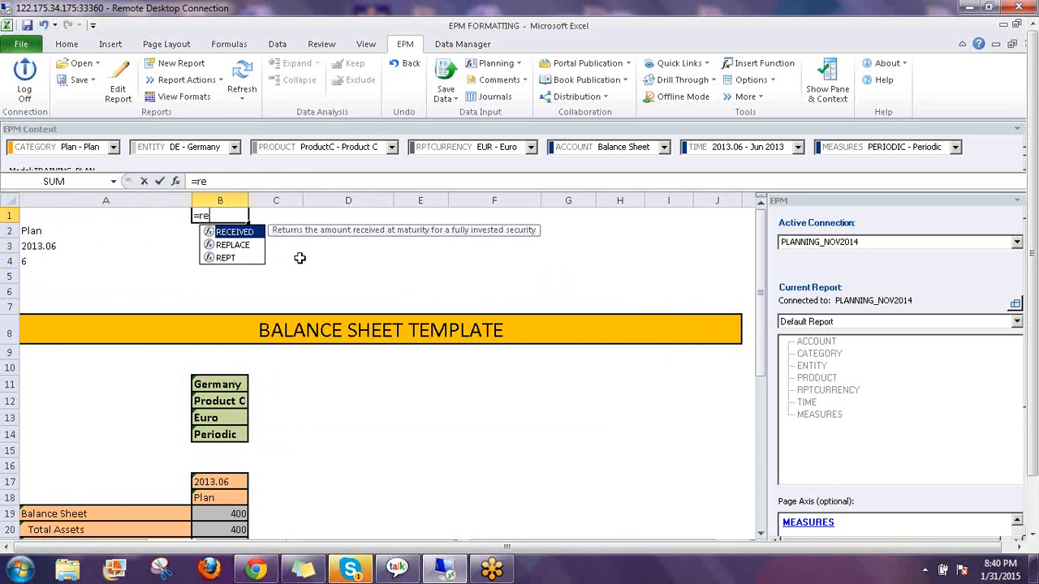
{"action": "type", "text": "place"}
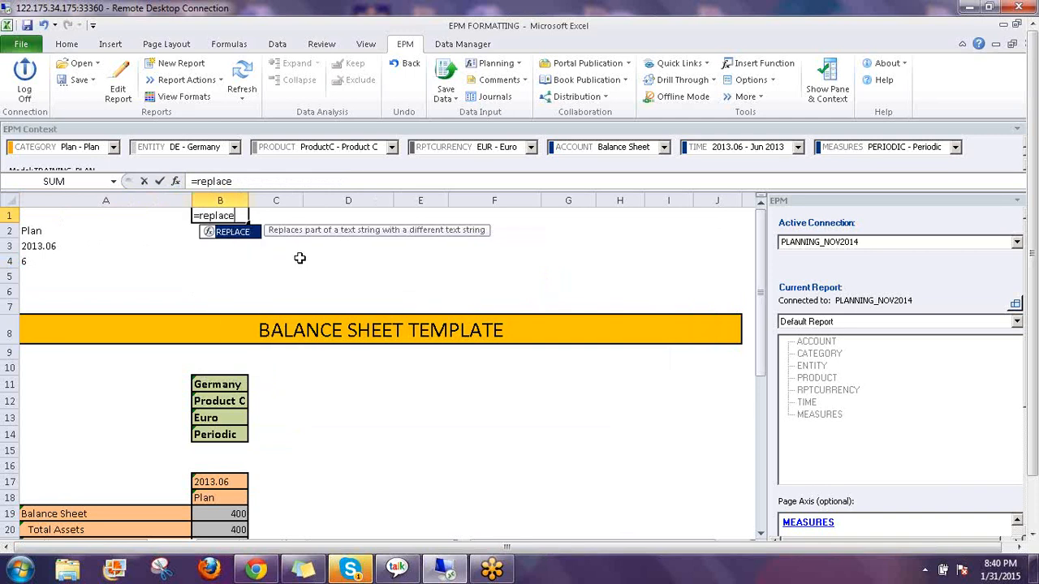
{"action": "type", "text": "("}
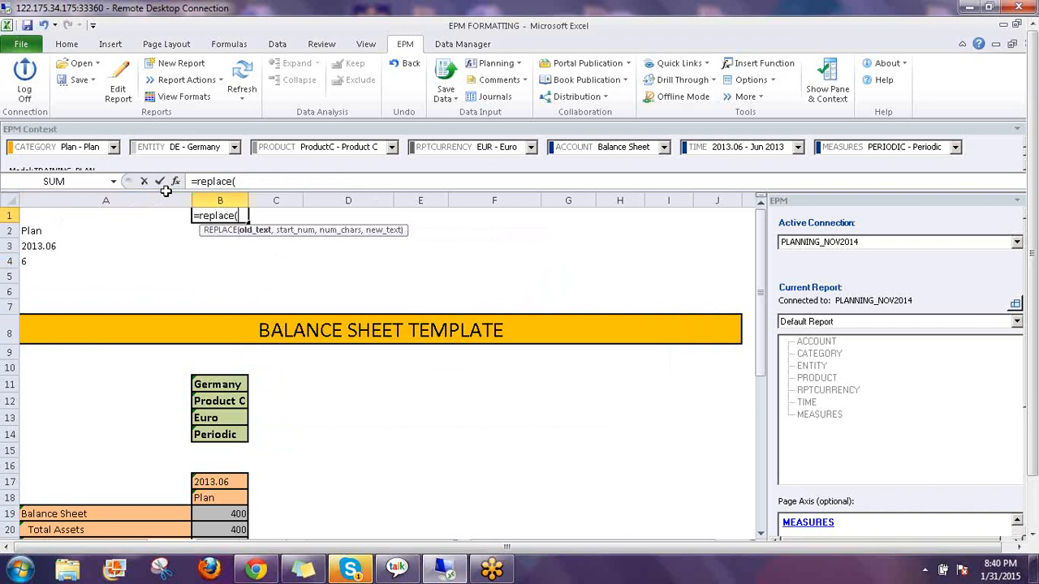
{"action": "left_click", "coordinate": [174, 181]}
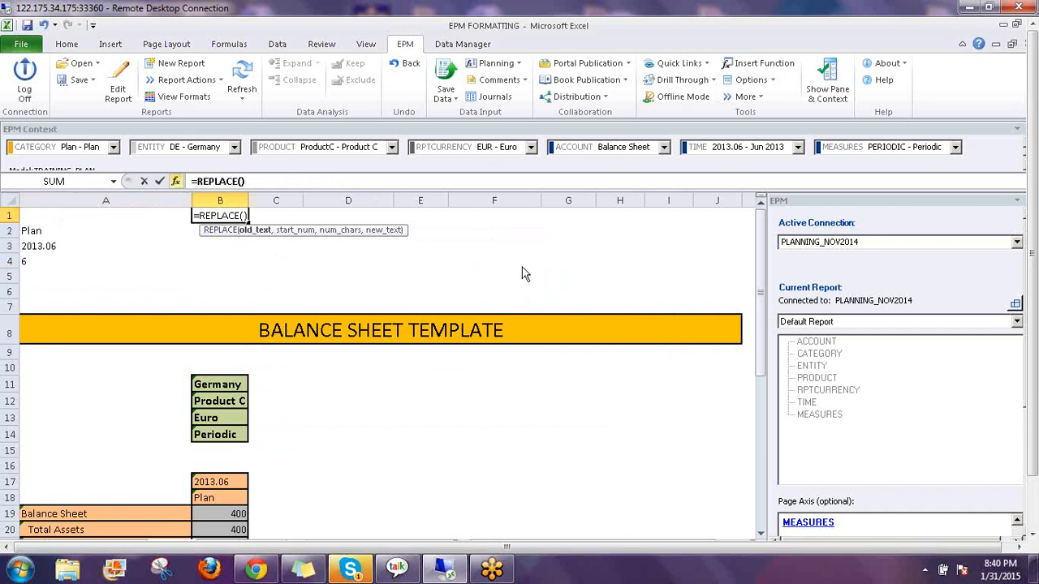
{"action": "left_click", "coordinate": [36, 246]}
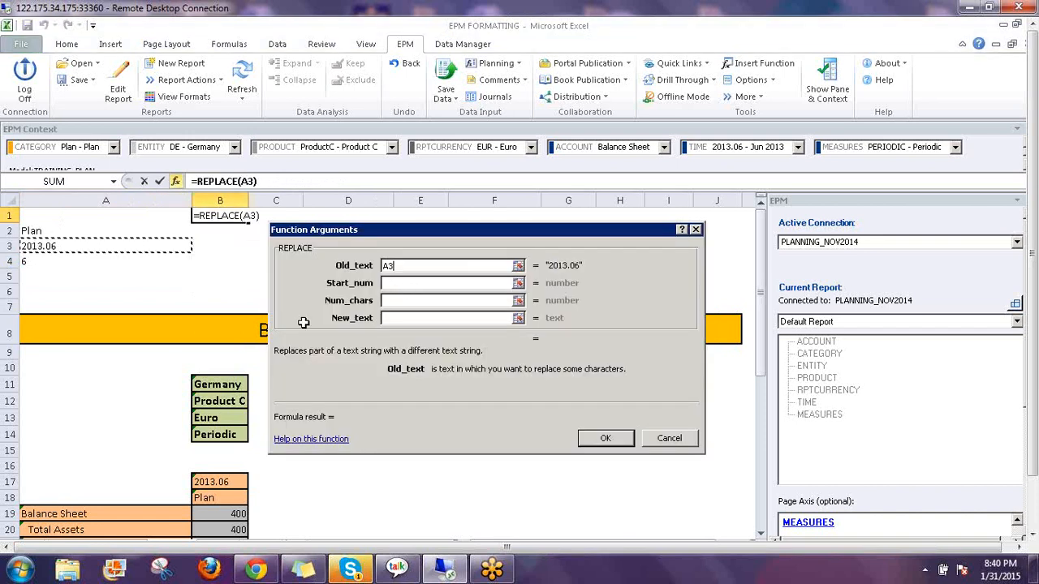
{"action": "left_click", "coordinate": [396, 282]}
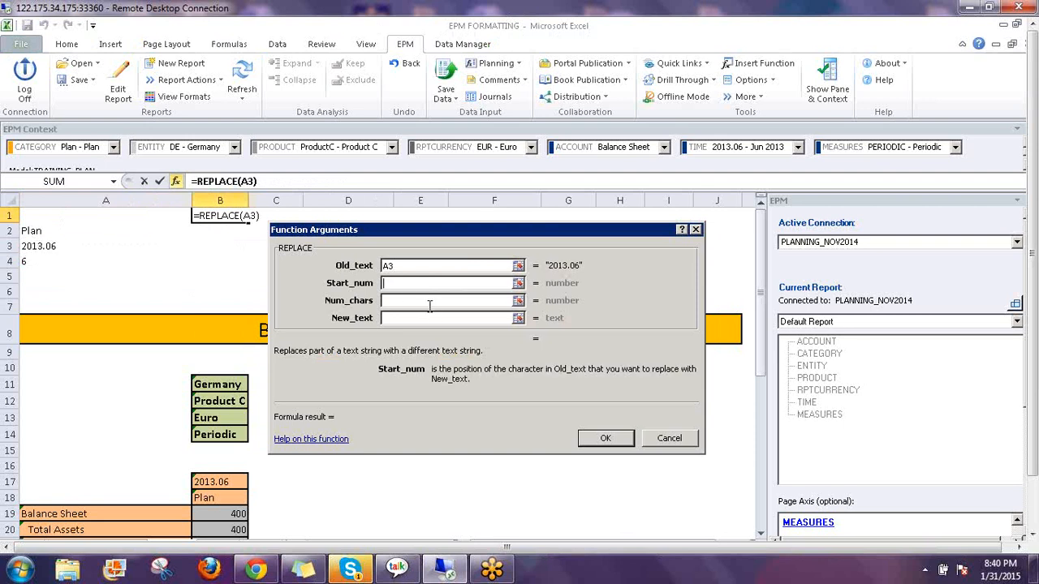
{"action": "type", "text": "6"}
{"action": "left_click", "coordinate": [401, 301]}
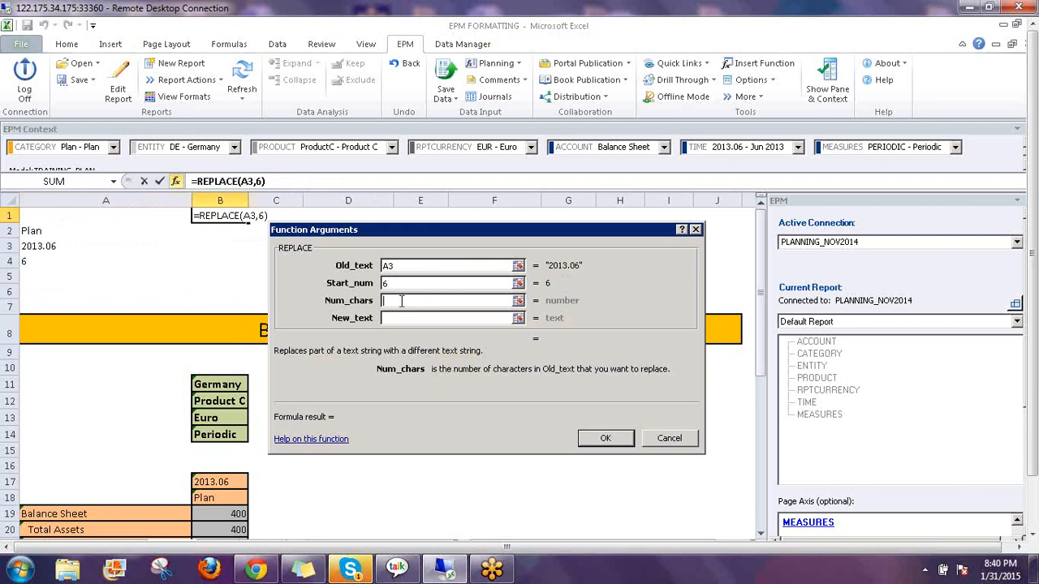
{"action": "type", "text": "6"}
{"action": "left_click", "coordinate": [397, 317]}
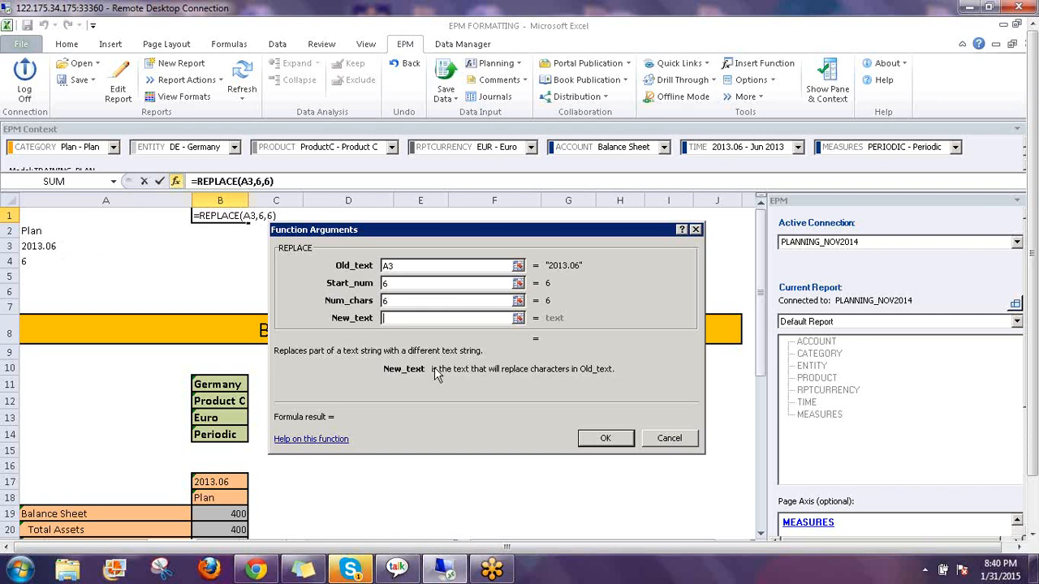
{"action": "type", "text": "\"01\""}
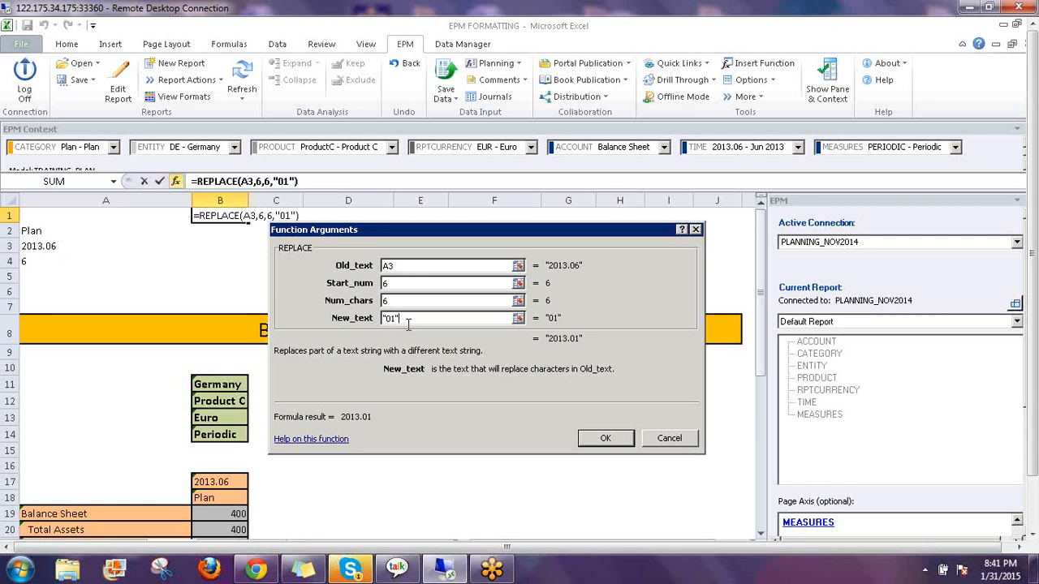
{"action": "left_click", "coordinate": [605, 439]}
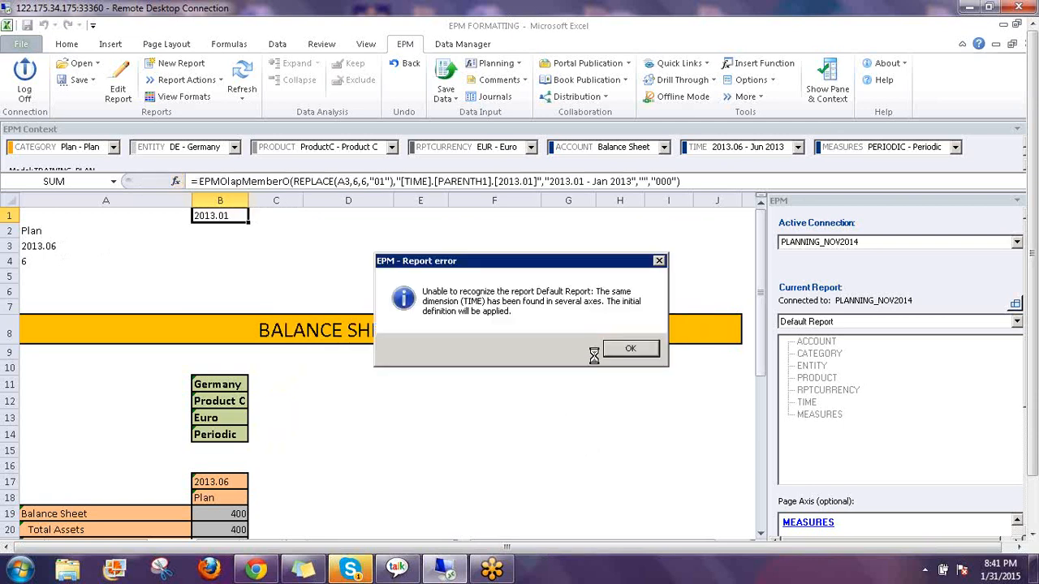
Dismiss the report error and uncheck Activate Member Recognition in EPM Sheet Options
{"action": "left_click", "coordinate": [626, 349]}
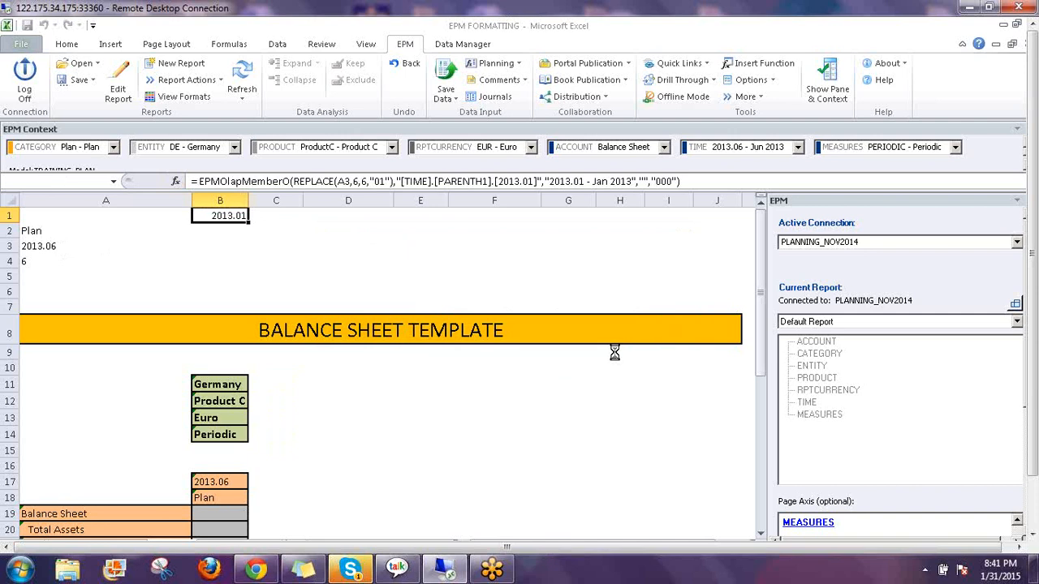
{"action": "left_click", "coordinate": [773, 81]}
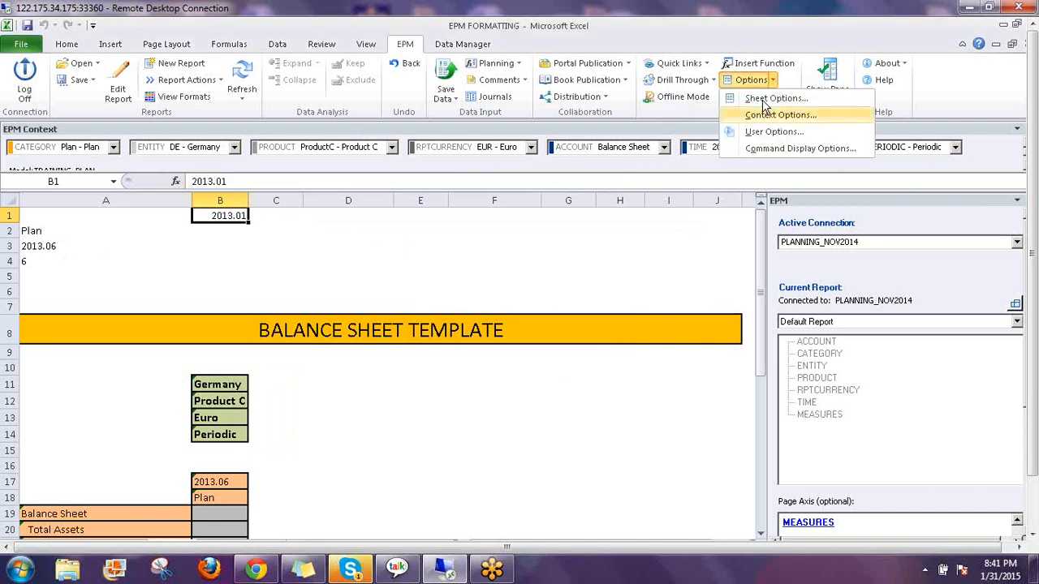
{"action": "left_click", "coordinate": [767, 99]}
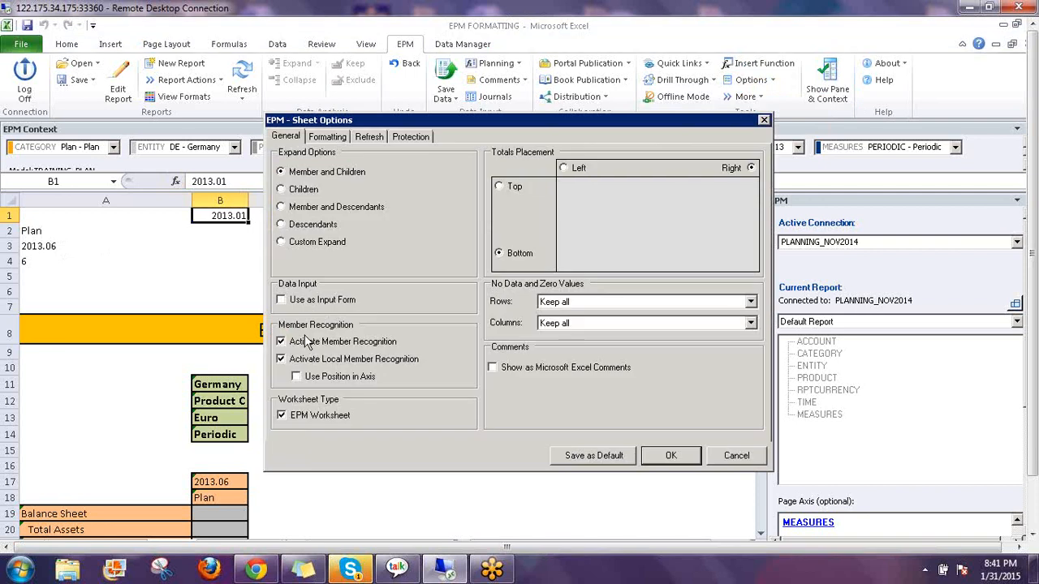
{"action": "left_click", "coordinate": [294, 347]}
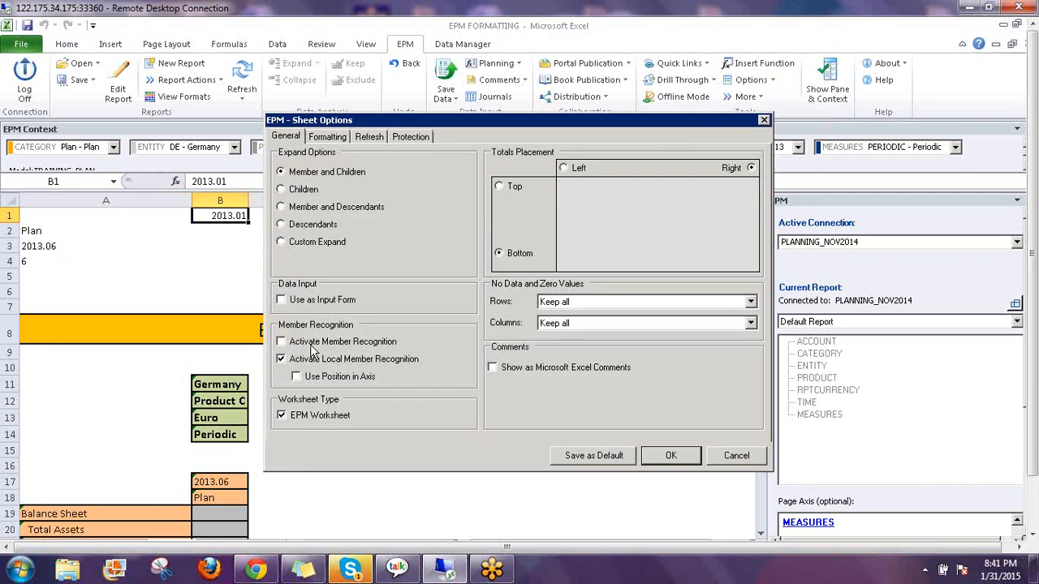
{"action": "left_click", "coordinate": [665, 456]}
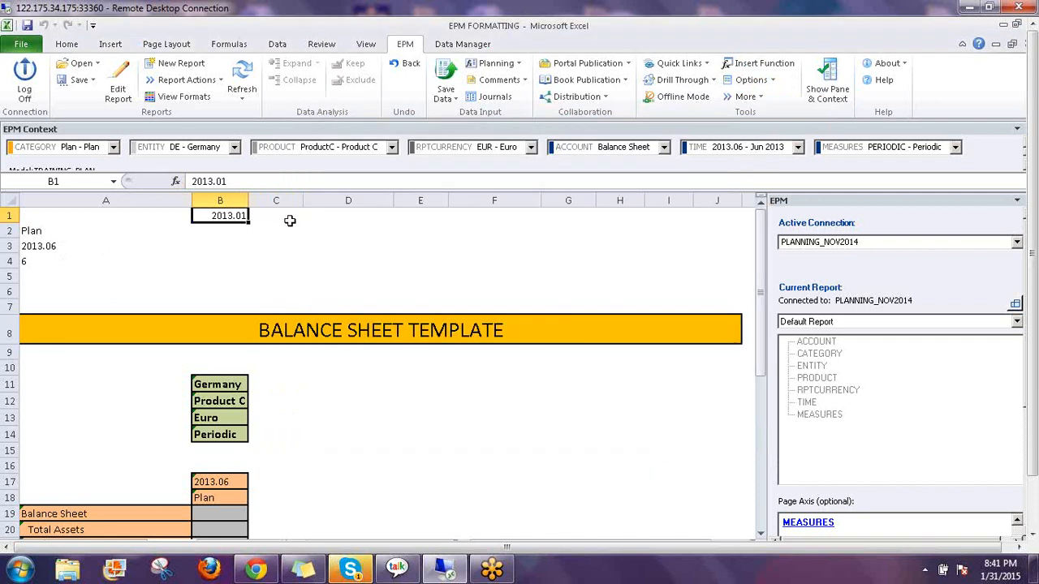
{"action": "left_click", "coordinate": [276, 215]}
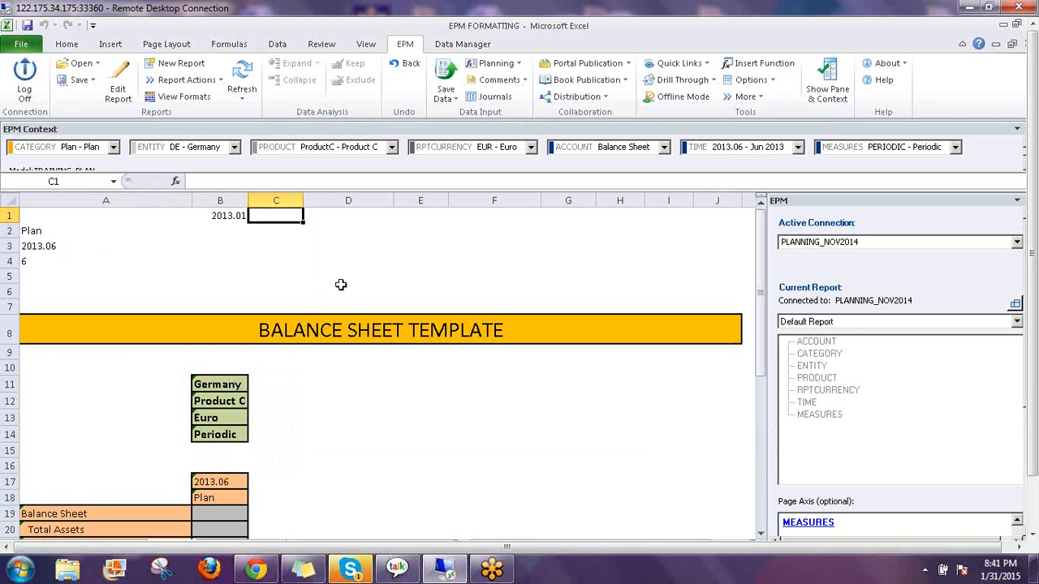
Enter =EPMMemberOffset(,B1,1) in C1 so it displays 2013.02
{"action": "type", "text": "="}
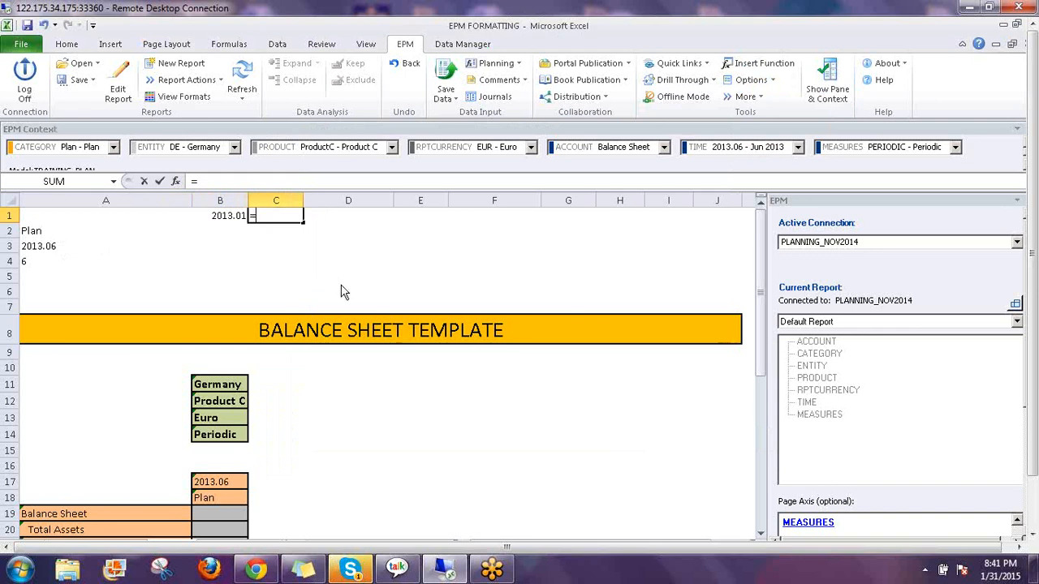
{"action": "type", "text": "epmm"}
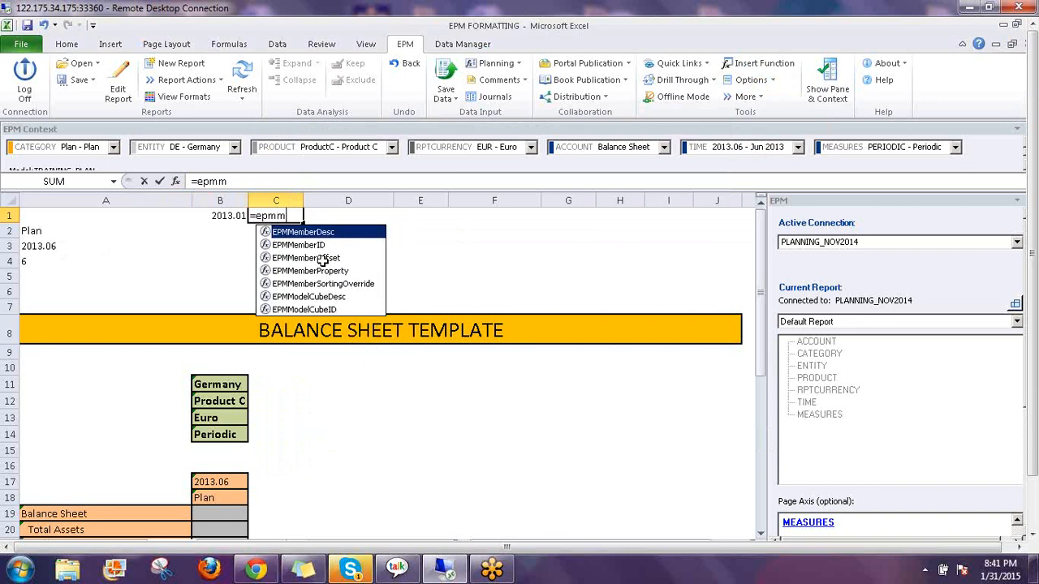
{"action": "double_click", "coordinate": [323, 259]}
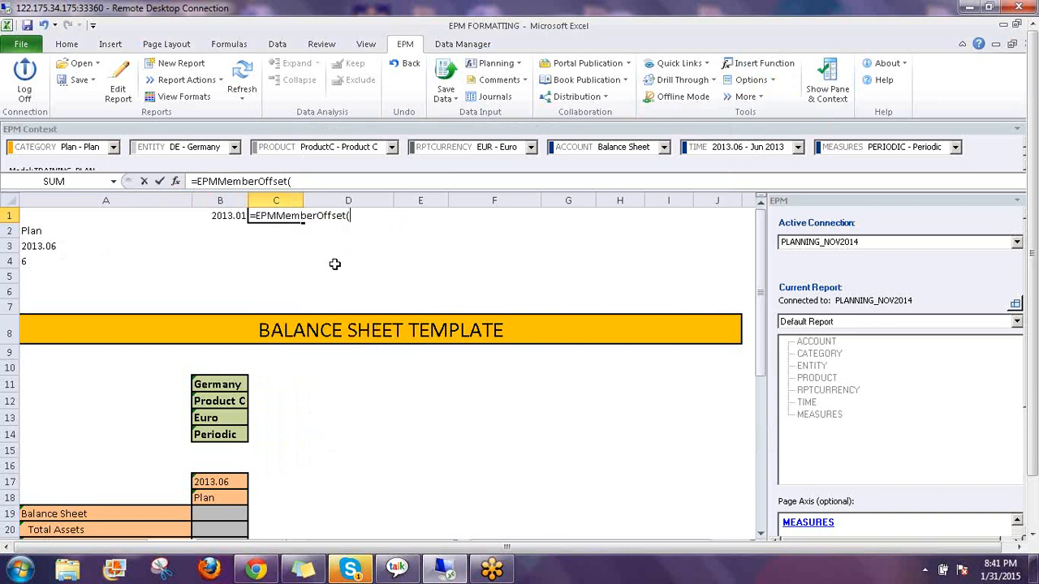
{"action": "left_click", "coordinate": [177, 183]}
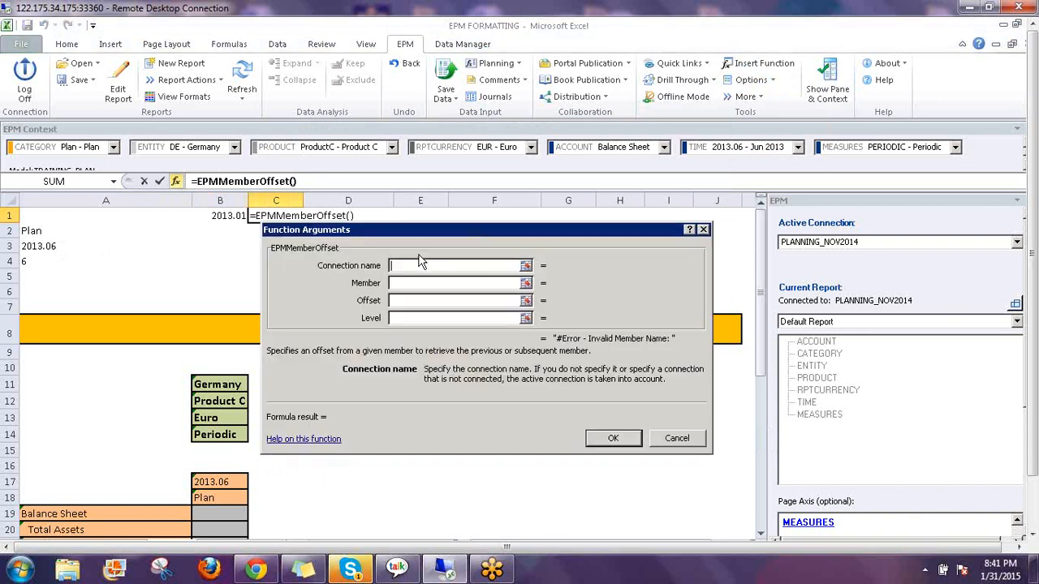
{"action": "left_click", "coordinate": [399, 283]}
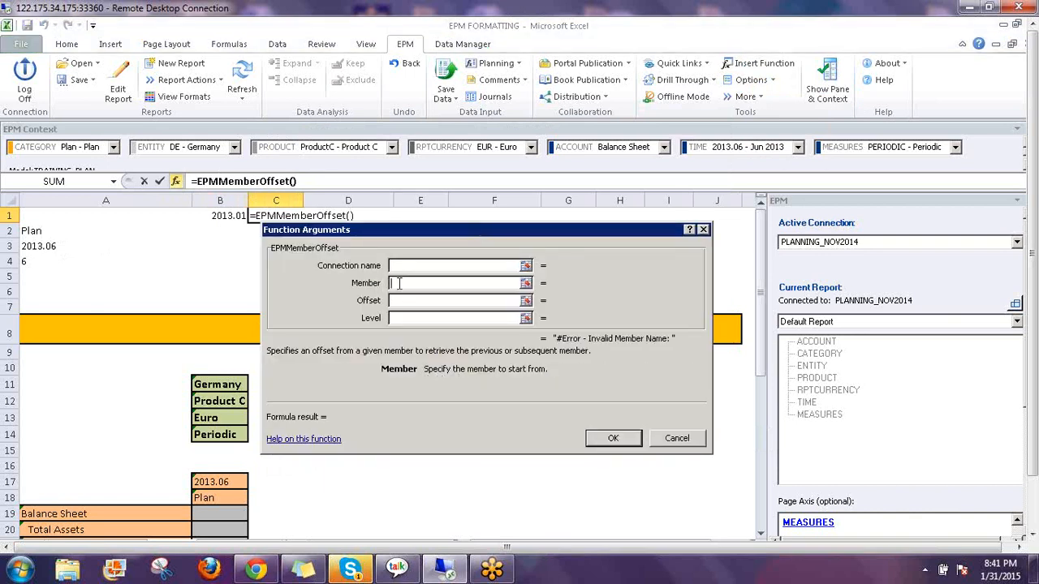
{"action": "left_click", "coordinate": [222, 216]}
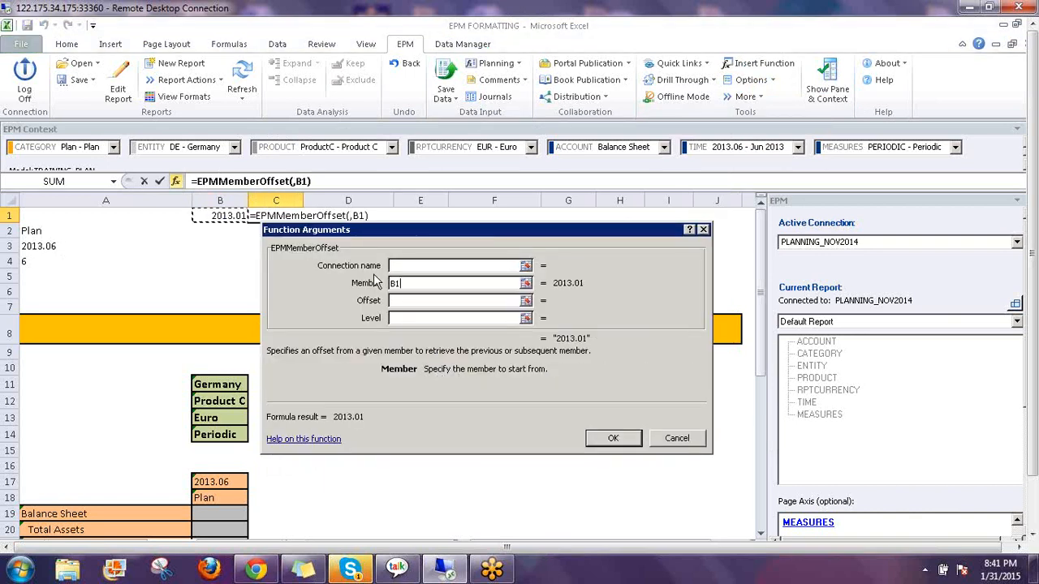
{"action": "key", "text": "Tab"}
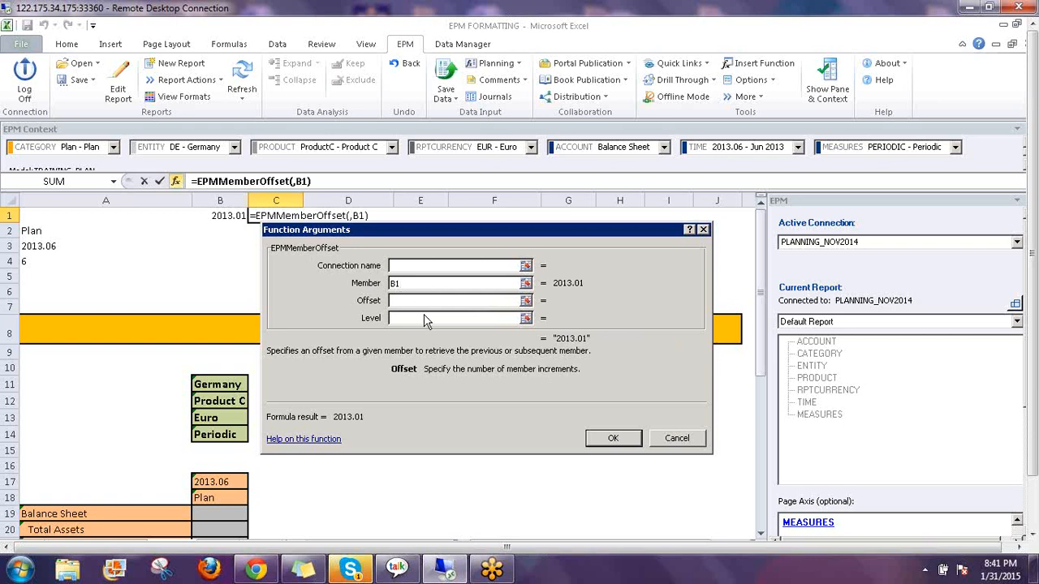
{"action": "type", "text": "1"}
{"action": "left_click", "coordinate": [614, 439]}
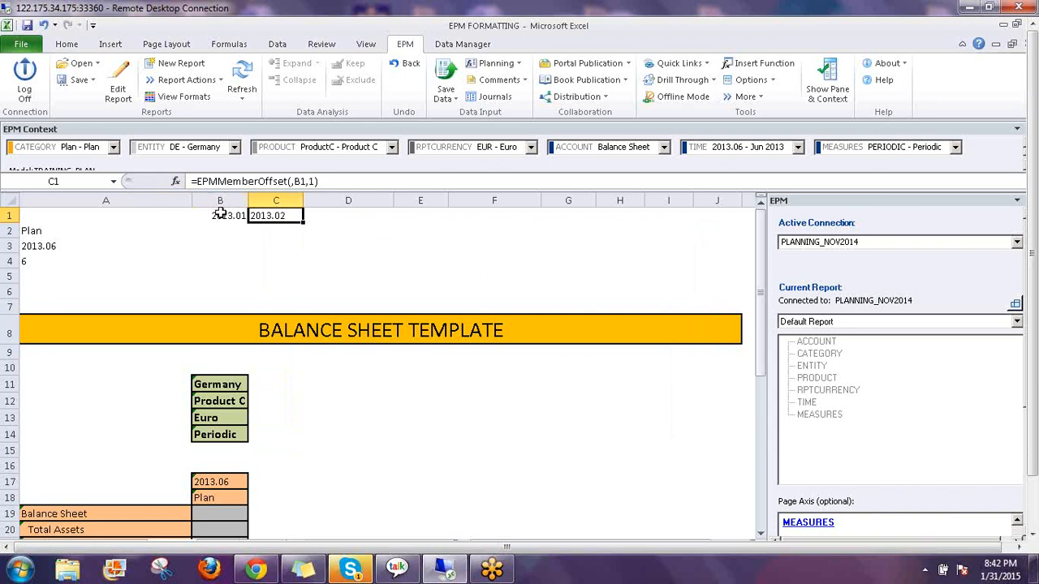
{"action": "left_click", "coordinate": [234, 224]}
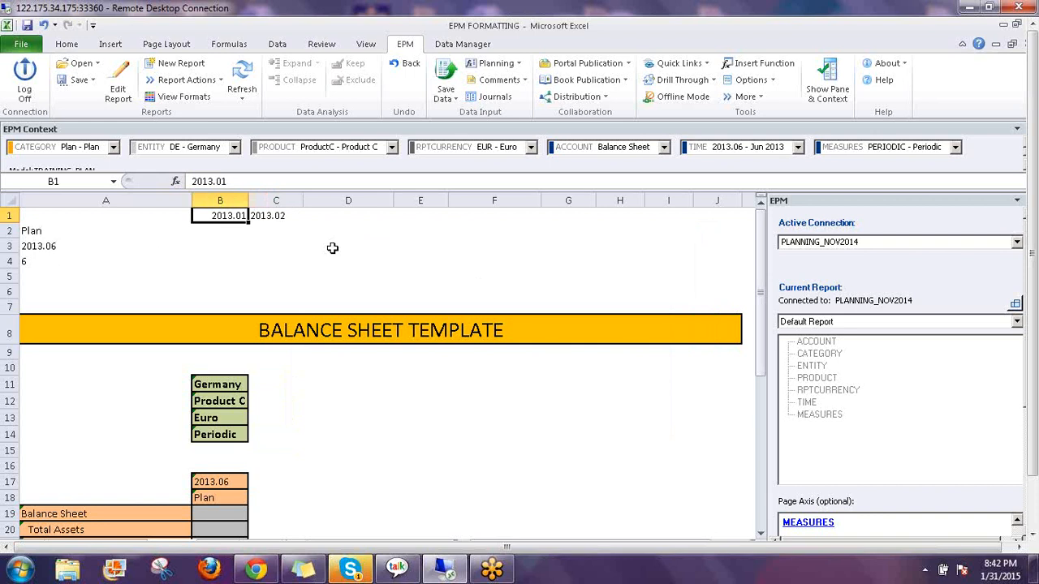
{"action": "key", "text": "Right"}
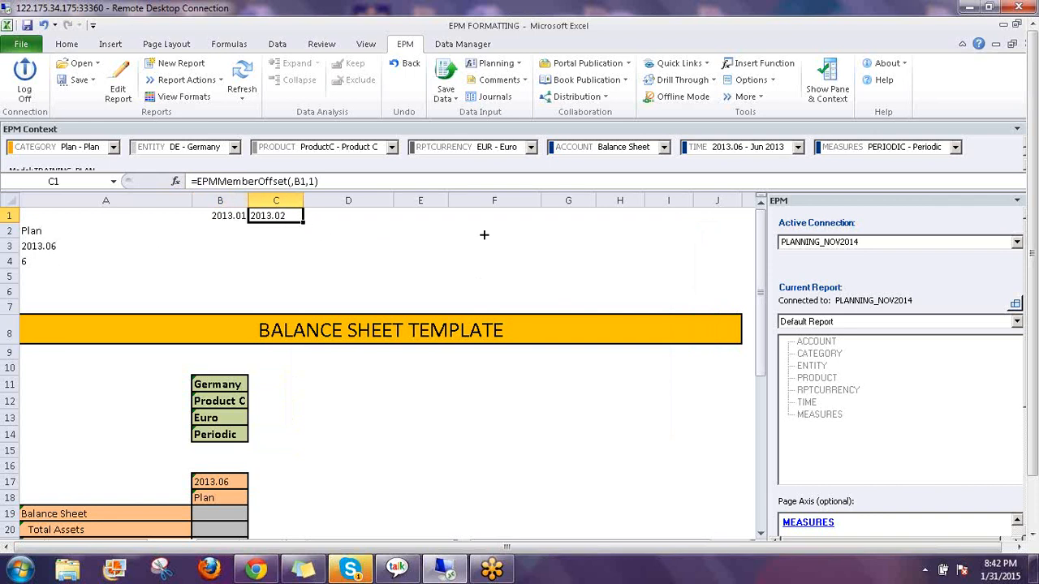
Fill C1's offset formula across to M1 so row 1 runs 2013.01 to 2013.12
{"action": "left_click_drag", "start_coordinate": [484, 235], "coordinate": [554, 216]}
{"action": "left_click_drag", "start_coordinate": [490, 215], "coordinate": [470, 214]}
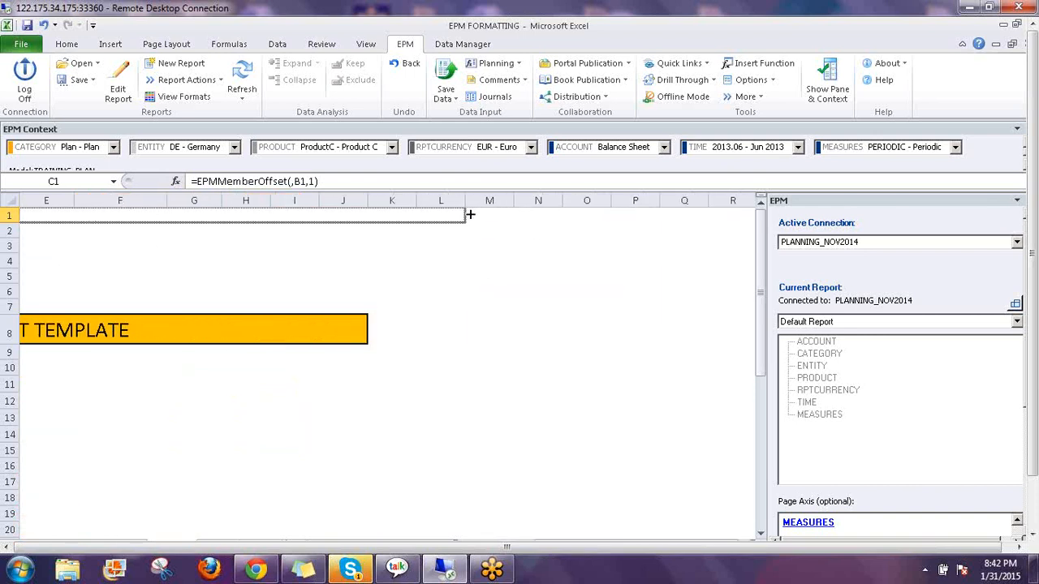
{"action": "left_click_drag", "start_coordinate": [524, 264], "coordinate": [517, 220]}
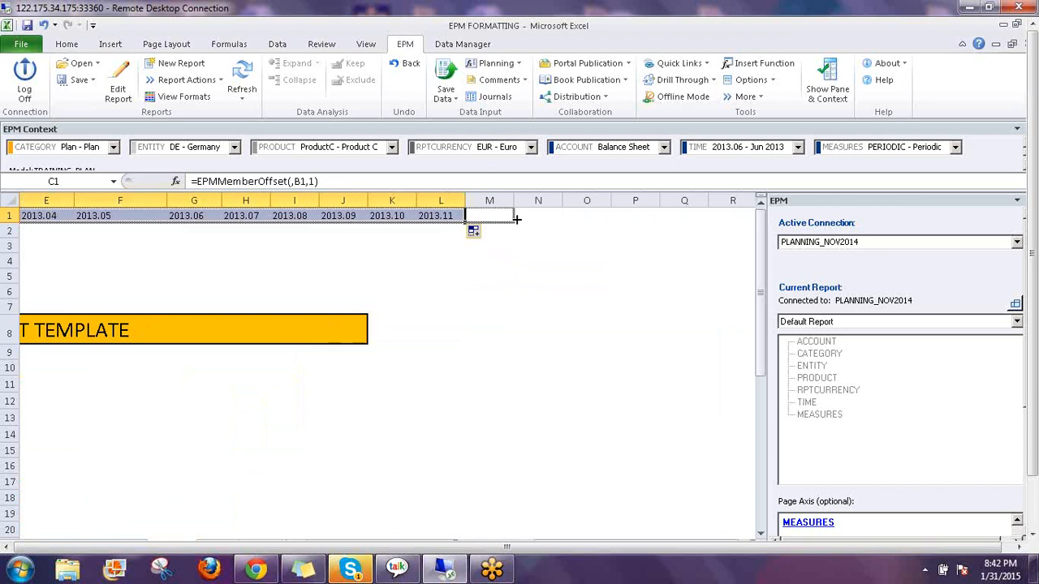
{"action": "left_click_drag", "start_coordinate": [540, 285], "coordinate": [542, 292]}
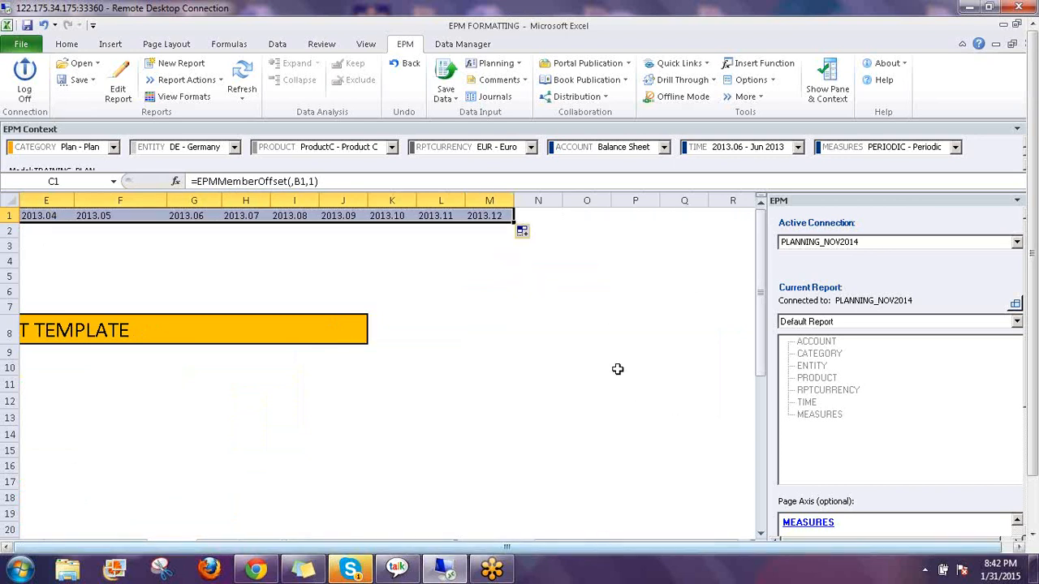
{"action": "left_click_drag", "start_coordinate": [1034, 376], "coordinate": [1035, 430]}
{"action": "left_click_drag", "start_coordinate": [647, 488], "coordinate": [266, 504]}
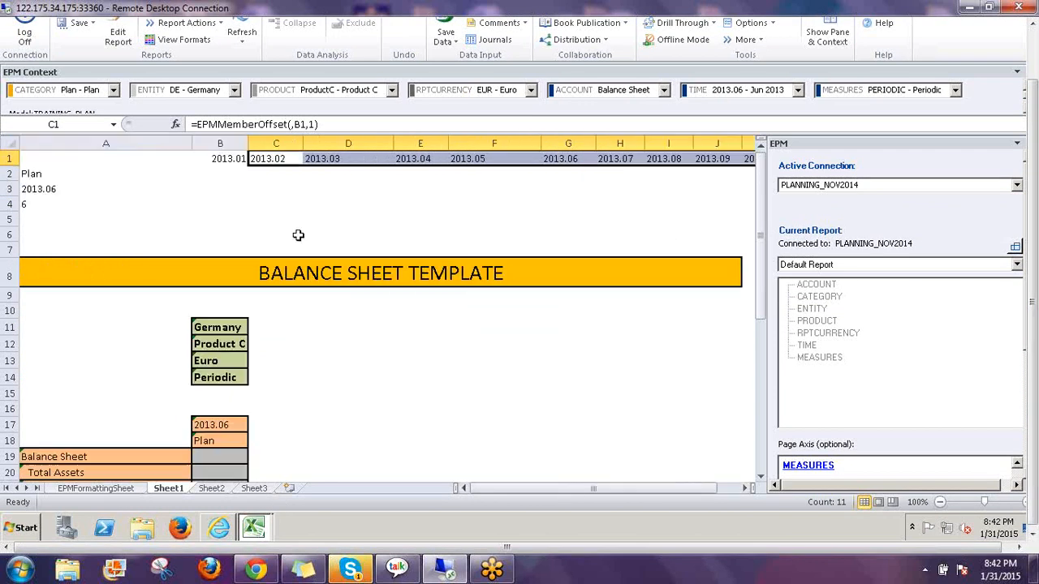
{"action": "left_click", "coordinate": [236, 159]}
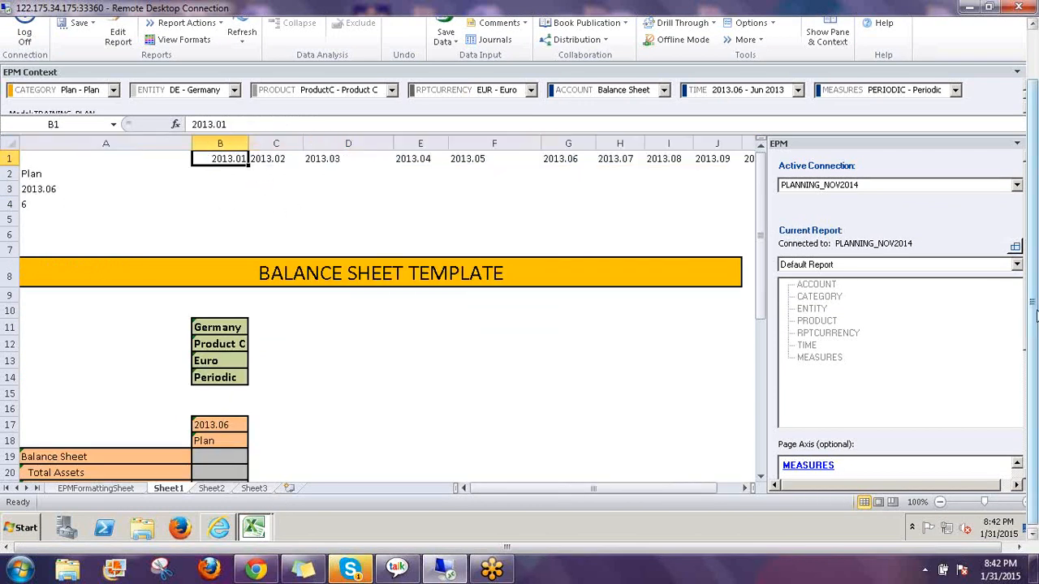
{"action": "left_click_drag", "start_coordinate": [1035, 316], "coordinate": [1035, 292]}
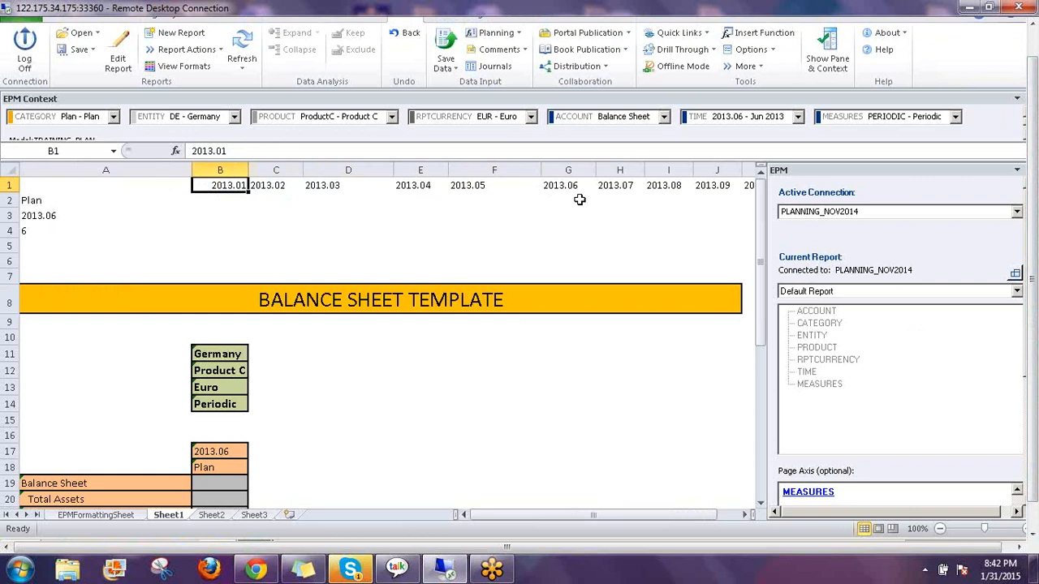
{"action": "left_click", "coordinate": [266, 185]}
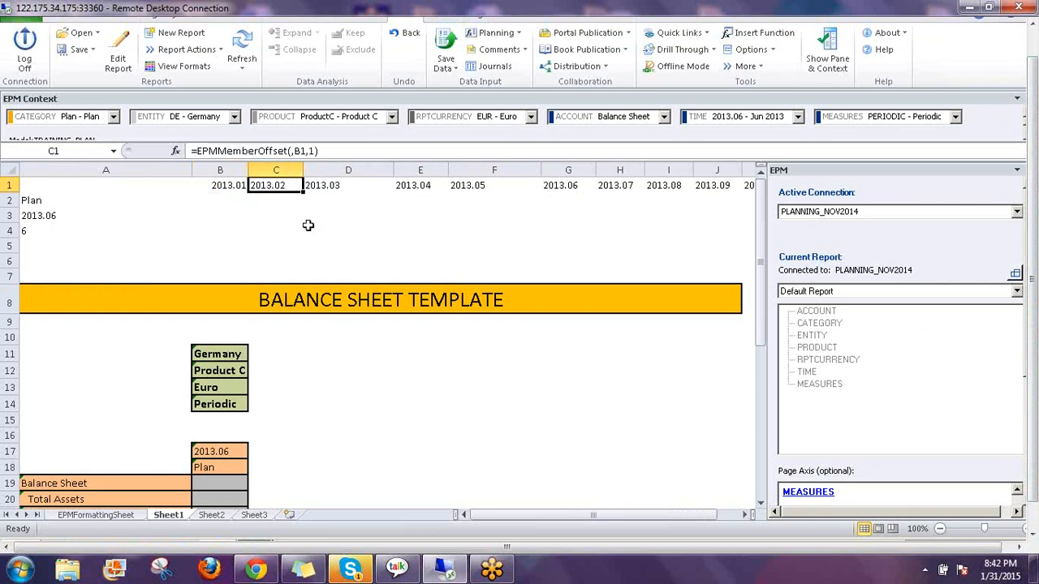
{"action": "left_click", "coordinate": [222, 198]}
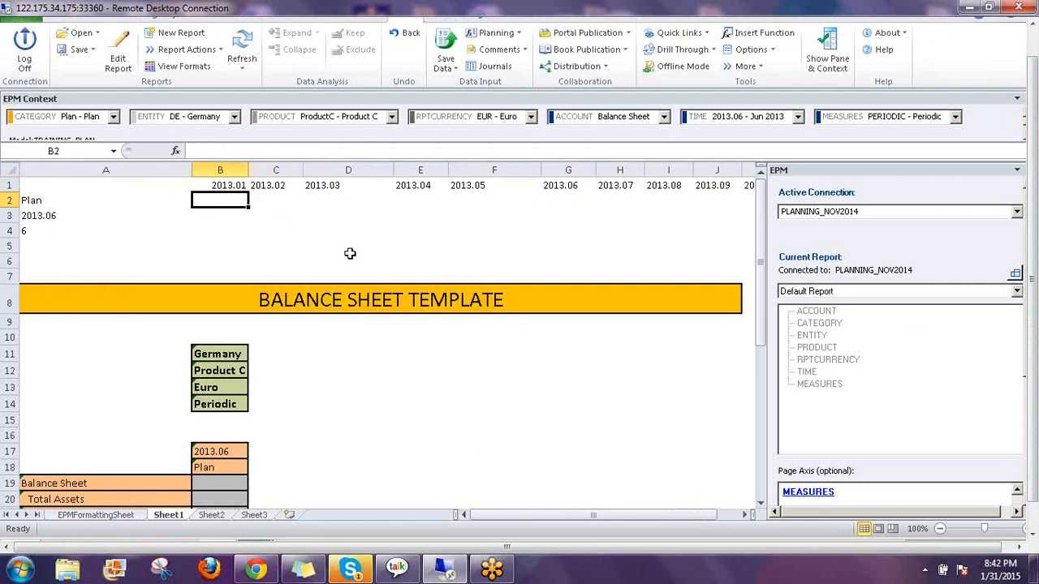
Type the label Actual into cell A5
{"action": "left_click", "coordinate": [28, 200]}
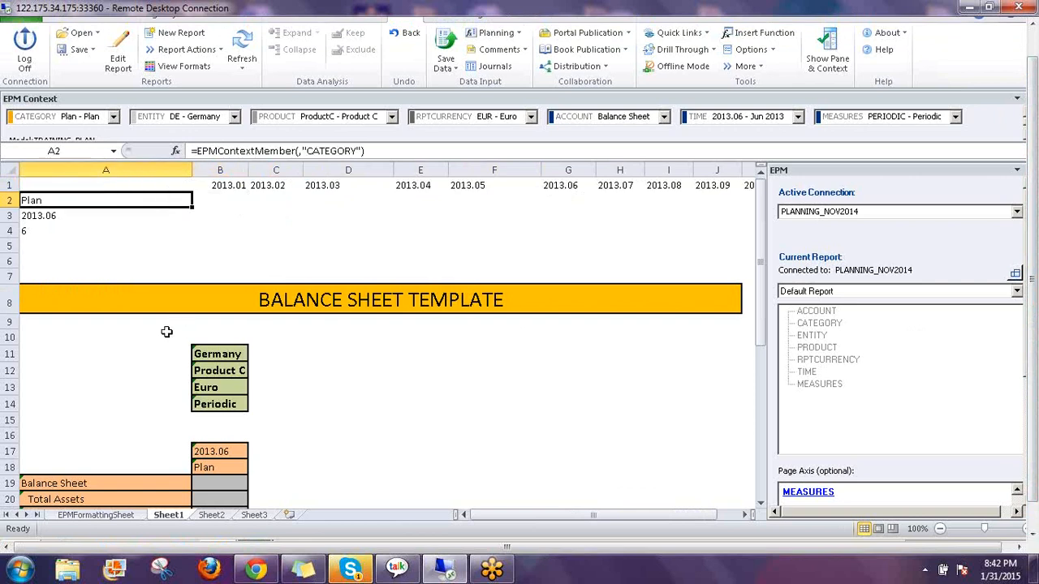
{"action": "left_click", "coordinate": [25, 246]}
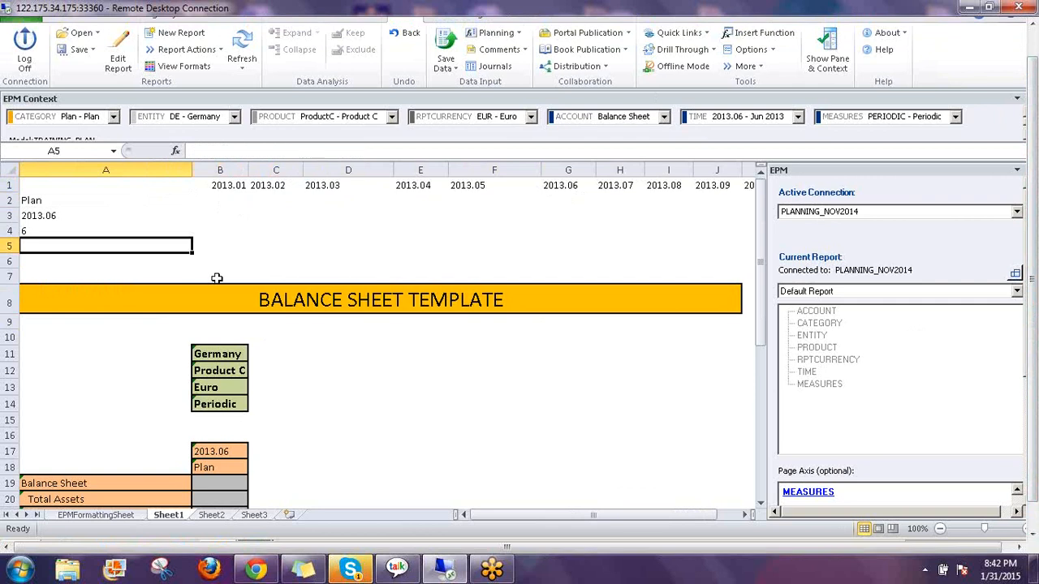
{"action": "type", "text": "Actual"}
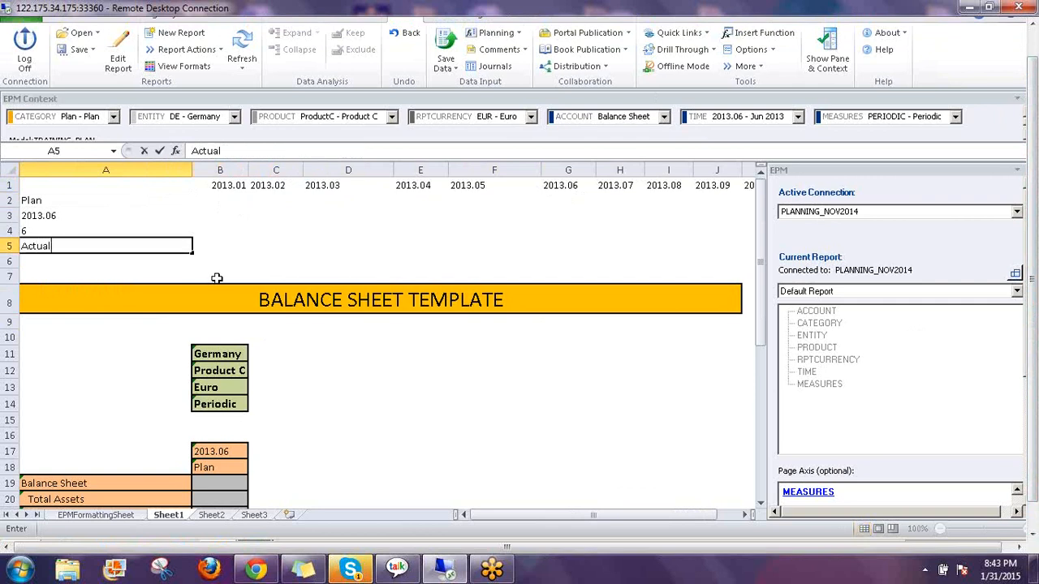
{"action": "key", "text": "Return"}
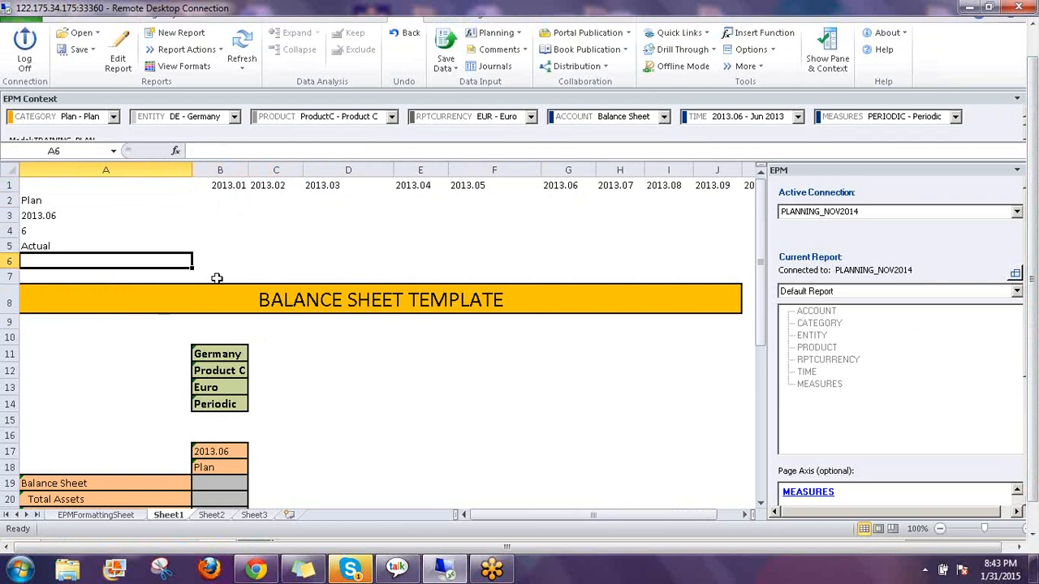
Build =IF(A3>B1,A5,A2) in B2 so the period is labelled Actual or Plan
{"action": "left_click", "coordinate": [48, 246]}
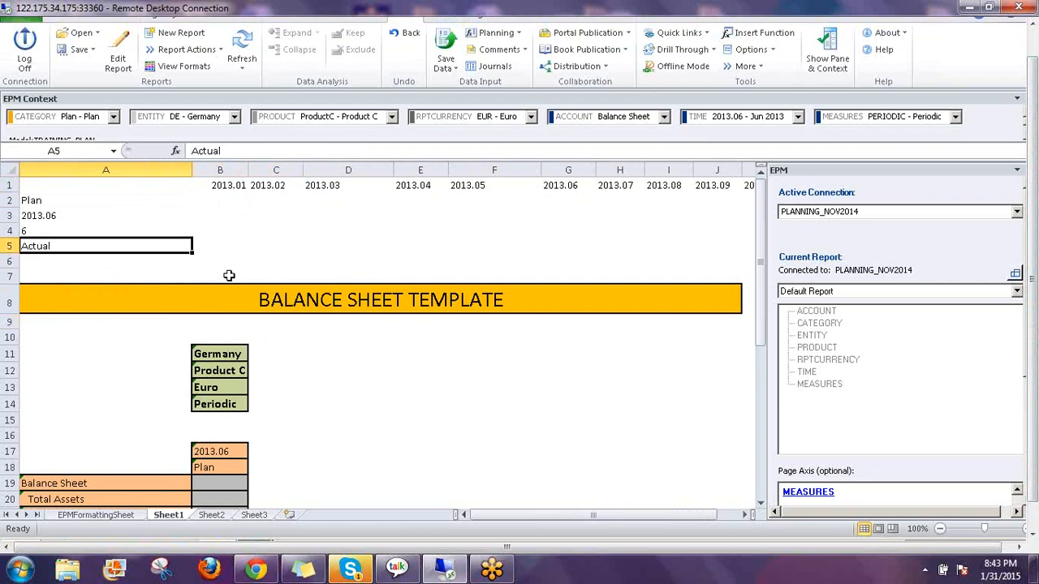
{"action": "left_click", "coordinate": [233, 200]}
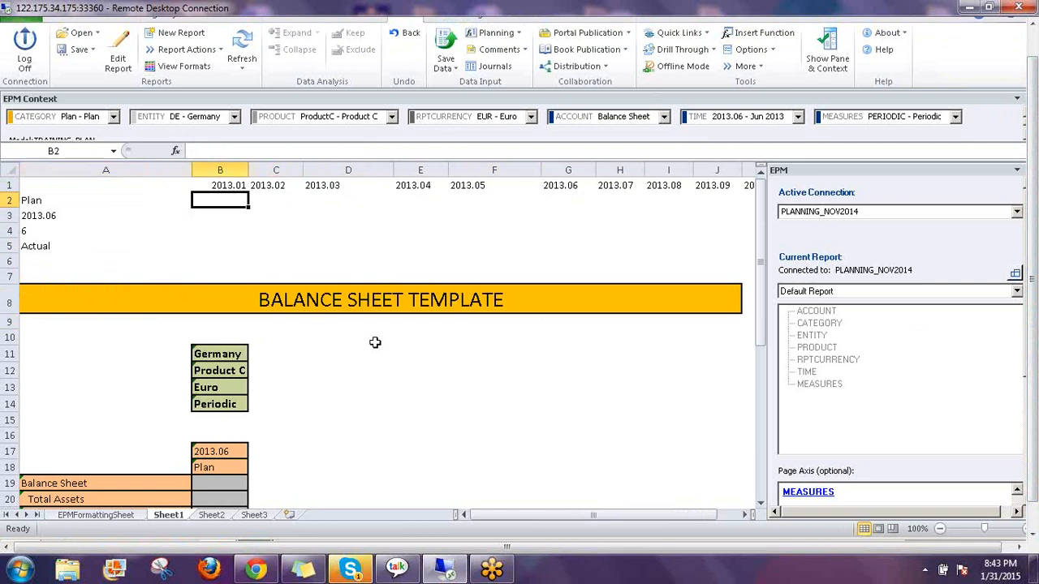
{"action": "type", "text": "=i"}
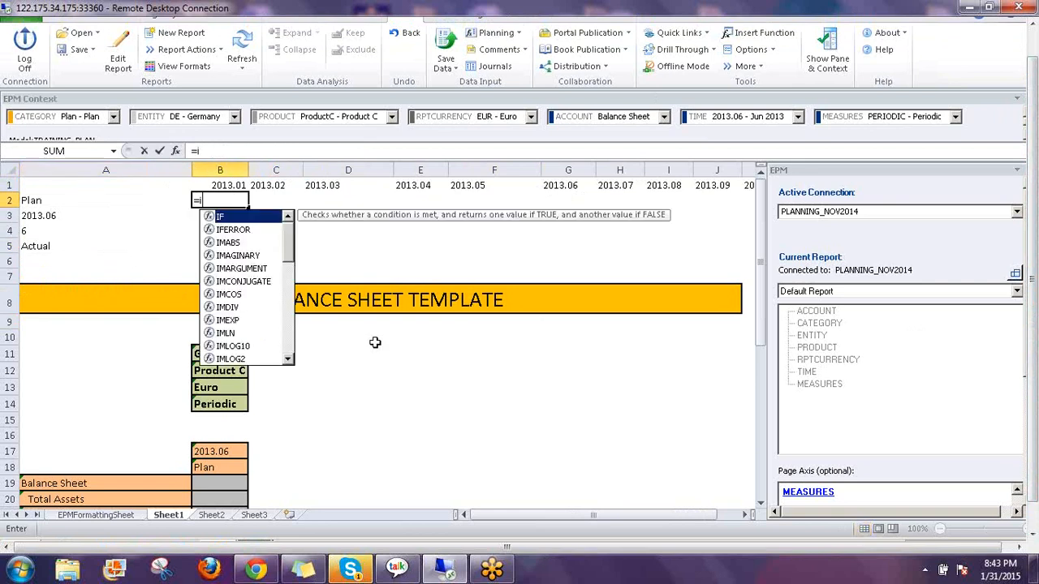
{"action": "type", "text": "f("}
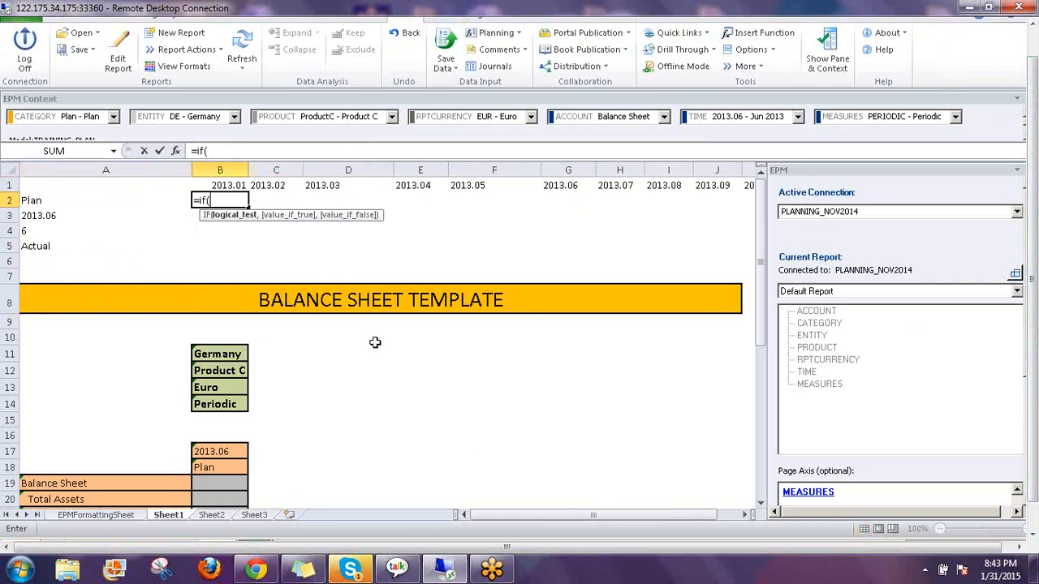
{"action": "key", "text": "Left"}
{"action": "key", "text": "Down"}
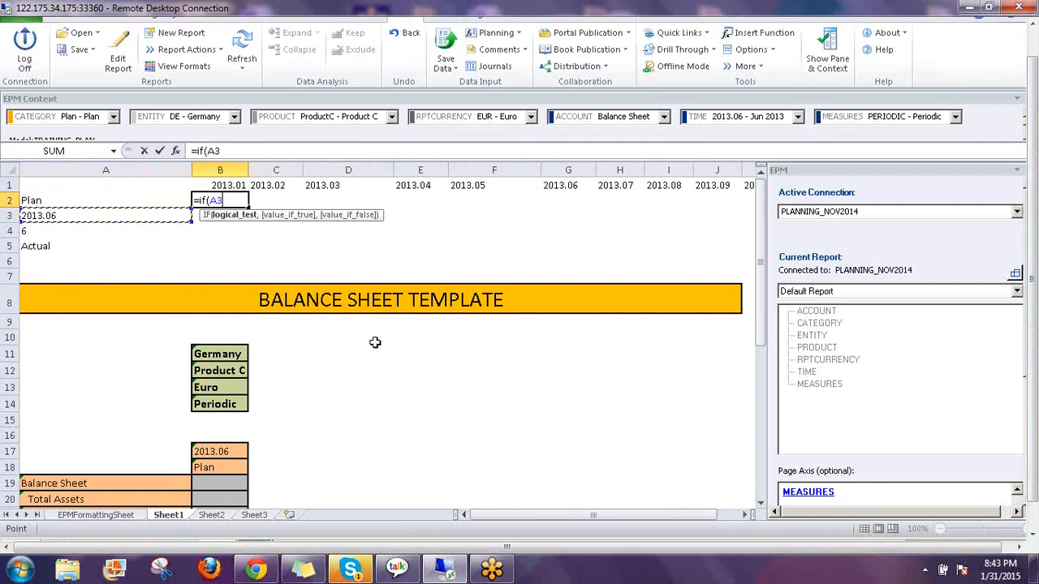
{"action": "type", "text": ">"}
{"action": "left_click", "coordinate": [213, 185]}
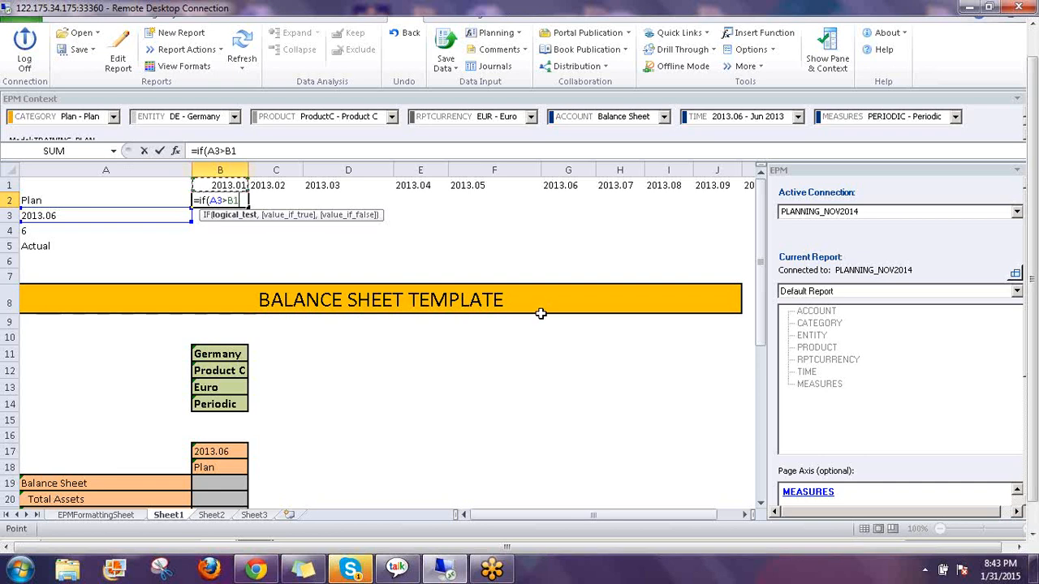
{"action": "type", "text": ","}
{"action": "left_click", "coordinate": [50, 246]}
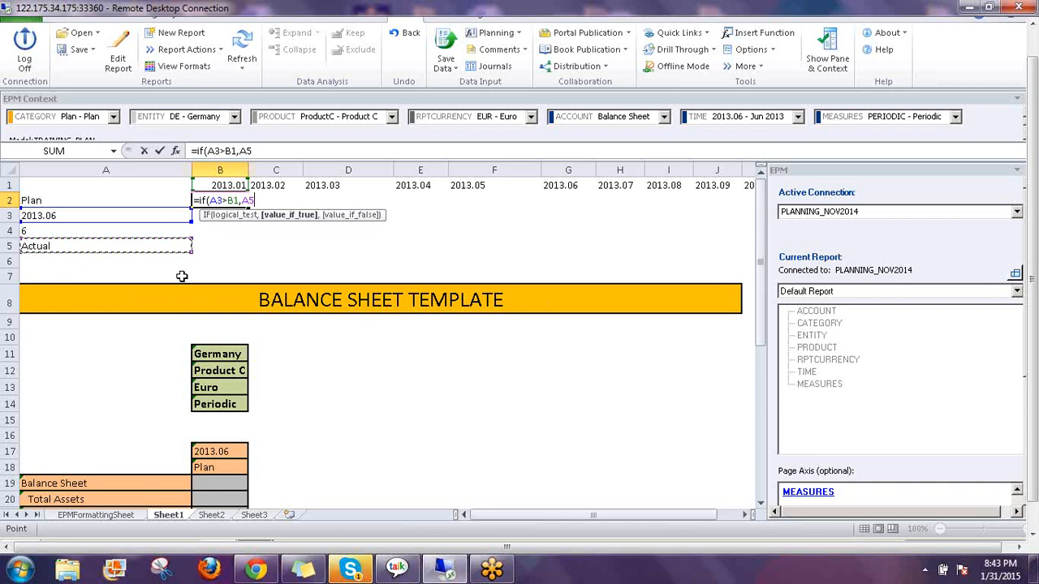
{"action": "type", "text": ","}
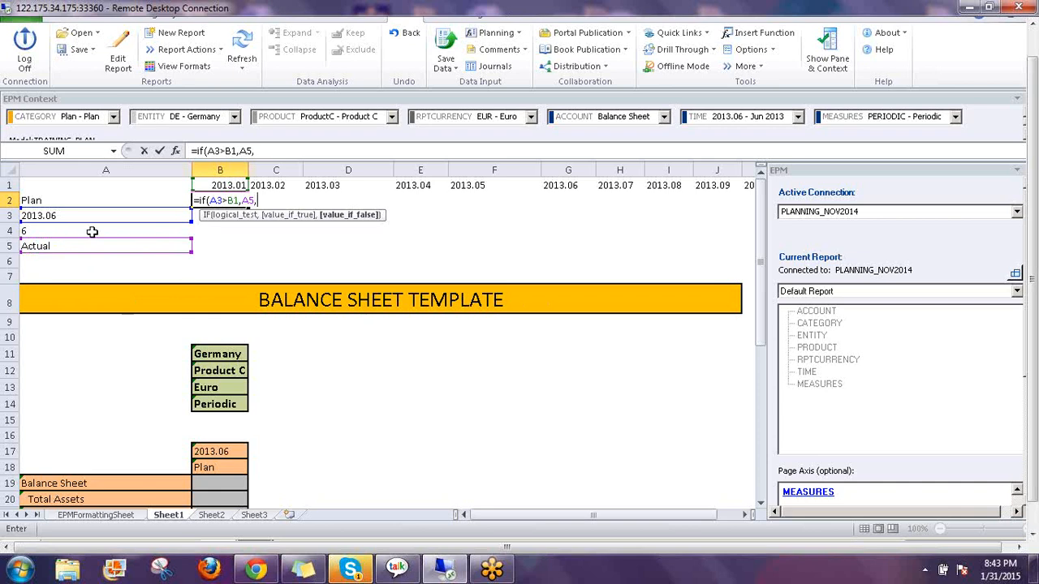
{"action": "left_click", "coordinate": [32, 201]}
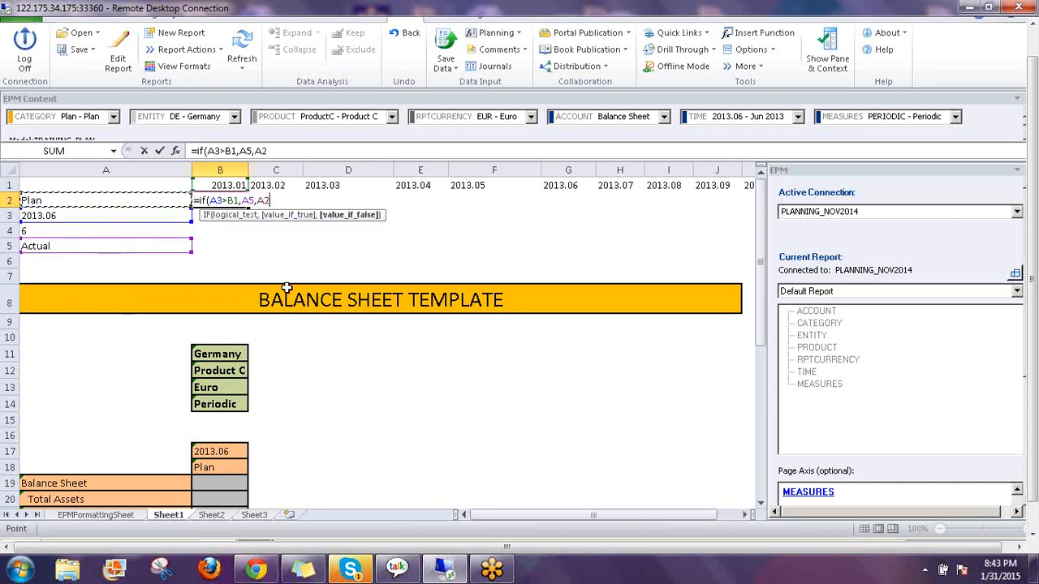
{"action": "type", "text": ")"}
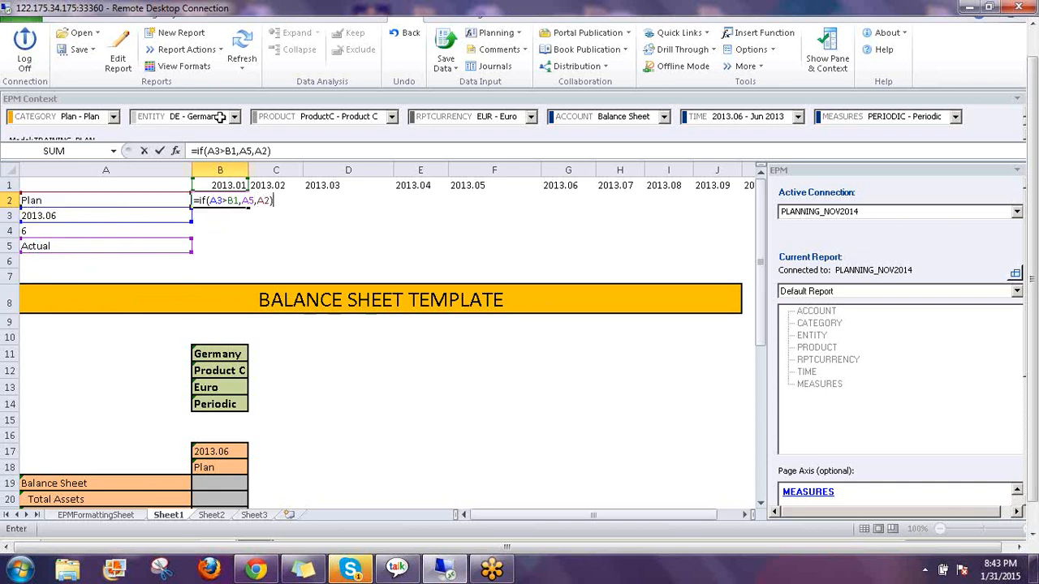
Make A2, A5 and A3 absolute so B2 holds =IF($A$3>B1,$A$5,$A$2)
{"action": "left_click", "coordinate": [265, 150]}
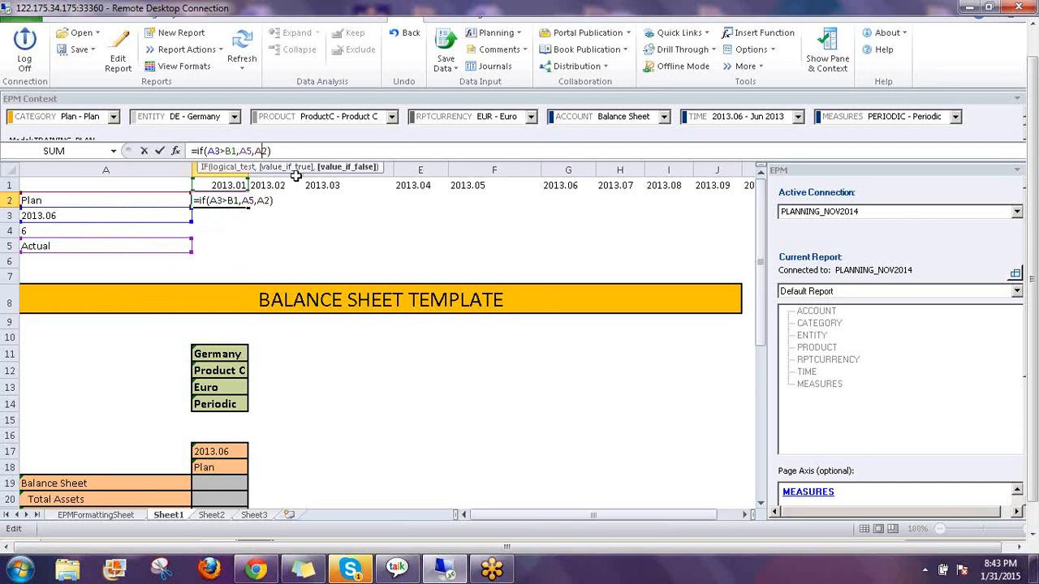
{"action": "double_click", "coordinate": [259, 151]}
{"action": "key", "text": "F4"}
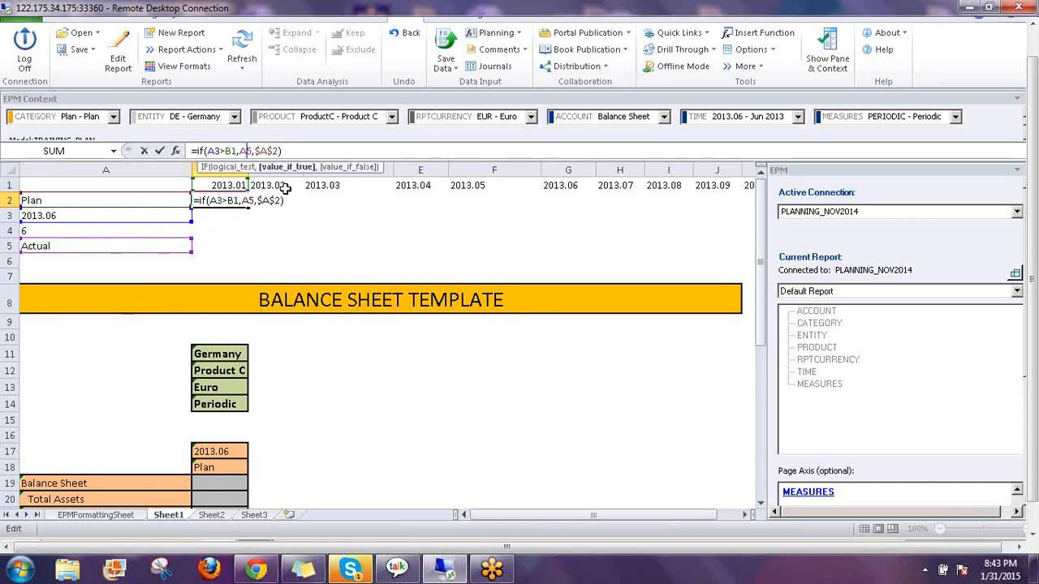
{"action": "key", "text": "F4"}
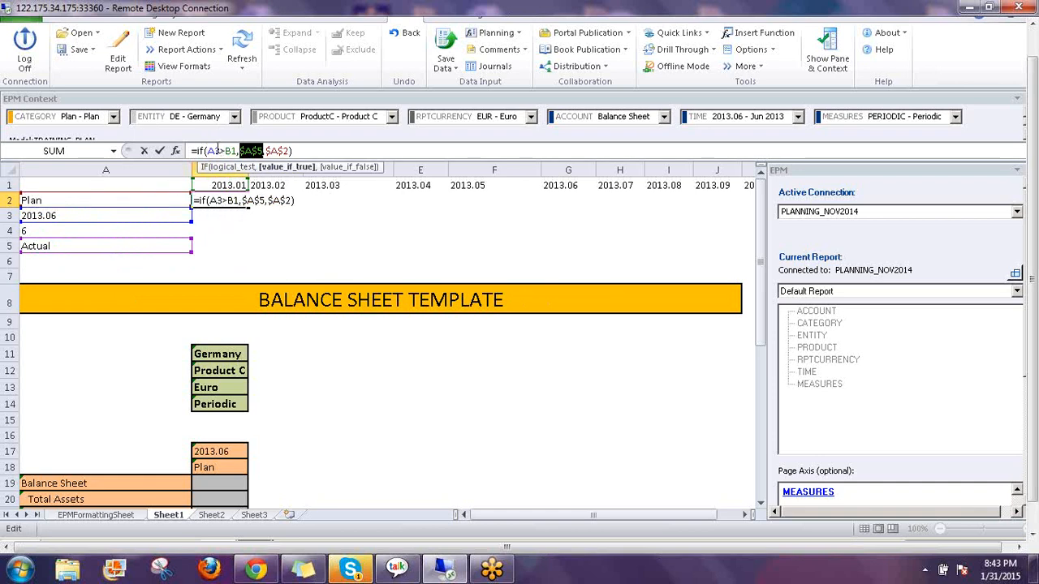
{"action": "left_click", "coordinate": [242, 165]}
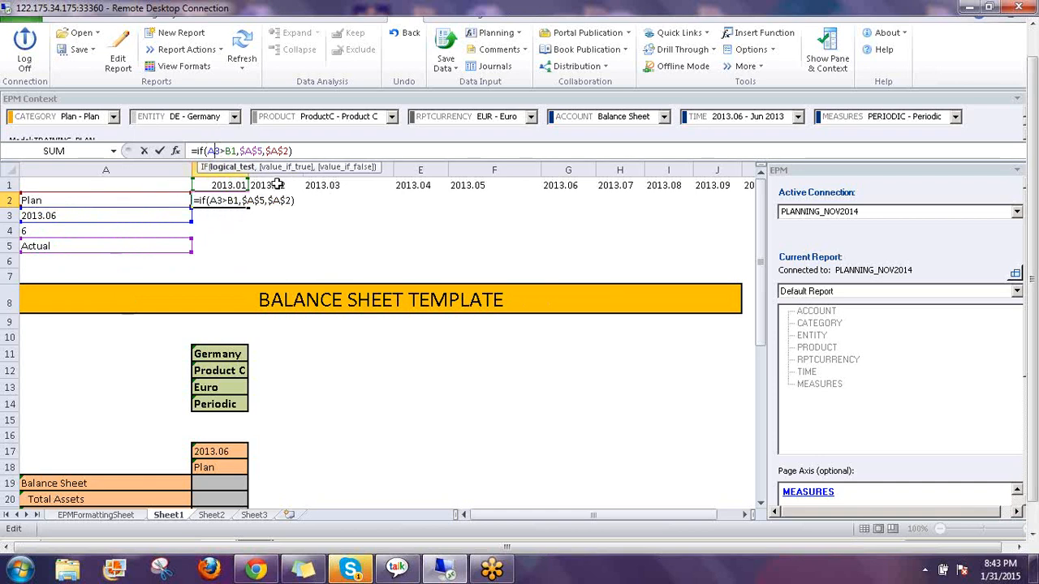
{"action": "key", "text": "F4"}
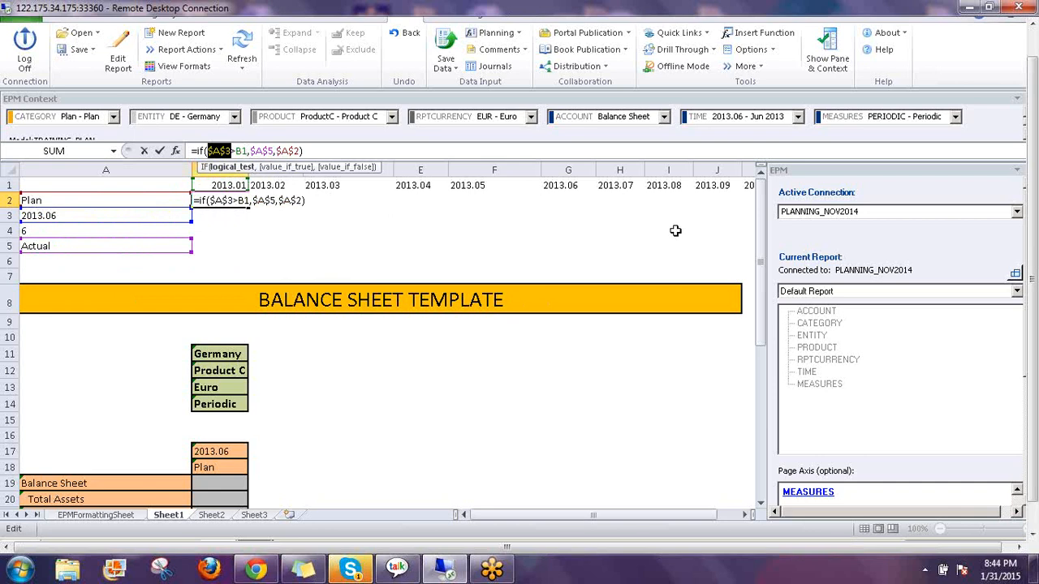
{"action": "key", "text": "ctrl+Return"}
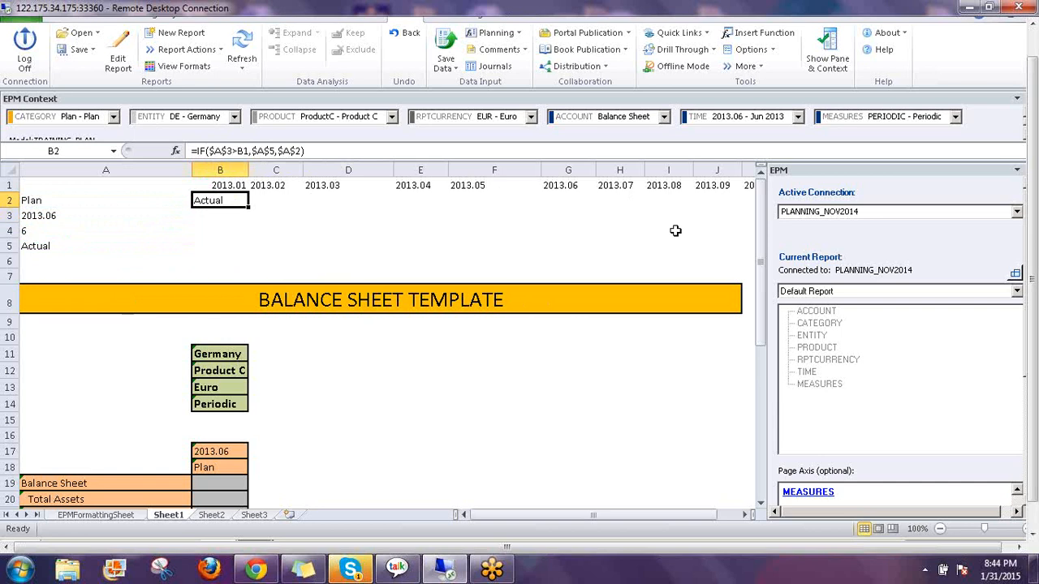
Copy B2's IF formula across C2:M2, giving Actual through 2013.05 and Plan from 2013.06
{"action": "key", "text": "ctrl+c"}
{"action": "key", "text": "Right"}
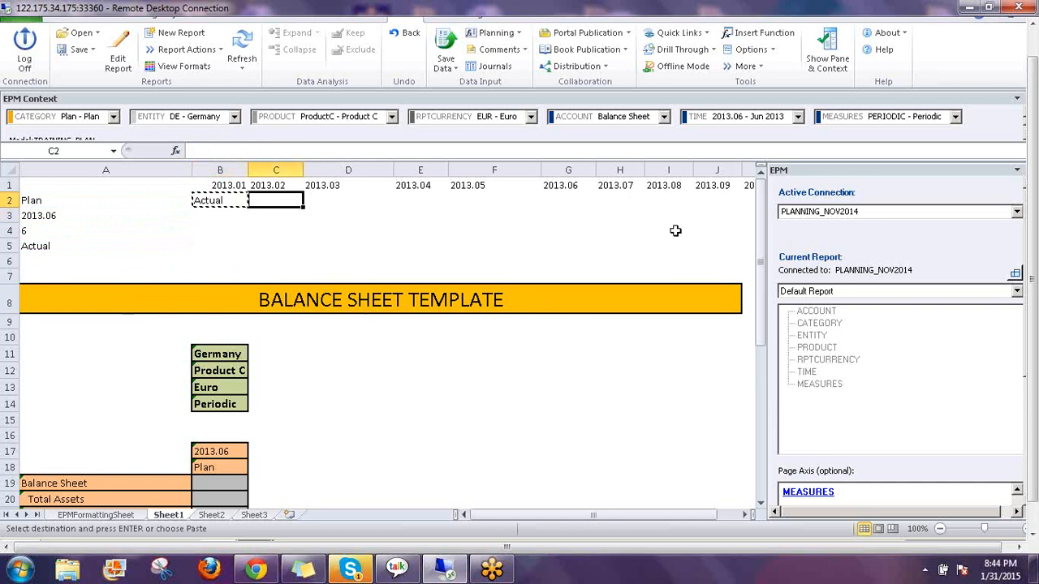
{"action": "key", "text": "shift+Right"}
{"action": "key", "text": "shift+Right"}
{"action": "key", "text": "shift+Right"}
{"action": "key", "text": "shift+Right"}
{"action": "key", "text": "shift+Right"}
{"action": "key", "text": "shift+Right"}
{"action": "key", "text": "shift+Right"}
{"action": "key", "text": "shift+Right"}
{"action": "key", "text": "shift+Right"}
{"action": "key", "text": "shift+Right"}
{"action": "key", "text": "shift+Right"}
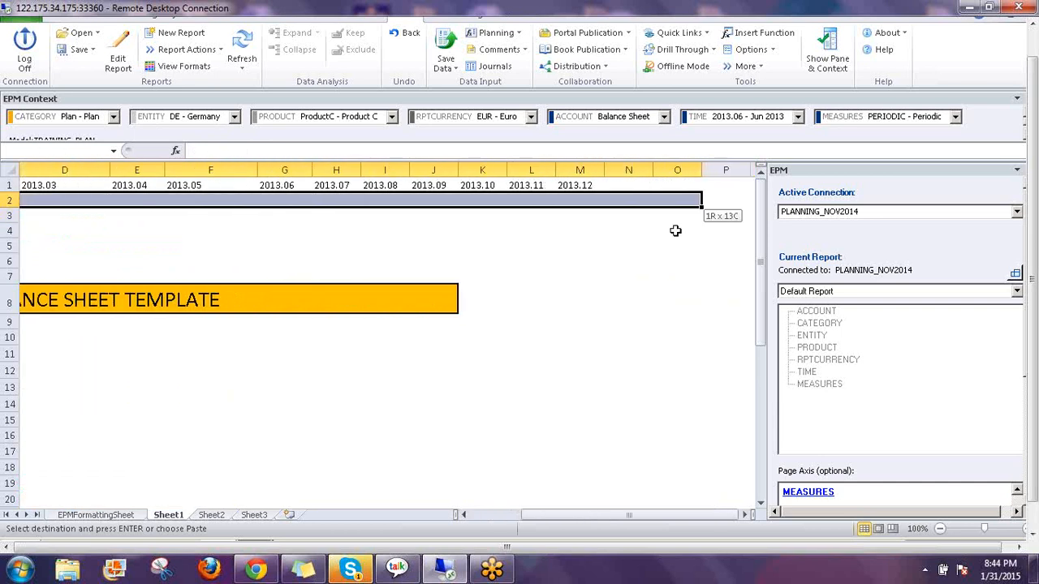
{"action": "key", "text": "shift+Left"}
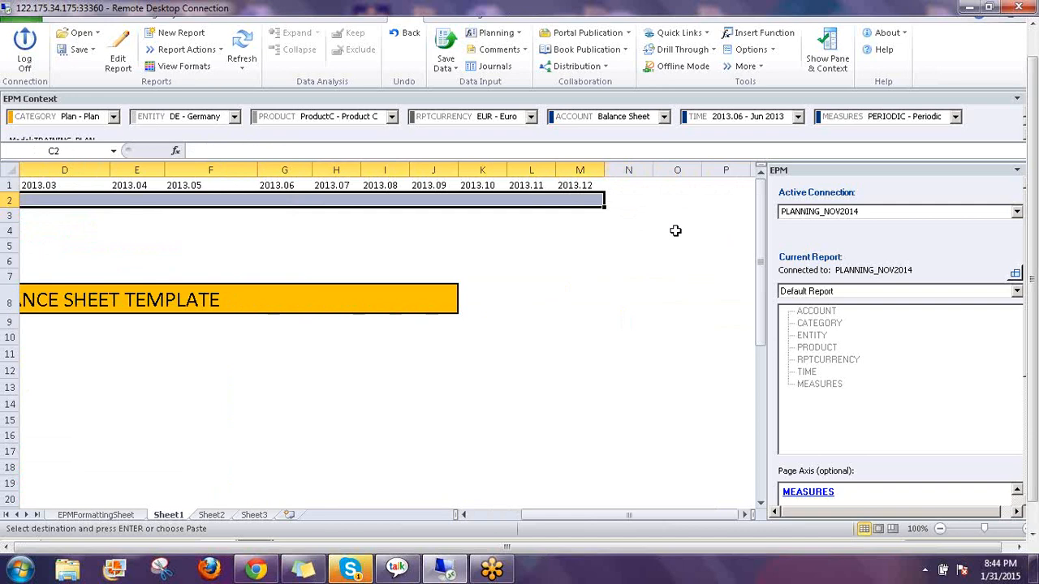
{"action": "key", "text": "Return"}
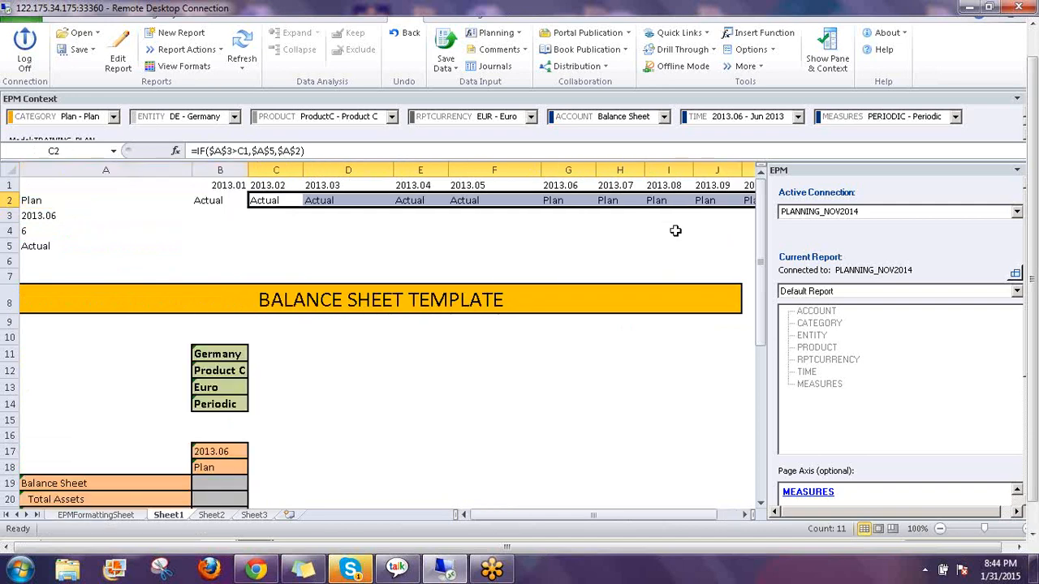
{"action": "key", "text": "Home"}
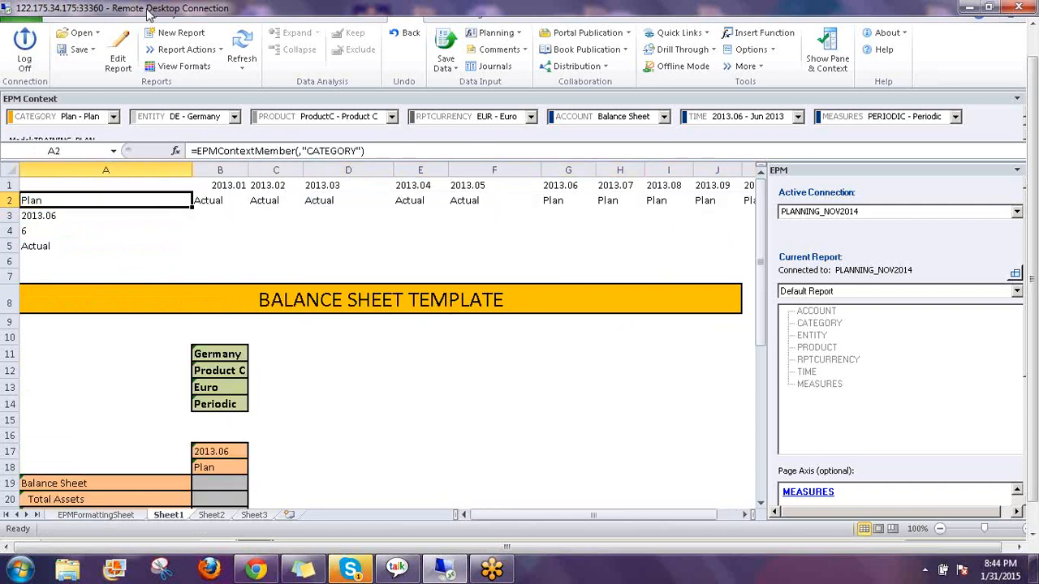
Narrow column A and review the copied Actual/Plan formulas along row 2 against B1
{"action": "left_click_drag", "start_coordinate": [191, 165], "coordinate": [148, 164]}
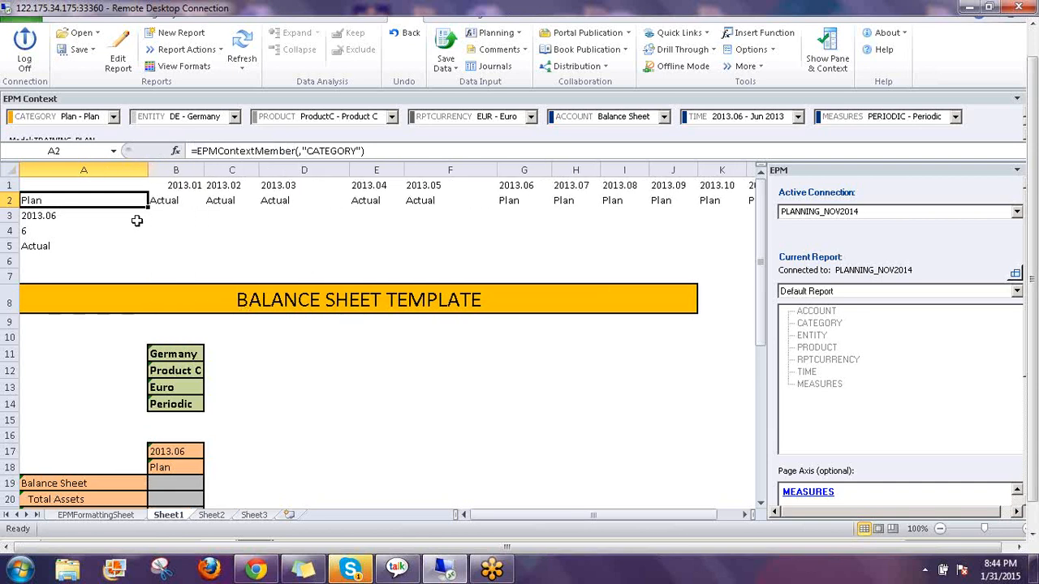
{"action": "key", "text": "Right"}
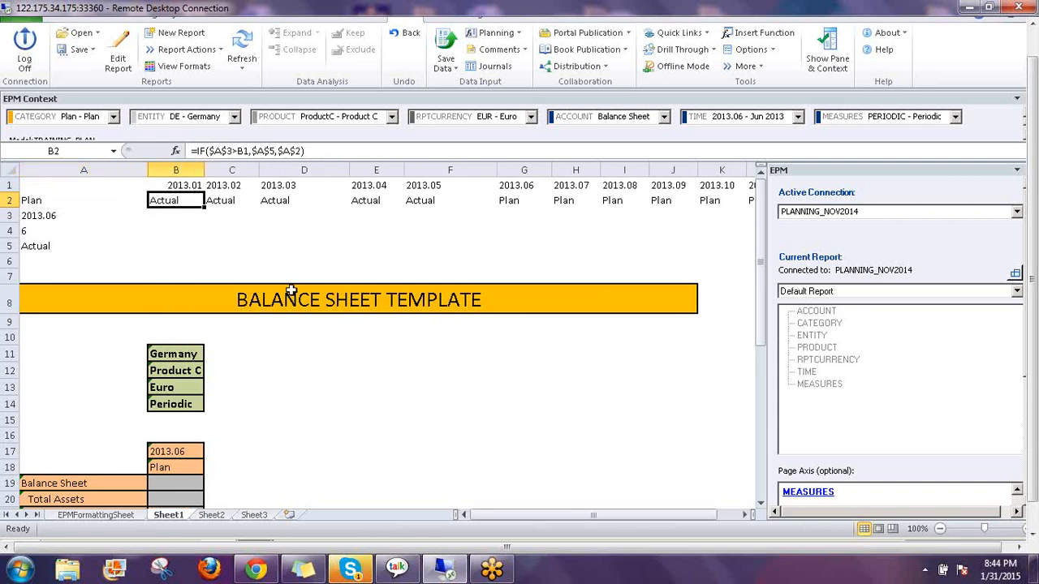
{"action": "key", "text": "Right"}
{"action": "key", "text": "Right"}
{"action": "key", "text": "Right"}
{"action": "key", "text": "Right"}
{"action": "key", "text": "Right"}
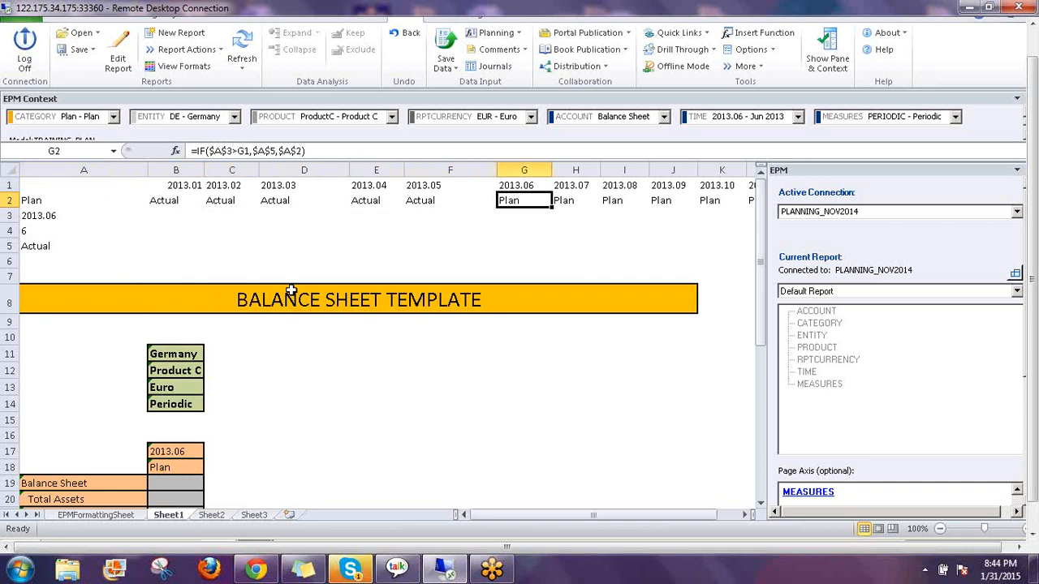
{"action": "key", "text": "Left"}
{"action": "key", "text": "Left"}
{"action": "key", "text": "Left"}
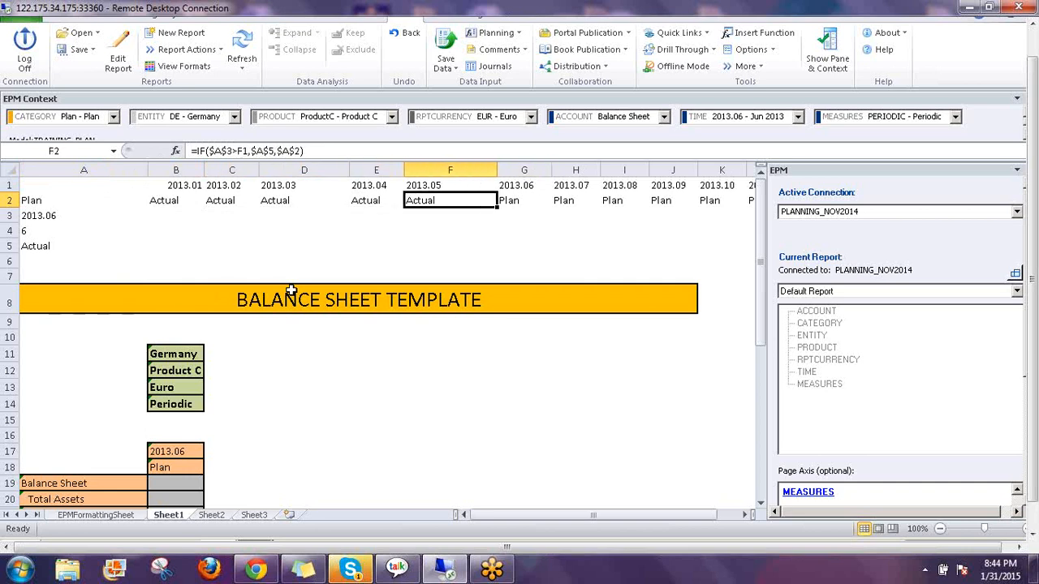
{"action": "key", "text": "Left"}
{"action": "key", "text": "Left"}
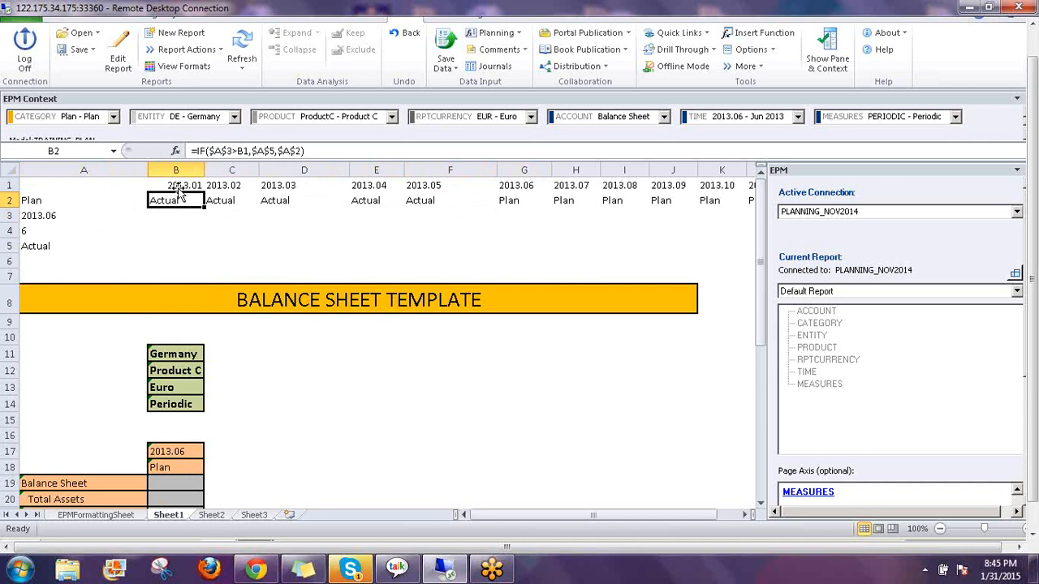
{"action": "key", "text": "Up"}
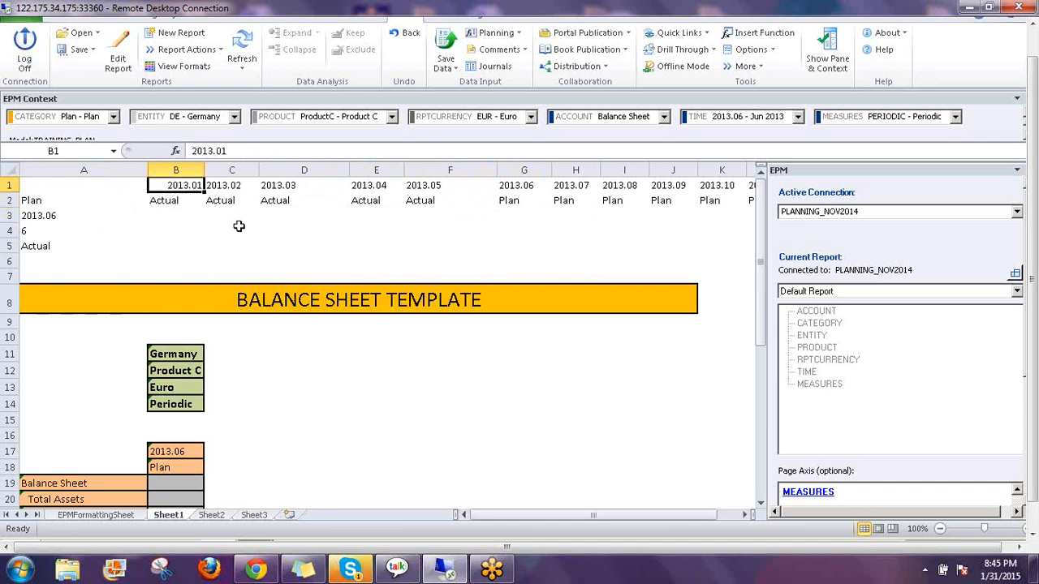
{"action": "key", "text": "Down"}
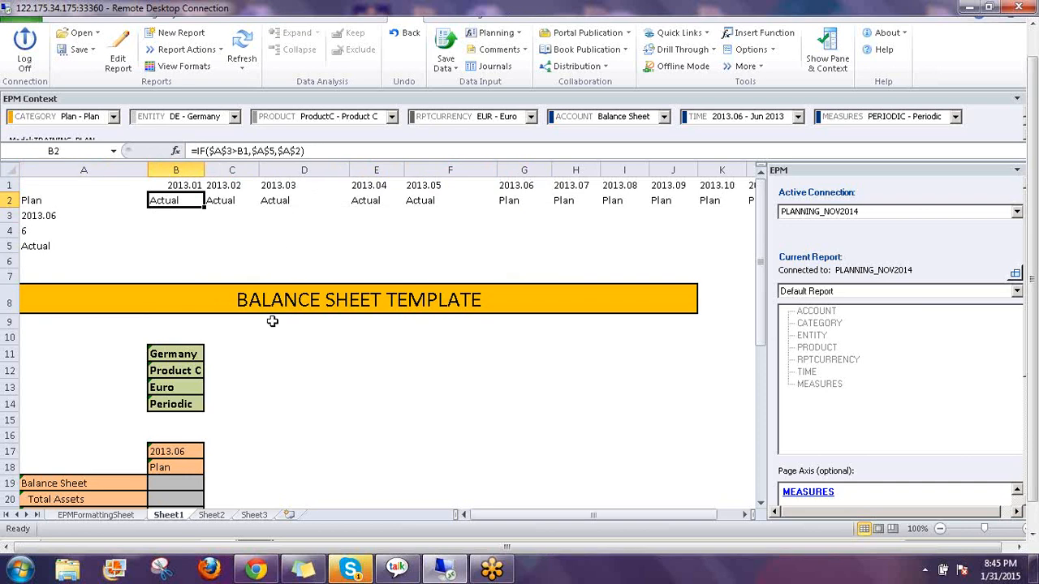
{"action": "scroll", "coordinate": [270, 325], "scroll_direction": "down", "scroll_amount": 1}
{"action": "scroll", "coordinate": [270, 324], "scroll_direction": "up", "scroll_amount": 1}
Edit B17's EPMOlapMemberO formula, which is hard-coded to [TIME].[PARENTH1].[2013.06], in the formula bar
{"action": "left_click", "coordinate": [199, 455]}
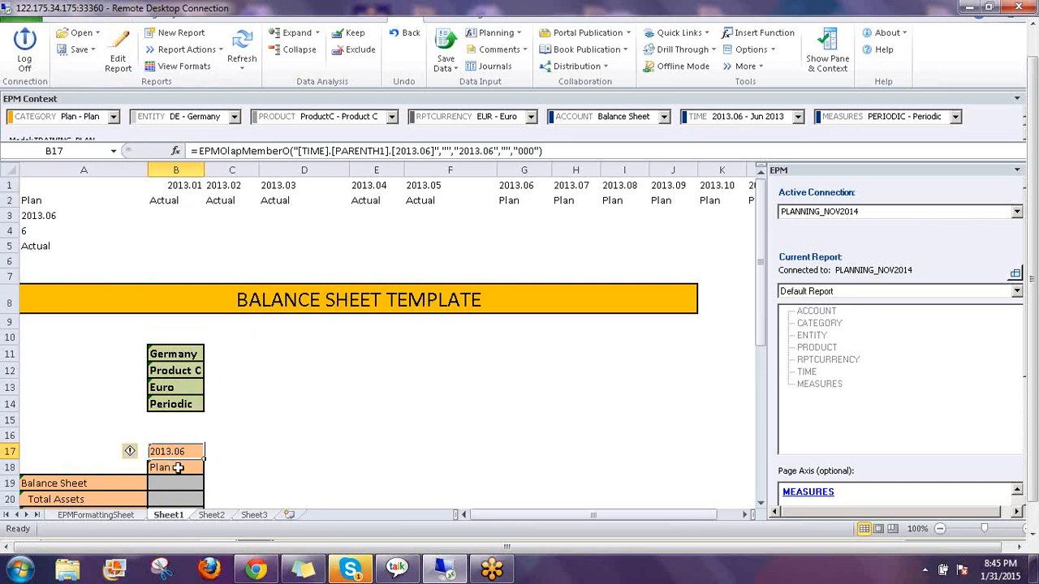
{"action": "left_click", "coordinate": [173, 183]}
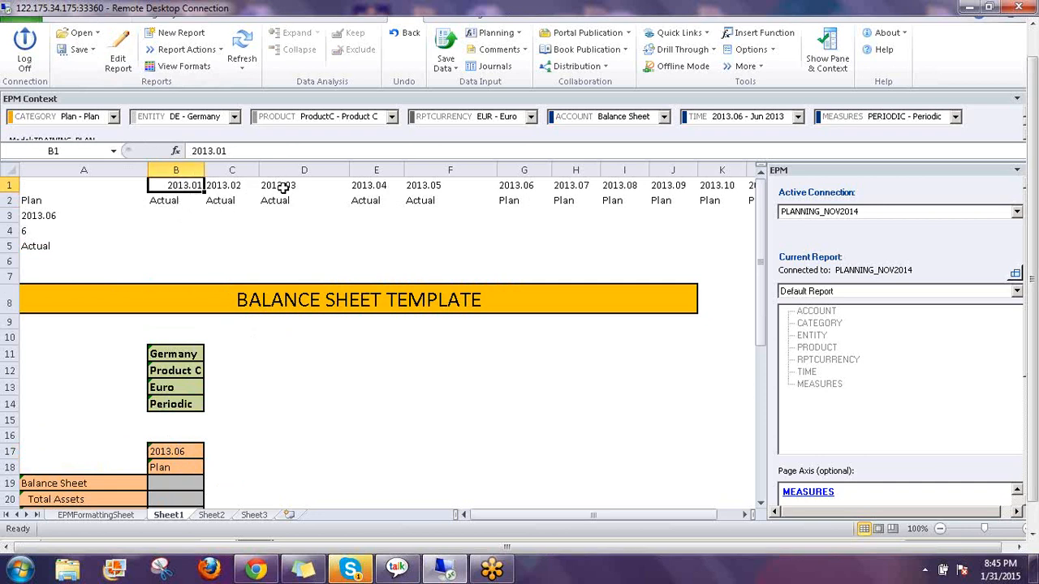
{"action": "left_click", "coordinate": [169, 450]}
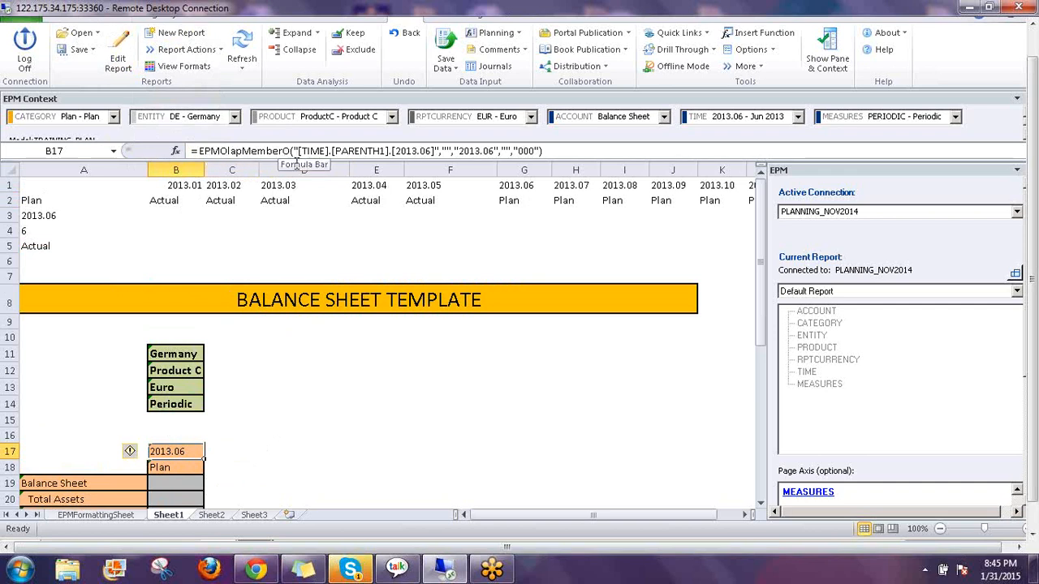
{"action": "left_click", "coordinate": [447, 151]}
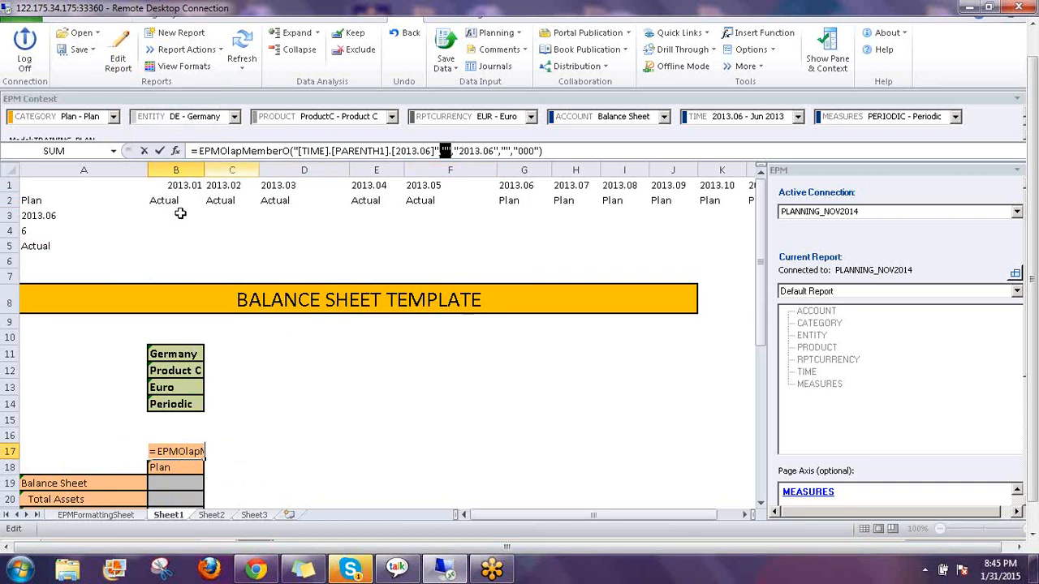
Insert B1 as the first argument of B17's EPMOlapMemberO formula and drop the empty argument, showing 2013.01
{"action": "left_click", "coordinate": [294, 151]}
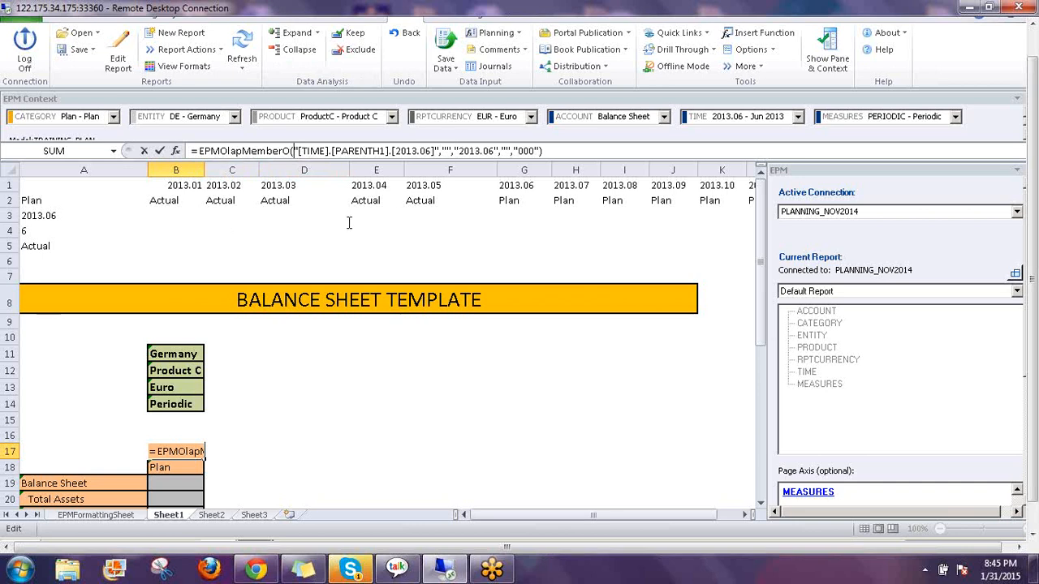
{"action": "left_click", "coordinate": [180, 187]}
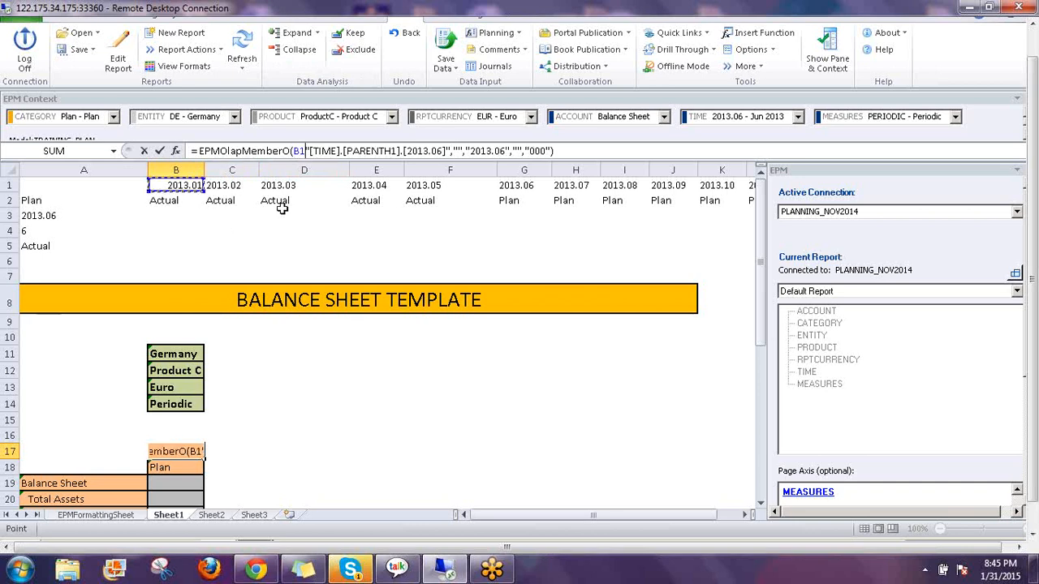
{"action": "type", "text": ","}
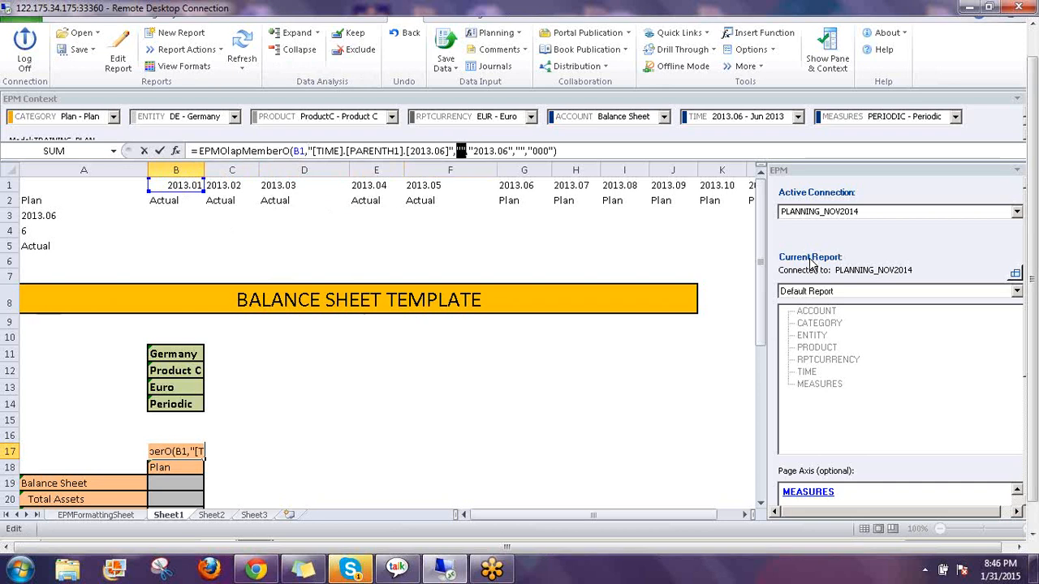
{"action": "key", "text": "Delete"}
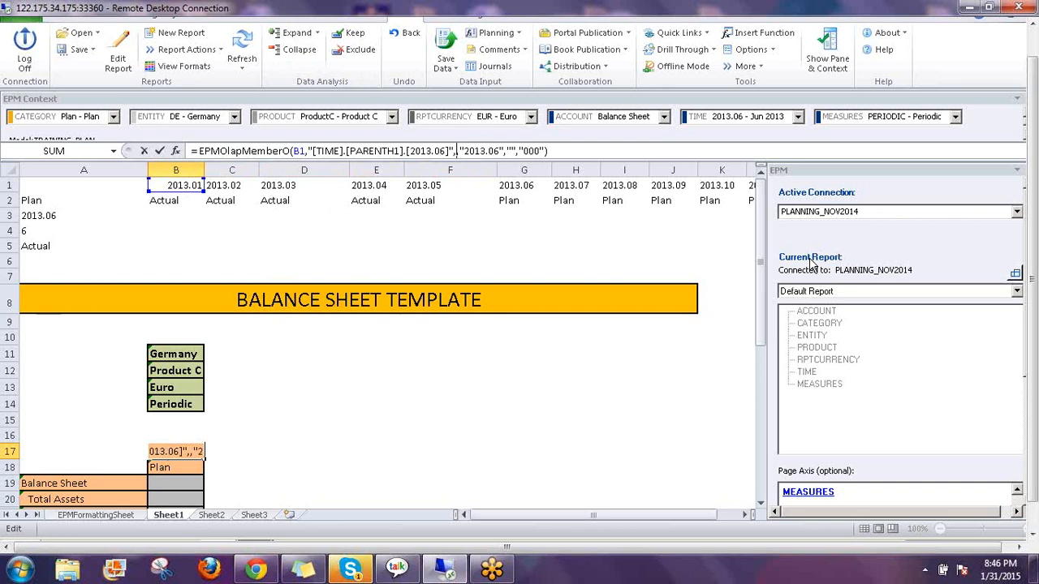
{"action": "key", "text": "Delete"}
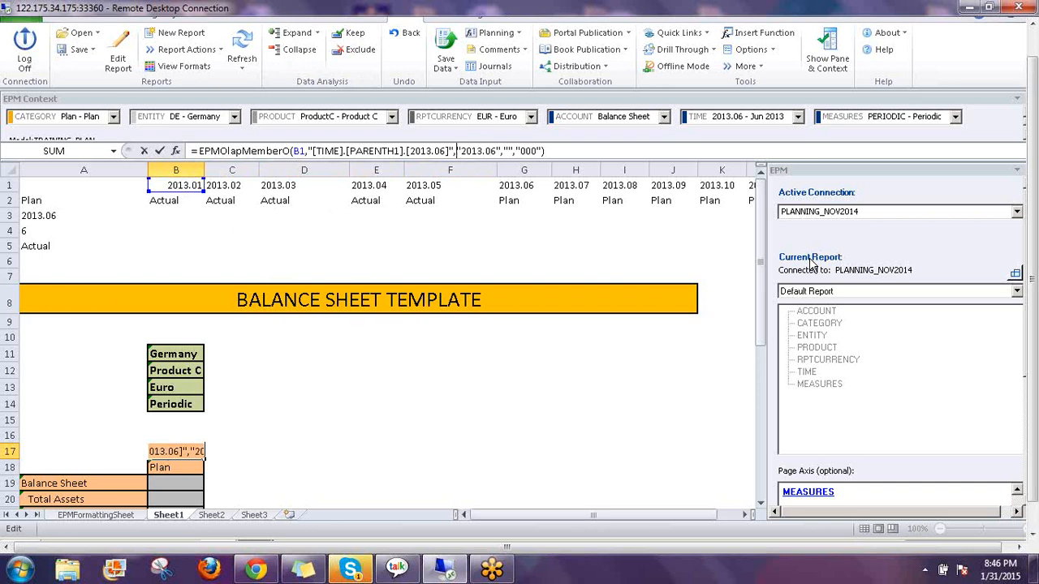
{"action": "key", "text": "Return"}
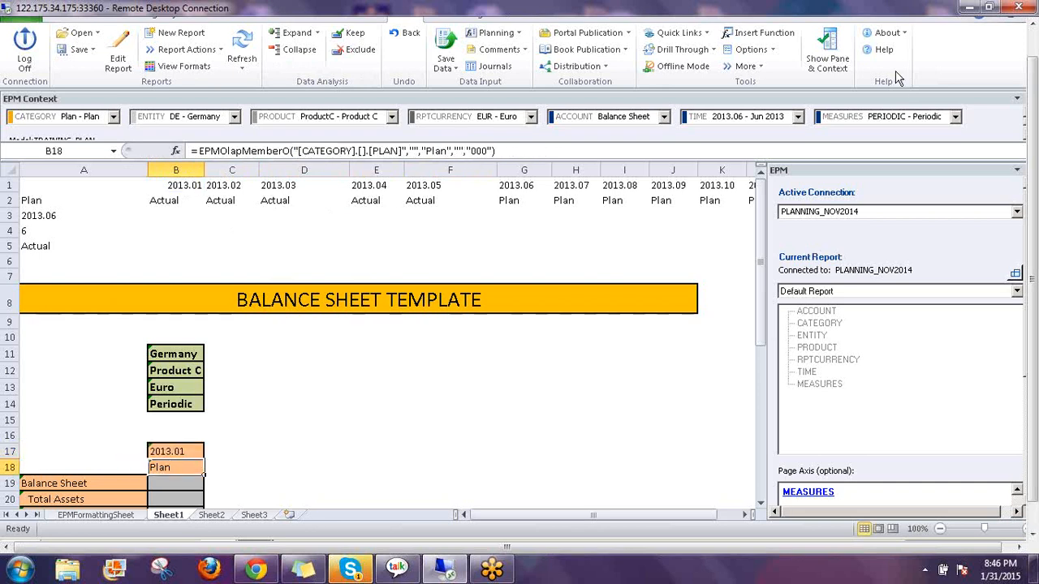
{"action": "left_click", "coordinate": [172, 448]}
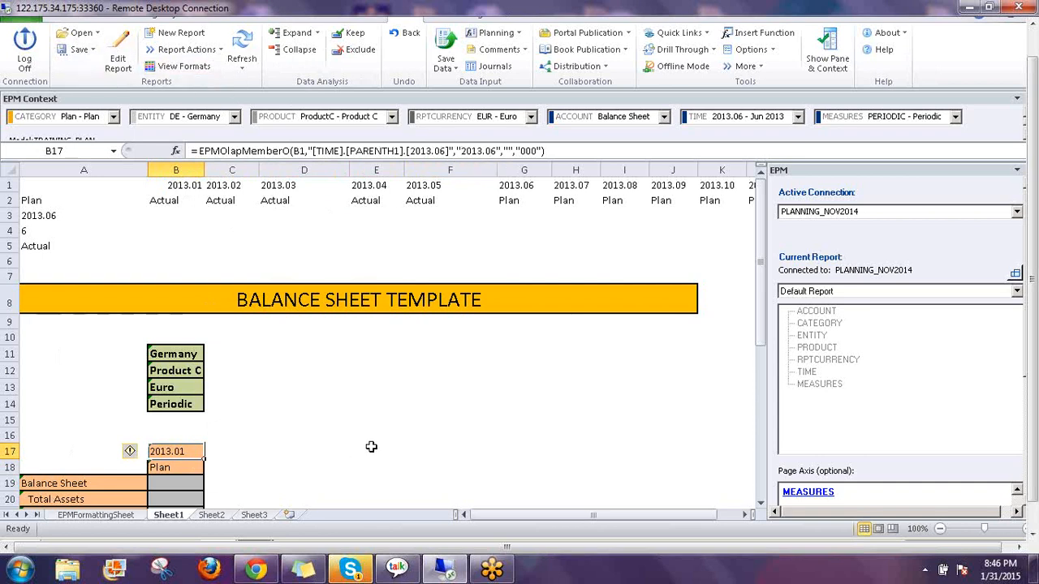
Copy B17's period formula across C17:M17 and verify C17 and D17 follow their row-1 months
{"action": "key", "text": "ctrl+c"}
{"action": "key", "text": "Right"}
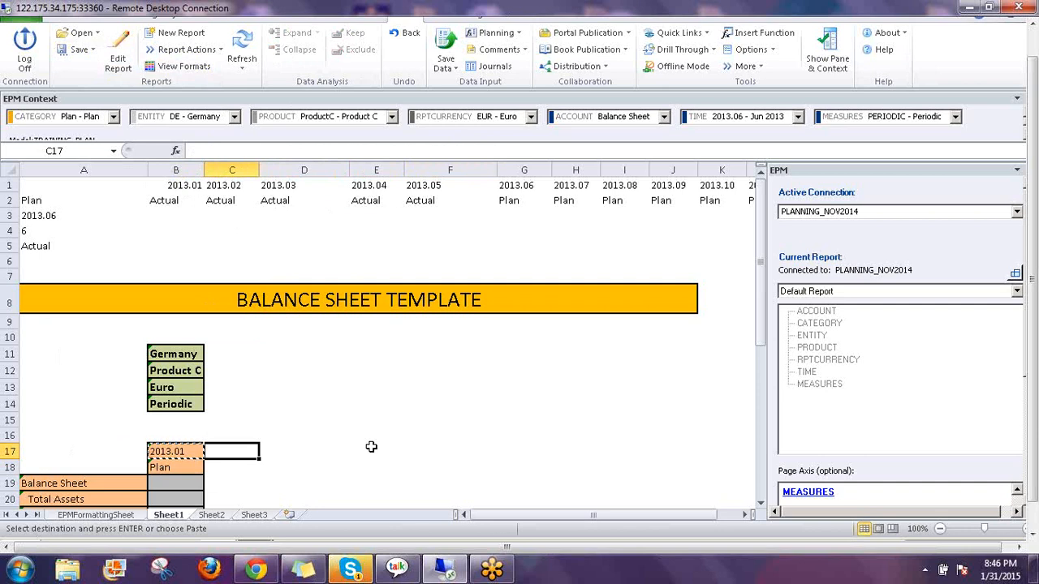
{"action": "key", "text": "shift+Right"}
{"action": "key", "text": "shift+Right"}
{"action": "key", "text": "shift+Right"}
{"action": "key", "text": "shift+Right"}
{"action": "key", "text": "shift+Right"}
{"action": "key", "text": "shift+Right"}
{"action": "key", "text": "shift+Right"}
{"action": "key", "text": "shift+Right"}
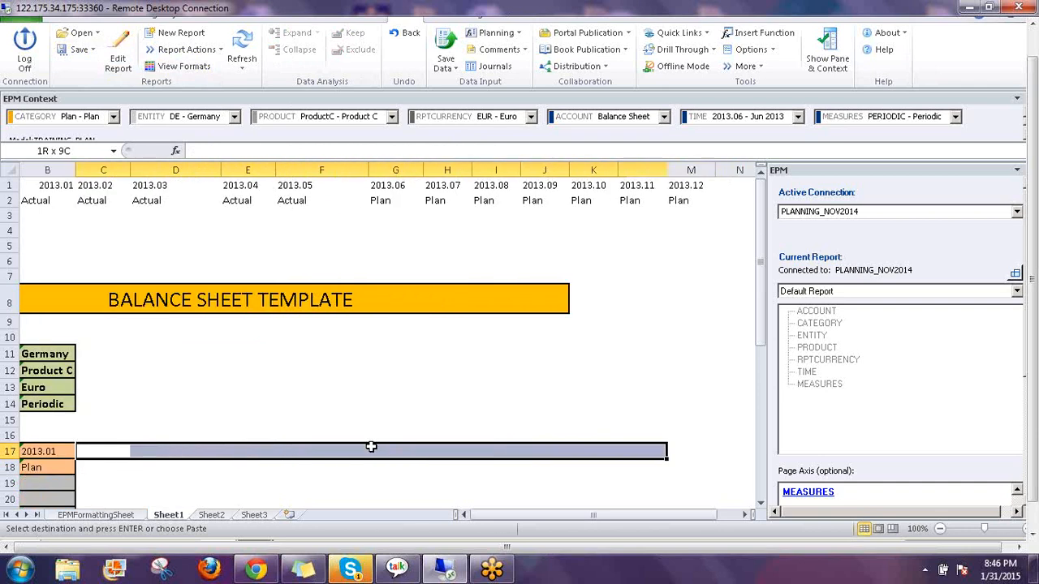
{"action": "key", "text": "shift+Right"}
{"action": "key", "text": "shift+Right"}
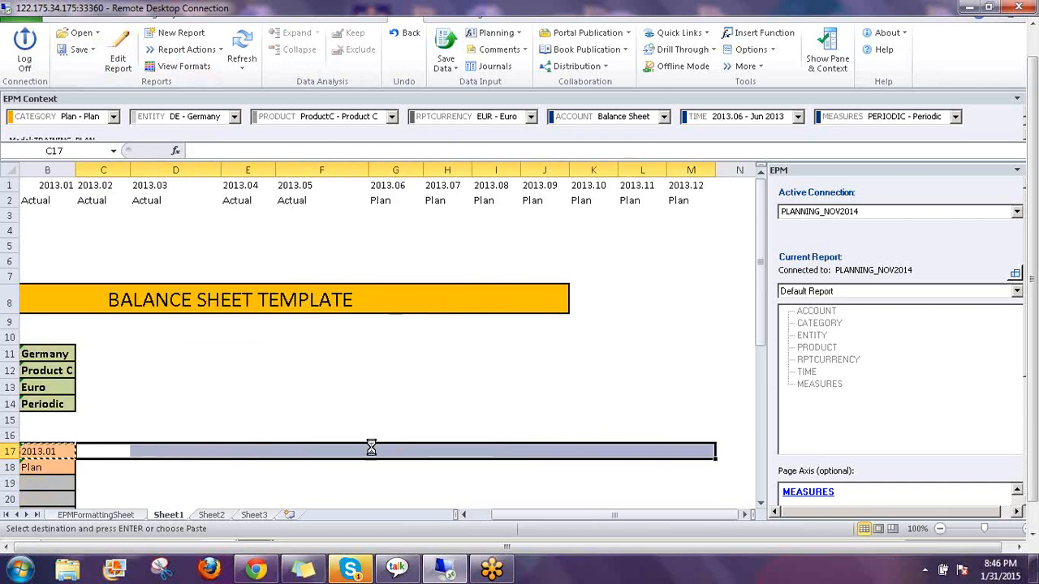
{"action": "key", "text": "Return"}
{"action": "key", "text": "Left"}
{"action": "key", "text": "Left"}
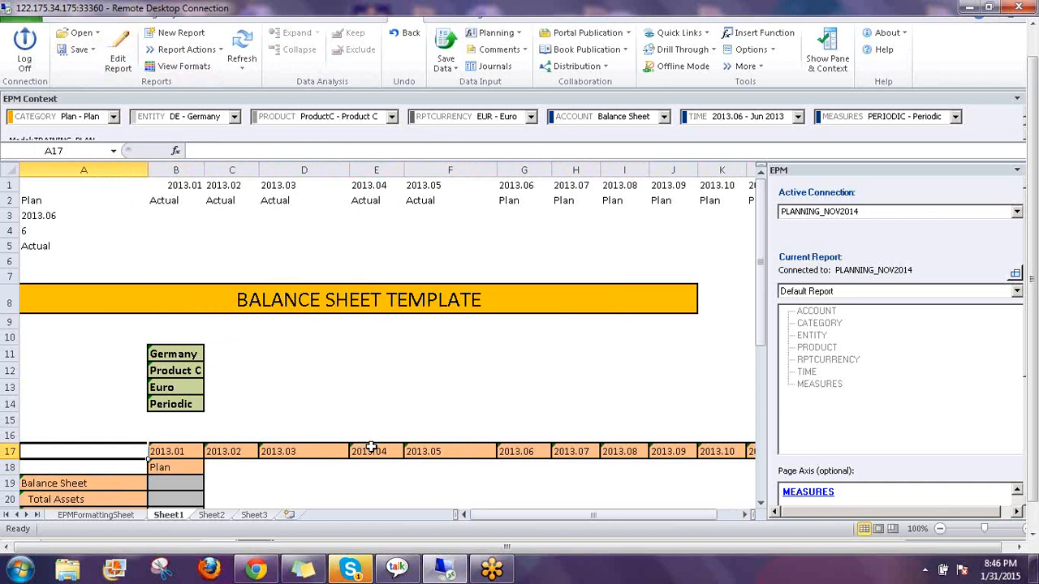
{"action": "left_click", "coordinate": [231, 451]}
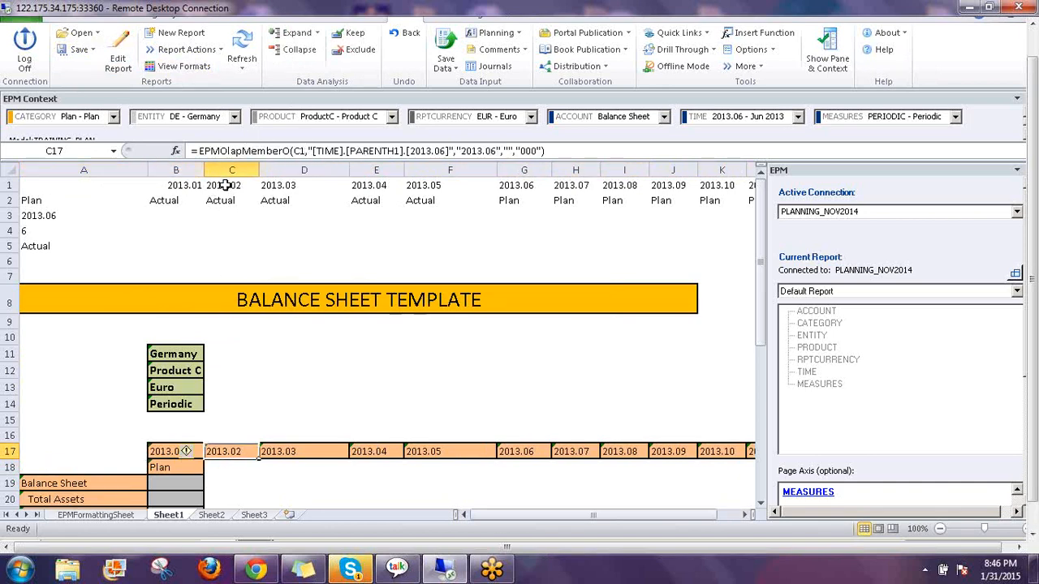
{"action": "left_click", "coordinate": [286, 450]}
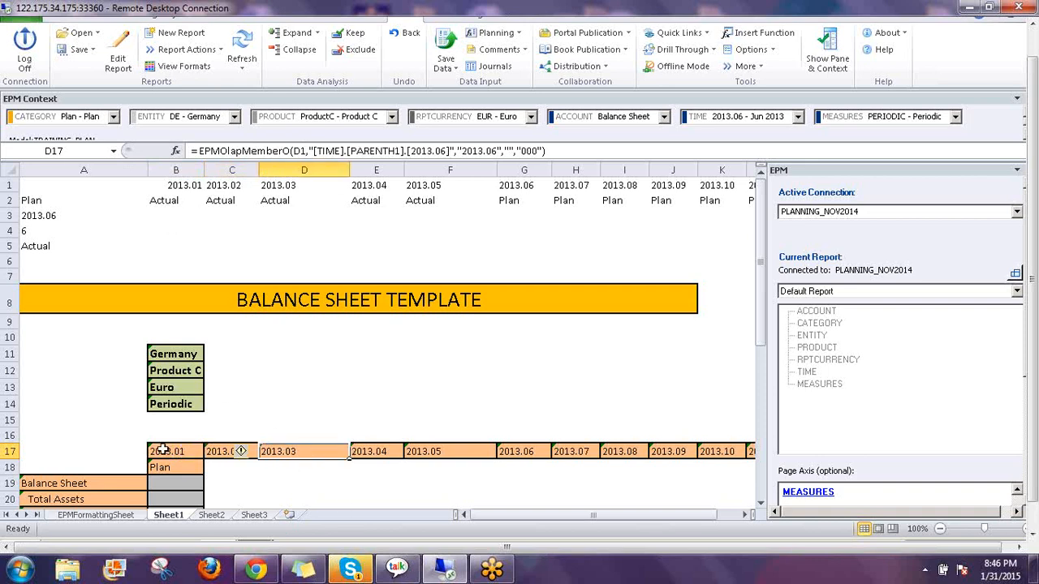
{"action": "left_click", "coordinate": [159, 467]}
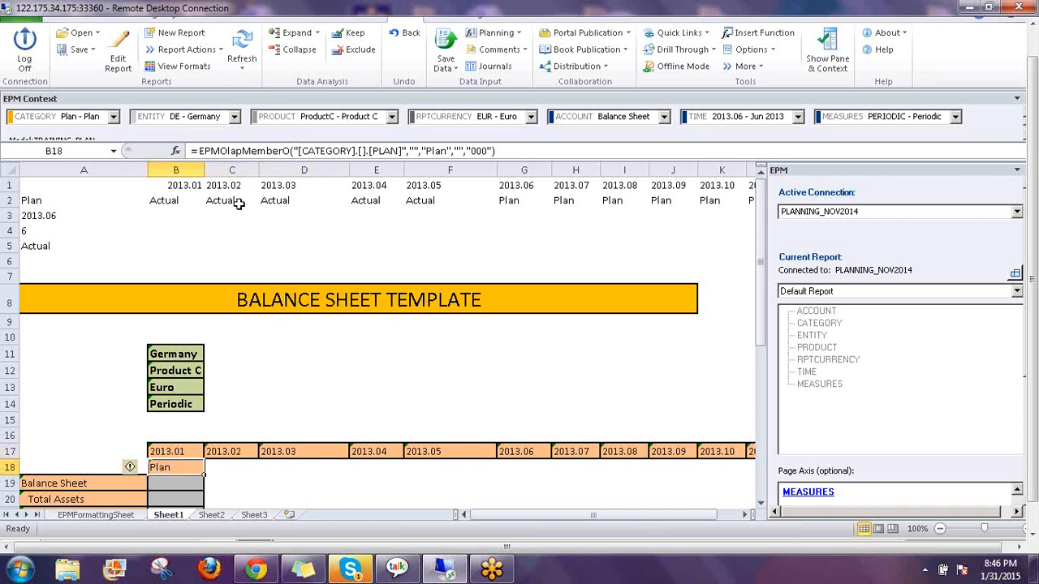
Make B18's category formula take B2's label as its first argument, removing the extra argument
{"action": "left_click", "coordinate": [294, 151]}
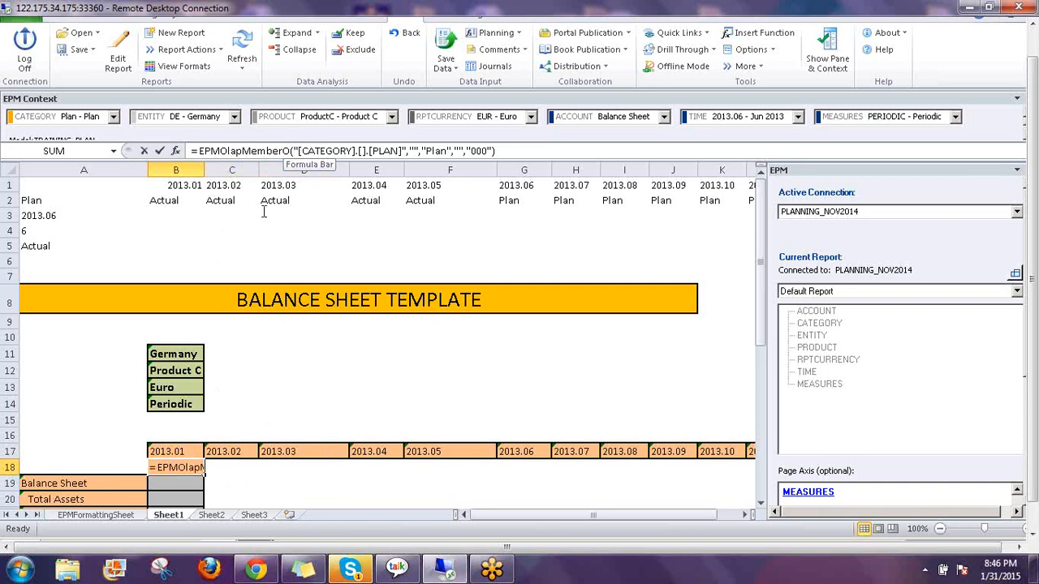
{"action": "left_click", "coordinate": [165, 200]}
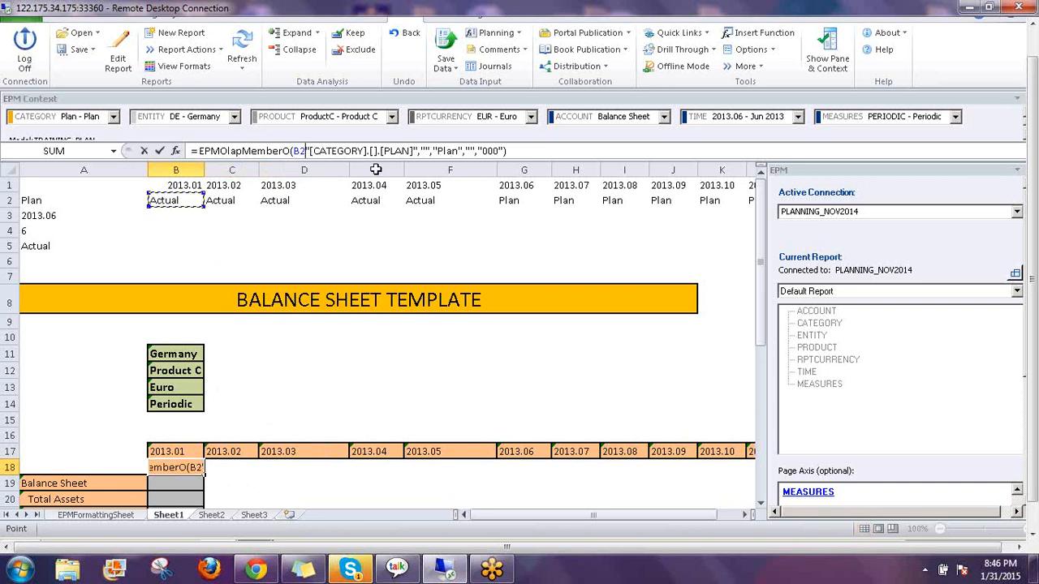
{"action": "type", "text": ","}
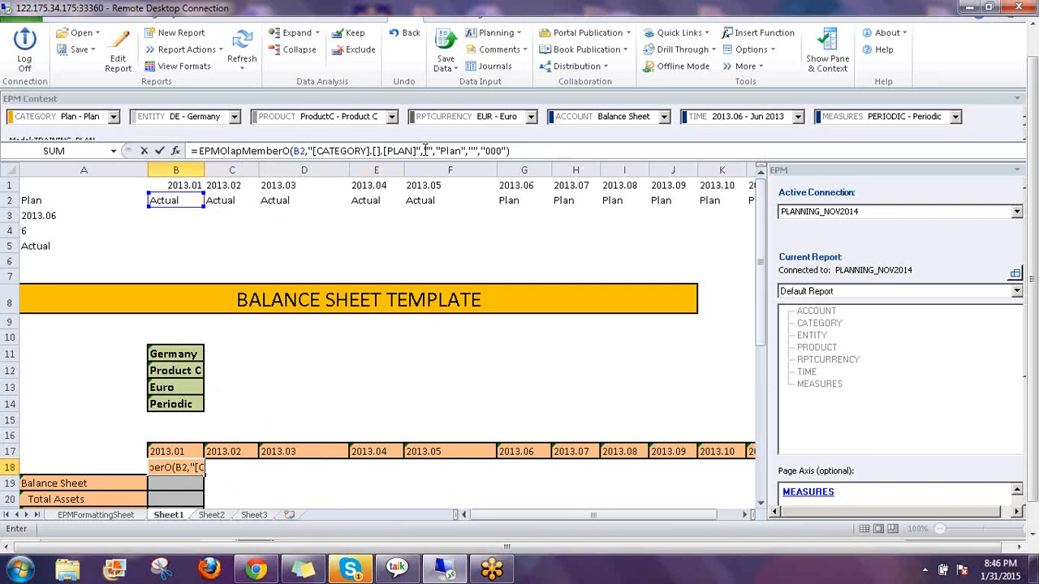
{"action": "left_click_drag", "start_coordinate": [423, 151], "coordinate": [438, 151]}
{"action": "type", "text": ",\"\",\""}
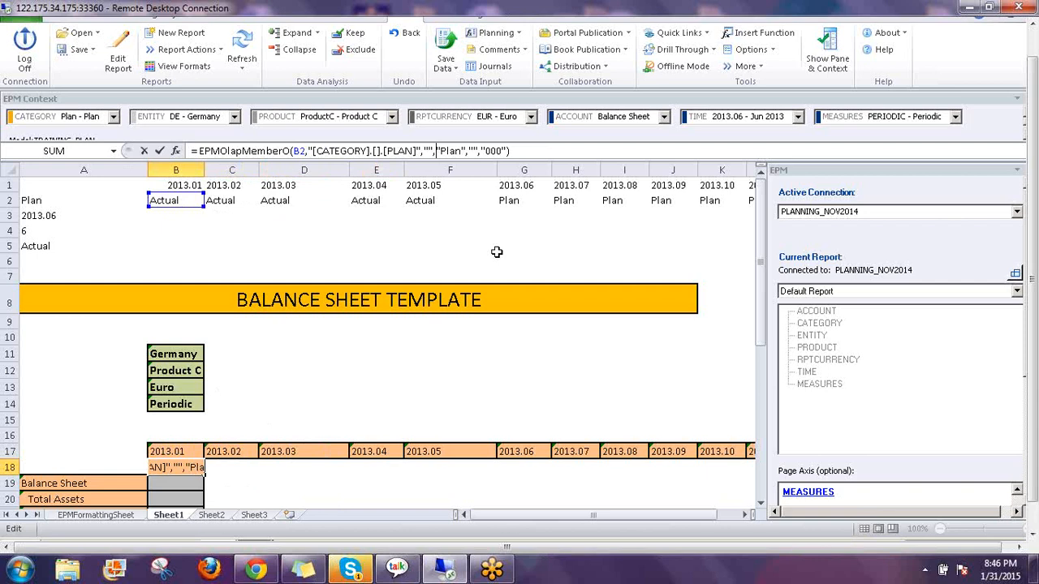
{"action": "key", "text": "BackSpace"}
{"action": "key", "text": "BackSpace"}
{"action": "key", "text": "BackSpace"}
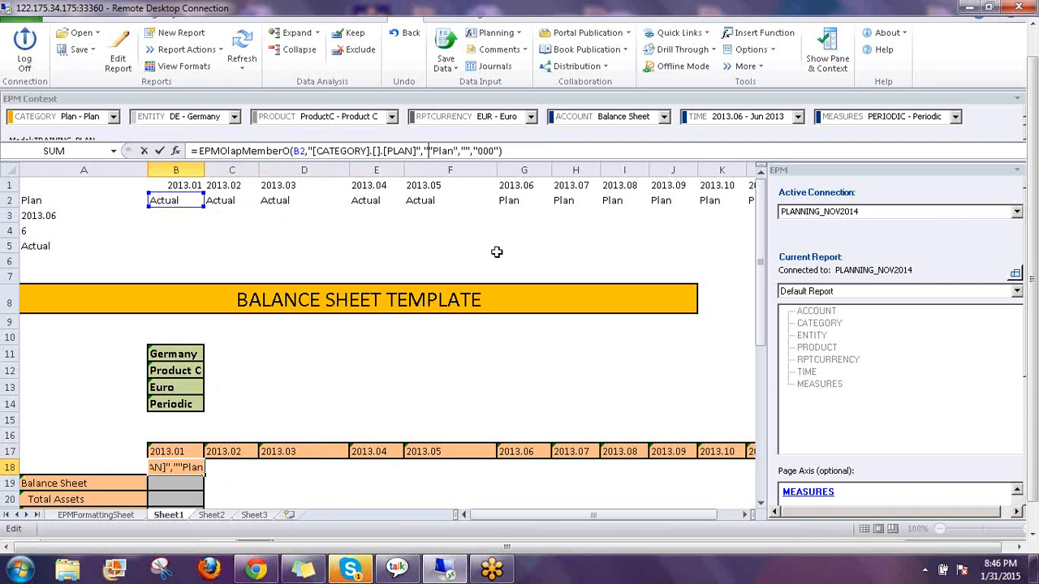
{"action": "key", "text": "BackSpace"}
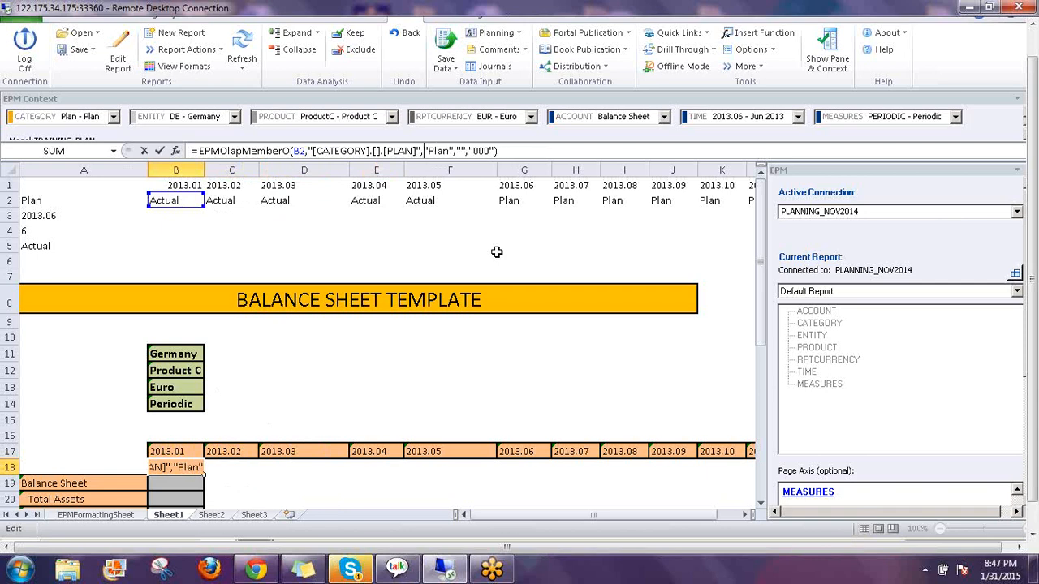
{"action": "key", "text": "Return"}
{"action": "key", "text": "Up"}
{"action": "key", "text": "Down"}
{"action": "key", "text": "Up"}
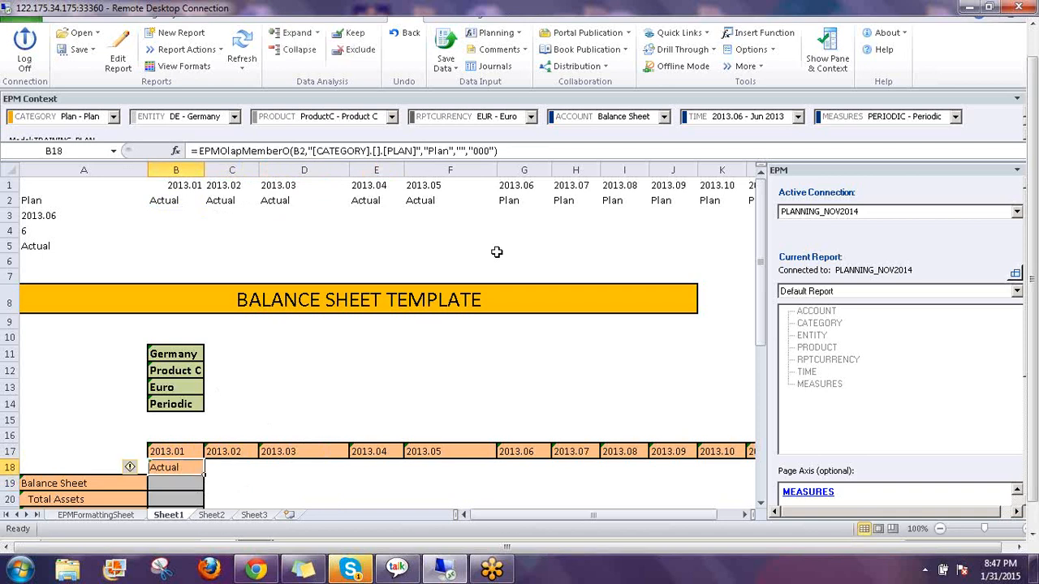
Copy B18's category formula across row 18 through M18
{"action": "key", "text": "ctrl+c"}
{"action": "key", "text": "Right"}
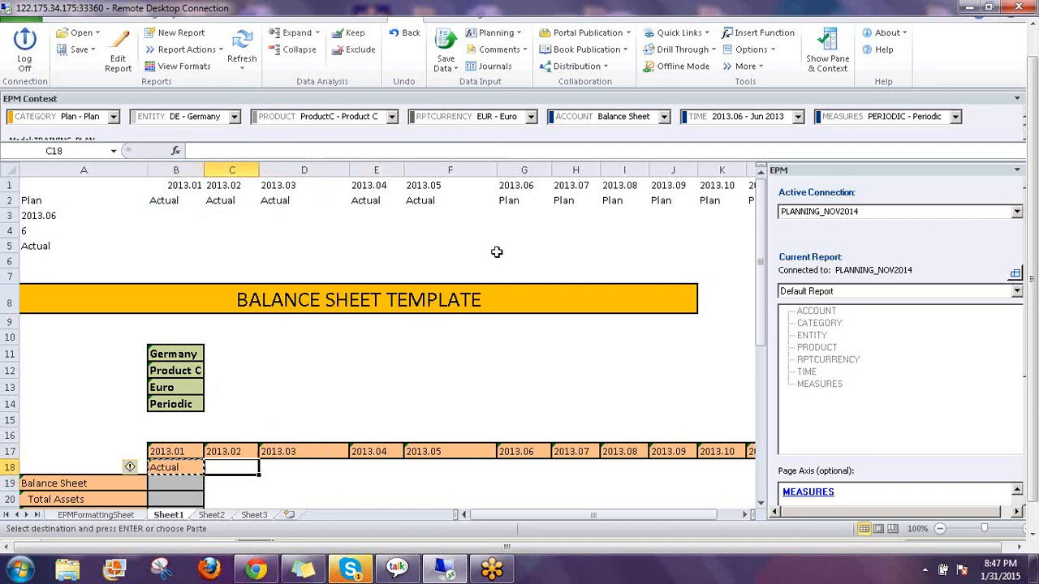
{"action": "key", "text": "shift+Right"}
{"action": "key", "text": "shift+Right"}
{"action": "key", "text": "shift+Right"}
{"action": "key", "text": "shift+Right"}
{"action": "key", "text": "shift+Right"}
{"action": "key", "text": "shift+Right"}
{"action": "key", "text": "shift+Right"}
{"action": "key", "text": "shift+Right"}
{"action": "key", "text": "shift+Right"}
{"action": "key", "text": "shift+Right"}
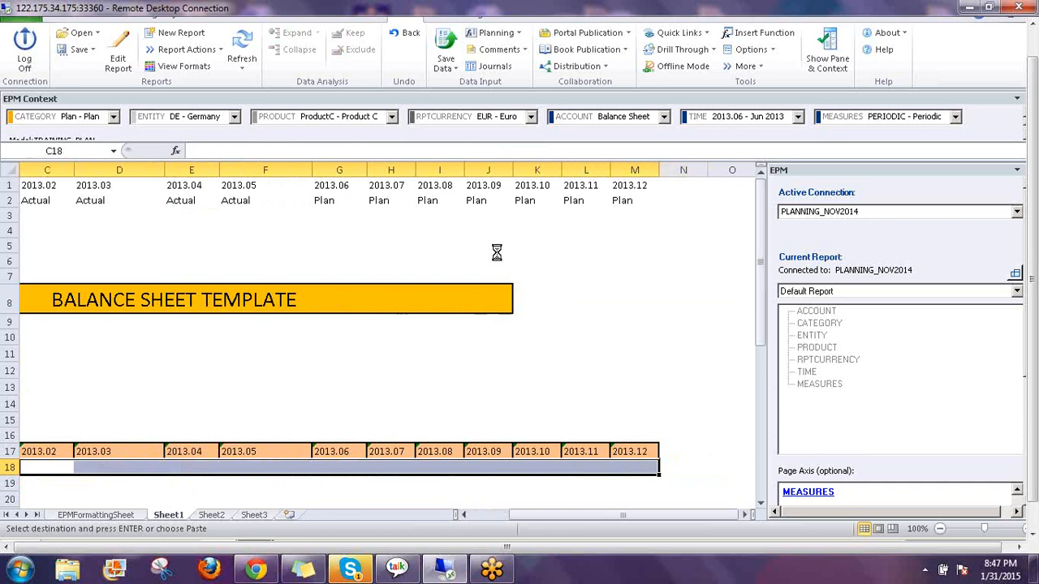
{"action": "key", "text": "ctrl+v"}
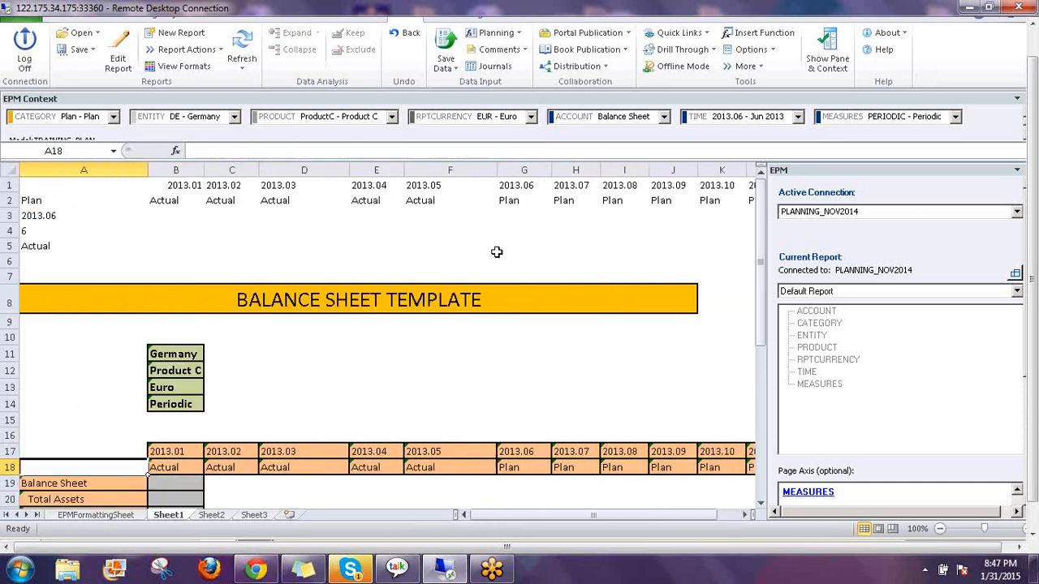
Review the loaded report data: Actual 777, 9999, 11, 22, 33 and Plan 400–1000
{"action": "left_click", "coordinate": [439, 467]}
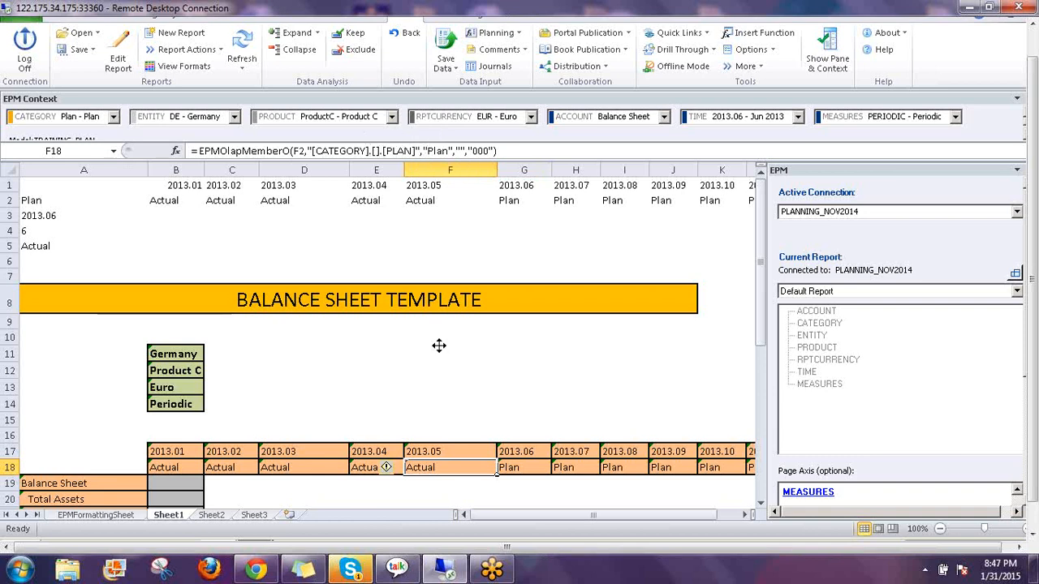
{"action": "left_click", "coordinate": [336, 387]}
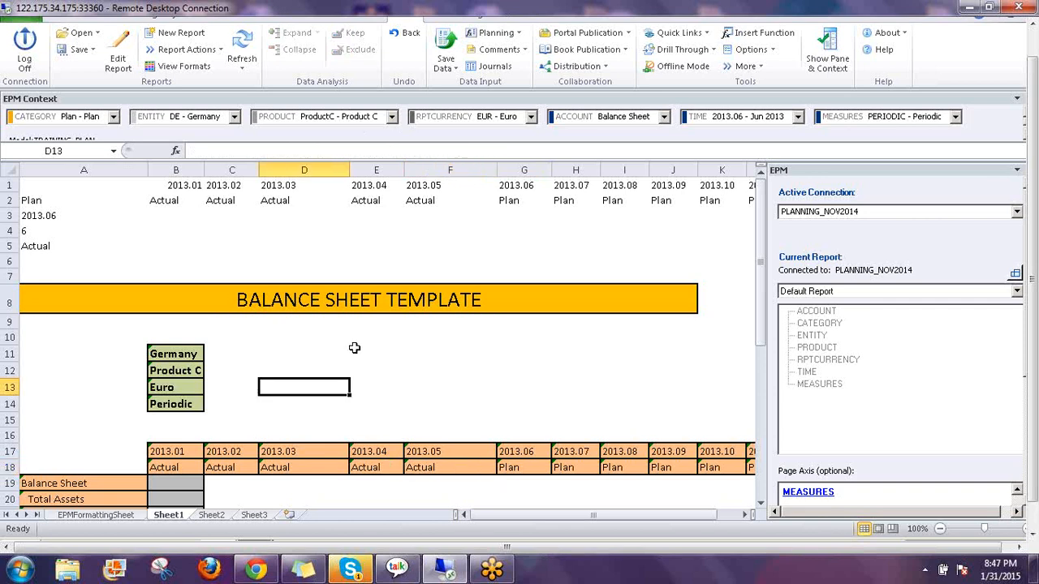
{"action": "scroll", "coordinate": [517, 373], "scroll_direction": "down", "scroll_amount": 1}
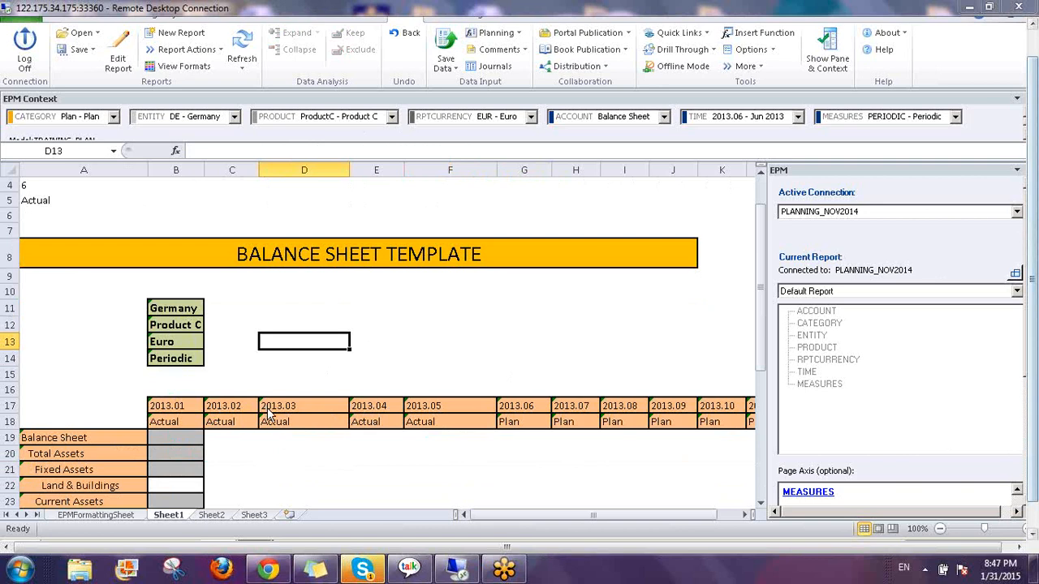
{"action": "left_click", "coordinate": [217, 202]}
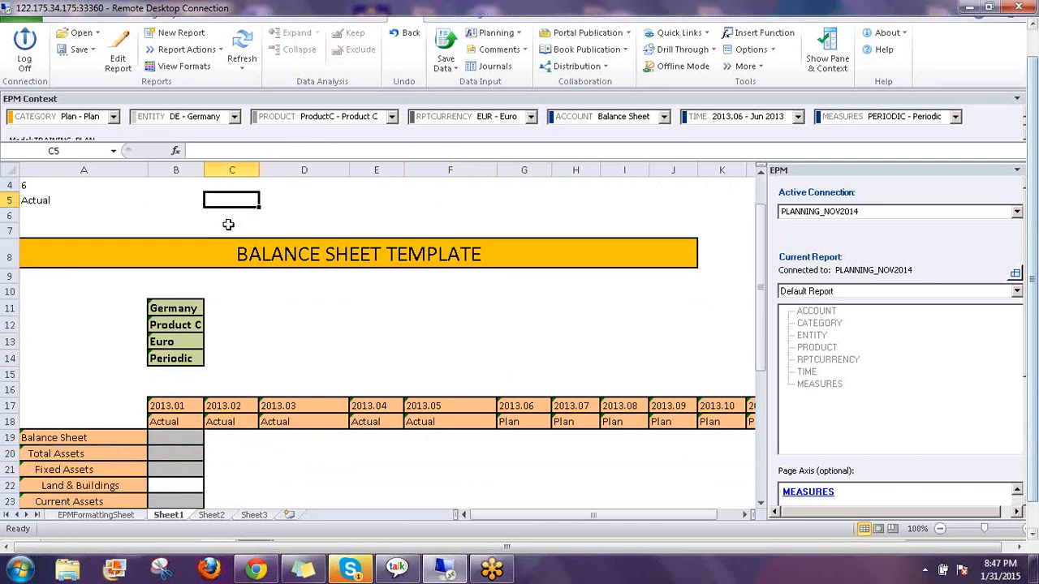
{"action": "scroll", "coordinate": [228, 224], "scroll_direction": "up", "scroll_amount": 1}
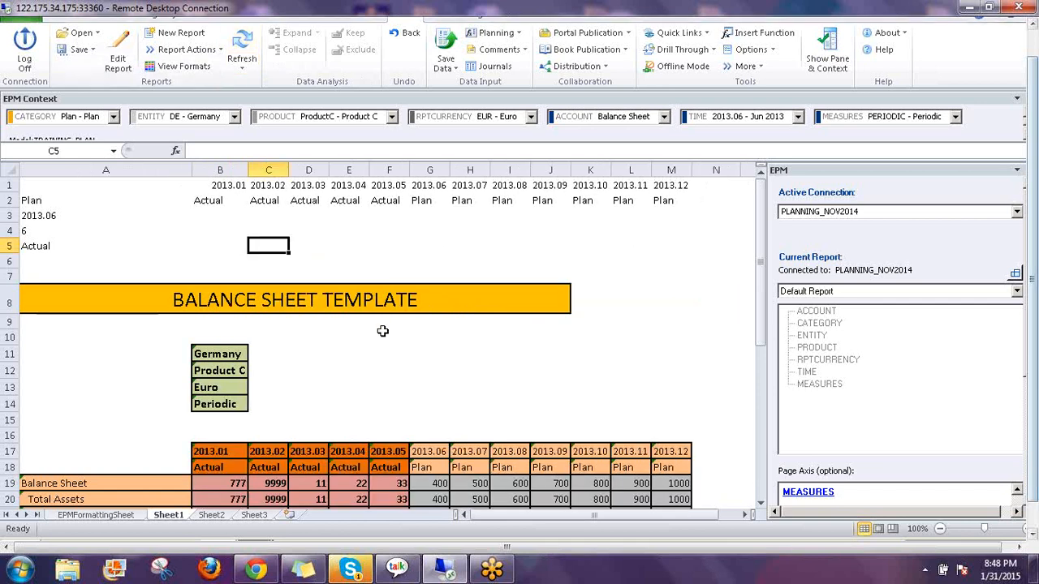
{"action": "scroll", "coordinate": [383, 330], "scroll_direction": "down", "scroll_amount": 3}
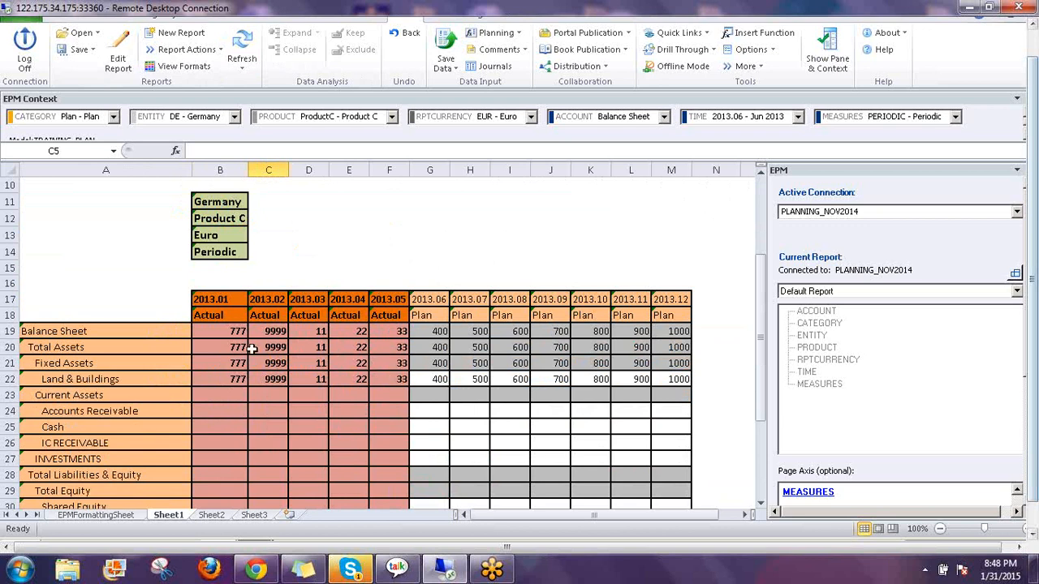
{"action": "scroll", "coordinate": [252, 348], "scroll_direction": "down", "scroll_amount": 1}
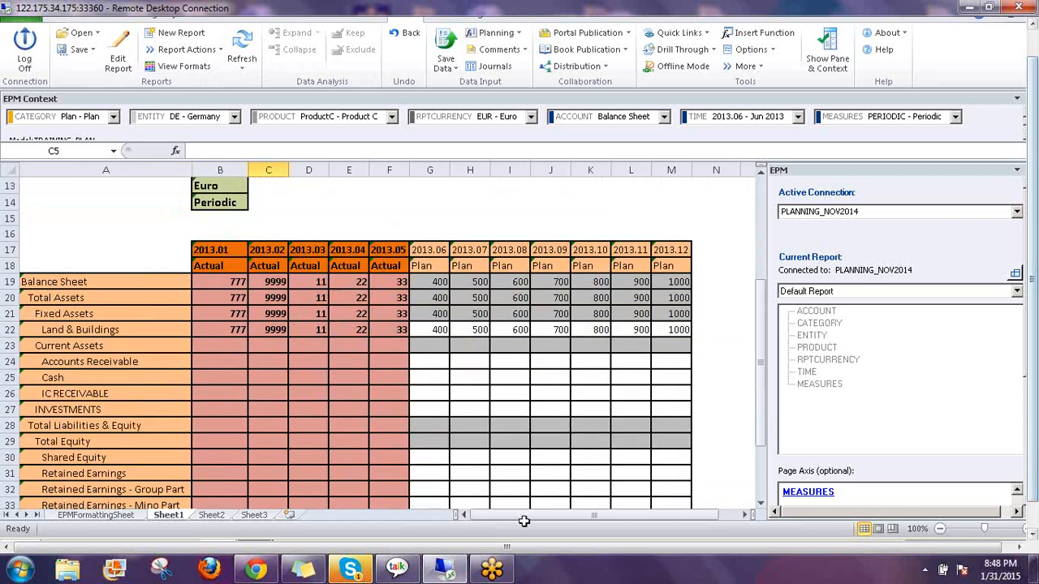
{"action": "left_click", "coordinate": [1033, 388]}
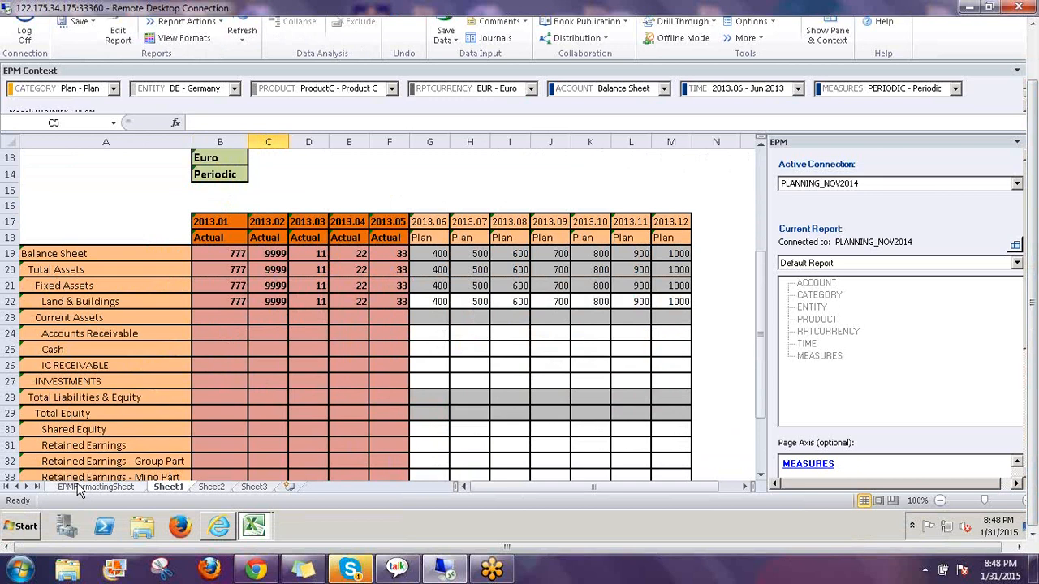
On EPMFormattingSheet, browse CATEGORY members and inspect the Actual data and header formats in F95 and J95
{"action": "left_click", "coordinate": [82, 487]}
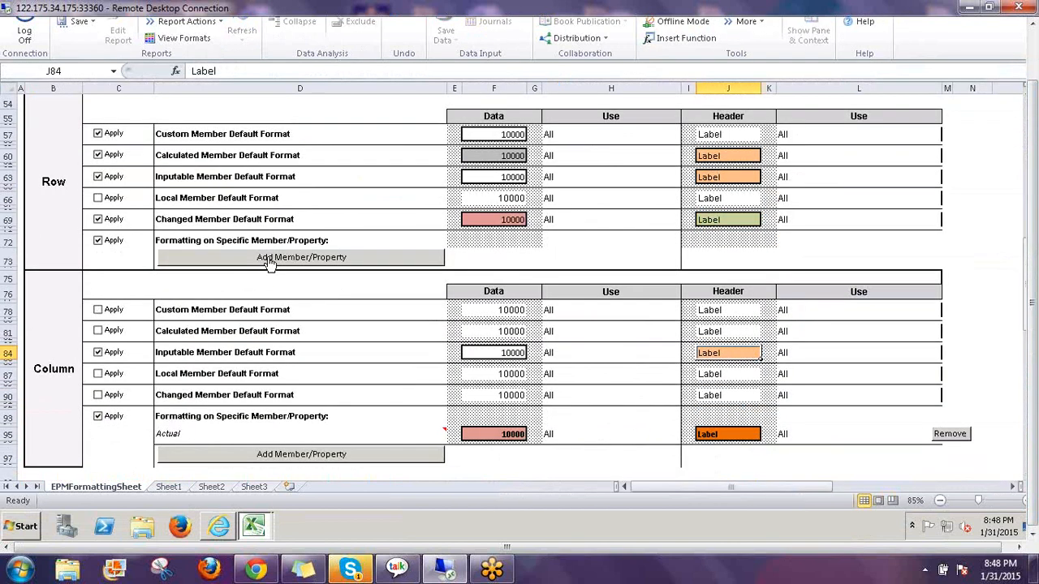
{"action": "left_click", "coordinate": [263, 460]}
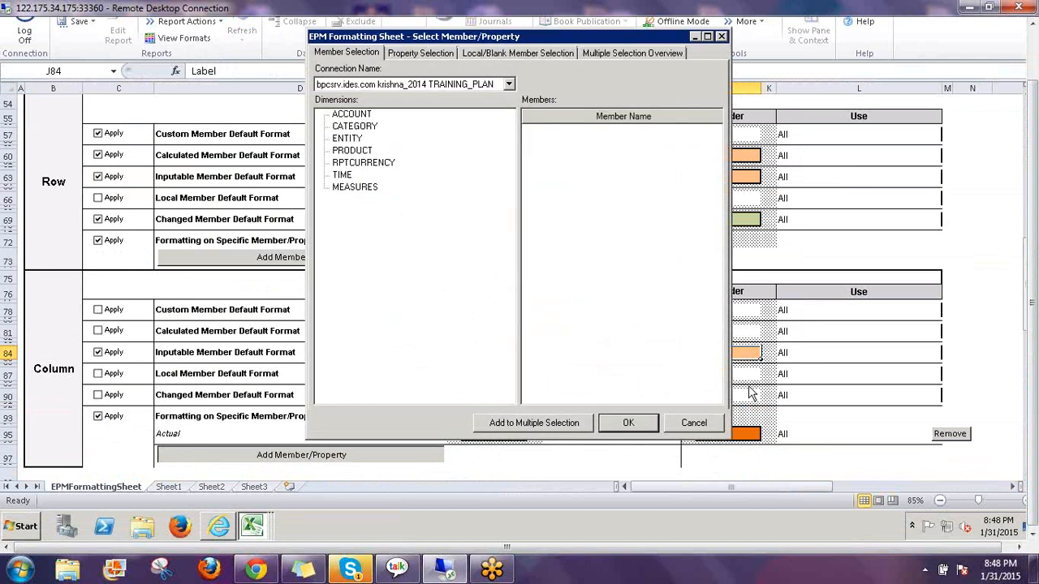
{"action": "left_click", "coordinate": [357, 130]}
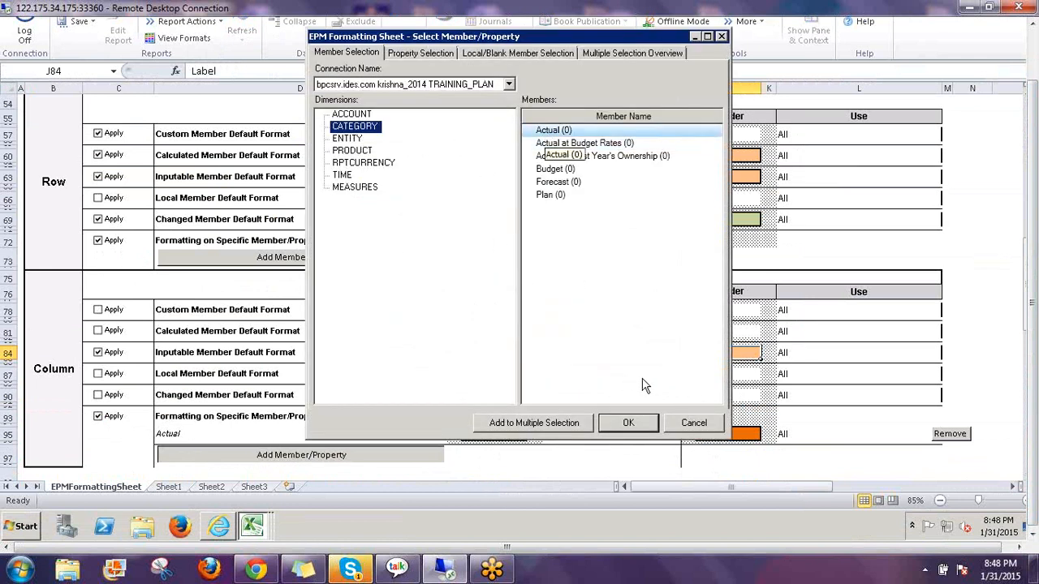
{"action": "left_click", "coordinate": [693, 428]}
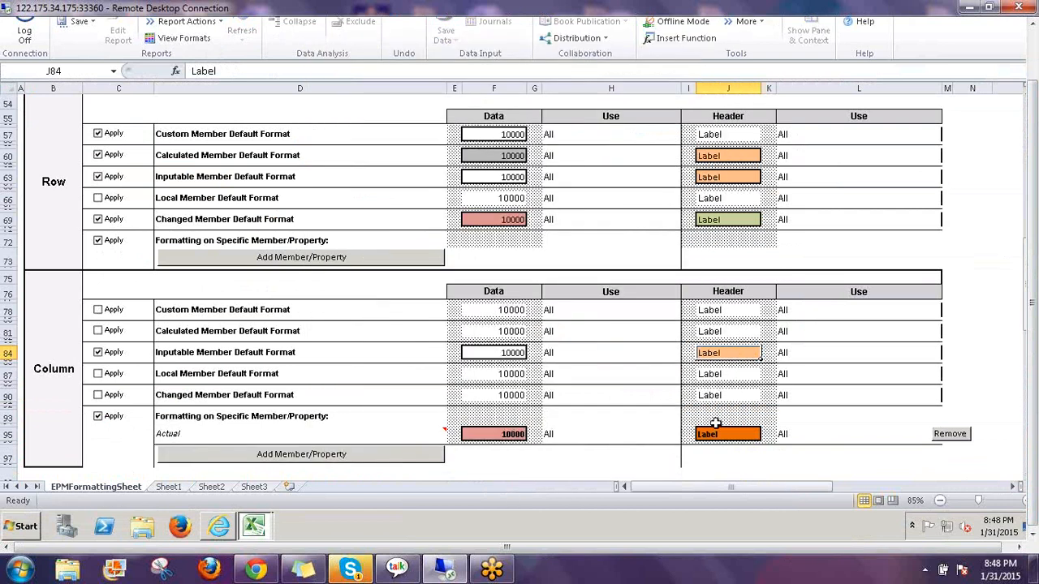
{"action": "left_click", "coordinate": [495, 434]}
{"action": "left_click", "coordinate": [721, 434]}
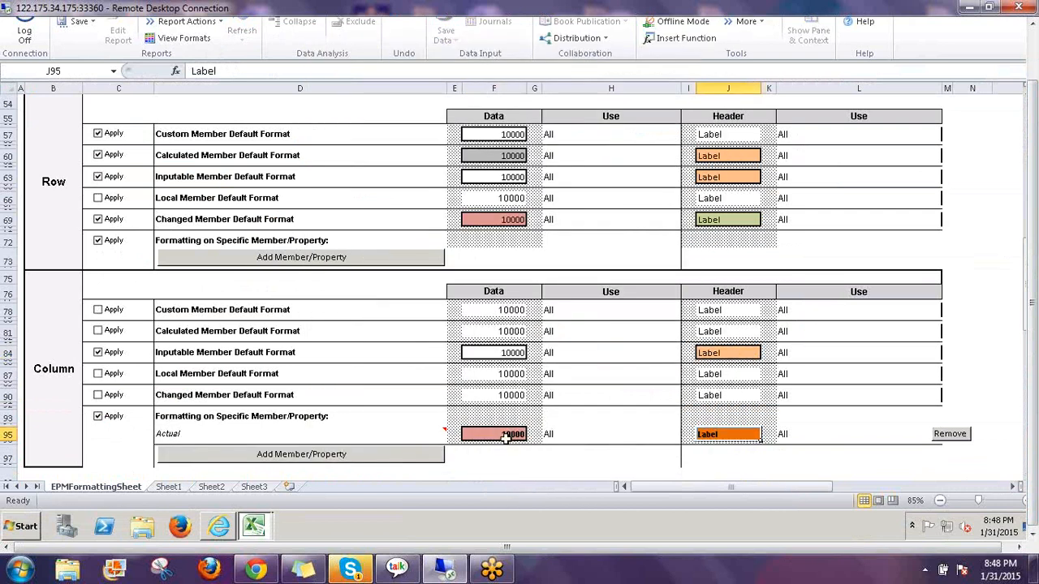
{"action": "left_click", "coordinate": [497, 434]}
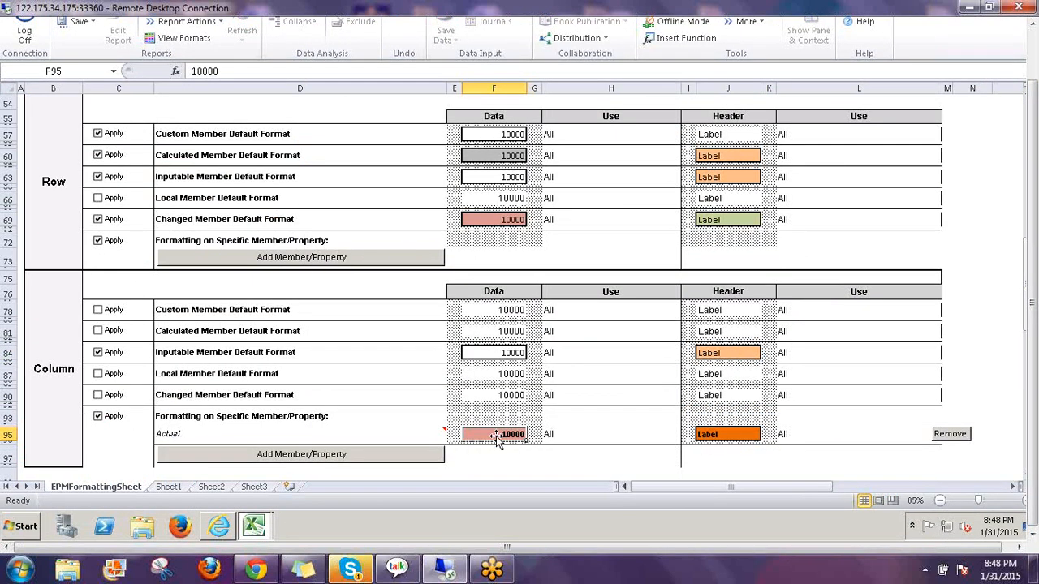
{"action": "left_click", "coordinate": [730, 434]}
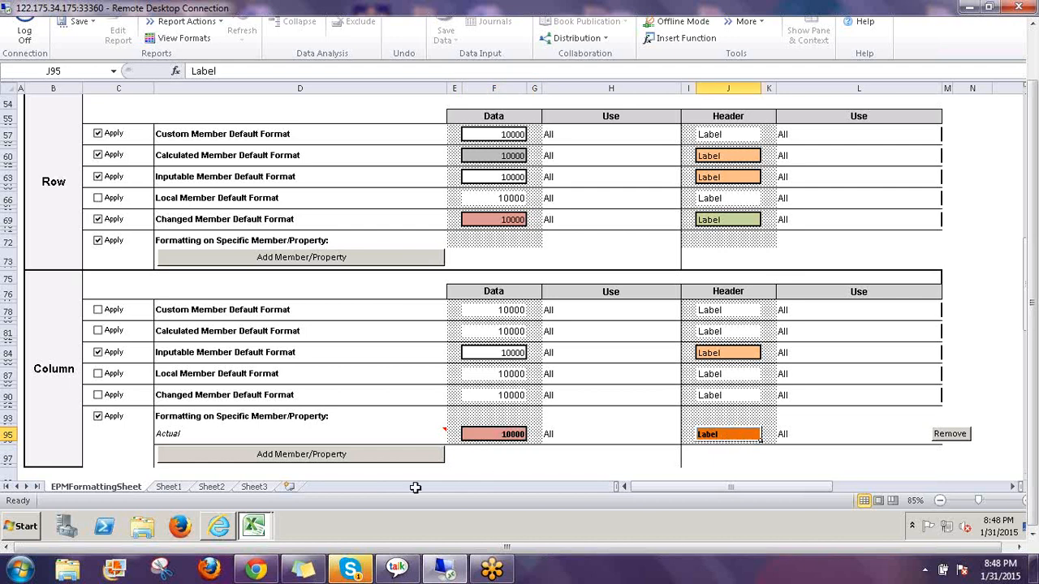
{"action": "left_click", "coordinate": [169, 487]}
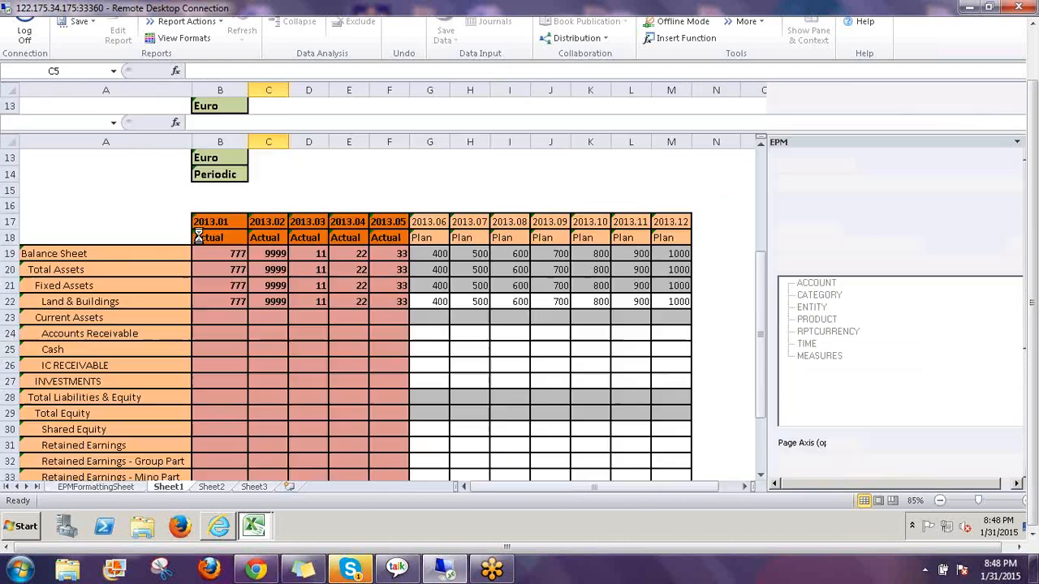
Set the TIME context to 2013.03 and refresh, checking the B18 and C18 category headers
{"action": "left_click", "coordinate": [228, 269]}
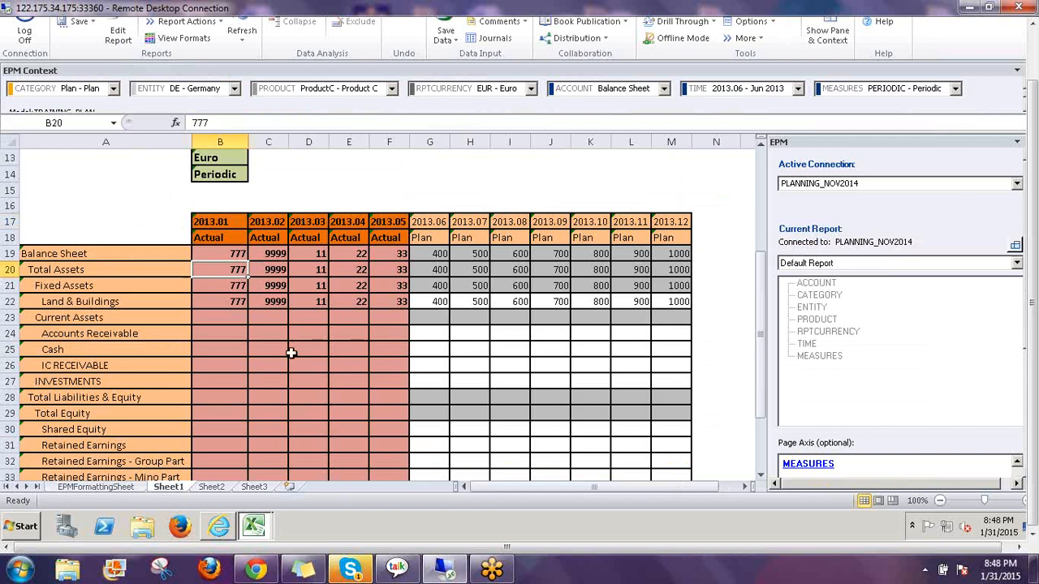
{"action": "left_click", "coordinate": [114, 489]}
{"action": "scroll", "coordinate": [574, 332], "scroll_direction": "up", "scroll_amount": 4}
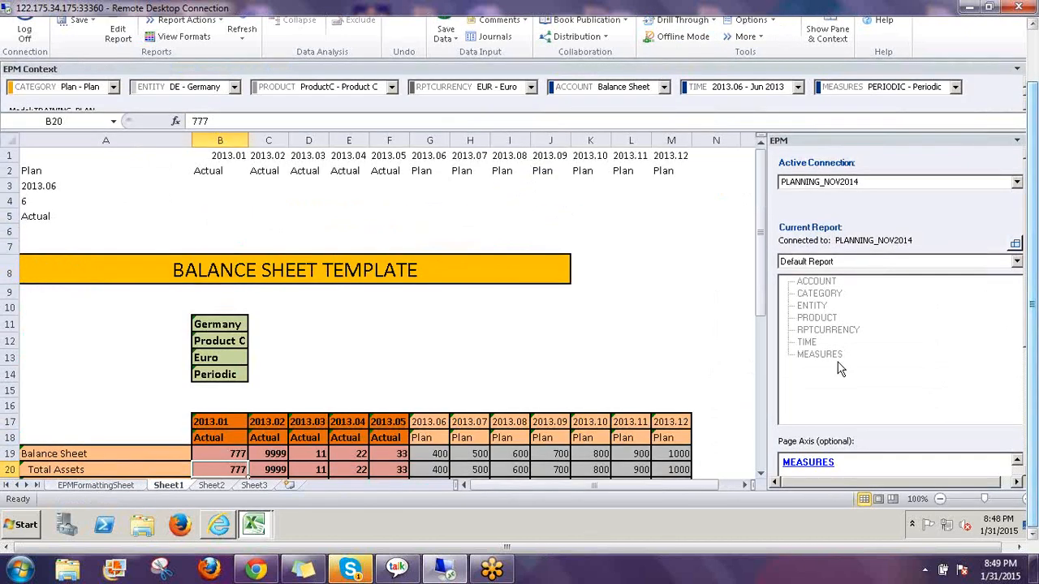
{"action": "left_click", "coordinate": [784, 91]}
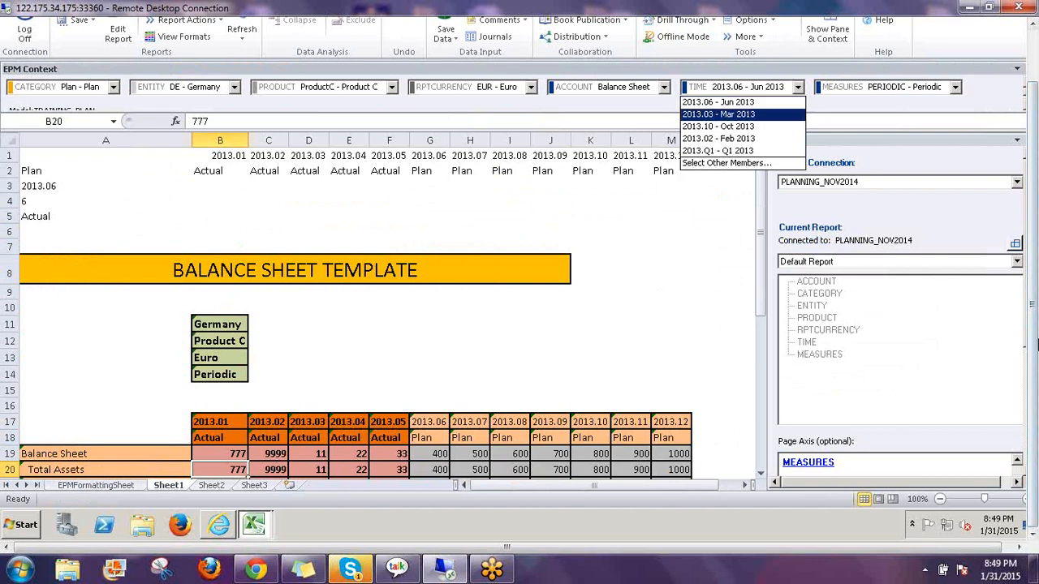
{"action": "key", "text": "Return"}
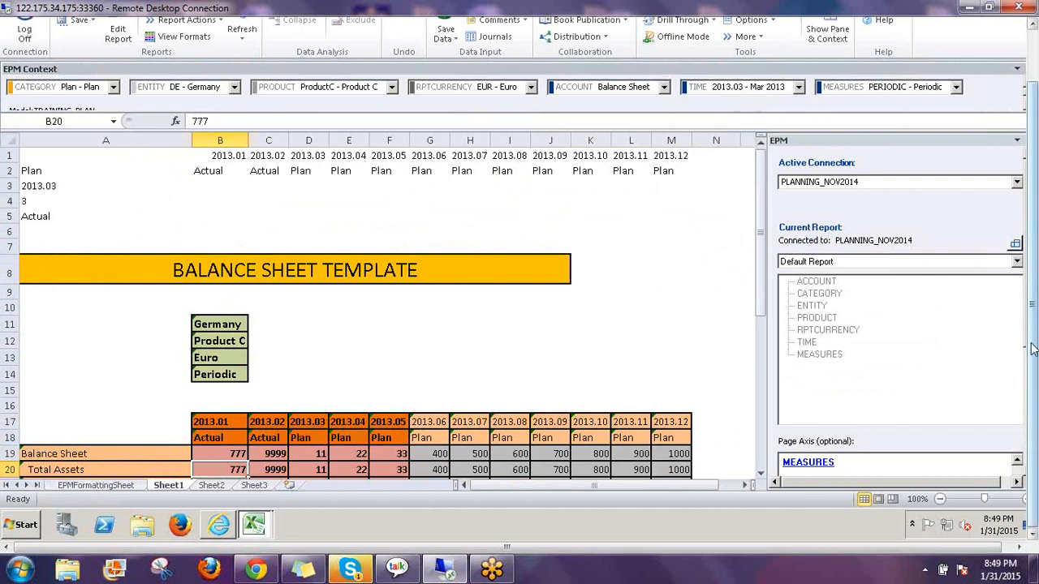
{"action": "left_click", "coordinate": [505, 354]}
{"action": "scroll", "coordinate": [313, 385], "scroll_direction": "down", "scroll_amount": 2}
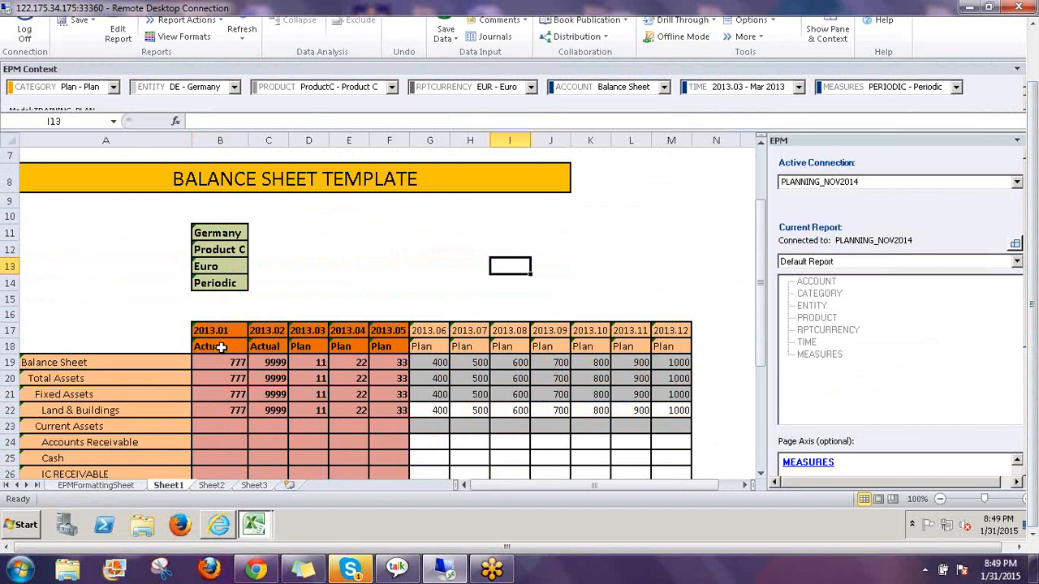
{"action": "left_click", "coordinate": [219, 346]}
{"action": "left_click", "coordinate": [265, 346]}
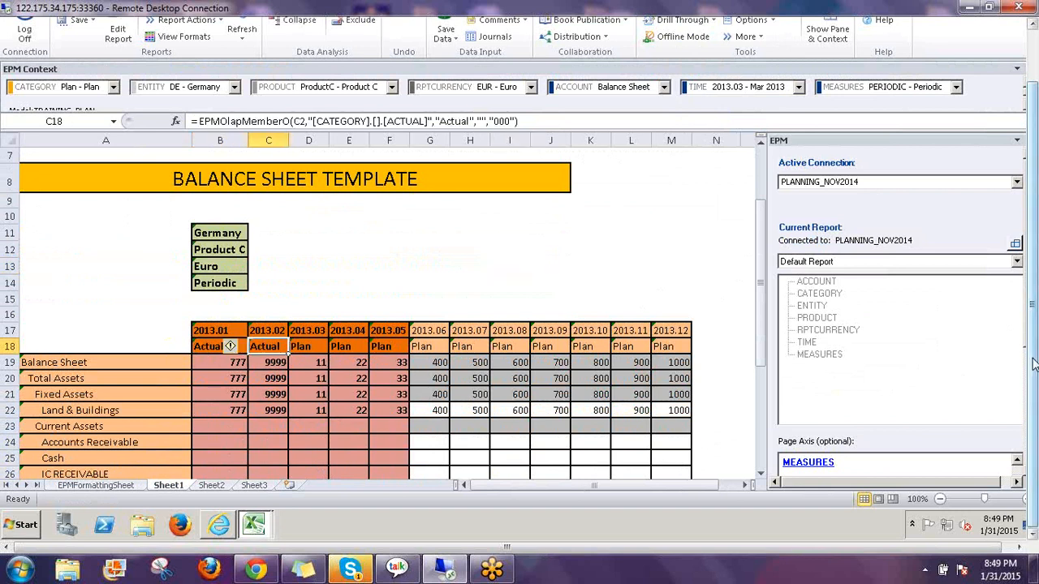
{"action": "scroll", "coordinate": [1034, 352], "scroll_direction": "up", "scroll_amount": 2}
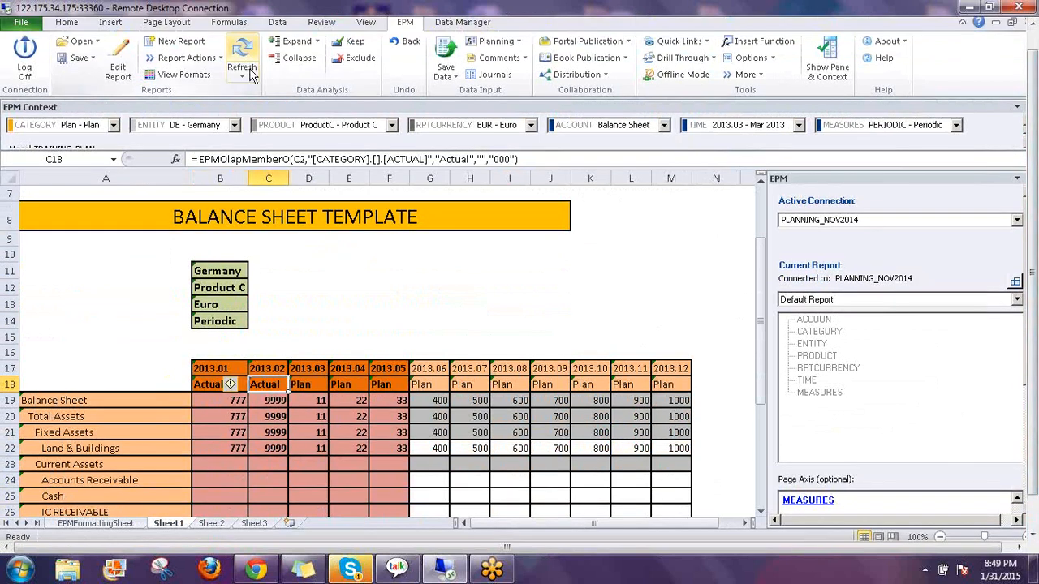
{"action": "left_click", "coordinate": [242, 66]}
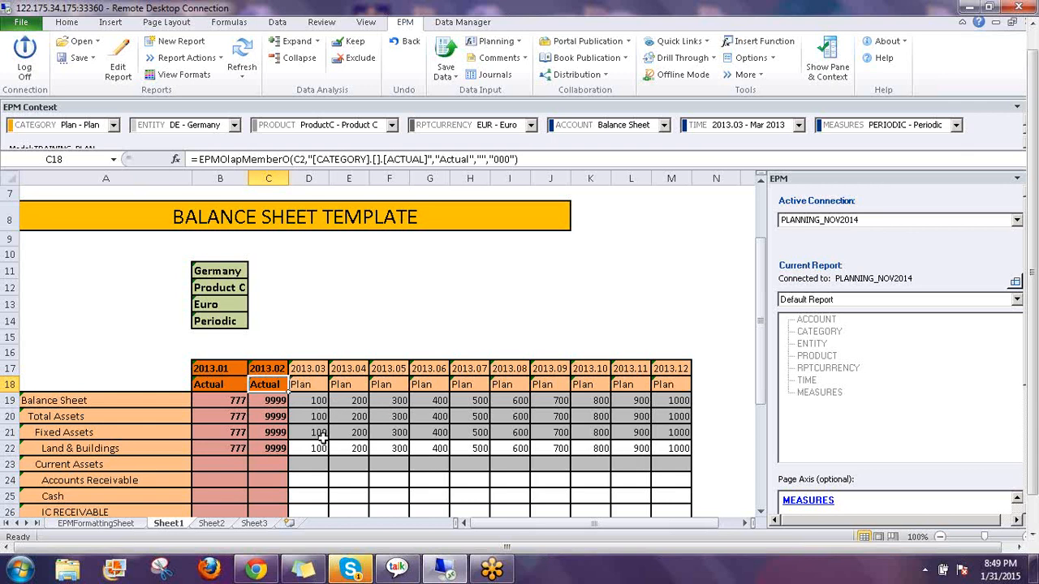
Set the TIME context to 2013.06 and refresh, then choose 2013.10 - Oct 2013
{"action": "left_click", "coordinate": [754, 125]}
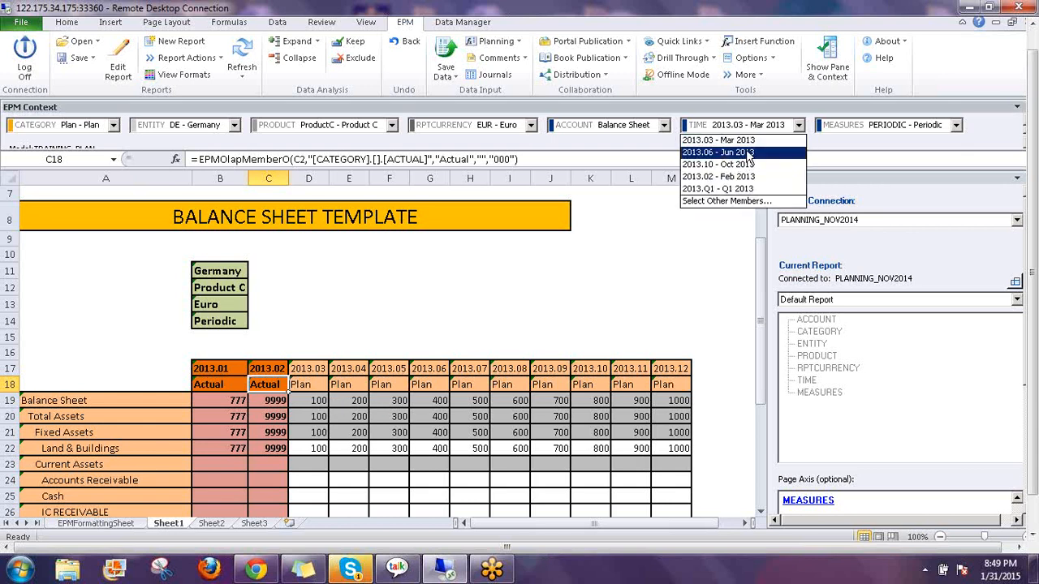
{"action": "left_click", "coordinate": [749, 152]}
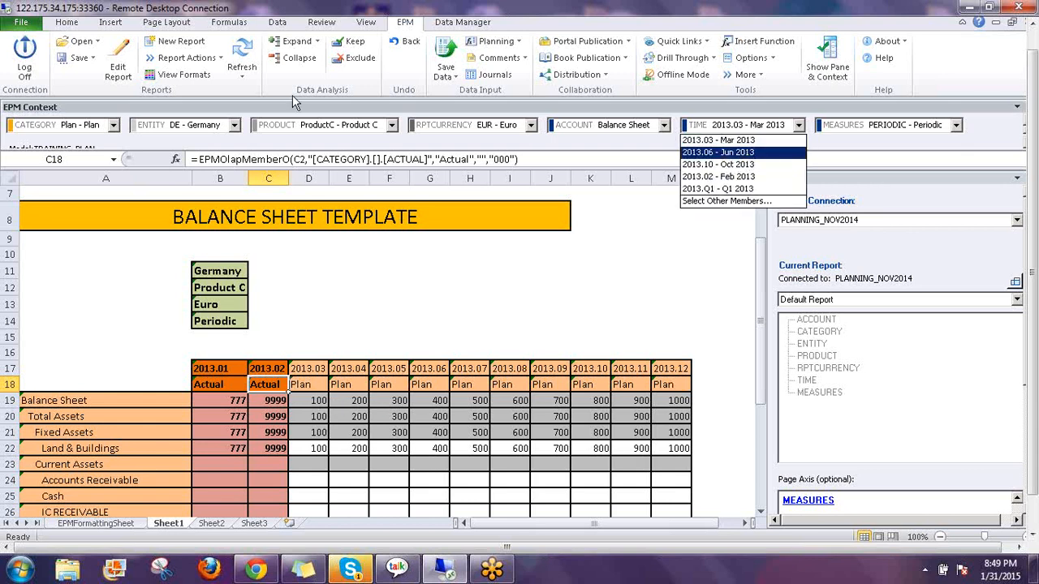
{"action": "left_click", "coordinate": [243, 52]}
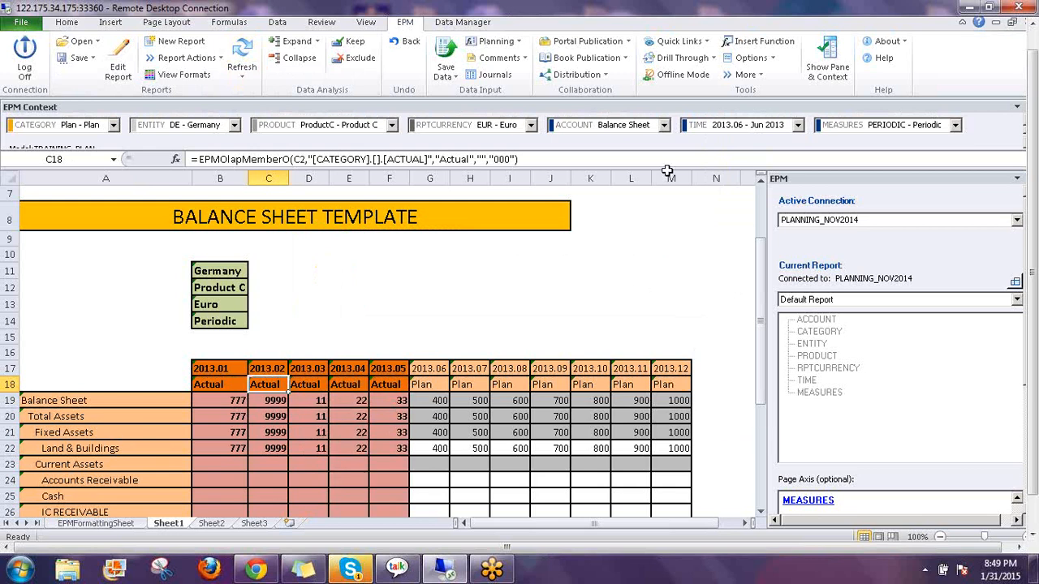
{"action": "left_click", "coordinate": [740, 128]}
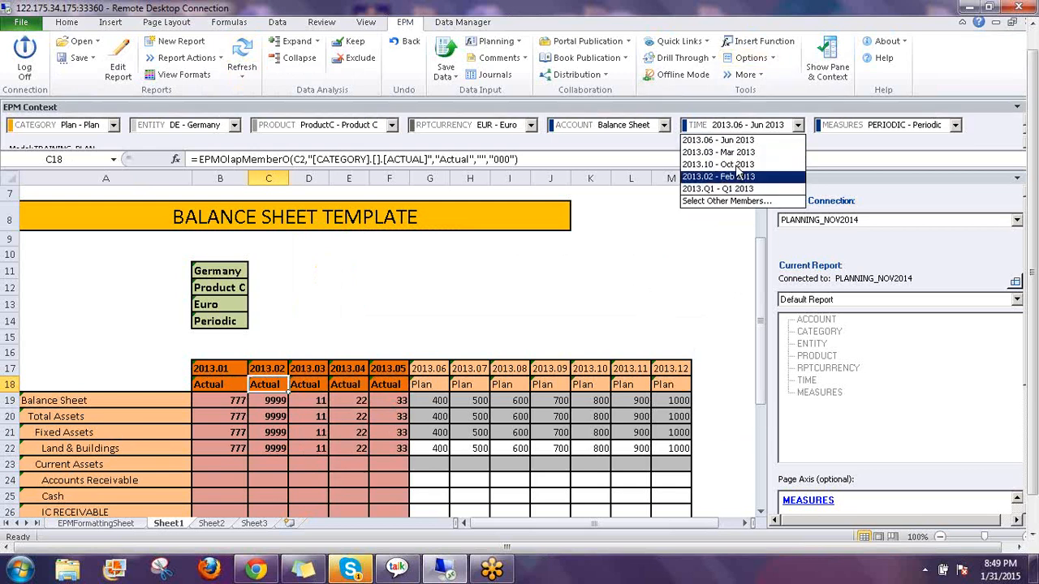
Refresh the report for 2013.10 and review Plan values 800, 900 and 1000 for 2013.10–2013.12
{"action": "left_click", "coordinate": [242, 54]}
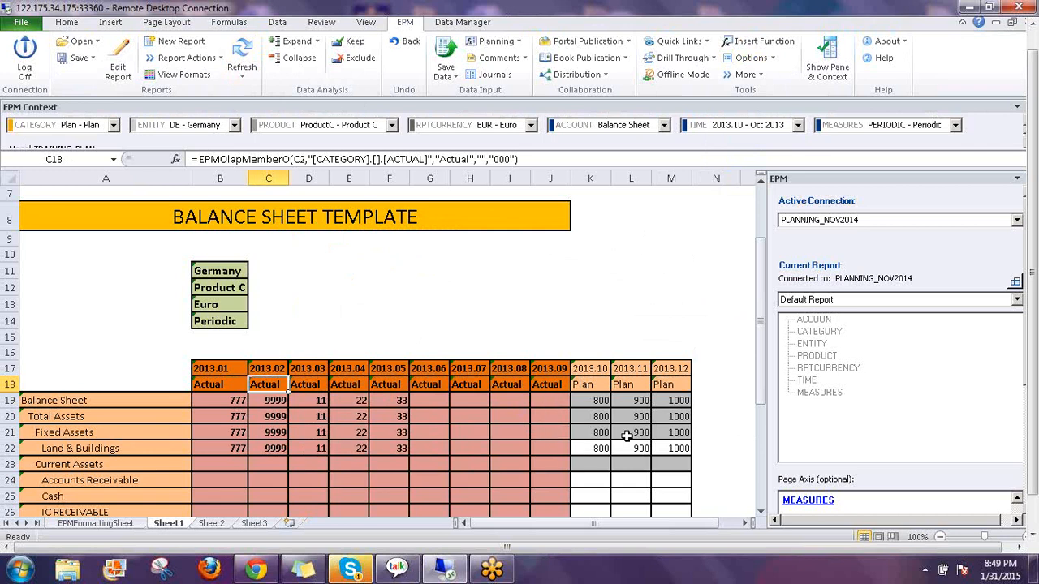
{"action": "scroll", "coordinate": [537, 291], "scroll_direction": "down", "scroll_amount": 2}
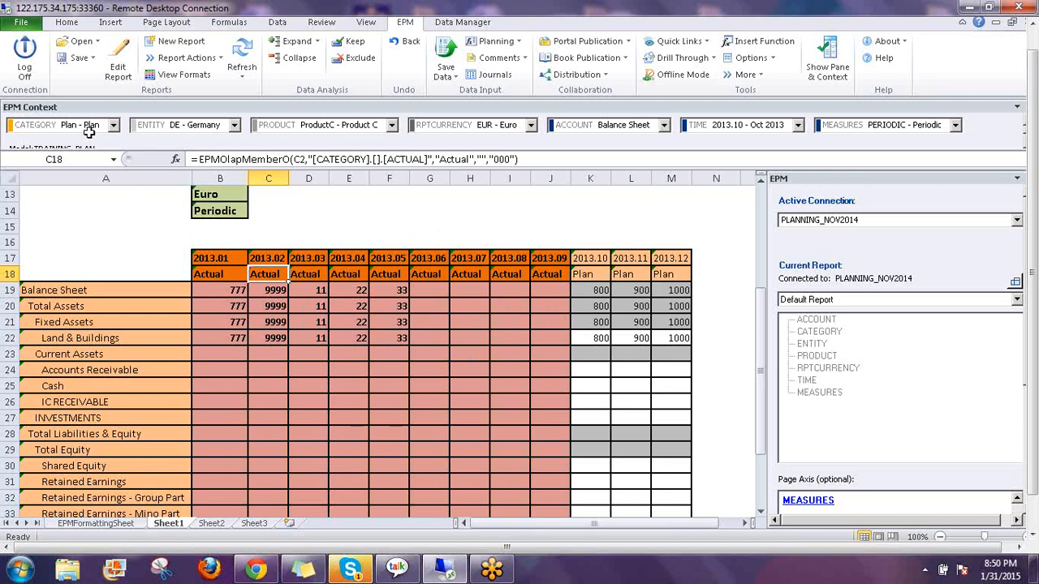
Change the CATEGORY context to Forecast - Forecast and check the Forecast header formula in K18
{"action": "left_click", "coordinate": [114, 126]}
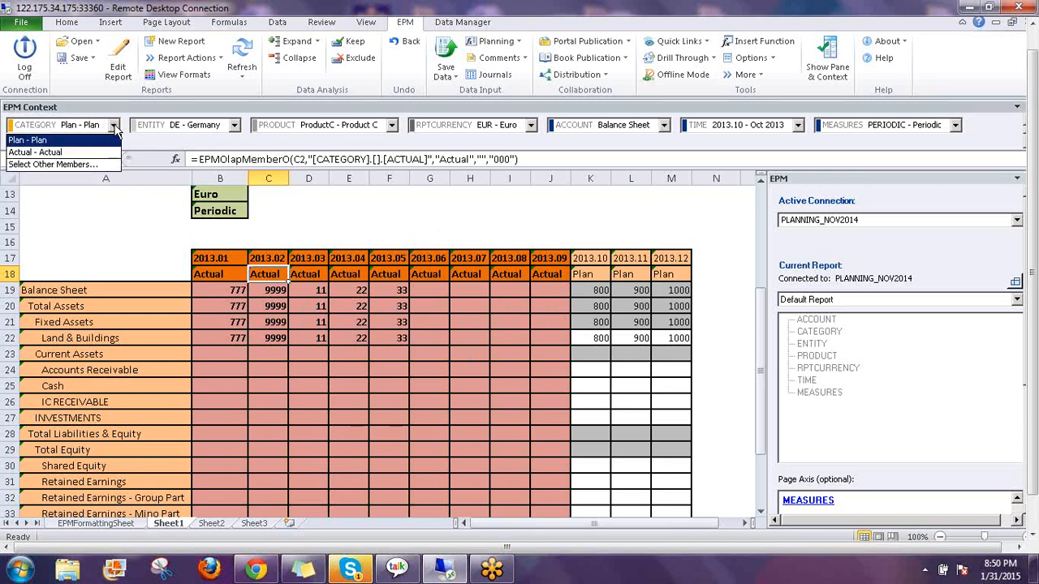
{"action": "key", "text": "Down"}
{"action": "left_click", "coordinate": [88, 165]}
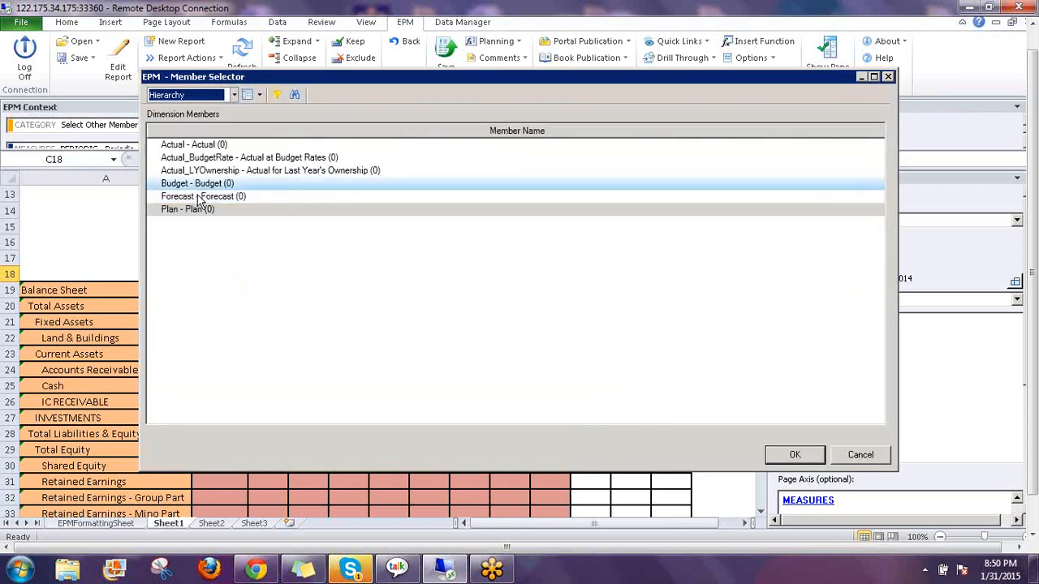
{"action": "left_click", "coordinate": [793, 456]}
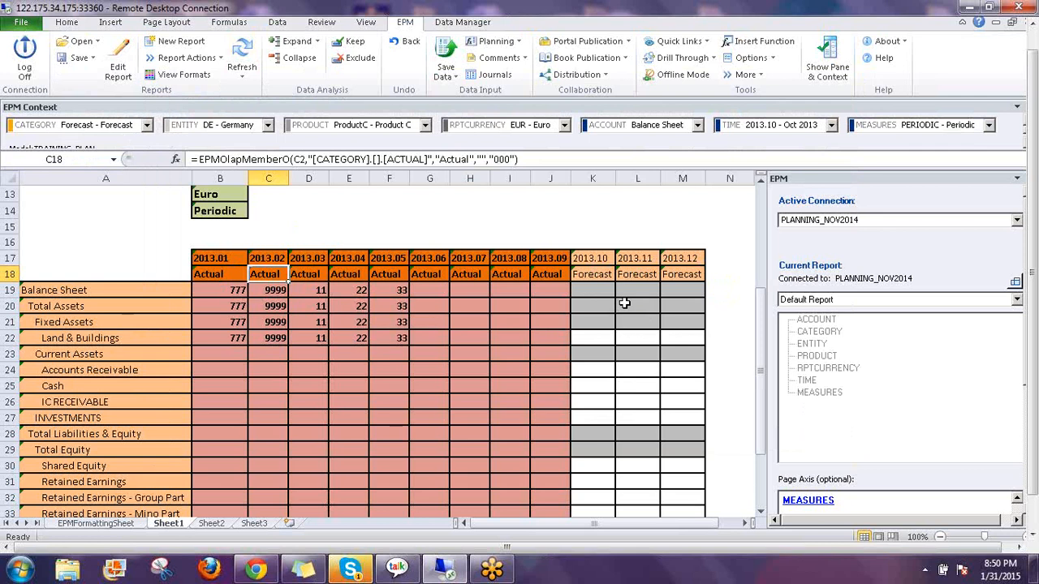
{"action": "left_click", "coordinate": [599, 275]}
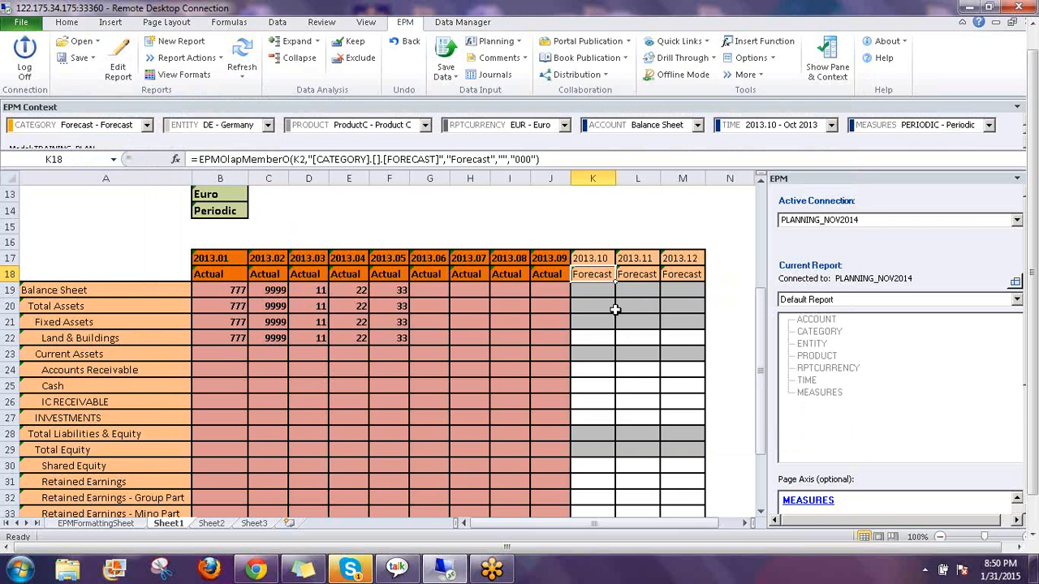
Check the 2013.10 header in K17, then select rows 1–5 holding the helper values
{"action": "left_click", "coordinate": [595, 258]}
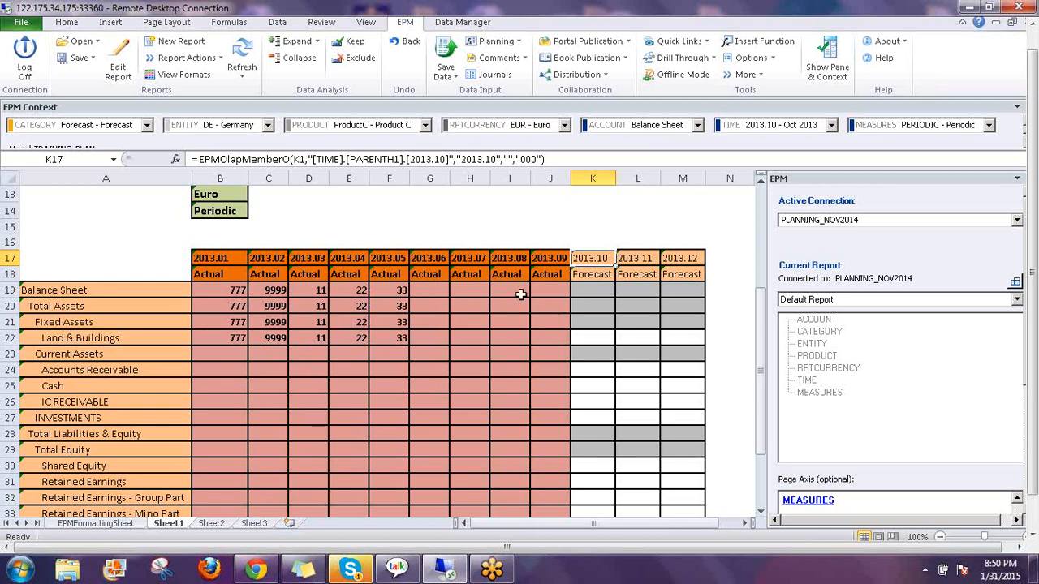
{"action": "scroll", "coordinate": [496, 341], "scroll_direction": "up", "scroll_amount": 4}
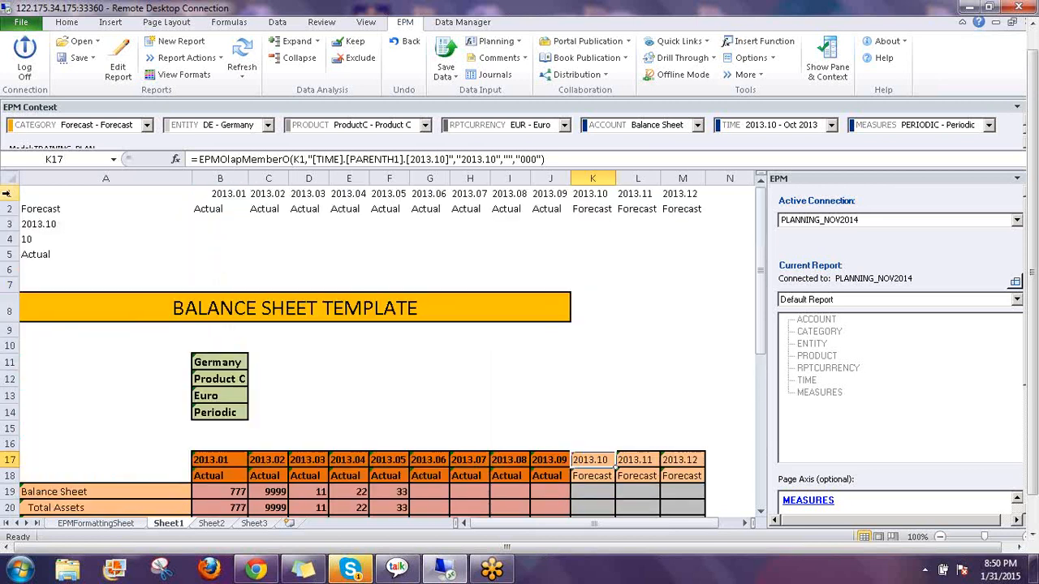
{"action": "left_click_drag", "start_coordinate": [6, 193], "coordinate": [6, 236]}
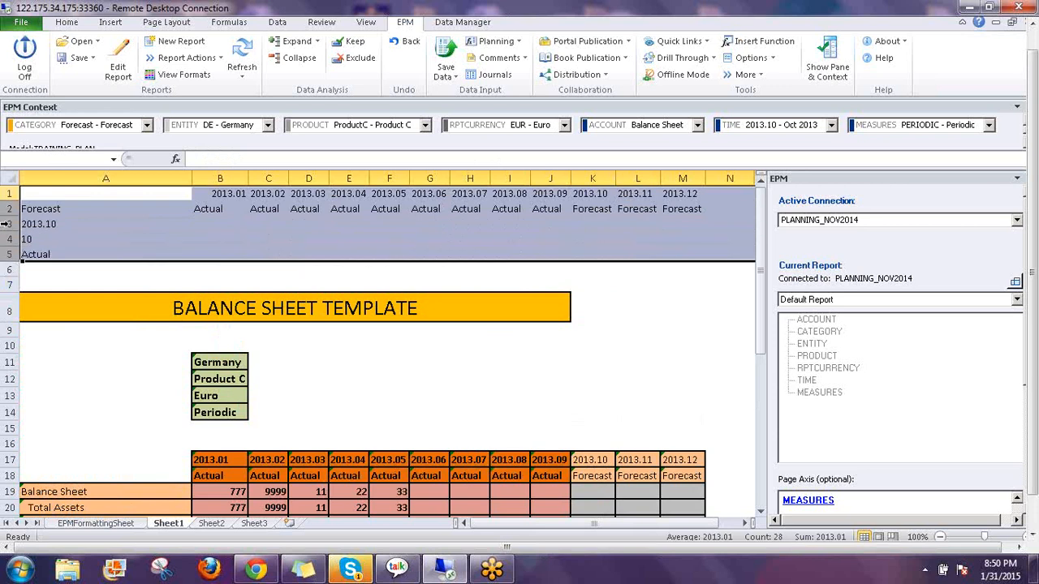
{"action": "right_click", "coordinate": [6, 223]}
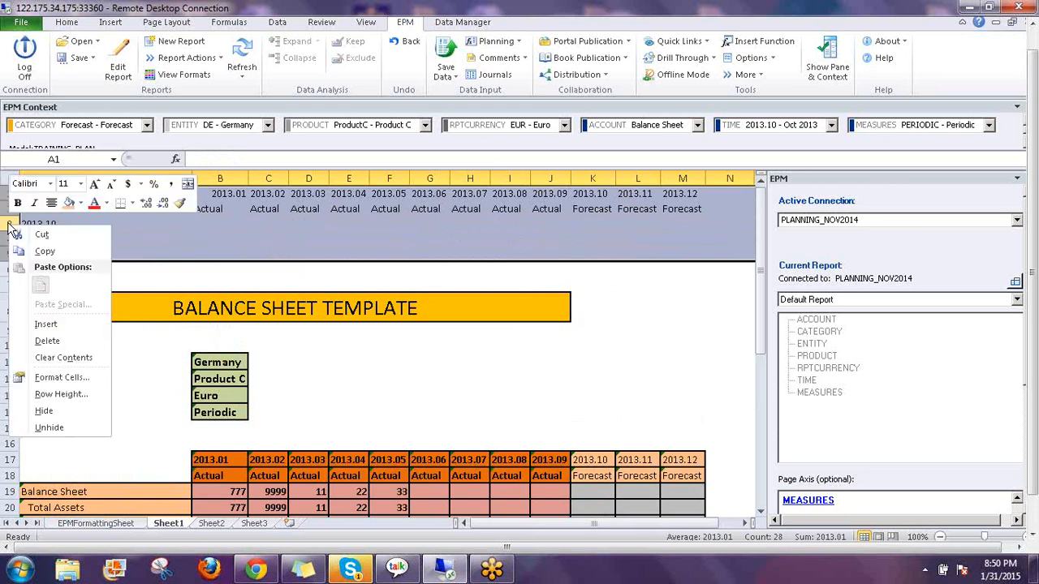
{"action": "left_click", "coordinate": [47, 412]}
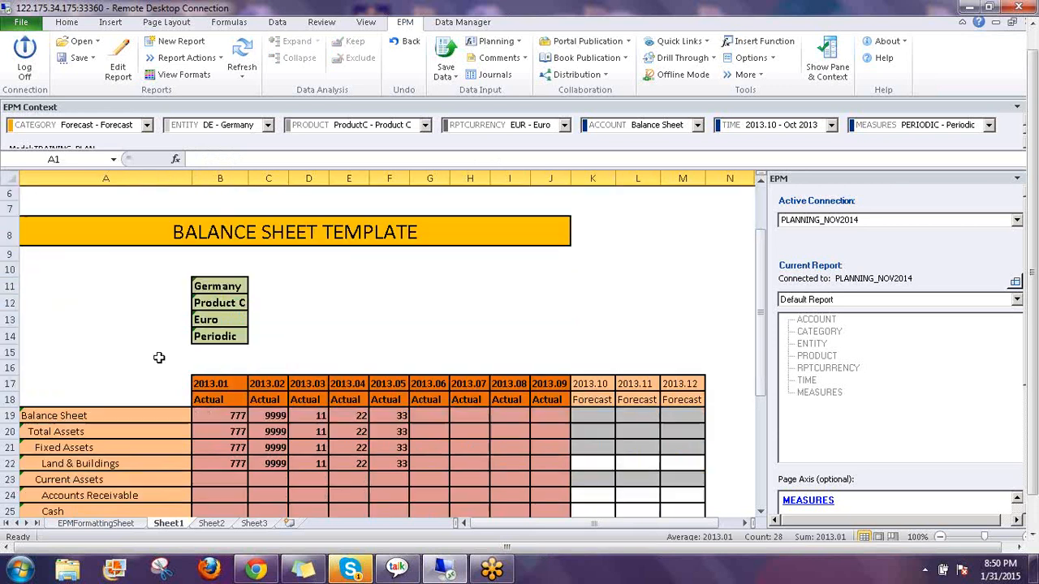
{"action": "left_click", "coordinate": [570, 286]}
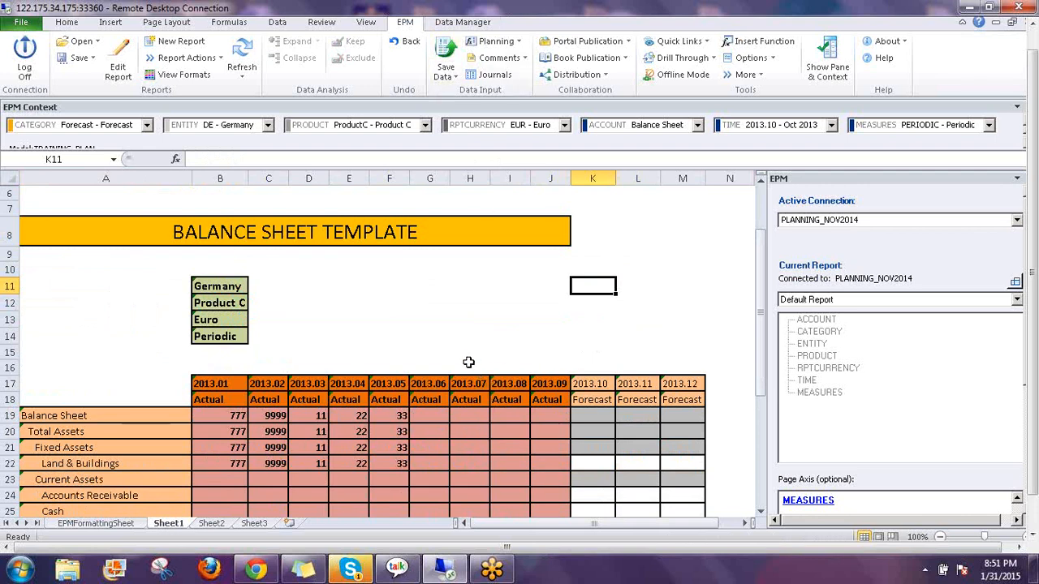
{"action": "scroll", "coordinate": [468, 362], "scroll_direction": "down", "scroll_amount": 2}
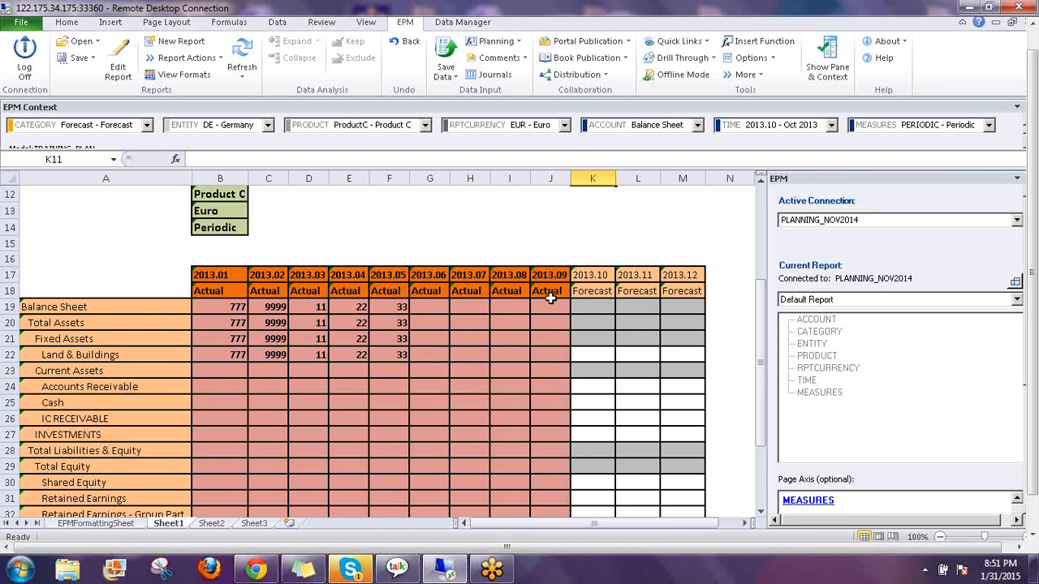
{"action": "left_click", "coordinate": [88, 524]}
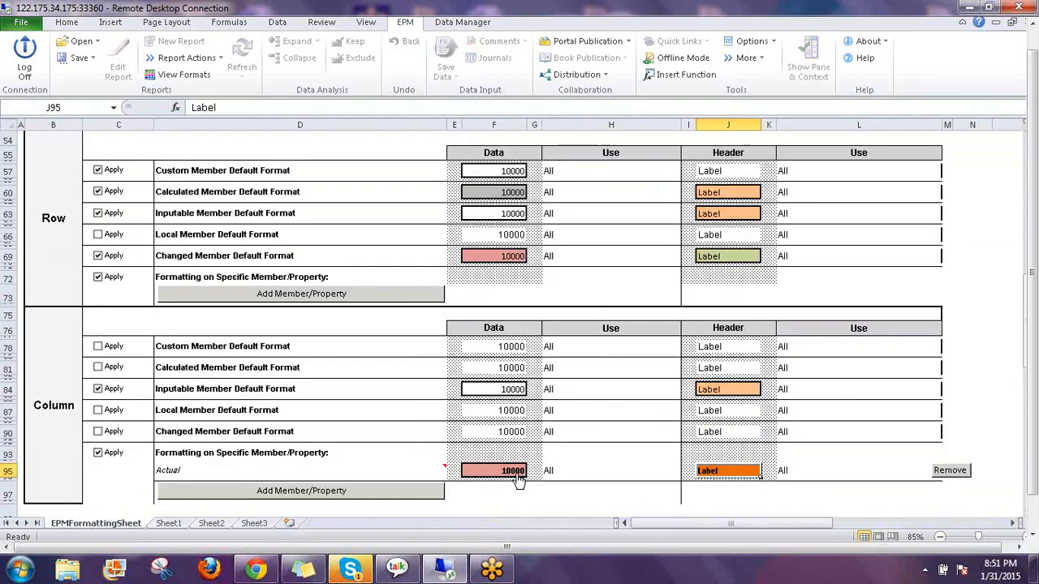
{"action": "left_click", "coordinate": [490, 470]}
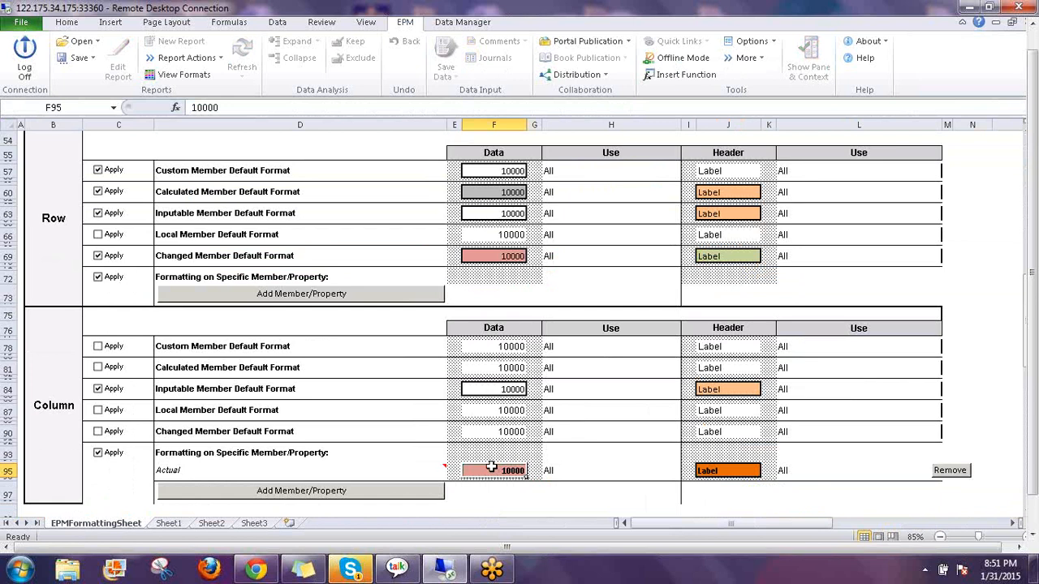
{"action": "right_click", "coordinate": [492, 473]}
{"action": "mouse_move", "coordinate": [592, 218]}
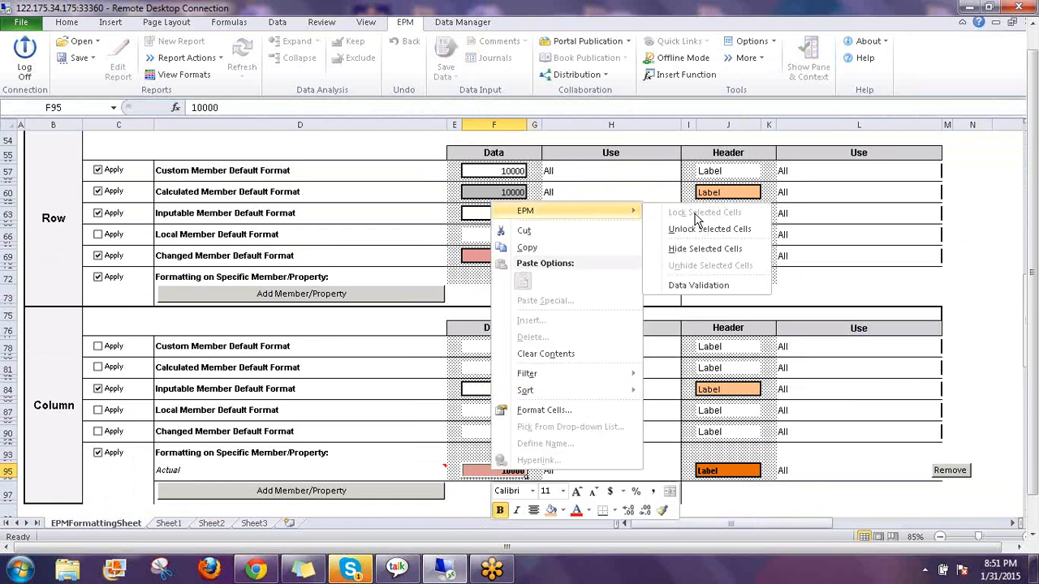
{"action": "left_click", "coordinate": [169, 523]}
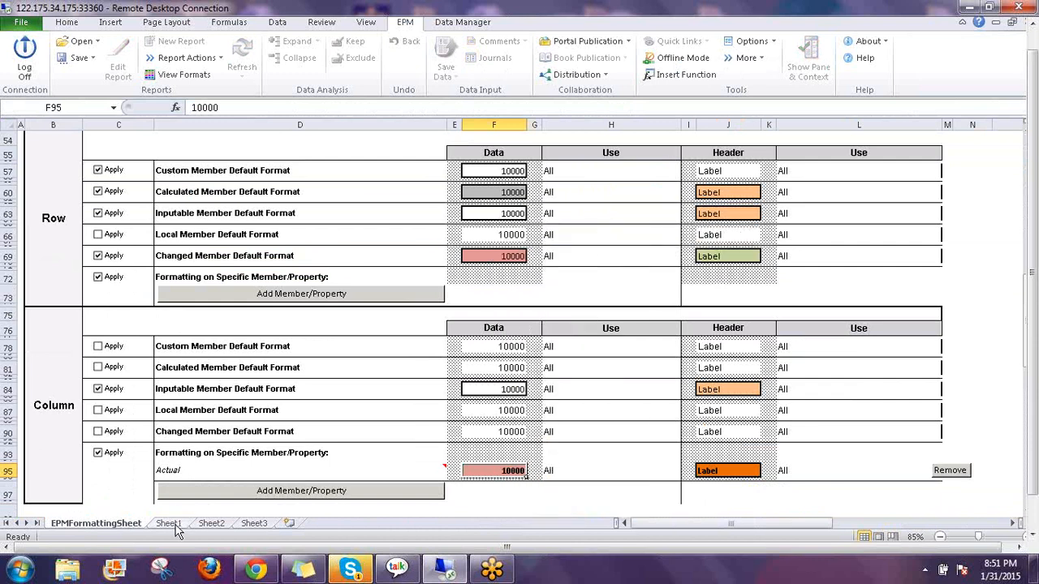
{"action": "left_click", "coordinate": [176, 526]}
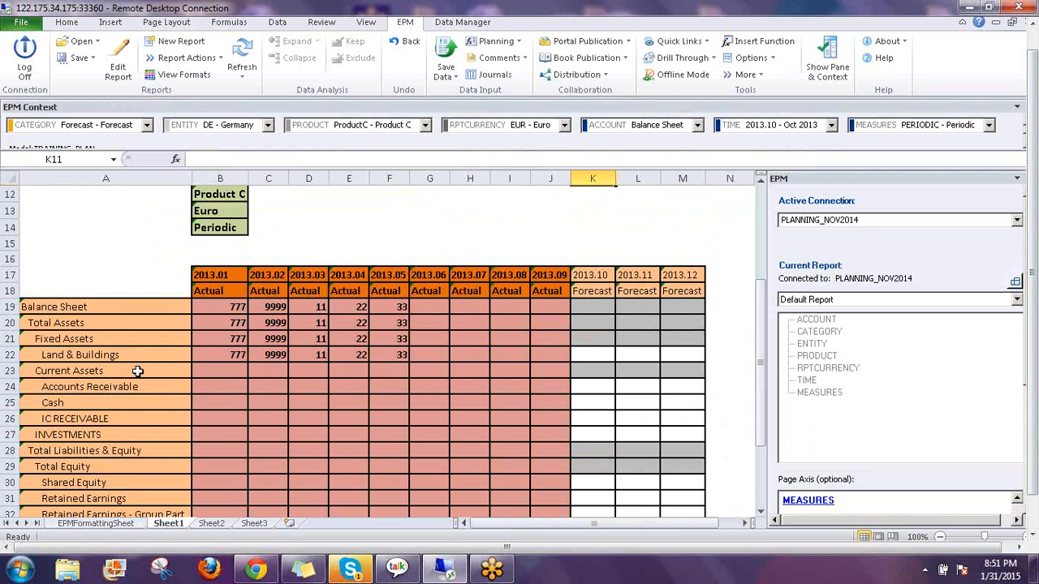
Enter 7777 in the 2013.07 Actual cell and 888 in the 2013.10 Forecast cell for Land & Buildings
{"action": "left_click", "coordinate": [468, 352]}
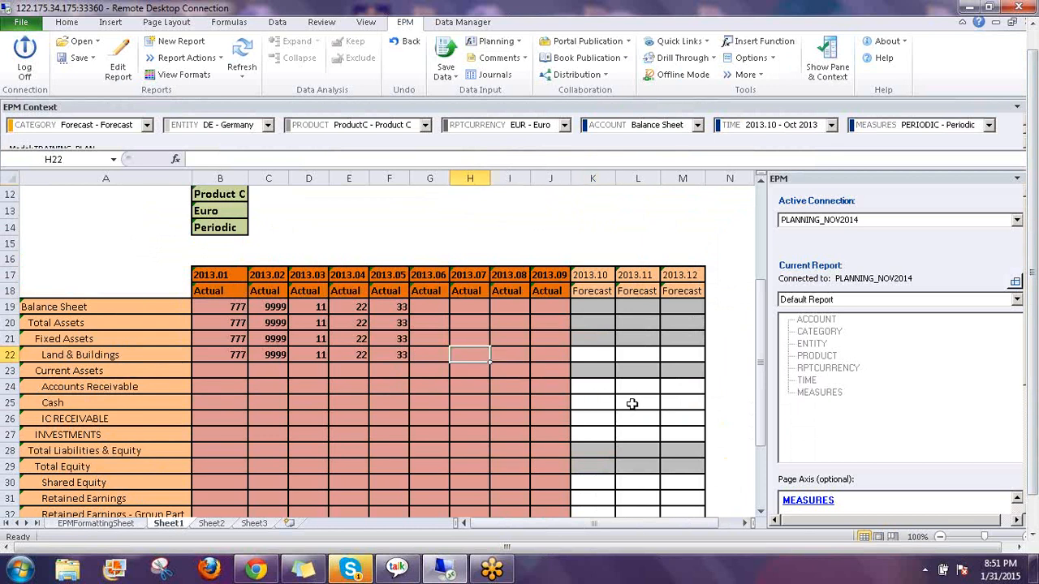
{"action": "type", "text": "7777"}
{"action": "key", "text": "Return"}
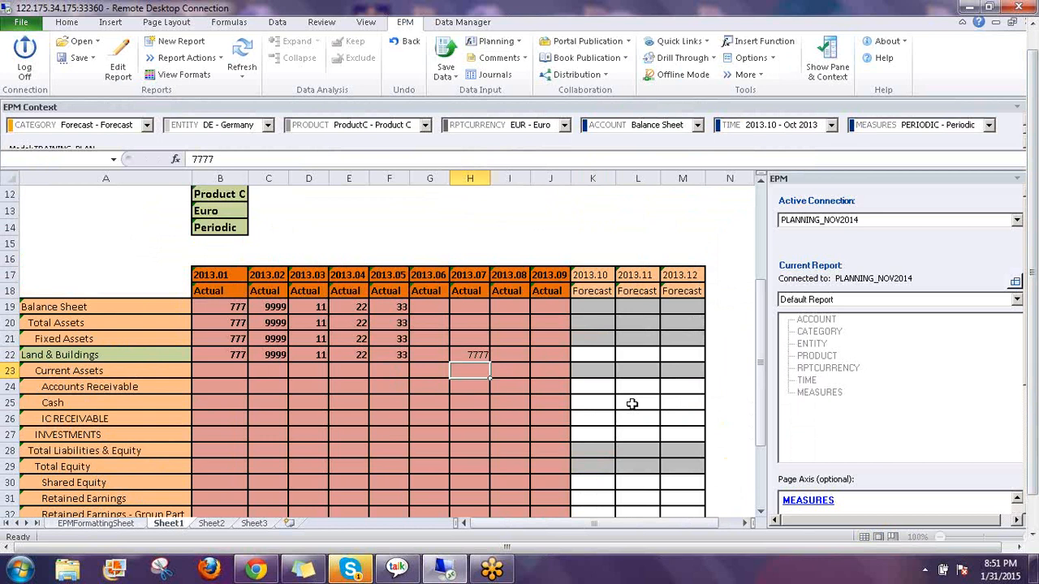
{"action": "key", "text": "Up"}
{"action": "key", "text": "Right"}
{"action": "key", "text": "Right"}
{"action": "key", "text": "Right"}
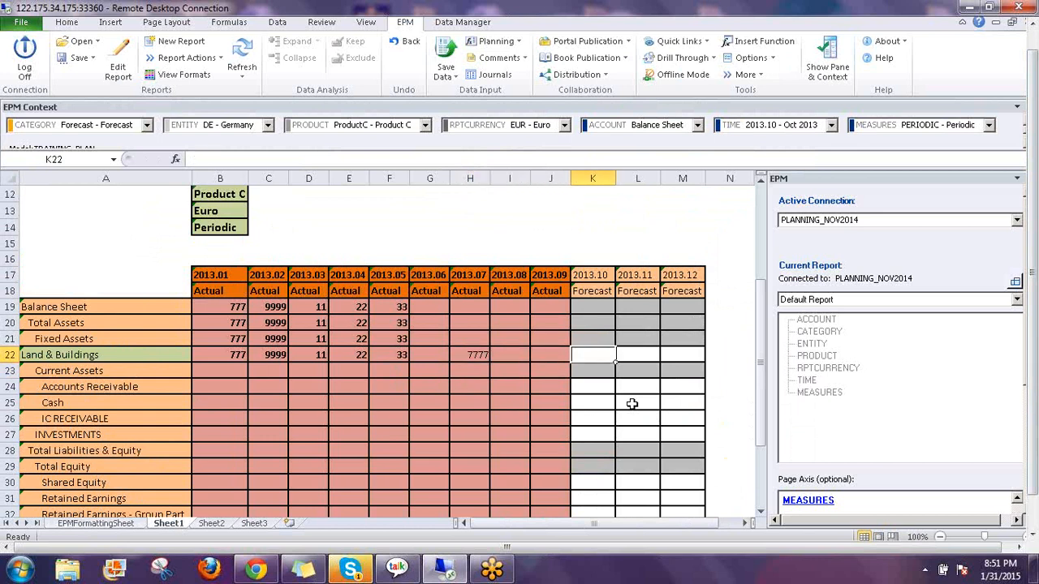
{"action": "type", "text": "888"}
{"action": "key", "text": "Return"}
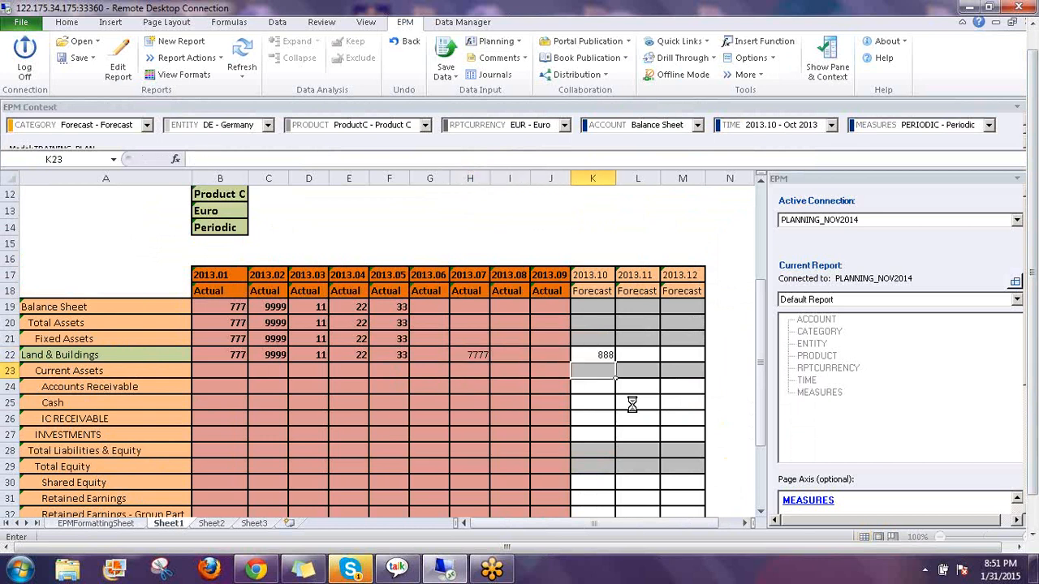
Save both Land & Buildings entries to the server and close the save results
{"action": "left_click", "coordinate": [445, 60]}
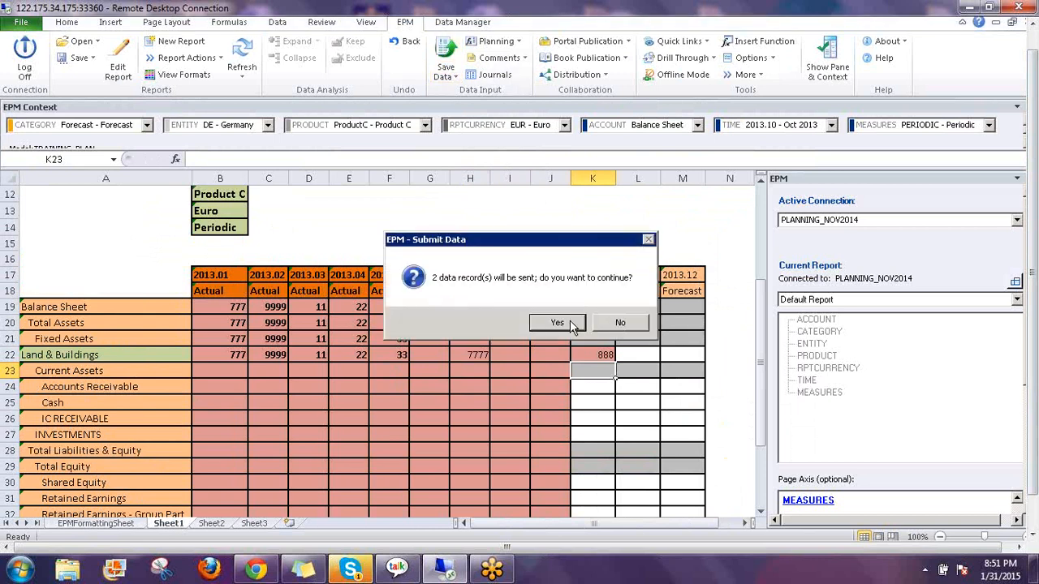
{"action": "left_click", "coordinate": [568, 325]}
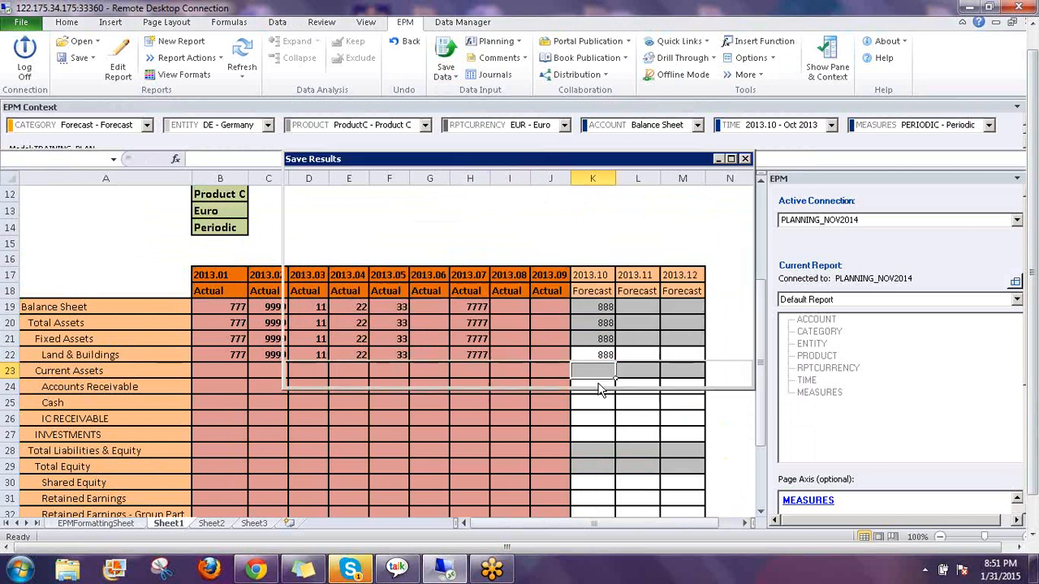
{"action": "left_click", "coordinate": [654, 377]}
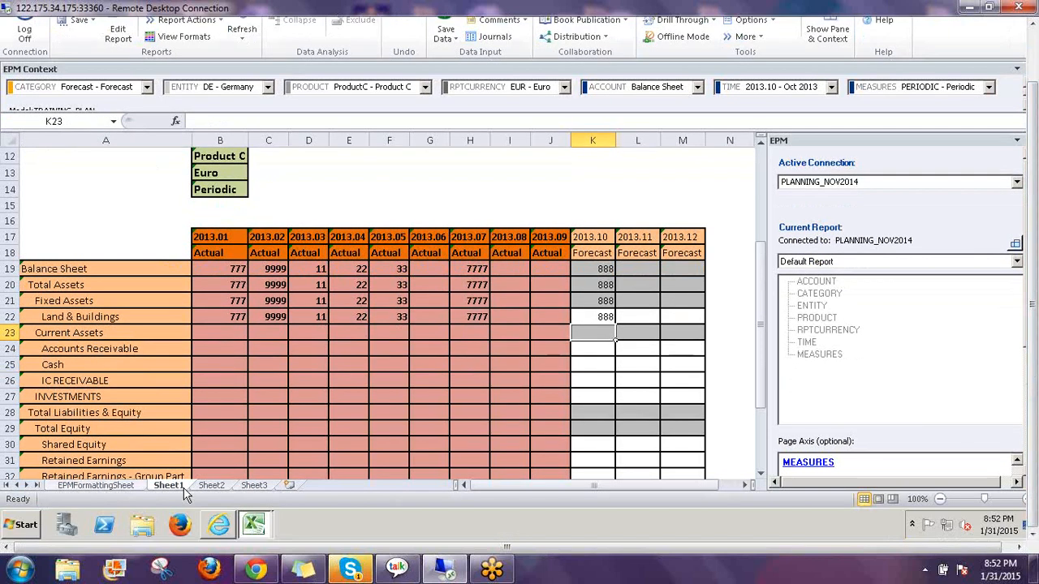
On EPMFormattingSheet, unlock the cells of the Actual column data format at F95
{"action": "left_click", "coordinate": [96, 484]}
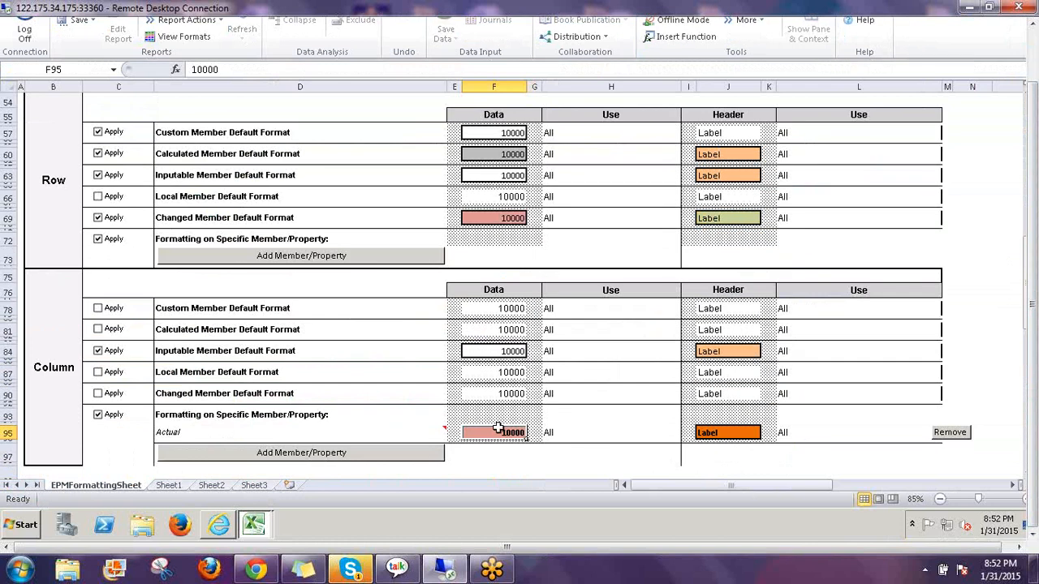
{"action": "right_click", "coordinate": [500, 434]}
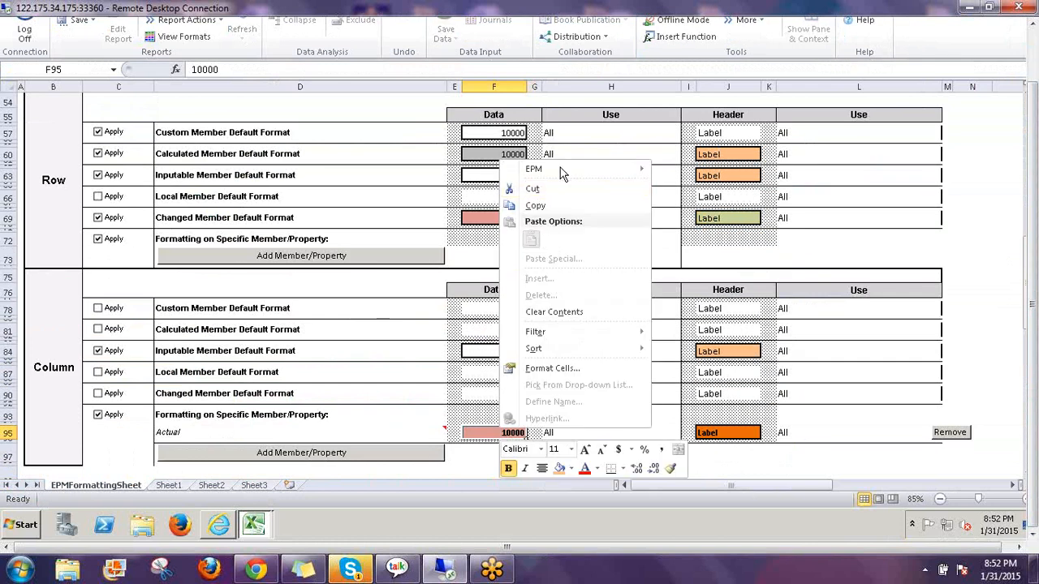
{"action": "mouse_move", "coordinate": [568, 171]}
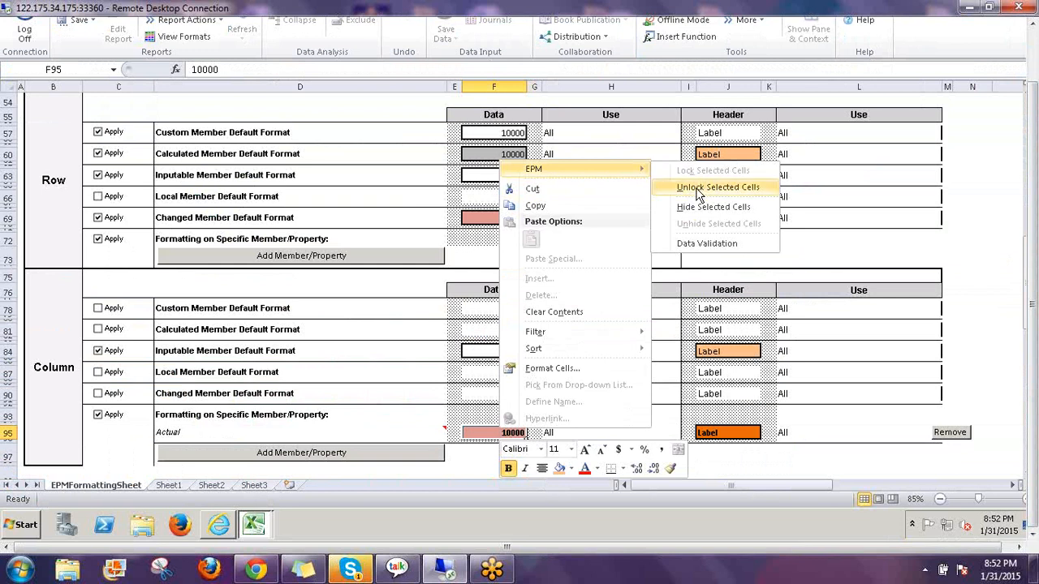
{"action": "left_click", "coordinate": [703, 187]}
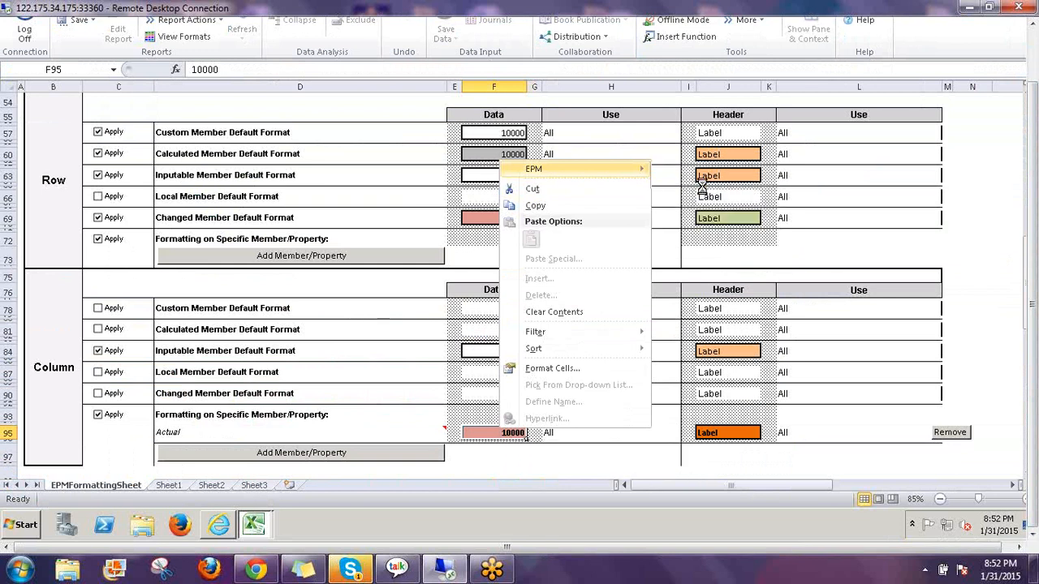
Lock the Actual format's cells again via EPM > Lock Selected Cells
{"action": "right_click", "coordinate": [487, 435]}
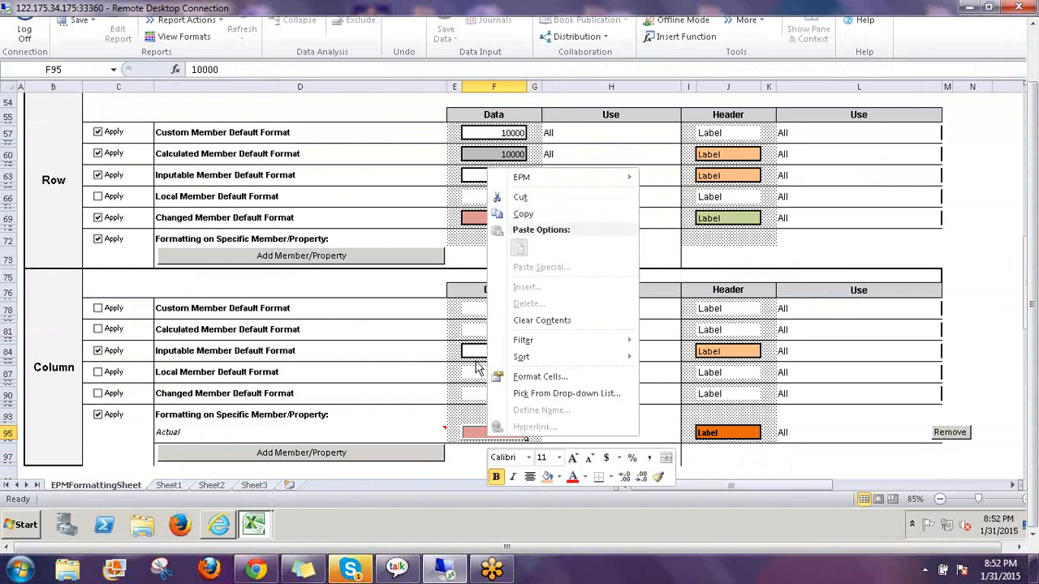
{"action": "mouse_move", "coordinate": [542, 176]}
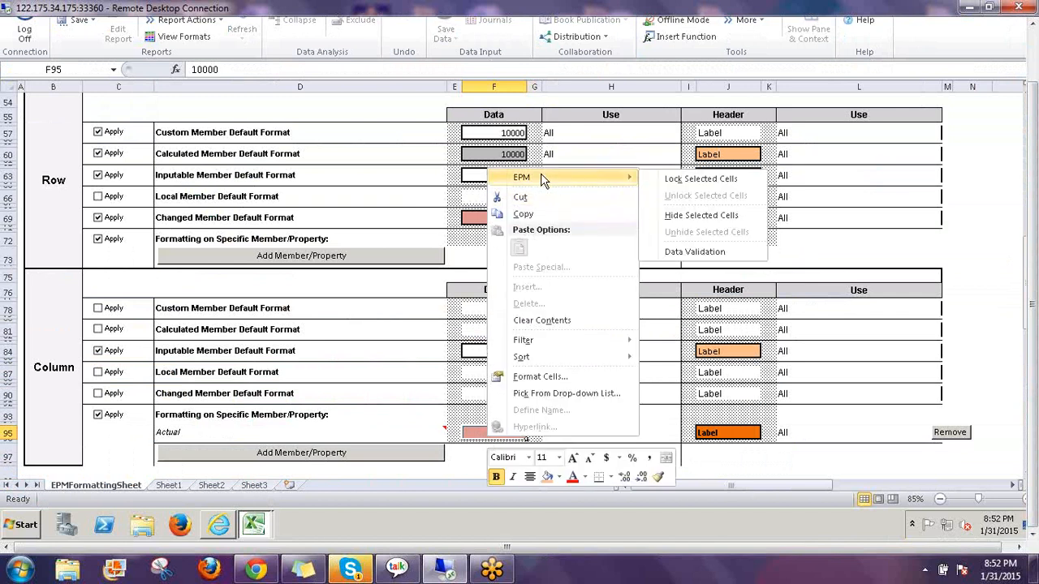
{"action": "left_click", "coordinate": [722, 180]}
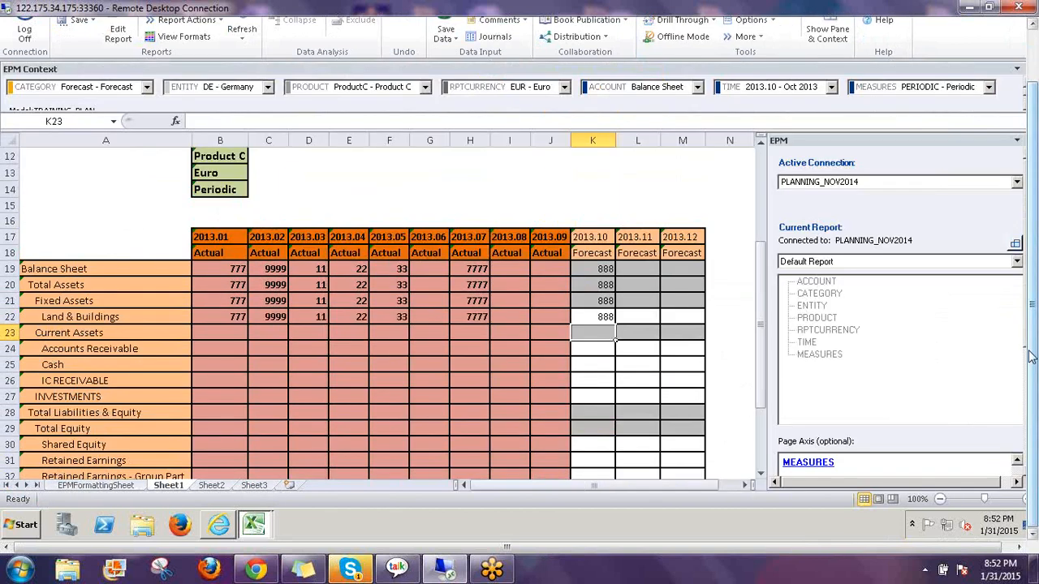
{"action": "left_click_drag", "start_coordinate": [1031, 356], "coordinate": [1031, 297]}
Protect the active worksheet with a confirmed password in EPM Sheet Options, then refresh the report
{"action": "left_click", "coordinate": [773, 80]}
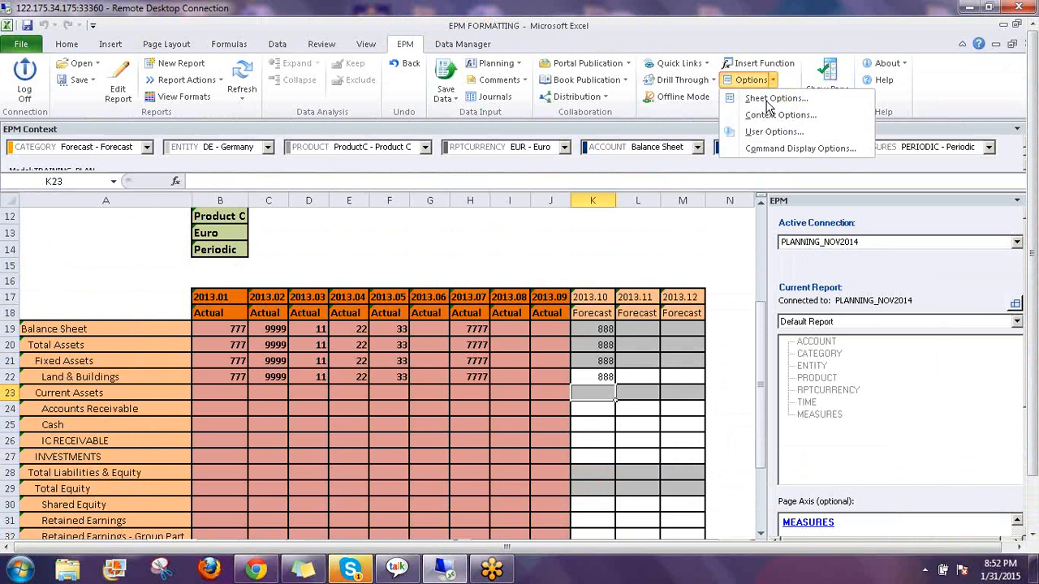
{"action": "left_click", "coordinate": [770, 99]}
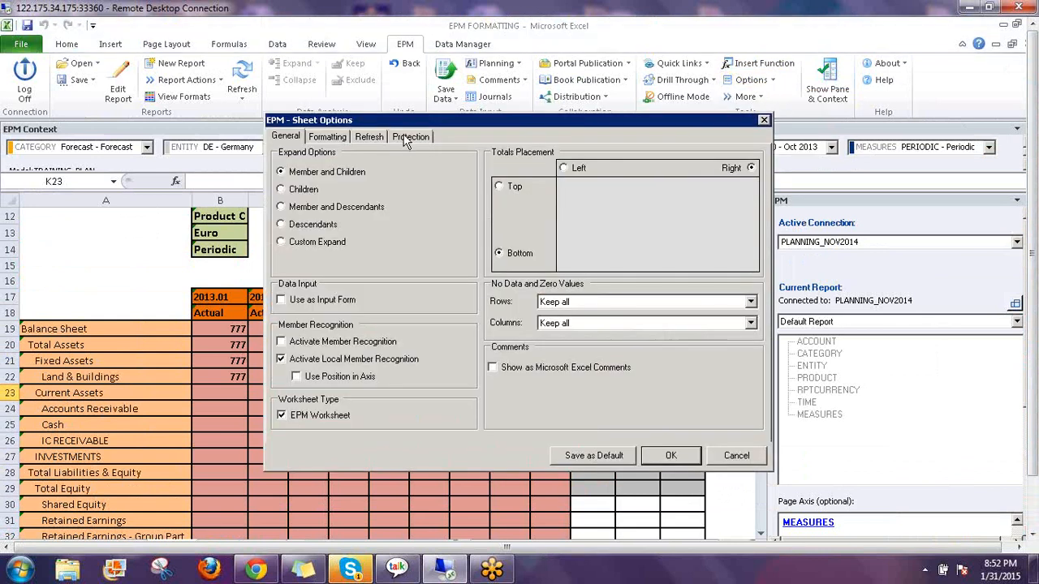
{"action": "left_click", "coordinate": [409, 137]}
{"action": "left_click", "coordinate": [361, 179]}
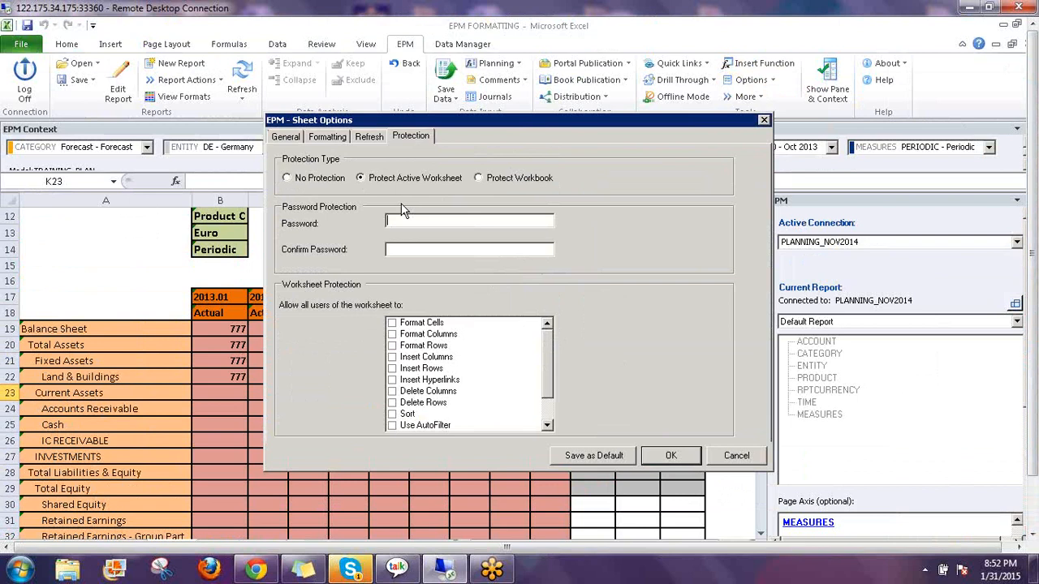
{"action": "type", "text": "123"}
{"action": "left_click", "coordinate": [397, 250]}
{"action": "type", "text": "123"}
{"action": "left_click", "coordinate": [672, 457]}
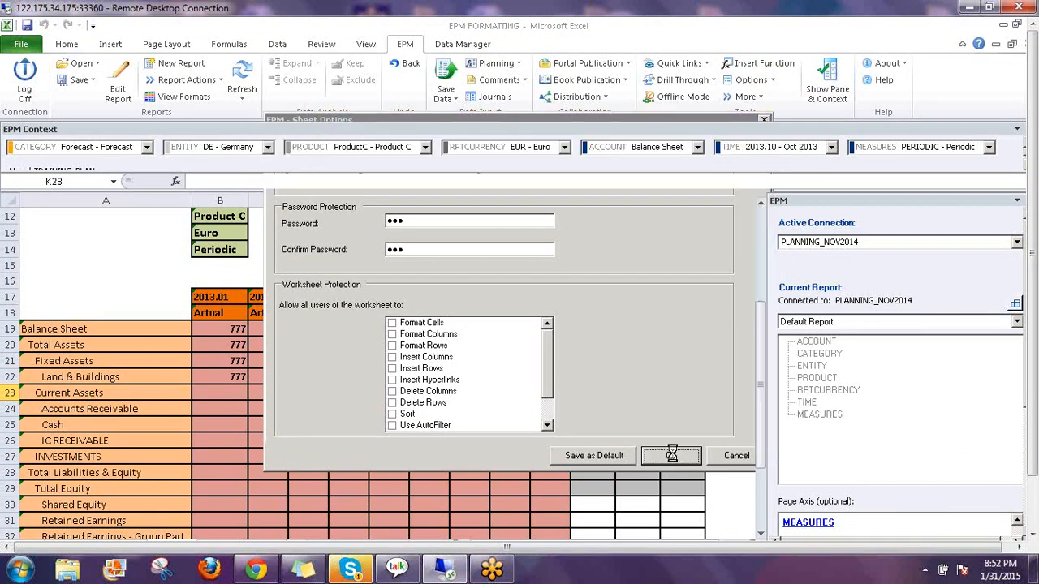
{"action": "left_click", "coordinate": [231, 75]}
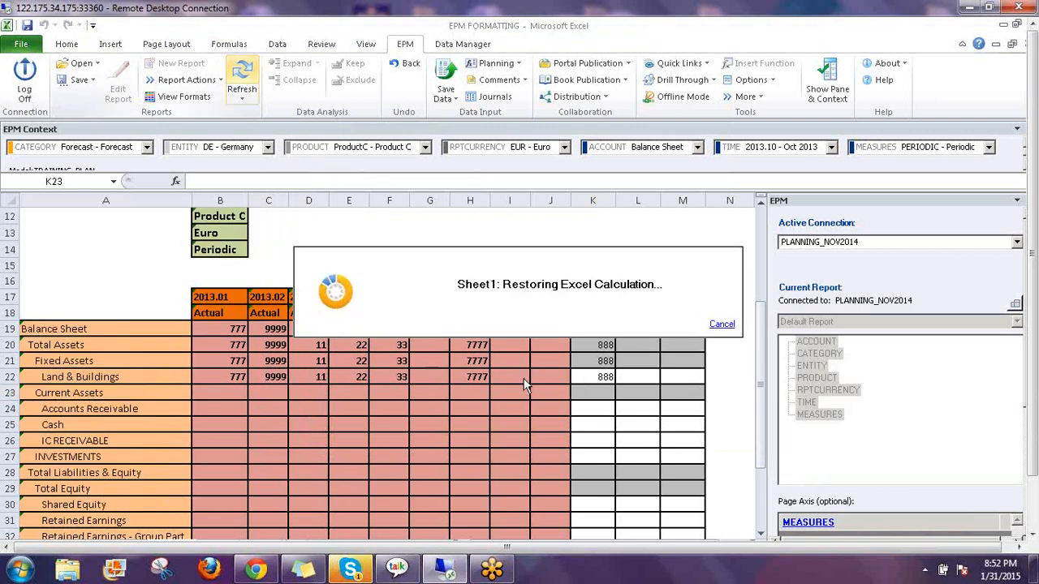
{"action": "left_click", "coordinate": [474, 377]}
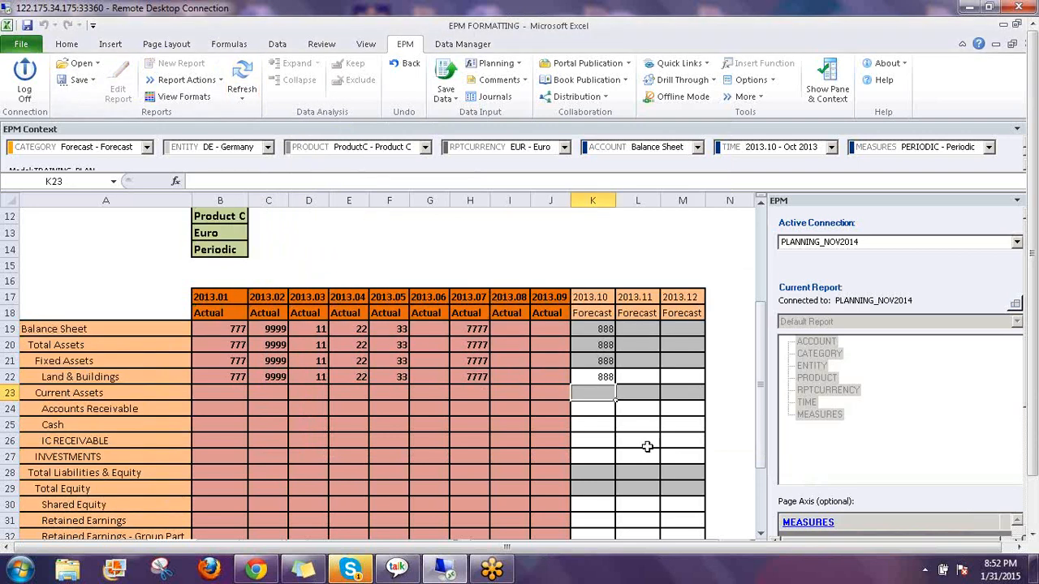
Test the locked 2013.07 Actual cell, then enter Land & Buildings forecasts 9999, 123 and 234 for 2013.10–2013.12
{"action": "key", "text": "Delete"}
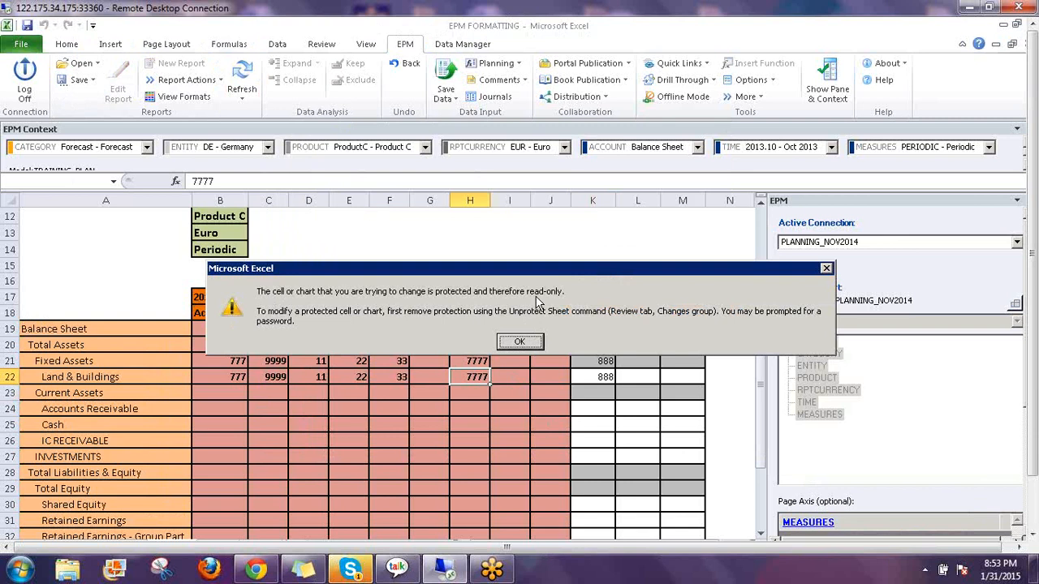
{"action": "left_click", "coordinate": [519, 345]}
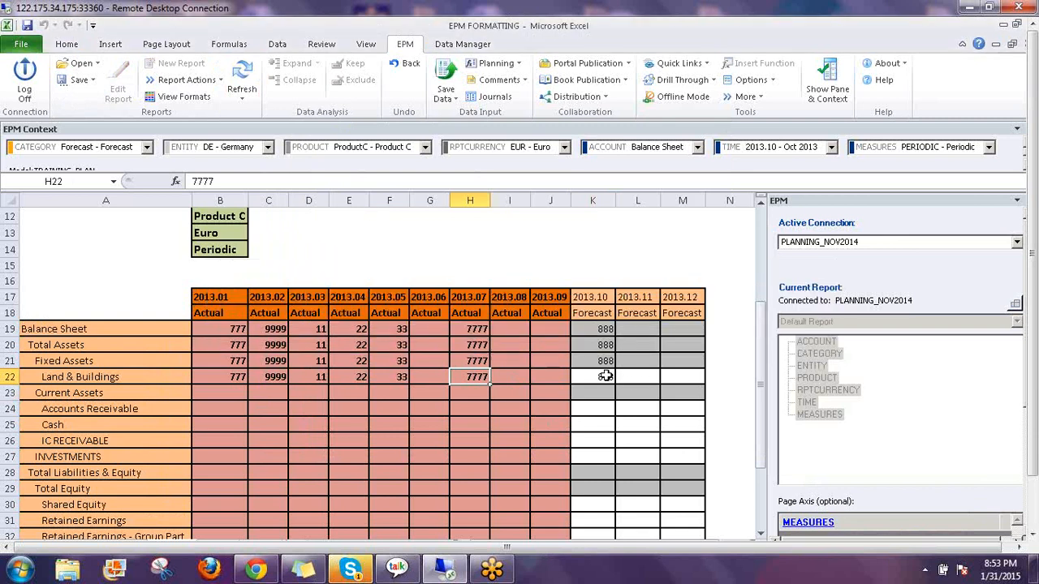
{"action": "left_click", "coordinate": [606, 376]}
{"action": "type", "text": "88"}
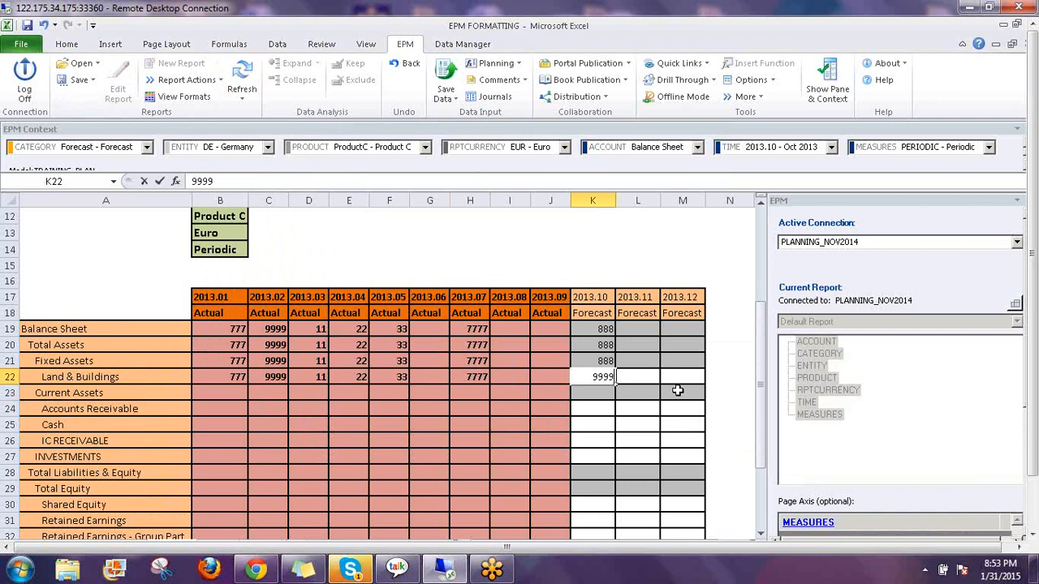
{"action": "type", "text": "99"}
{"action": "key", "text": "Return"}
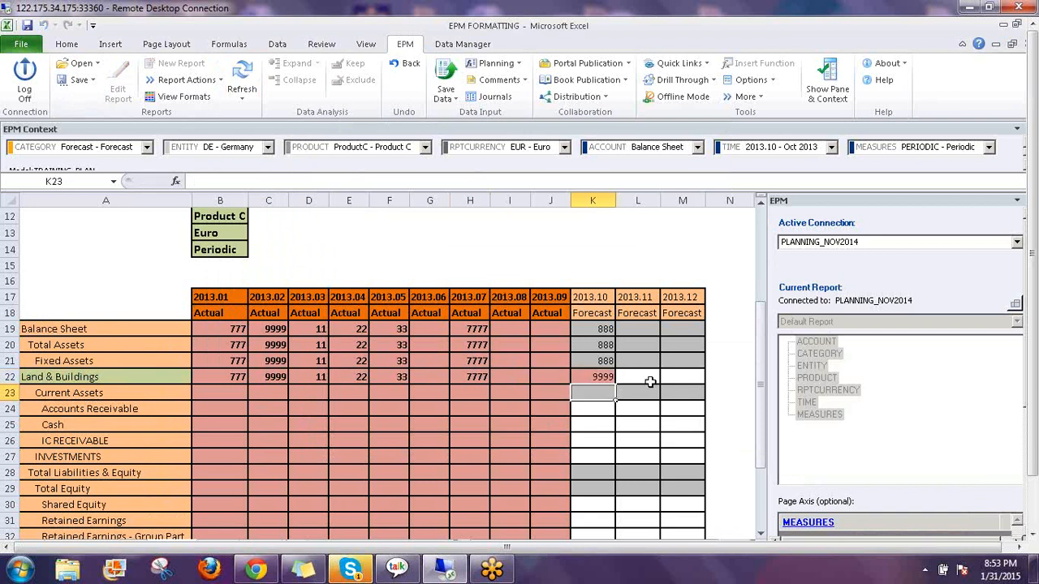
{"action": "key", "text": "Up"}
{"action": "key", "text": "Right"}
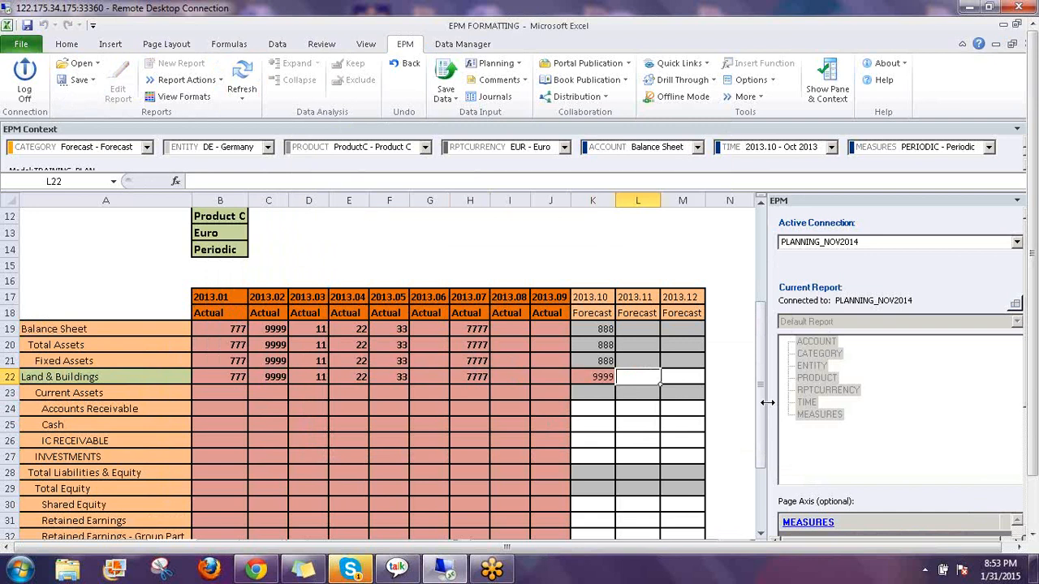
{"action": "type", "text": "123"}
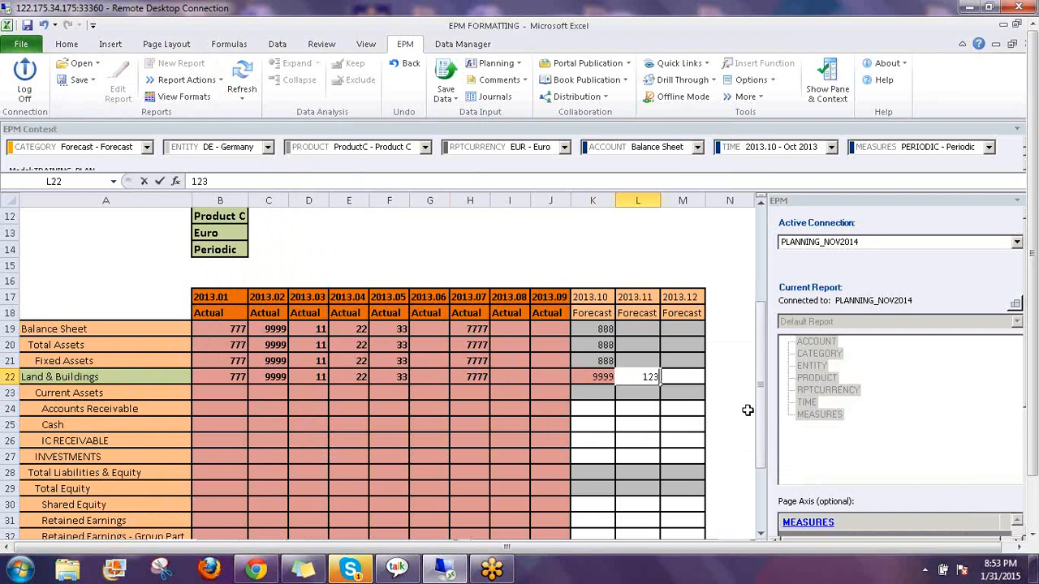
{"action": "key", "text": "Right"}
{"action": "type", "text": "234"}
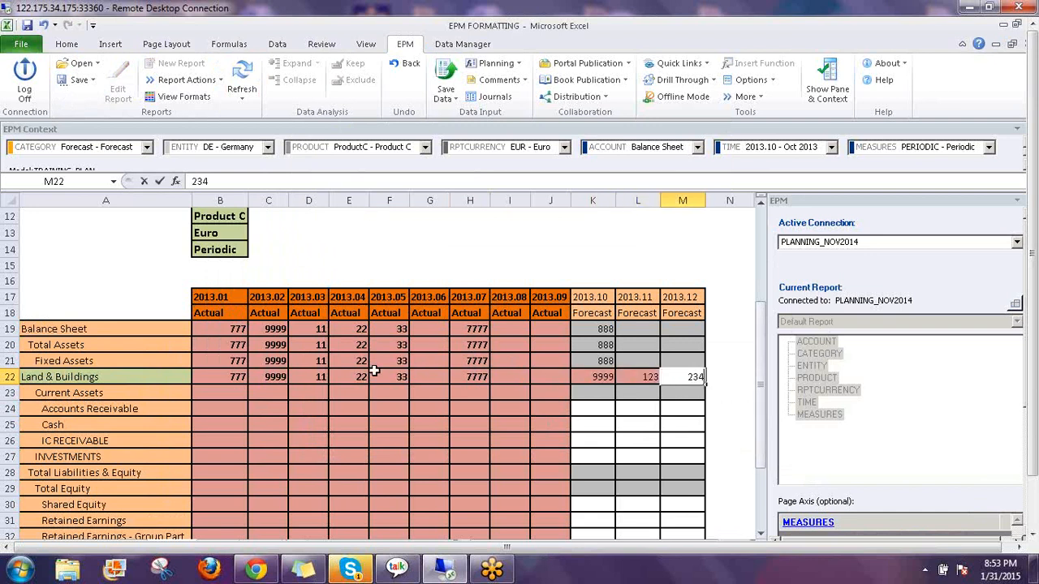
Confirm the 2013.04 Actual cell E22 is read-only and dismiss the warning
{"action": "left_click", "coordinate": [342, 375]}
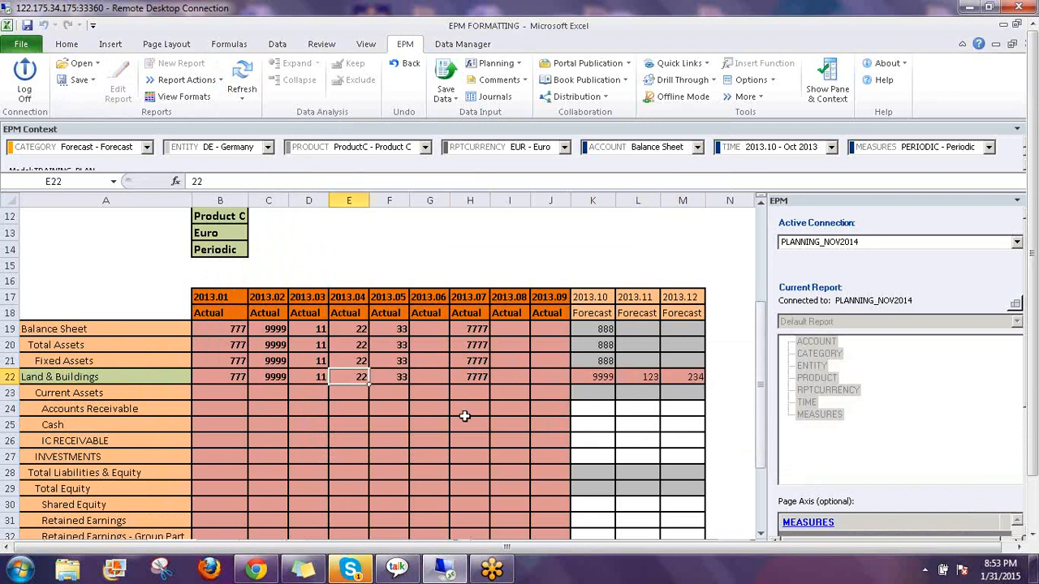
{"action": "key", "text": "1"}
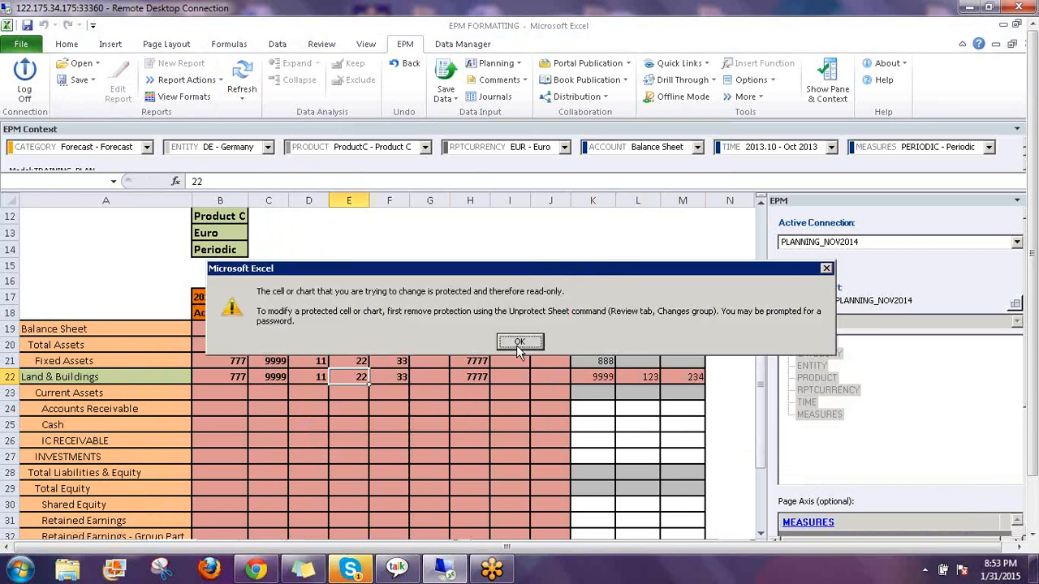
{"action": "left_click", "coordinate": [520, 343]}
Save the three forecast records to the server and close the results log
{"action": "left_click", "coordinate": [445, 80]}
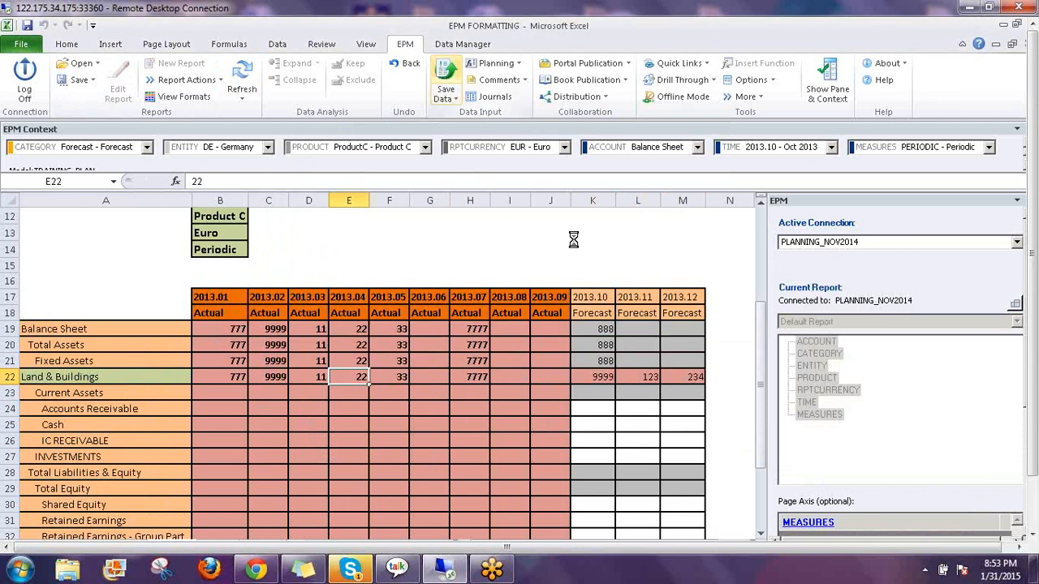
{"action": "left_click", "coordinate": [559, 347]}
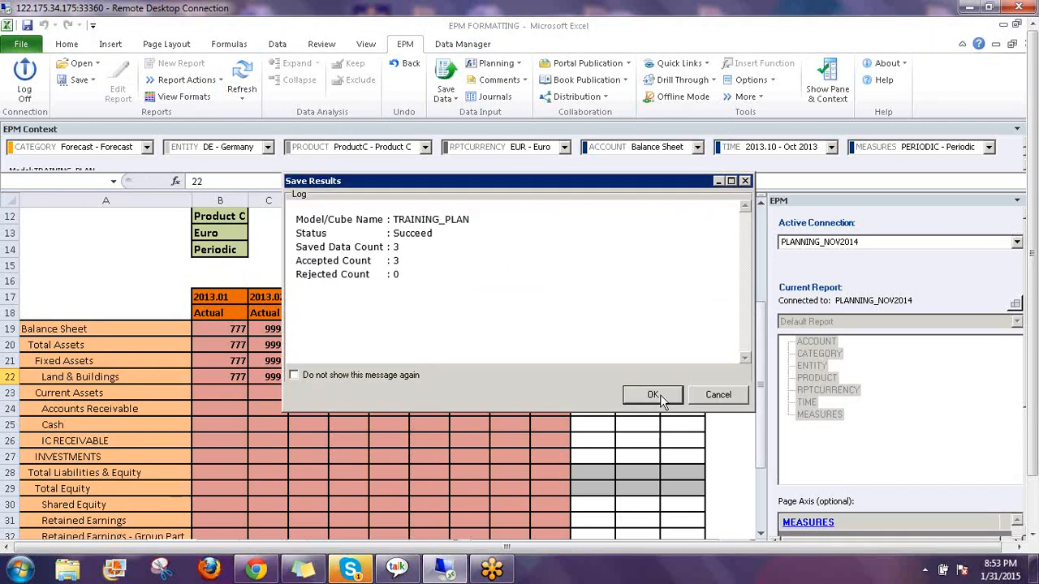
{"action": "left_click", "coordinate": [662, 394]}
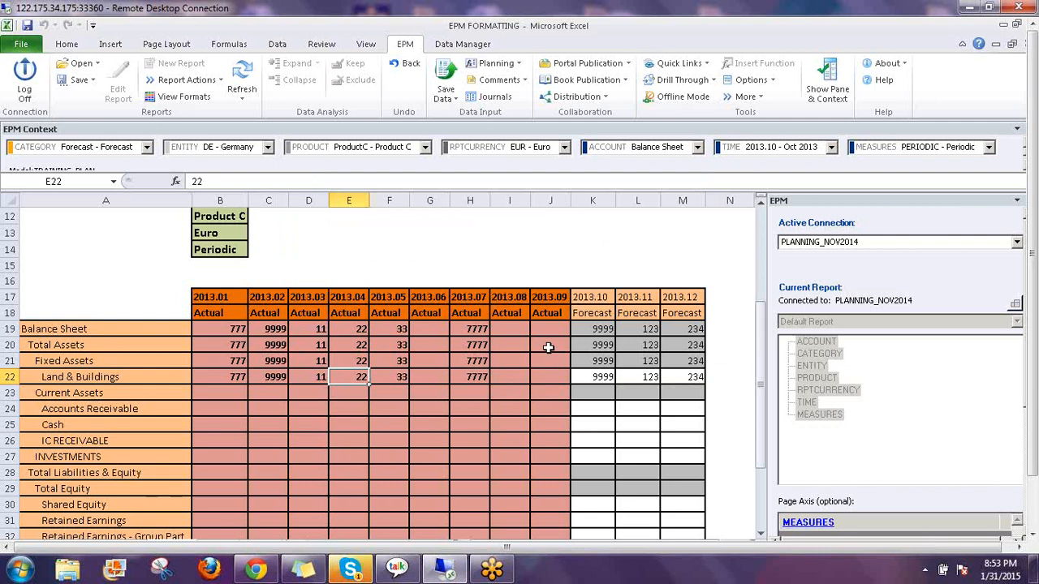
Set the TIME context to 2013.06 - Jun 2013 and refresh the report
{"action": "left_click", "coordinate": [769, 150]}
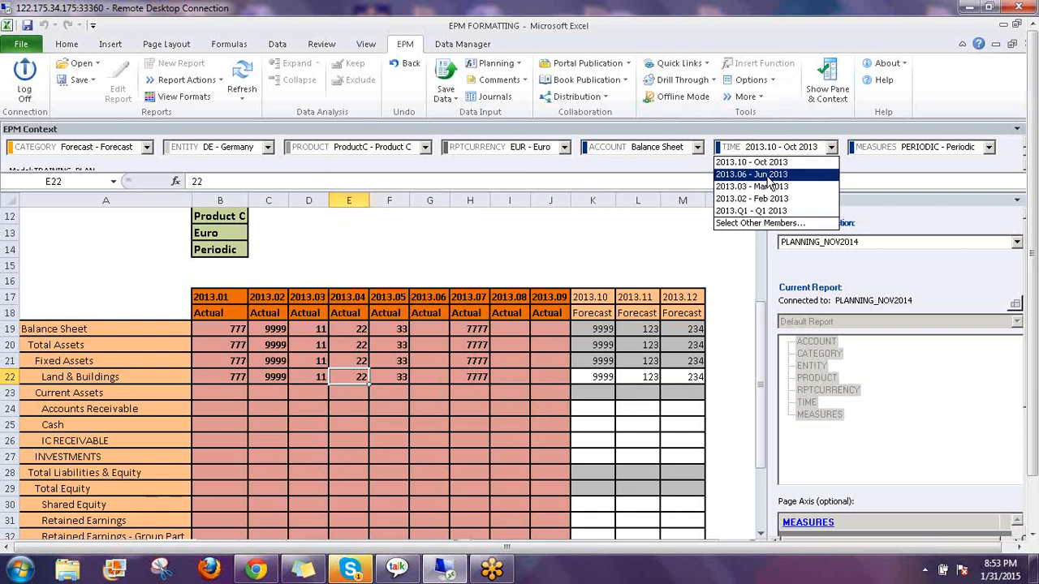
{"action": "left_click", "coordinate": [768, 175]}
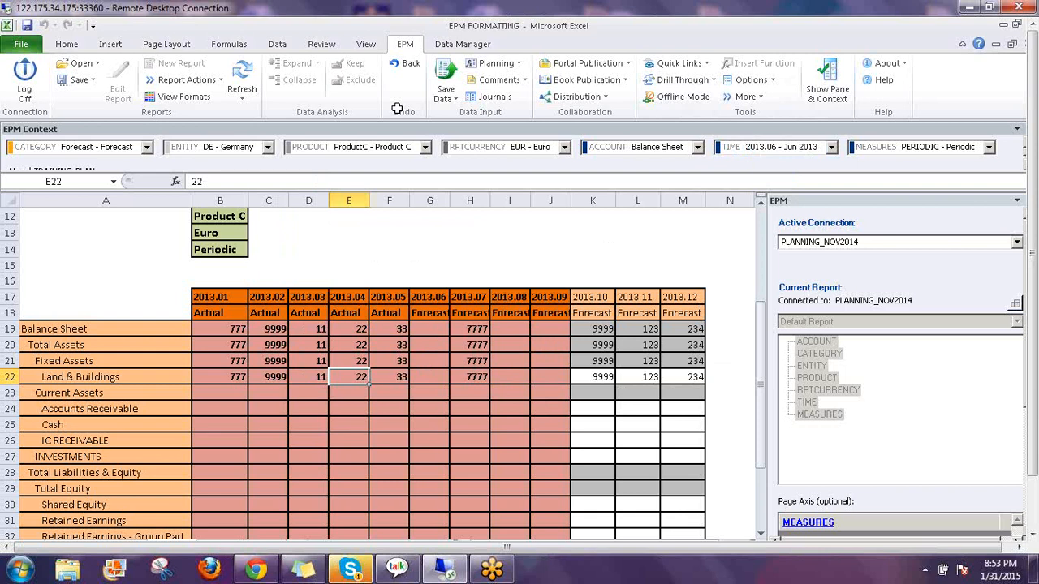
{"action": "left_click", "coordinate": [244, 73]}
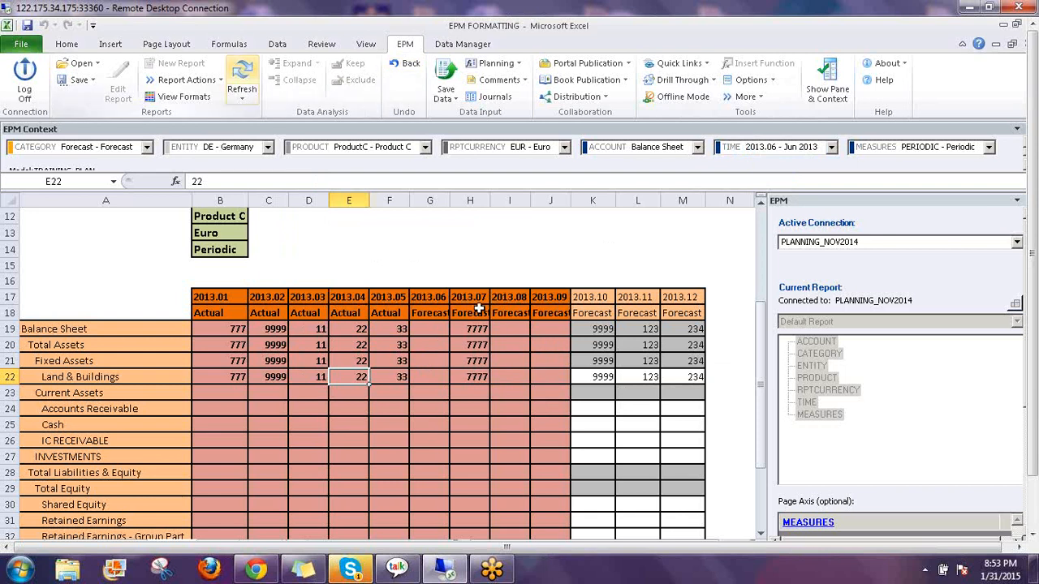
{"action": "left_click", "coordinate": [239, 77]}
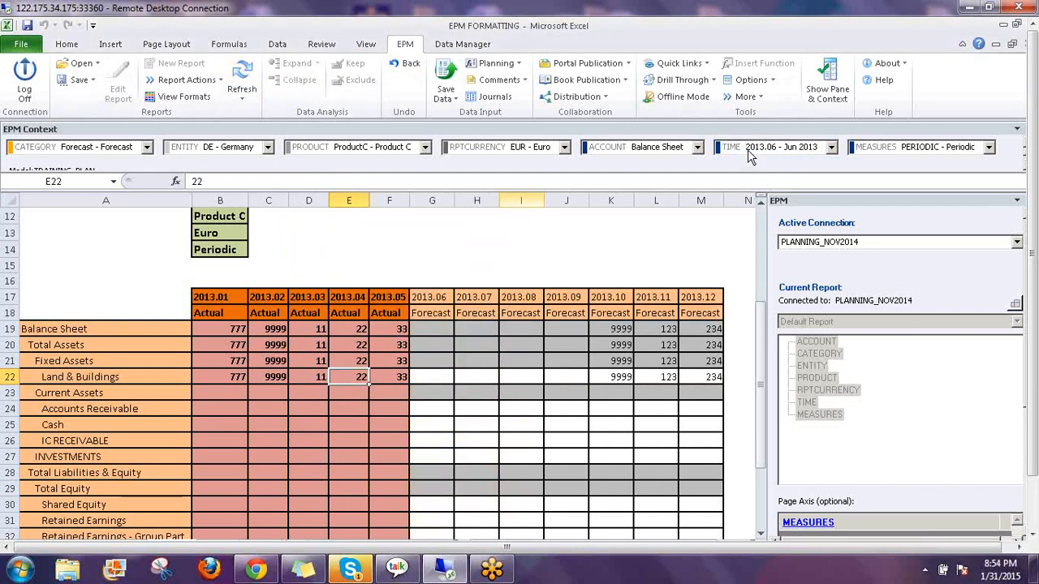
Enter Land & Buildings forecasts 678 for 2013.07 and 789 for 2013.08
{"action": "left_click", "coordinate": [476, 371]}
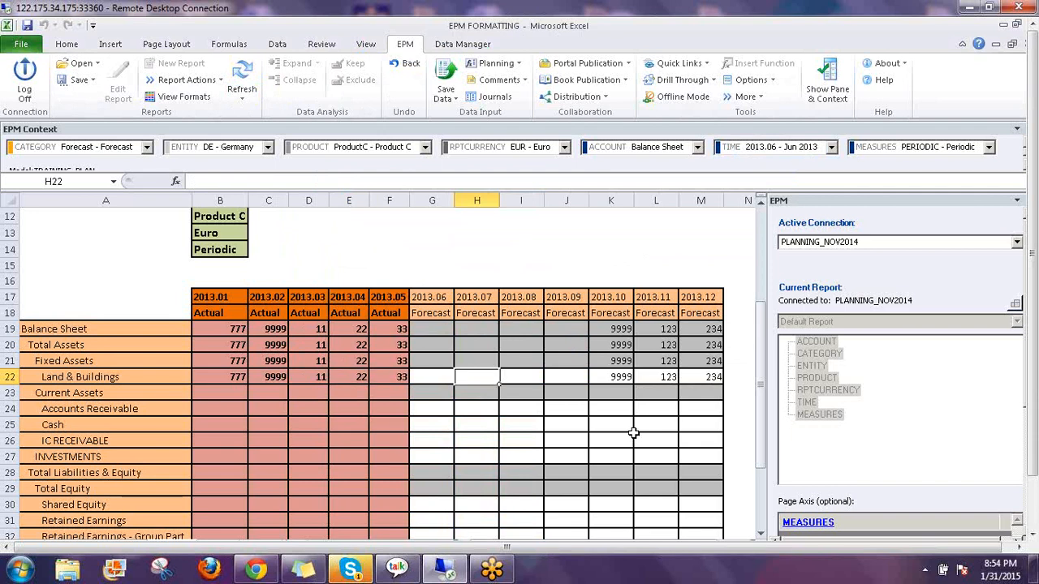
{"action": "type", "text": "678"}
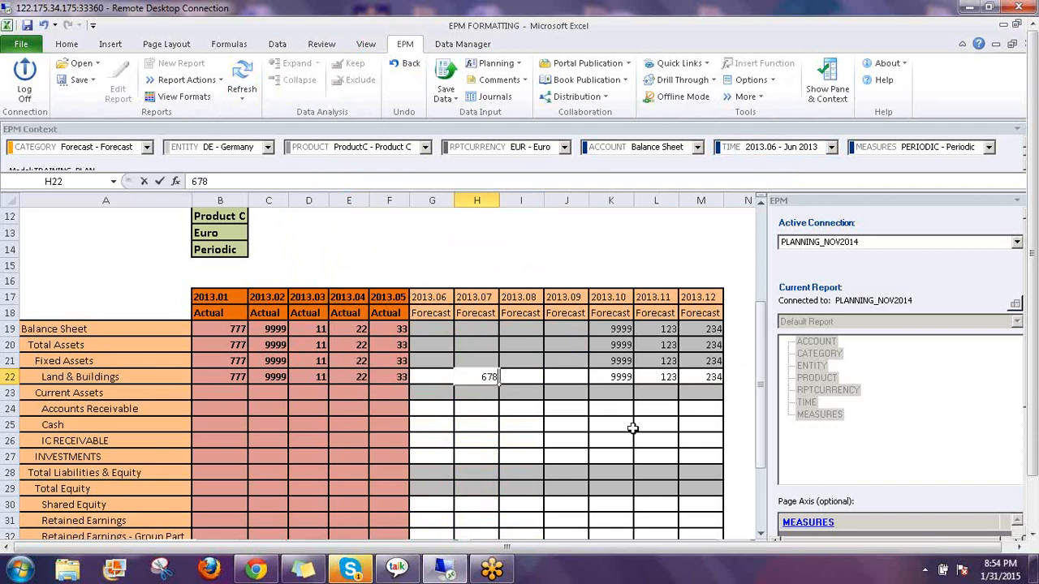
{"action": "key", "text": "Tab"}
{"action": "type", "text": "789"}
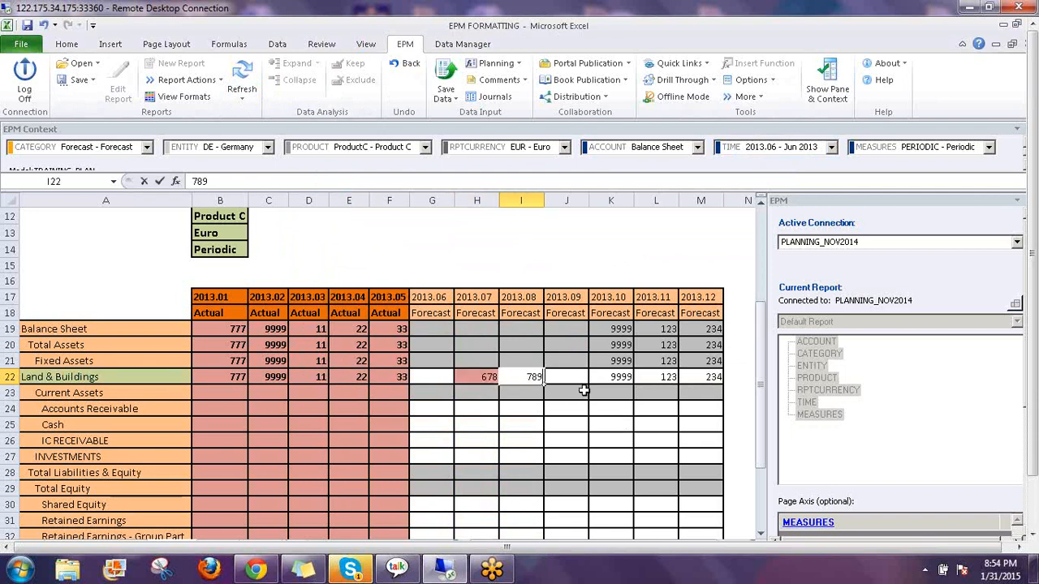
{"action": "key", "text": "Return"}
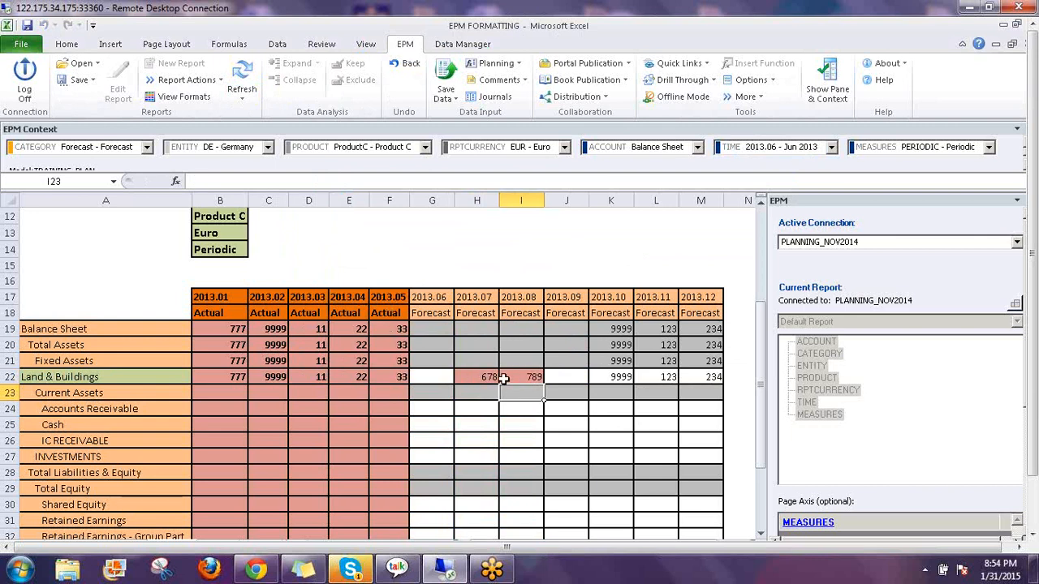
Confirm the 2013.05 Actual cell F22 is locked and dismiss the read-only warning
{"action": "left_click", "coordinate": [393, 375]}
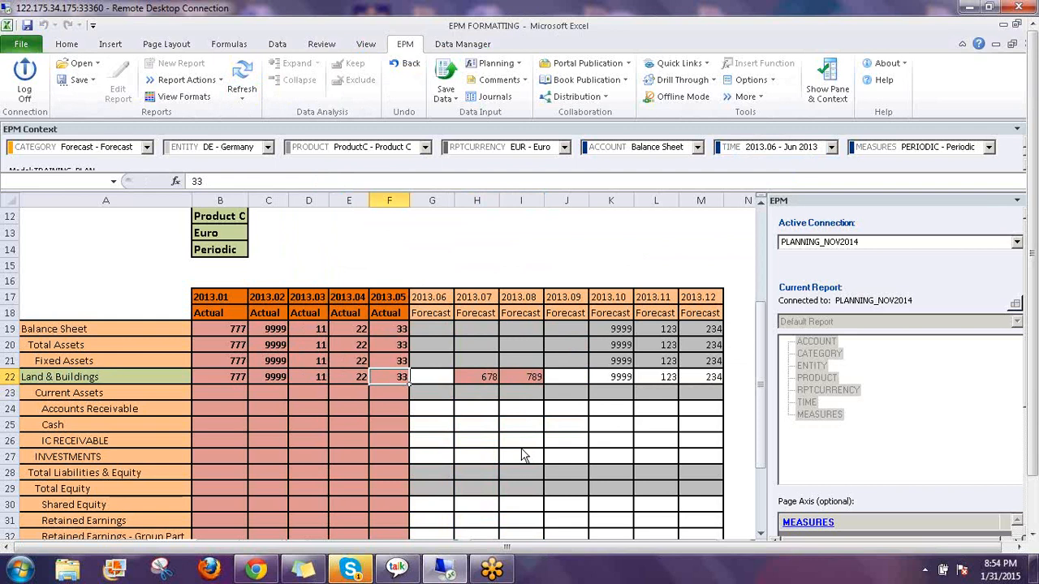
{"action": "key", "text": "Delete"}
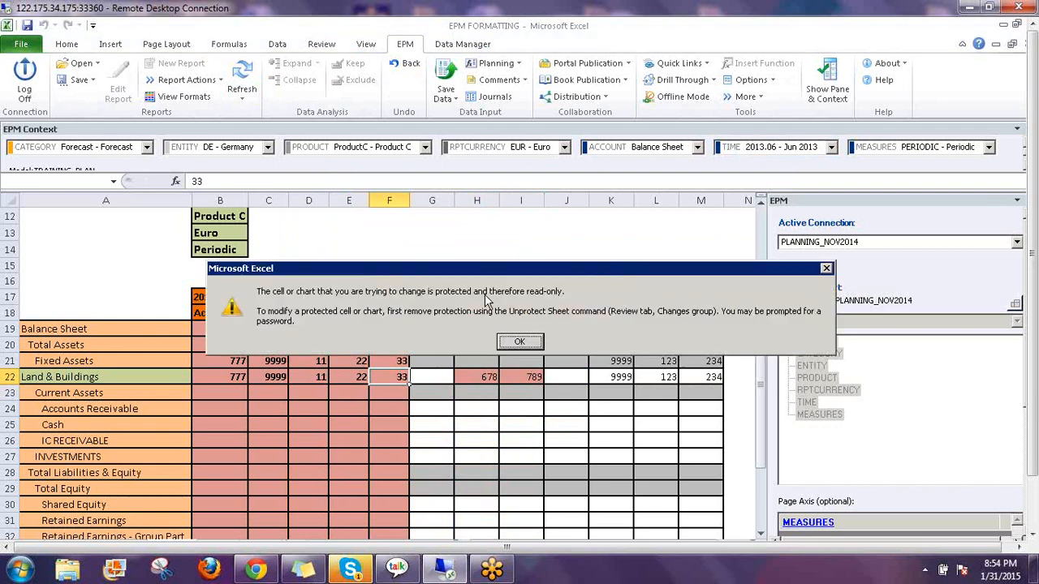
{"action": "left_click", "coordinate": [527, 342]}
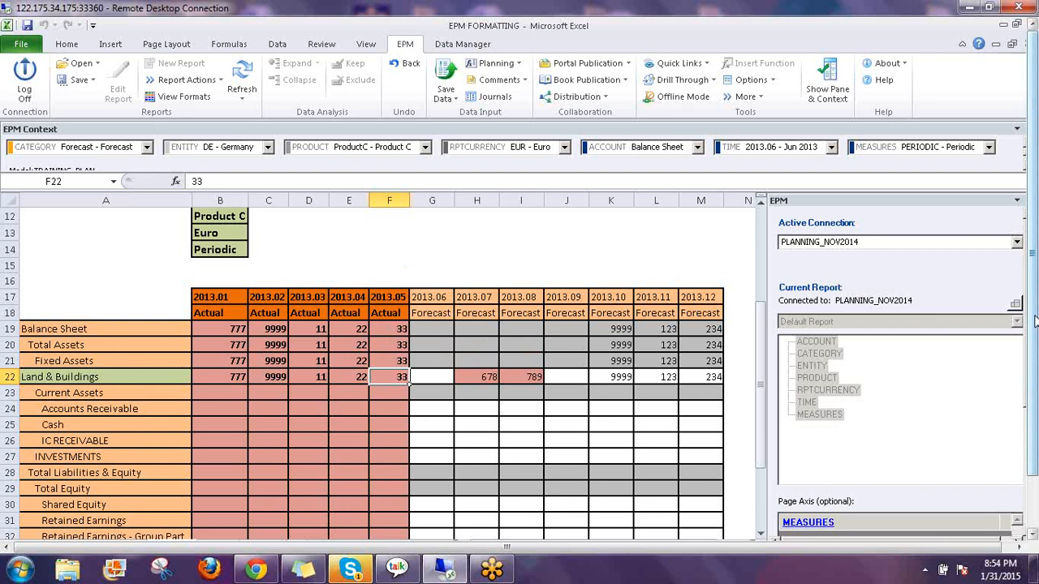
Save the 678 and 789 forecasts, confirm the submission and close the save results log
{"action": "left_click_drag", "start_coordinate": [1035, 321], "coordinate": [1035, 374]}
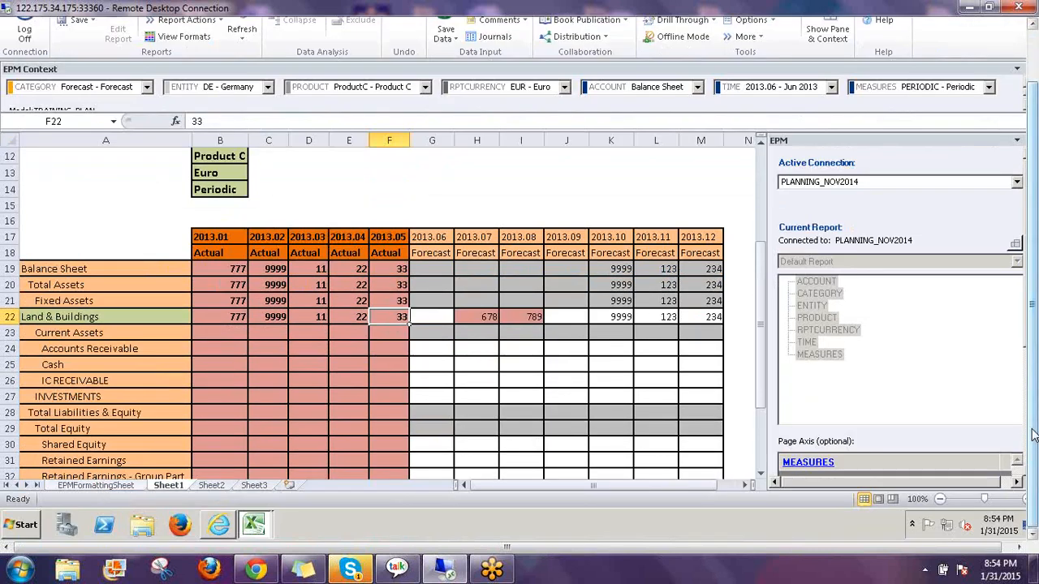
{"action": "left_click_drag", "start_coordinate": [1036, 434], "coordinate": [1036, 375]}
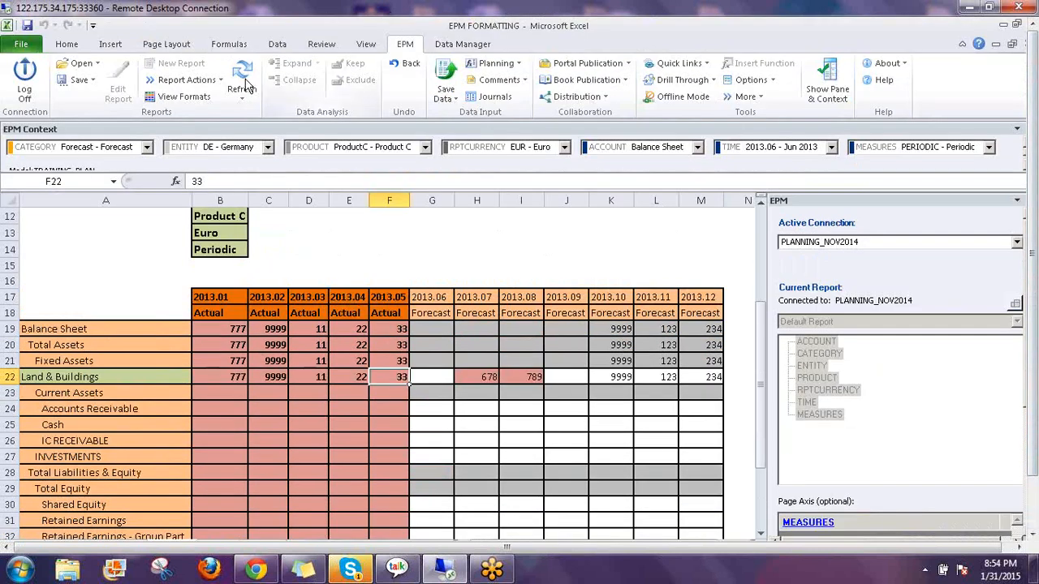
{"action": "left_click", "coordinate": [448, 77]}
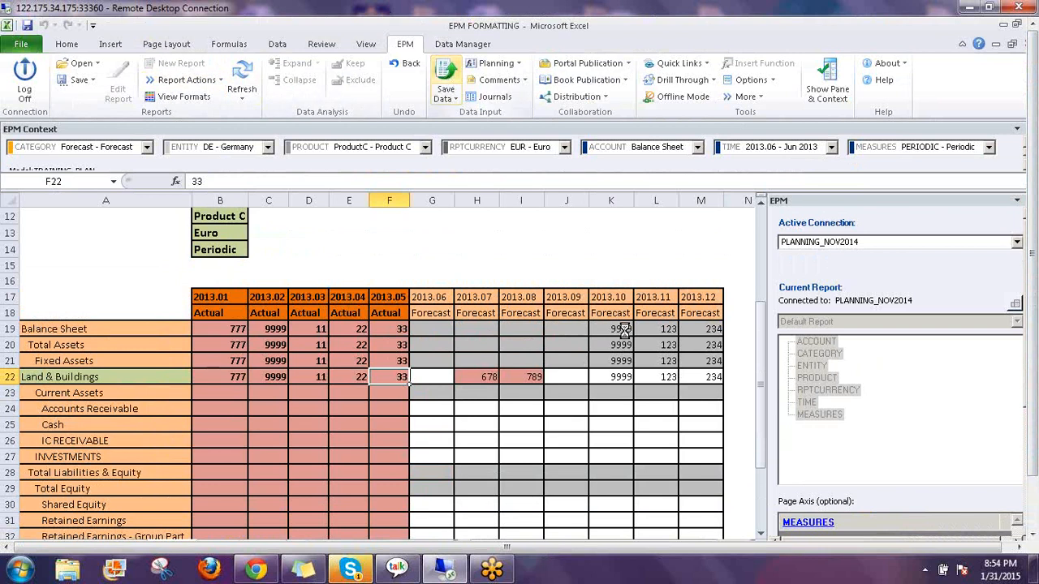
{"action": "left_click", "coordinate": [557, 346]}
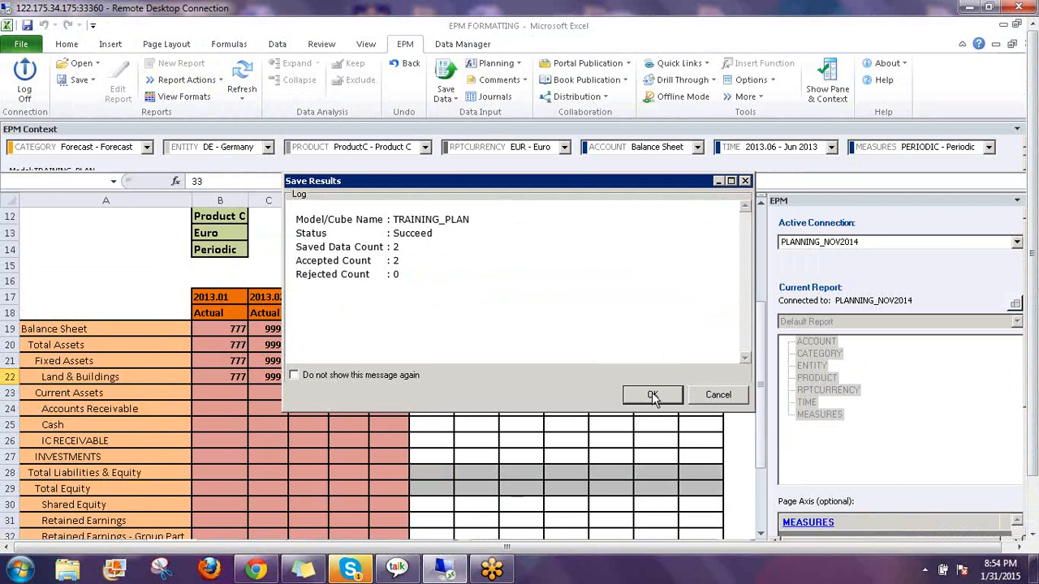
{"action": "left_click", "coordinate": [653, 395]}
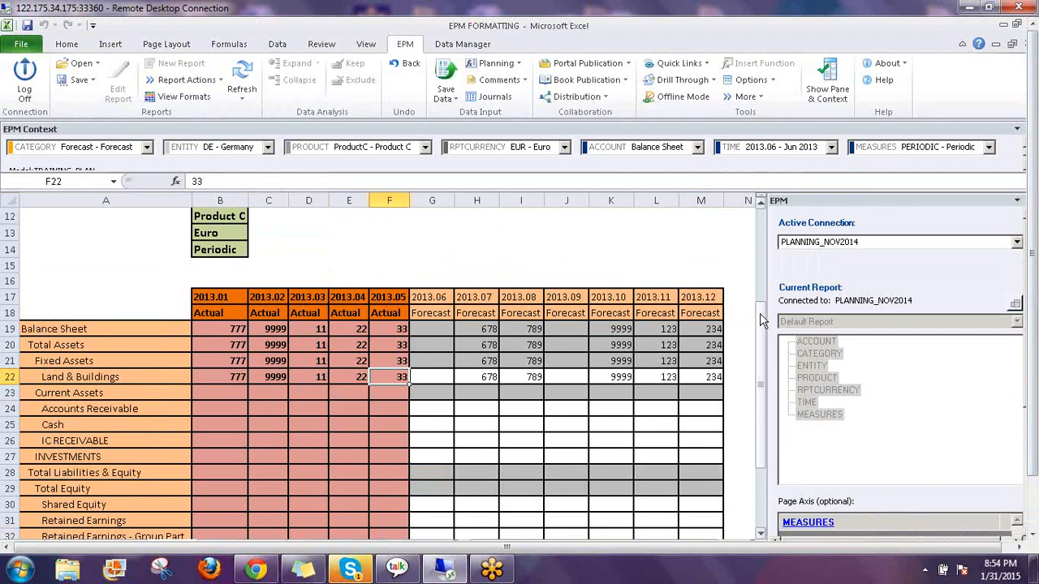
{"action": "left_click_drag", "start_coordinate": [763, 322], "coordinate": [622, 294]}
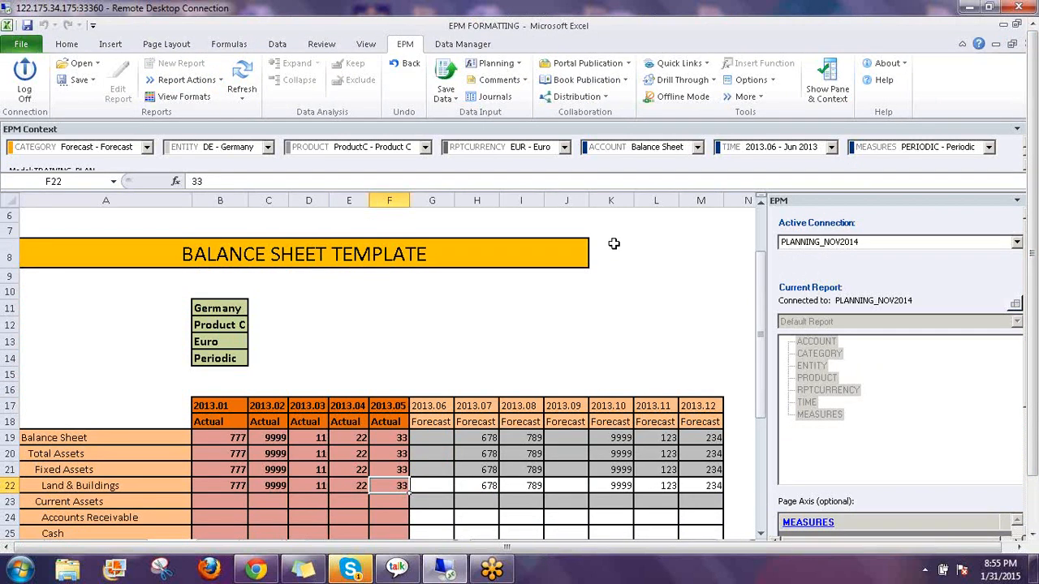
Try typing 1 in cell L6 above the report and dismiss the read-only warning
{"action": "left_click", "coordinate": [632, 240]}
{"action": "left_click", "coordinate": [667, 232]}
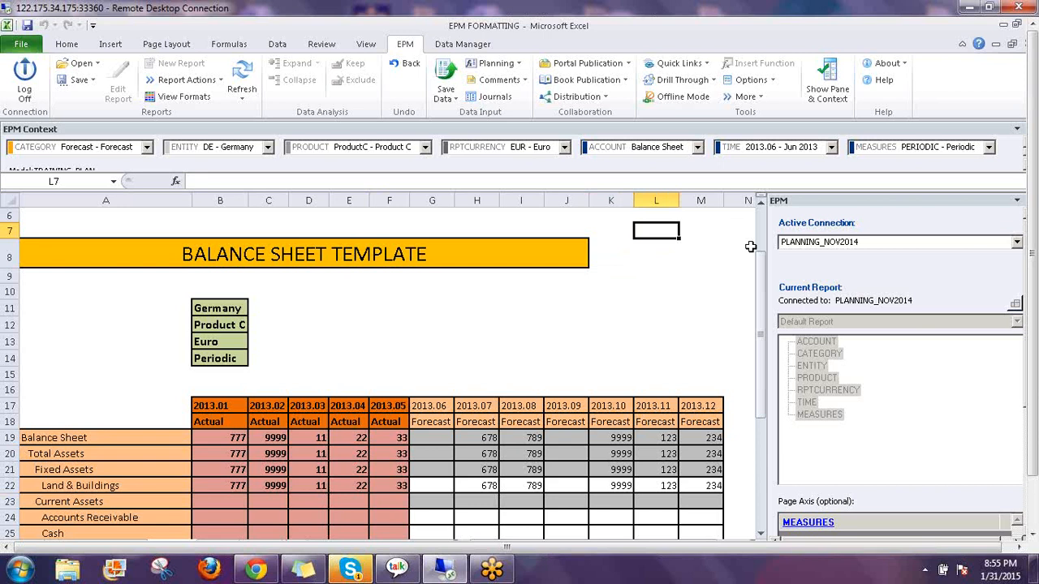
{"action": "key", "text": "Up"}
{"action": "type", "text": "1"}
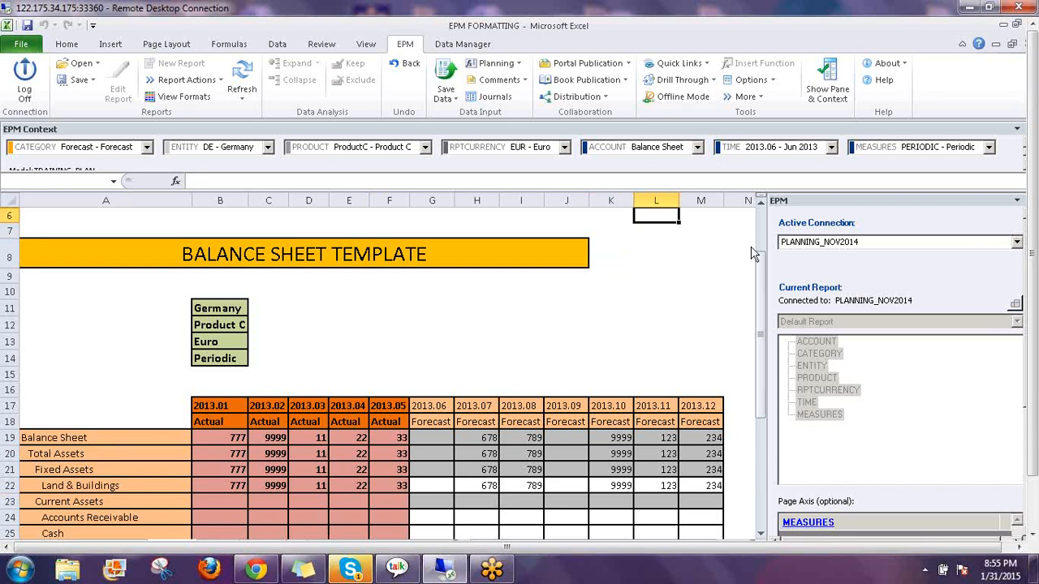
{"action": "key", "text": "Return"}
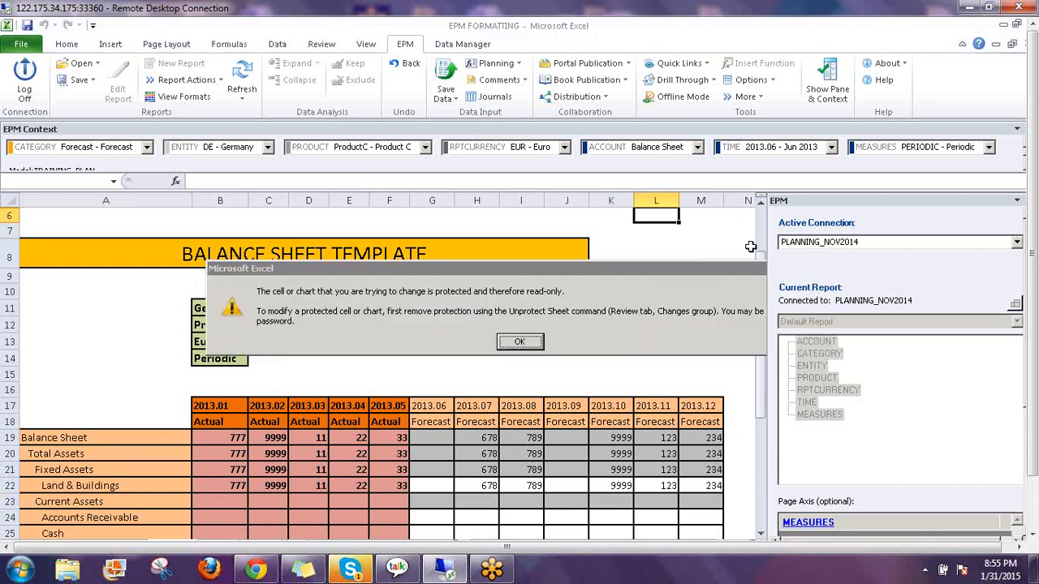
Enter the sheet password in EPM Sheet Options and set Protection to No Protection
{"action": "left_click", "coordinate": [775, 82]}
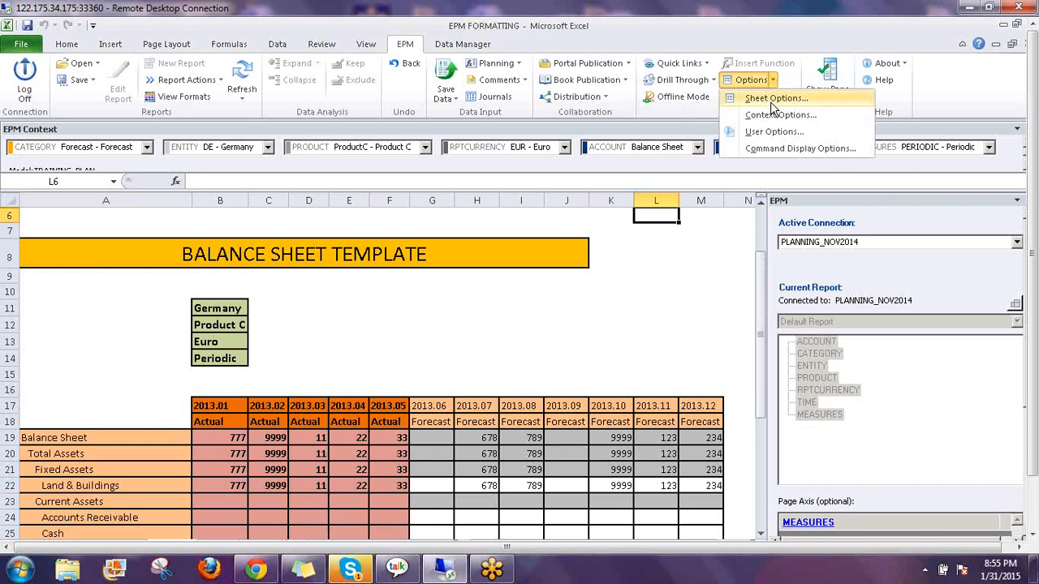
{"action": "left_click", "coordinate": [769, 99]}
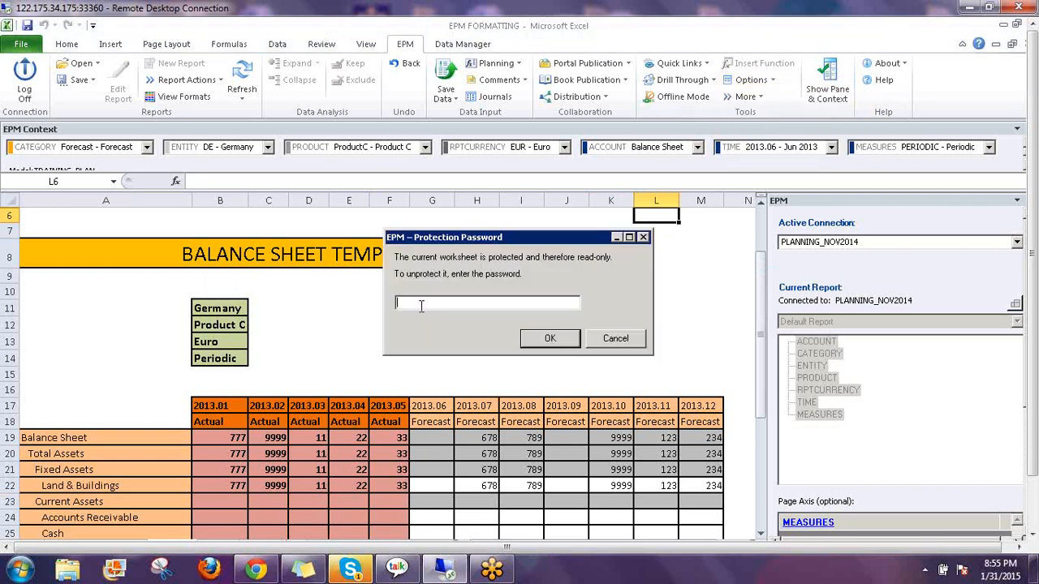
{"action": "type", "text": "123"}
{"action": "left_click", "coordinate": [552, 340]}
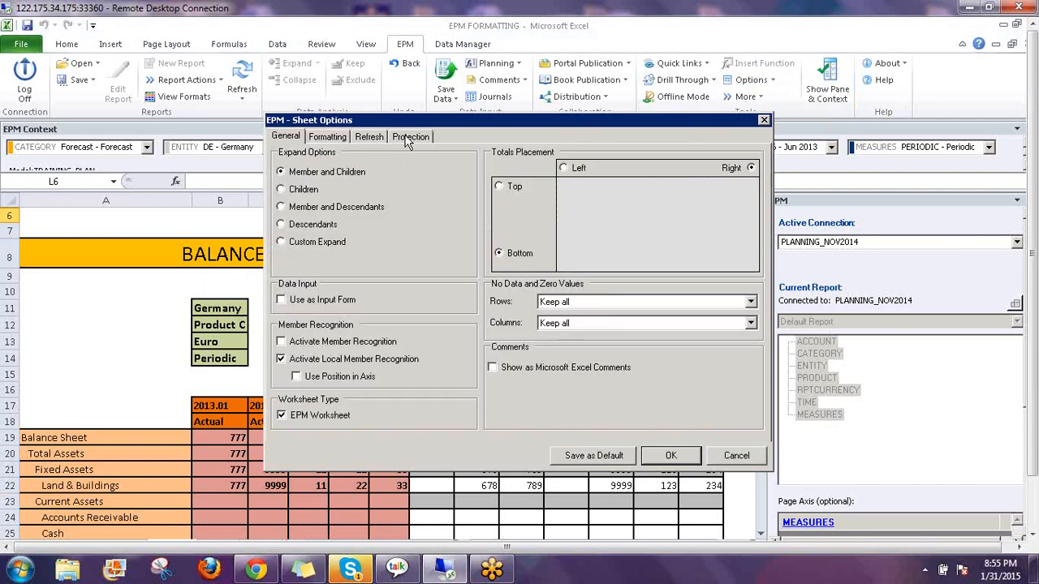
{"action": "left_click", "coordinate": [410, 138]}
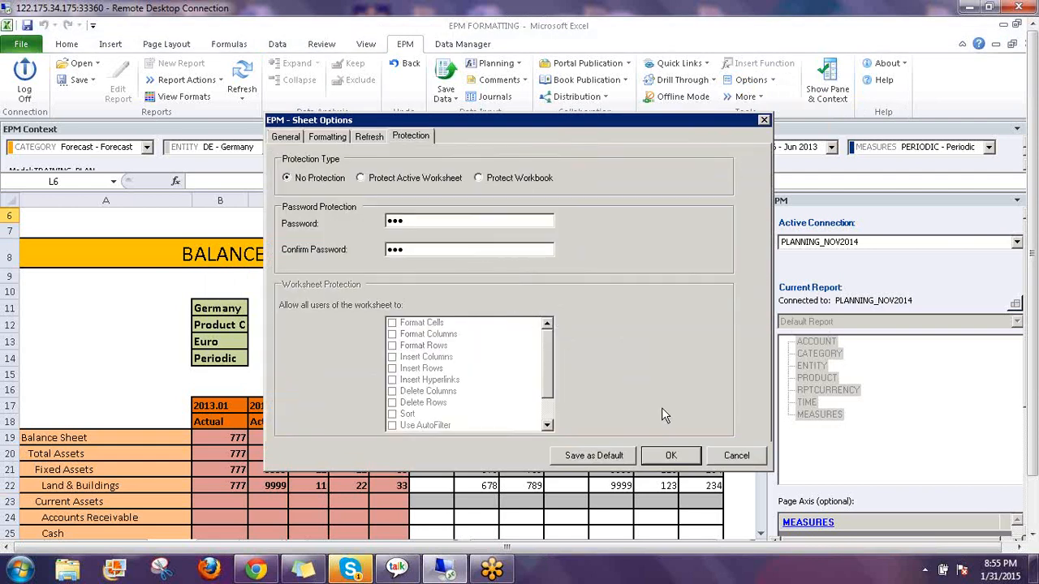
{"action": "left_click", "coordinate": [671, 455]}
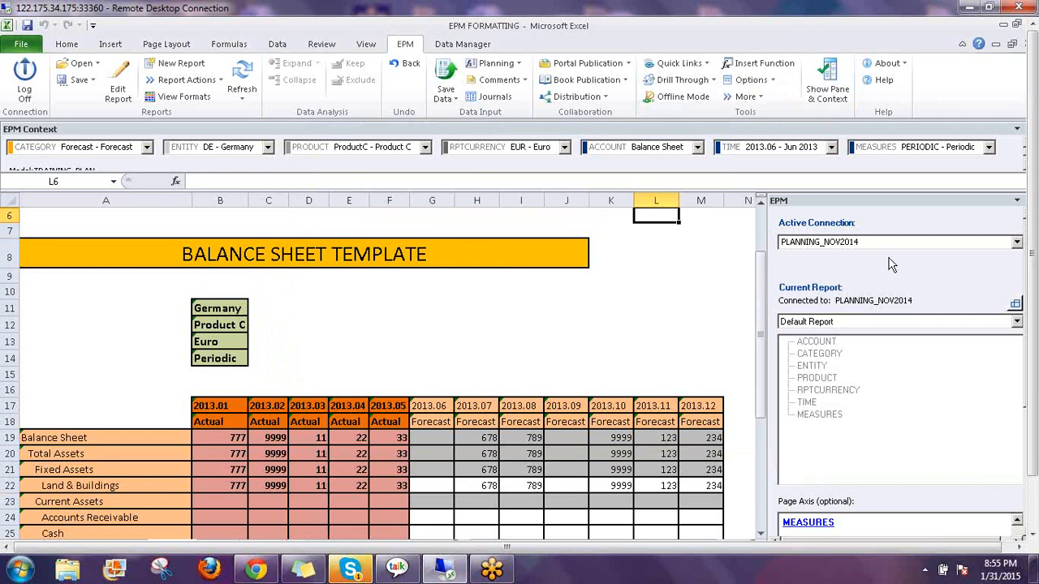
Enter =EPMUser() in L6 to display the logged-in user's name, then recheck the formula
{"action": "type", "text": "=epmuser"}
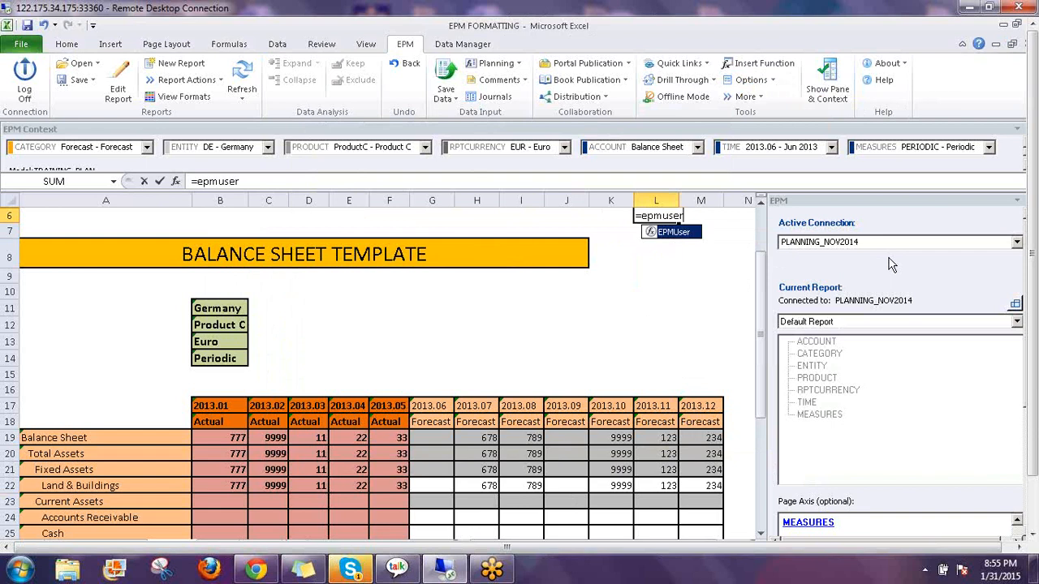
{"action": "type", "text": "("}
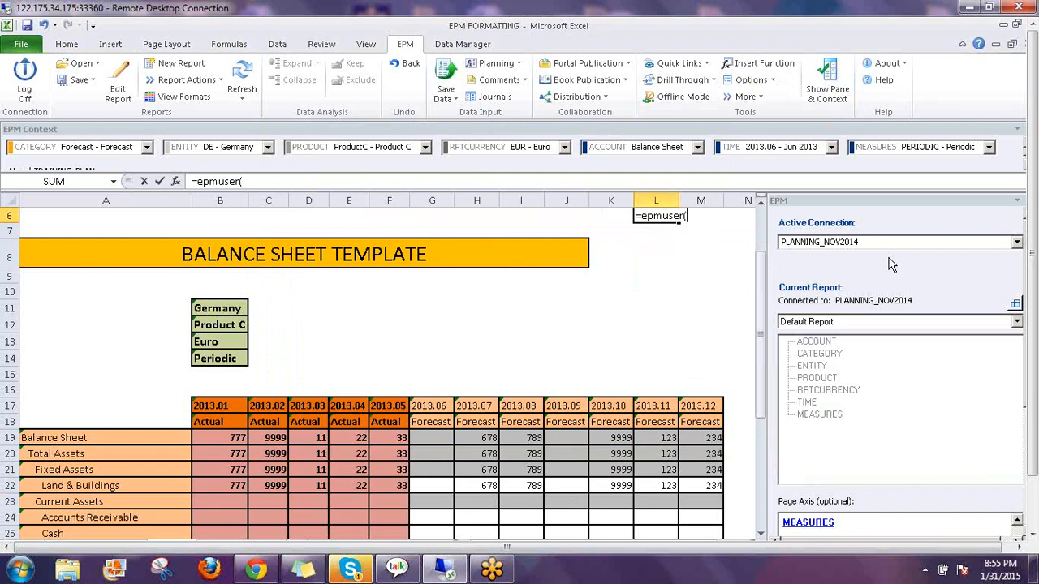
{"action": "type", "text": ")"}
{"action": "key", "text": "Return"}
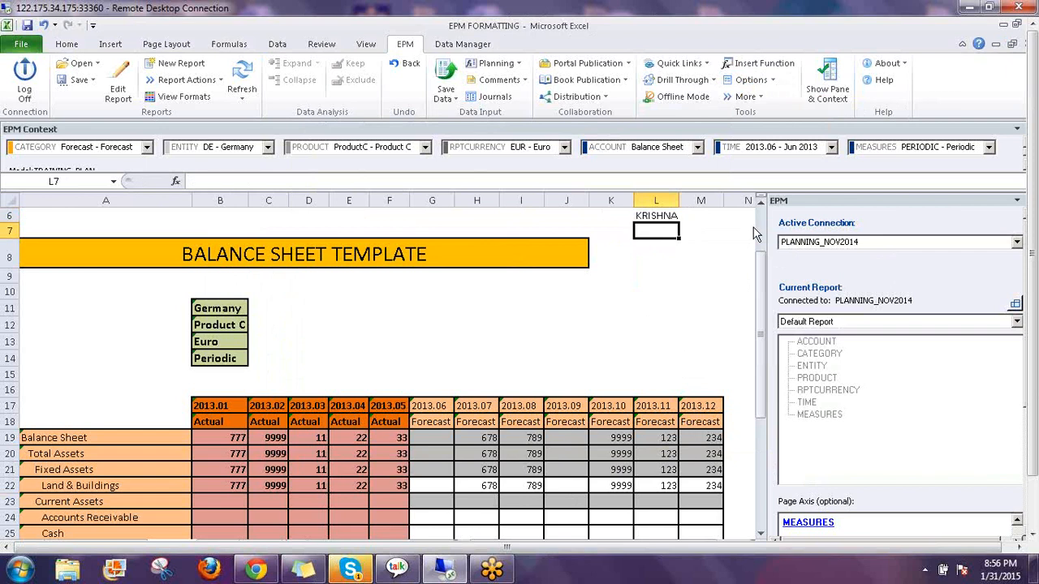
{"action": "key", "text": "Up"}
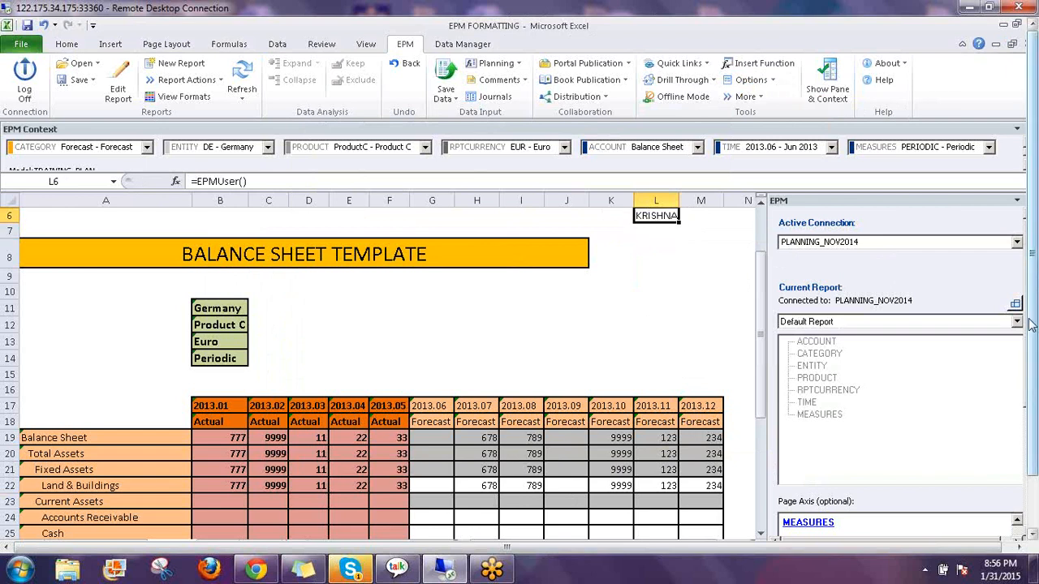
{"action": "left_click_drag", "start_coordinate": [1036, 333], "coordinate": [1036, 385]}
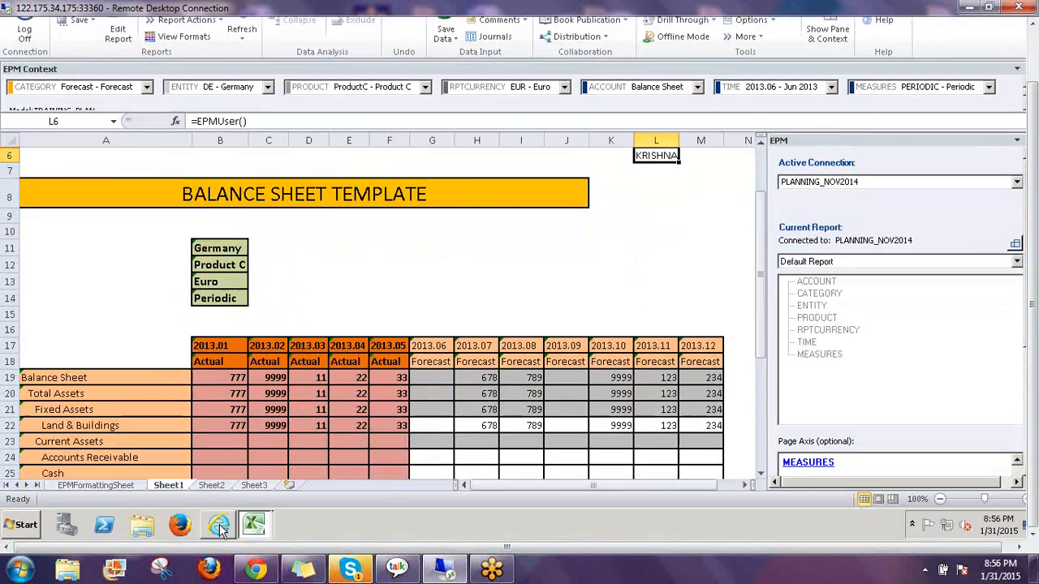
{"action": "left_click", "coordinate": [219, 526]}
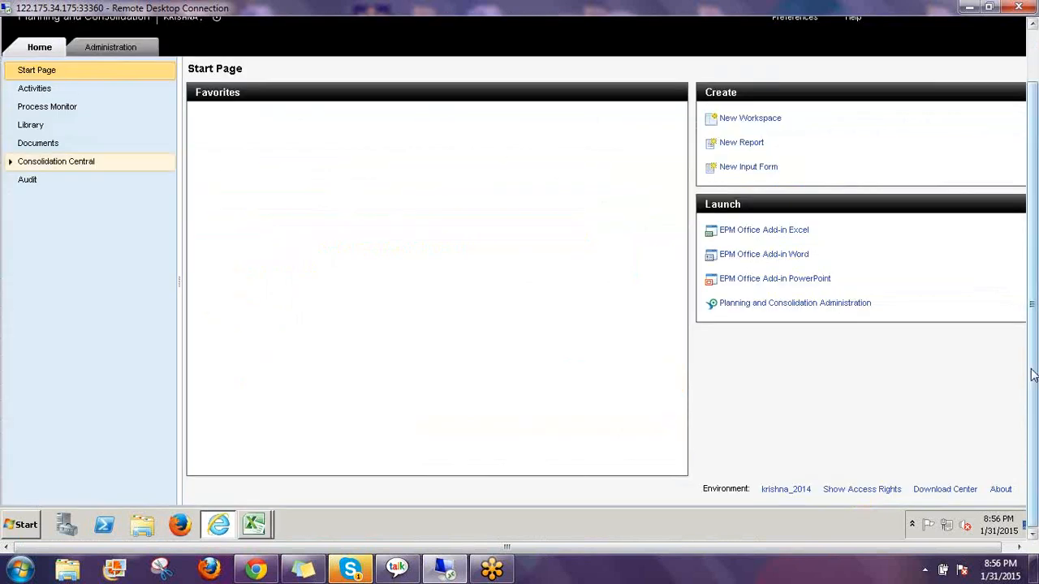
{"action": "left_click_drag", "start_coordinate": [1034, 373], "coordinate": [1034, 311]}
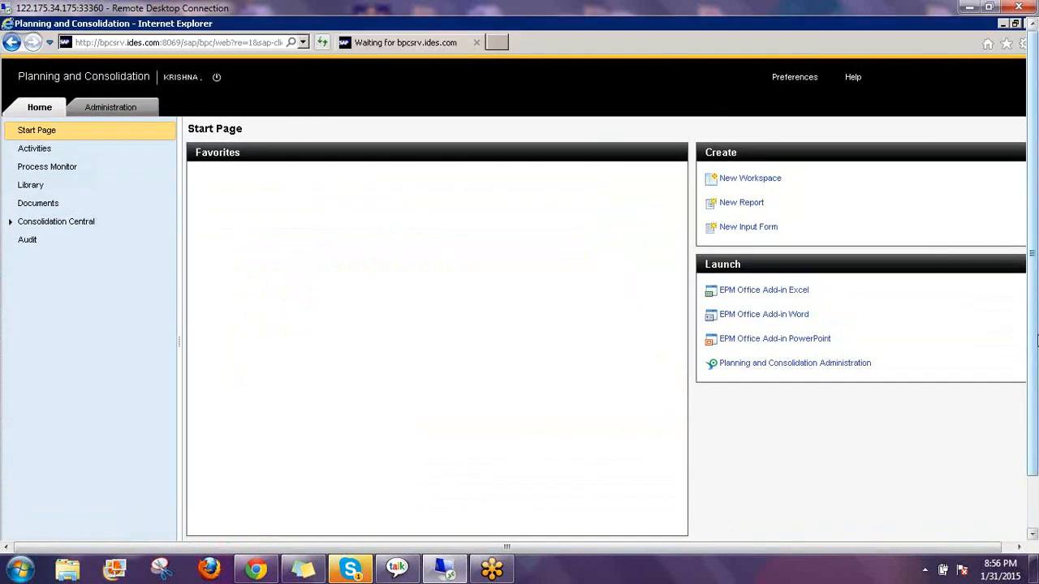
{"action": "mouse_move", "coordinate": [275, 523]}
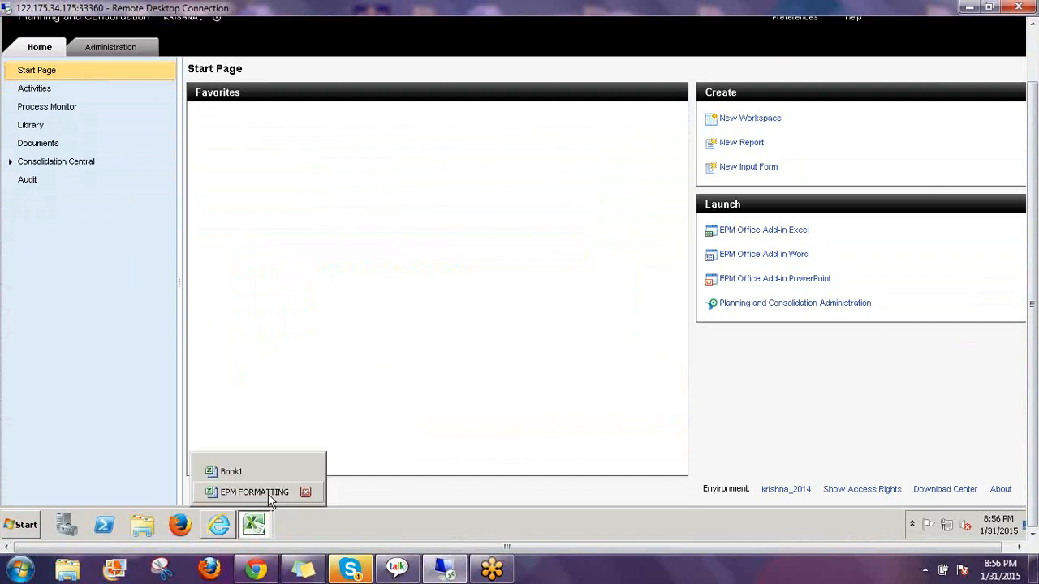
{"action": "left_click", "coordinate": [268, 494]}
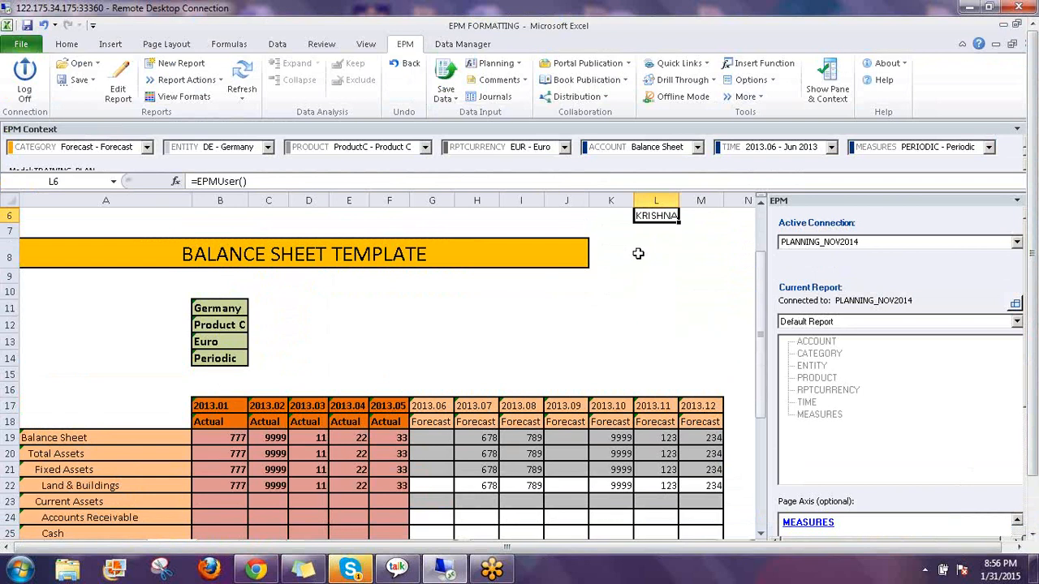
Enter =EPMServer() in L7 via autocomplete to show the BPC server address, then verify it
{"action": "left_click", "coordinate": [663, 229]}
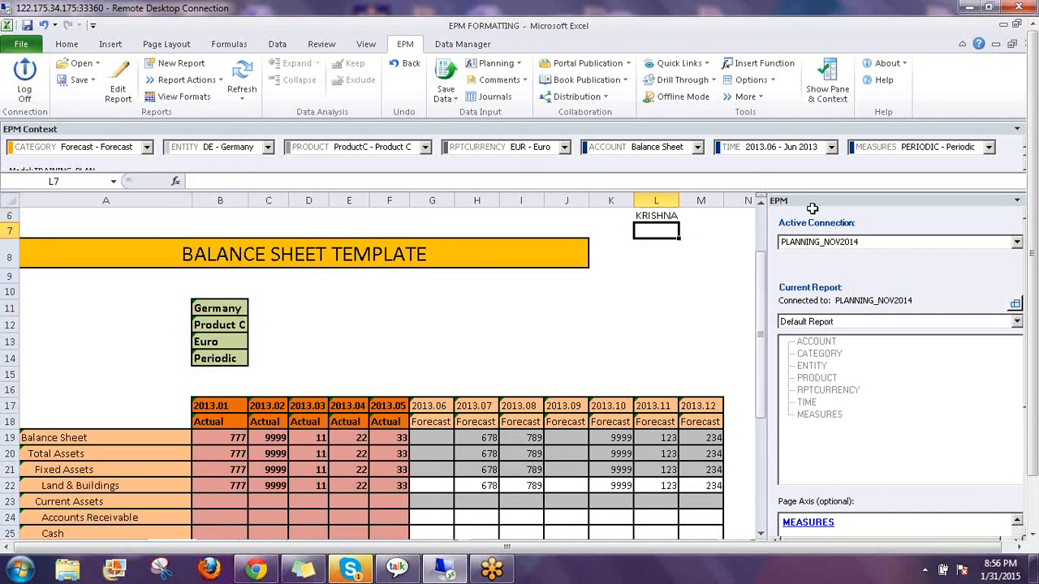
{"action": "type", "text": "=ep"}
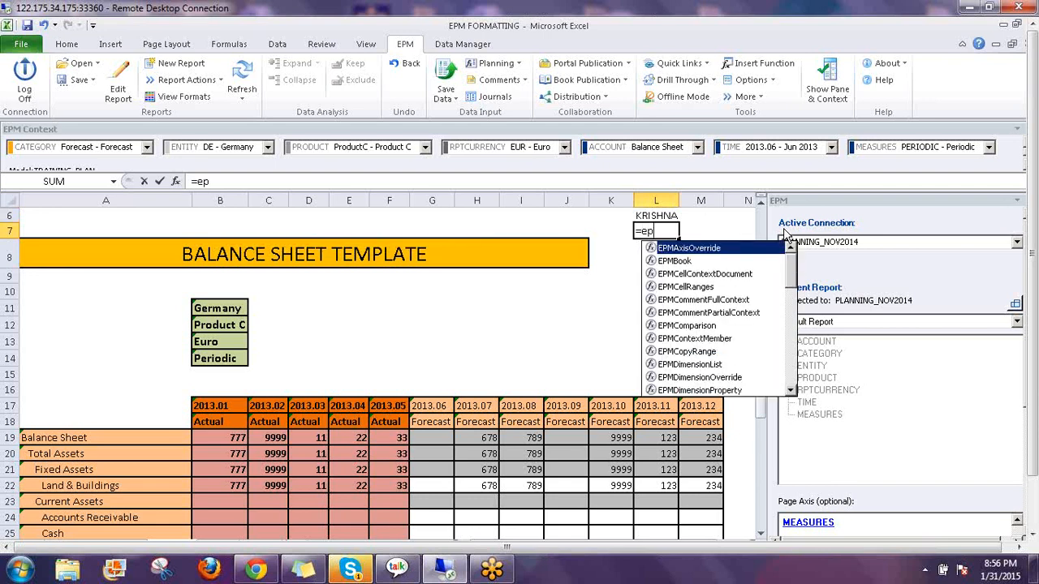
{"action": "type", "text": "mse"}
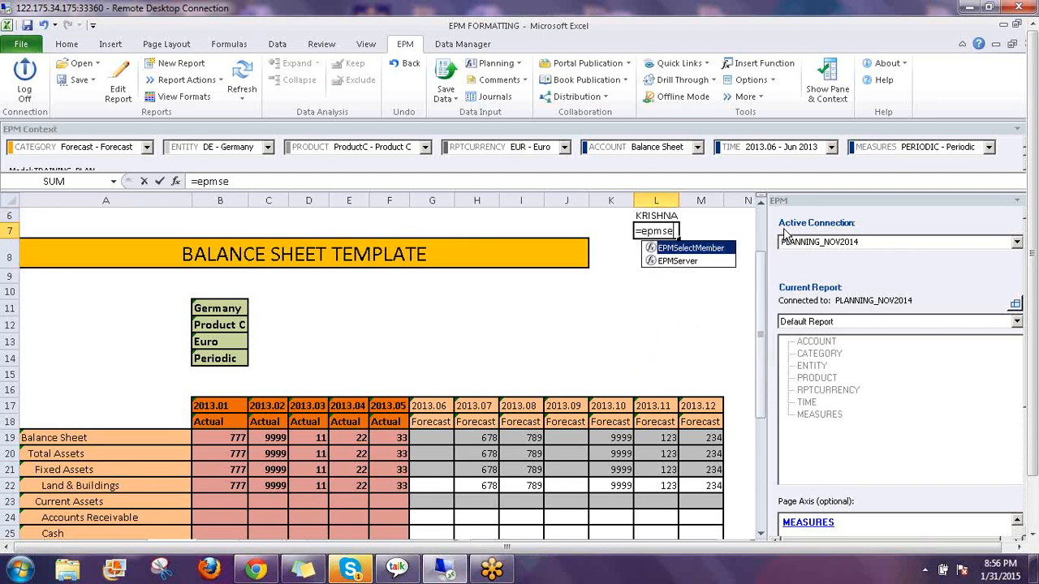
{"action": "key", "text": "Down"}
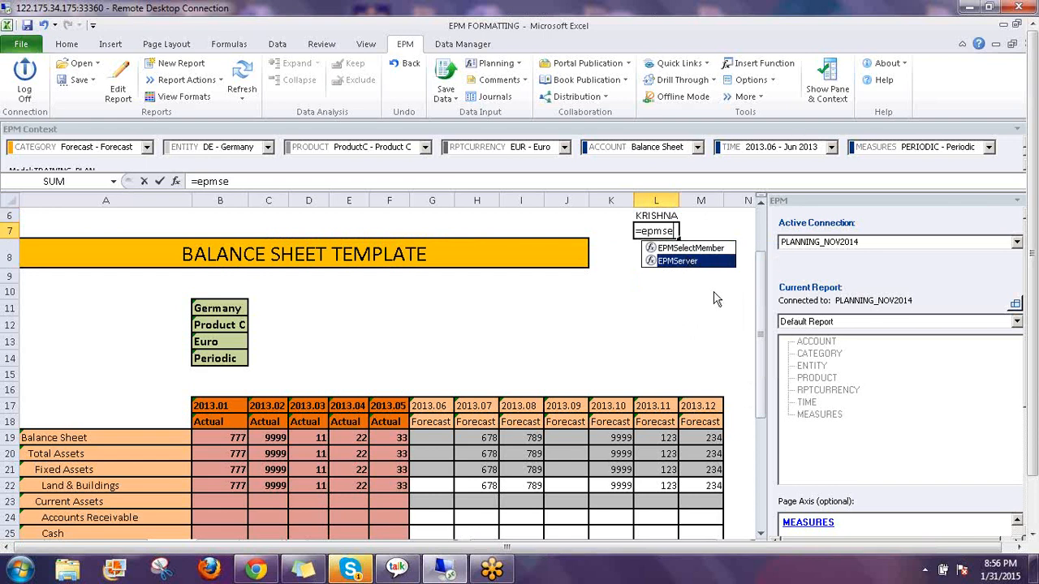
{"action": "key", "text": "Tab"}
{"action": "type", "text": ")"}
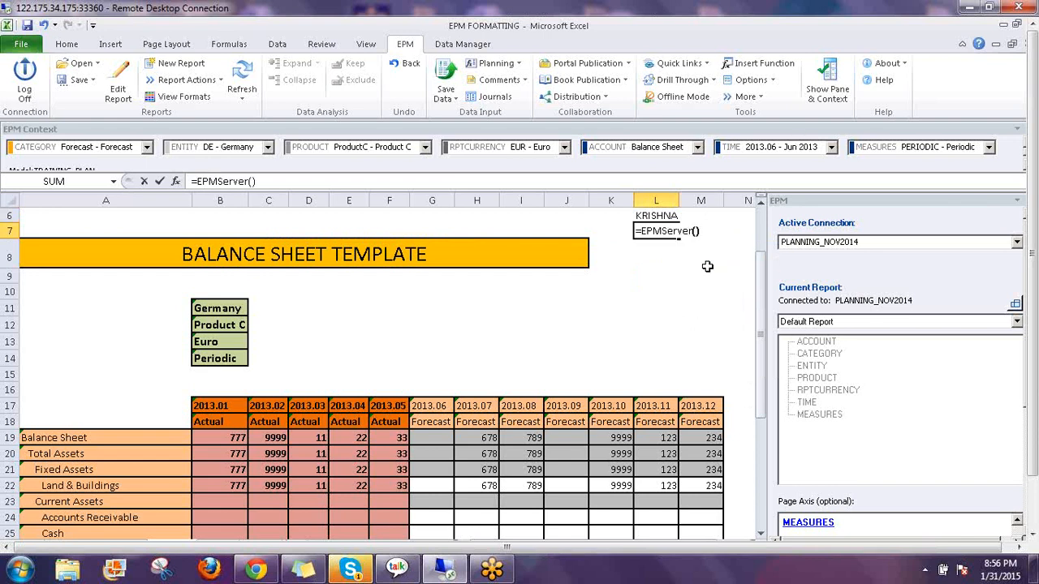
{"action": "key", "text": "Return"}
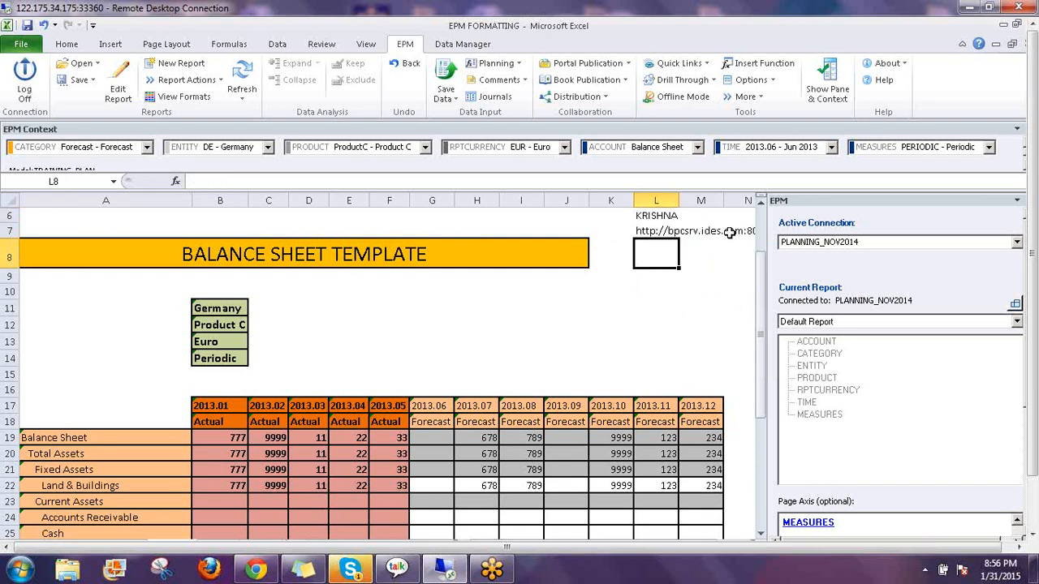
{"action": "left_click", "coordinate": [680, 233]}
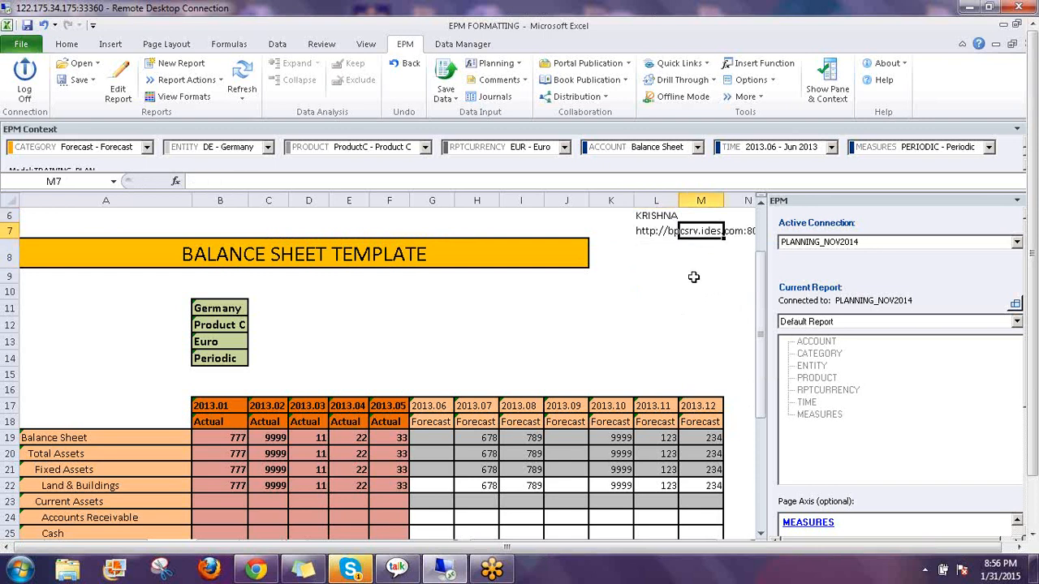
{"action": "left_click", "coordinate": [647, 230]}
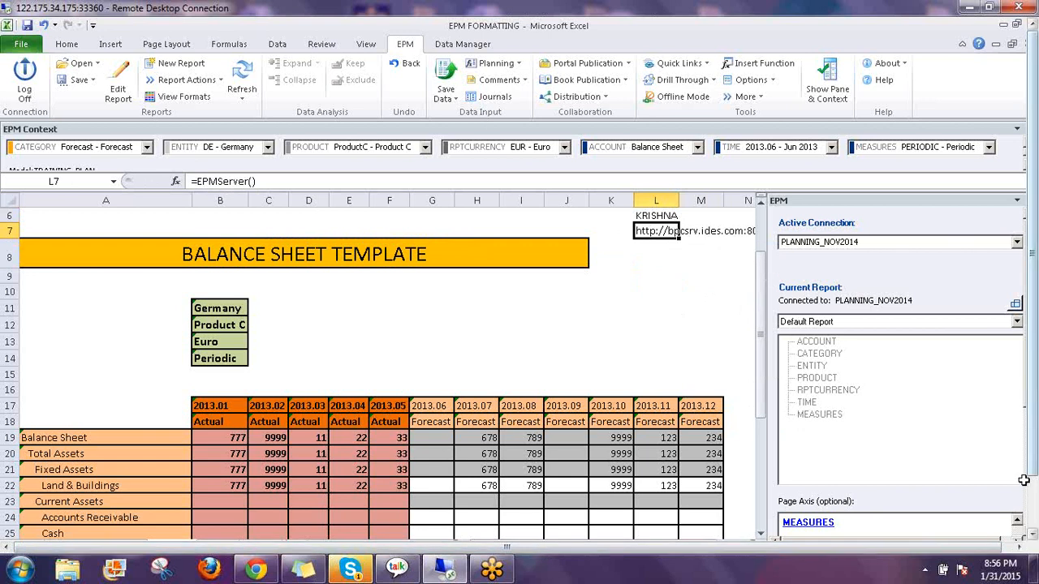
{"action": "left_click_drag", "start_coordinate": [1035, 478], "coordinate": [1035, 515]}
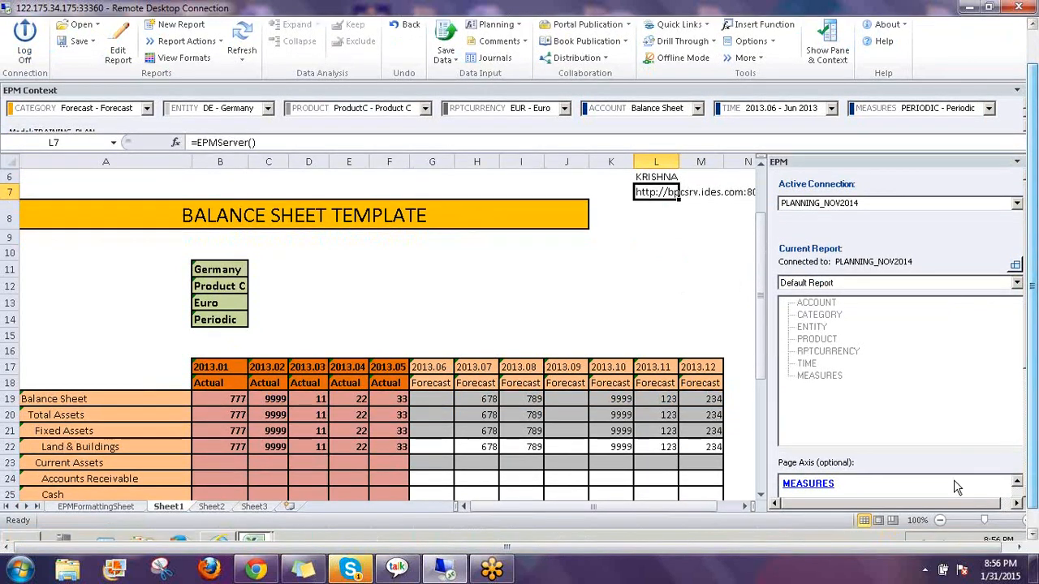
{"action": "left_click_drag", "start_coordinate": [707, 508], "coordinate": [731, 509]}
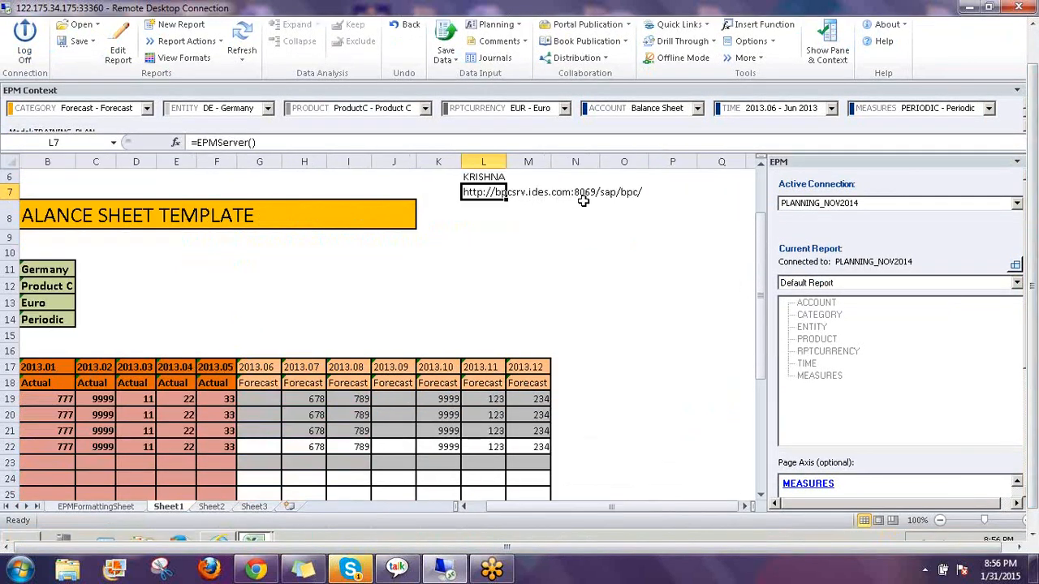
{"action": "left_click", "coordinate": [216, 514]}
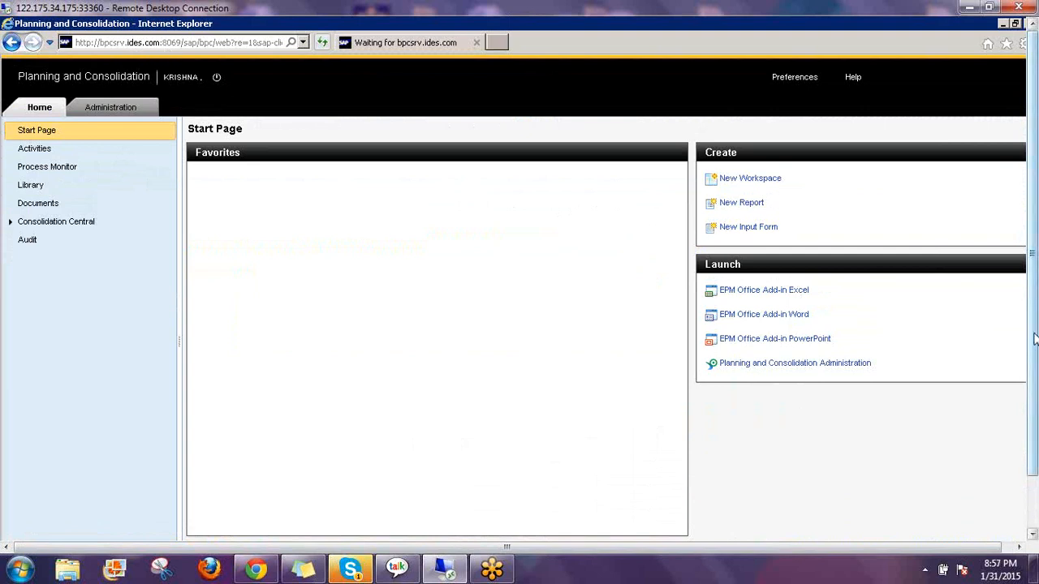
{"action": "left_click_drag", "start_coordinate": [1035, 339], "coordinate": [1034, 401]}
{"action": "left_click", "coordinate": [267, 521]}
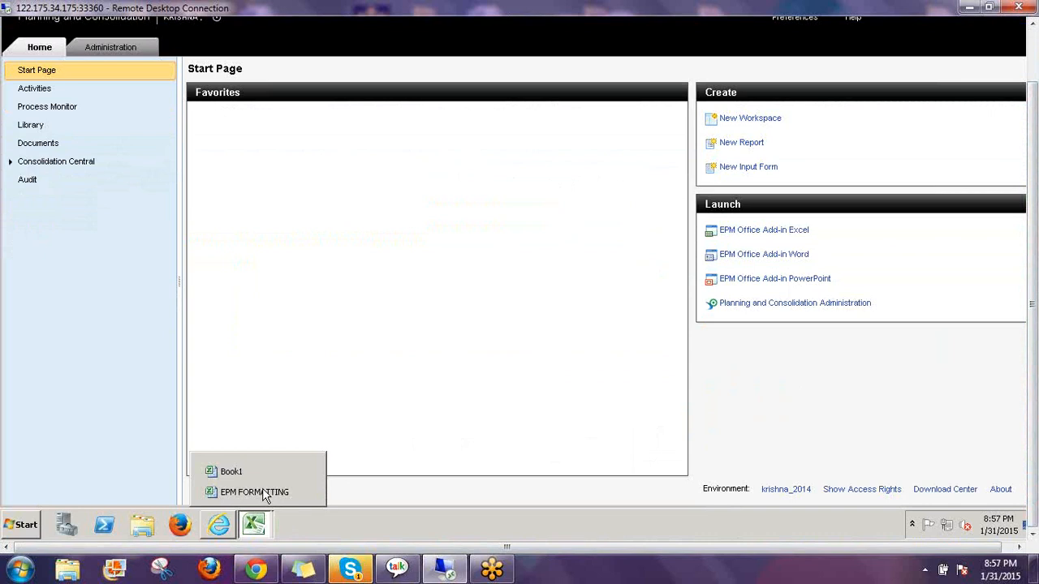
{"action": "left_click", "coordinate": [262, 492]}
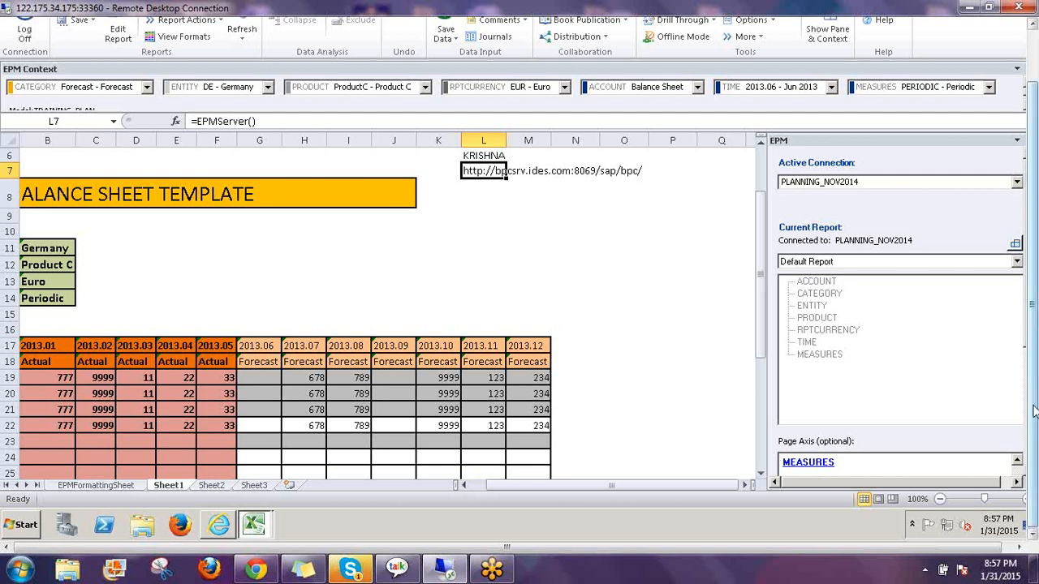
{"action": "scroll", "coordinate": [1035, 406], "scroll_direction": "up", "scroll_amount": 3}
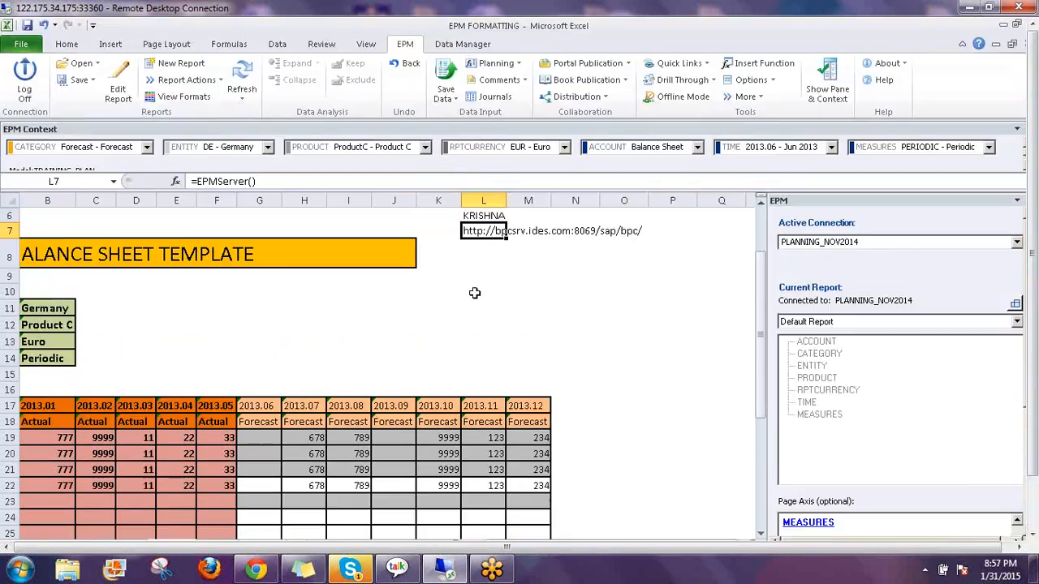
{"action": "left_click", "coordinate": [475, 292]}
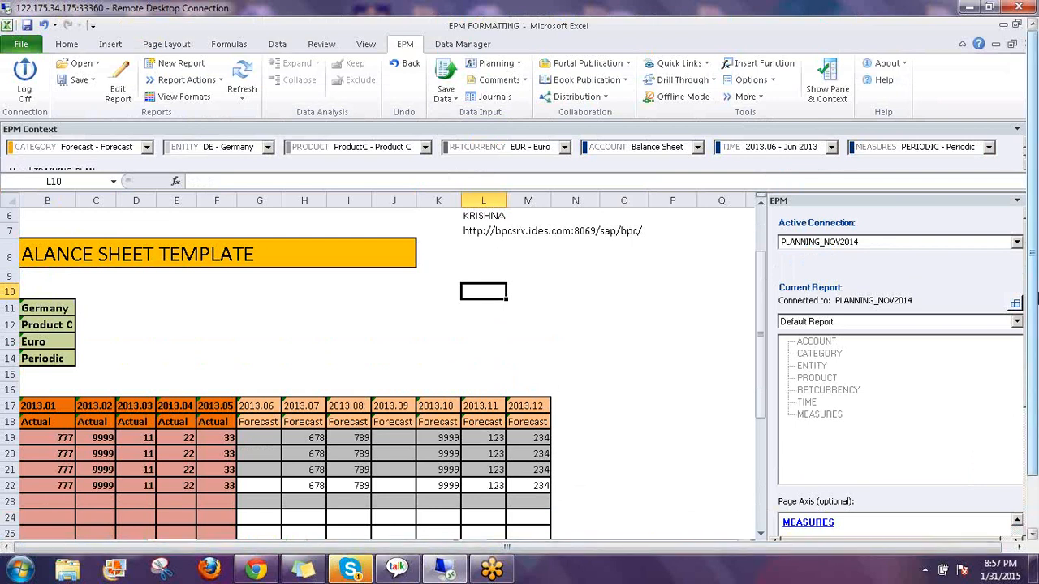
{"action": "left_click_drag", "start_coordinate": [1035, 298], "coordinate": [1033, 362]}
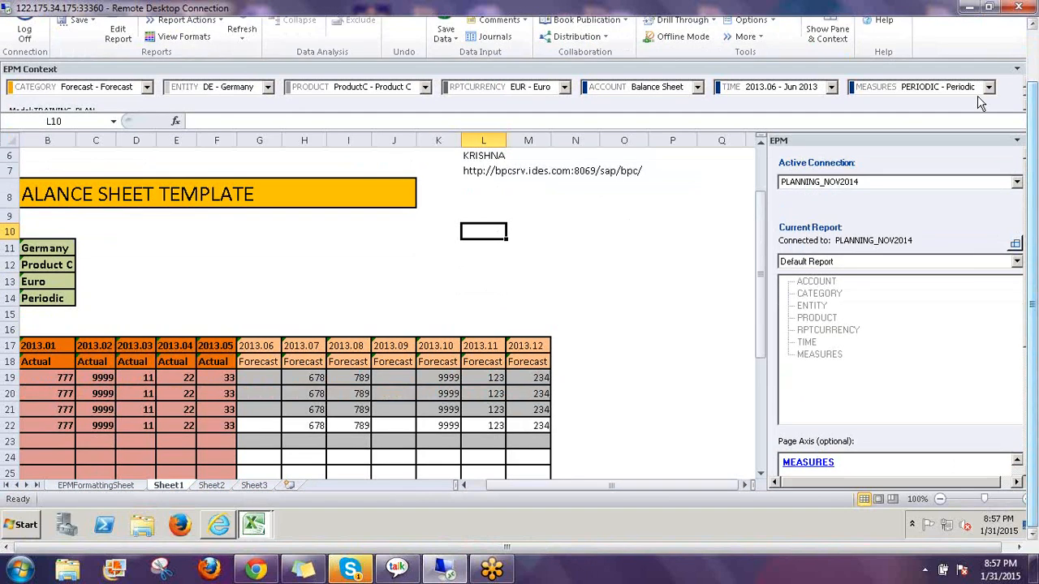
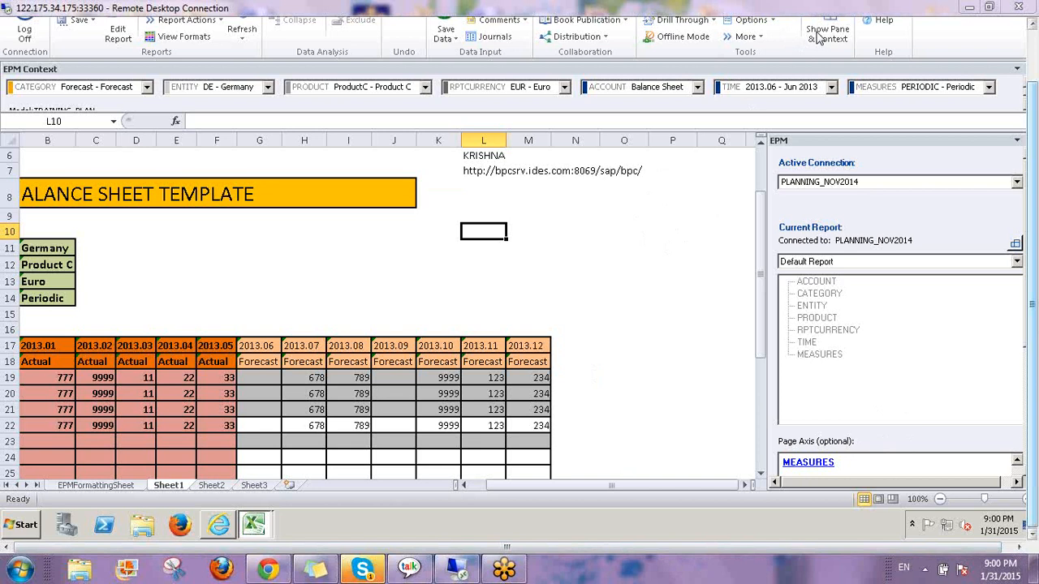
Scroll the first sheet and select an empty cell beside the existing report
{"action": "left_click_drag", "start_coordinate": [1034, 363], "coordinate": [1034, 308]}
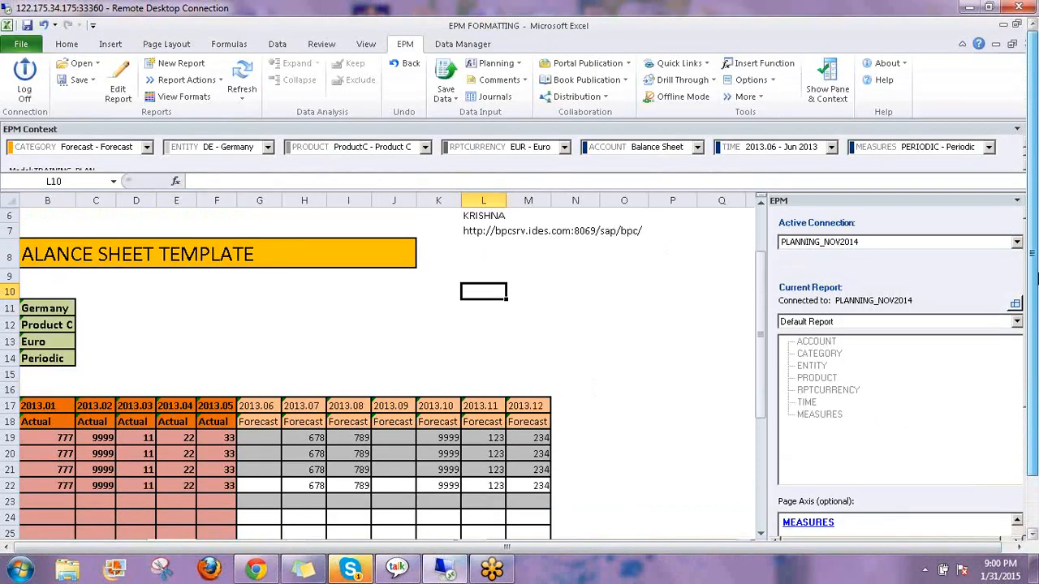
{"action": "left_click", "coordinate": [385, 307]}
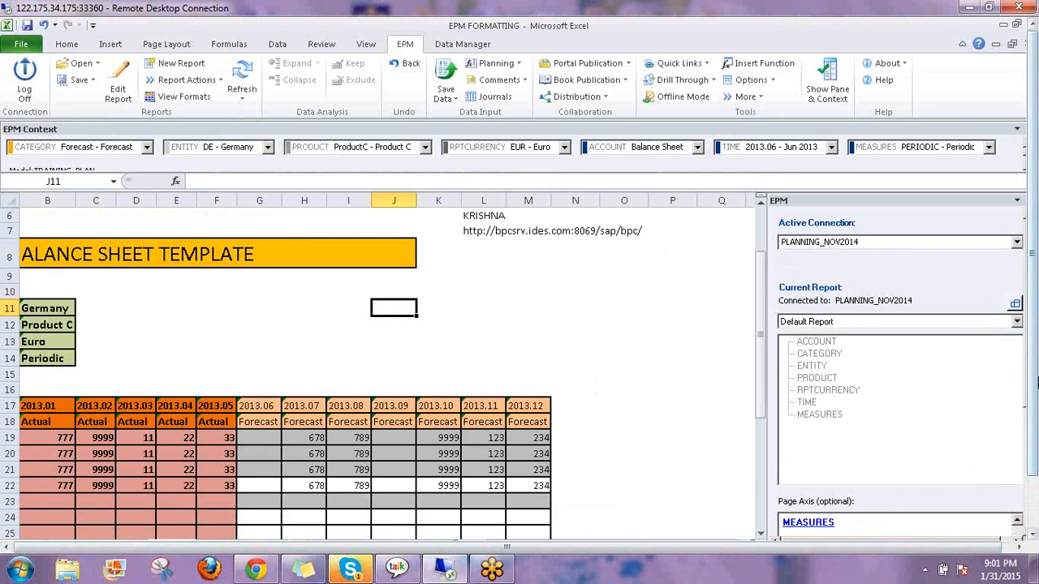
{"action": "left_click_drag", "start_coordinate": [1034, 373], "coordinate": [1035, 438]}
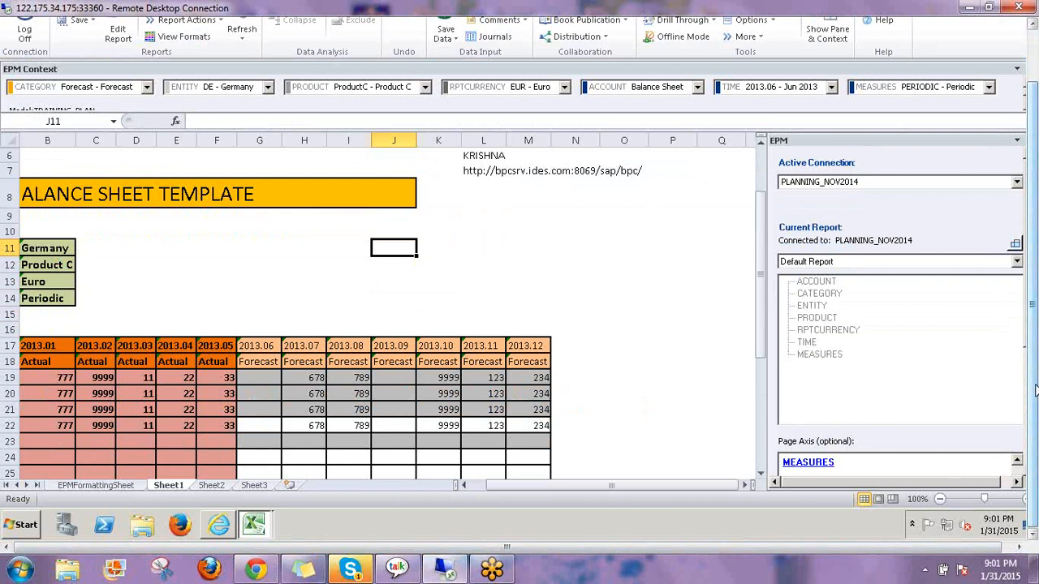
Start a new EPM report at F5 on Sheet2 with ACCOUNT on rows and TIME on columns
{"action": "left_click", "coordinate": [211, 484]}
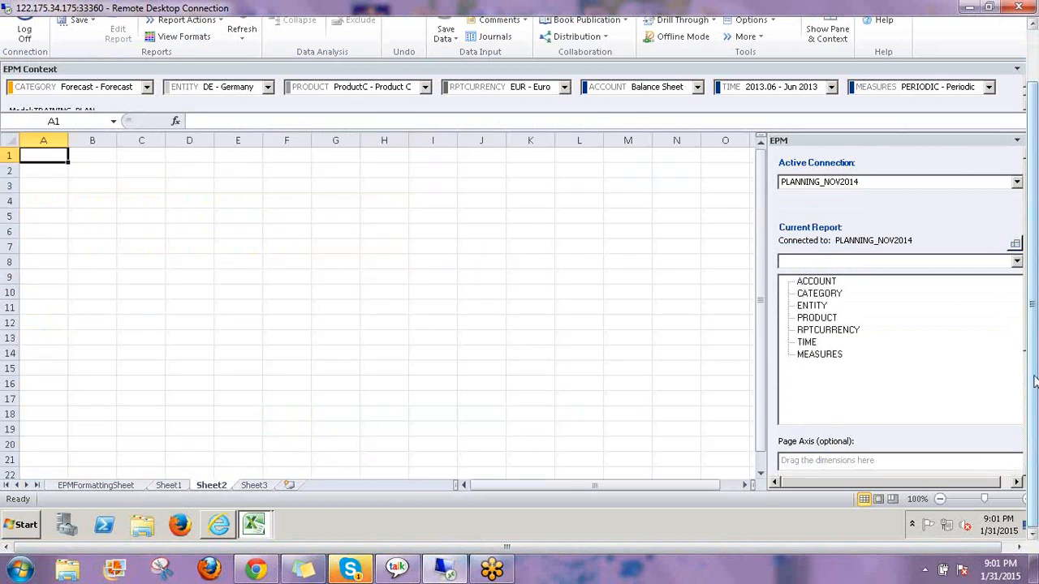
{"action": "scroll", "coordinate": [1035, 369], "scroll_direction": "up", "scroll_amount": 3}
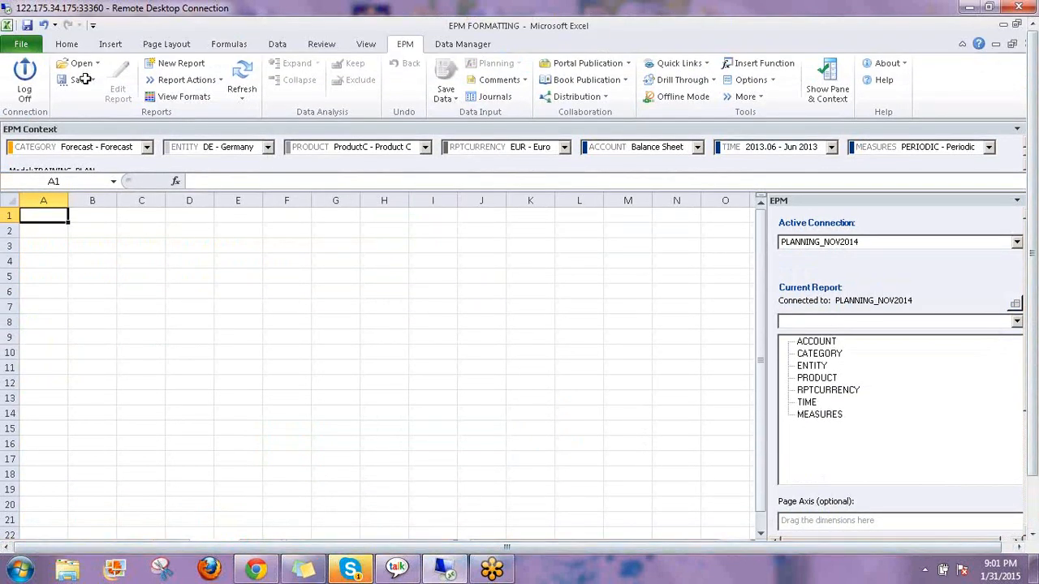
{"action": "left_click", "coordinate": [301, 274]}
{"action": "left_click", "coordinate": [173, 67]}
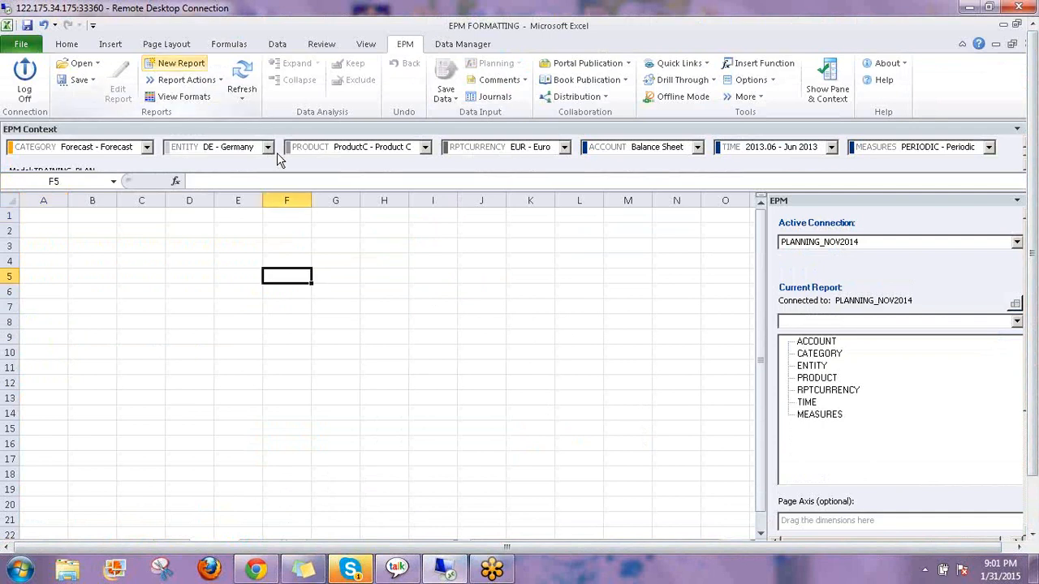
{"action": "left_click_drag", "start_coordinate": [240, 166], "coordinate": [406, 414]}
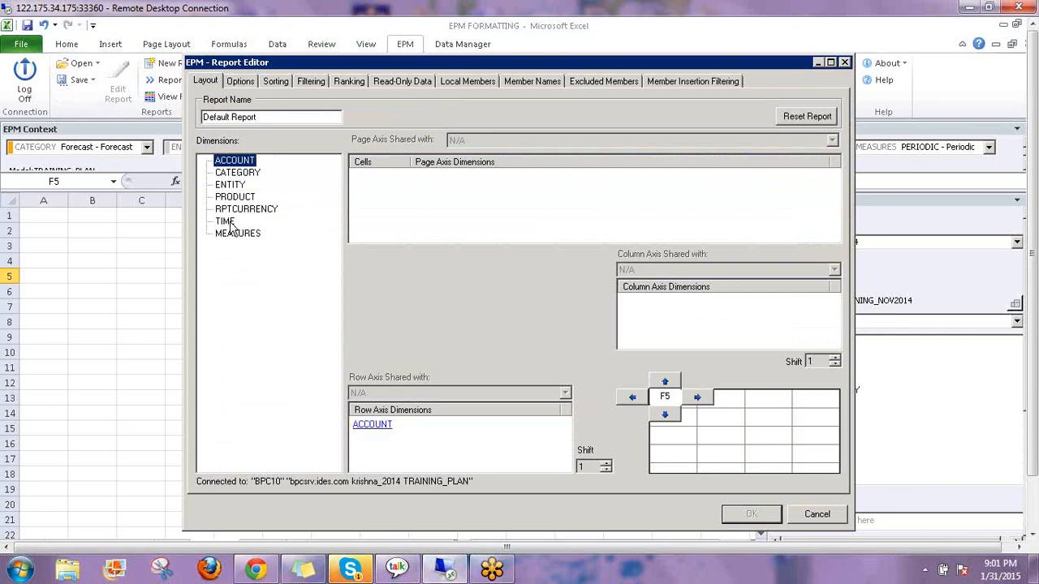
{"action": "left_click_drag", "start_coordinate": [226, 222], "coordinate": [650, 285]}
Set ACCOUNT to Balance Sheet Member and Descendants, keep the default TIME, and build the report
{"action": "double_click", "coordinate": [367, 429]}
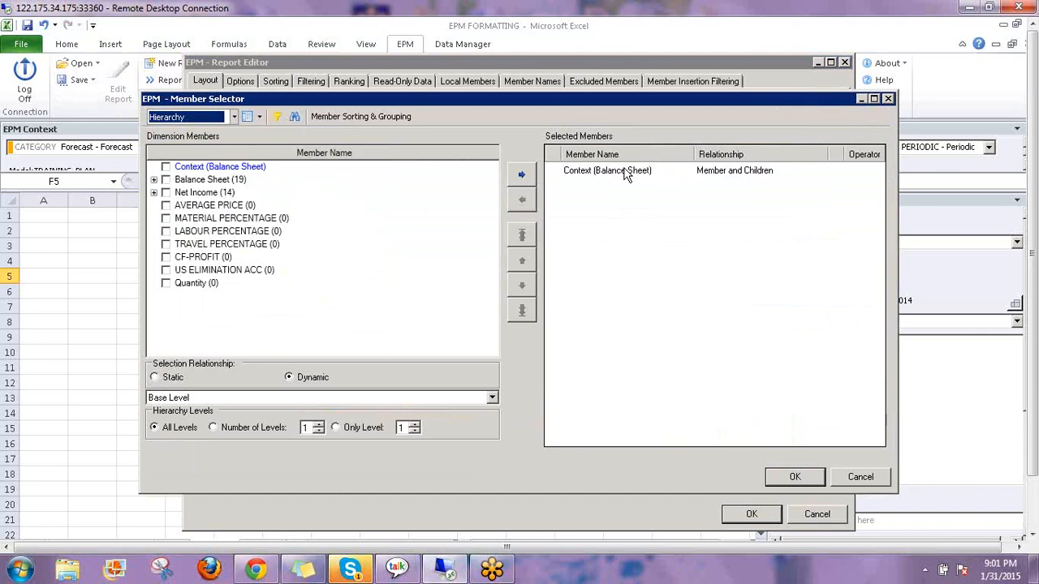
{"action": "left_click", "coordinate": [626, 174]}
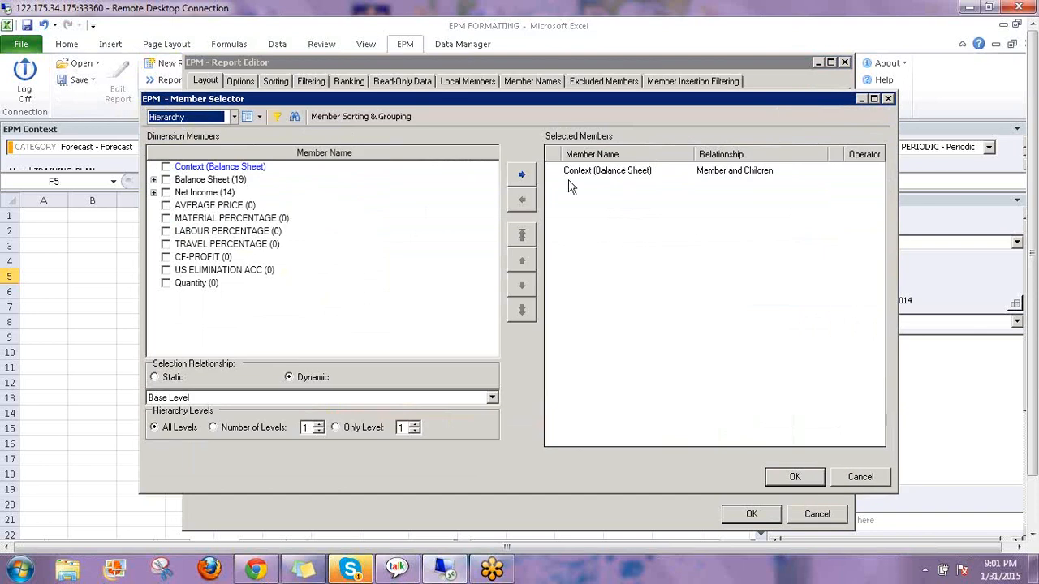
{"action": "left_click", "coordinate": [165, 168]}
{"action": "left_click", "coordinate": [189, 399]}
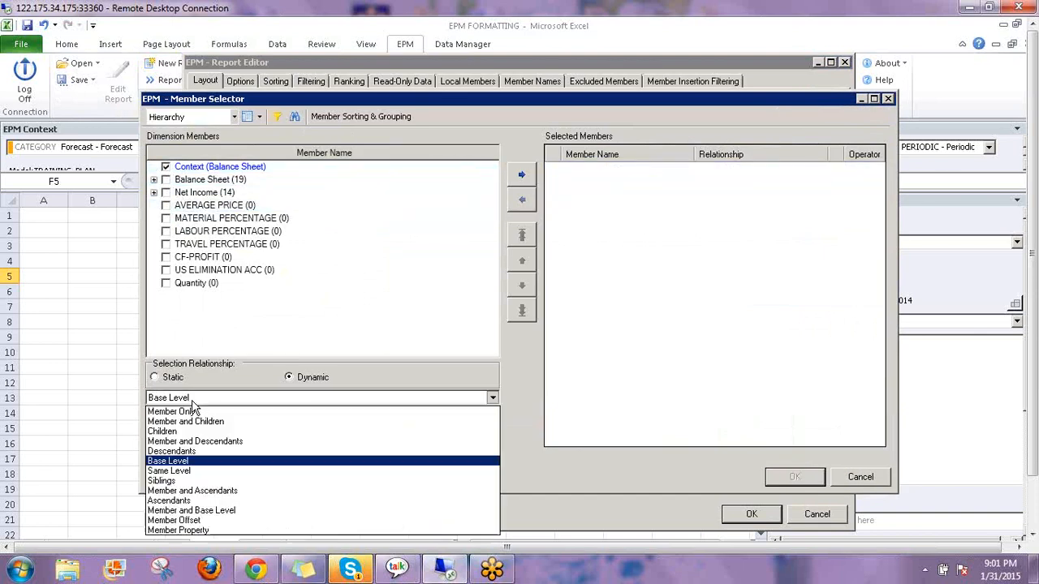
{"action": "left_click", "coordinate": [239, 441]}
{"action": "left_click", "coordinate": [522, 174]}
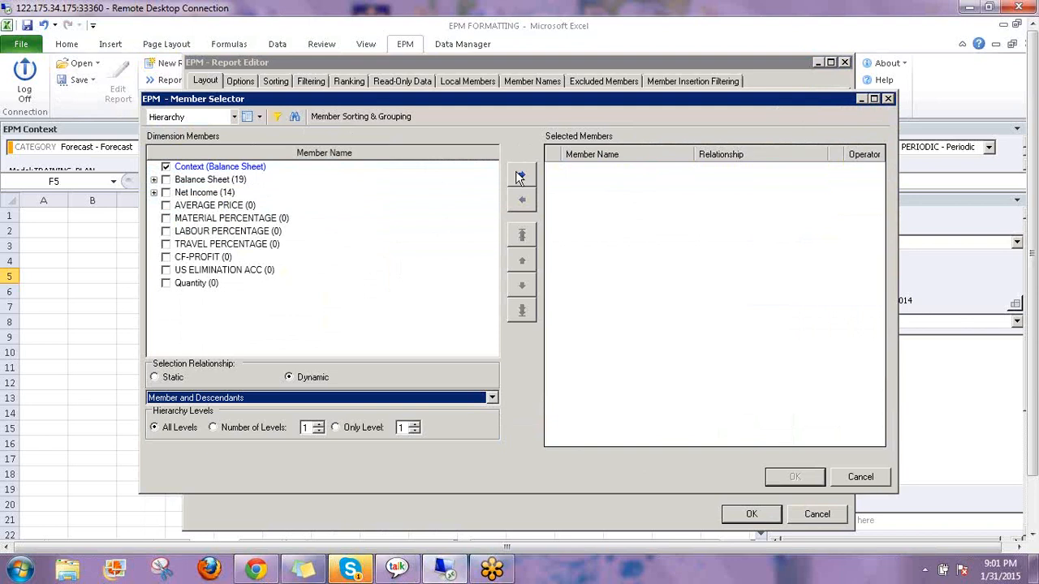
{"action": "left_click", "coordinate": [794, 478]}
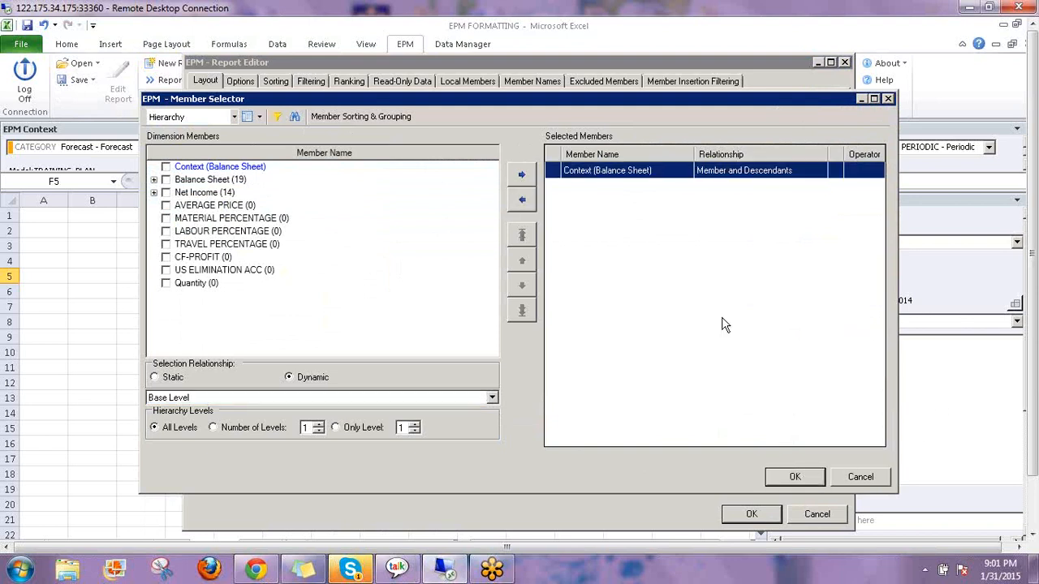
{"action": "left_click", "coordinate": [693, 301]}
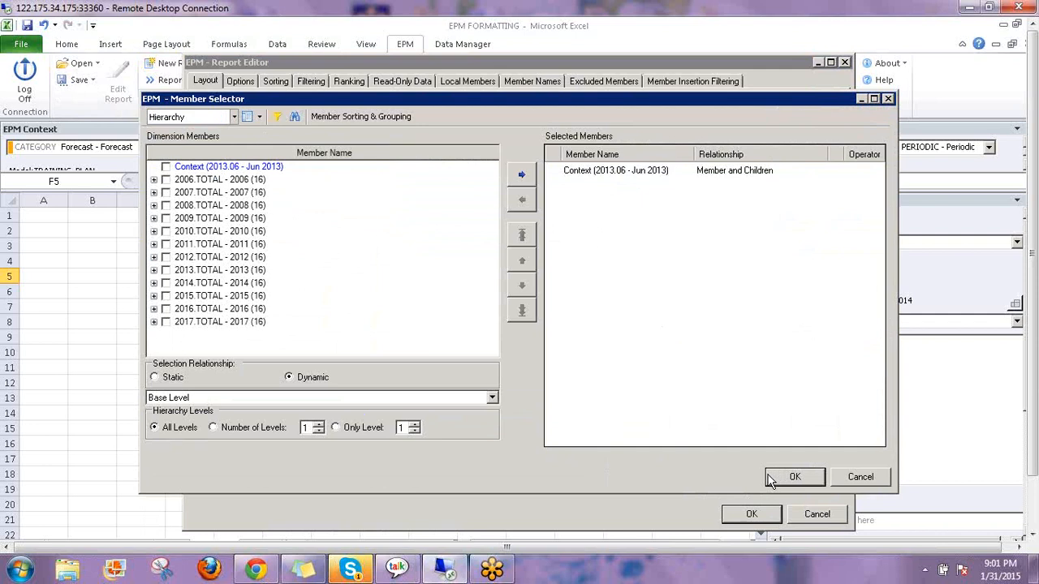
{"action": "left_click", "coordinate": [786, 479]}
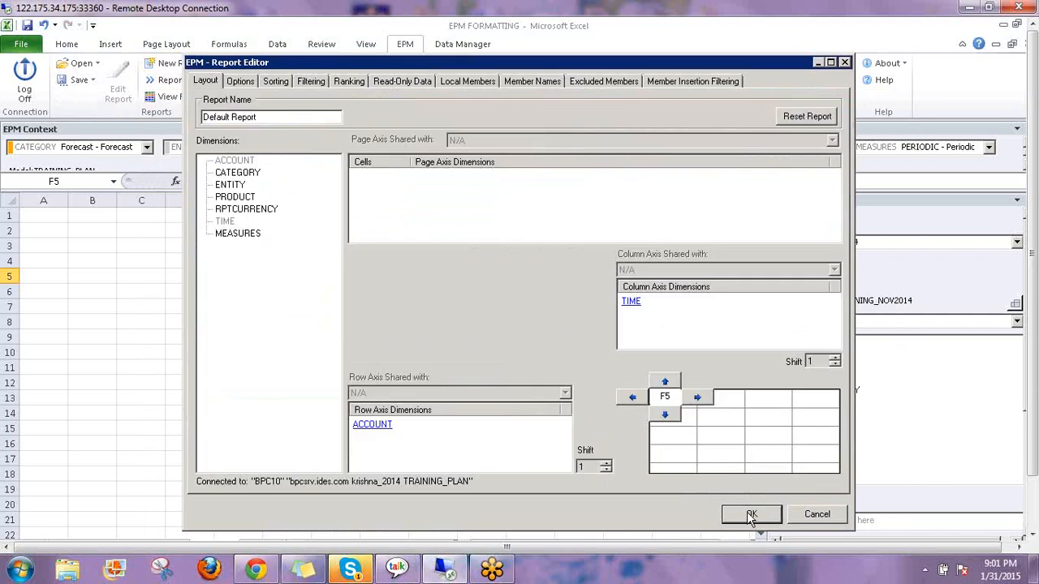
{"action": "left_click", "coordinate": [750, 516]}
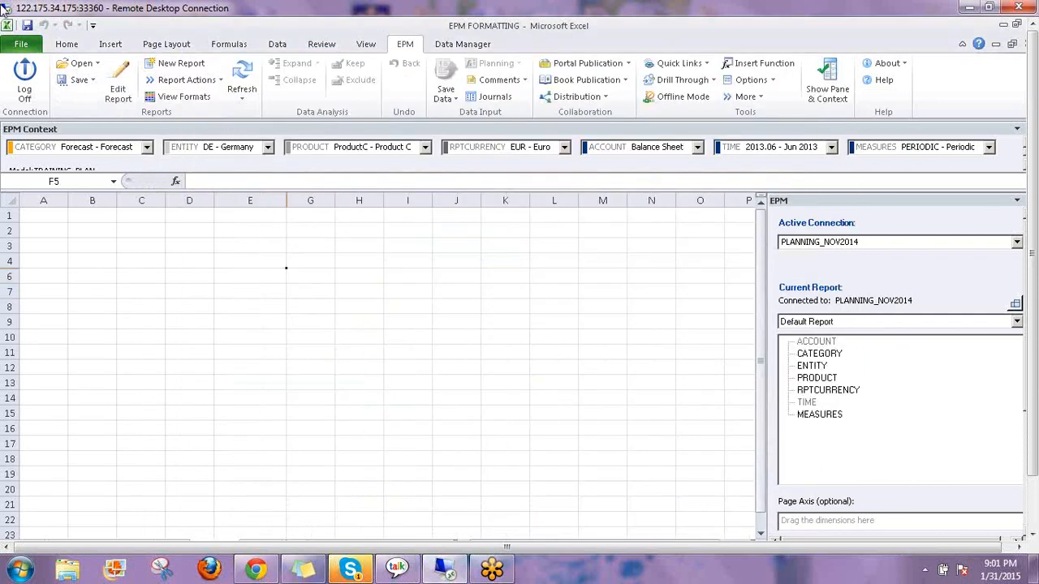
Set report options: no inherited sheet options, keep all rows and columns, totals Top/Left, dynamic formatting
{"action": "left_click", "coordinate": [118, 84]}
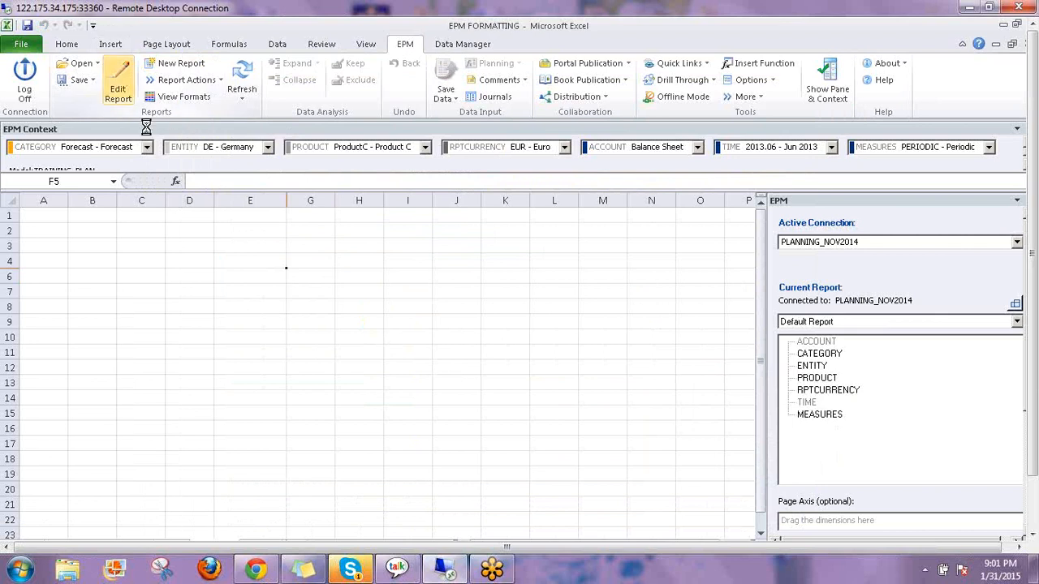
{"action": "left_click", "coordinate": [239, 81]}
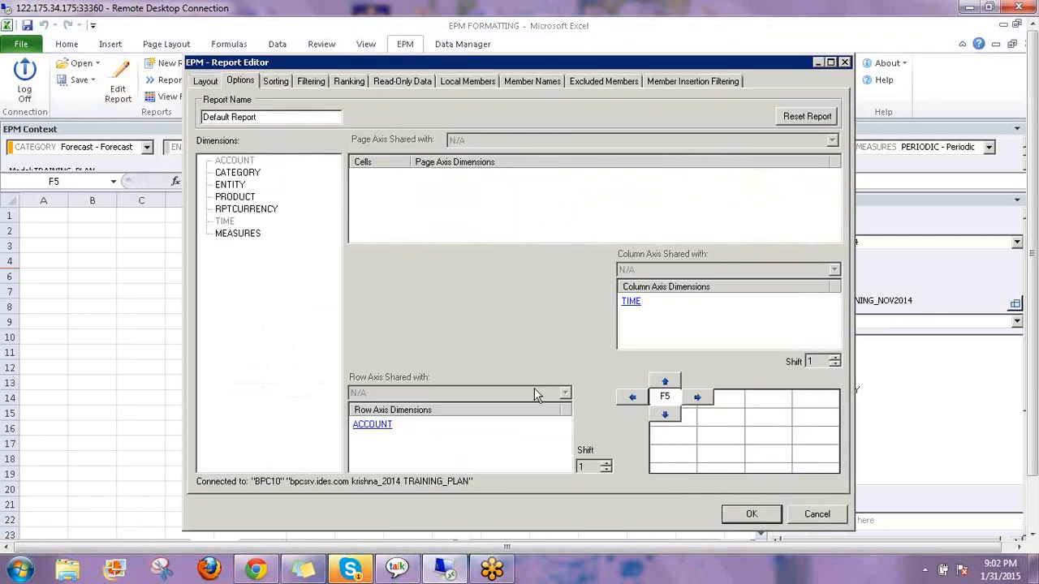
{"action": "left_click", "coordinate": [201, 98]}
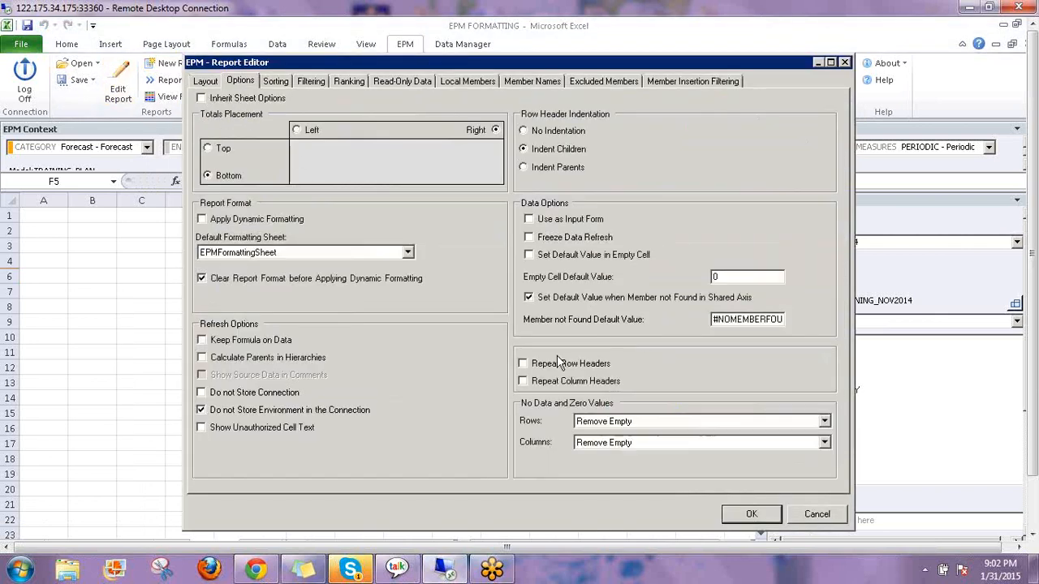
{"action": "left_click", "coordinate": [604, 423]}
{"action": "left_click", "coordinate": [602, 436]}
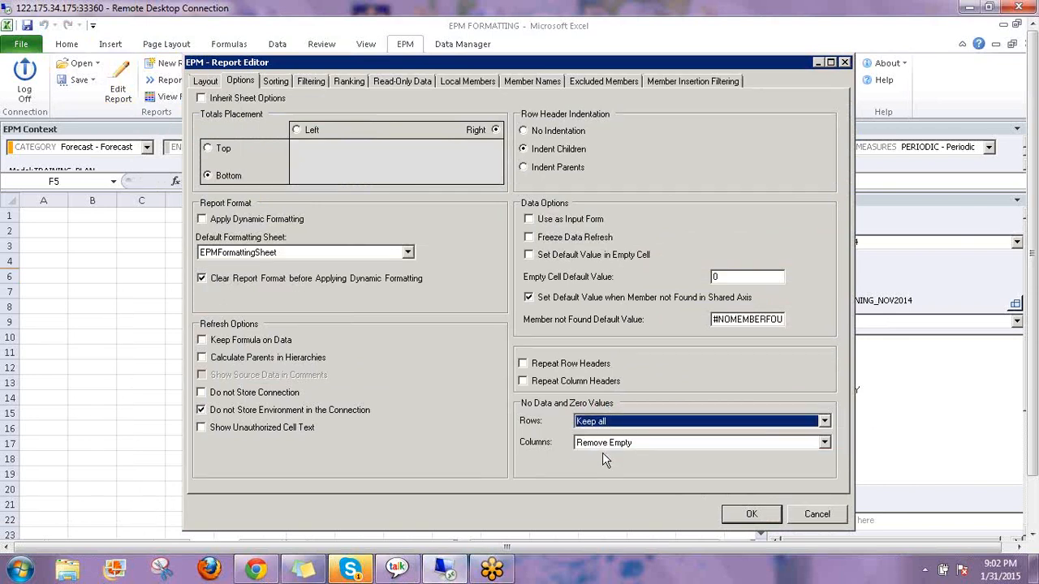
{"action": "left_click", "coordinate": [603, 444]}
{"action": "left_click", "coordinate": [603, 457]}
{"action": "left_click", "coordinate": [529, 220]}
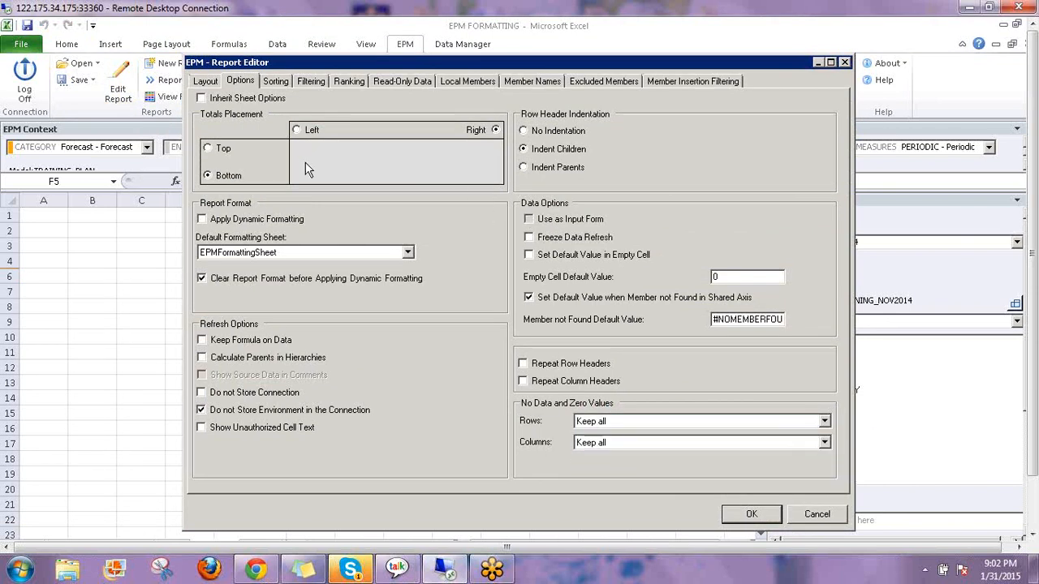
{"action": "left_click", "coordinate": [208, 150]}
{"action": "left_click", "coordinate": [297, 130]}
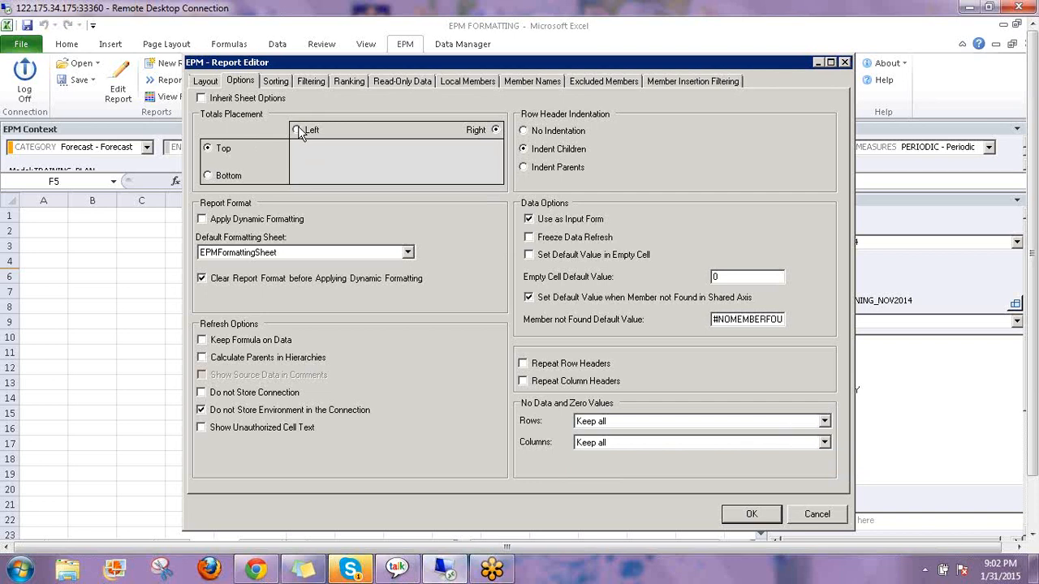
{"action": "left_click", "coordinate": [203, 220]}
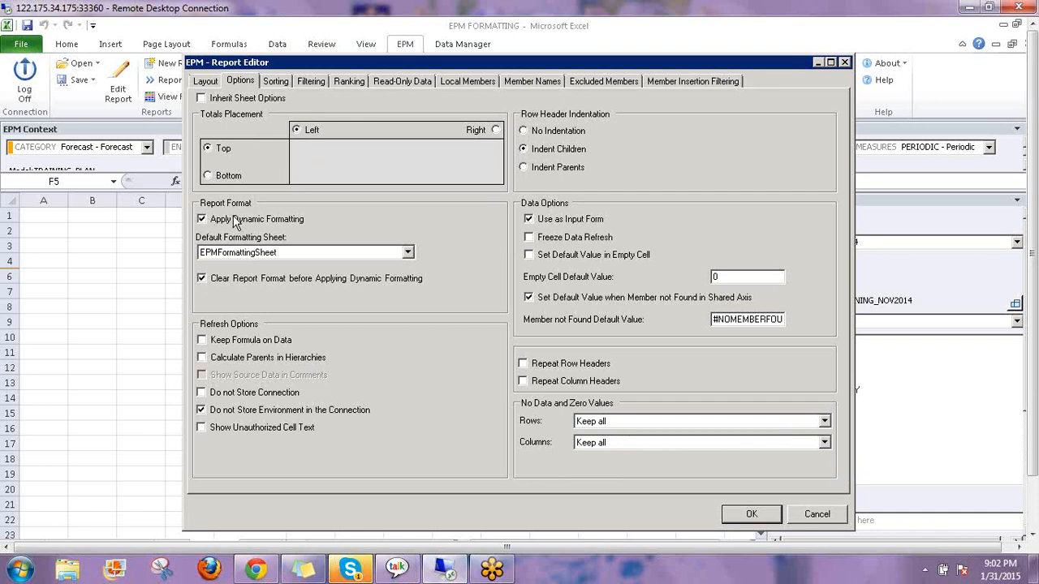
{"action": "left_click", "coordinate": [752, 516]}
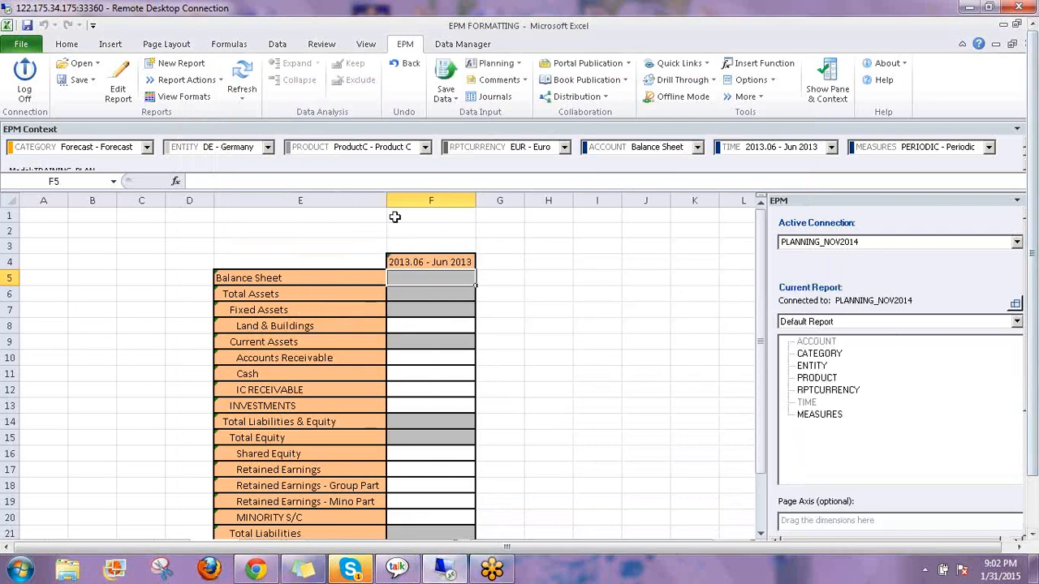
Insert four blank rows above the report, moving Balance Sheet to row 9
{"action": "left_click_drag", "start_coordinate": [400, 216], "coordinate": [401, 236]}
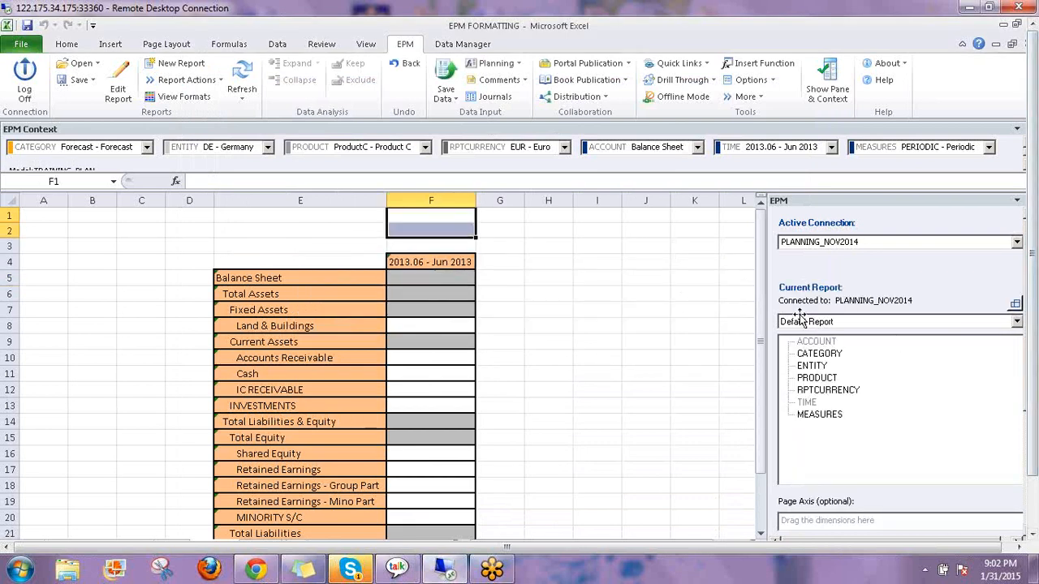
{"action": "key", "text": "ctrl+plus"}
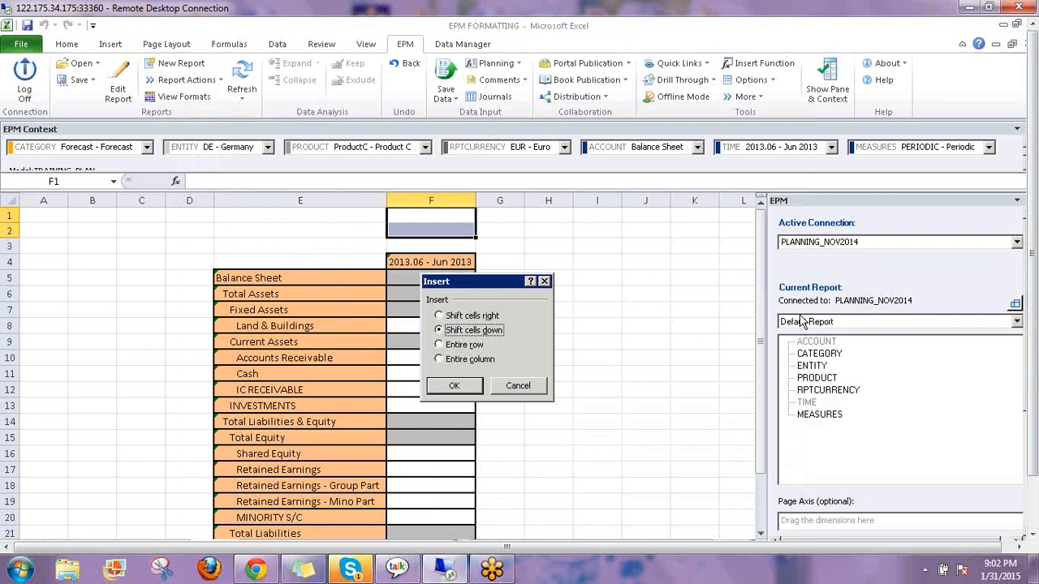
{"action": "key", "text": "r"}
{"action": "key", "text": "Return"}
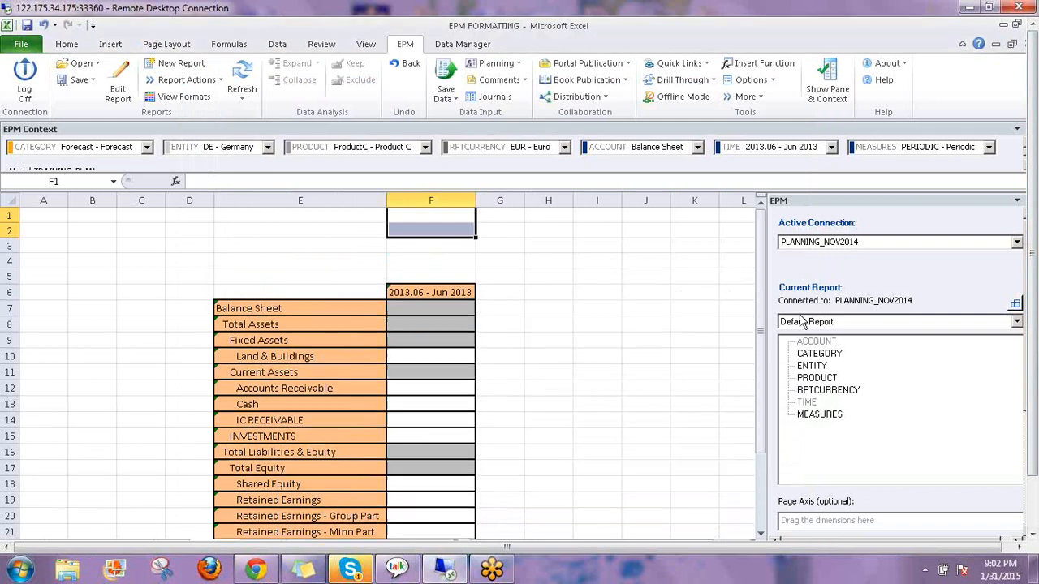
{"action": "key", "text": "ctrl+plus"}
{"action": "key", "text": "r"}
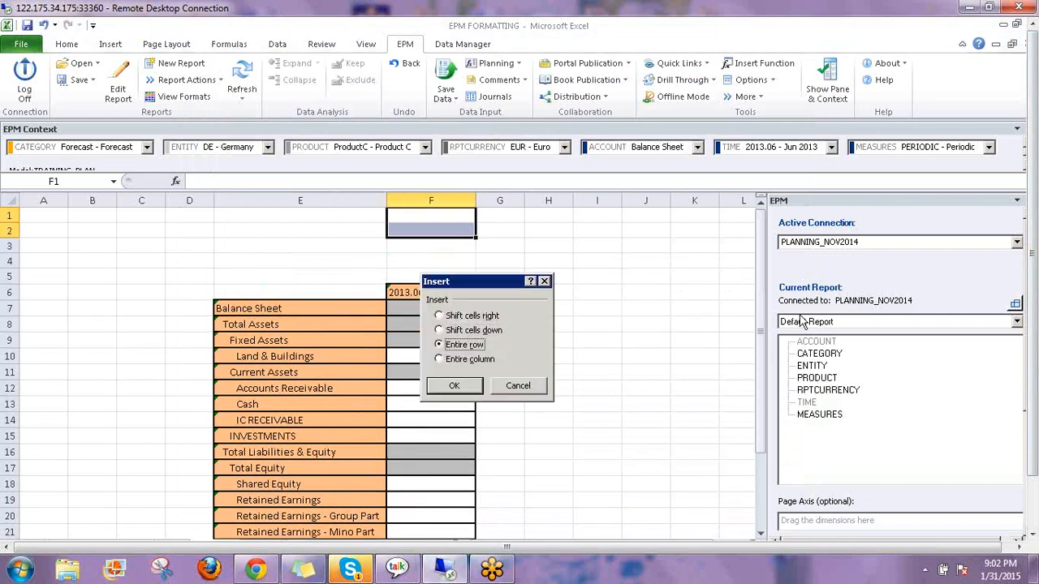
{"action": "key", "text": "Return"}
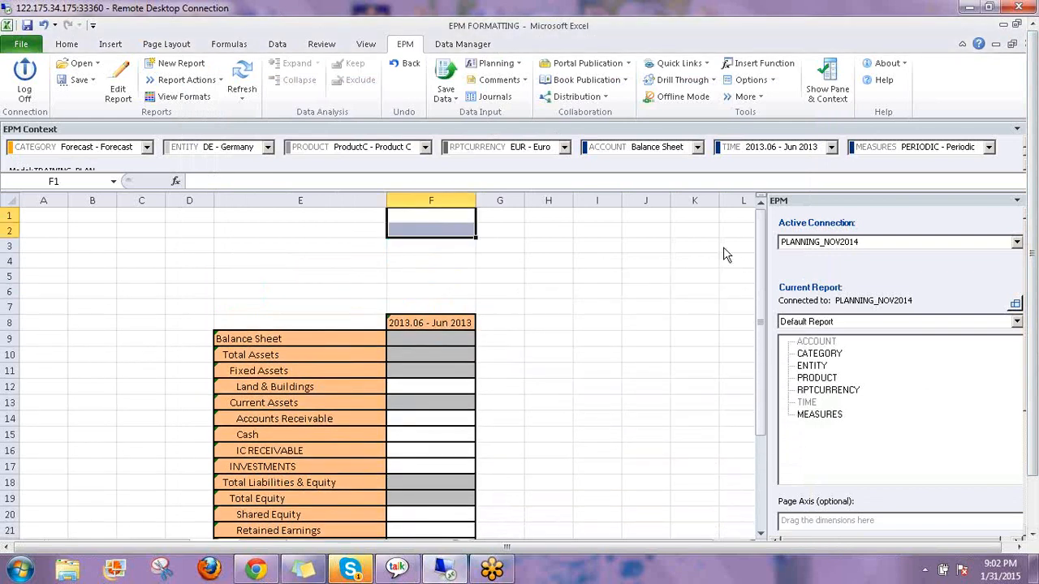
{"action": "left_click", "coordinate": [277, 340]}
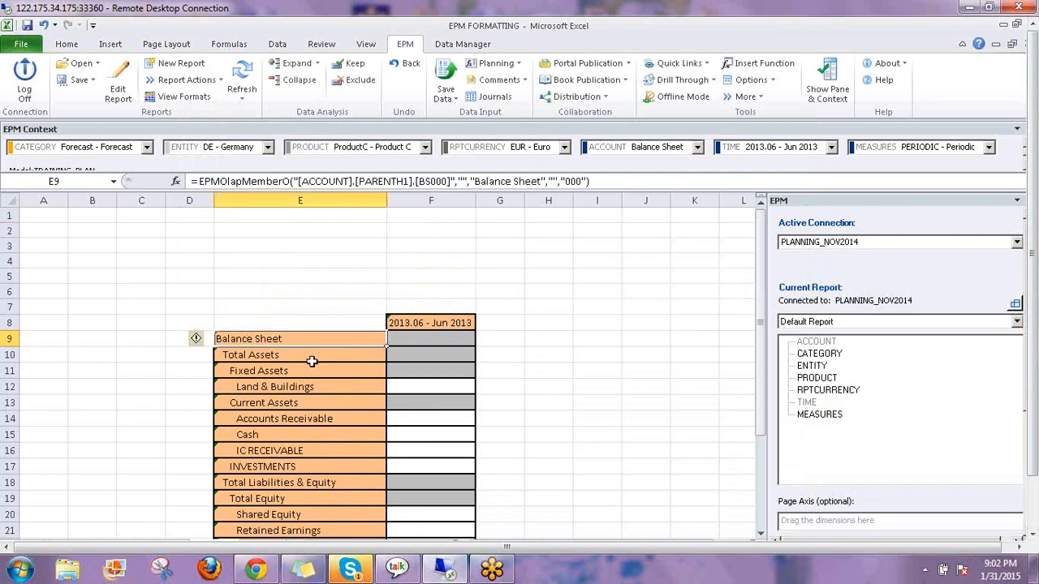
Remove Context (Balance Sheet) from the ACCOUNT row member selection
{"action": "left_click", "coordinate": [118, 88]}
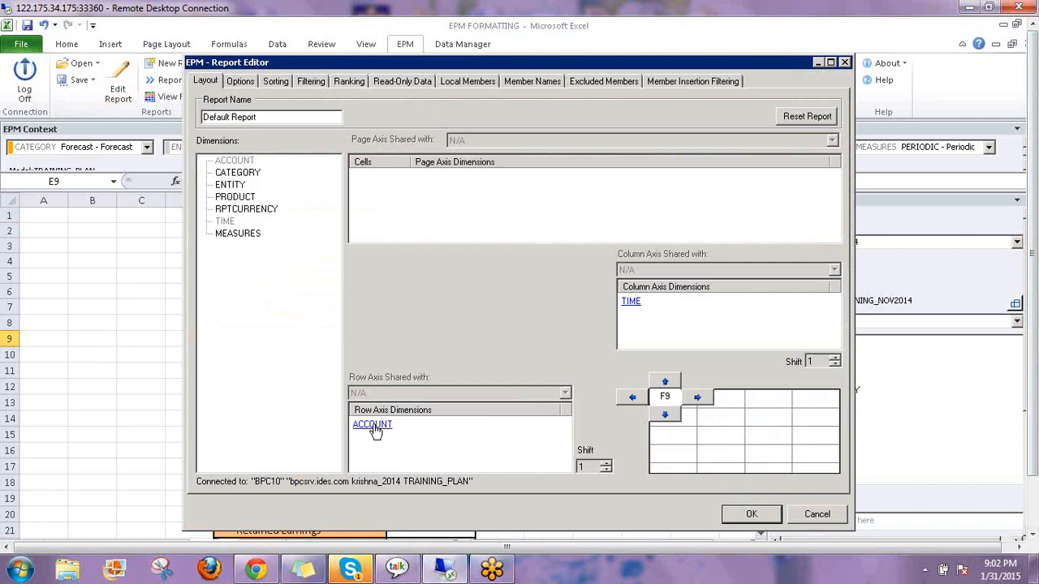
{"action": "left_click", "coordinate": [375, 431]}
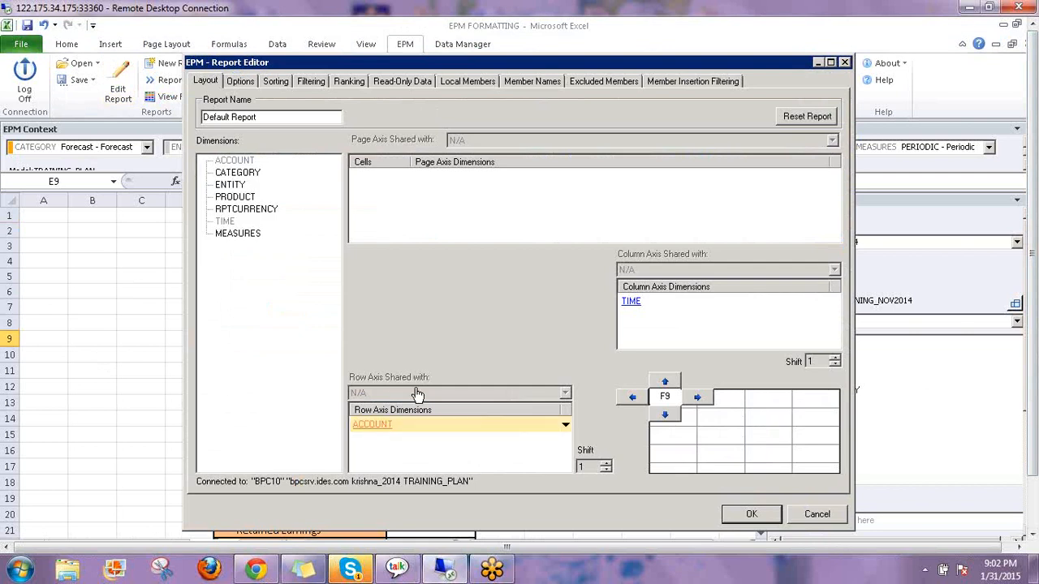
{"action": "left_click", "coordinate": [588, 172]}
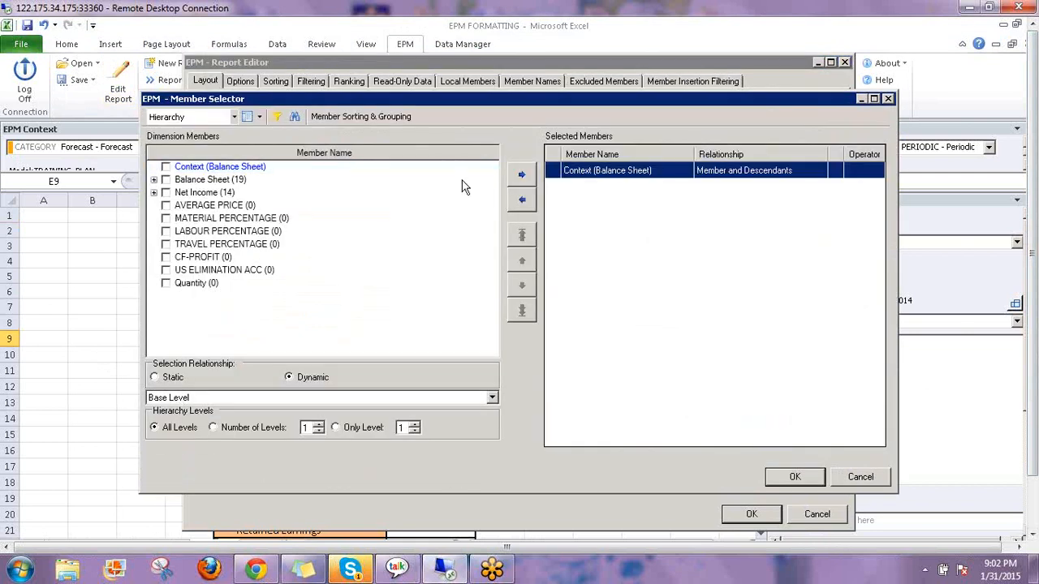
{"action": "left_click", "coordinate": [521, 201]}
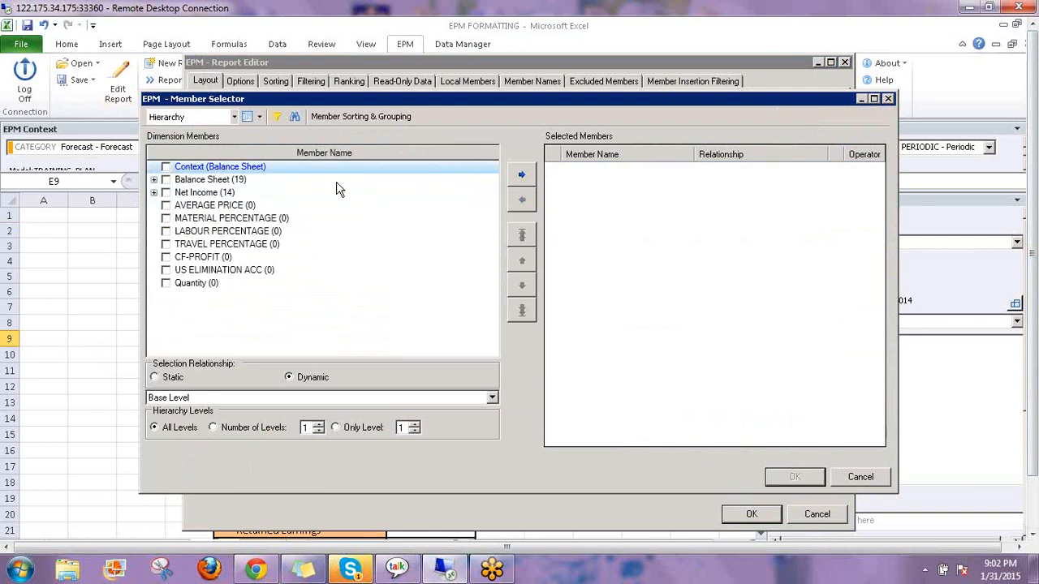
Add a property filter Account type = EXP to the rows and refresh the report
{"action": "left_click", "coordinate": [277, 119]}
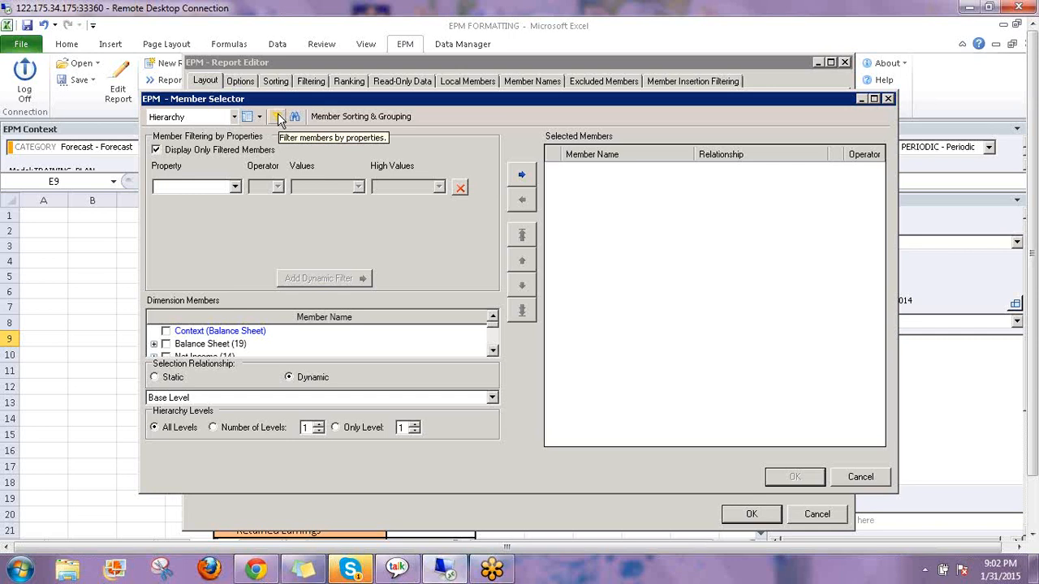
{"action": "left_click", "coordinate": [236, 188]}
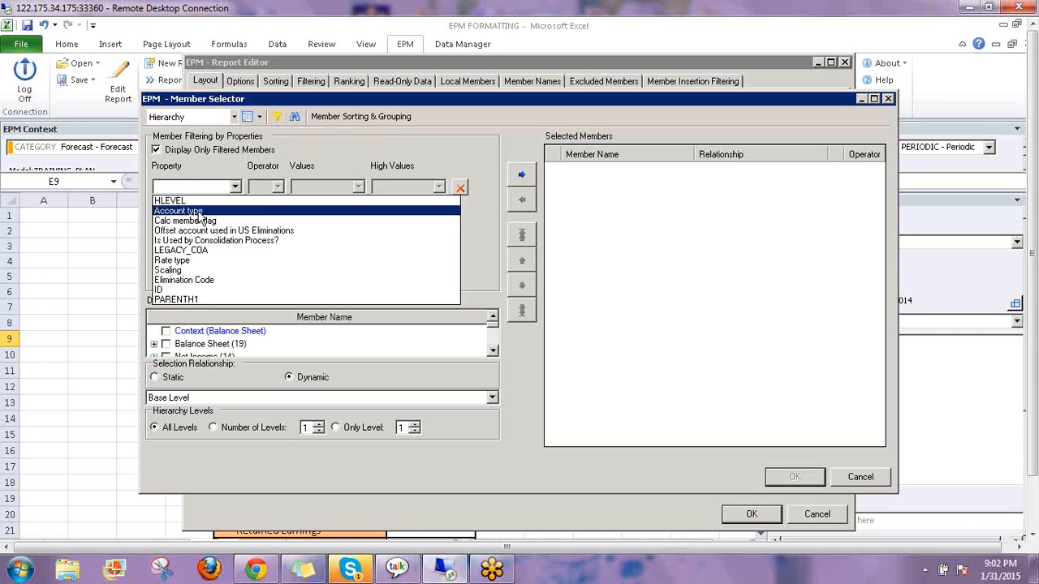
{"action": "left_click", "coordinate": [261, 209]}
{"action": "left_click", "coordinate": [279, 188]}
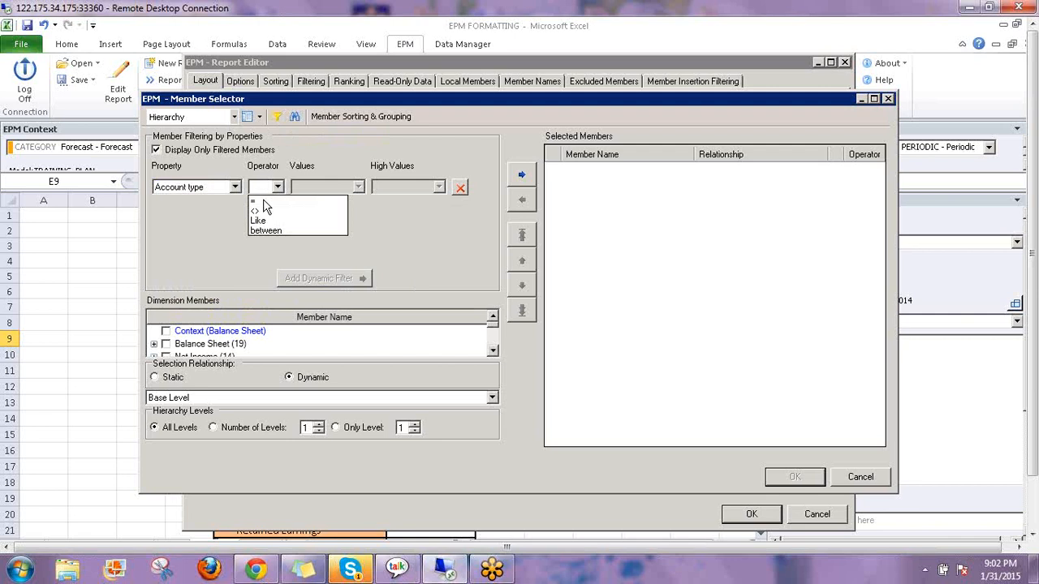
{"action": "left_click", "coordinate": [280, 201]}
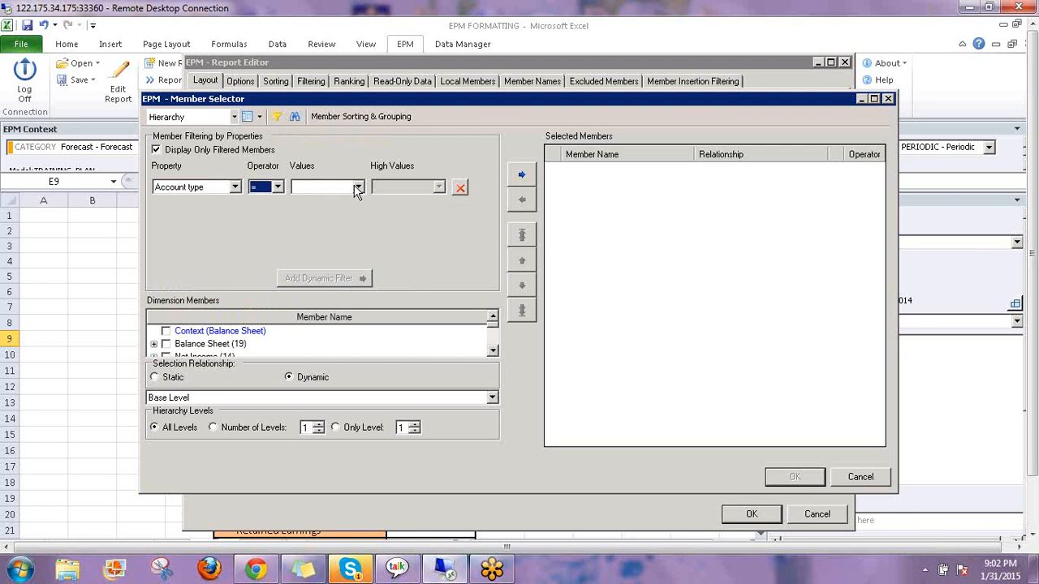
{"action": "left_click", "coordinate": [358, 187]}
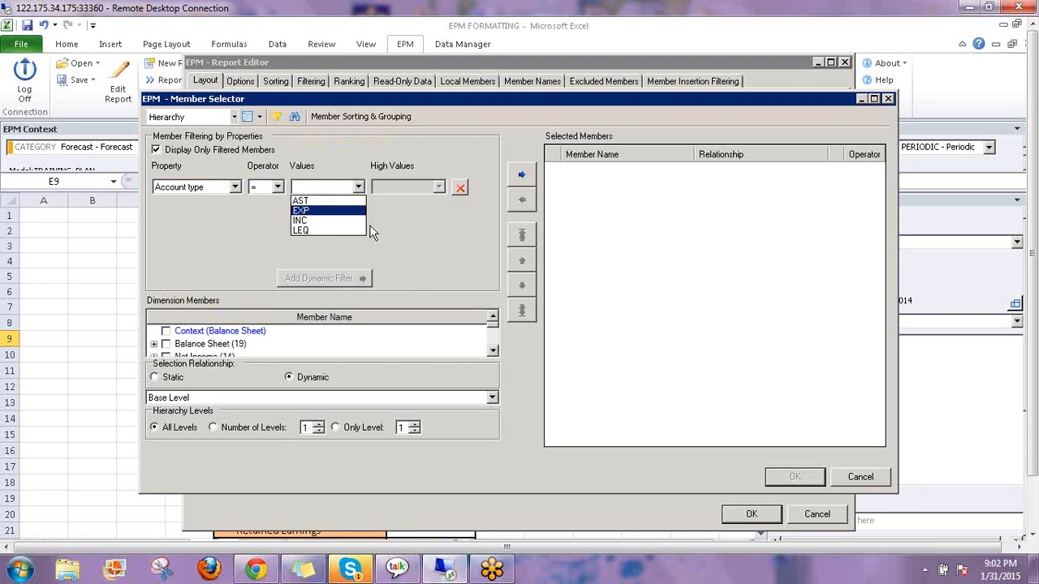
{"action": "left_click", "coordinate": [317, 211]}
{"action": "left_click", "coordinate": [326, 279]}
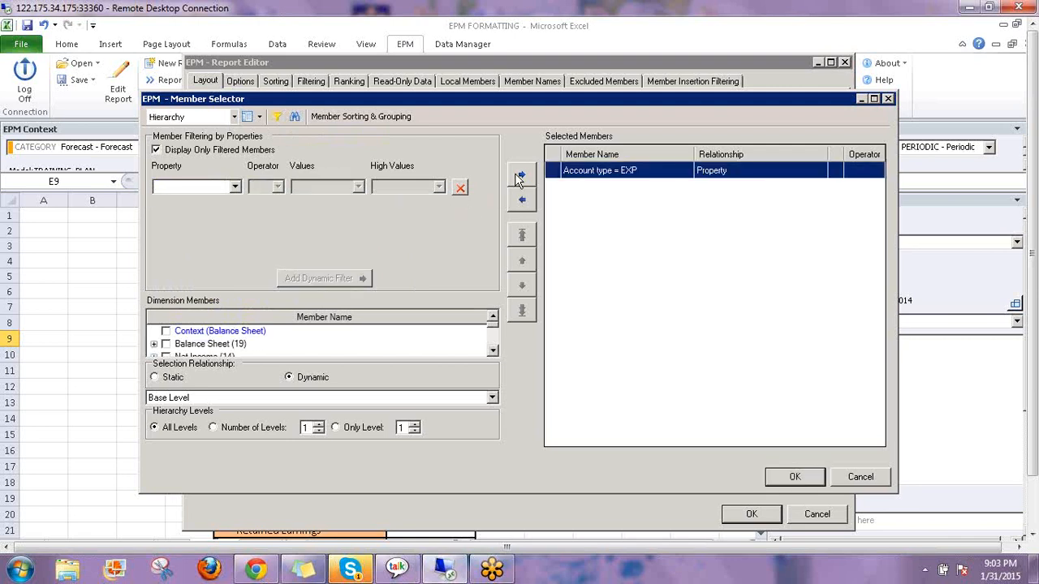
{"action": "left_click", "coordinate": [793, 479]}
{"action": "left_click", "coordinate": [751, 514]}
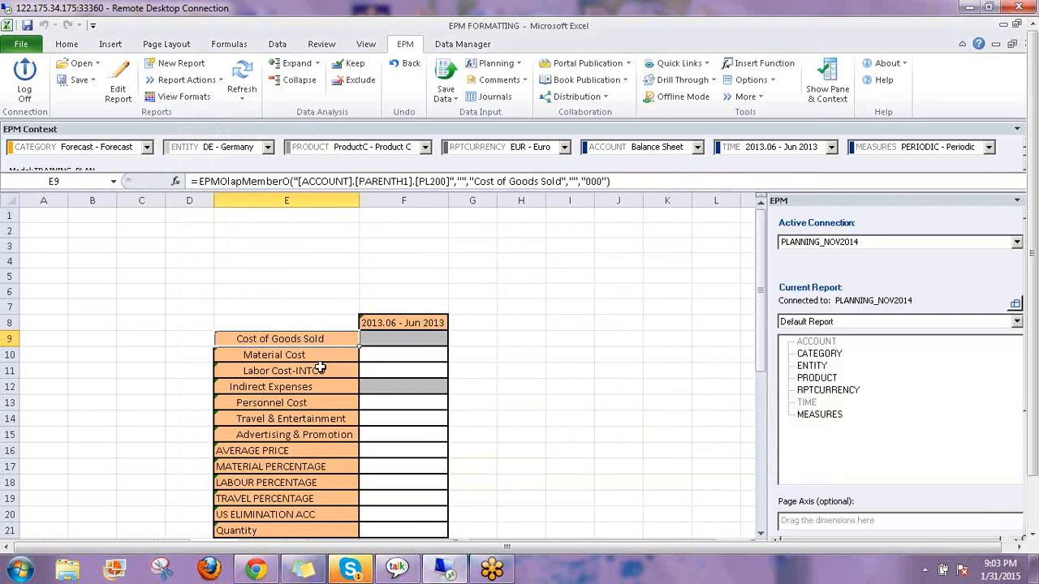
{"action": "scroll", "coordinate": [319, 368], "scroll_direction": "down", "scroll_amount": 3}
{"action": "scroll", "coordinate": [316, 367], "scroll_direction": "up", "scroll_amount": 3}
{"action": "left_click_drag", "start_coordinate": [272, 339], "coordinate": [264, 517]}
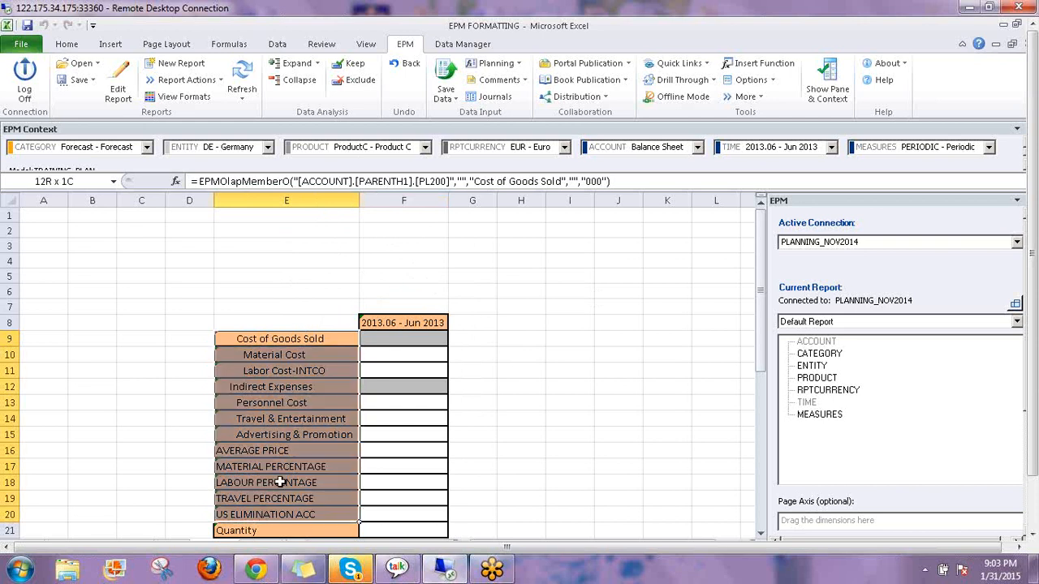
{"action": "left_click", "coordinate": [122, 95]}
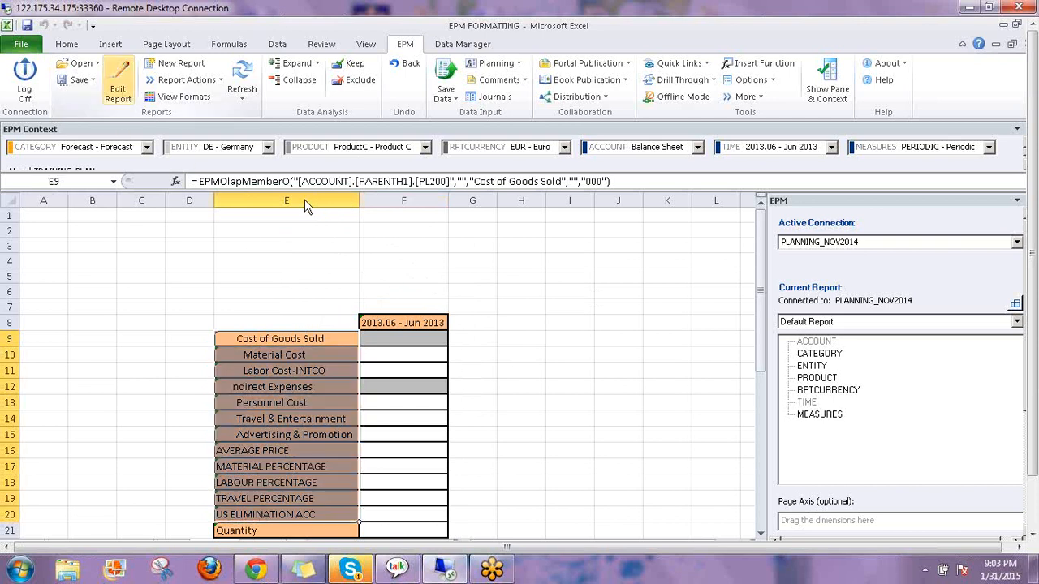
{"action": "left_click", "coordinate": [498, 242]}
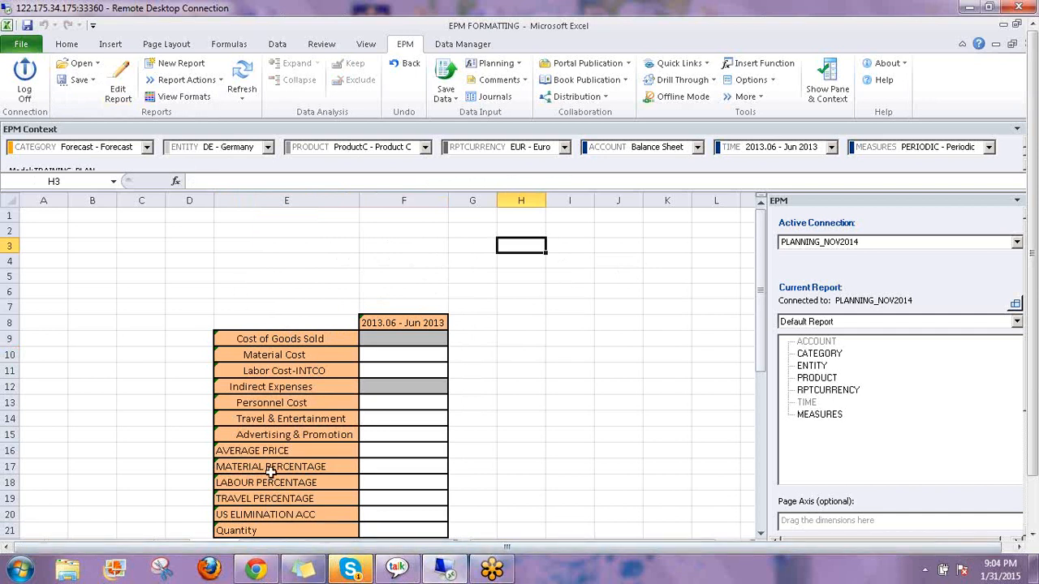
{"action": "left_click", "coordinate": [385, 229]}
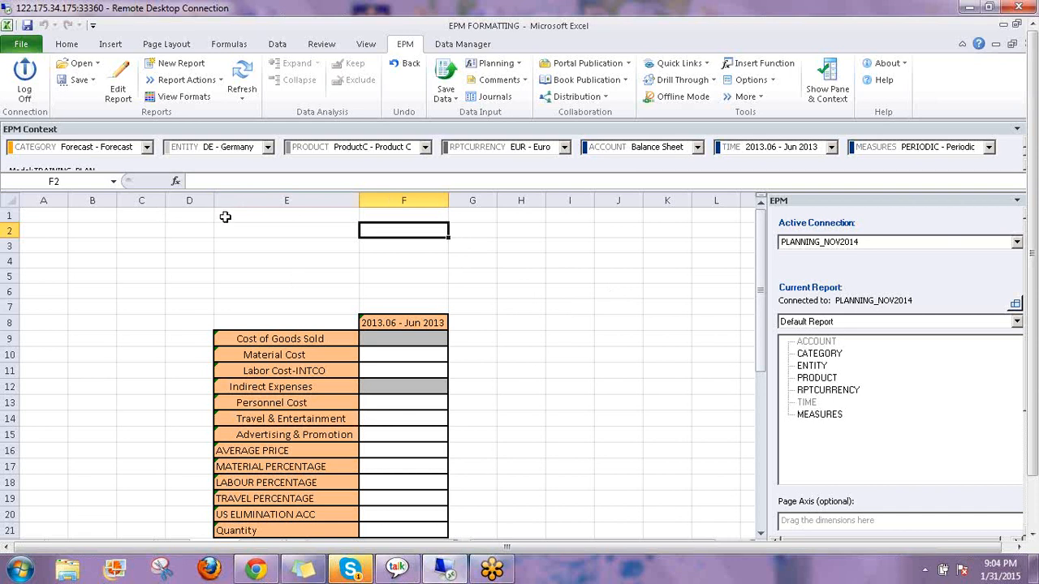
{"action": "left_click", "coordinate": [243, 217]}
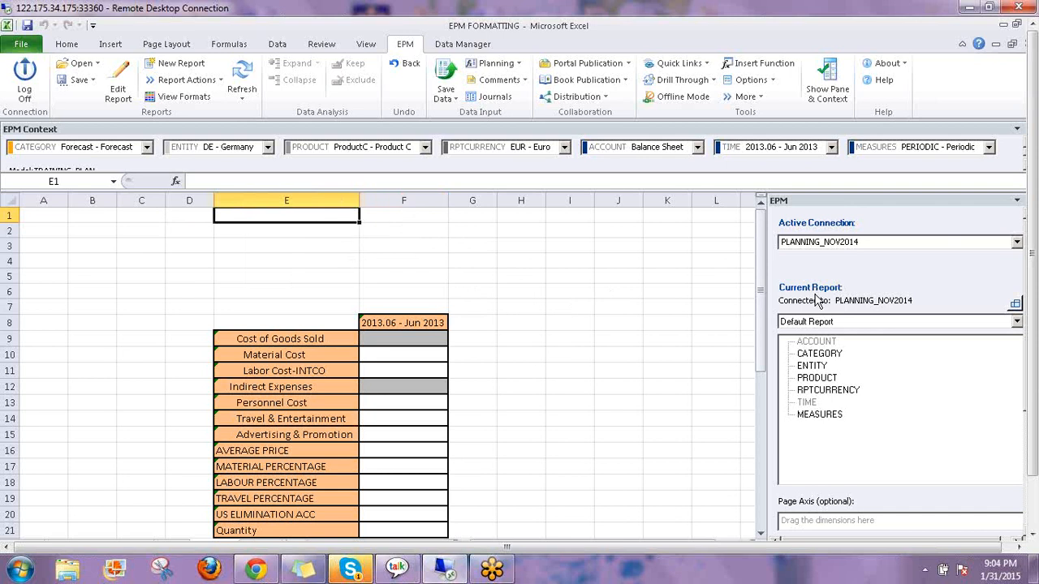
Enter the EPMMemberProperty function in E1 from autocomplete, correcting typos in =epmm
{"action": "type", "text": "=e"}
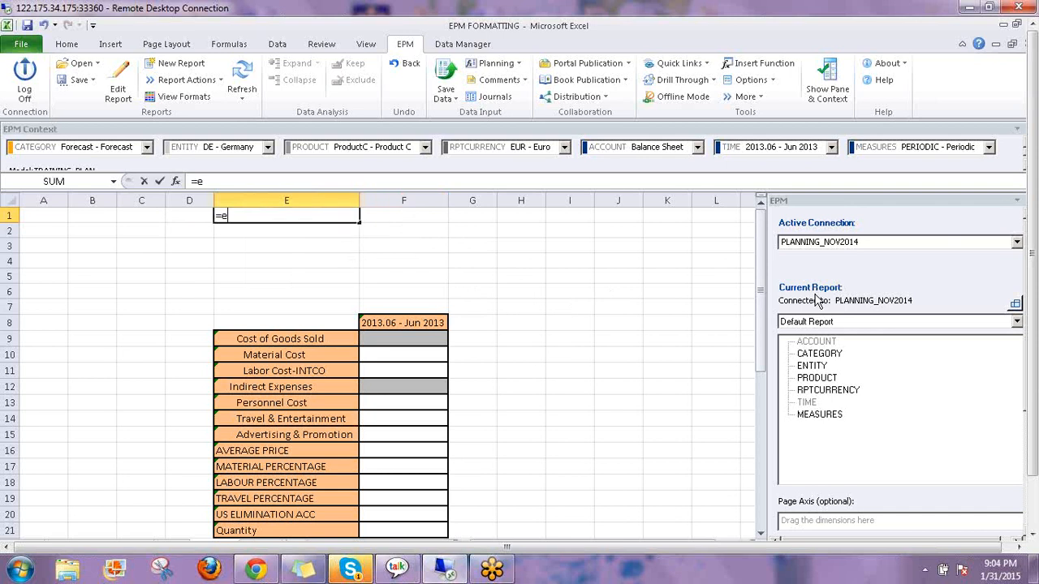
{"action": "type", "text": "pm"}
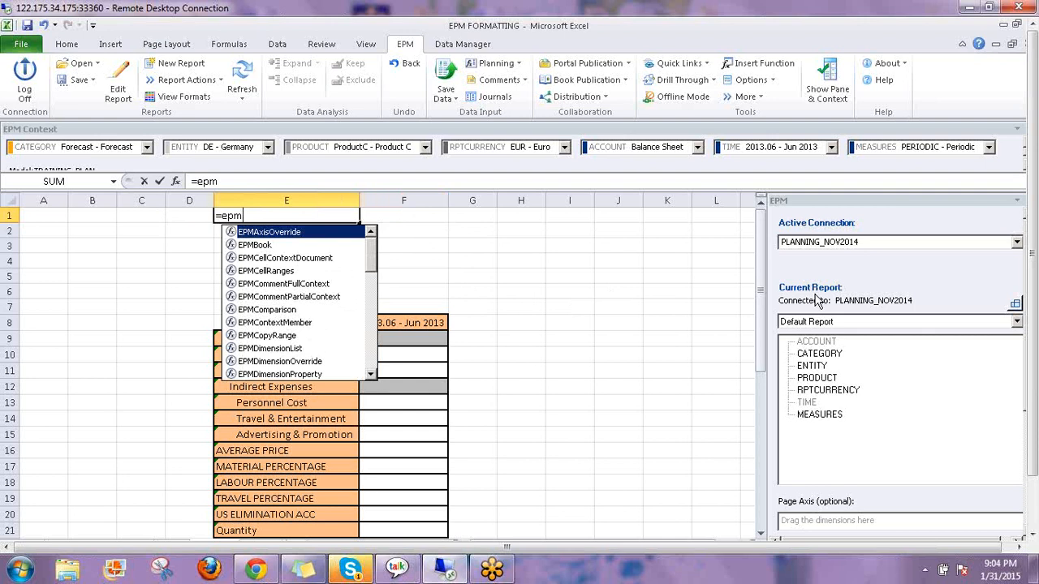
{"action": "type", "text": "p"}
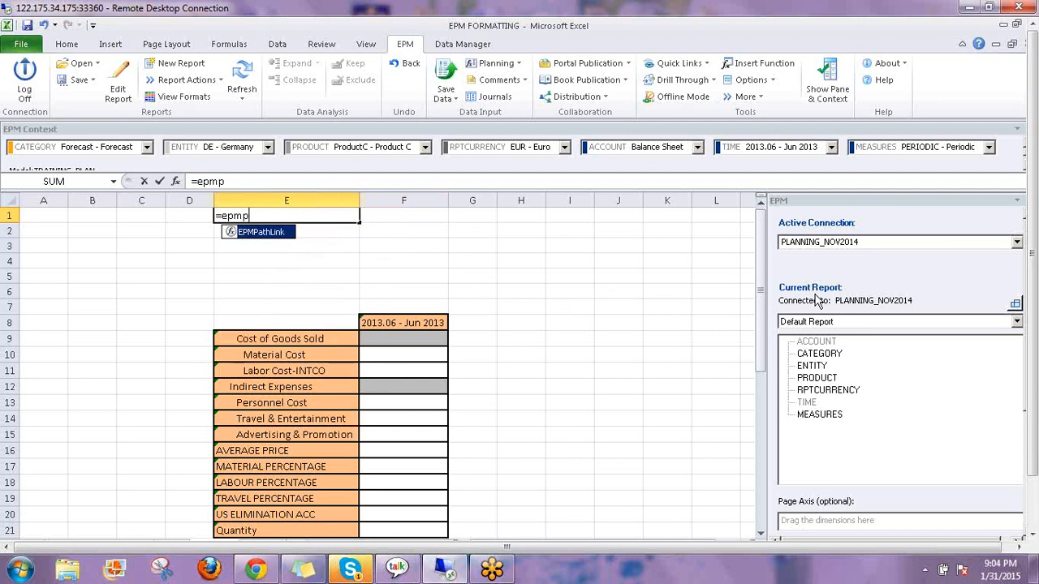
{"action": "key", "text": "BackSpace"}
{"action": "type", "text": "m"}
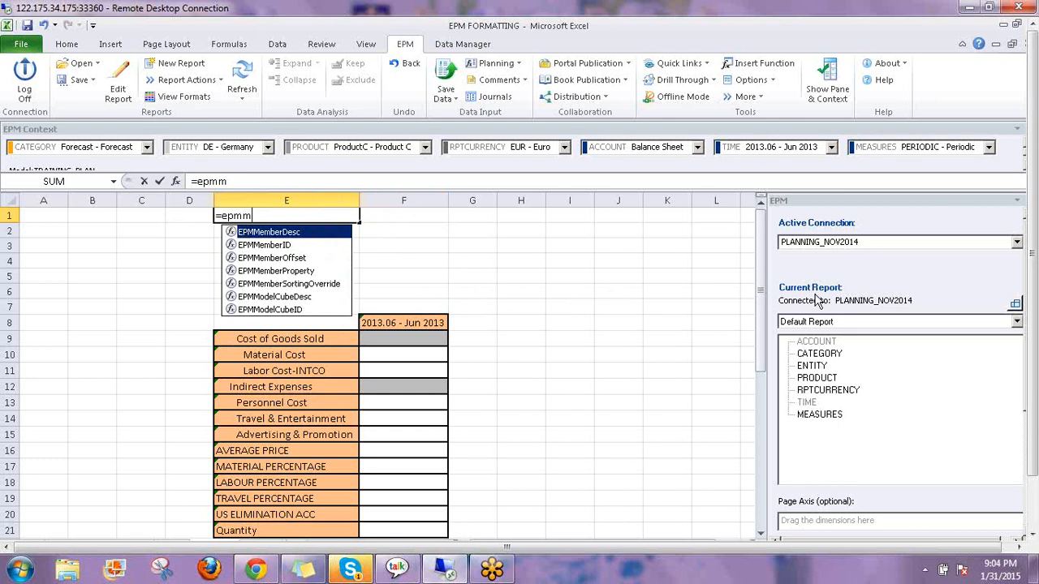
{"action": "key", "text": "Down"}
{"action": "key", "text": "Down"}
{"action": "key", "text": "Down"}
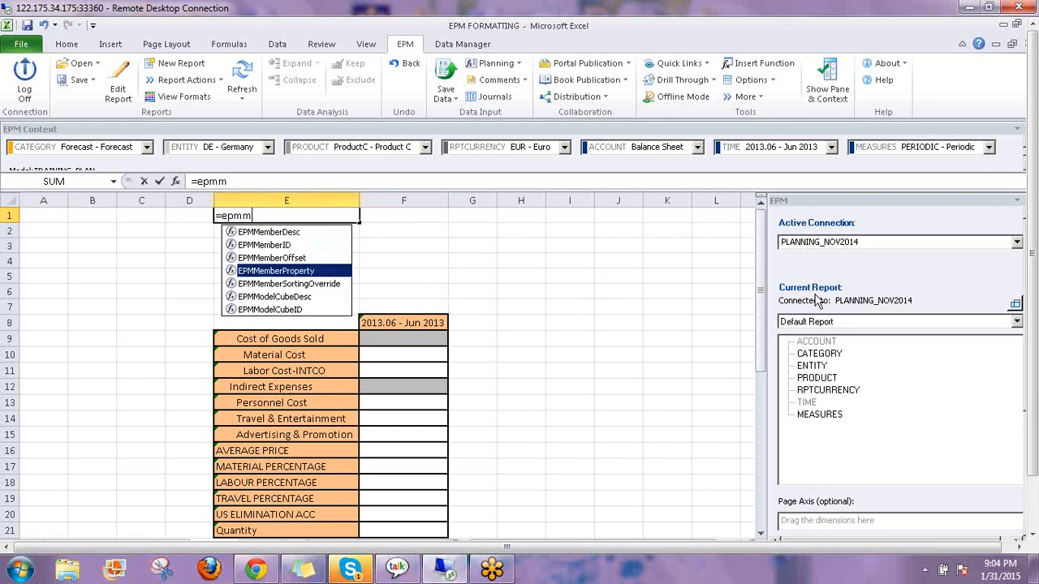
{"action": "key", "text": "BackSpace"}
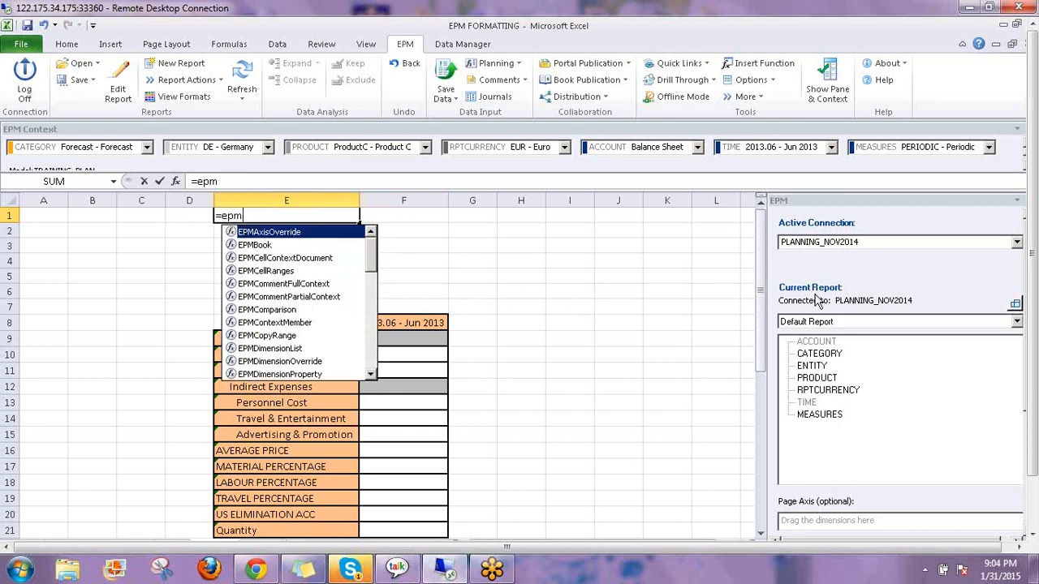
{"action": "type", "text": "p"}
{"action": "key", "text": "BackSpace"}
{"action": "type", "text": "m"}
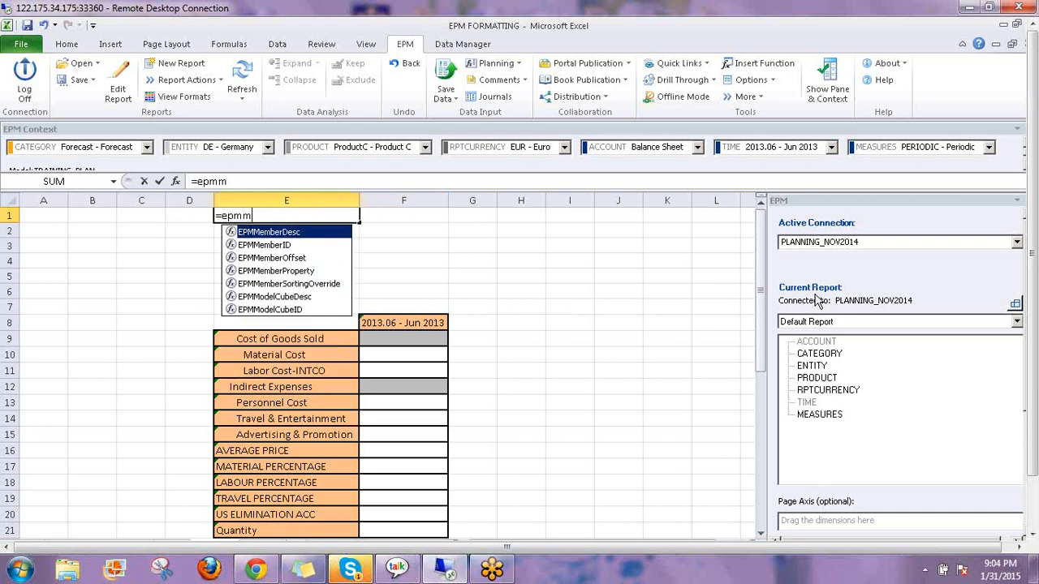
{"action": "key", "text": "Down"}
{"action": "key", "text": "Down"}
{"action": "key", "text": "Down"}
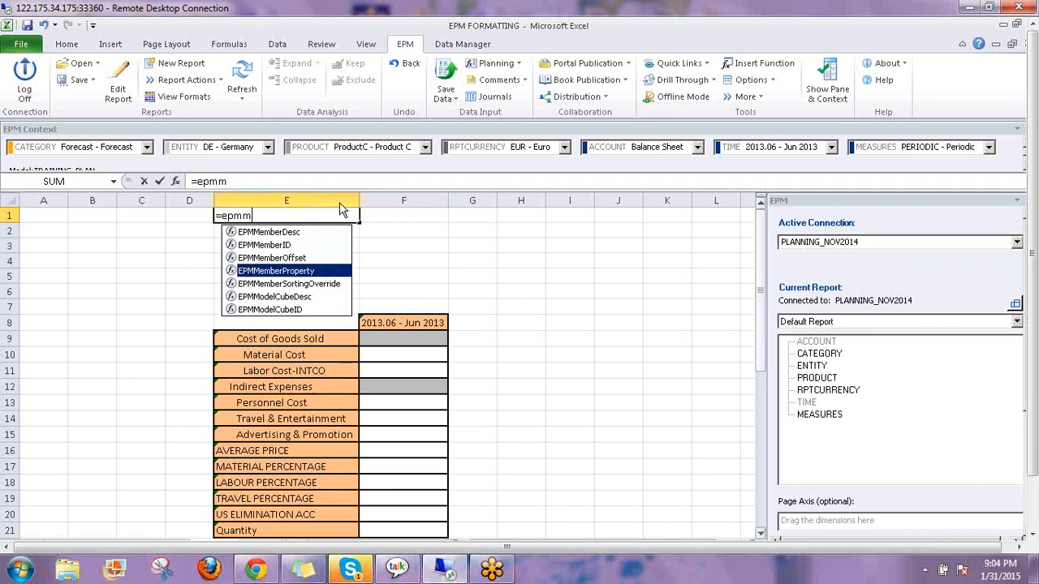
{"action": "double_click", "coordinate": [298, 273]}
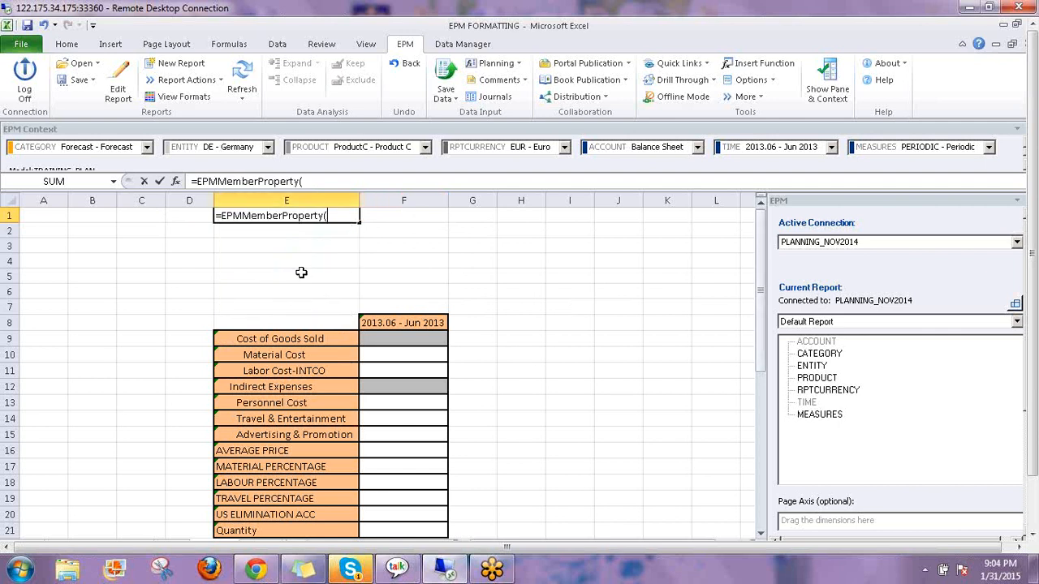
Open the EPMMemberProperty argument fields, move the dialog aside, then cancel the entry
{"action": "key", "text": "ctrl+a"}
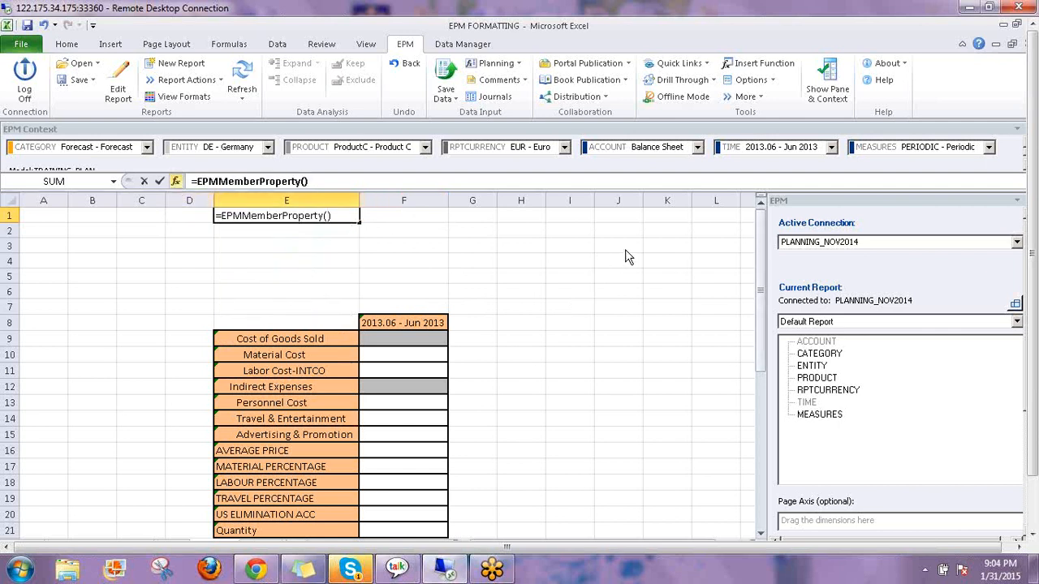
{"action": "left_click_drag", "start_coordinate": [474, 238], "coordinate": [649, 195]}
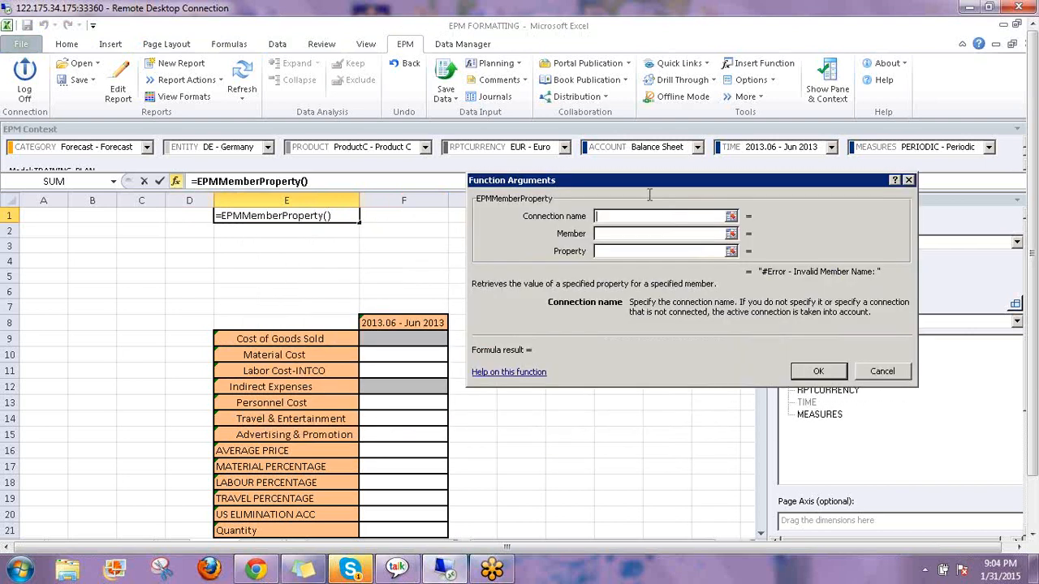
{"action": "left_click", "coordinate": [879, 373]}
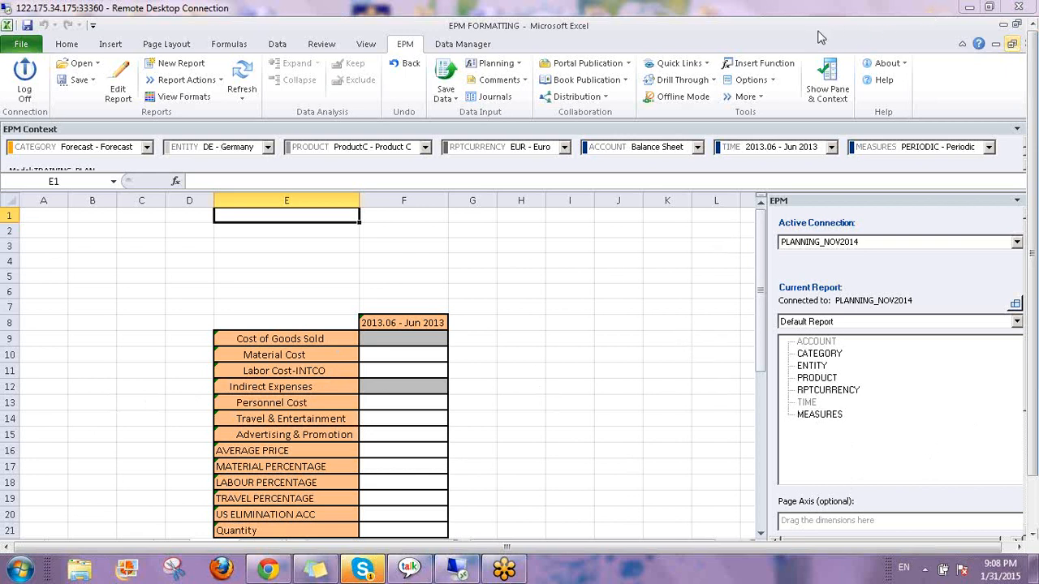
Look over cells F3 and E3 and select the account labels E9 to E21
{"action": "left_click", "coordinate": [392, 244]}
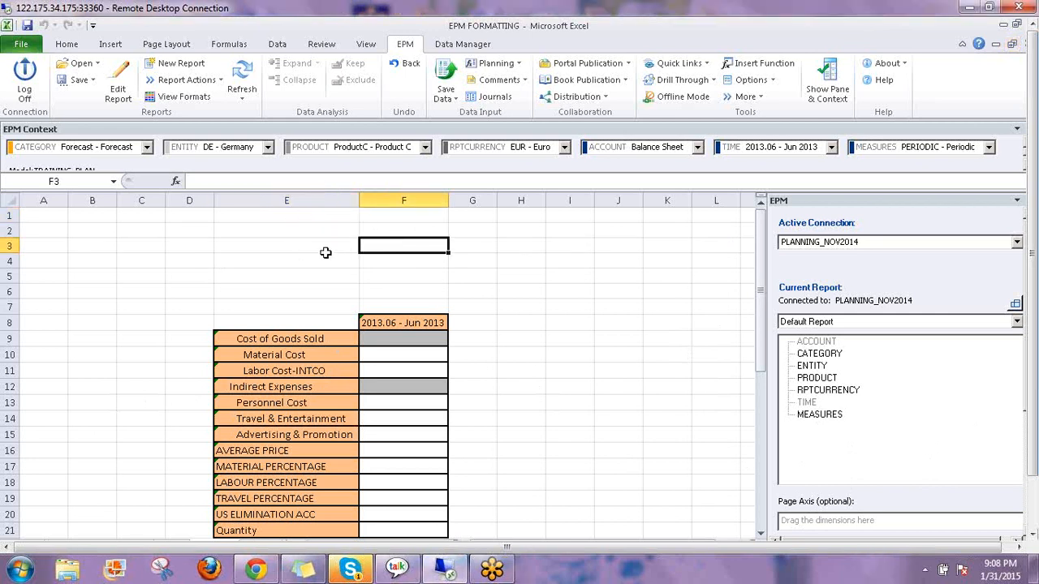
{"action": "left_click", "coordinate": [258, 244]}
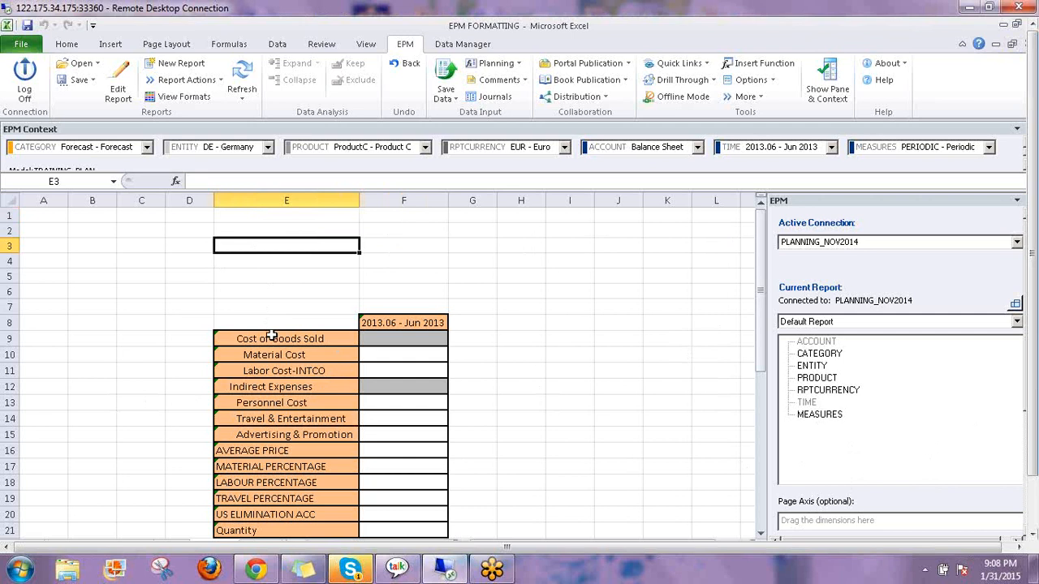
{"action": "left_click_drag", "start_coordinate": [271, 335], "coordinate": [268, 532]}
Start an =EPMDimensionPropertyValues( formula in E1 from the =epm suggestions
{"action": "left_click", "coordinate": [245, 217]}
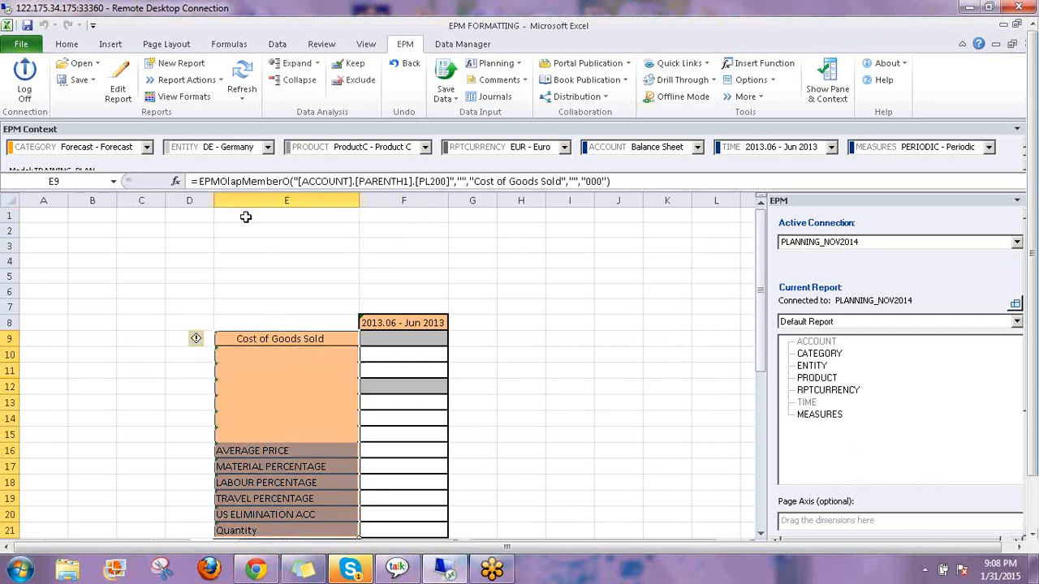
{"action": "type", "text": "=epm"}
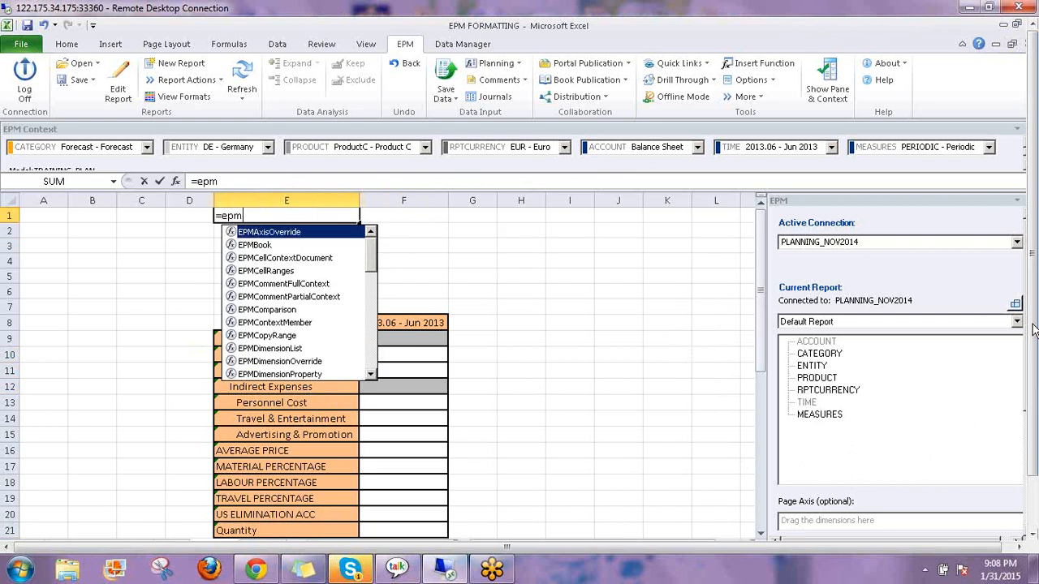
{"action": "key", "text": "Down"}
{"action": "key", "text": "Down"}
{"action": "key", "text": "Down"}
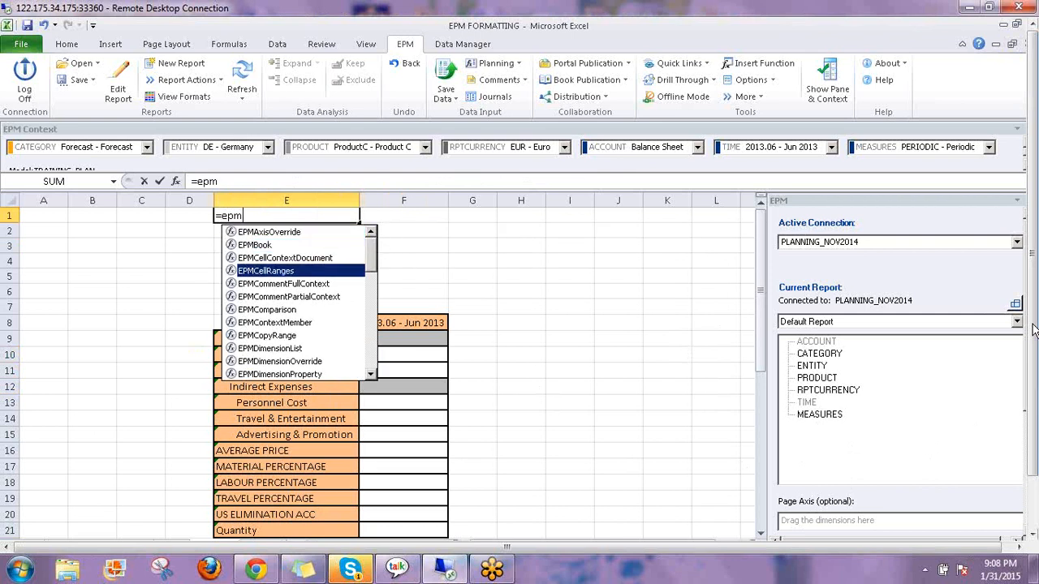
{"action": "key", "text": "Down"}
{"action": "key", "text": "Down"}
{"action": "key", "text": "Down"}
{"action": "key", "text": "Down"}
{"action": "key", "text": "Down"}
{"action": "key", "text": "Down"}
{"action": "key", "text": "Down"}
{"action": "key", "text": "Down"}
{"action": "key", "text": "Down"}
{"action": "key", "text": "Down"}
{"action": "key", "text": "Down"}
{"action": "key", "text": "Down"}
{"action": "key", "text": "Down"}
{"action": "key", "text": "Down"}
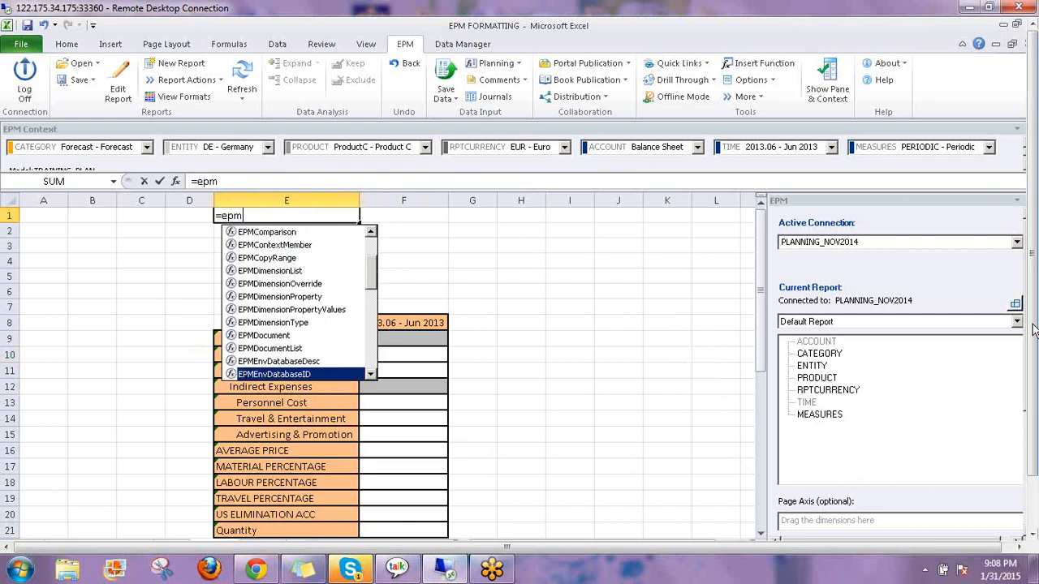
{"action": "key", "text": "Up"}
{"action": "key", "text": "Up"}
{"action": "key", "text": "Up"}
{"action": "key", "text": "Up"}
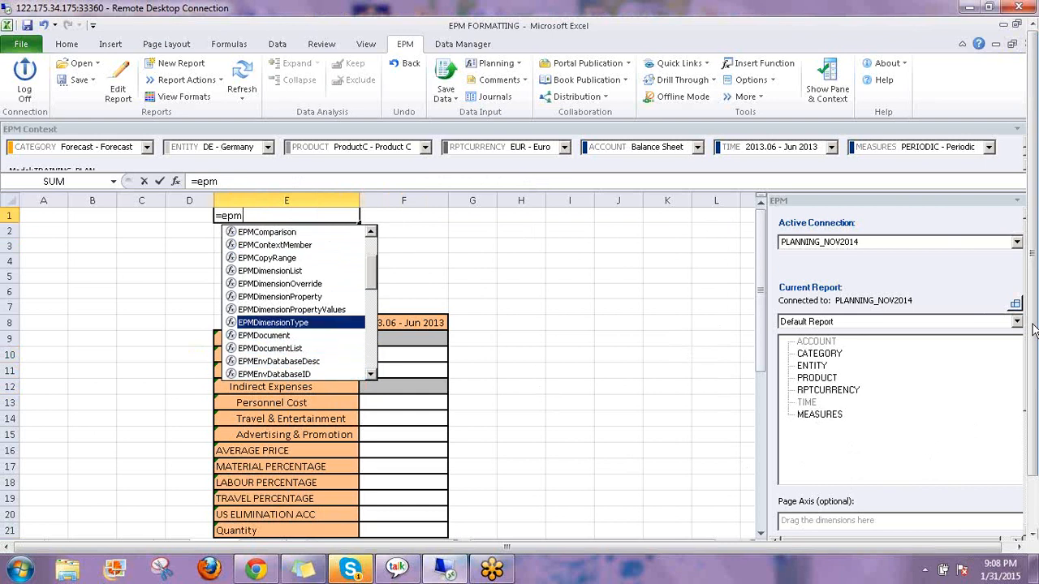
{"action": "key", "text": "Up"}
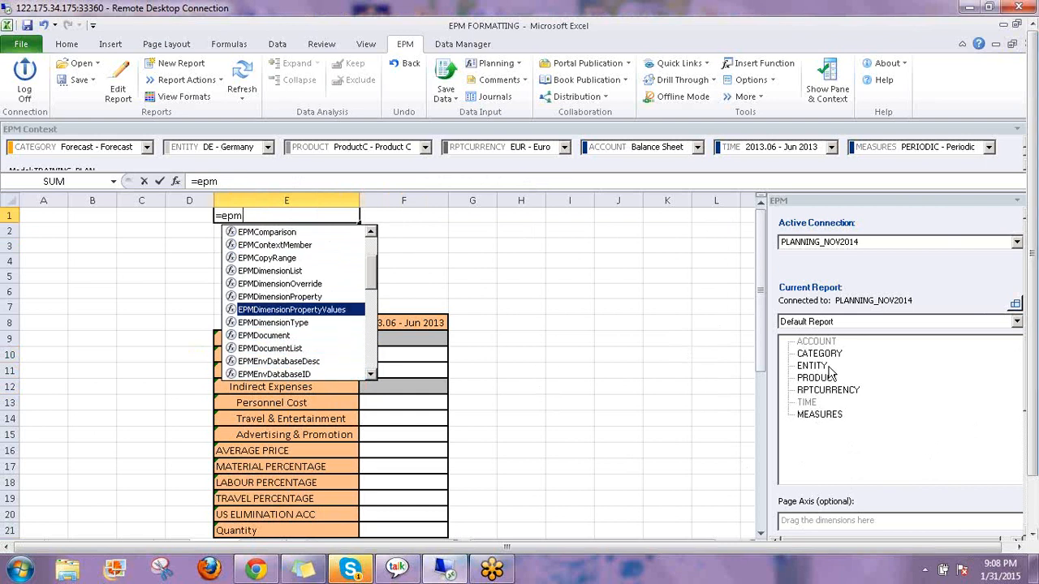
{"action": "double_click", "coordinate": [312, 311]}
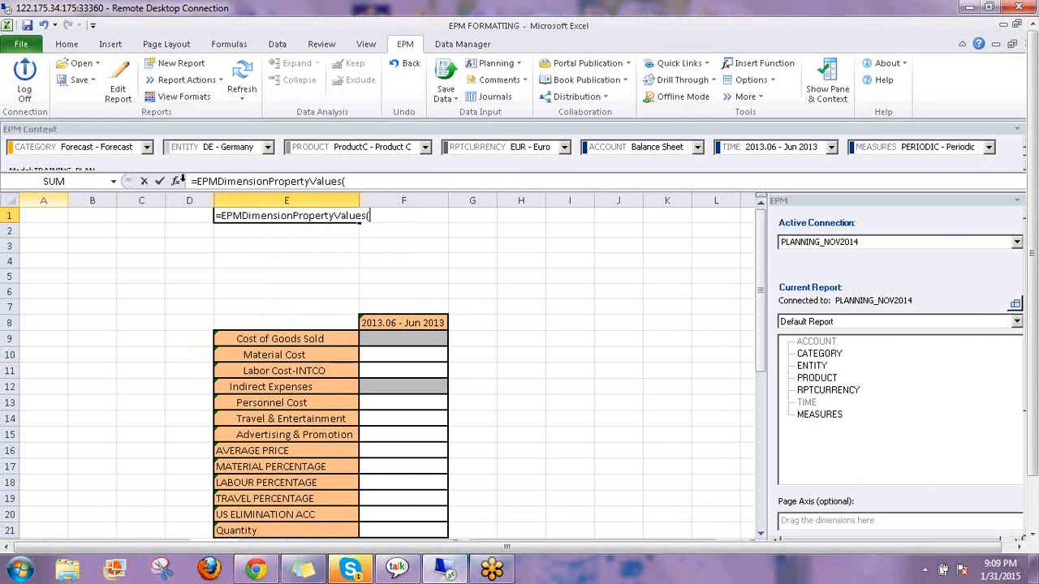
Set Dimension "account" and Property "acctype" so E1 returns AST,LEQ,INC,EXP
{"action": "key", "text": "ctrl+a"}
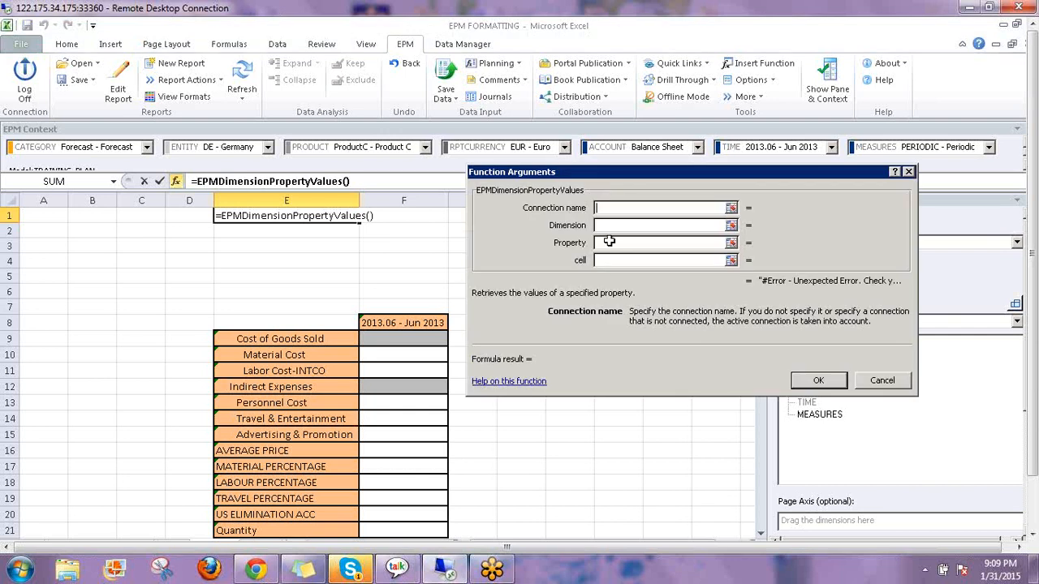
{"action": "key", "text": "Tab"}
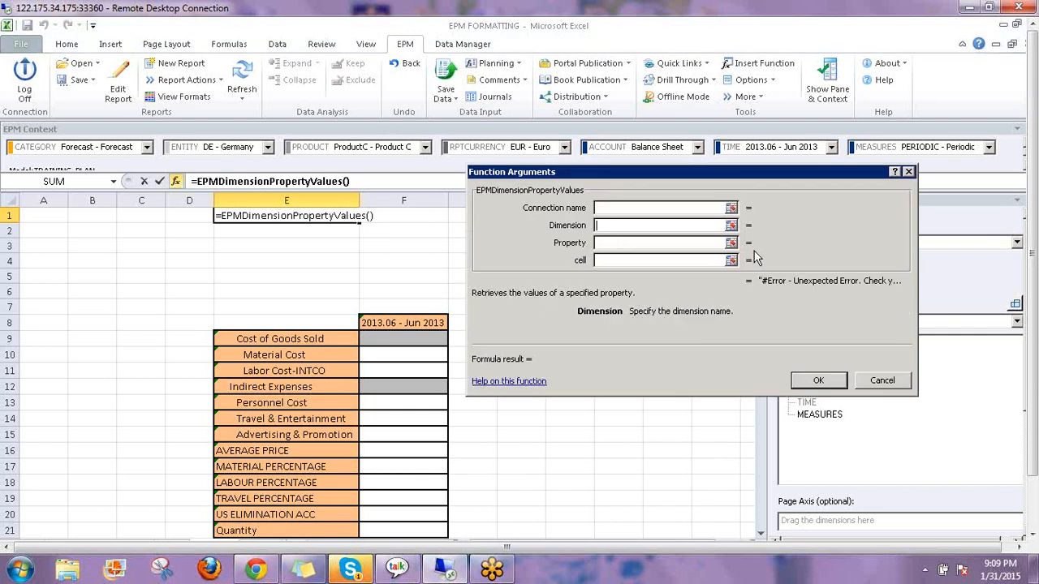
{"action": "type", "text": "\""}
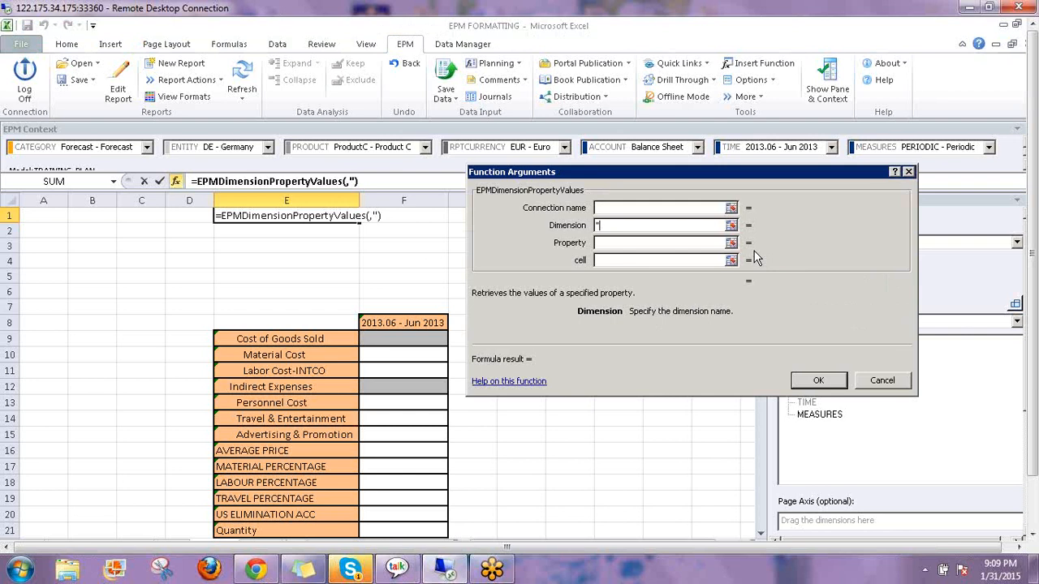
{"action": "type", "text": "account"}
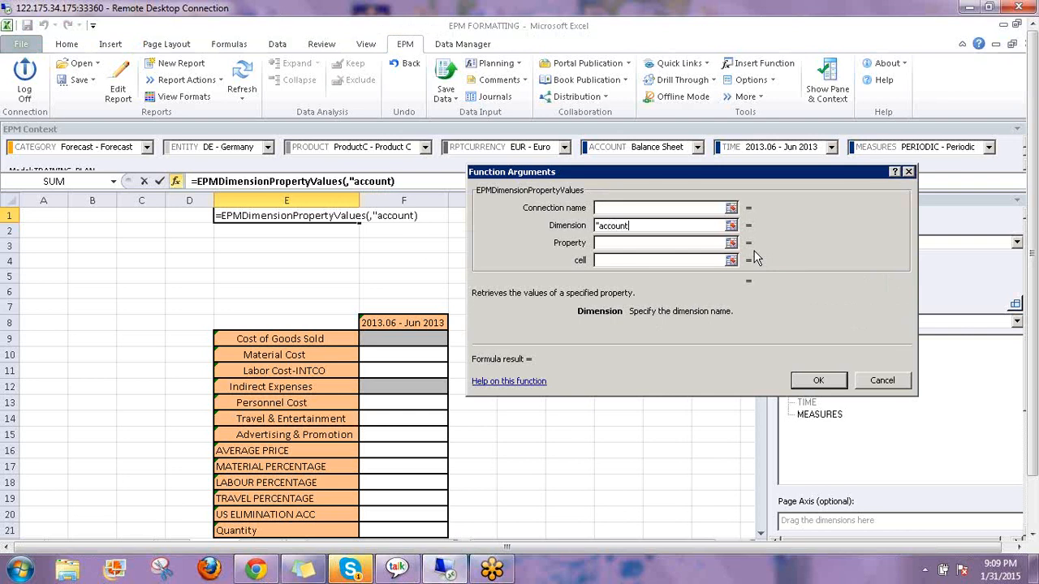
{"action": "type", "text": "\""}
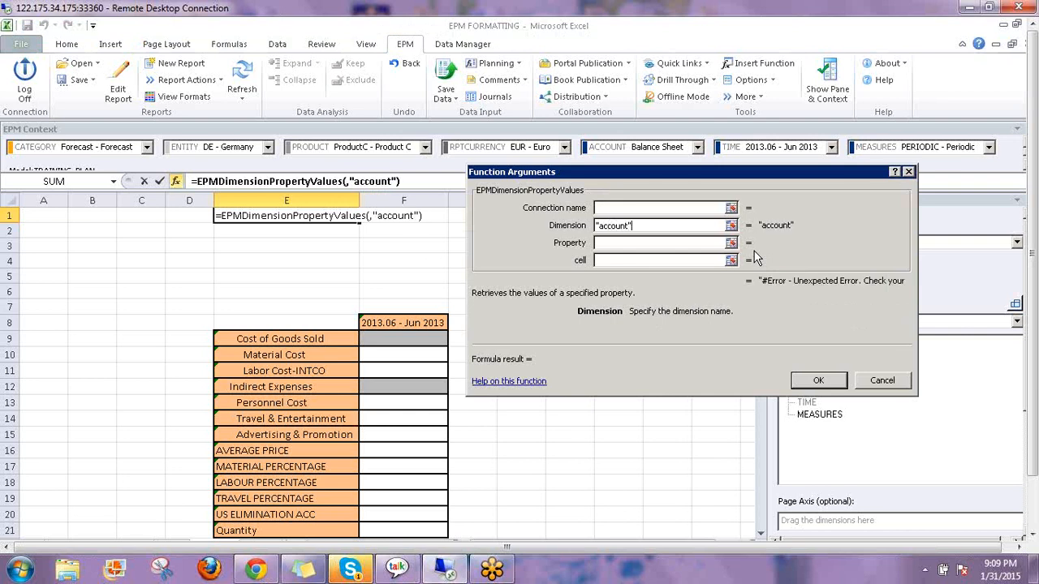
{"action": "left_click", "coordinate": [609, 243]}
{"action": "type", "text": "Acc"}
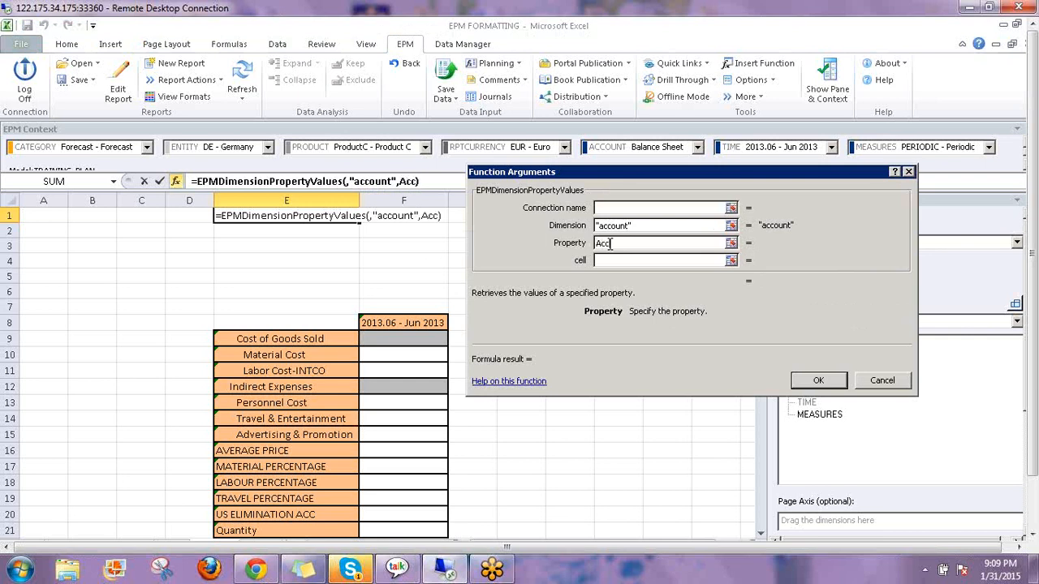
{"action": "key", "text": "BackSpace"}
{"action": "key", "text": "BackSpace"}
{"action": "key", "text": "BackSpace"}
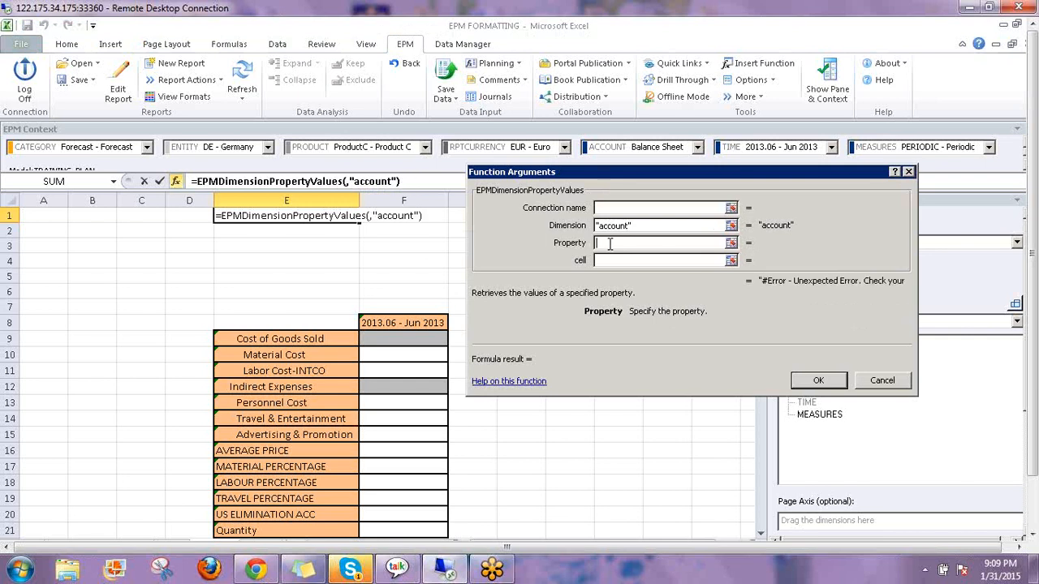
{"action": "type", "text": "acctyp"}
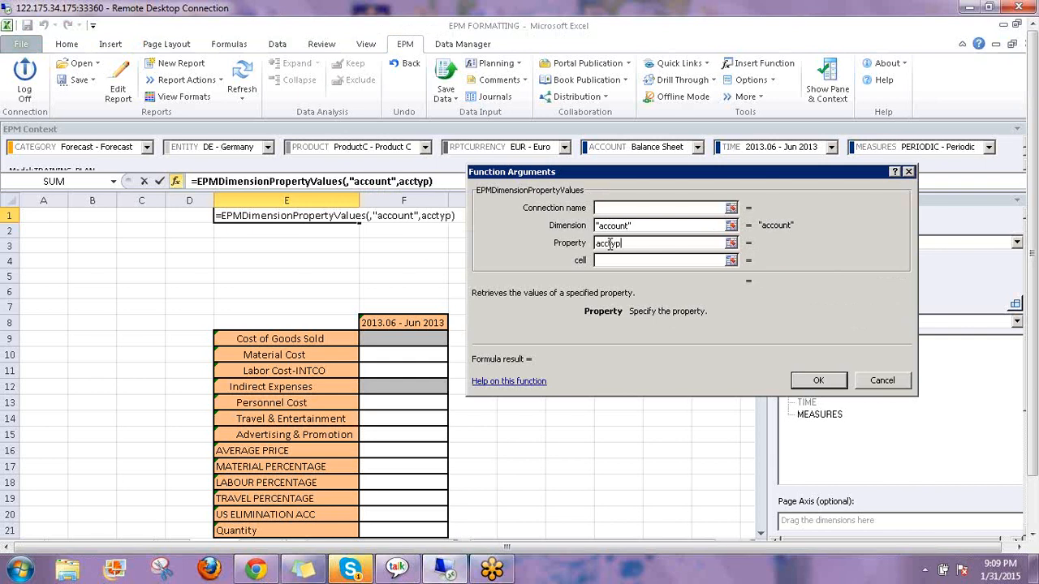
{"action": "type", "text": "e"}
{"action": "left_click", "coordinate": [639, 225]}
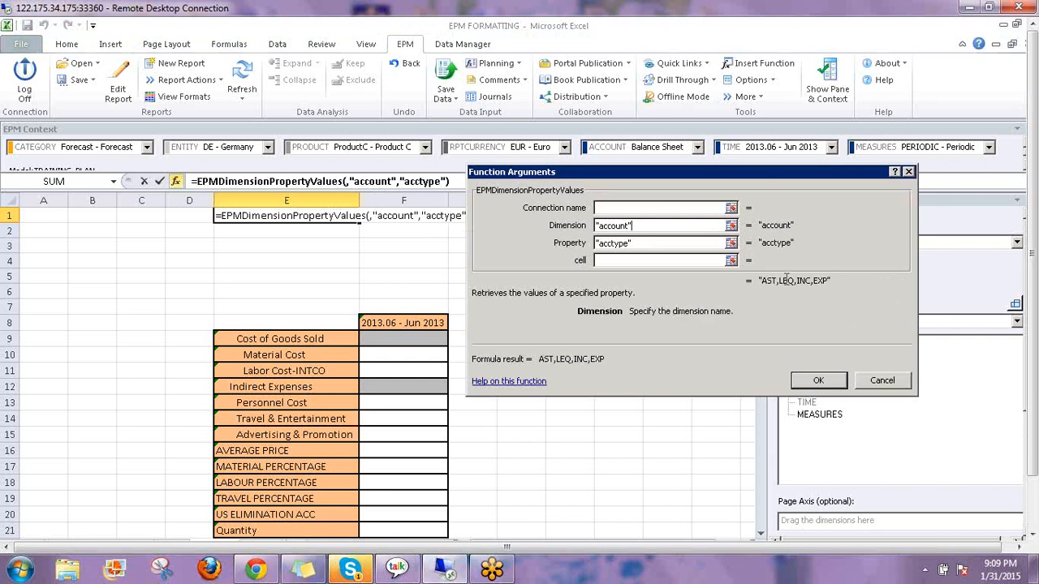
{"action": "key", "text": "BackSpace"}
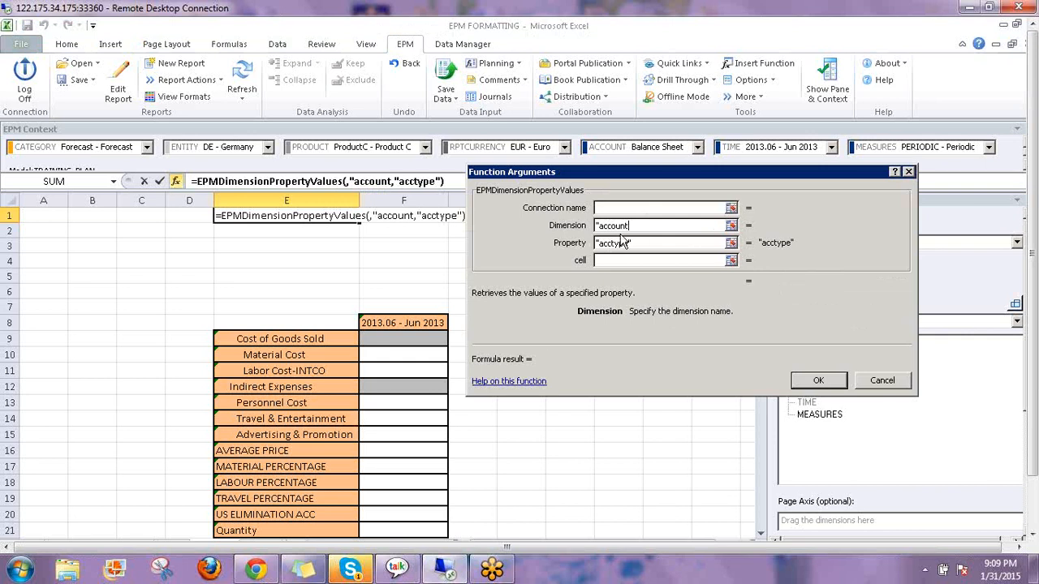
{"action": "type", "text": "\""}
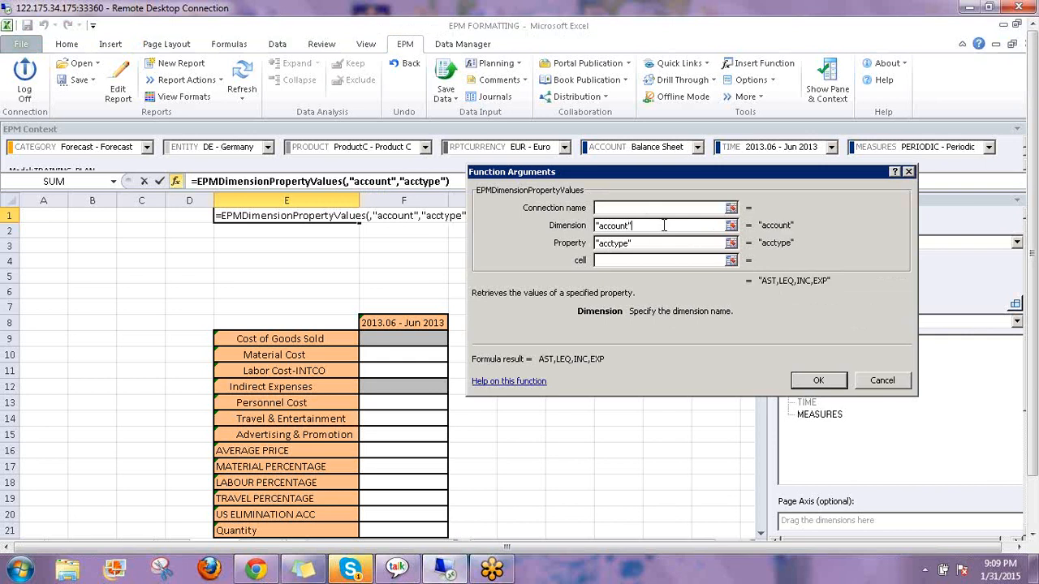
{"action": "left_click", "coordinate": [820, 381]}
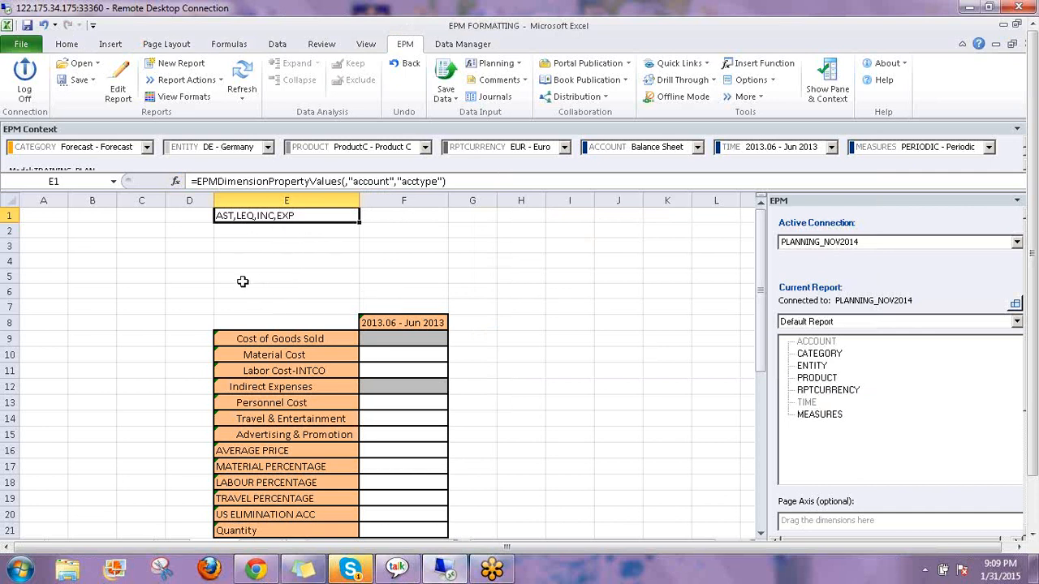
{"action": "left_click", "coordinate": [279, 242]}
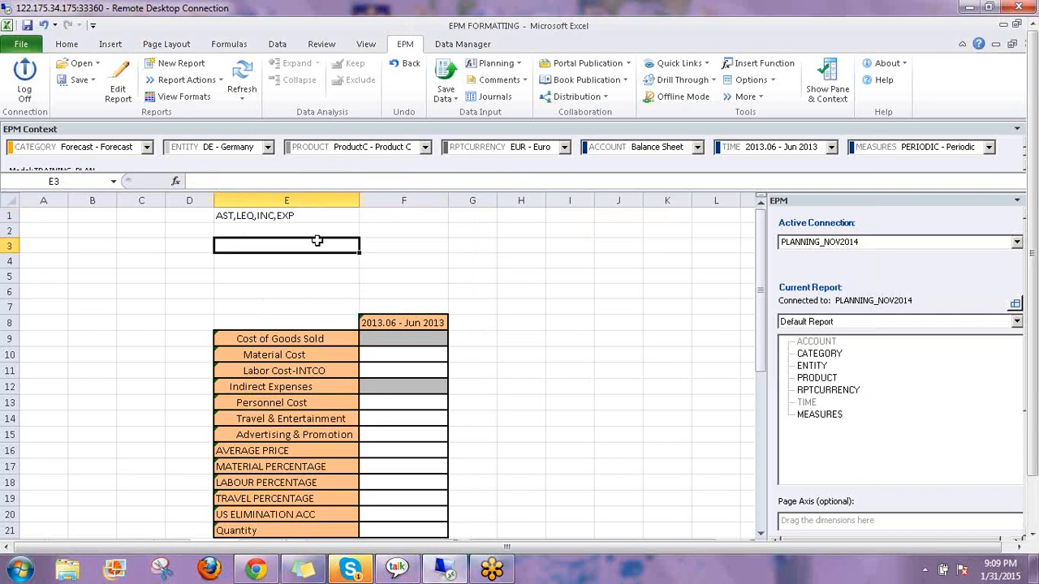
{"action": "left_click", "coordinate": [295, 214]}
{"action": "left_click", "coordinate": [393, 245]}
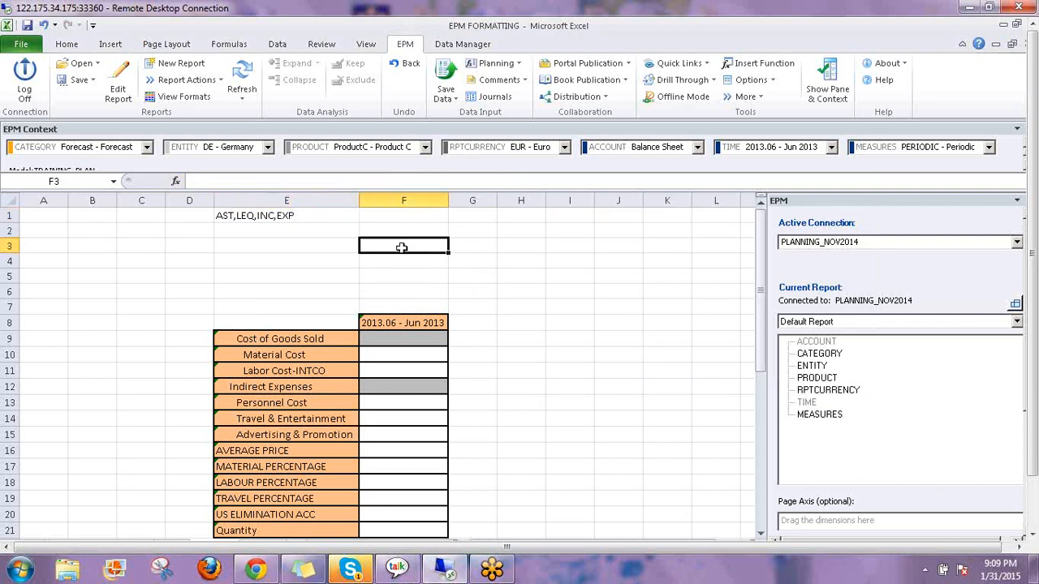
{"action": "left_click", "coordinate": [312, 245]}
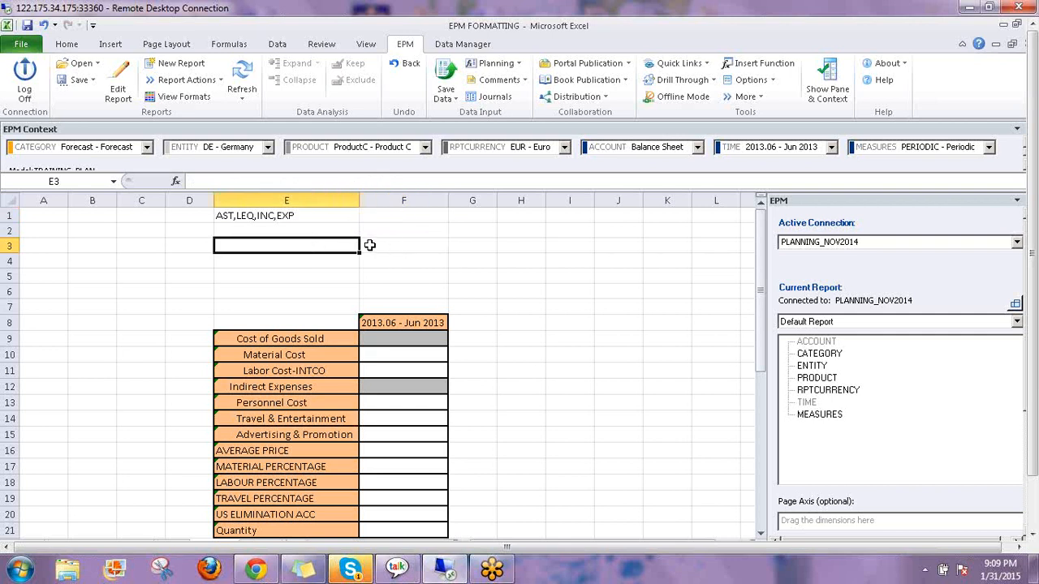
{"action": "left_click", "coordinate": [370, 245]}
{"action": "left_click", "coordinate": [246, 214]}
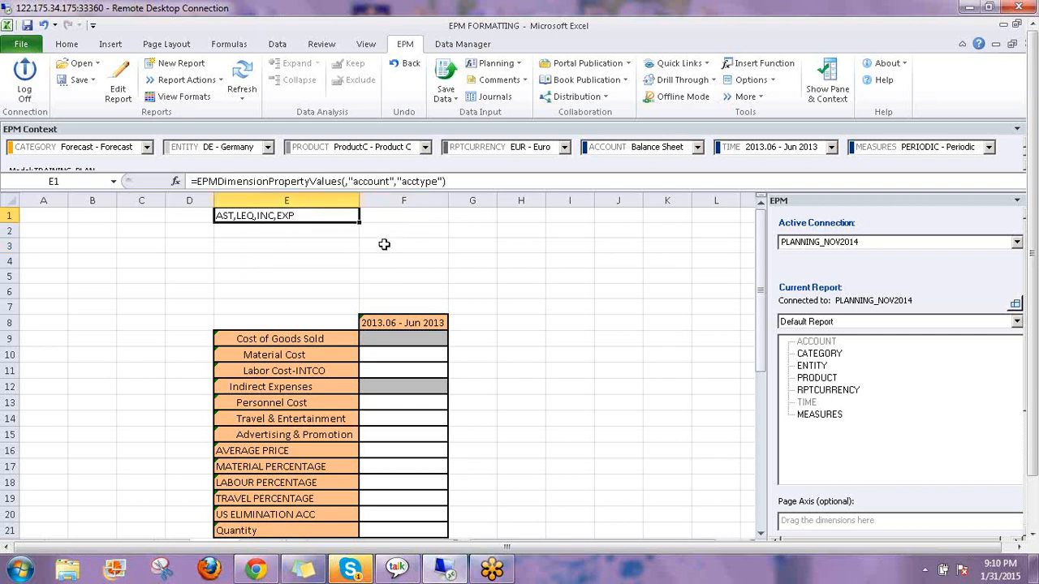
{"action": "left_click", "coordinate": [381, 244]}
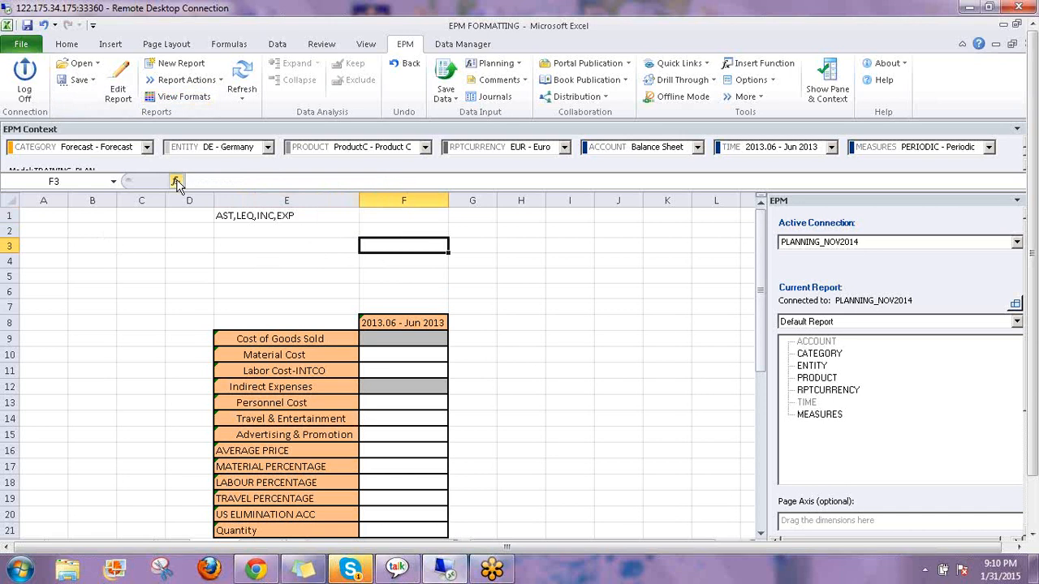
{"action": "left_click", "coordinate": [230, 216]}
{"action": "left_click", "coordinate": [177, 183]}
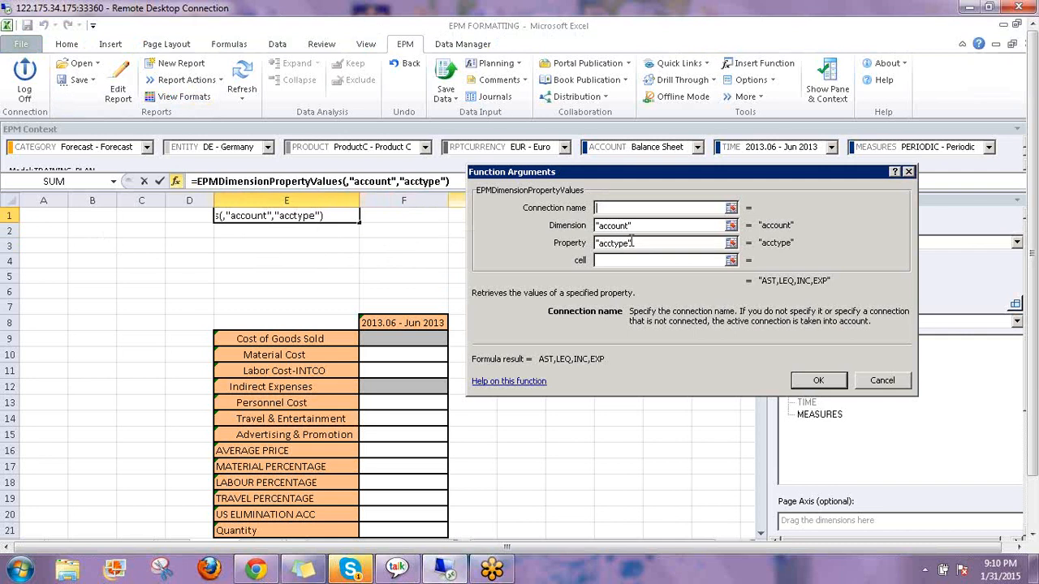
{"action": "left_click", "coordinate": [621, 260]}
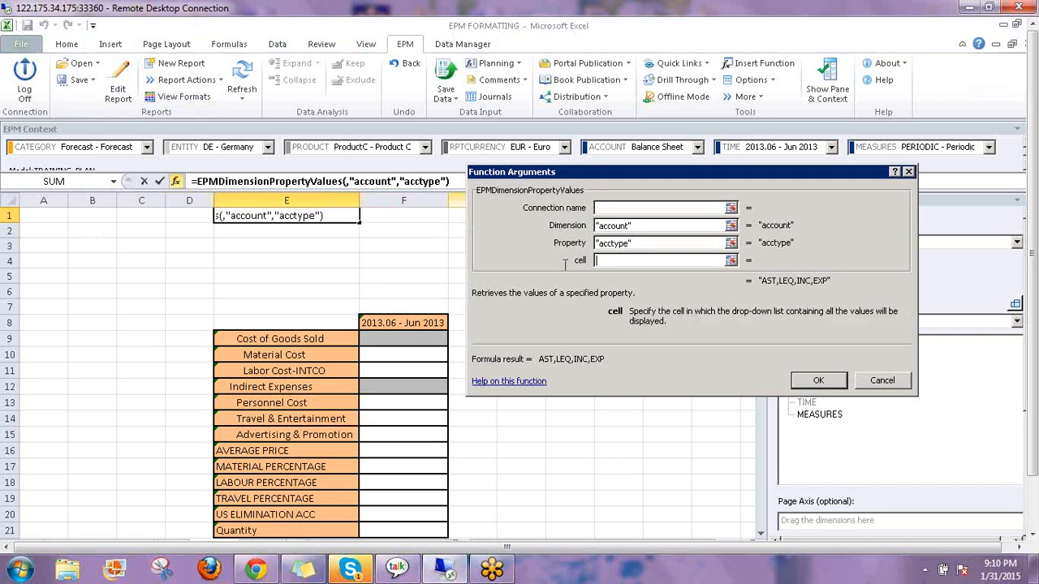
{"action": "left_click", "coordinate": [381, 249]}
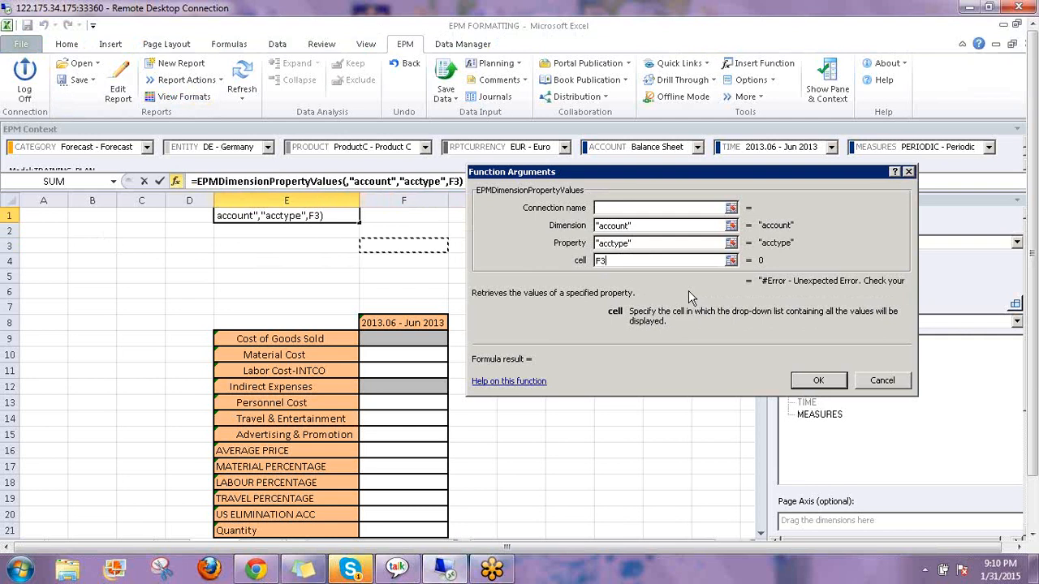
{"action": "key", "text": "BackSpace"}
{"action": "key", "text": "BackSpace"}
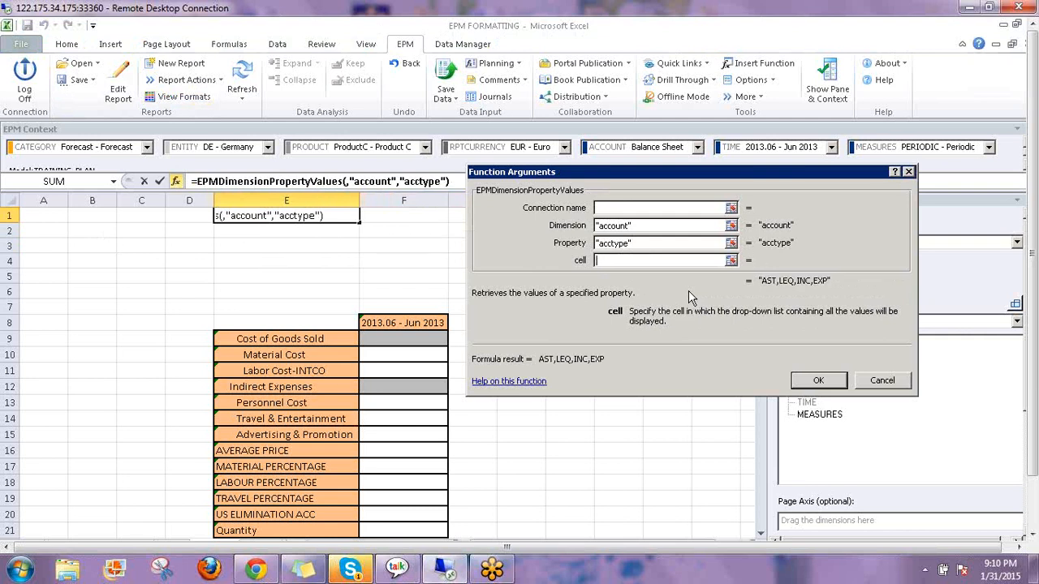
{"action": "left_click", "coordinate": [817, 380]}
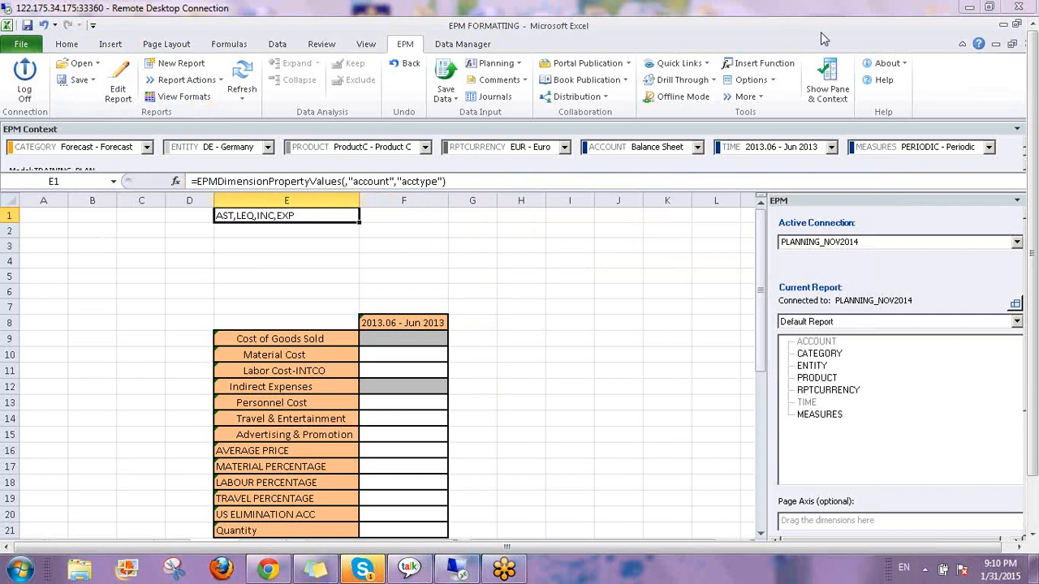
{"action": "left_click", "coordinate": [286, 244]}
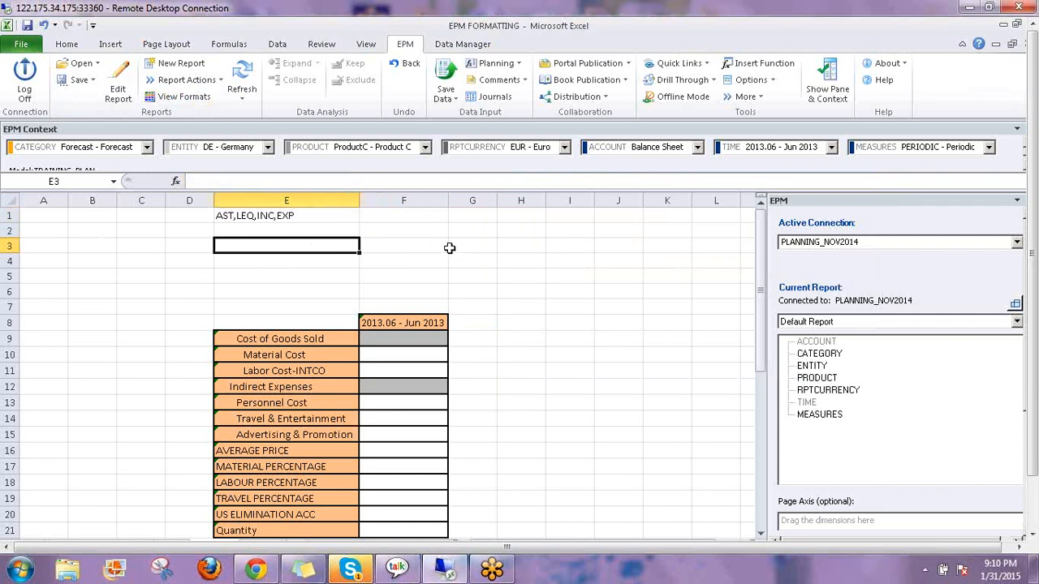
Start an EPMDimensionOverride formula in E3 from the =epm suggestions
{"action": "type", "text": "=epm"}
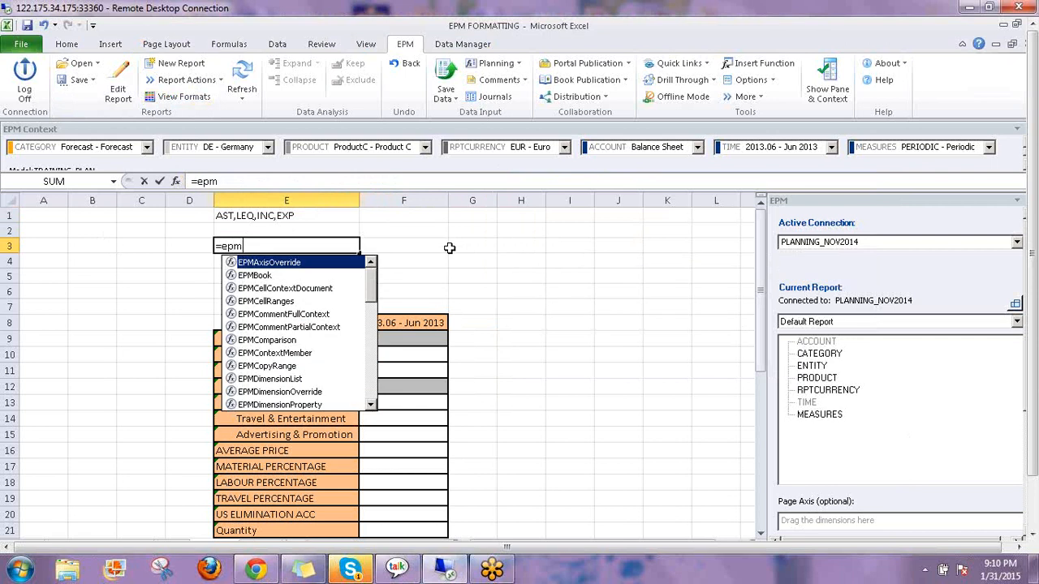
{"action": "key", "text": "Down"}
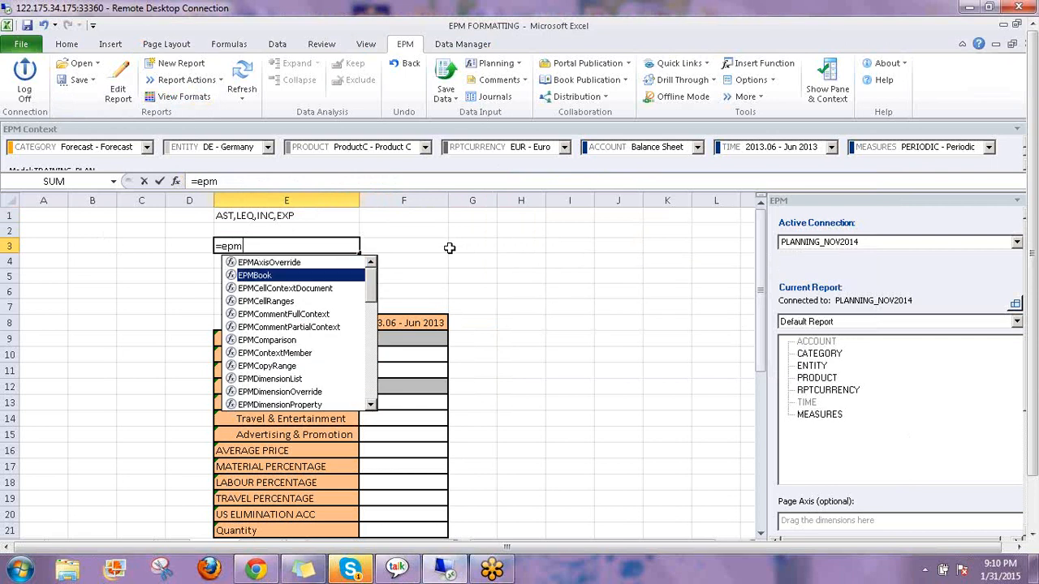
{"action": "key", "text": "Down"}
{"action": "key", "text": "Down"}
{"action": "key", "text": "Down"}
{"action": "key", "text": "Down"}
{"action": "key", "text": "Down"}
{"action": "key", "text": "Down"}
{"action": "key", "text": "Down"}
{"action": "key", "text": "Down"}
{"action": "key", "text": "Down"}
{"action": "key", "text": "Down"}
{"action": "key", "text": "Down"}
{"action": "key", "text": "Down"}
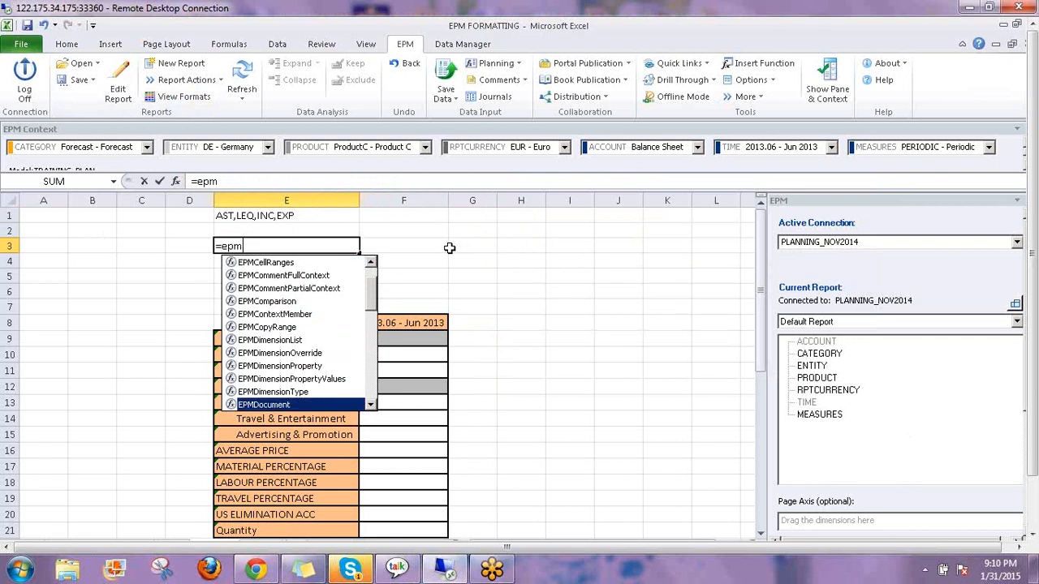
{"action": "key", "text": "Up"}
{"action": "key", "text": "Up"}
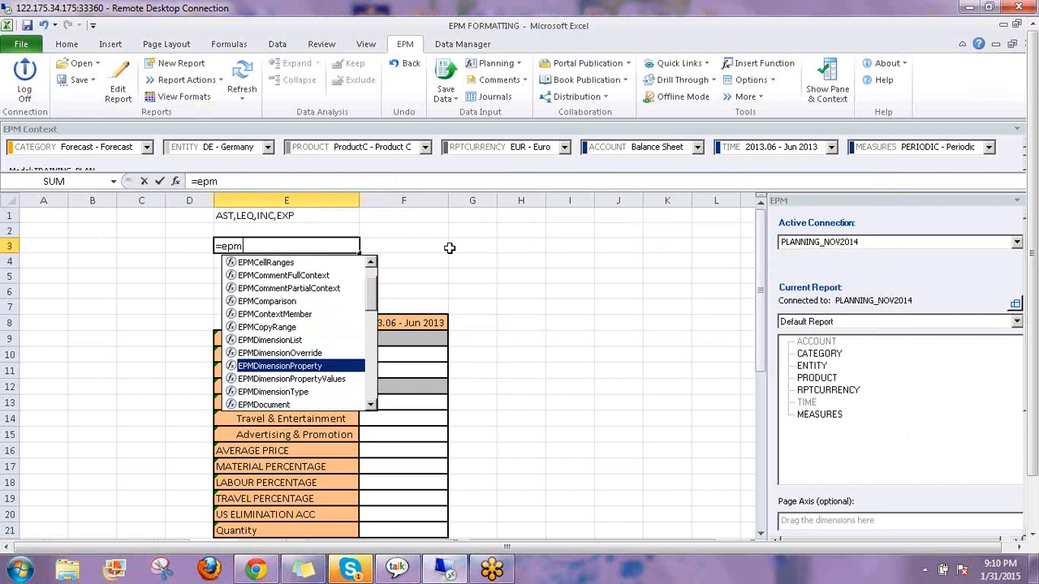
{"action": "key", "text": "Up"}
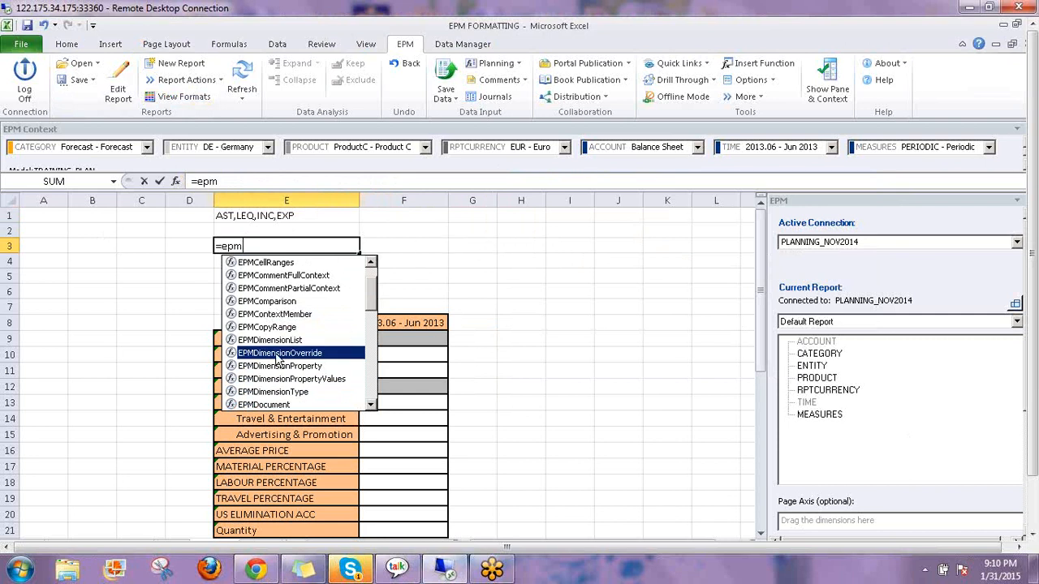
{"action": "double_click", "coordinate": [277, 355]}
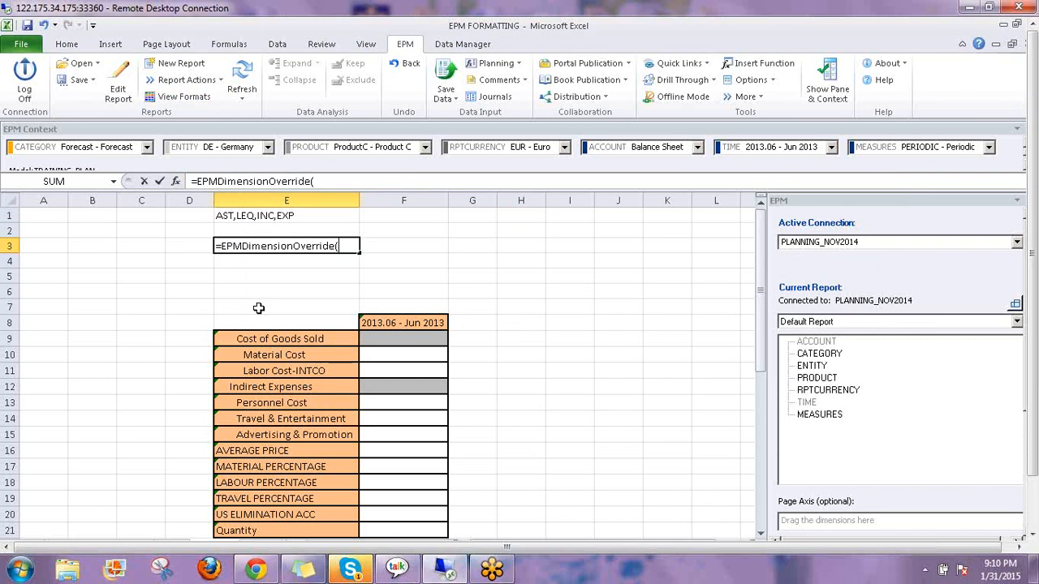
Give EPMDimensionOverride Dimension account and Members "Acctype="&F4, then confirm
{"action": "left_click", "coordinate": [177, 183]}
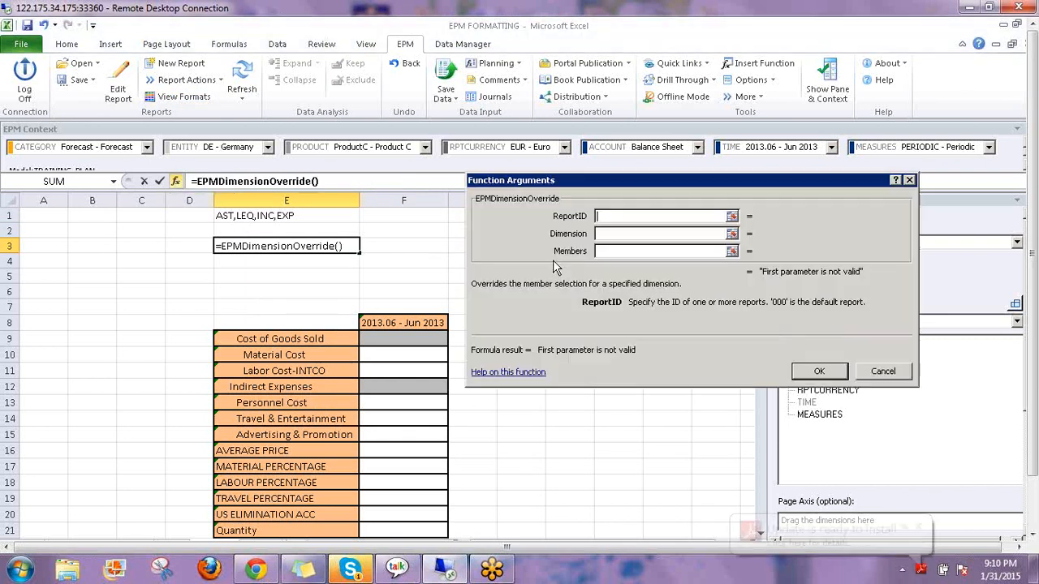
{"action": "left_click", "coordinate": [610, 234]}
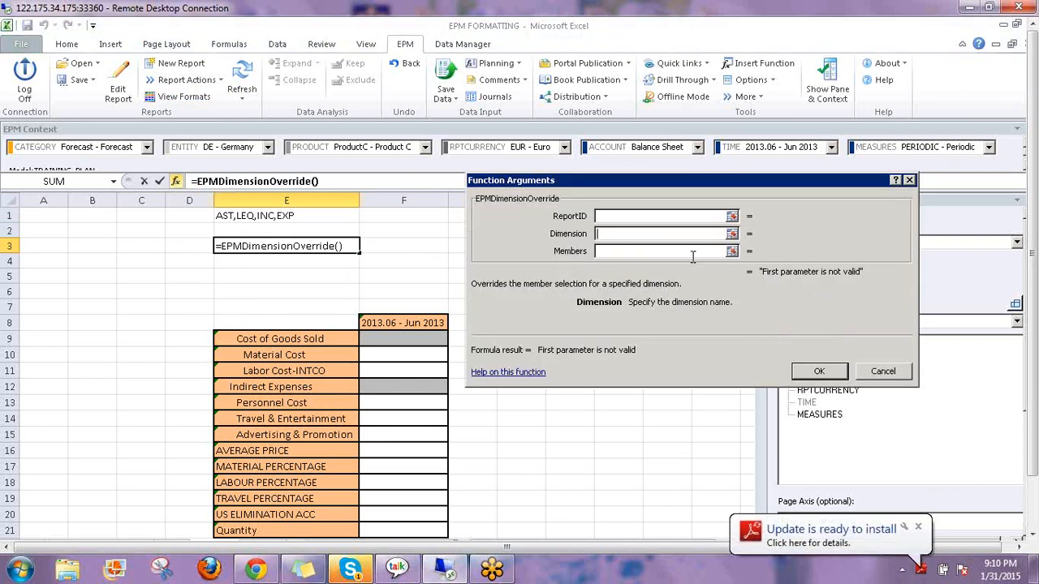
{"action": "type", "text": "accou"}
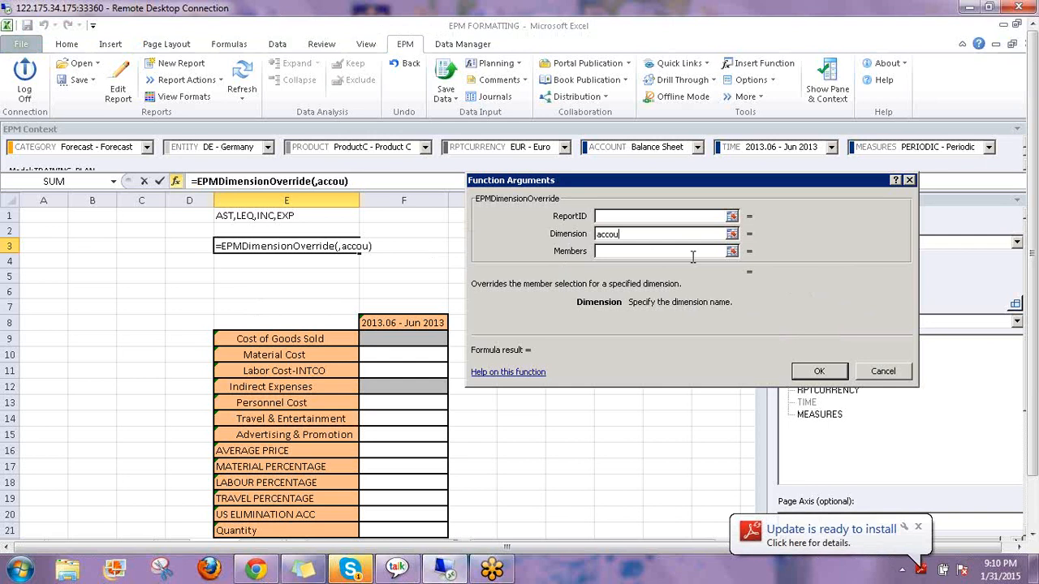
{"action": "type", "text": "nt"}
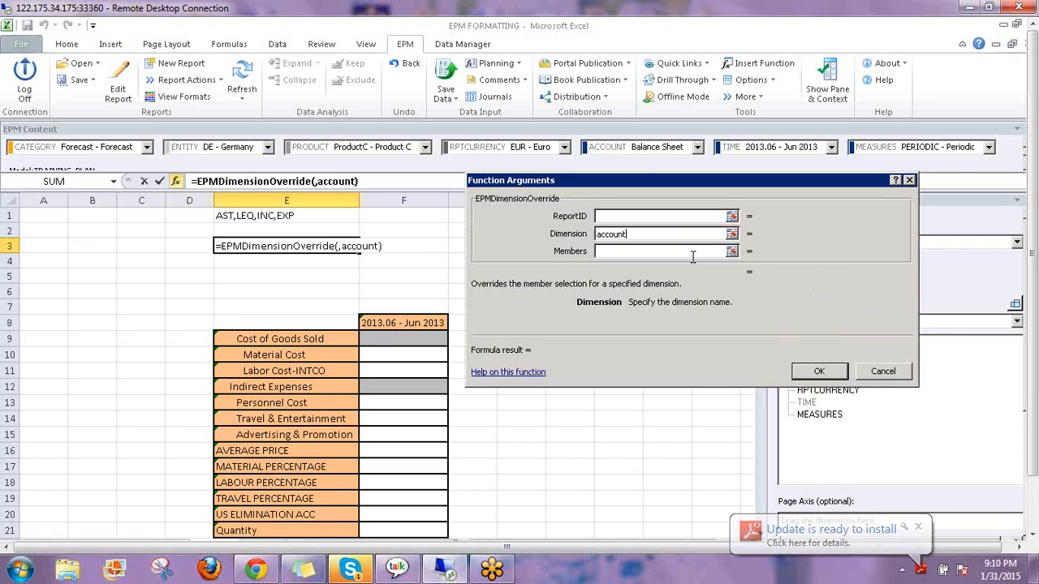
{"action": "key", "text": "Tab"}
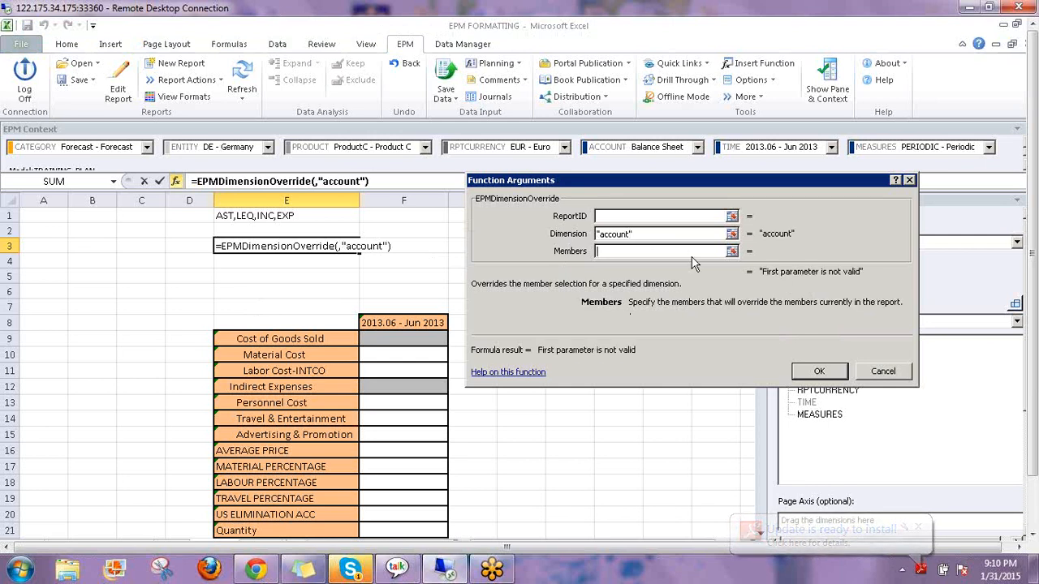
{"action": "type", "text": "\"Acctype"}
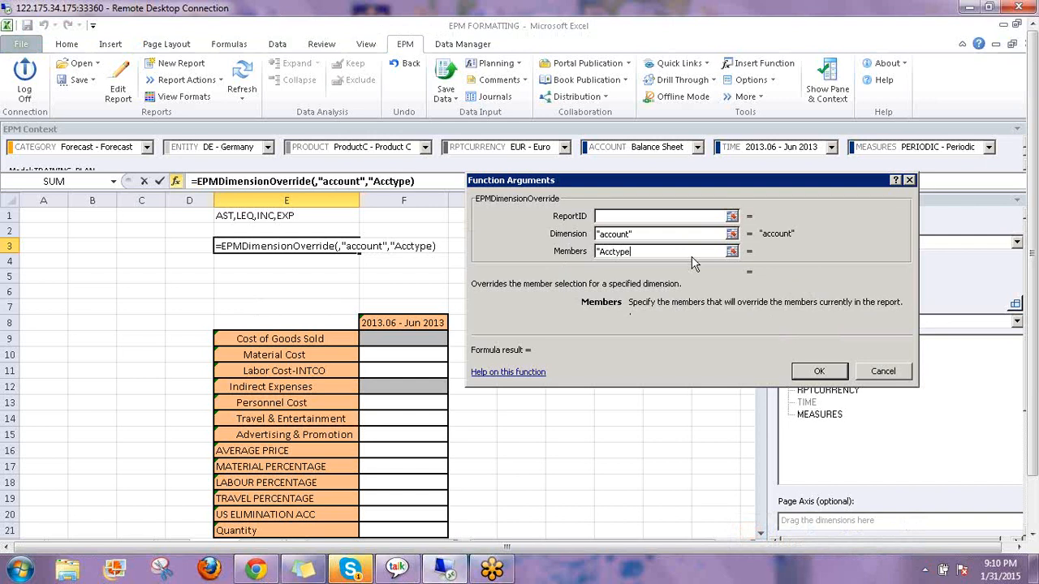
{"action": "type", "text": "+"}
{"action": "key", "text": "BackSpace"}
{"action": "type", "text": "=\""}
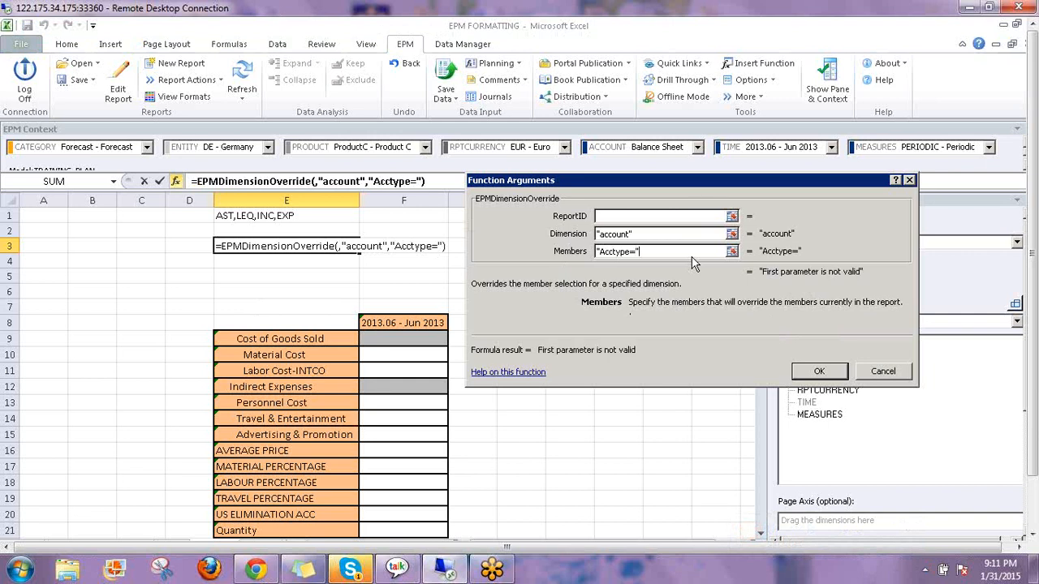
{"action": "type", "text": "&"}
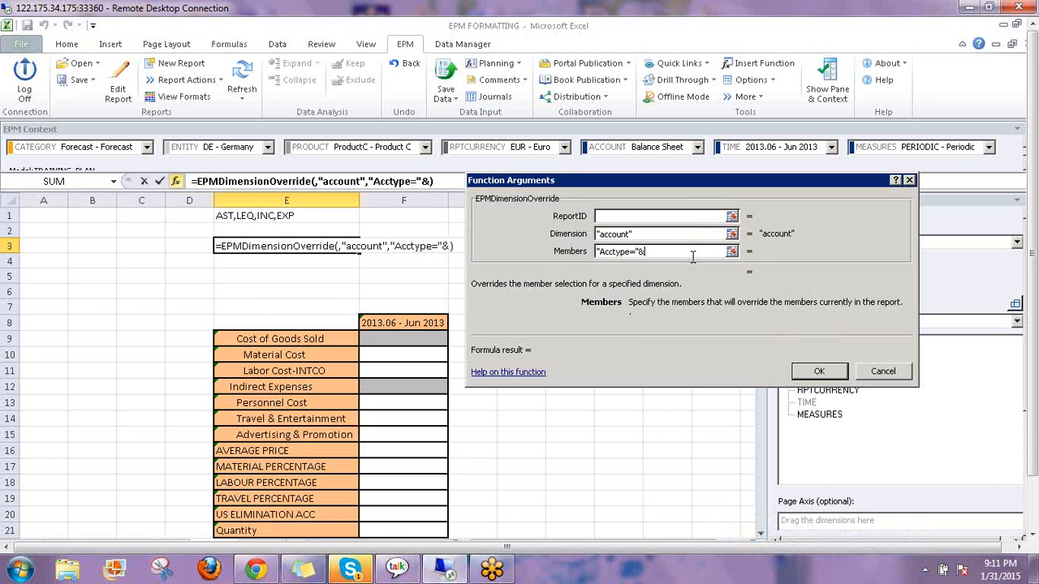
{"action": "left_click", "coordinate": [379, 263]}
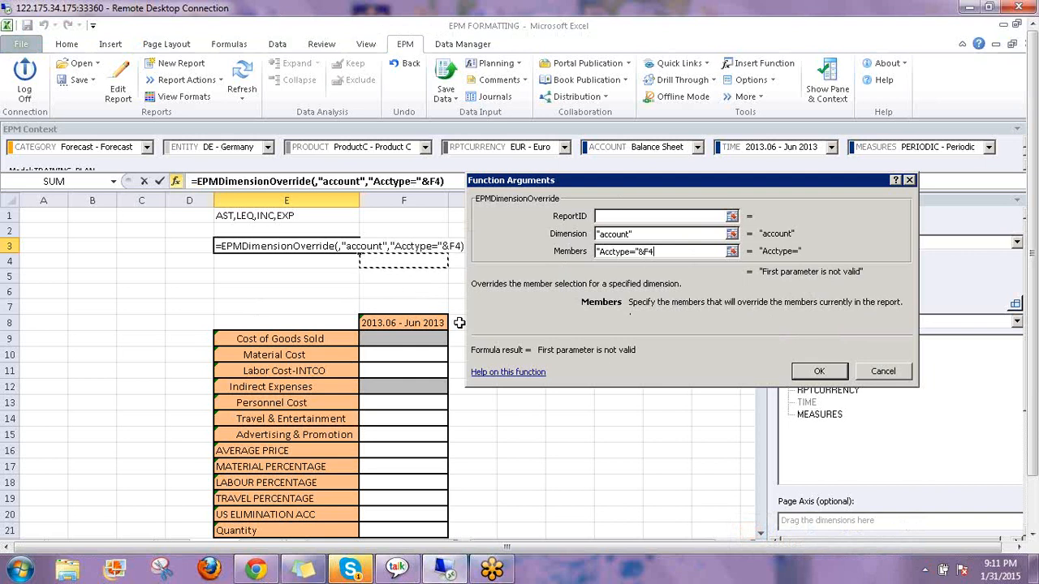
{"action": "left_click", "coordinate": [816, 374]}
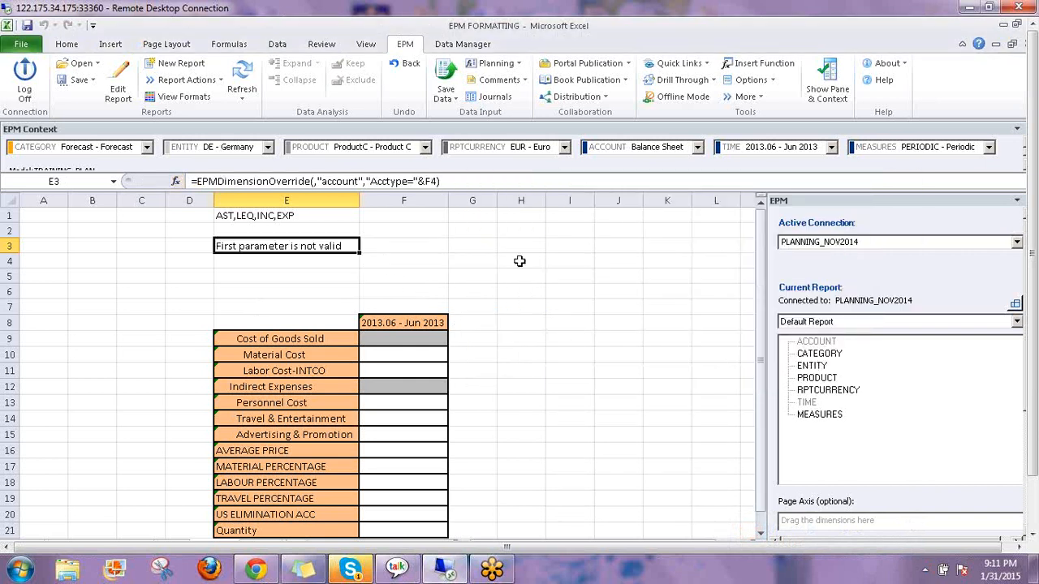
List the account types AST, LEQ, INC and EXP in cells A6 to A9
{"action": "left_click", "coordinate": [388, 258]}
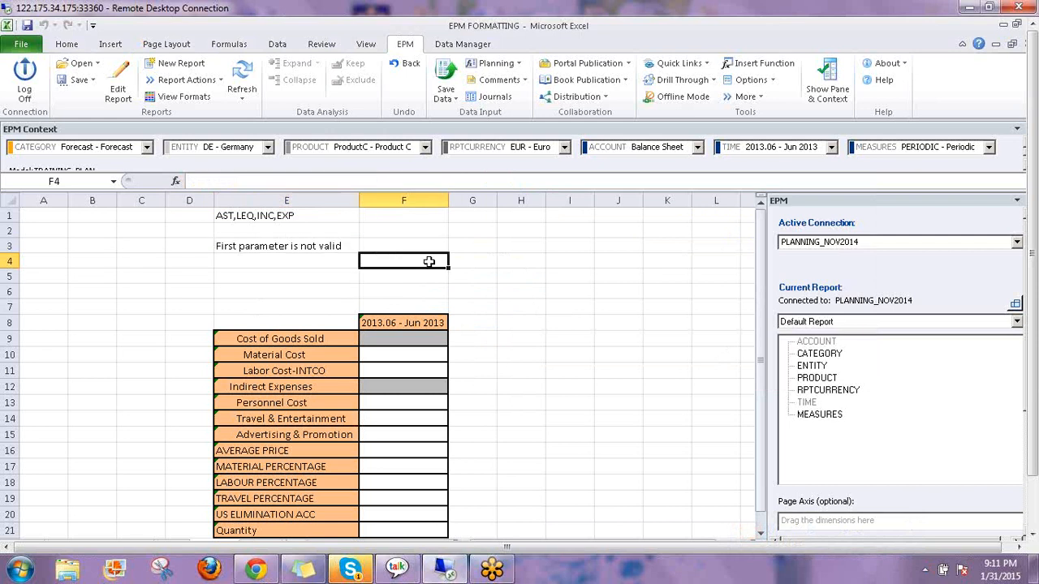
{"action": "left_click", "coordinate": [33, 287]}
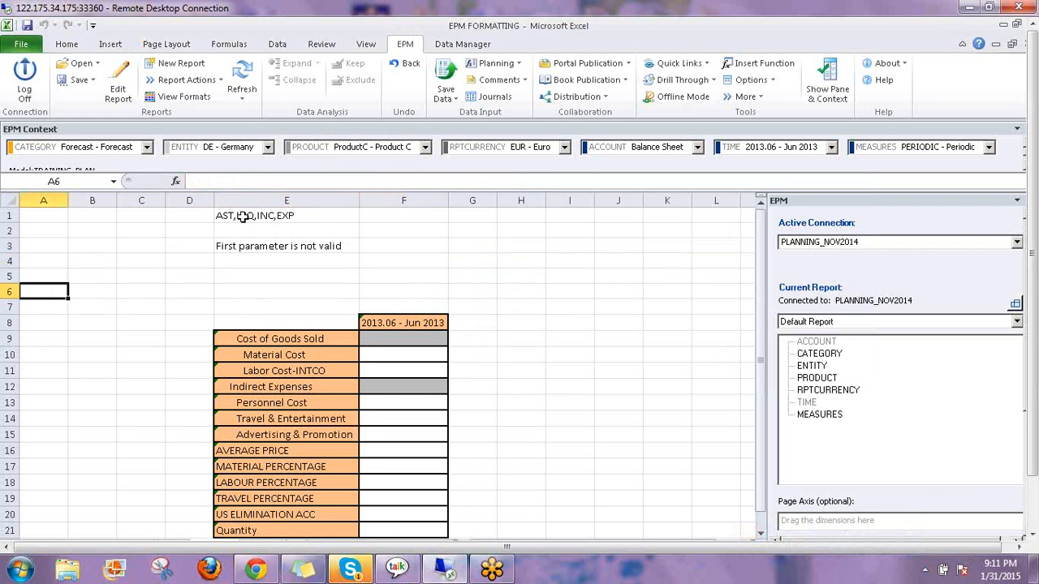
{"action": "type", "text": "AS"}
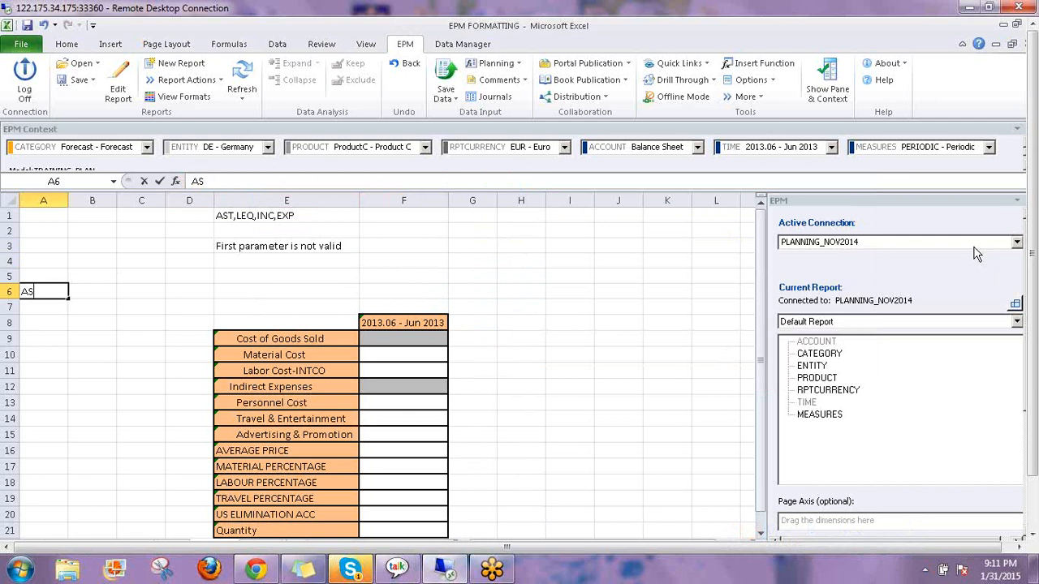
{"action": "type", "text": "T"}
{"action": "key", "text": "Return"}
{"action": "type", "text": "LEQ"}
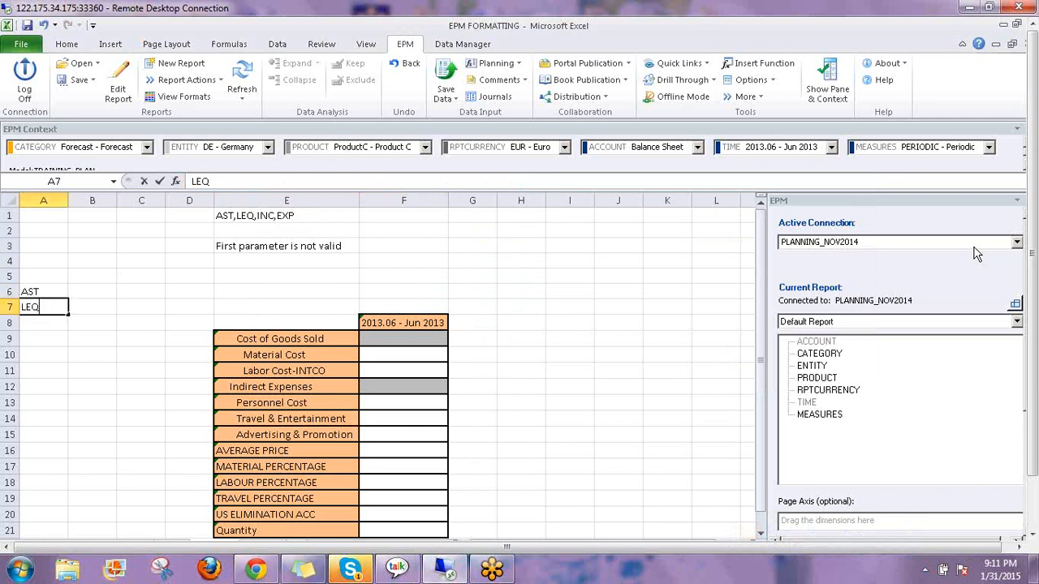
{"action": "key", "text": "Return"}
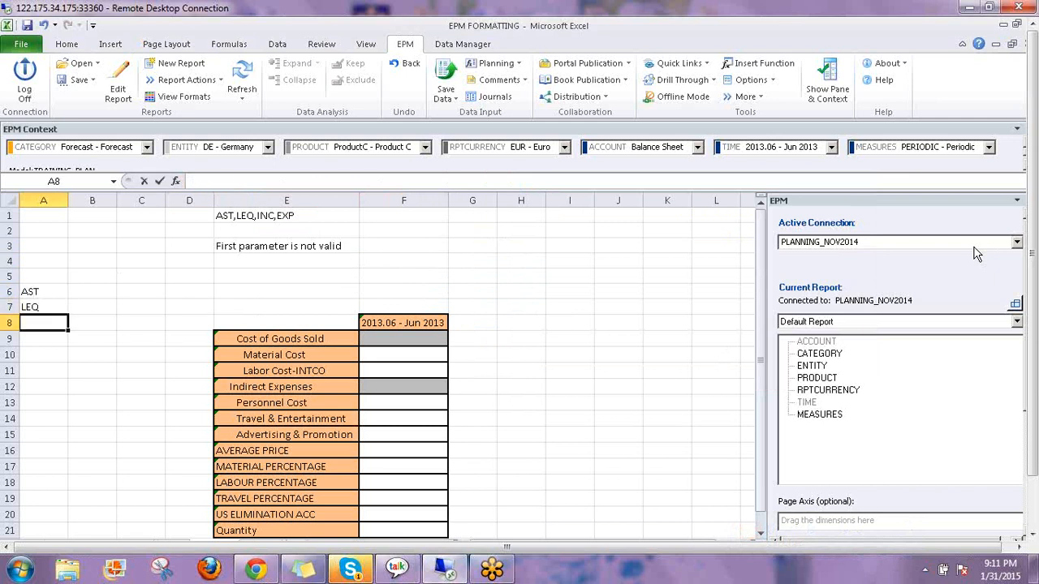
{"action": "type", "text": "INC"}
{"action": "key", "text": "Return"}
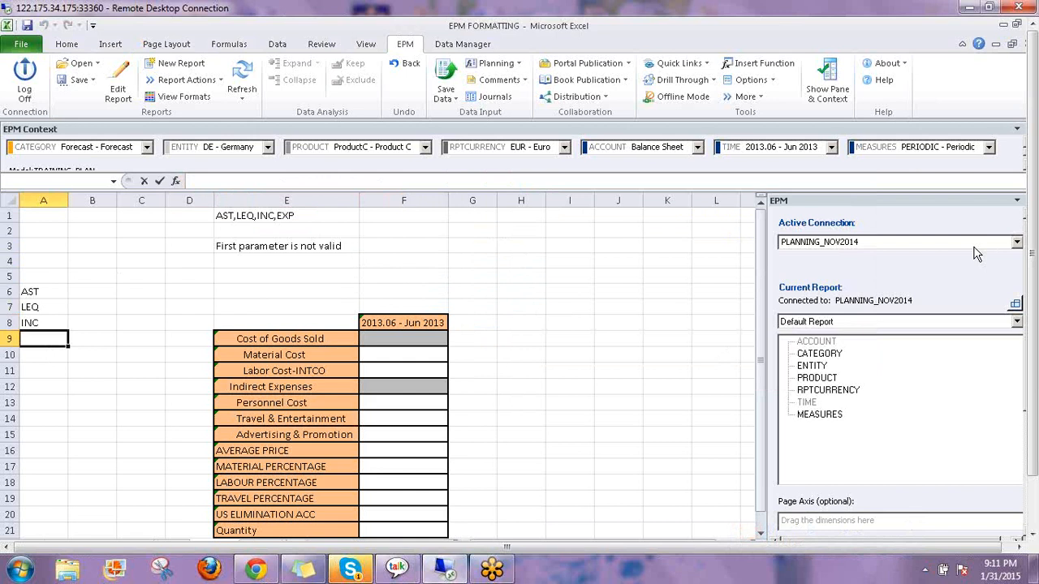
{"action": "type", "text": "EXP"}
{"action": "key", "text": "Return"}
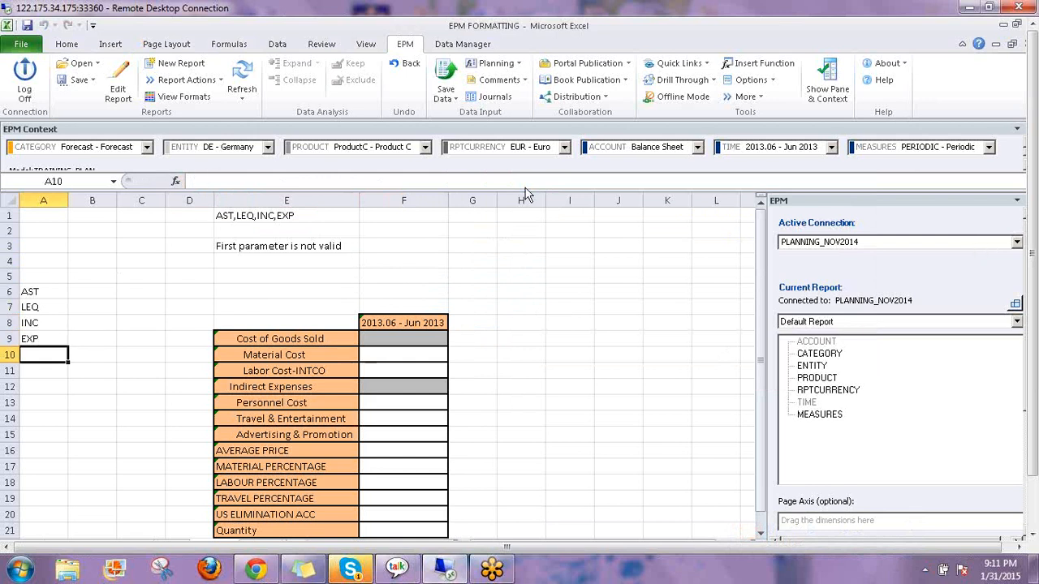
Select A6:A10 and type DIM_PROP in the Name Box, then move to cell B4
{"action": "left_click", "coordinate": [36, 292]}
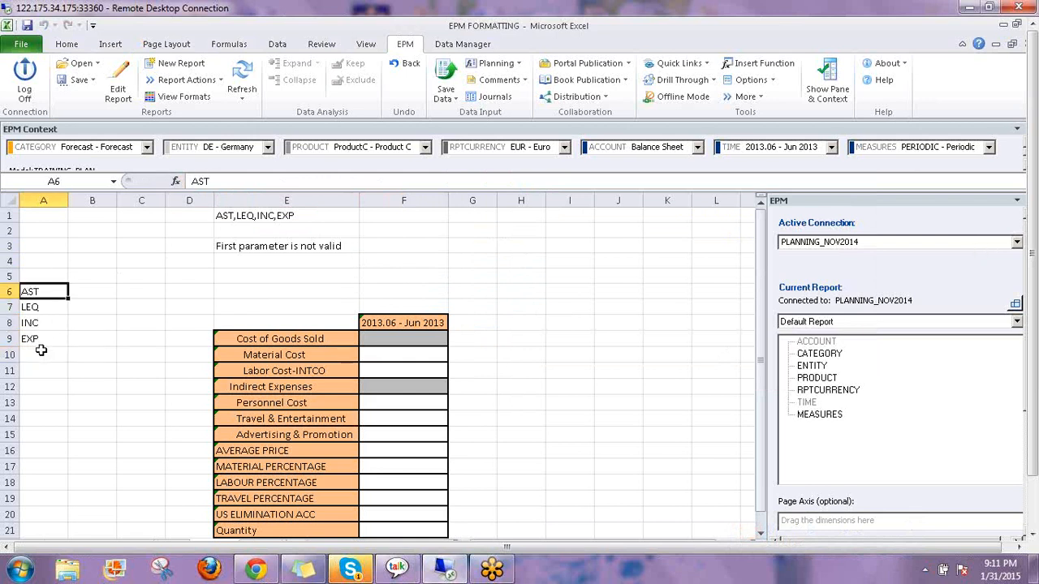
{"action": "left_click_drag", "start_coordinate": [41, 350], "coordinate": [41, 351]}
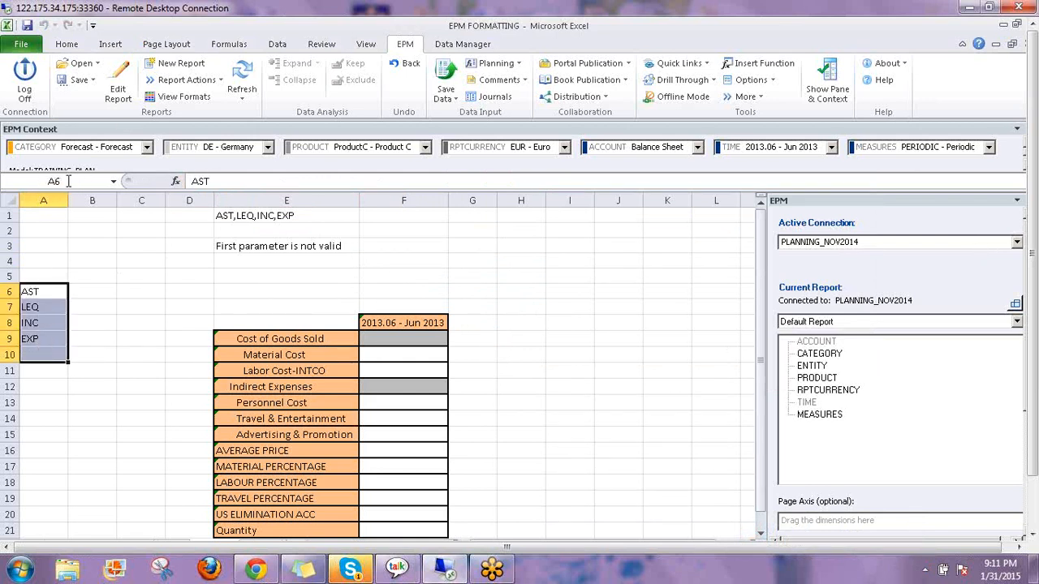
{"action": "left_click", "coordinate": [122, 182]}
{"action": "type", "text": "DIM_PROP"}
{"action": "left_click", "coordinate": [105, 260]}
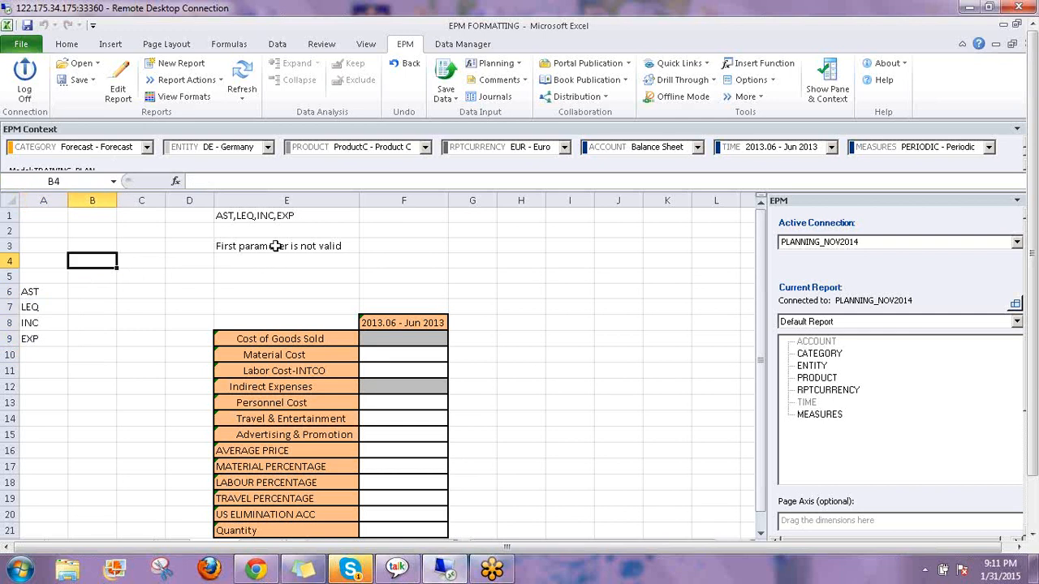
{"action": "left_click", "coordinate": [345, 248]}
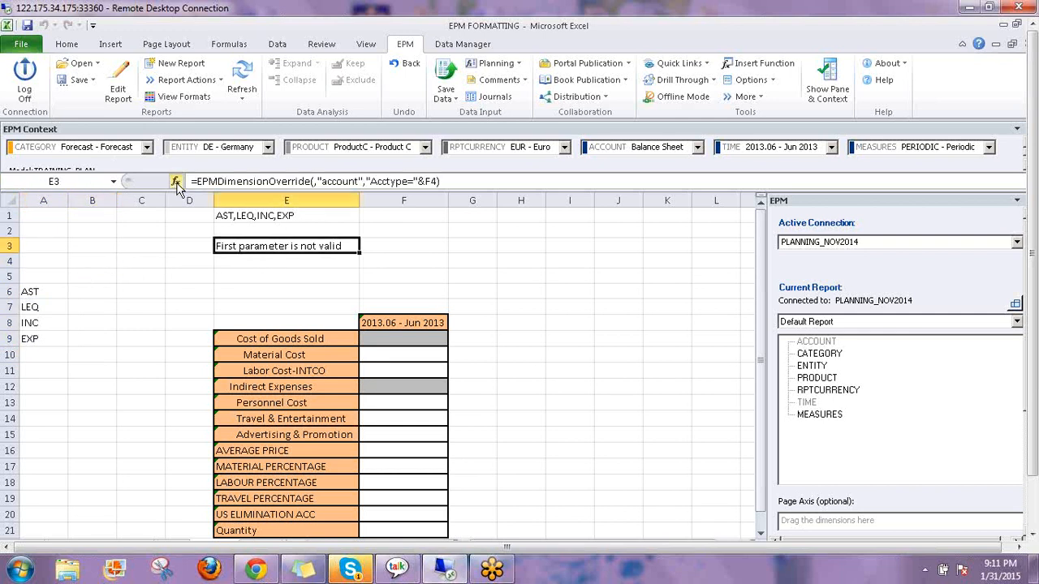
{"action": "left_click", "coordinate": [176, 182]}
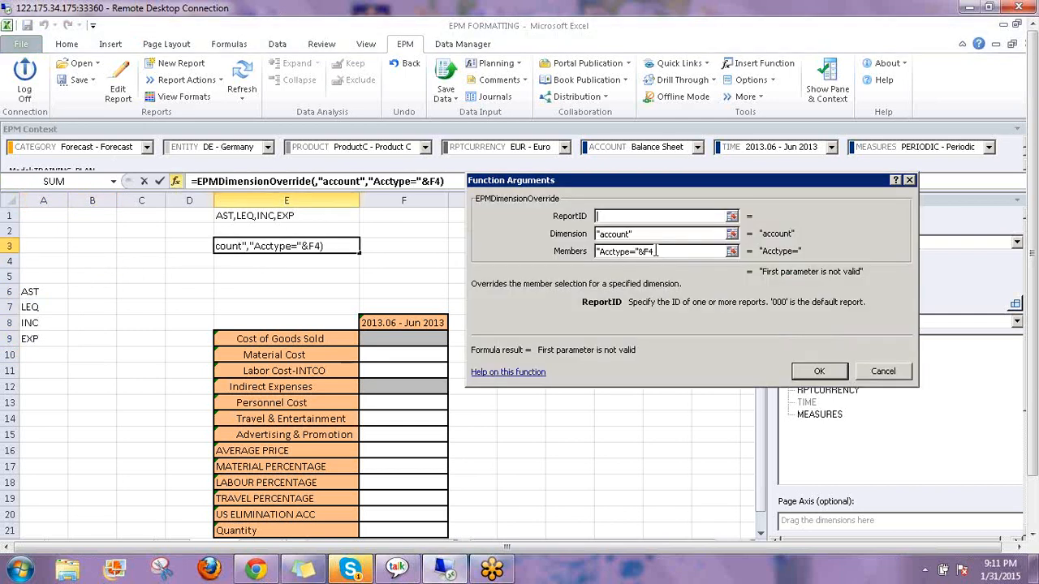
{"action": "left_click", "coordinate": [667, 253]}
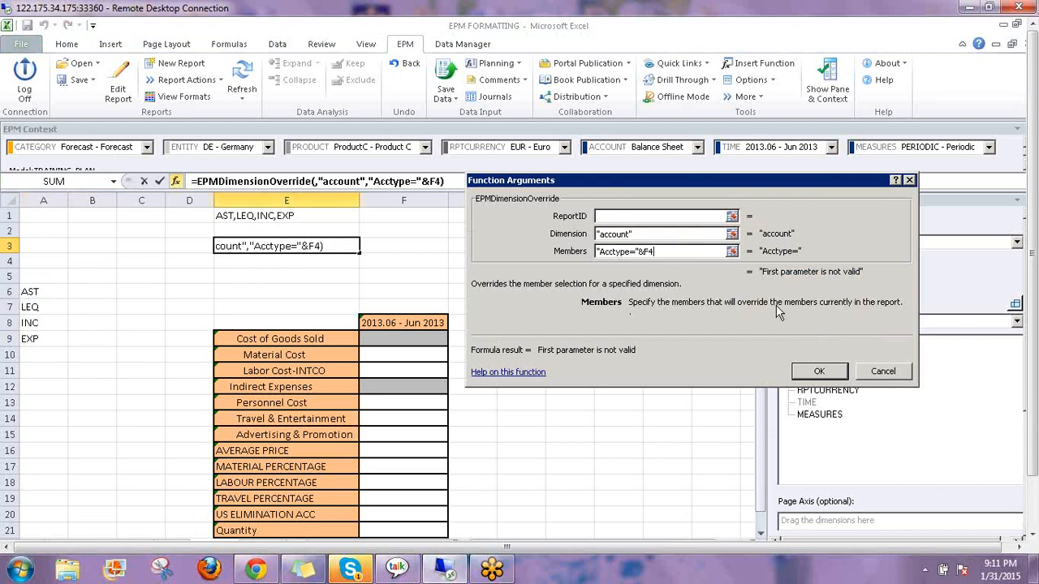
{"action": "key", "text": "BackSpace"}
{"action": "key", "text": "BackSpace"}
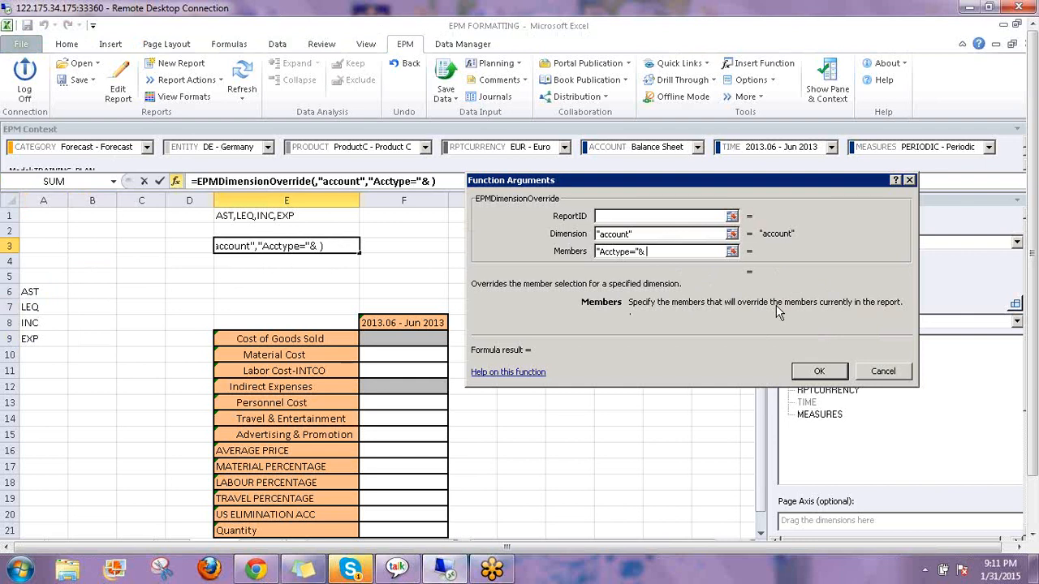
{"action": "key", "text": "Return"}
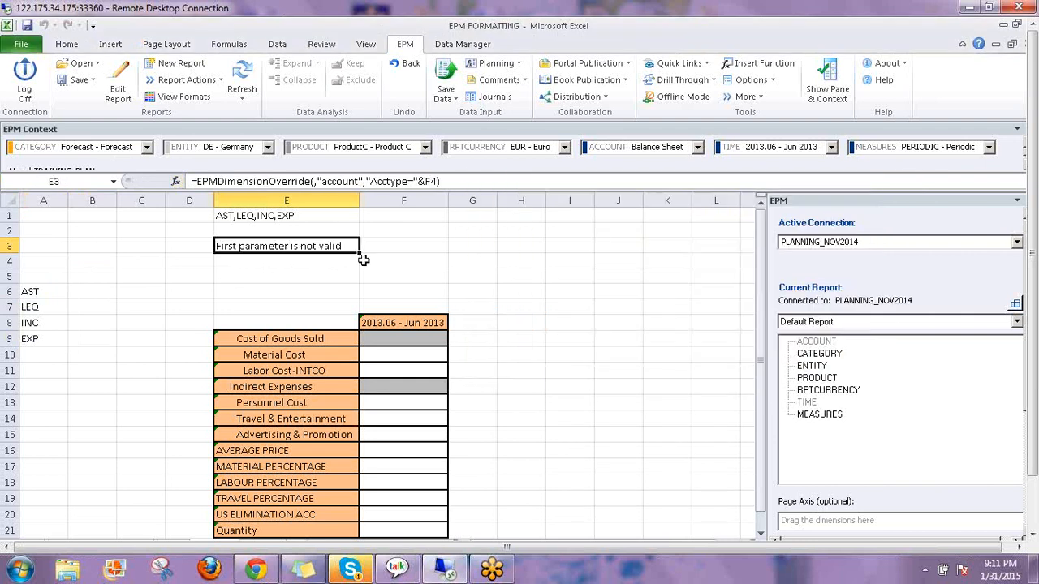
{"action": "left_click", "coordinate": [392, 260]}
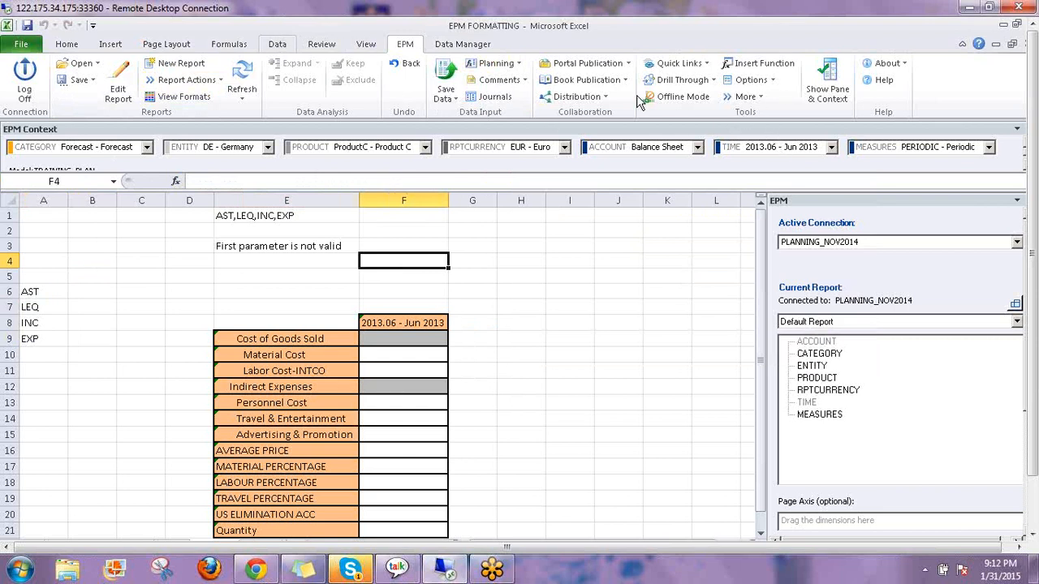
Attempt a list validation on F4, then cancel it after a missing named range error
{"action": "scroll", "coordinate": [641, 99], "scroll_direction": "up", "scroll_amount": 3}
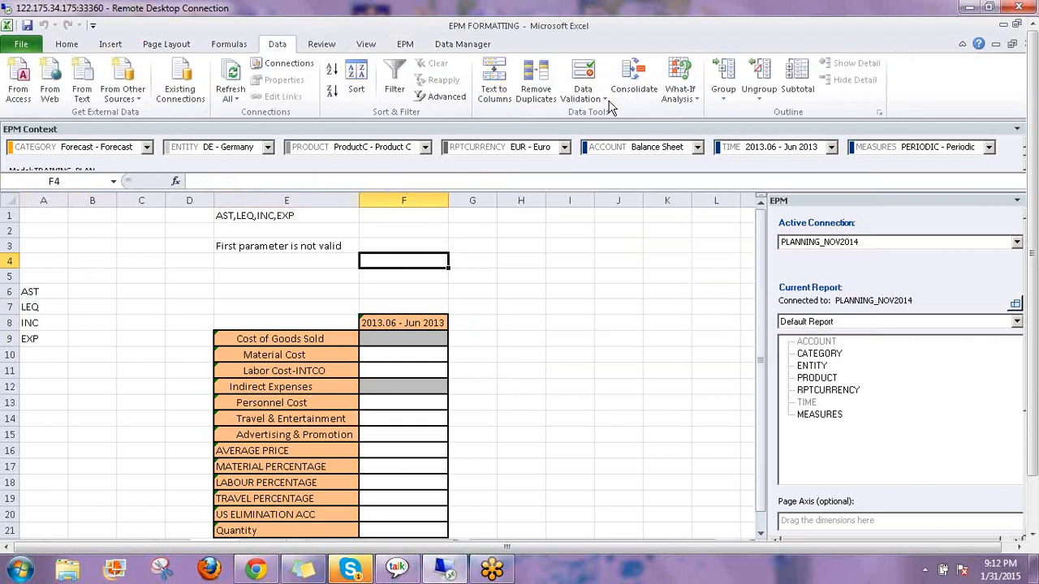
{"action": "left_click", "coordinate": [605, 101]}
{"action": "left_click", "coordinate": [605, 102]}
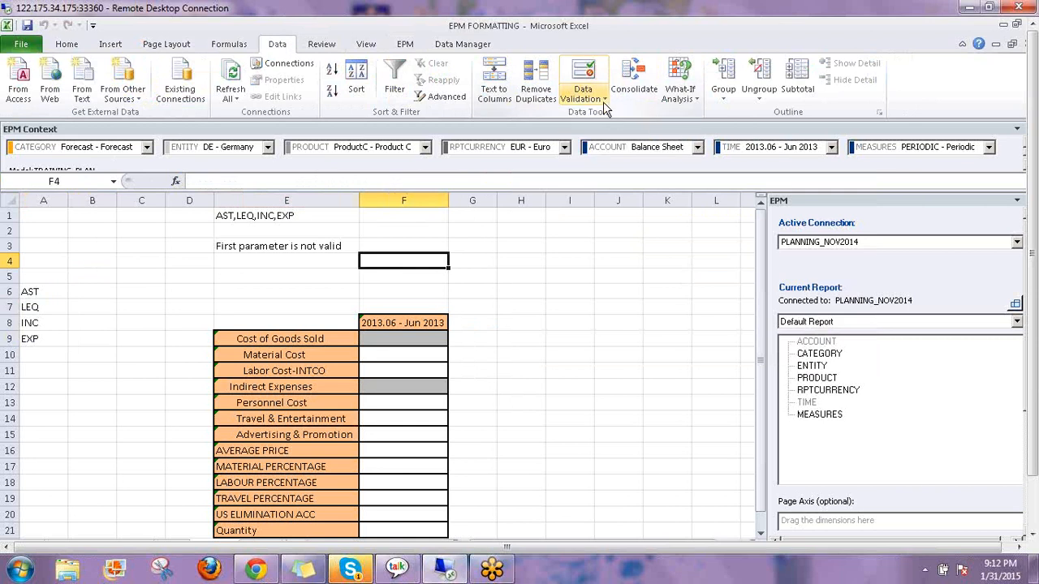
{"action": "left_click", "coordinate": [605, 101]}
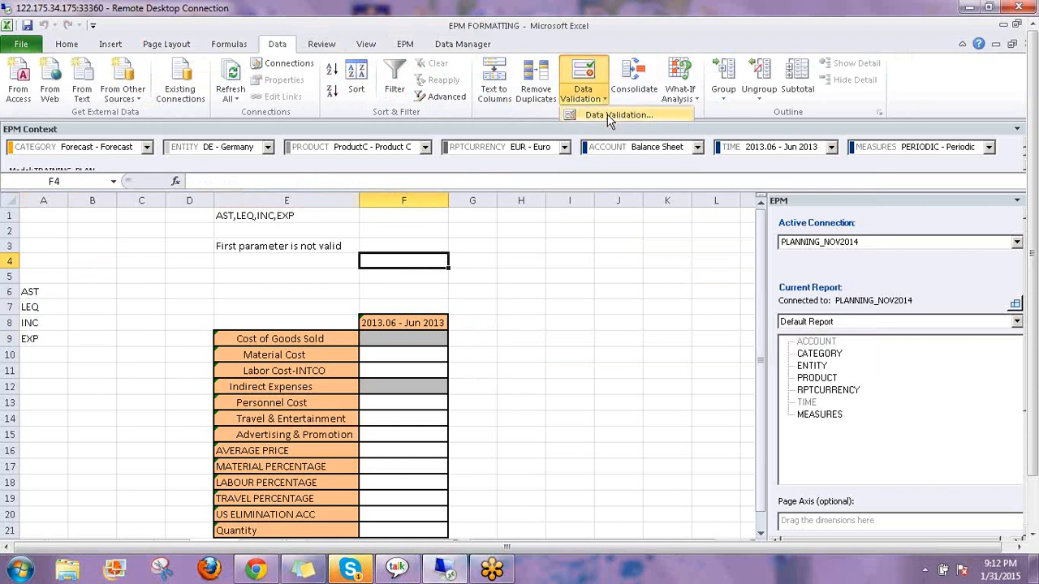
{"action": "left_click", "coordinate": [608, 116]}
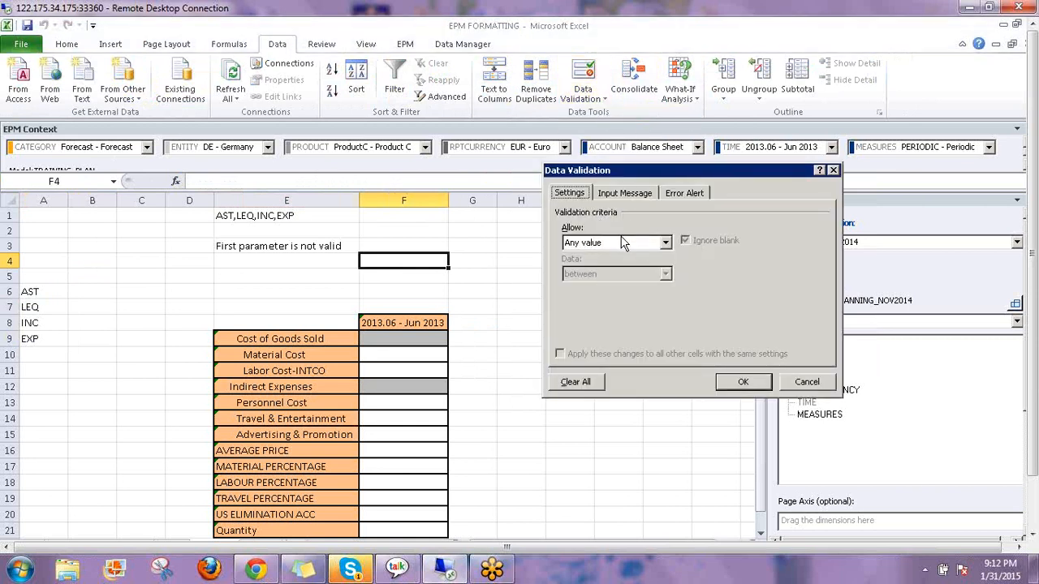
{"action": "left_click", "coordinate": [621, 243]}
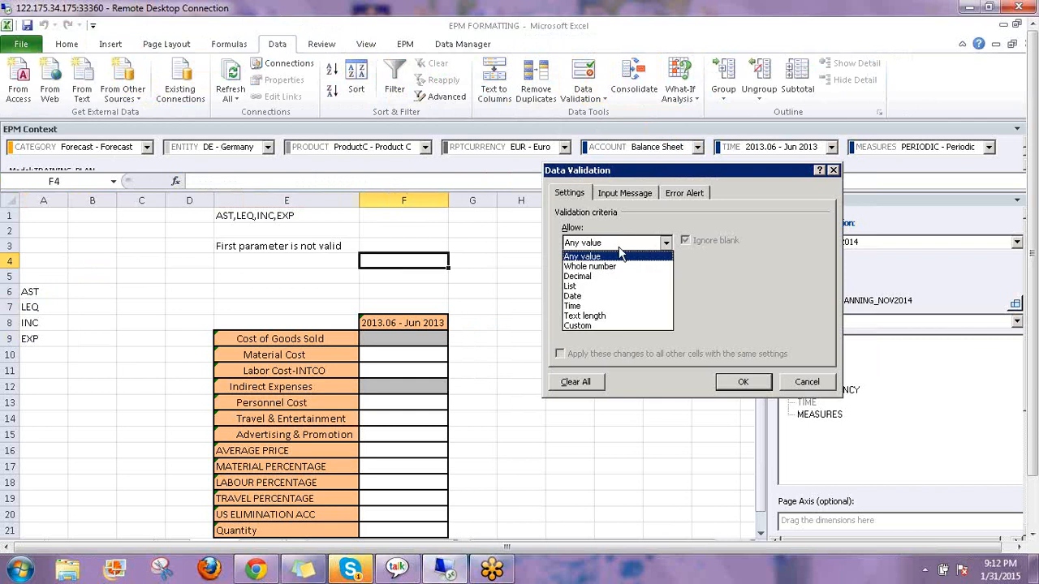
{"action": "left_click", "coordinate": [596, 288]}
{"action": "left_click", "coordinate": [620, 305]}
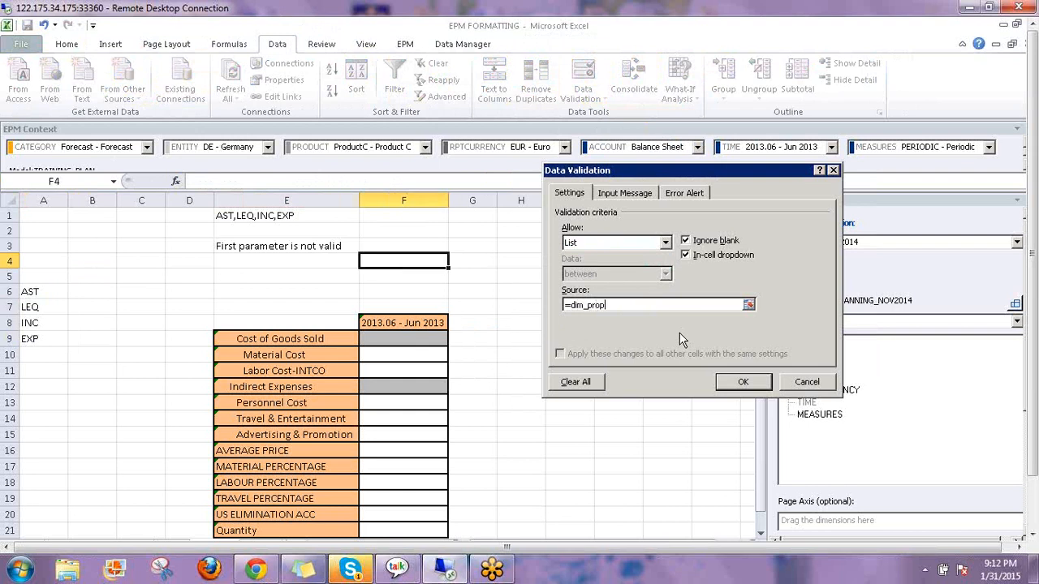
{"action": "left_click", "coordinate": [743, 385]}
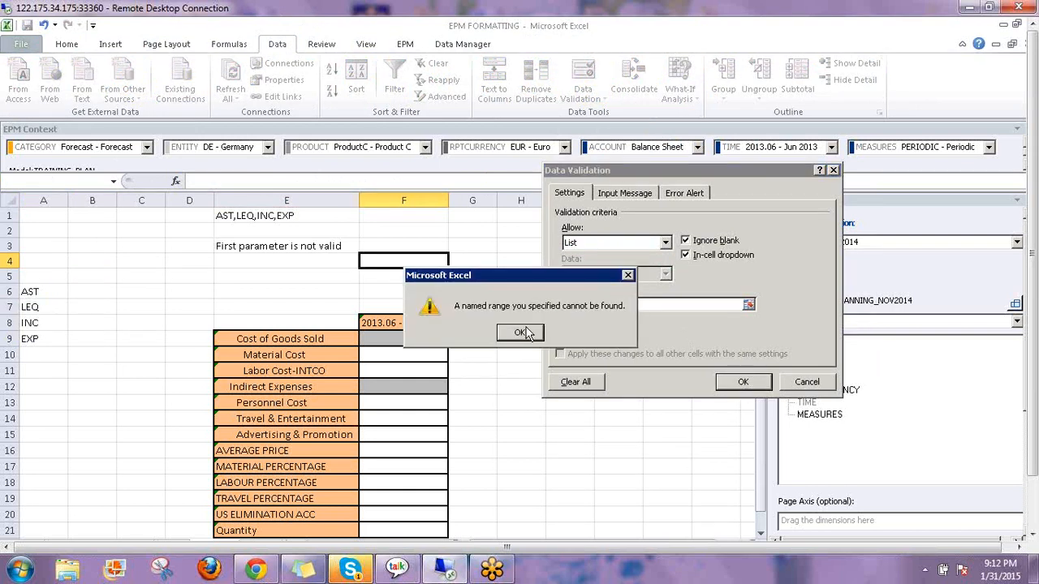
{"action": "left_click", "coordinate": [520, 334]}
{"action": "type", "text": "`"}
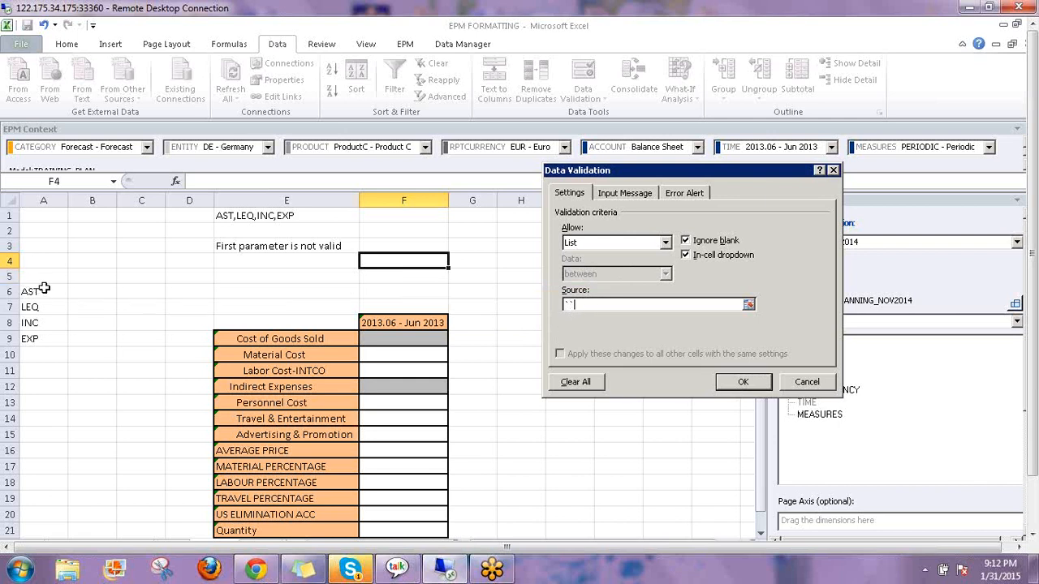
{"action": "key", "text": "Escape"}
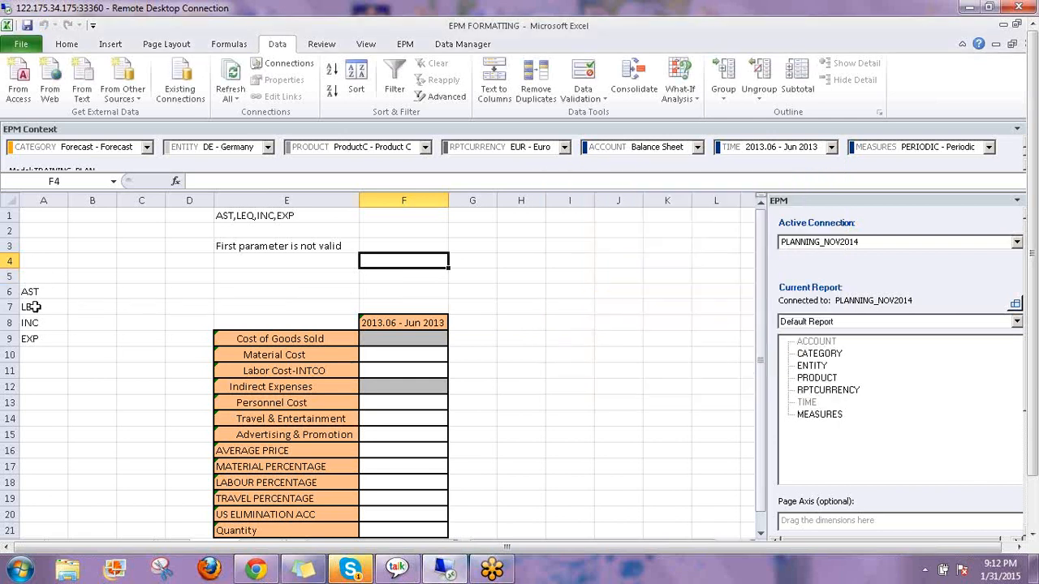
Select the account type codes AST through EXP in column A
{"action": "left_click_drag", "start_coordinate": [32, 292], "coordinate": [35, 343]}
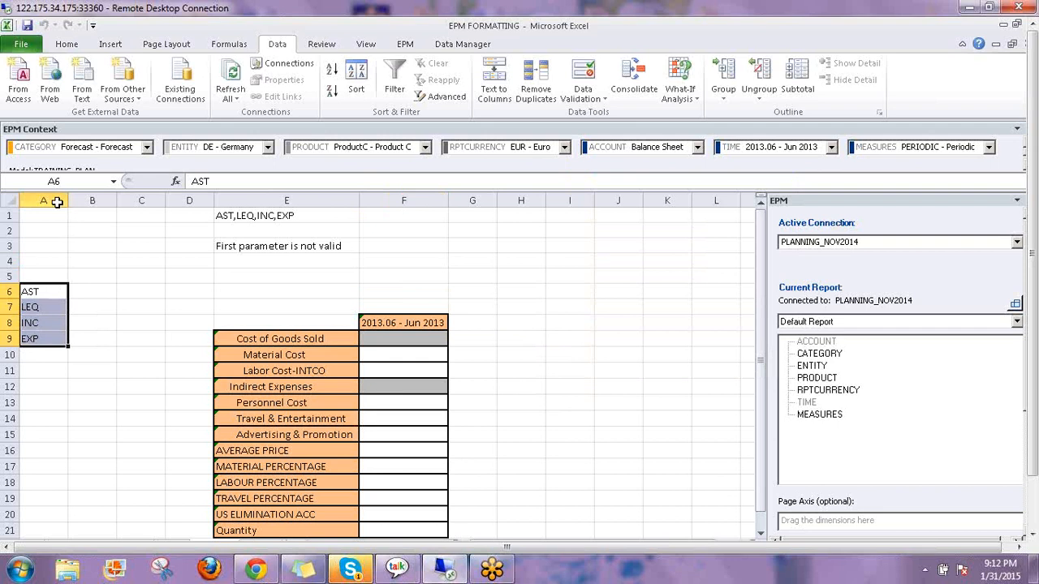
{"action": "left_click", "coordinate": [69, 180]}
{"action": "left_click_drag", "start_coordinate": [47, 290], "coordinate": [41, 355]}
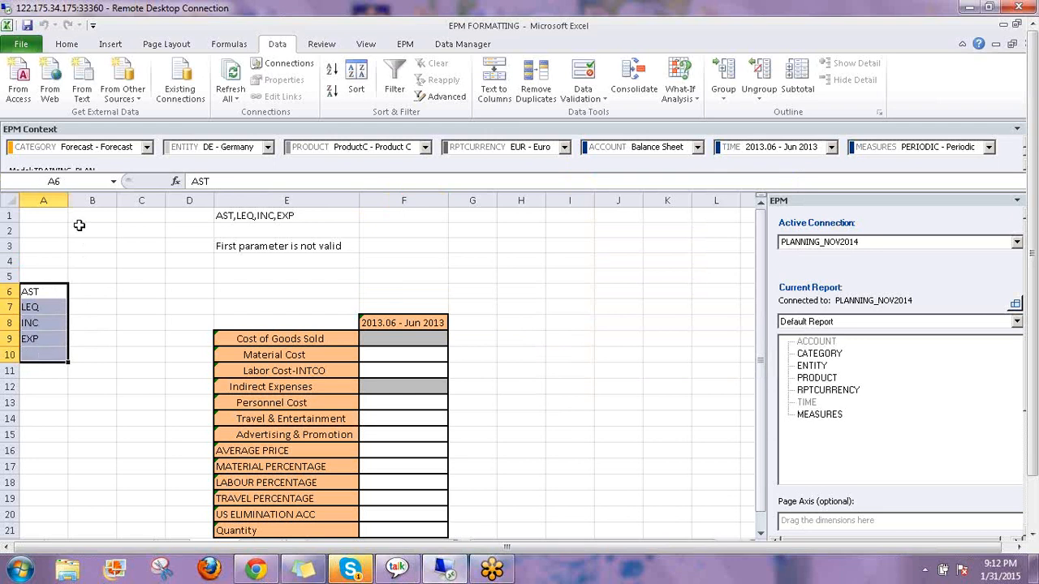
Give F4 a list validation with source =$A$6:$A$11 and choose AST from it
{"action": "left_click", "coordinate": [397, 263]}
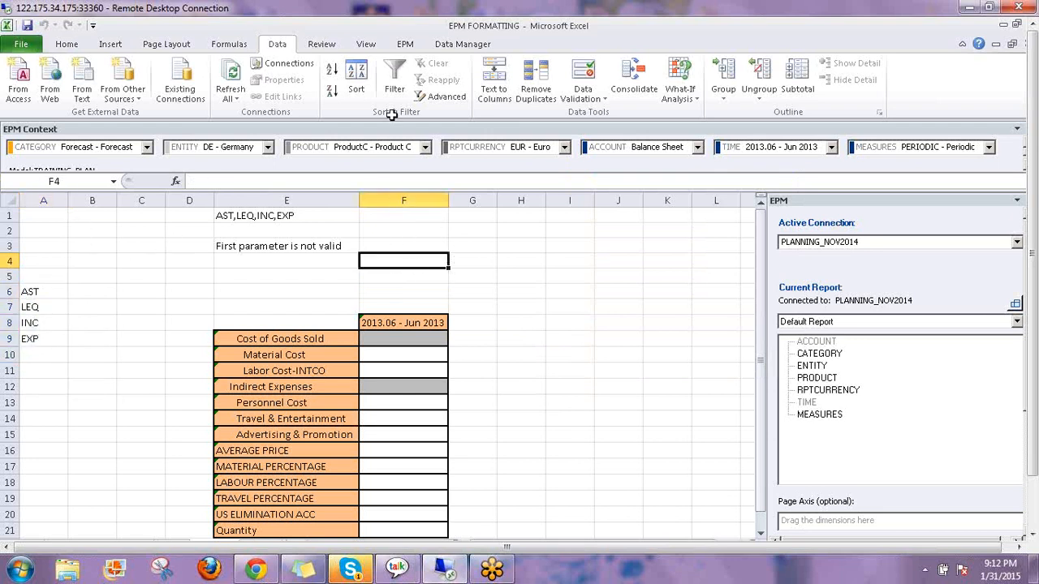
{"action": "left_click", "coordinate": [606, 98]}
{"action": "left_click", "coordinate": [618, 116]}
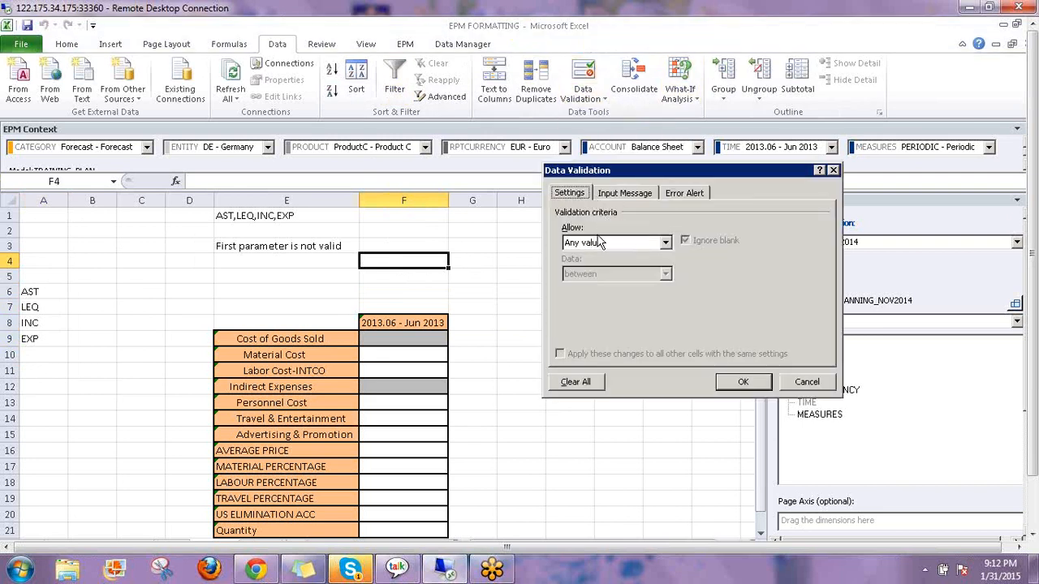
{"action": "left_click", "coordinate": [597, 243]}
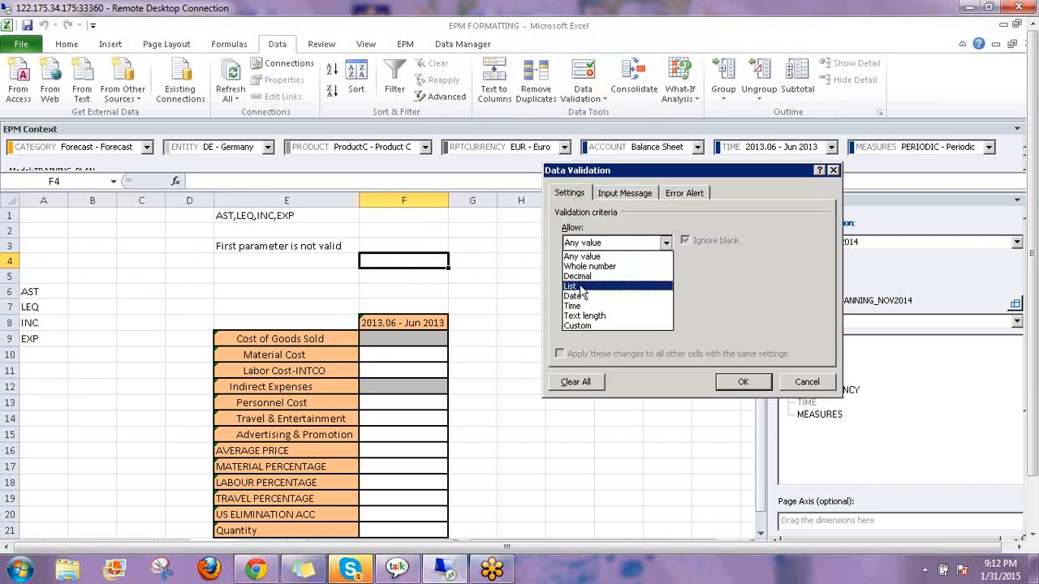
{"action": "left_click", "coordinate": [583, 284]}
{"action": "left_click", "coordinate": [748, 304]}
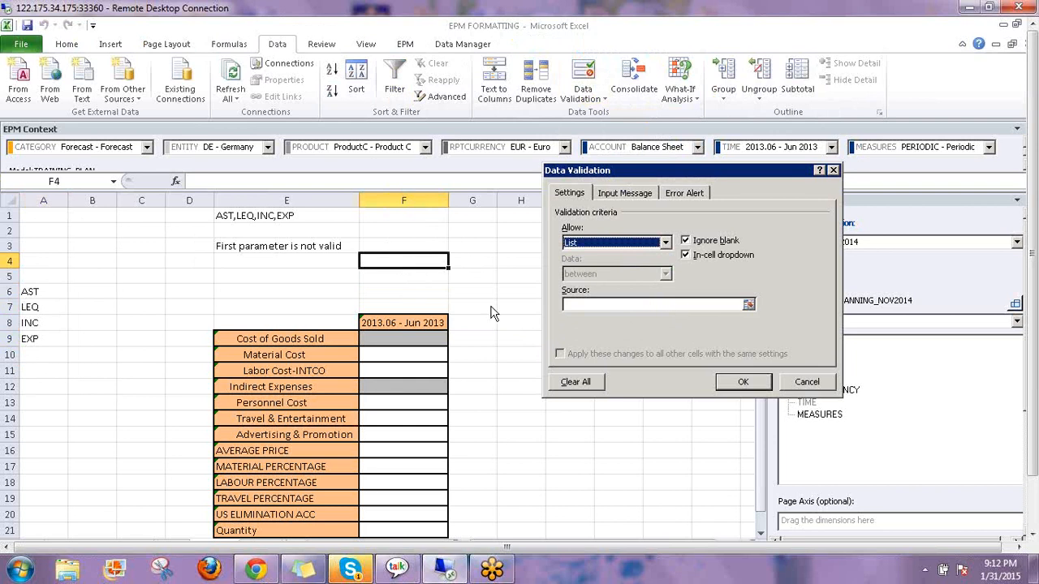
{"action": "left_click_drag", "start_coordinate": [39, 293], "coordinate": [43, 370]}
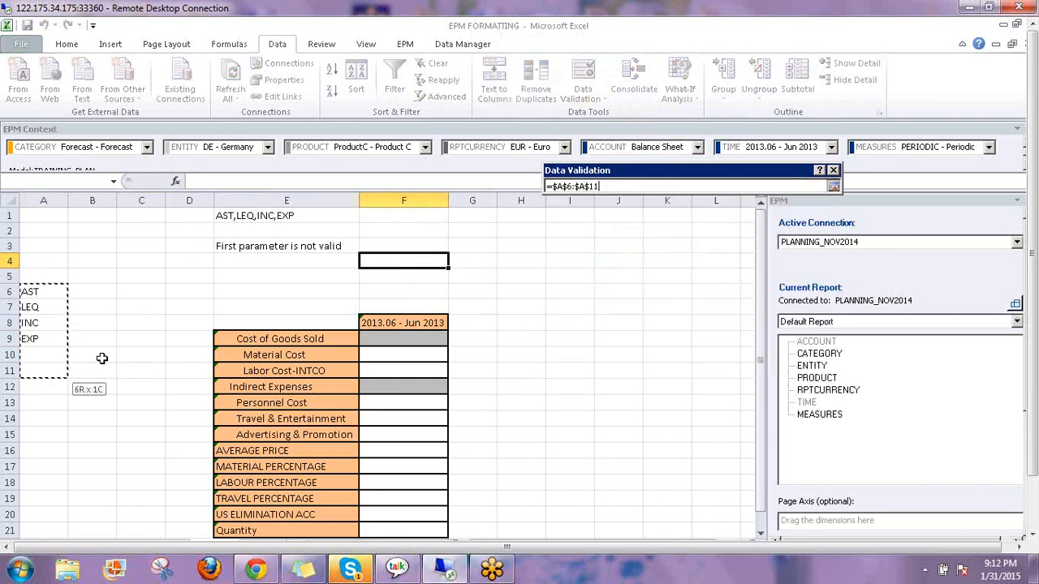
{"action": "key", "text": "Return"}
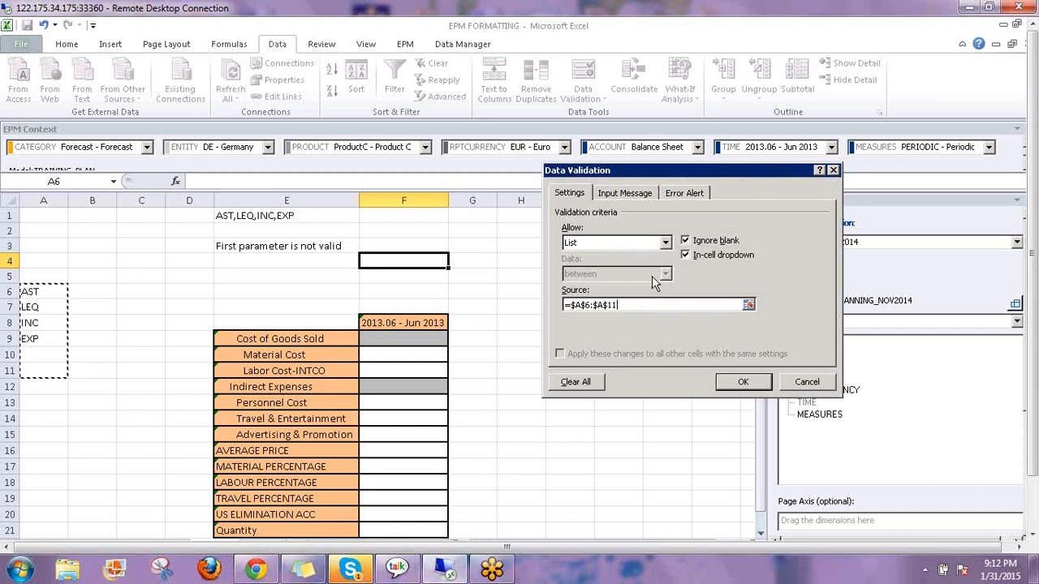
{"action": "key", "text": "Return"}
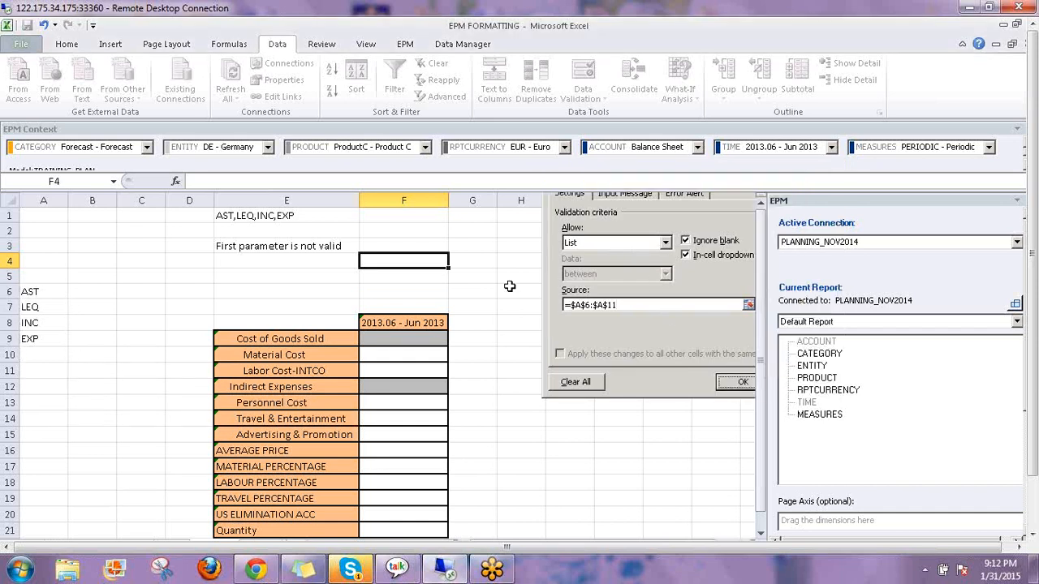
{"action": "left_click", "coordinate": [455, 261]}
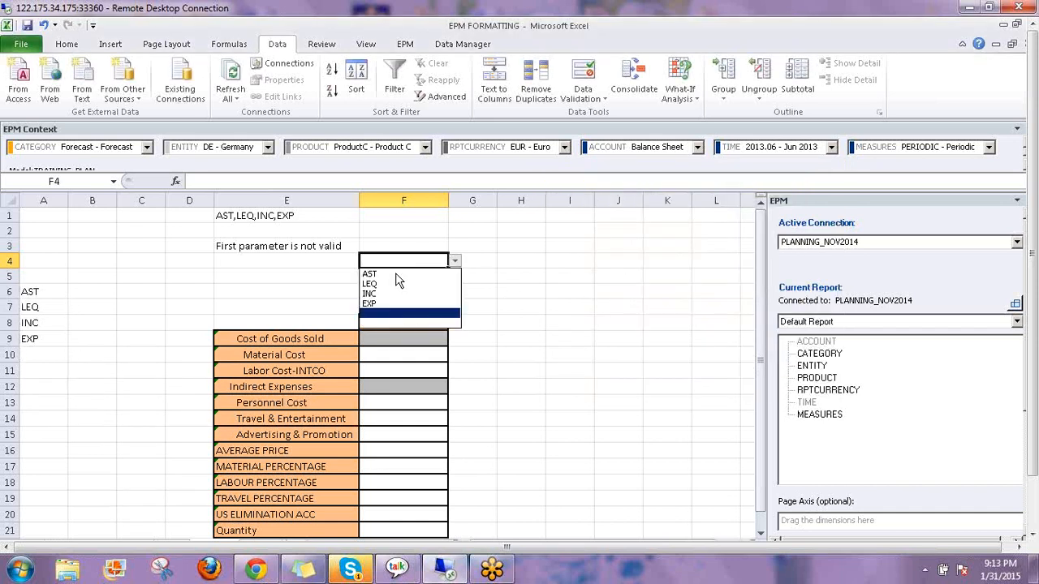
{"action": "left_click", "coordinate": [398, 275]}
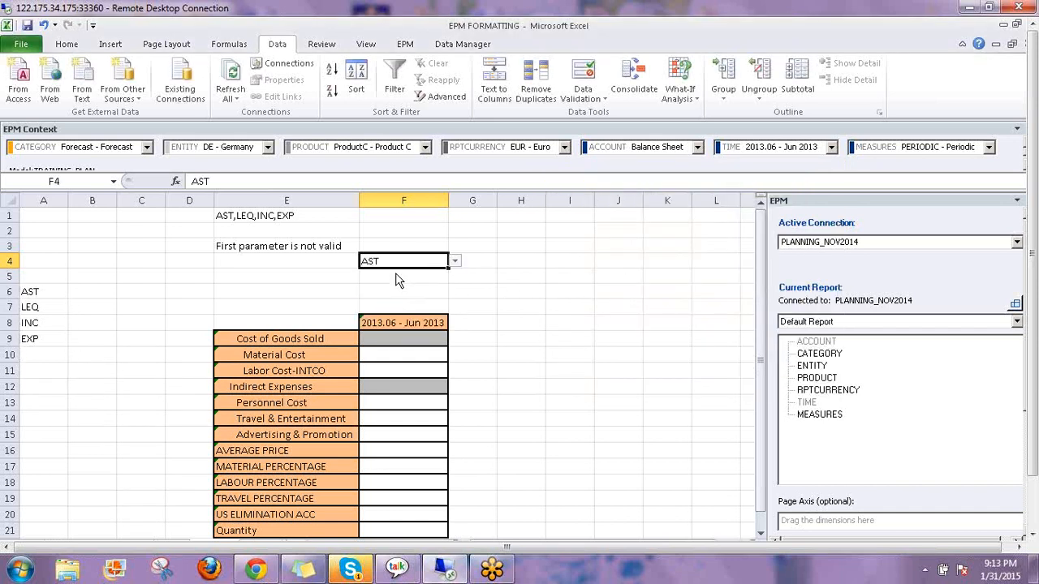
Set ReportID "000" in E3's EPMDimensionOverride formula and go to the EPM ribbon
{"action": "left_click", "coordinate": [284, 246]}
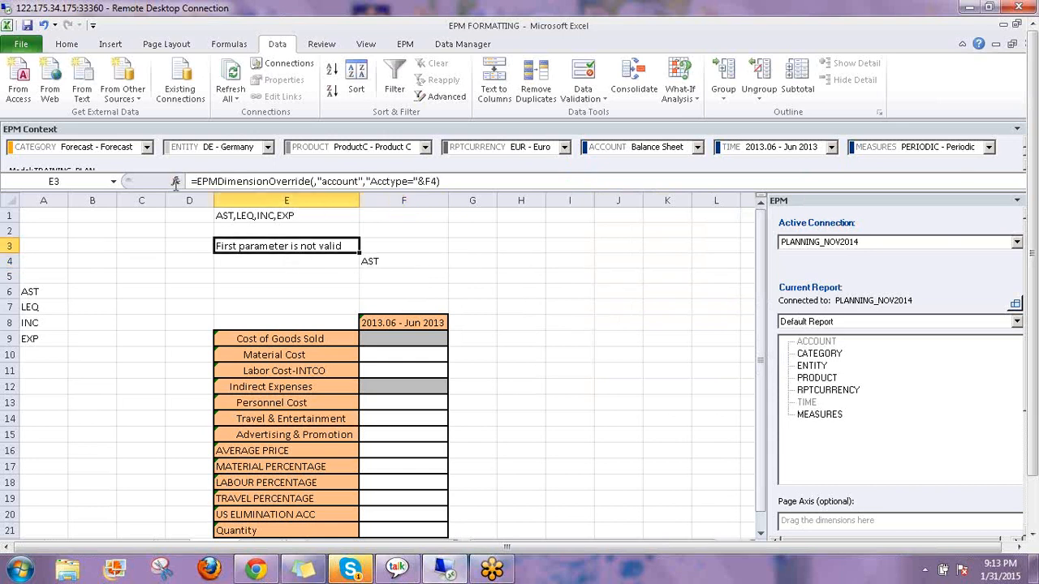
{"action": "left_click", "coordinate": [176, 182]}
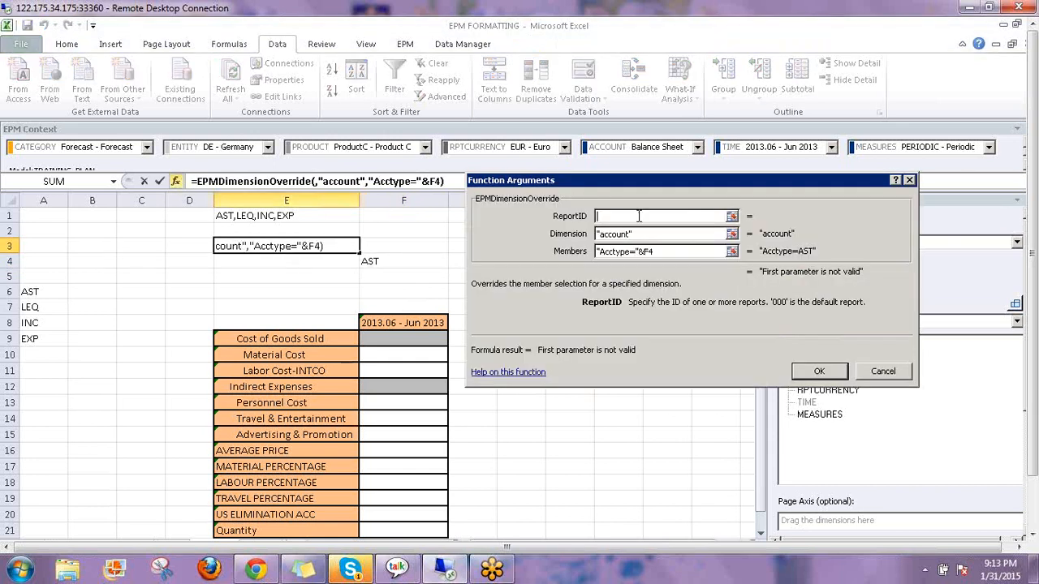
{"action": "type", "text": "\""}
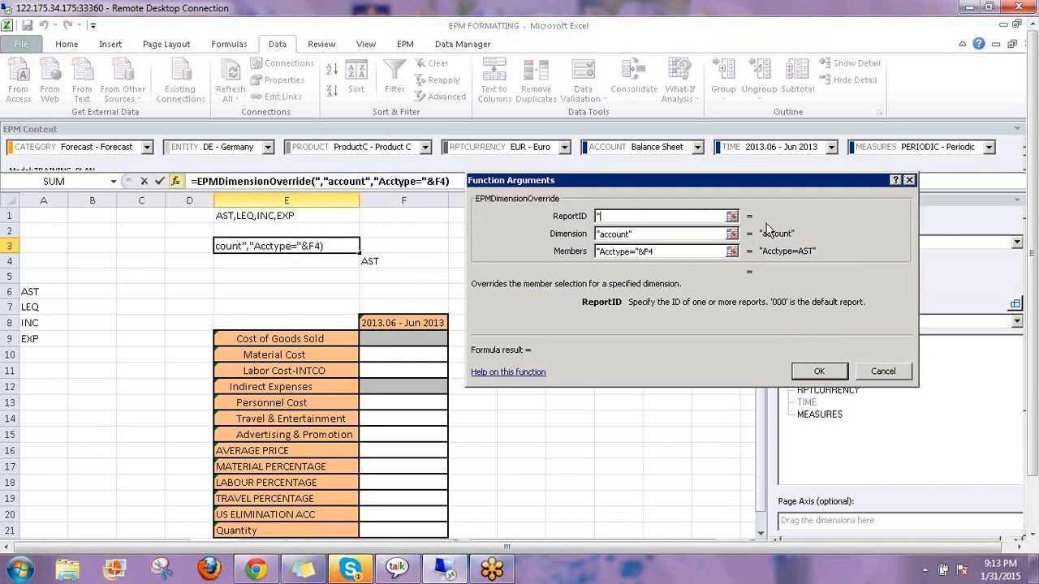
{"action": "type", "text": "000"}
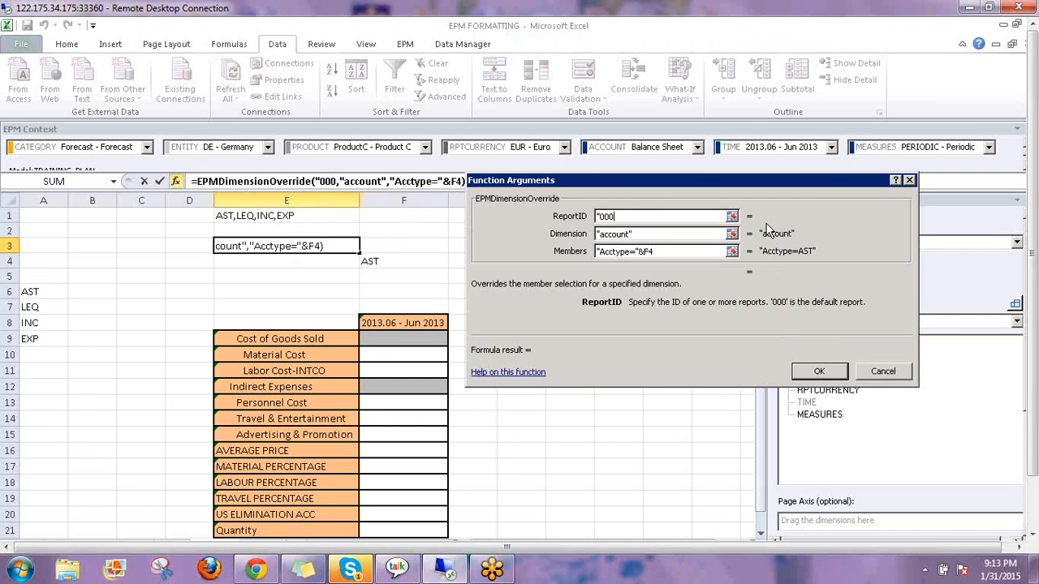
{"action": "type", "text": "\""}
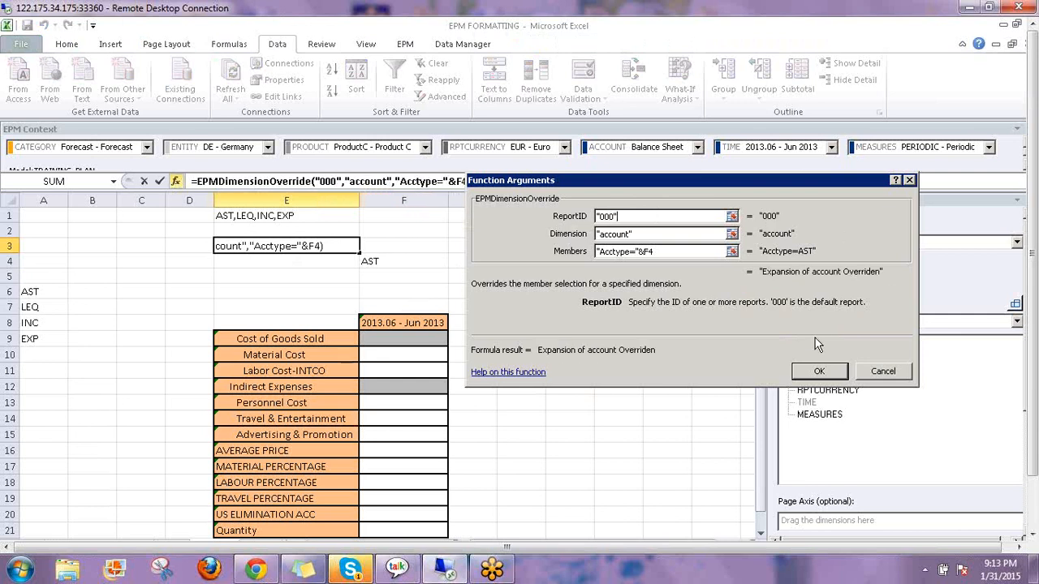
{"action": "left_click", "coordinate": [814, 371]}
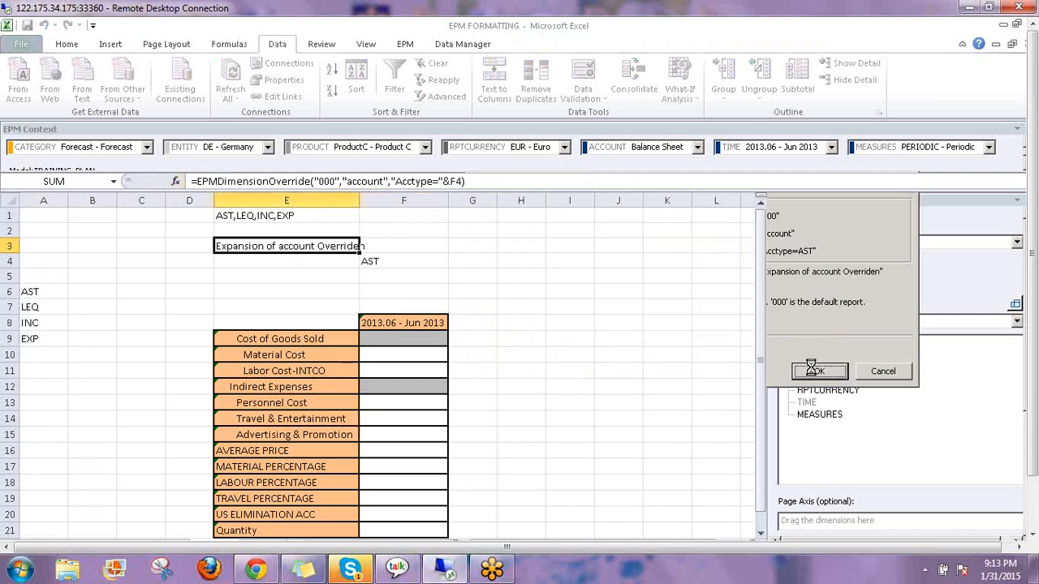
{"action": "left_click", "coordinate": [405, 46]}
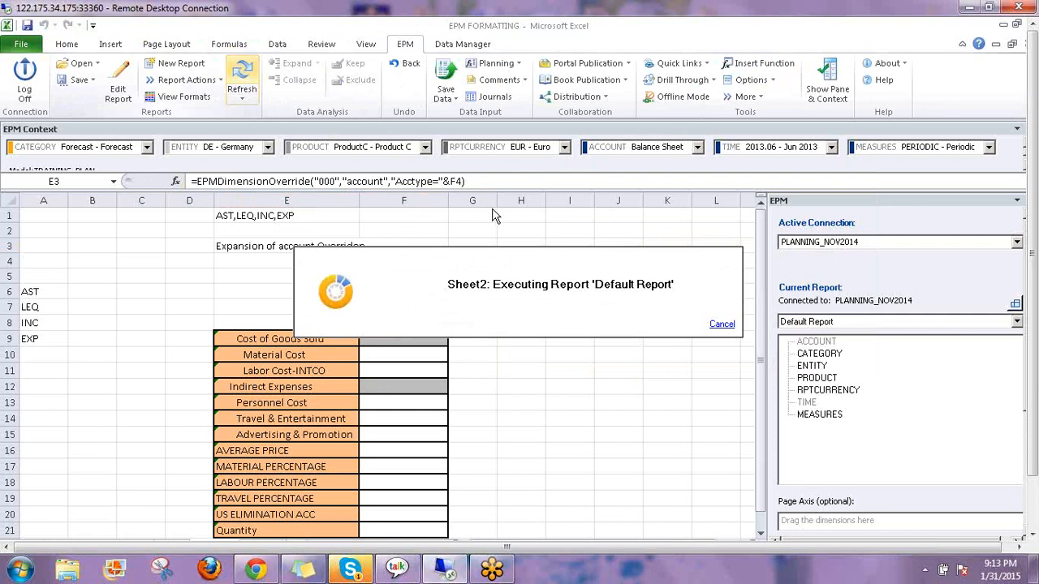
After the refresh, check F4's AST choice and E3's override formula against the asset rows
{"action": "left_click", "coordinate": [1035, 318]}
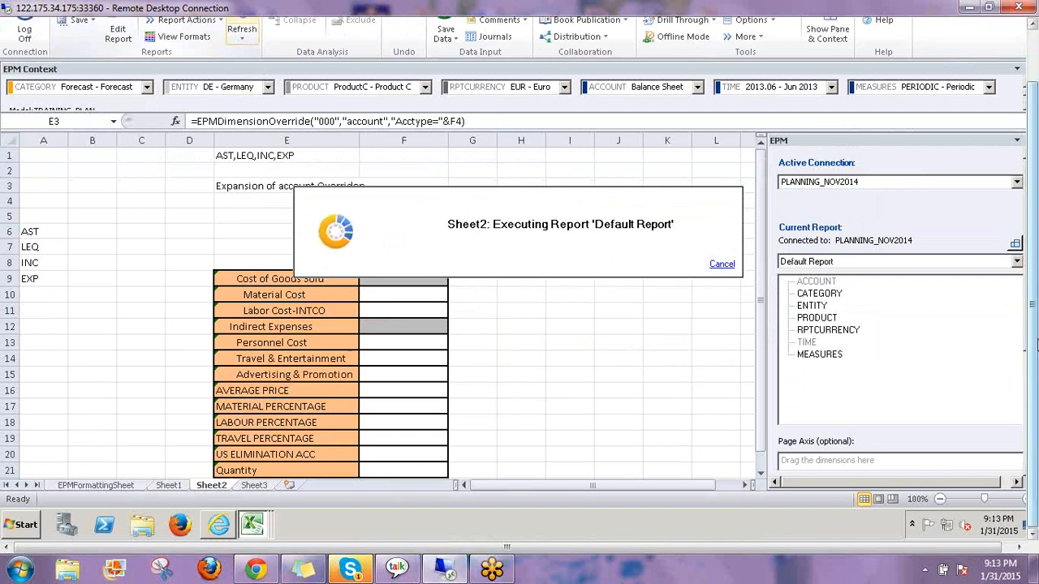
{"action": "left_click_drag", "start_coordinate": [1036, 336], "coordinate": [1035, 287]}
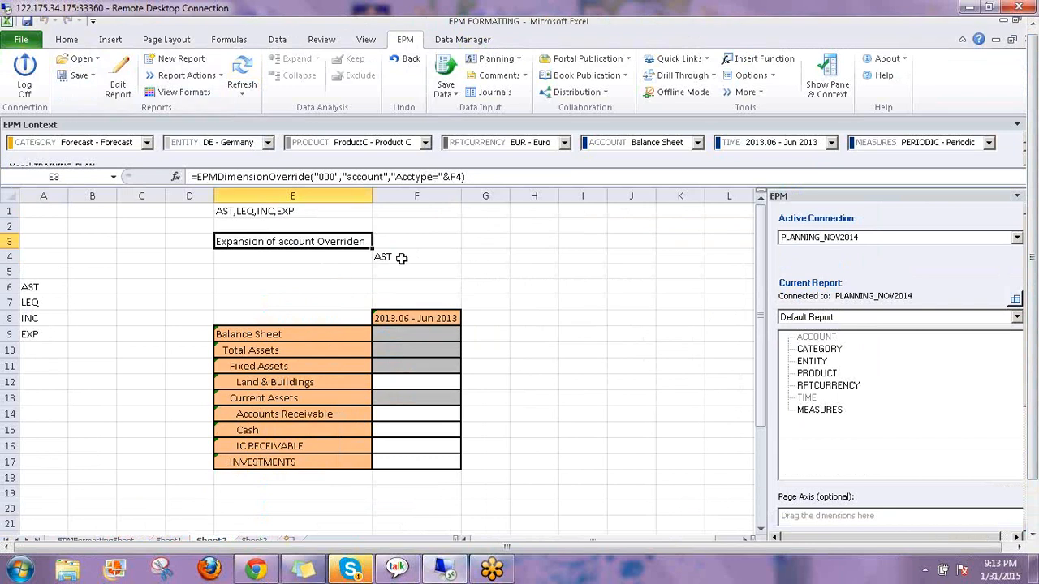
{"action": "left_click", "coordinate": [409, 256]}
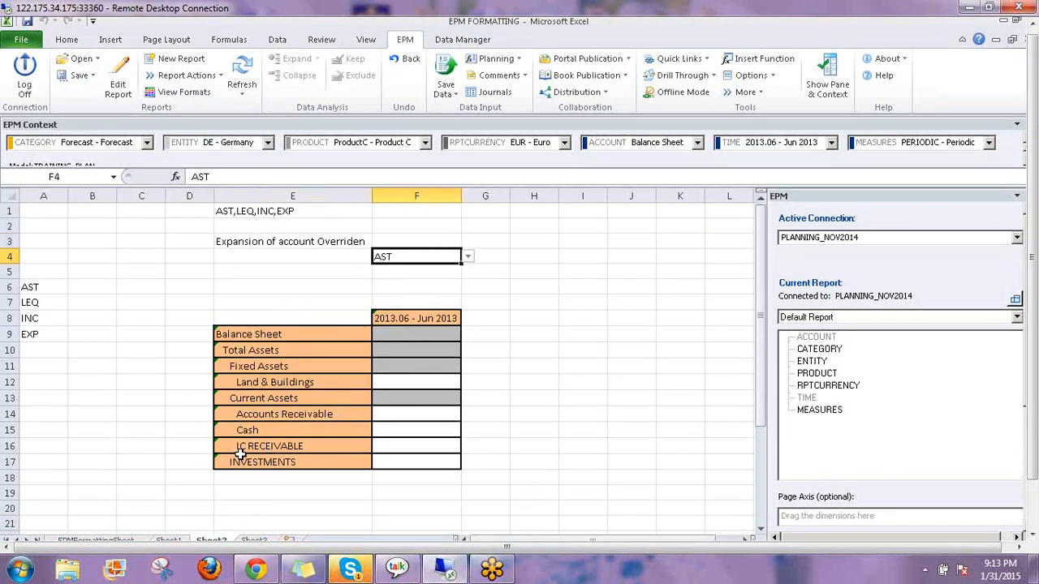
{"action": "left_click", "coordinate": [280, 241]}
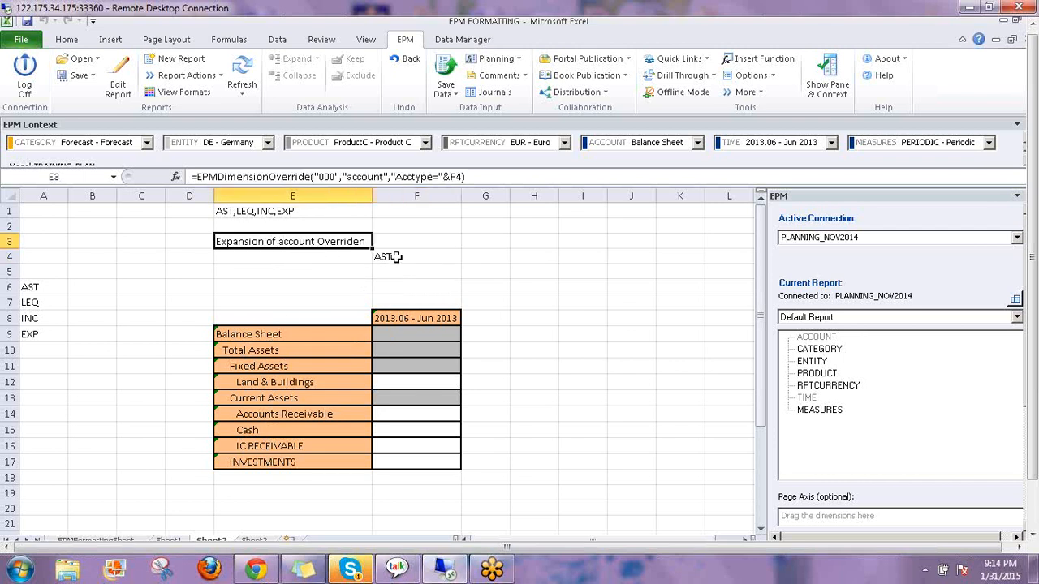
{"action": "left_click", "coordinate": [396, 256]}
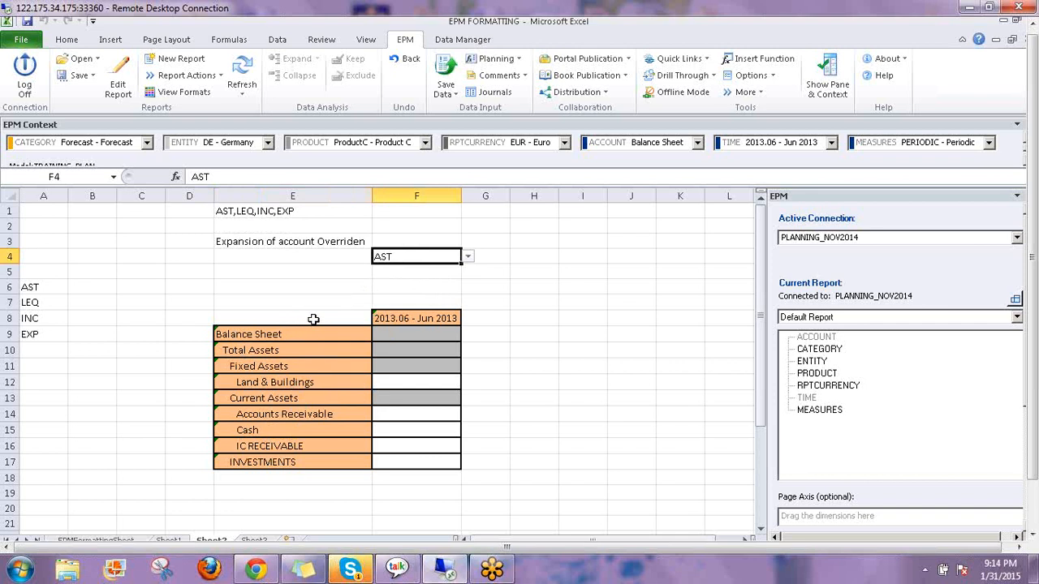
Switch F4's account type to LEQ and refresh the EPM report
{"action": "left_click", "coordinate": [277, 242]}
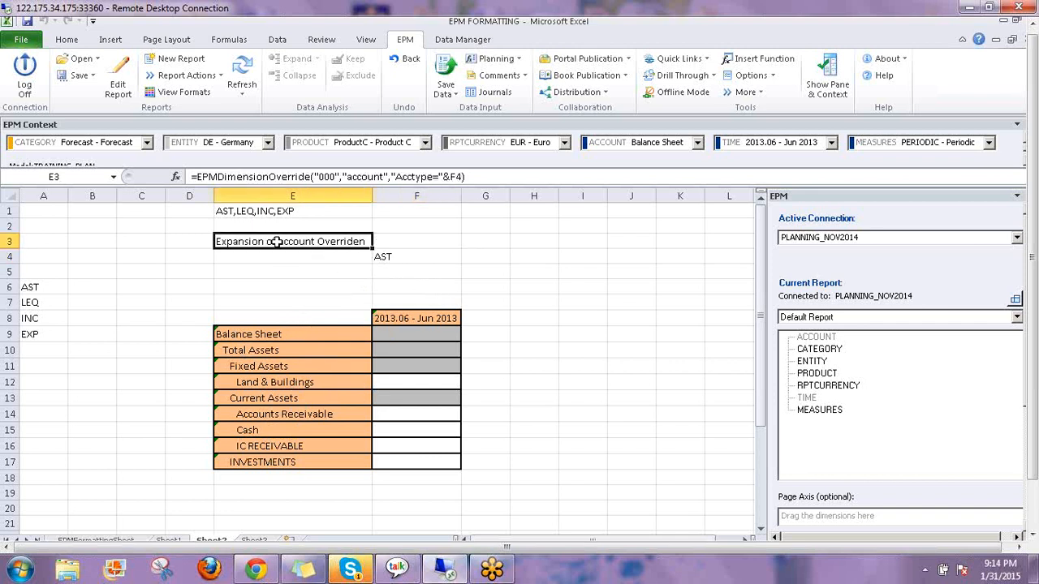
{"action": "left_click", "coordinate": [397, 256]}
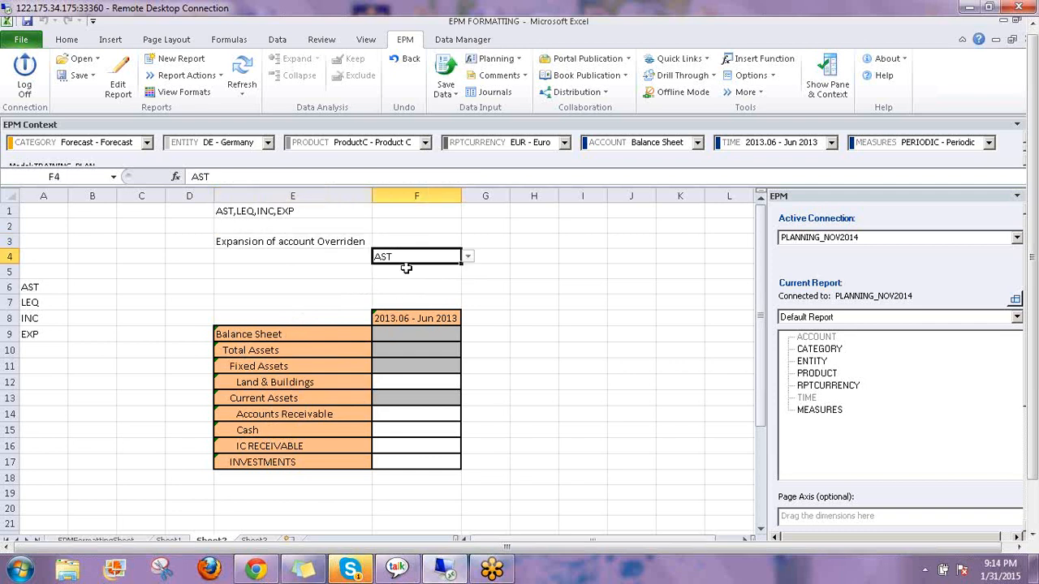
{"action": "left_click", "coordinate": [469, 257]}
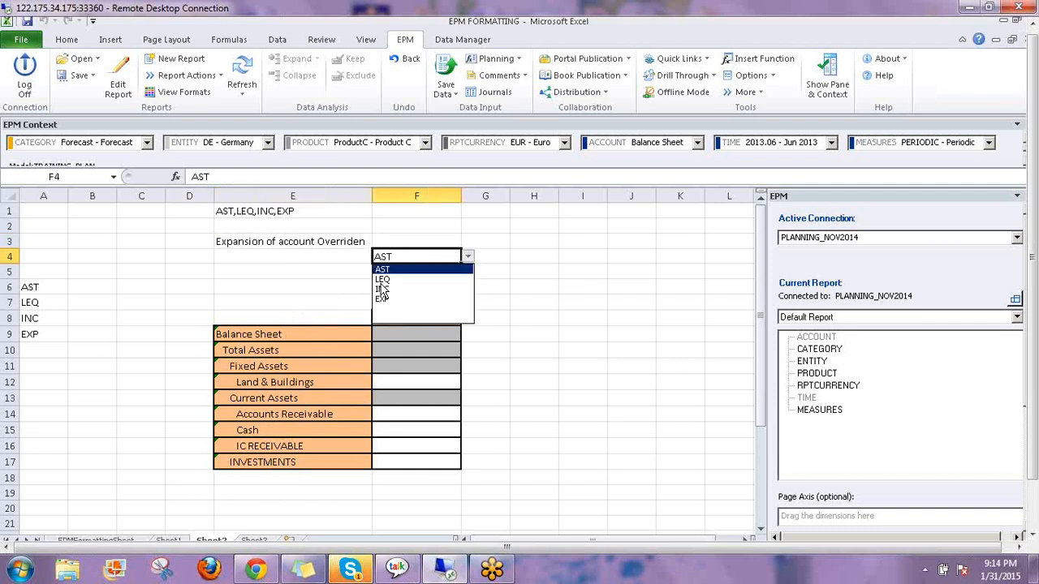
{"action": "left_click", "coordinate": [389, 281]}
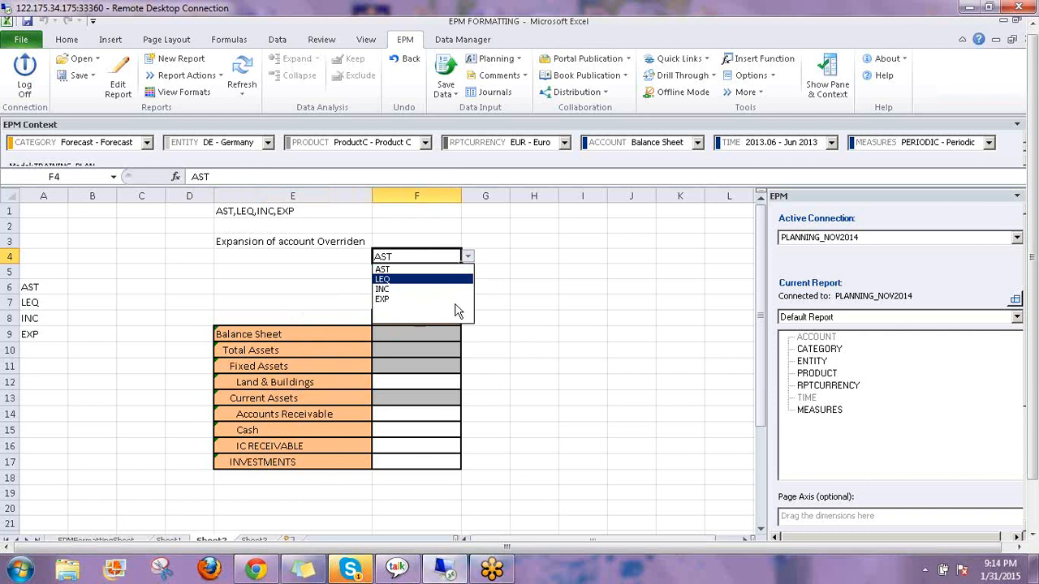
{"action": "left_click", "coordinate": [247, 67]}
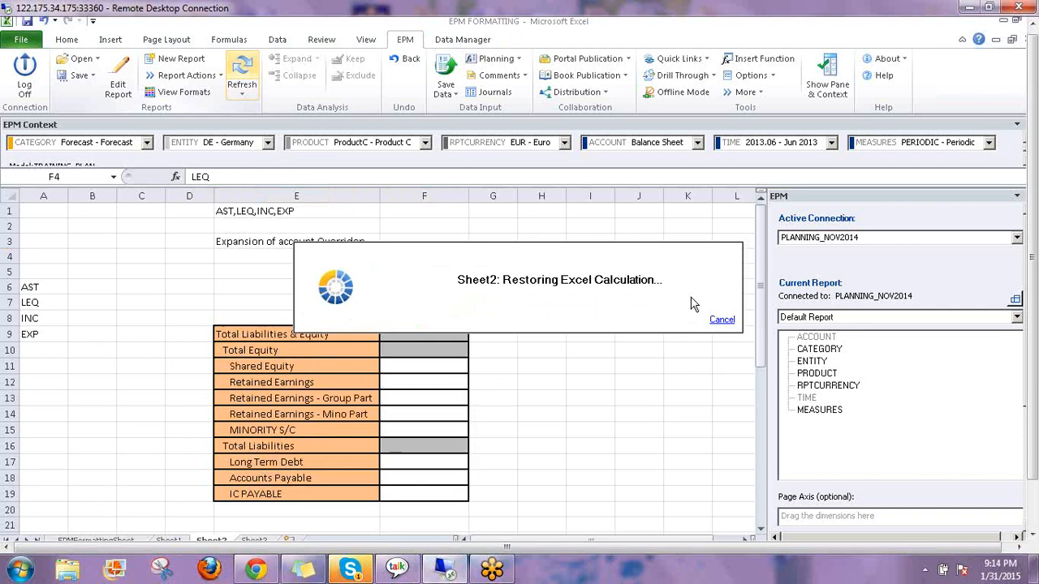
Inspect the Total Liabilities & Equity formula in E9 and the override formula in E3
{"action": "left_click", "coordinate": [275, 341]}
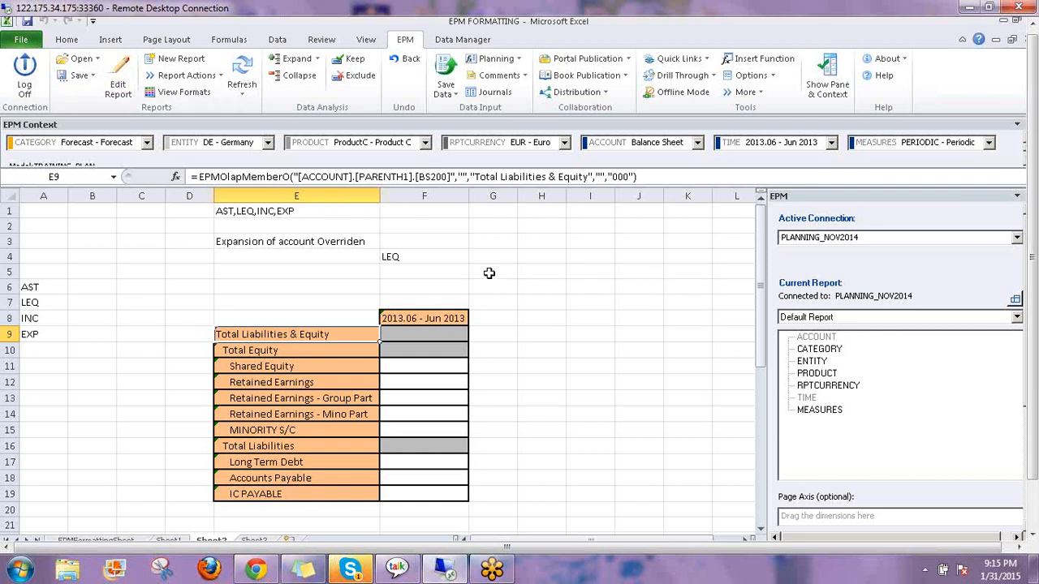
{"action": "left_click", "coordinate": [312, 240]}
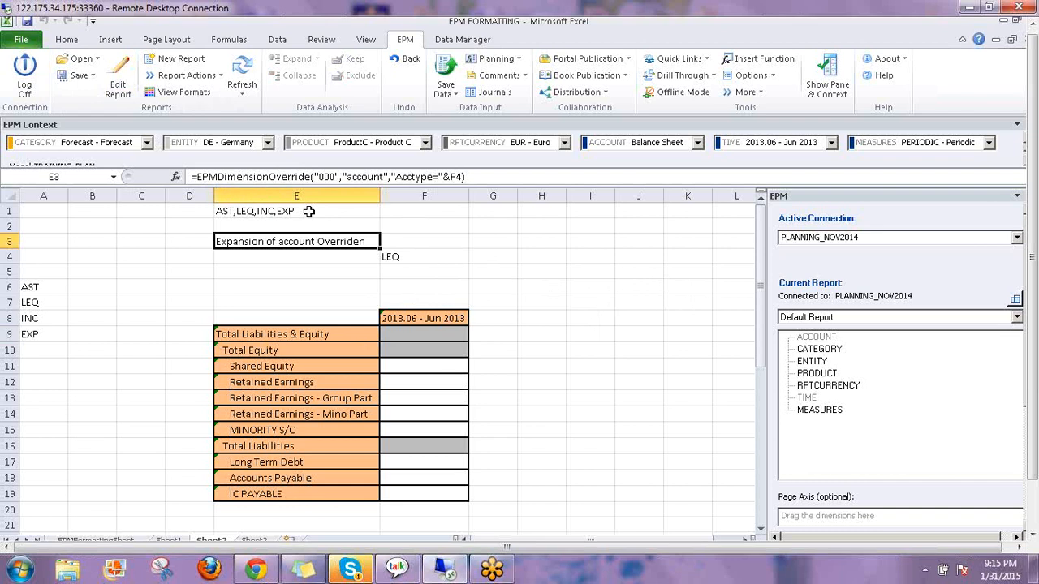
{"action": "left_click", "coordinate": [422, 259]}
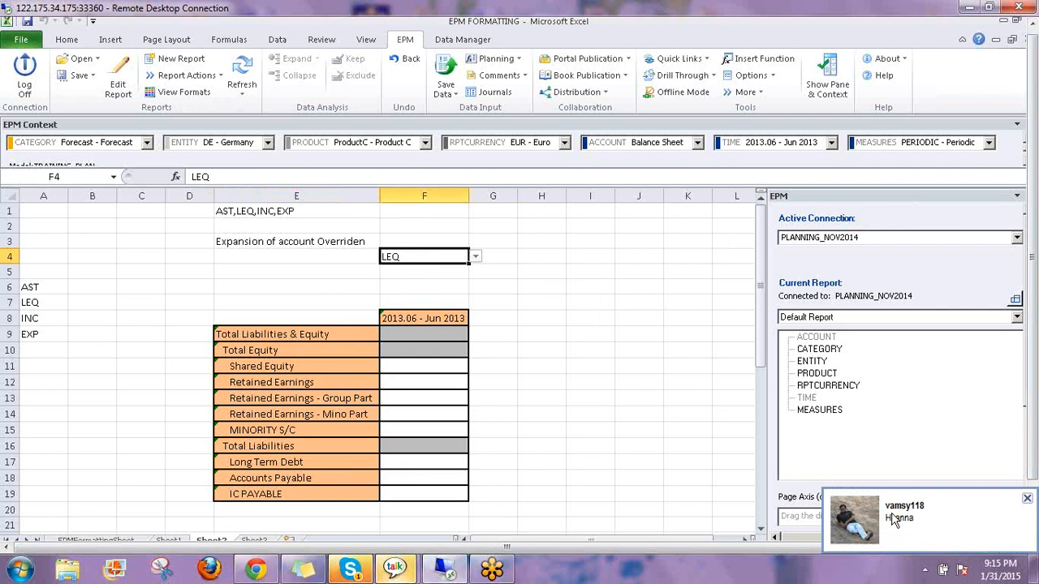
Reply "in class" to the incoming Skype chat and close the chat window
{"action": "left_click", "coordinate": [893, 519]}
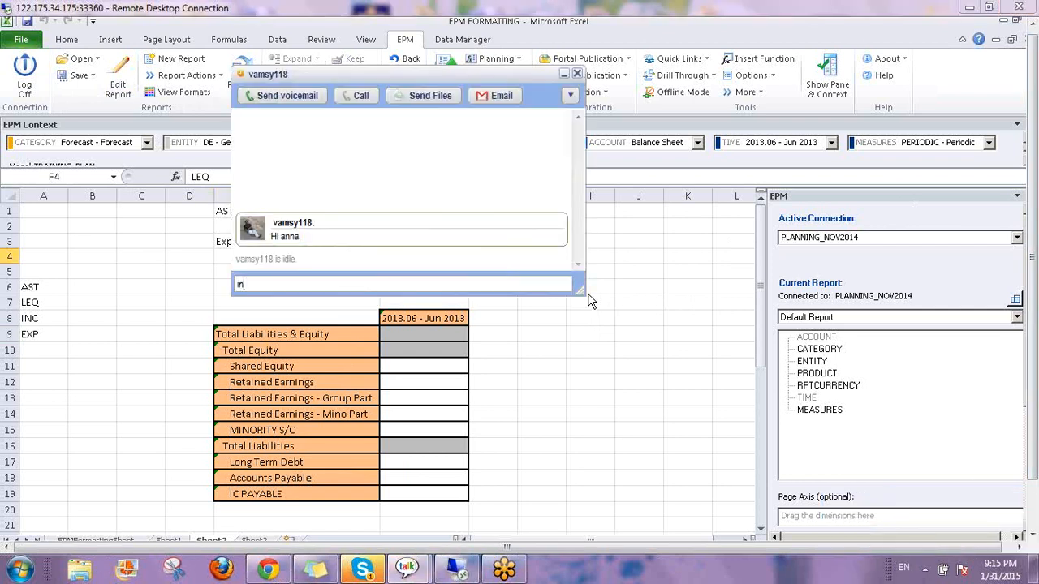
{"action": "type", "text": "in class"}
{"action": "key", "text": "Return"}
{"action": "left_click", "coordinate": [577, 75]}
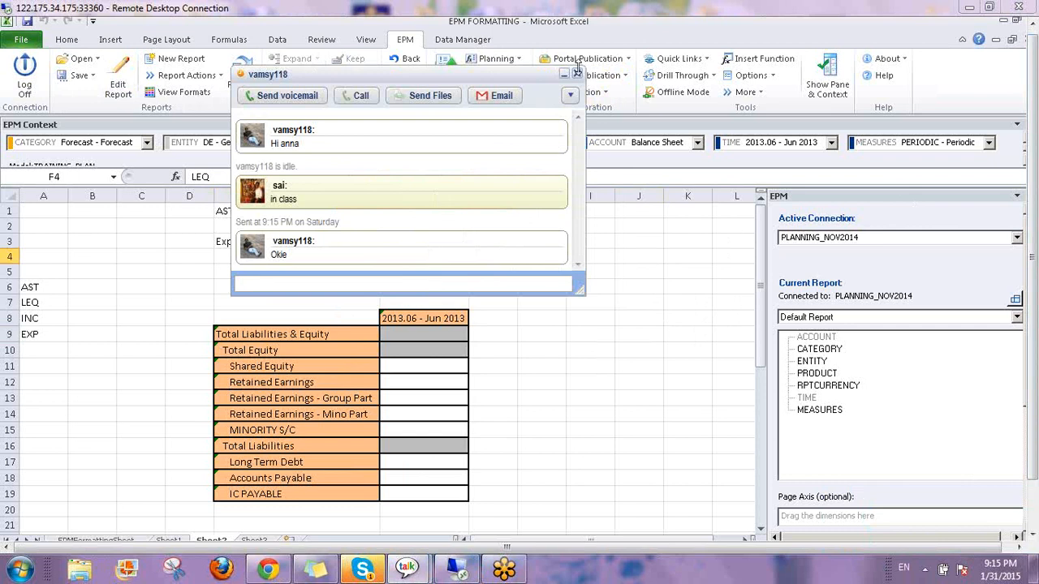
{"action": "left_click", "coordinate": [577, 75]}
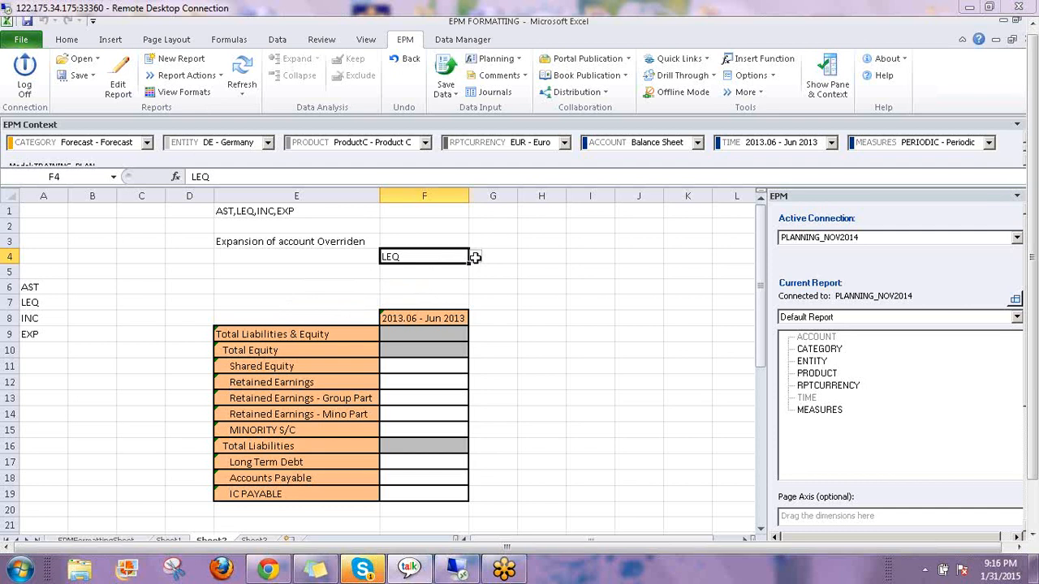
Choose INC in F4's dropdown and refresh the EPM report
{"action": "left_click", "coordinate": [475, 257]}
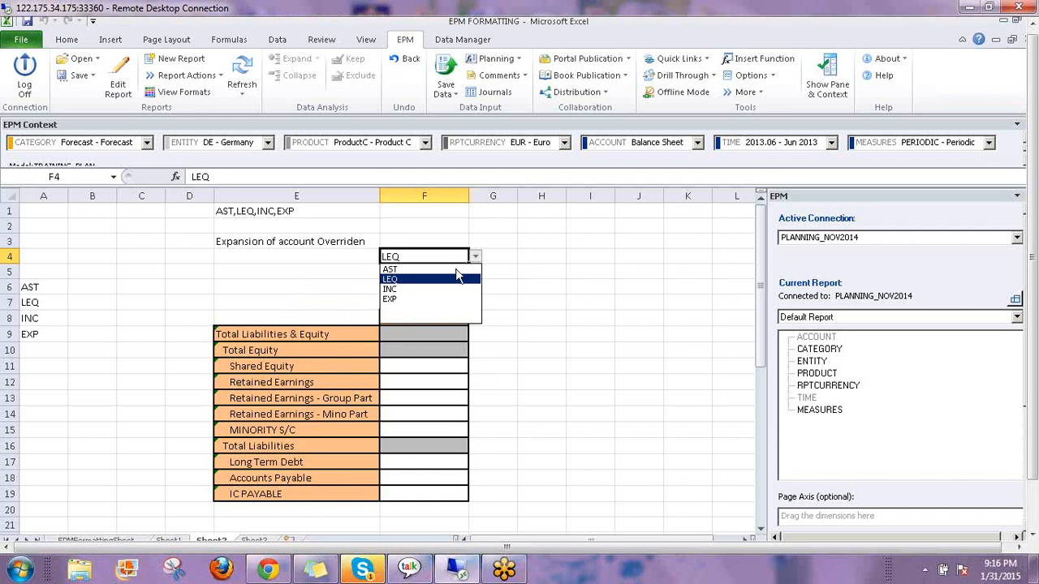
{"action": "left_click", "coordinate": [410, 297]}
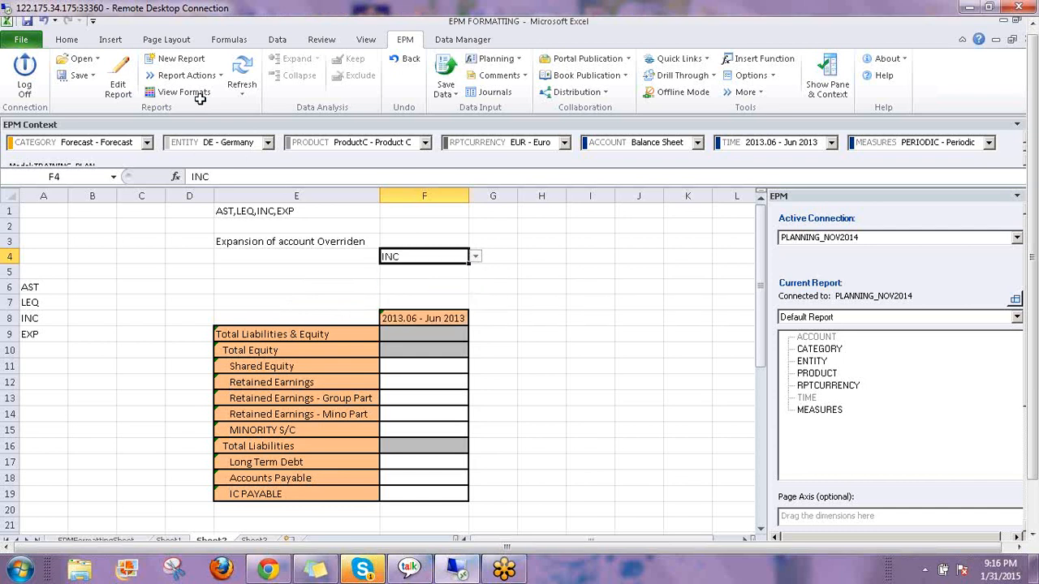
{"action": "left_click", "coordinate": [246, 67]}
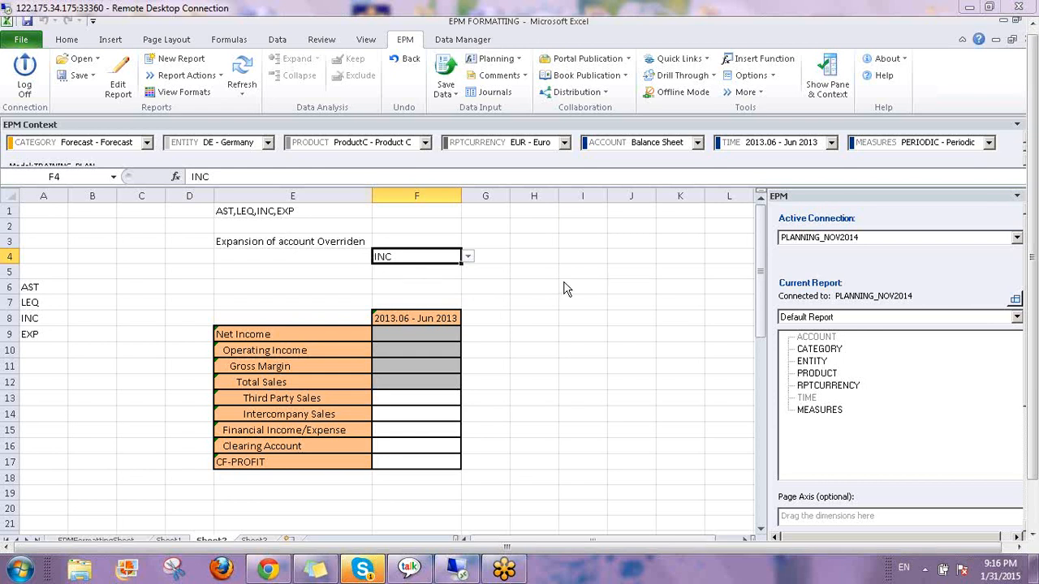
Review the EPMDimensionPropertyValues formula in E1, account types in A6:A9, and F4's choice
{"action": "left_click", "coordinate": [258, 213]}
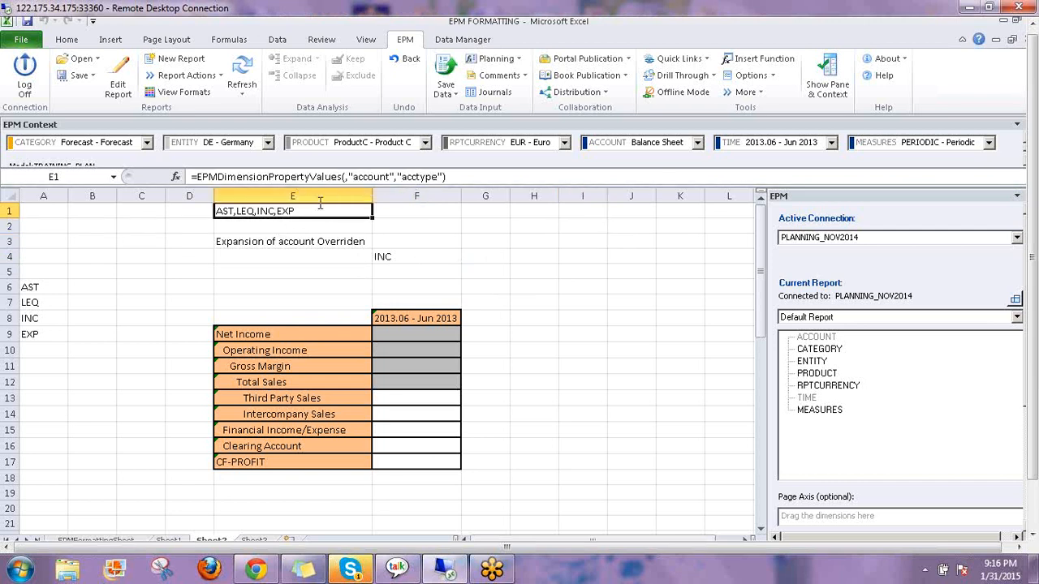
{"action": "left_click", "coordinate": [35, 285]}
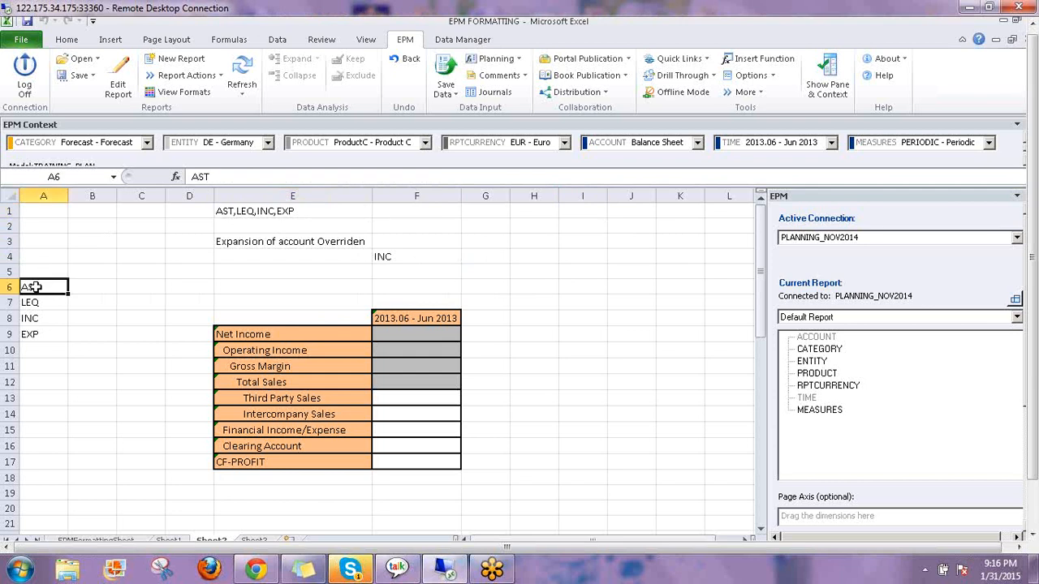
{"action": "left_click_drag", "start_coordinate": [31, 334], "coordinate": [33, 333]}
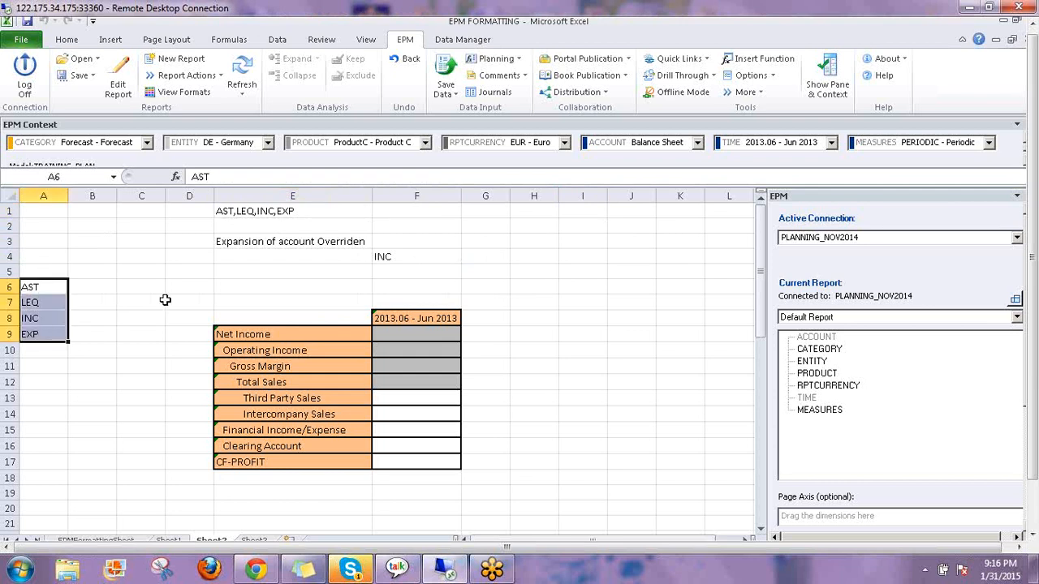
{"action": "left_click", "coordinate": [282, 213]}
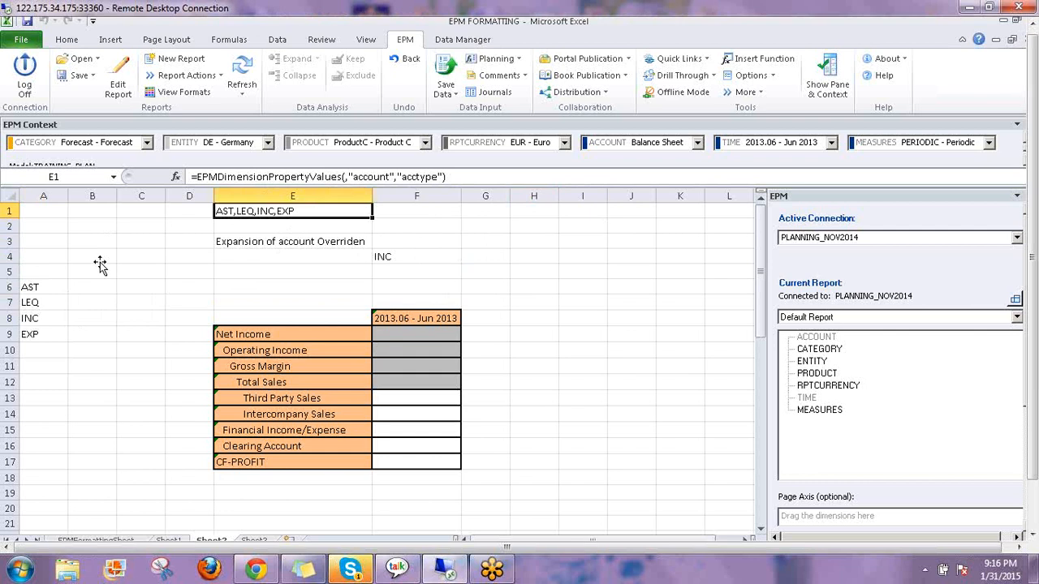
{"action": "left_click", "coordinate": [388, 255]}
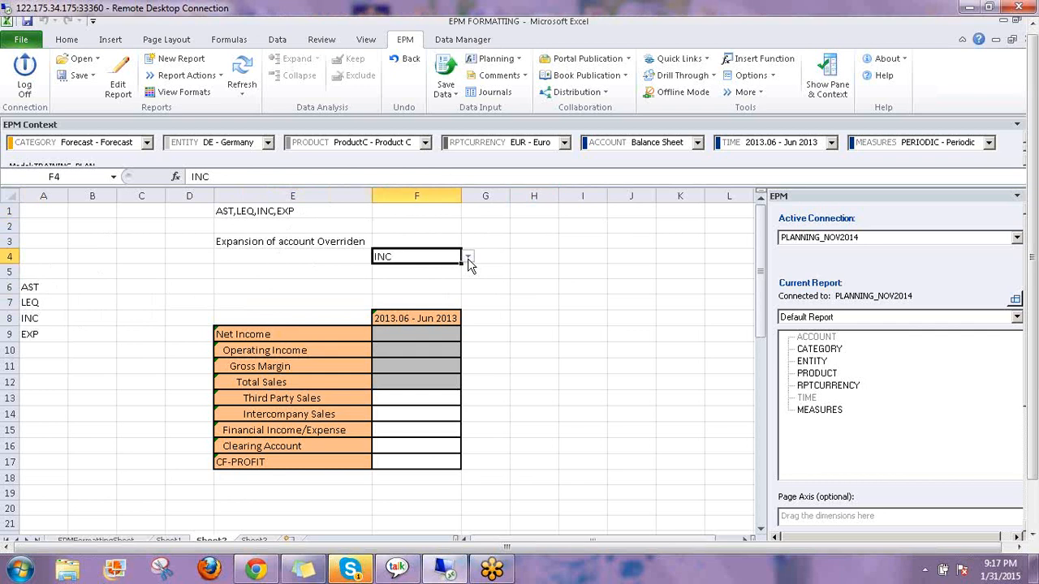
Open the argument form for E3's EPMDimensionOverride formula
{"action": "left_click", "coordinate": [341, 242]}
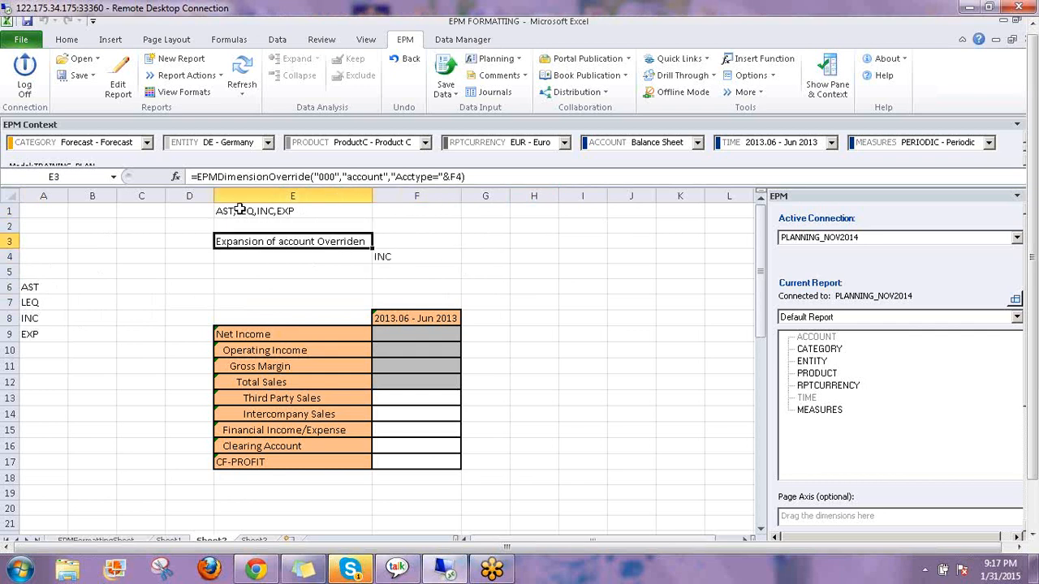
{"action": "key", "text": "F2"}
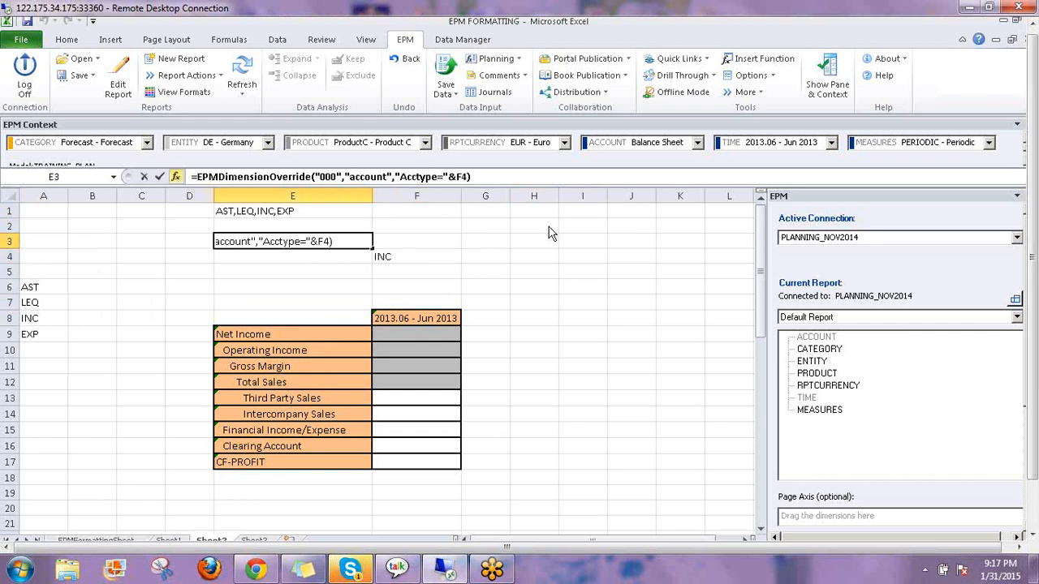
{"action": "key", "text": "shift+F3"}
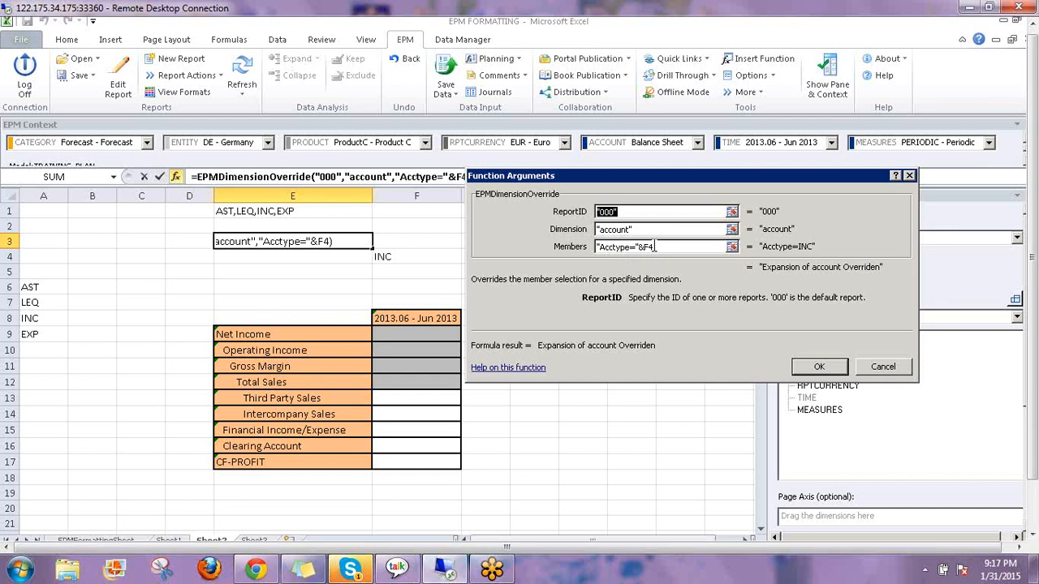
Inspect the override's Members argument and close the arguments form twice without changes
{"action": "left_click", "coordinate": [655, 248]}
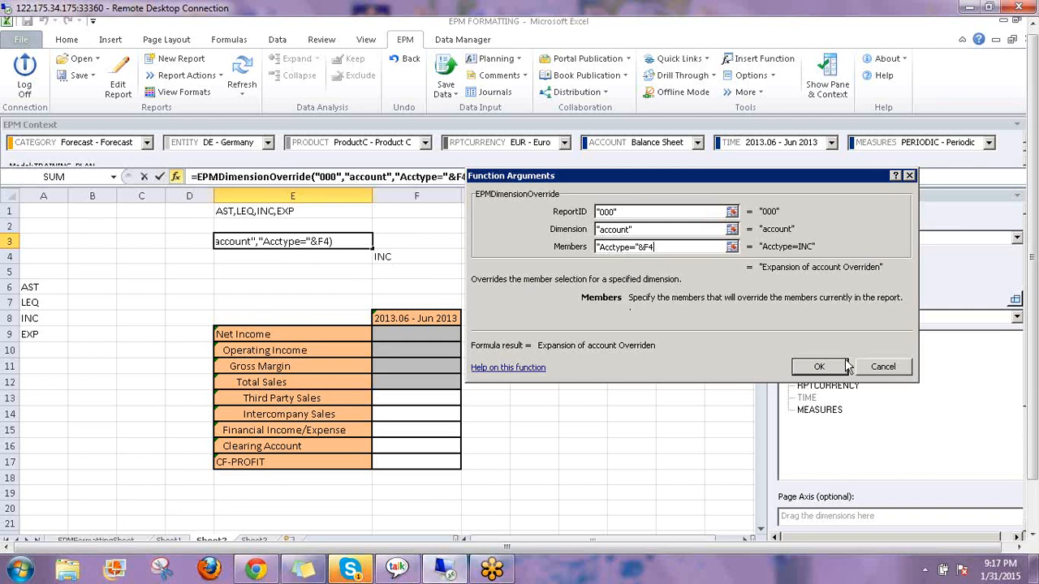
{"action": "left_click", "coordinate": [822, 367]}
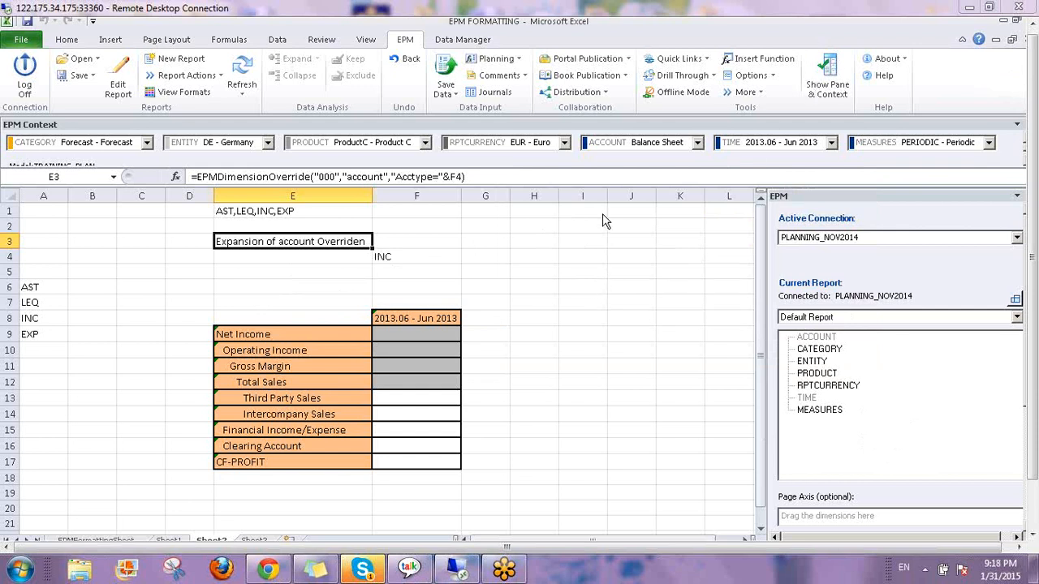
{"action": "left_click", "coordinate": [175, 176]}
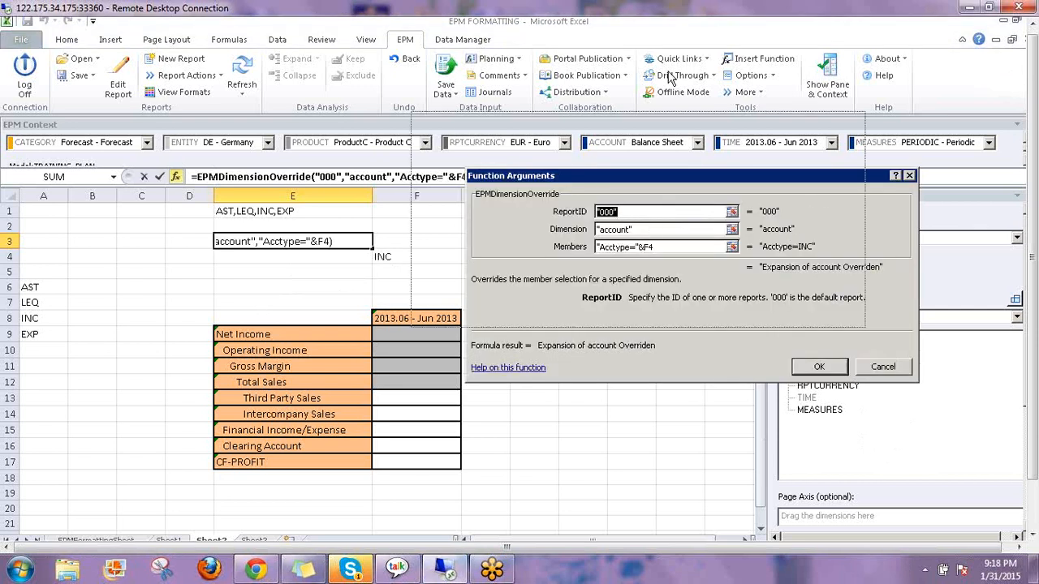
{"action": "left_click_drag", "start_coordinate": [670, 77], "coordinate": [668, 70]}
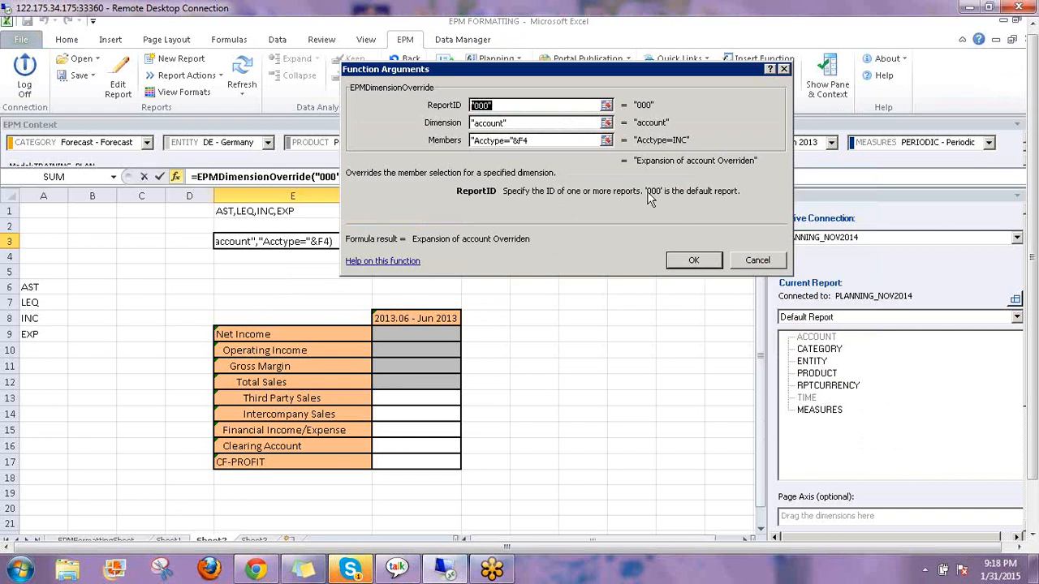
{"action": "left_click", "coordinate": [689, 263]}
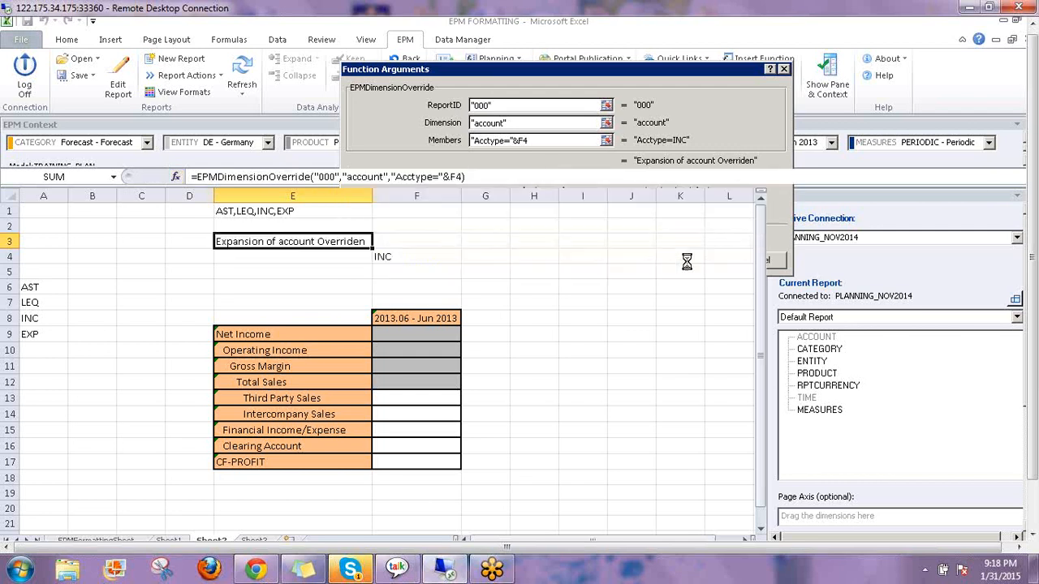
{"action": "left_click", "coordinate": [534, 240]}
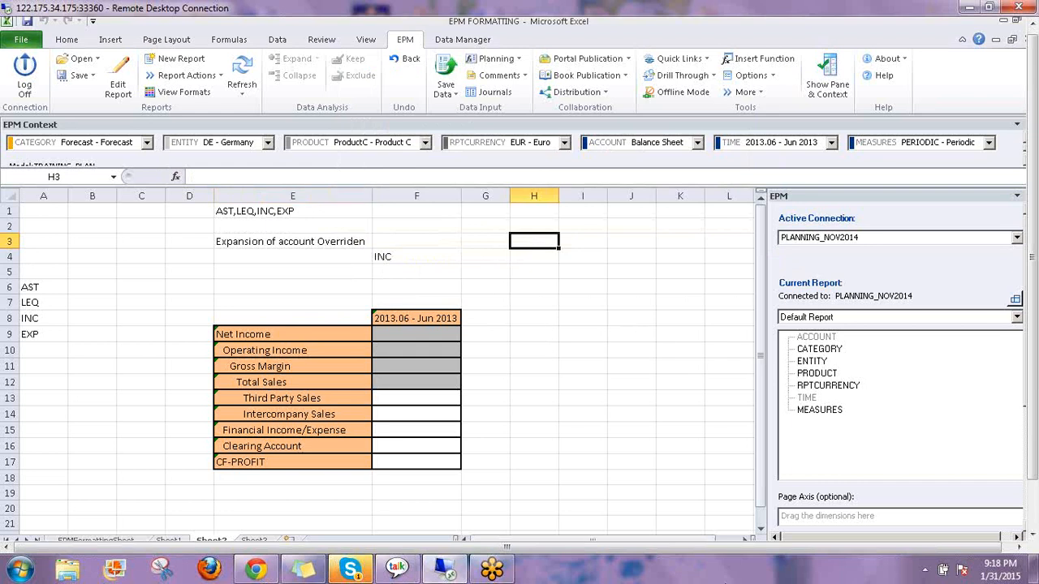
Begin an EPMDimensionList formula in H3 from autocomplete, then abandon it
{"action": "type", "text": "=ep"}
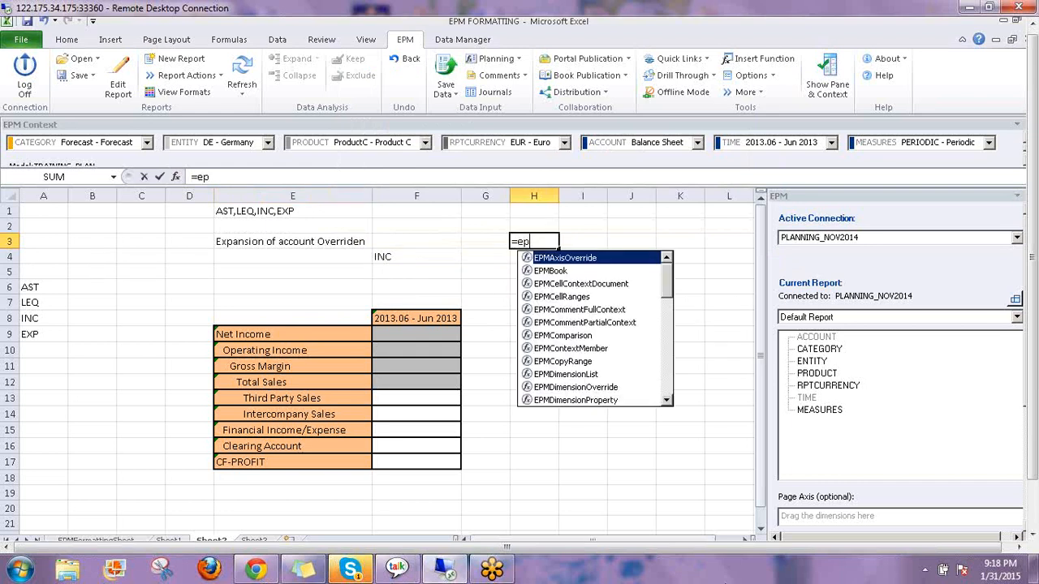
{"action": "type", "text": "m"}
{"action": "key", "text": "Down"}
{"action": "key", "text": "Down"}
{"action": "key", "text": "Down"}
{"action": "key", "text": "Down"}
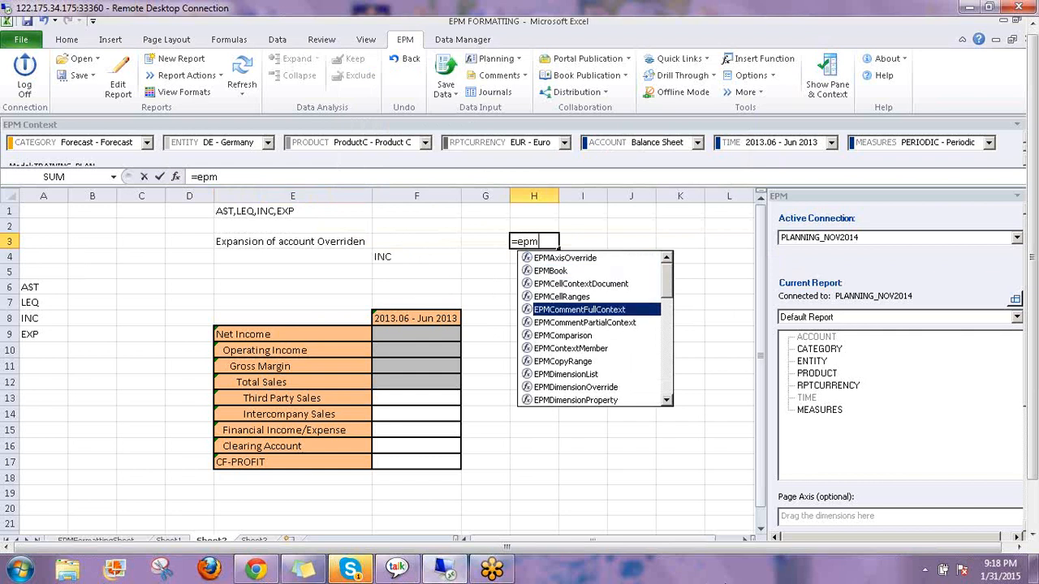
{"action": "key", "text": "Down"}
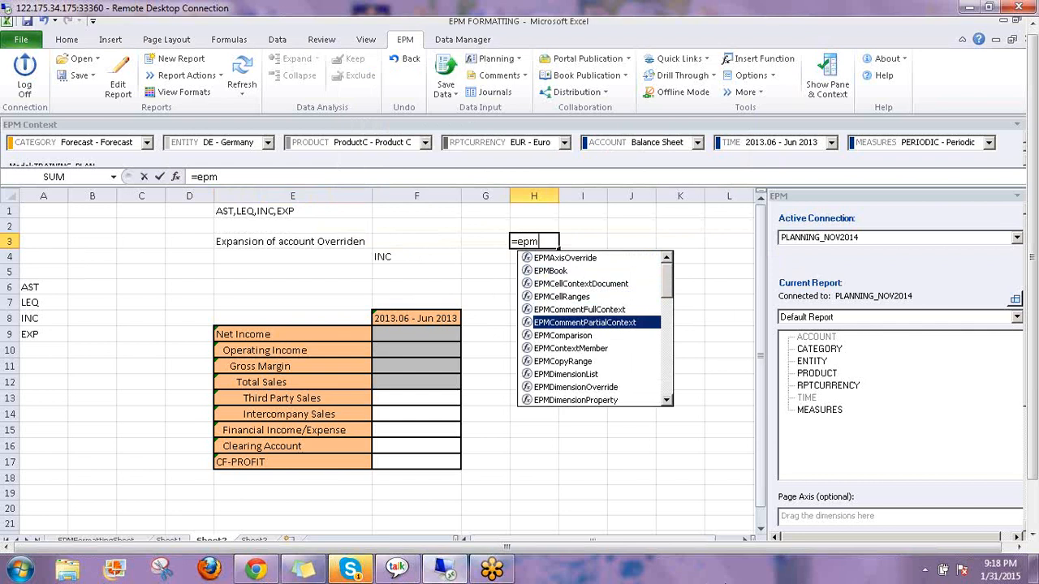
{"action": "key", "text": "Down"}
{"action": "key", "text": "Down"}
{"action": "key", "text": "Down"}
{"action": "key", "text": "Down"}
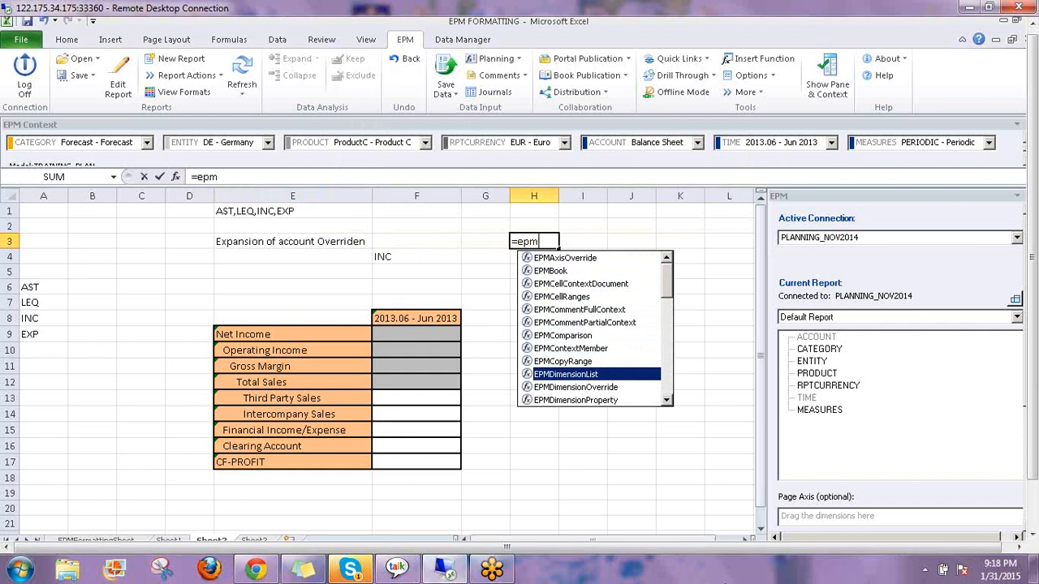
{"action": "double_click", "coordinate": [592, 377]}
{"action": "left_click", "coordinate": [586, 367]}
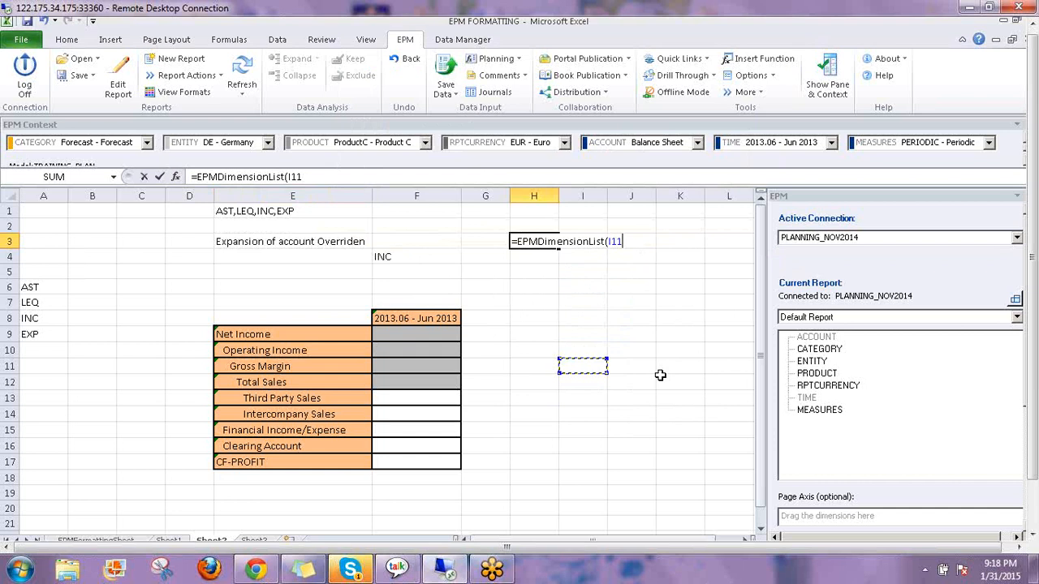
{"action": "key", "text": "Escape"}
Enter =EPMDimensionList() in H3 to list the model's dimensions
{"action": "type", "text": "=e"}
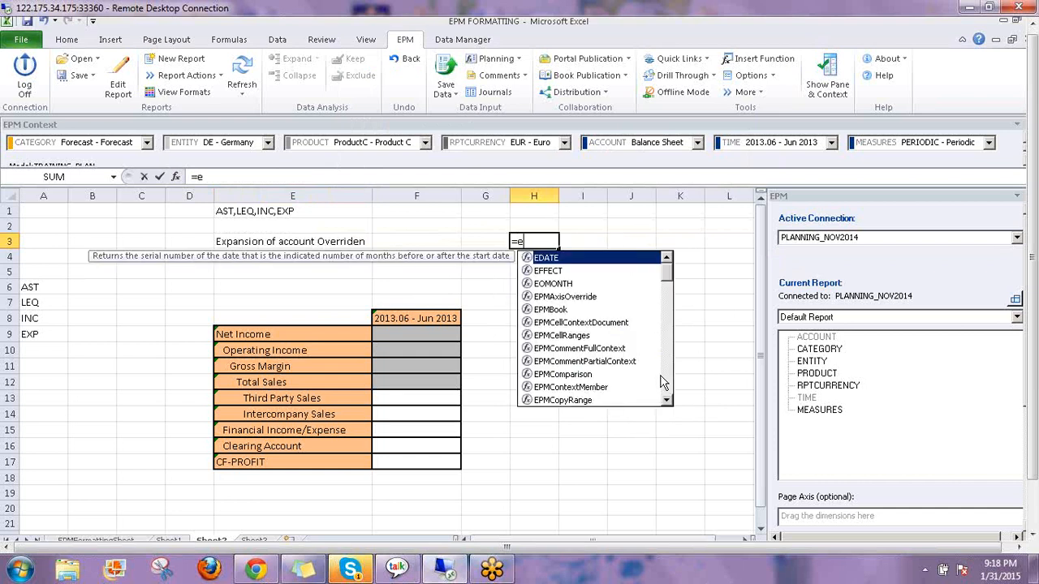
{"action": "key", "text": "BackSpace"}
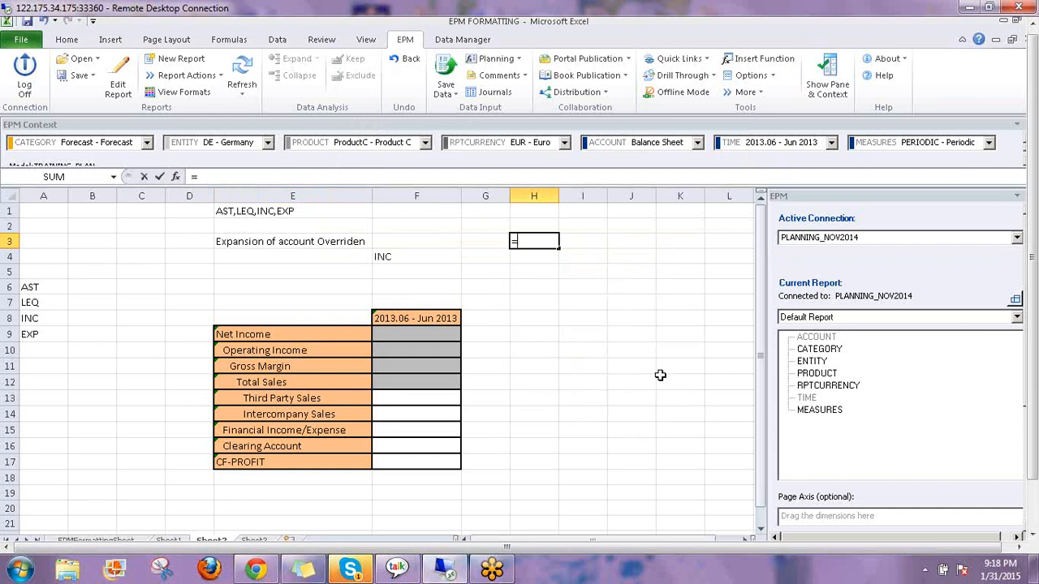
{"action": "type", "text": "epmdi"}
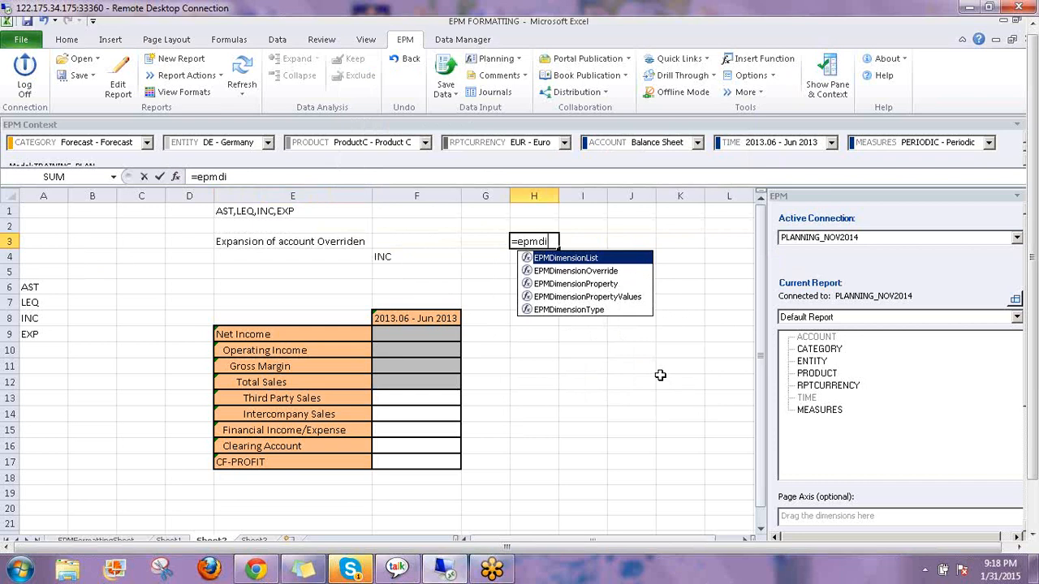
{"action": "double_click", "coordinate": [573, 260]}
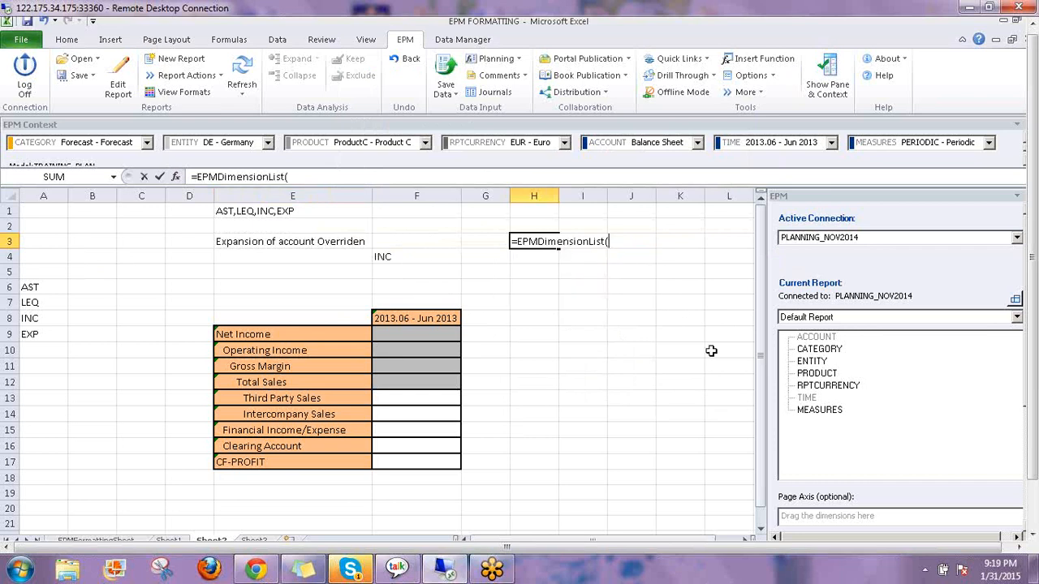
{"action": "type", "text": ")"}
{"action": "key", "text": "Return"}
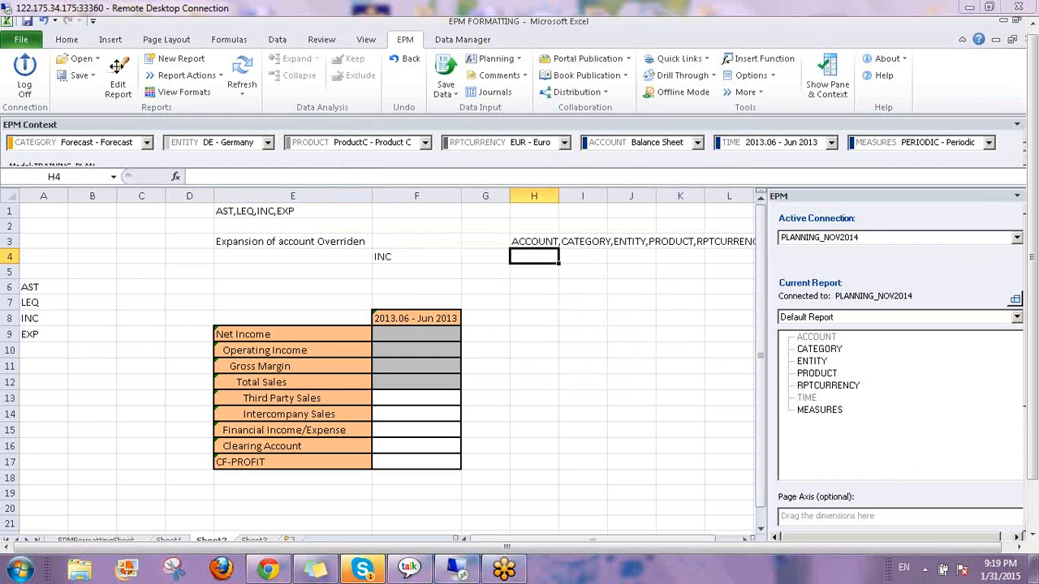
{"action": "left_click", "coordinate": [118, 85]}
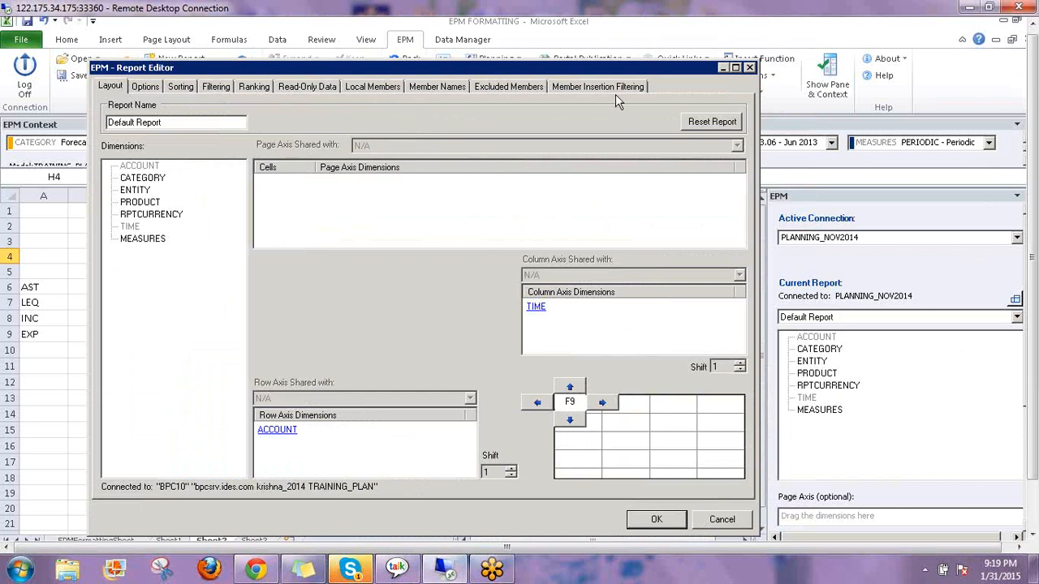
{"action": "left_click", "coordinate": [143, 86]}
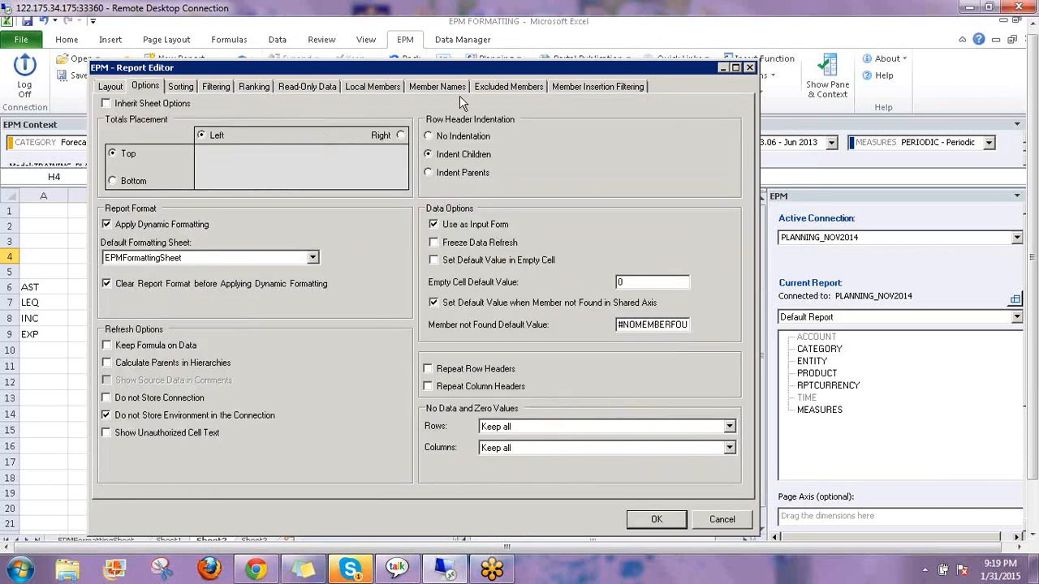
{"action": "left_click", "coordinate": [658, 521]}
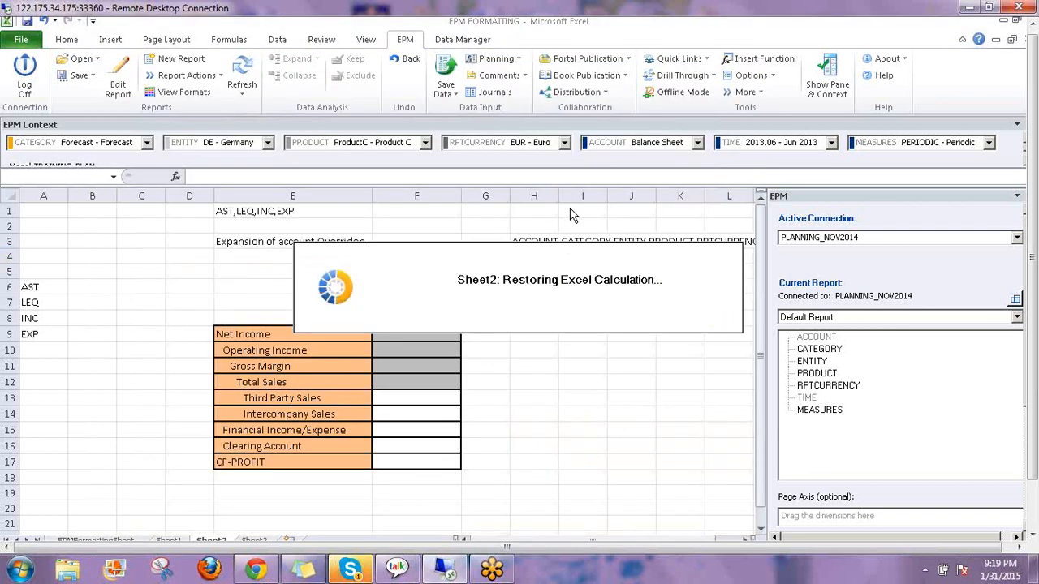
{"action": "left_click", "coordinate": [533, 239]}
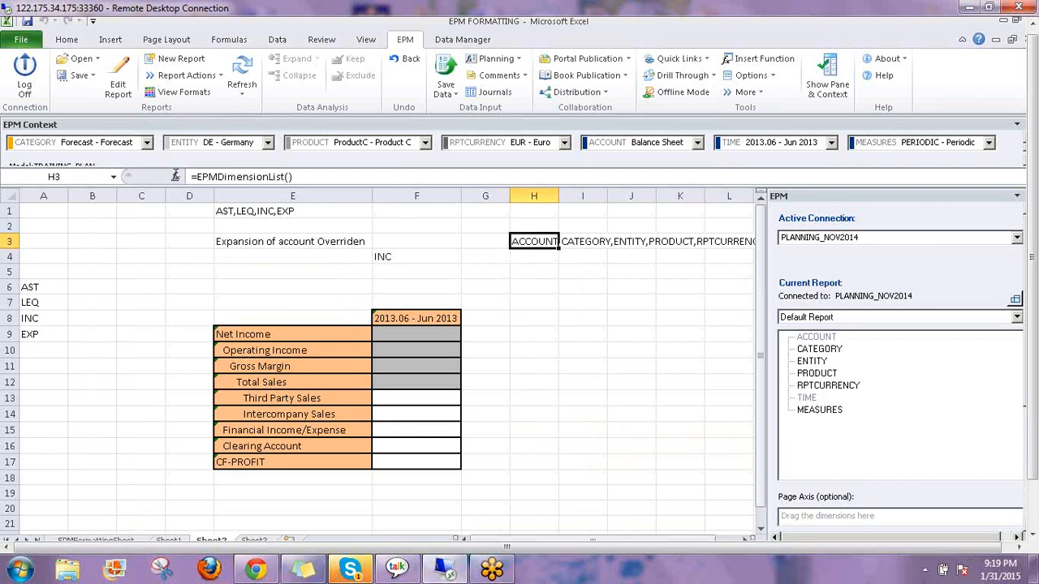
{"action": "left_click", "coordinate": [175, 177]}
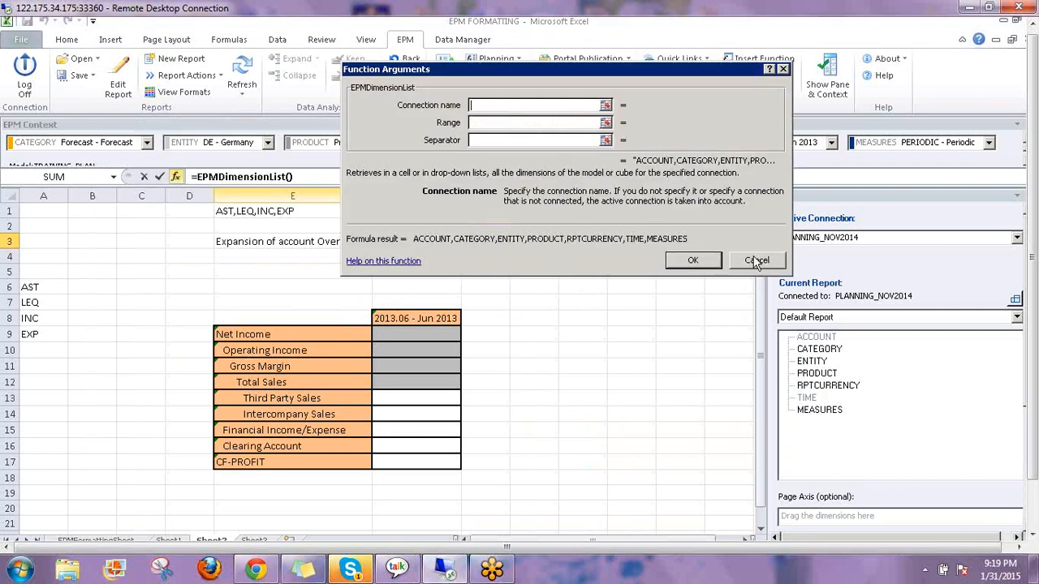
{"action": "left_click", "coordinate": [765, 262]}
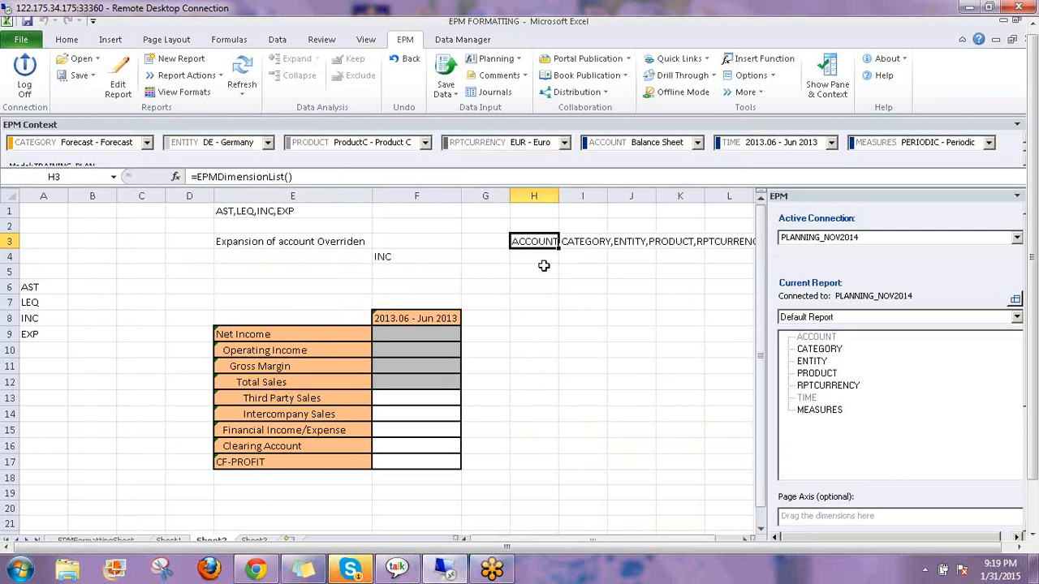
{"action": "left_click", "coordinate": [542, 269]}
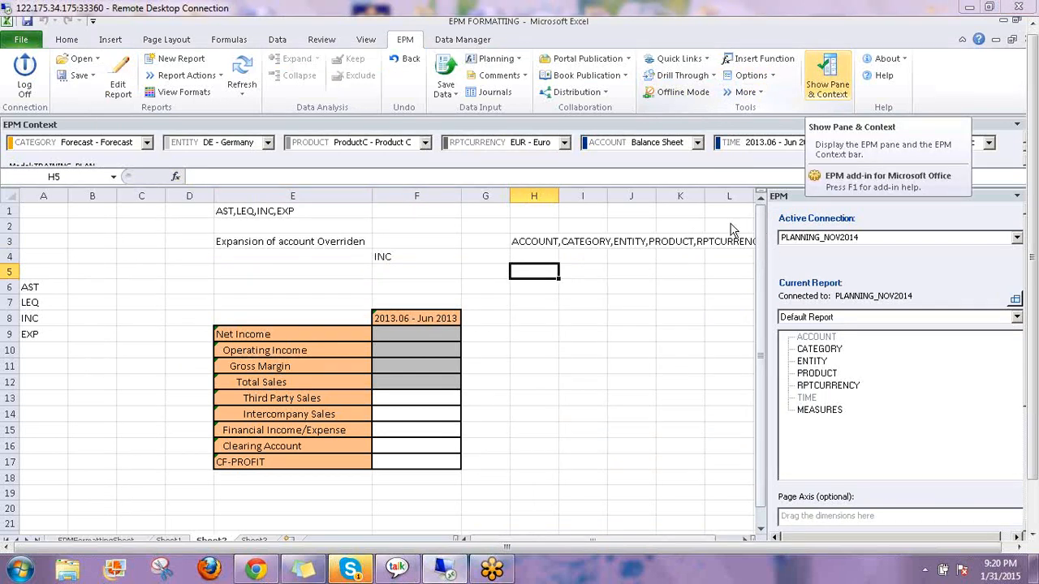
Start an =EPMMemberProperty() formula in H9 beside Net Income and open its argument fields
{"action": "left_click", "coordinate": [542, 244]}
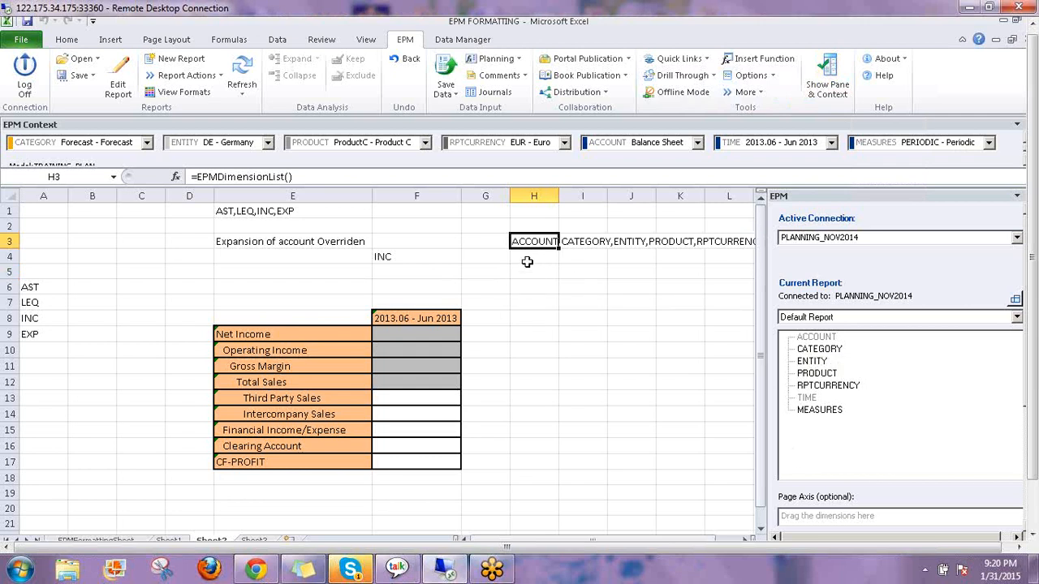
{"action": "key", "text": "Down"}
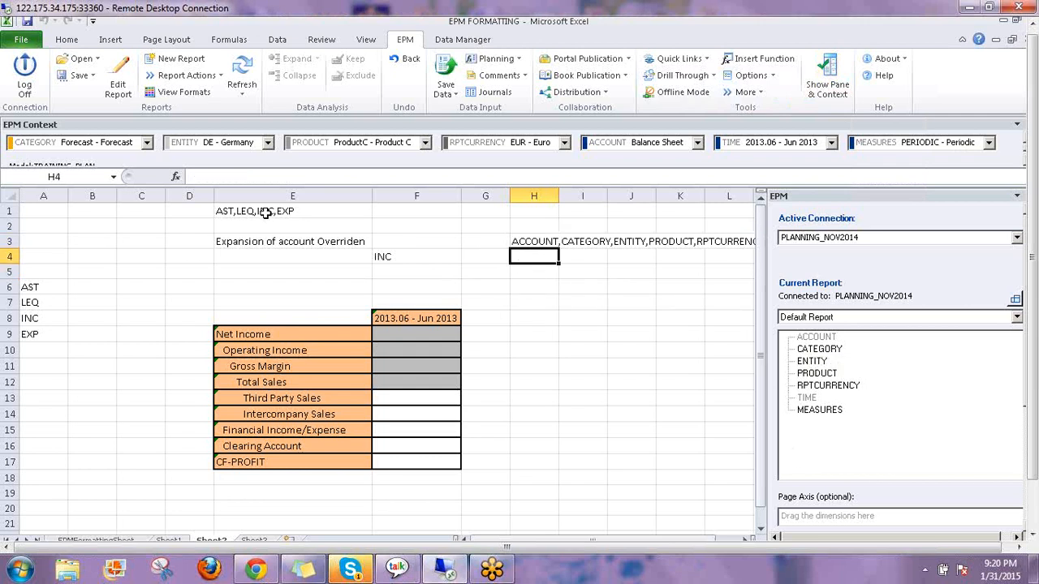
{"action": "left_click", "coordinate": [493, 334]}
{"action": "left_click", "coordinate": [537, 333]}
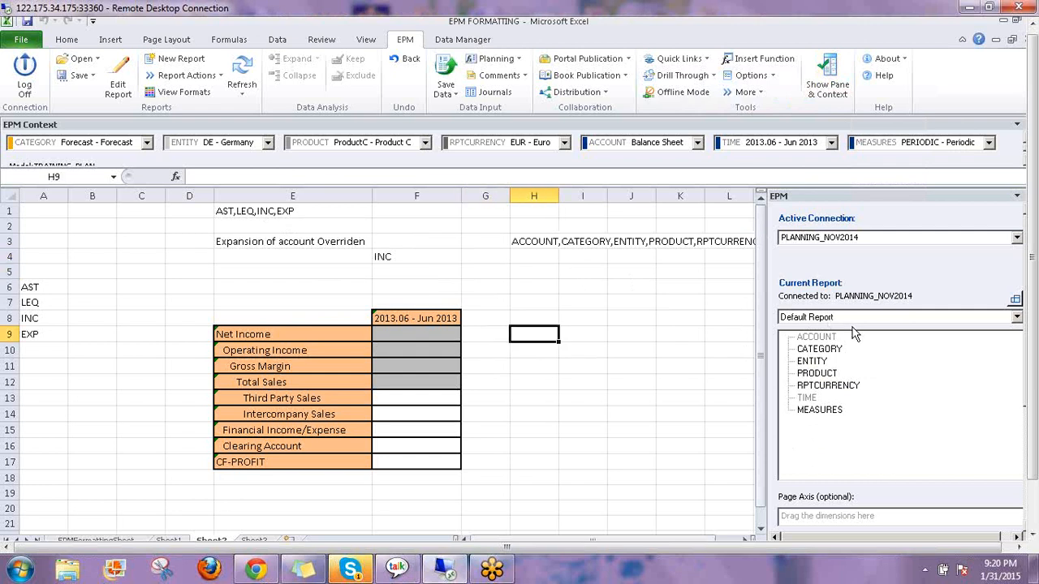
{"action": "type", "text": "="}
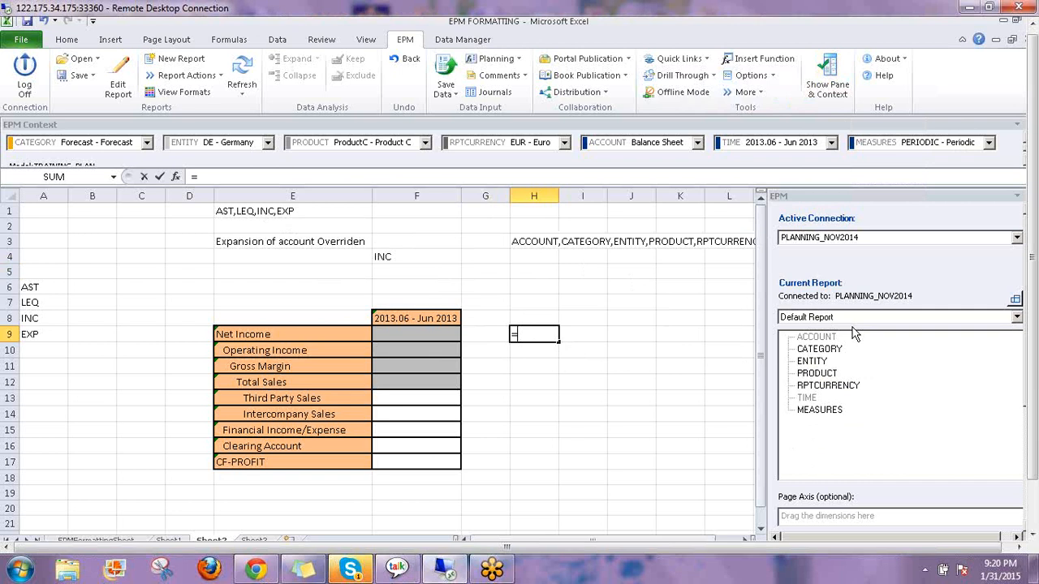
{"action": "type", "text": "epm"}
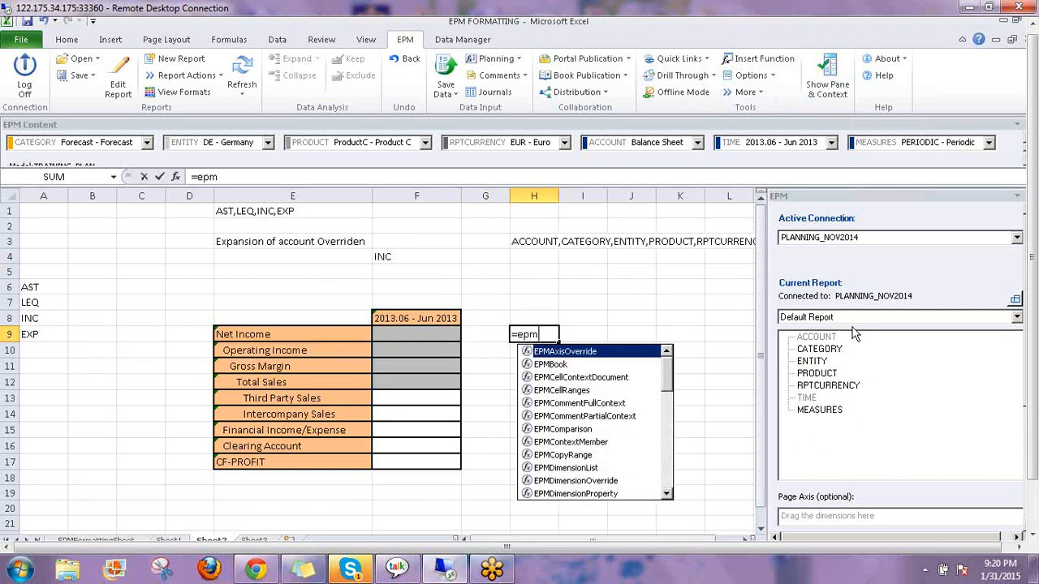
{"action": "type", "text": "m"}
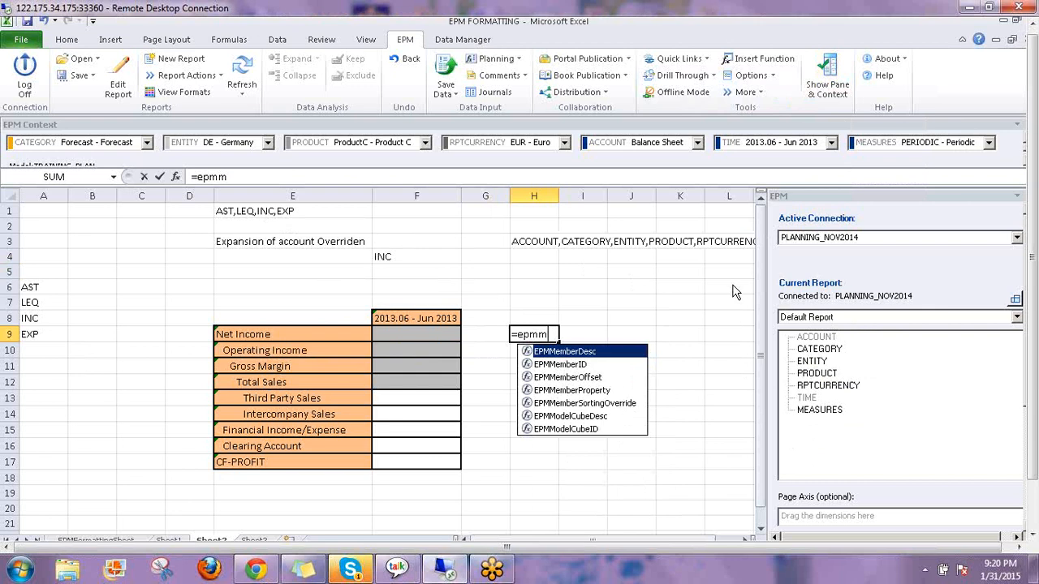
{"action": "double_click", "coordinate": [578, 391]}
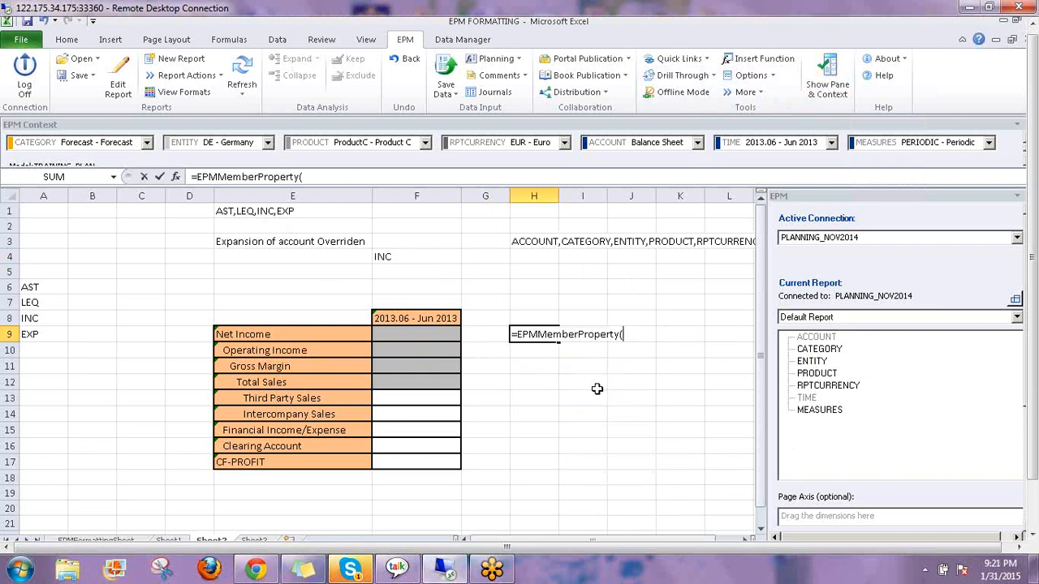
{"action": "left_click", "coordinate": [175, 176]}
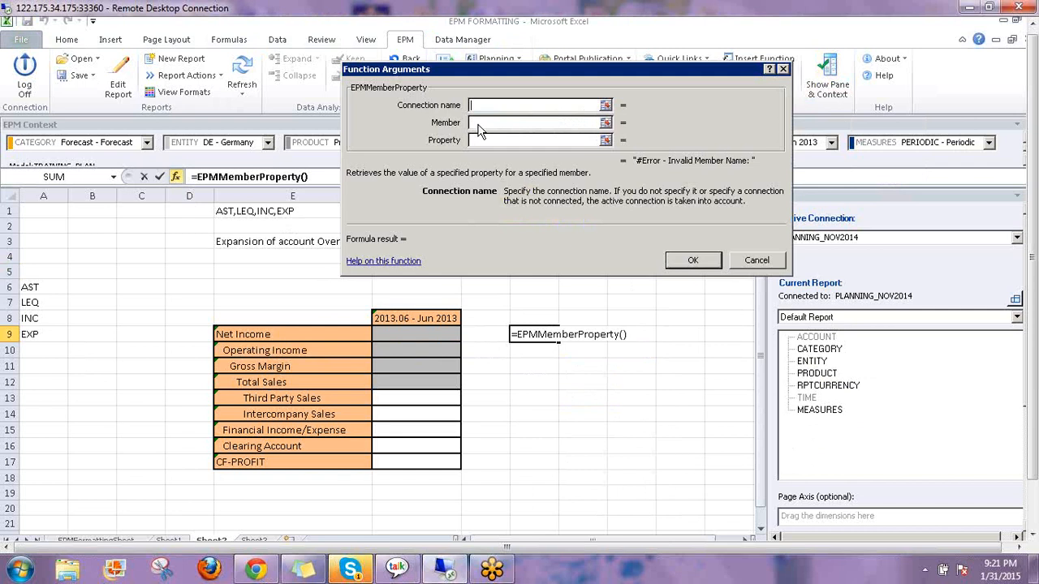
Make H9 an EPMMemberProperty formula with member E9 and property ACCTYPE, returning INC
{"action": "left_click", "coordinate": [479, 123]}
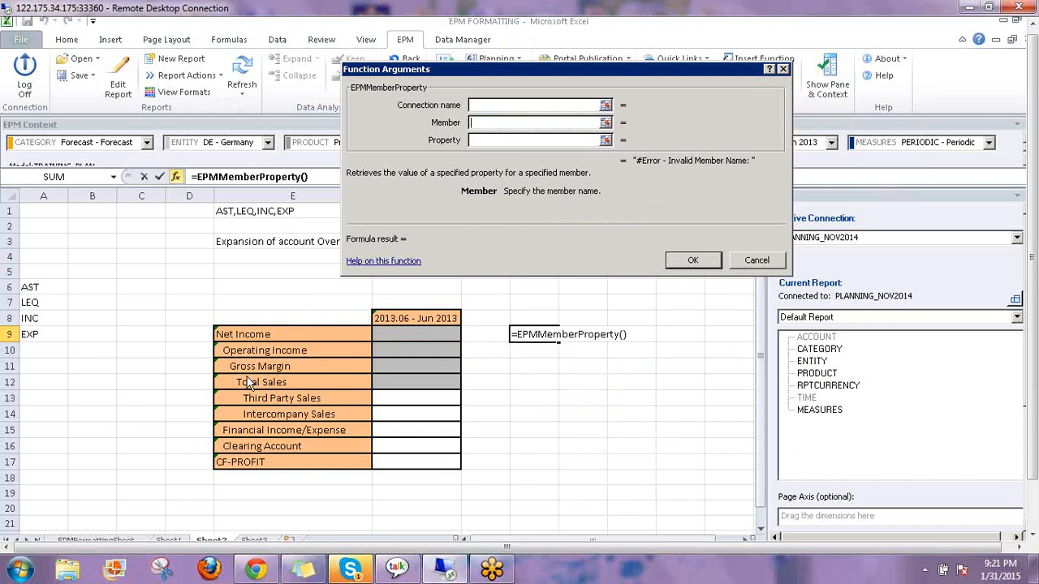
{"action": "left_click", "coordinate": [235, 333]}
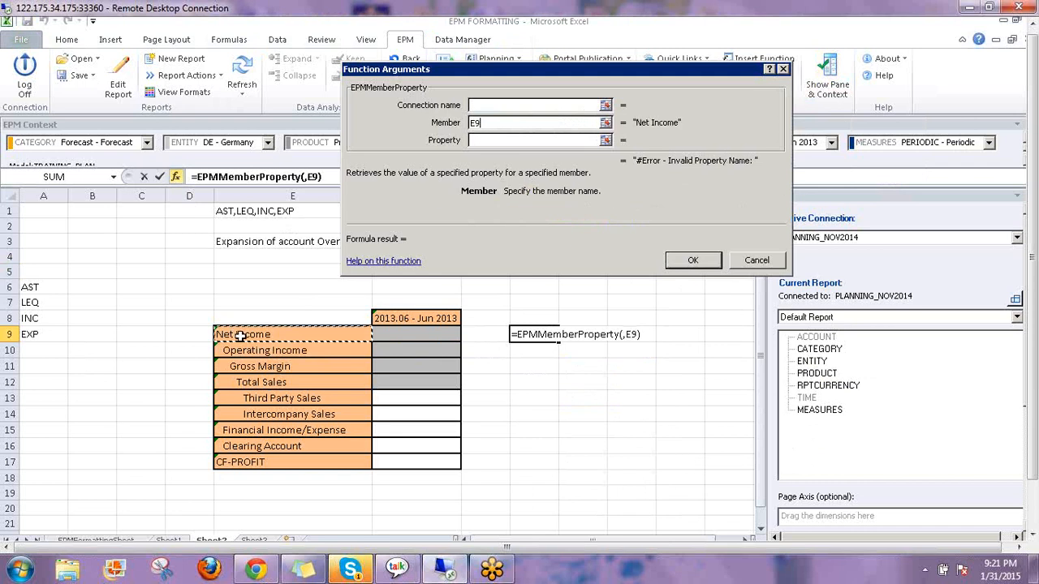
{"action": "left_click", "coordinate": [476, 139]}
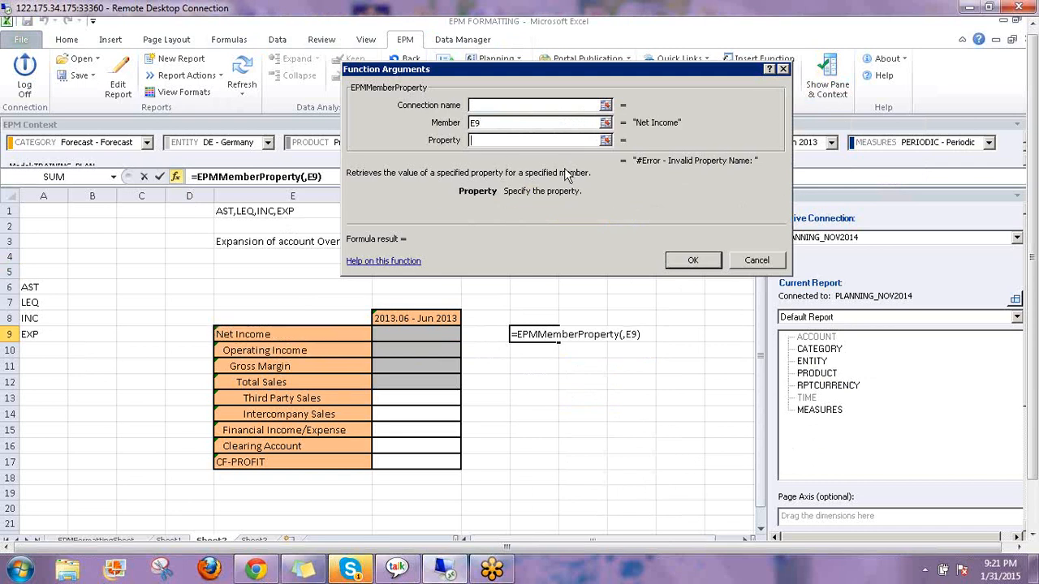
{"action": "type", "text": "AC"}
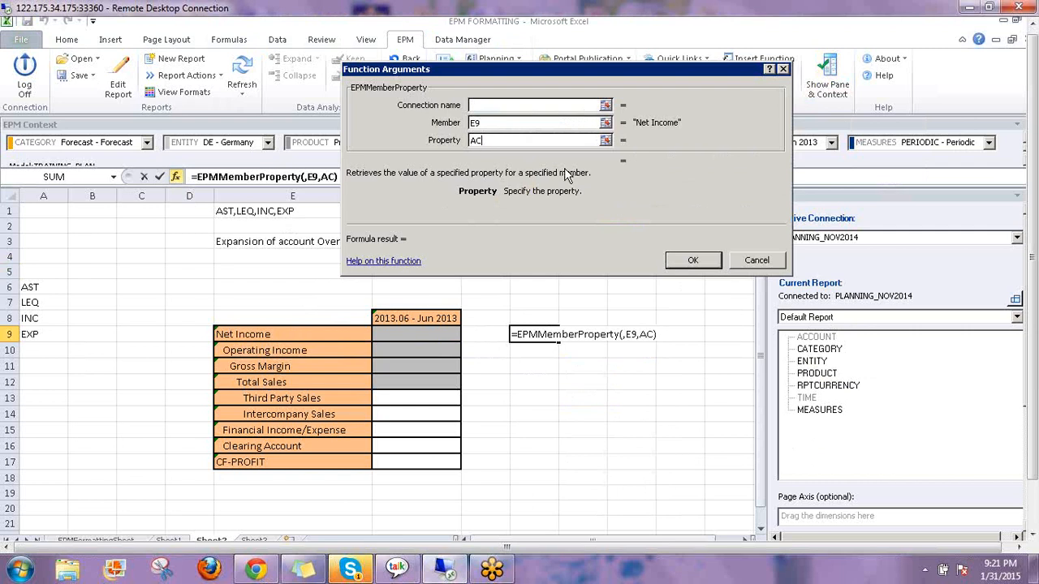
{"action": "type", "text": "CTYPE"}
{"action": "left_click", "coordinate": [694, 260]}
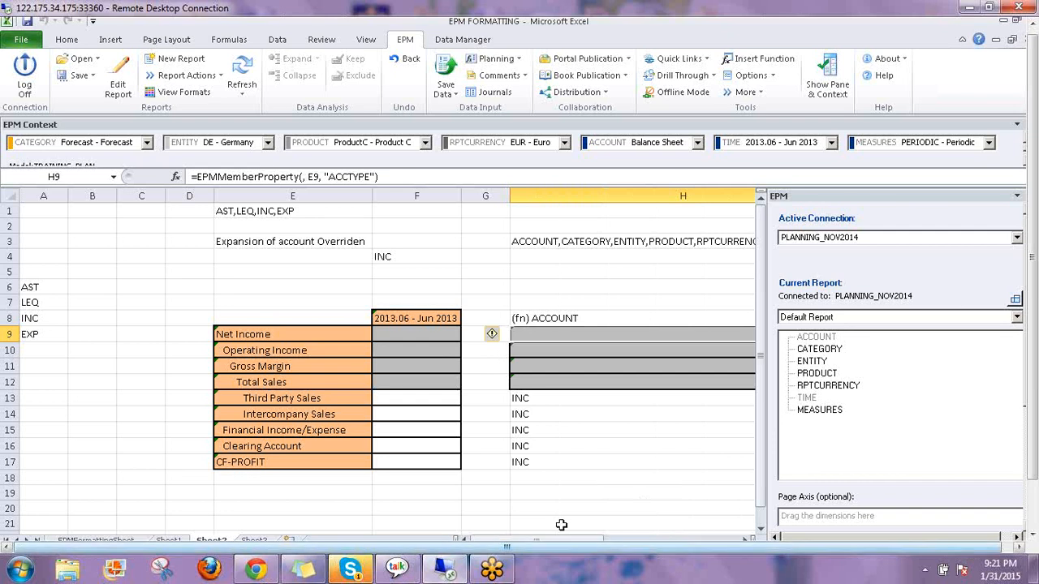
Clear the dimension list formula from H3, narrow column H, and refresh the EPM report
{"action": "left_click_drag", "start_coordinate": [558, 540], "coordinate": [702, 537]}
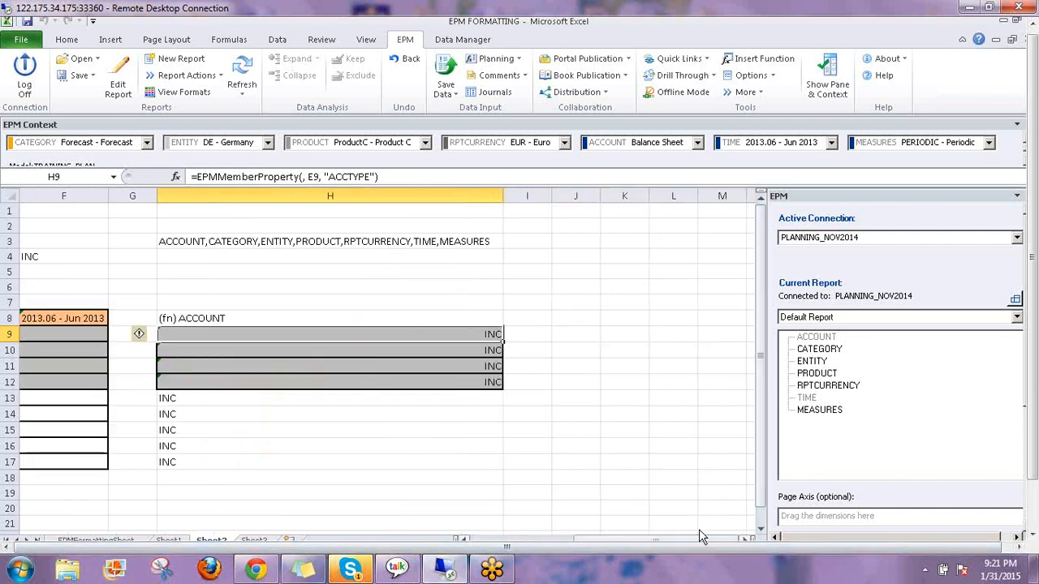
{"action": "left_click", "coordinate": [408, 240]}
{"action": "key", "text": "Delete"}
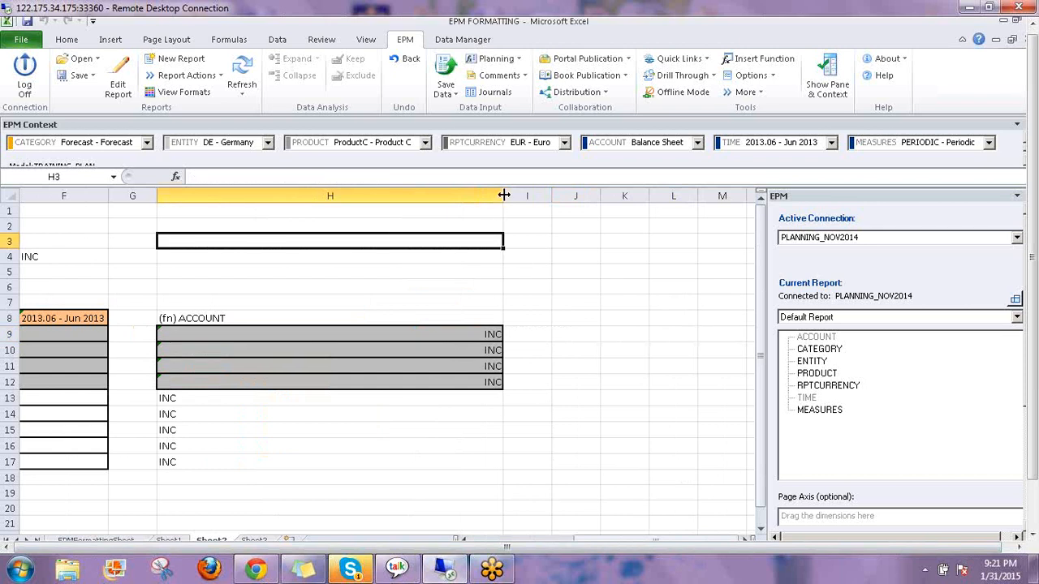
{"action": "left_click_drag", "start_coordinate": [503, 196], "coordinate": [204, 198]}
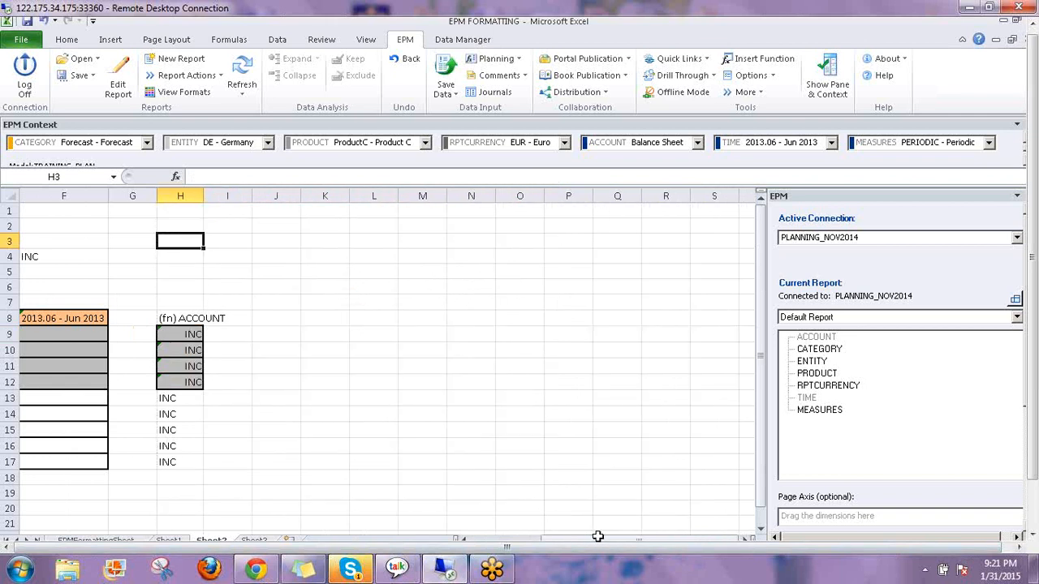
{"action": "left_click_drag", "start_coordinate": [598, 537], "coordinate": [564, 537]}
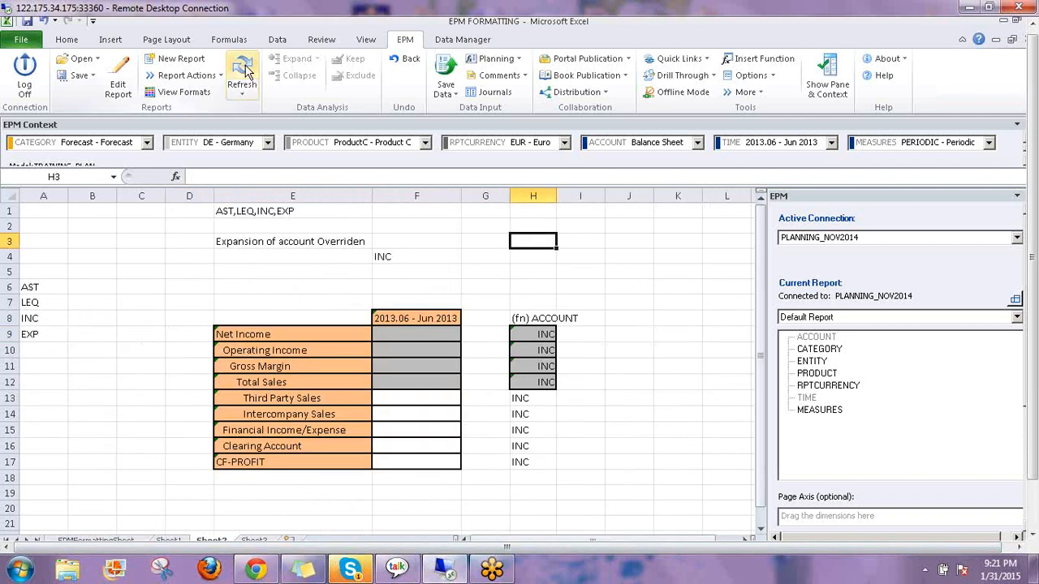
{"action": "left_click", "coordinate": [245, 72]}
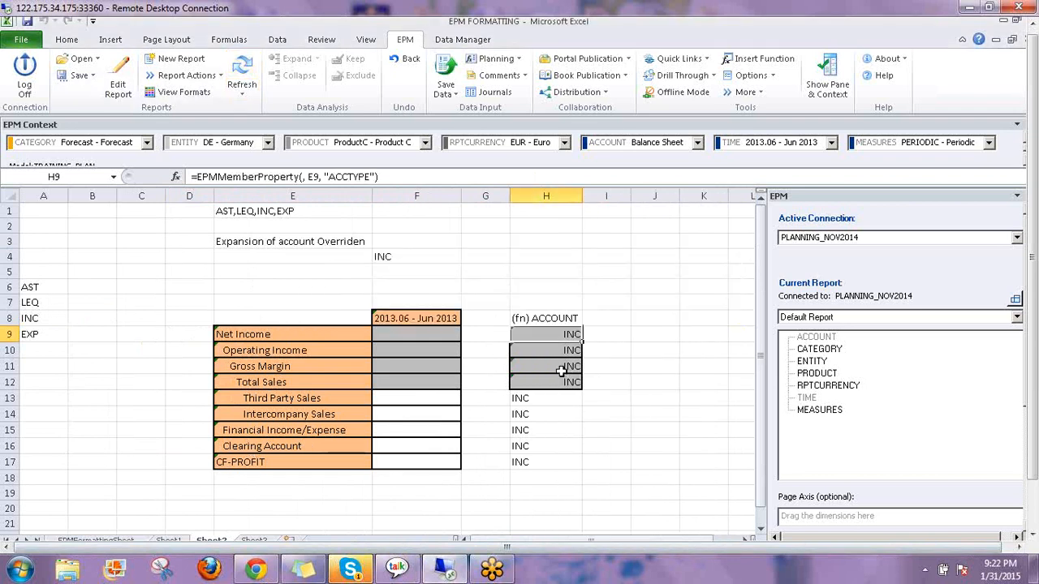
Inspect the Net Income member formula in E9 and the ACCTYPE formula in H9, then select H3
{"action": "left_click", "coordinate": [259, 334]}
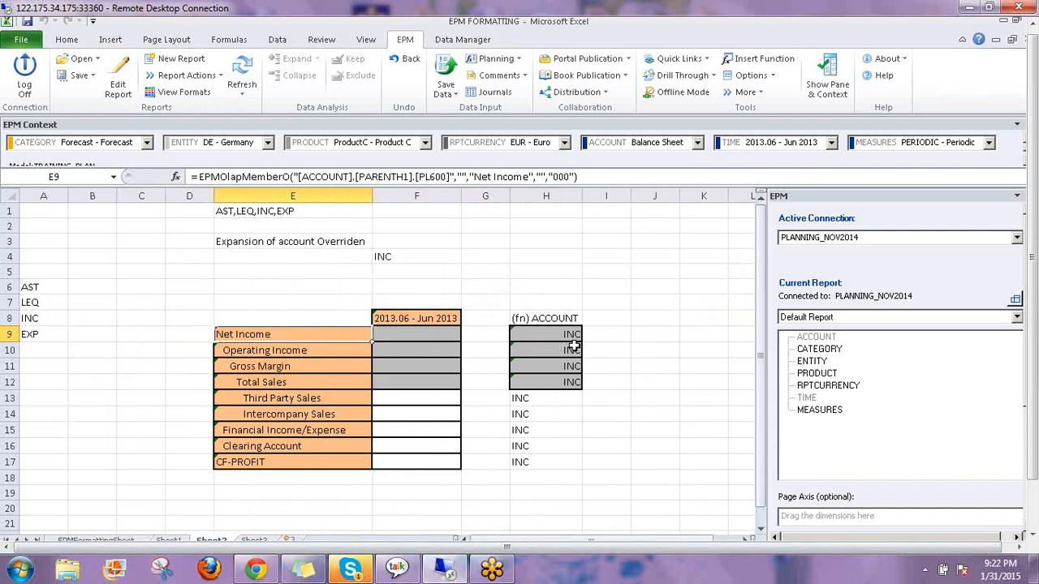
{"action": "left_click", "coordinate": [559, 334]}
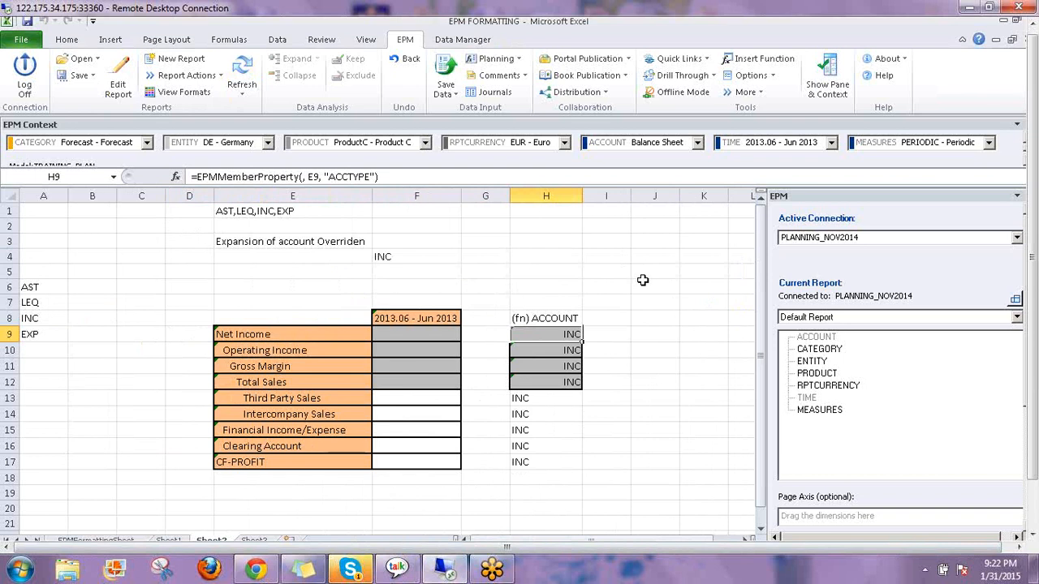
{"action": "left_click", "coordinate": [605, 259]}
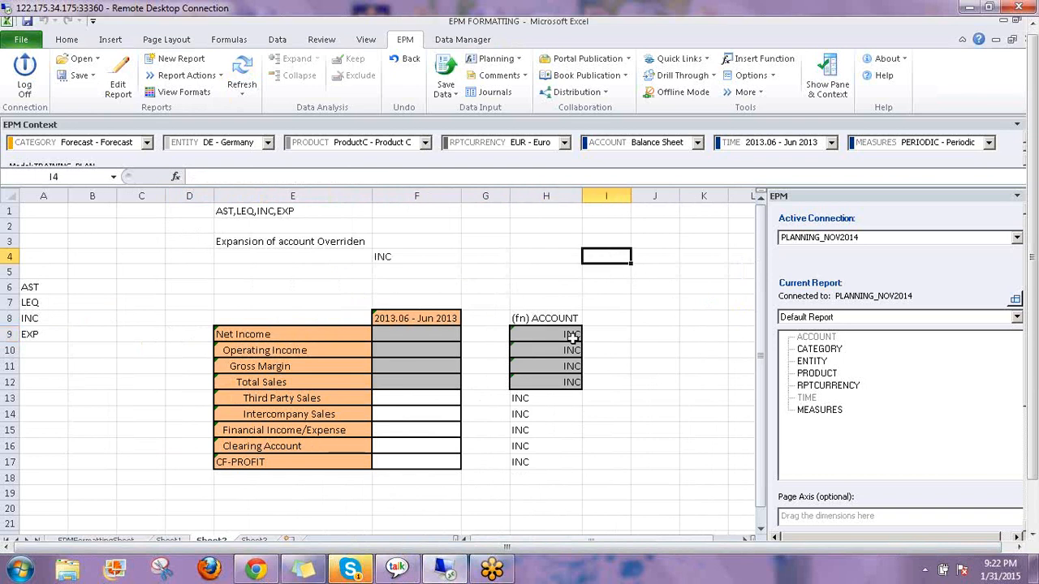
{"action": "left_click", "coordinate": [536, 333]}
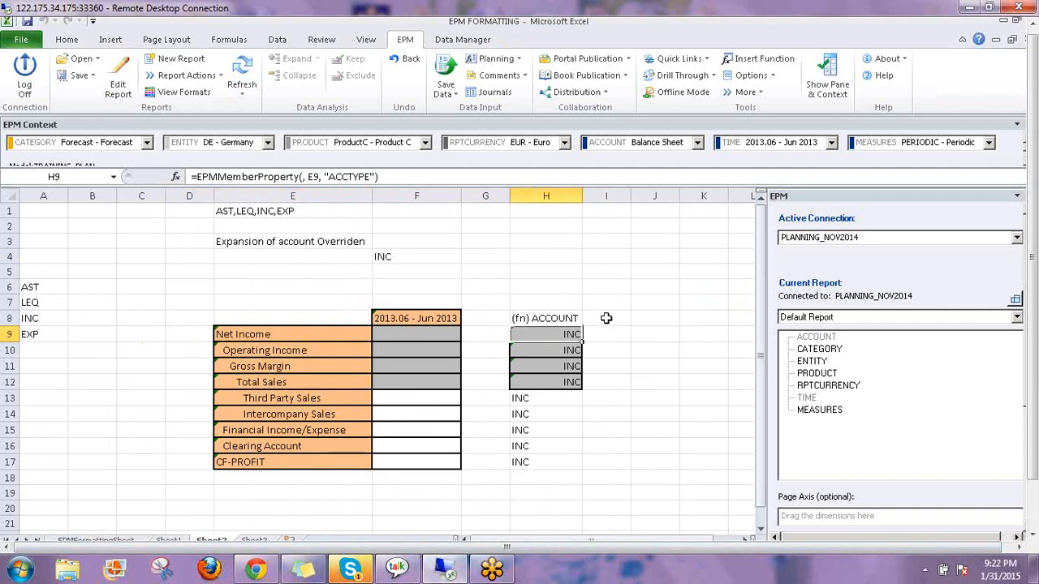
{"action": "left_click", "coordinate": [558, 244]}
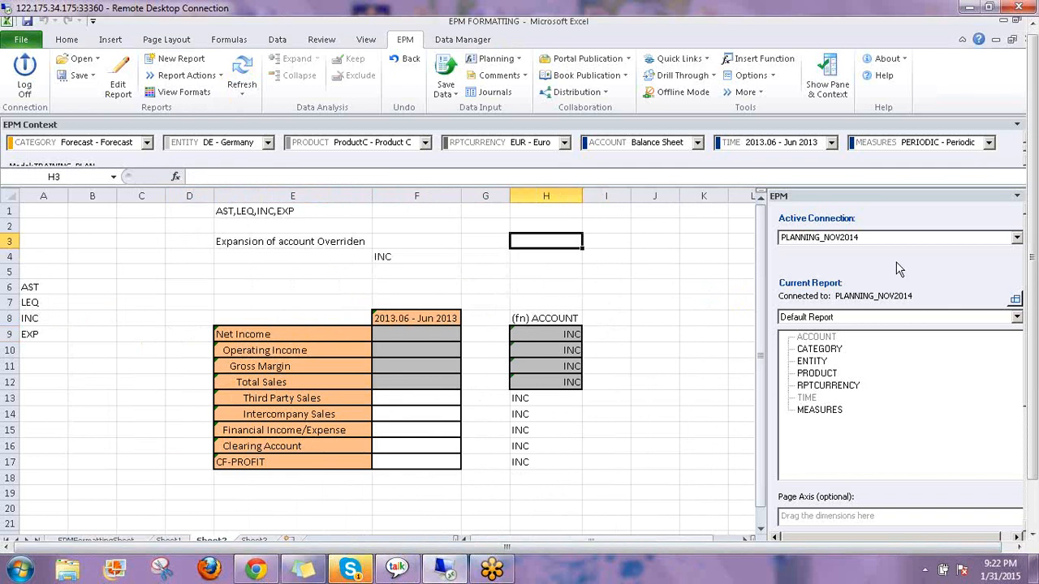
Start an =epm entry in H3 and step down the suggestions to EPMReportID
{"action": "type", "text": "="}
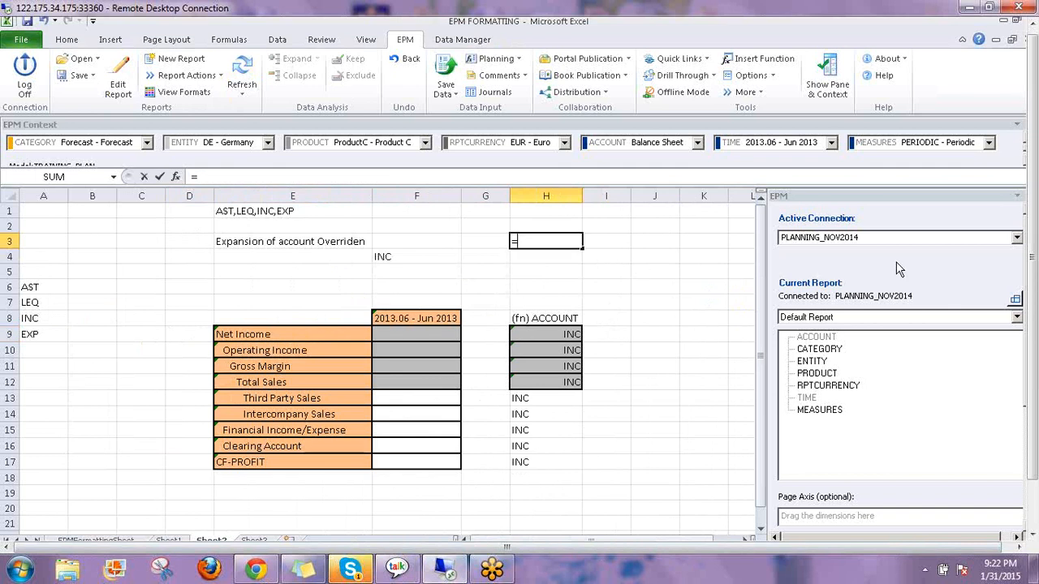
{"action": "type", "text": "epm"}
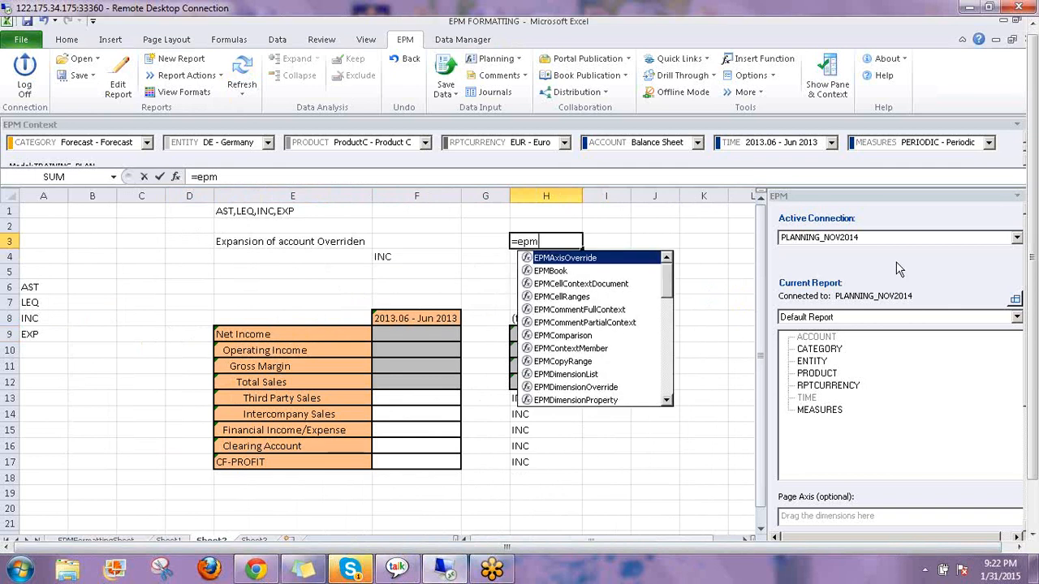
{"action": "key", "text": "Down"}
{"action": "key", "text": "Down"}
{"action": "key", "text": "Down"}
{"action": "key", "text": "Down"}
{"action": "key", "text": "Down"}
{"action": "key", "text": "Down"}
{"action": "key", "text": "Down"}
{"action": "key", "text": "Down"}
{"action": "key", "text": "Down"}
{"action": "key", "text": "Down"}
{"action": "key", "text": "Down"}
{"action": "key", "text": "Down"}
{"action": "key", "text": "Down"}
{"action": "key", "text": "Down"}
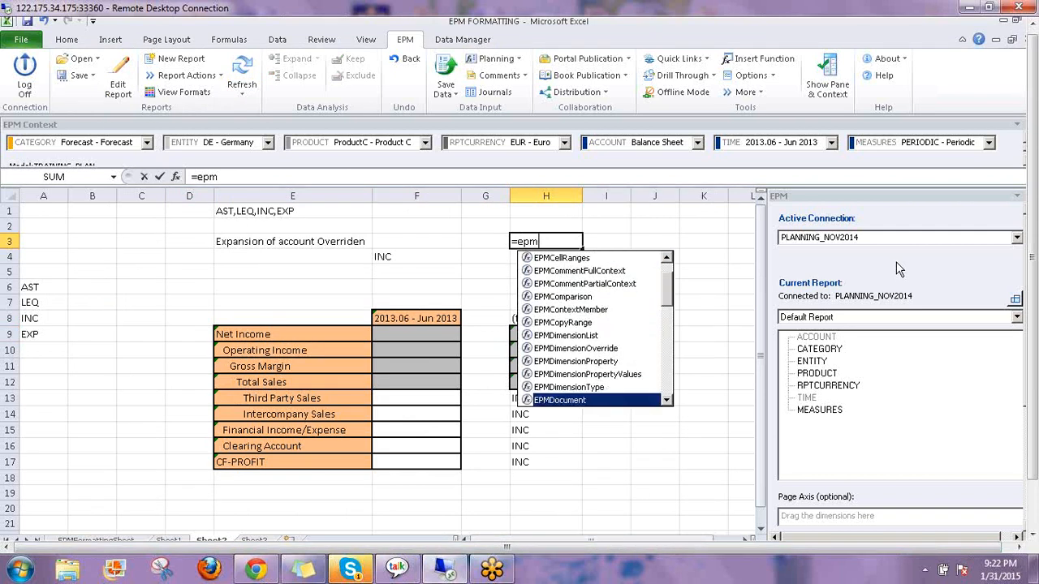
{"action": "key", "text": "Down"}
{"action": "key", "text": "Down"}
{"action": "key", "text": "Down"}
{"action": "key", "text": "Down"}
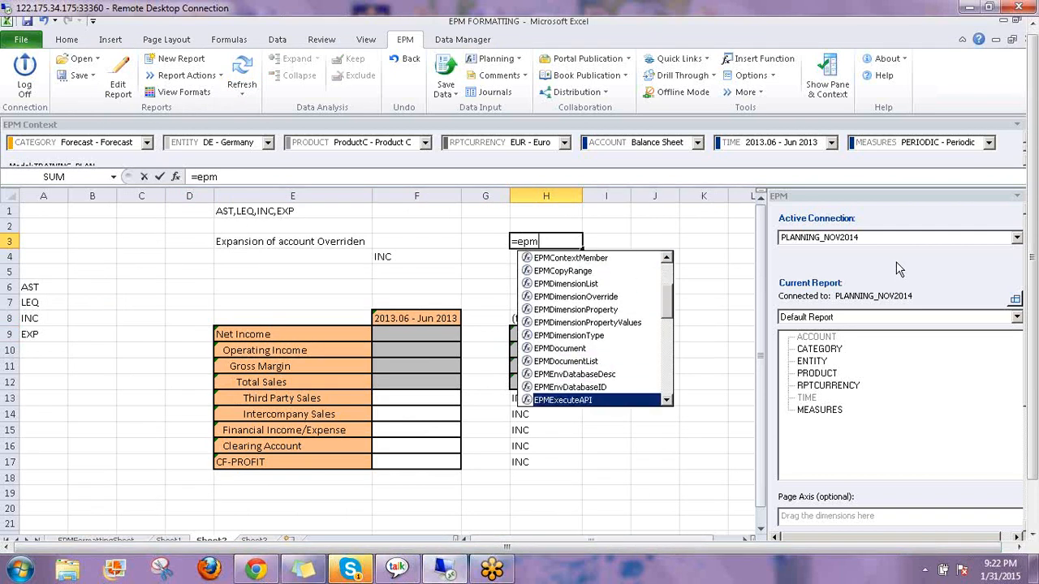
{"action": "key", "text": "Down"}
{"action": "key", "text": "Down"}
{"action": "key", "text": "Down"}
{"action": "key", "text": "Down"}
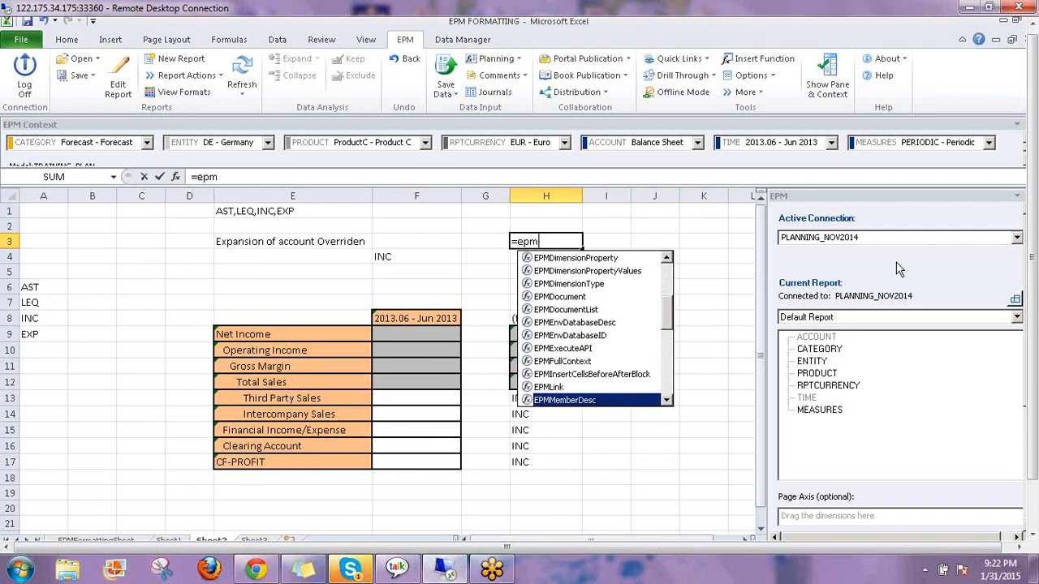
{"action": "key", "text": "Down"}
{"action": "key", "text": "Down"}
{"action": "key", "text": "Down"}
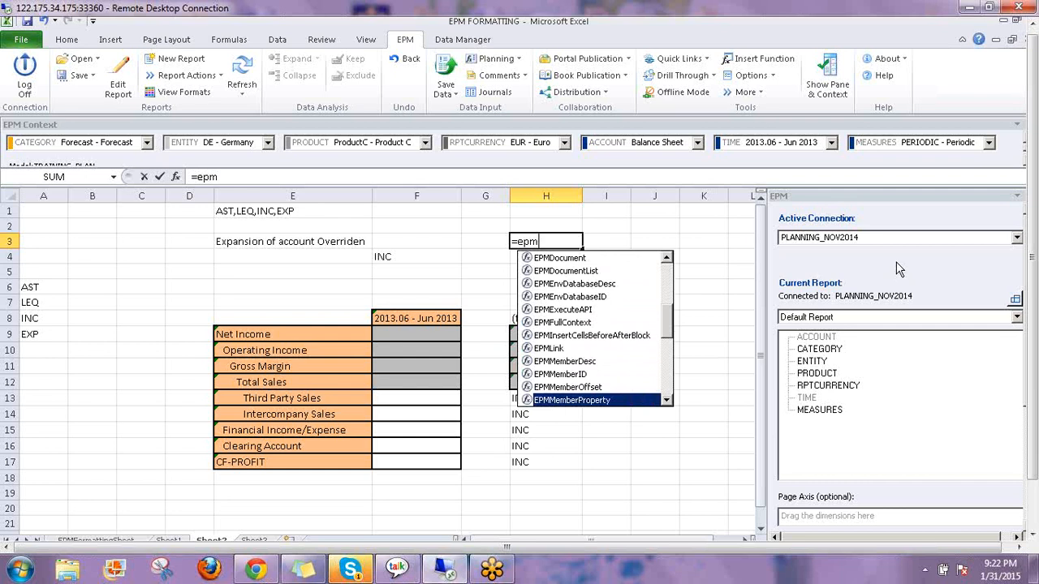
{"action": "key", "text": "Down"}
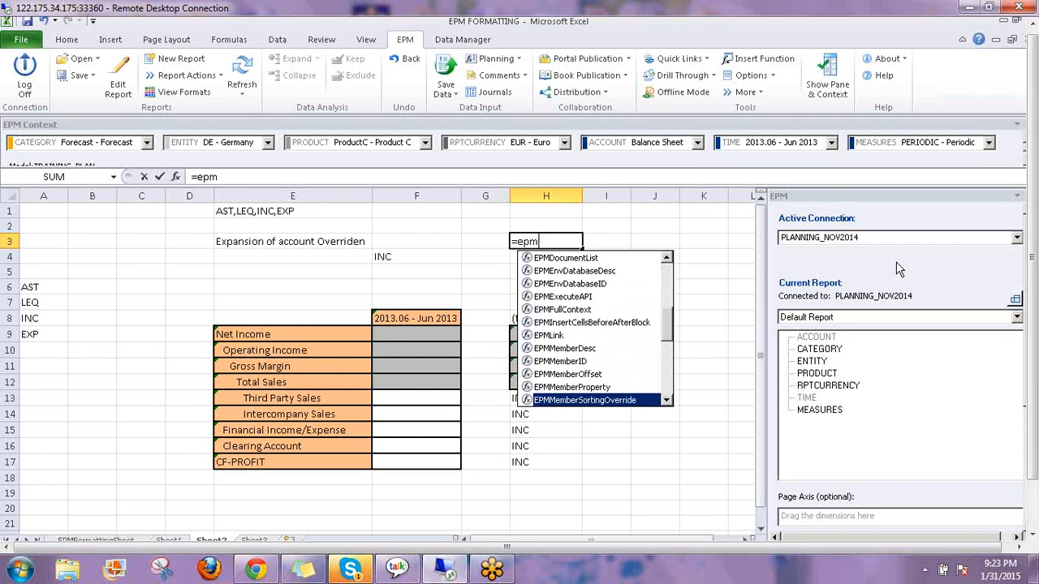
{"action": "key", "text": "Down"}
{"action": "key", "text": "Down"}
{"action": "key", "text": "Down"}
{"action": "key", "text": "Down"}
{"action": "key", "text": "Down"}
{"action": "key", "text": "Down"}
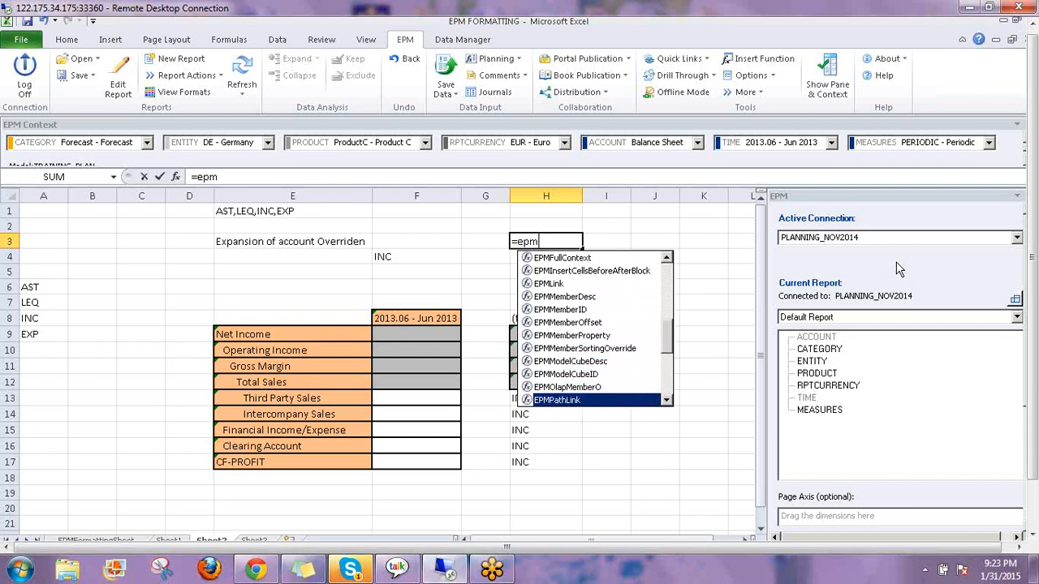
{"action": "key", "text": "Down"}
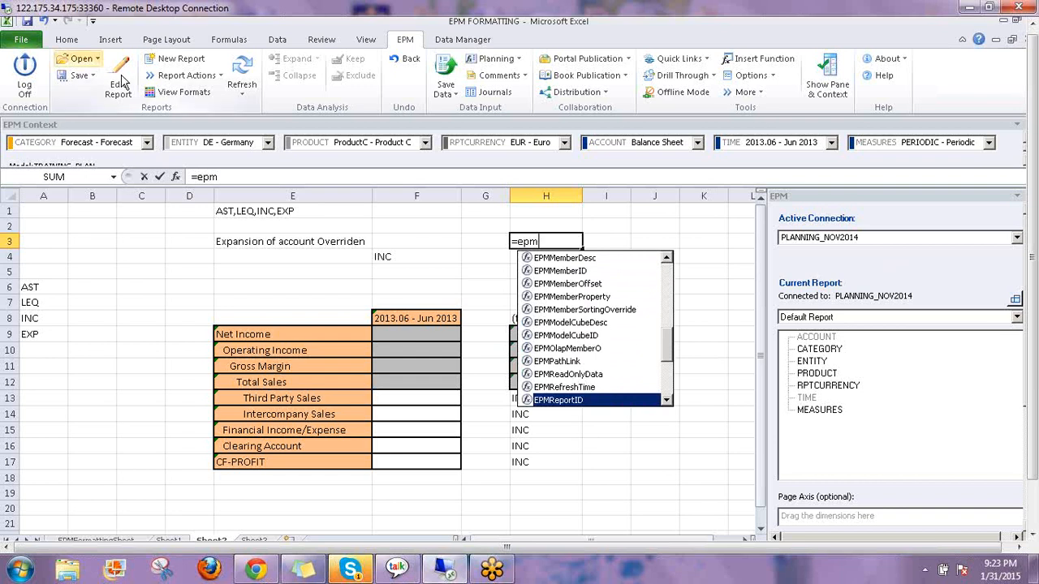
Scroll further through the EPM function autocomplete list
{"action": "left_click", "coordinate": [667, 401]}
{"action": "left_click", "coordinate": [667, 400]}
{"action": "left_click", "coordinate": [666, 401]}
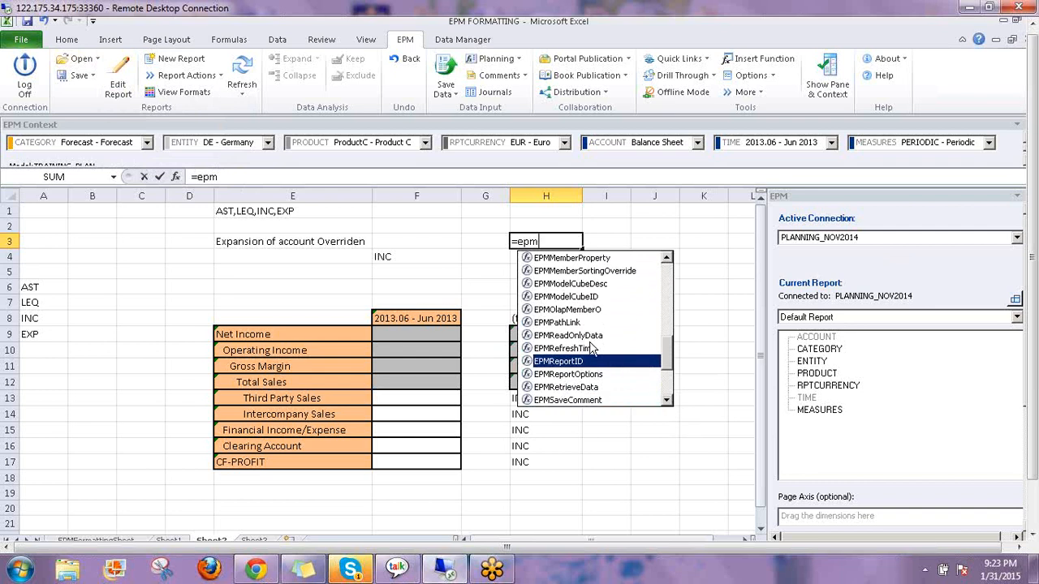
{"action": "left_click", "coordinate": [667, 401]}
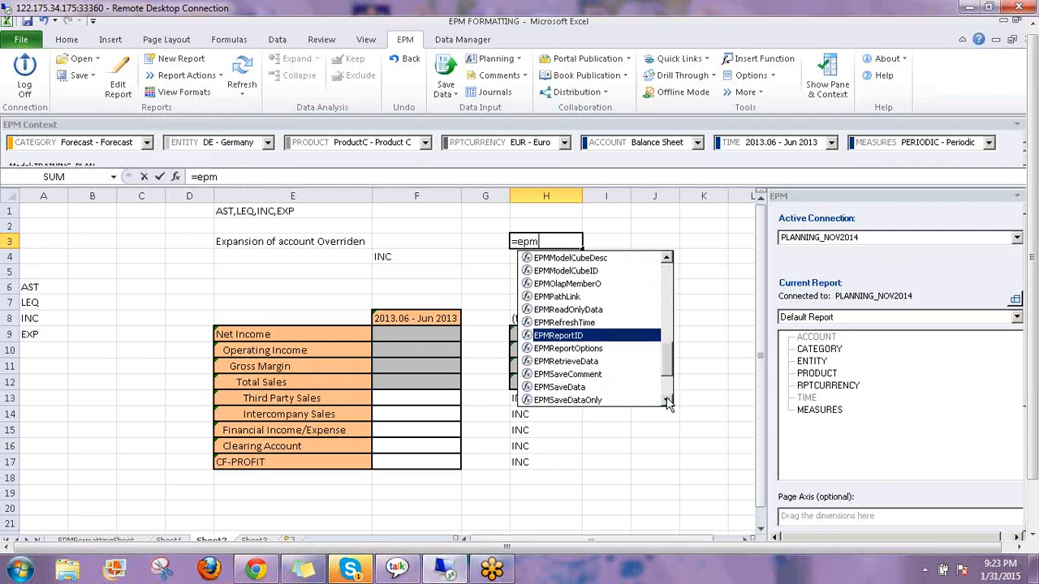
{"action": "left_click", "coordinate": [667, 401]}
{"action": "left_click", "coordinate": [666, 401]}
{"action": "left_click", "coordinate": [667, 401]}
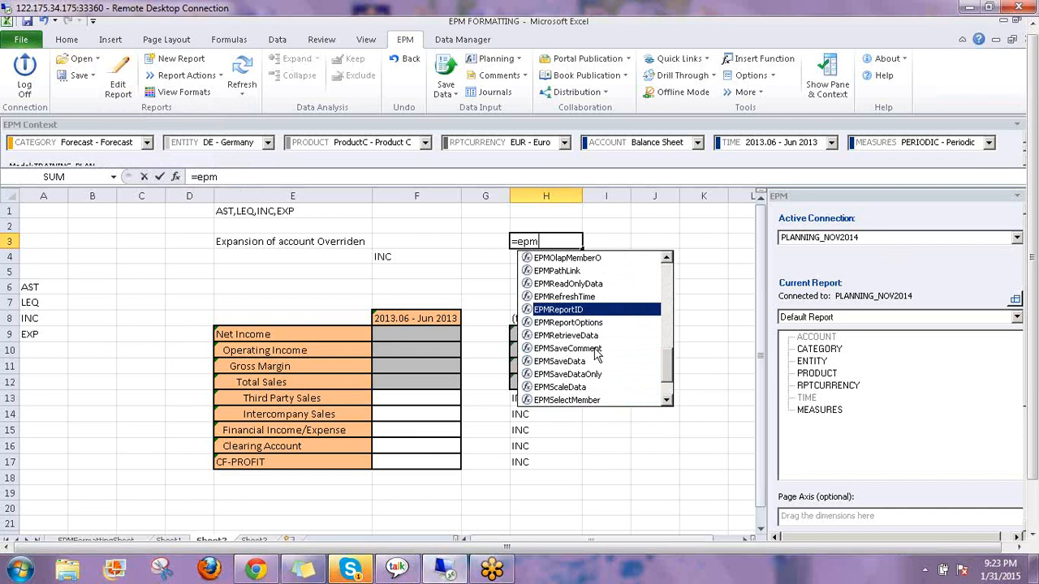
{"action": "left_click", "coordinate": [666, 401]}
{"action": "left_click", "coordinate": [666, 401]}
{"action": "left_click", "coordinate": [667, 401]}
{"action": "scroll", "coordinate": [591, 347], "scroll_direction": "down", "scroll_amount": 1}
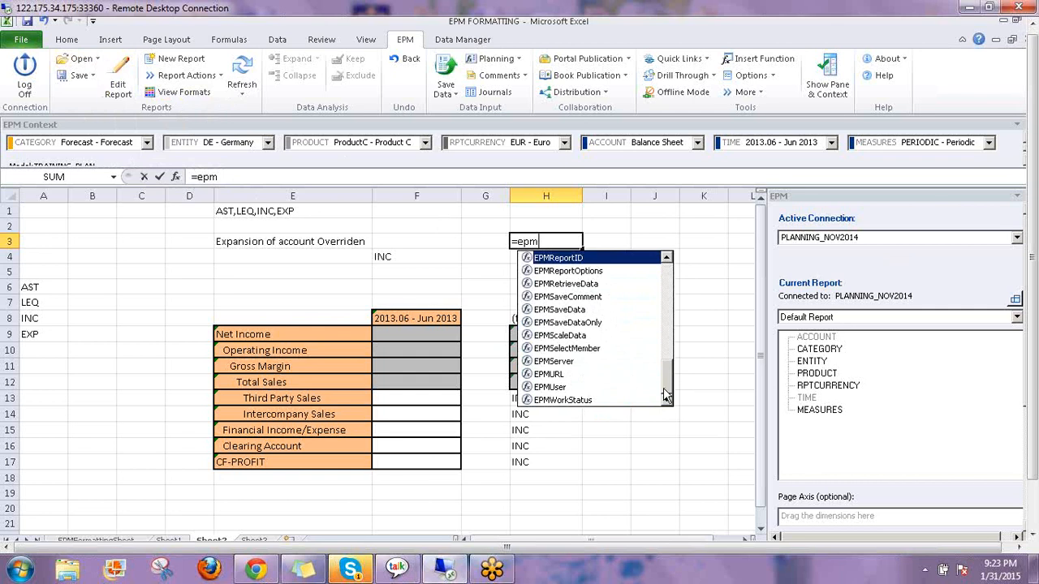
{"action": "left_click_drag", "start_coordinate": [670, 383], "coordinate": [671, 262]}
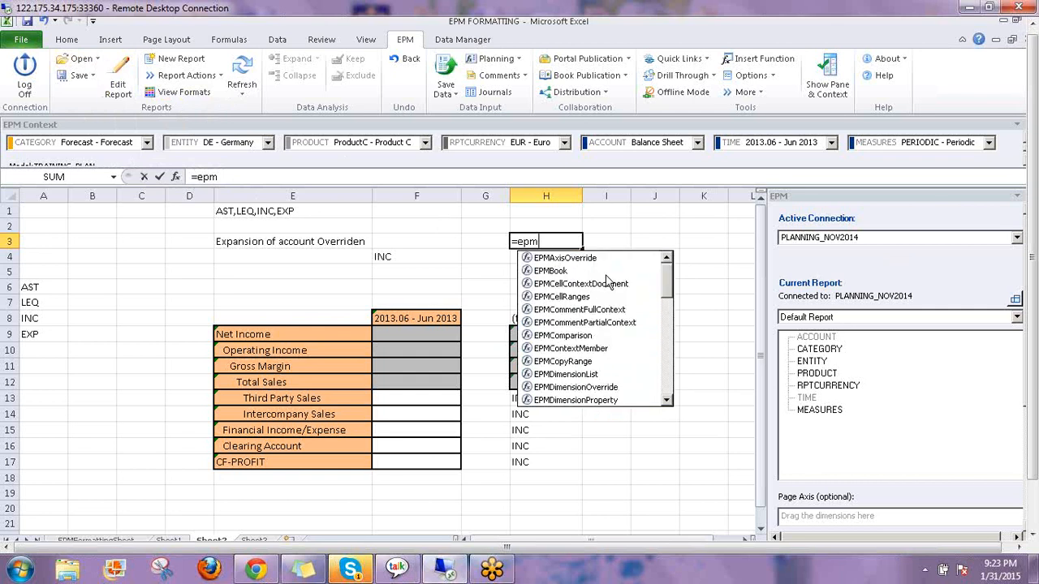
Cancel the partial =epm entry so H3 is empty again
{"action": "key", "text": "Escape"}
{"action": "key", "text": "Escape"}
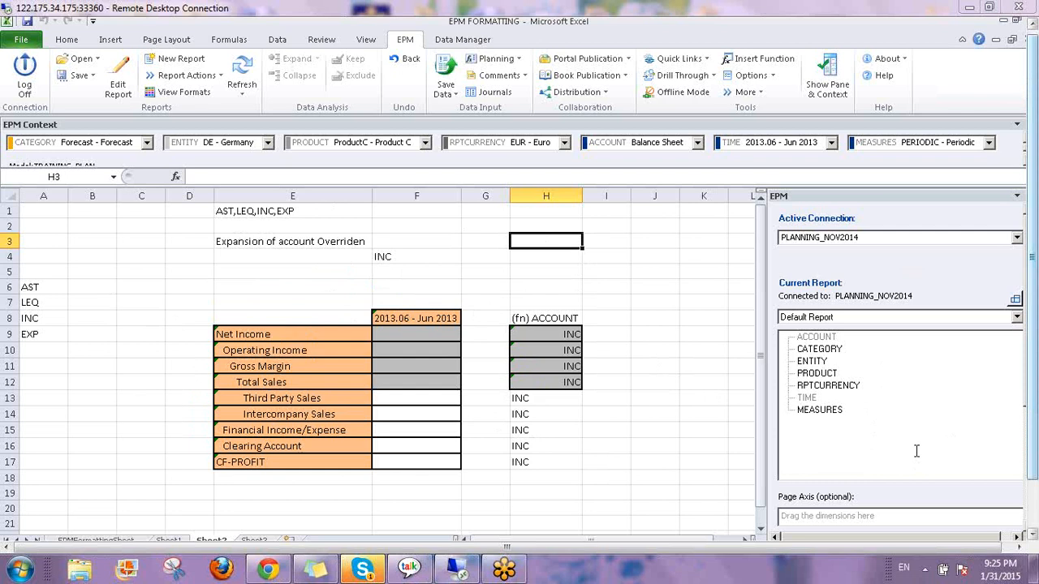
View E3's formula =EPMDimensionOverride("000","account","Acctype="&F4)
{"action": "left_click", "coordinate": [300, 244]}
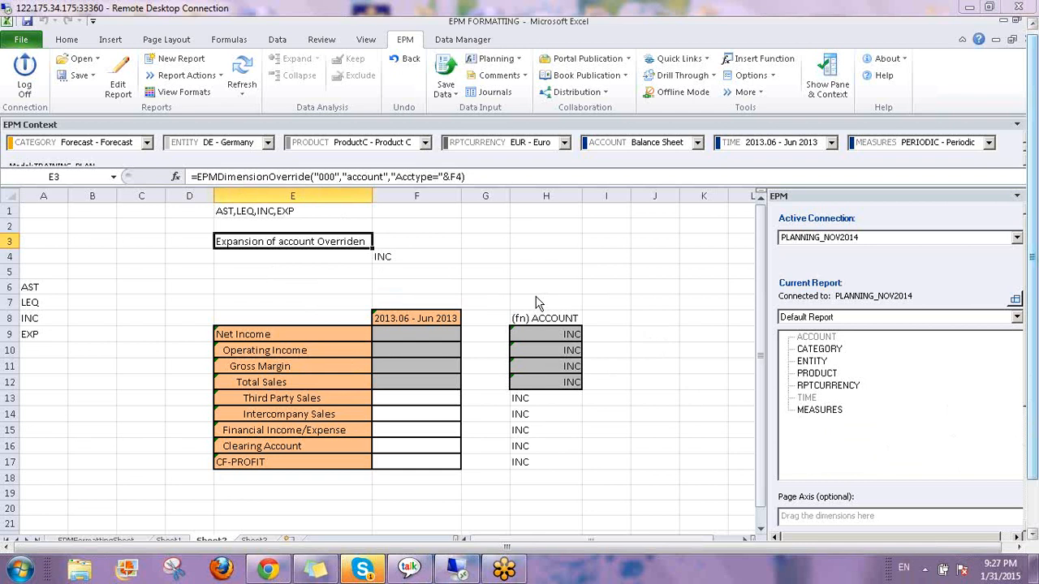
{"action": "left_click", "coordinate": [627, 335]}
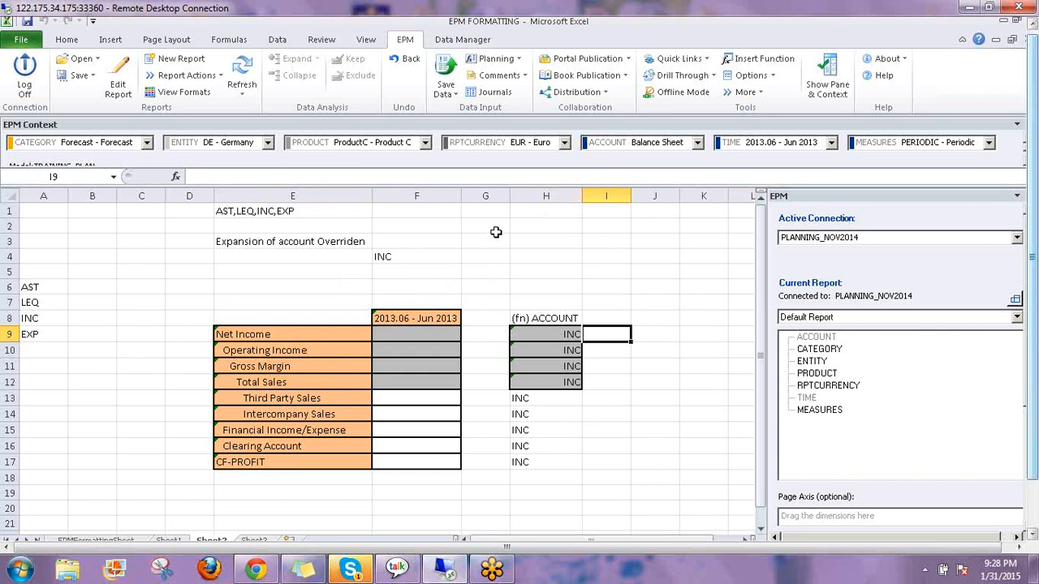
{"action": "left_click", "coordinate": [280, 245]}
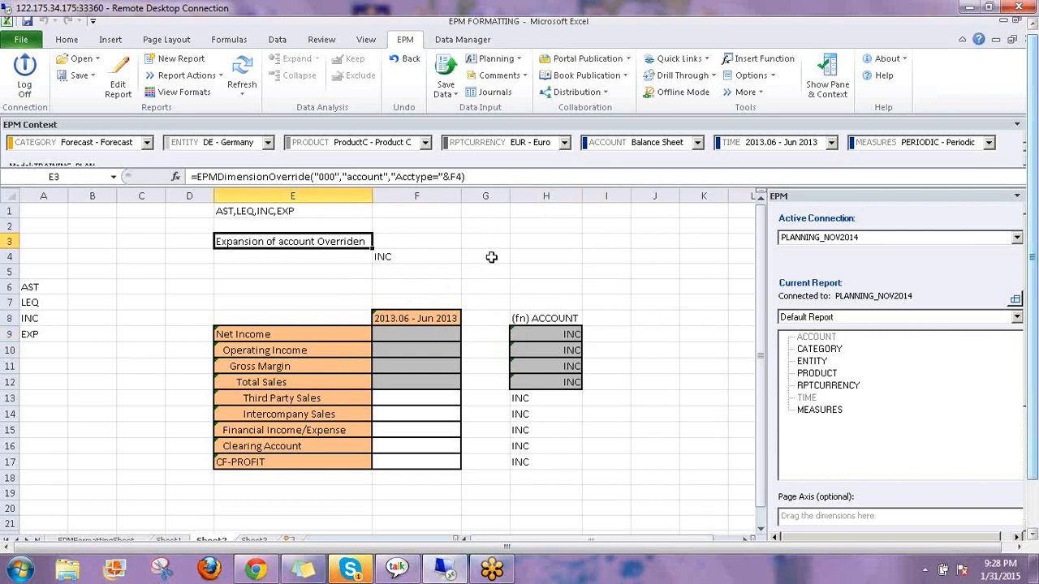
{"action": "left_click", "coordinate": [507, 256]}
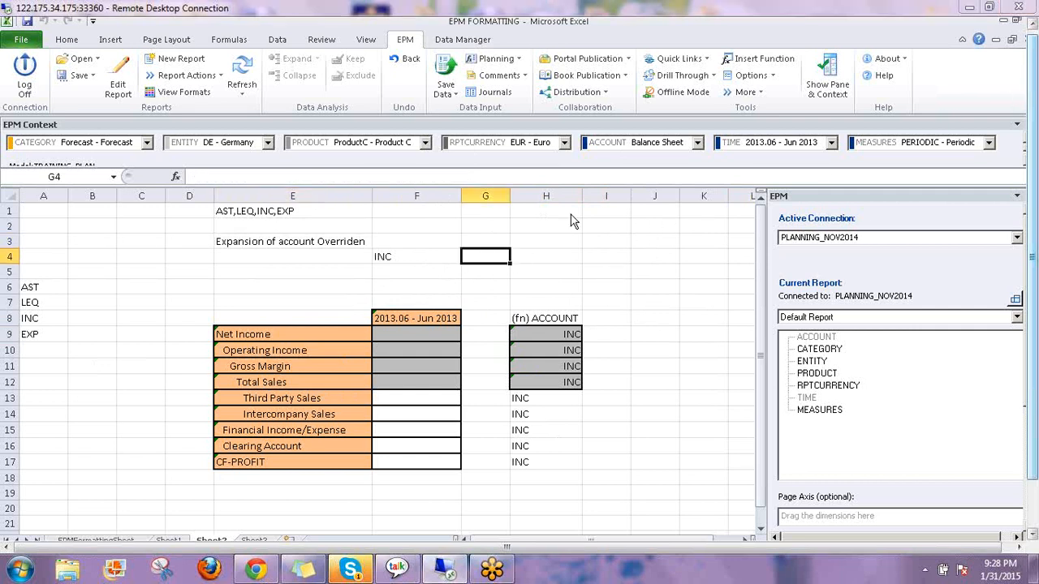
Delete the helper ACCTYPE column H, leaving only the income report
{"action": "left_click", "coordinate": [556, 196]}
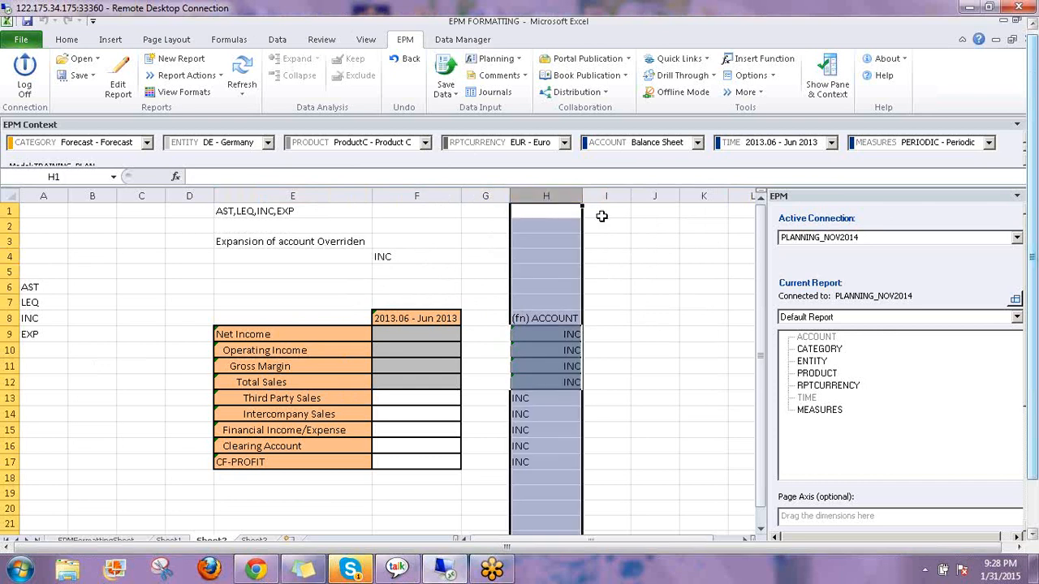
{"action": "key", "text": "ctrl+minus"}
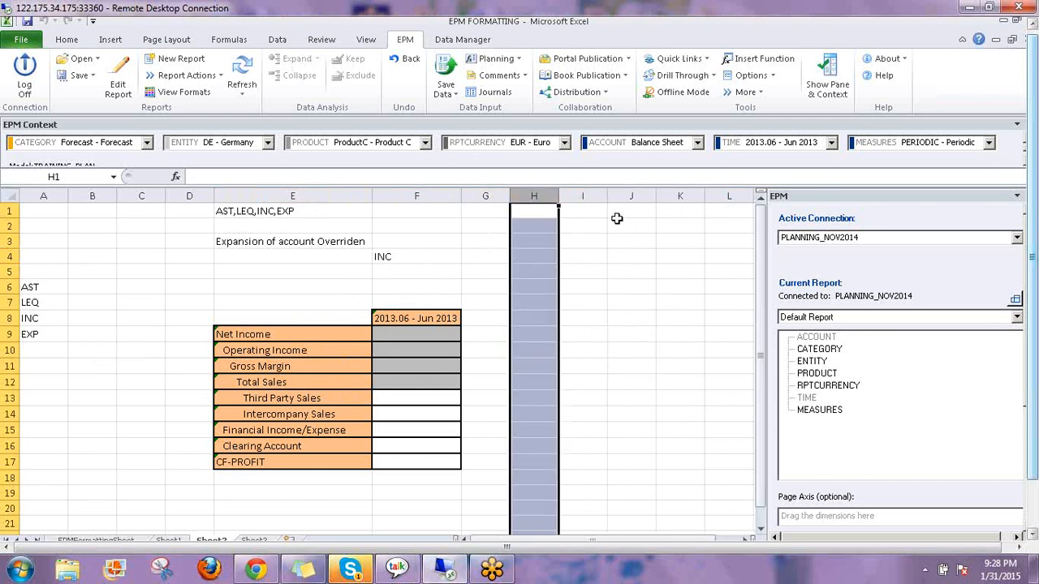
{"action": "left_click", "coordinate": [609, 274]}
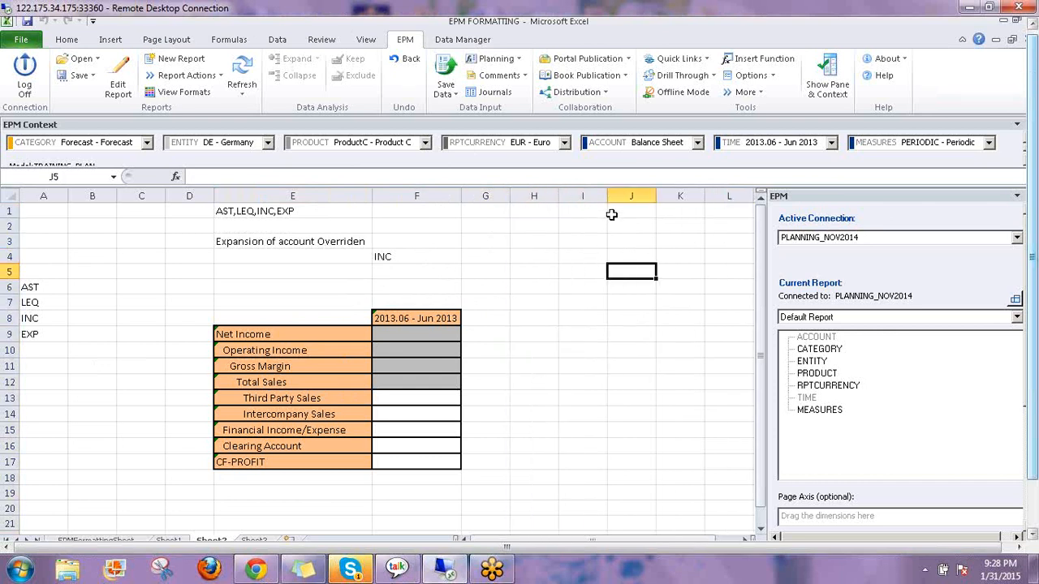
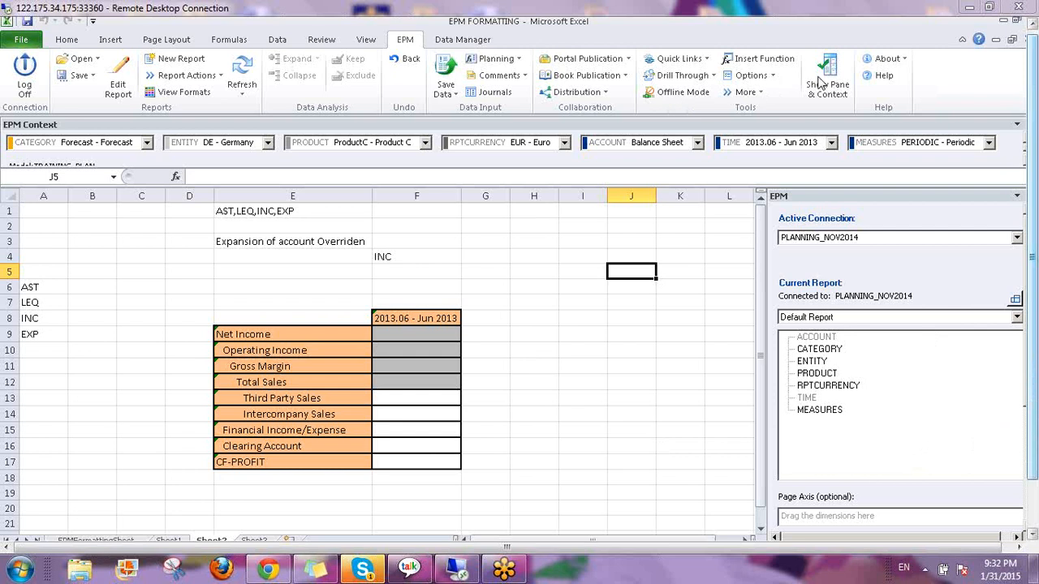
Inspect the Net Income row and Jun 2013 column member formulas in the report
{"action": "left_click", "coordinate": [548, 332]}
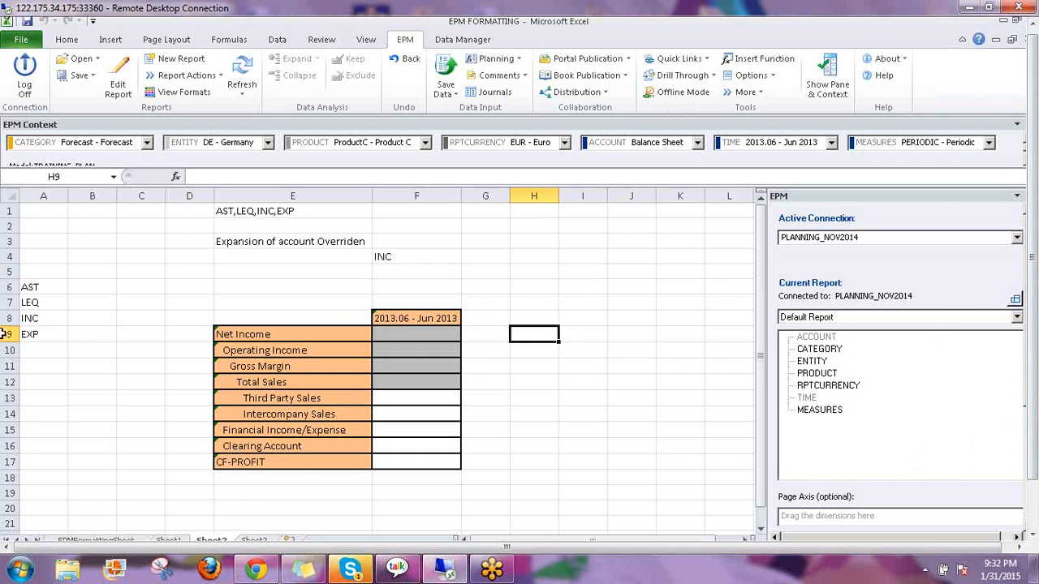
{"action": "left_click", "coordinate": [485, 257]}
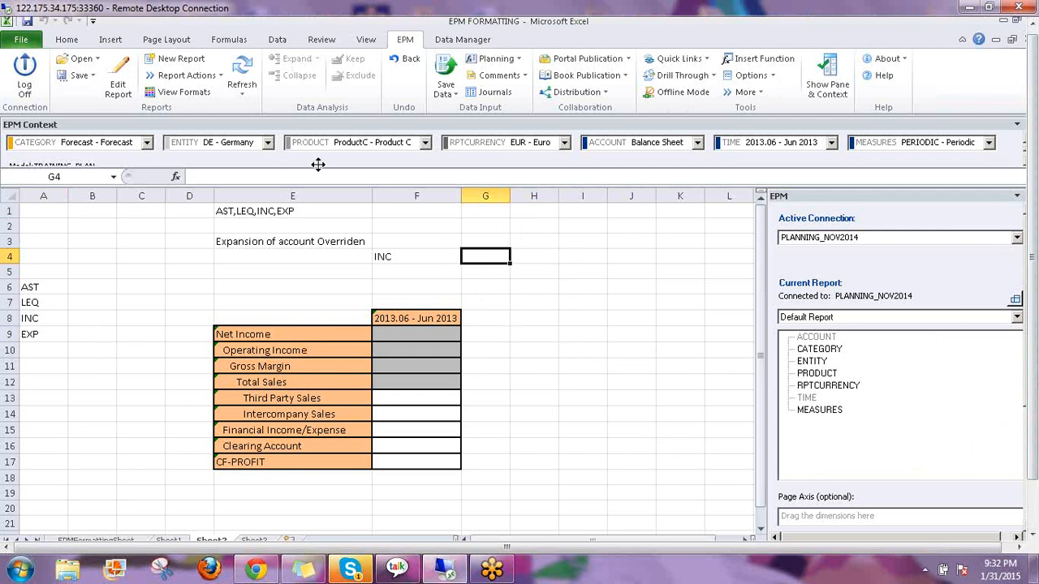
{"action": "left_click", "coordinate": [251, 334]}
{"action": "left_click", "coordinate": [436, 318]}
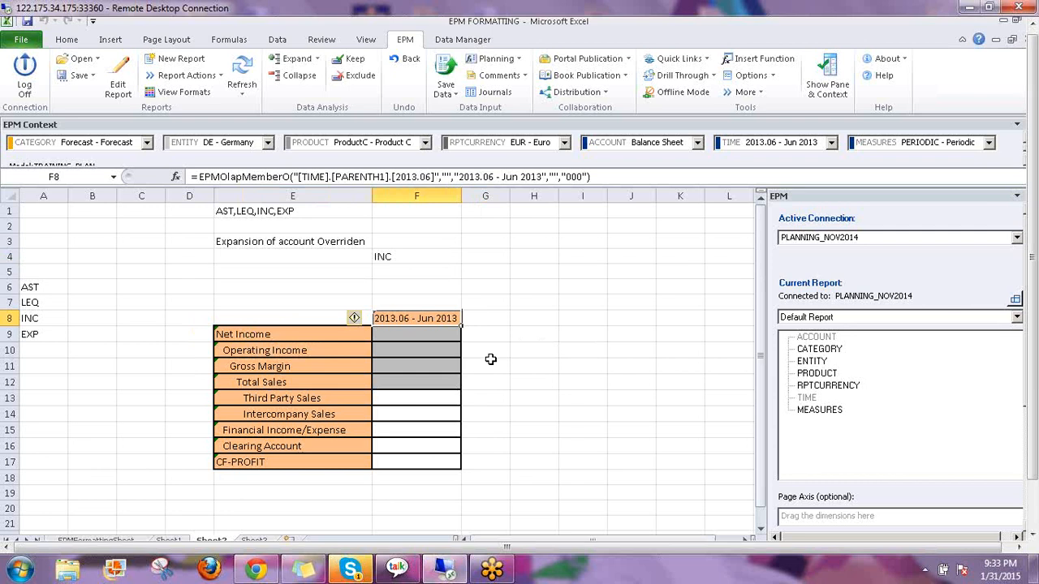
{"action": "left_click", "coordinate": [317, 334]}
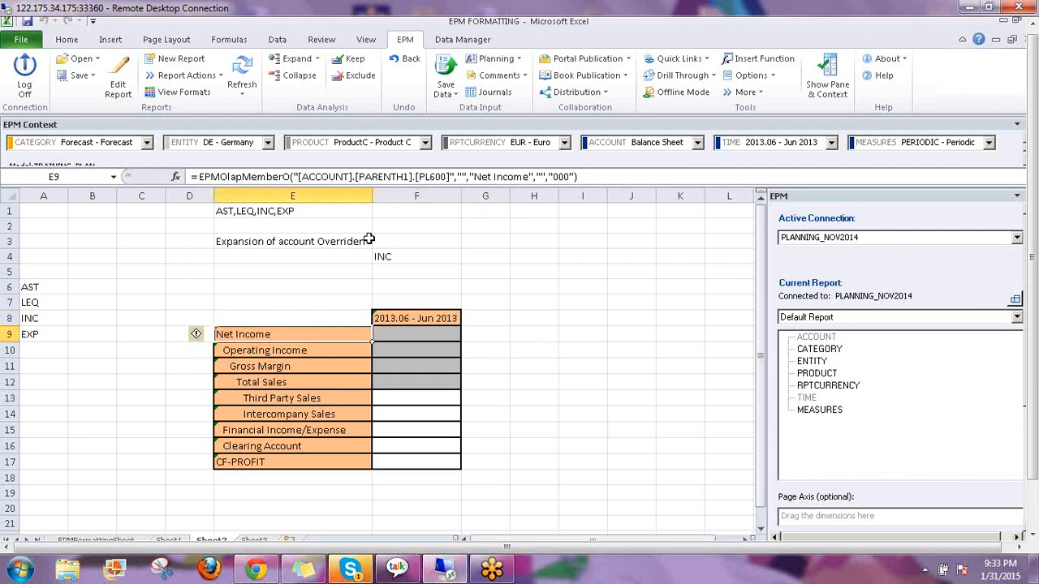
{"action": "left_click", "coordinate": [409, 318]}
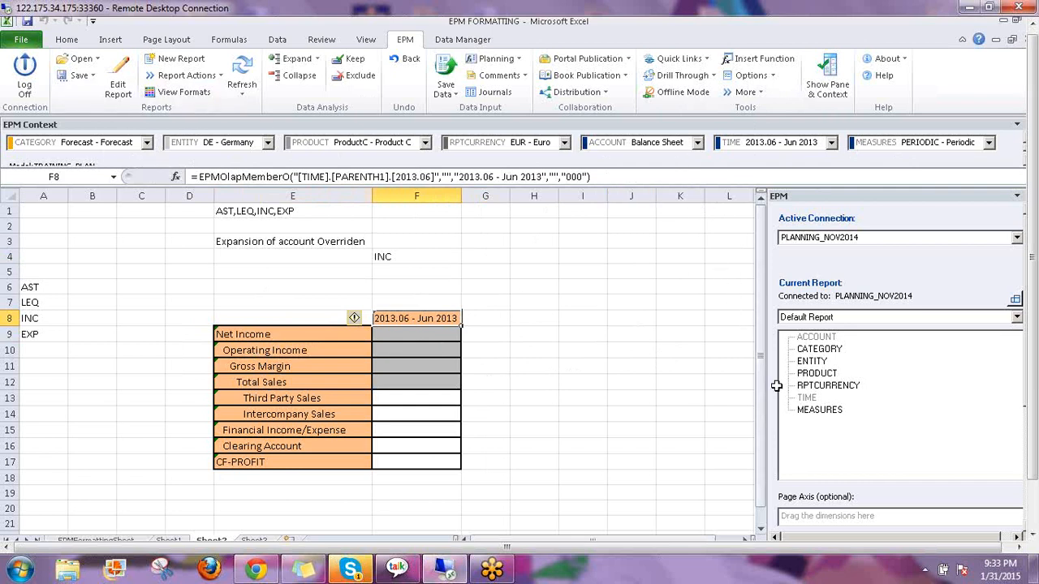
{"action": "left_click", "coordinate": [548, 334]}
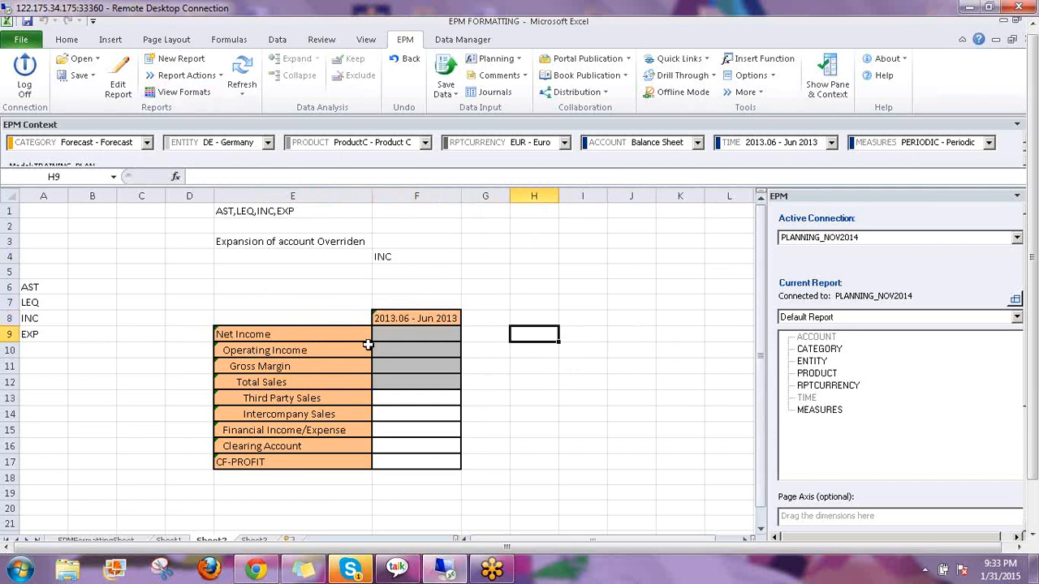
{"action": "left_click", "coordinate": [285, 335]}
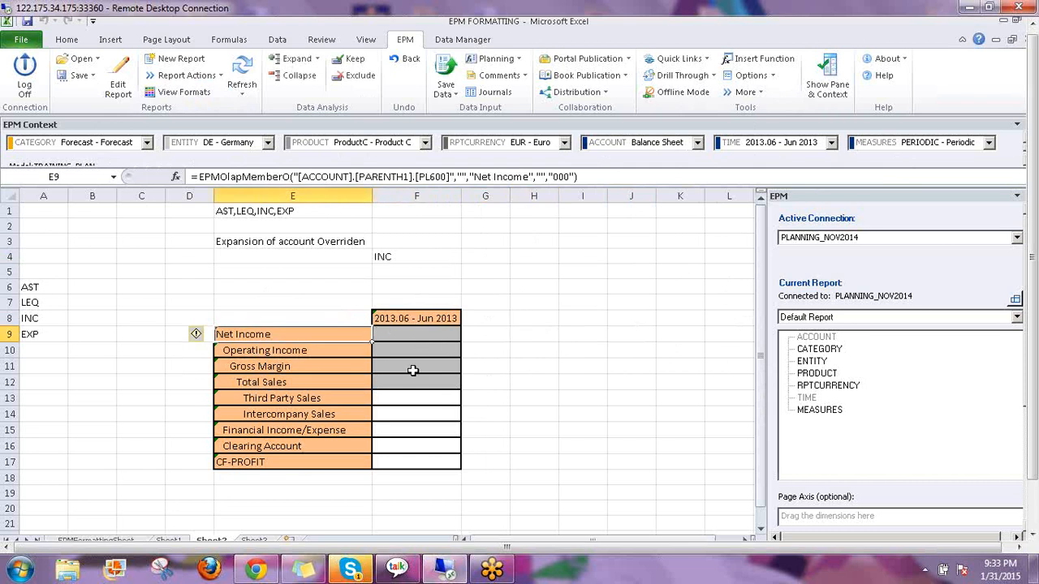
Enter 222 for Operating Income in F10 and save; close the failed non-base-member save log
{"action": "left_click", "coordinate": [413, 345]}
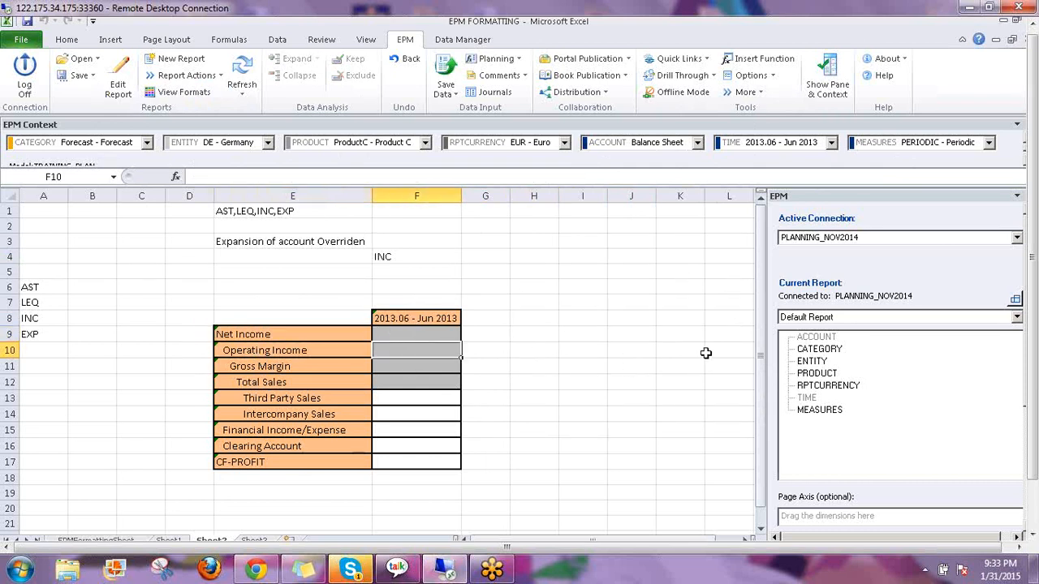
{"action": "type", "text": "222"}
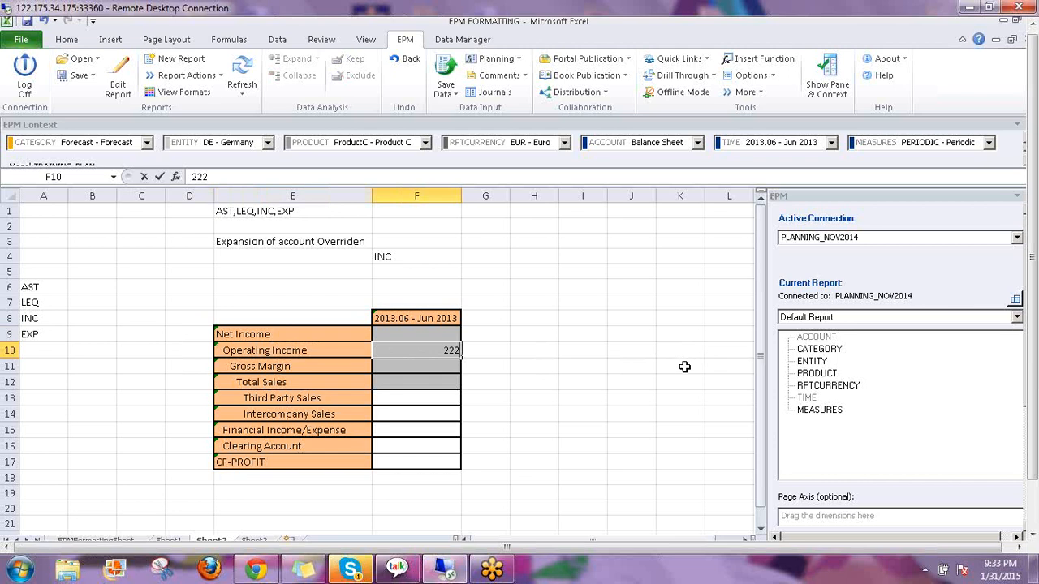
{"action": "key", "text": "Return"}
{"action": "left_click", "coordinate": [442, 82]}
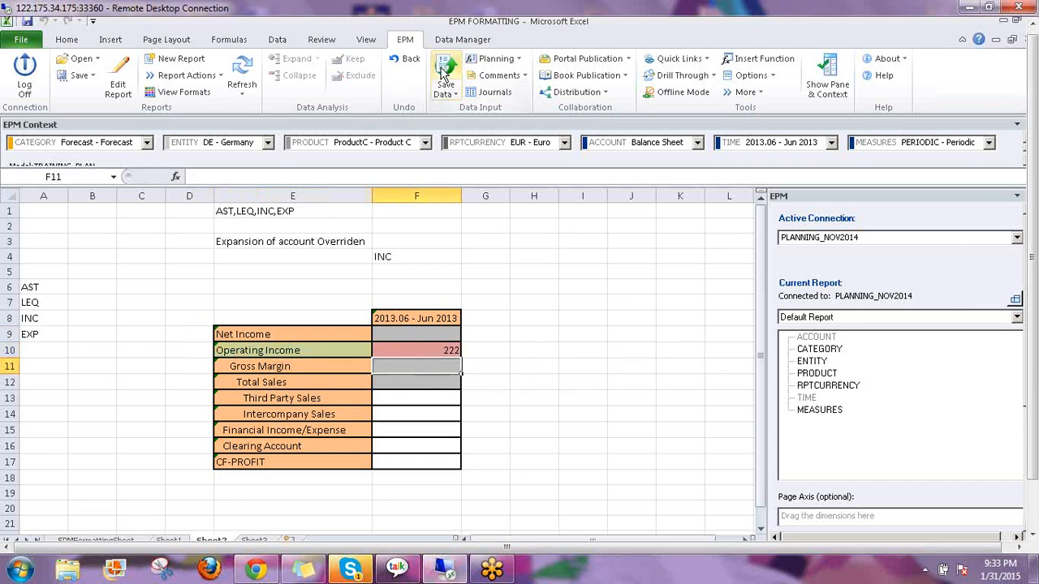
{"action": "left_click", "coordinate": [554, 340]}
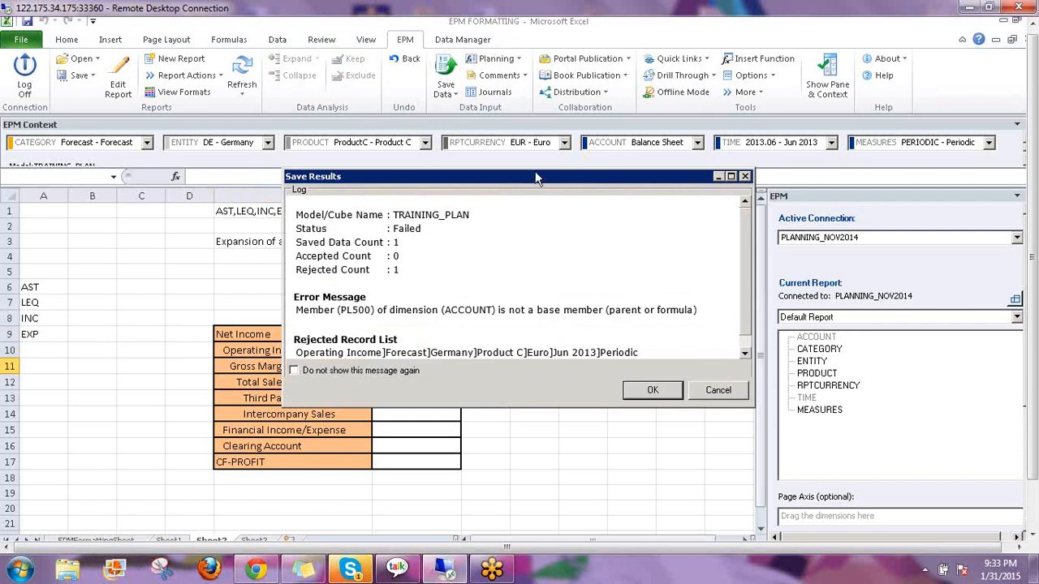
{"action": "left_click_drag", "start_coordinate": [535, 178], "coordinate": [610, 101]}
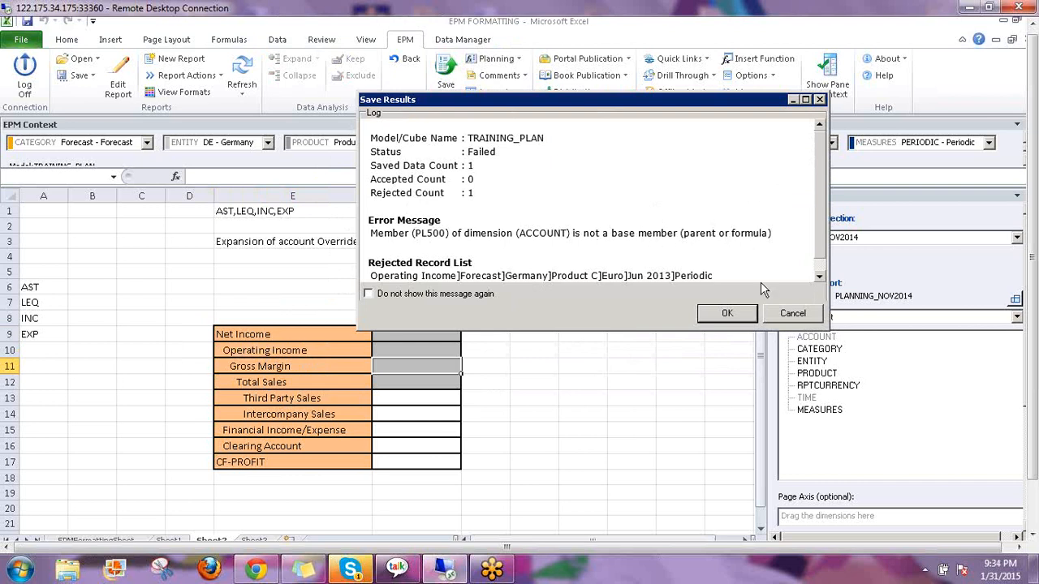
{"action": "left_click", "coordinate": [729, 315]}
{"action": "left_click", "coordinate": [728, 315]}
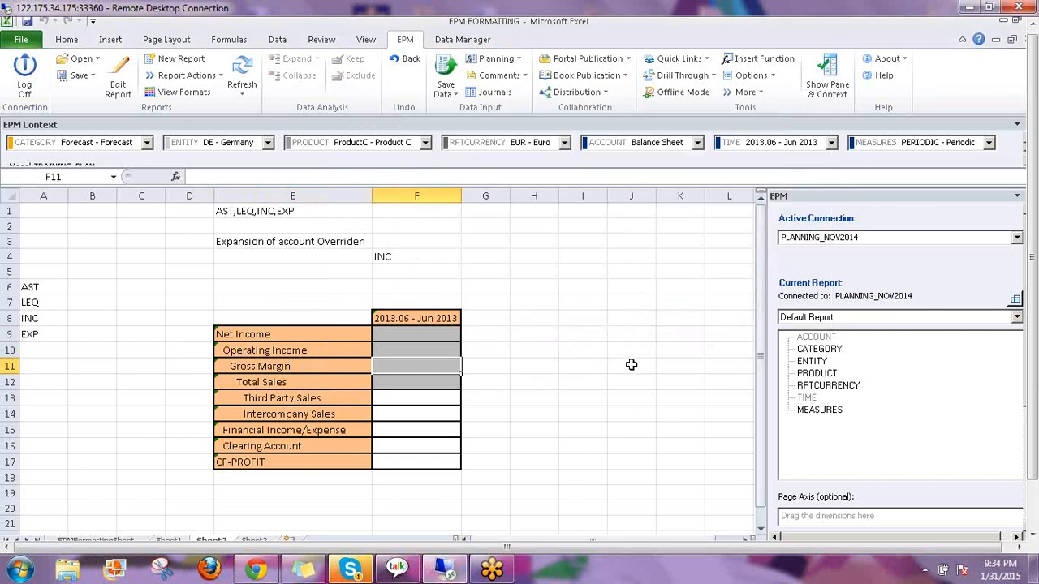
From F5, add a High-priority comment 'Header Comment' with keyword 'Header'
{"action": "left_click", "coordinate": [420, 401]}
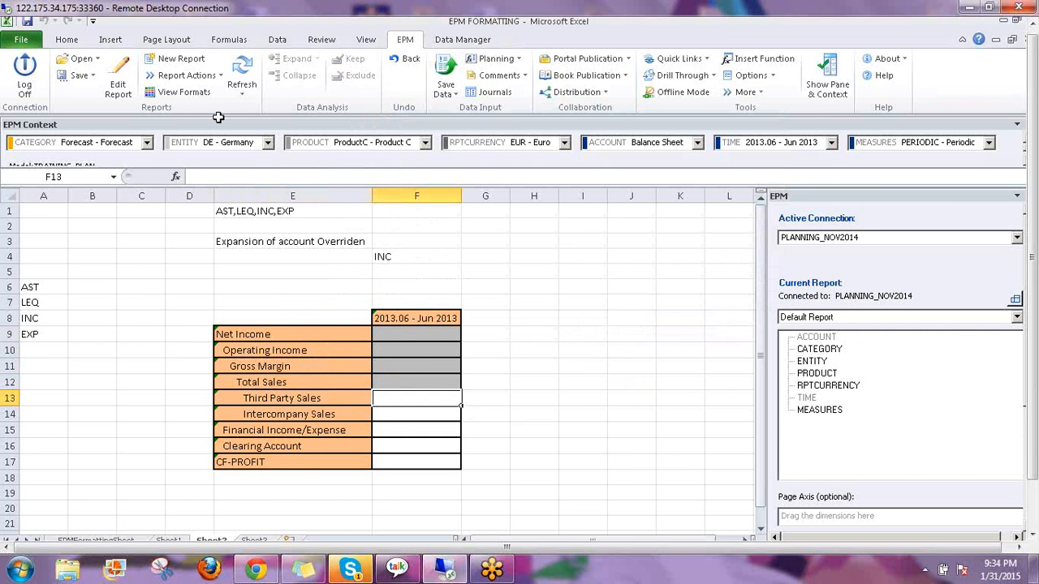
{"action": "left_click", "coordinate": [412, 271]}
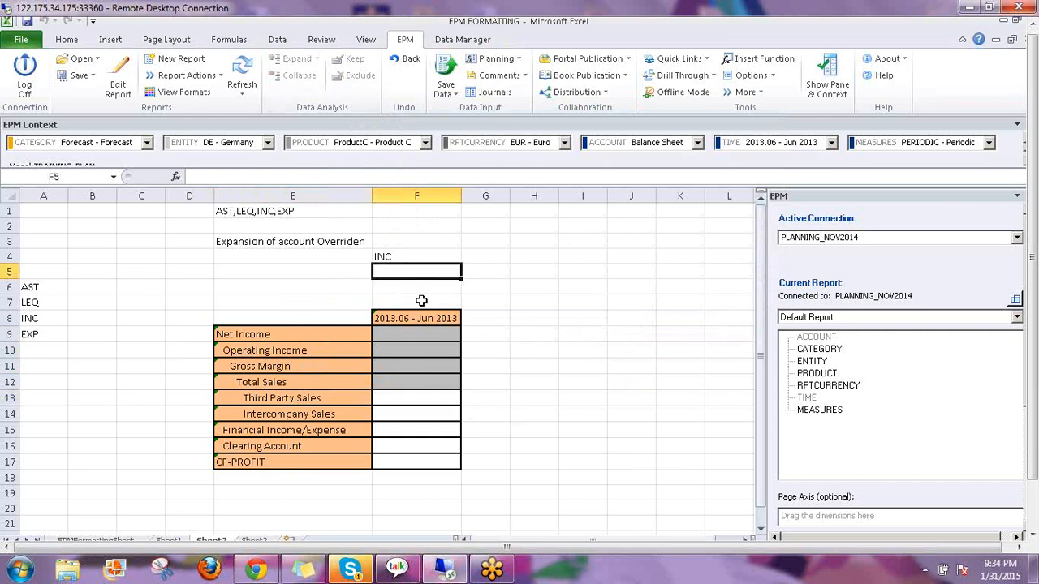
{"action": "left_click", "coordinate": [526, 78]}
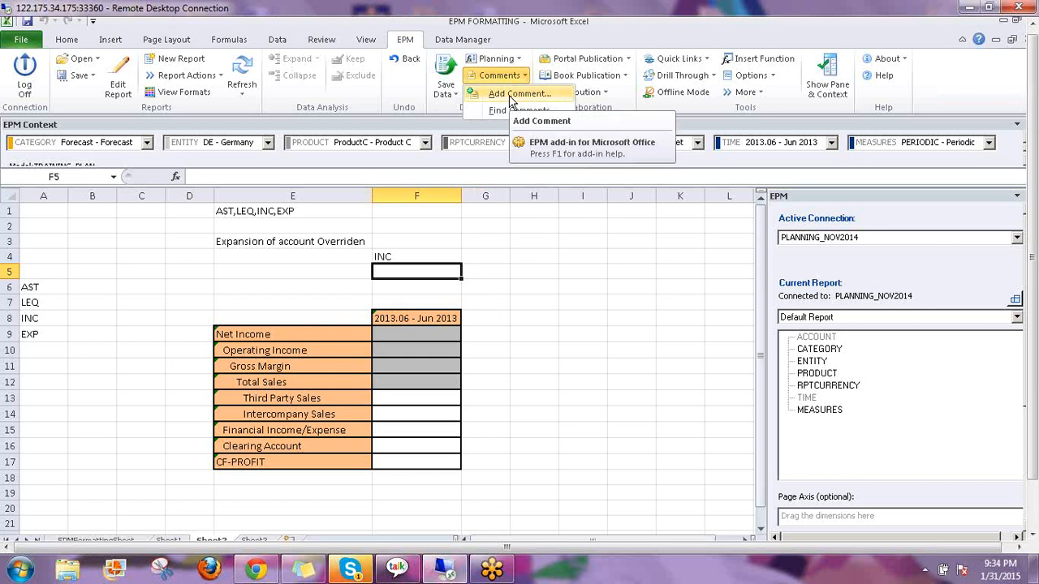
{"action": "left_click", "coordinate": [511, 95]}
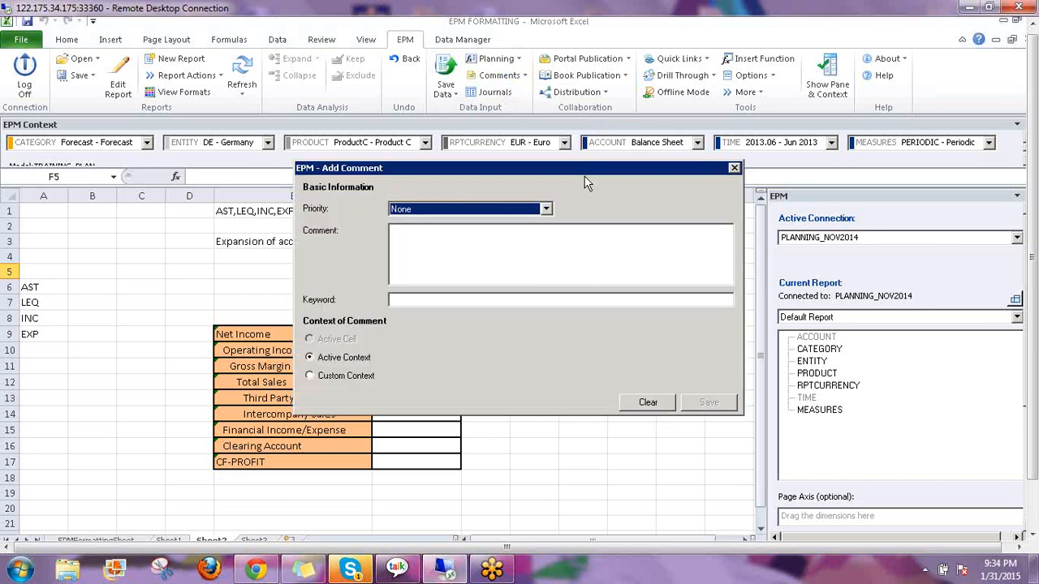
{"action": "left_click", "coordinate": [599, 144]}
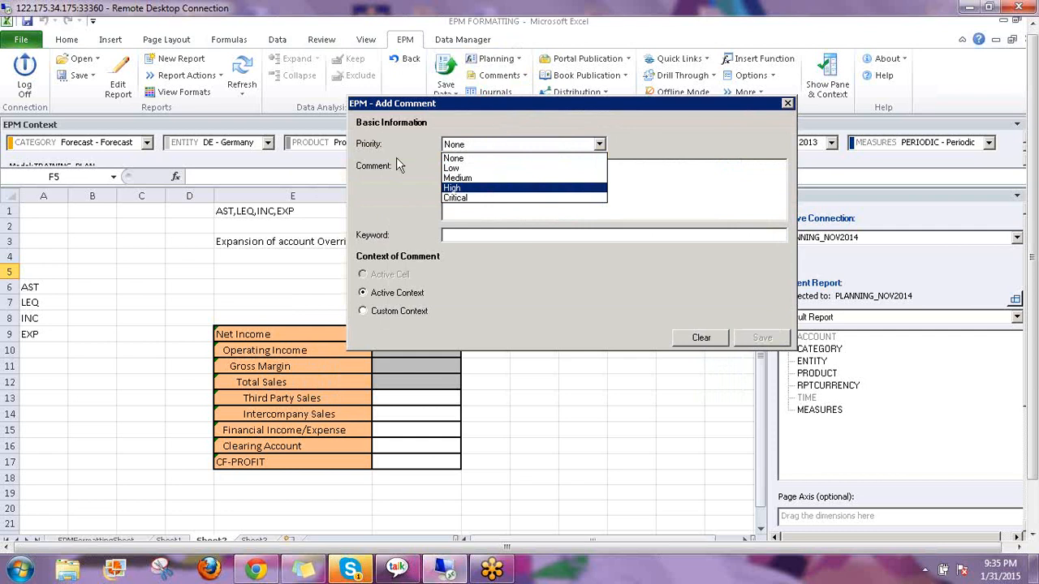
{"action": "left_click", "coordinate": [456, 191]}
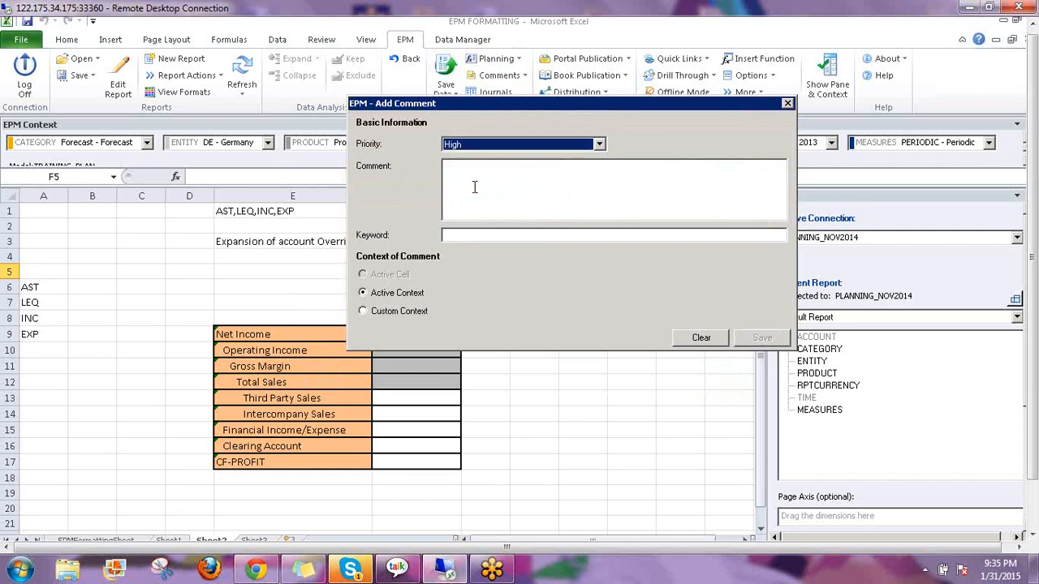
{"action": "left_click", "coordinate": [475, 186]}
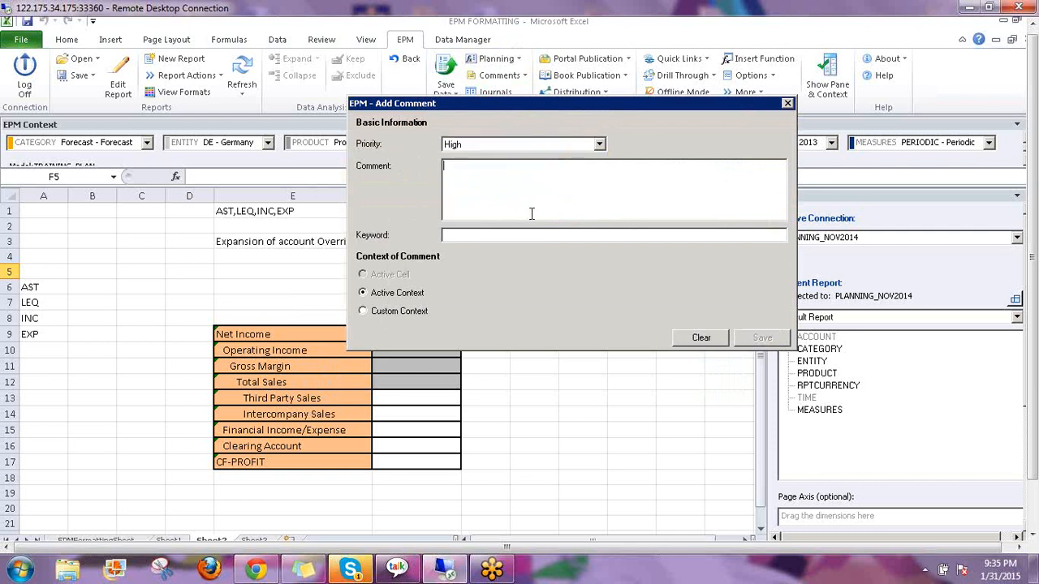
{"action": "type", "text": "Header Comment"}
{"action": "left_click", "coordinate": [525, 251]}
{"action": "type", "text": "Header"}
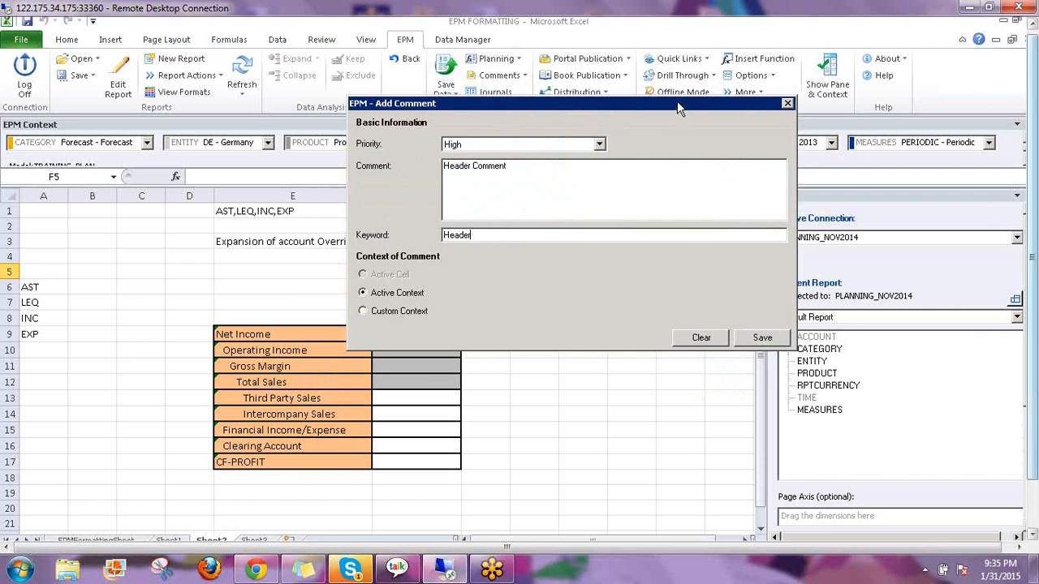
Annotate the context members, the Active Context option and the Balance Sheet account, then clear the annotations
{"action": "left_click_drag", "start_coordinate": [677, 100], "coordinate": [664, 174]}
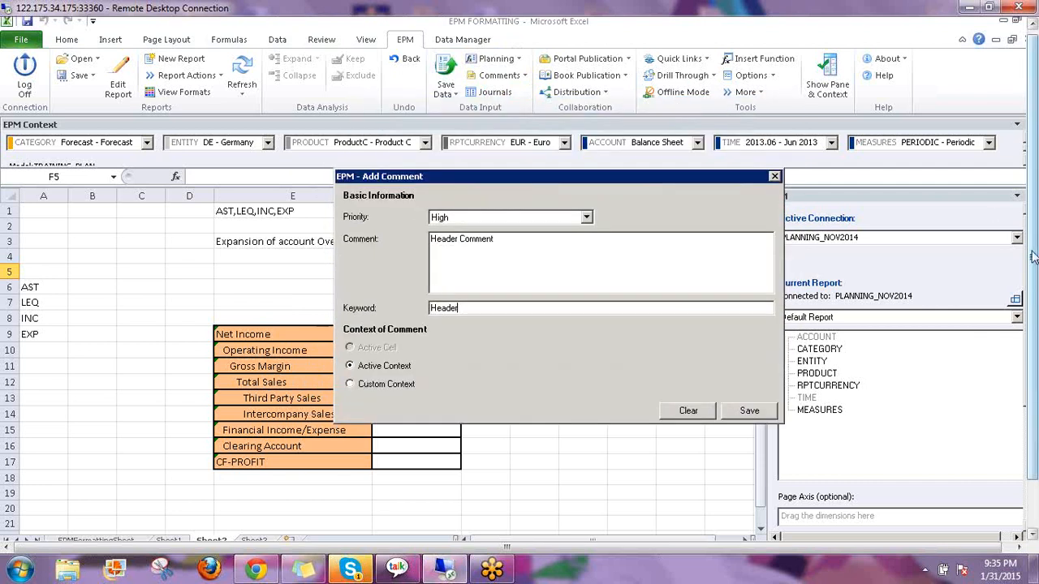
{"action": "left_click", "coordinate": [951, 272]}
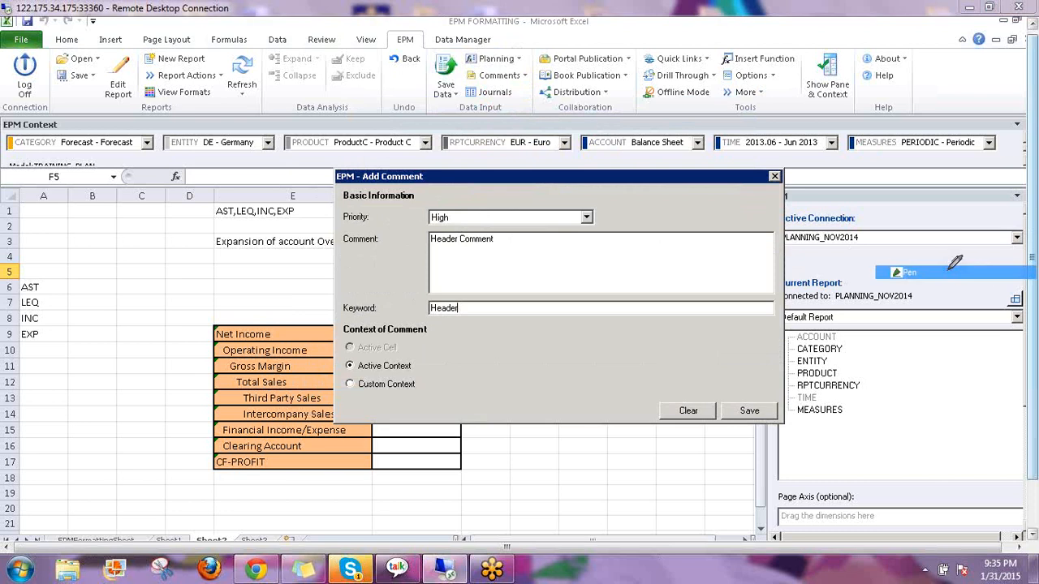
{"action": "mouse_move", "coordinate": [77, 148]}
{"action": "left_mouse_down"}
{"action": "mouse_move", "coordinate": [383, 169]}
{"action": "mouse_move", "coordinate": [974, 144]}
{"action": "mouse_move", "coordinate": [997, 126]}
{"action": "mouse_move", "coordinate": [23, 101]}
{"action": "left_mouse_up"}
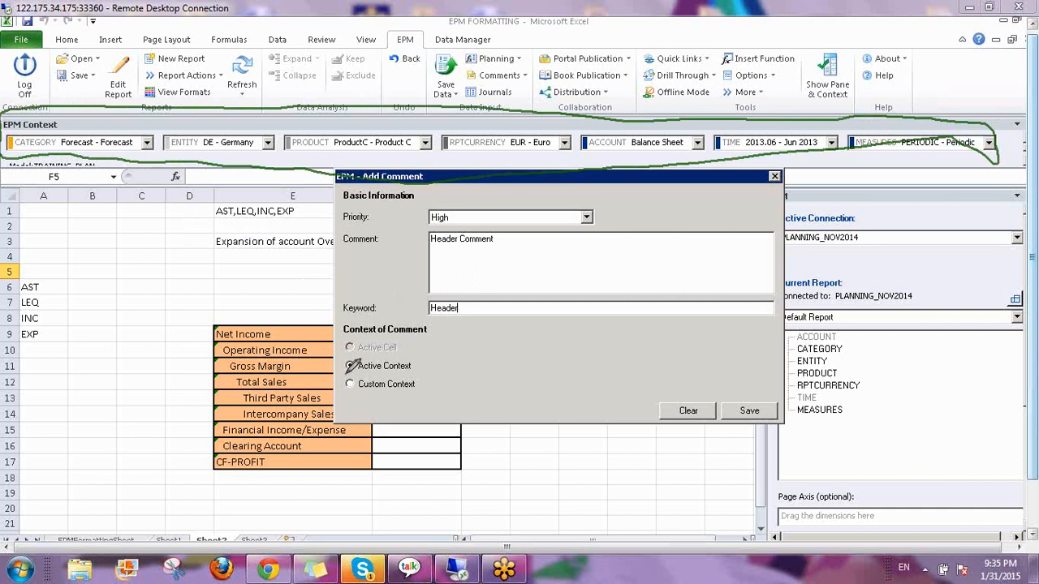
{"action": "left_click_drag", "start_coordinate": [346, 375], "coordinate": [418, 375]}
{"action": "left_click_drag", "start_coordinate": [73, 124], "coordinate": [107, 80]}
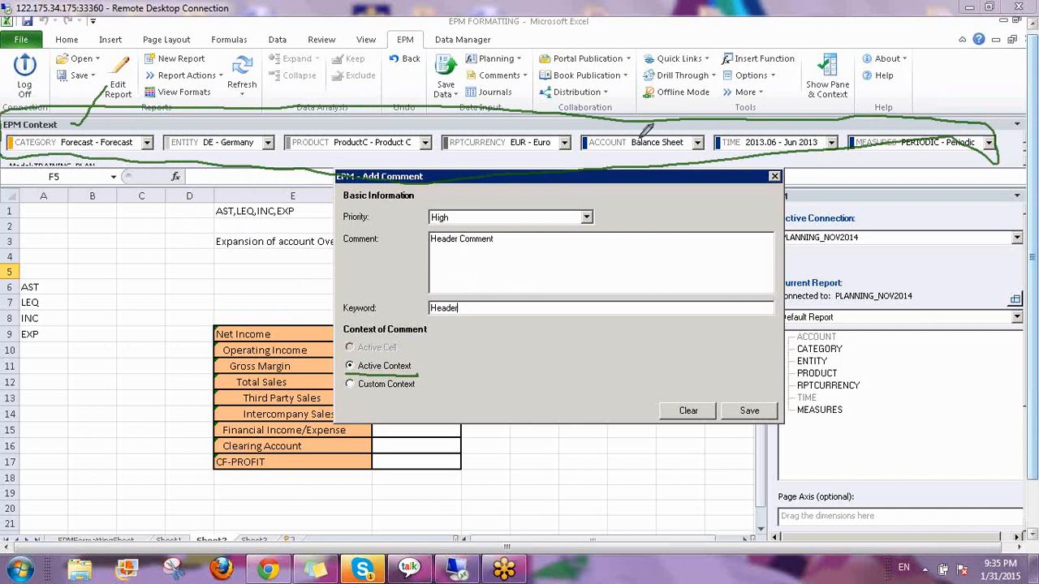
{"action": "left_click_drag", "start_coordinate": [635, 136], "coordinate": [662, 112]}
{"action": "left_click_drag", "start_coordinate": [652, 150], "coordinate": [691, 148]}
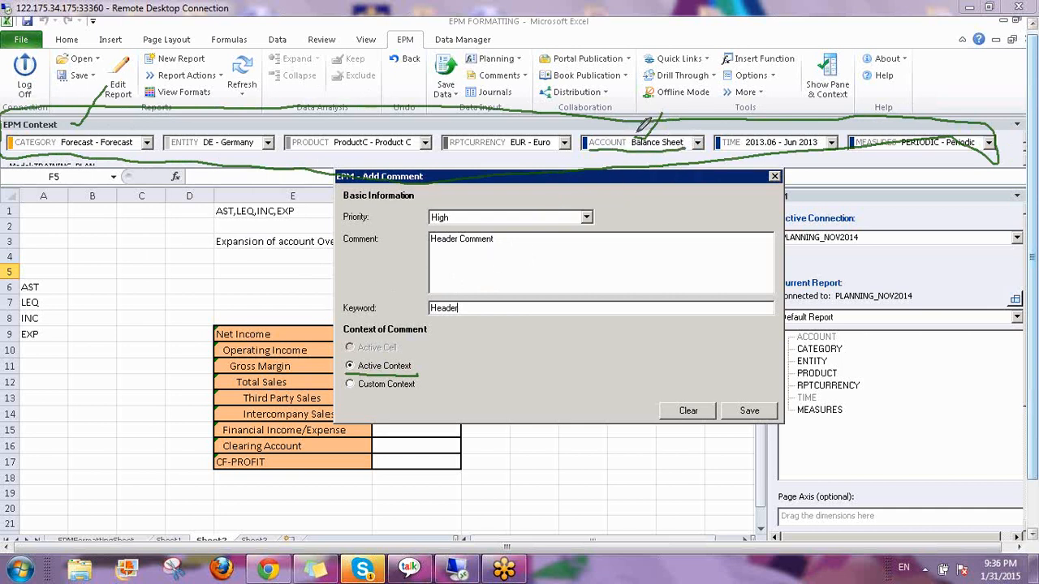
{"action": "left_click_drag", "start_coordinate": [639, 137], "coordinate": [670, 96]}
{"action": "left_click", "coordinate": [930, 342]}
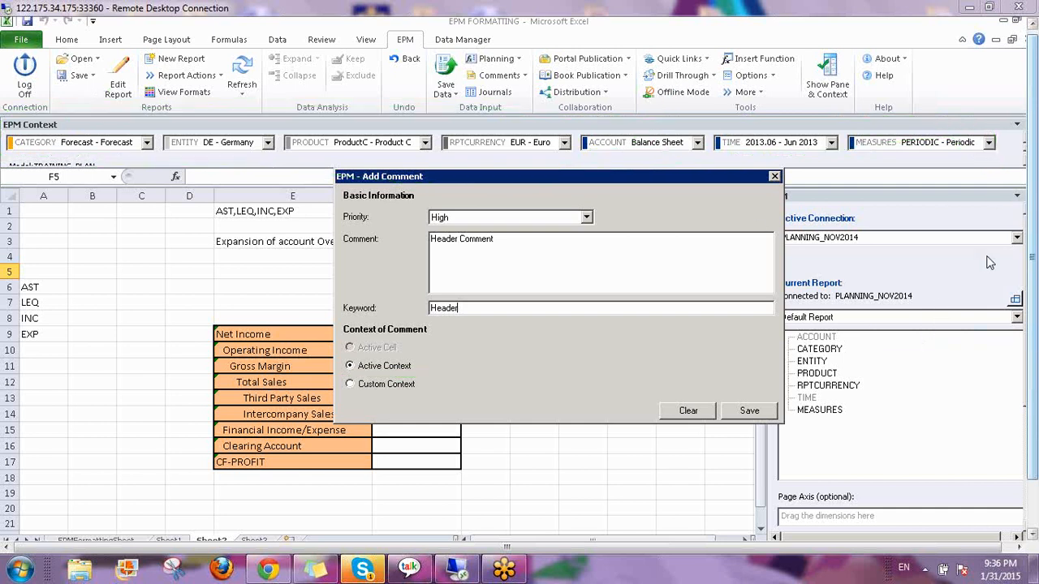
Save the Header Comment and dismiss the Save Results log after reviewing the counts
{"action": "left_click", "coordinate": [747, 412]}
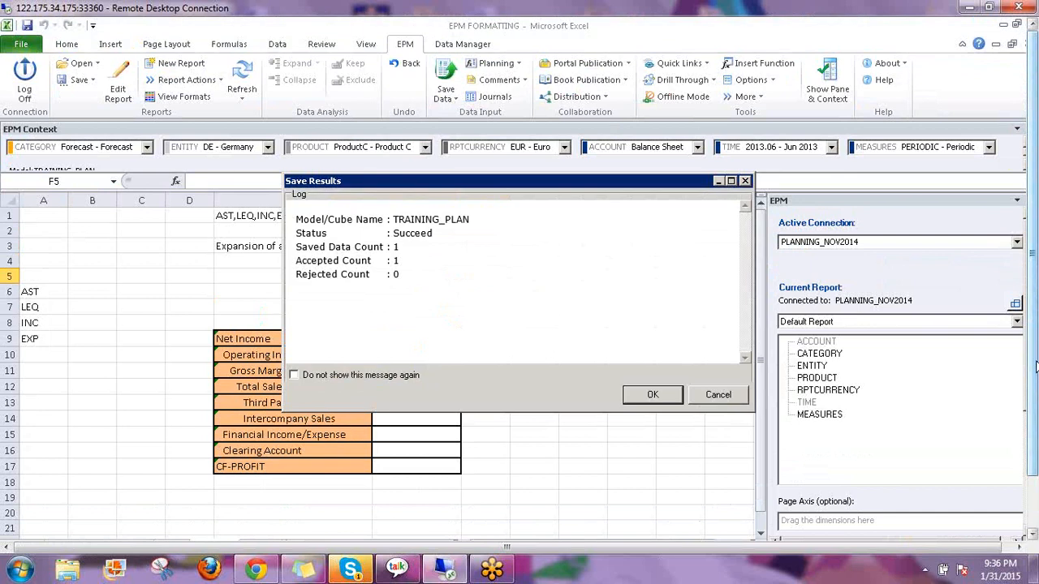
{"action": "left_click_drag", "start_coordinate": [1036, 358], "coordinate": [1035, 407]}
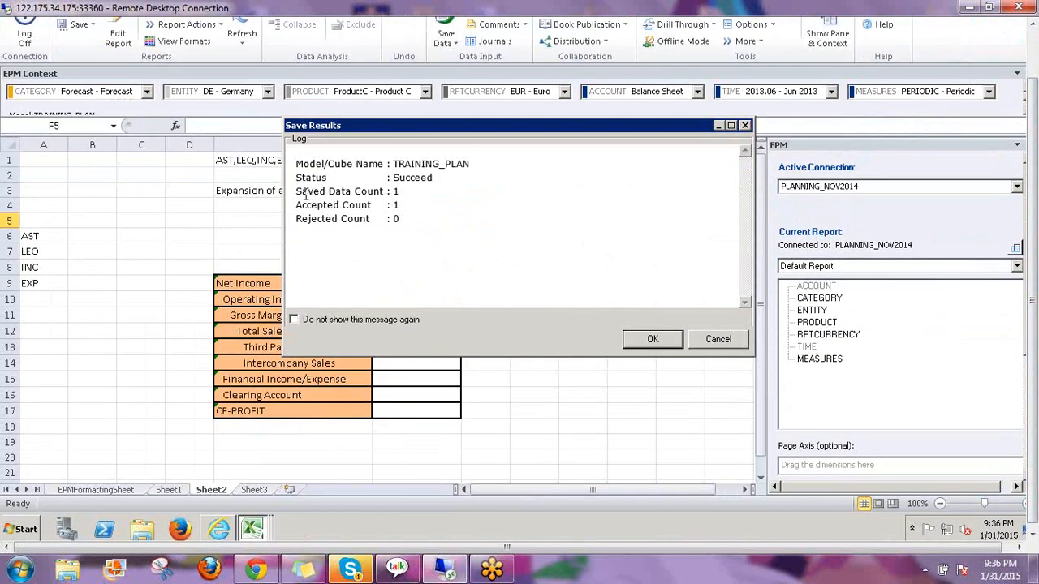
{"action": "left_click_drag", "start_coordinate": [296, 192], "coordinate": [414, 219]}
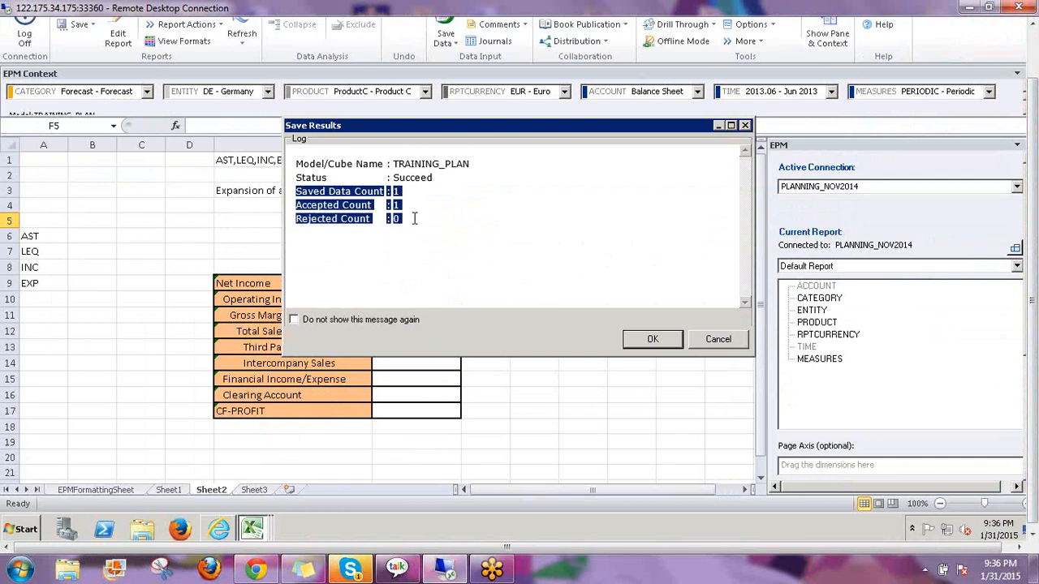
{"action": "left_click", "coordinate": [652, 340]}
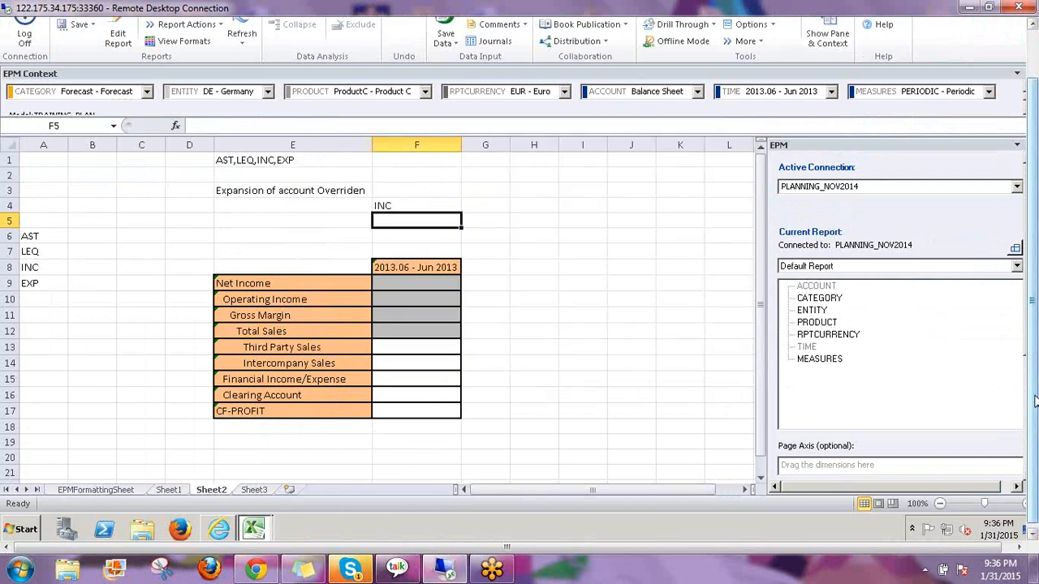
Find comments for the Active Context
{"action": "left_click_drag", "start_coordinate": [1034, 401], "coordinate": [1033, 347]}
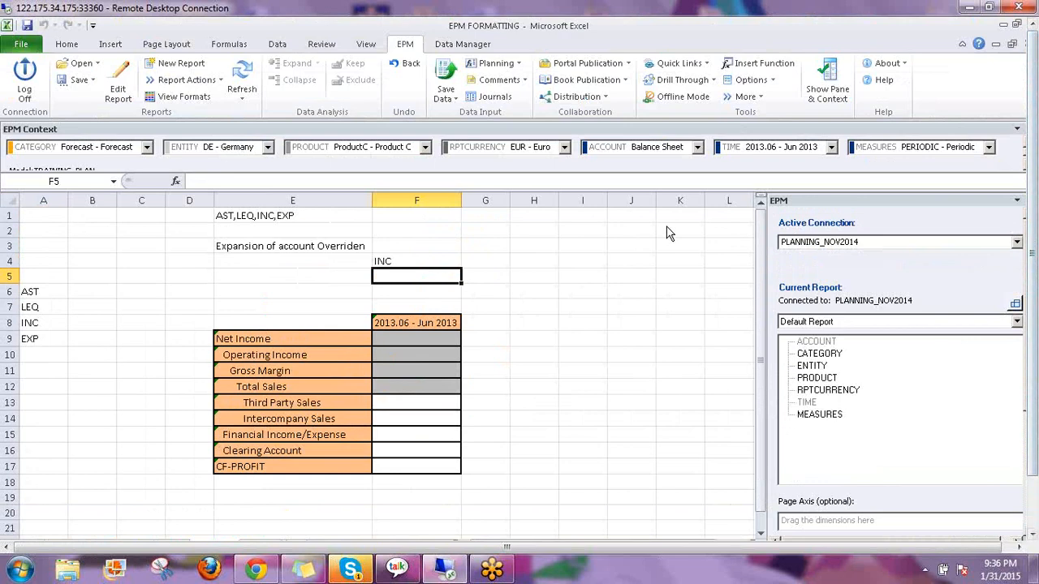
{"action": "left_click", "coordinate": [524, 79]}
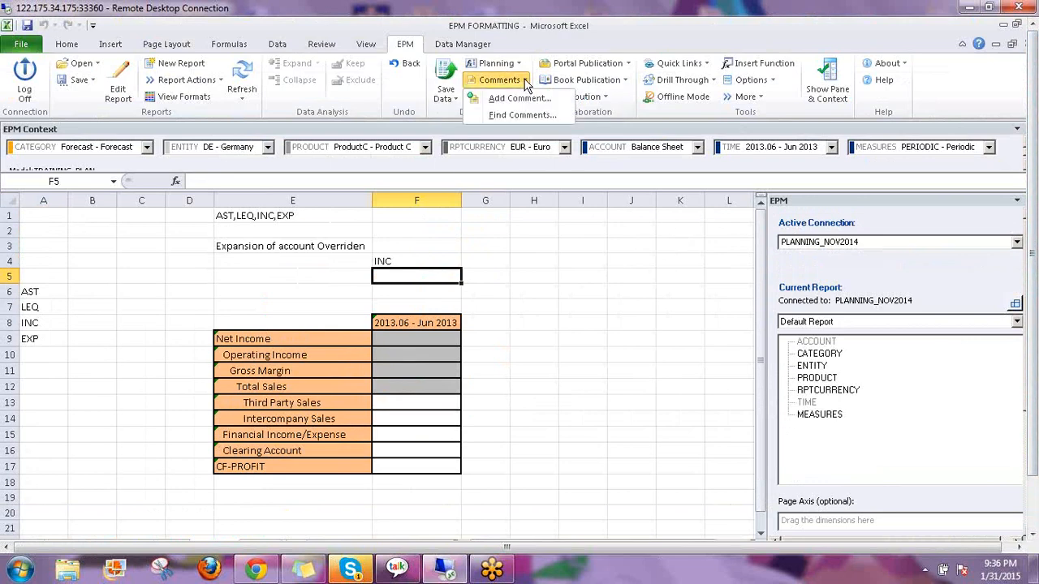
{"action": "left_click", "coordinate": [501, 118]}
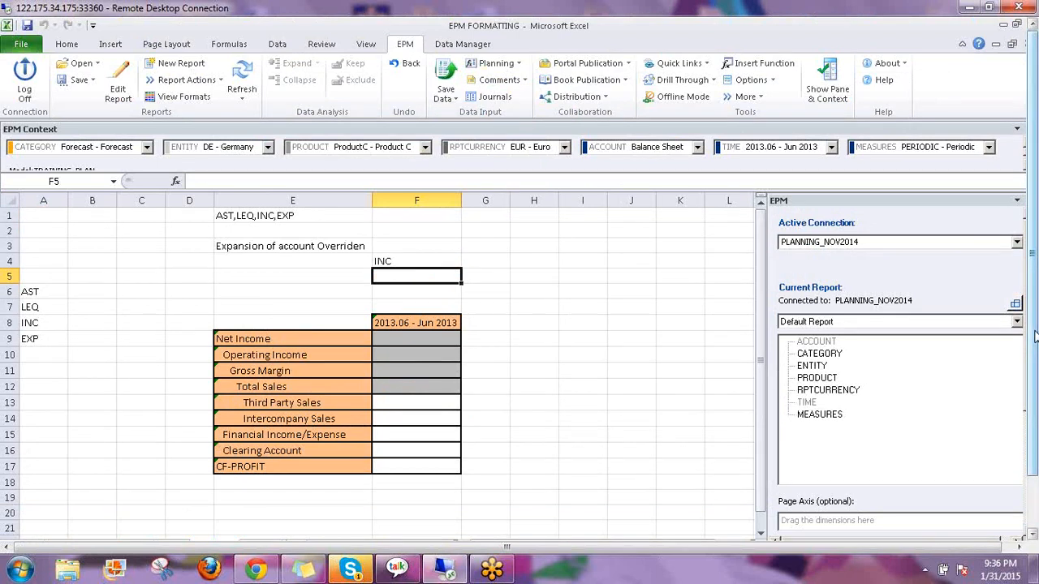
{"action": "left_click_drag", "start_coordinate": [1034, 336], "coordinate": [1034, 389]}
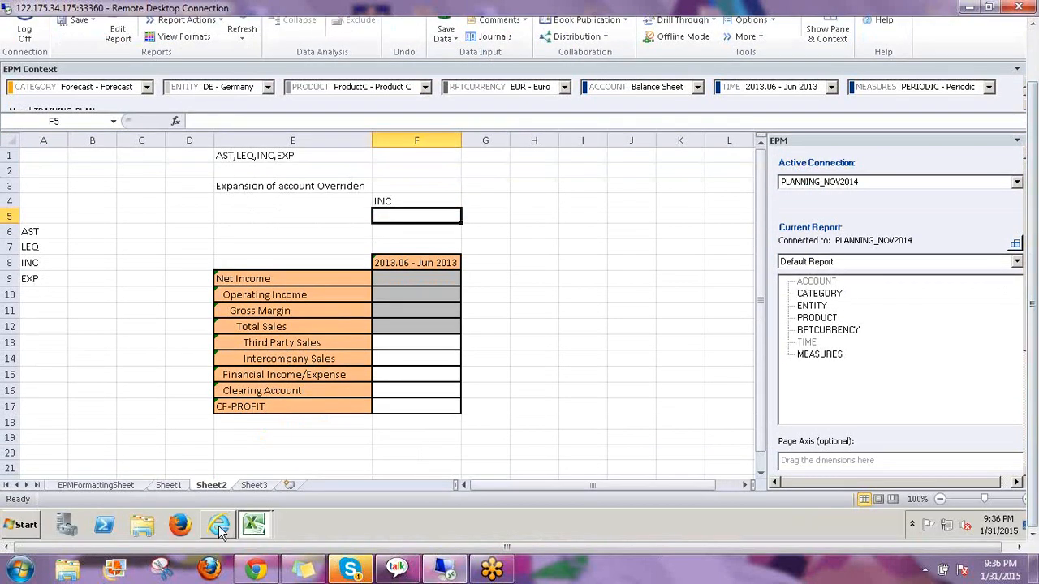
{"action": "mouse_move", "coordinate": [220, 527]}
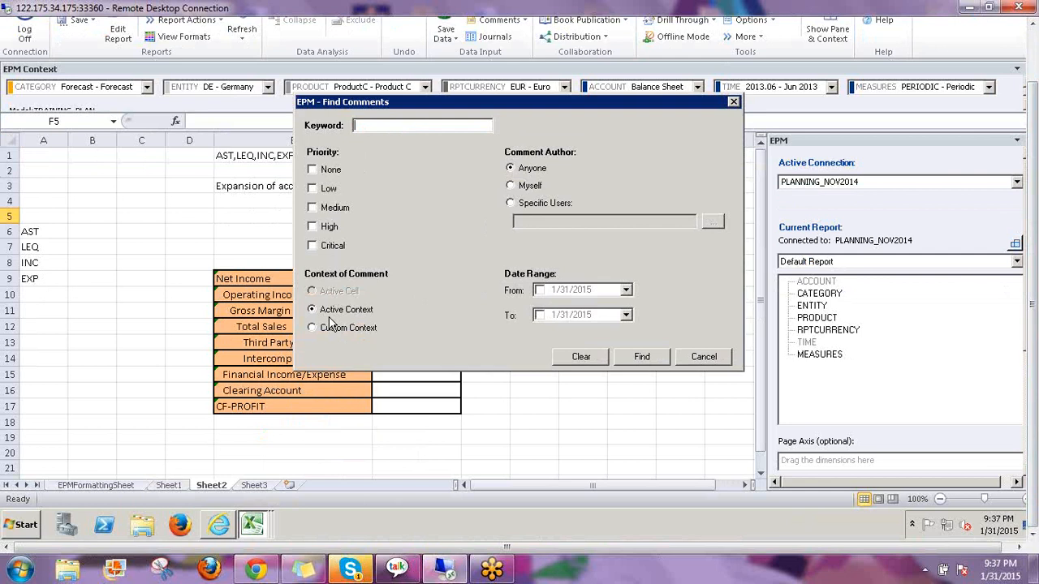
{"action": "left_click", "coordinate": [641, 358]}
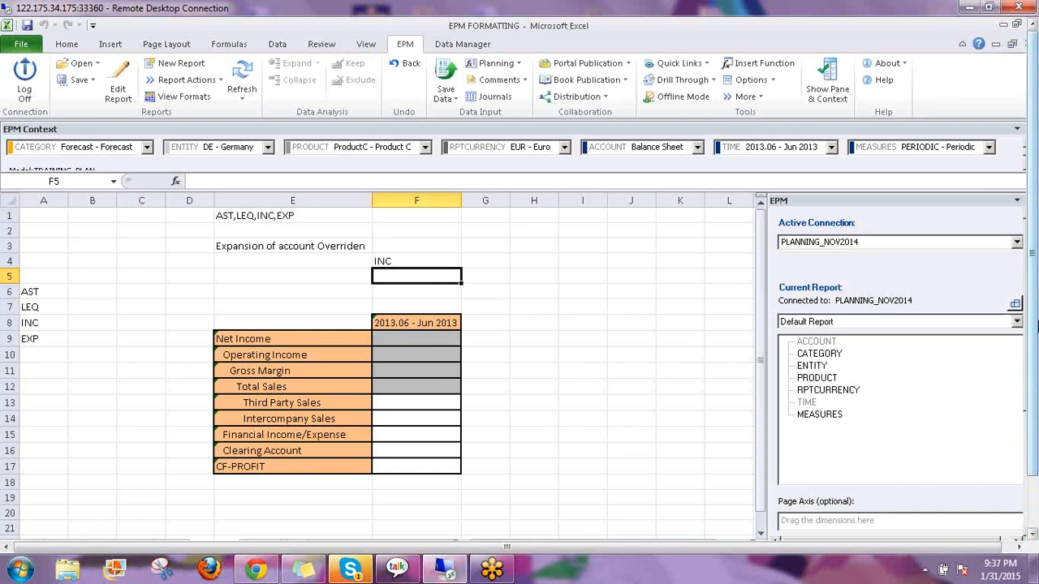
{"action": "left_click_drag", "start_coordinate": [1037, 327], "coordinate": [1037, 381]}
Review the Header Comment's members in Manage Comments: Forecast, 2013.06, DE, BS000, EUR, PERIODIC, ProductC
{"action": "left_click", "coordinate": [221, 529]}
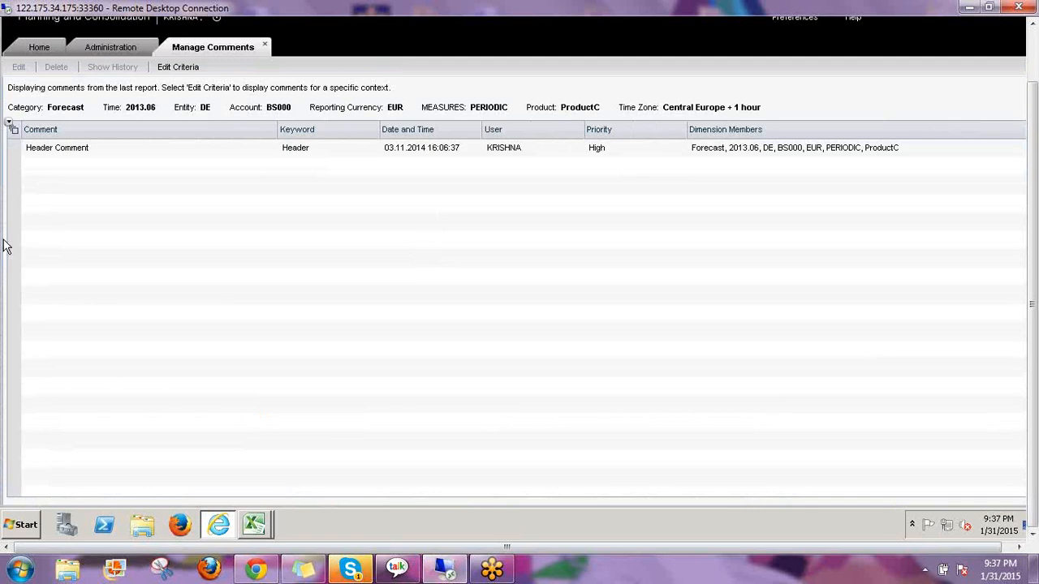
{"action": "left_click", "coordinate": [45, 154]}
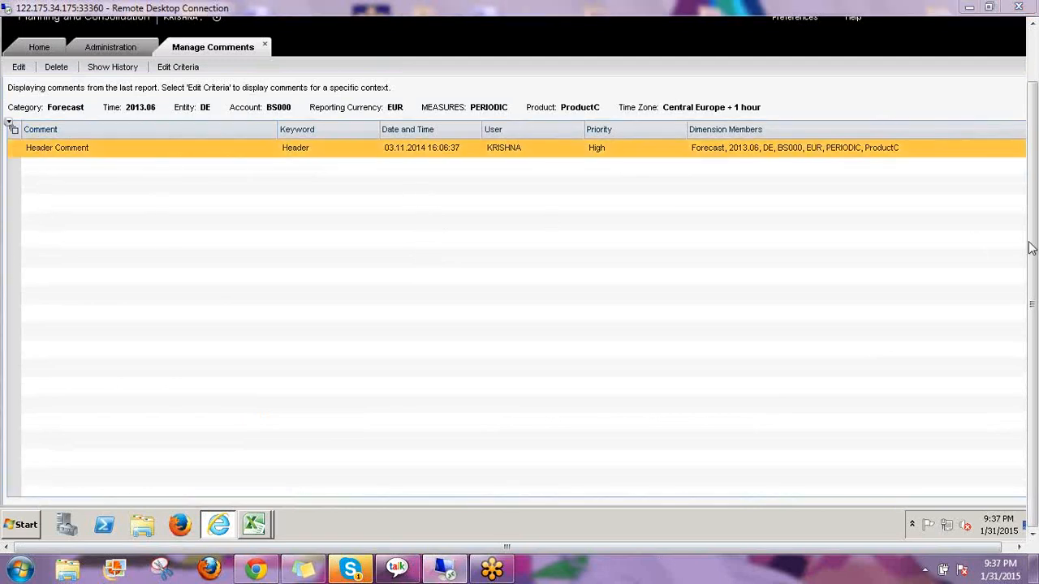
{"action": "mouse_move", "coordinate": [688, 158]}
{"action": "left_mouse_down"}
{"action": "mouse_move", "coordinate": [808, 157]}
{"action": "mouse_move", "coordinate": [804, 140]}
{"action": "mouse_move", "coordinate": [777, 139]}
{"action": "left_mouse_up"}
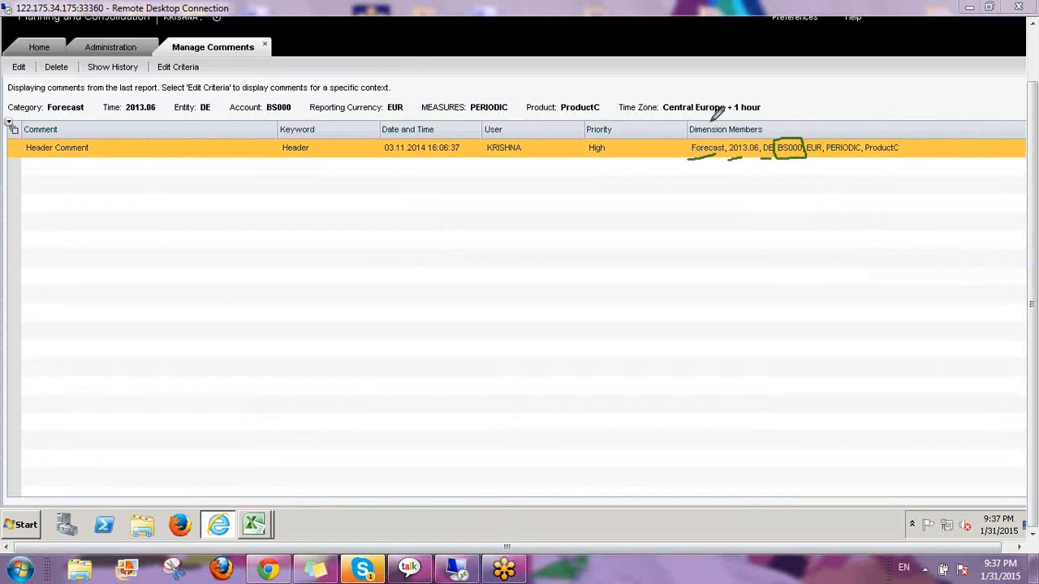
{"action": "left_click_drag", "start_coordinate": [712, 114], "coordinate": [745, 82]}
{"action": "left_click_drag", "start_coordinate": [86, 138], "coordinate": [128, 116]}
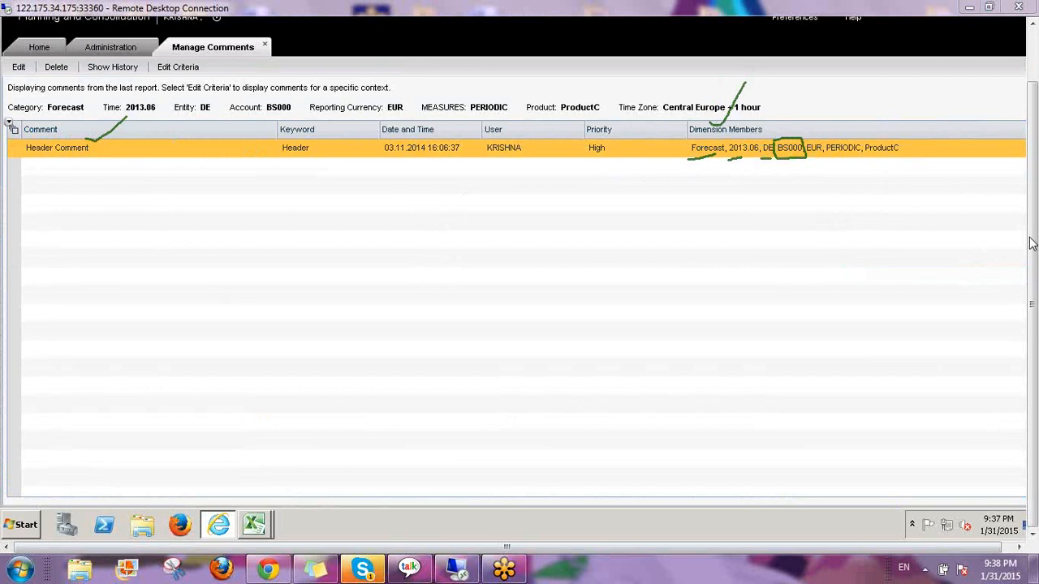
{"action": "left_click", "coordinate": [906, 334]}
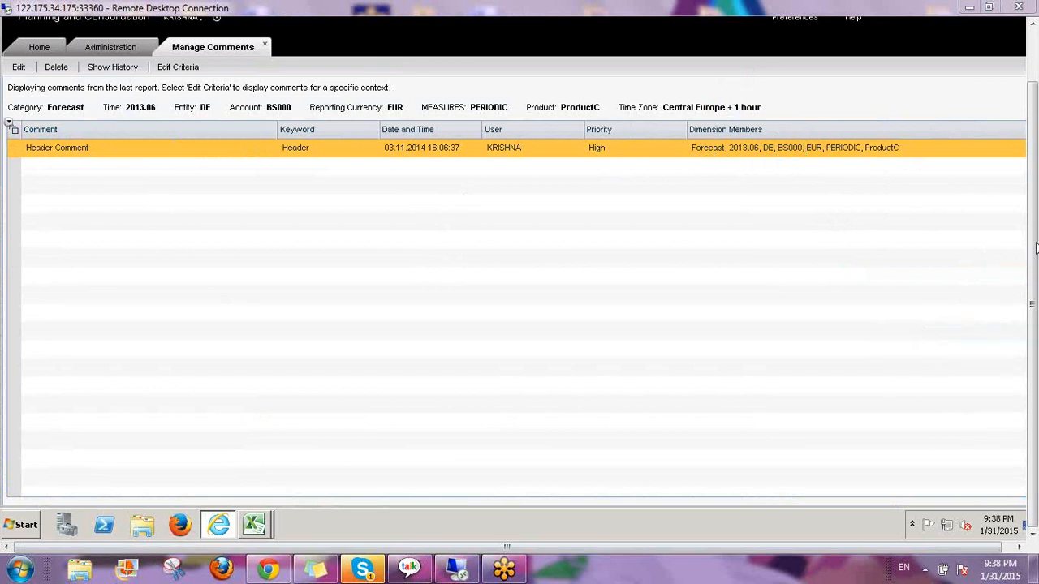
{"action": "left_click", "coordinate": [266, 524]}
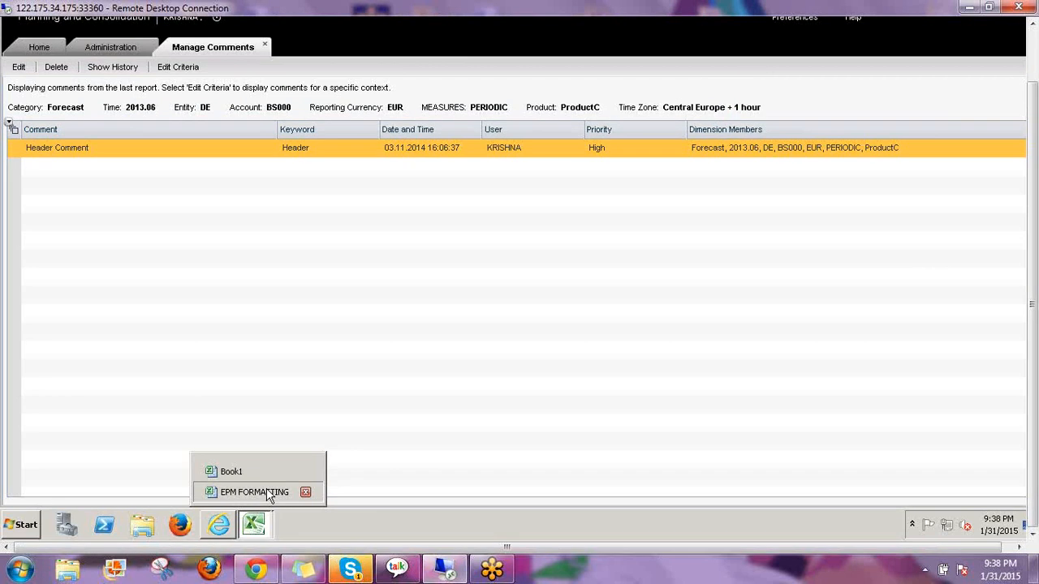
Start a new Critical-priority comment 'Custome Comment' with keyword 'Custom' in EPM FORMATTING
{"action": "left_click", "coordinate": [254, 492]}
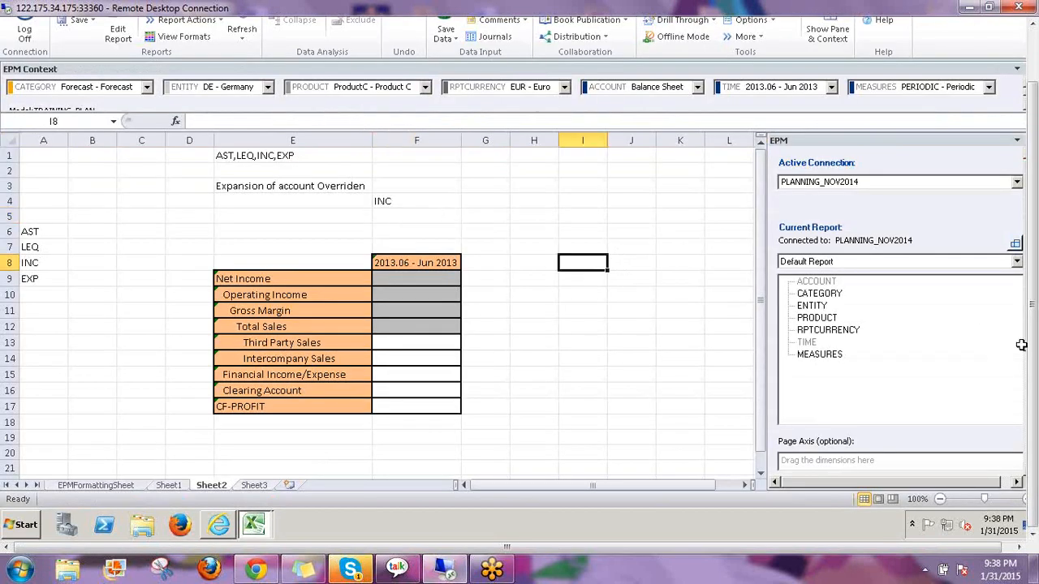
{"action": "left_click_drag", "start_coordinate": [1037, 354], "coordinate": [1036, 296]}
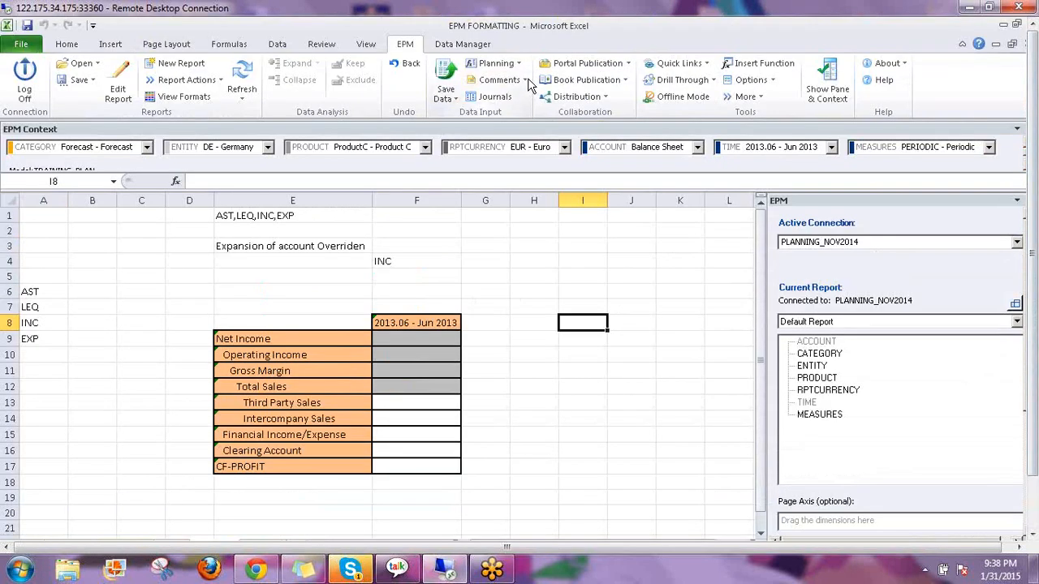
{"action": "left_click", "coordinate": [525, 80]}
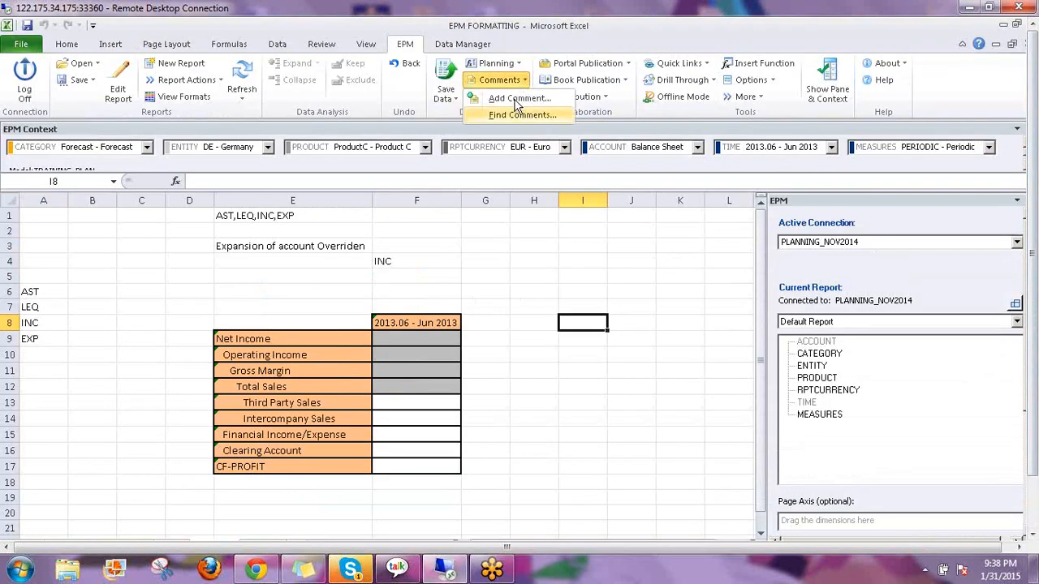
{"action": "left_click", "coordinate": [532, 98]}
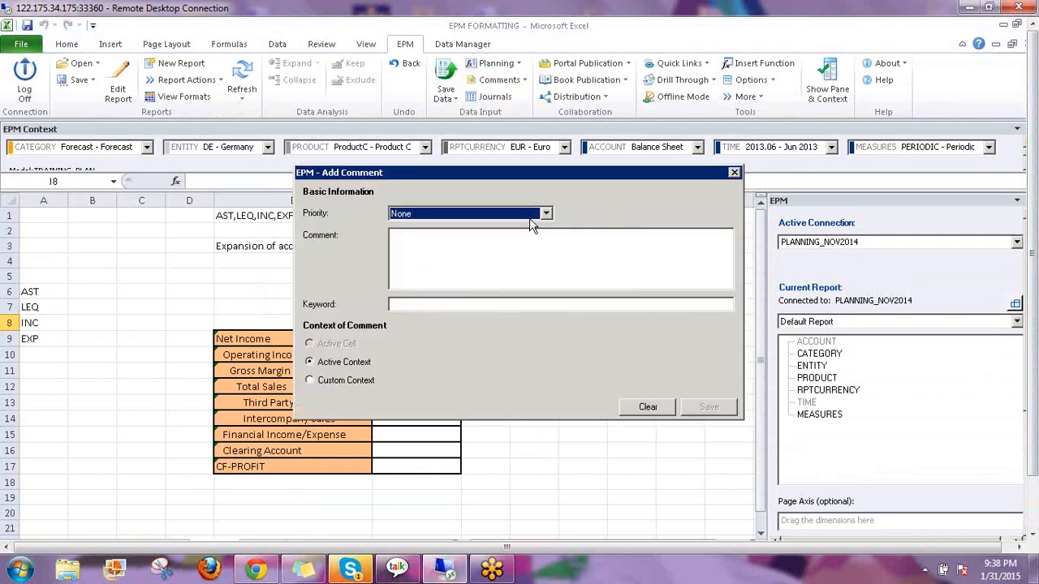
{"action": "left_click", "coordinate": [510, 217]}
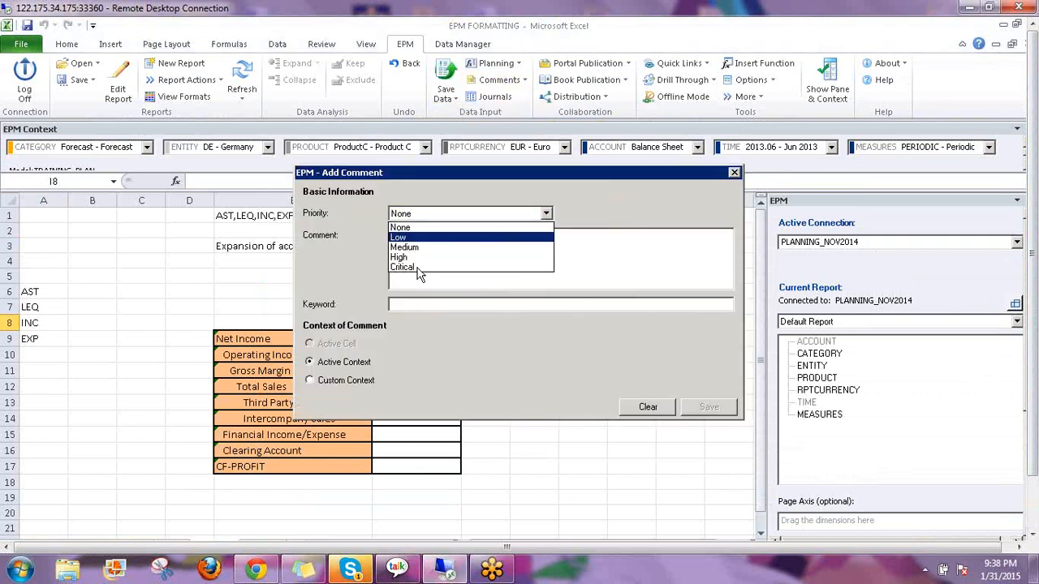
{"action": "left_click", "coordinate": [416, 267]}
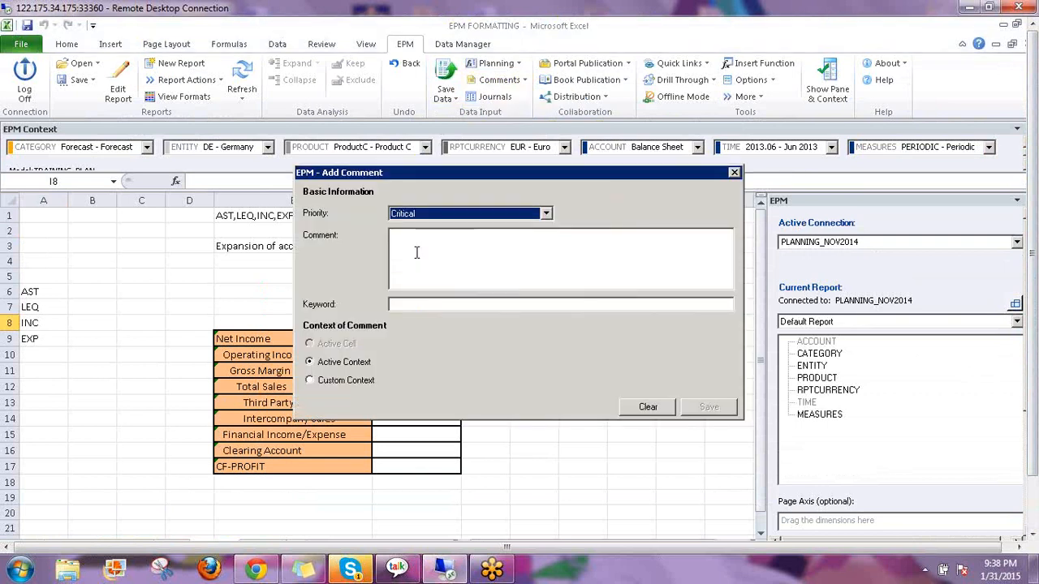
{"action": "left_click", "coordinate": [456, 239]}
{"action": "type", "text": "Custom"}
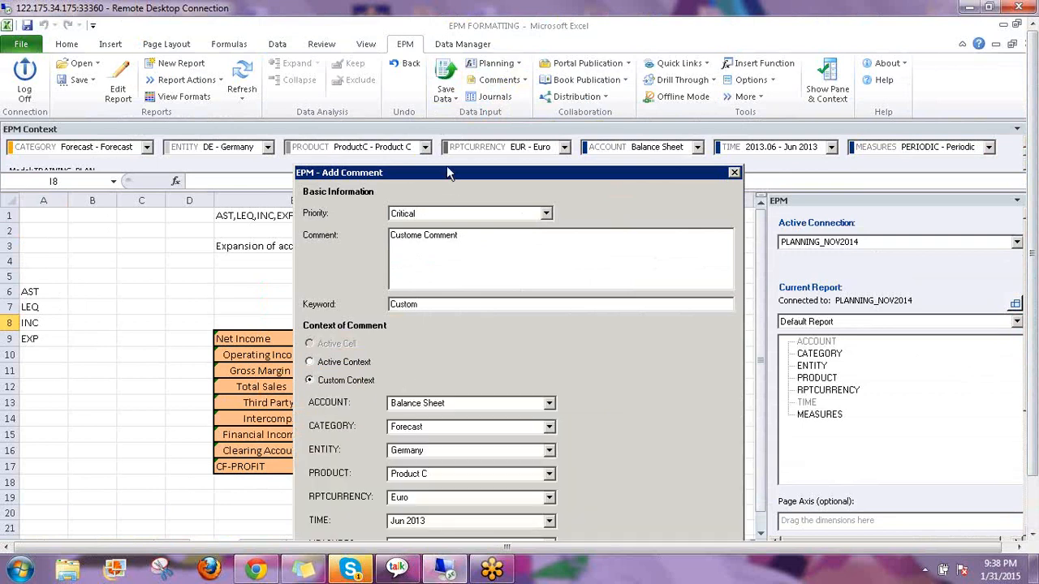
Switch to Custom Context and begin changing its product member
{"action": "left_click_drag", "start_coordinate": [446, 168], "coordinate": [455, 29]}
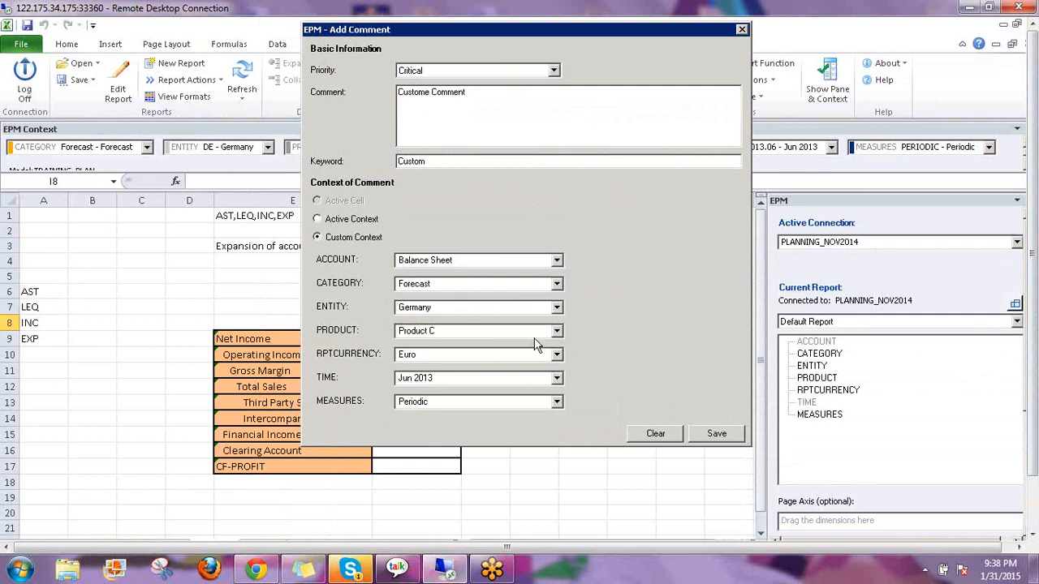
{"action": "left_click", "coordinate": [557, 331]}
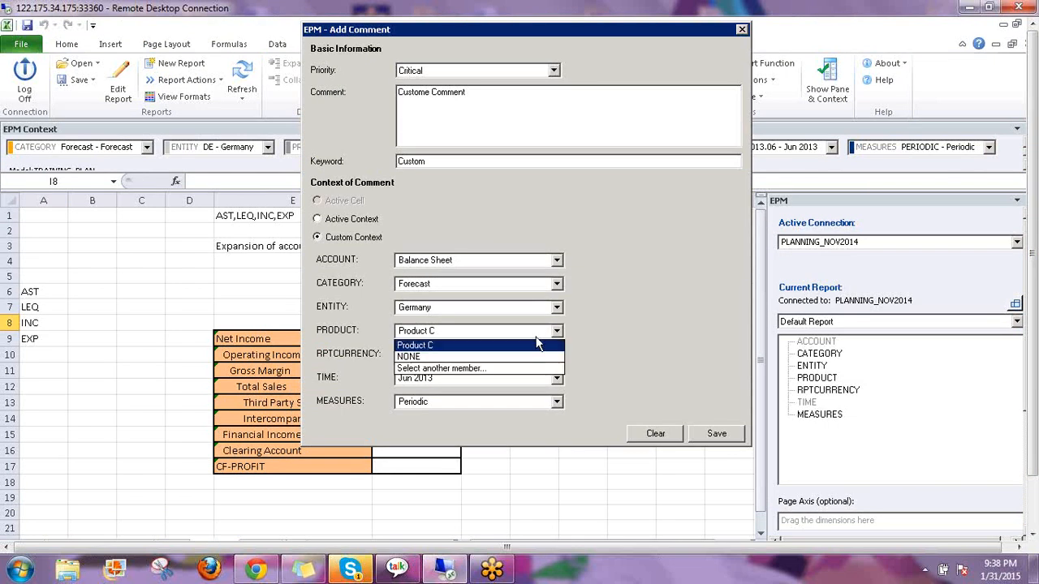
{"action": "left_click", "coordinate": [477, 369]}
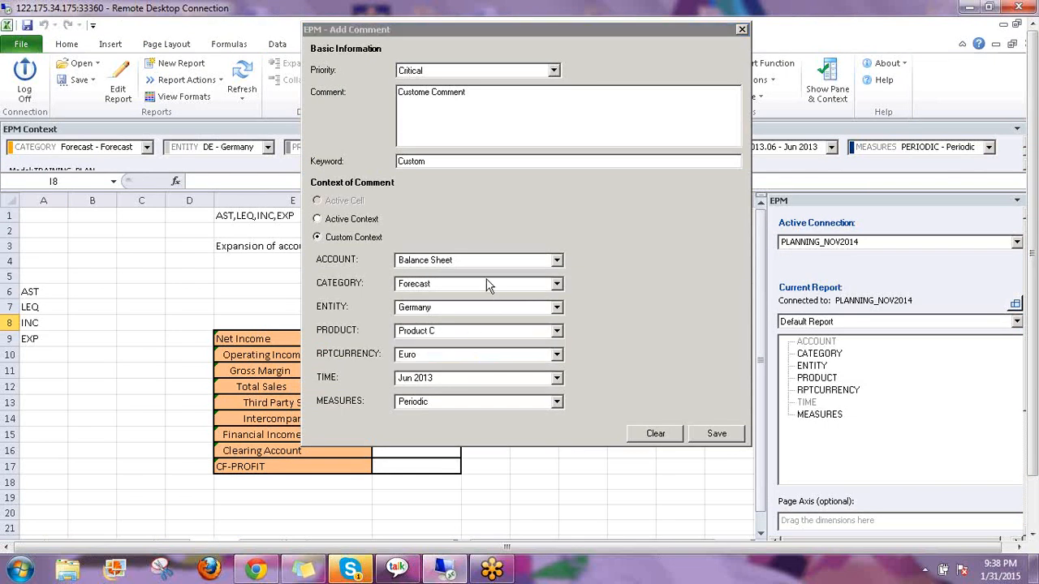
Set the custom context to ProductA and category Actual, then save the comment
{"action": "left_click", "coordinate": [221, 148]}
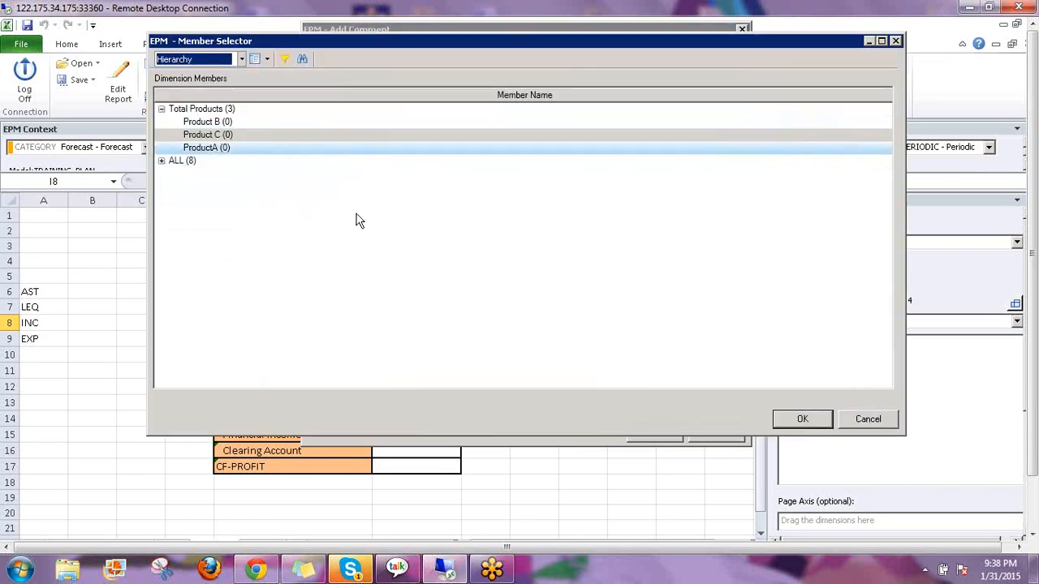
{"action": "left_click", "coordinate": [800, 420]}
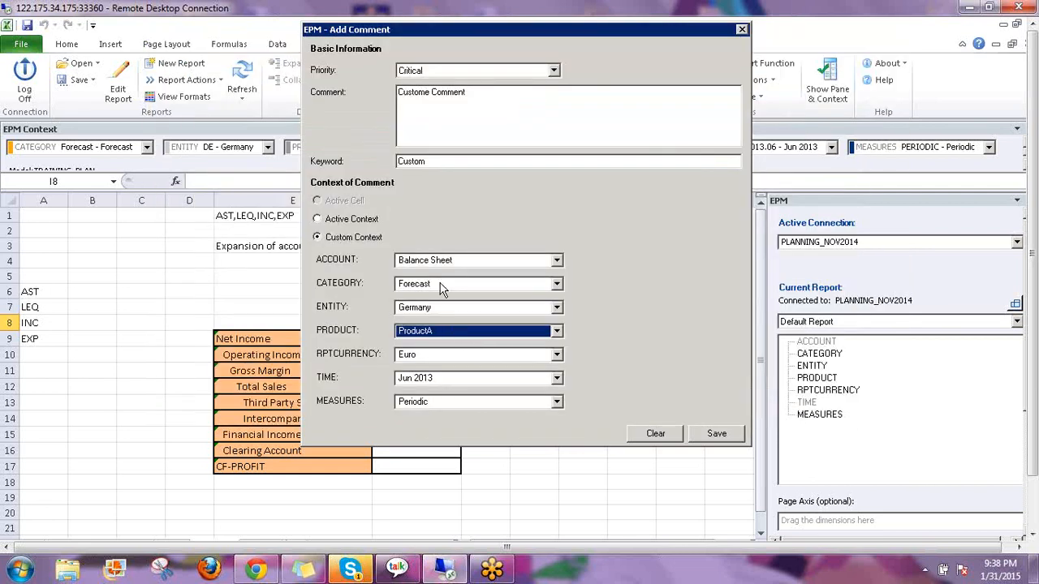
{"action": "left_click", "coordinate": [442, 286]}
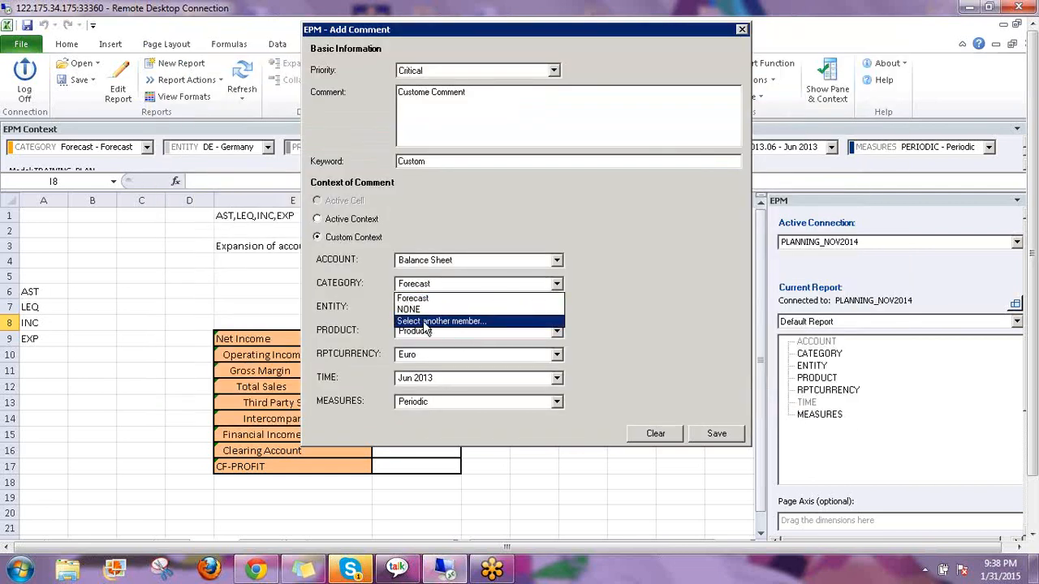
{"action": "left_click", "coordinate": [423, 322]}
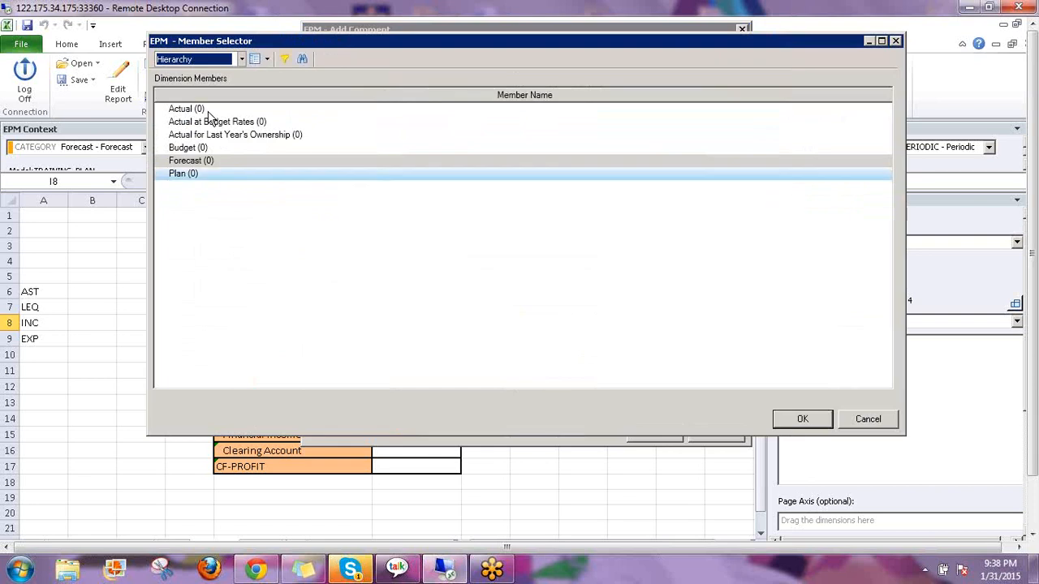
{"action": "left_click", "coordinate": [197, 116]}
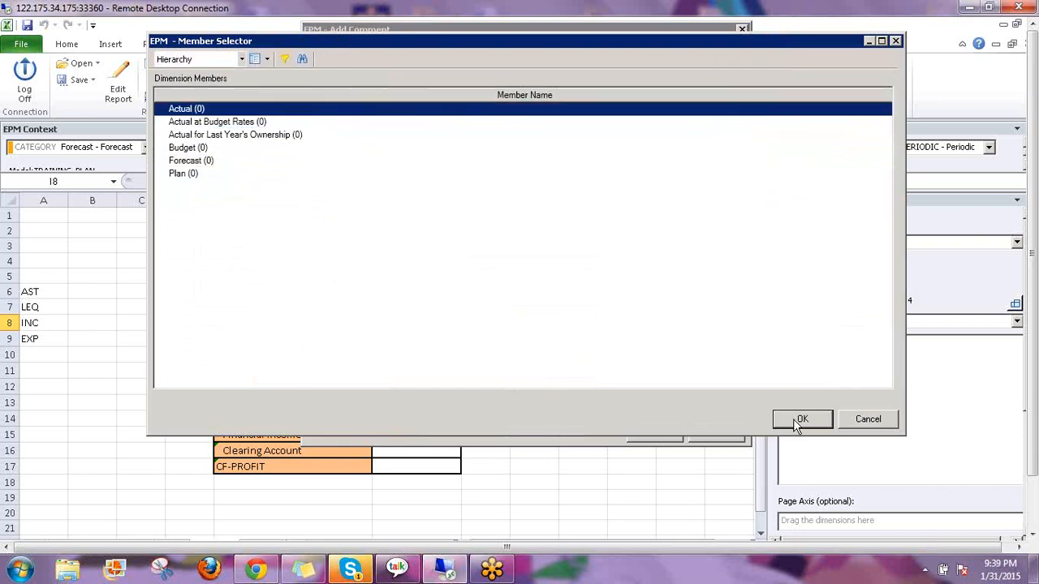
{"action": "left_click", "coordinate": [797, 419]}
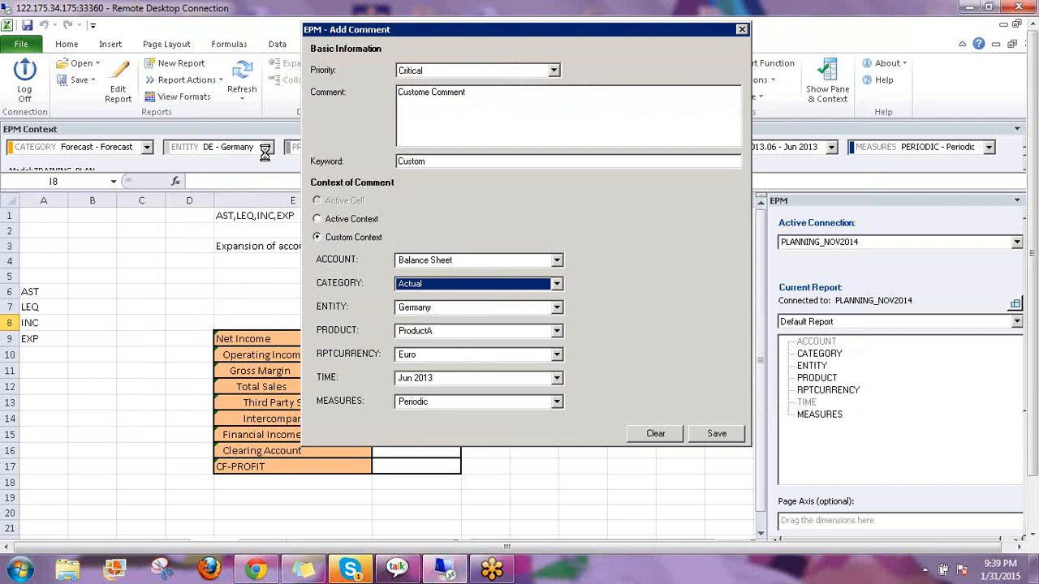
{"action": "left_click", "coordinate": [710, 434]}
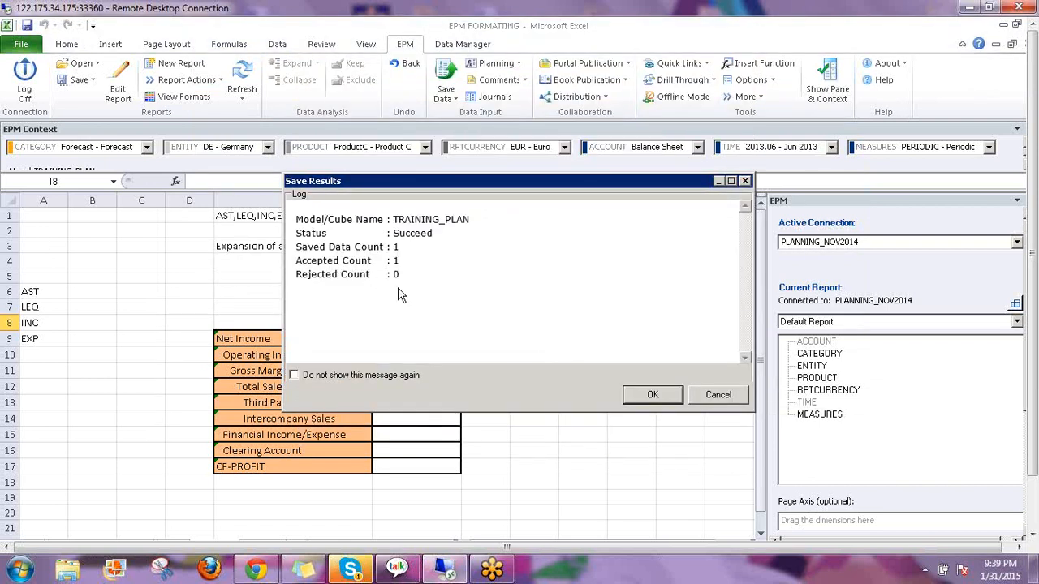
Close the save log and find comments for the Active Context
{"action": "left_click", "coordinate": [654, 394]}
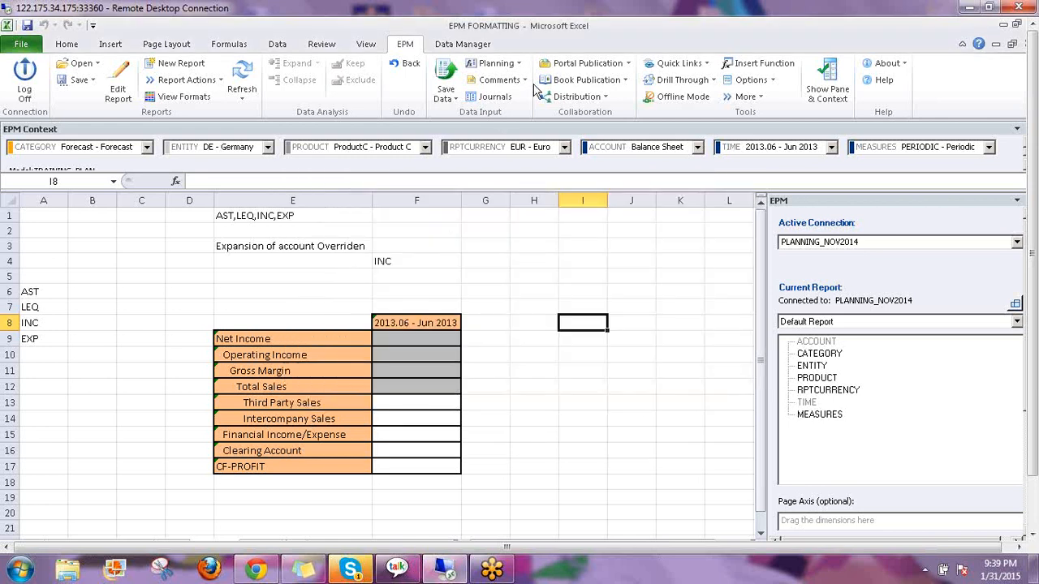
{"action": "left_click", "coordinate": [525, 81]}
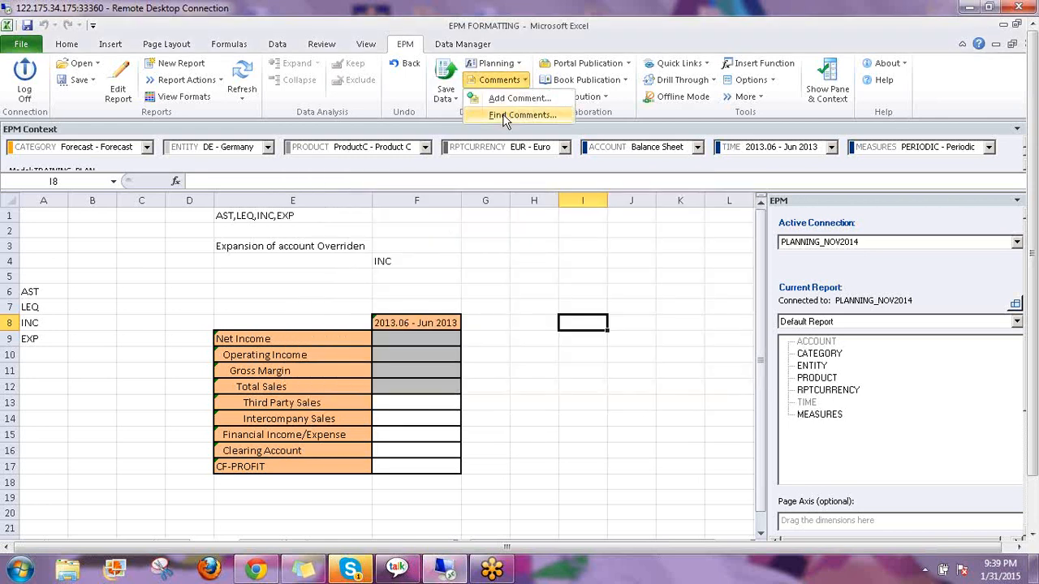
{"action": "left_click", "coordinate": [503, 115]}
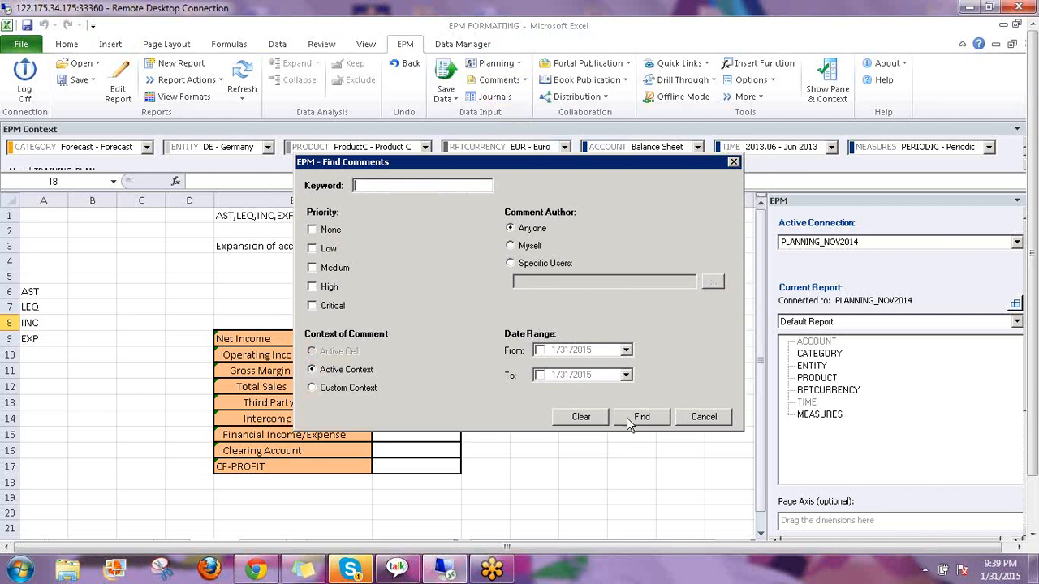
{"action": "left_click", "coordinate": [632, 416]}
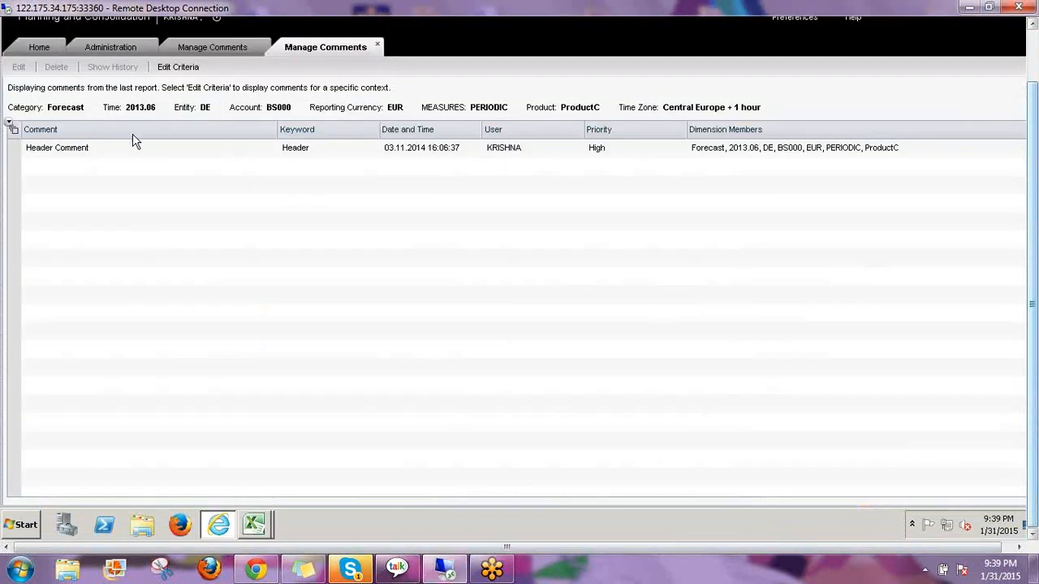
Set Category and Entity criteria to All members and display the comment report
{"action": "left_click", "coordinate": [69, 153]}
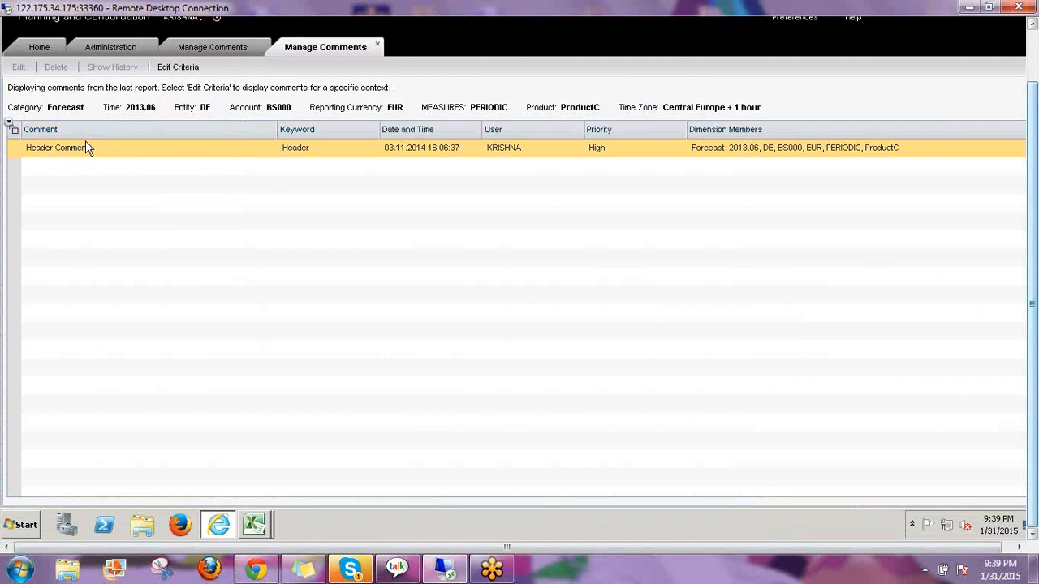
{"action": "left_click", "coordinate": [179, 68]}
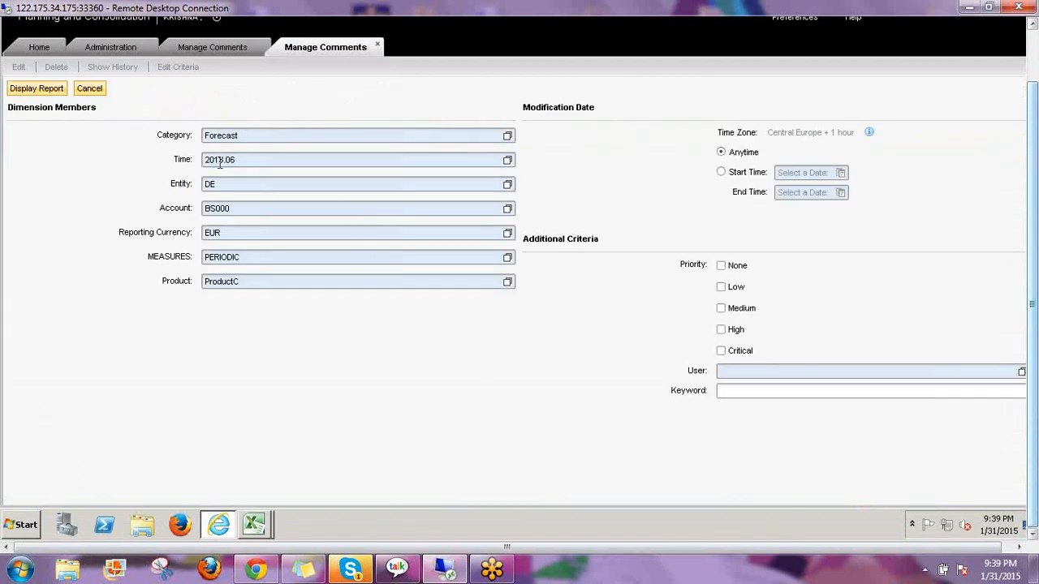
{"action": "left_click", "coordinate": [507, 136]}
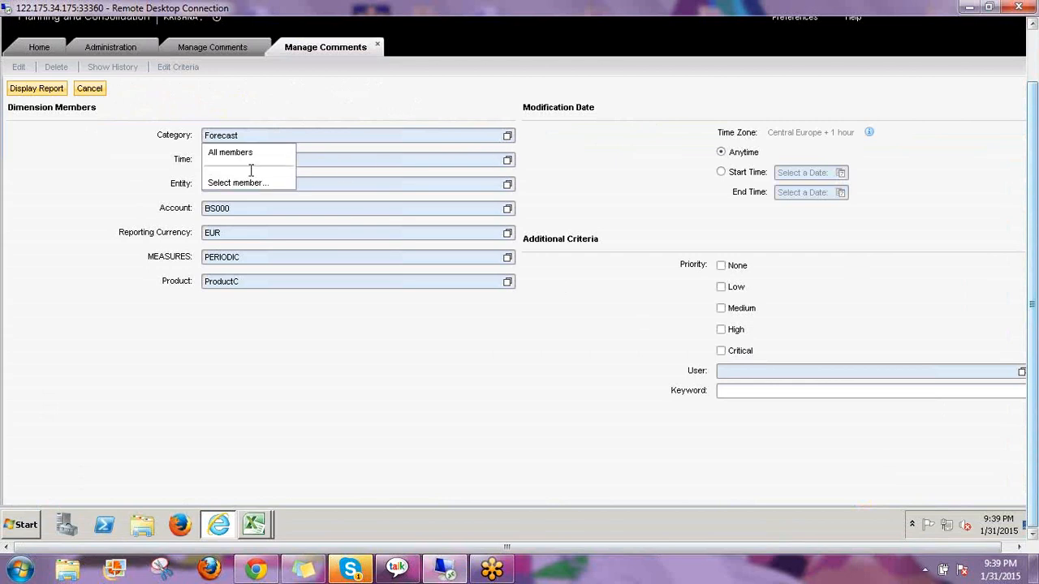
{"action": "left_click", "coordinate": [232, 152]}
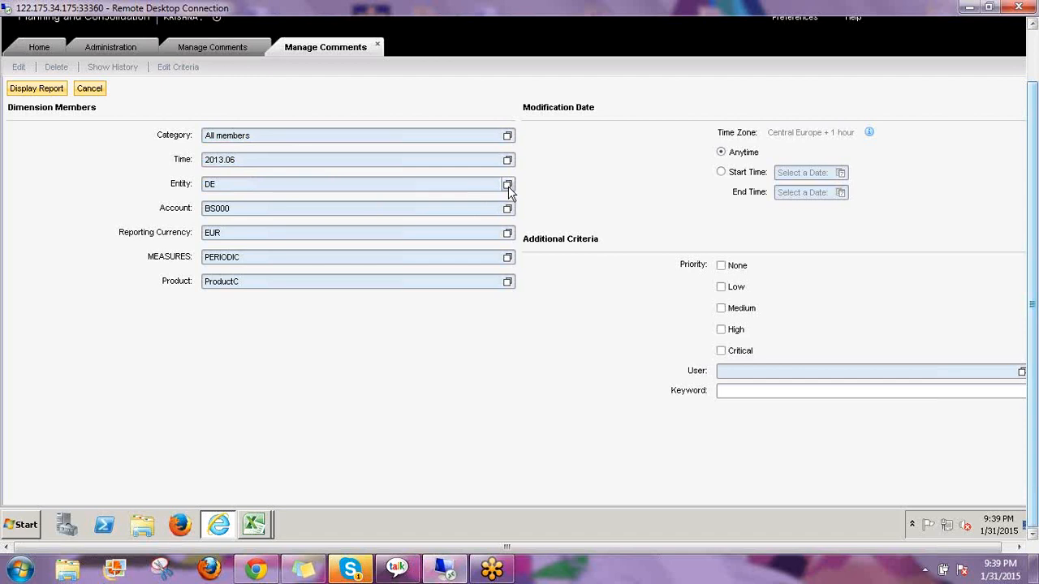
{"action": "left_click", "coordinate": [507, 185]}
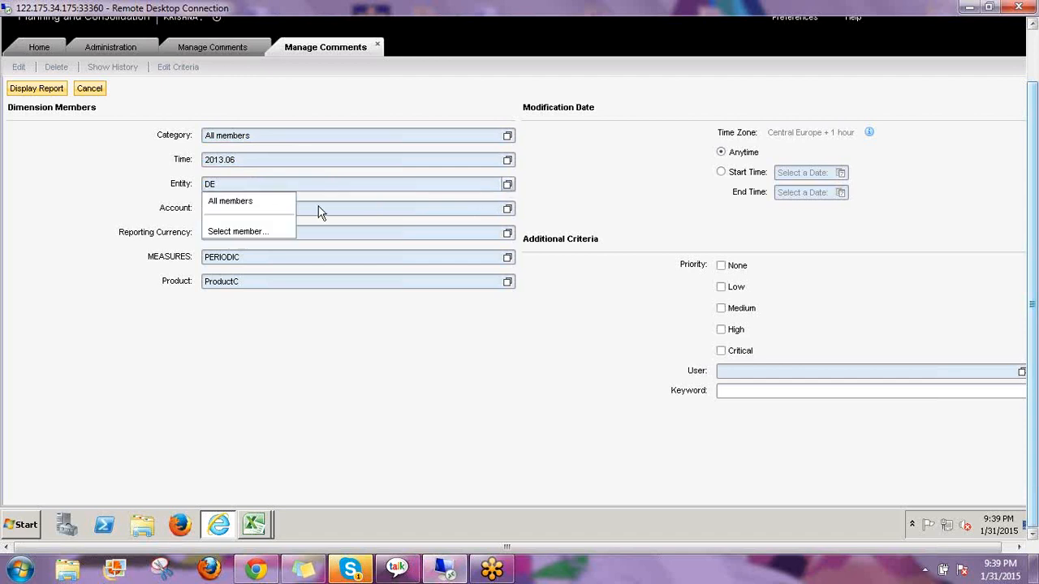
{"action": "left_click", "coordinate": [244, 203]}
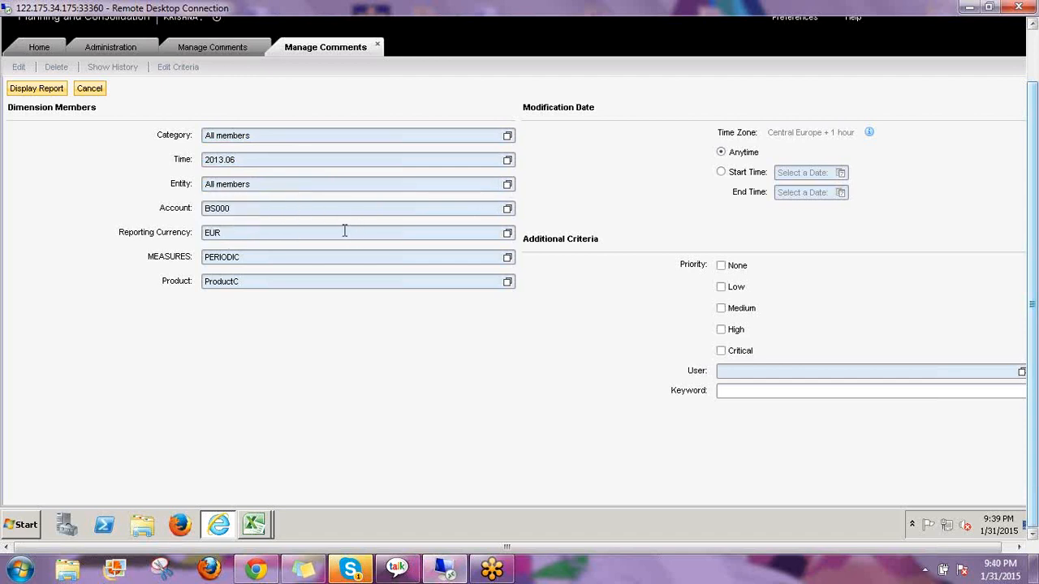
{"action": "left_click", "coordinate": [20, 89]}
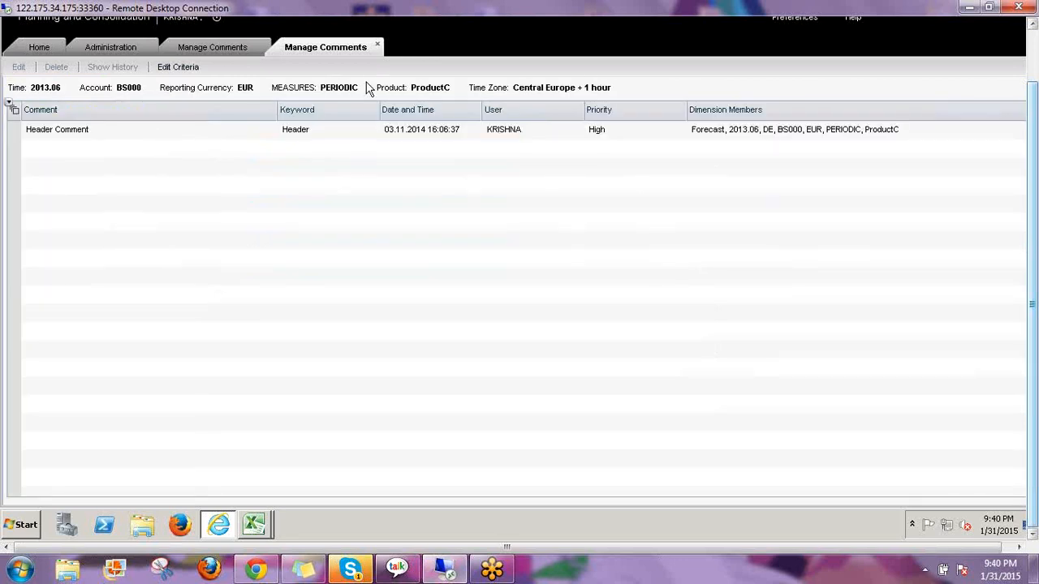
Widen the Time and Product criteria to All members too
{"action": "left_click", "coordinate": [168, 70]}
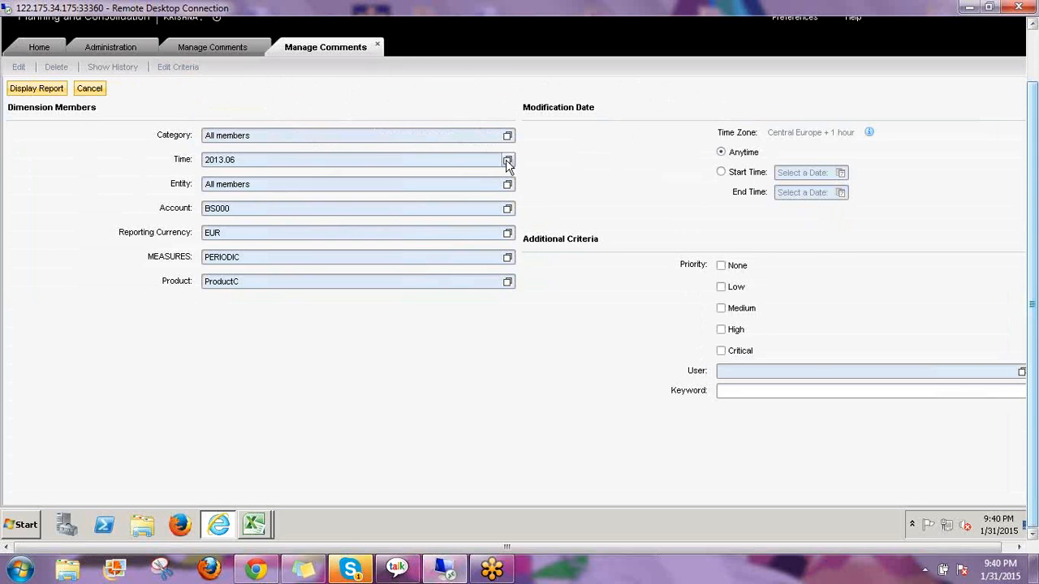
{"action": "left_click", "coordinate": [224, 184]}
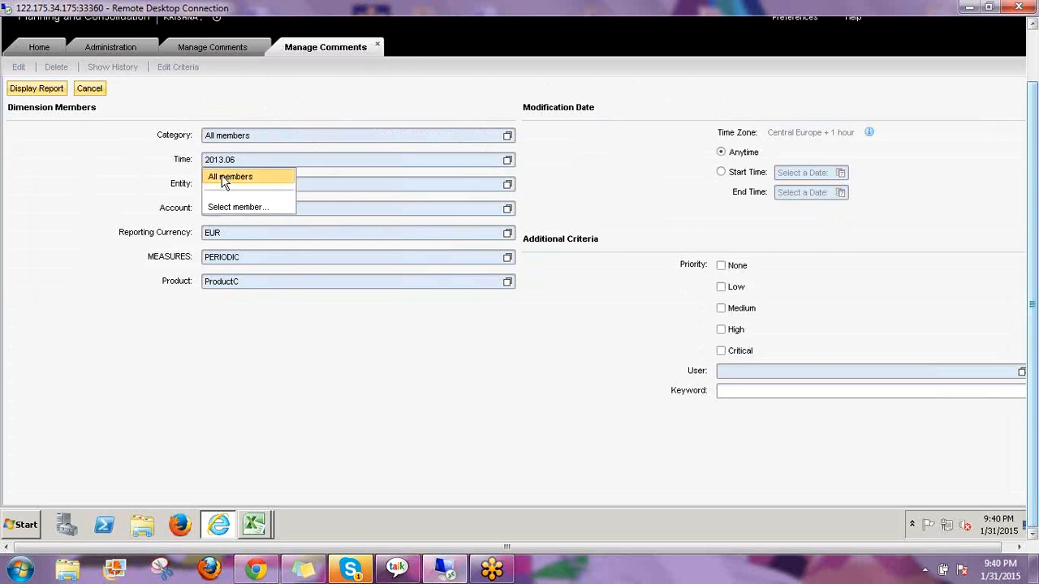
{"action": "left_click", "coordinate": [225, 178]}
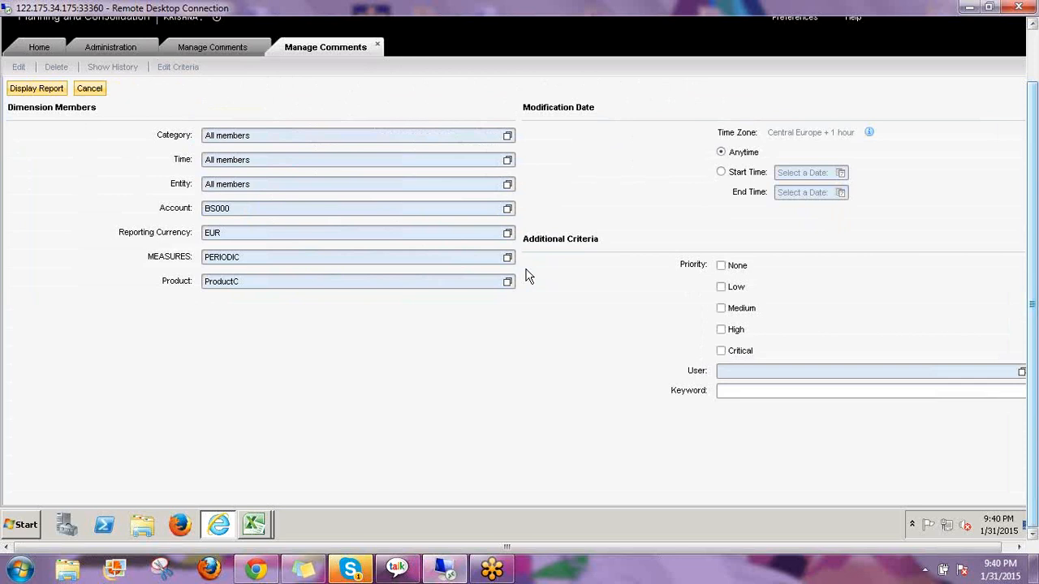
{"action": "left_click", "coordinate": [506, 284]}
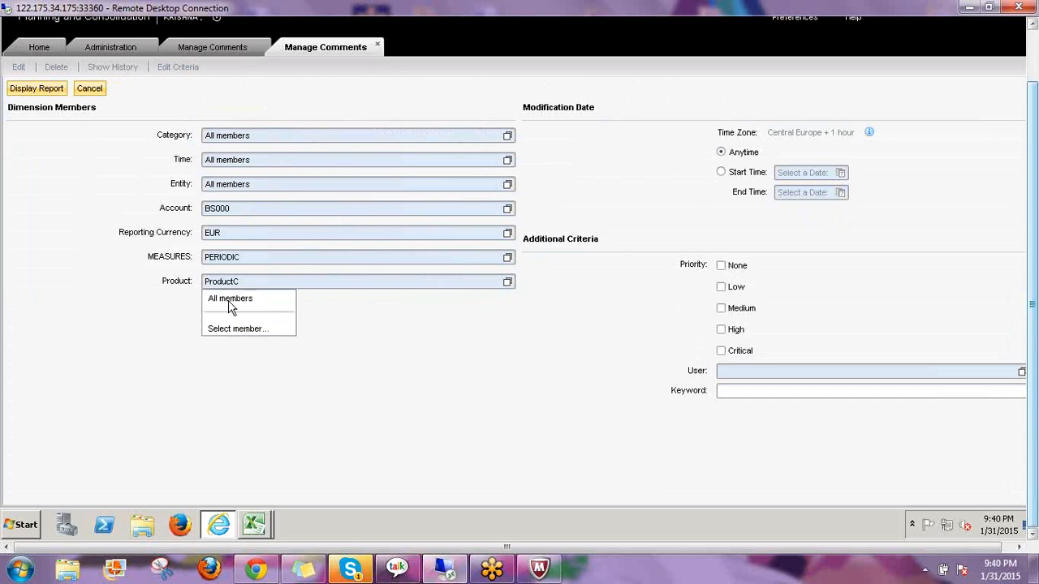
{"action": "left_click", "coordinate": [235, 298]}
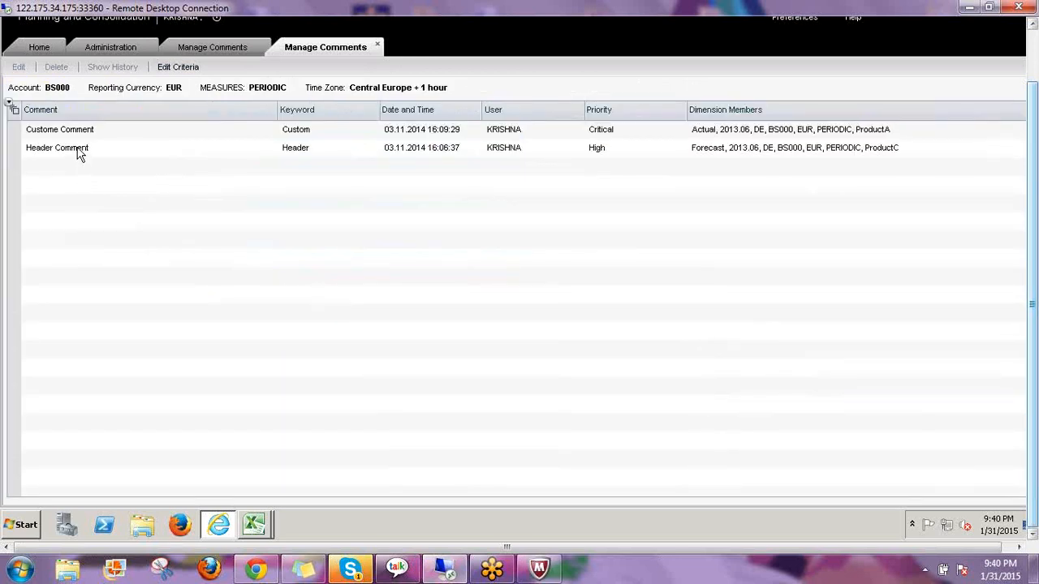
{"action": "left_click", "coordinate": [79, 151]}
{"action": "left_click", "coordinate": [59, 129]}
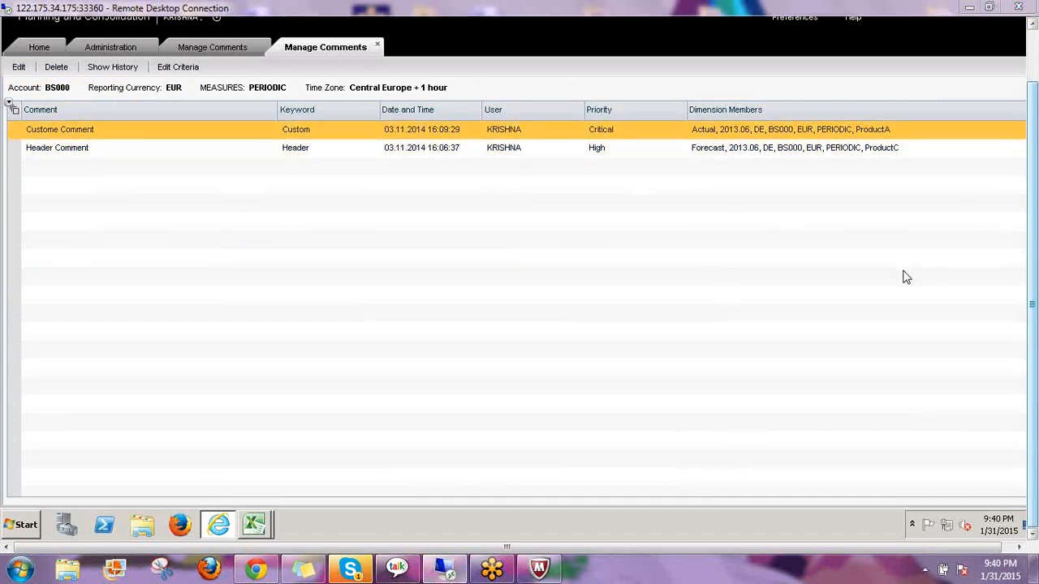
{"action": "left_click_drag", "start_coordinate": [692, 137], "coordinate": [711, 138]}
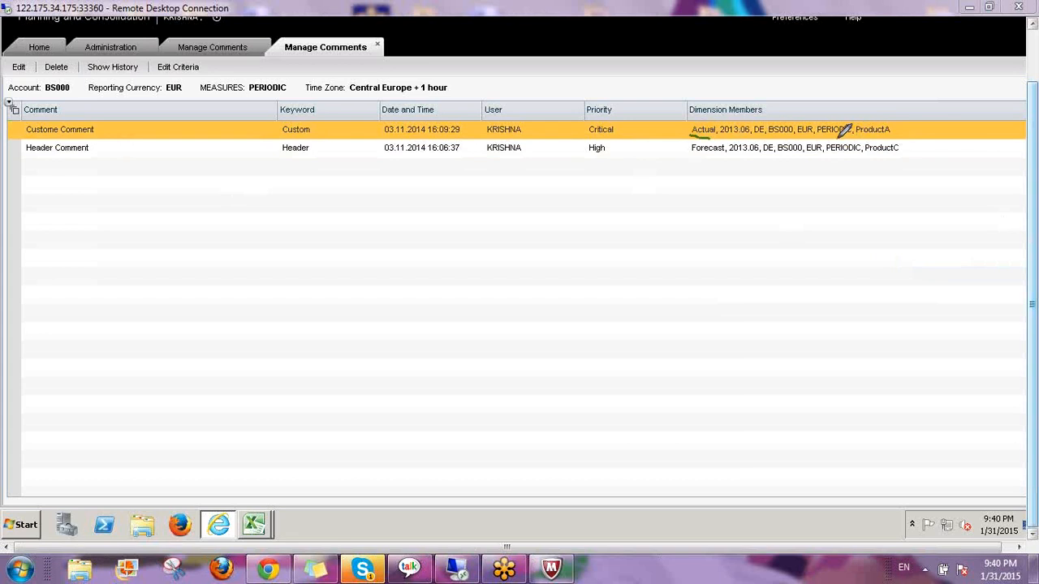
{"action": "mouse_move", "coordinate": [857, 137]}
{"action": "left_mouse_down"}
{"action": "mouse_move", "coordinate": [892, 136]}
{"action": "mouse_move", "coordinate": [883, 115]}
{"action": "mouse_move", "coordinate": [854, 126]}
{"action": "mouse_move", "coordinate": [892, 136]}
{"action": "mouse_move", "coordinate": [898, 159]}
{"action": "left_mouse_up"}
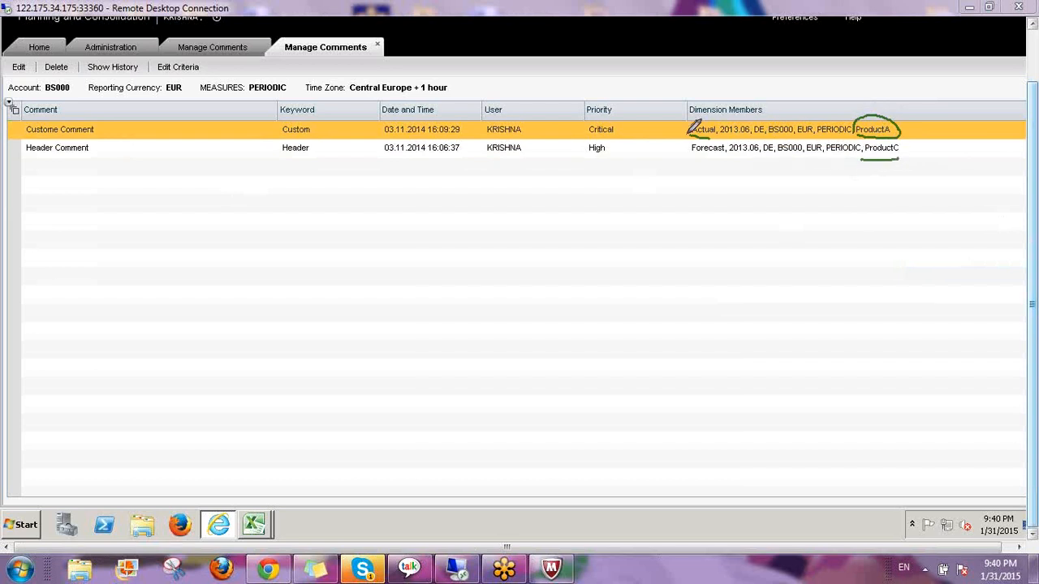
{"action": "mouse_move", "coordinate": [688, 134]}
{"action": "left_mouse_down"}
{"action": "mouse_move", "coordinate": [717, 132]}
{"action": "mouse_move", "coordinate": [698, 119]}
{"action": "mouse_move", "coordinate": [686, 135]}
{"action": "left_mouse_up"}
{"action": "left_click_drag", "start_coordinate": [687, 152], "coordinate": [727, 147]}
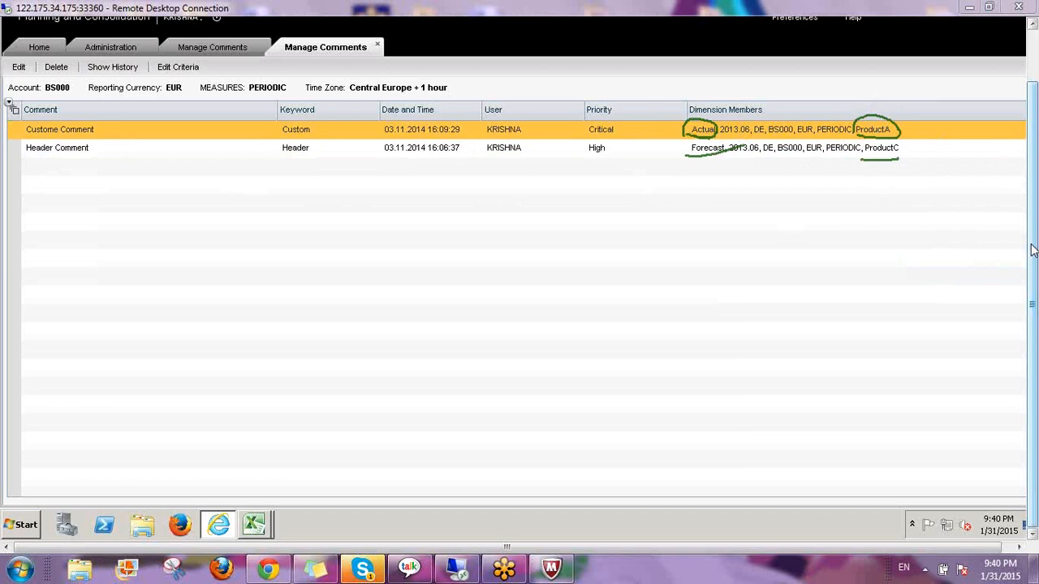
{"action": "left_click", "coordinate": [927, 334]}
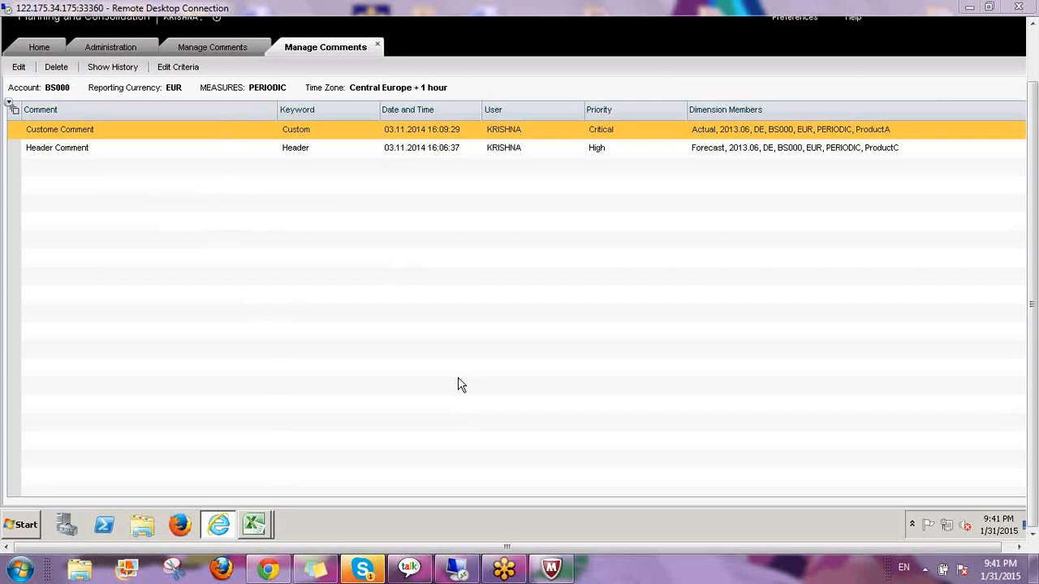
Bring back the EPM FORMATTING Sheet2 report and select cell I9
{"action": "mouse_move", "coordinate": [254, 523]}
{"action": "left_click", "coordinate": [313, 492]}
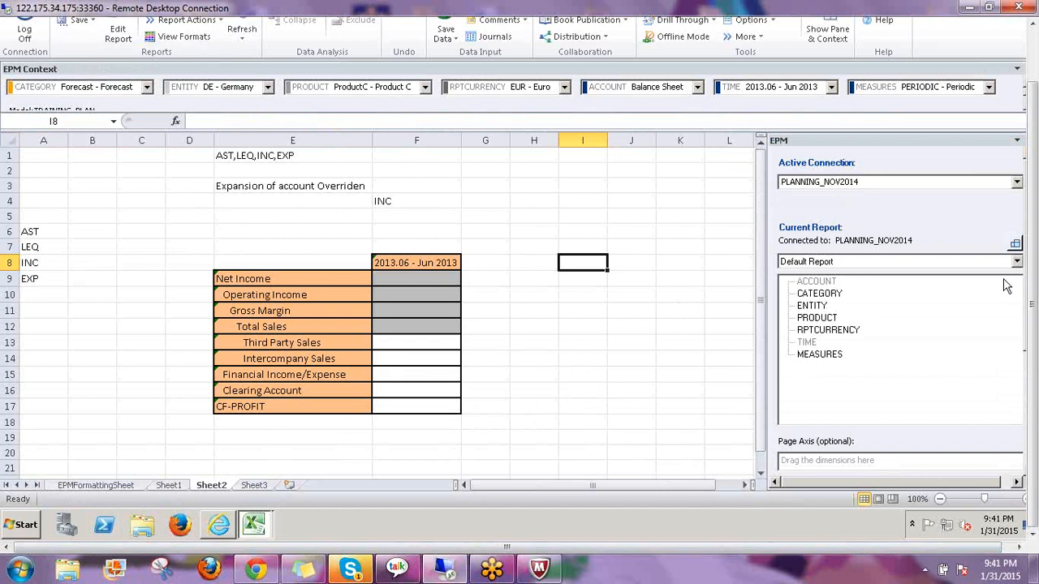
{"action": "left_click_drag", "start_coordinate": [1034, 318], "coordinate": [1033, 261]}
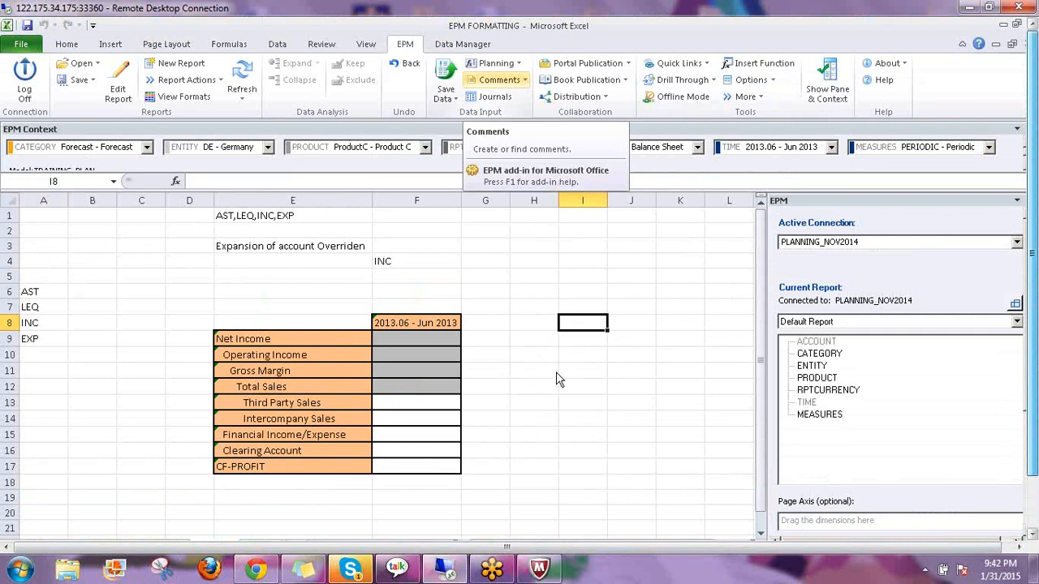
{"action": "left_click", "coordinate": [536, 338]}
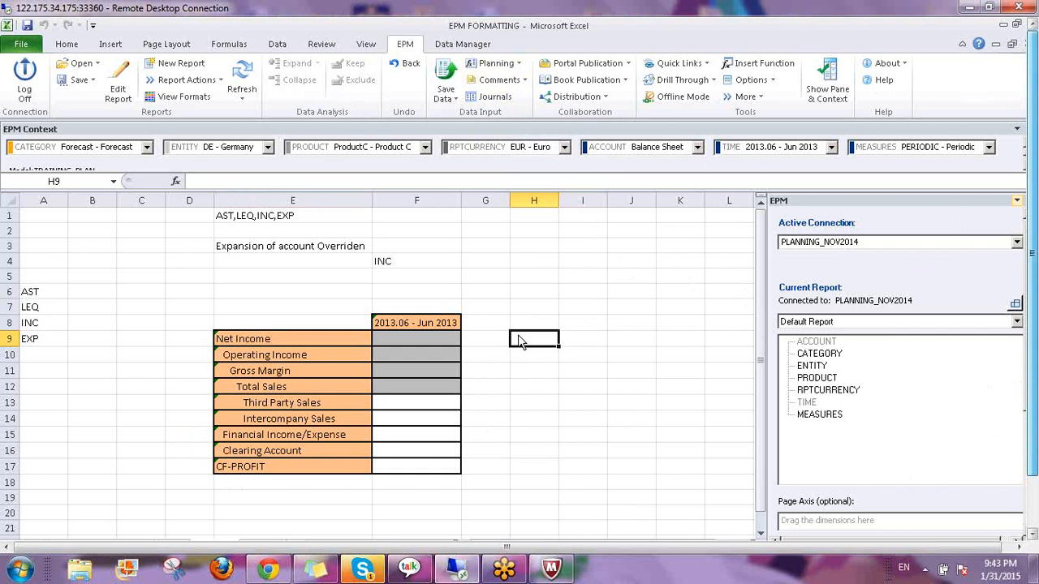
{"action": "left_click", "coordinate": [578, 338]}
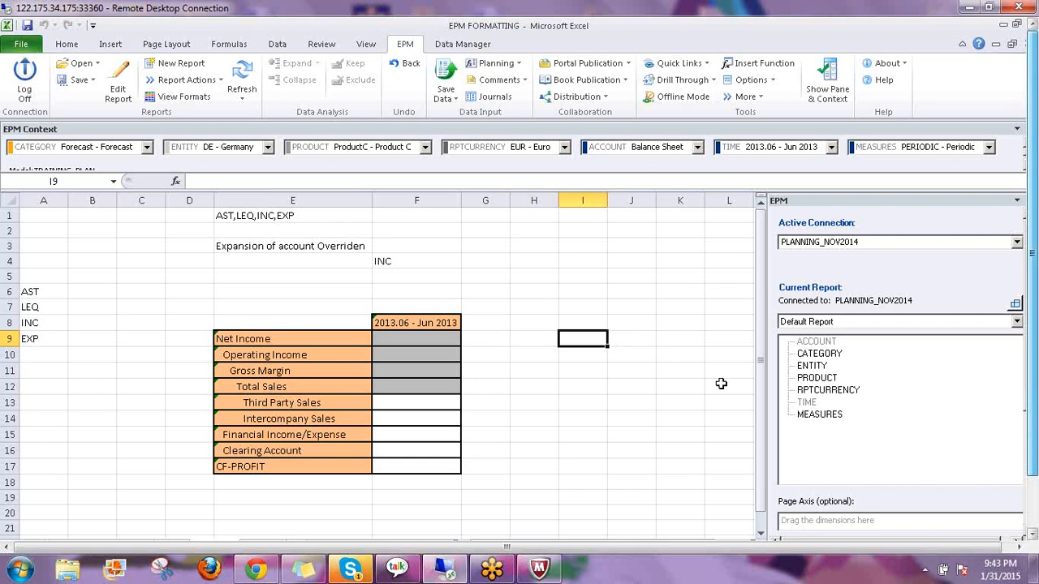
Build =EPMSaveComment(H9,,E9) in I9 through the Function Arguments form
{"action": "type", "text": "="}
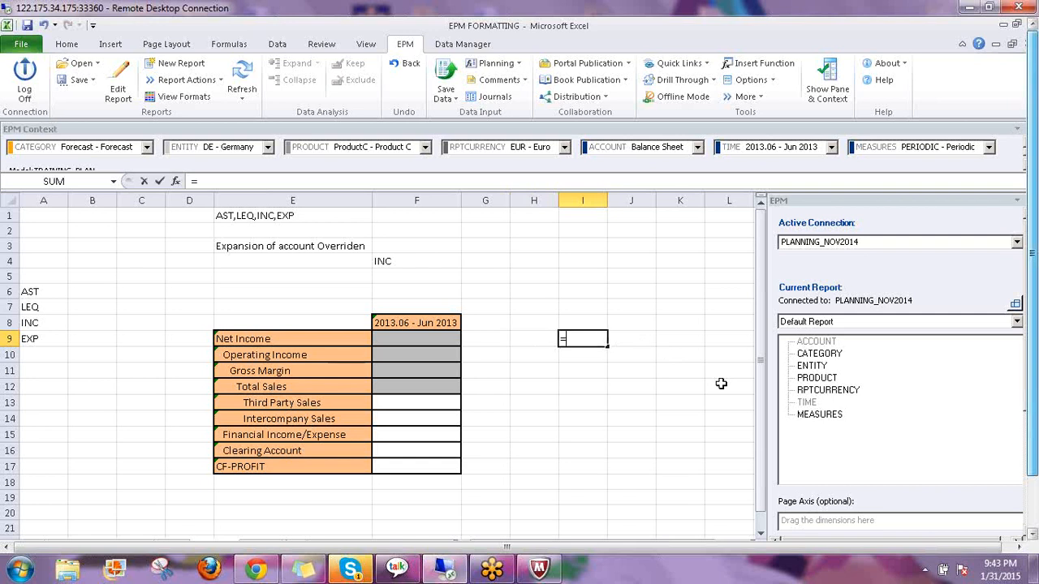
{"action": "type", "text": "ep"}
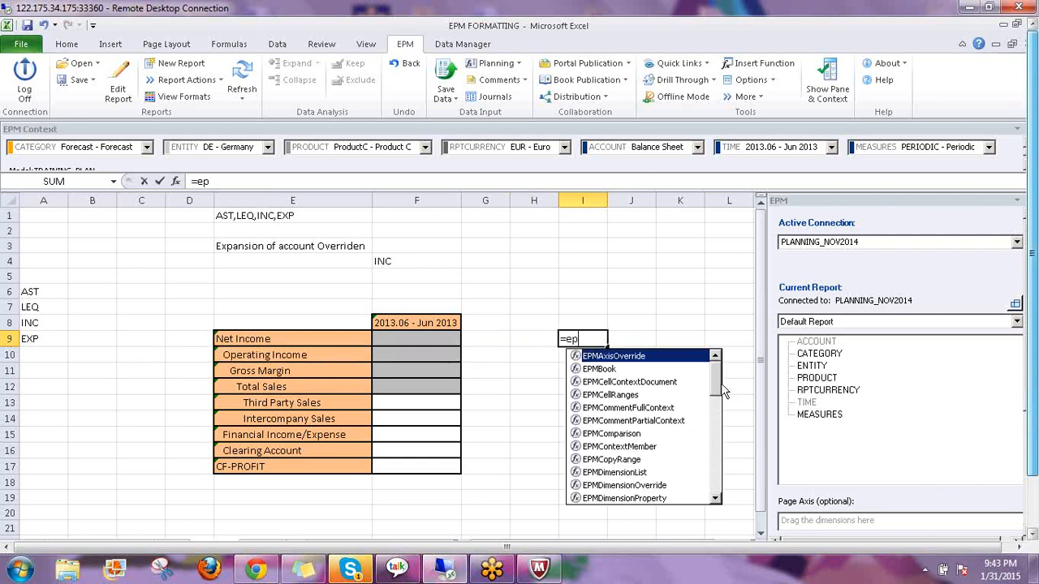
{"action": "type", "text": "msa"}
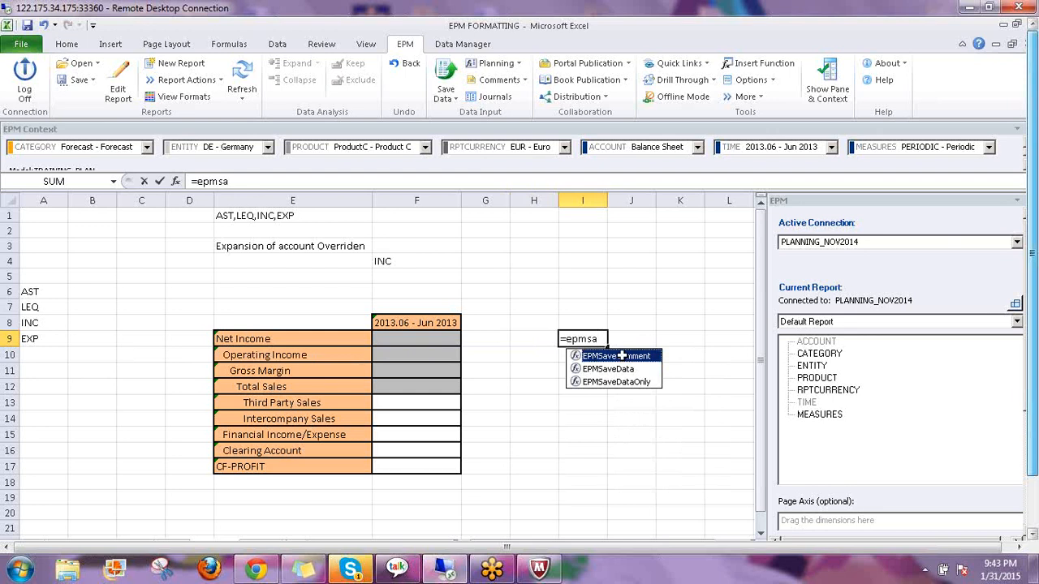
{"action": "double_click", "coordinate": [622, 357]}
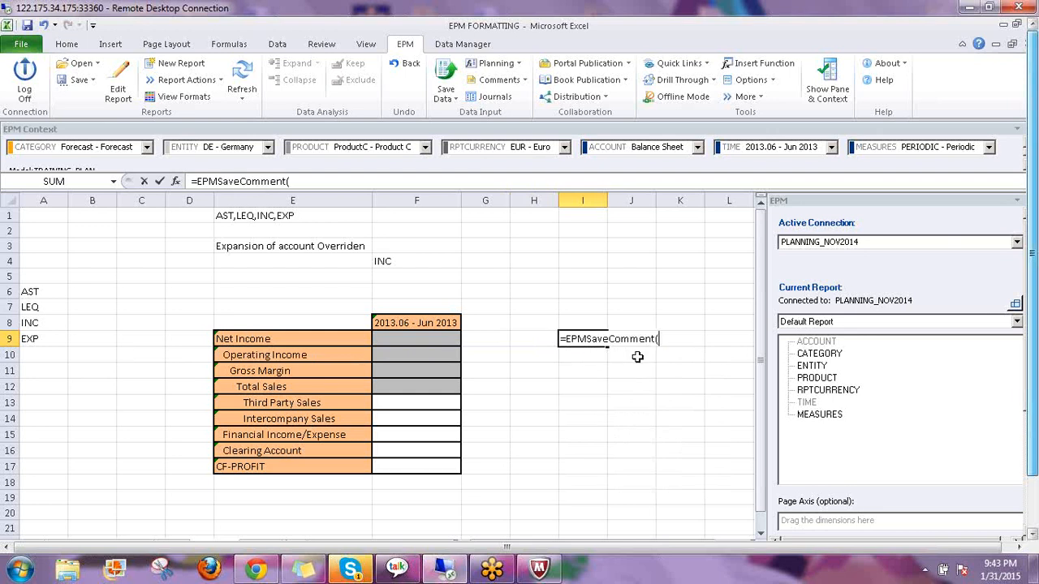
{"action": "left_click", "coordinate": [175, 181]}
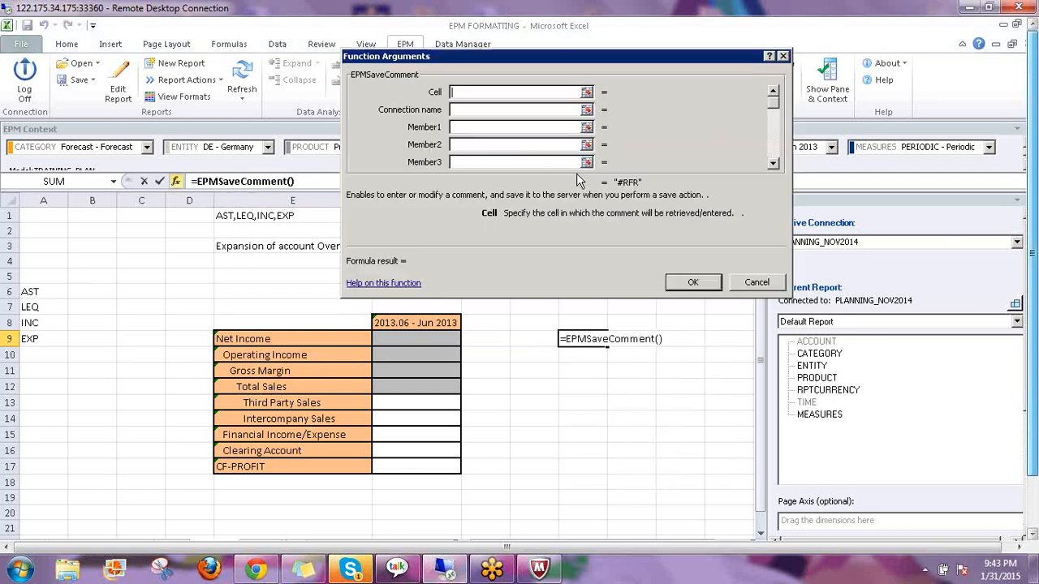
{"action": "left_click_drag", "start_coordinate": [641, 32], "coordinate": [779, 51]}
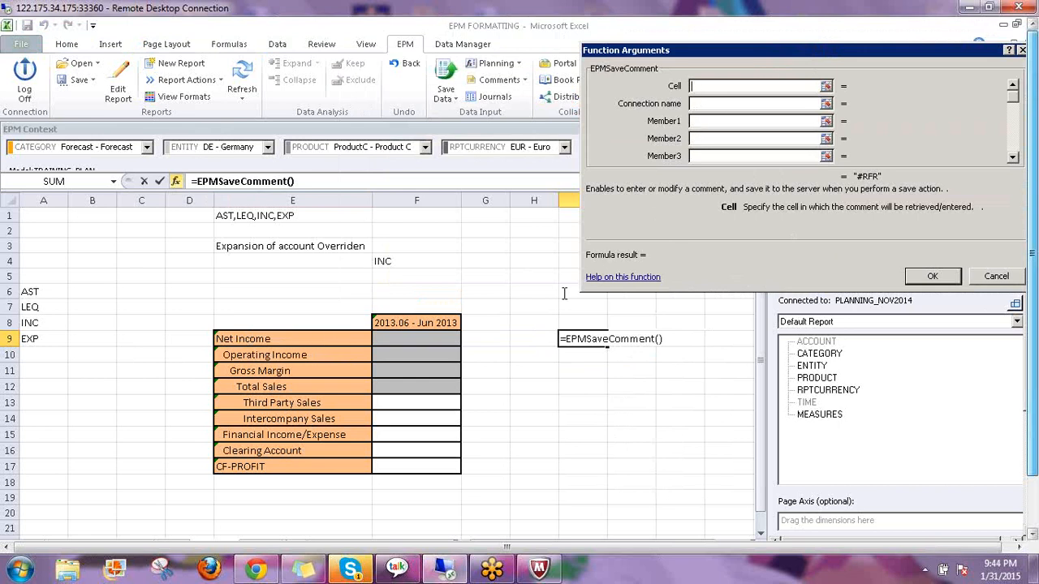
{"action": "left_click", "coordinate": [523, 337]}
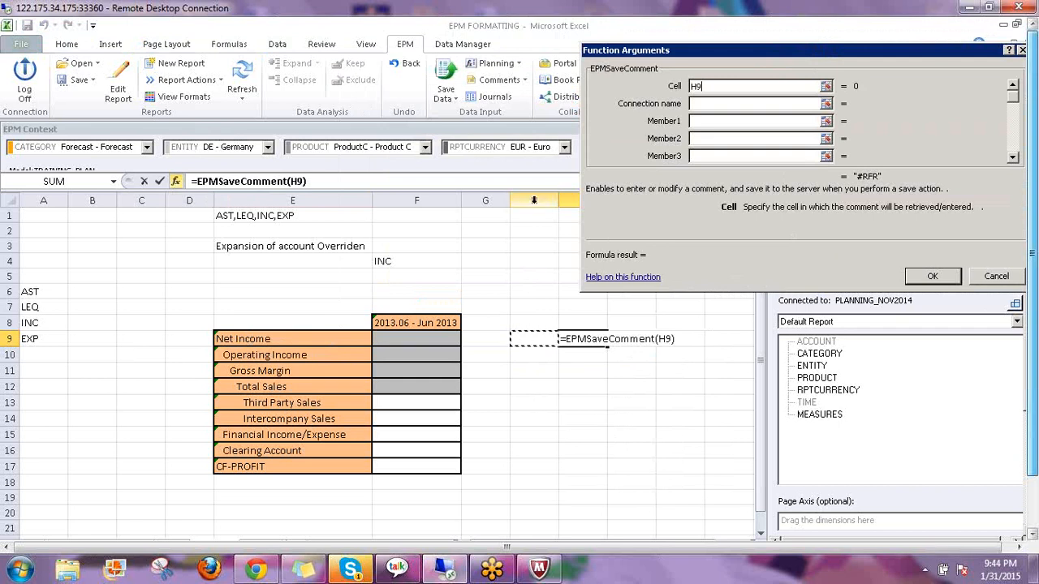
{"action": "left_click", "coordinate": [696, 121]}
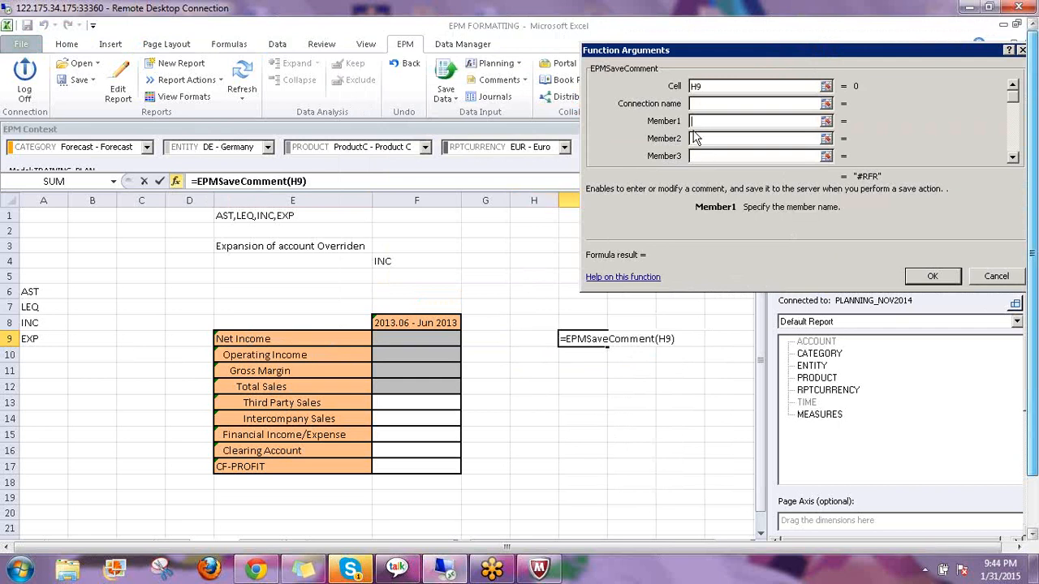
{"action": "left_click", "coordinate": [227, 339]}
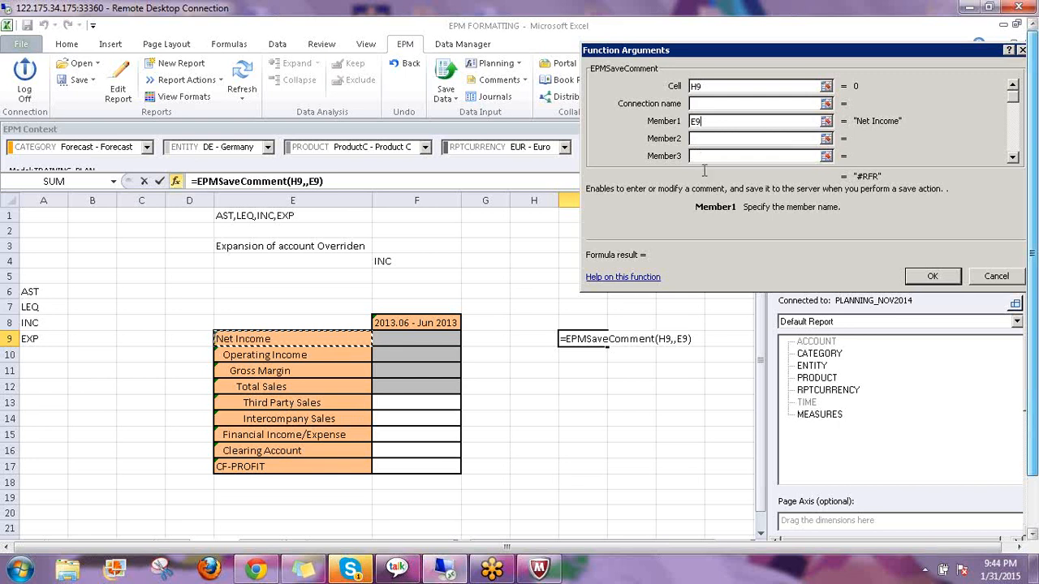
{"action": "left_click", "coordinate": [933, 277]}
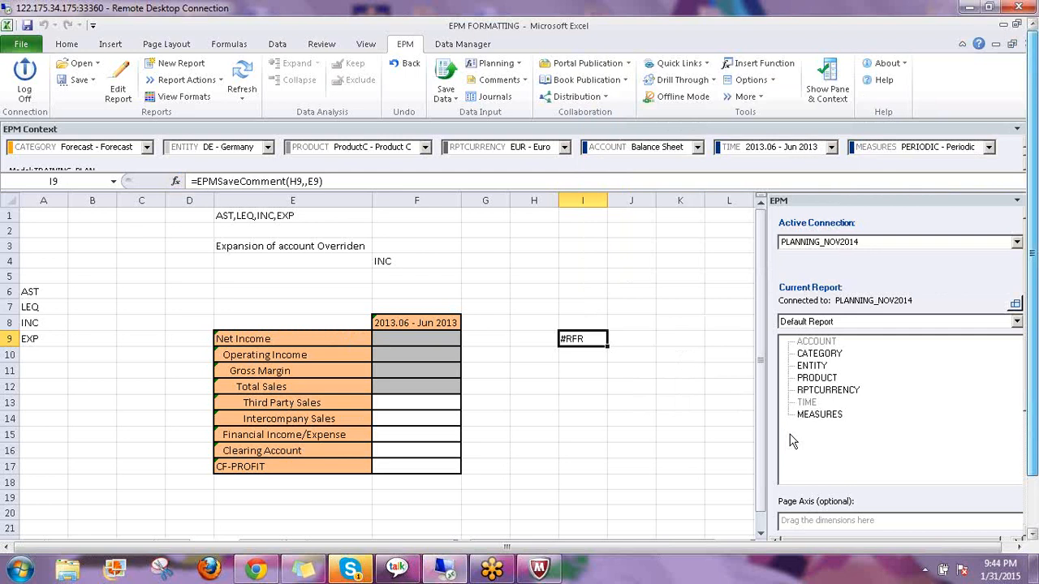
Copy the I9 formula down to I10:I17
{"action": "key", "text": "ctrl+c"}
{"action": "key", "text": "Down"}
{"action": "key", "text": "shift+Down"}
{"action": "key", "text": "shift+Down"}
{"action": "key", "text": "shift+Down"}
{"action": "key", "text": "shift+Down"}
{"action": "key", "text": "shift+Down"}
{"action": "key", "text": "shift+Down"}
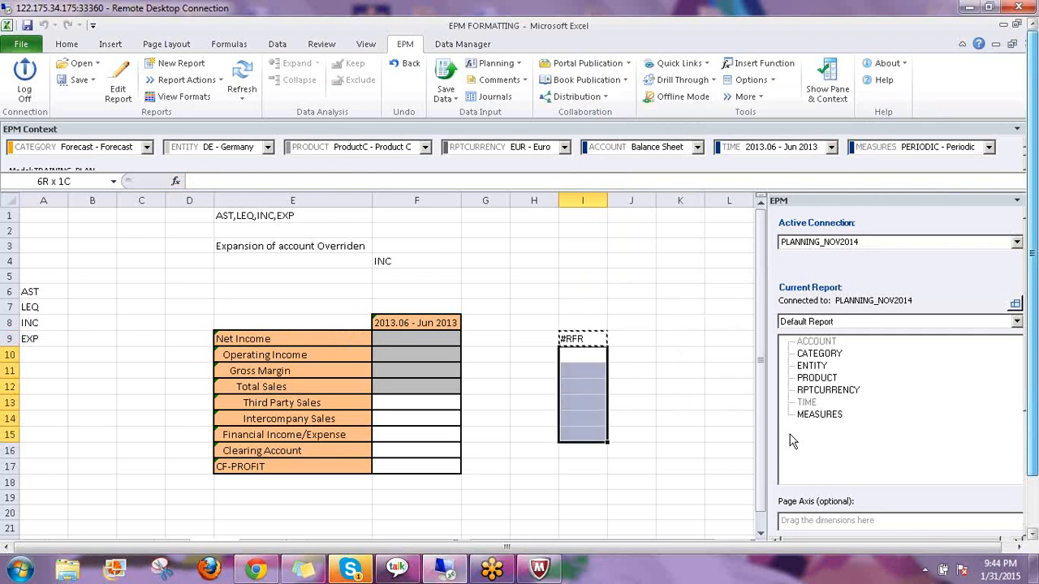
{"action": "key", "text": "shift+Down"}
{"action": "key", "text": "Return"}
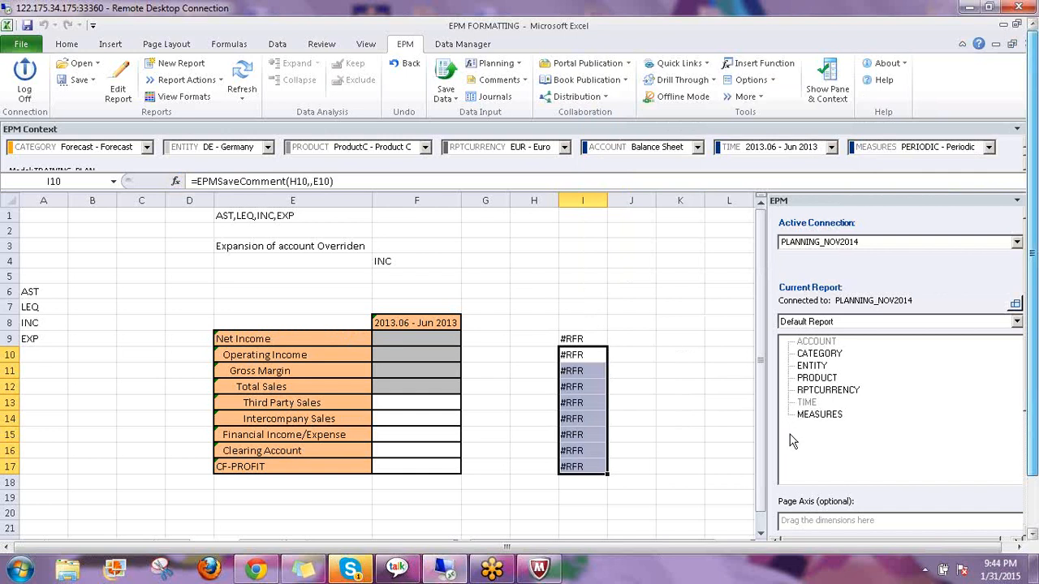
Head column H with COMMENTS in H8 and widen the column
{"action": "key", "text": "Up"}
{"action": "key", "text": "Up"}
{"action": "key", "text": "Left"}
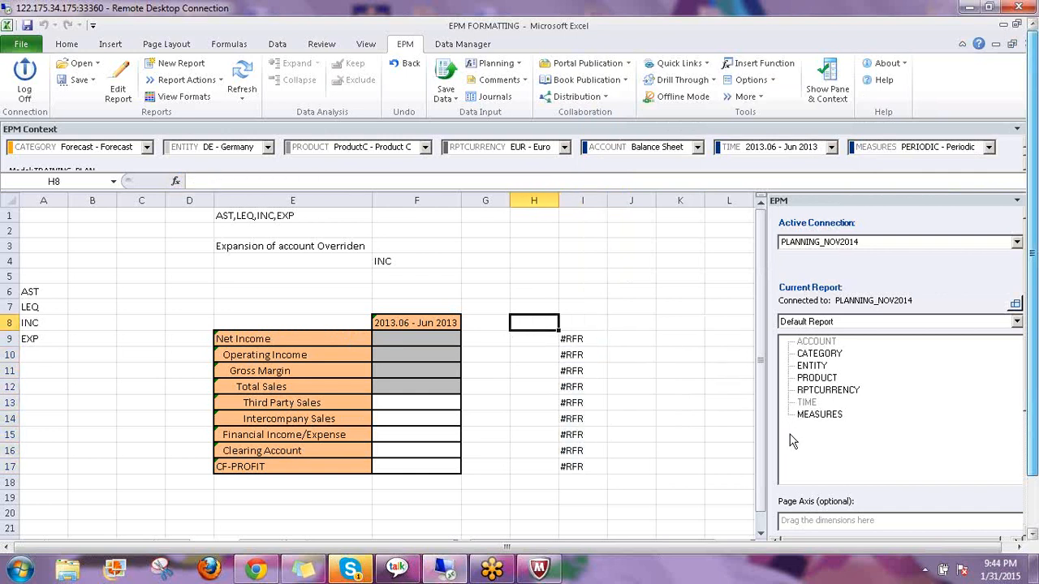
{"action": "type", "text": "COMMENTS"}
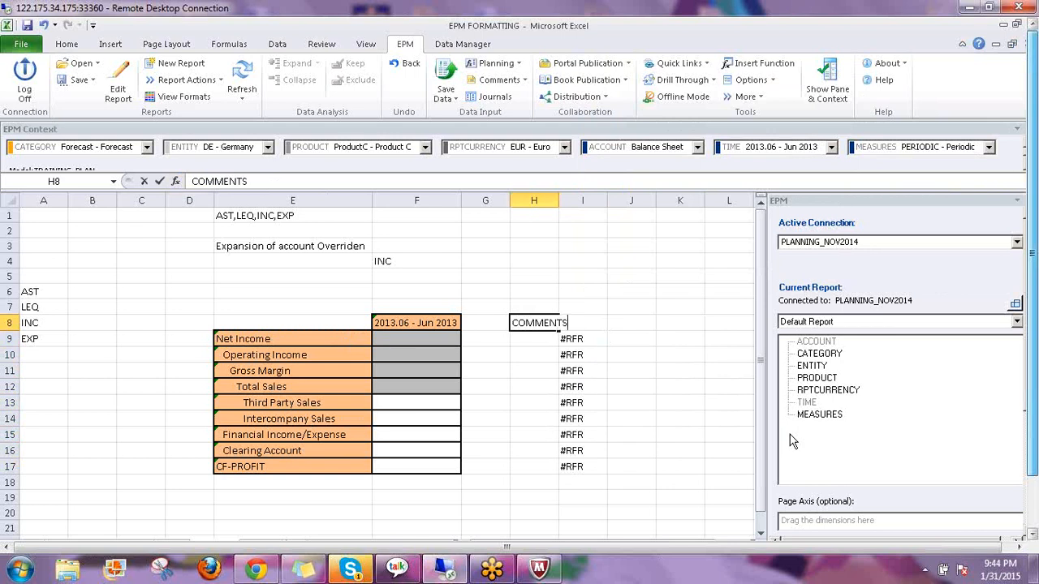
{"action": "key", "text": "Return"}
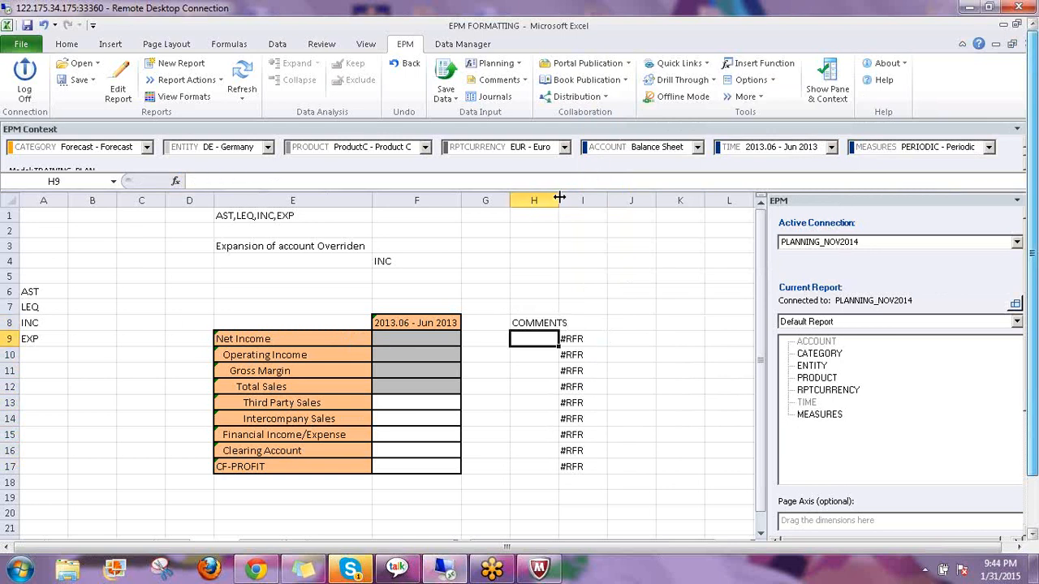
{"action": "left_click_drag", "start_coordinate": [559, 200], "coordinate": [578, 201]}
{"action": "left_click_drag", "start_coordinate": [536, 336], "coordinate": [535, 338]}
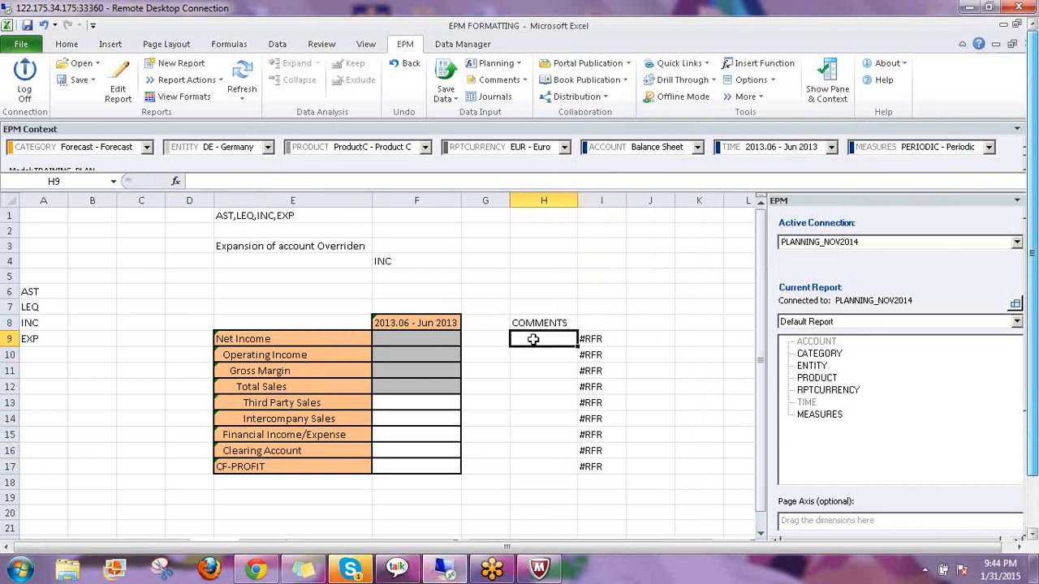
Review the I9 formula's arguments without changing them
{"action": "left_click", "coordinate": [607, 340]}
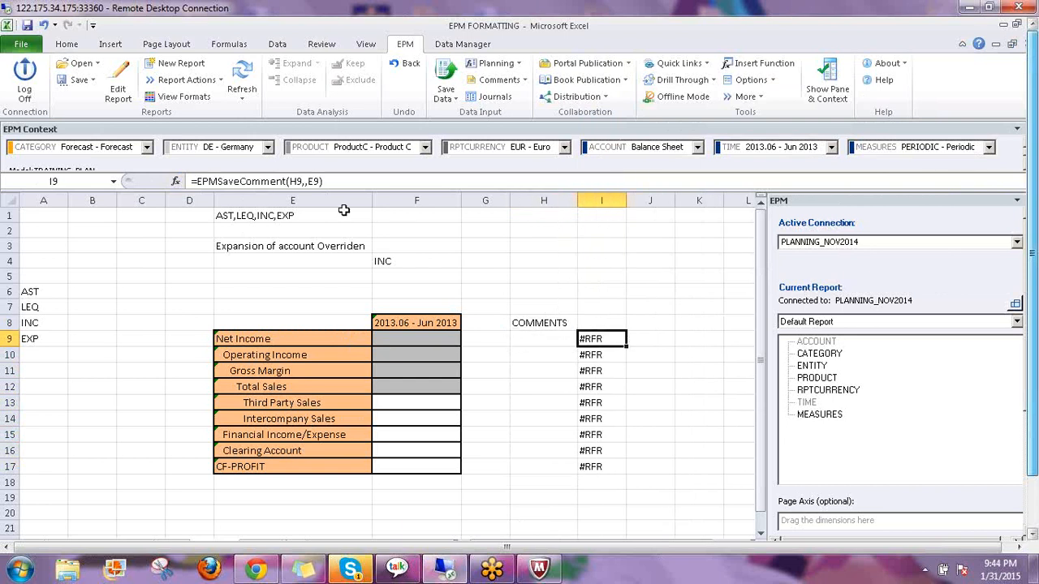
{"action": "left_click", "coordinate": [176, 182]}
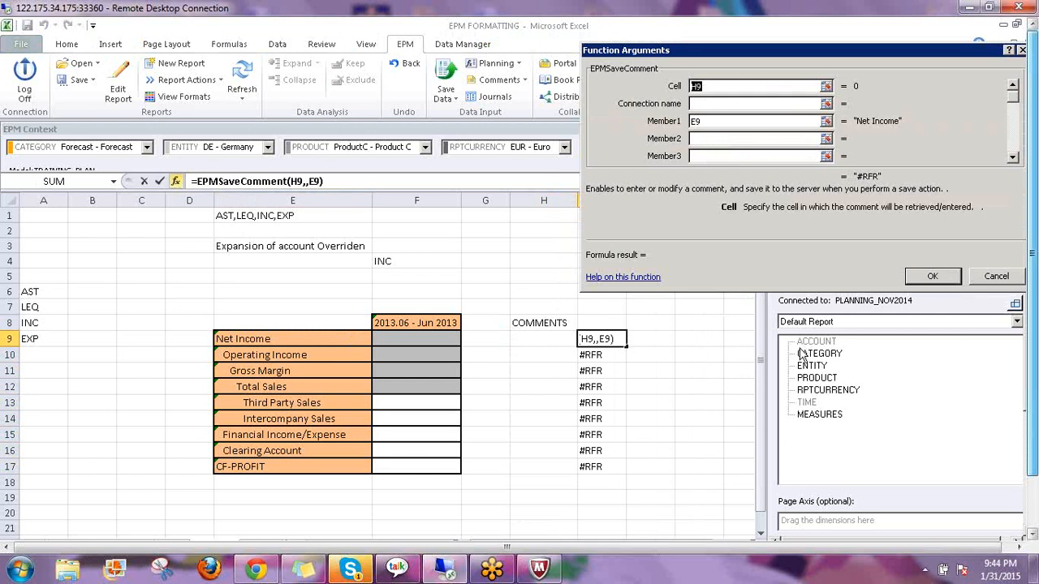
{"action": "key", "text": "Return"}
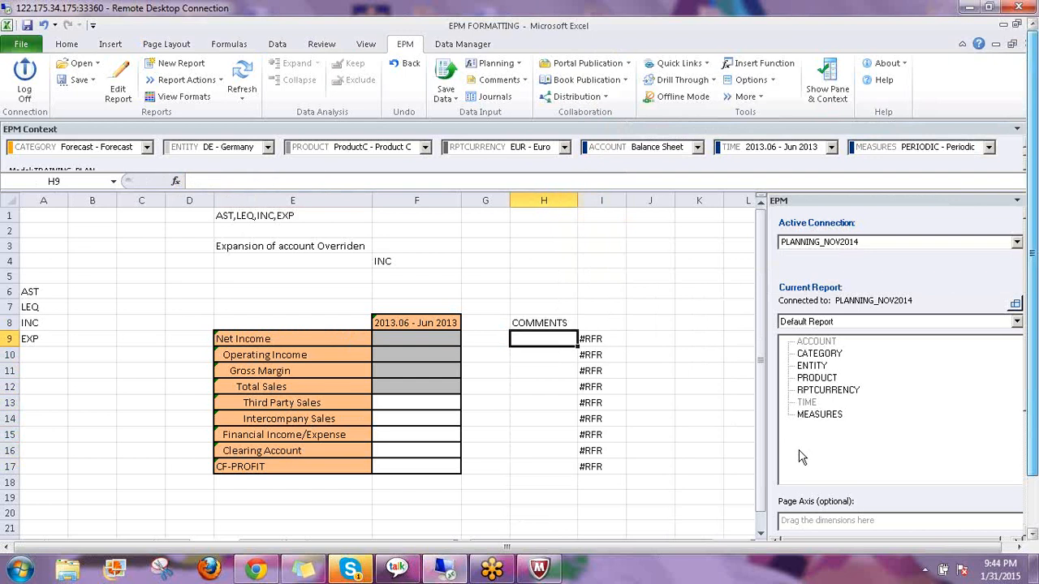
Enter Comm-1 in H9 and copy it into H10
{"action": "type", "text": "C"}
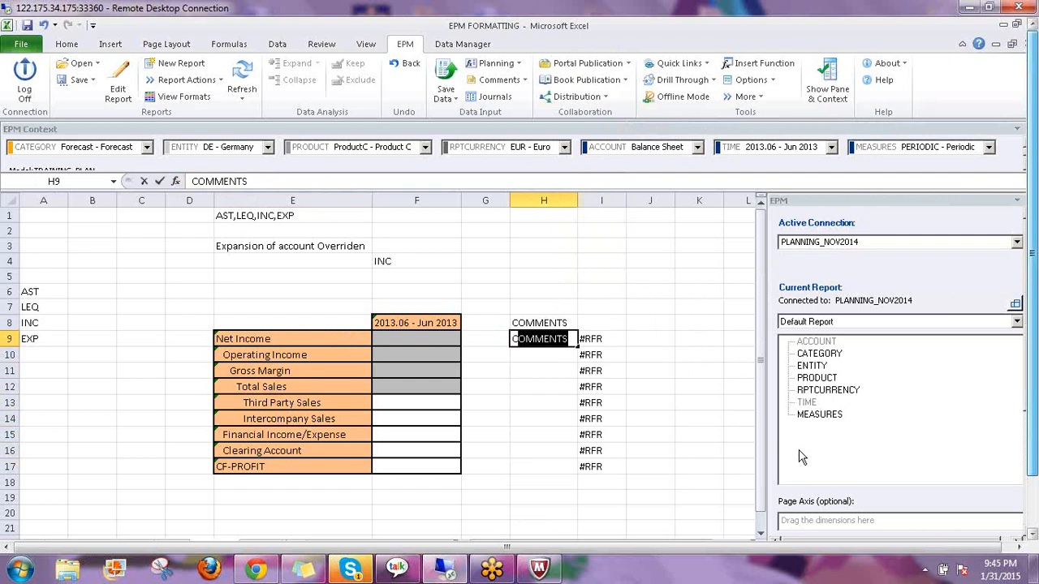
{"action": "type", "text": "omm-1"}
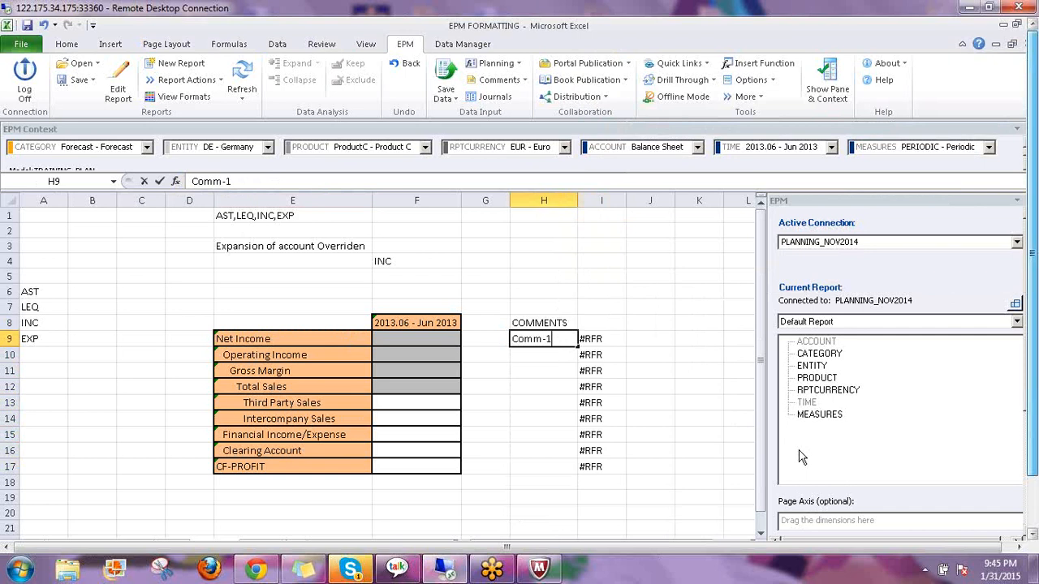
{"action": "key", "text": "Return"}
{"action": "key", "text": "Up"}
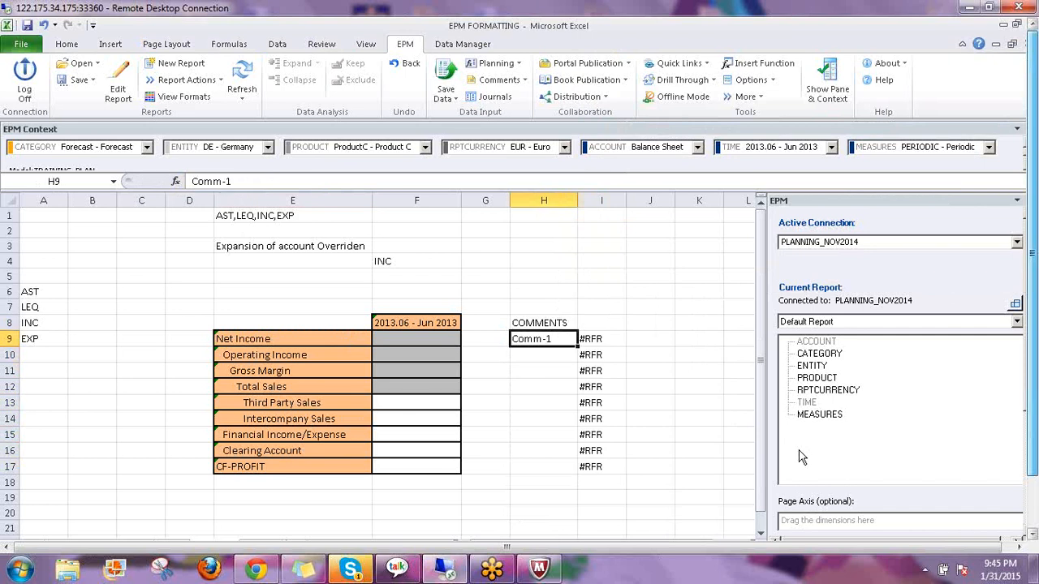
{"action": "key", "text": "ctrl+c"}
{"action": "key", "text": "Down"}
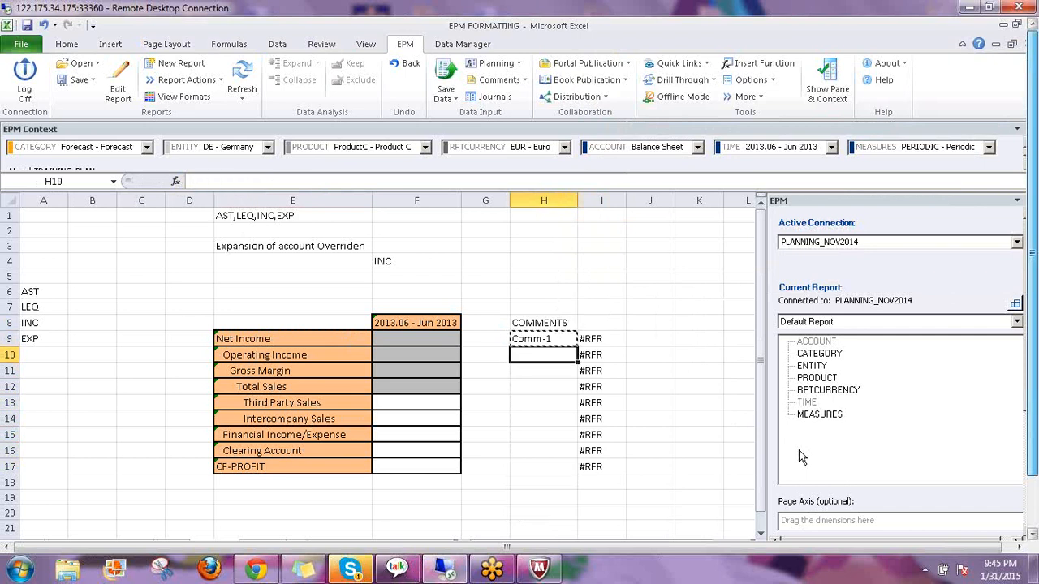
{"action": "key", "text": "shift+Down"}
{"action": "key", "text": "shift+Down"}
{"action": "key", "text": "shift+Down"}
{"action": "key", "text": "shift+Down"}
{"action": "key", "text": "shift+Down"}
{"action": "key", "text": "shift+Down"}
{"action": "key", "text": "shift+Down"}
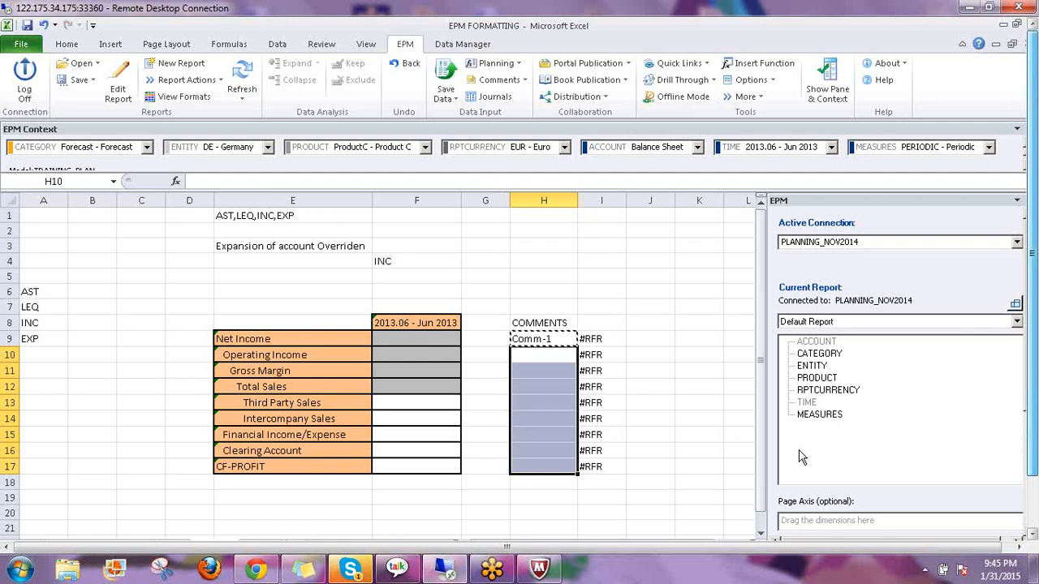
{"action": "key", "text": "Up"}
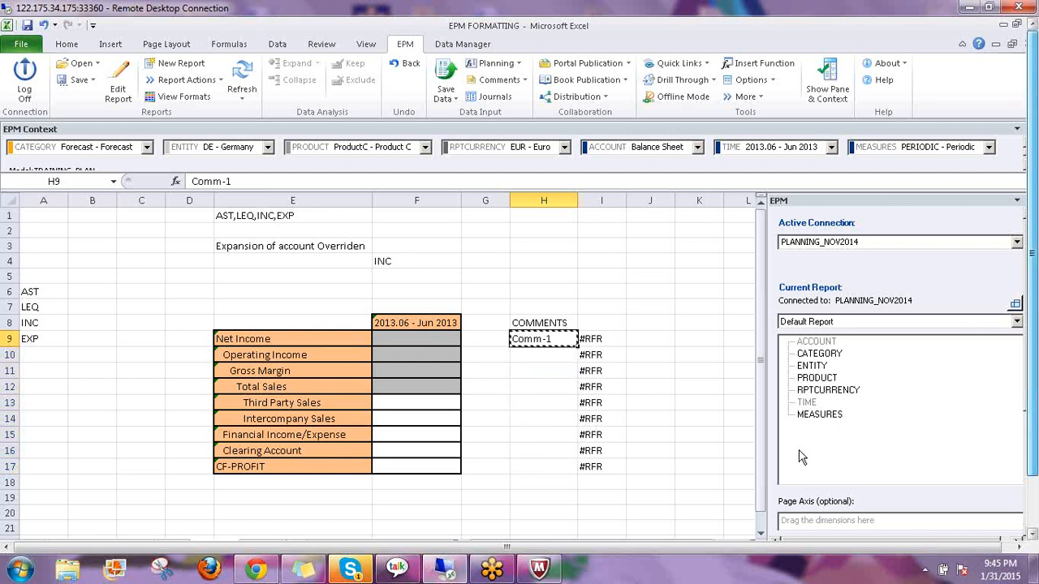
{"action": "key", "text": "Down"}
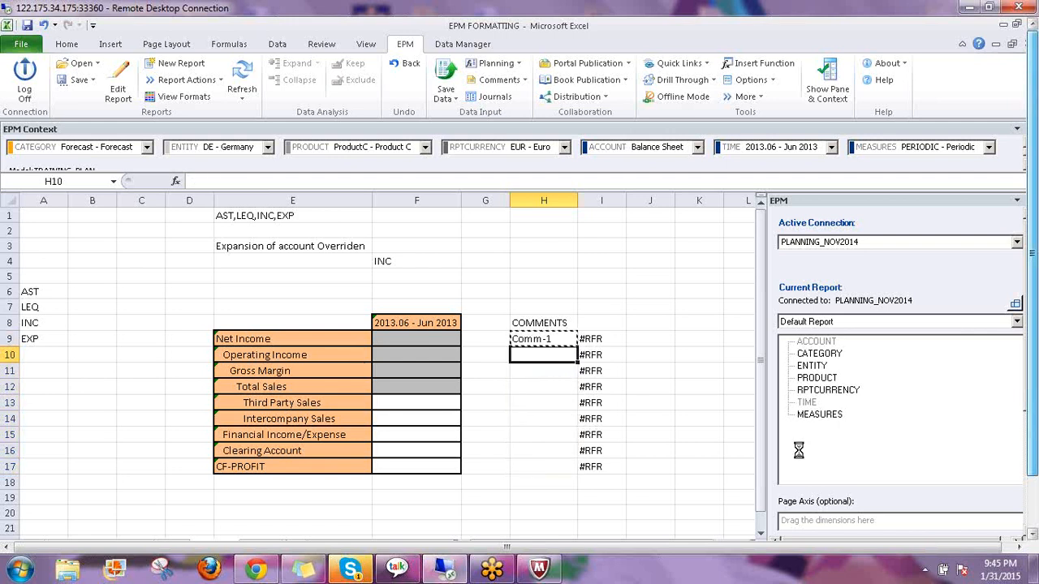
{"action": "key", "text": "Return"}
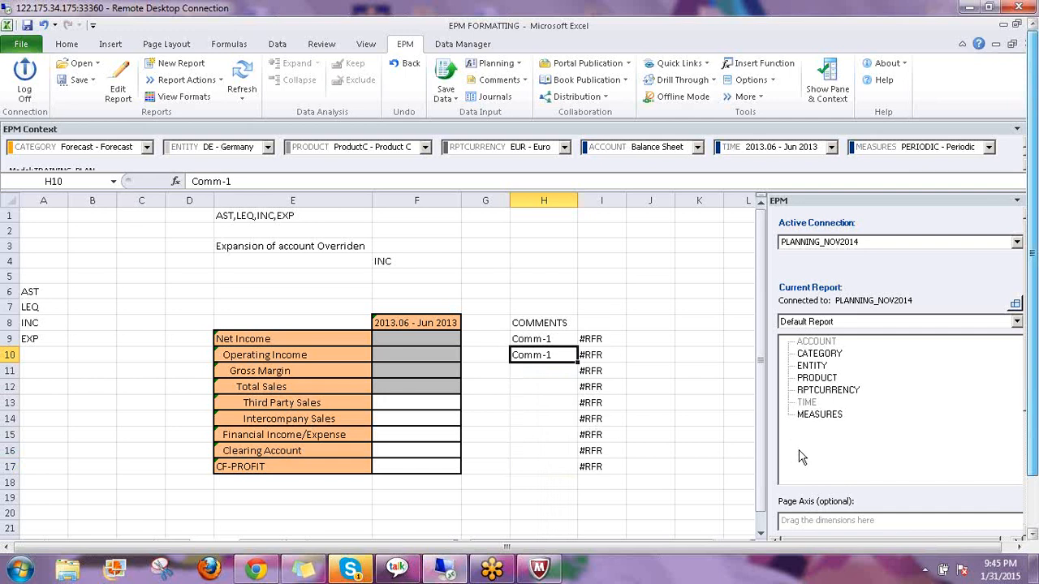
Change H10 to Comm-2 and fill the series down to H17, giving Comm-1 through Comm-9
{"action": "key", "text": "F2"}
{"action": "key", "text": "BackSpace"}
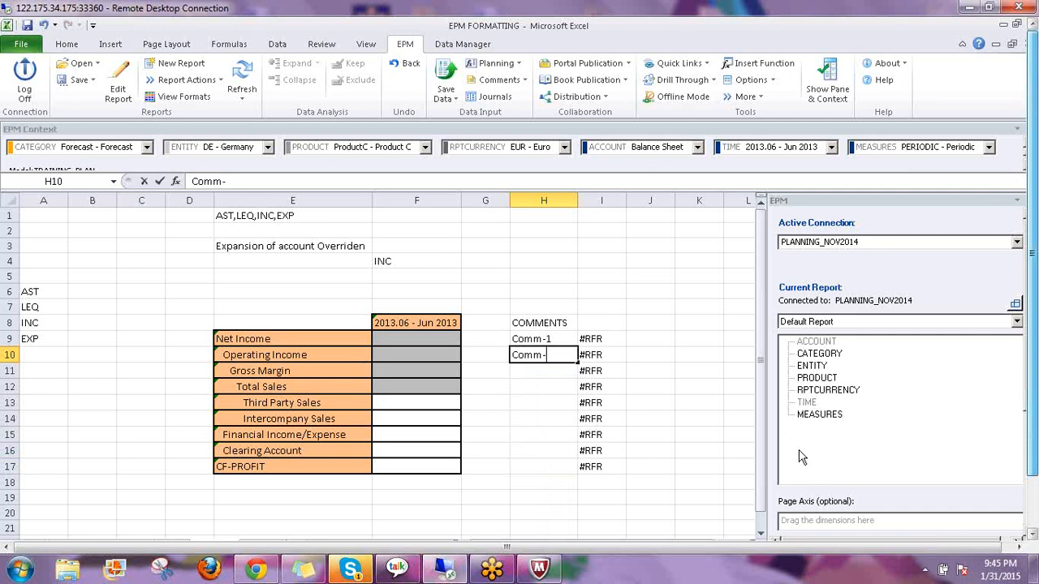
{"action": "type", "text": "2"}
{"action": "key", "text": "Return"}
{"action": "key", "text": "Up"}
{"action": "key", "text": "Up"}
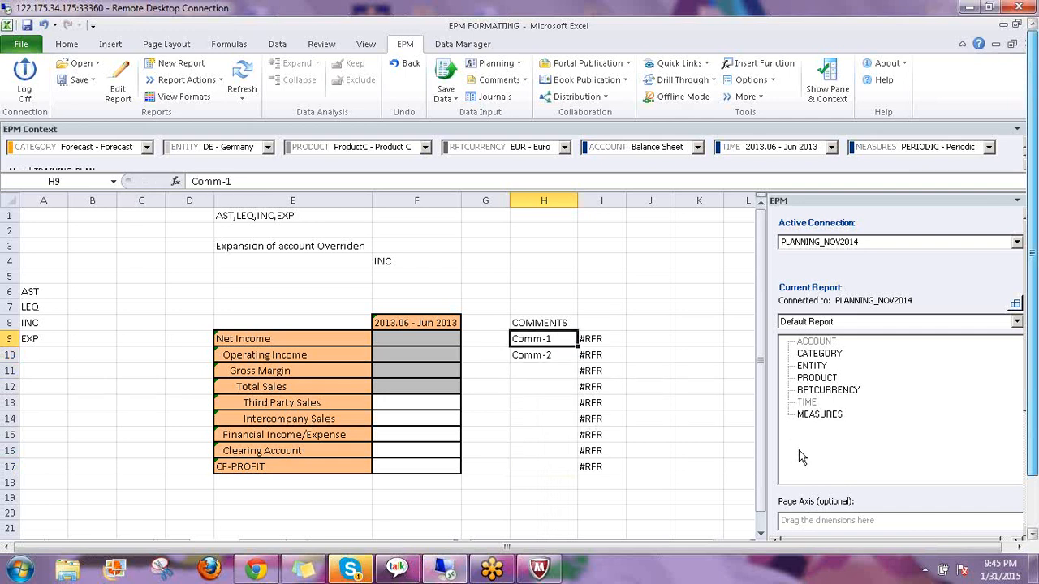
{"action": "key", "text": "shift+Down"}
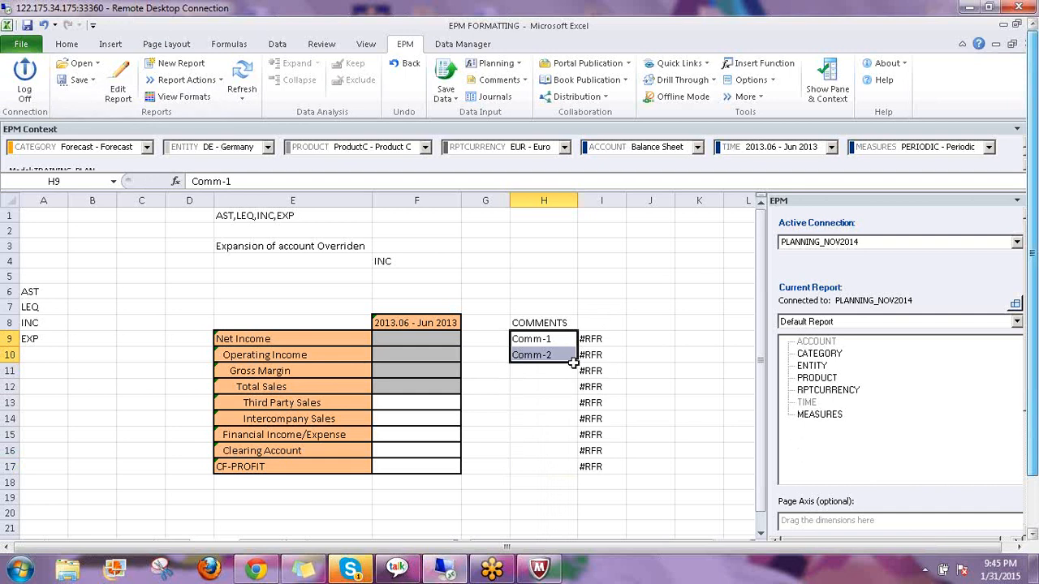
{"action": "left_click_drag", "start_coordinate": [577, 363], "coordinate": [577, 467]}
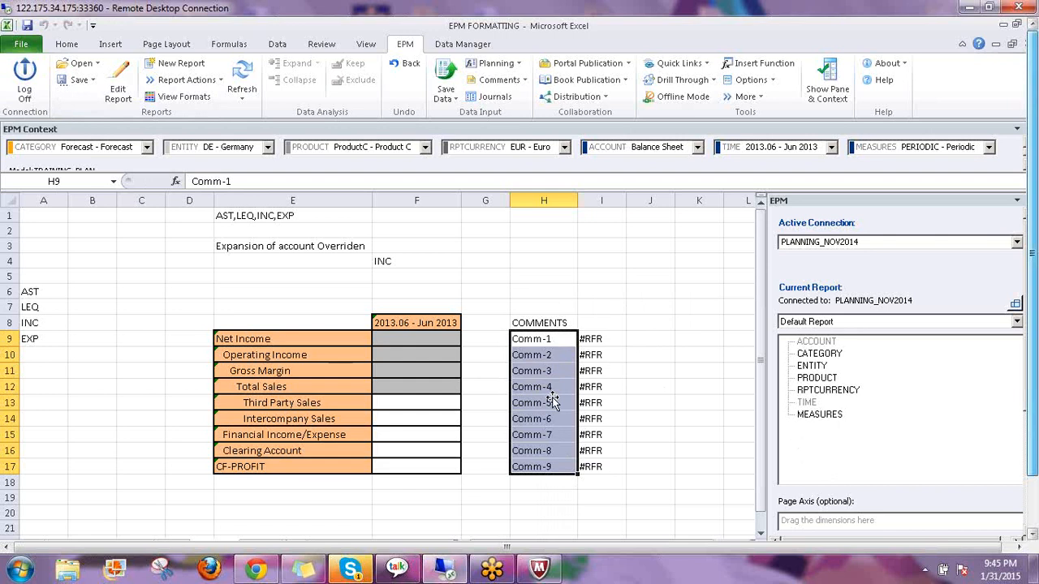
Check the comment value in H9 and the formulas in I9 and I10
{"action": "left_click", "coordinate": [664, 402]}
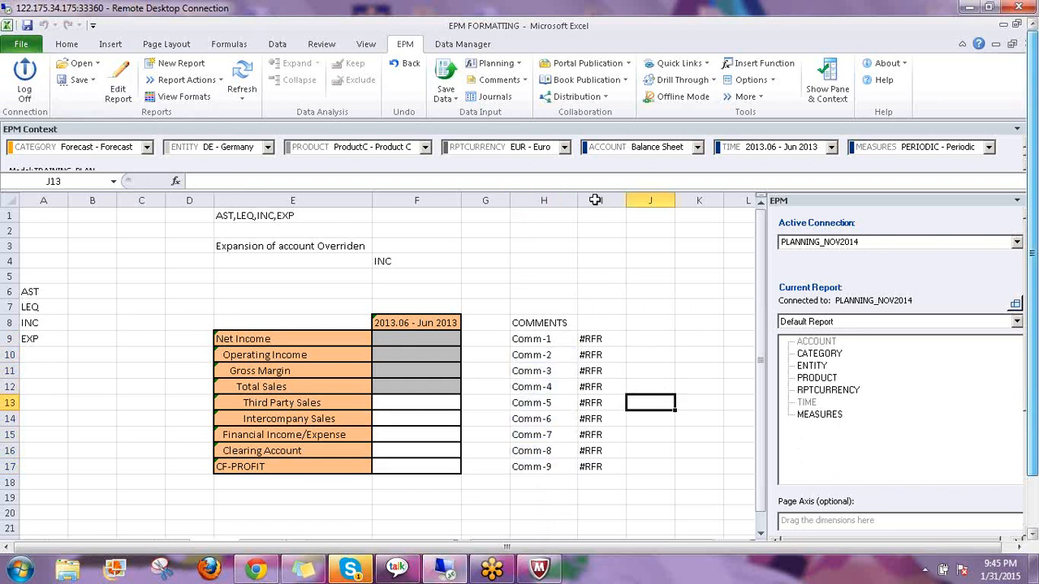
{"action": "left_click", "coordinate": [598, 338]}
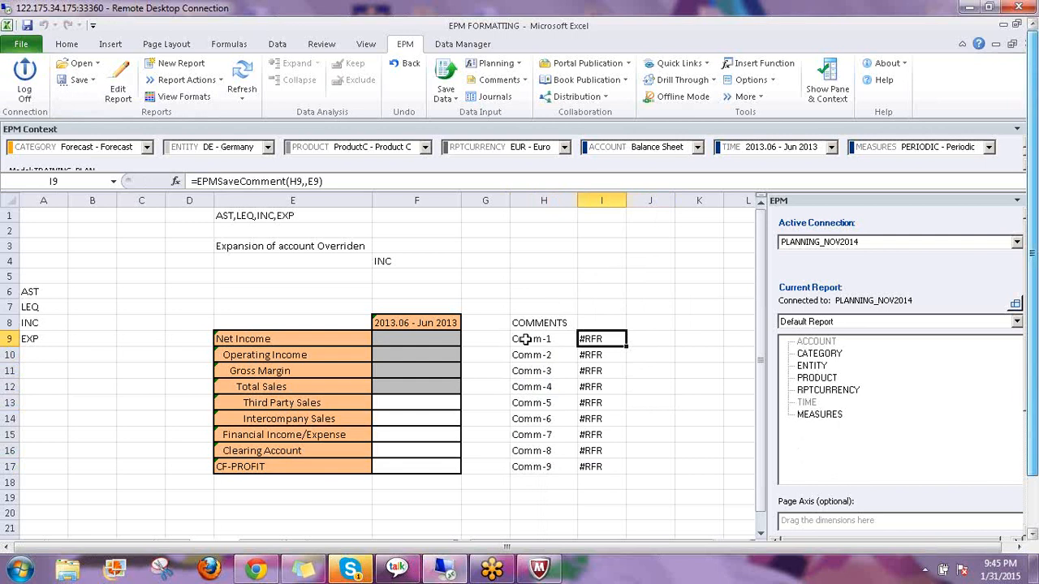
{"action": "left_click", "coordinate": [526, 340]}
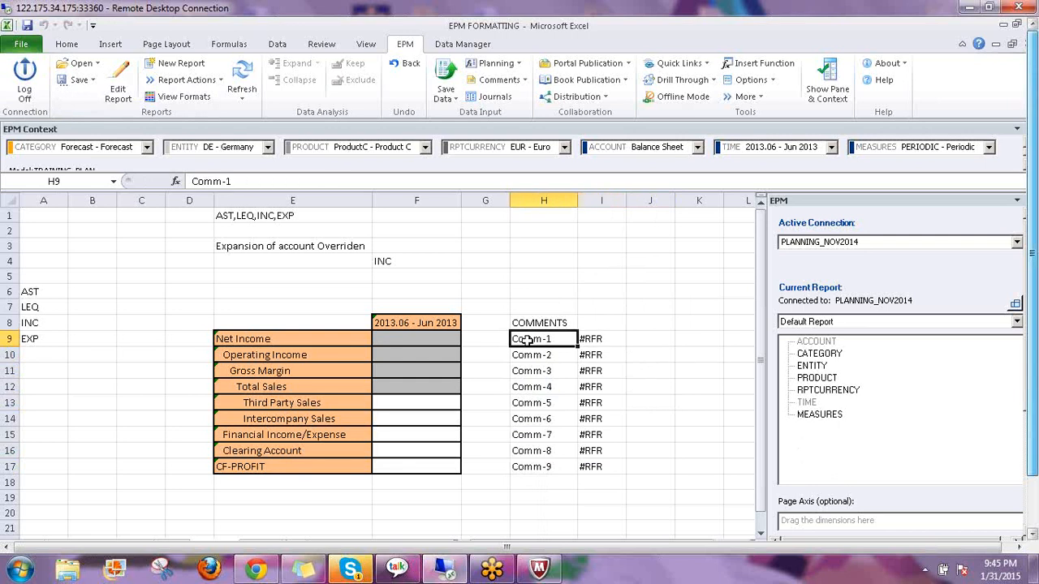
{"action": "left_click", "coordinate": [590, 354]}
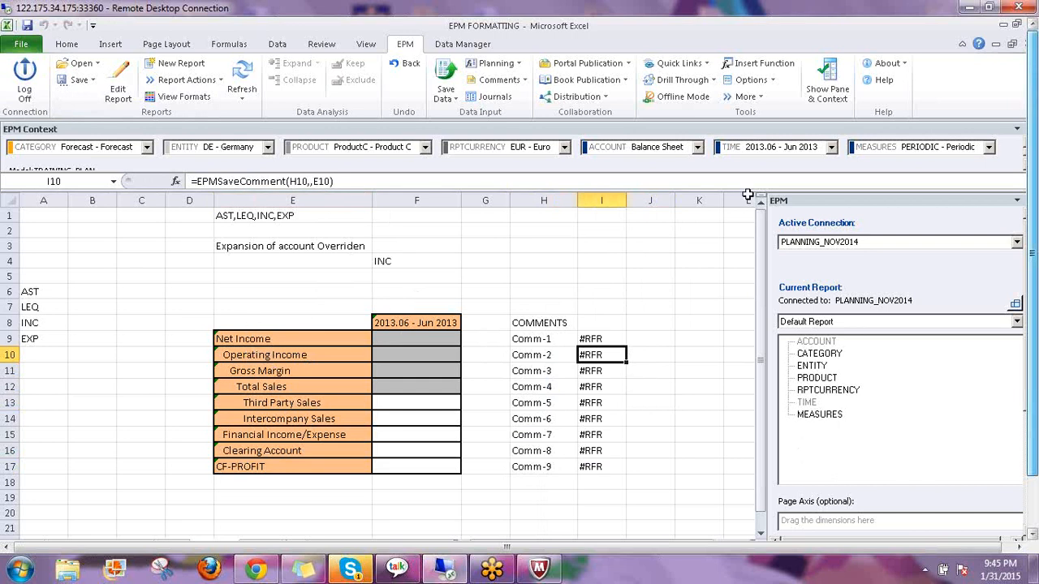
Hide column I, which holds the #RFR results
{"action": "left_click", "coordinate": [593, 198]}
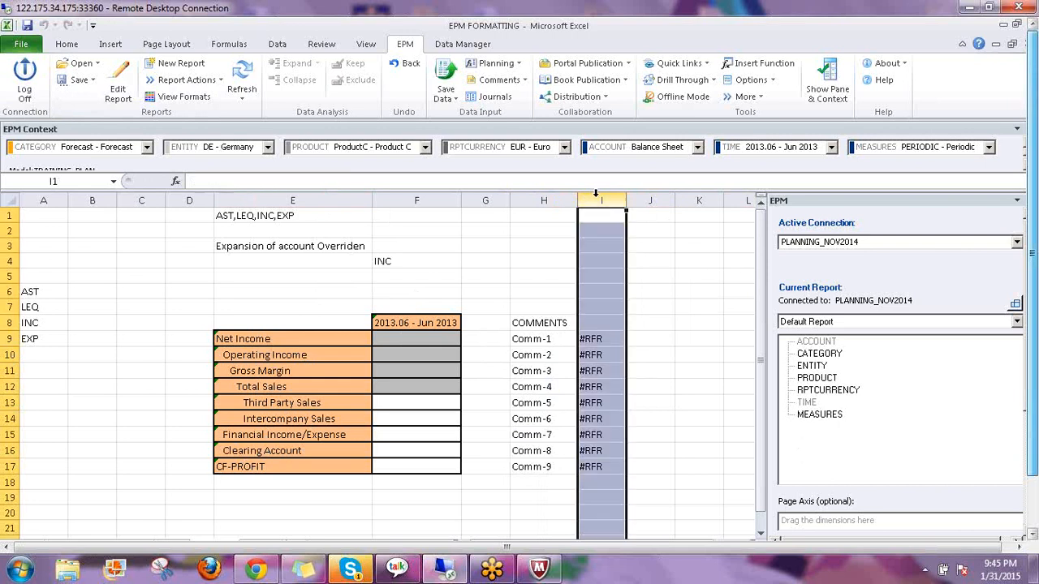
{"action": "right_click", "coordinate": [601, 201]}
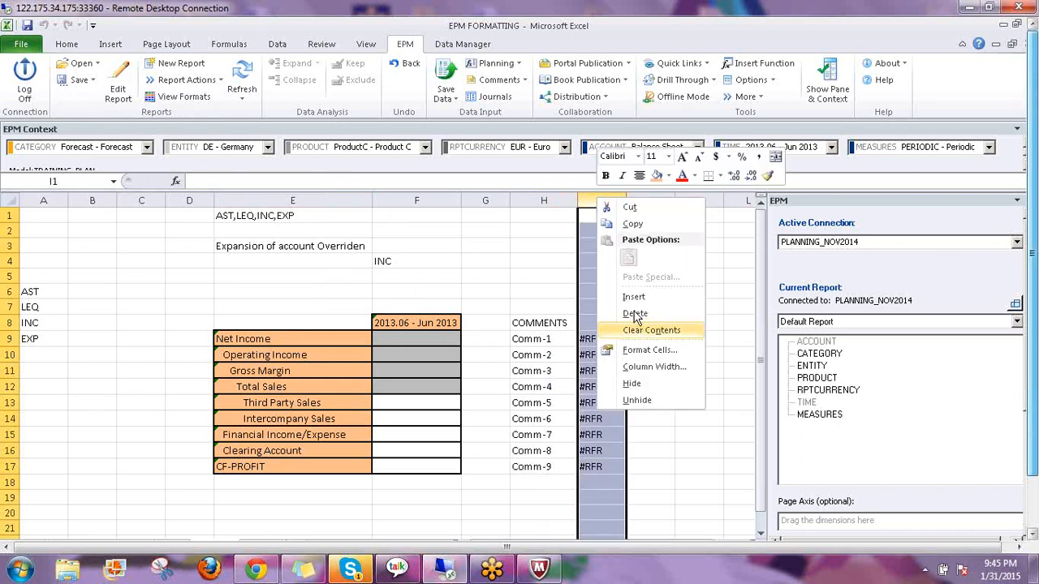
{"action": "left_click", "coordinate": [633, 385]}
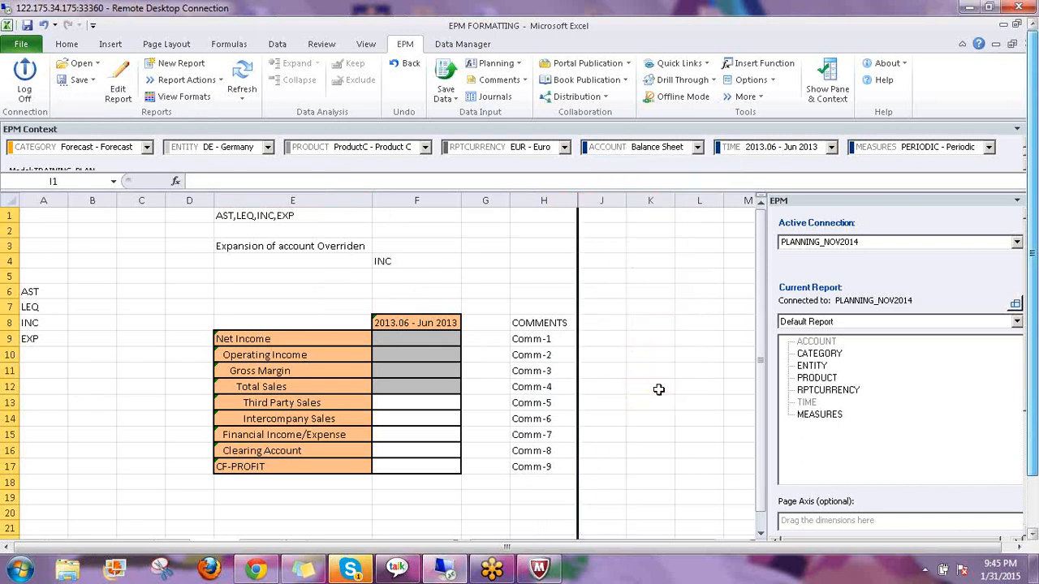
{"action": "left_click", "coordinate": [634, 303]}
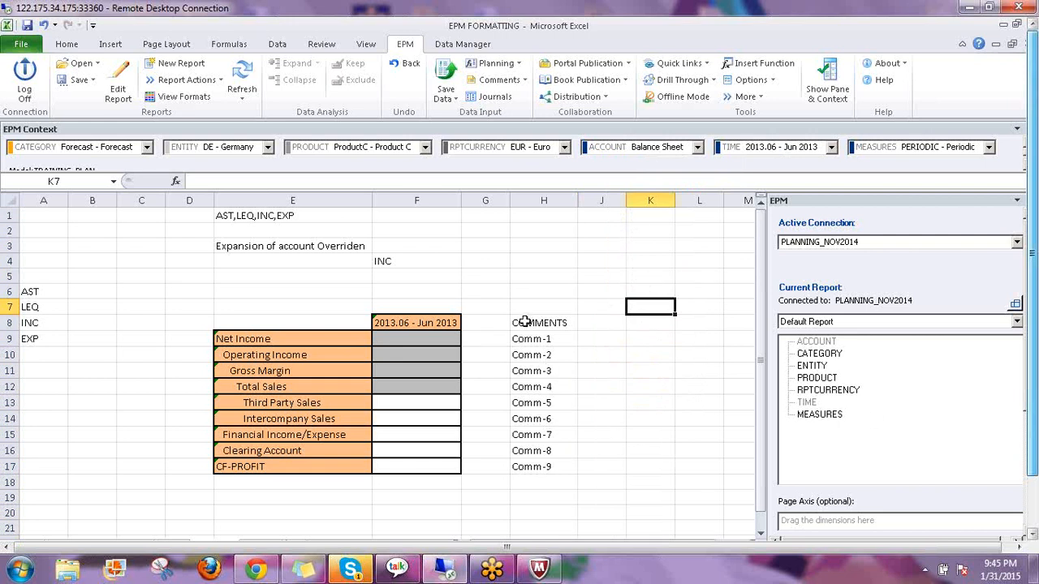
Save the 9 comments to the server with EPM Save Data and close the results log
{"action": "left_click", "coordinate": [525, 322]}
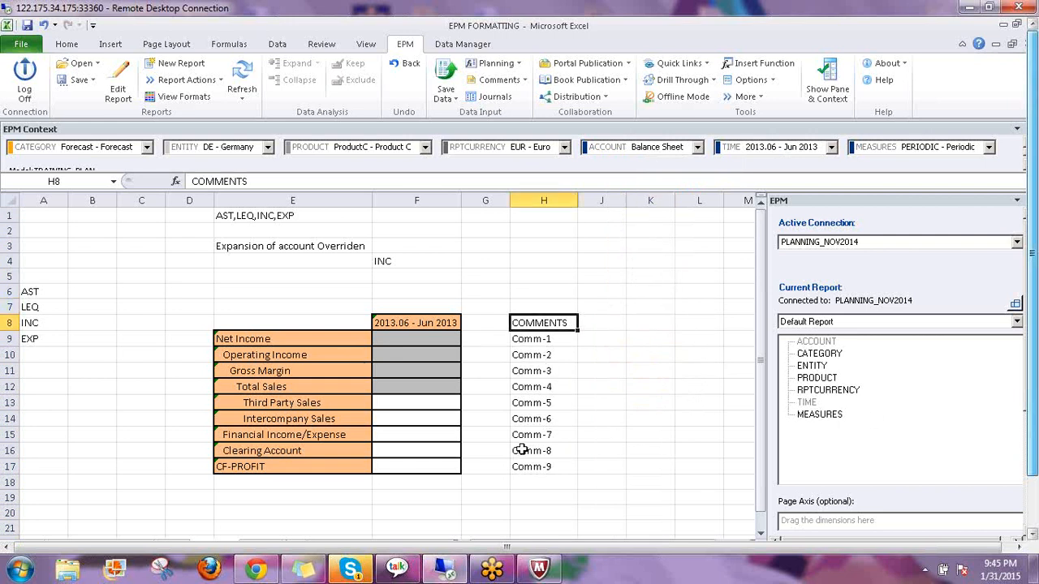
{"action": "left_click", "coordinate": [442, 75]}
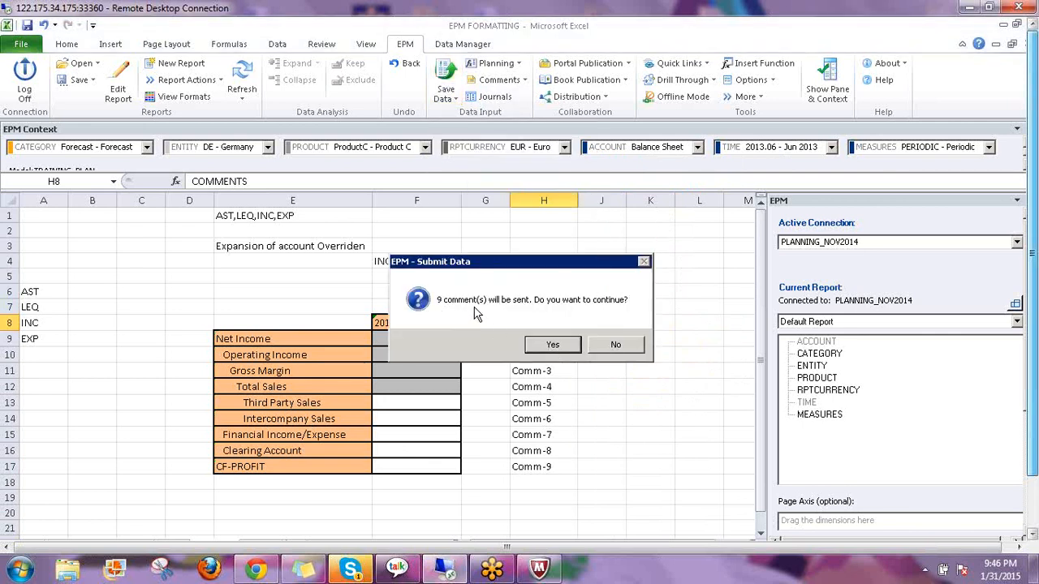
{"action": "left_click_drag", "start_coordinate": [530, 261], "coordinate": [567, 148]}
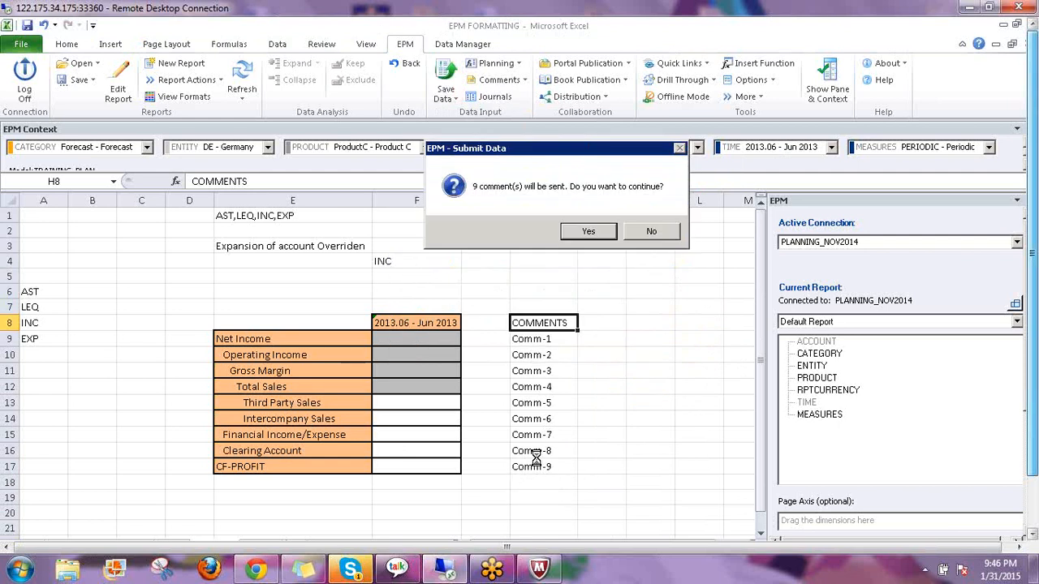
{"action": "left_click", "coordinate": [589, 232]}
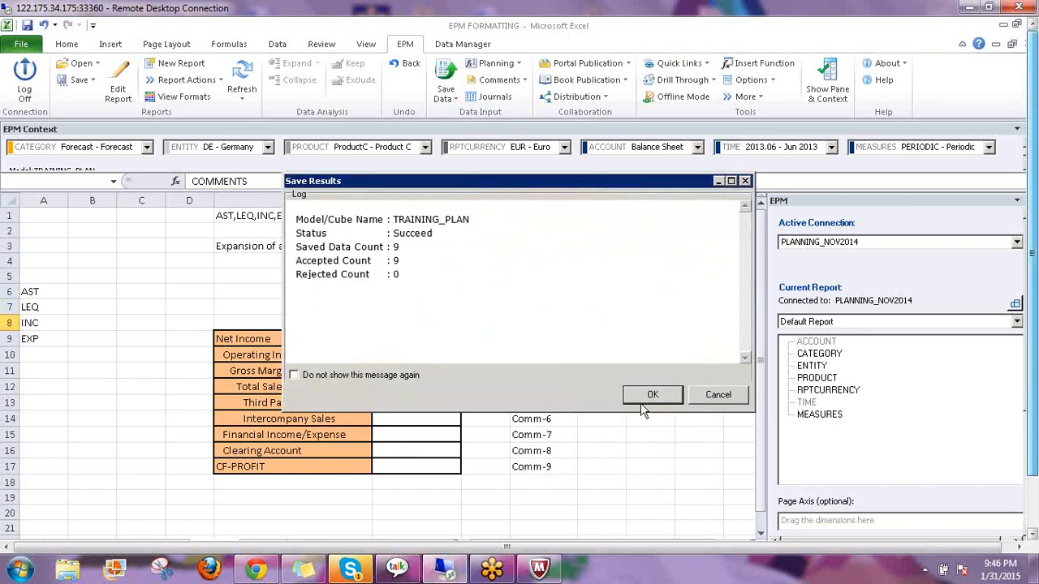
{"action": "left_click", "coordinate": [649, 394]}
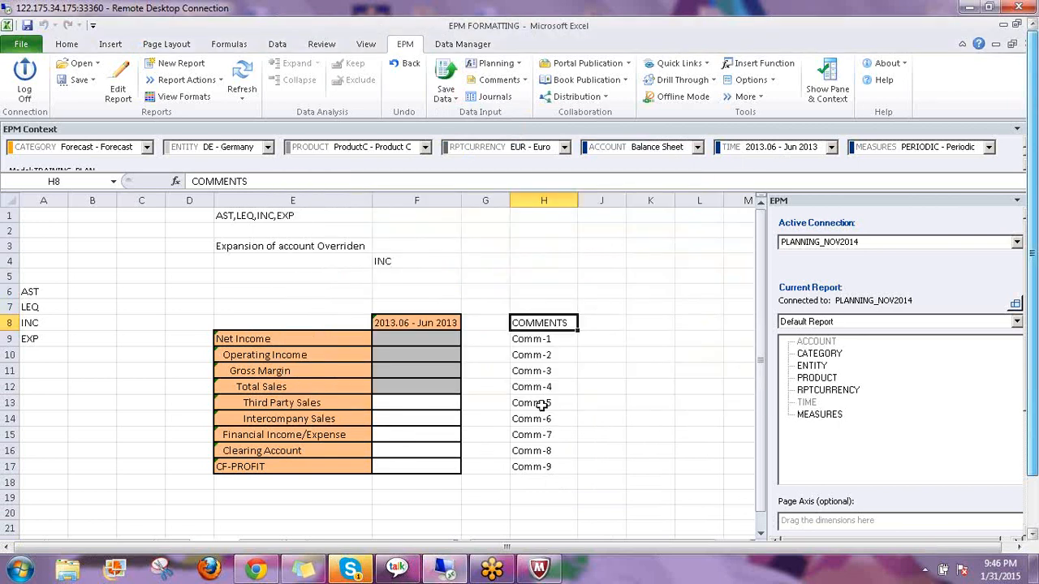
{"action": "left_click", "coordinate": [1033, 360]}
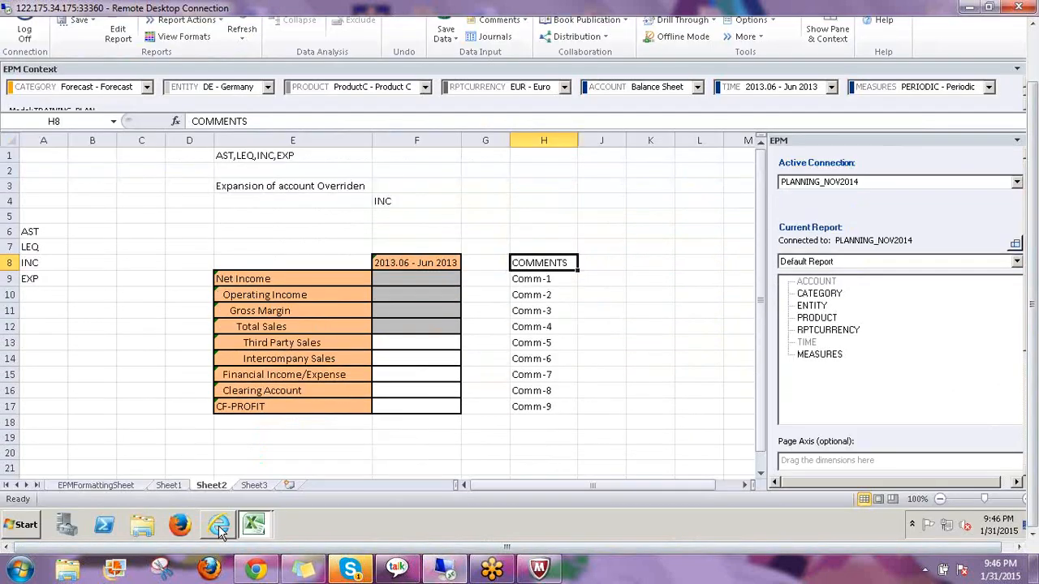
Redisplay Manage Comments with Account set to All members, then return to the EPM FORMATTING workbook
{"action": "left_click", "coordinate": [216, 526]}
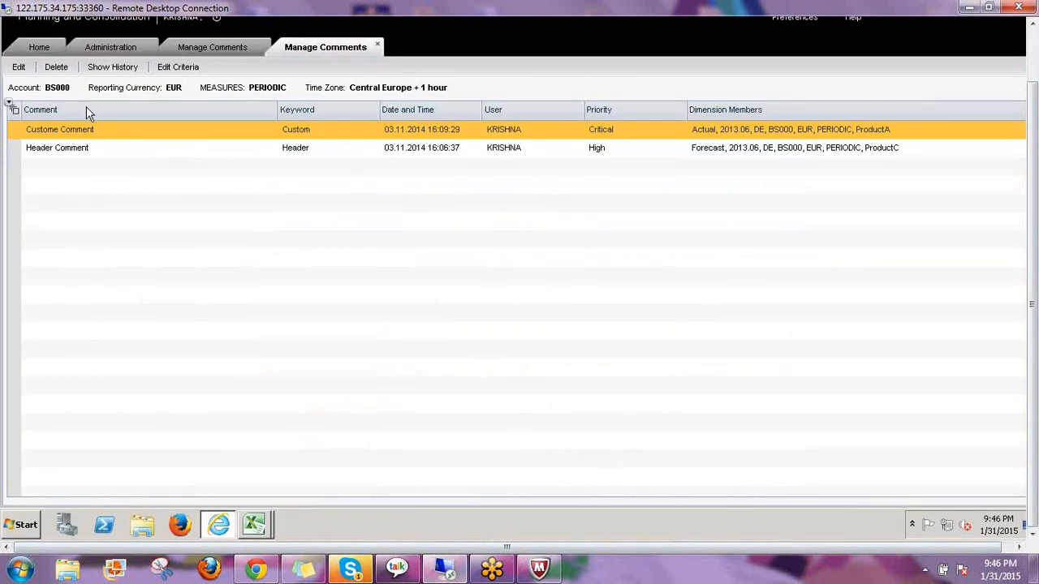
{"action": "left_click", "coordinate": [175, 68]}
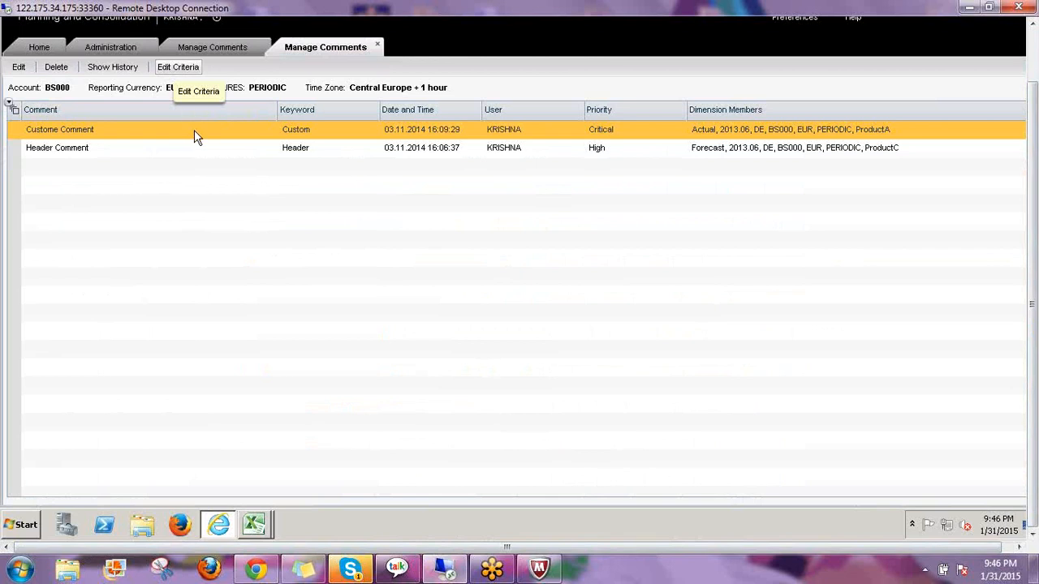
{"action": "left_click", "coordinate": [47, 90]}
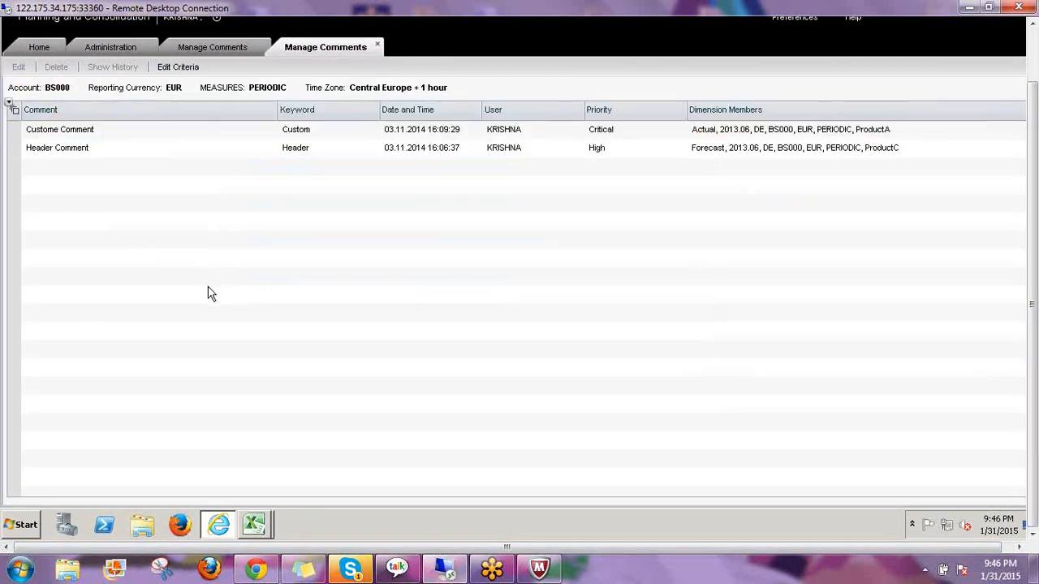
{"action": "left_click", "coordinate": [175, 68]}
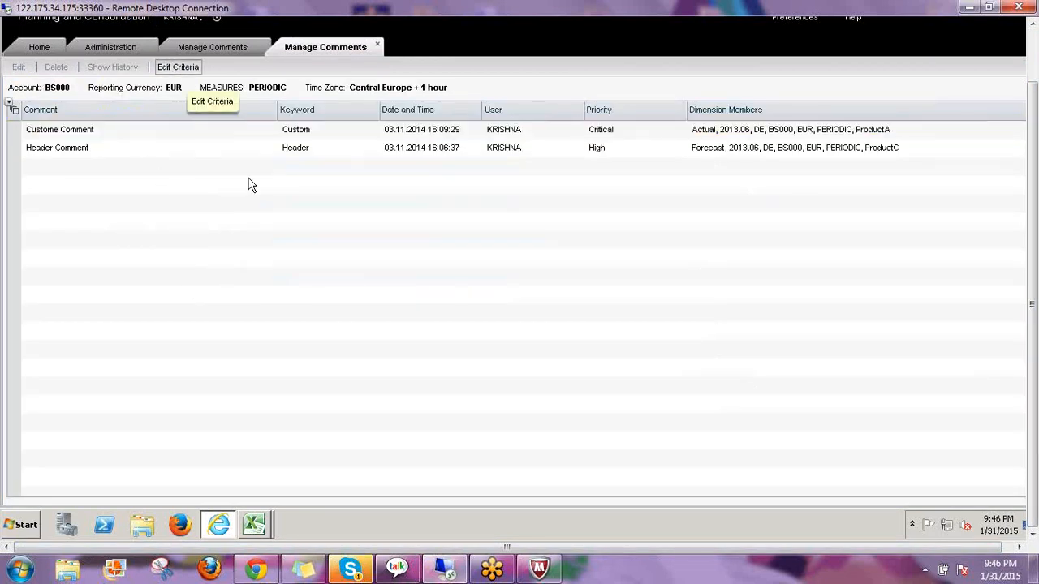
{"action": "left_click", "coordinate": [507, 209]}
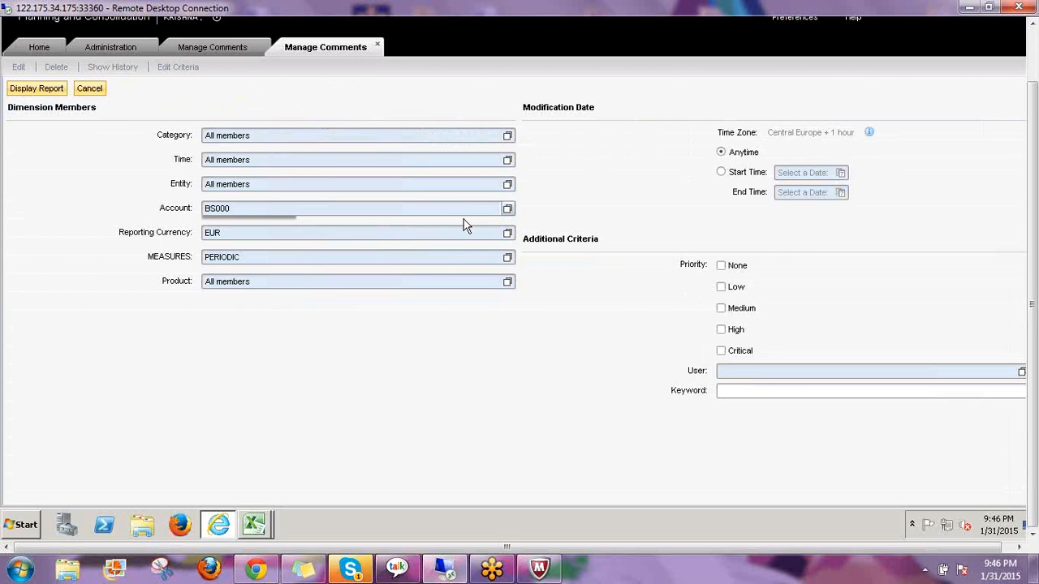
{"action": "left_click", "coordinate": [229, 224]}
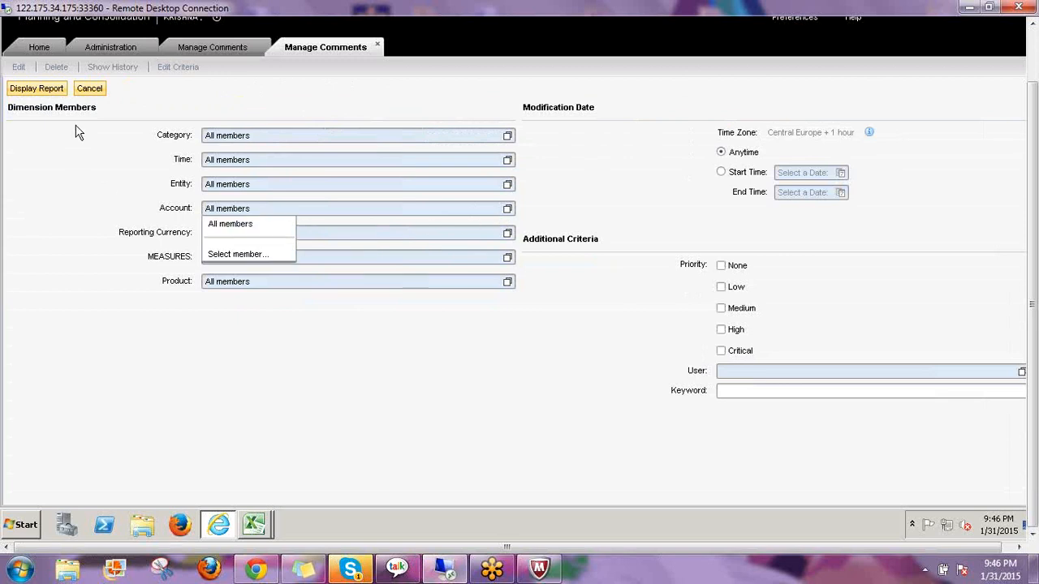
{"action": "left_click", "coordinate": [35, 90]}
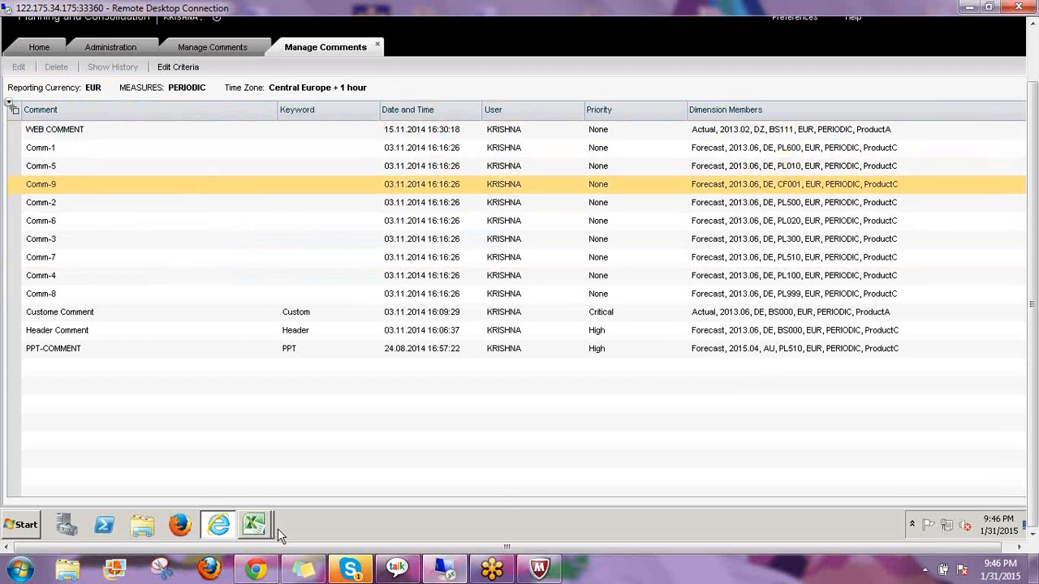
{"action": "mouse_move", "coordinate": [258, 526]}
{"action": "left_click", "coordinate": [252, 493]}
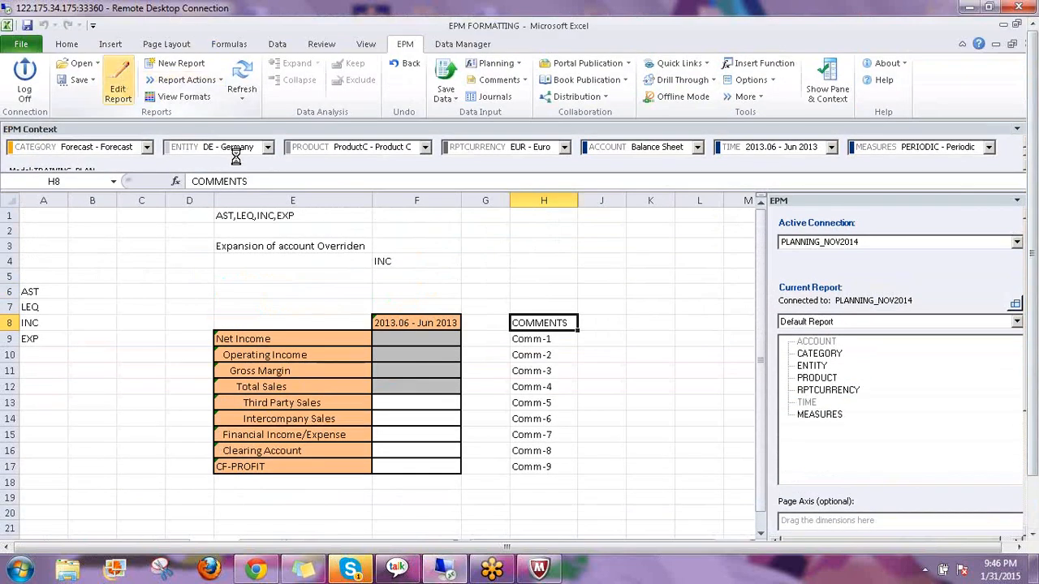
Switch the report's Account rows to ID - Description display, e.g. PL020 - Intercompany Sales
{"action": "left_click", "coordinate": [366, 426]}
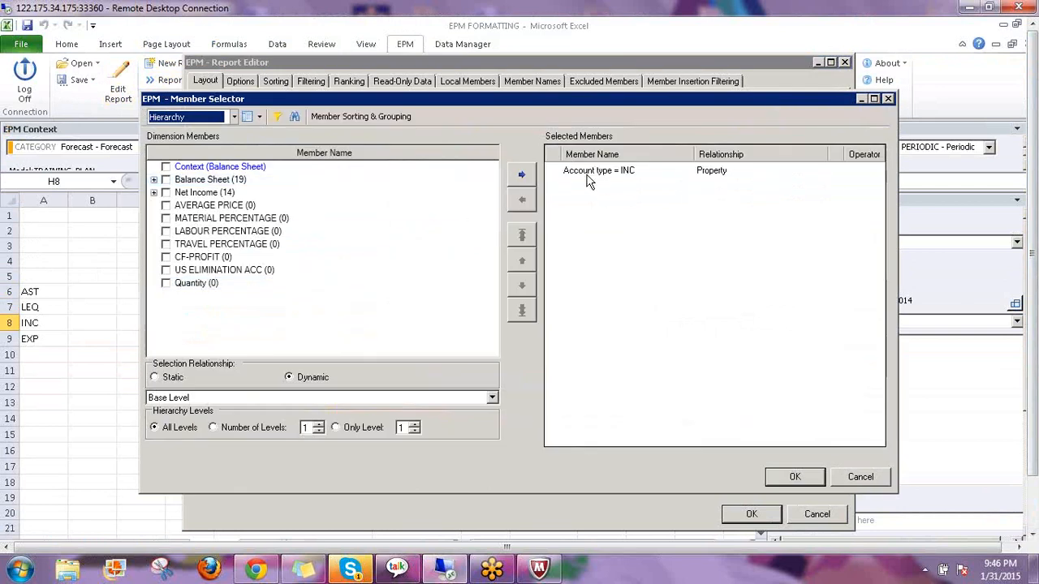
{"action": "left_click", "coordinate": [592, 173]}
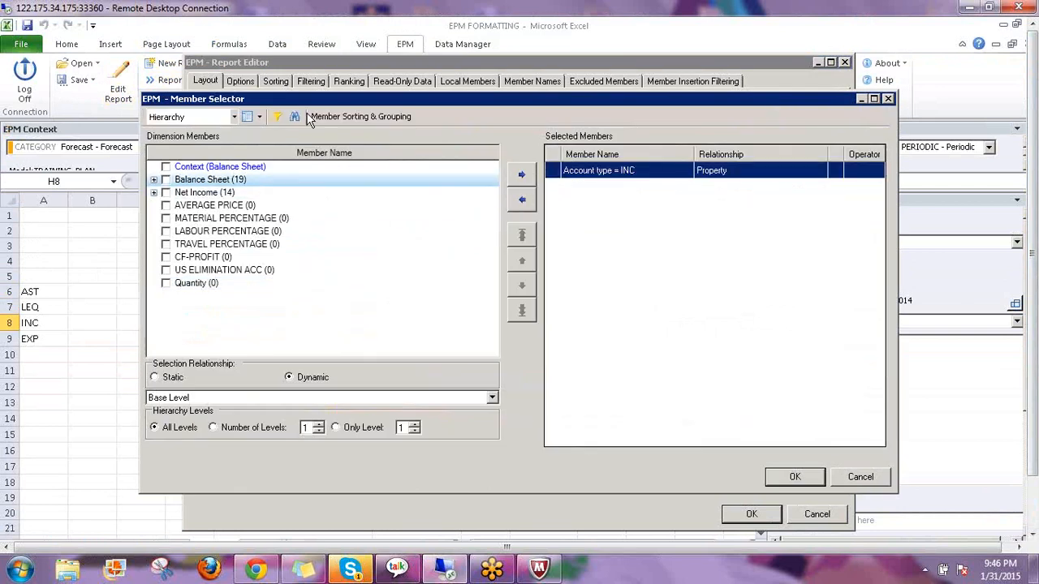
{"action": "left_click", "coordinate": [259, 117]}
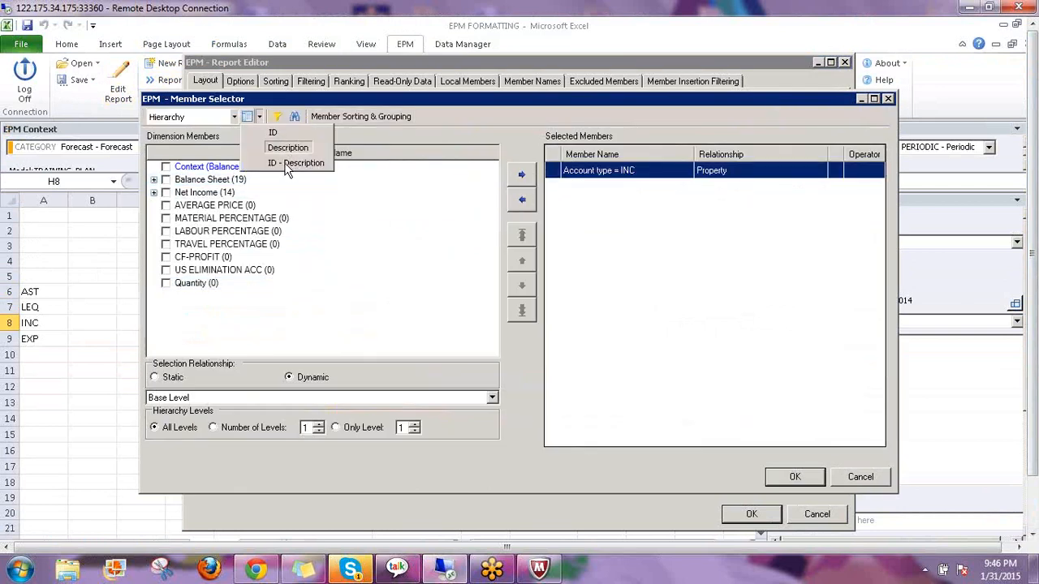
{"action": "left_click", "coordinate": [289, 163]}
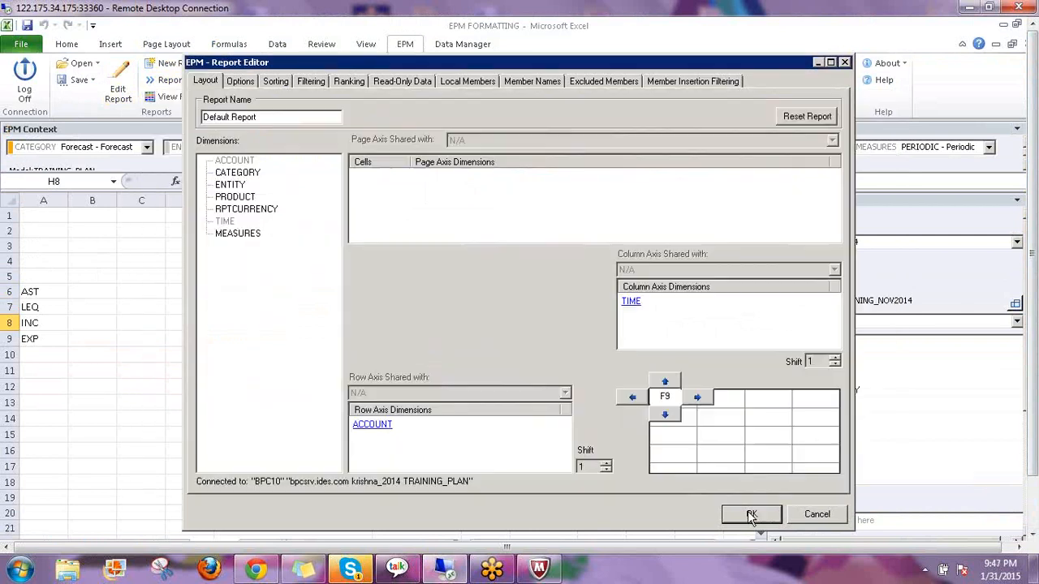
{"action": "left_click", "coordinate": [751, 513]}
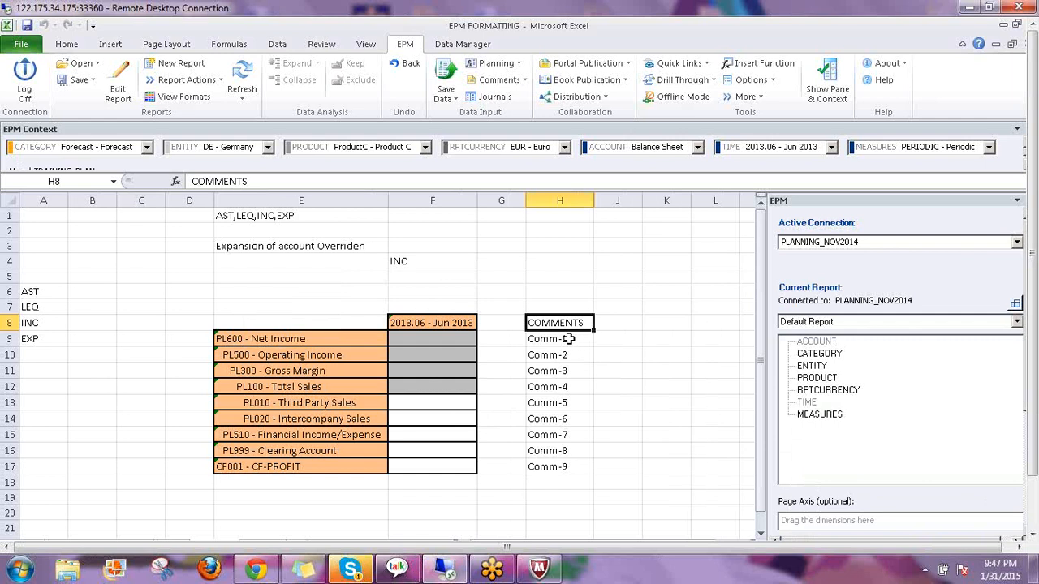
{"action": "left_click", "coordinate": [274, 421]}
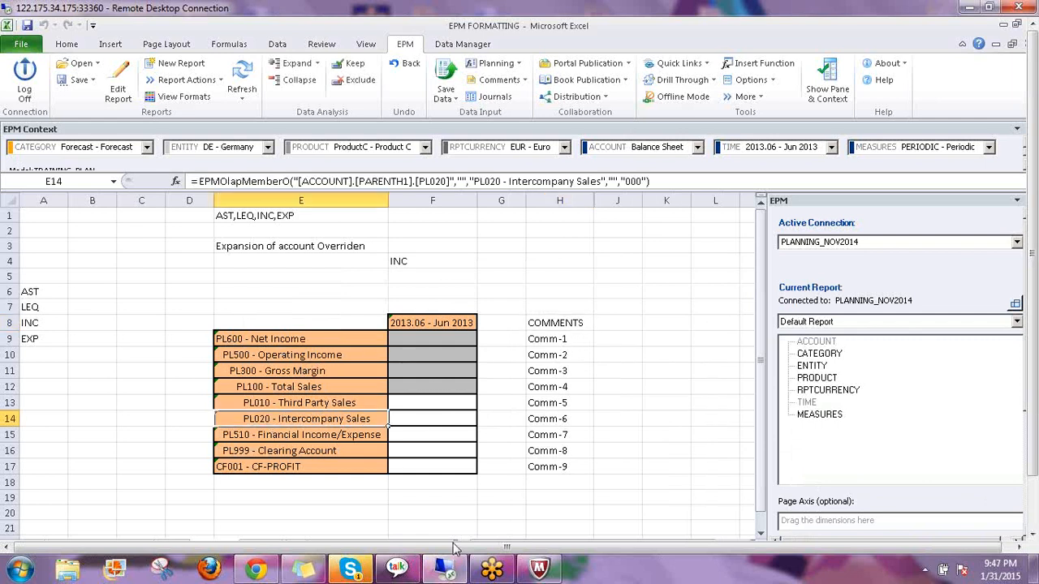
{"action": "left_click_drag", "start_coordinate": [1034, 412], "coordinate": [1034, 471]}
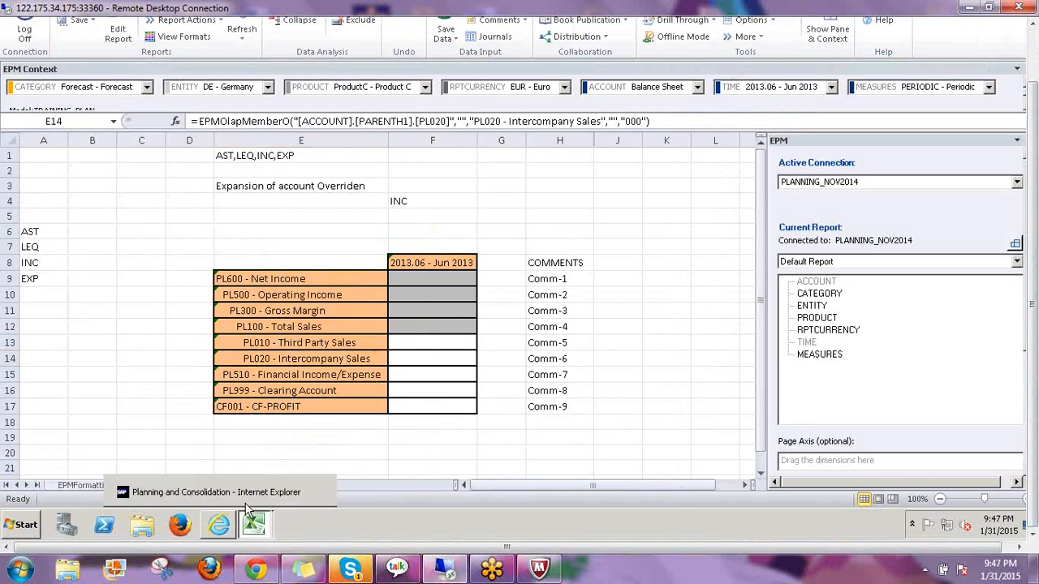
{"action": "left_click", "coordinate": [220, 525]}
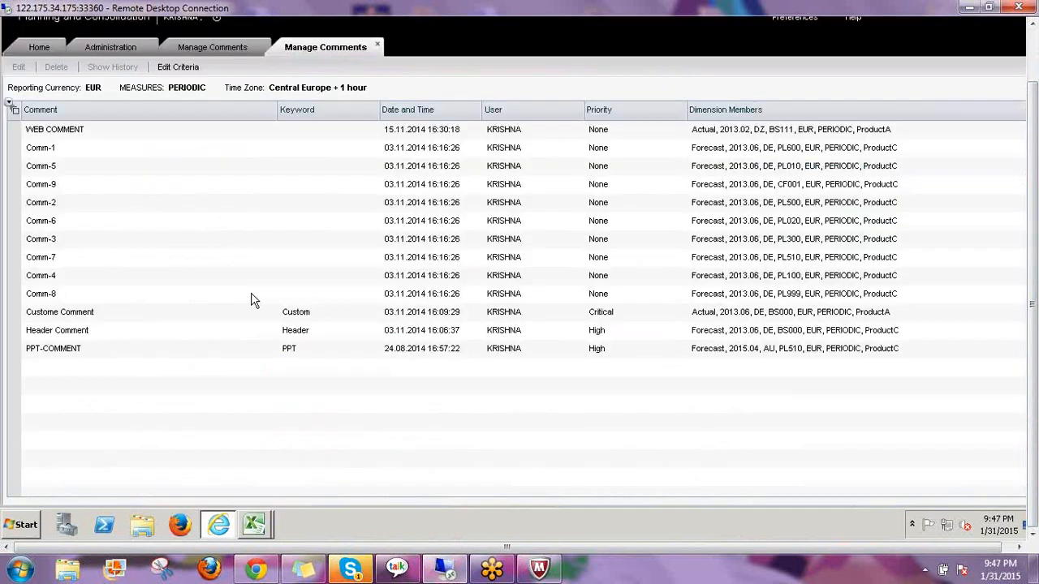
{"action": "left_click", "coordinate": [795, 226]}
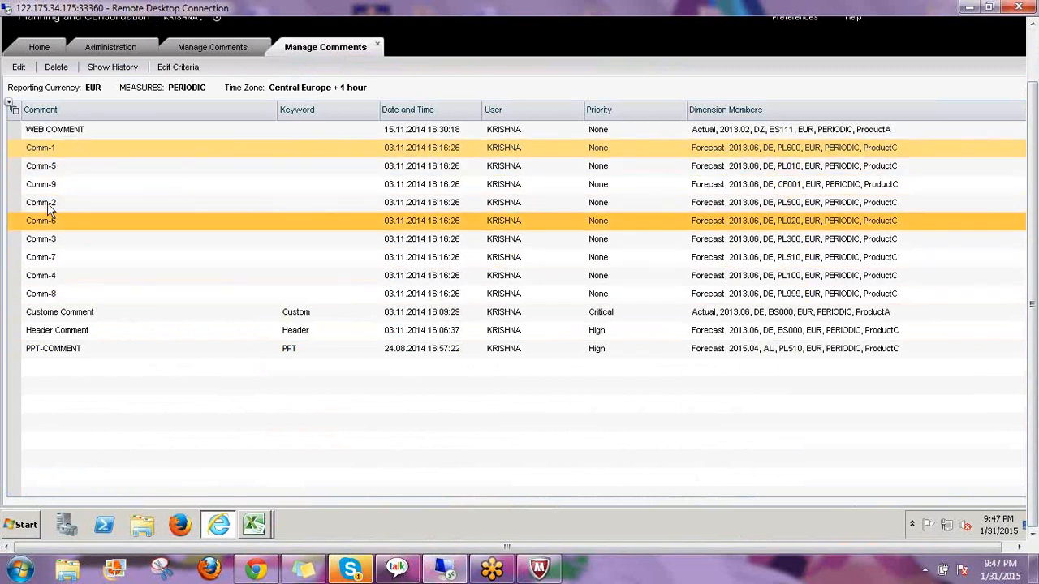
{"action": "mouse_move", "coordinate": [254, 525]}
{"action": "left_click", "coordinate": [260, 492]}
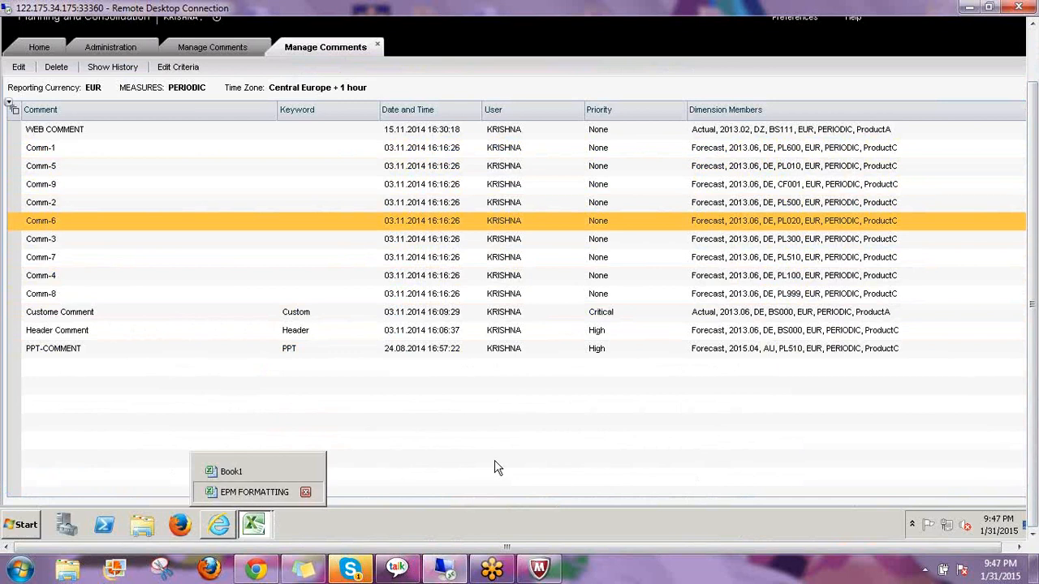
{"action": "left_click", "coordinate": [617, 378]}
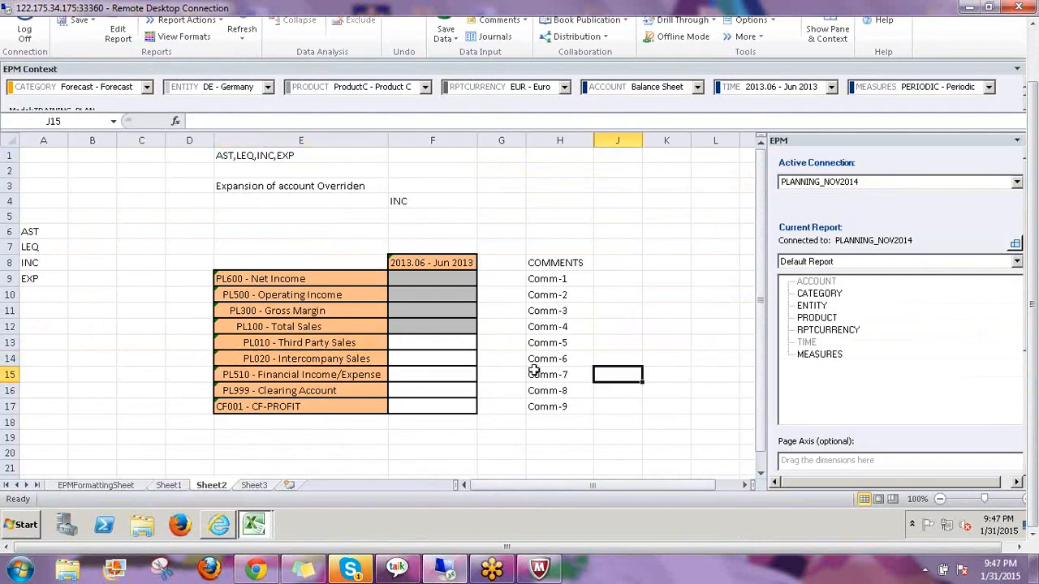
Delete the Comm-7 comment in H15, save the one change, and verify H15 now reads '...'
{"action": "left_click", "coordinate": [1035, 355]}
{"action": "left_click", "coordinate": [552, 440]}
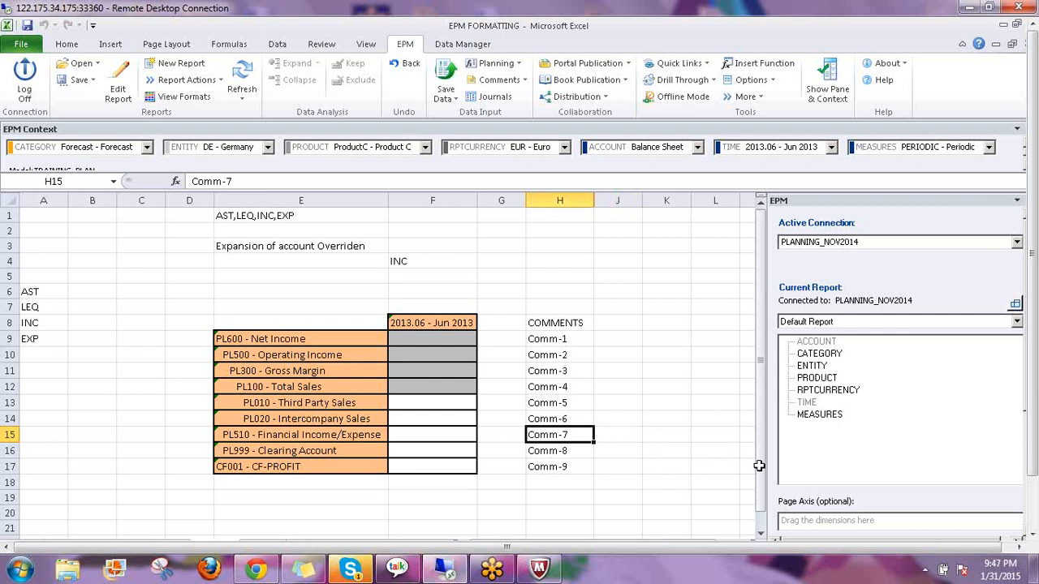
{"action": "key", "text": "Delete"}
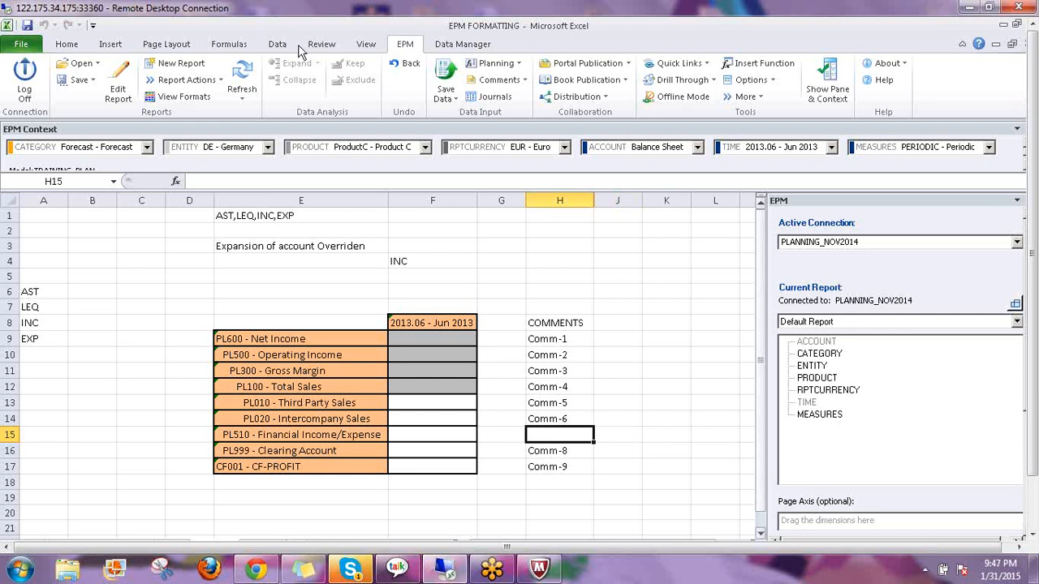
{"action": "left_click", "coordinate": [442, 77]}
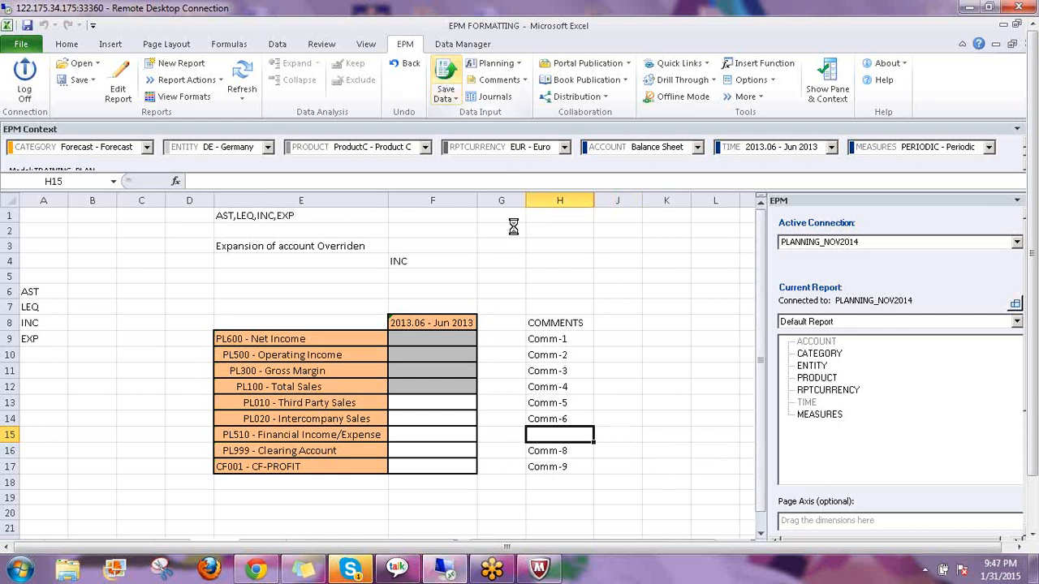
{"action": "left_click", "coordinate": [550, 345]}
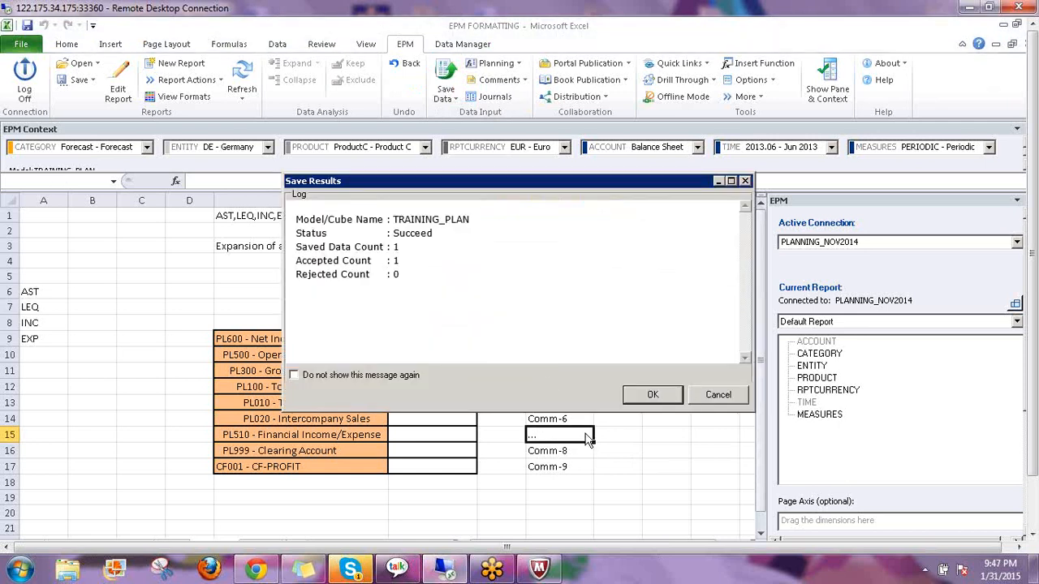
{"action": "key", "text": "Return"}
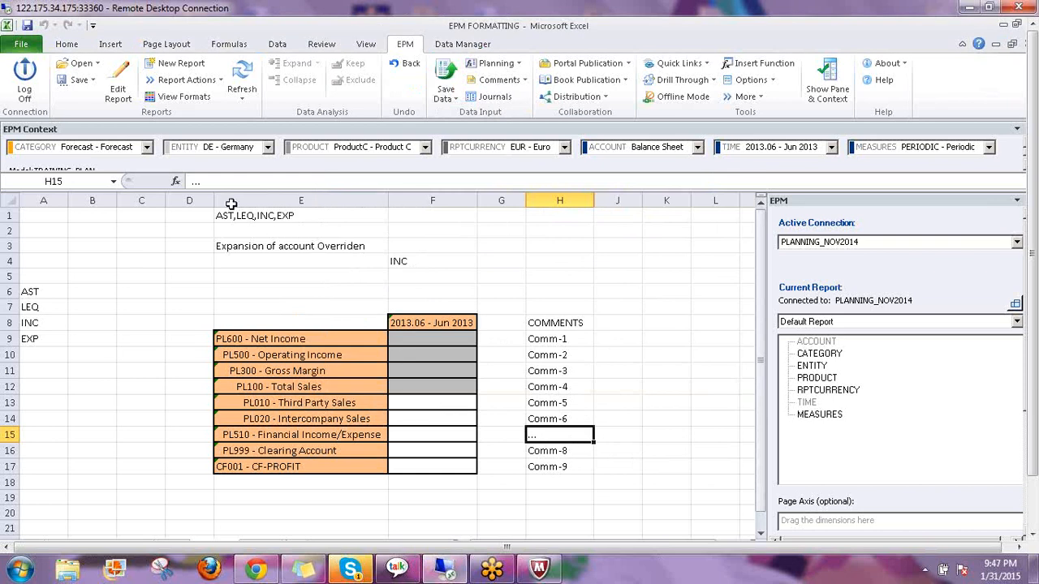
{"action": "left_click_drag", "start_coordinate": [199, 182], "coordinate": [177, 183]}
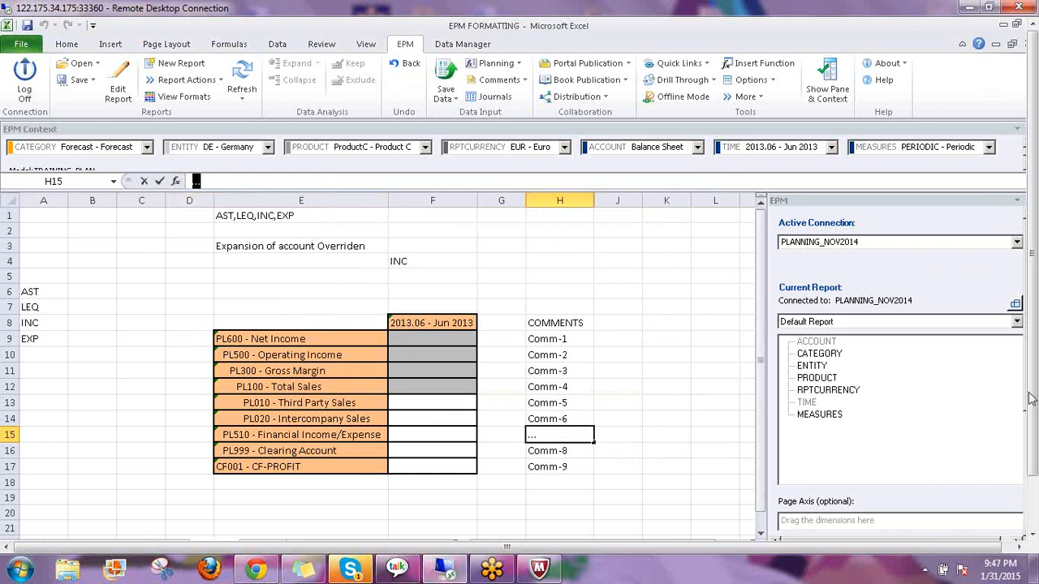
{"action": "left_click", "coordinate": [625, 307]}
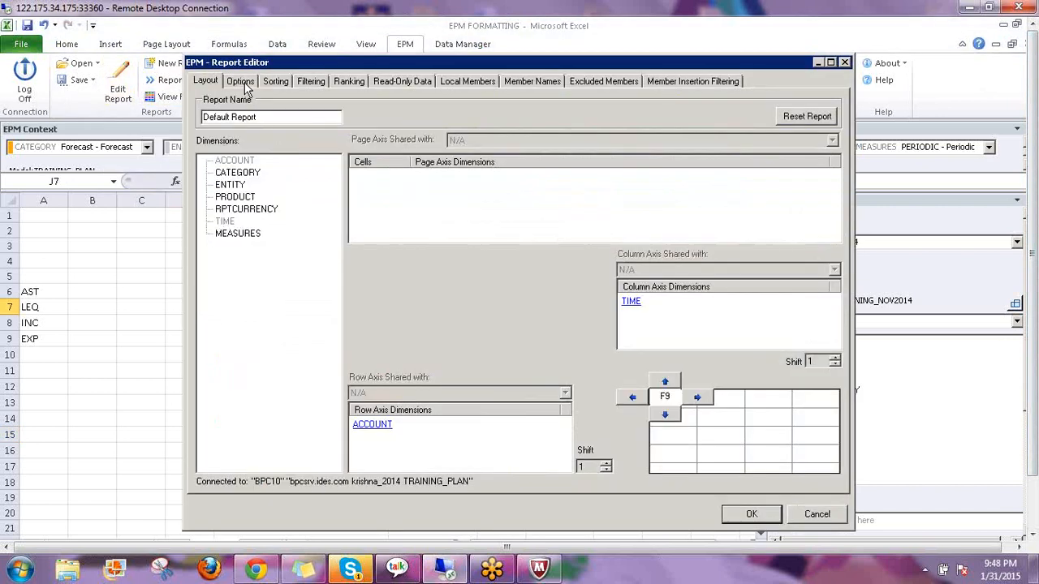
{"action": "left_click", "coordinate": [252, 83]}
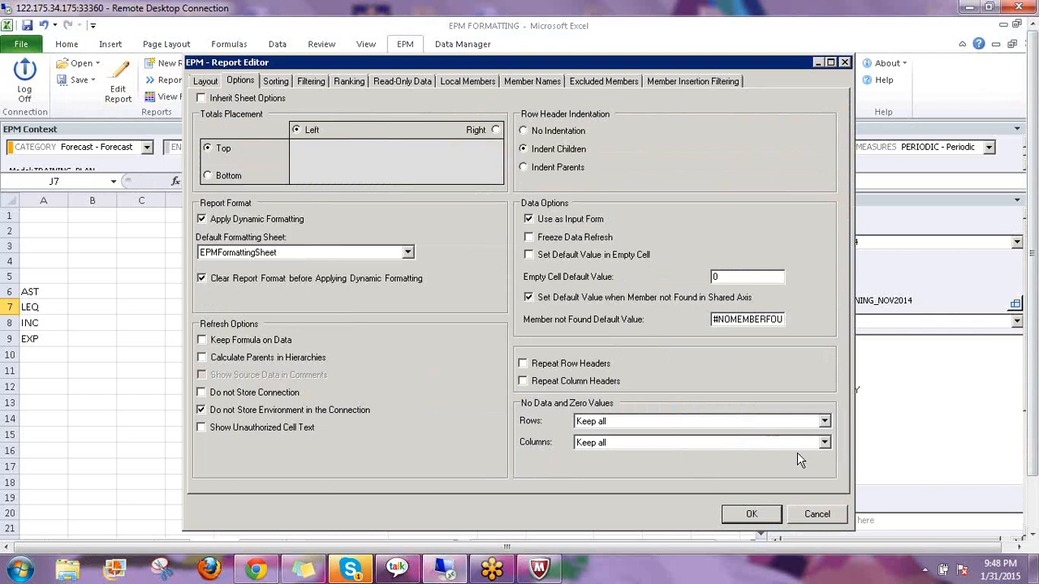
{"action": "left_click", "coordinate": [816, 515]}
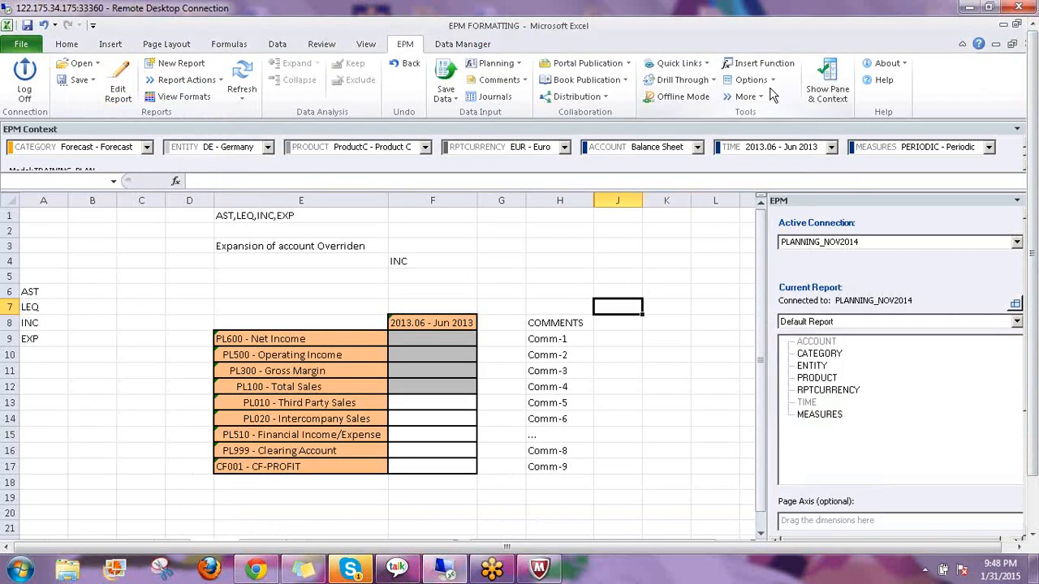
{"action": "left_click", "coordinate": [763, 81]}
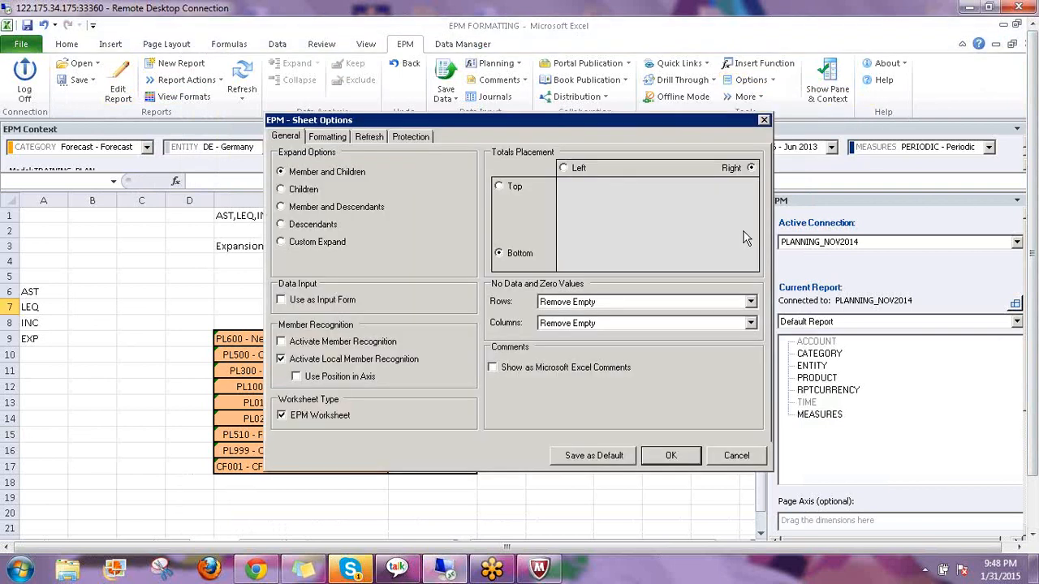
{"action": "left_click", "coordinate": [328, 138]}
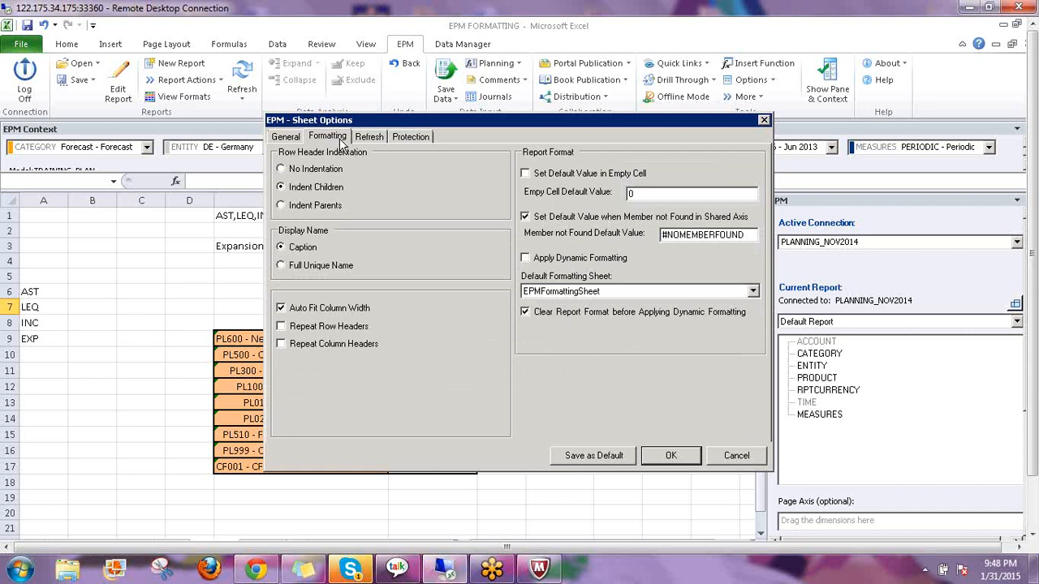
{"action": "left_click", "coordinate": [369, 137]}
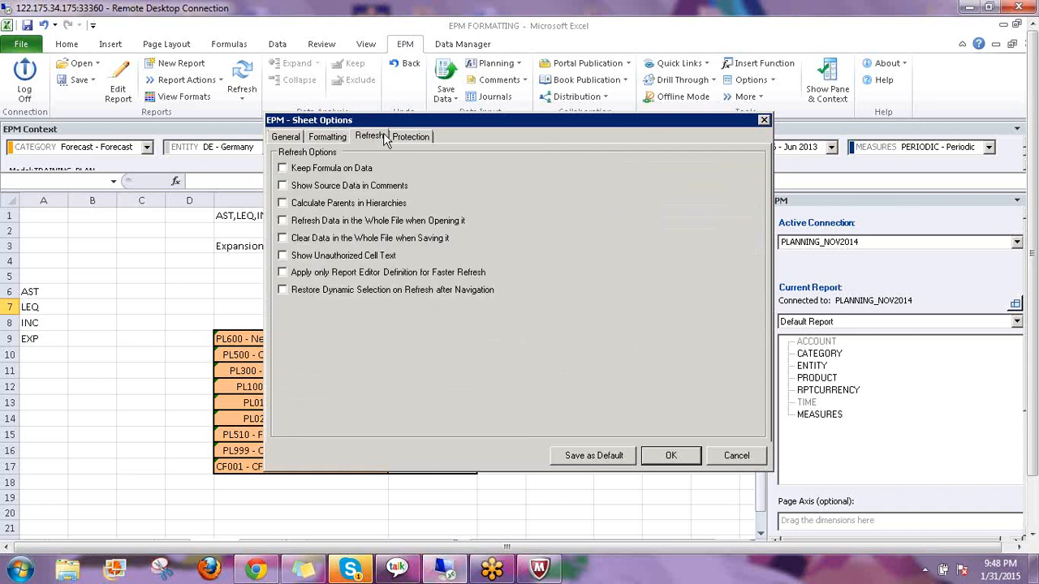
{"action": "left_click", "coordinate": [411, 137]}
{"action": "left_click", "coordinate": [287, 138]}
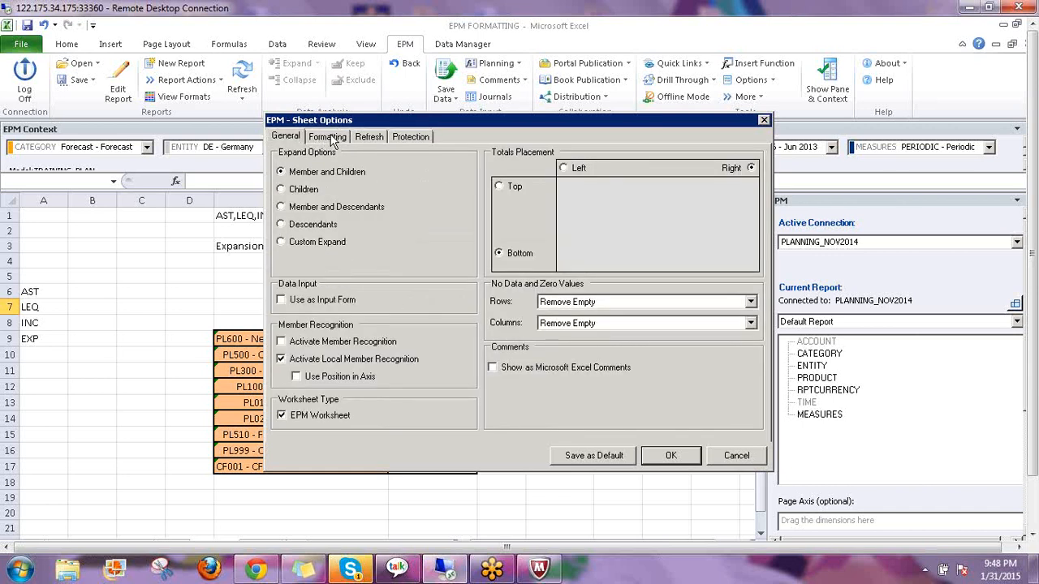
{"action": "left_click", "coordinate": [329, 138]}
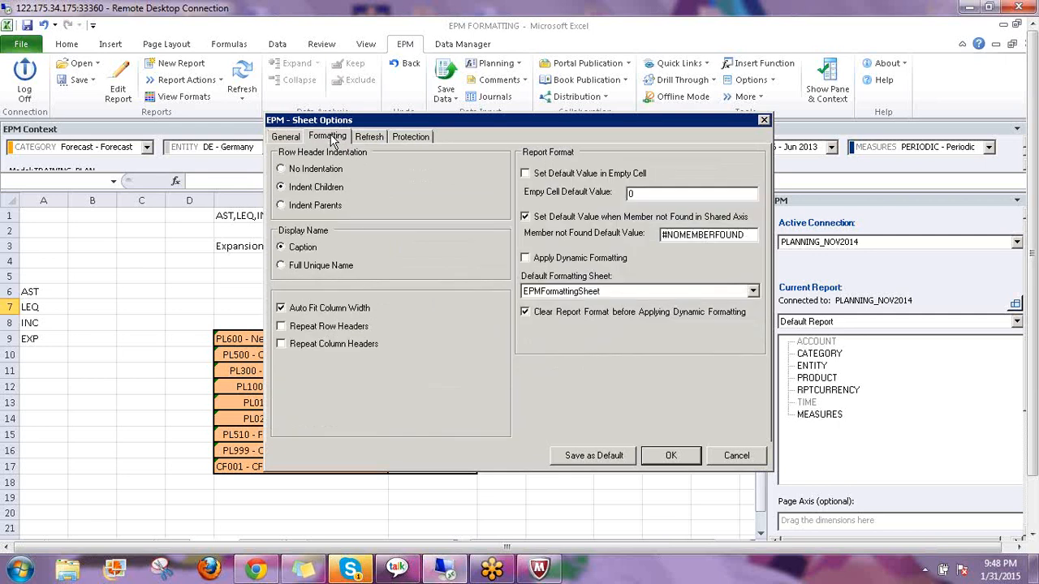
{"action": "left_click", "coordinate": [678, 456]}
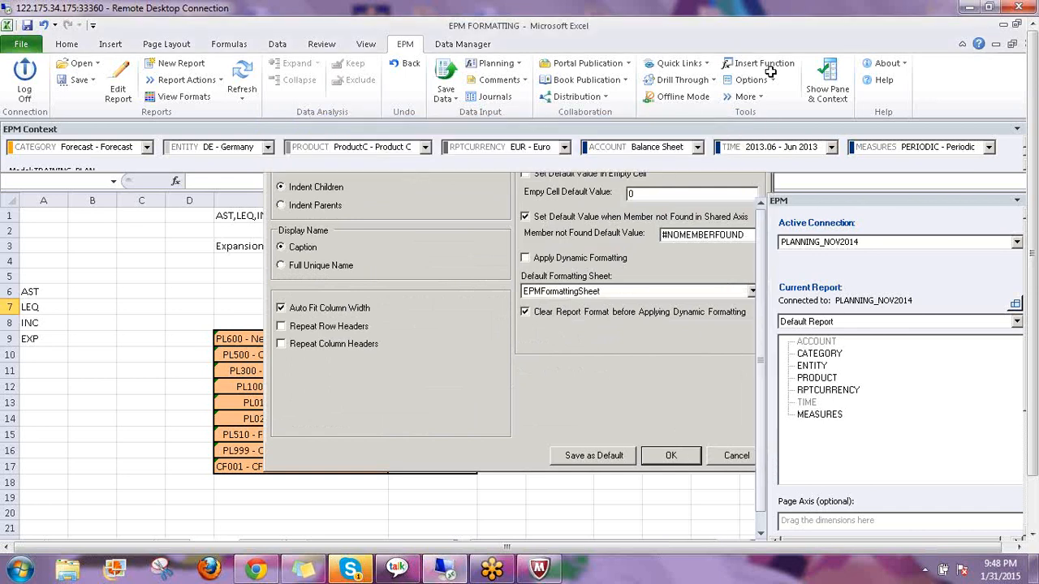
{"action": "left_click", "coordinate": [773, 81]}
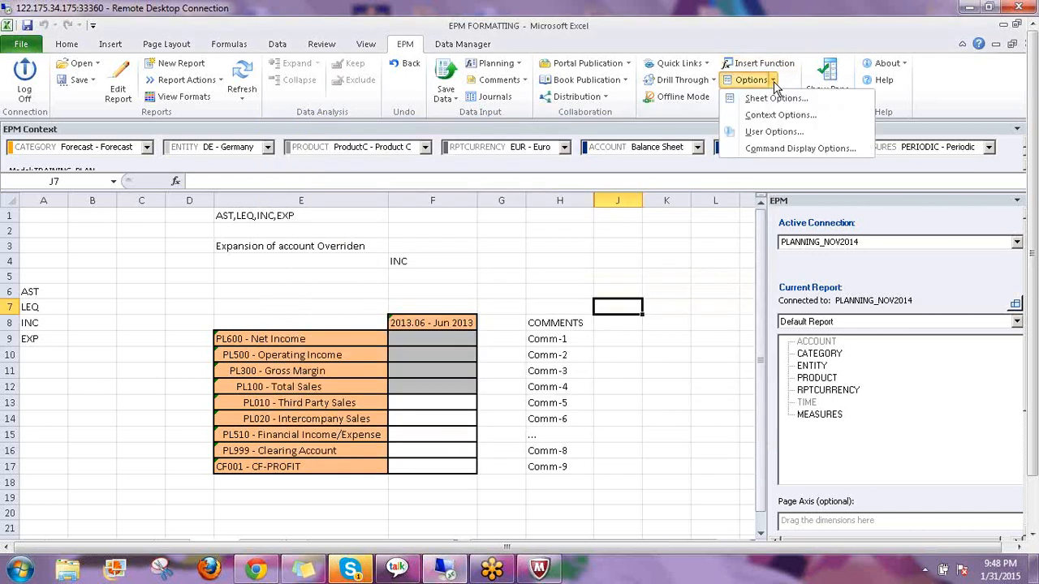
{"action": "left_click", "coordinate": [773, 133]}
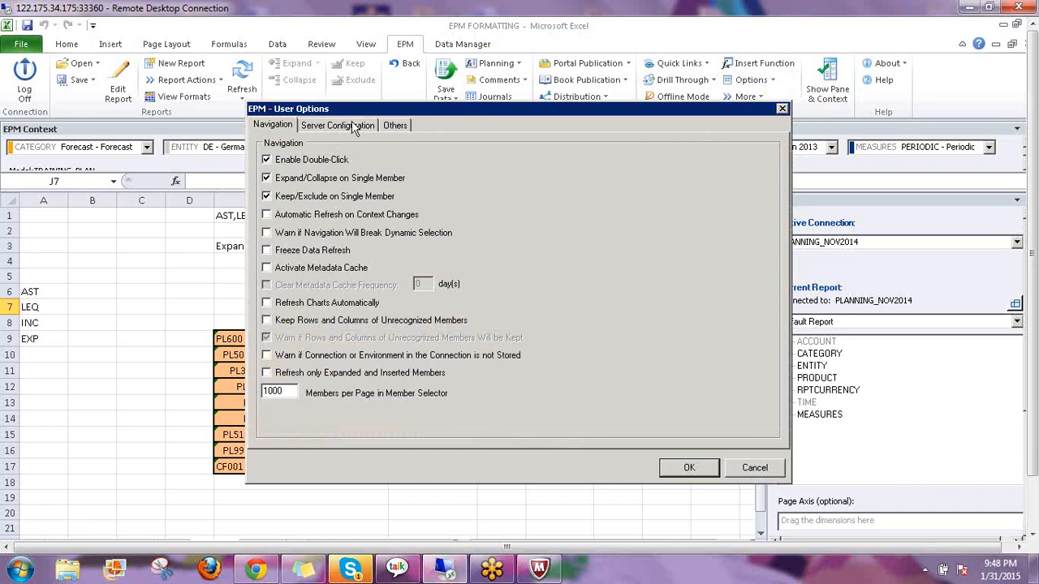
{"action": "left_click", "coordinate": [355, 127]}
{"action": "left_click", "coordinate": [394, 124]}
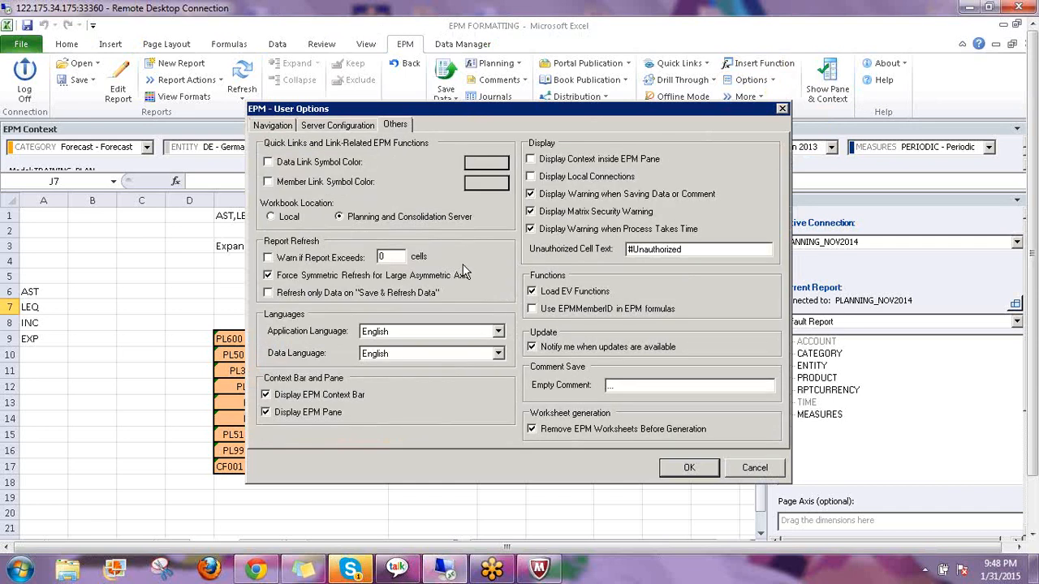
{"action": "left_click", "coordinate": [941, 276]}
{"action": "mouse_move", "coordinate": [602, 380]}
{"action": "left_mouse_down"}
{"action": "mouse_move", "coordinate": [610, 401]}
{"action": "mouse_move", "coordinate": [627, 398]}
{"action": "mouse_move", "coordinate": [625, 371]}
{"action": "mouse_move", "coordinate": [600, 373]}
{"action": "mouse_move", "coordinate": [638, 392]}
{"action": "mouse_move", "coordinate": [686, 332]}
{"action": "left_mouse_up"}
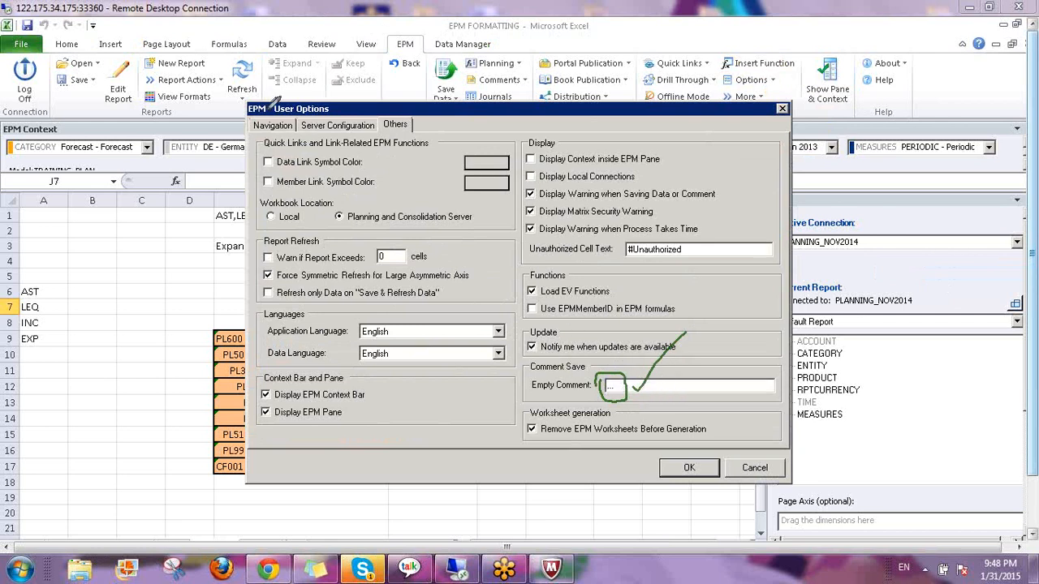
{"action": "mouse_move", "coordinate": [278, 102]}
{"action": "left_mouse_down"}
{"action": "mouse_move", "coordinate": [280, 114]}
{"action": "mouse_move", "coordinate": [307, 118]}
{"action": "mouse_move", "coordinate": [334, 91]}
{"action": "mouse_move", "coordinate": [258, 102]}
{"action": "left_mouse_up"}
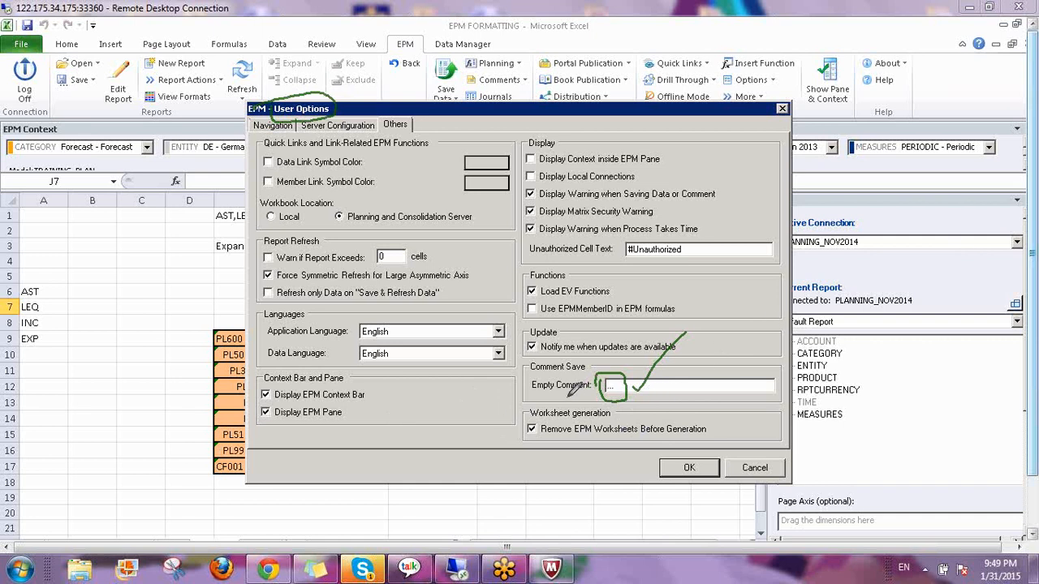
{"action": "left_click_drag", "start_coordinate": [532, 398], "coordinate": [575, 406]}
{"action": "key", "text": "Escape"}
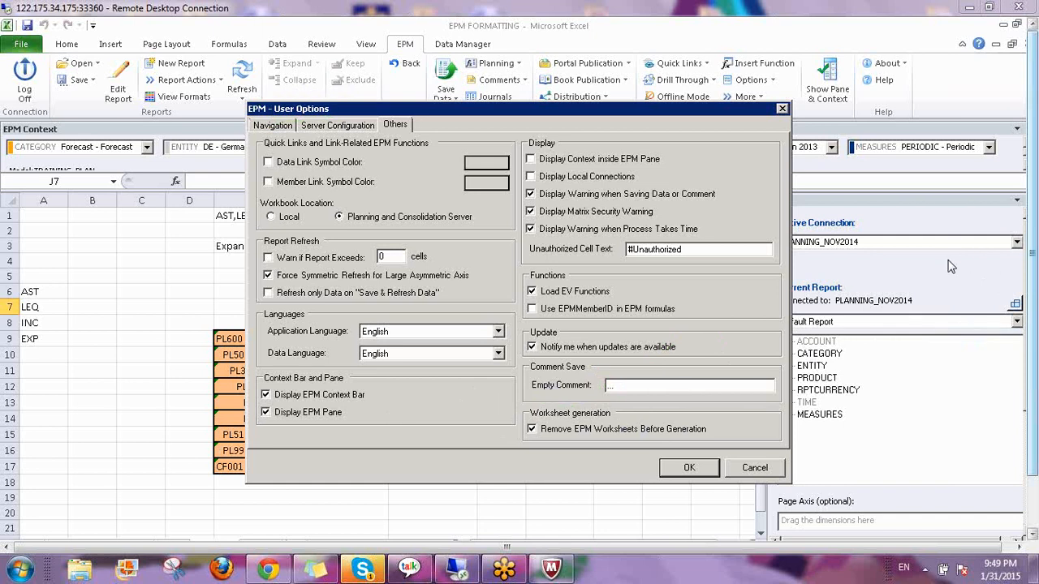
{"action": "left_click", "coordinate": [690, 469]}
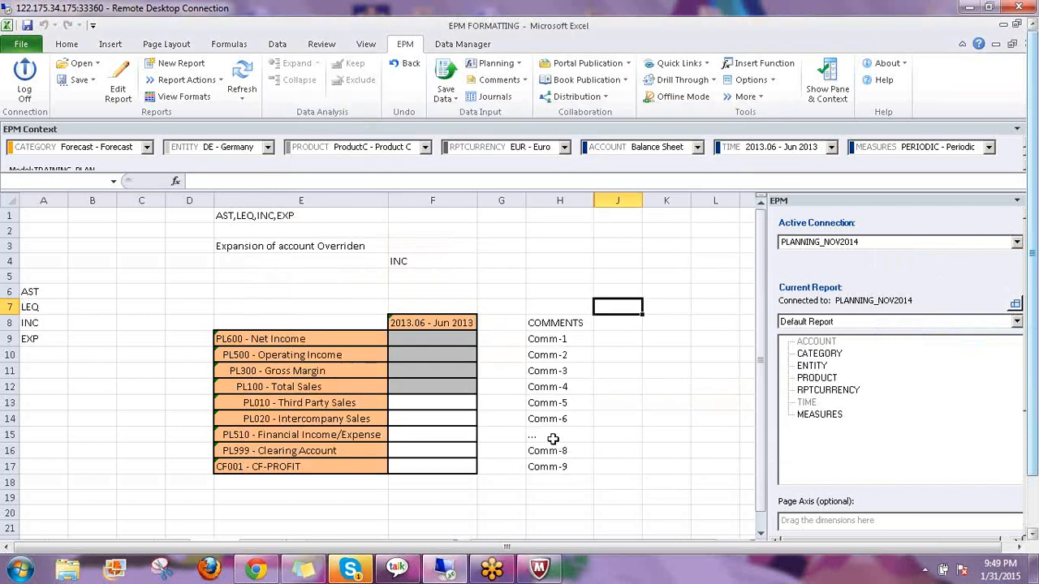
{"action": "left_click", "coordinate": [542, 436]}
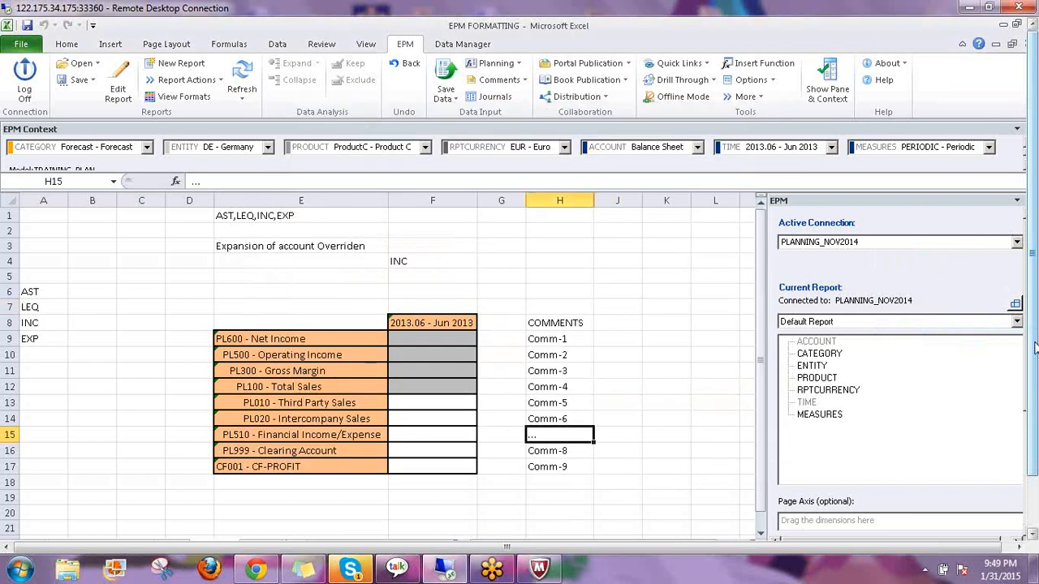
{"action": "left_click_drag", "start_coordinate": [1034, 347], "coordinate": [1035, 402]}
{"action": "left_click", "coordinate": [219, 525]}
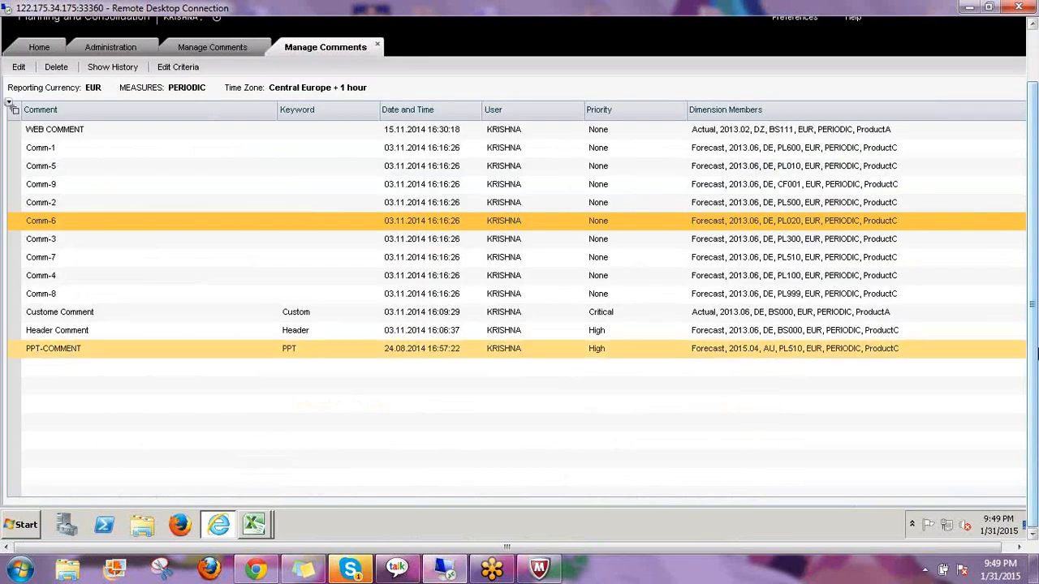
{"action": "left_click_drag", "start_coordinate": [1035, 352], "coordinate": [1035, 299]}
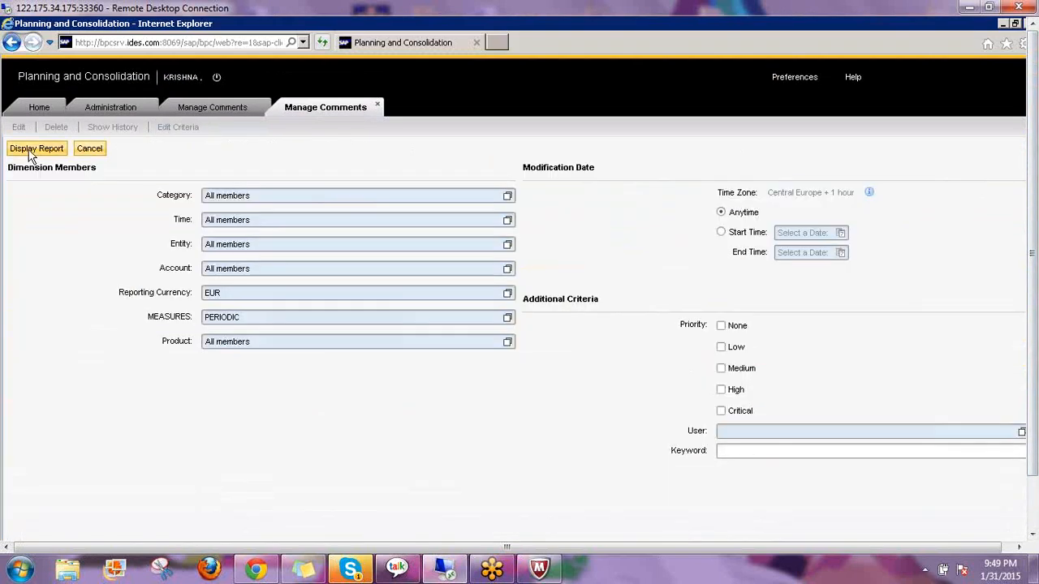
Refresh the Manage Comments list and review the '...' entry for PL510
{"action": "left_click", "coordinate": [33, 149]}
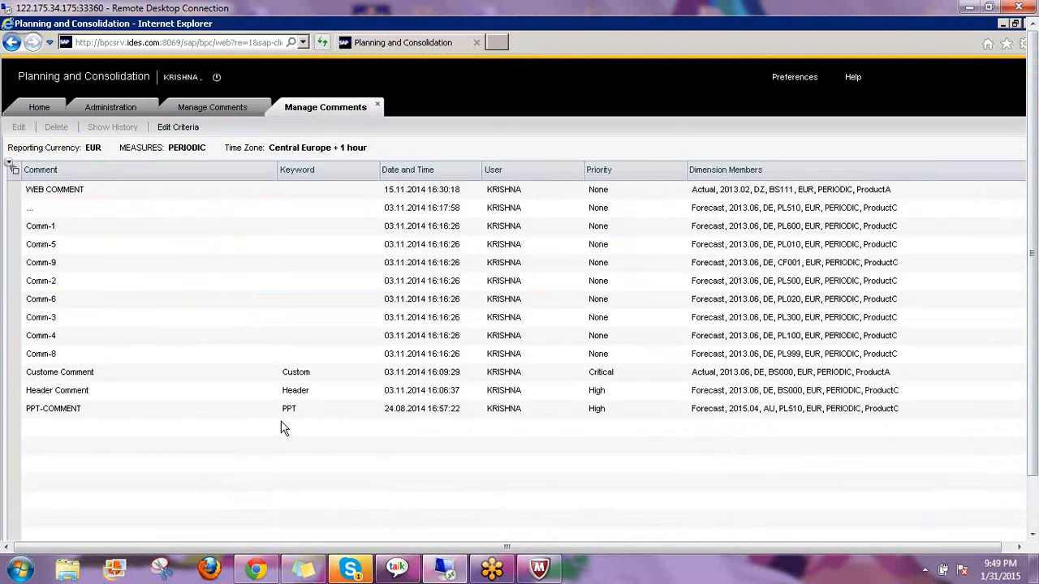
{"action": "left_click", "coordinate": [63, 391]}
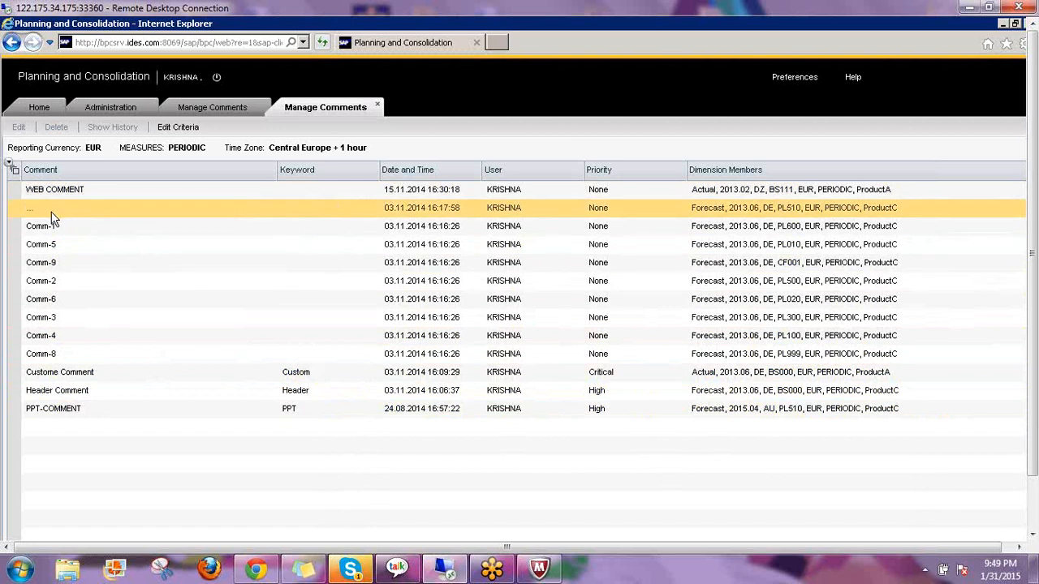
{"action": "left_click", "coordinate": [30, 214]}
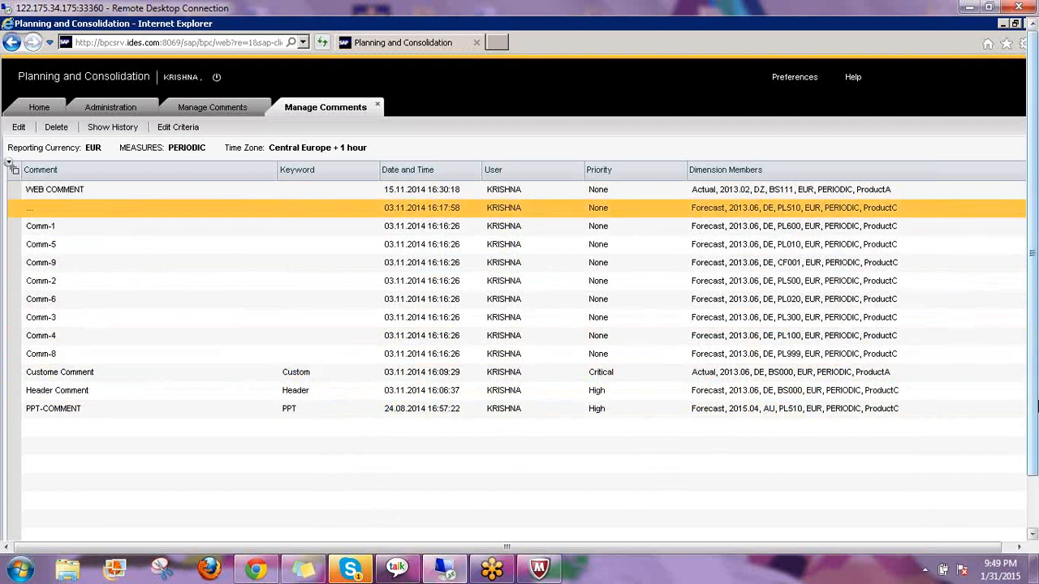
{"action": "scroll", "coordinate": [1035, 403], "scroll_direction": "down", "scroll_amount": 3}
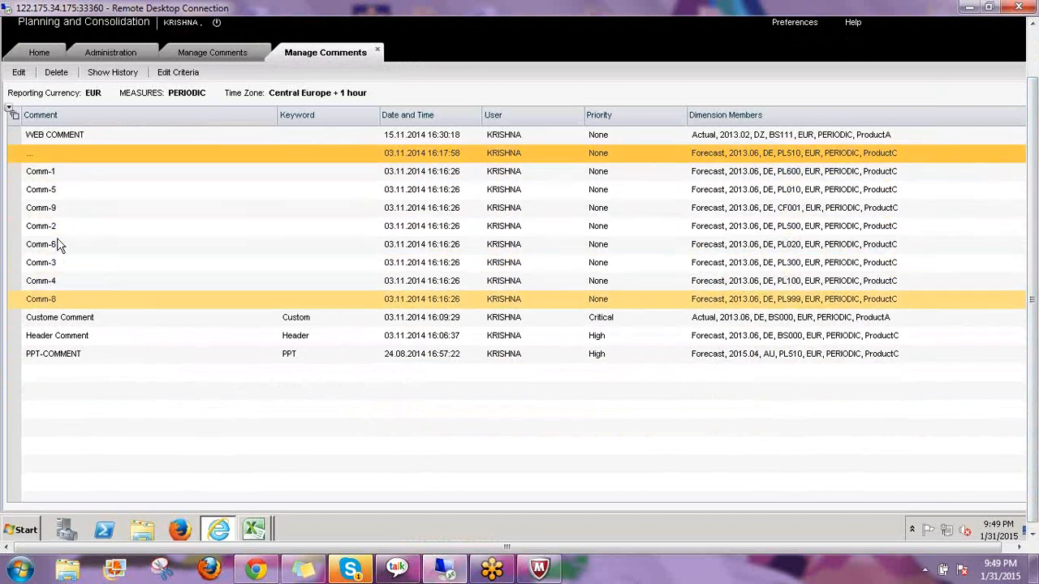
Delete the Comm-5 comment for PL010
{"action": "left_click", "coordinate": [60, 190]}
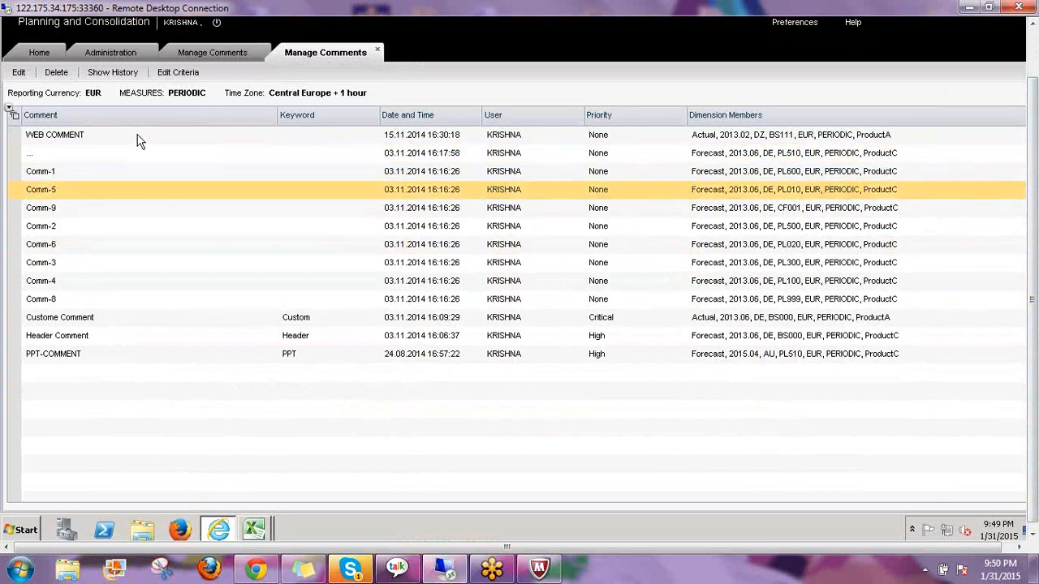
{"action": "left_click", "coordinate": [57, 75]}
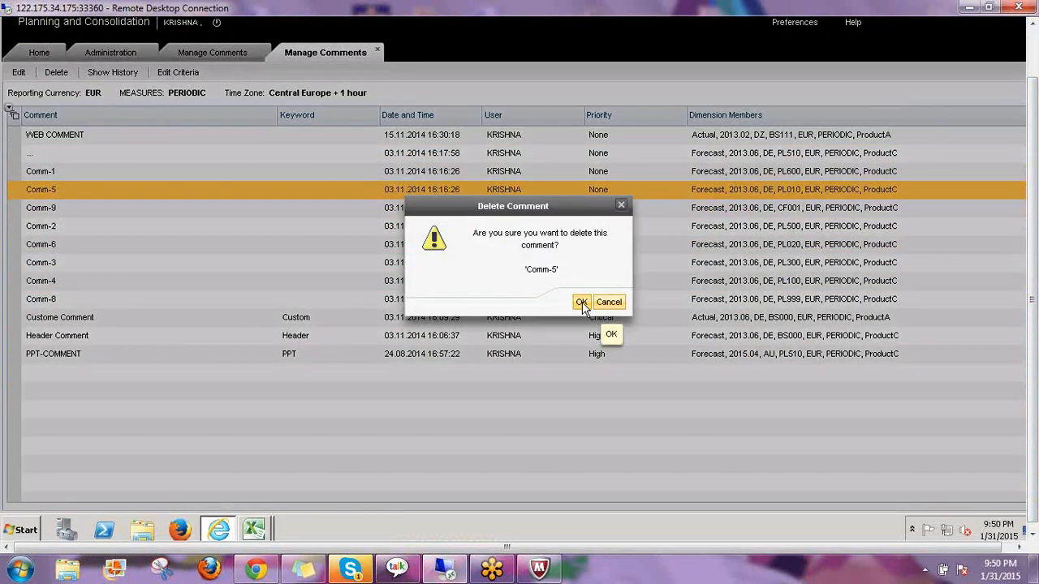
{"action": "left_click", "coordinate": [582, 303]}
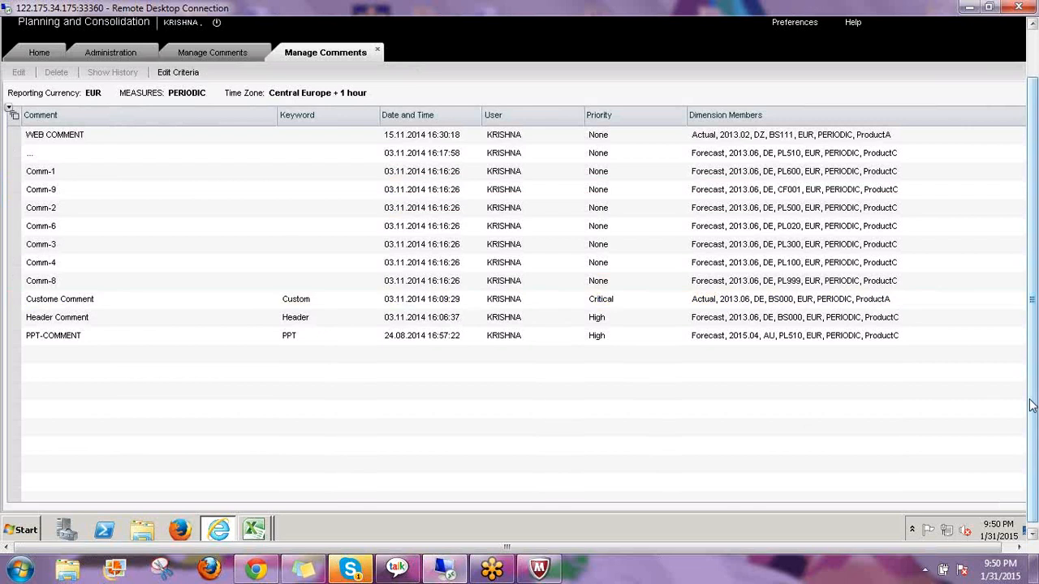
In EPM FORMATTING, refresh the report and confirm H13 for PL010 - Third Party Sales is empty
{"action": "mouse_move", "coordinate": [254, 530]}
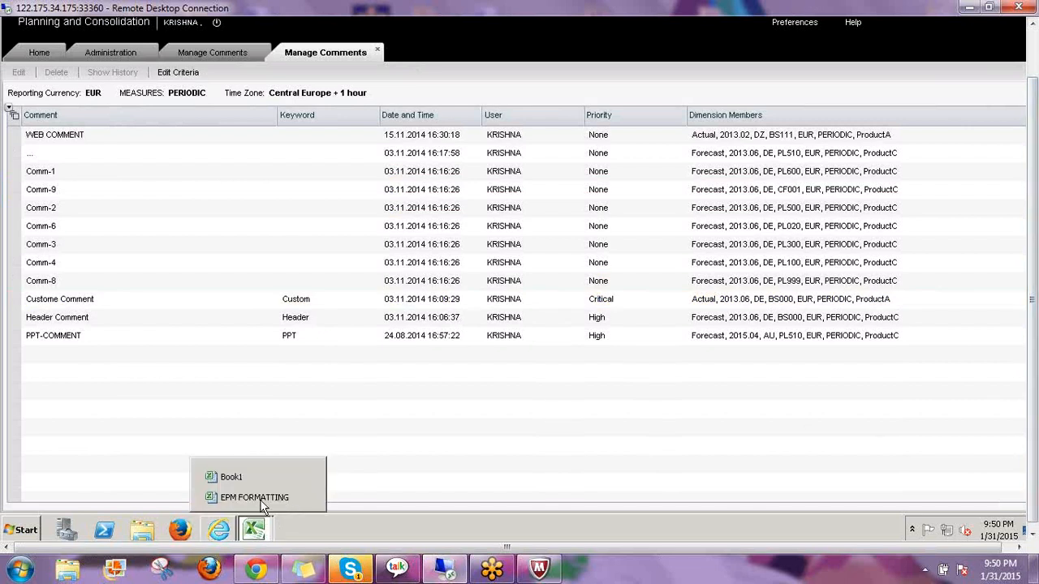
{"action": "left_click", "coordinate": [258, 499]}
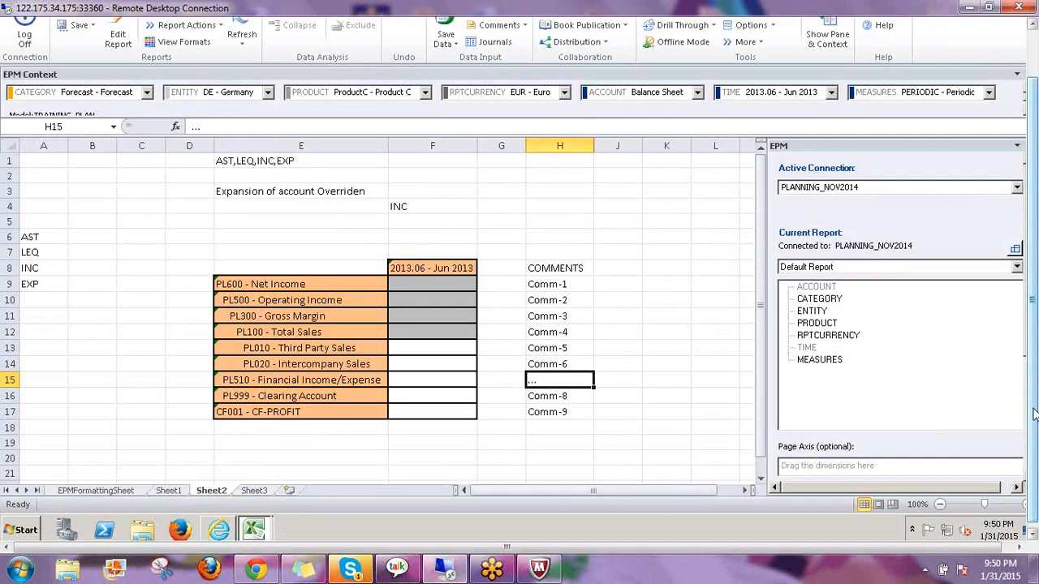
{"action": "left_click_drag", "start_coordinate": [1035, 414], "coordinate": [1033, 361]}
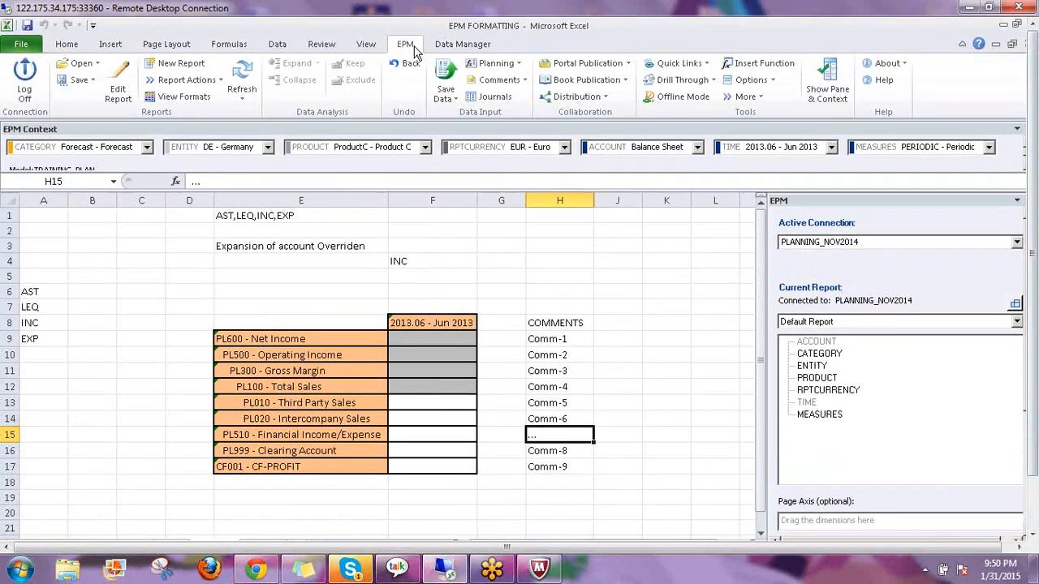
{"action": "left_click", "coordinate": [242, 73]}
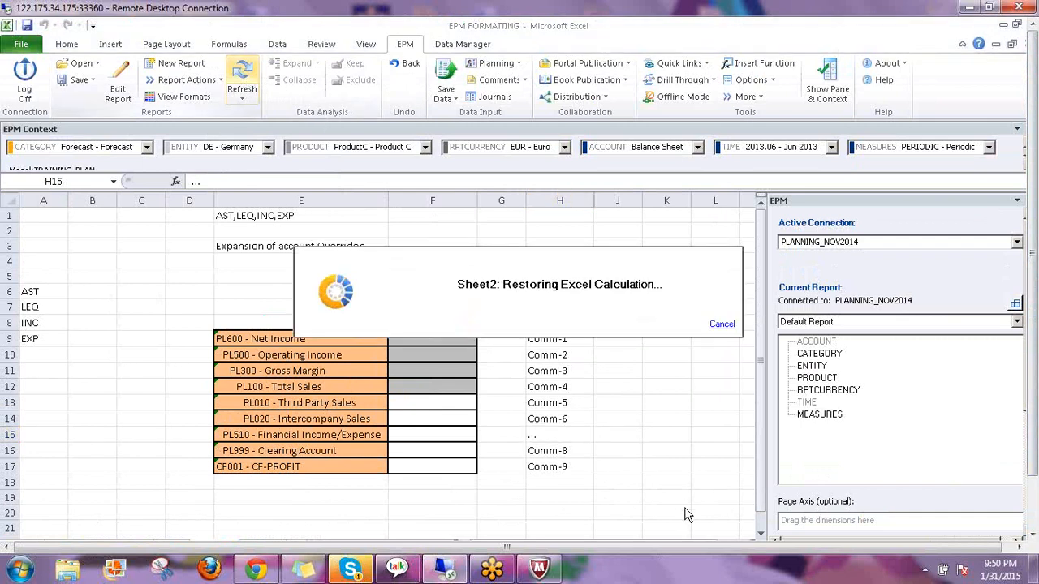
{"action": "left_click", "coordinate": [545, 404]}
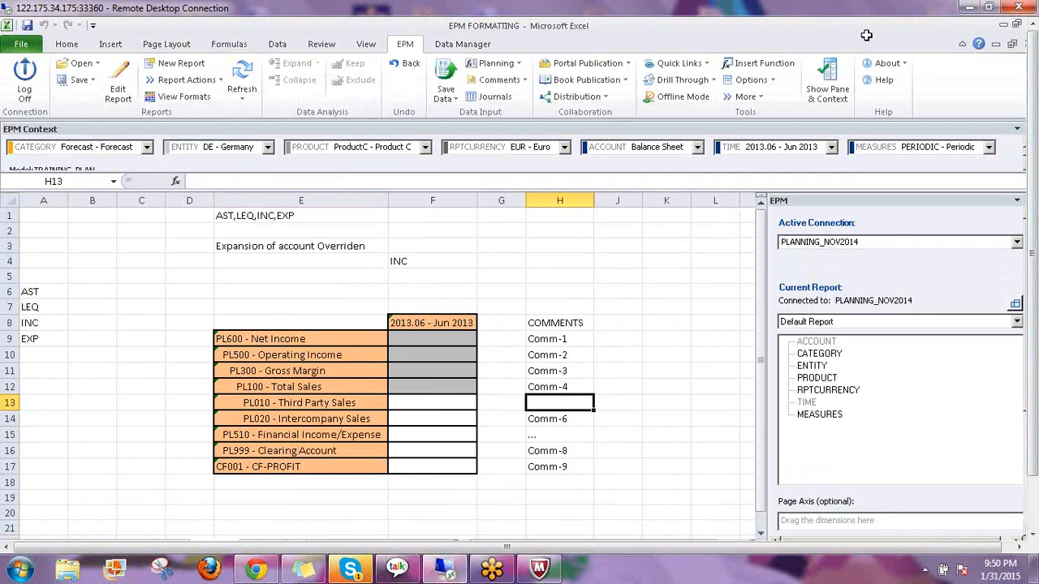
{"action": "left_click", "coordinate": [774, 80]}
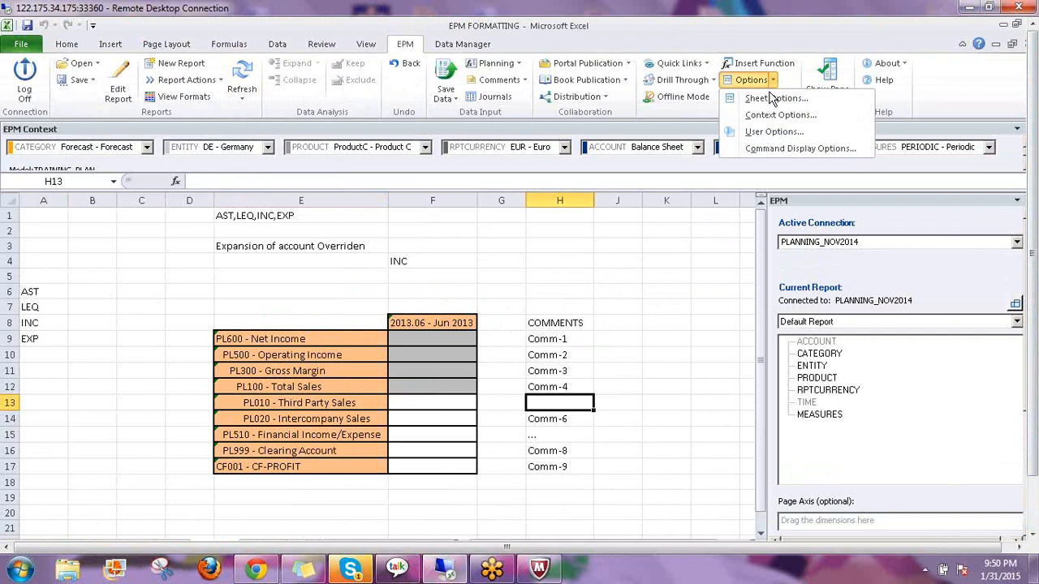
{"action": "left_click", "coordinate": [775, 132]}
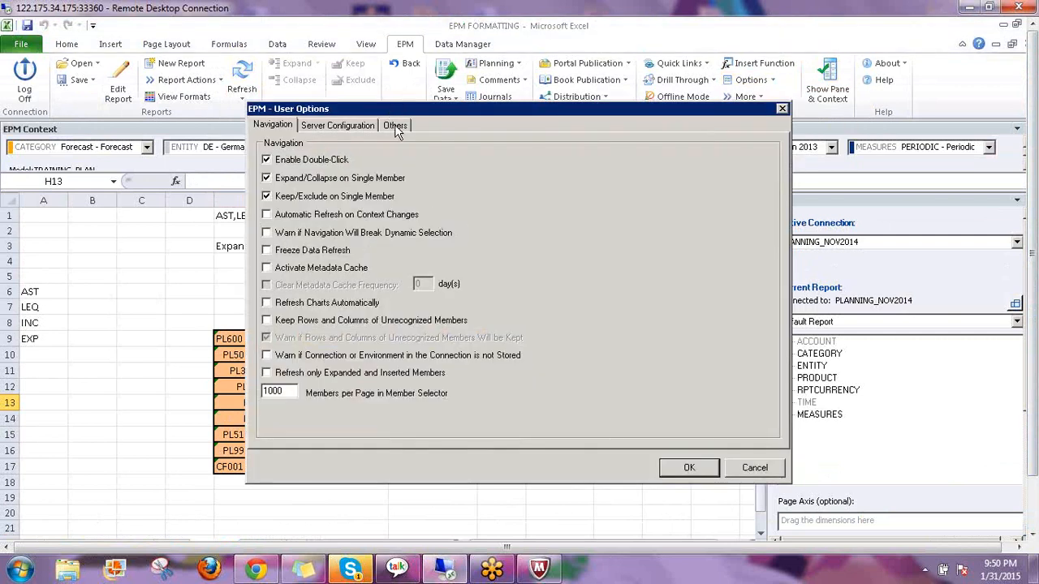
{"action": "left_click", "coordinate": [394, 124]}
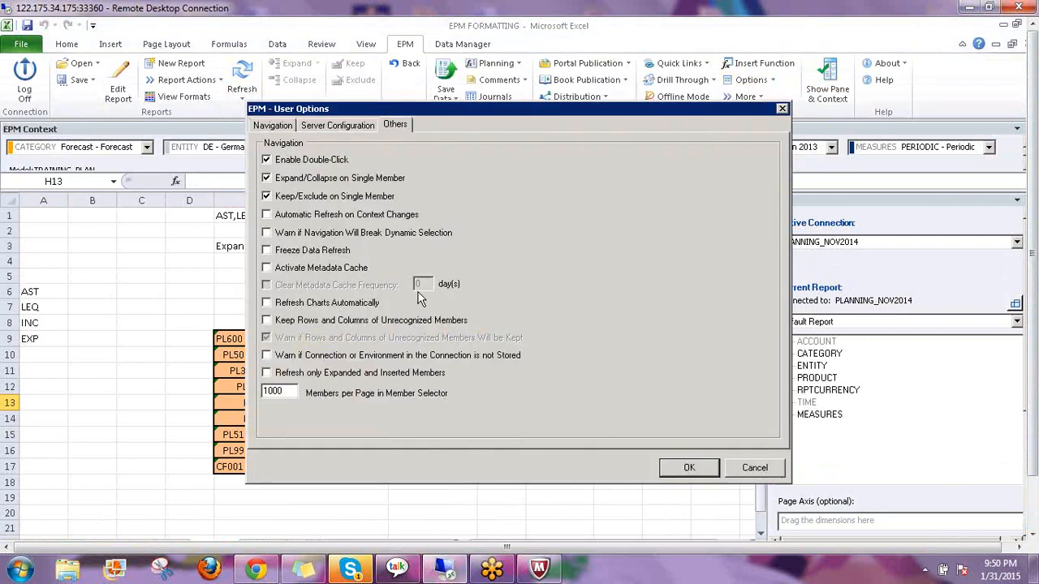
{"action": "left_click", "coordinate": [747, 472]}
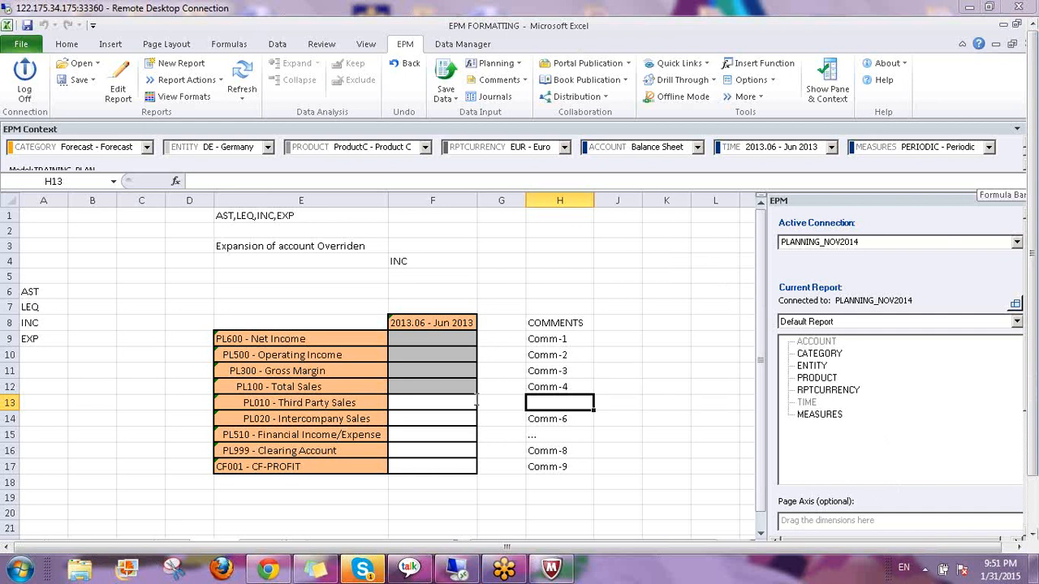
{"action": "left_click", "coordinate": [303, 337]}
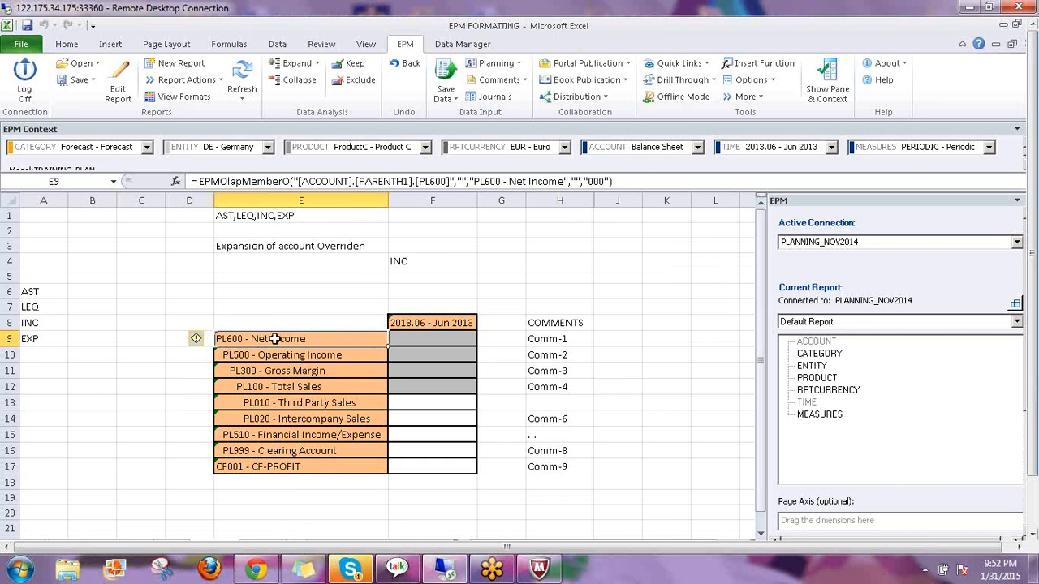
{"action": "left_click", "coordinate": [554, 338]}
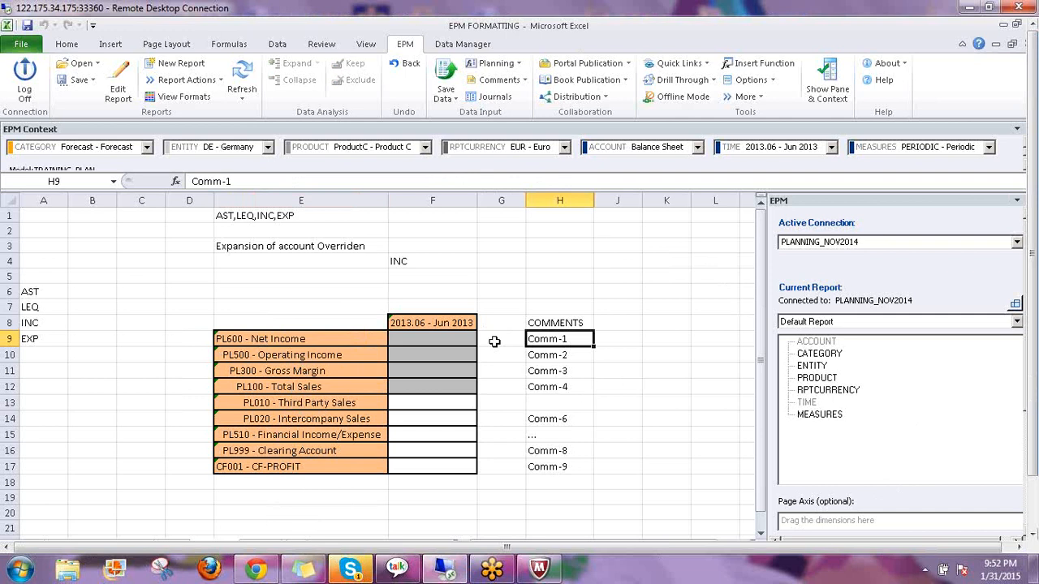
{"action": "left_click", "coordinate": [239, 357]}
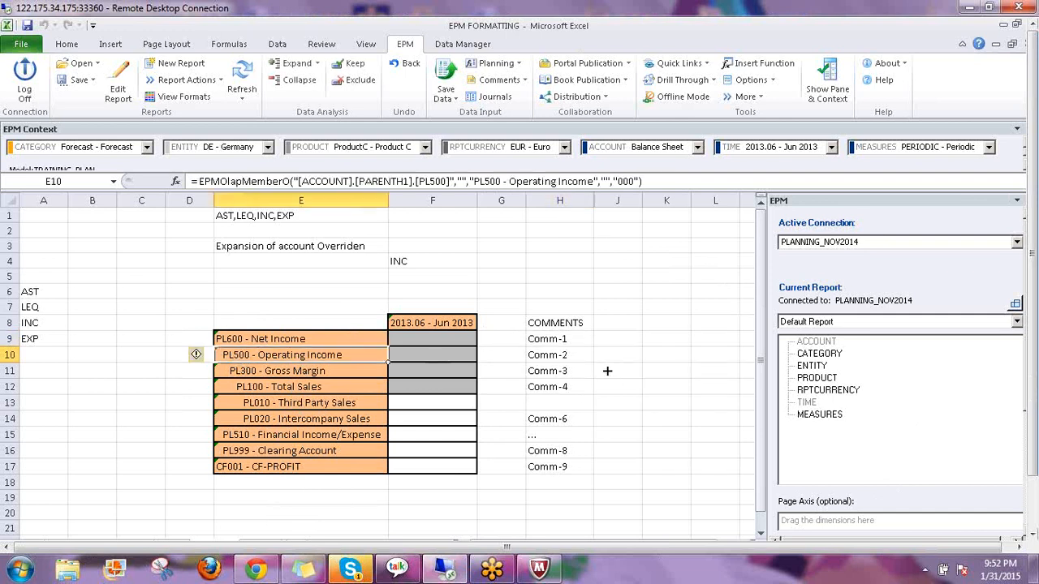
{"action": "left_click", "coordinate": [302, 337]}
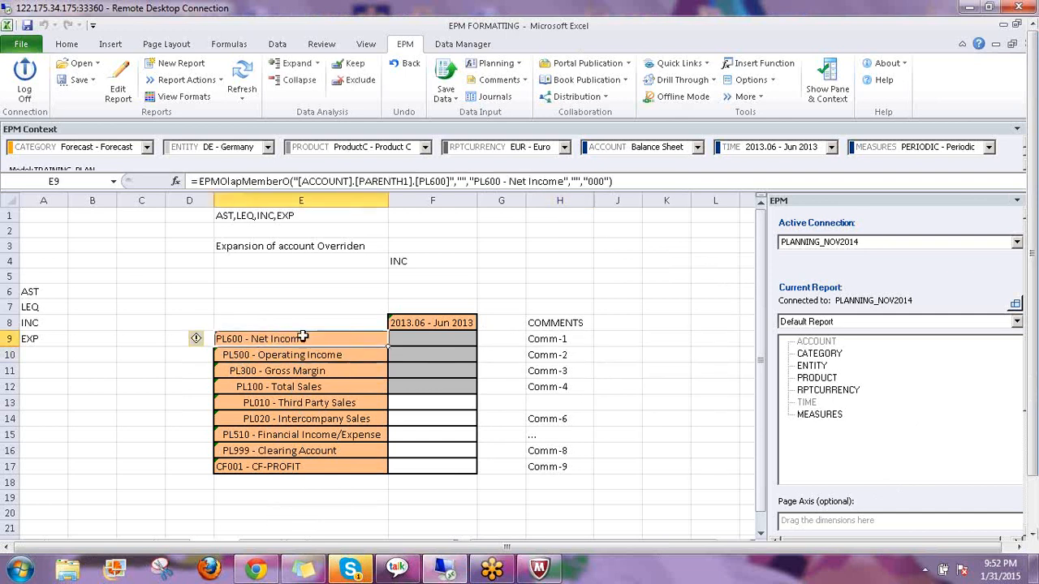
{"action": "left_click", "coordinate": [553, 337]}
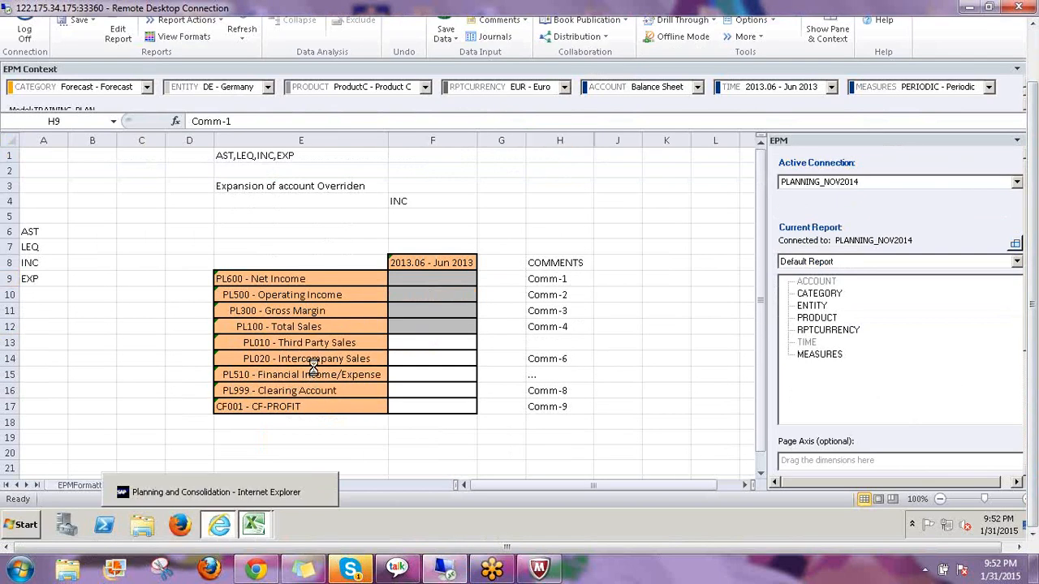
{"action": "left_click", "coordinate": [219, 525]}
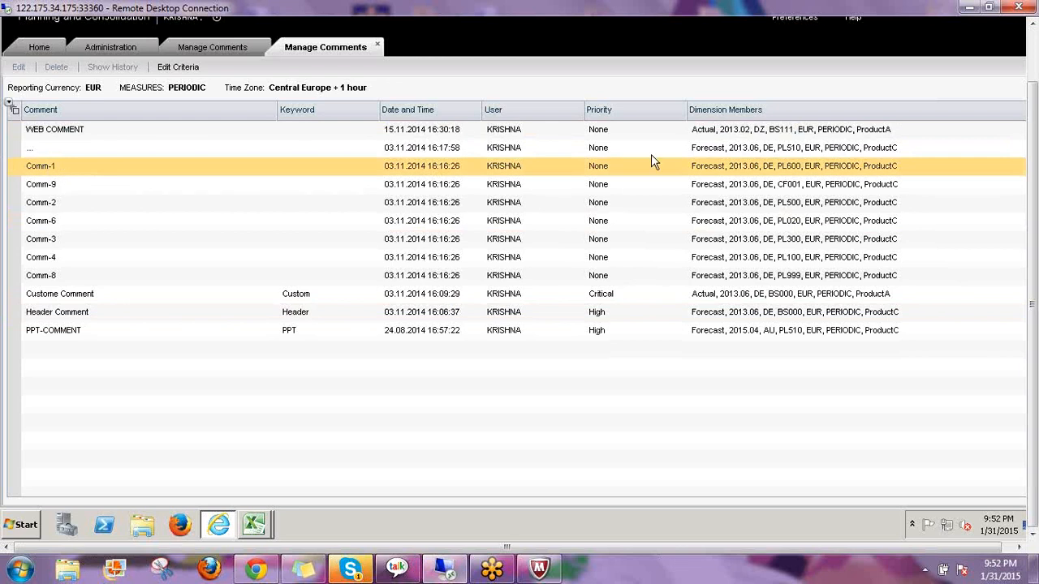
{"action": "left_click", "coordinate": [771, 167]}
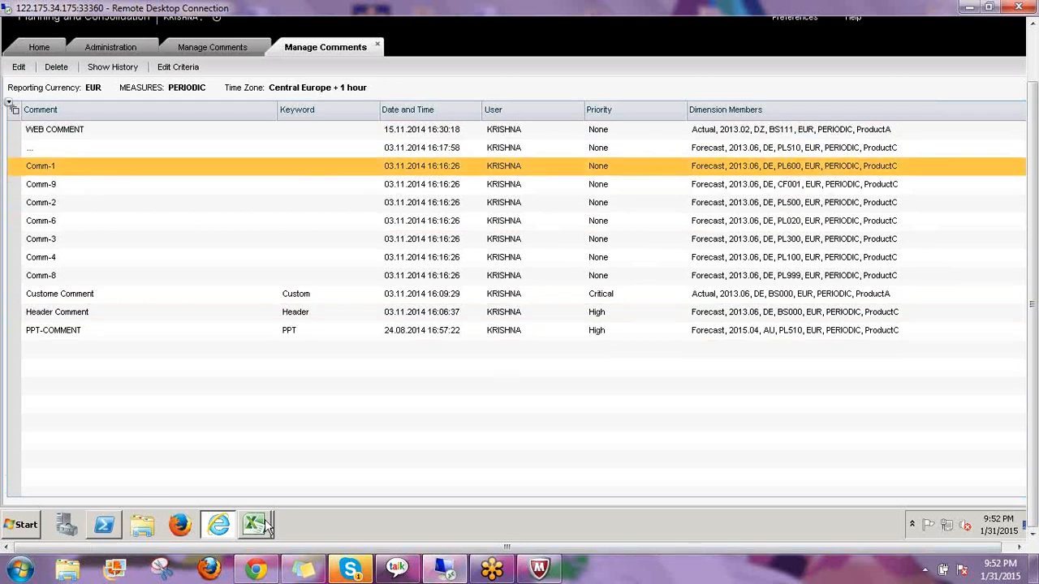
{"action": "mouse_move", "coordinate": [254, 525]}
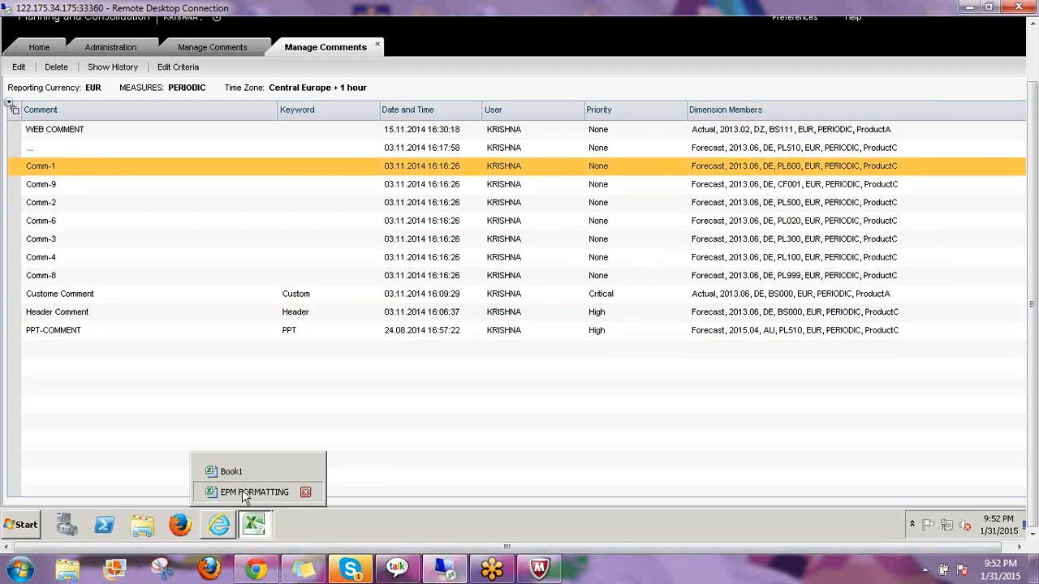
{"action": "left_click", "coordinate": [243, 491]}
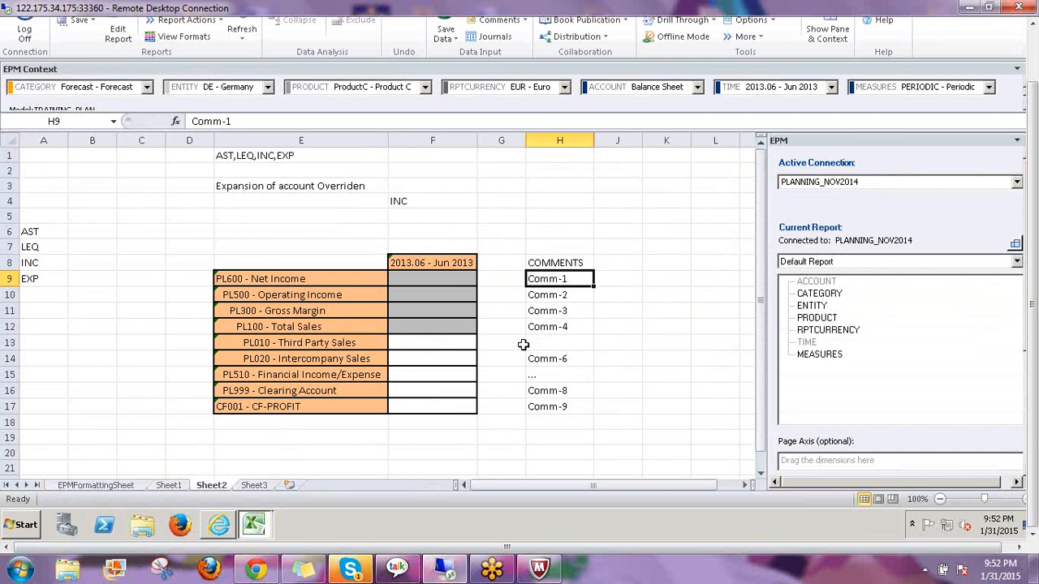
Create a new Sheet3 report with ENTITY on rows and TIME on columns
{"action": "left_click", "coordinate": [254, 486]}
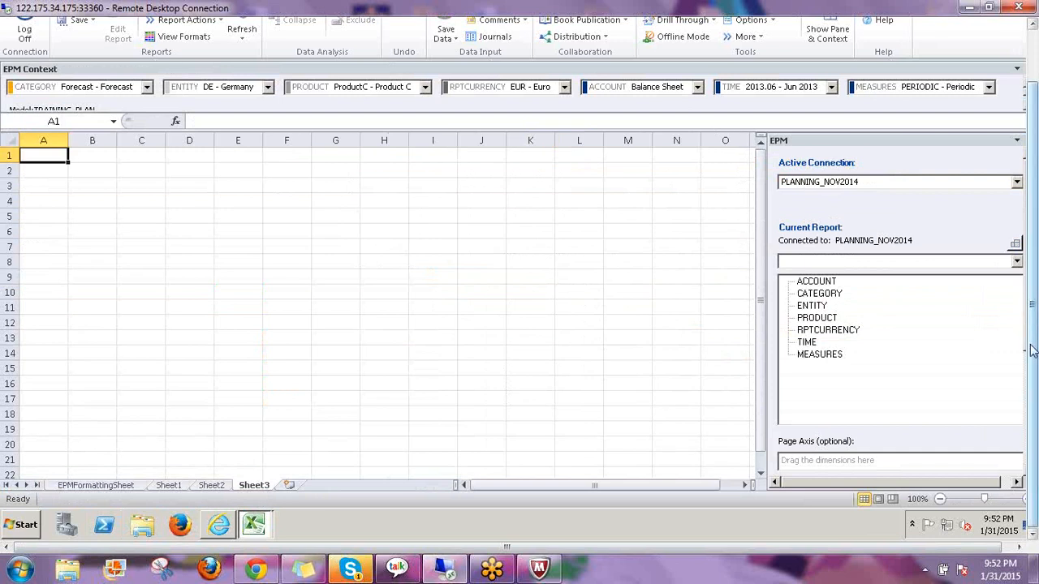
{"action": "left_click_drag", "start_coordinate": [1032, 350], "coordinate": [1019, 280]}
{"action": "left_click", "coordinate": [175, 65]}
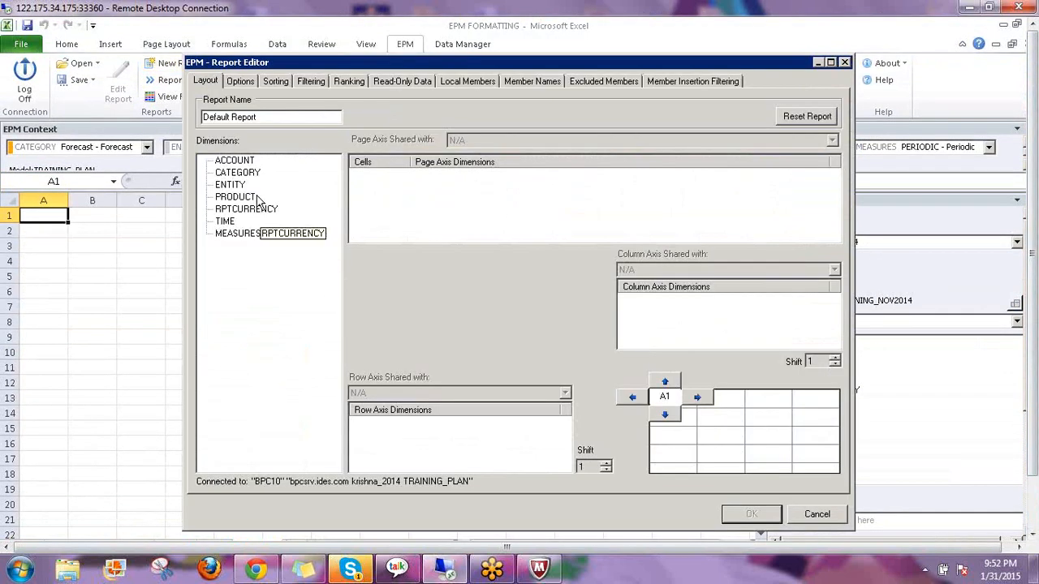
{"action": "left_click_drag", "start_coordinate": [229, 190], "coordinate": [361, 451]}
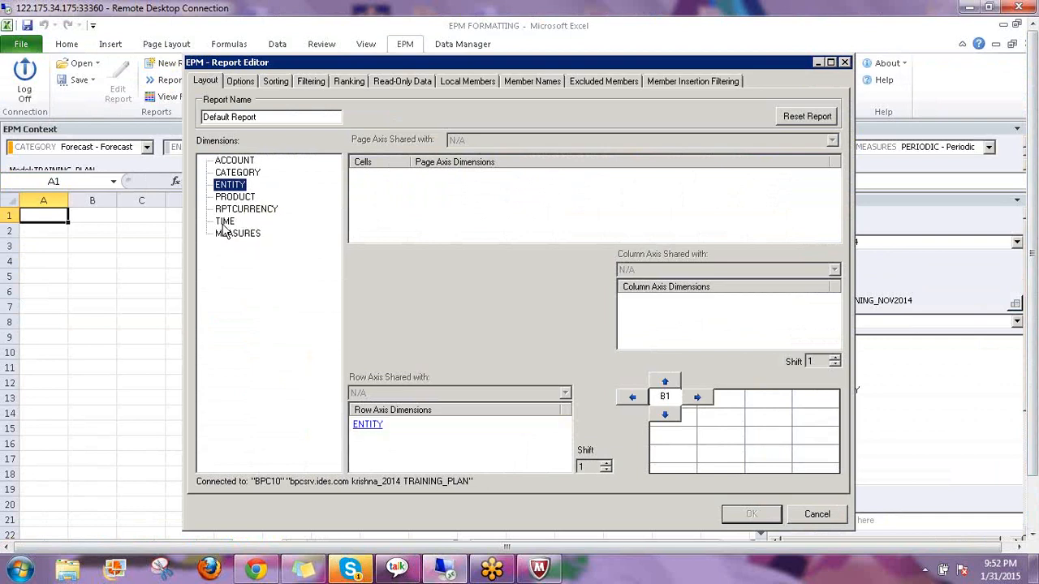
{"action": "left_click_drag", "start_coordinate": [224, 221], "coordinate": [676, 326]}
{"action": "left_click", "coordinate": [745, 517]}
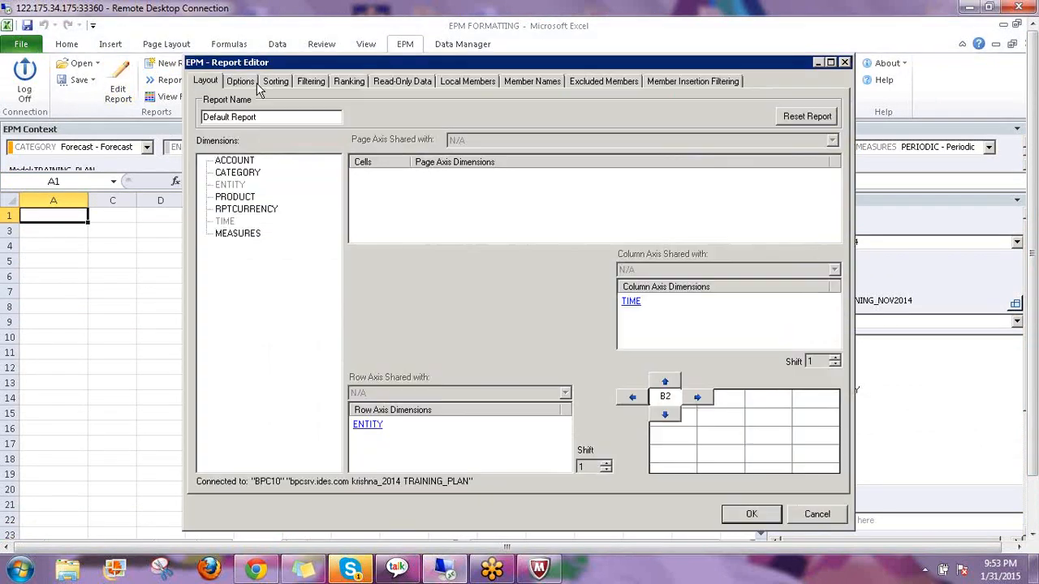
Uncheck Inherit Sheet Options and set empty Rows and Columns to Keep all
{"action": "left_click", "coordinate": [244, 81]}
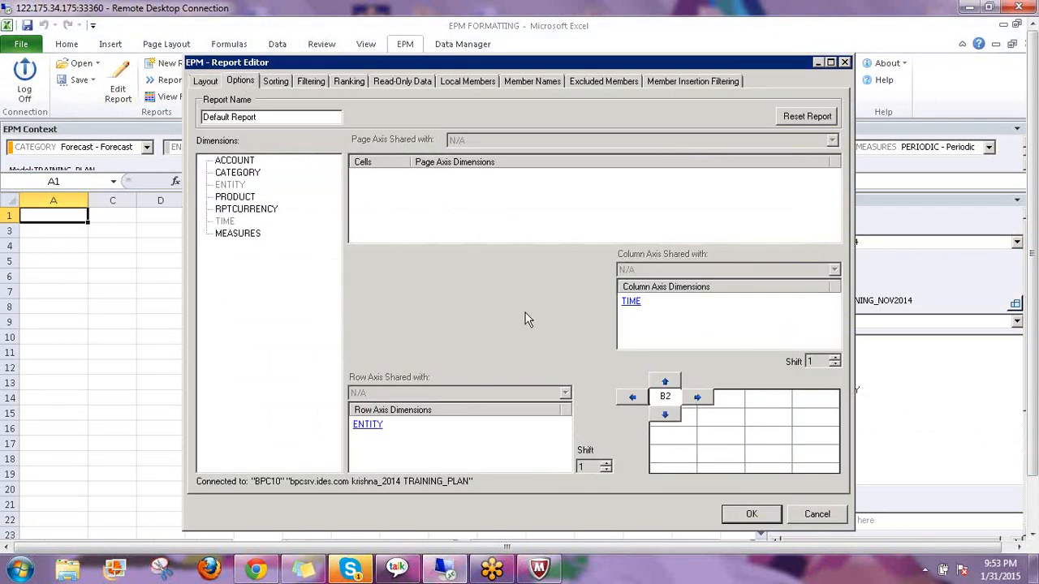
{"action": "left_click", "coordinate": [207, 99]}
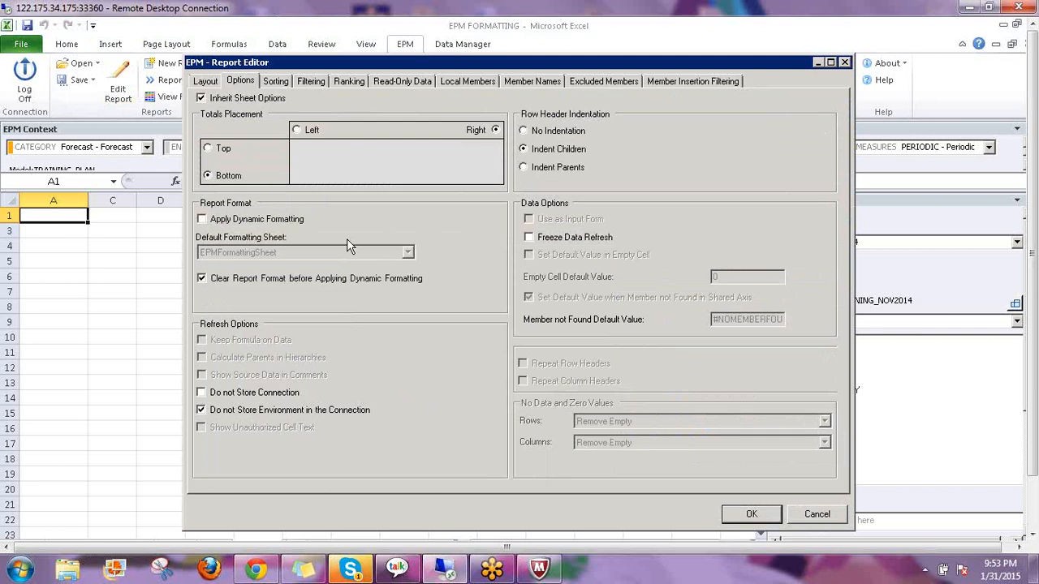
{"action": "left_click", "coordinate": [608, 422]}
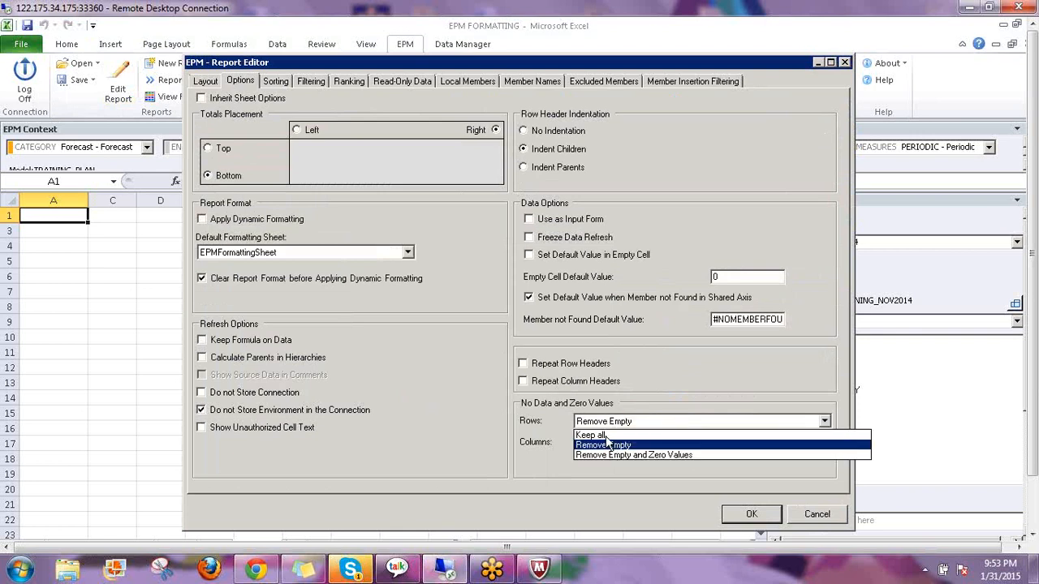
{"action": "left_click", "coordinate": [591, 435]}
{"action": "left_click", "coordinate": [601, 442]}
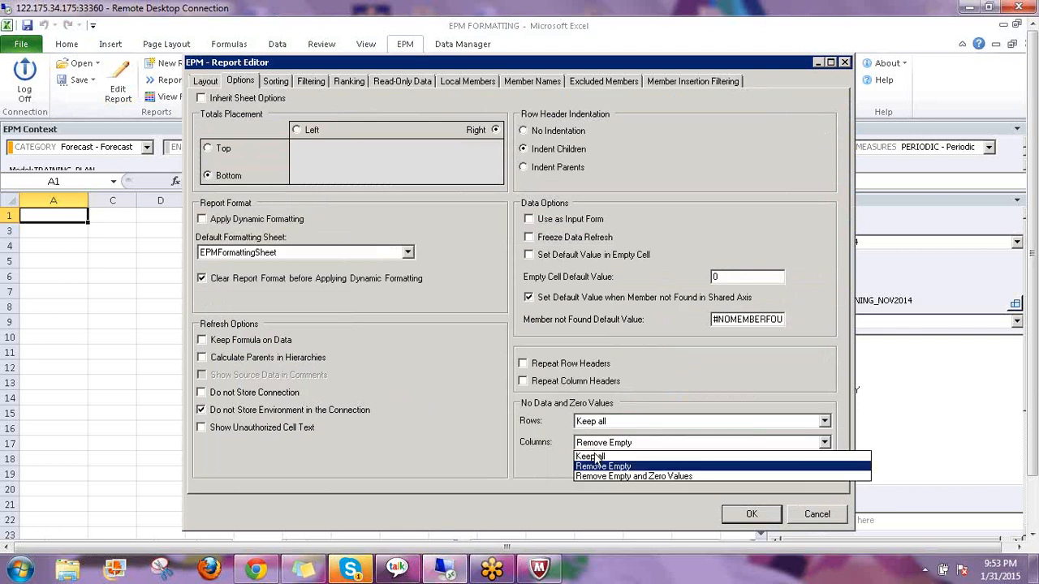
{"action": "left_click", "coordinate": [592, 456]}
{"action": "left_click", "coordinate": [761, 517]}
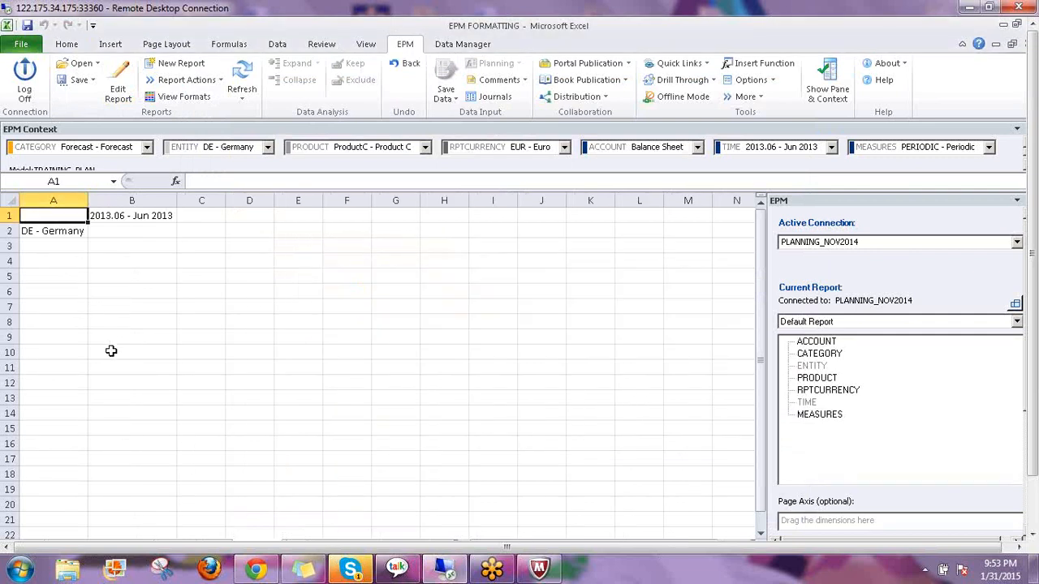
Return to the EPM FORMATTING workbook's Sheet3 and select cell D2
{"action": "left_click_drag", "start_coordinate": [1034, 379], "coordinate": [1033, 437]}
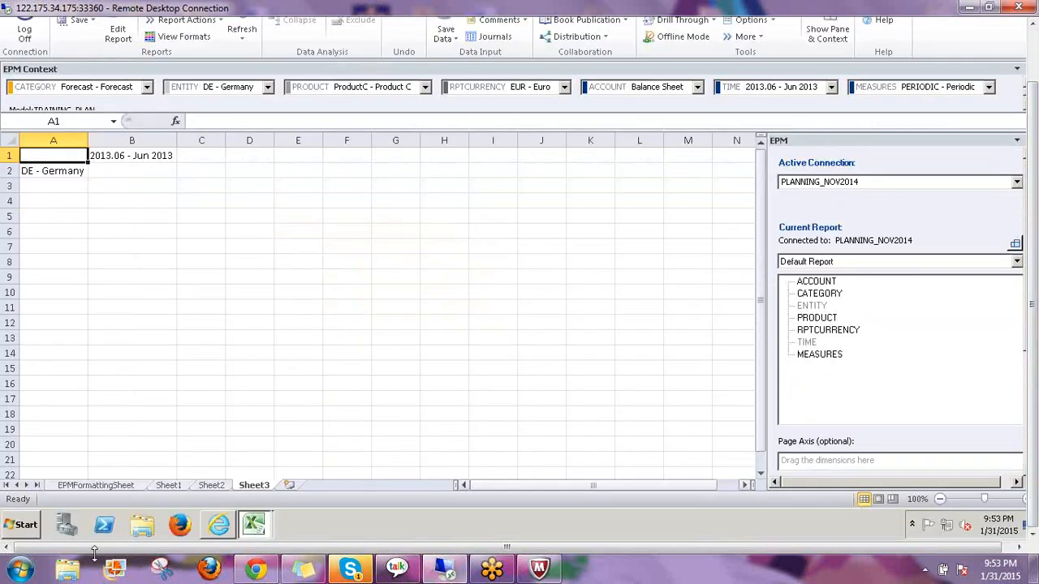
{"action": "left_click", "coordinate": [219, 527]}
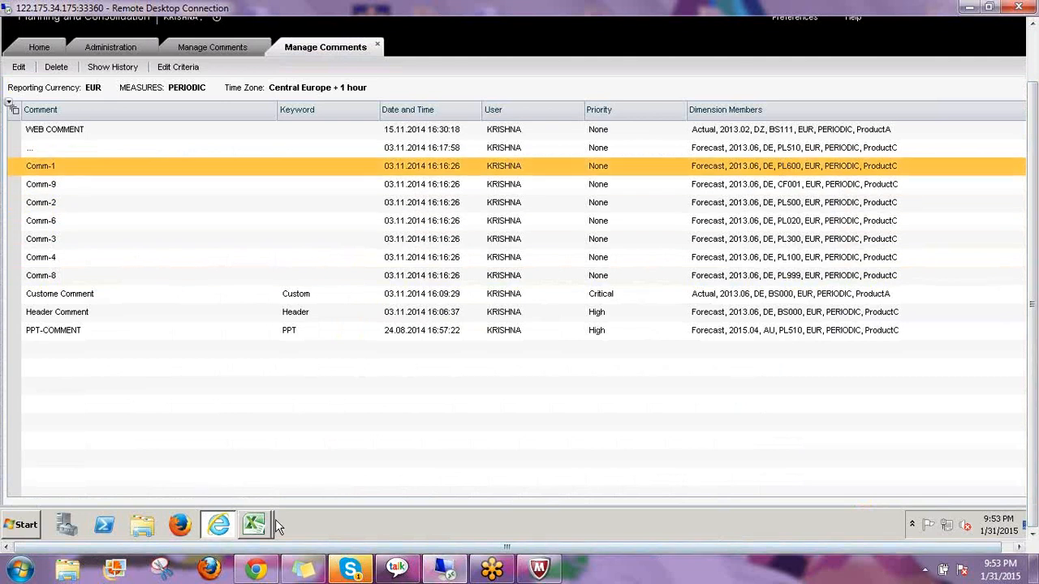
{"action": "mouse_move", "coordinate": [256, 528]}
{"action": "left_click", "coordinate": [252, 427]}
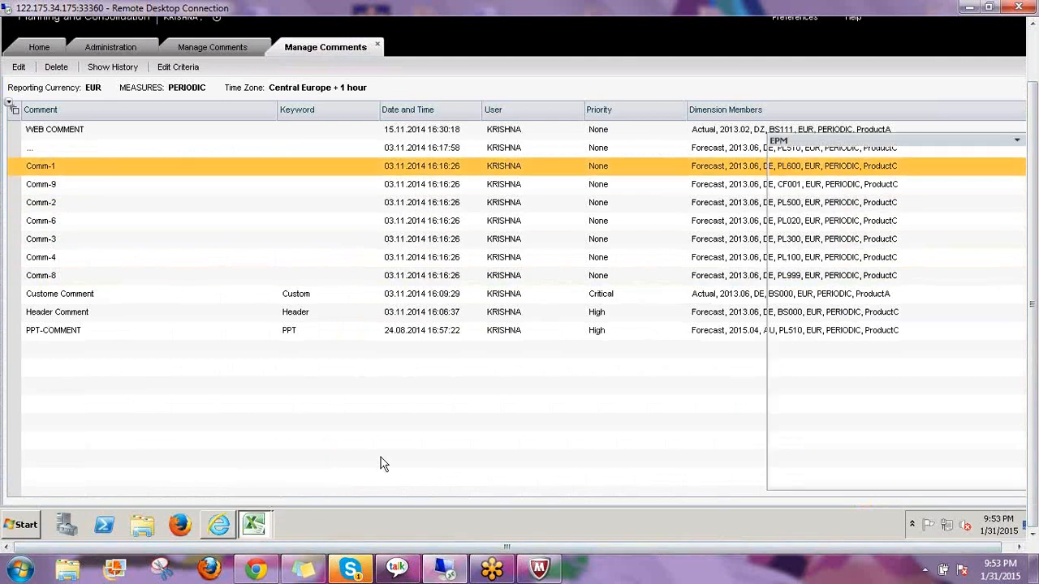
{"action": "left_click_drag", "start_coordinate": [1035, 376], "coordinate": [1033, 401]}
{"action": "left_click", "coordinate": [221, 484]}
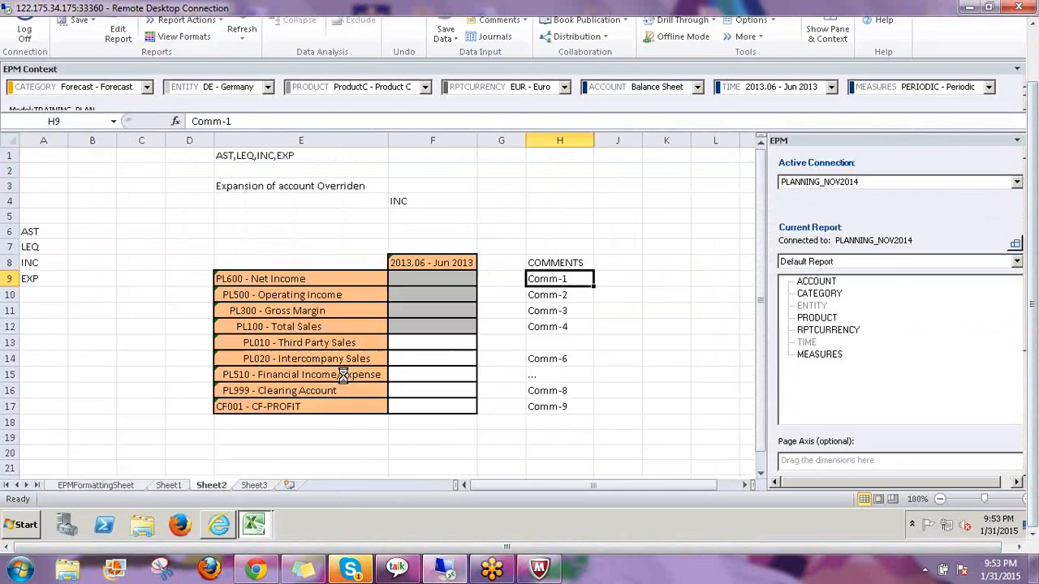
{"action": "left_click", "coordinate": [254, 487]}
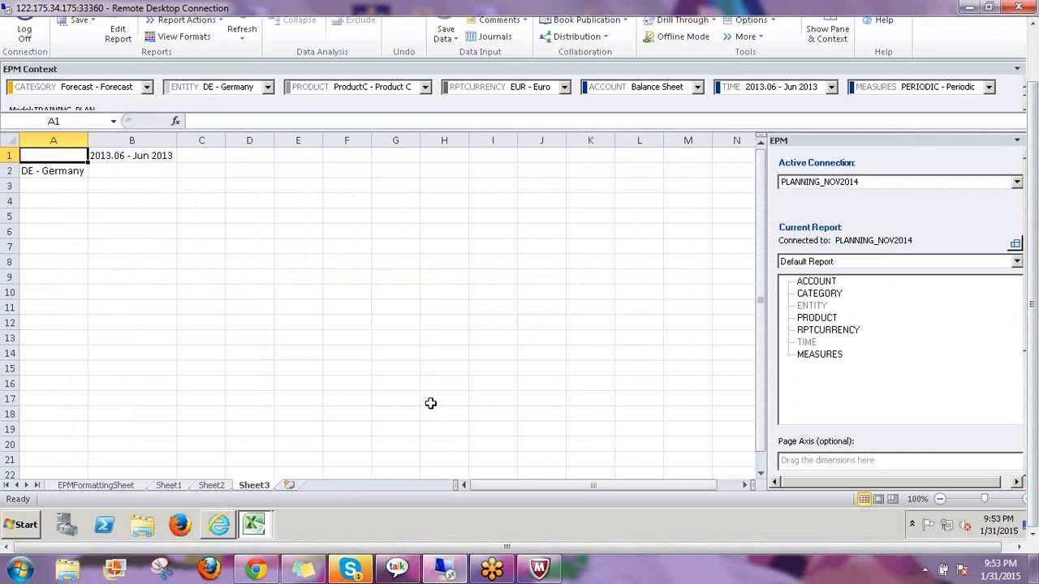
{"action": "left_click_drag", "start_coordinate": [1034, 335], "coordinate": [1033, 272]}
{"action": "left_click", "coordinate": [249, 231]}
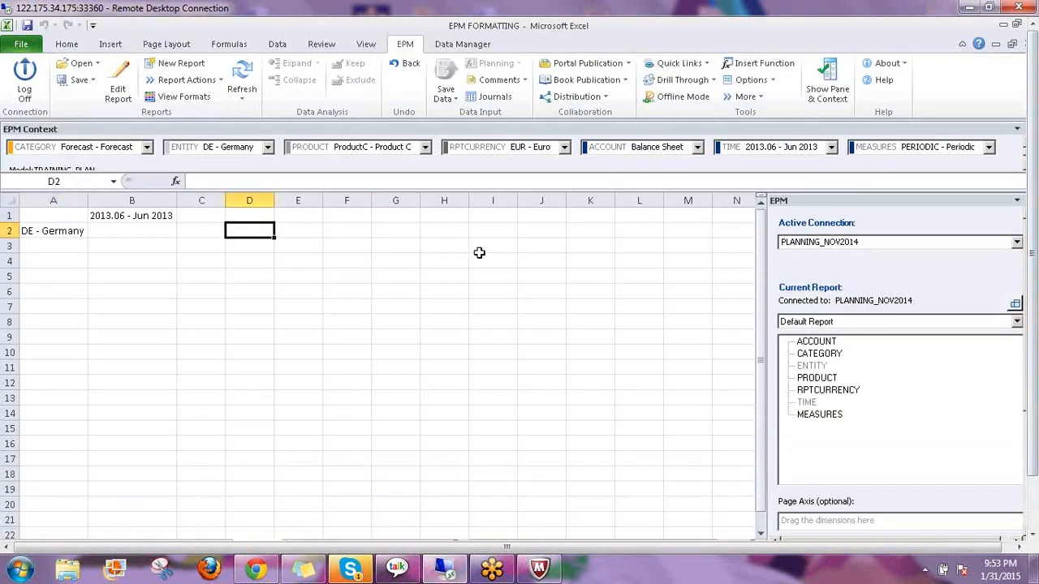
Enter =EPMCommentPartialContext(,A2,B1) in D2, with A2 as Member1 and B1 as Member2
{"action": "type", "text": "=e"}
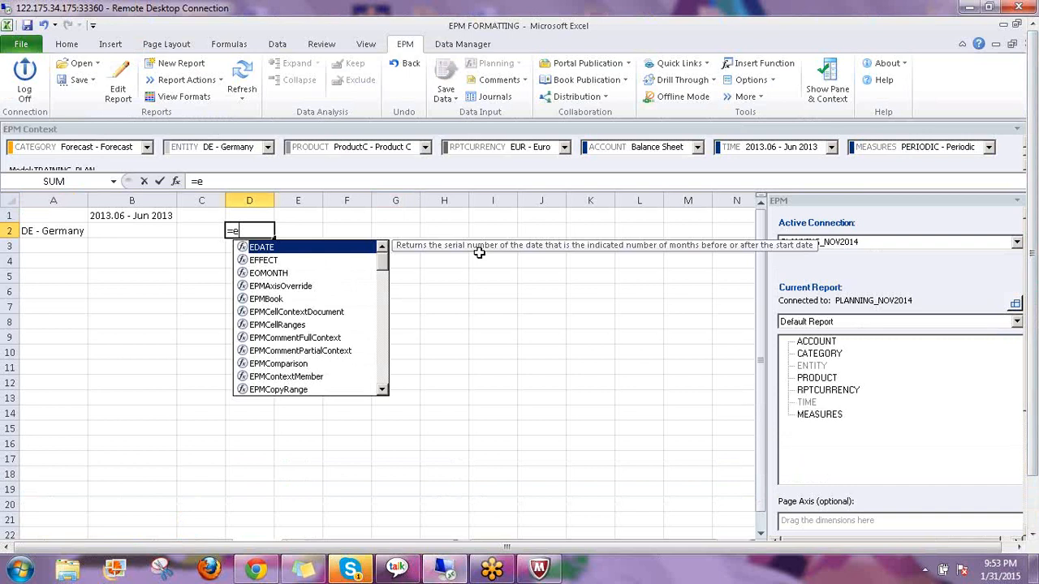
{"action": "type", "text": "pmr"}
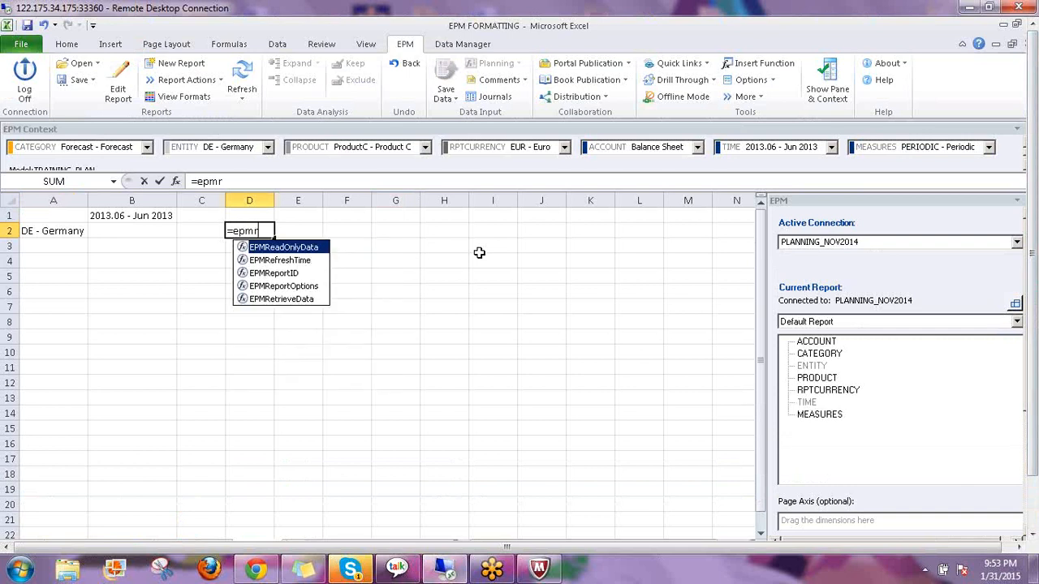
{"action": "key", "text": "BackSpace"}
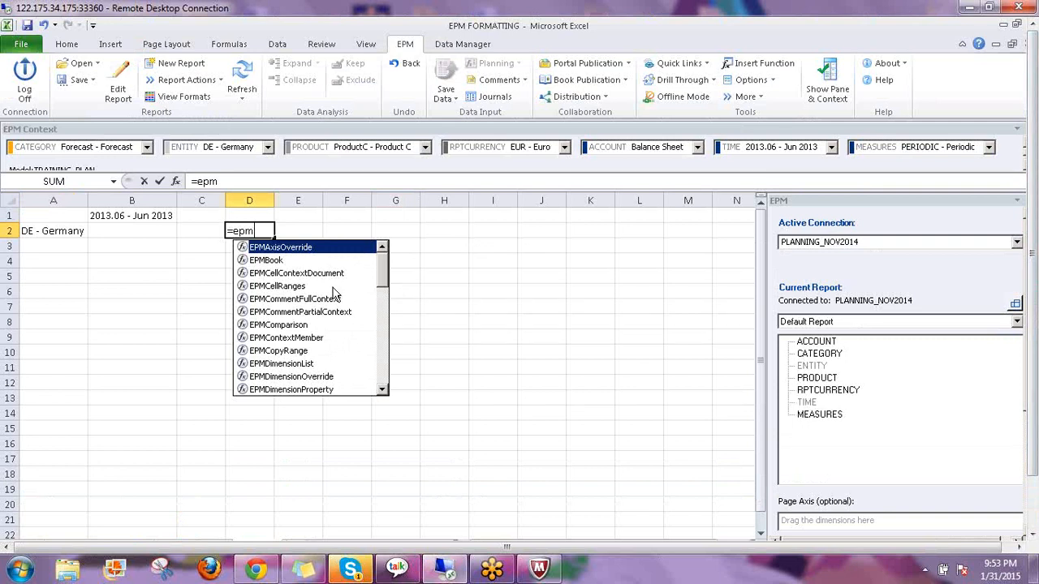
{"action": "left_click", "coordinate": [311, 314]}
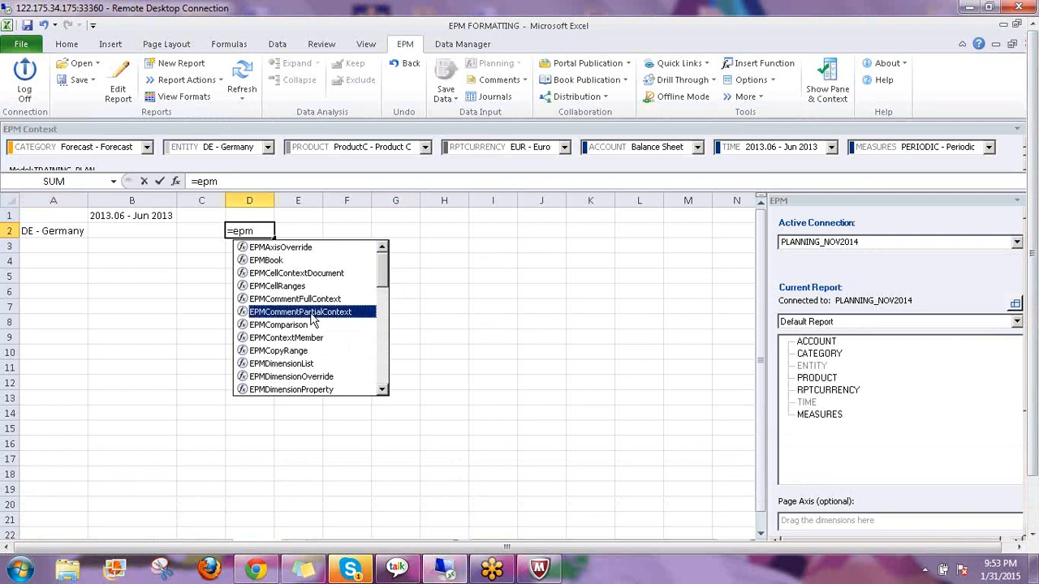
{"action": "double_click", "coordinate": [311, 315]}
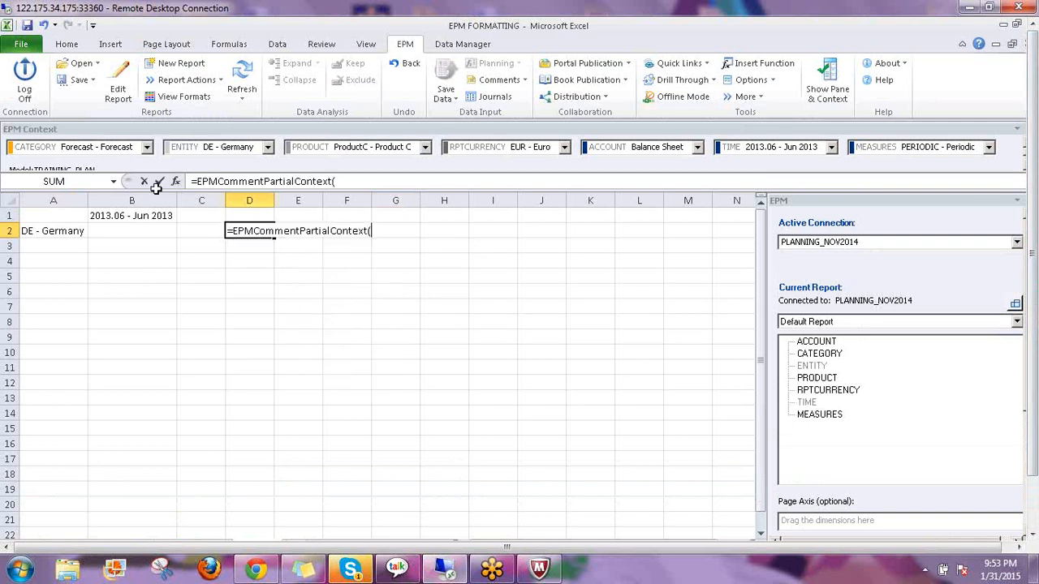
{"action": "left_click", "coordinate": [175, 183]}
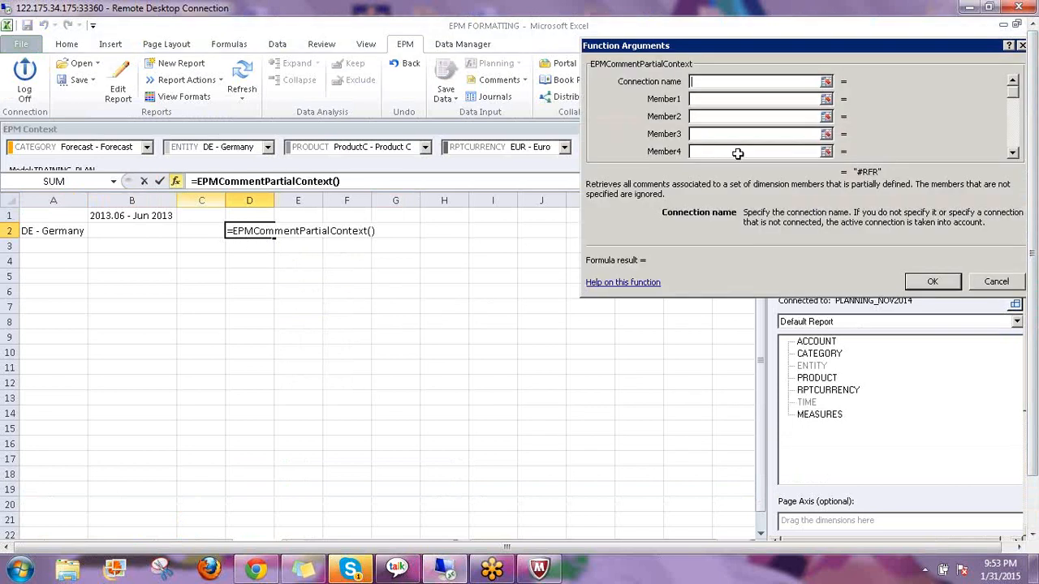
{"action": "left_click", "coordinate": [698, 98]}
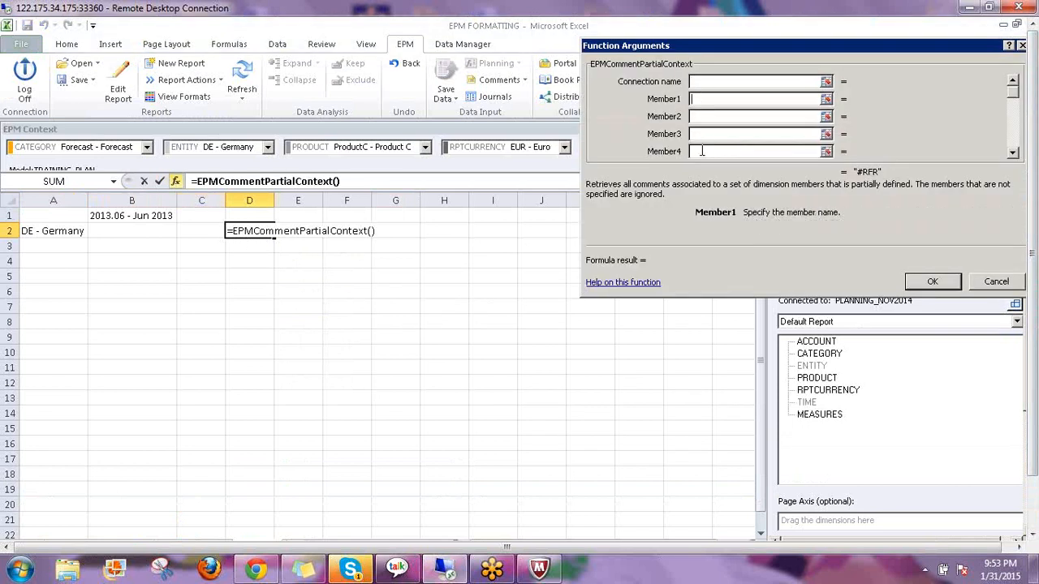
{"action": "left_click", "coordinate": [42, 233]}
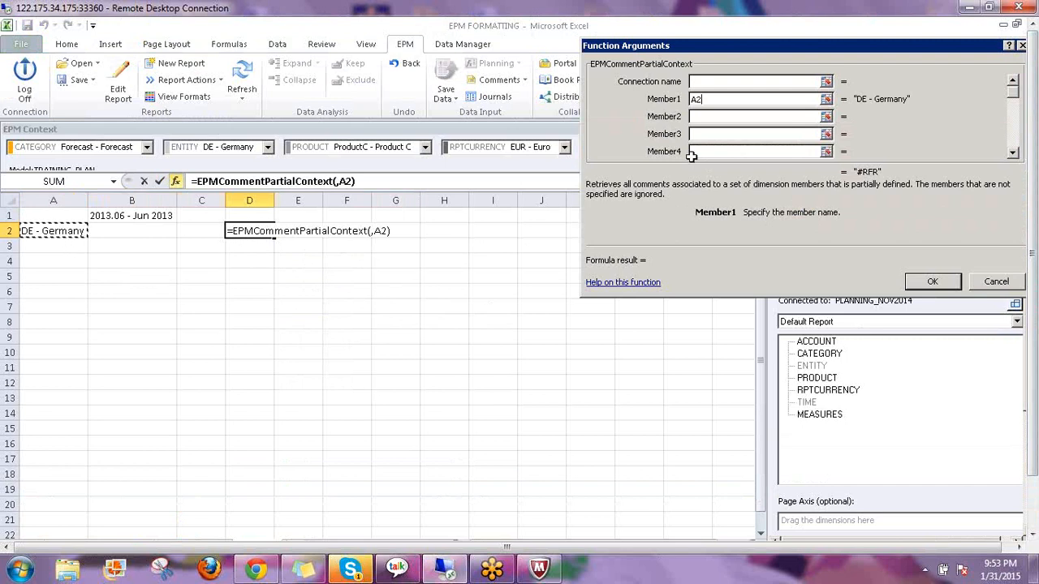
{"action": "left_click", "coordinate": [701, 118]}
{"action": "left_click", "coordinate": [134, 215]}
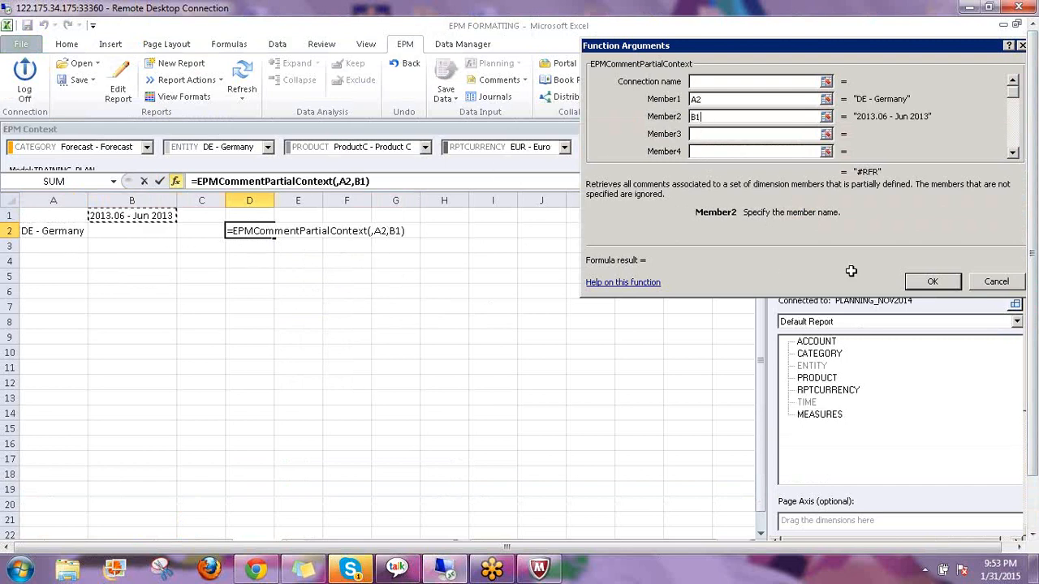
{"action": "left_click", "coordinate": [932, 282]}
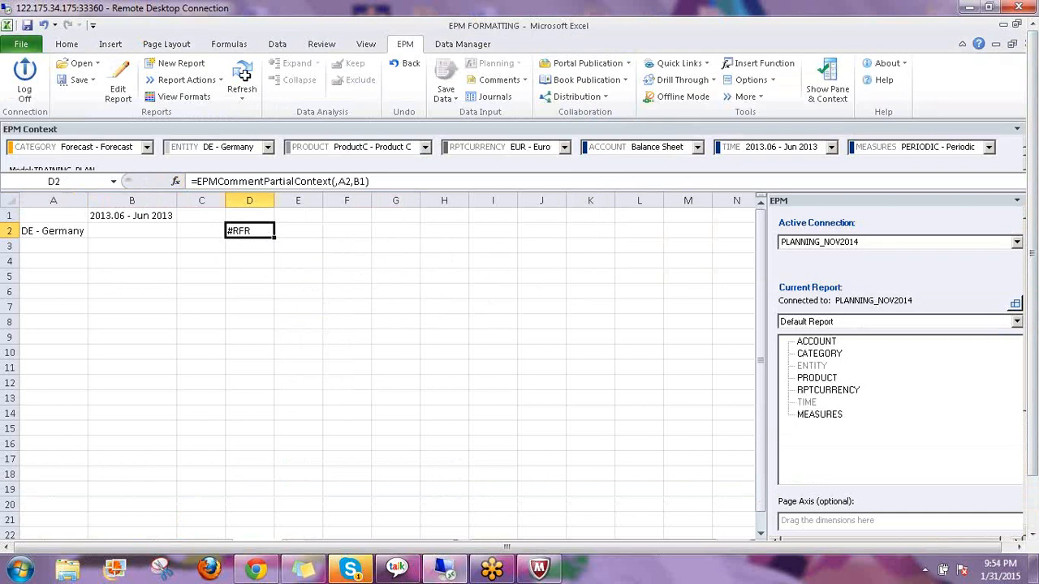
Refresh the report so D2 clears from #RFR, and set the EPM account context to Net Income
{"action": "left_click", "coordinate": [237, 72]}
{"action": "left_click", "coordinate": [661, 152]}
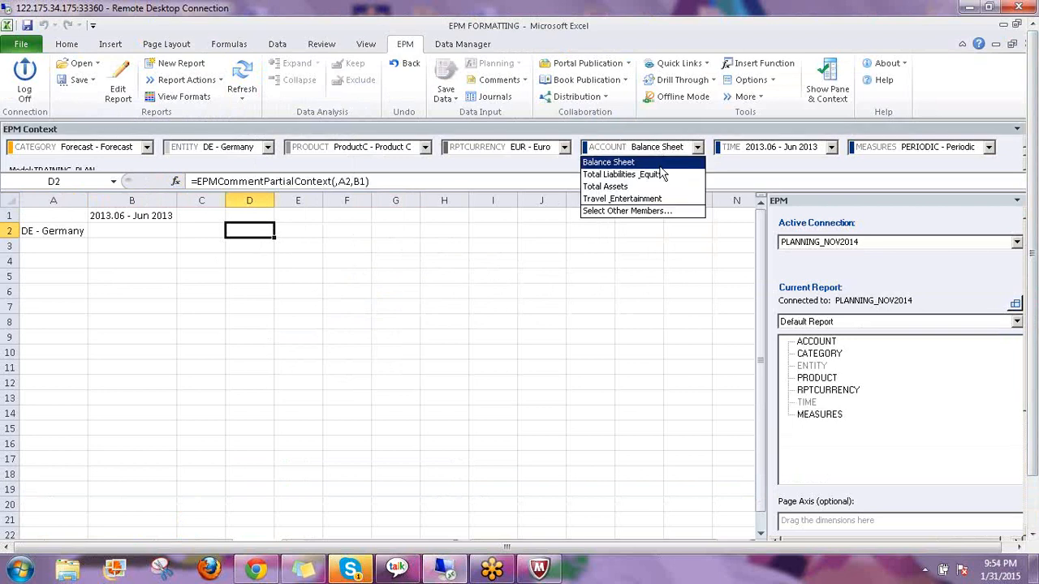
{"action": "left_click", "coordinate": [639, 211]}
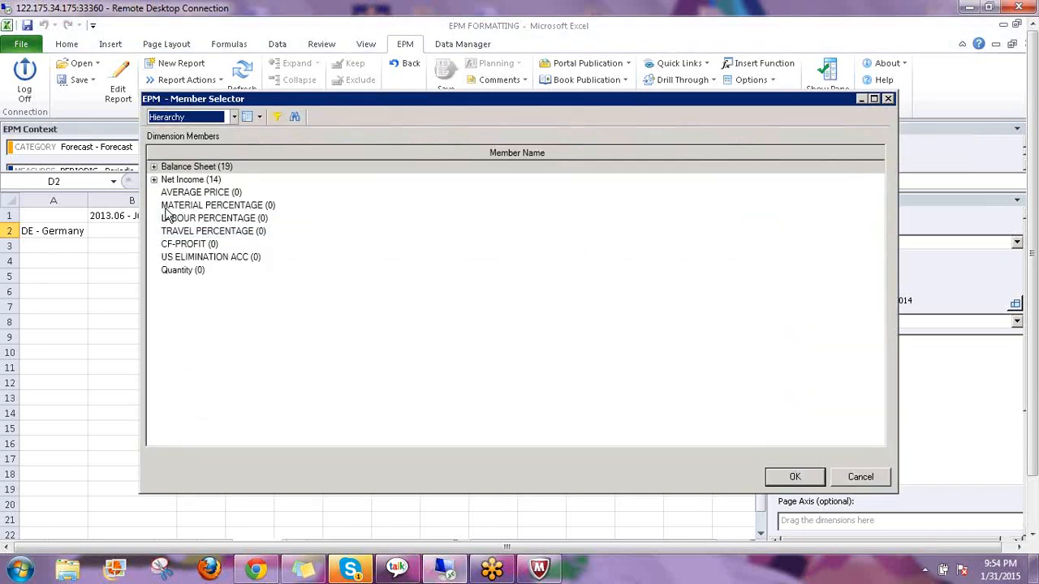
{"action": "left_click", "coordinate": [154, 180]}
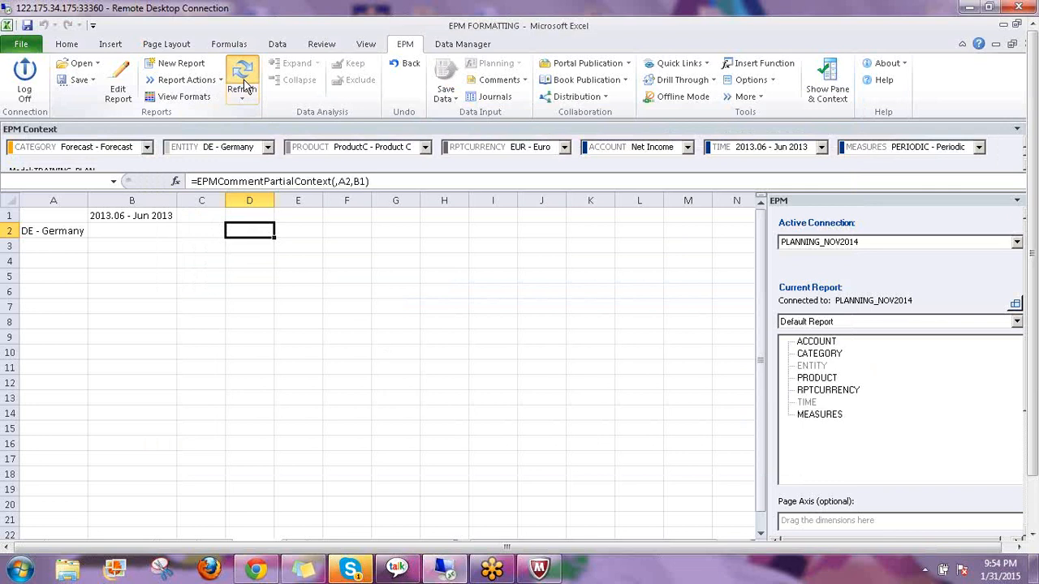
{"action": "left_click", "coordinate": [243, 81]}
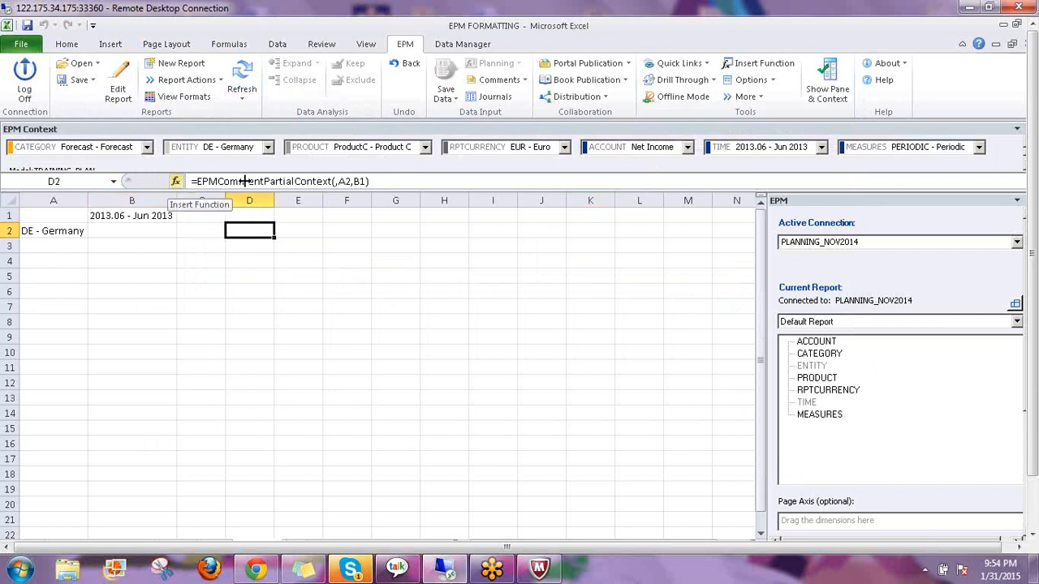
{"action": "left_click", "coordinate": [303, 230]}
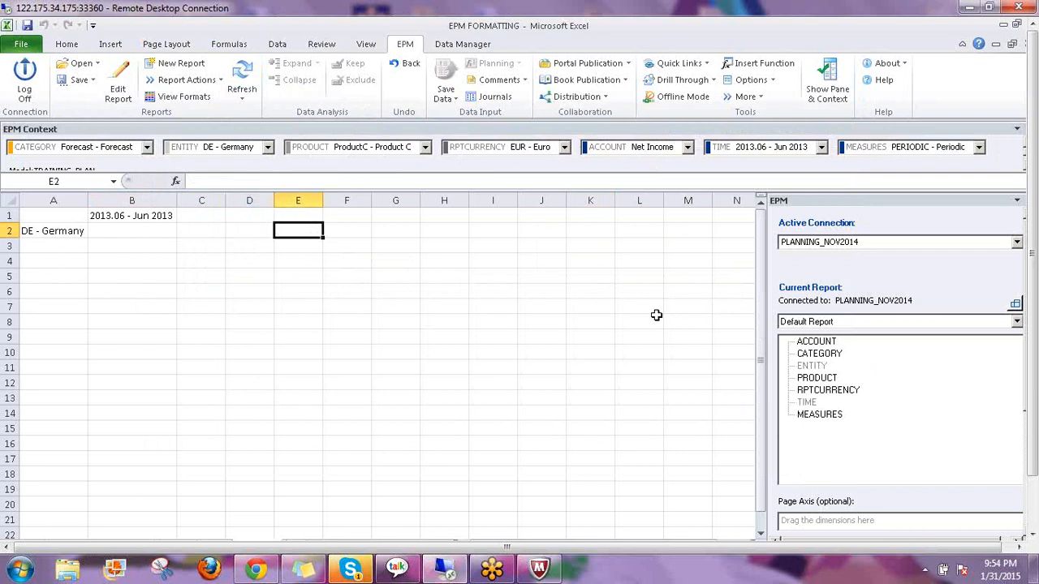
Enter =EPMCommentFullContext(,A2) in E2 to return Comm-1, then compare it with D2
{"action": "type", "text": "=epm"}
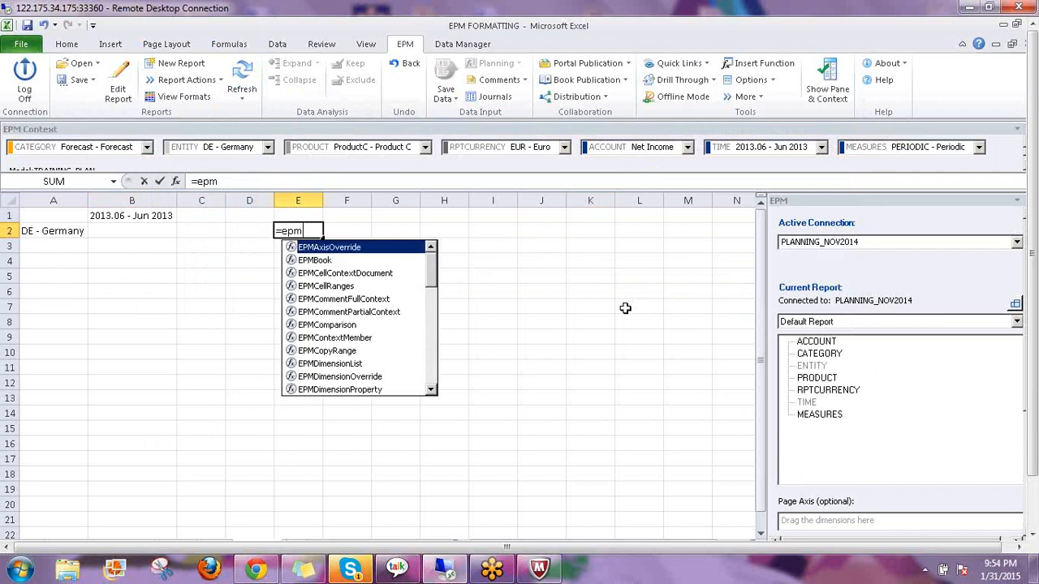
{"action": "double_click", "coordinate": [351, 300]}
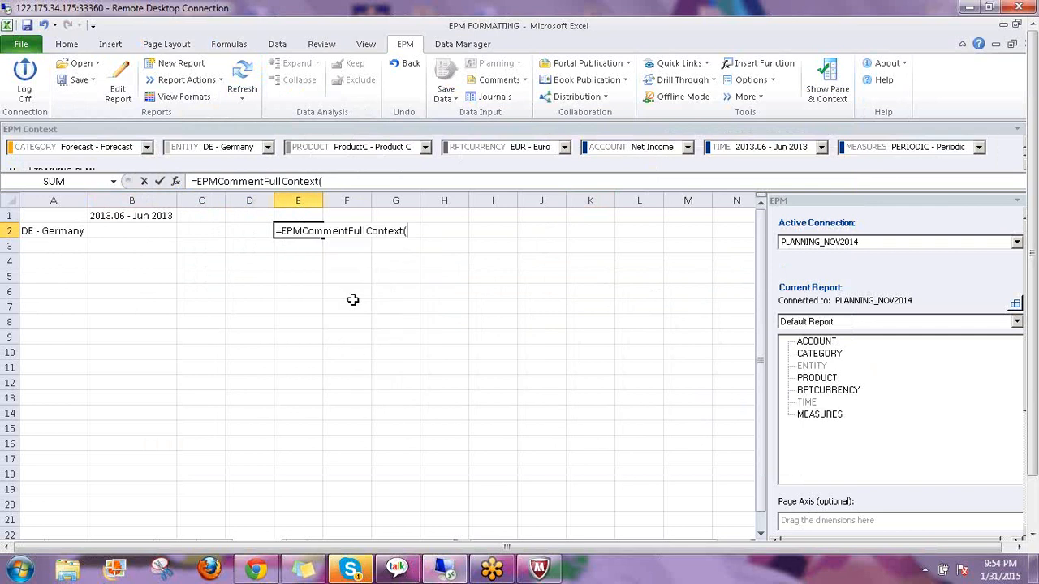
{"action": "left_click", "coordinate": [178, 183]}
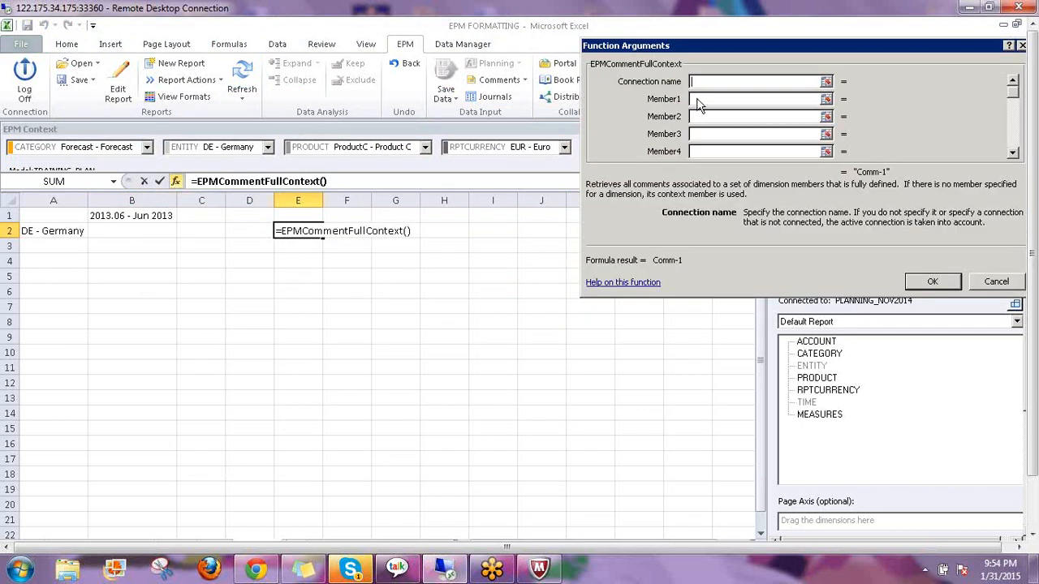
{"action": "left_click", "coordinate": [697, 97]}
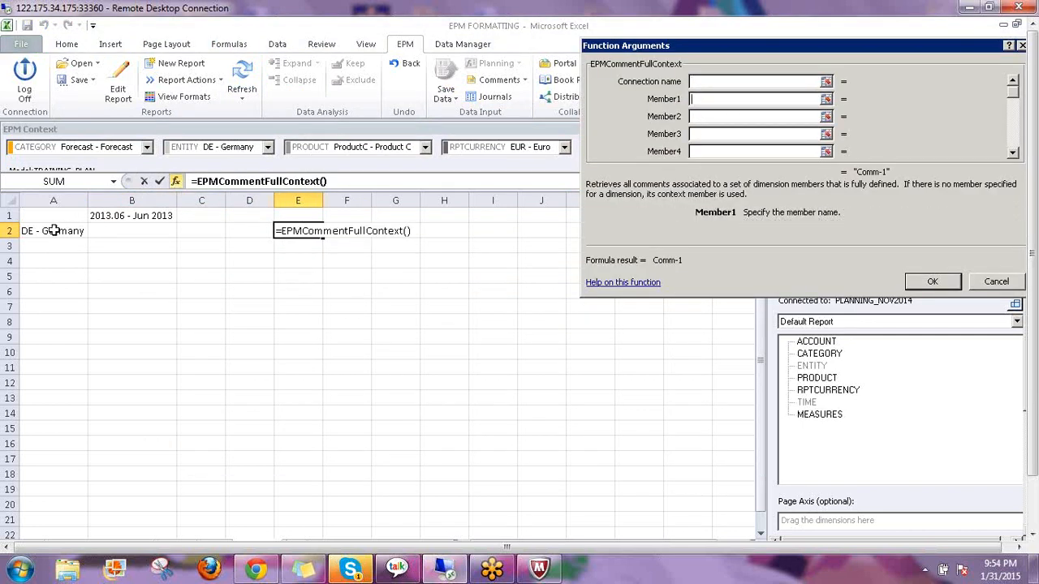
{"action": "left_click", "coordinate": [52, 231]}
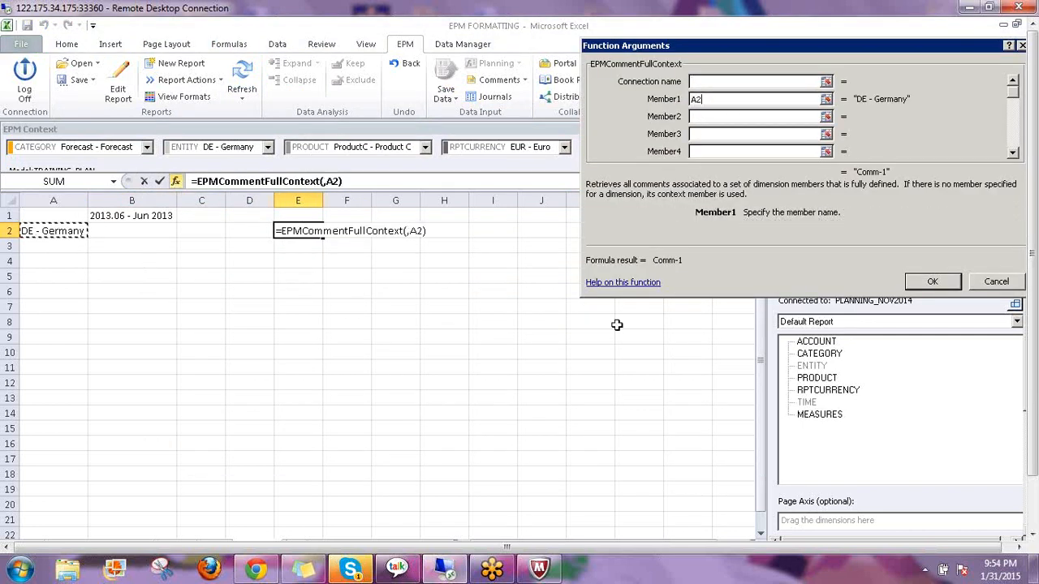
{"action": "left_click", "coordinate": [922, 284]}
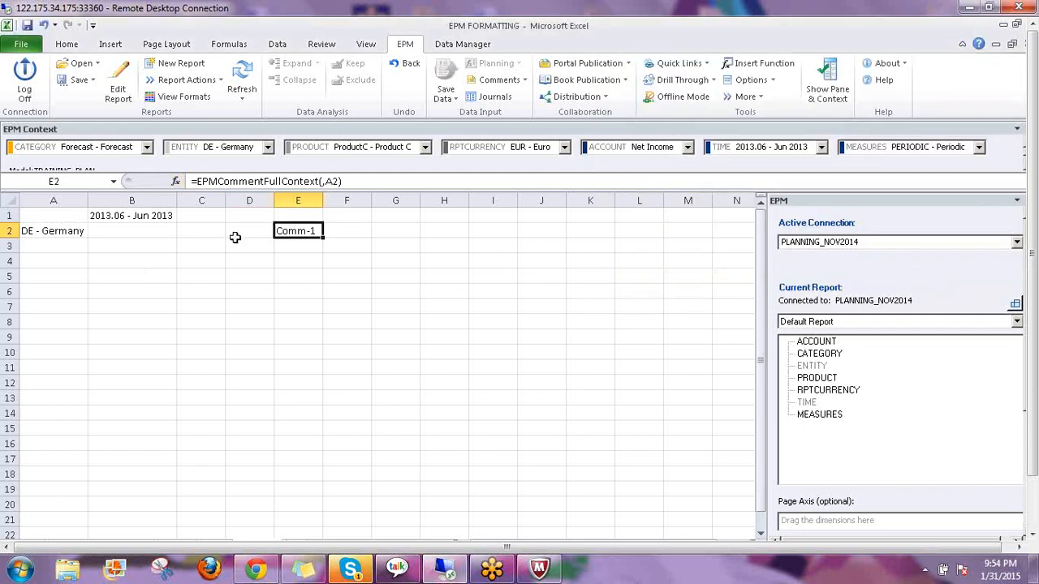
{"action": "left_click", "coordinate": [204, 231]}
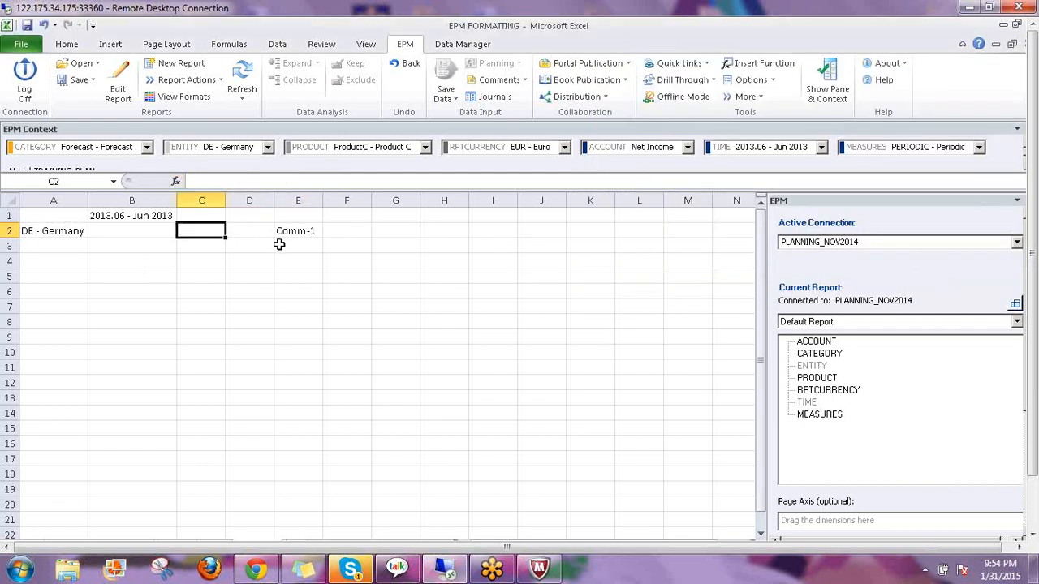
{"action": "left_click", "coordinate": [266, 234]}
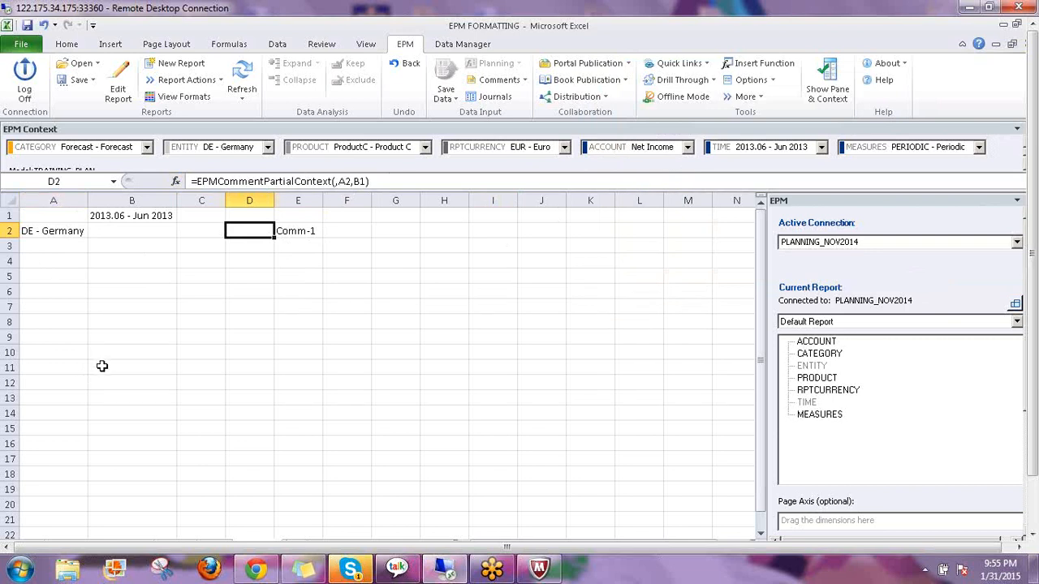
Compare the full-context comment formula in E2 with the partial-context one in D2
{"action": "left_click", "coordinate": [297, 232]}
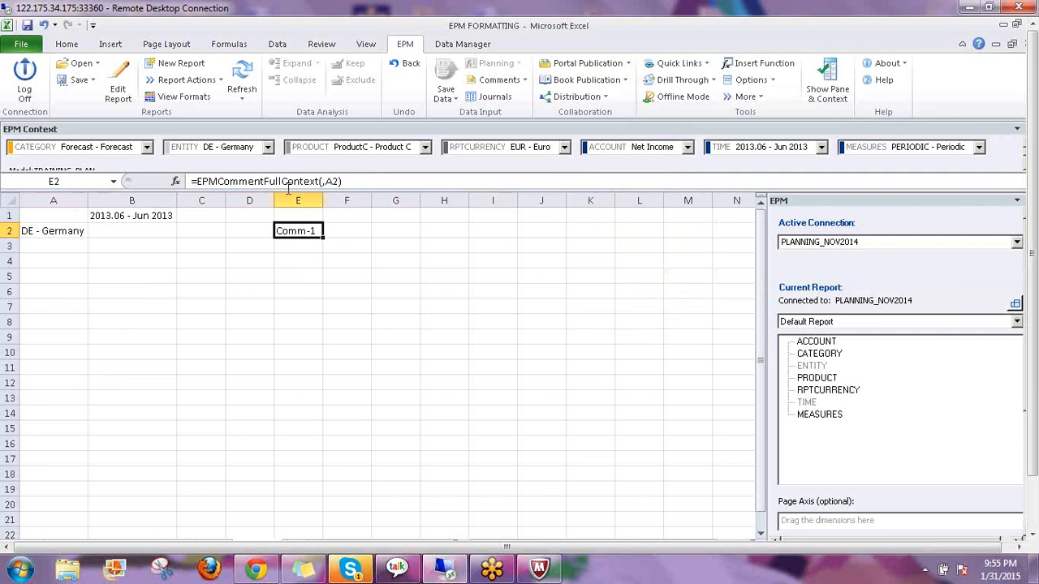
{"action": "left_click", "coordinate": [271, 231]}
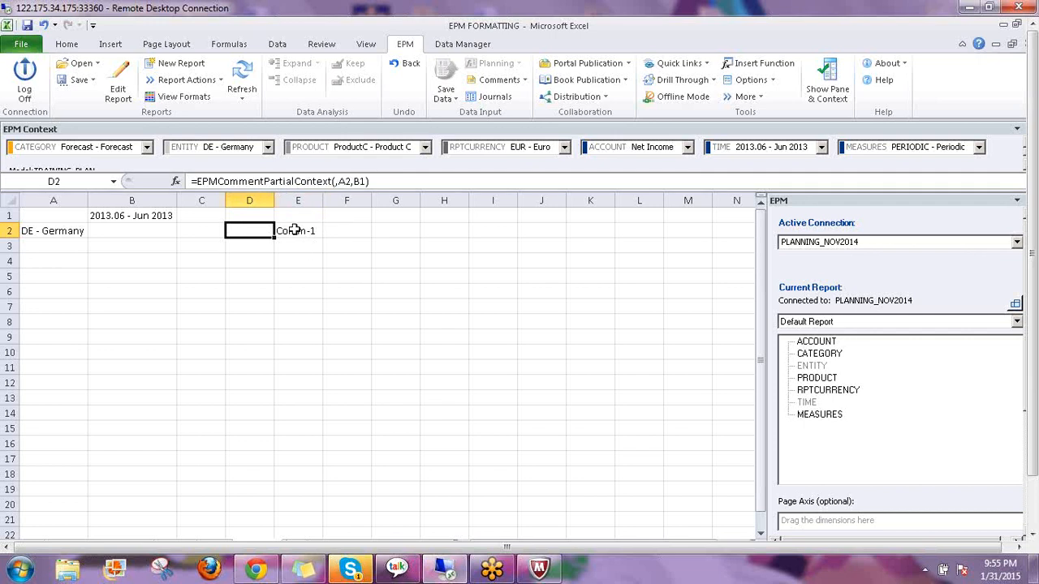
{"action": "left_click", "coordinate": [294, 231]}
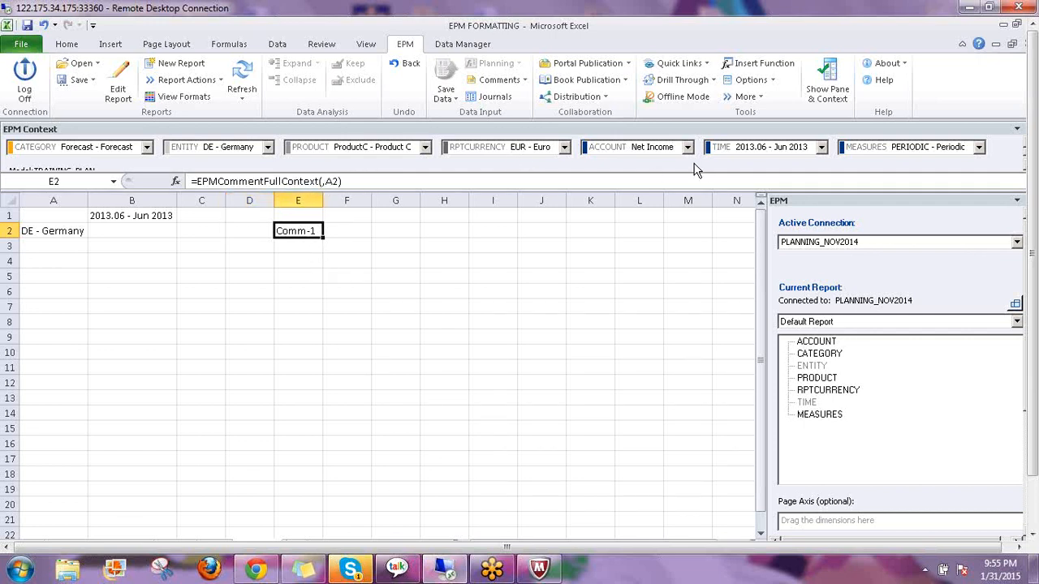
Set the ACCOUNT context to Balance Sheet and refresh so E2 shows Header Comment
{"action": "left_click", "coordinate": [637, 154]}
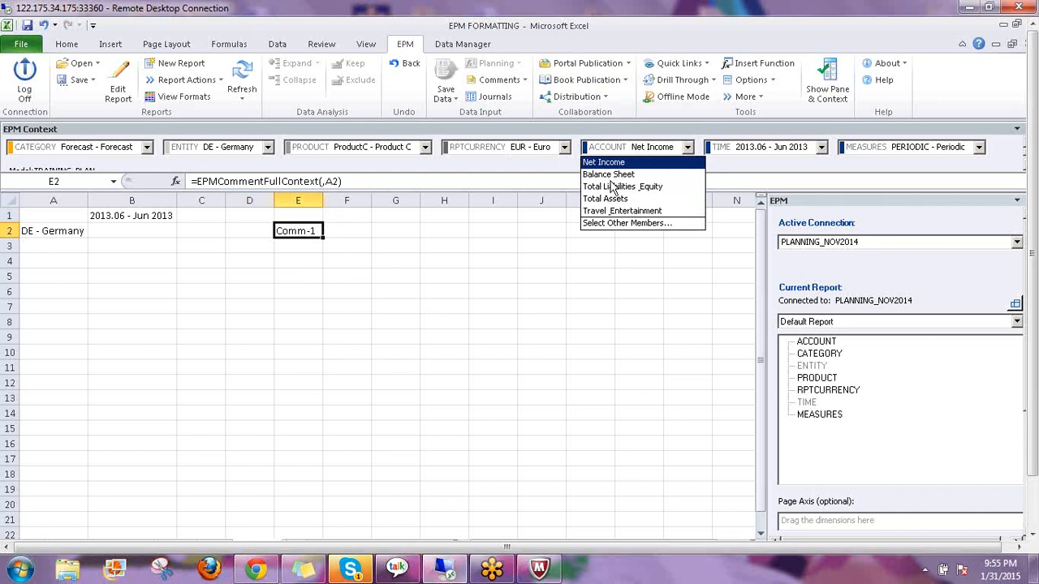
{"action": "left_click", "coordinate": [592, 174]}
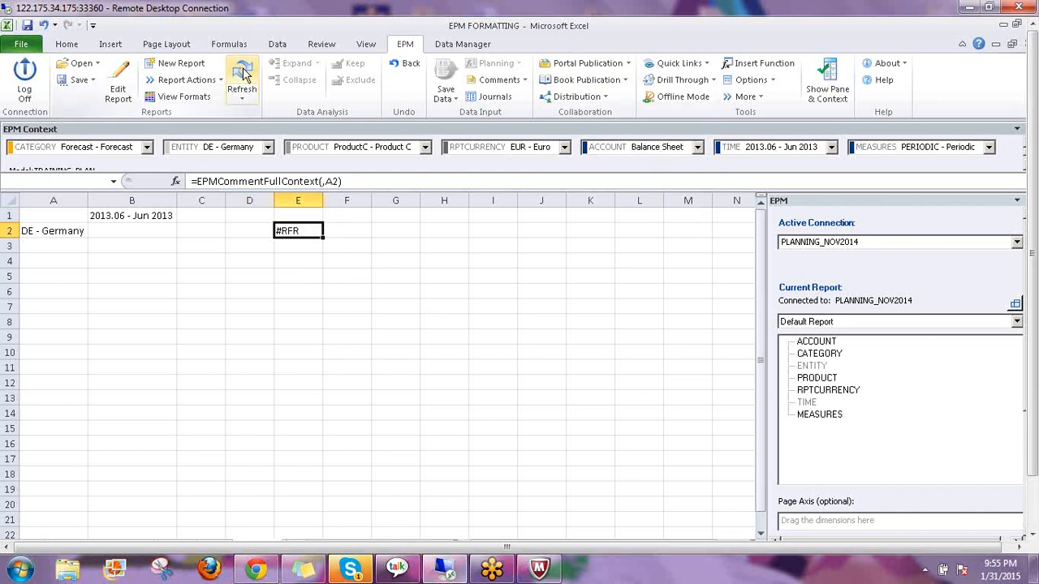
{"action": "left_click", "coordinate": [242, 75]}
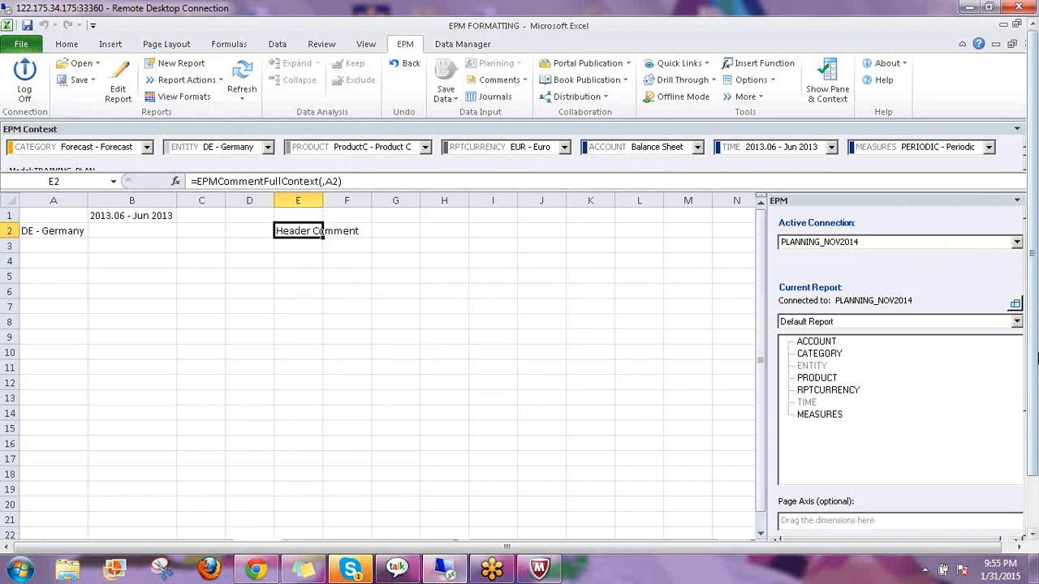
{"action": "left_click_drag", "start_coordinate": [1033, 334], "coordinate": [1033, 390]}
{"action": "left_click", "coordinate": [223, 522]}
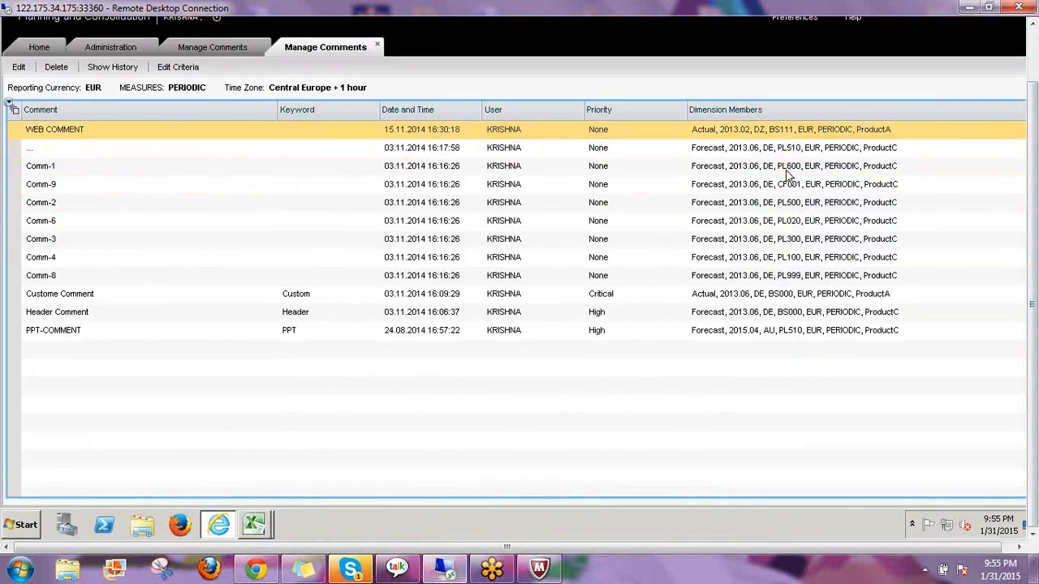
{"action": "left_click", "coordinate": [96, 313]}
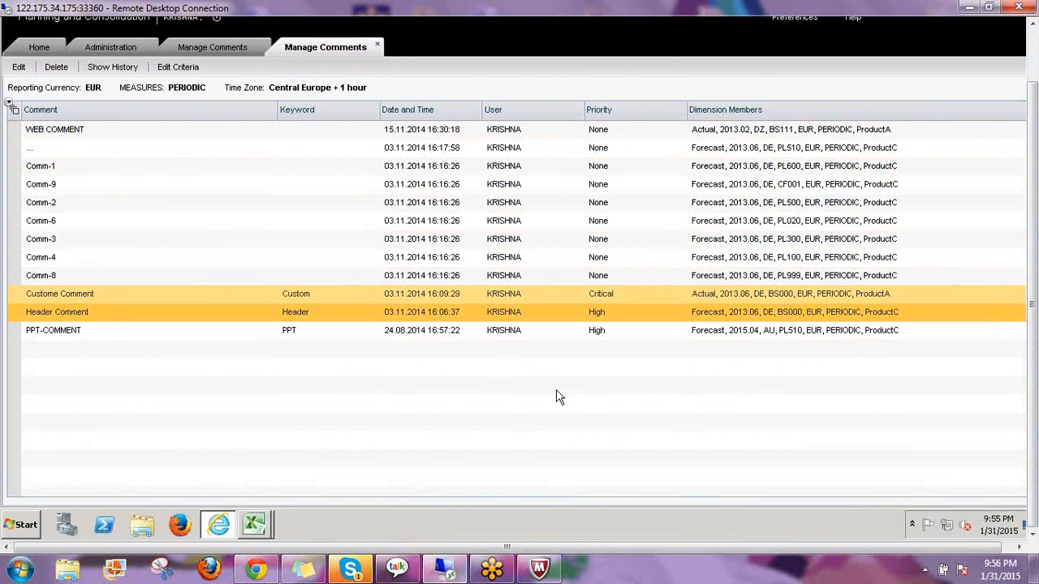
{"action": "mouse_move", "coordinate": [254, 525]}
{"action": "left_click", "coordinate": [263, 495]}
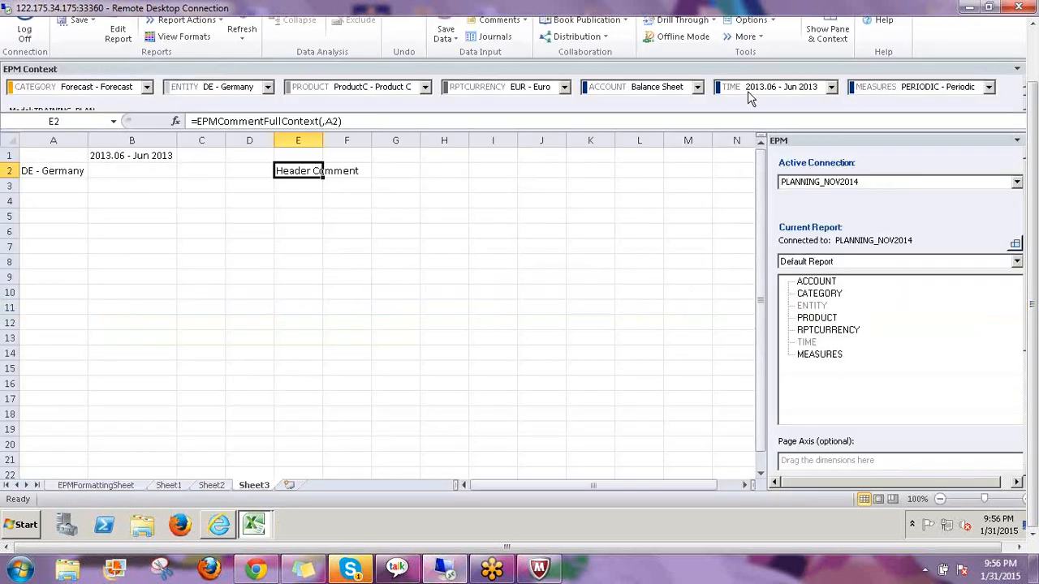
Set CATEGORY to Actual and PRODUCT to ProductA, refresh, and confirm E2 returns Custome Comment
{"action": "left_click", "coordinate": [75, 87]}
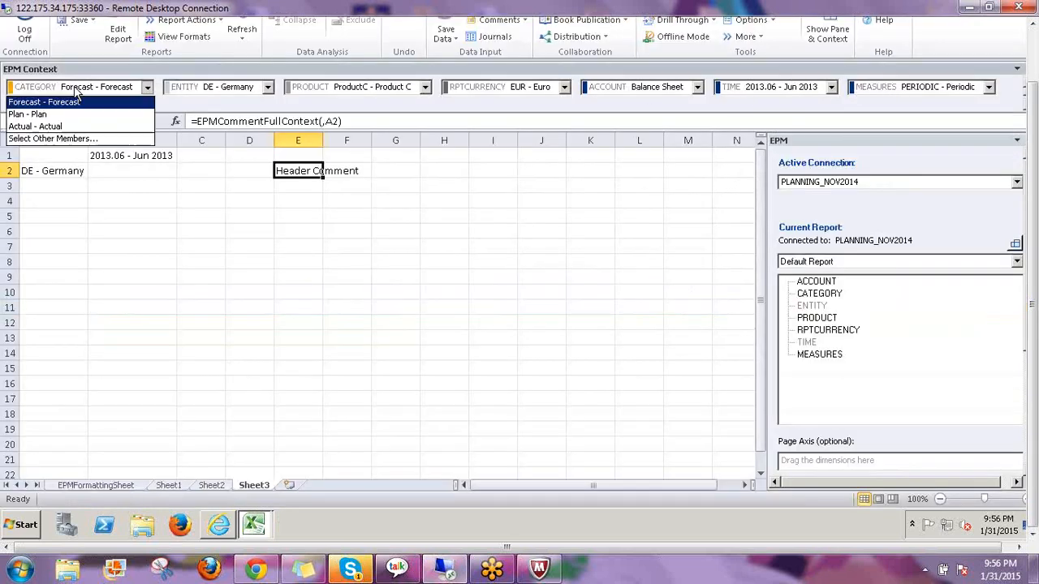
{"action": "key", "text": "Return"}
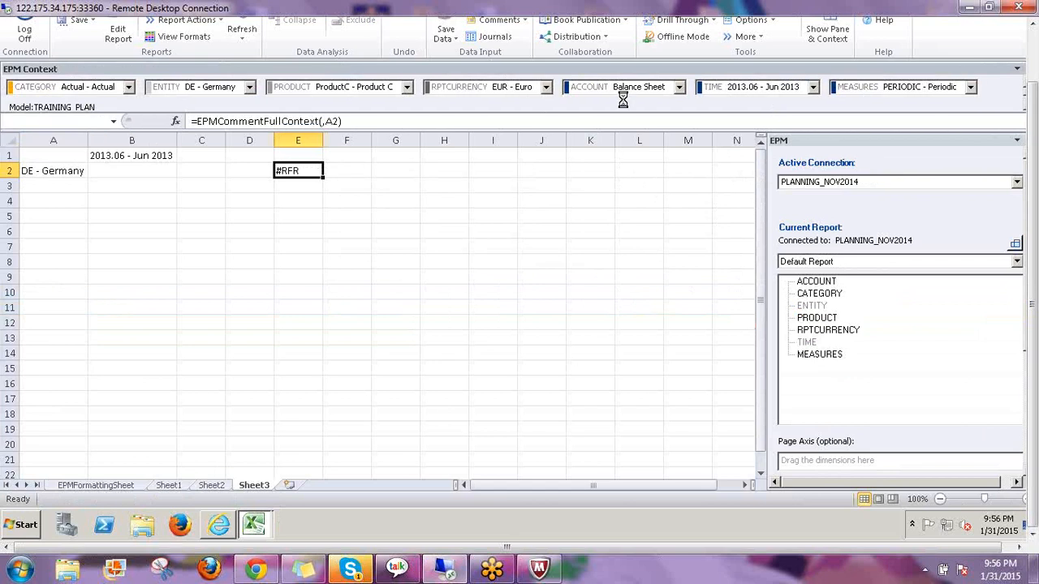
{"action": "left_click", "coordinate": [367, 88]}
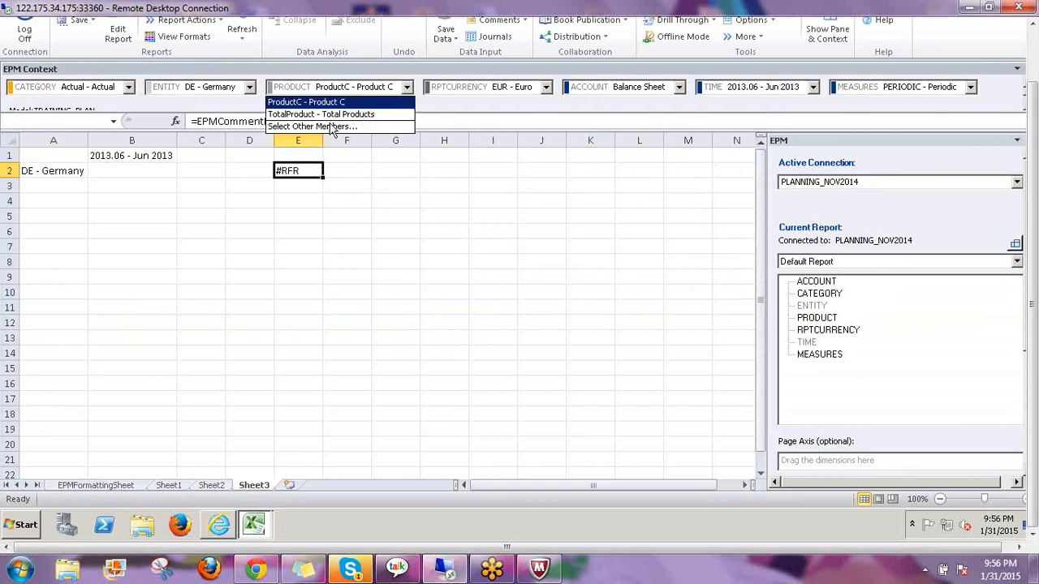
{"action": "left_click", "coordinate": [324, 128]}
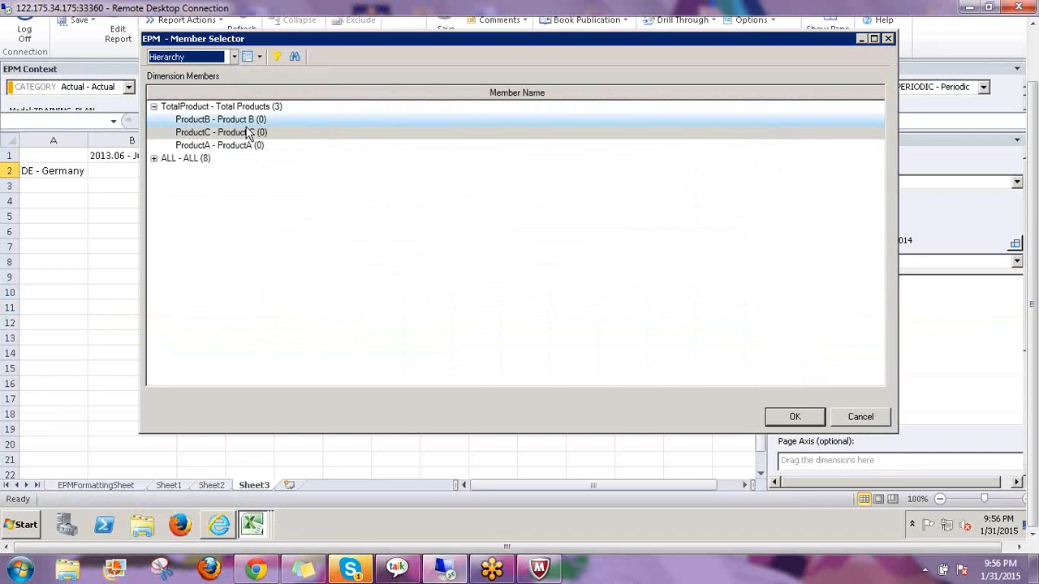
{"action": "left_click", "coordinate": [219, 145]}
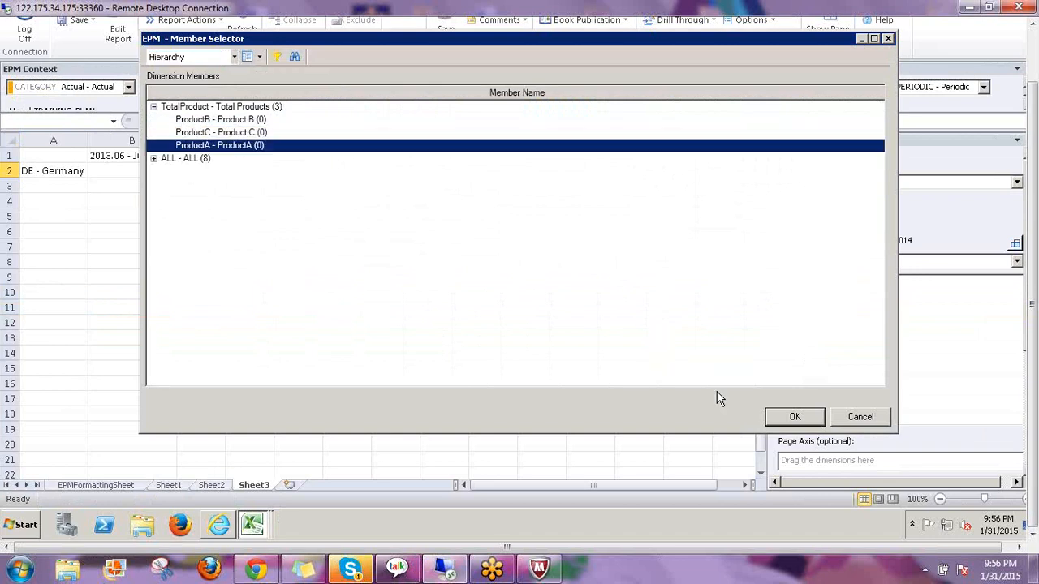
{"action": "left_click", "coordinate": [797, 417]}
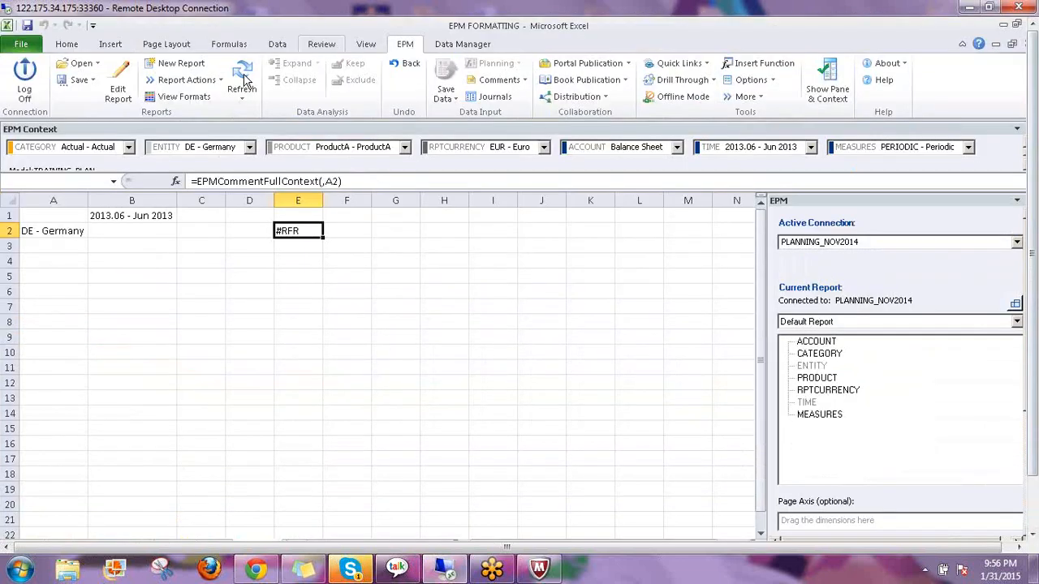
{"action": "left_click", "coordinate": [240, 72]}
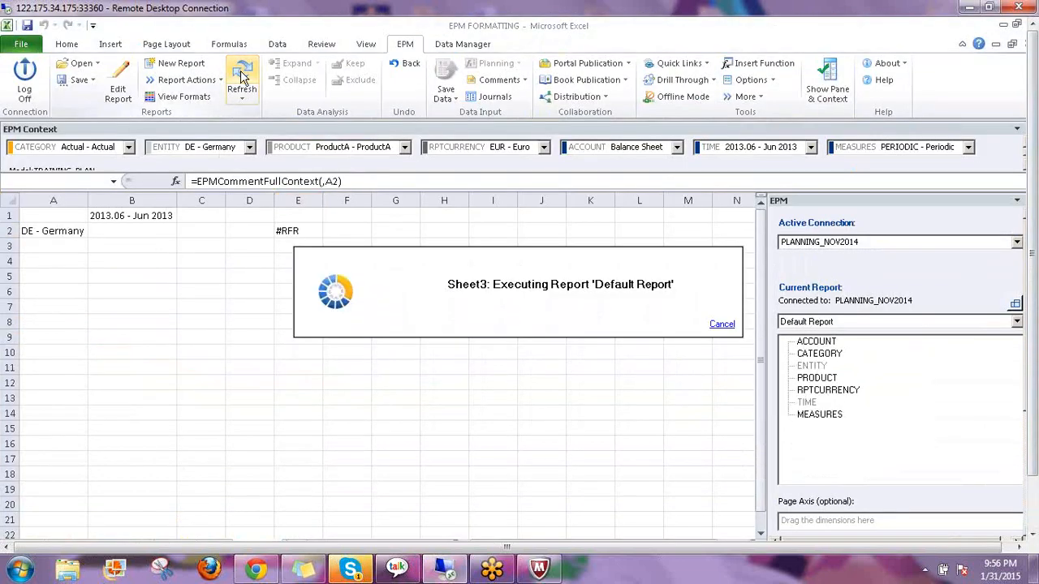
{"action": "left_click", "coordinate": [304, 265]}
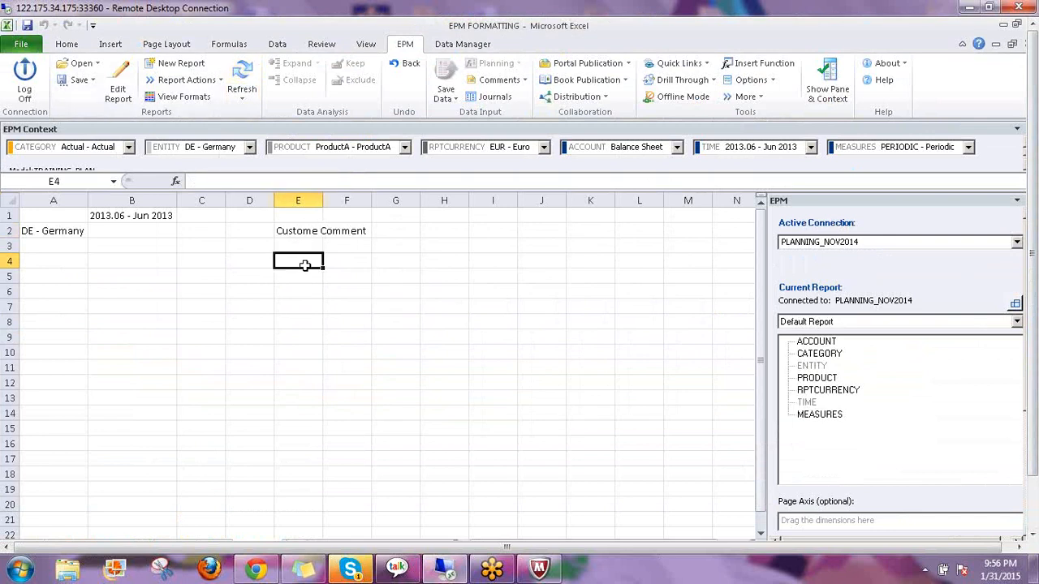
{"action": "left_click", "coordinate": [297, 230]}
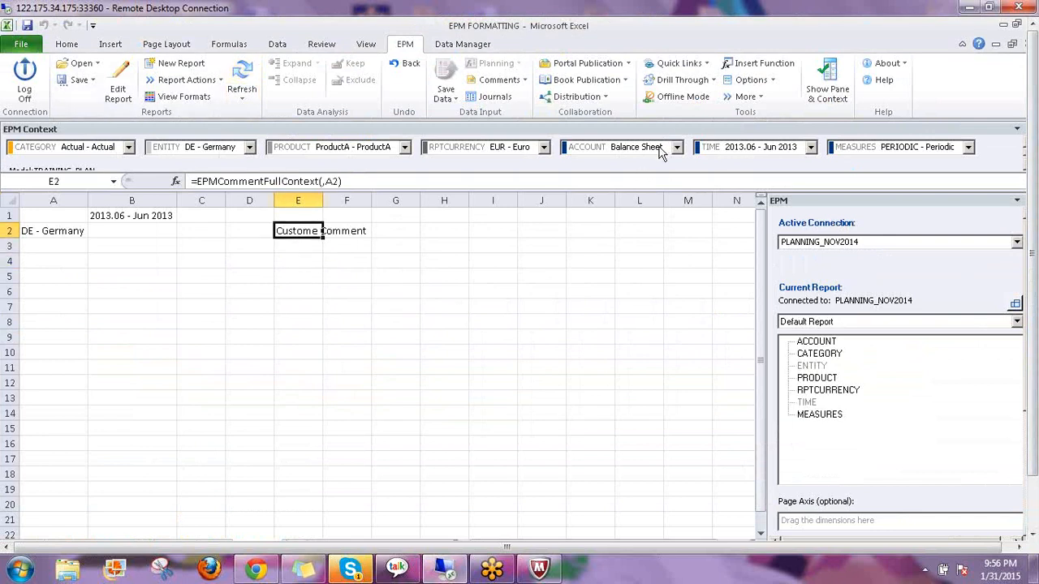
Pick Gross Margin, under Net Income > Operating Income, as the ACCOUNT context and refresh, leaving E2 blank
{"action": "left_click", "coordinate": [660, 150]}
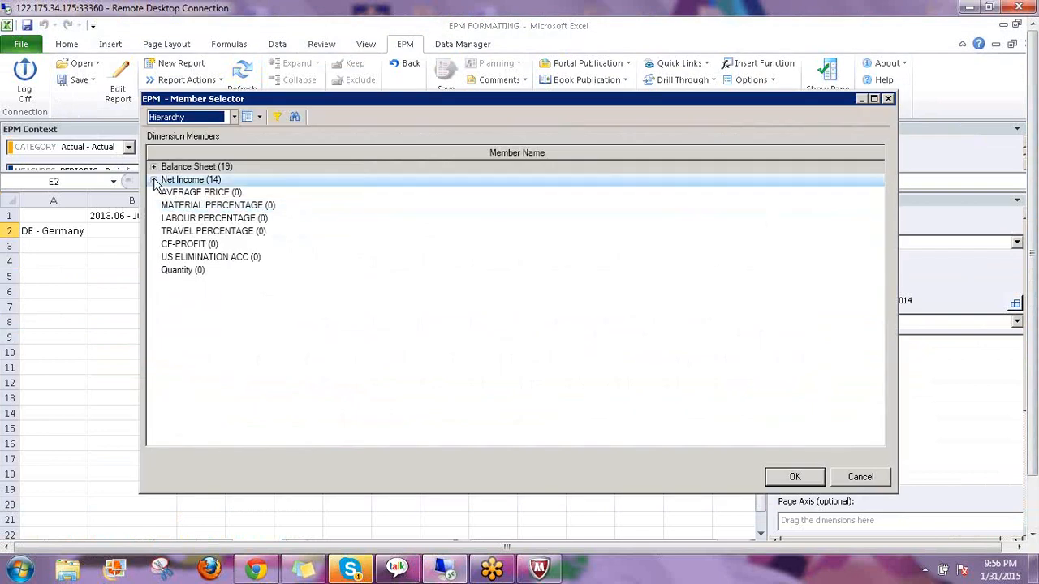
{"action": "left_click", "coordinate": [154, 180]}
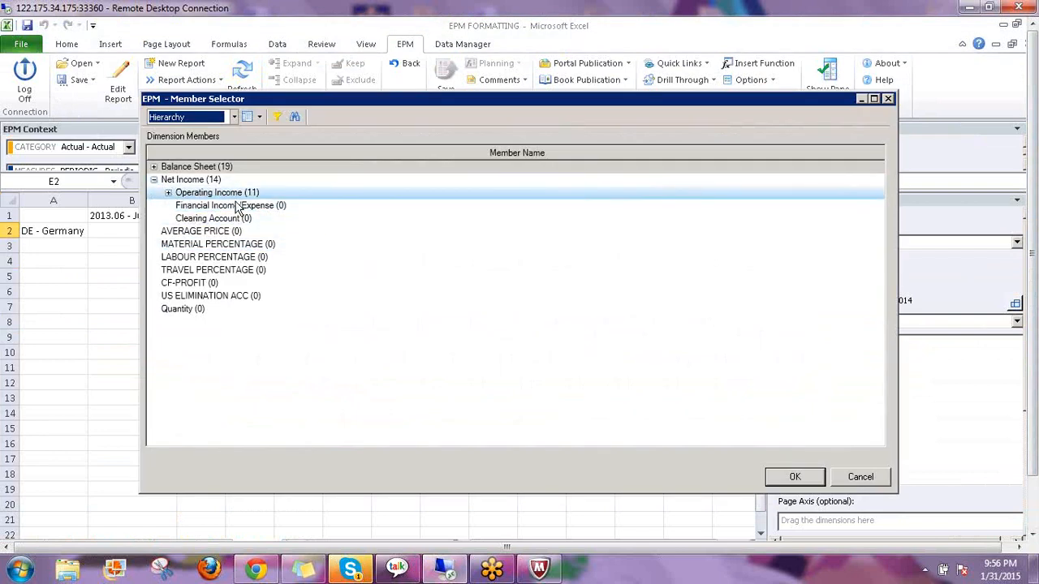
{"action": "left_click", "coordinate": [168, 194]}
{"action": "left_click", "coordinate": [225, 207]}
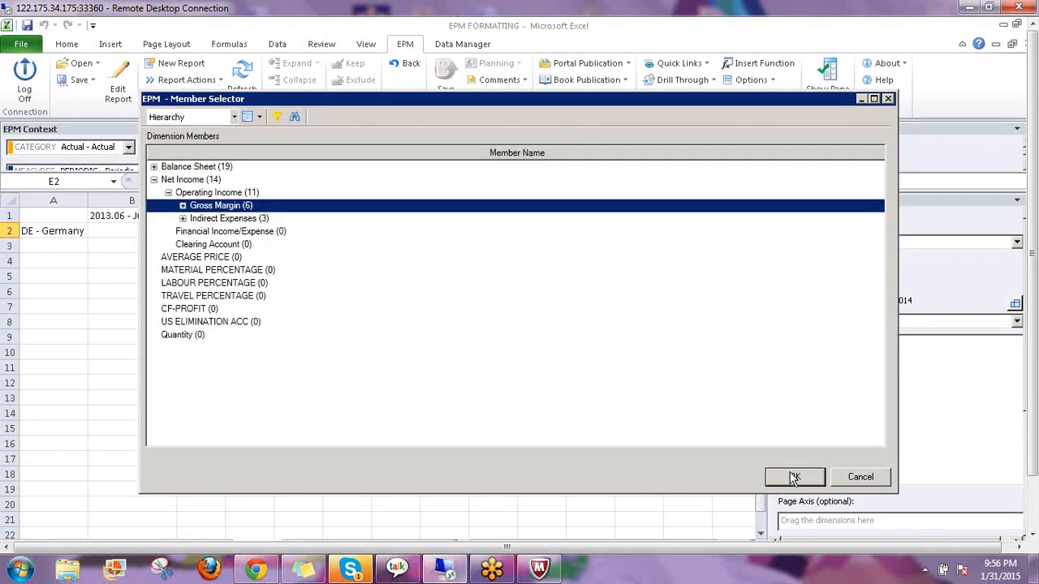
{"action": "left_click", "coordinate": [795, 477]}
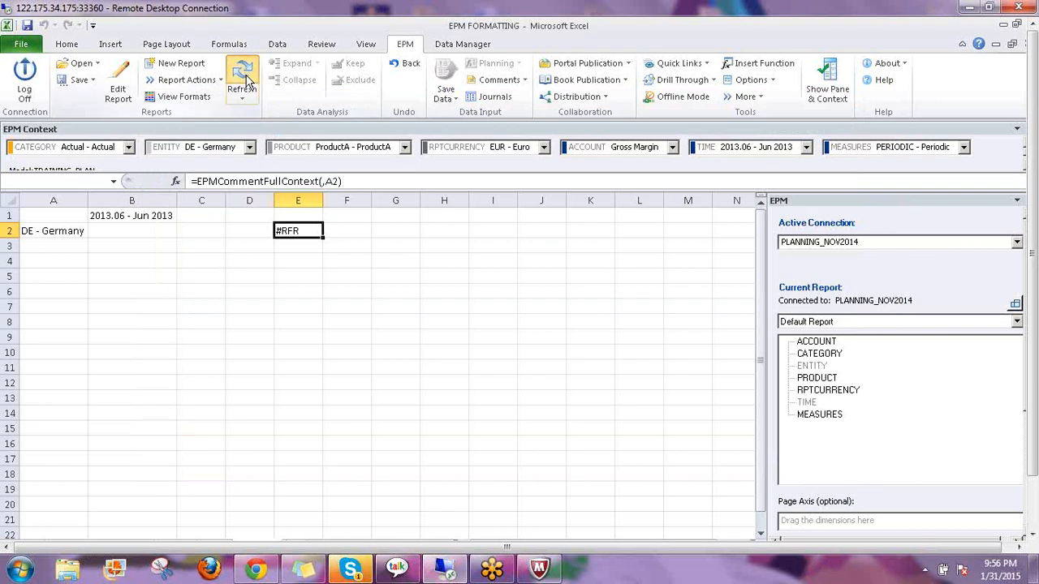
{"action": "left_click", "coordinate": [243, 81]}
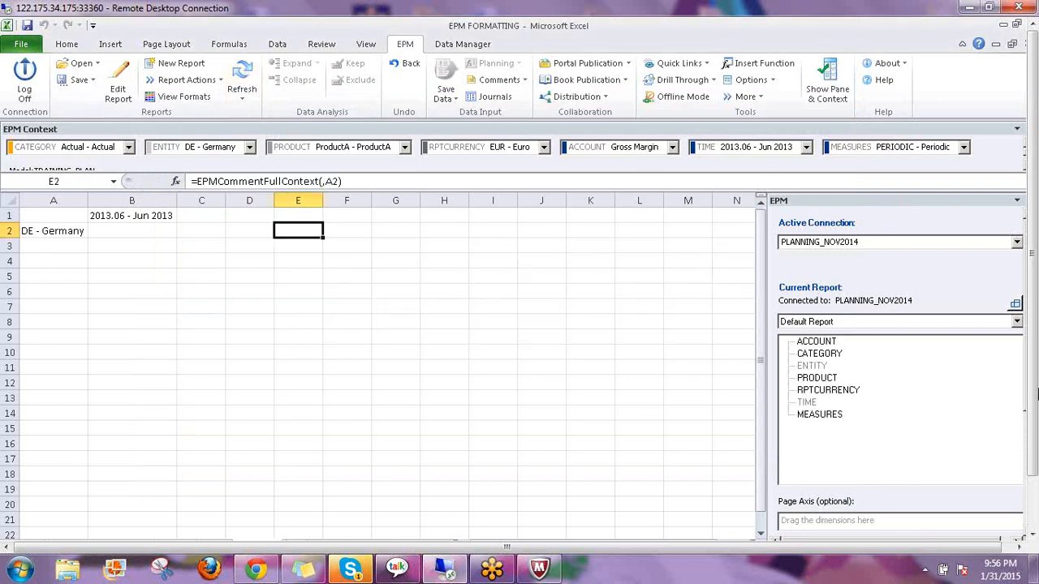
{"action": "left_click_drag", "start_coordinate": [1035, 321], "coordinate": [1035, 375]}
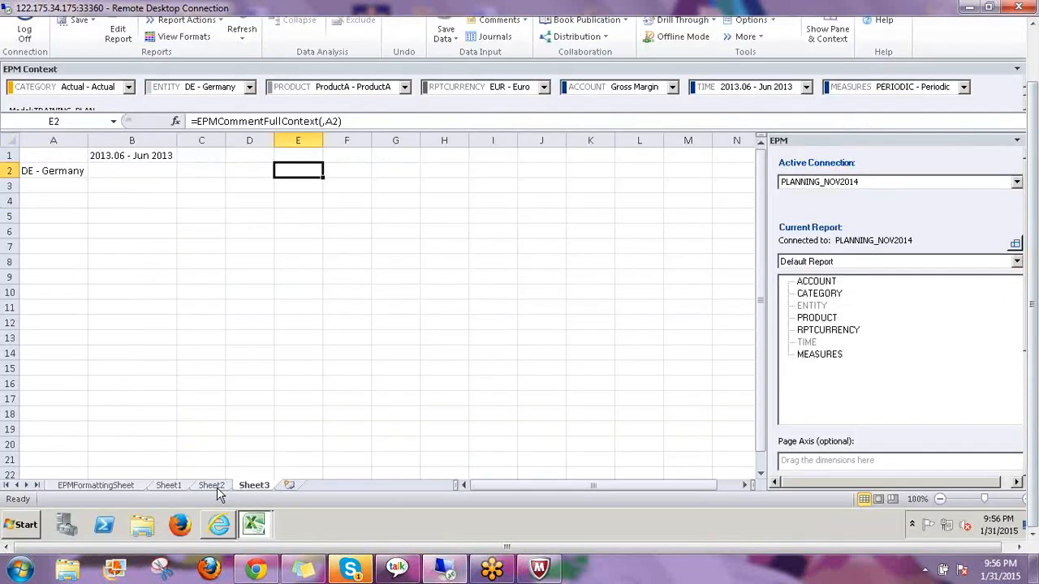
{"action": "left_click", "coordinate": [212, 486]}
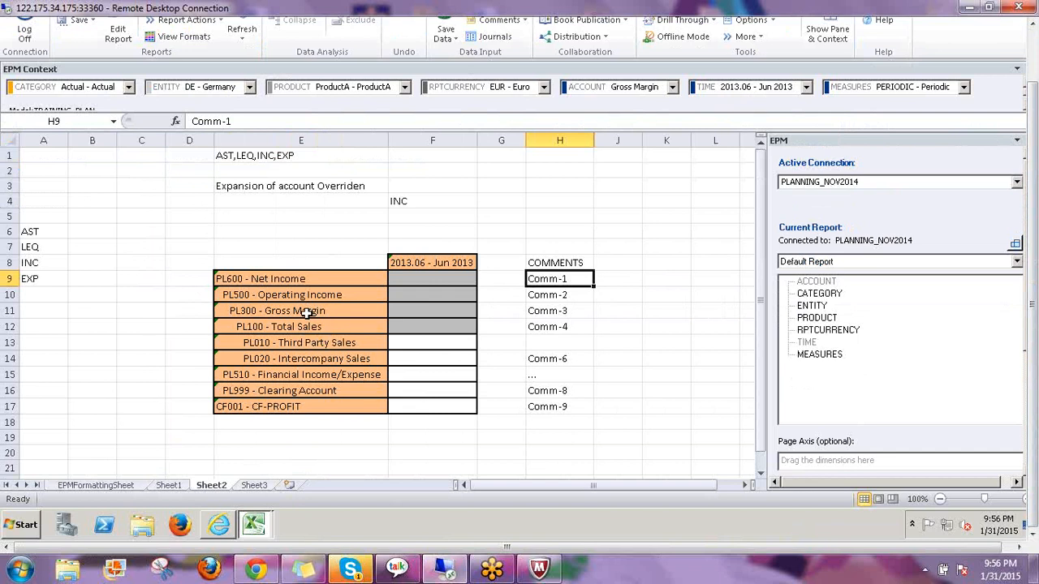
{"action": "left_click", "coordinate": [311, 314]}
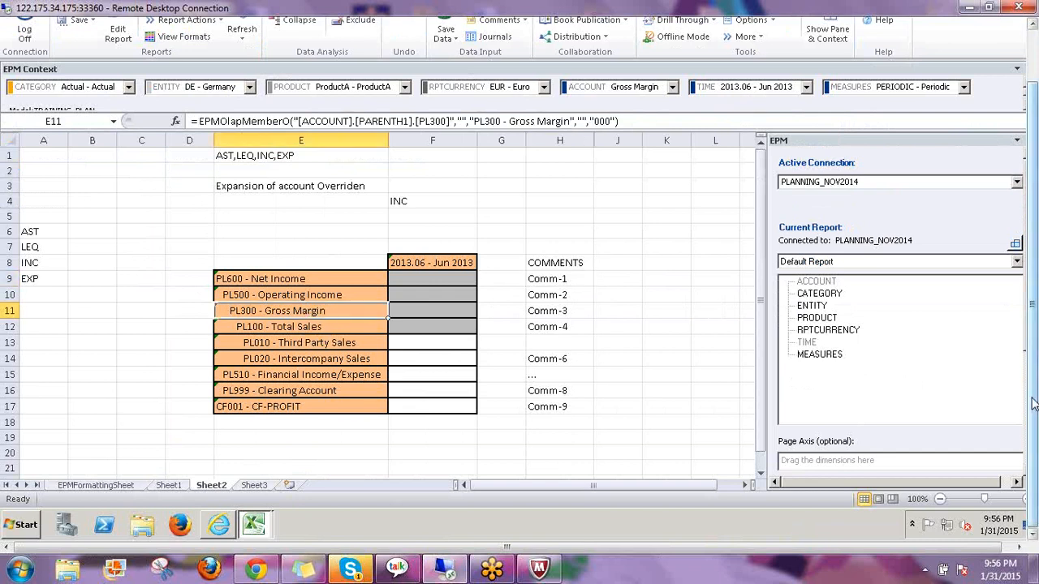
{"action": "left_click_drag", "start_coordinate": [1033, 403], "coordinate": [1034, 371]}
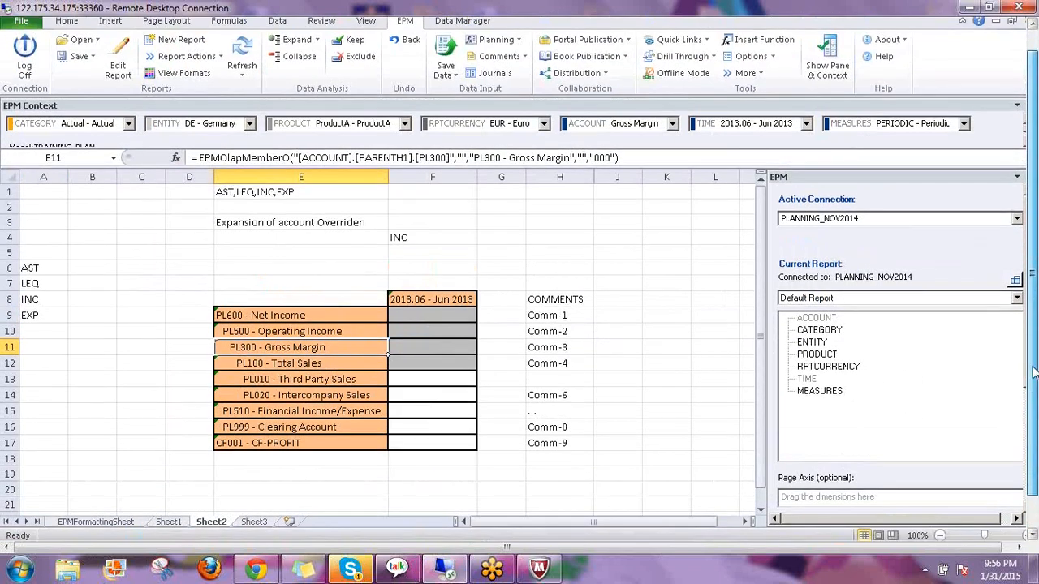
{"action": "left_click", "coordinate": [254, 521]}
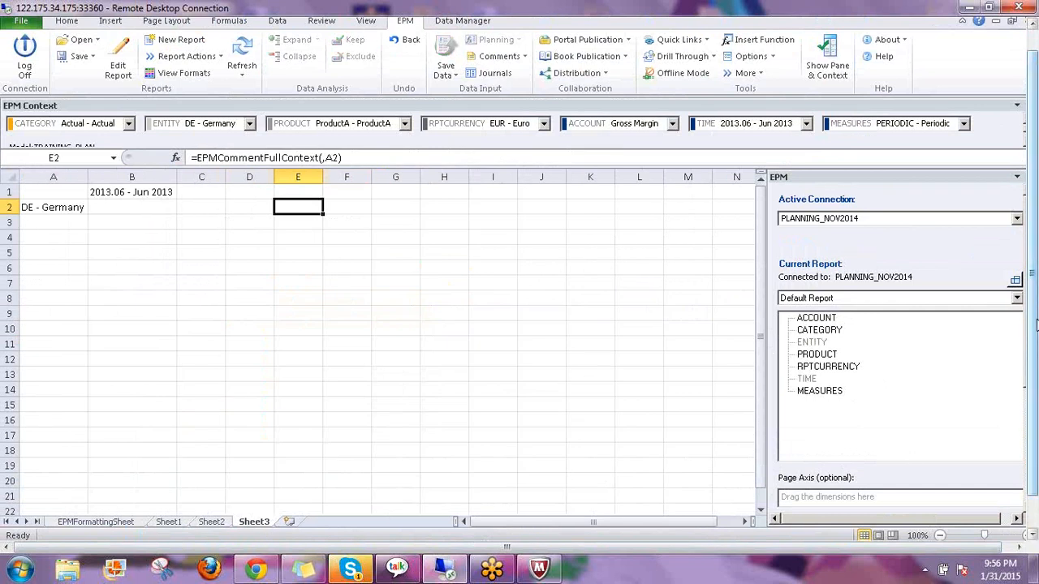
{"action": "left_click_drag", "start_coordinate": [1035, 321], "coordinate": [1034, 298]}
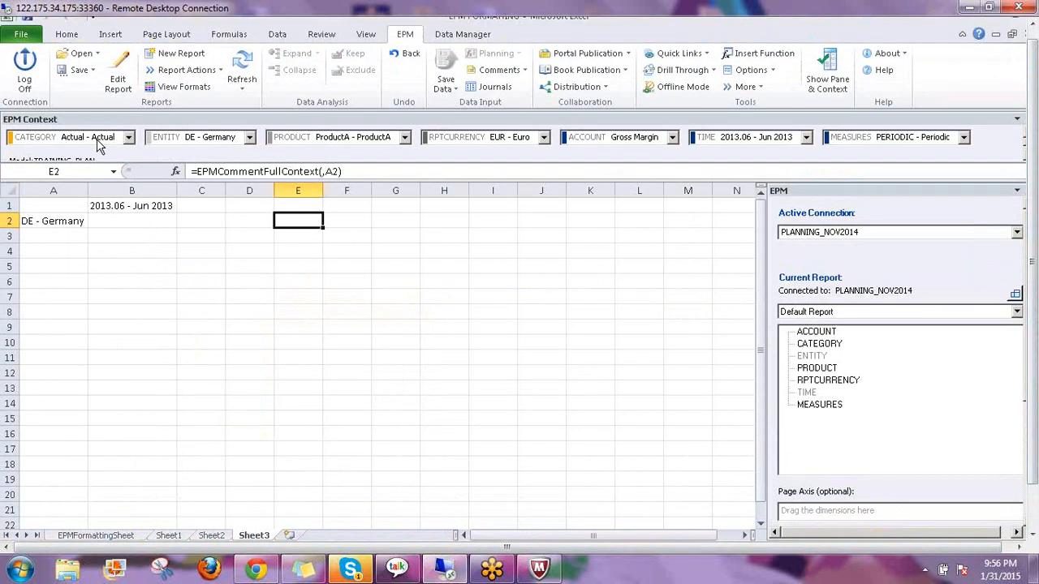
Switch CATEGORY to Forecast and PRODUCT to ProductC, then refresh so E2 shows Comm-3
{"action": "left_click", "coordinate": [97, 140]}
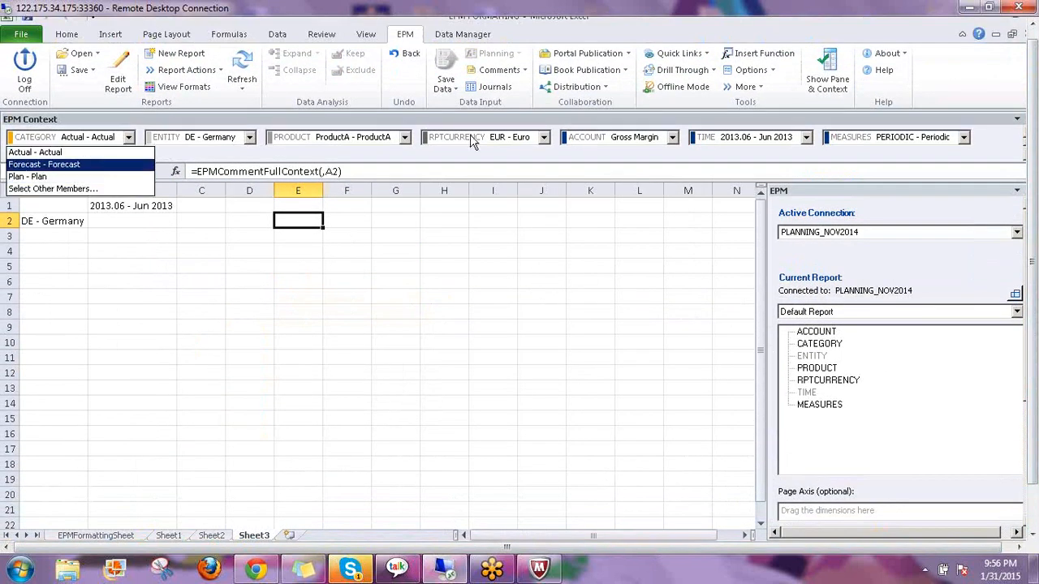
{"action": "left_click", "coordinate": [69, 162]}
{"action": "left_click", "coordinate": [376, 140]}
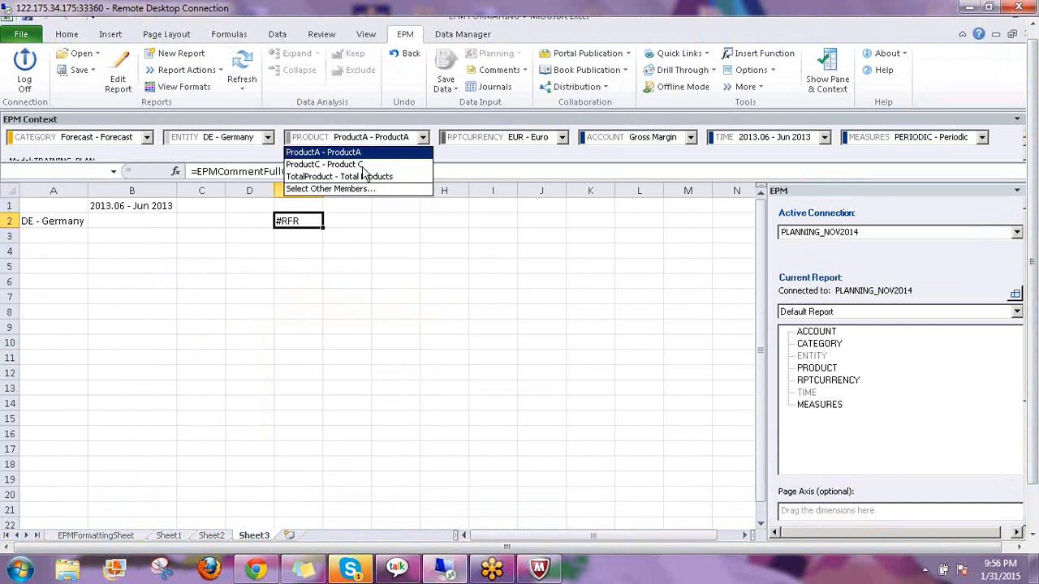
{"action": "left_click", "coordinate": [242, 73]}
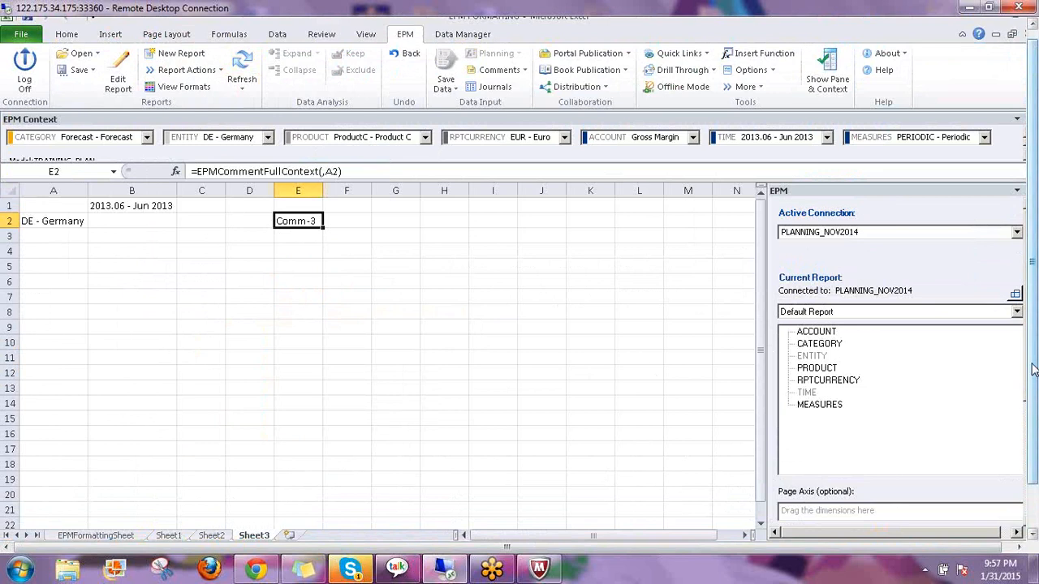
{"action": "left_click_drag", "start_coordinate": [1032, 369], "coordinate": [1032, 413]}
{"action": "key", "text": "alt+Tab"}
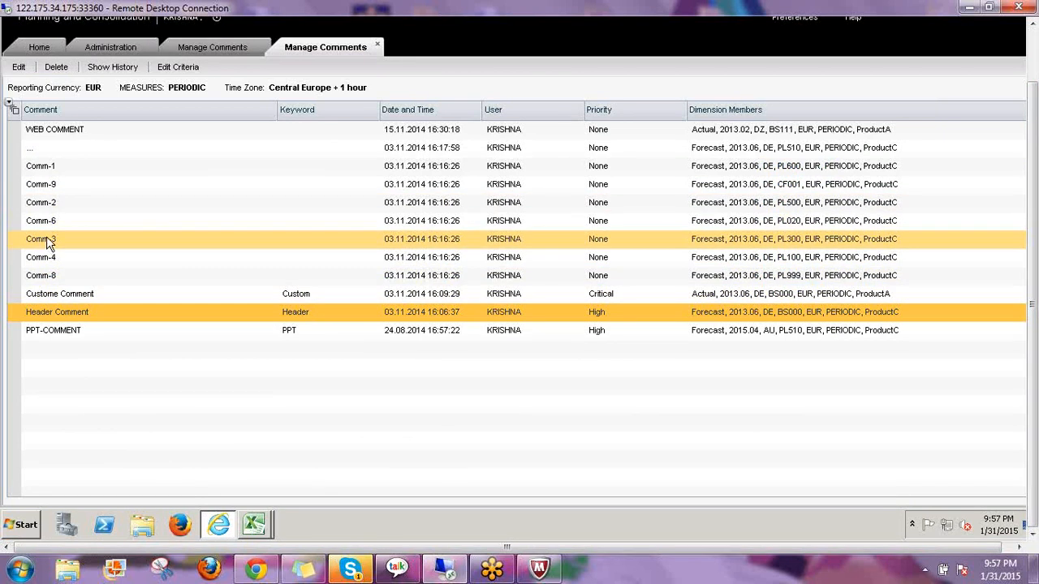
Select the Comm-3 row (Forecast, 2013.06, DE, PL300, ProductC), then return to the EPM FORMATTING workbook
{"action": "left_click", "coordinate": [300, 239]}
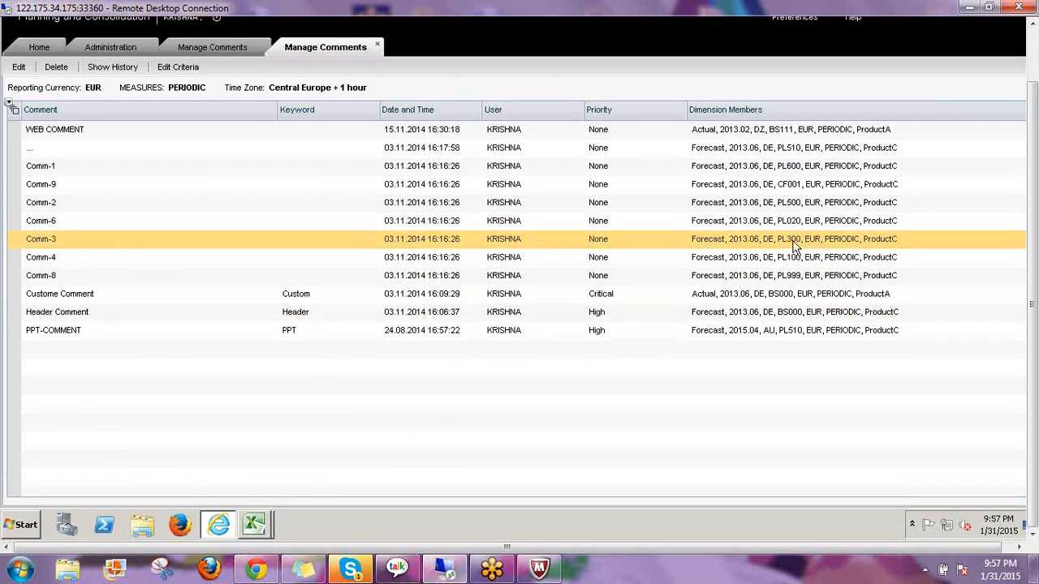
{"action": "left_click", "coordinate": [828, 239]}
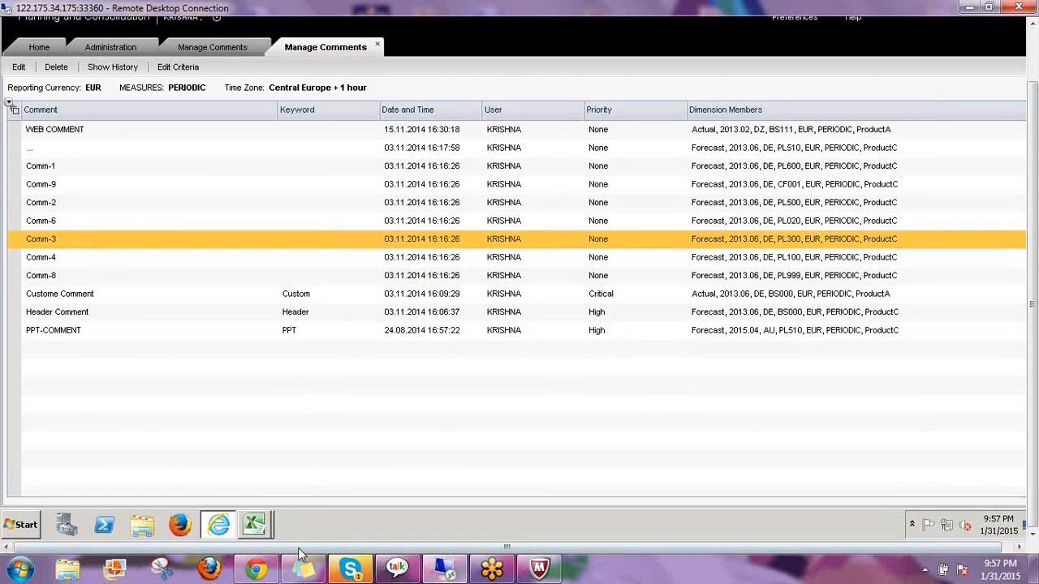
{"action": "left_click", "coordinate": [254, 525]}
{"action": "left_click", "coordinate": [254, 492]}
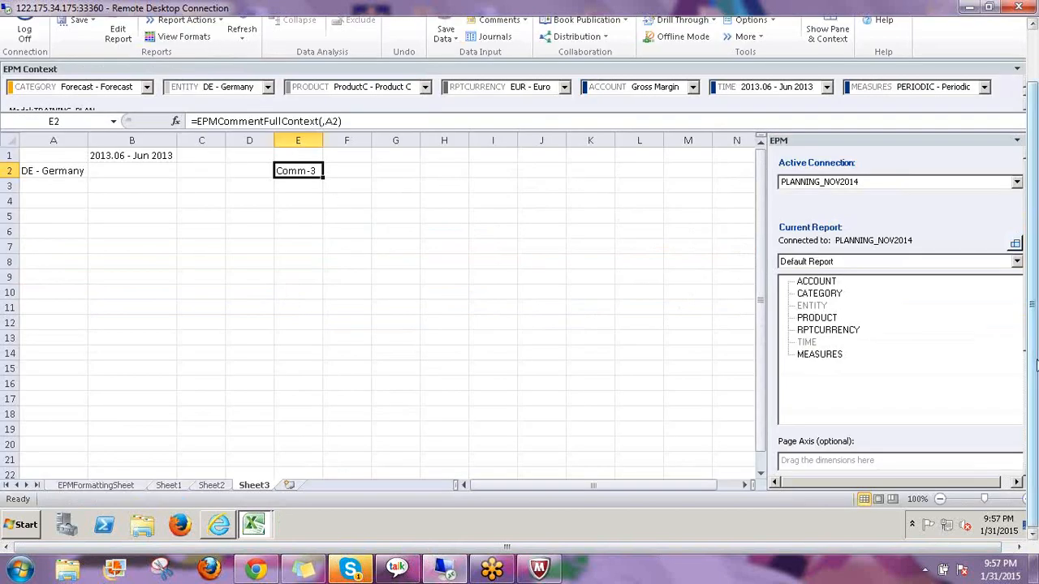
Add ACCOUNT below ENTITY in the report rows to list Total Sales, Cost of Goods Sold and Gross Margin
{"action": "left_click_drag", "start_coordinate": [1036, 365], "coordinate": [1033, 304]}
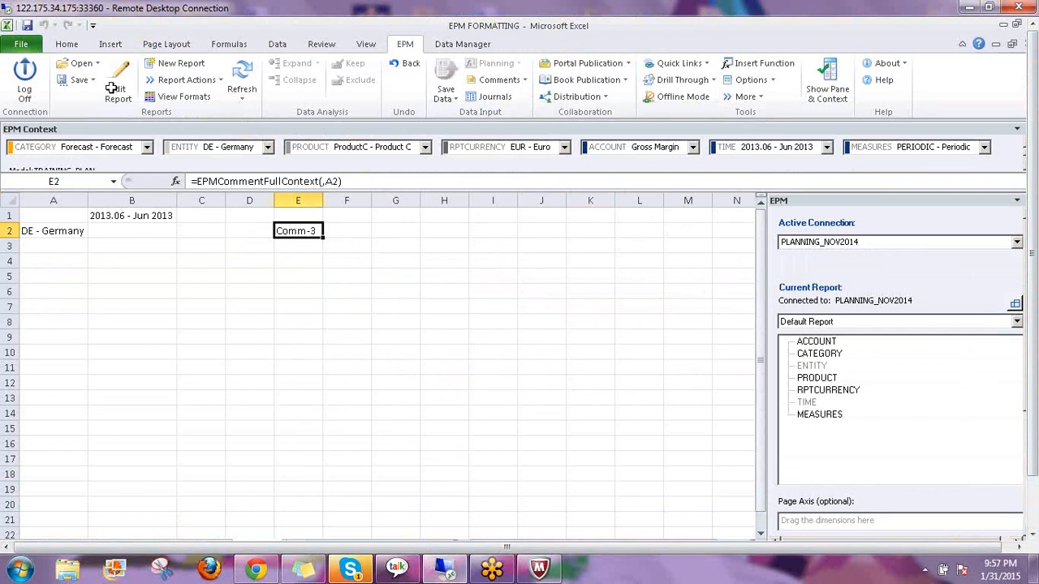
{"action": "left_click", "coordinate": [228, 146]}
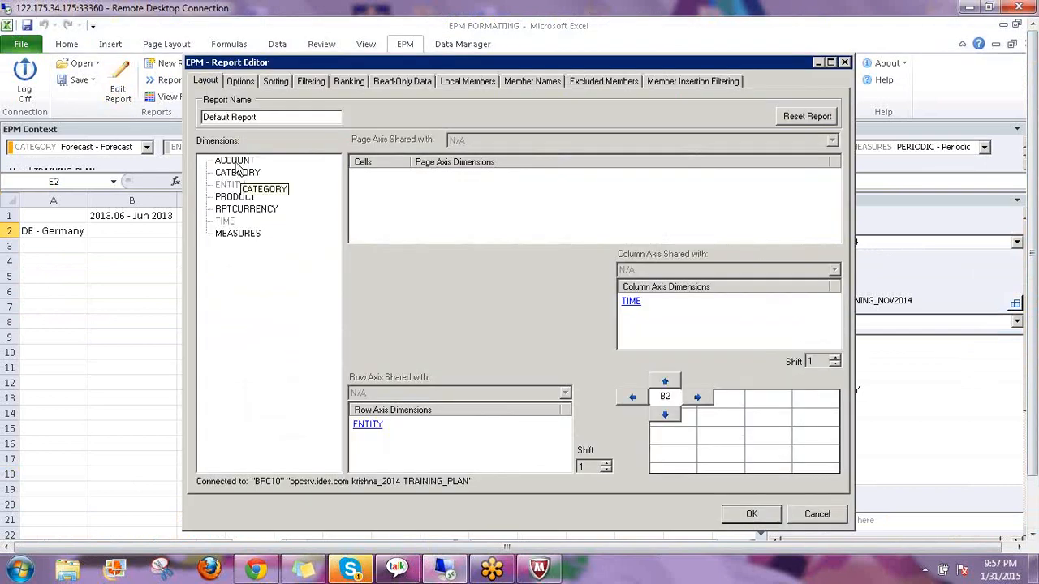
{"action": "left_click_drag", "start_coordinate": [236, 161], "coordinate": [496, 445]}
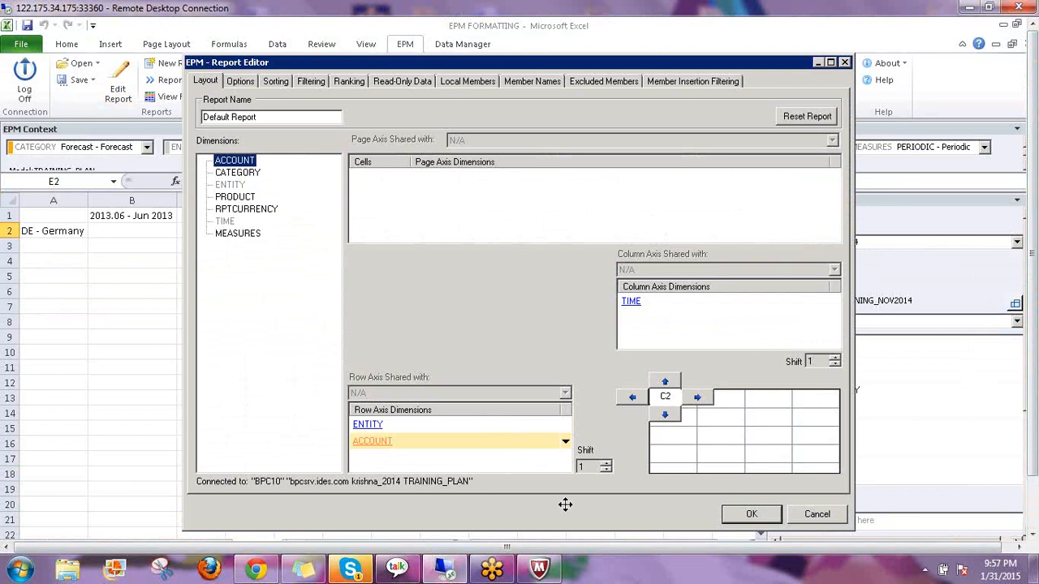
{"action": "left_click", "coordinate": [733, 517]}
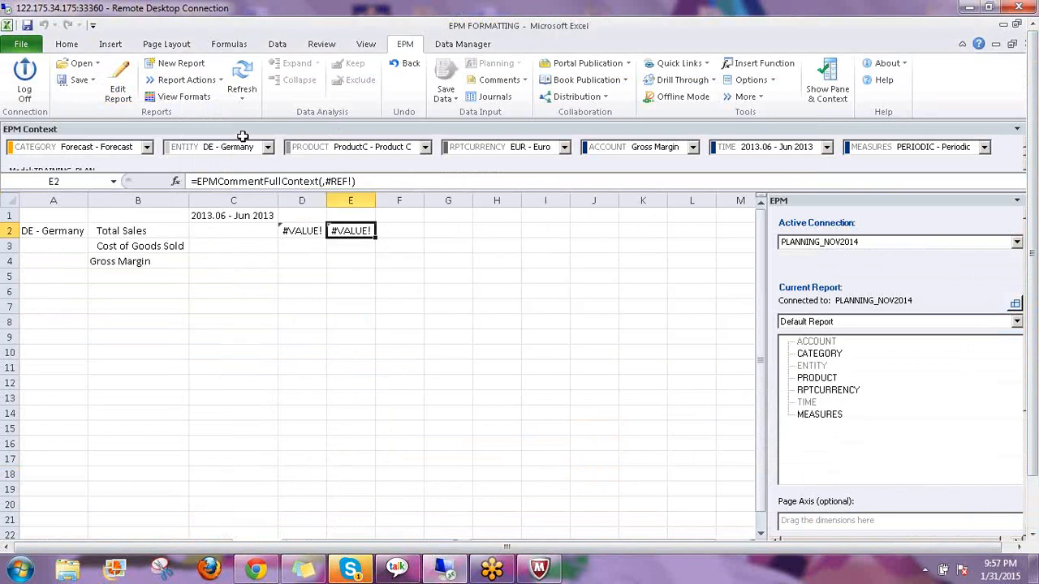
{"action": "left_click", "coordinate": [693, 147]}
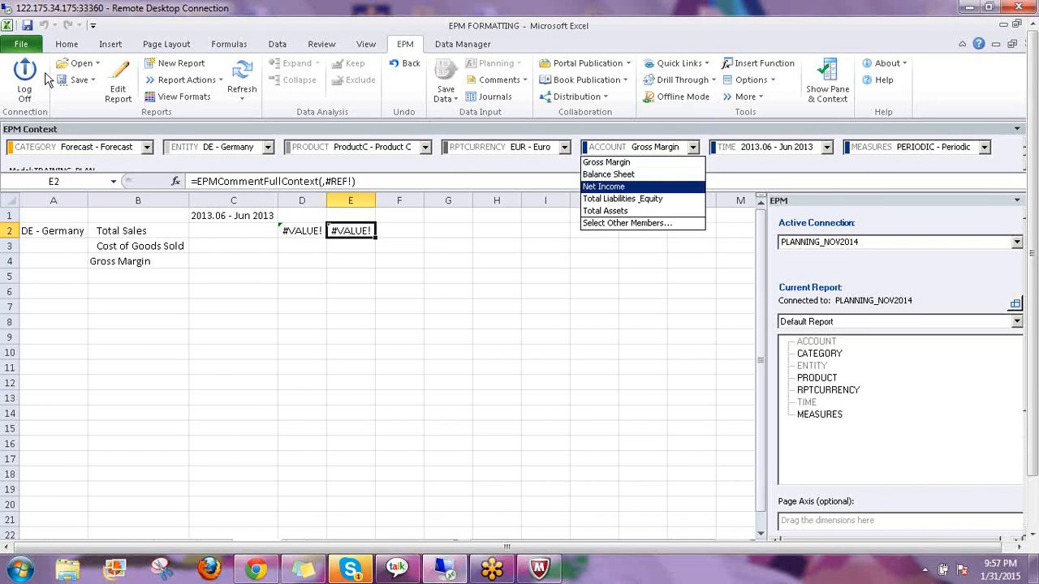
Set the ACCOUNT context to Net Income and show Net Income with all its descendants as rows
{"action": "left_click", "coordinate": [261, 89]}
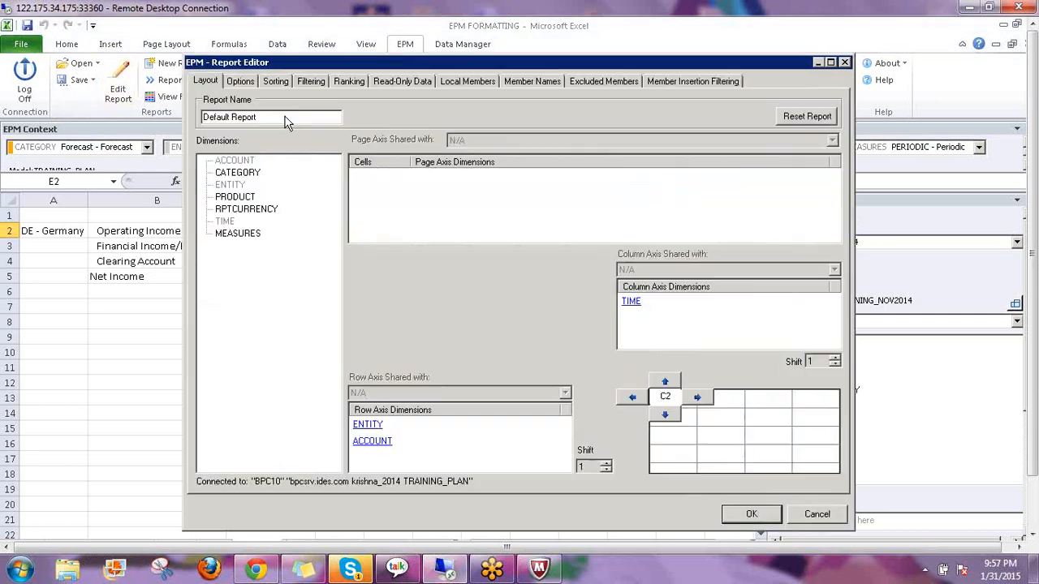
{"action": "left_click", "coordinate": [372, 441]}
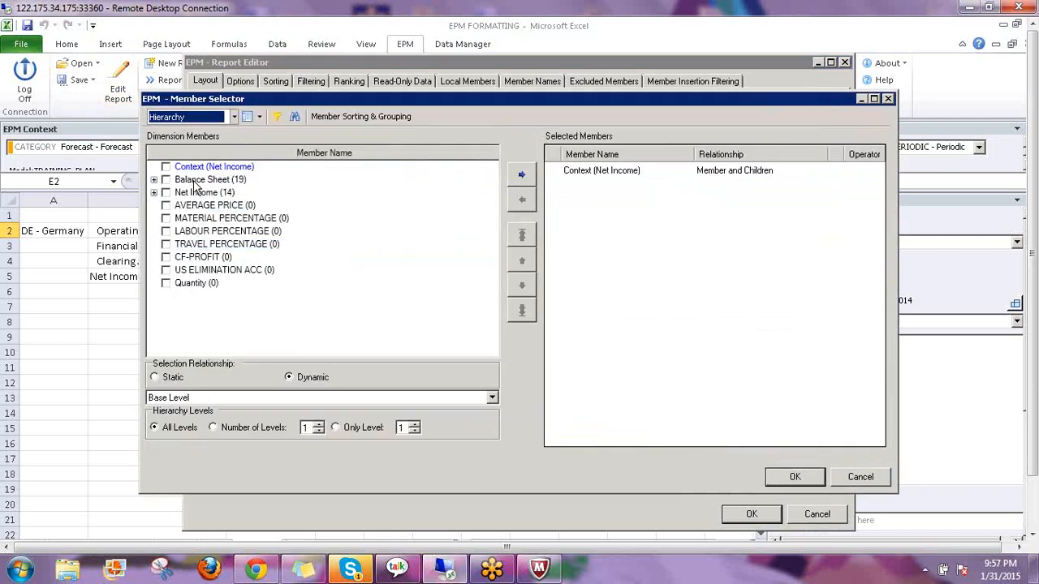
{"action": "left_click", "coordinate": [588, 174]}
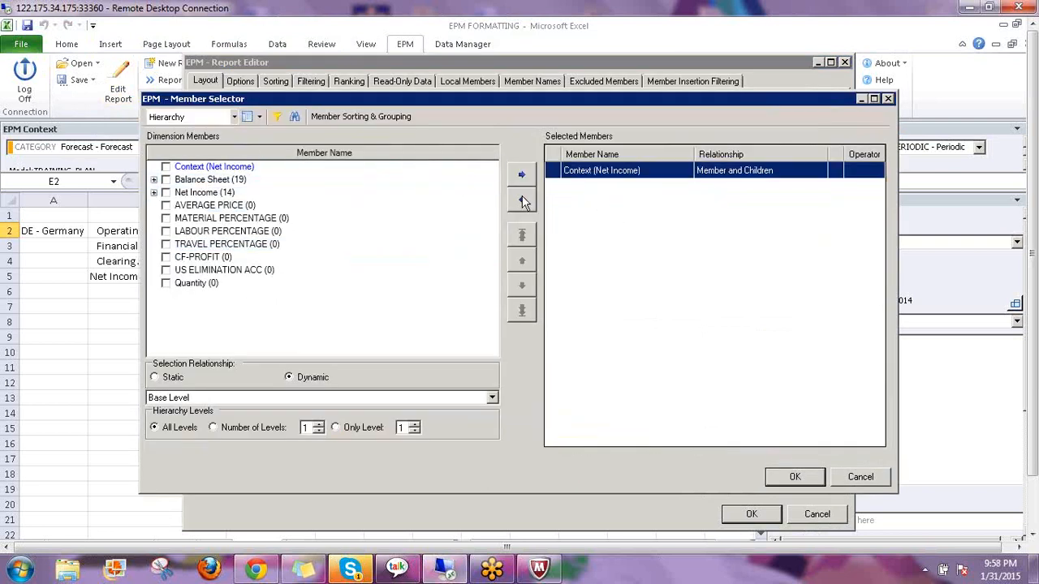
{"action": "left_click", "coordinate": [522, 199]}
{"action": "left_click", "coordinate": [167, 167]}
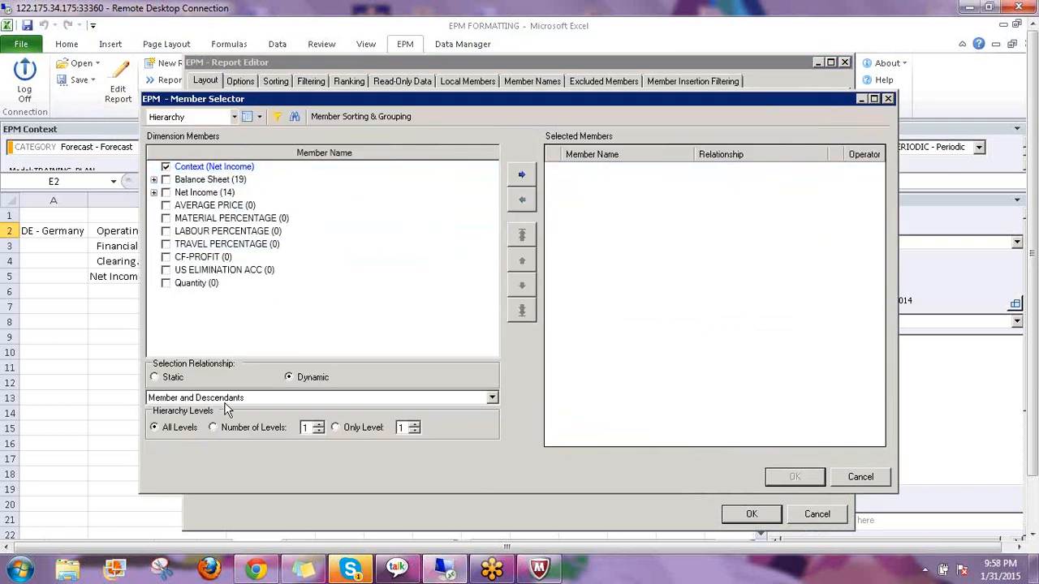
{"action": "left_click", "coordinate": [519, 175]}
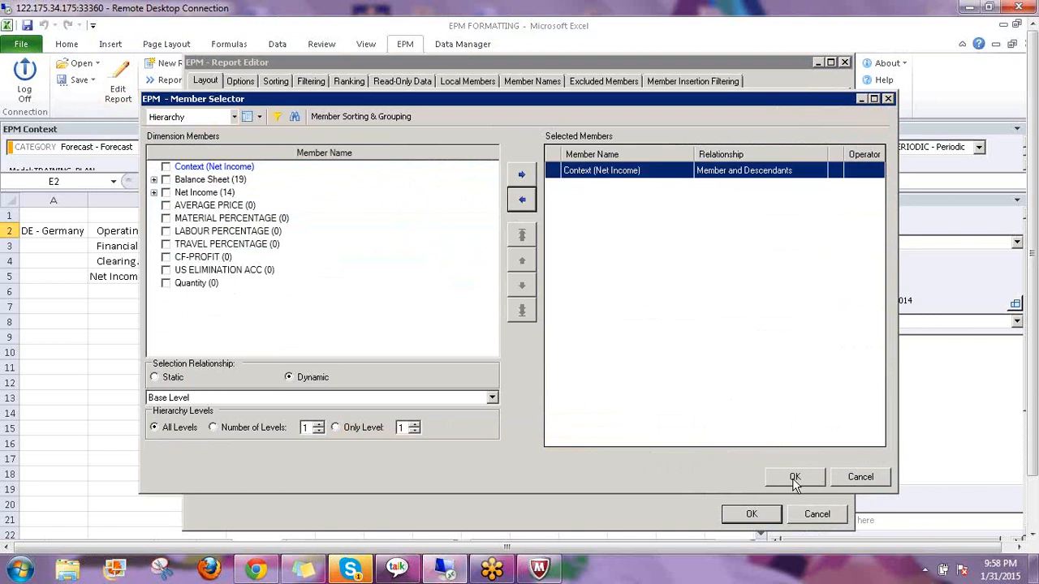
{"action": "left_click", "coordinate": [791, 478]}
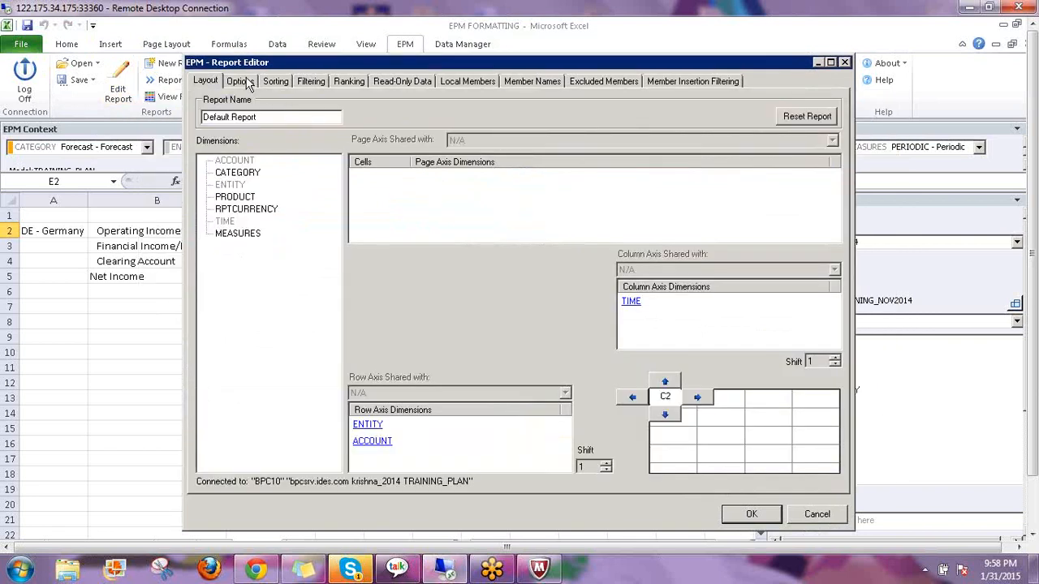
Place totals Top/Left in the report options and rerun the report
{"action": "left_click", "coordinate": [241, 81]}
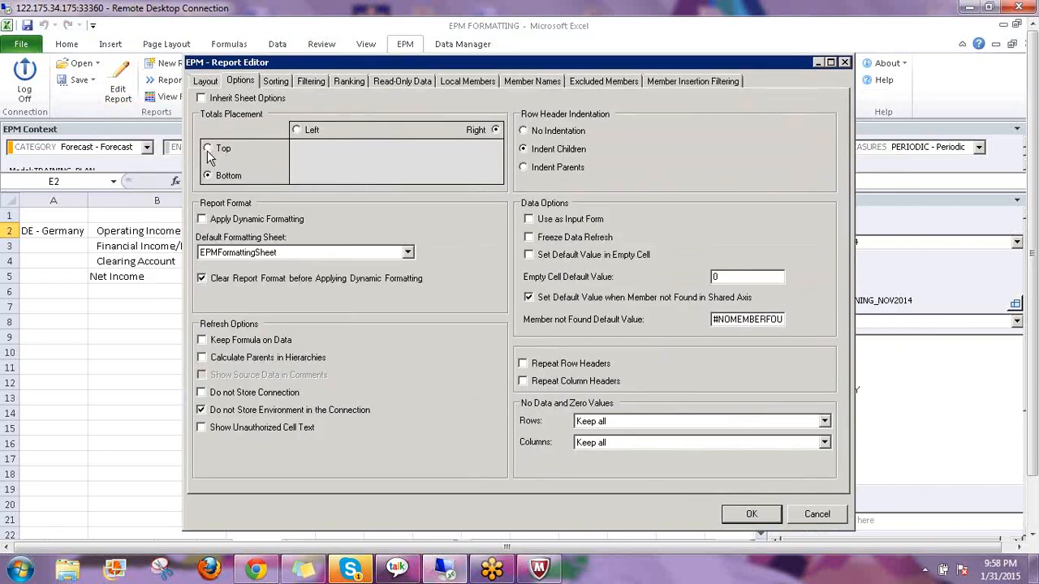
{"action": "left_click", "coordinate": [296, 130]}
{"action": "left_click", "coordinate": [208, 148]}
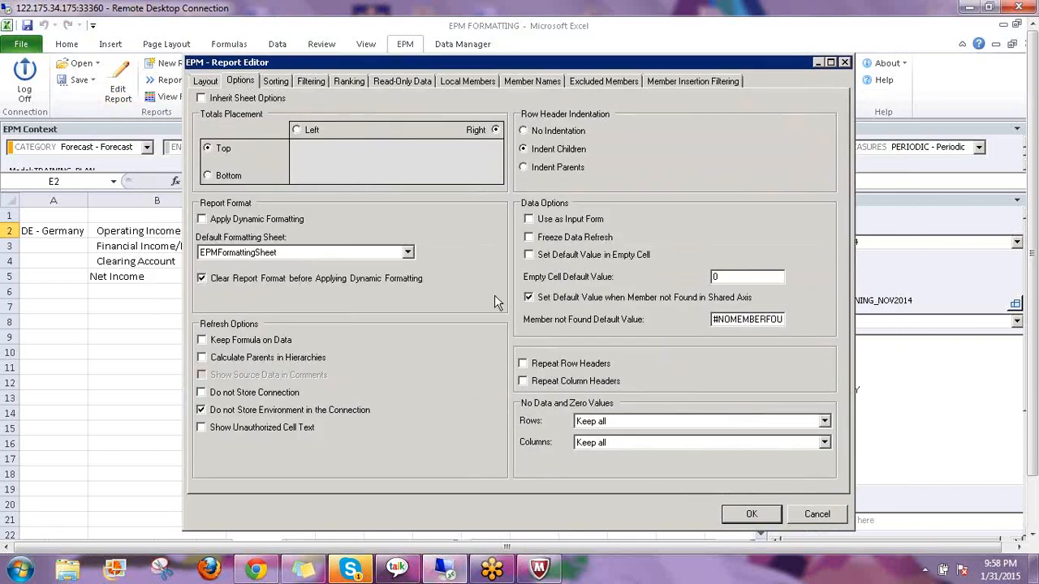
{"action": "left_click", "coordinate": [751, 514]}
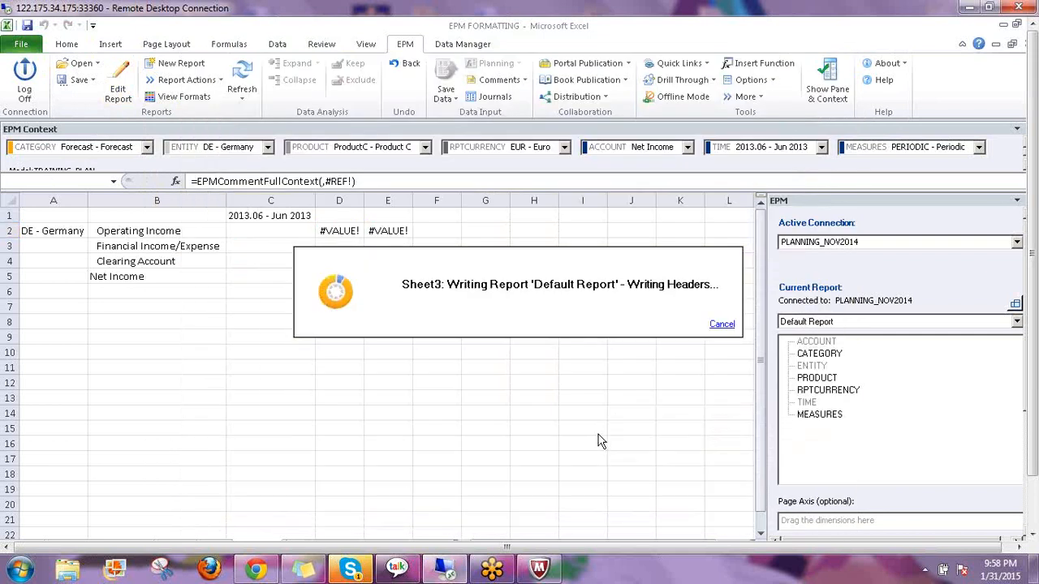
{"action": "left_click", "coordinate": [339, 230]}
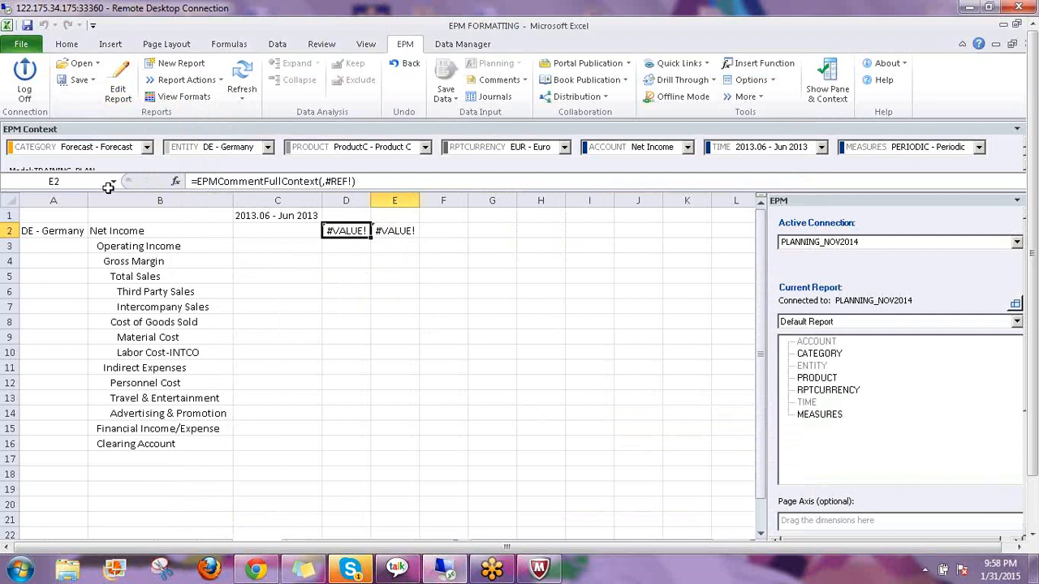
Rebuild D2's EPMCommentPartialContext formula with Member1 $A$2 and Member2 B2, replacing the broken references
{"action": "left_click", "coordinate": [177, 183]}
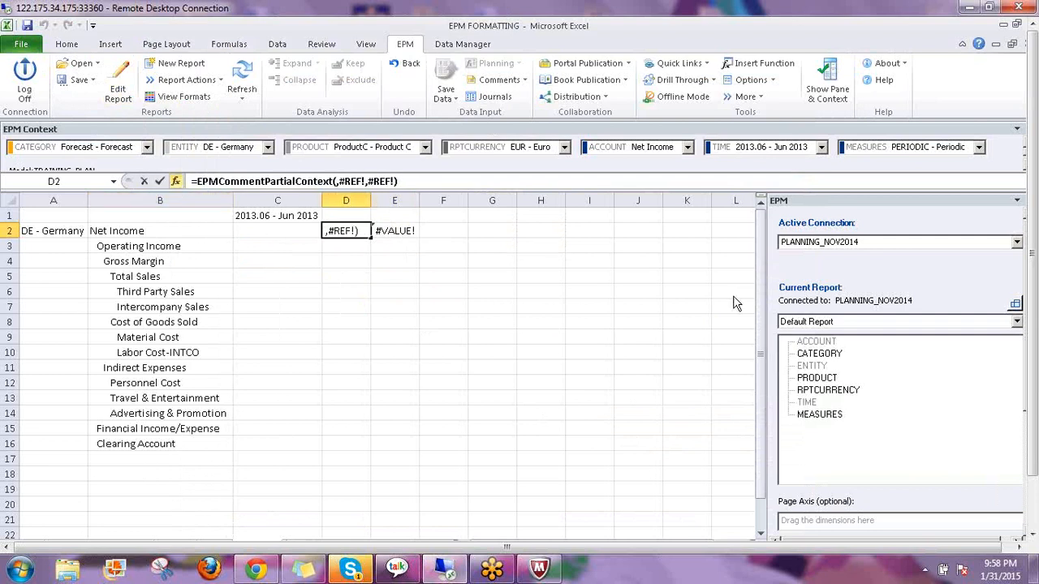
{"action": "left_click", "coordinate": [719, 99]}
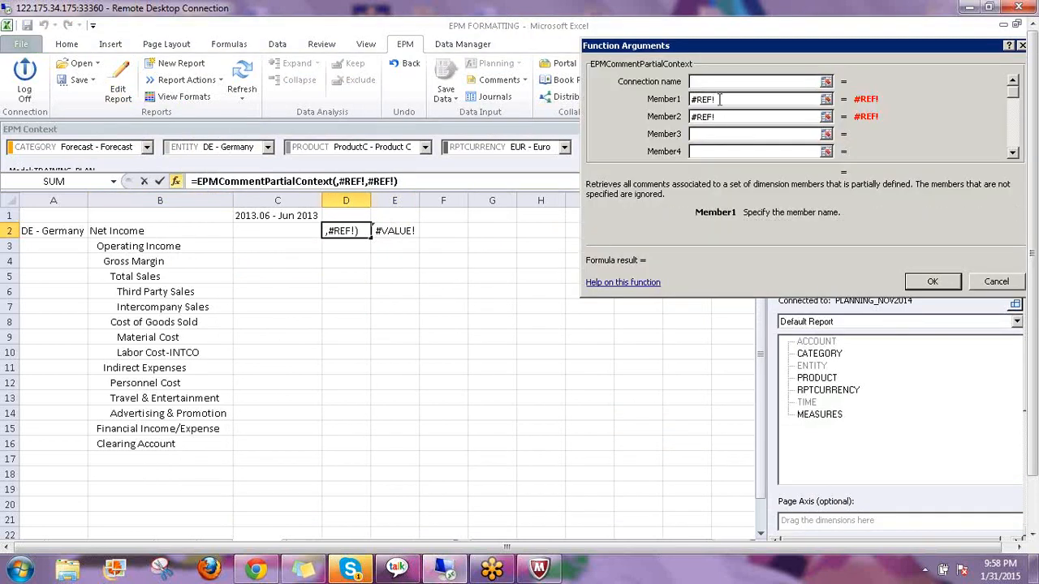
{"action": "left_click_drag", "start_coordinate": [680, 101], "coordinate": [668, 118]}
{"action": "key", "text": "Delete"}
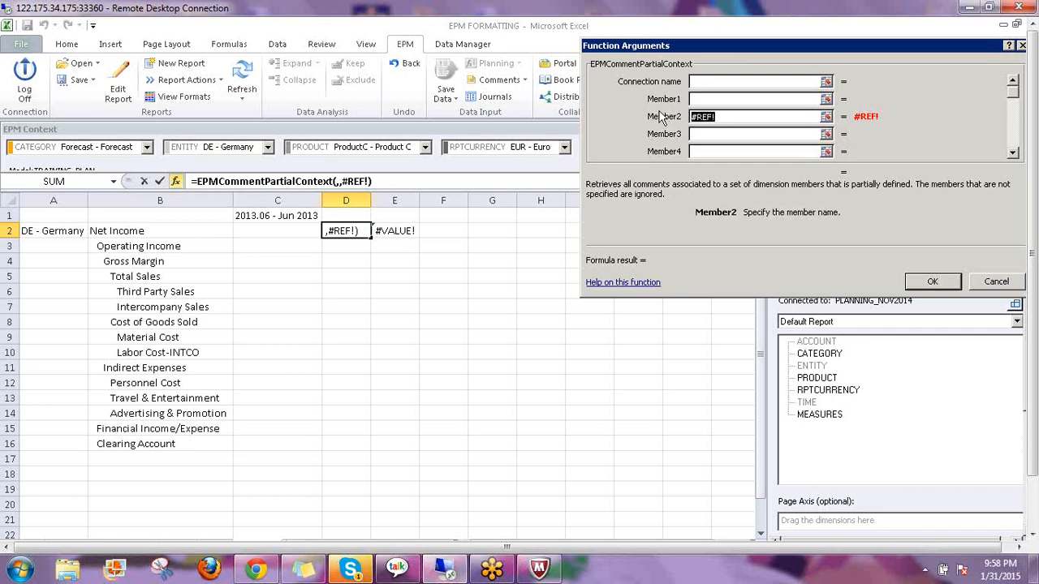
{"action": "key", "text": "Delete"}
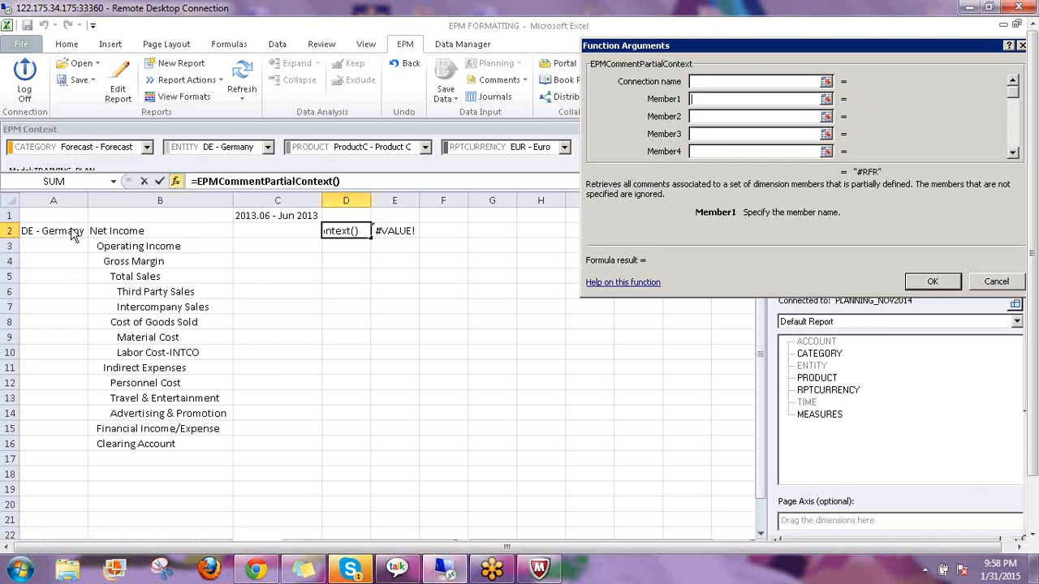
{"action": "left_click", "coordinate": [43, 231]}
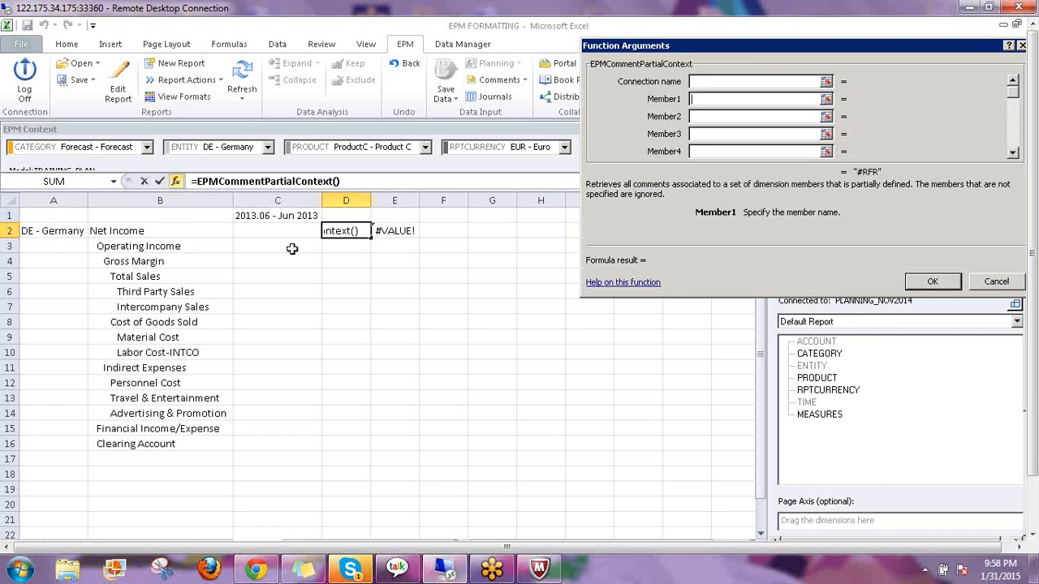
{"action": "left_click", "coordinate": [698, 116]}
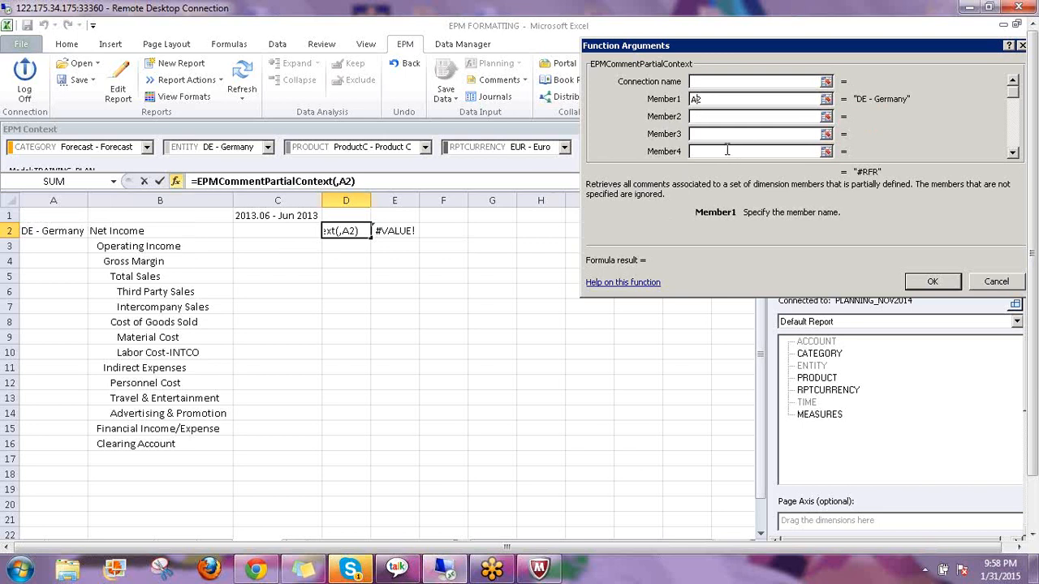
{"action": "key", "text": "F4"}
{"action": "left_click", "coordinate": [703, 116]}
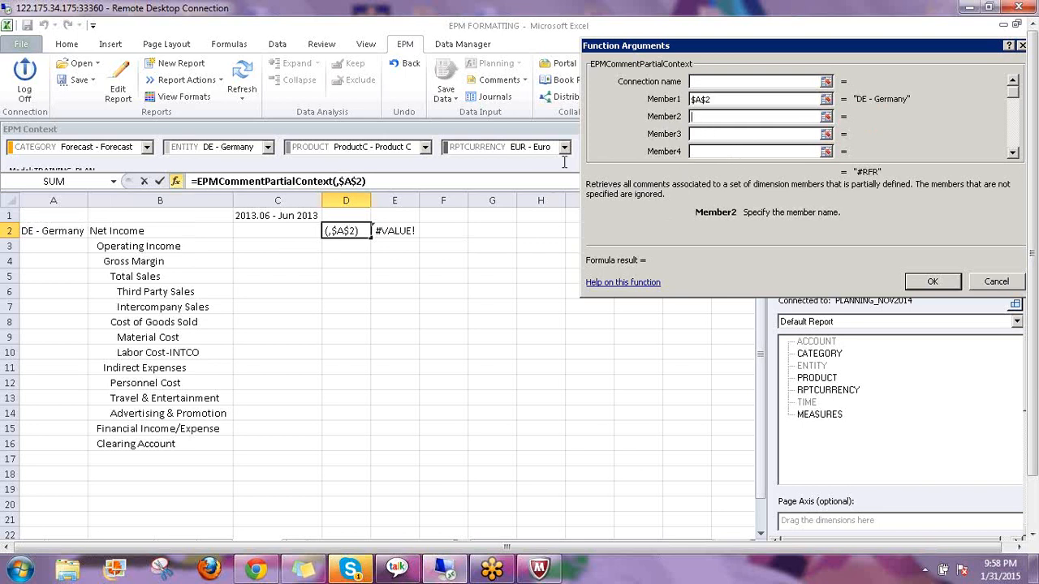
{"action": "left_click", "coordinate": [119, 231]}
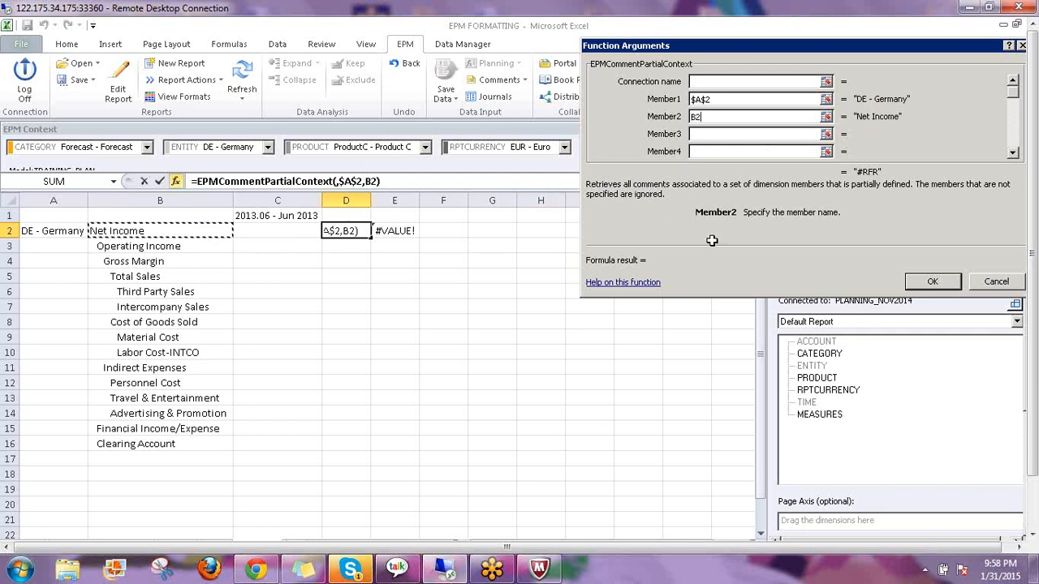
{"action": "key", "text": "Return"}
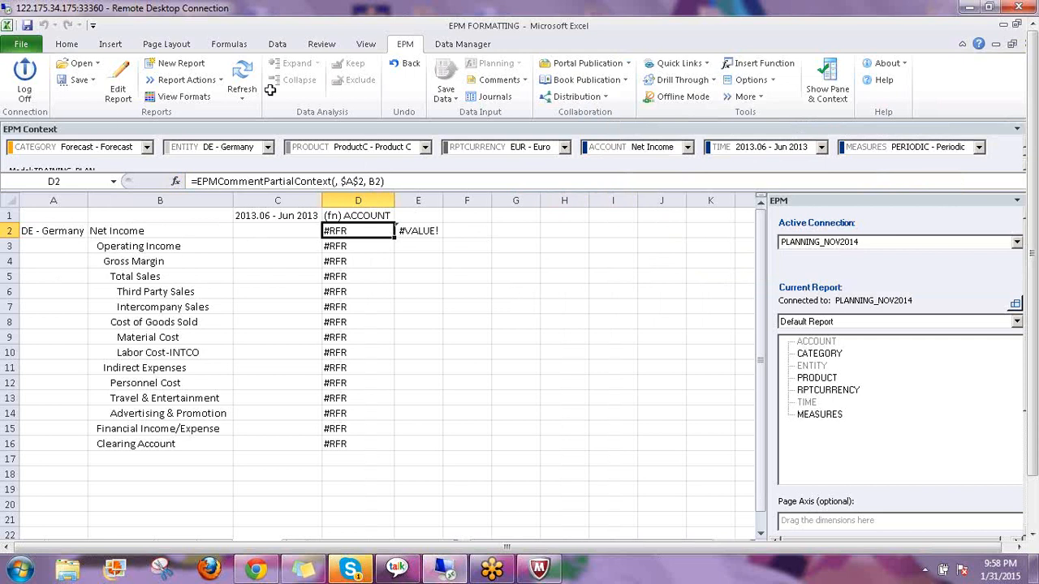
Refresh the report and check that the formulas in D2–D4 now return blanks
{"action": "left_click", "coordinate": [242, 73]}
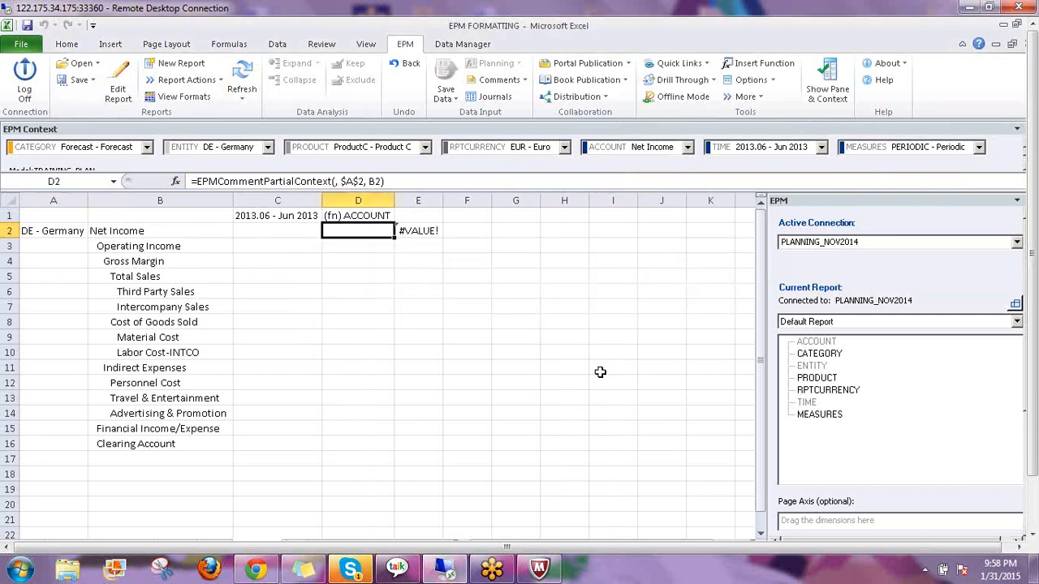
{"action": "left_click", "coordinate": [351, 250]}
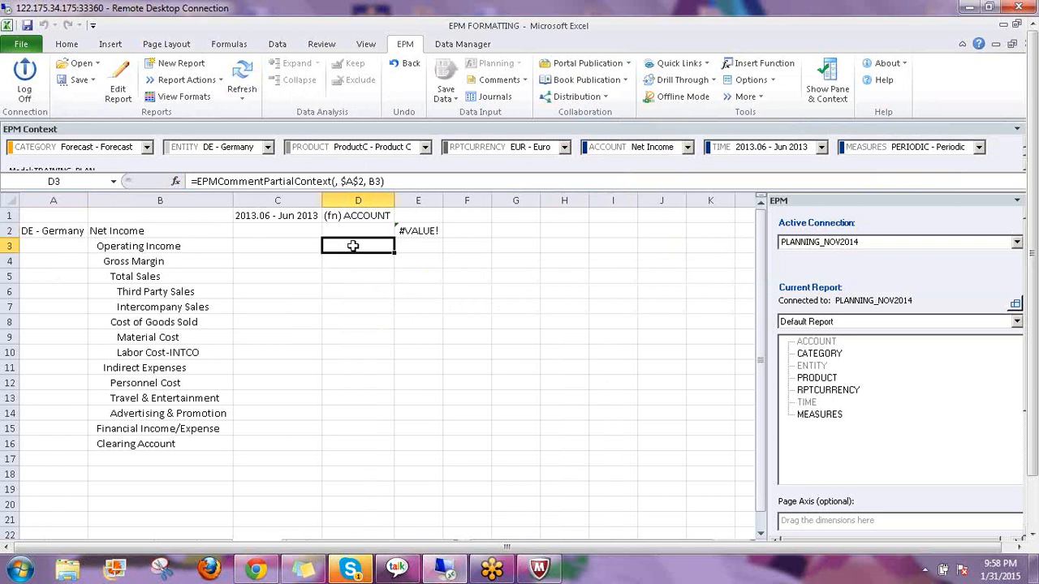
{"action": "left_click", "coordinate": [358, 230]}
{"action": "left_click", "coordinate": [351, 259]}
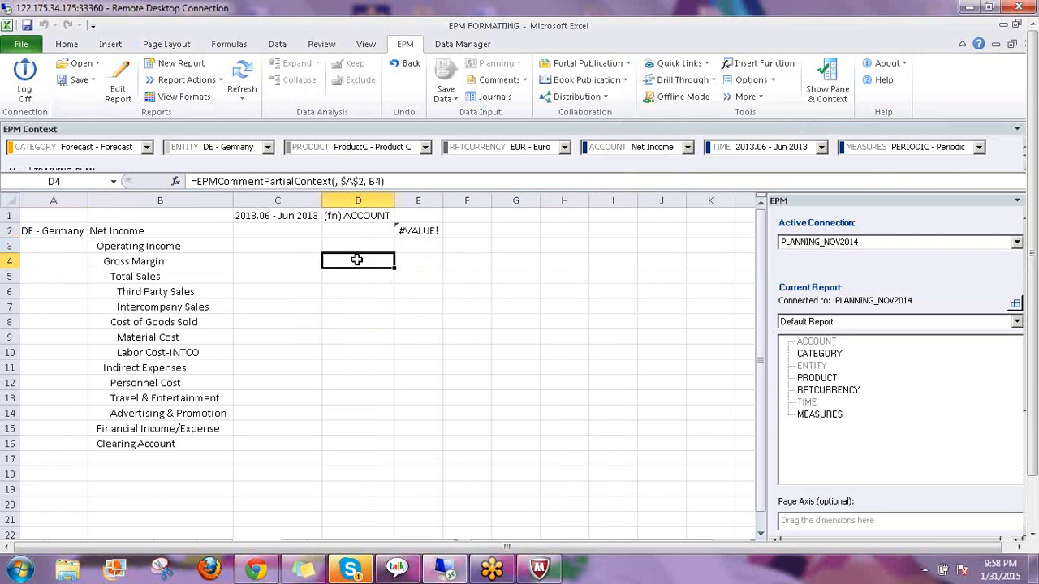
{"action": "key", "text": "Up"}
{"action": "key", "text": "Up"}
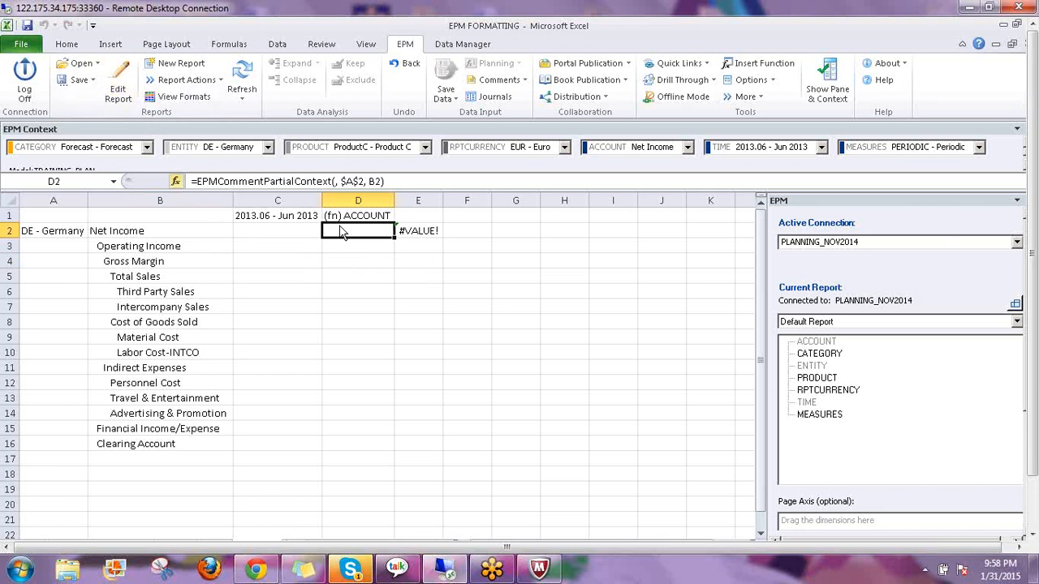
Rebuild E2 as =EPMCommentFullContext(,$A$2,B2) and refresh so column E shows Comm-1 through Comm-8
{"action": "left_click", "coordinate": [418, 232]}
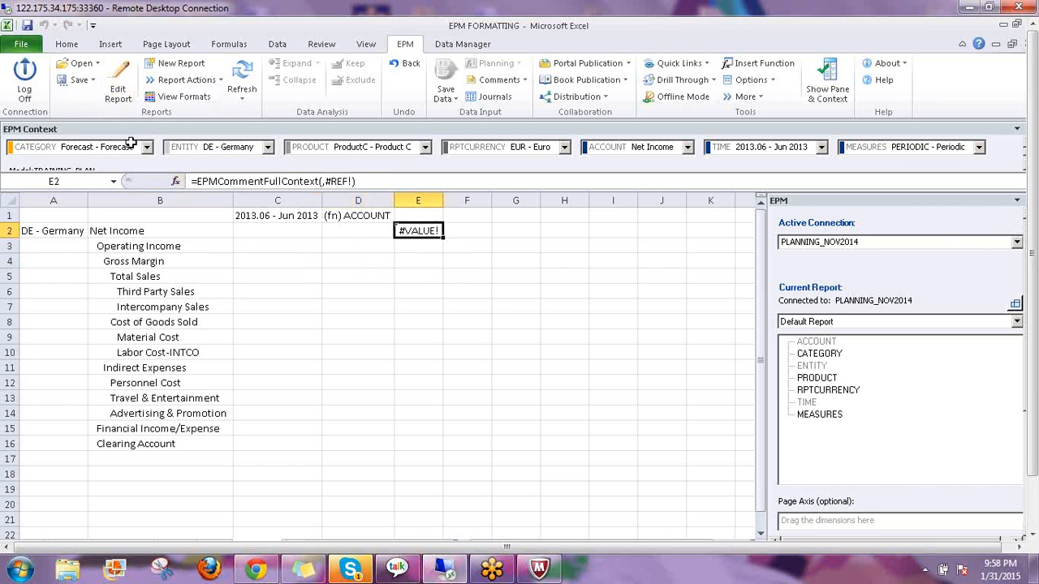
{"action": "left_click", "coordinate": [175, 181]}
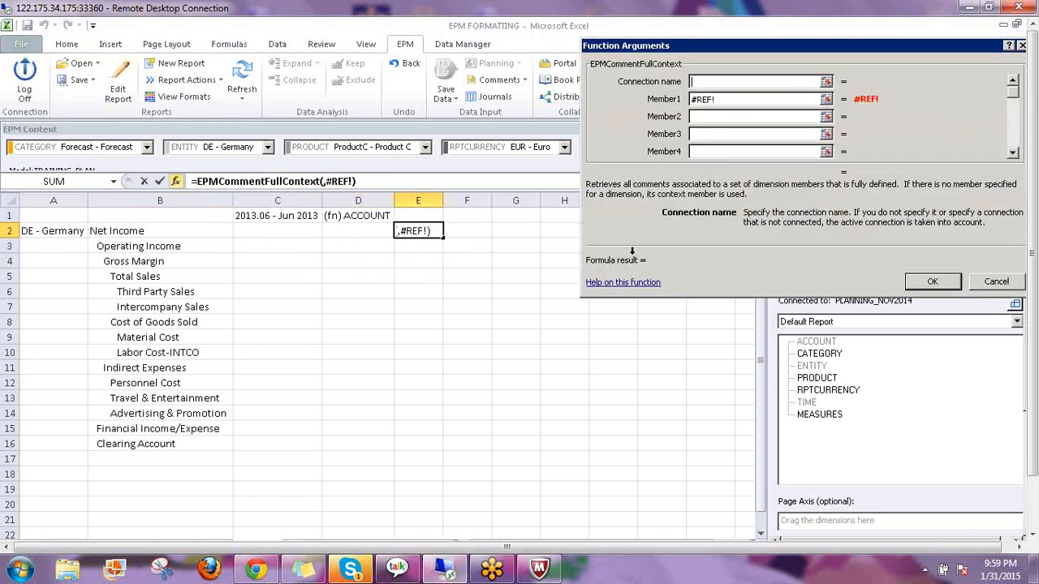
{"action": "left_click", "coordinate": [721, 99]}
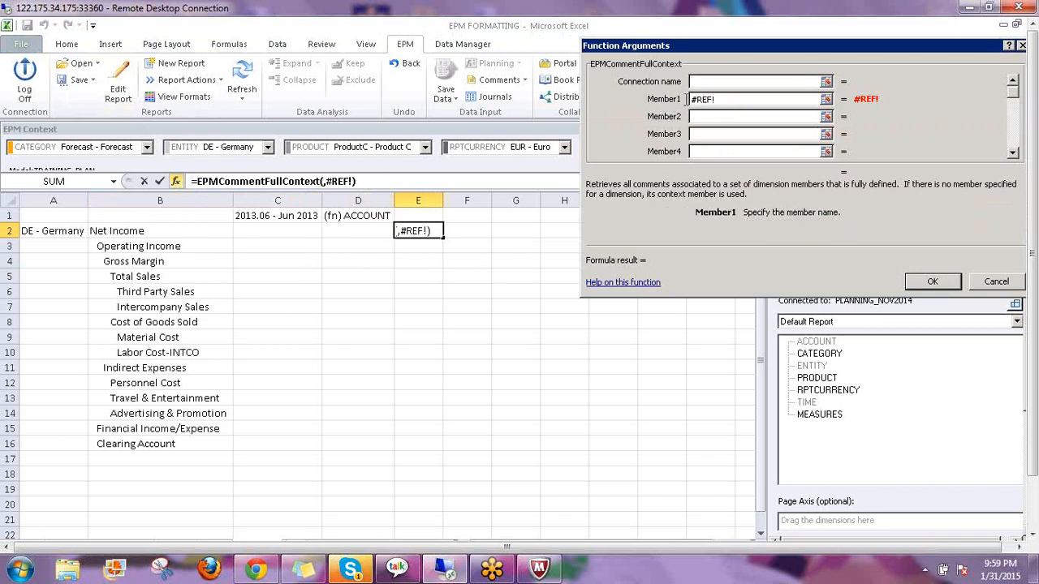
{"action": "double_click", "coordinate": [687, 99]}
{"action": "key", "text": "BackSpace"}
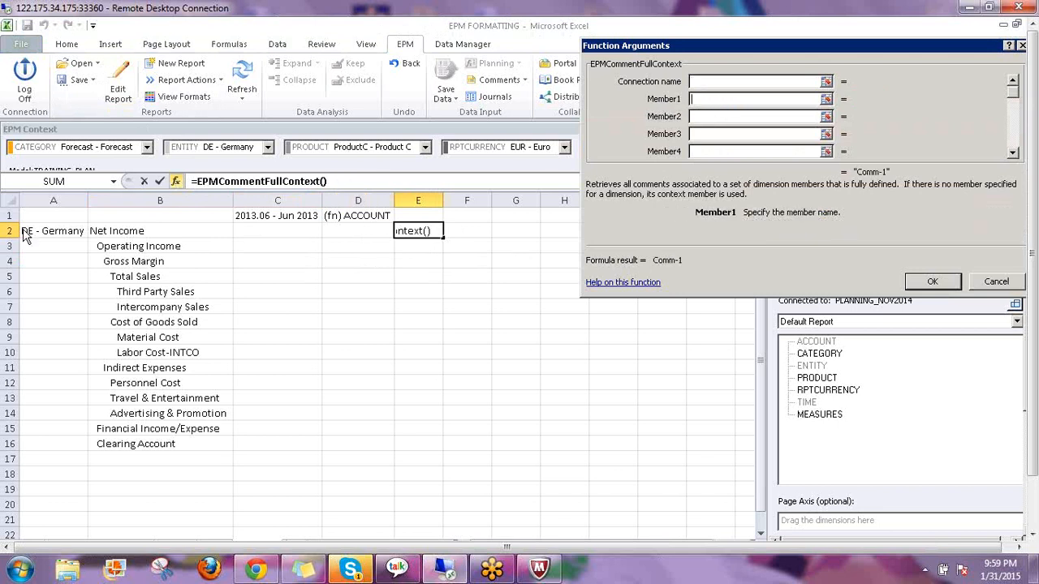
{"action": "left_click", "coordinate": [44, 231]}
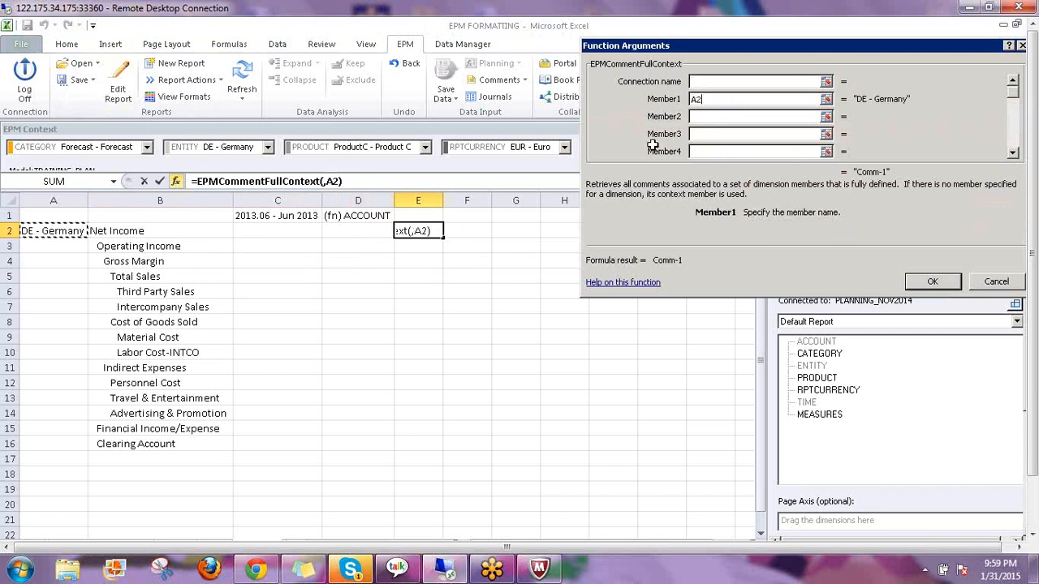
{"action": "left_click", "coordinate": [694, 123]}
{"action": "key", "text": "F4"}
{"action": "left_click", "coordinate": [696, 118]}
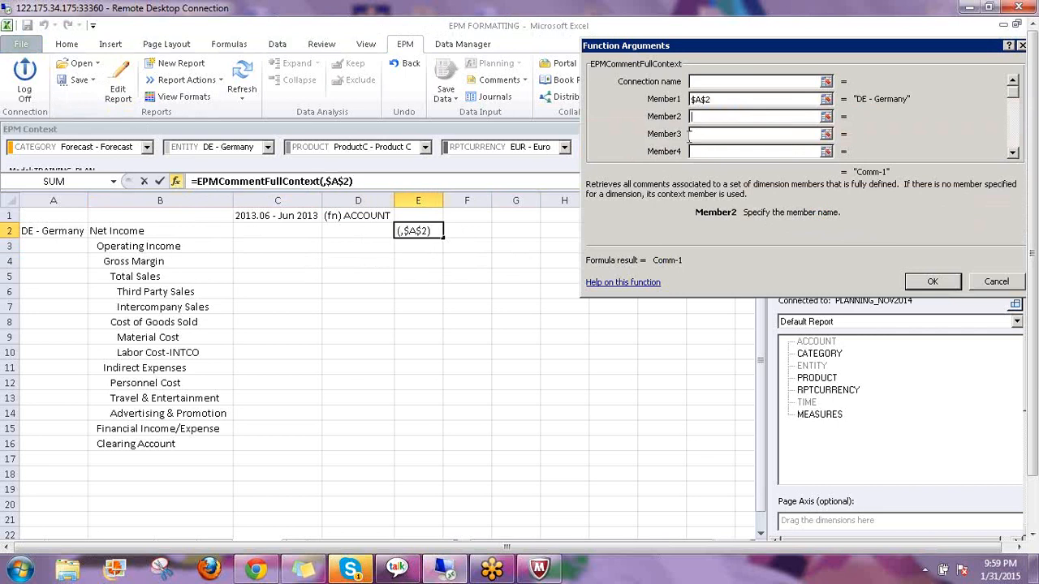
{"action": "left_click", "coordinate": [120, 230]}
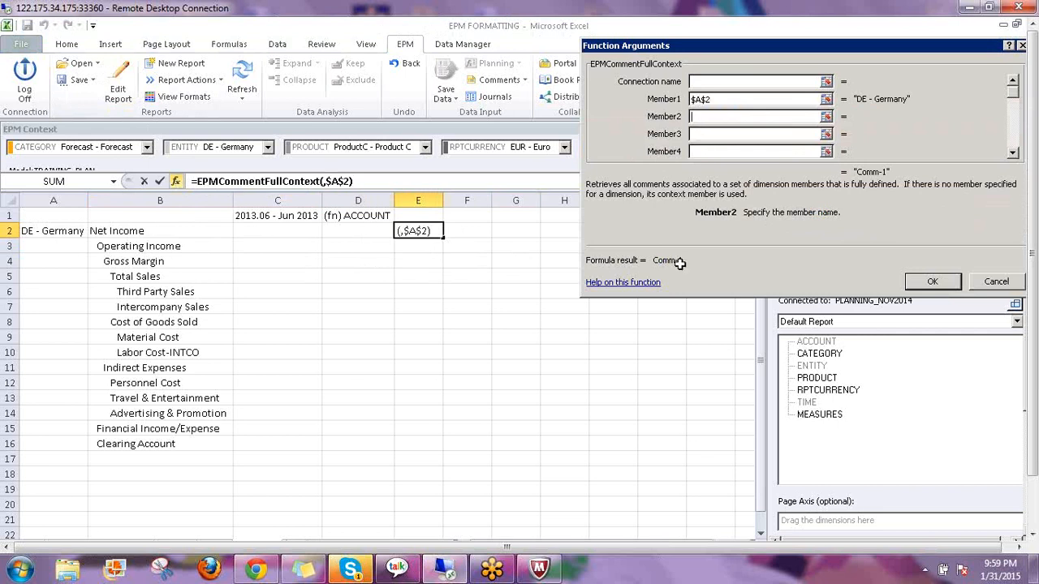
{"action": "left_click", "coordinate": [932, 282]}
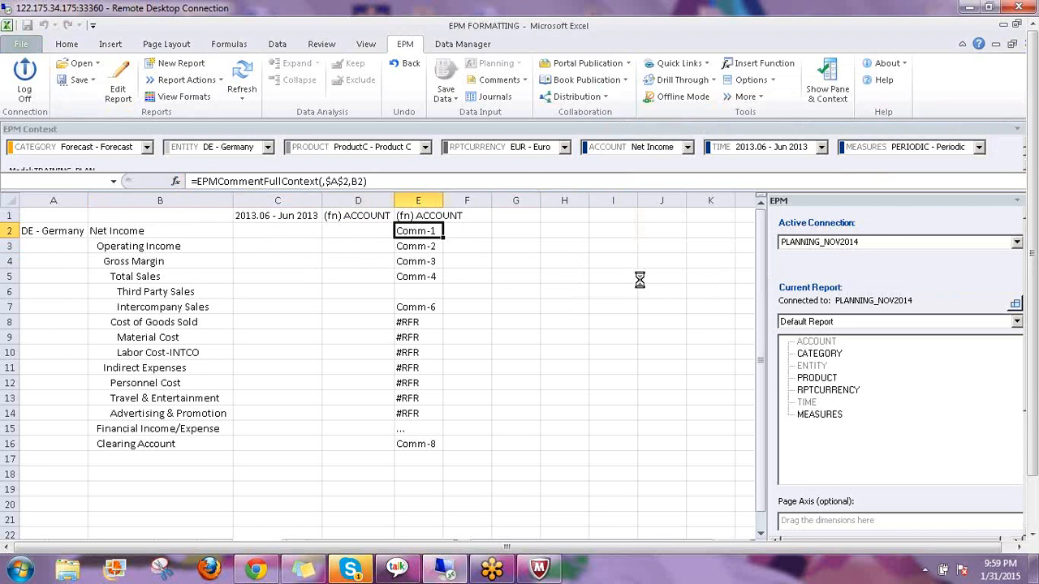
{"action": "left_click", "coordinate": [235, 77]}
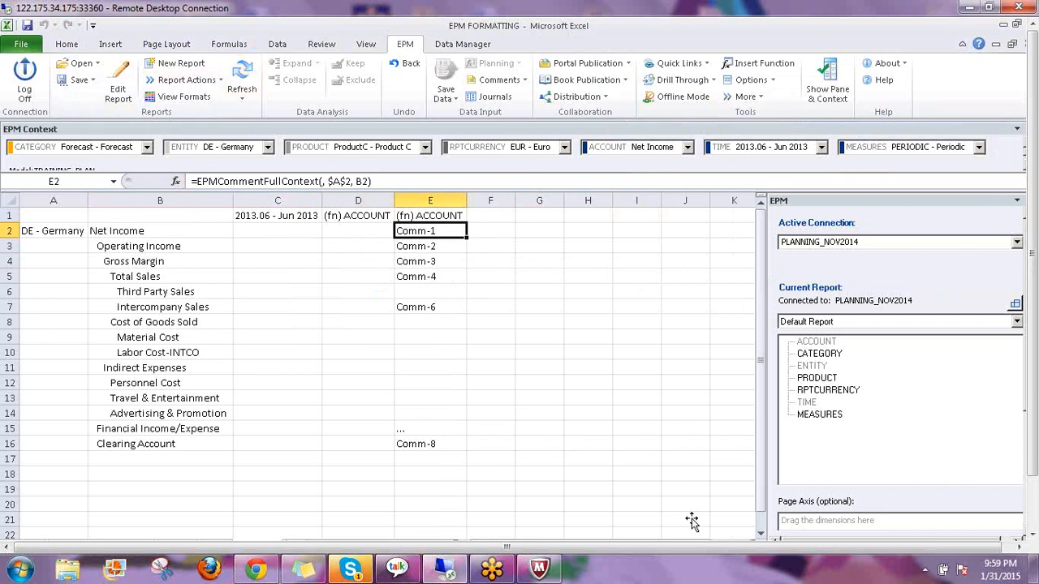
Review Sheet2's comments column, including the CF001 - CF-PROFIT row and Comm-9 in H17
{"action": "left_click_drag", "start_coordinate": [1034, 359], "coordinate": [1033, 424]}
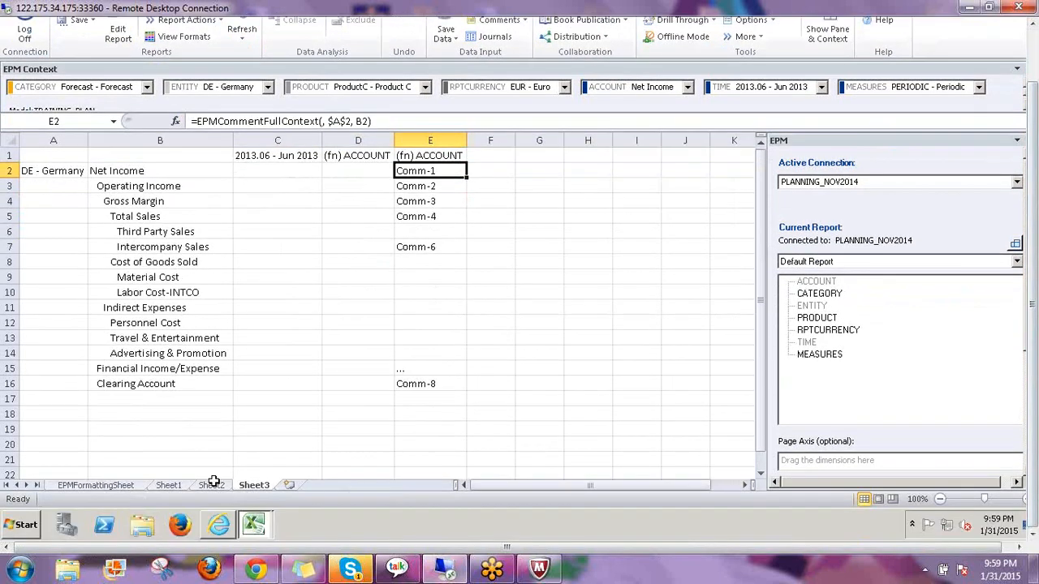
{"action": "left_click", "coordinate": [210, 485]}
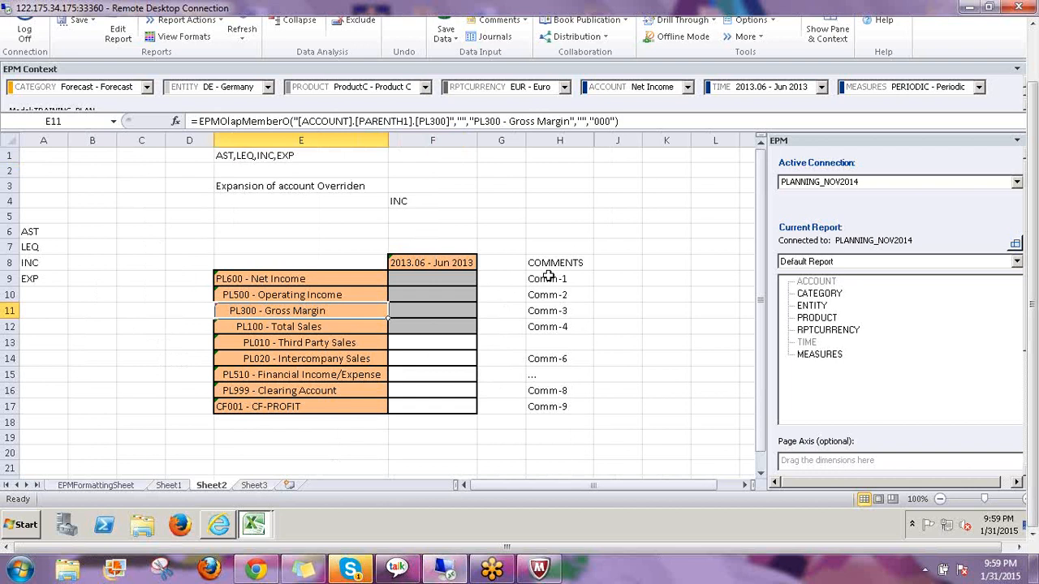
{"action": "left_click", "coordinate": [549, 341]}
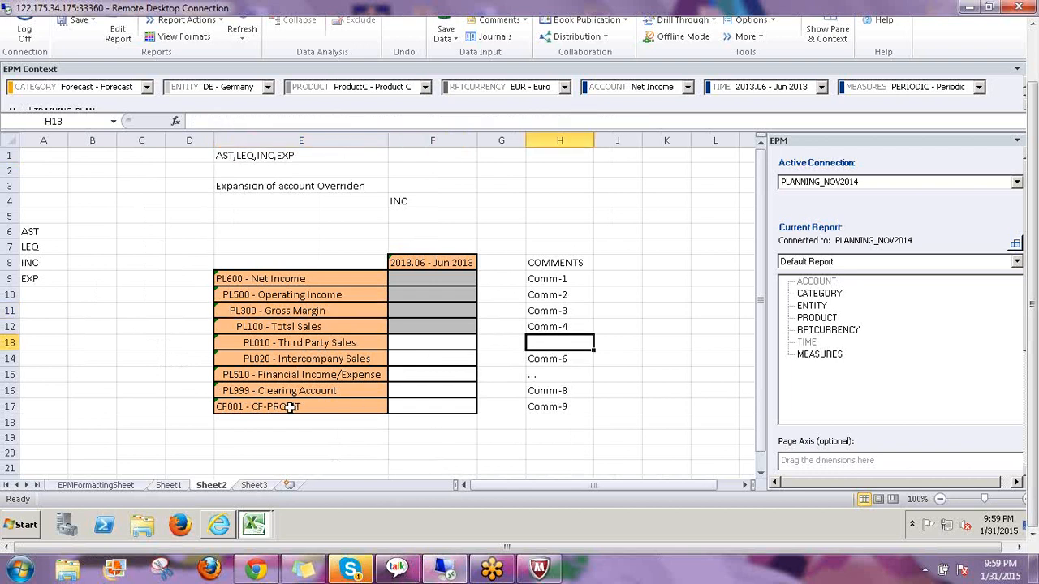
{"action": "left_click", "coordinate": [381, 408]}
{"action": "left_click", "coordinate": [568, 403]}
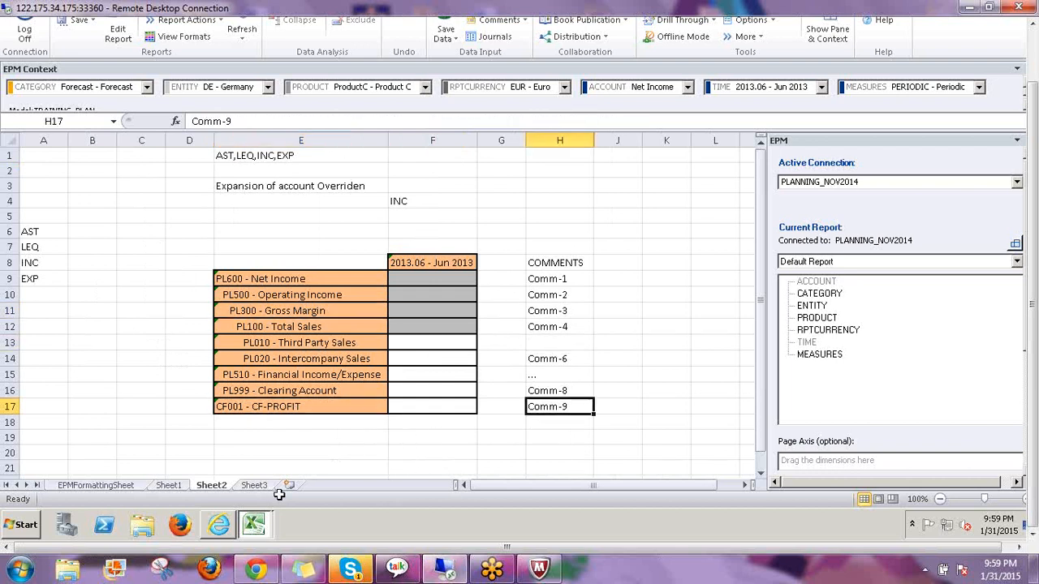
Return to Sheet3 and open the Default Report's ACCOUNT member selection in Edit Report
{"action": "left_click", "coordinate": [255, 486]}
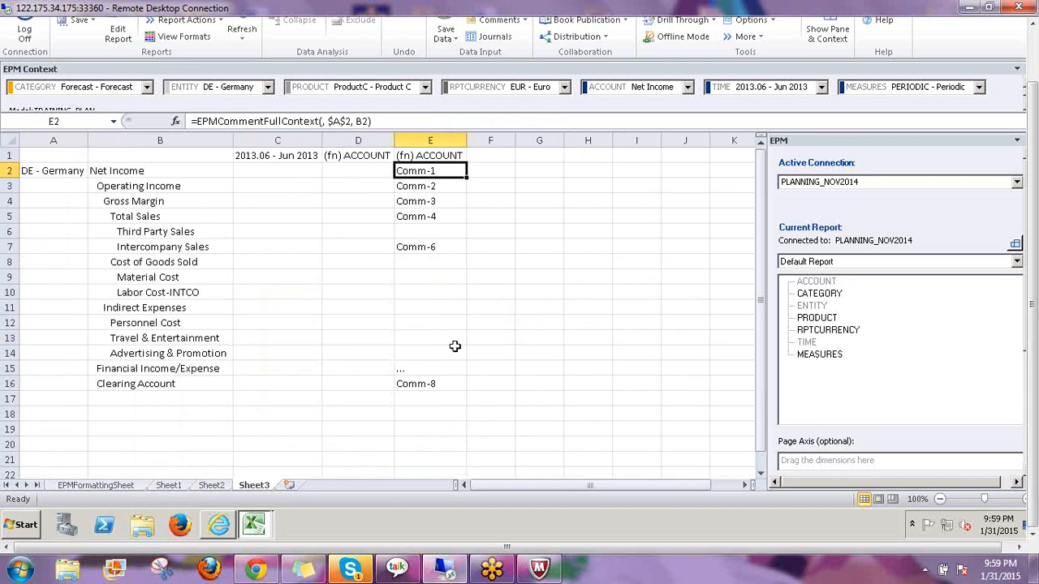
{"action": "left_click", "coordinate": [118, 34]}
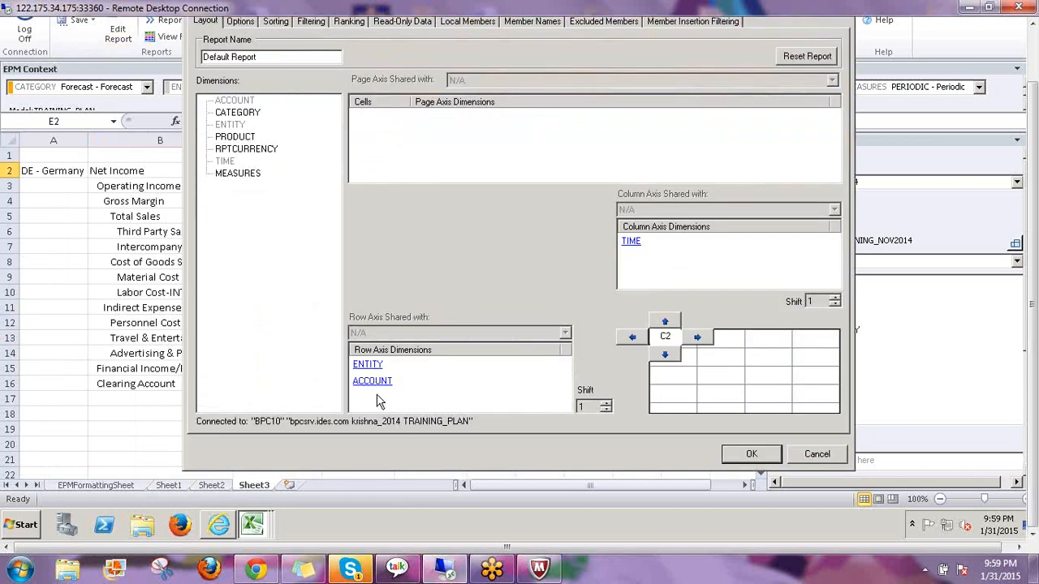
{"action": "double_click", "coordinate": [364, 382]}
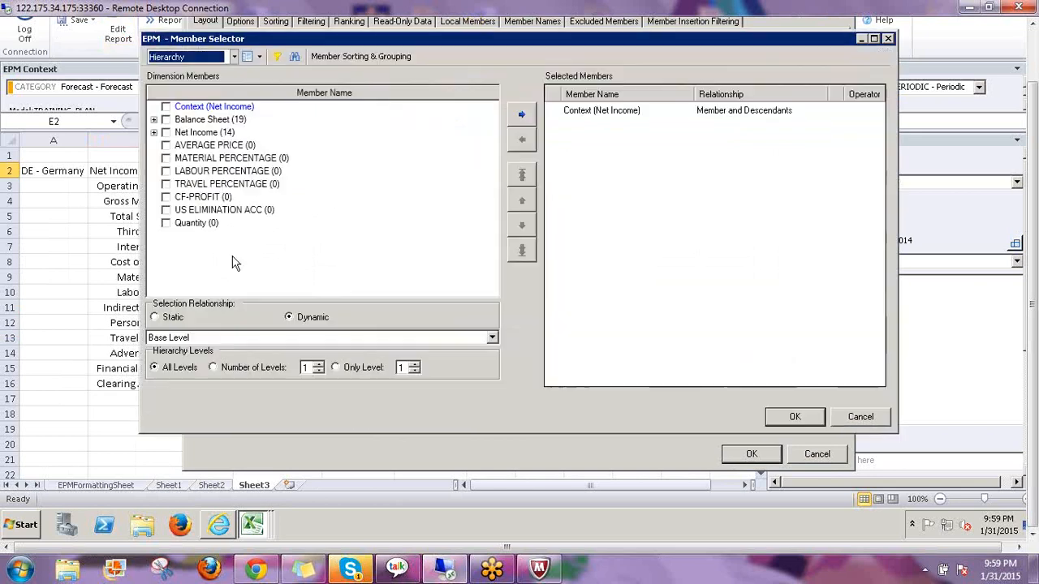
Add CF001 - CF-PROFIT to the ACCOUNT rows, display members as ID - Description, and rerun the report
{"action": "left_click", "coordinate": [153, 132]}
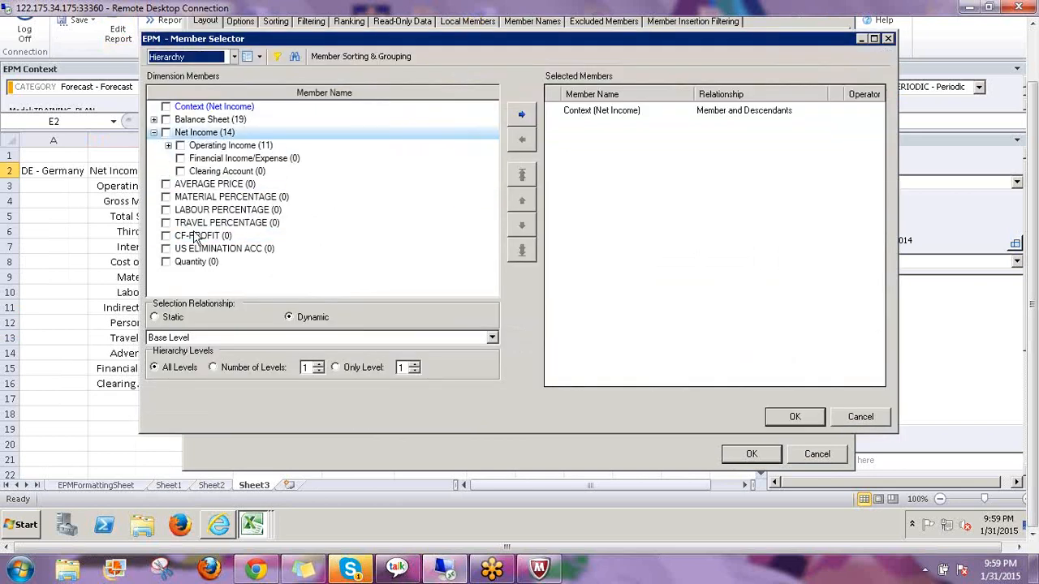
{"action": "left_click", "coordinate": [260, 57]}
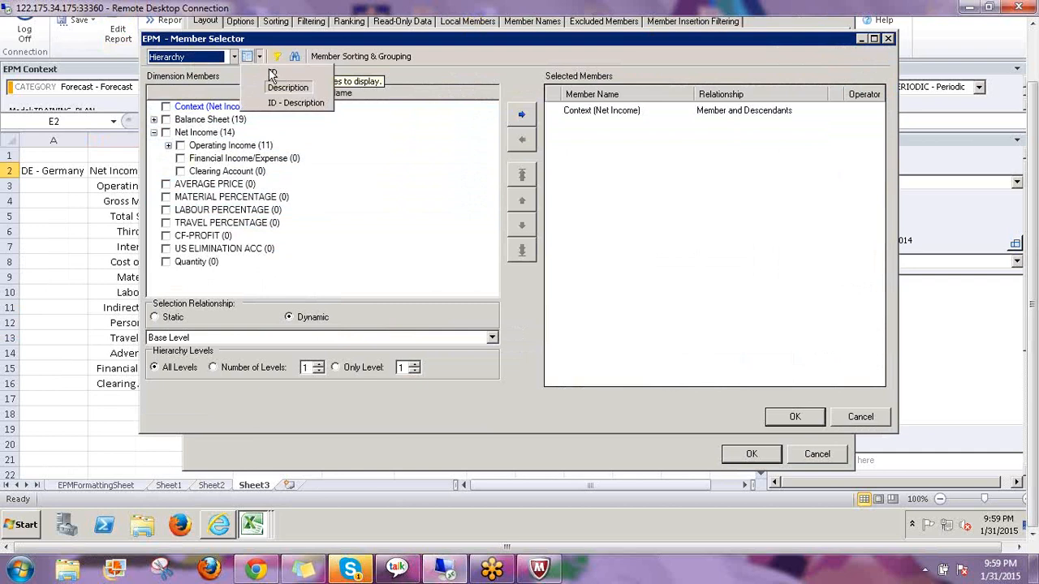
{"action": "left_click", "coordinate": [294, 104]}
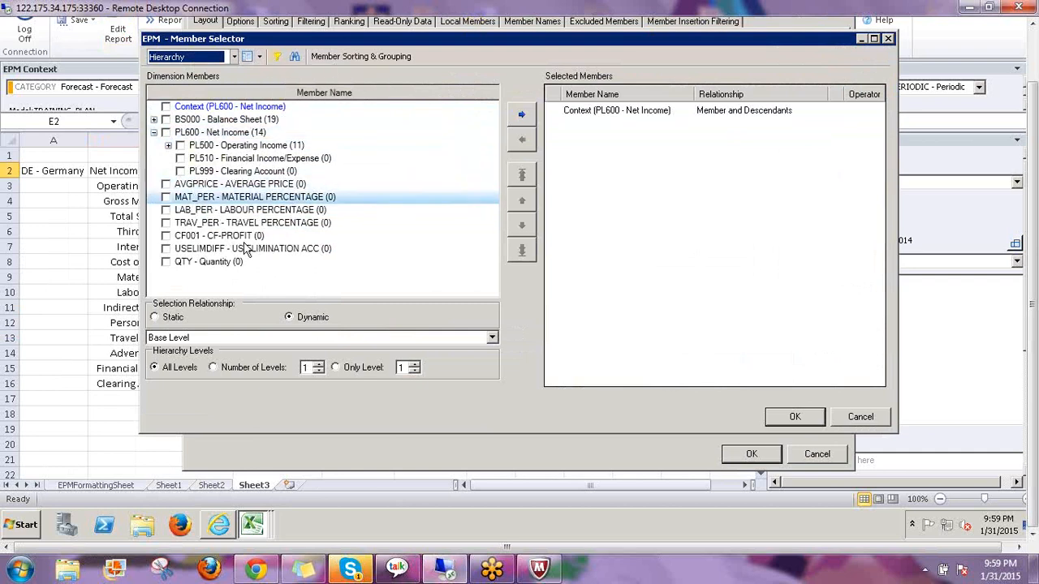
{"action": "left_click", "coordinate": [166, 235]}
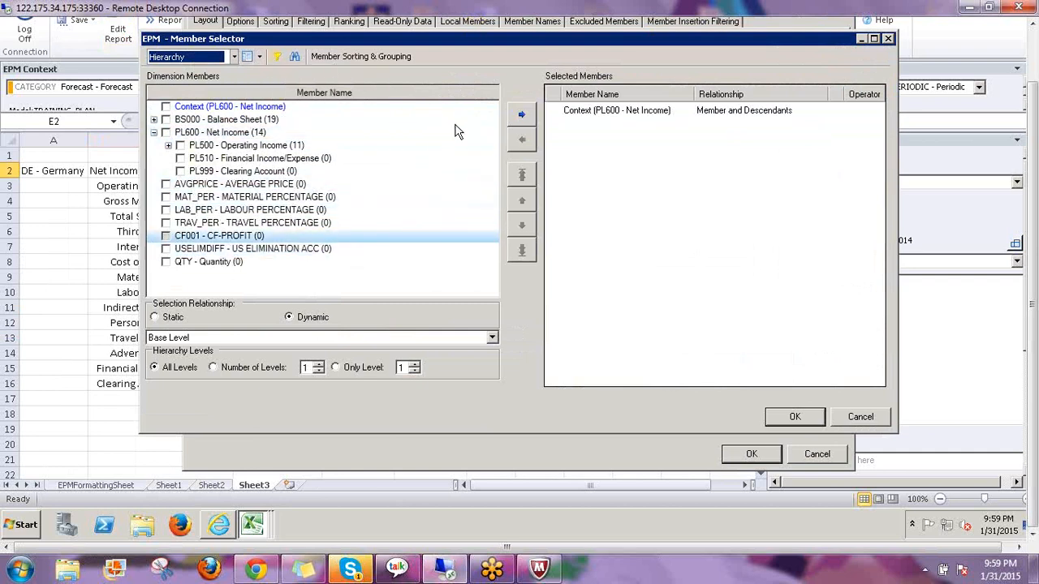
{"action": "left_click", "coordinate": [520, 118]}
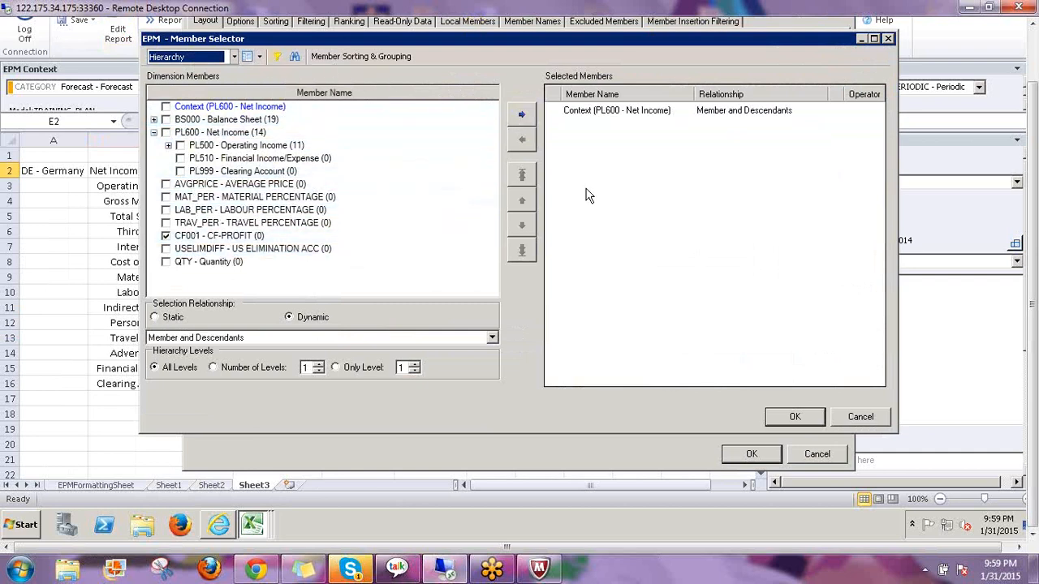
{"action": "left_click", "coordinate": [795, 416]}
{"action": "left_click", "coordinate": [751, 454]}
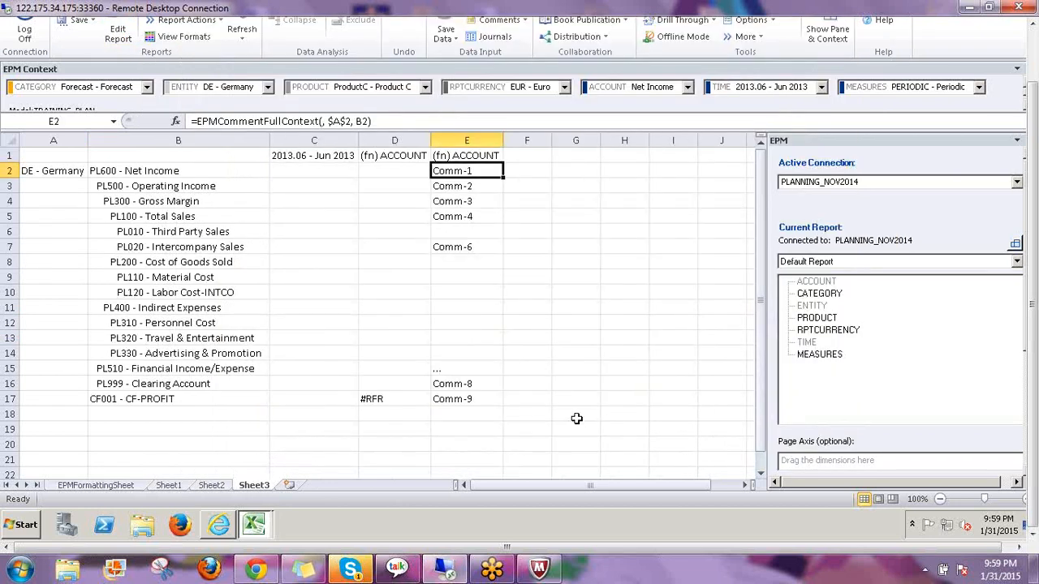
{"action": "left_click", "coordinate": [455, 401]}
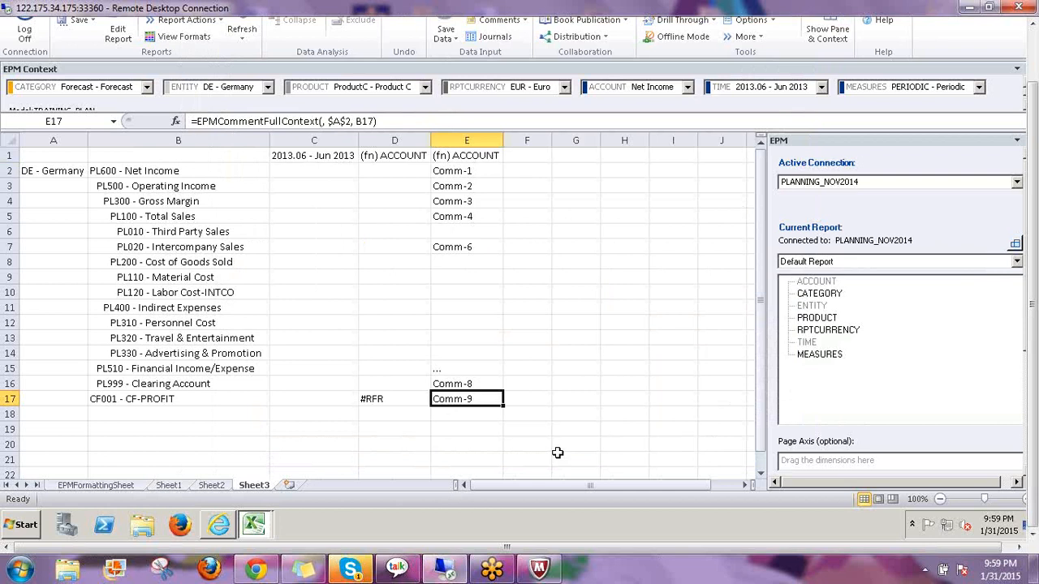
{"action": "left_click", "coordinate": [209, 485]}
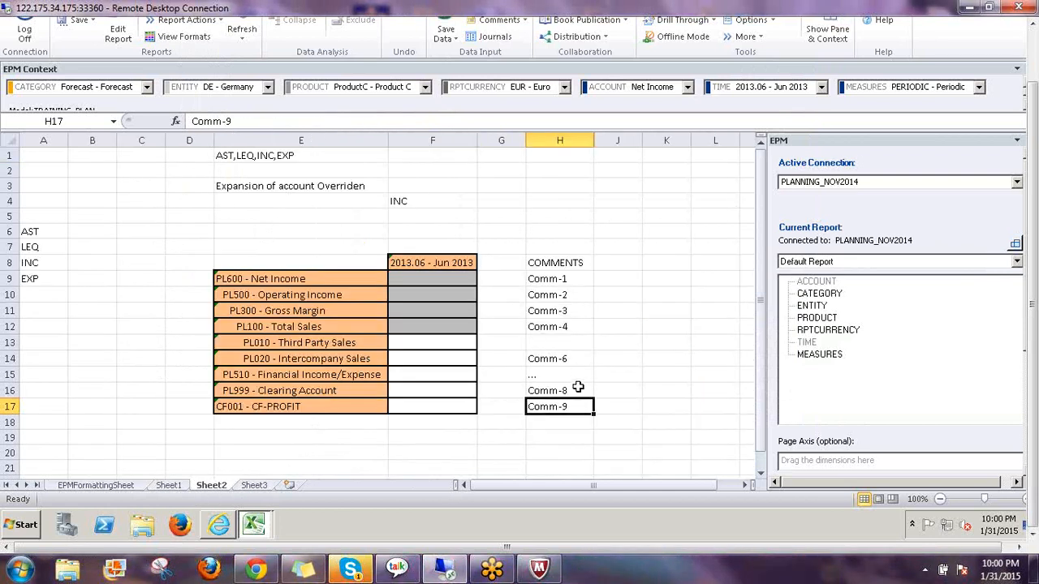
{"action": "left_click", "coordinate": [251, 486]}
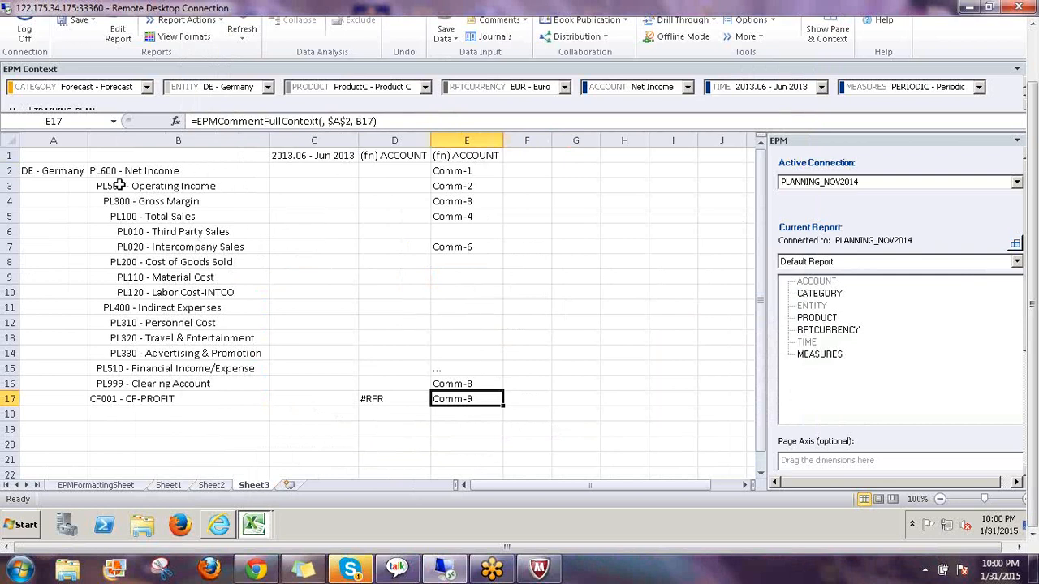
{"action": "left_click", "coordinate": [456, 171]}
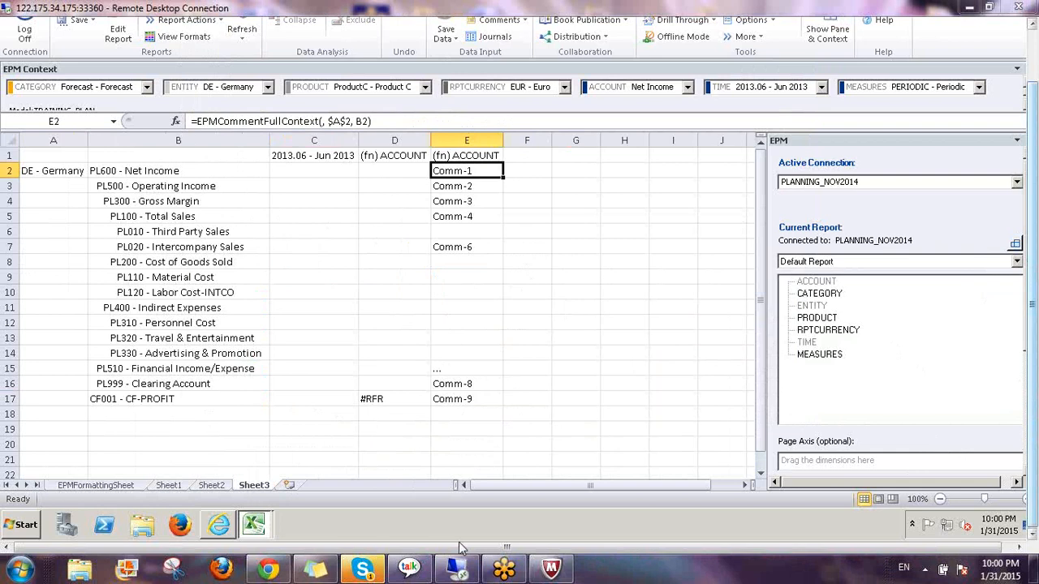
In the browser's Manage Comments, select the WEB COMMENT, '...' and Comm-1 rows, then close the second page
{"action": "left_click", "coordinate": [219, 525]}
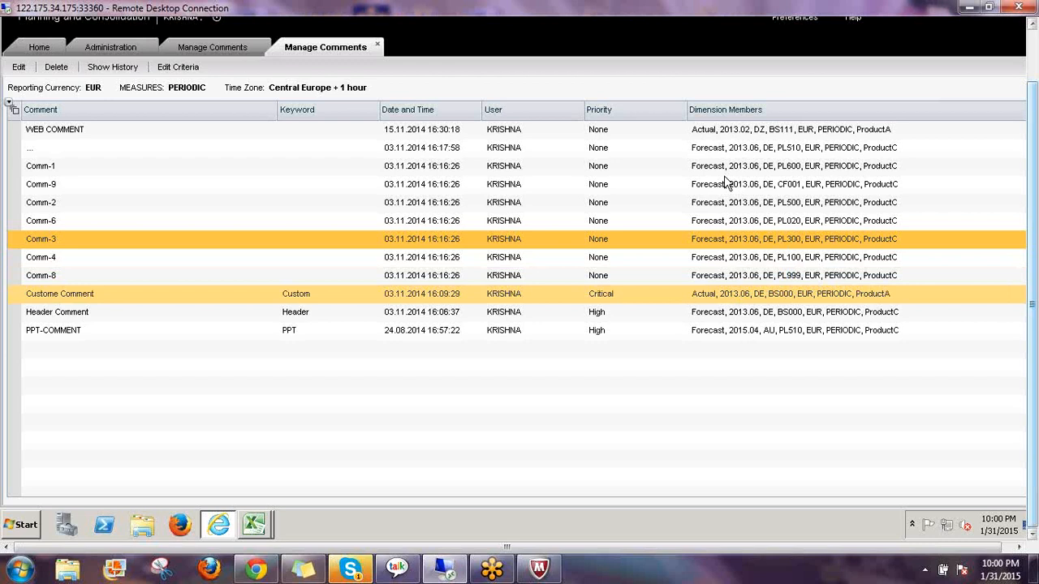
{"action": "left_click", "coordinate": [713, 131]}
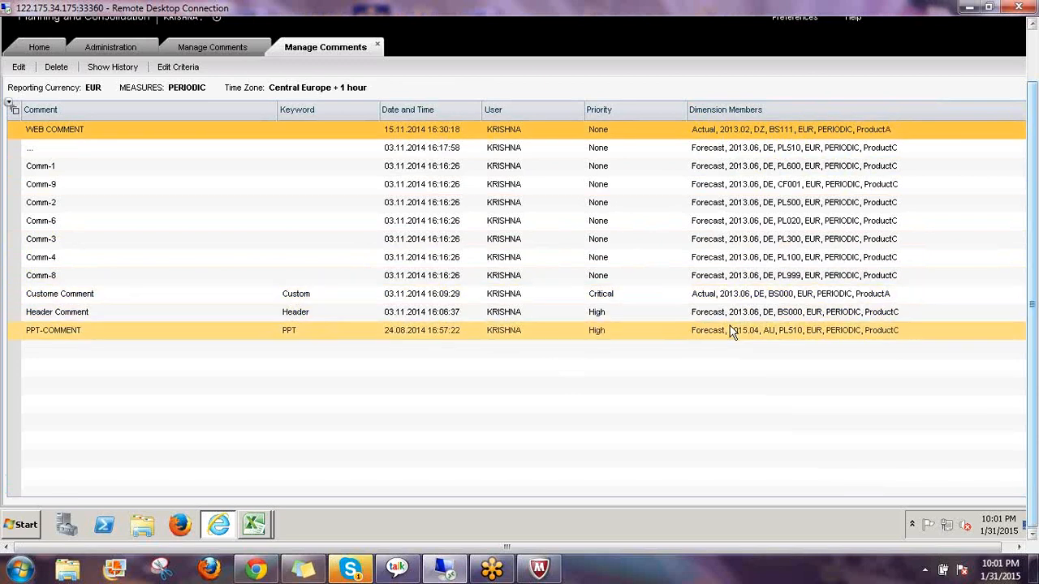
{"action": "left_click", "coordinate": [711, 154]}
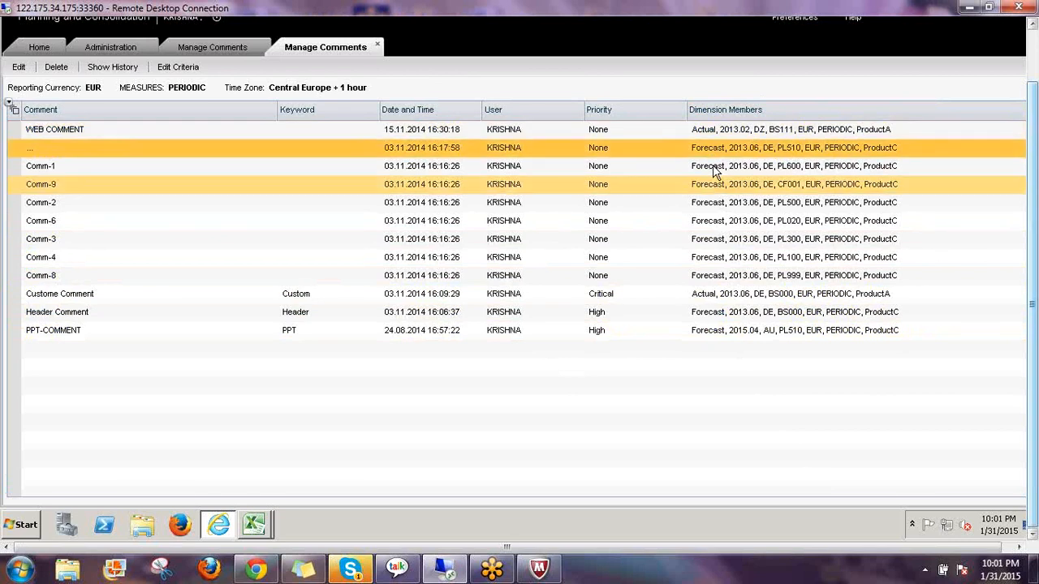
{"action": "left_click", "coordinate": [784, 157]}
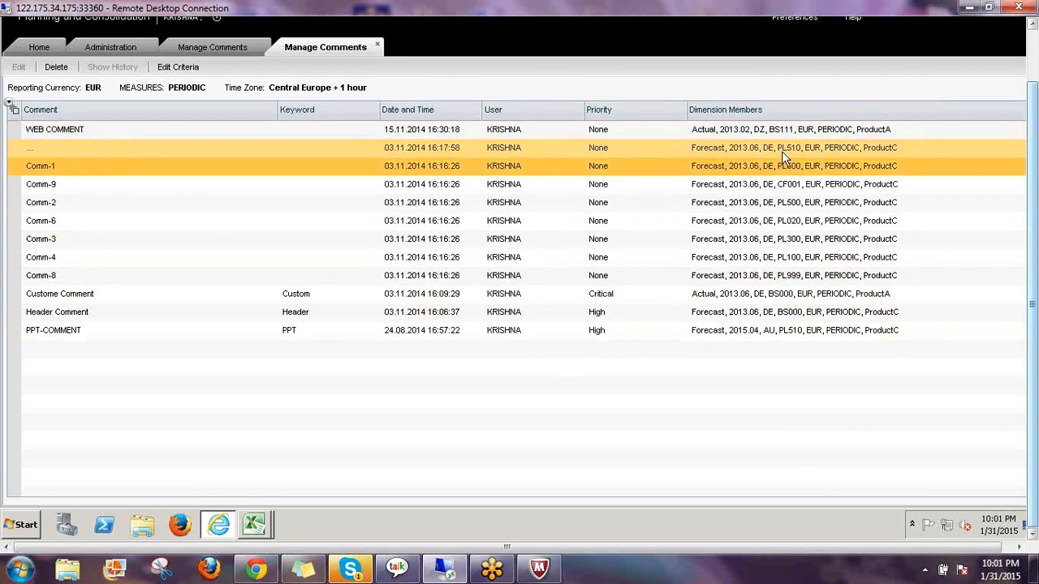
{"action": "left_click", "coordinate": [793, 147]}
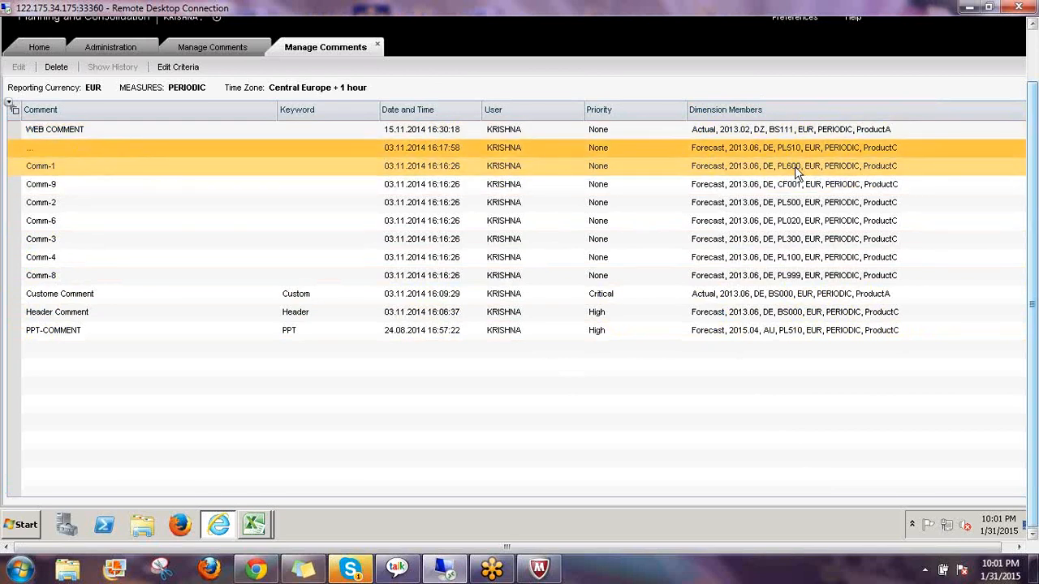
{"action": "left_click", "coordinate": [791, 157]}
{"action": "left_click", "coordinate": [789, 152]}
{"action": "left_click", "coordinate": [791, 171], "text": "ctrl"}
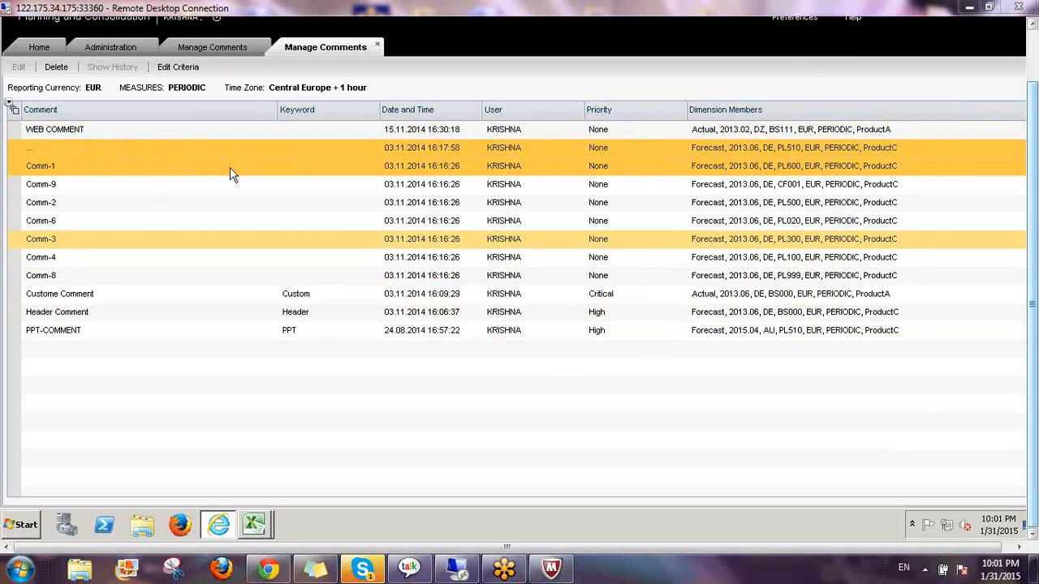
{"action": "left_click", "coordinate": [376, 45]}
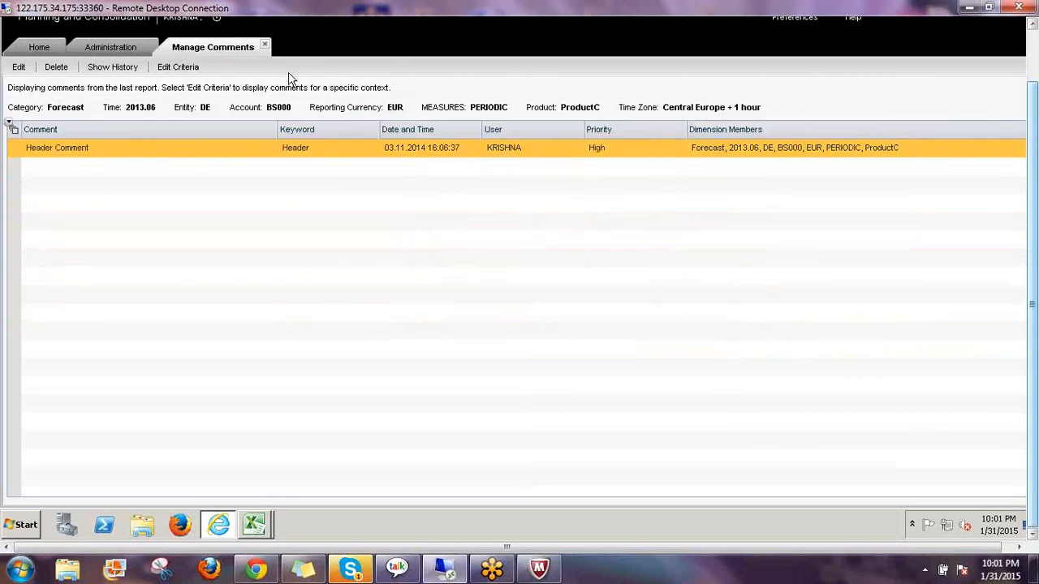
Close the remaining Manage Comments page and open the Administration Features > Audit settings
{"action": "left_click", "coordinate": [265, 45]}
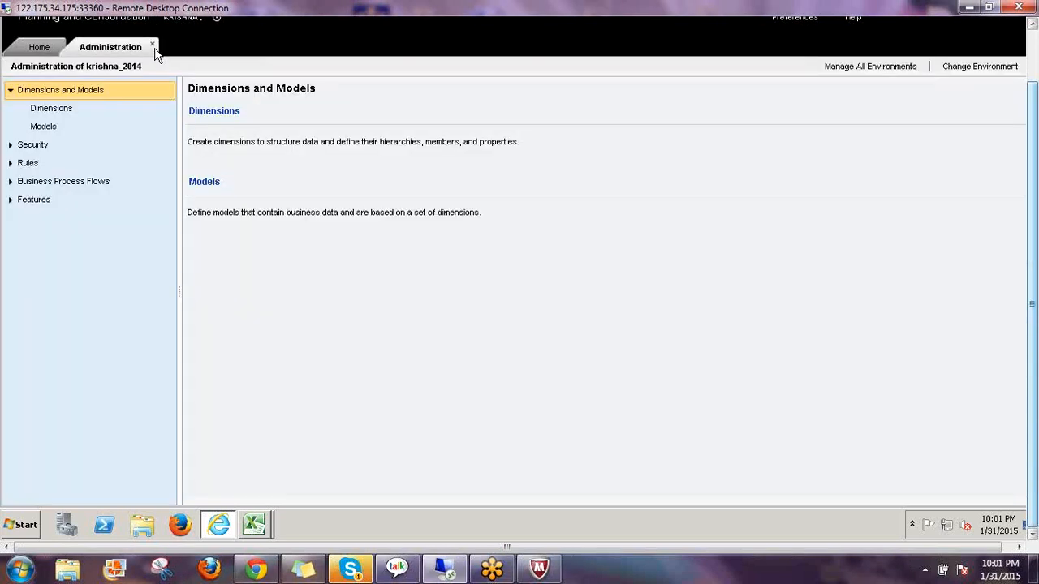
{"action": "left_click", "coordinate": [10, 201]}
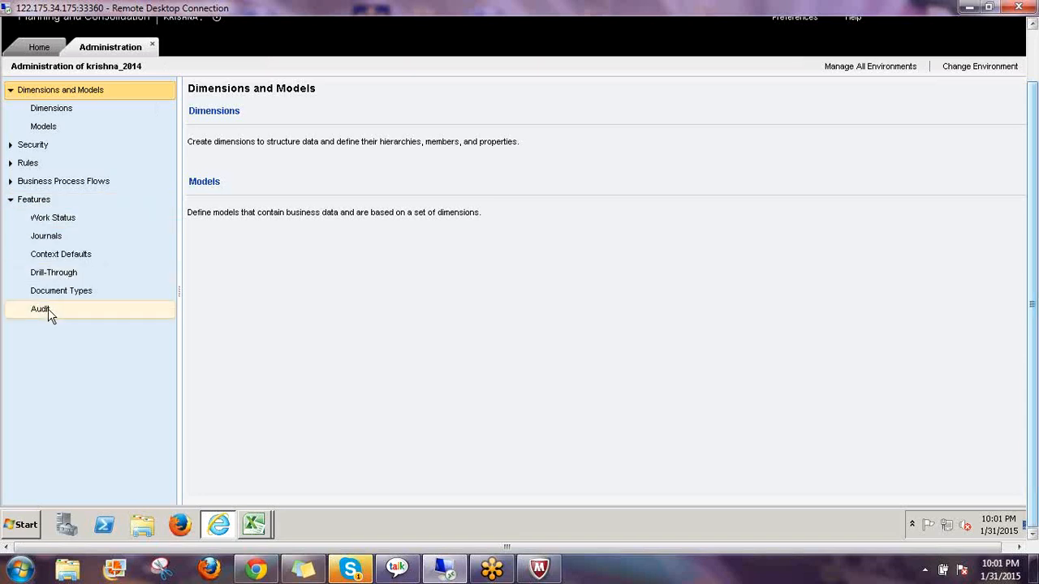
{"action": "left_click", "coordinate": [121, 310]}
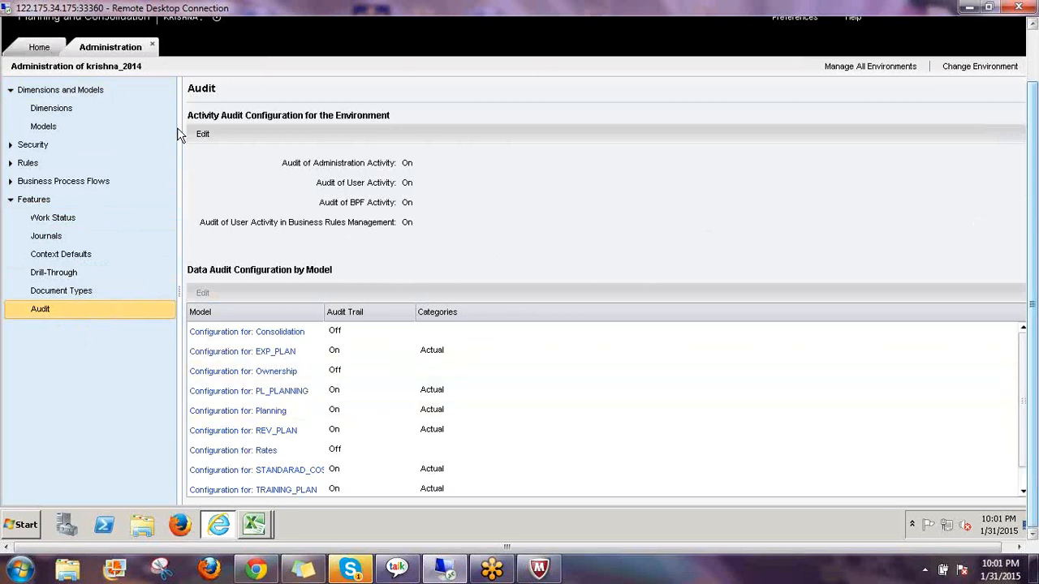
Go to the Home audit reports list and request a log-off from Planning and Consolidation
{"action": "left_click", "coordinate": [39, 47]}
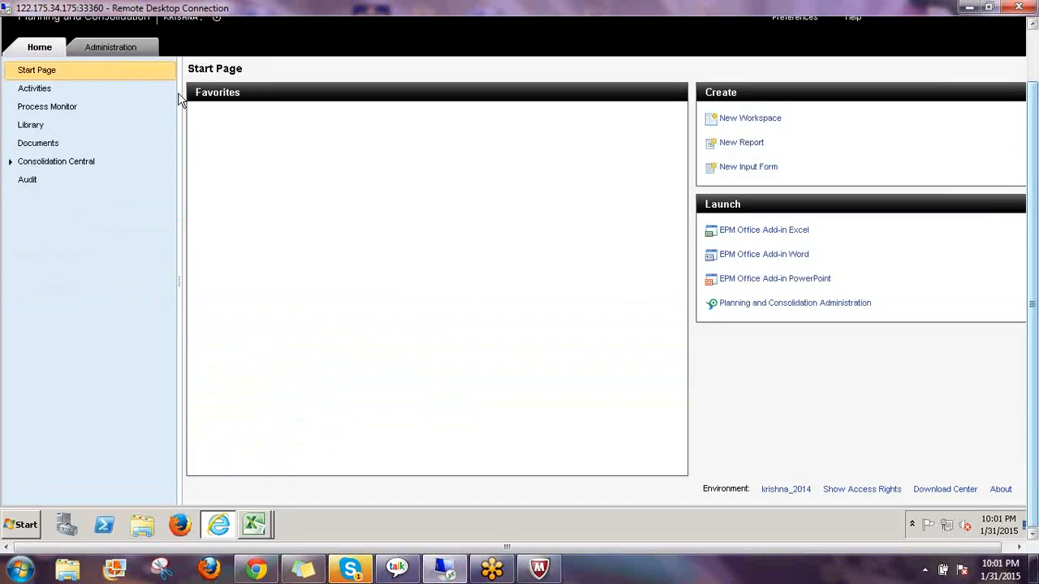
{"action": "left_click", "coordinate": [55, 185]}
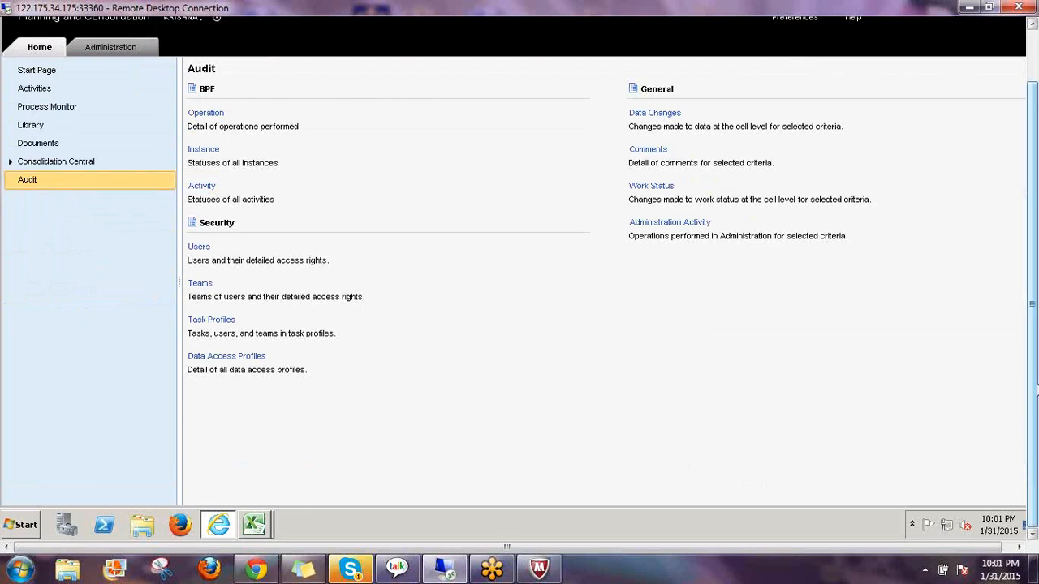
{"action": "left_click_drag", "start_coordinate": [1035, 390], "coordinate": [1032, 334]}
{"action": "left_click", "coordinate": [216, 78]}
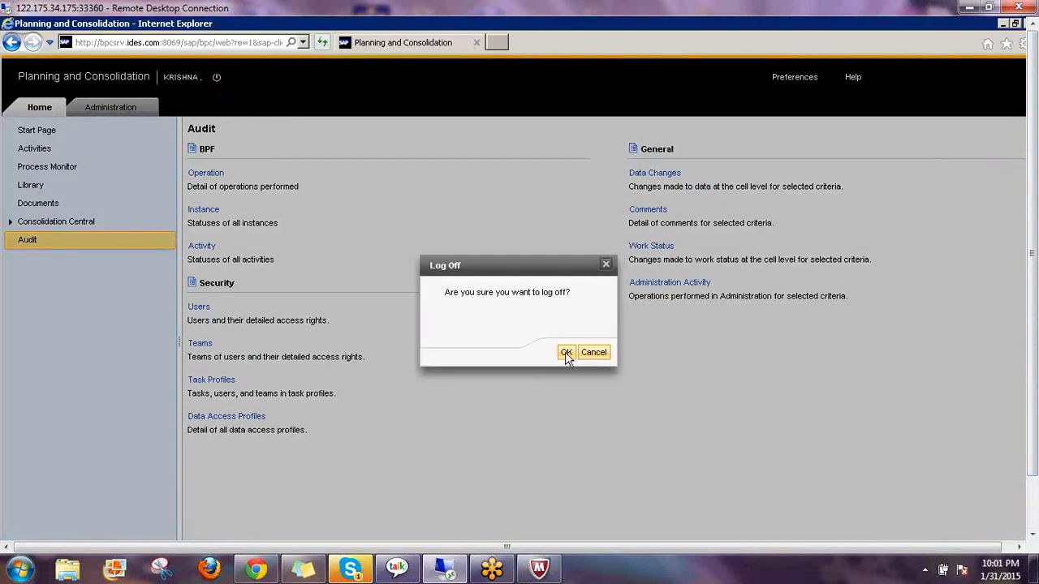
Confirm the log-off, sign back on, and open the Home Audit reports list
{"action": "left_click", "coordinate": [566, 354]}
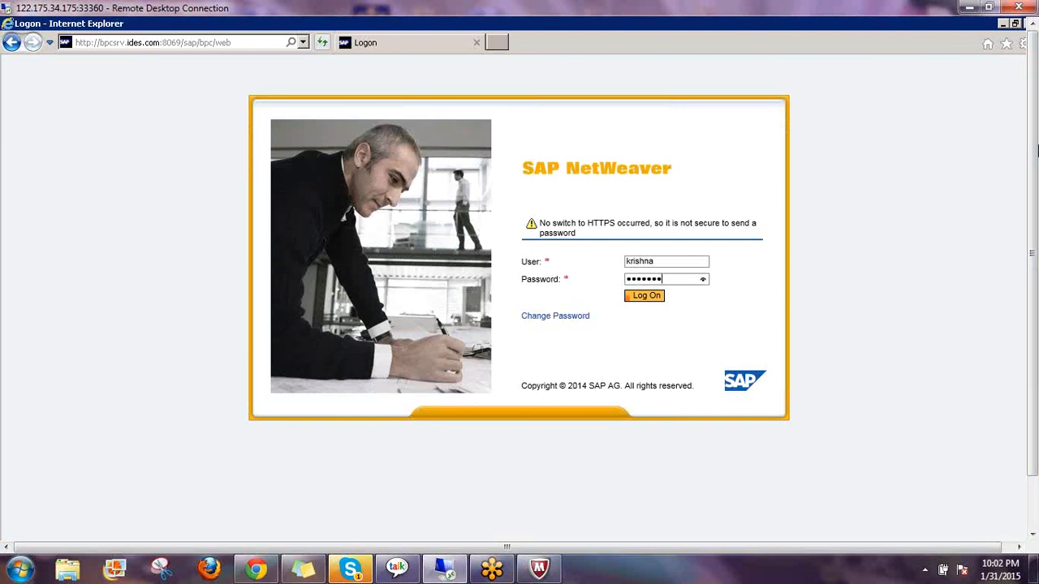
{"action": "key", "text": "Return"}
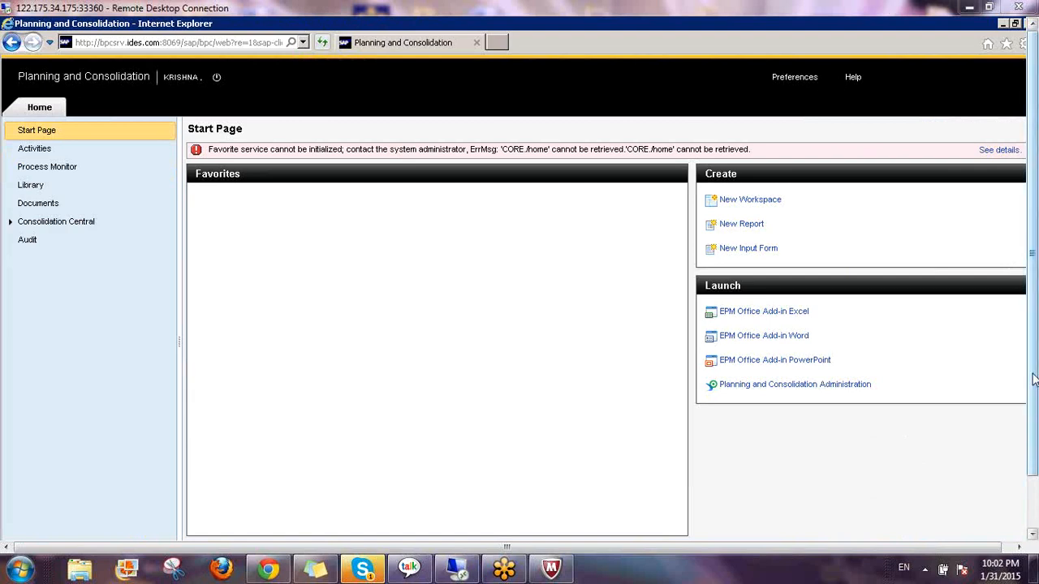
{"action": "left_click_drag", "start_coordinate": [1033, 379], "coordinate": [1035, 441]}
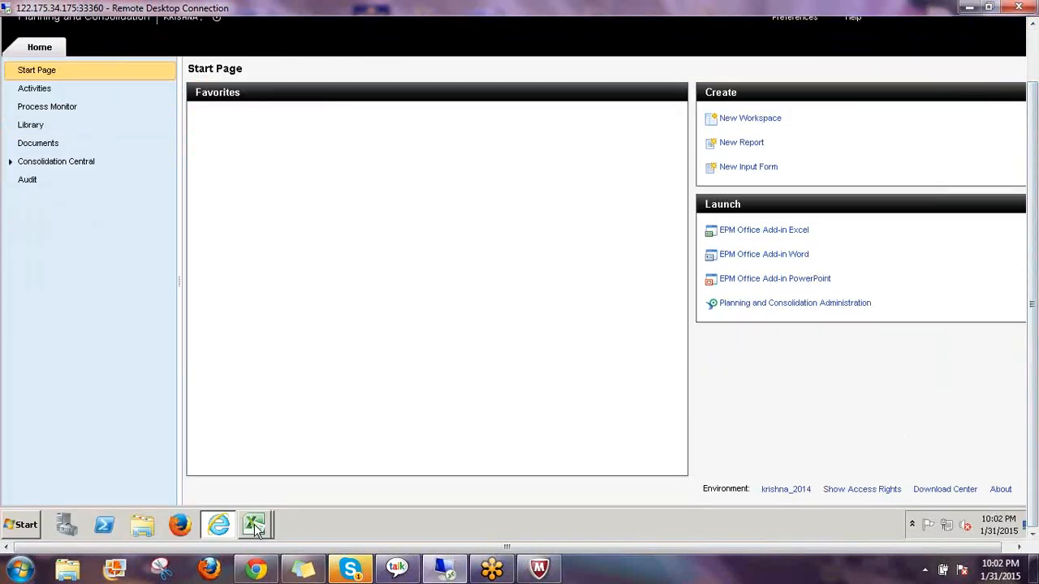
{"action": "left_click", "coordinate": [28, 183]}
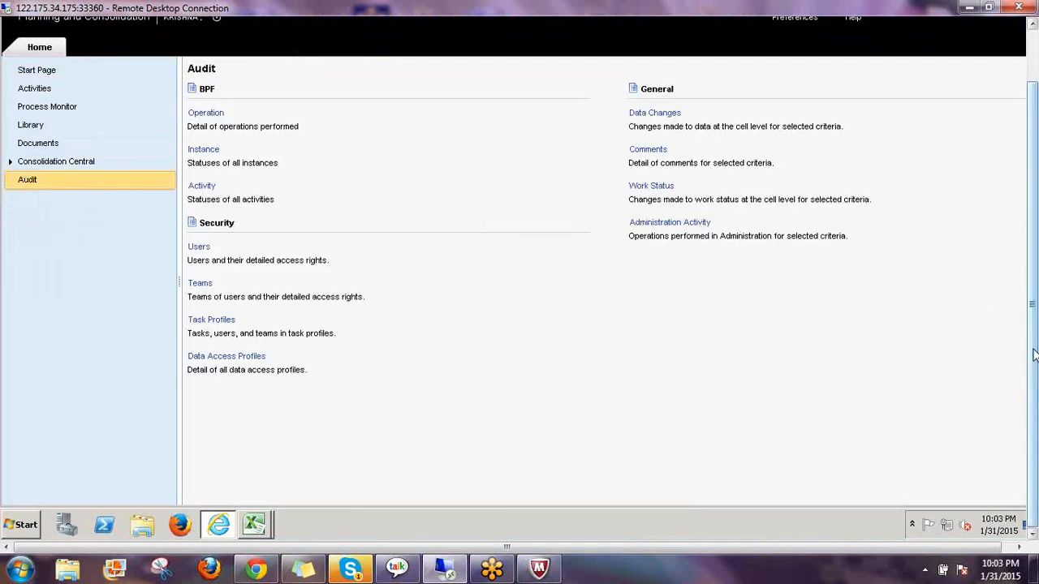
{"action": "scroll", "coordinate": [1033, 355], "scroll_direction": "up", "scroll_amount": 2}
Run the Comments audit report for Training Model with Full History of Comments and Priority All
{"action": "left_click", "coordinate": [648, 170]}
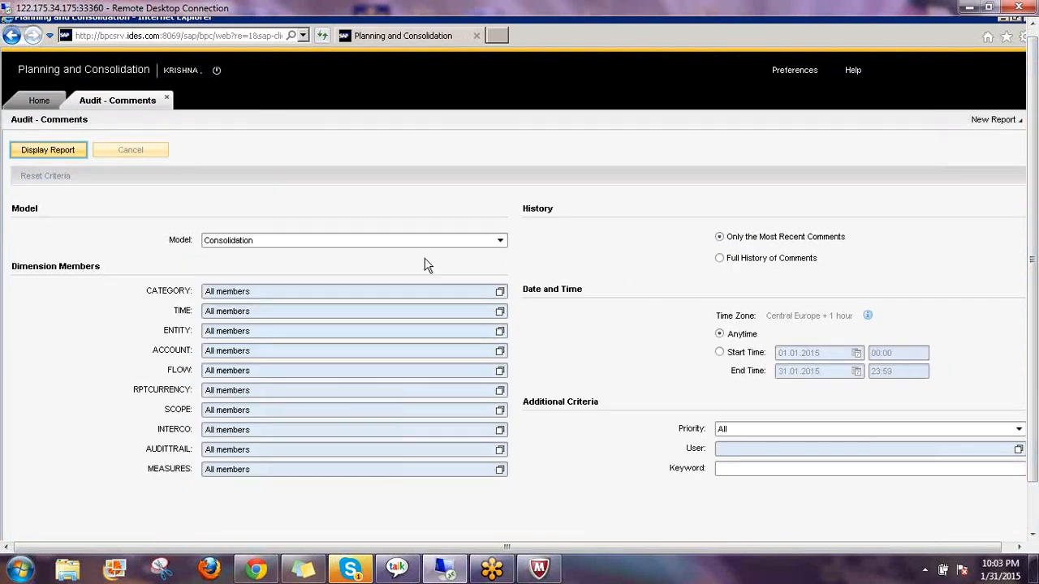
{"action": "left_click", "coordinate": [290, 241]}
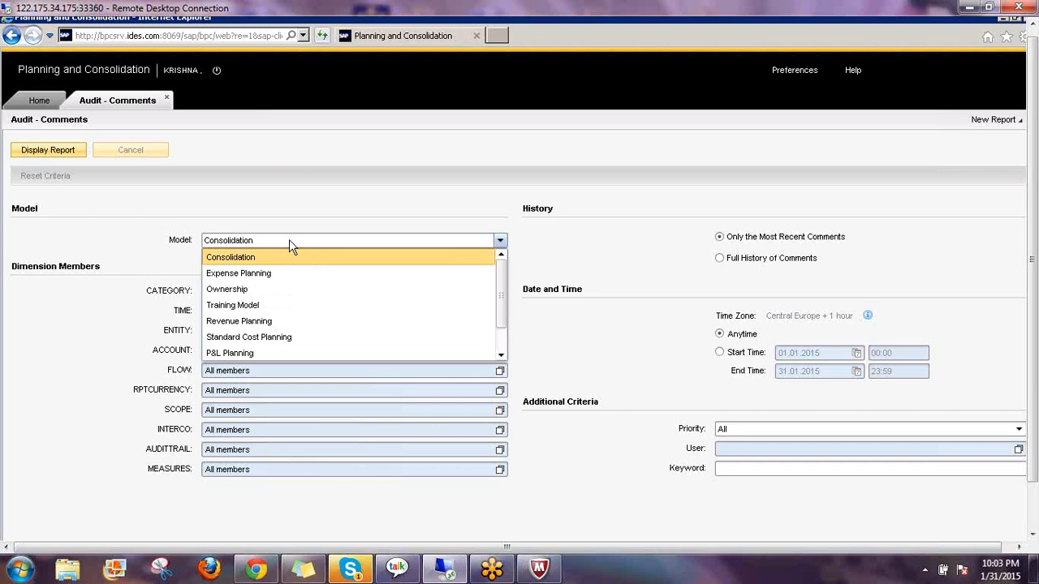
{"action": "left_click", "coordinate": [262, 307]}
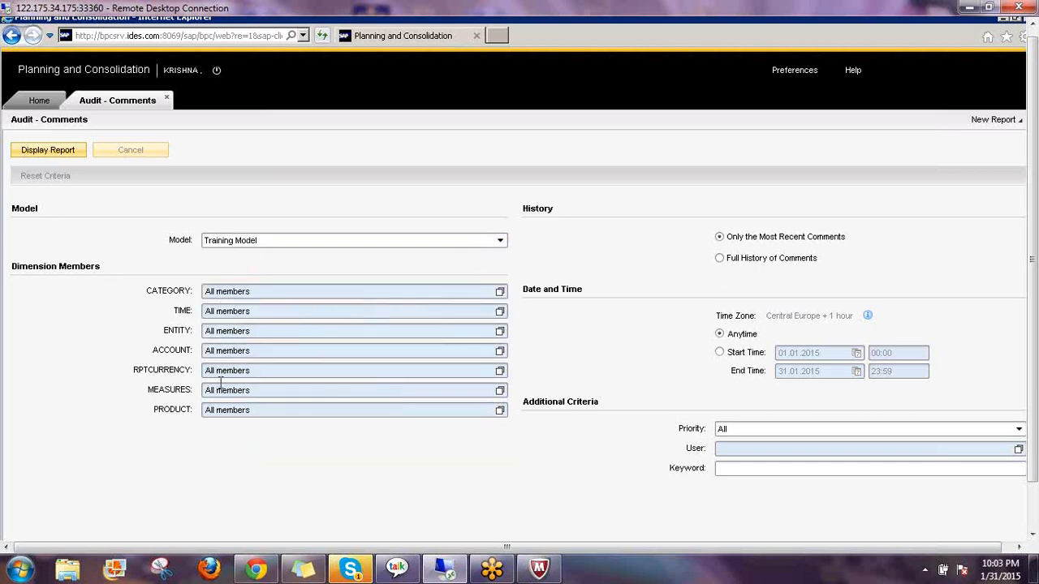
{"action": "left_click", "coordinate": [723, 259]}
{"action": "left_click", "coordinate": [738, 432]}
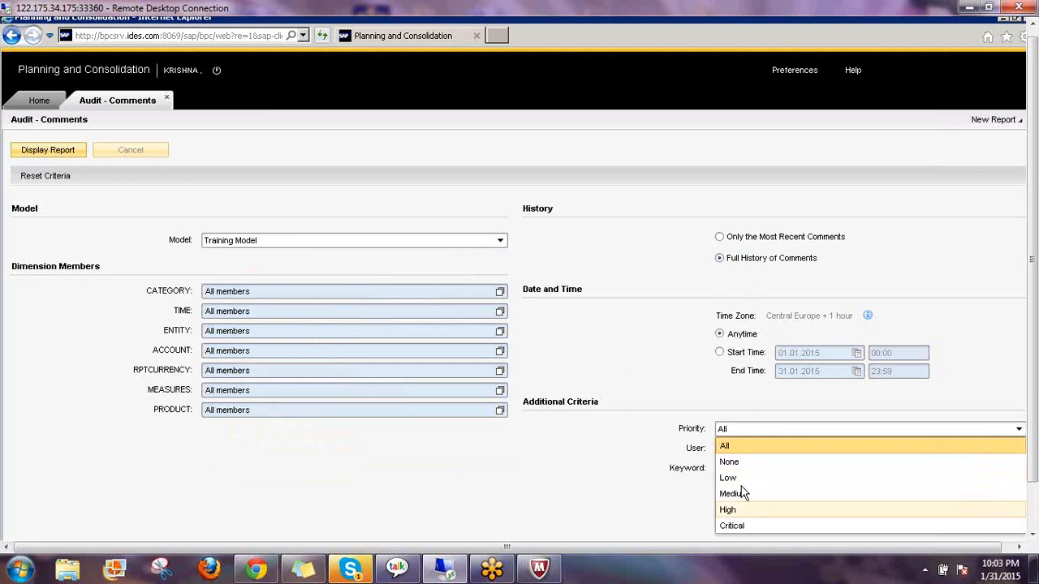
{"action": "left_click", "coordinate": [750, 446]}
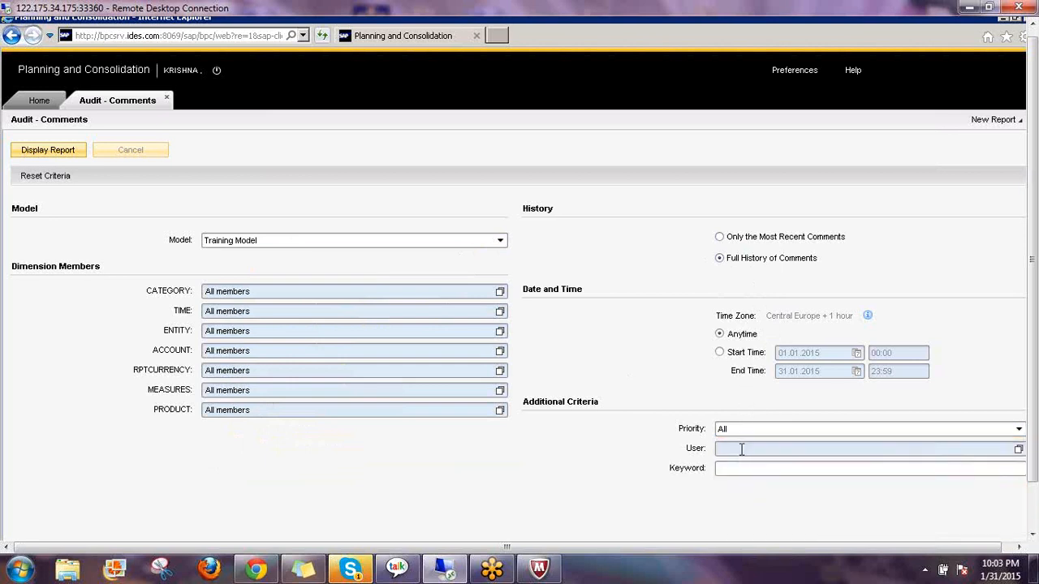
{"action": "left_click", "coordinate": [734, 471]}
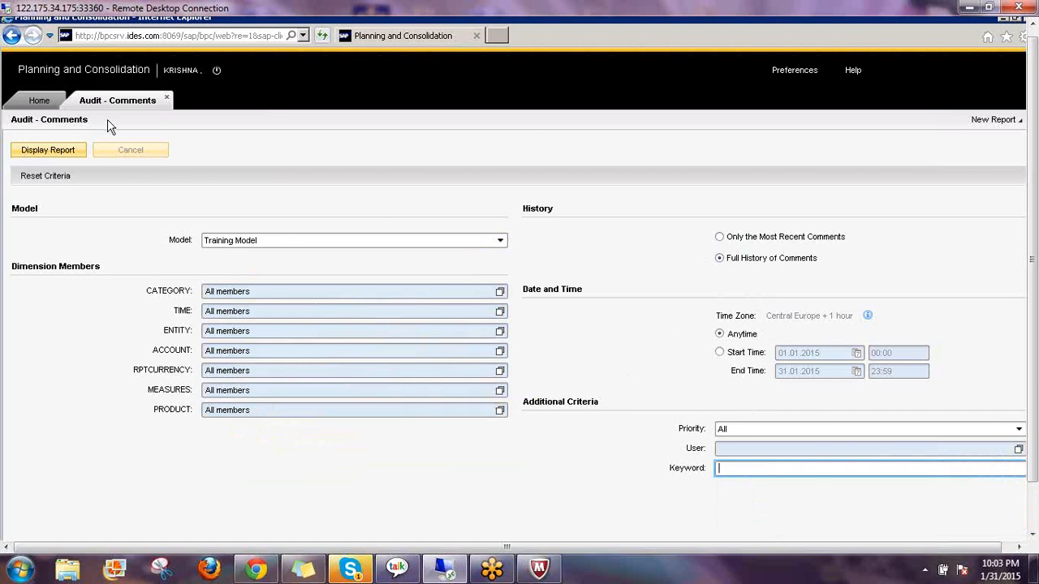
{"action": "left_click", "coordinate": [63, 150]}
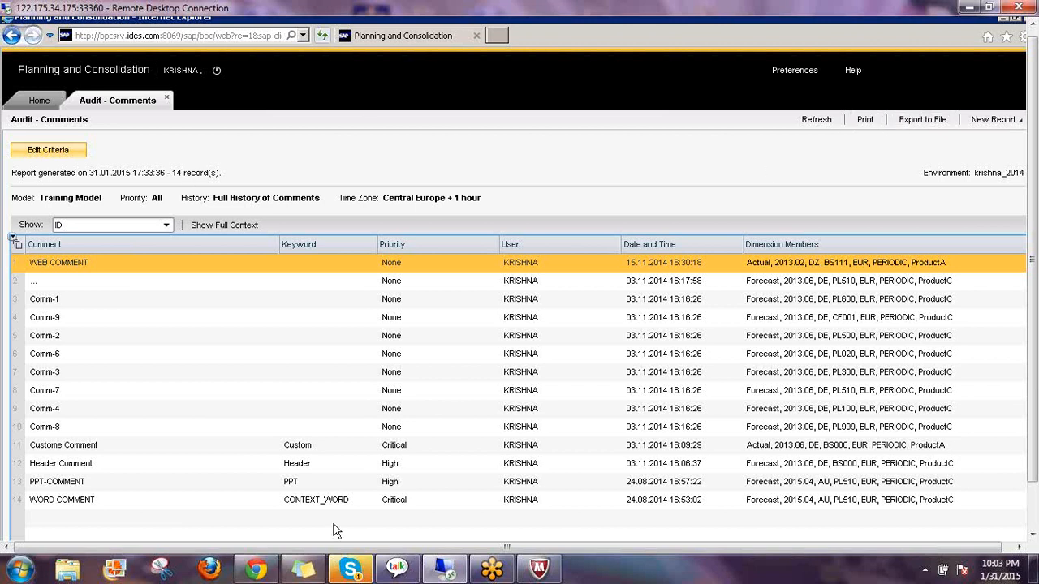
{"action": "scroll", "coordinate": [1033, 339], "scroll_direction": "down", "scroll_amount": 2}
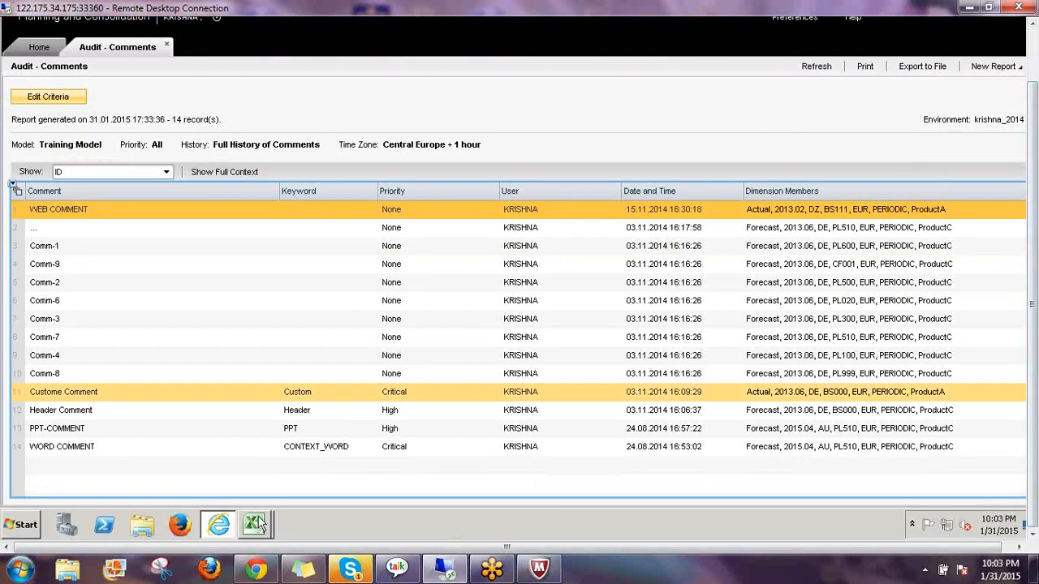
In the EPM FORMATTING workbook, open EPM Find Comments, dismiss the search error, and reopen Find Comments
{"action": "mouse_move", "coordinate": [253, 525]}
{"action": "left_click", "coordinate": [254, 493]}
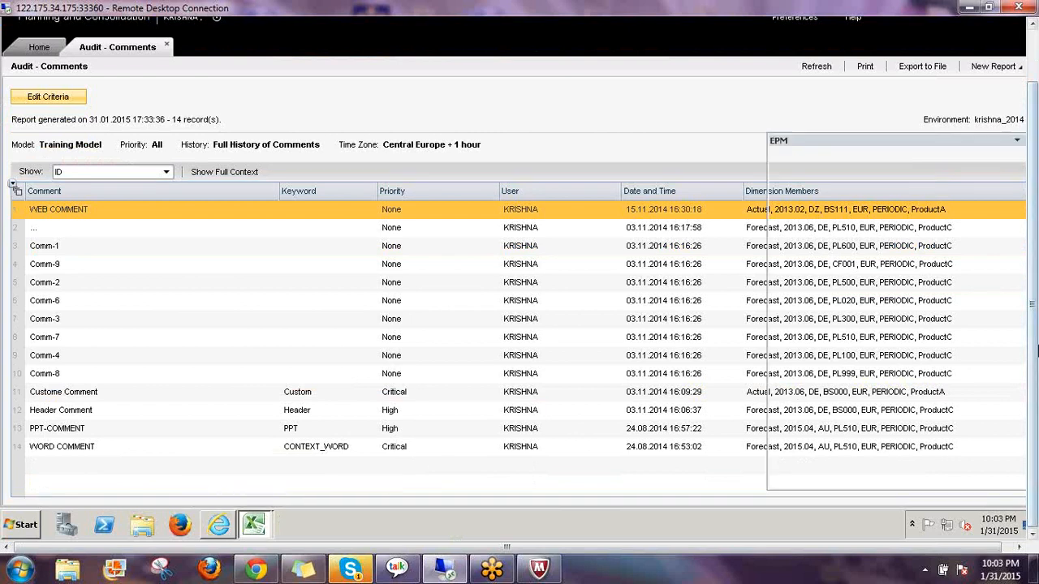
{"action": "scroll", "coordinate": [1036, 379], "scroll_direction": "up", "scroll_amount": 2}
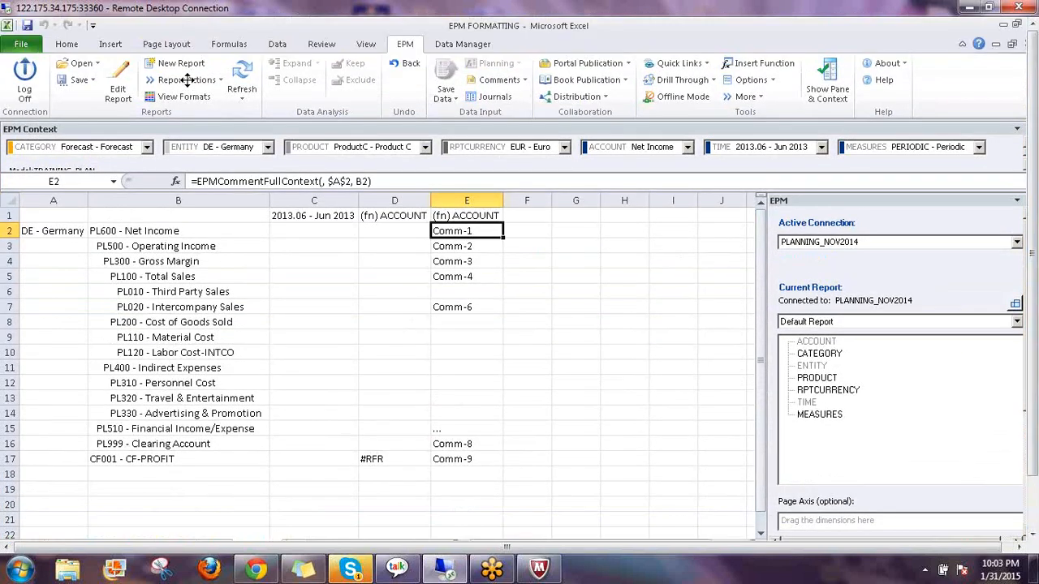
{"action": "left_click", "coordinate": [524, 82]}
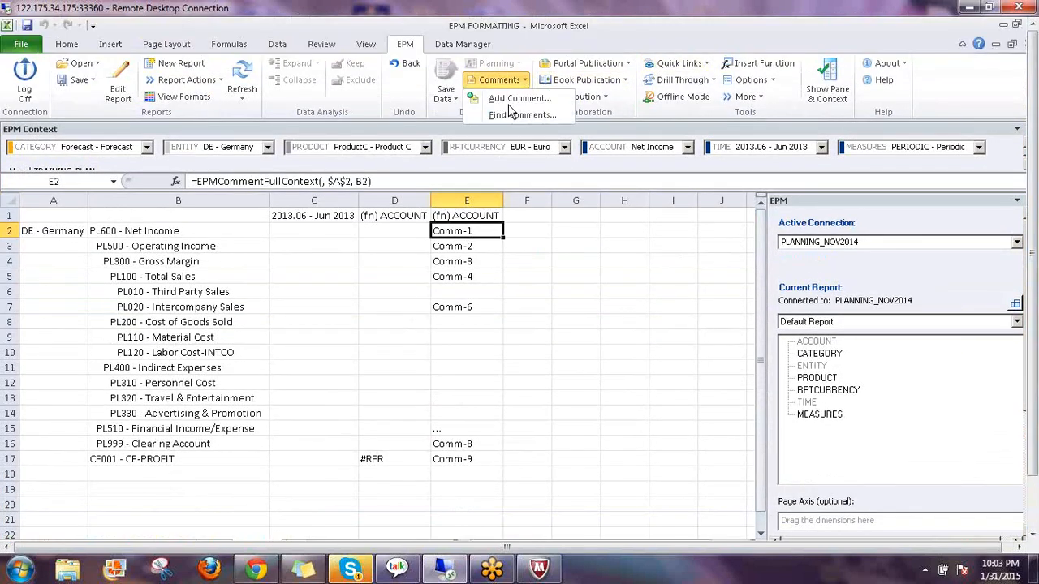
{"action": "left_click", "coordinate": [520, 116]}
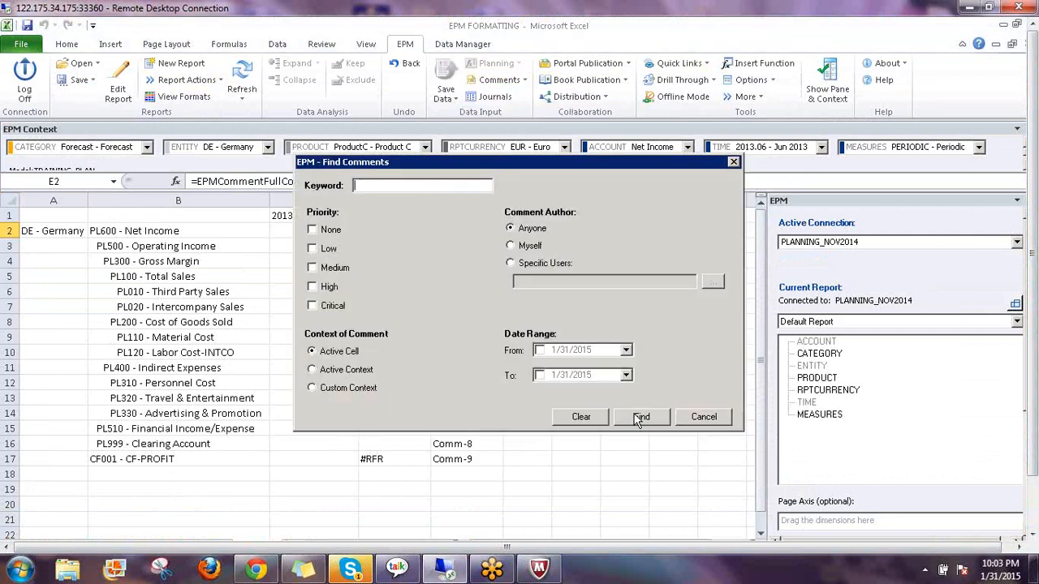
{"action": "left_click", "coordinate": [641, 419]}
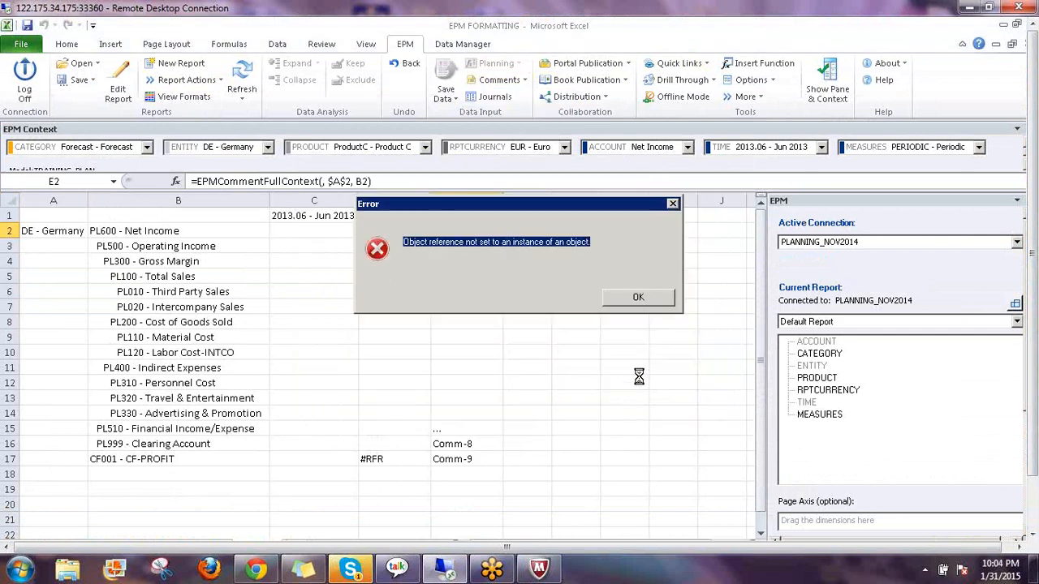
{"action": "left_click", "coordinate": [635, 296]}
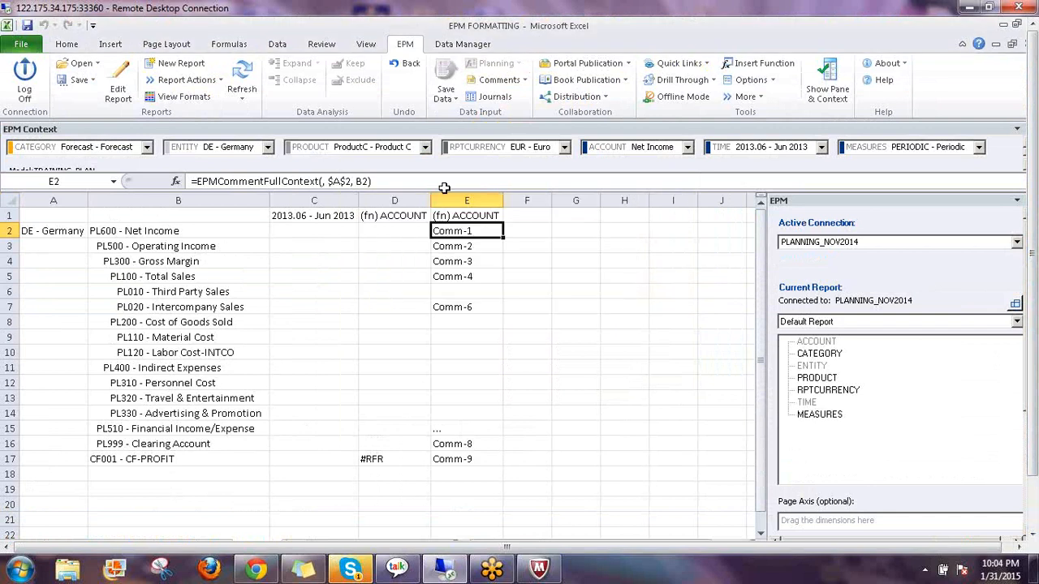
{"action": "left_click", "coordinate": [522, 81]}
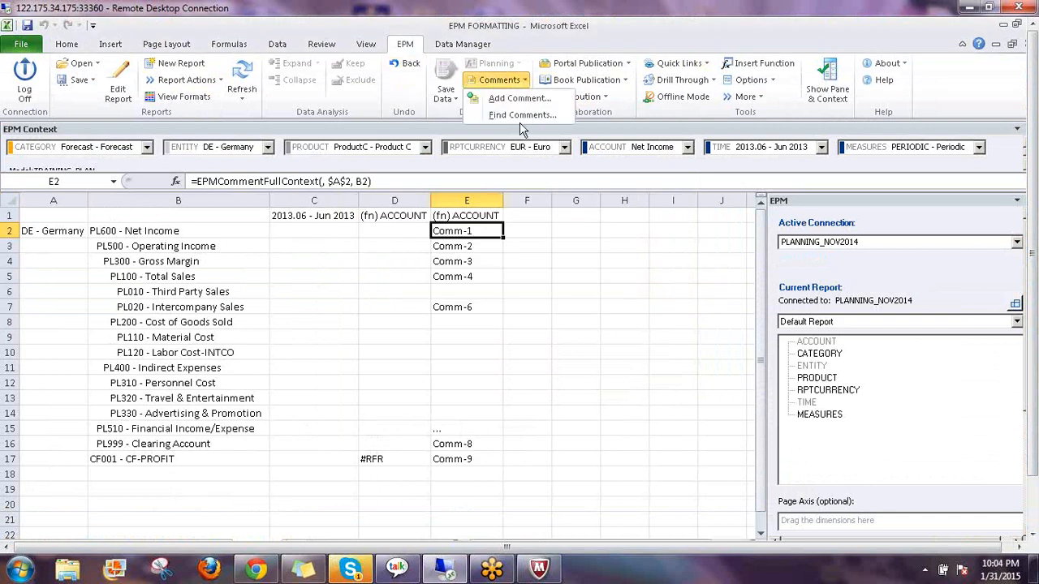
{"action": "left_click", "coordinate": [516, 116]}
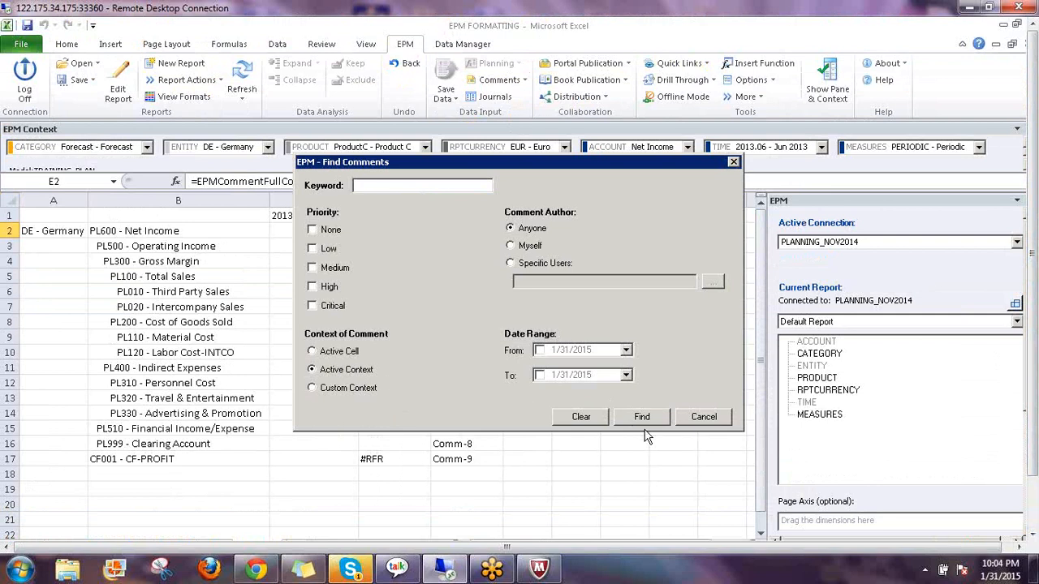
Search comments for the active context and switch to the web client's Audit - Comments report
{"action": "left_click", "coordinate": [650, 417]}
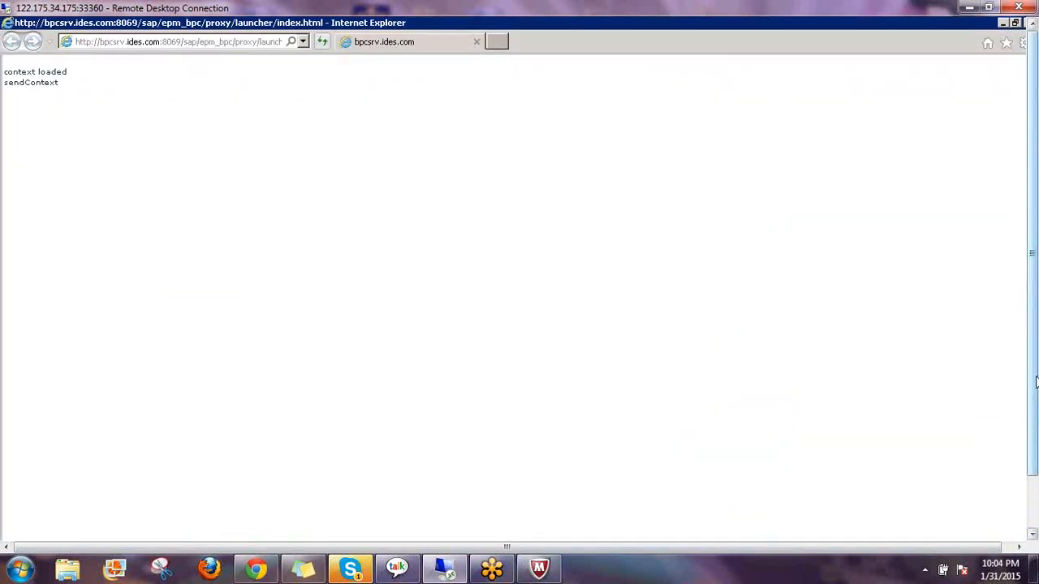
{"action": "mouse_move", "coordinate": [217, 527]}
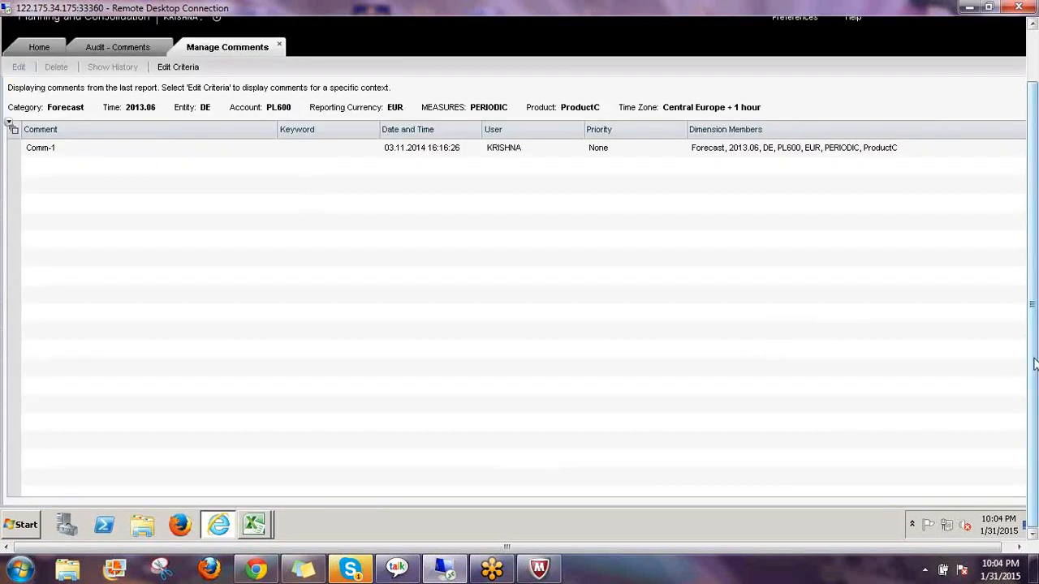
{"action": "left_click_drag", "start_coordinate": [1035, 362], "coordinate": [1032, 301]}
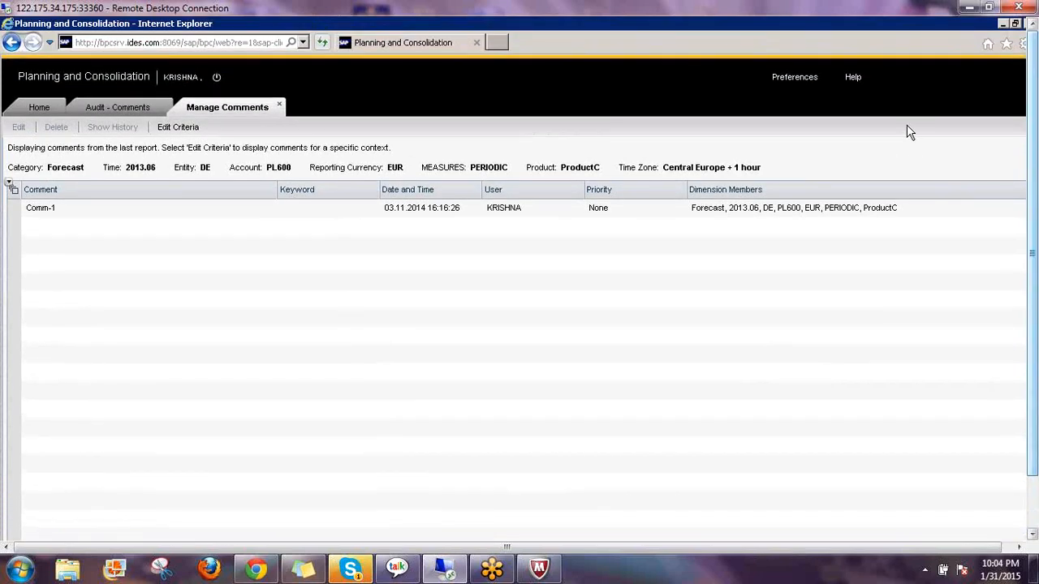
{"action": "left_click", "coordinate": [128, 109]}
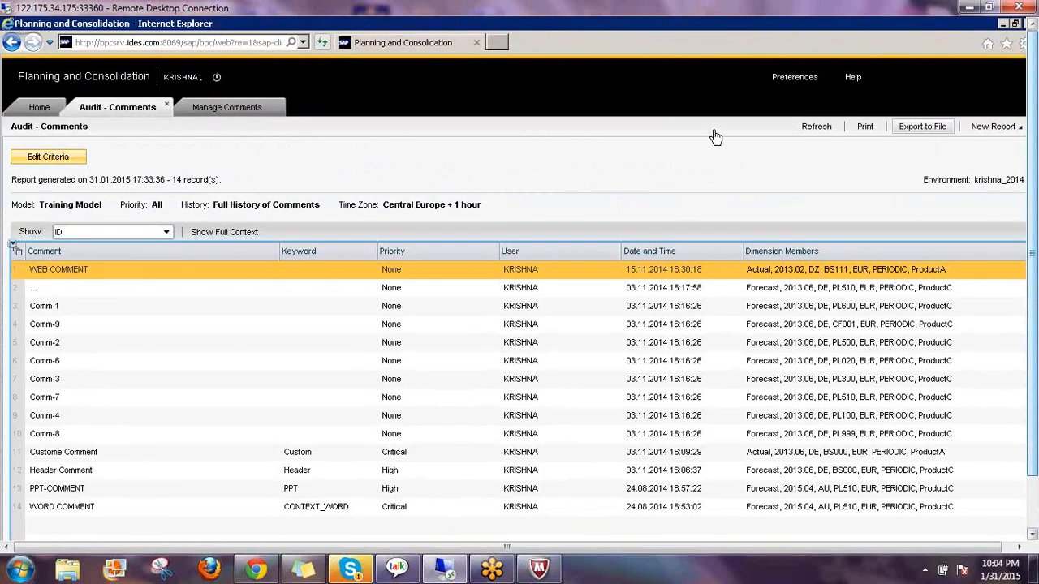
{"action": "left_click", "coordinate": [223, 113]}
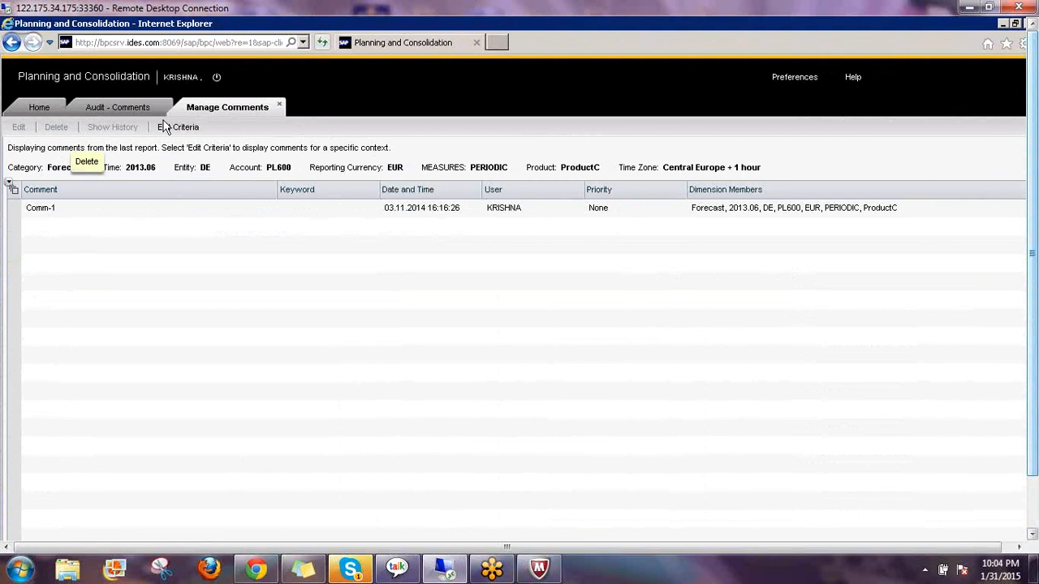
{"action": "left_click", "coordinate": [108, 108]}
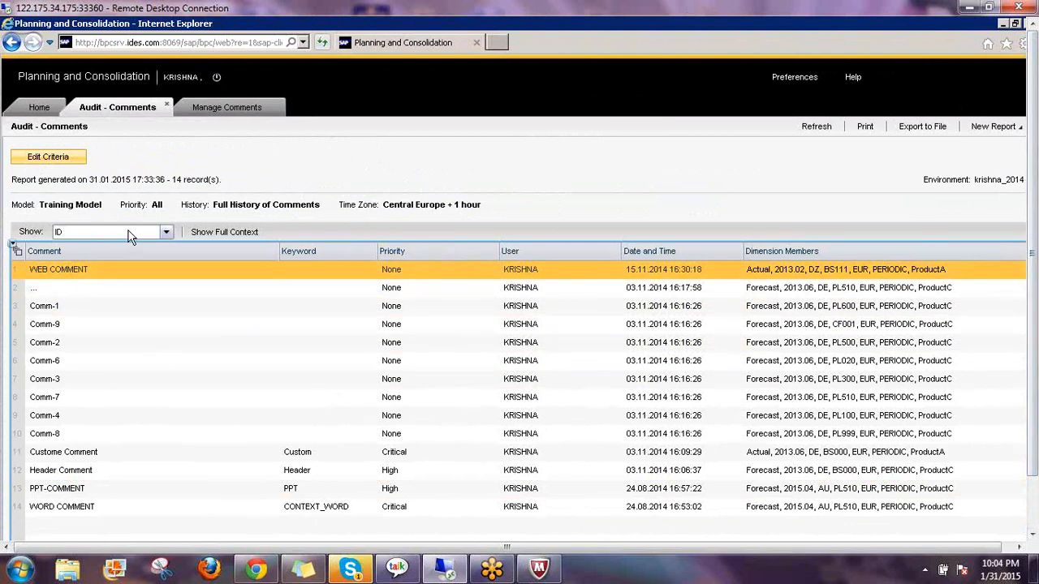
Set the comments report to show members as ID and Description, then start printing it
{"action": "left_click", "coordinate": [128, 234]}
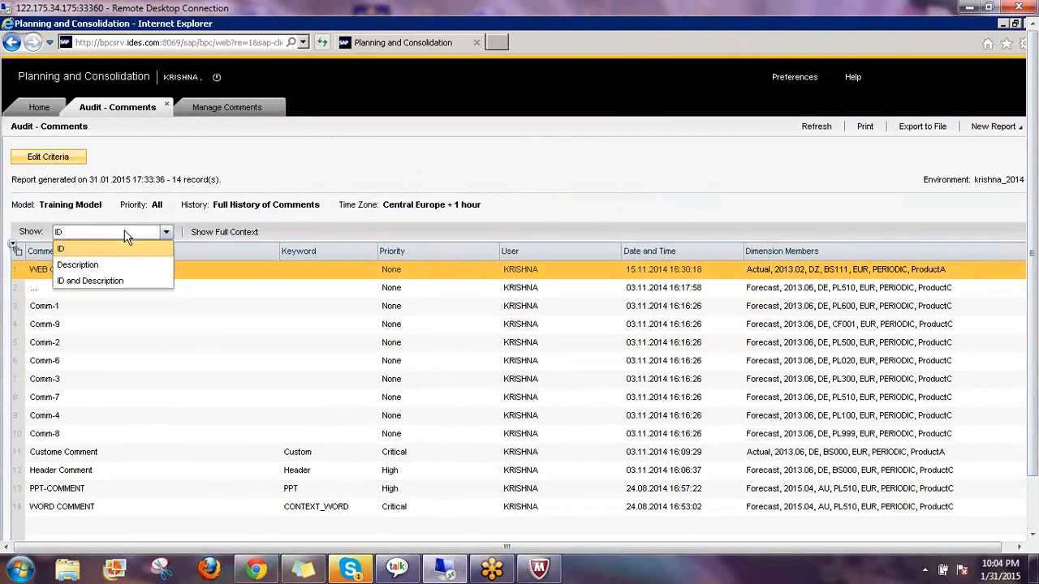
{"action": "left_click", "coordinate": [99, 281]}
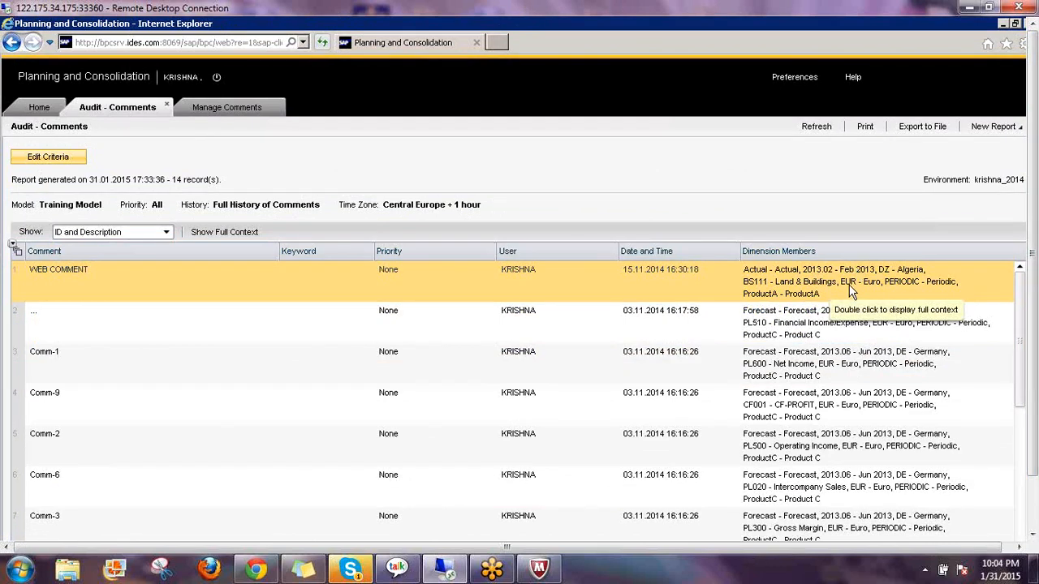
{"action": "left_click", "coordinate": [865, 127]}
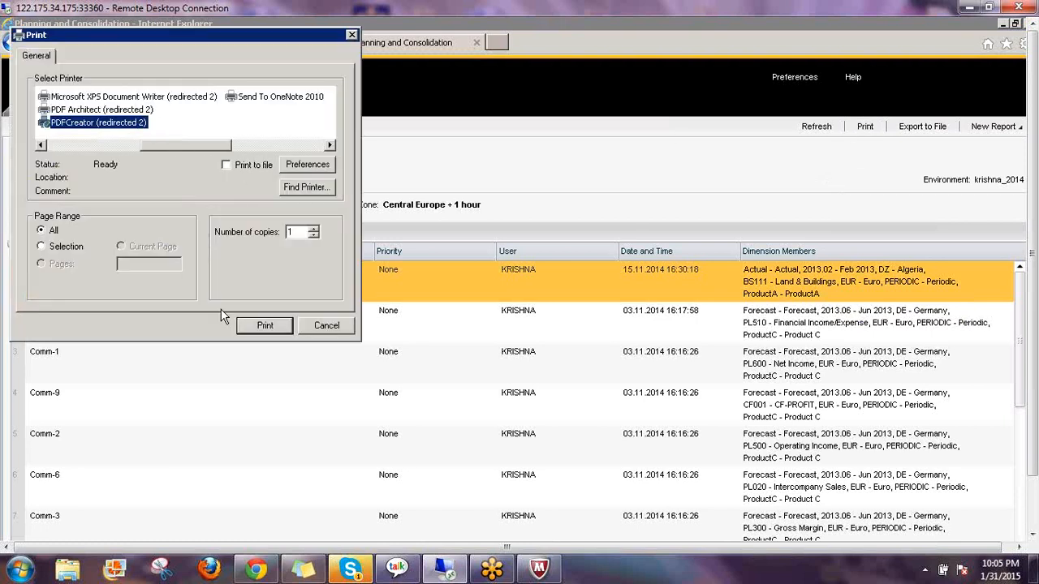
Cancel the Print dialog and the Export to File save dialog
{"action": "left_click", "coordinate": [325, 329]}
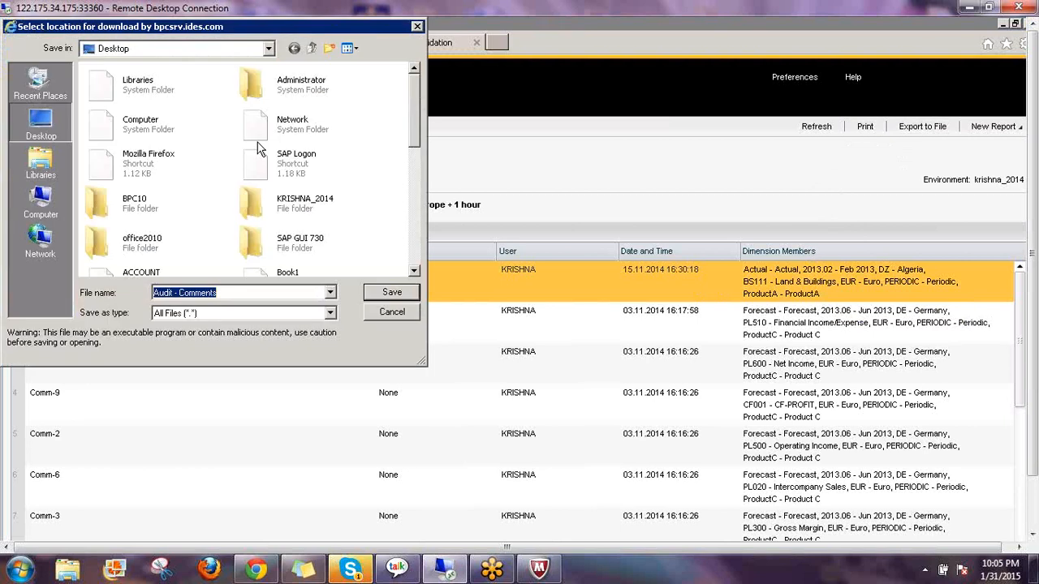
{"action": "left_click", "coordinate": [391, 313]}
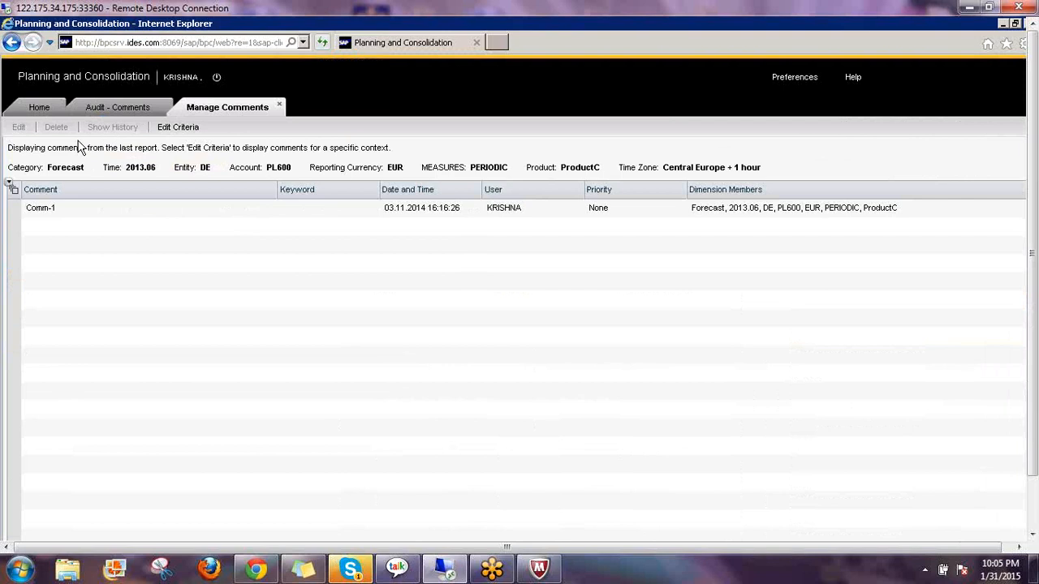
Close the Manage Comments and Audit - Comments tabs, then open environment Administration from the Start Page
{"action": "left_click", "coordinate": [279, 106]}
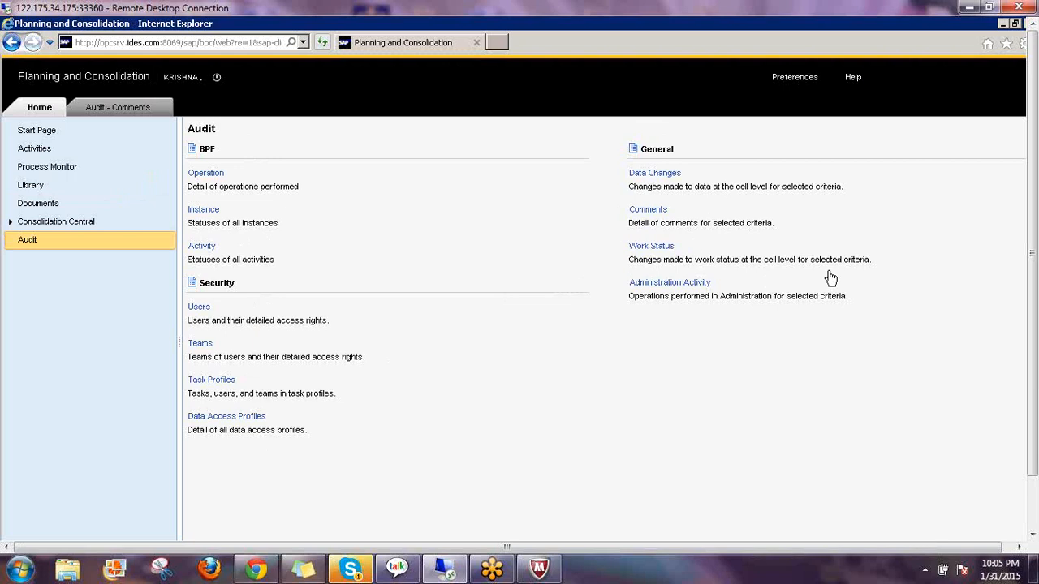
{"action": "left_click", "coordinate": [122, 107]}
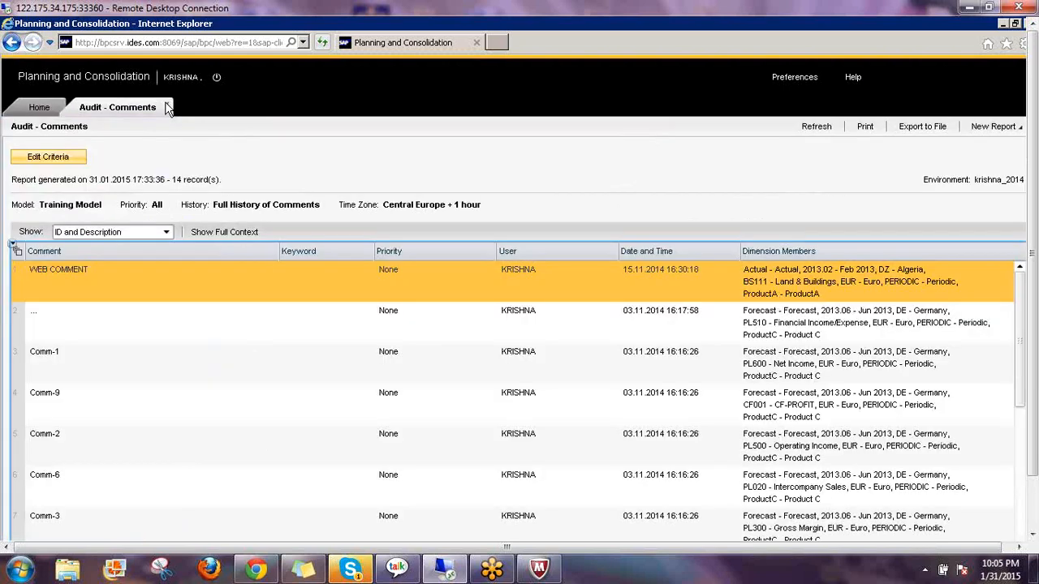
{"action": "left_click", "coordinate": [168, 106]}
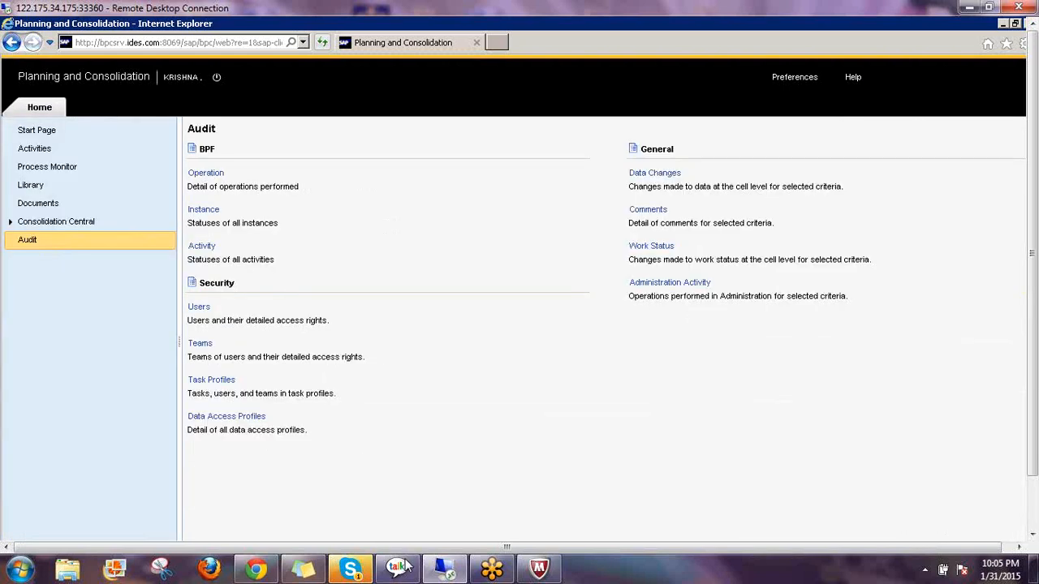
{"action": "left_click_drag", "start_coordinate": [1033, 443], "coordinate": [1032, 499]}
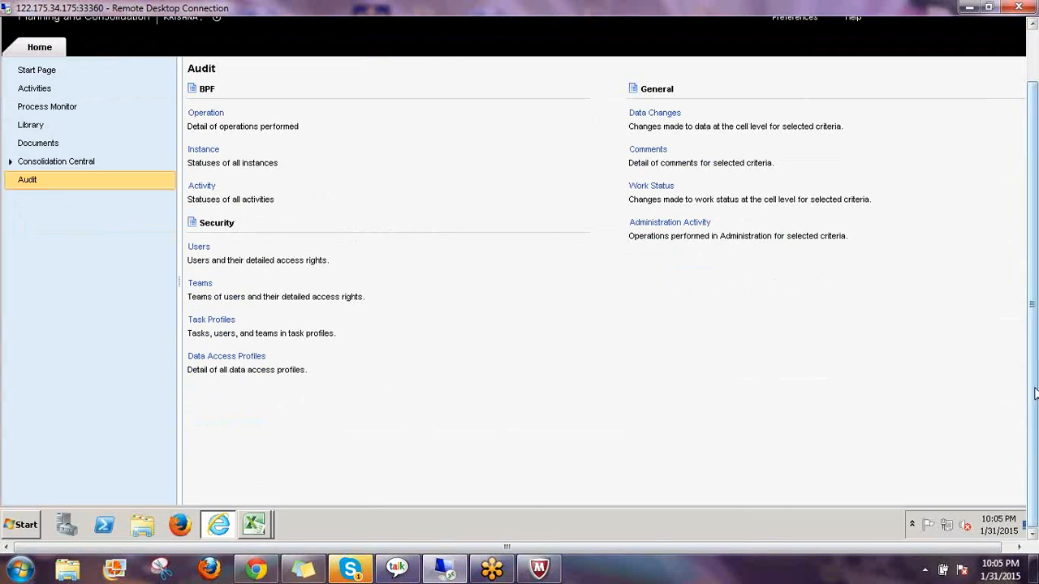
{"action": "left_click_drag", "start_coordinate": [1035, 394], "coordinate": [1038, 423]}
{"action": "scroll", "coordinate": [1036, 390], "scroll_direction": "up", "scroll_amount": 2}
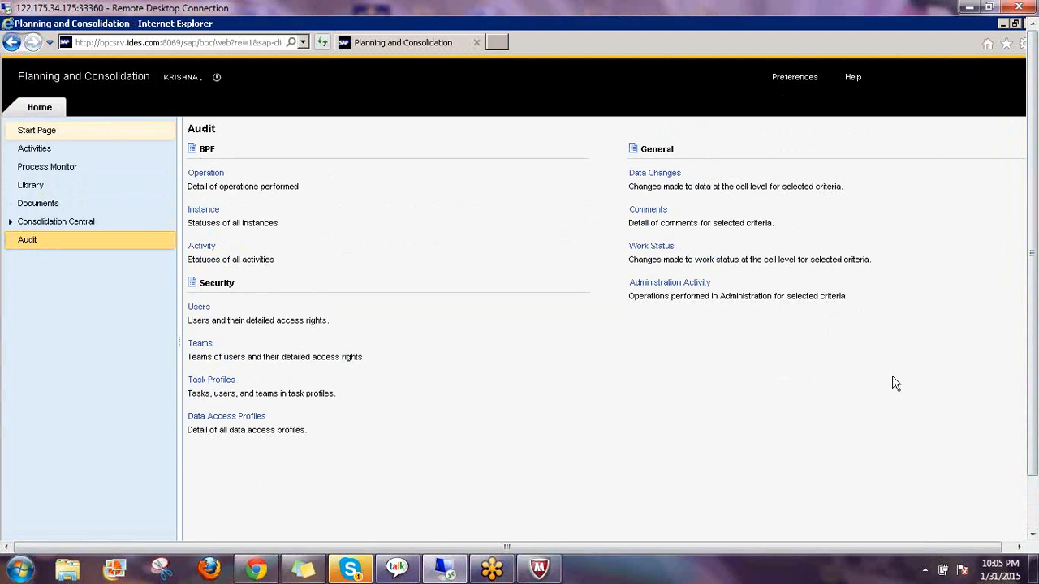
{"action": "left_click", "coordinate": [750, 365]}
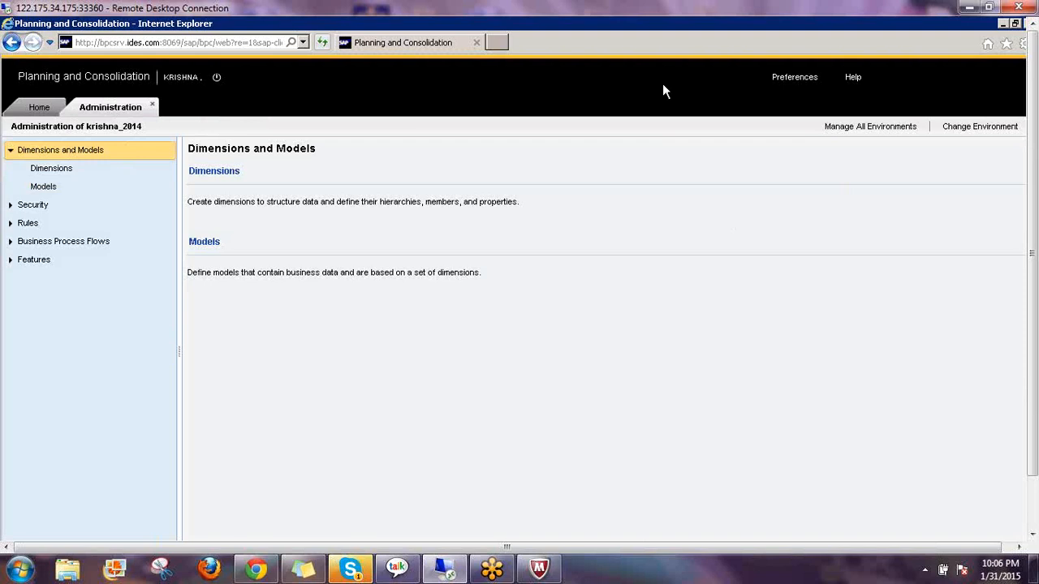
Open the TRAINING_PLAN model's settings from the models list and look through them
{"action": "left_click", "coordinate": [204, 242]}
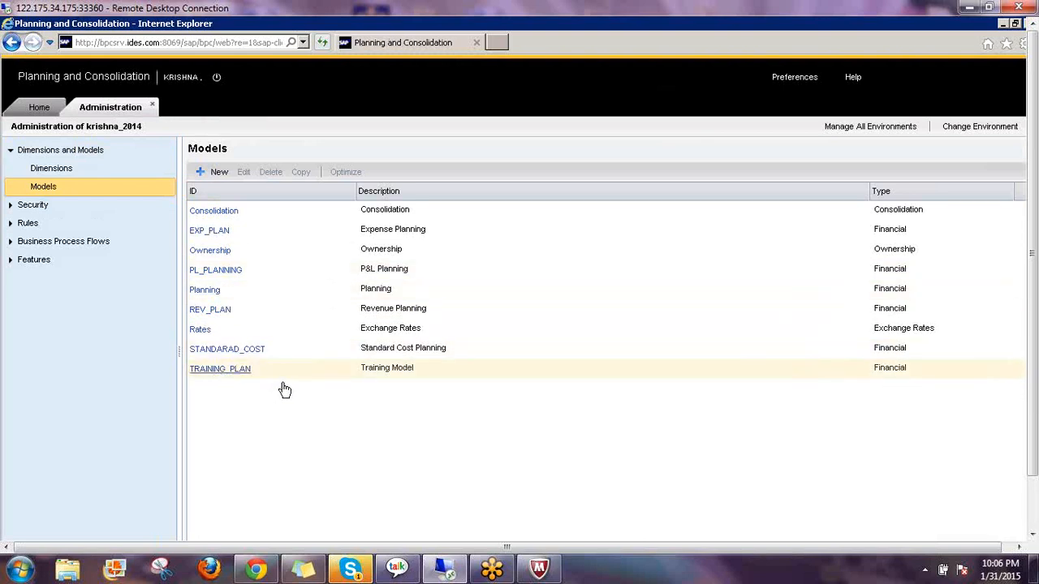
{"action": "left_click", "coordinate": [232, 369]}
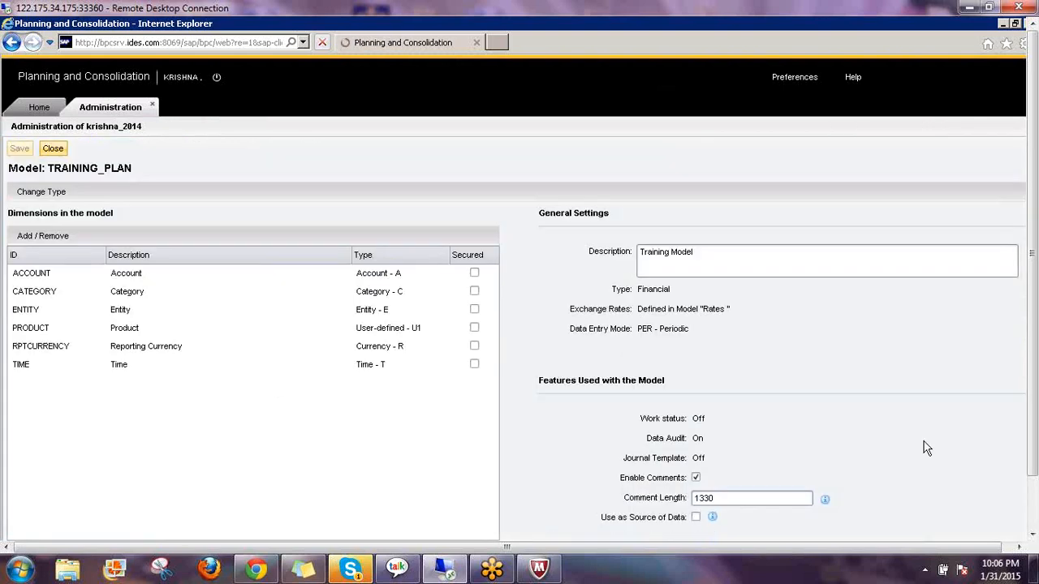
{"action": "scroll", "coordinate": [1035, 323], "scroll_direction": "down", "scroll_amount": 2}
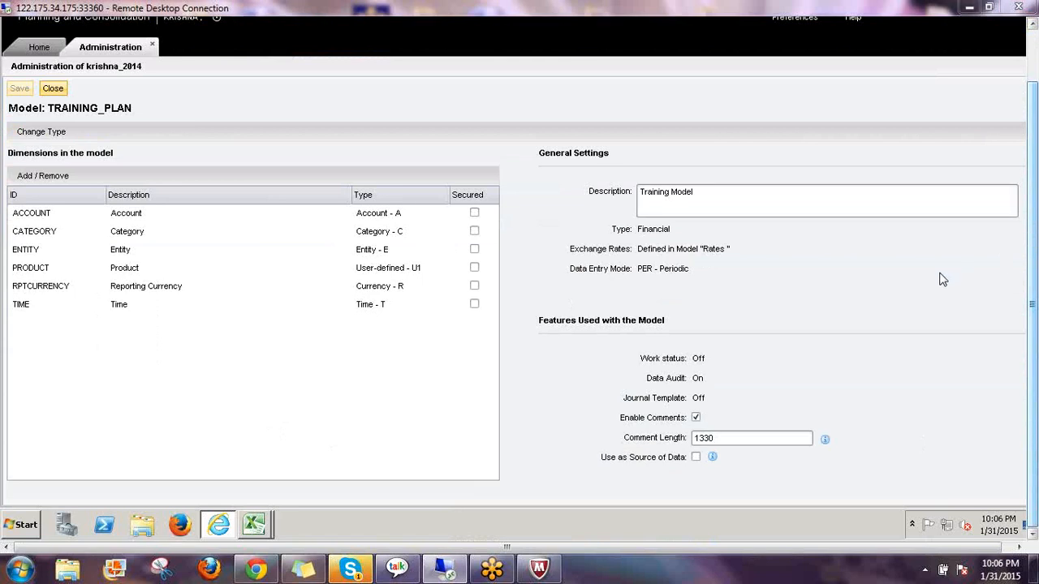
{"action": "mouse_move", "coordinate": [614, 417]}
{"action": "left_mouse_down"}
{"action": "mouse_move", "coordinate": [623, 444]}
{"action": "mouse_move", "coordinate": [734, 465]}
{"action": "mouse_move", "coordinate": [848, 445]}
{"action": "mouse_move", "coordinate": [614, 403]}
{"action": "left_mouse_up"}
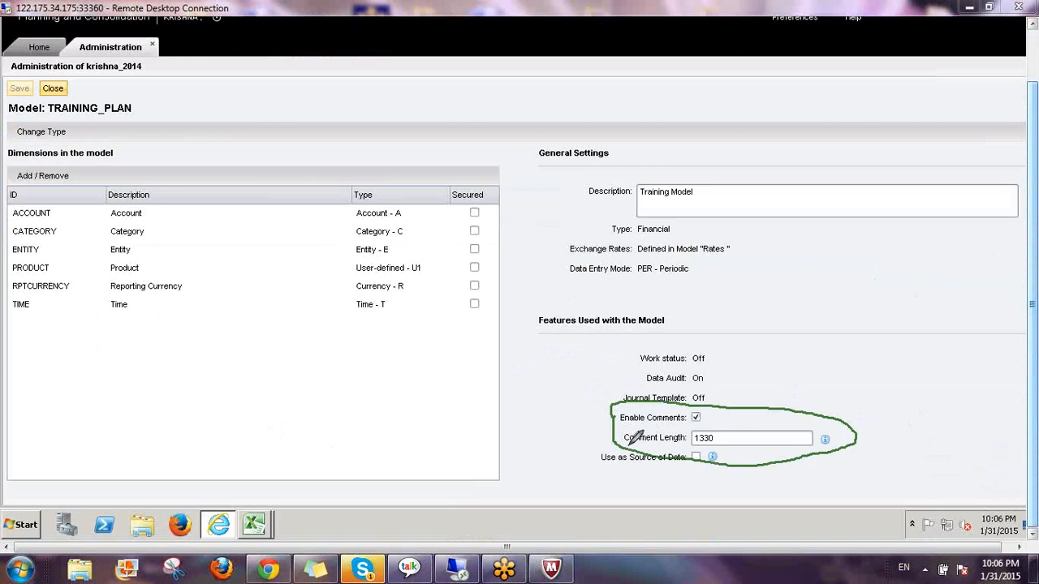
{"action": "left_click_drag", "start_coordinate": [629, 445], "coordinate": [674, 450]}
{"action": "mouse_move", "coordinate": [768, 326]}
{"action": "left_mouse_down"}
{"action": "mouse_move", "coordinate": [771, 352]}
{"action": "mouse_move", "coordinate": [797, 328]}
{"action": "mouse_move", "coordinate": [781, 354]}
{"action": "mouse_move", "coordinate": [823, 336]}
{"action": "mouse_move", "coordinate": [806, 352]}
{"action": "mouse_move", "coordinate": [901, 348]}
{"action": "left_mouse_up"}
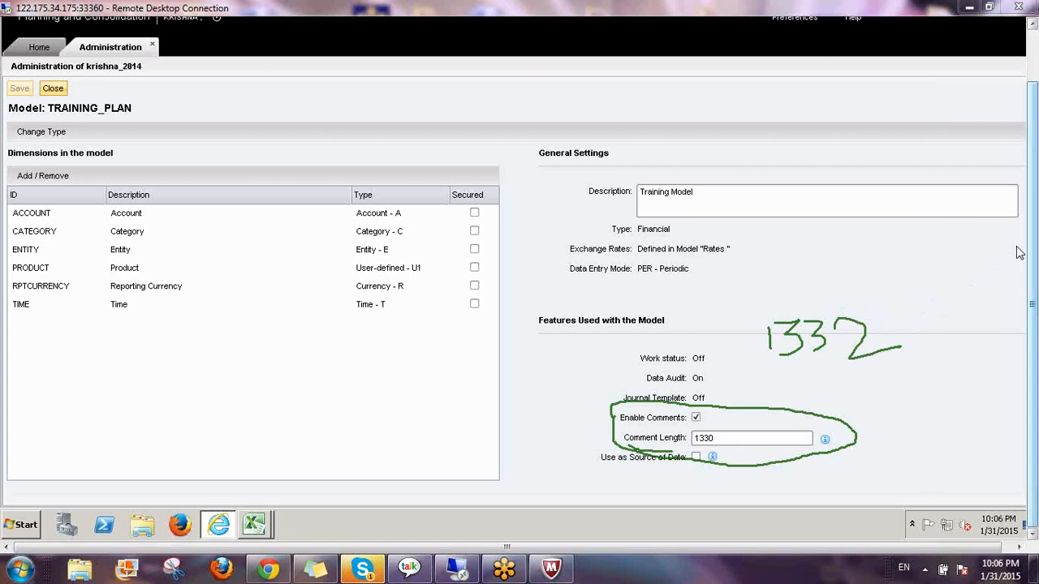
Dismiss the comment length help note and close the TRAINING_PLAN model page without saving
{"action": "left_click", "coordinate": [959, 334]}
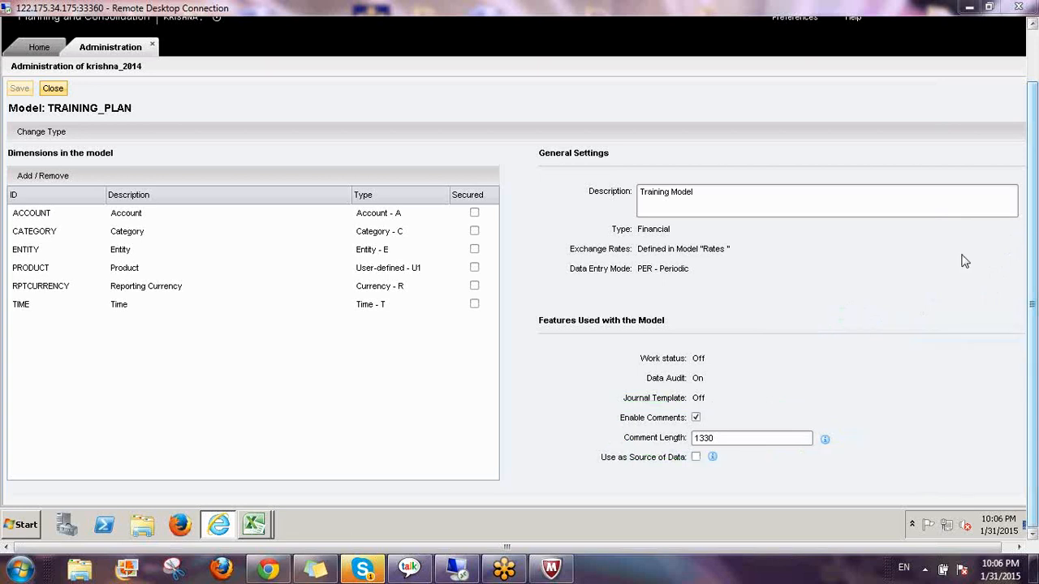
{"action": "mouse_move", "coordinate": [825, 443]}
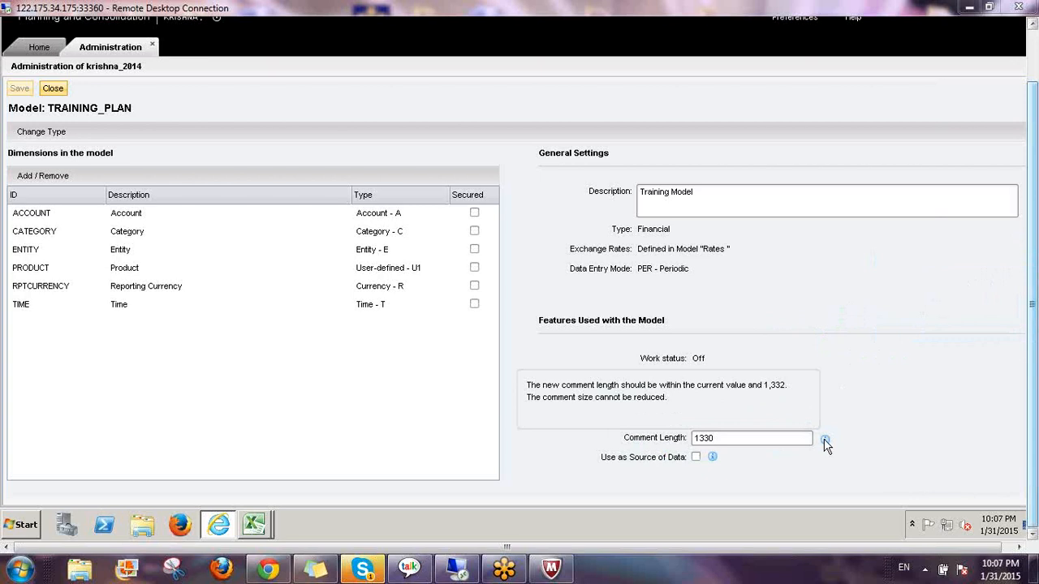
{"action": "left_click", "coordinate": [865, 395]}
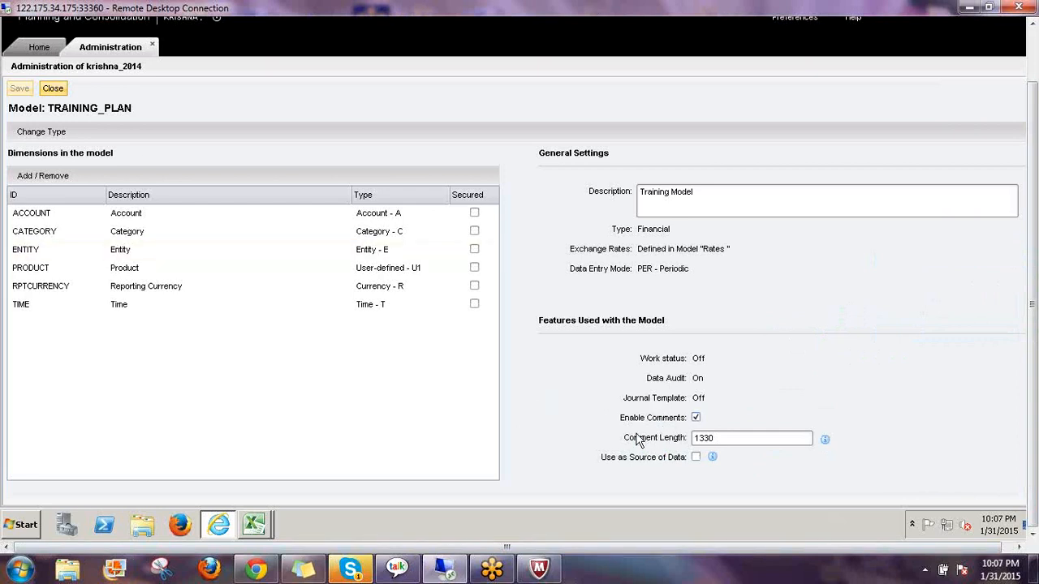
{"action": "left_click", "coordinate": [54, 90]}
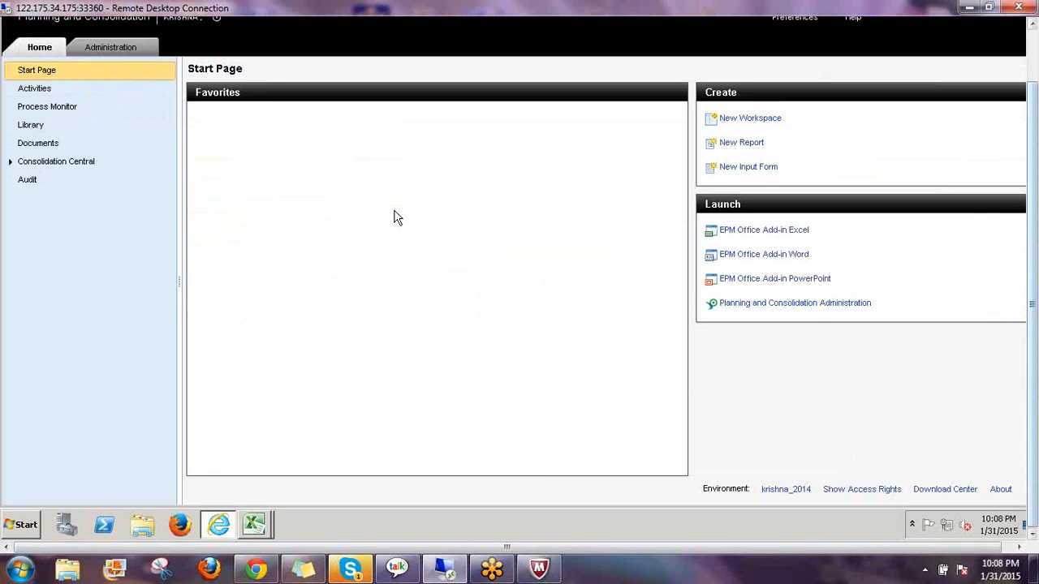
{"action": "left_click", "coordinate": [46, 162]}
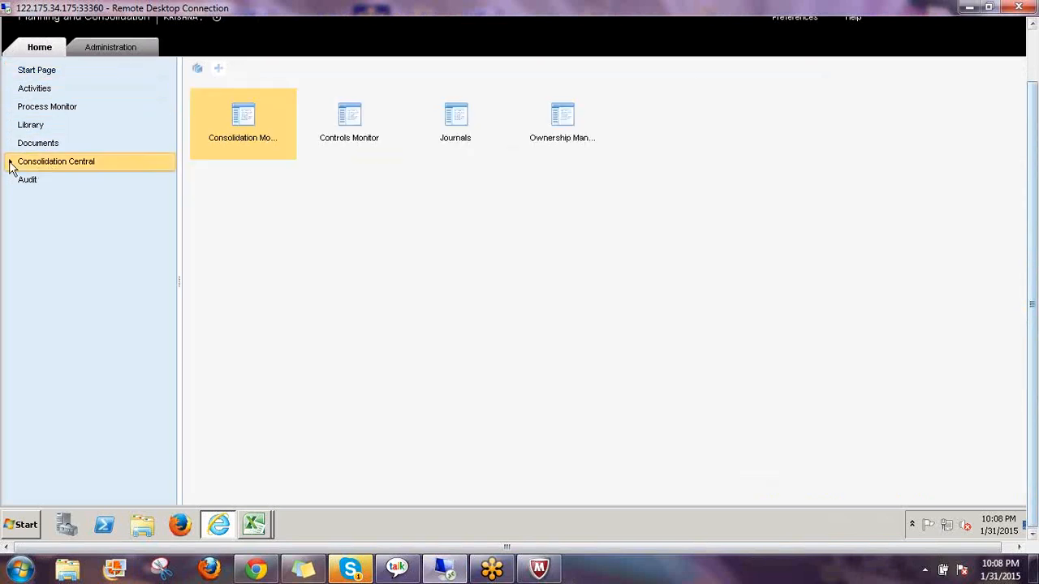
{"action": "left_click", "coordinate": [11, 163]}
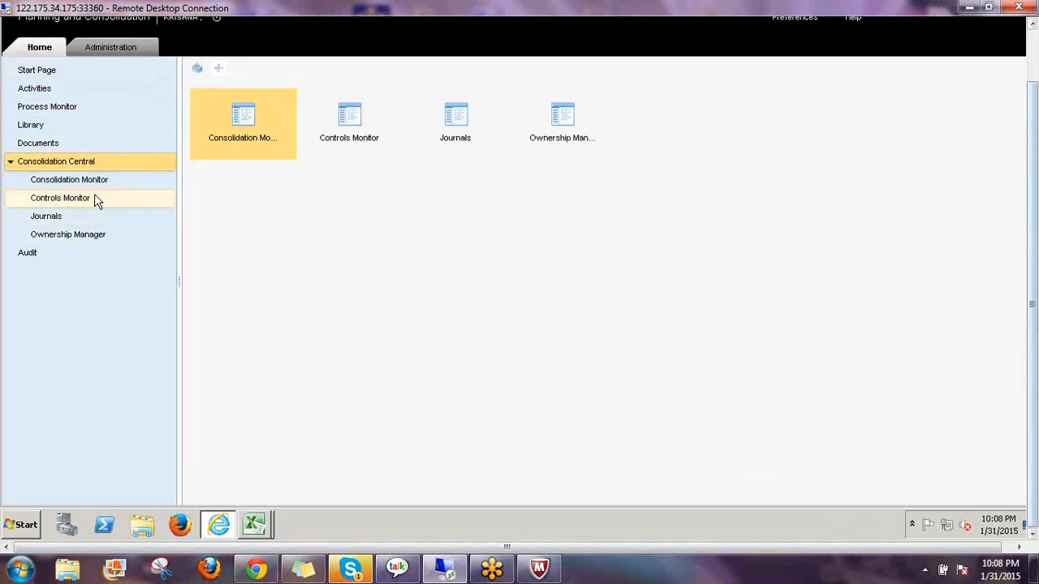
{"action": "left_click", "coordinate": [106, 205]}
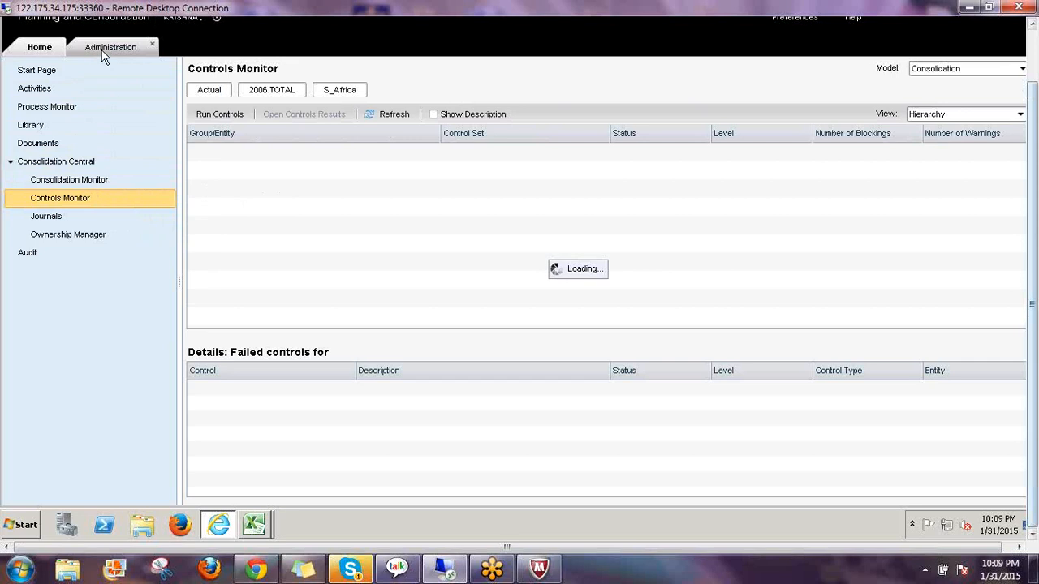
{"action": "left_click", "coordinate": [45, 72]}
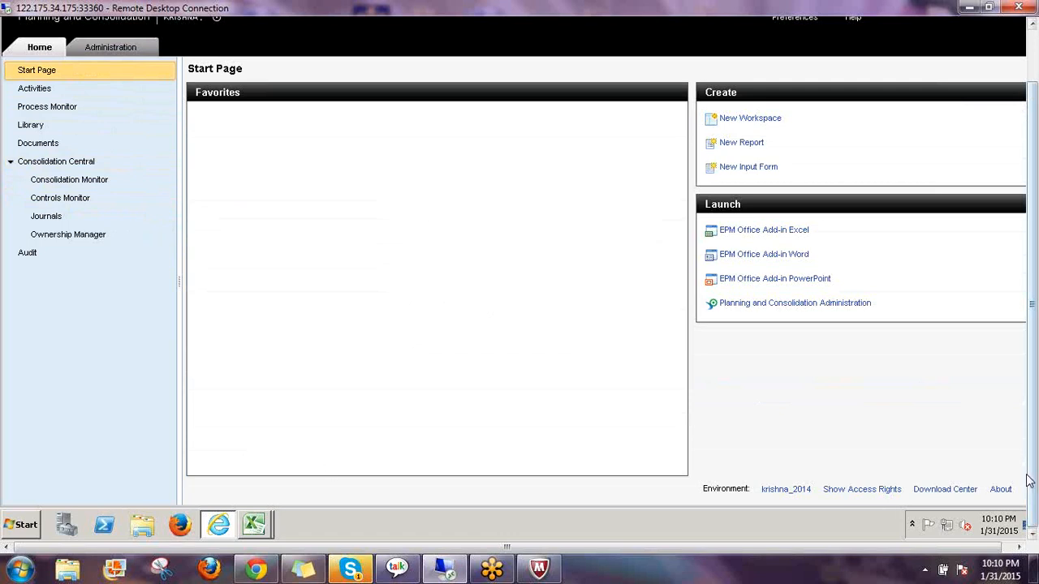
{"action": "left_click_drag", "start_coordinate": [1034, 422], "coordinate": [963, 62]}
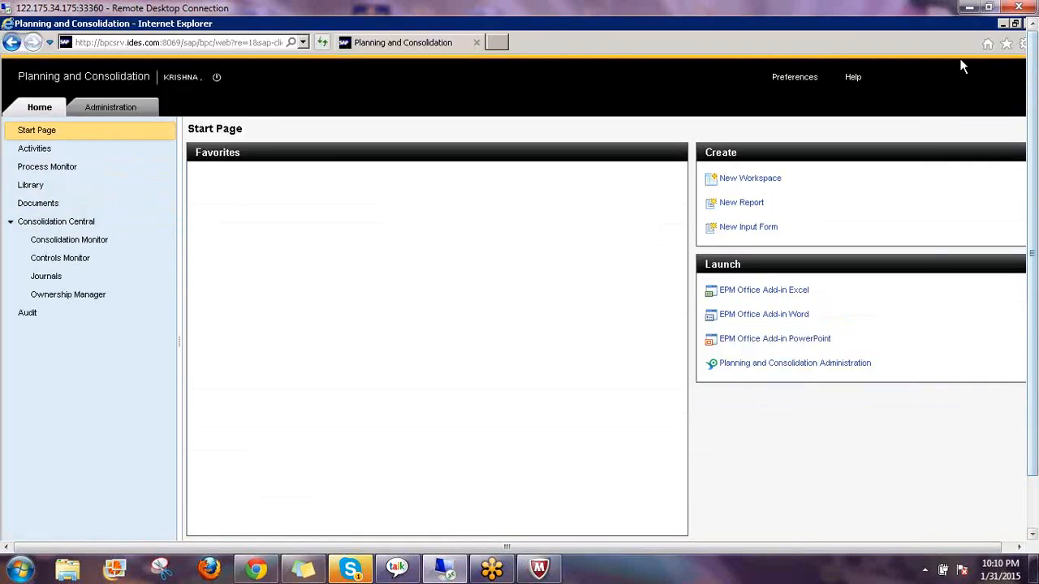
Minimize the browser and Excel, then launch SAP Logon and connect to the BPC system
{"action": "left_click", "coordinate": [1003, 25]}
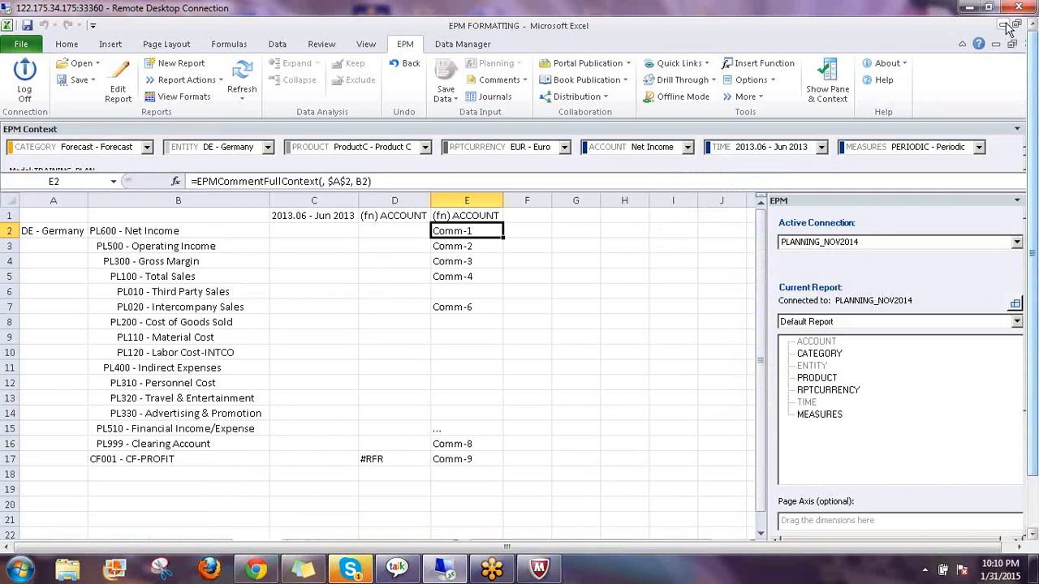
{"action": "left_click", "coordinate": [1005, 26]}
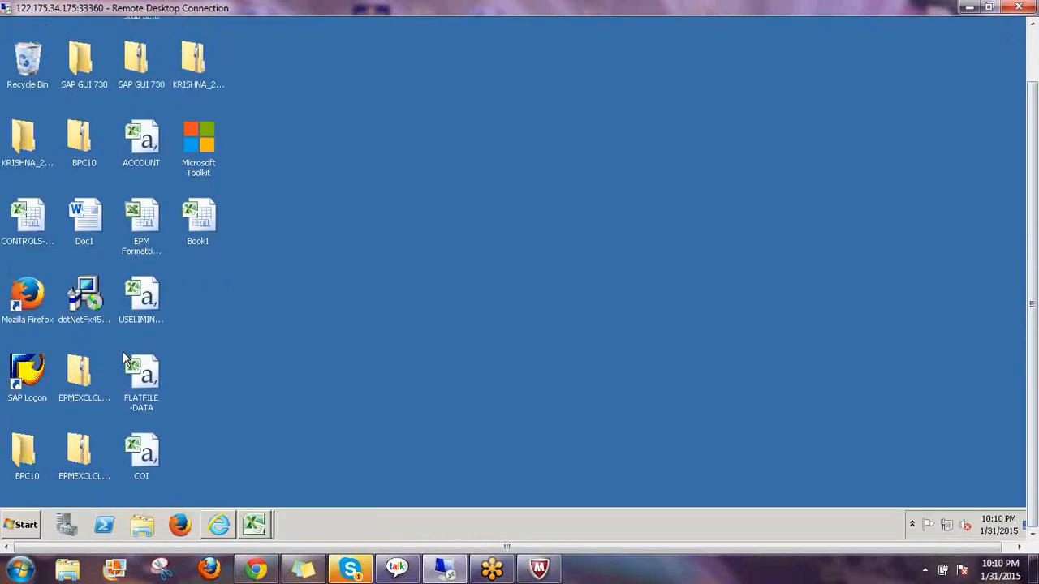
{"action": "double_click", "coordinate": [20, 378]}
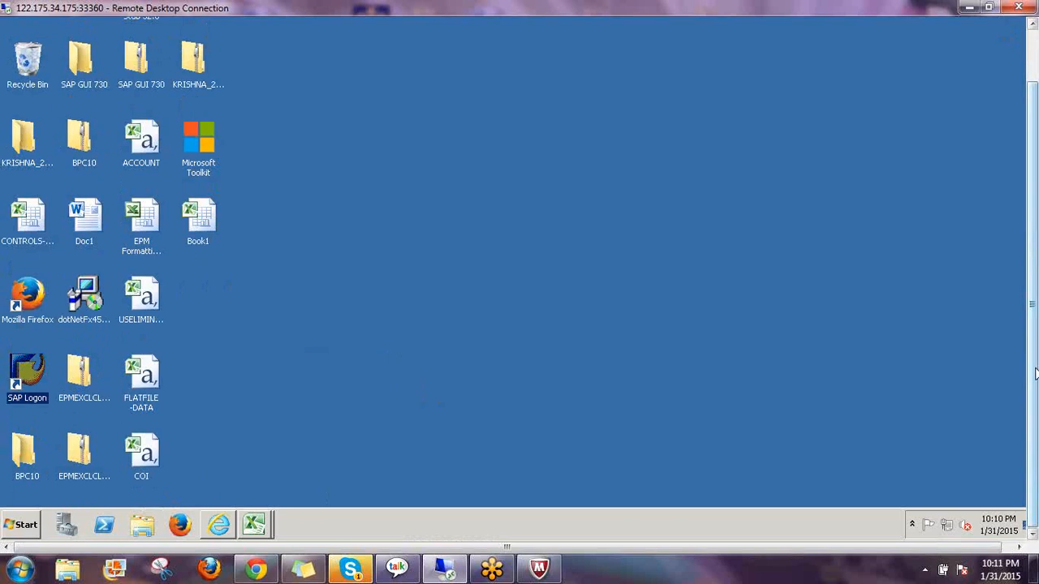
{"action": "left_click_drag", "start_coordinate": [1034, 374], "coordinate": [1033, 313]}
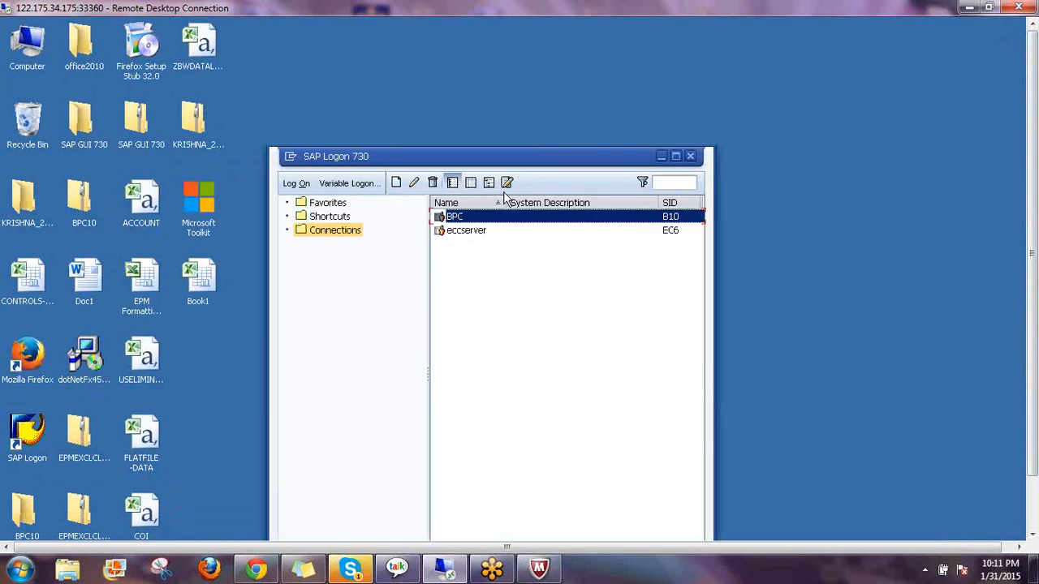
{"action": "double_click", "coordinate": [454, 217]}
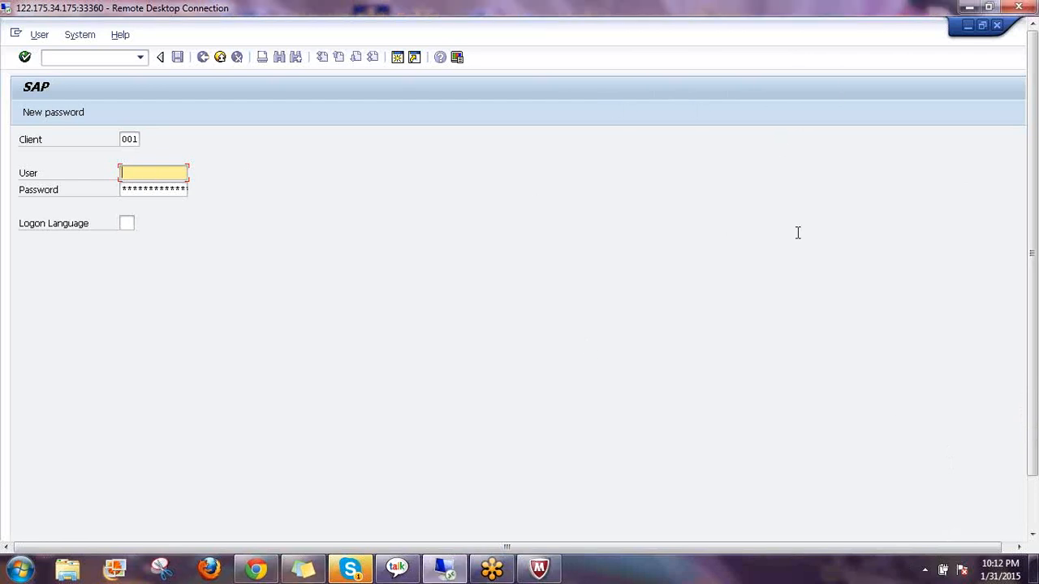
Log on to client 001 with the suggested user name and the account password
{"action": "type", "text": "kr"}
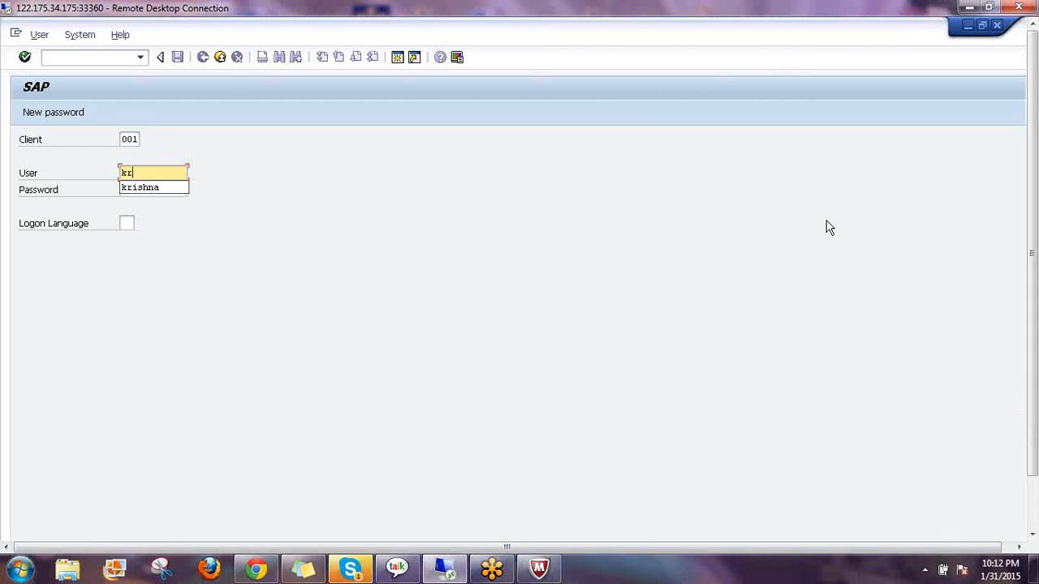
{"action": "type", "text": "i"}
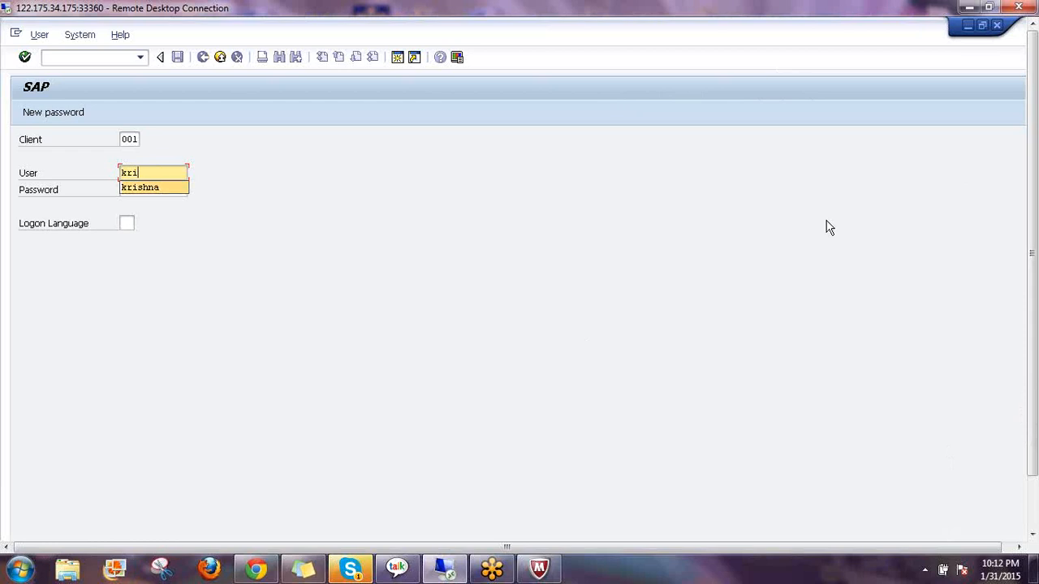
{"action": "key", "text": "Return"}
{"action": "key", "text": "Tab"}
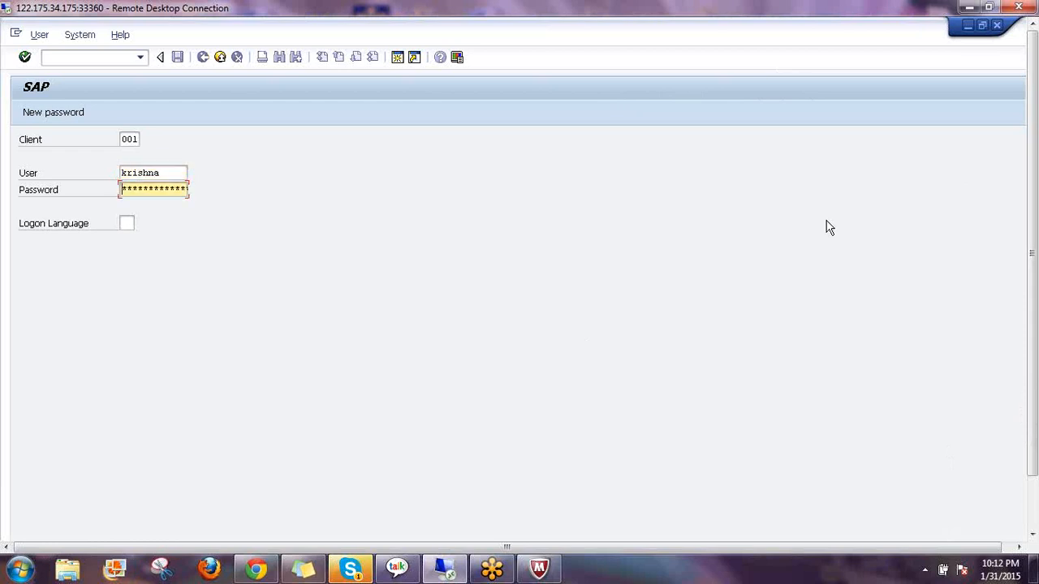
{"action": "type", "text": "*******"}
{"action": "key", "text": "Return"}
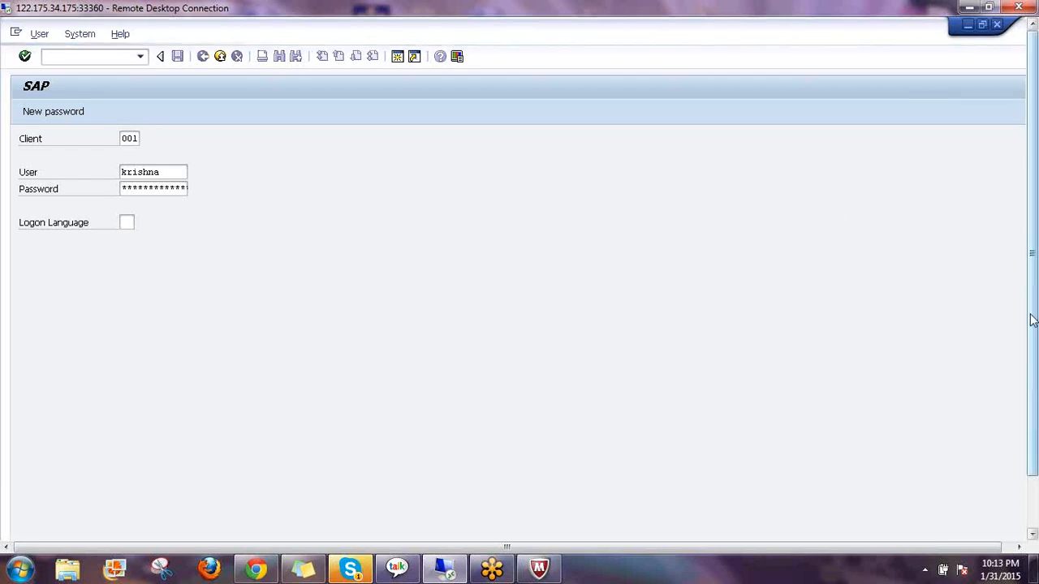
Return from the Planning and Consolidation page to the SAP logon window and submit the logon
{"action": "left_click_drag", "start_coordinate": [1031, 319], "coordinate": [1031, 374]}
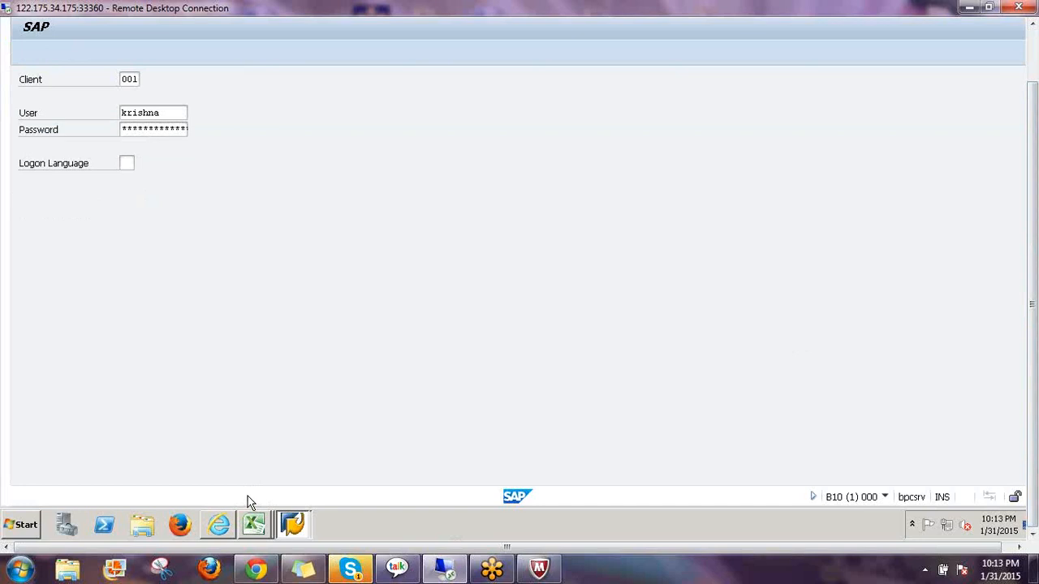
{"action": "left_click", "coordinate": [219, 524]}
{"action": "mouse_move", "coordinate": [1033, 375]}
{"action": "left_mouse_down"}
{"action": "mouse_move", "coordinate": [1034, 351]}
{"action": "mouse_move", "coordinate": [1033, 375]}
{"action": "left_mouse_up"}
{"action": "left_click", "coordinate": [292, 523]}
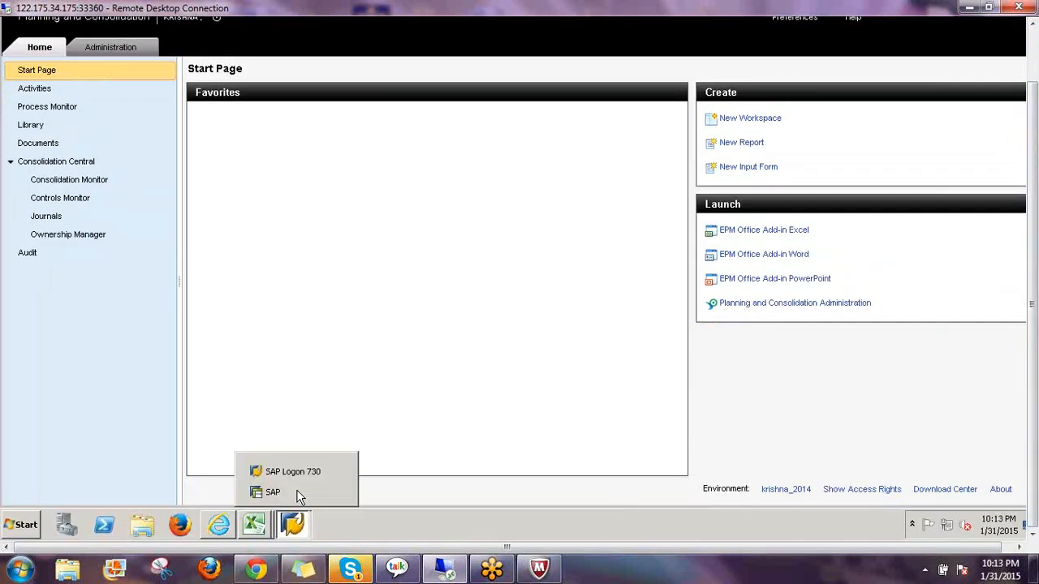
{"action": "left_click", "coordinate": [298, 493]}
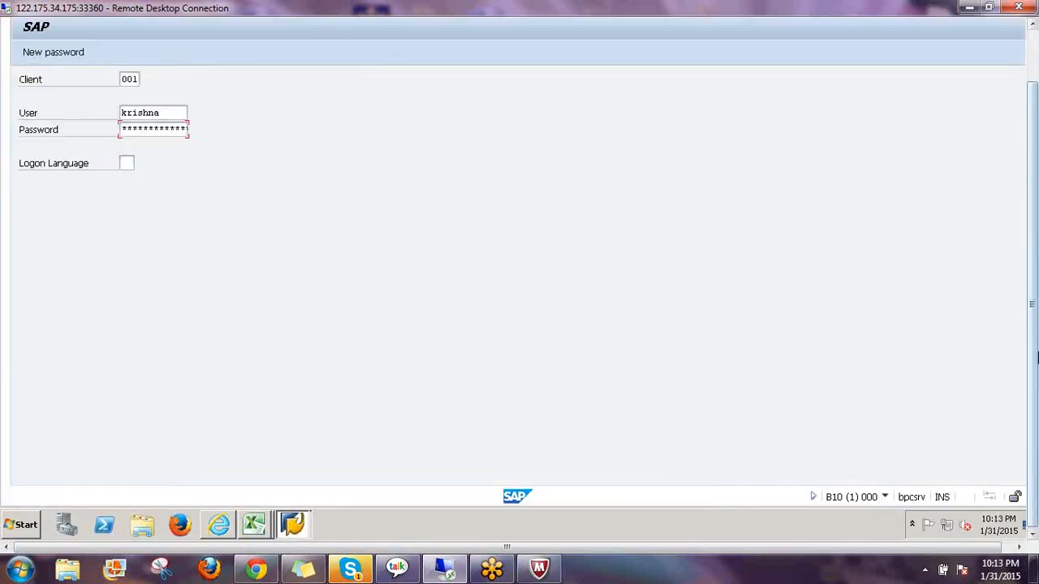
{"action": "left_click_drag", "start_coordinate": [1036, 385], "coordinate": [1038, 380]}
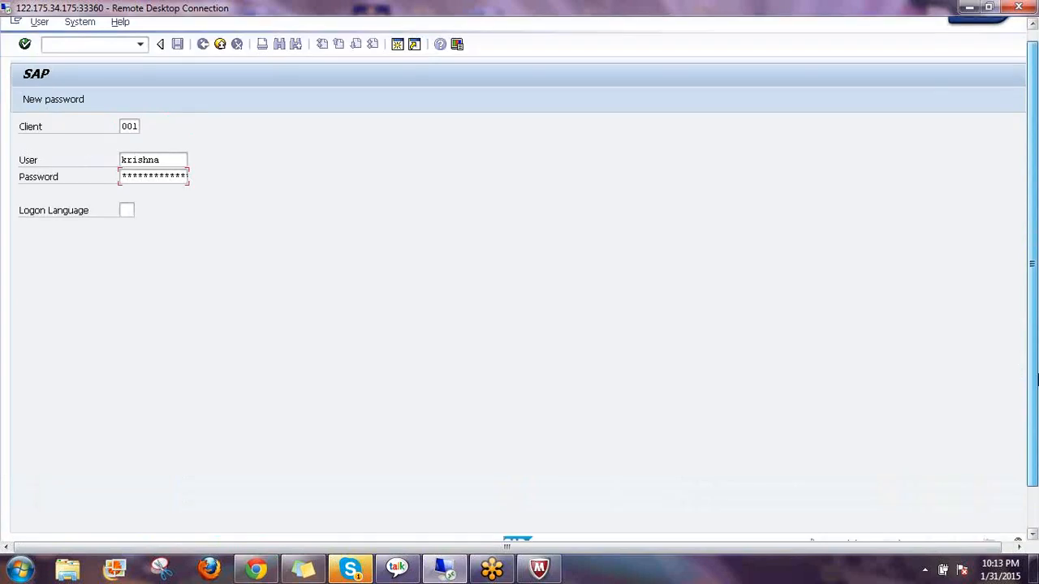
{"action": "key", "text": "Return"}
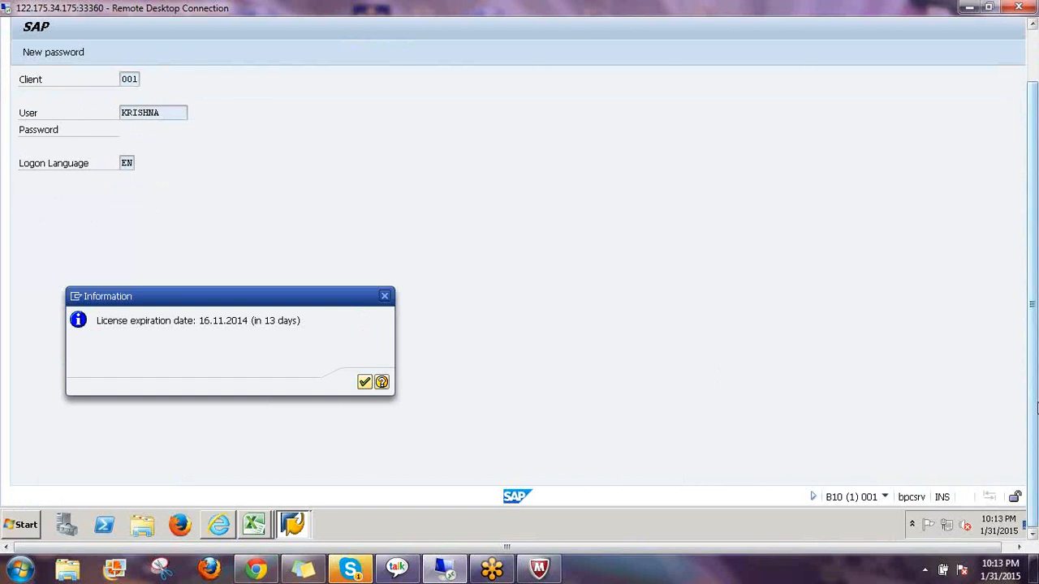
Dismiss the licence notice (expires 16.11.2014) to reach the SAP Easy Access menu
{"action": "left_click_drag", "start_coordinate": [1037, 404], "coordinate": [1031, 322]}
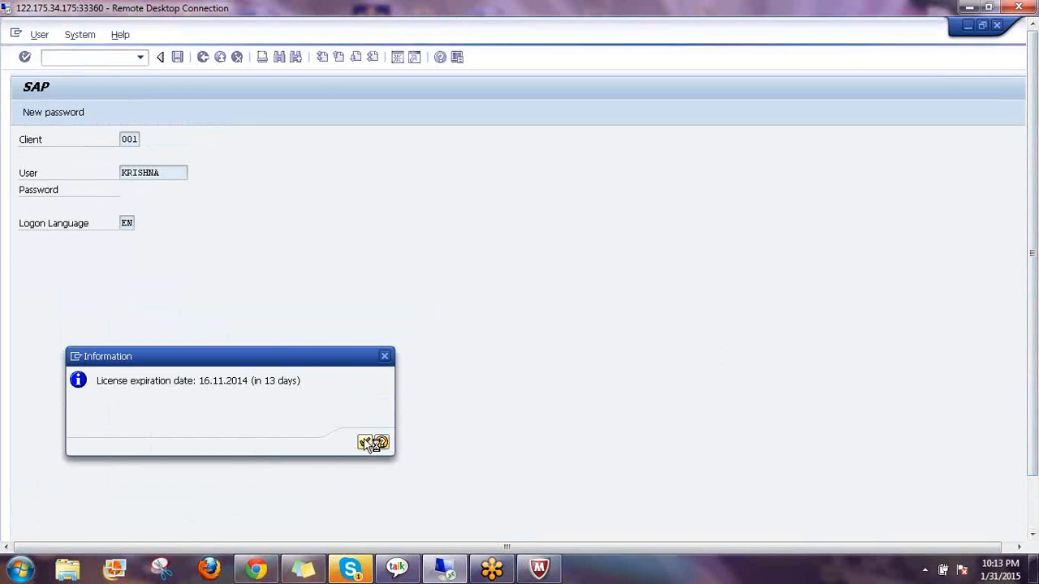
{"action": "left_click_drag", "start_coordinate": [1035, 366], "coordinate": [1035, 435]}
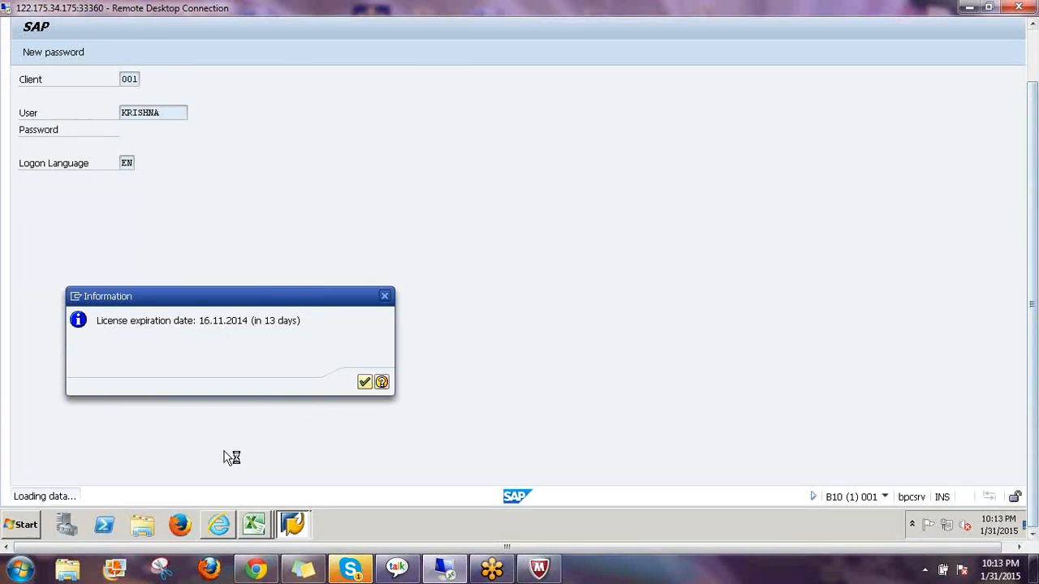
{"action": "left_click", "coordinate": [366, 382]}
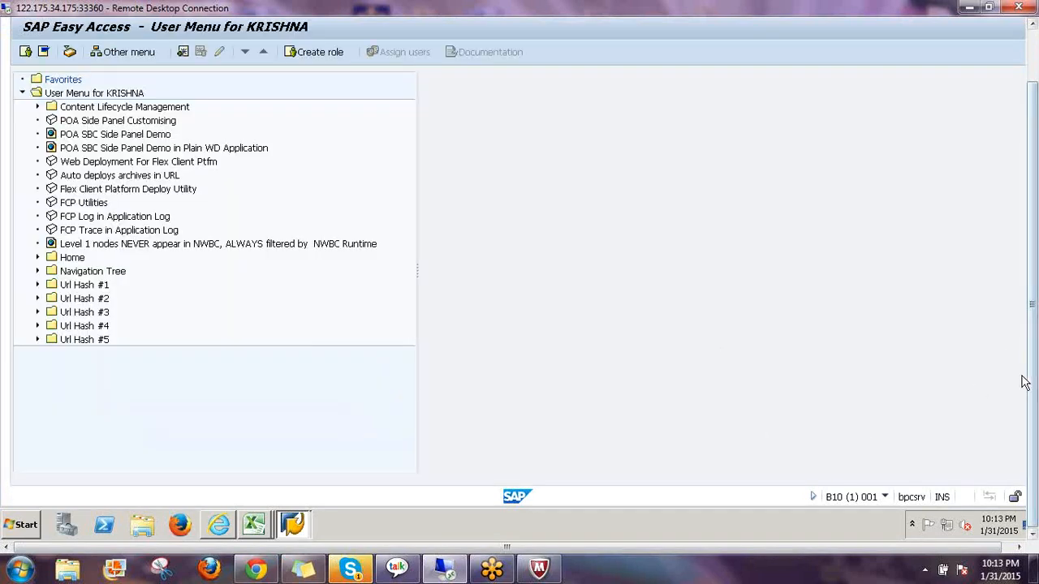
Run the UJ_VALIDATION transaction to reach the Validations Maintenance initial screen
{"action": "left_click_drag", "start_coordinate": [1033, 380], "coordinate": [1033, 325]}
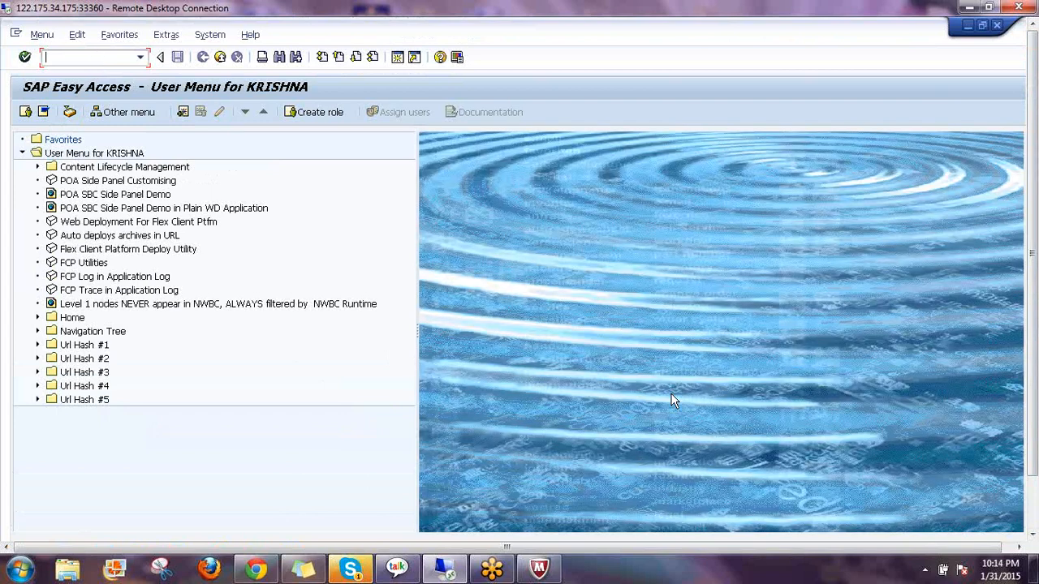
{"action": "type", "text": "ul"}
{"action": "type", "text": "_vali"}
{"action": "type", "text": "dation"}
{"action": "key", "text": "Return"}
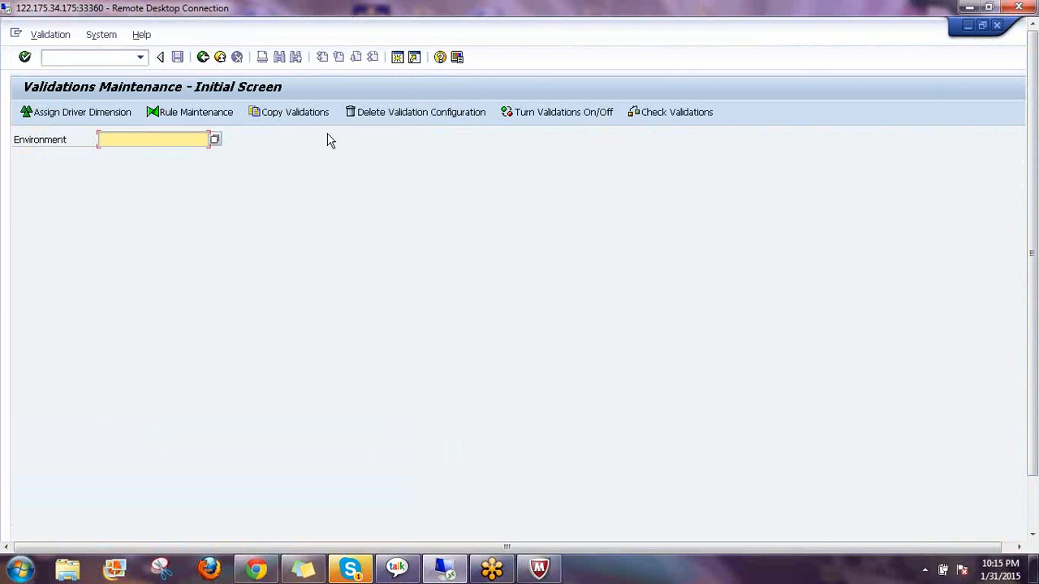
Pick the 2014 training environment from the Environment list and open Assign Driver Dimension
{"action": "left_click", "coordinate": [215, 139]}
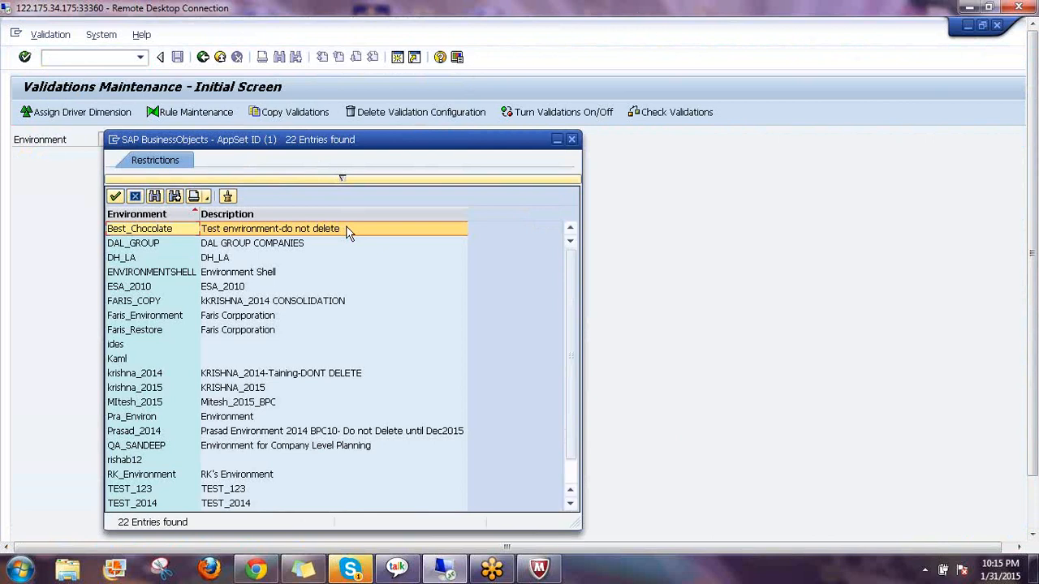
{"action": "double_click", "coordinate": [146, 375]}
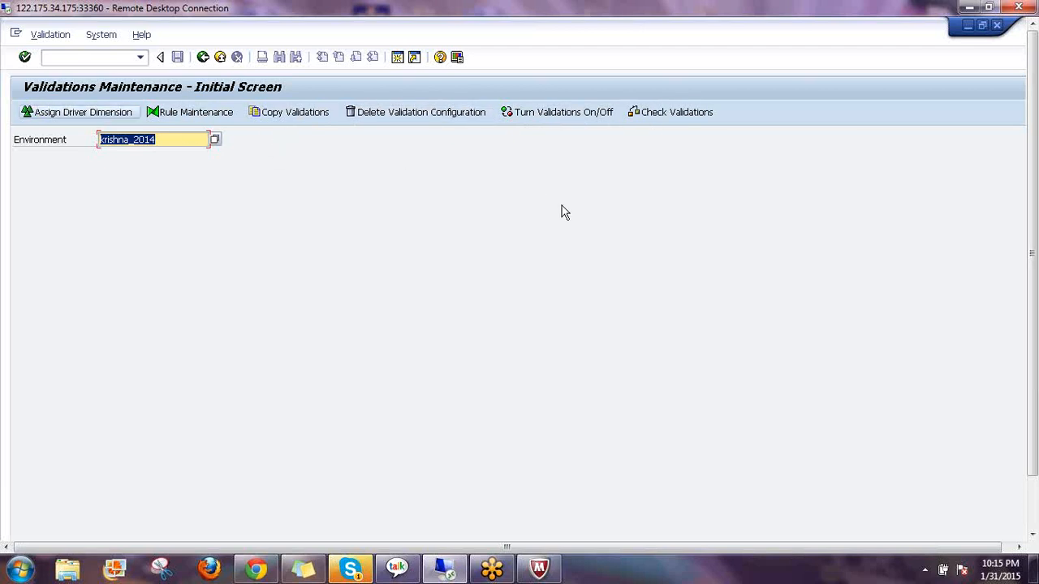
{"action": "left_click", "coordinate": [82, 117]}
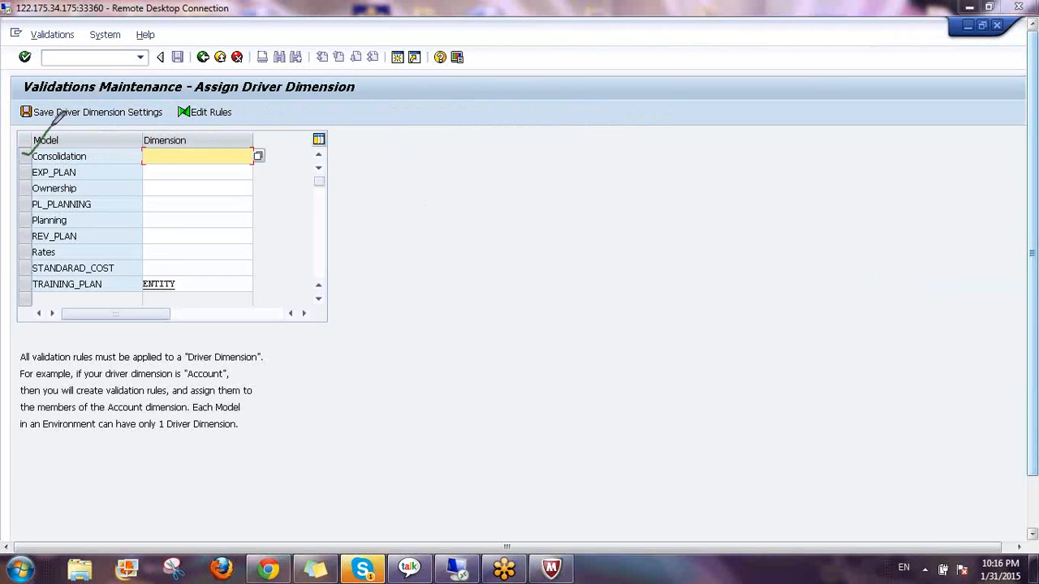
{"action": "mouse_move", "coordinate": [22, 171]}
{"action": "left_mouse_down"}
{"action": "mouse_move", "coordinate": [47, 161]}
{"action": "mouse_move", "coordinate": [44, 179]}
{"action": "left_mouse_up"}
{"action": "mouse_move", "coordinate": [498, 188]}
{"action": "left_mouse_down"}
{"action": "mouse_move", "coordinate": [500, 220]}
{"action": "mouse_move", "coordinate": [510, 221]}
{"action": "mouse_move", "coordinate": [497, 224]}
{"action": "left_mouse_up"}
{"action": "mouse_move", "coordinate": [549, 171]}
{"action": "left_mouse_down"}
{"action": "mouse_move", "coordinate": [557, 217]}
{"action": "mouse_move", "coordinate": [598, 193]}
{"action": "mouse_move", "coordinate": [638, 204]}
{"action": "left_mouse_up"}
{"action": "left_click_drag", "start_coordinate": [484, 252], "coordinate": [700, 223]}
{"action": "mouse_move", "coordinate": [536, 283]}
{"action": "left_mouse_down"}
{"action": "mouse_move", "coordinate": [539, 331]}
{"action": "mouse_move", "coordinate": [578, 288]}
{"action": "mouse_move", "coordinate": [599, 307]}
{"action": "mouse_move", "coordinate": [645, 290]}
{"action": "left_mouse_up"}
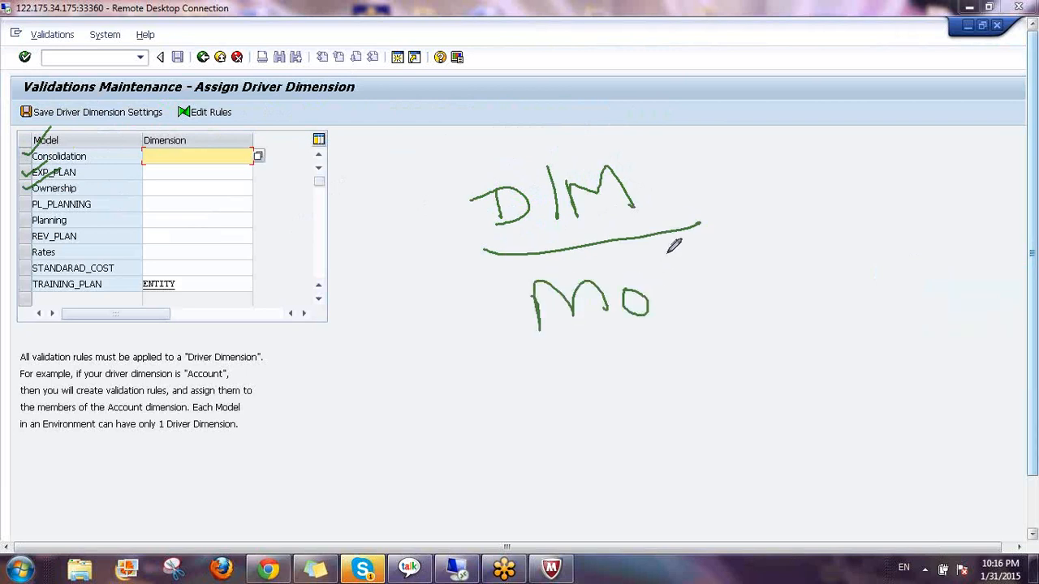
{"action": "mouse_move", "coordinate": [667, 253]}
{"action": "left_mouse_down"}
{"action": "mouse_move", "coordinate": [689, 302]}
{"action": "mouse_move", "coordinate": [714, 275]}
{"action": "mouse_move", "coordinate": [704, 232]}
{"action": "mouse_move", "coordinate": [748, 253]}
{"action": "mouse_move", "coordinate": [765, 293]}
{"action": "left_mouse_up"}
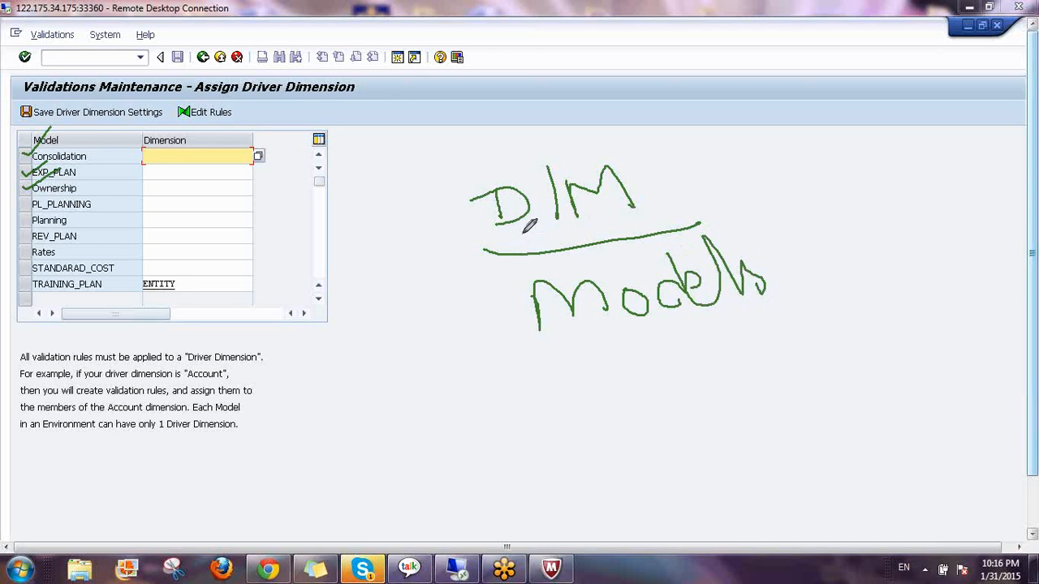
{"action": "left_click_drag", "start_coordinate": [526, 228], "coordinate": [541, 278]}
{"action": "mouse_move", "coordinate": [632, 230]}
{"action": "left_mouse_down"}
{"action": "mouse_move", "coordinate": [503, 302]}
{"action": "mouse_move", "coordinate": [767, 274]}
{"action": "mouse_move", "coordinate": [632, 228]}
{"action": "mouse_move", "coordinate": [596, 247]}
{"action": "left_mouse_up"}
{"action": "left_click_drag", "start_coordinate": [639, 327], "coordinate": [592, 395]}
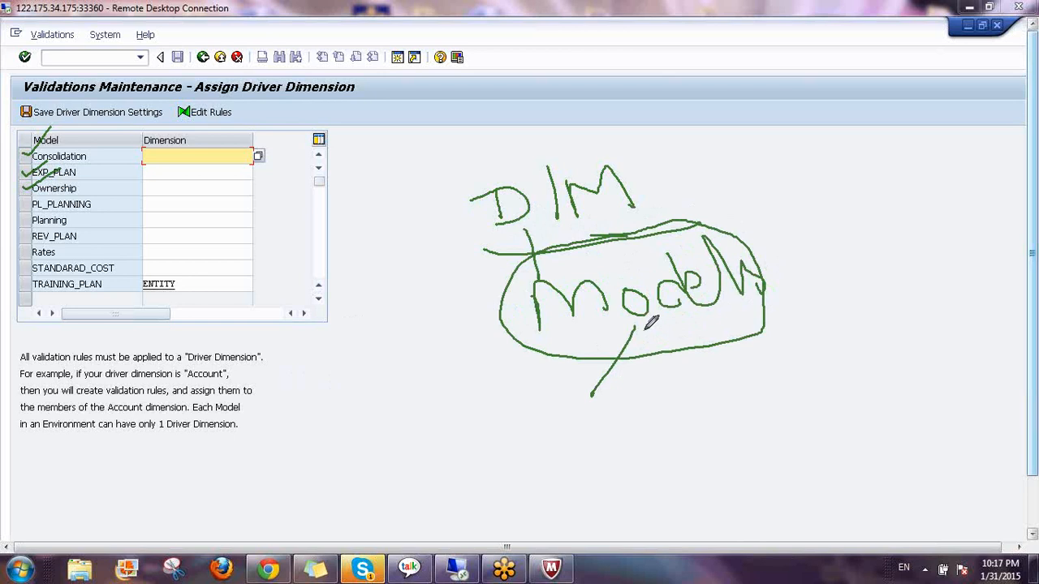
{"action": "left_click_drag", "start_coordinate": [639, 327], "coordinate": [684, 370]}
{"action": "left_click_drag", "start_coordinate": [640, 325], "coordinate": [734, 348]}
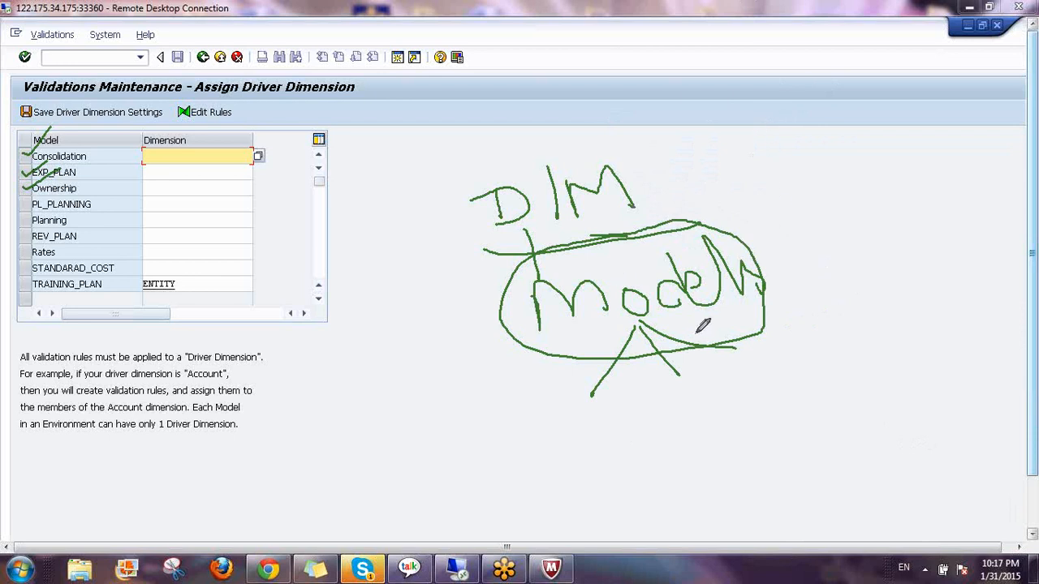
{"action": "left_click", "coordinate": [895, 339]}
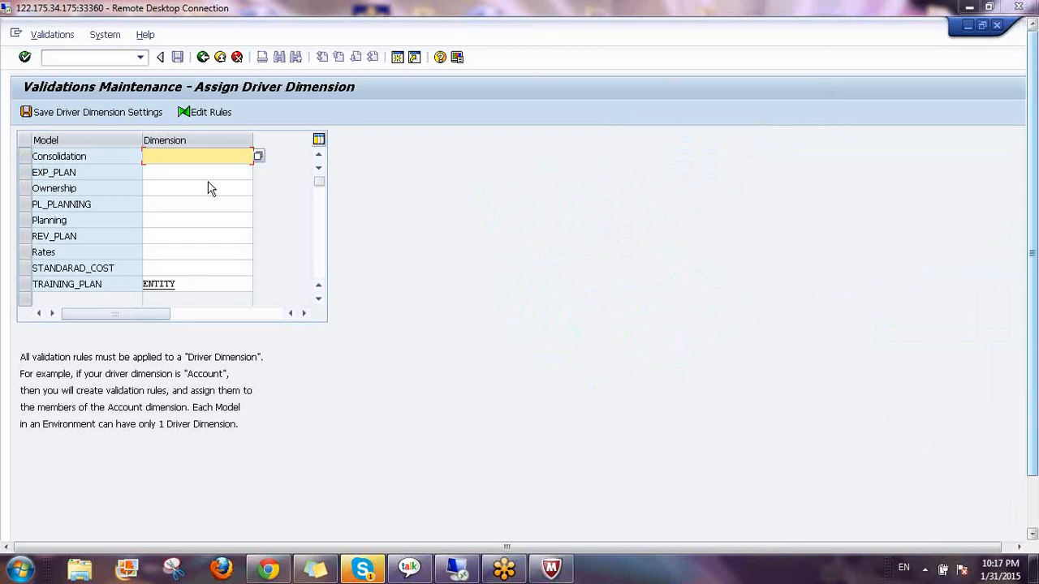
{"action": "left_click", "coordinate": [164, 172]}
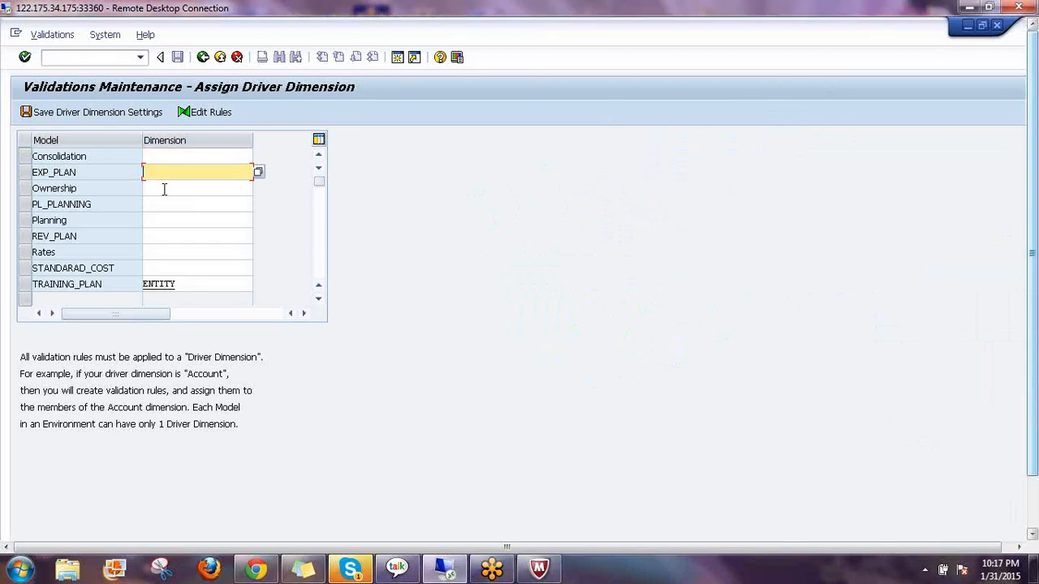
{"action": "left_click", "coordinate": [164, 188]}
{"action": "left_click", "coordinate": [172, 206]}
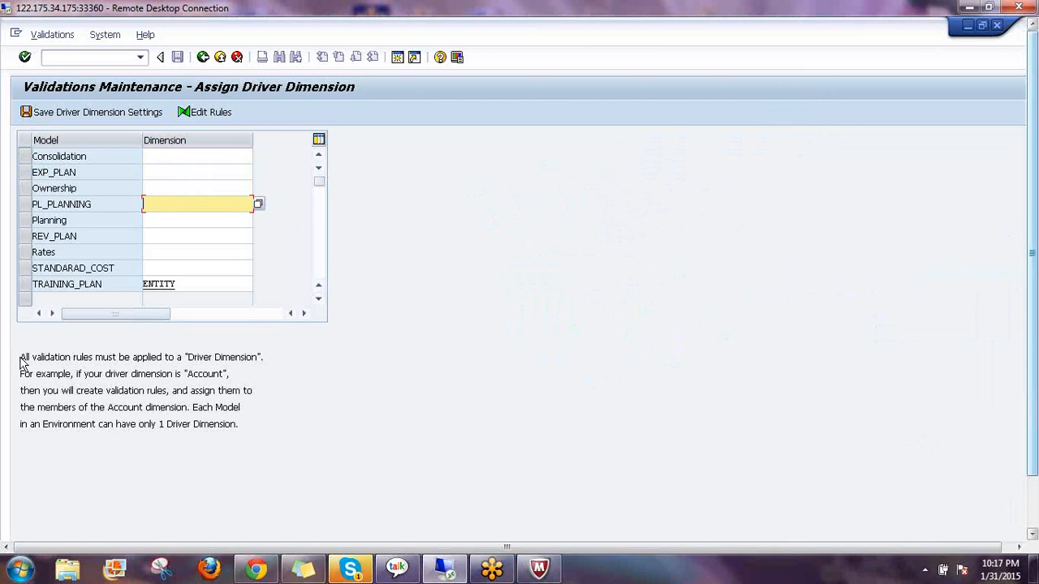
{"action": "left_click_drag", "start_coordinate": [23, 357], "coordinate": [313, 388]}
{"action": "left_click", "coordinate": [312, 388]}
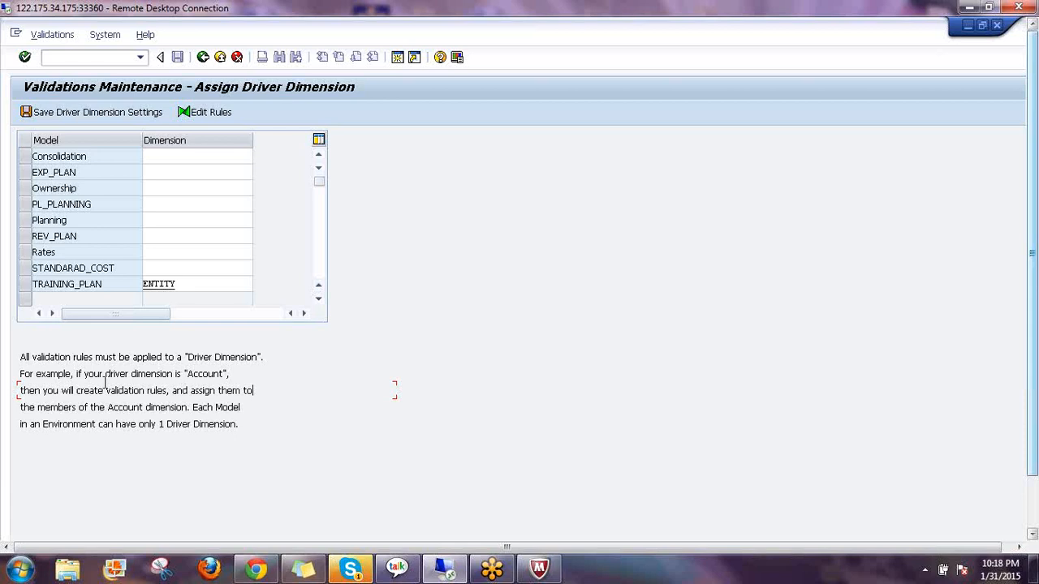
{"action": "left_click", "coordinate": [204, 376]}
{"action": "left_click", "coordinate": [147, 407]}
{"action": "left_click", "coordinate": [26, 284]}
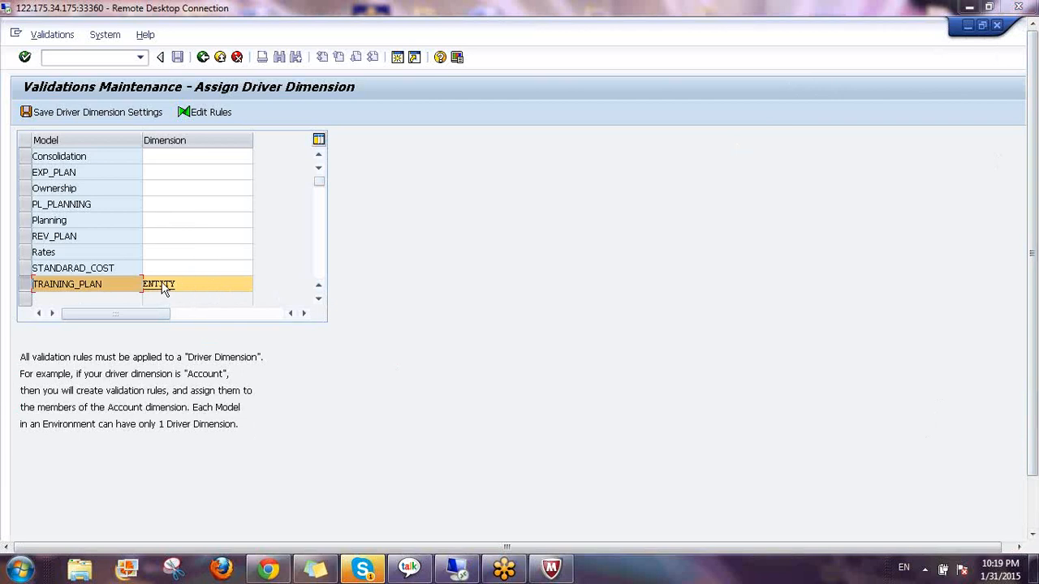
Keep ENTITY as the TRAINING_PLAN driver dimension, save the settings, and go back to the initial screen
{"action": "left_click", "coordinate": [202, 282]}
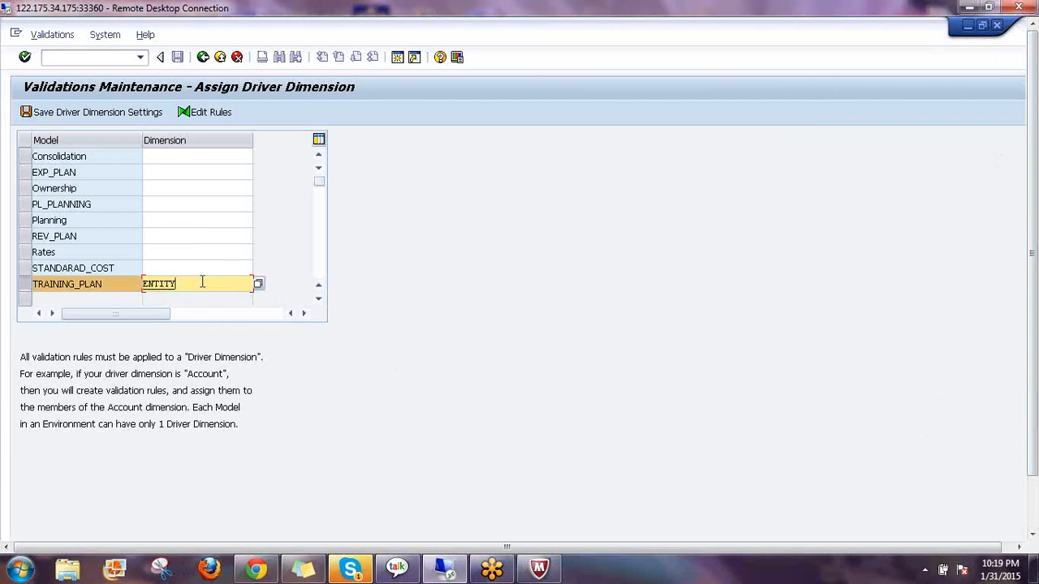
{"action": "left_click", "coordinate": [258, 283]}
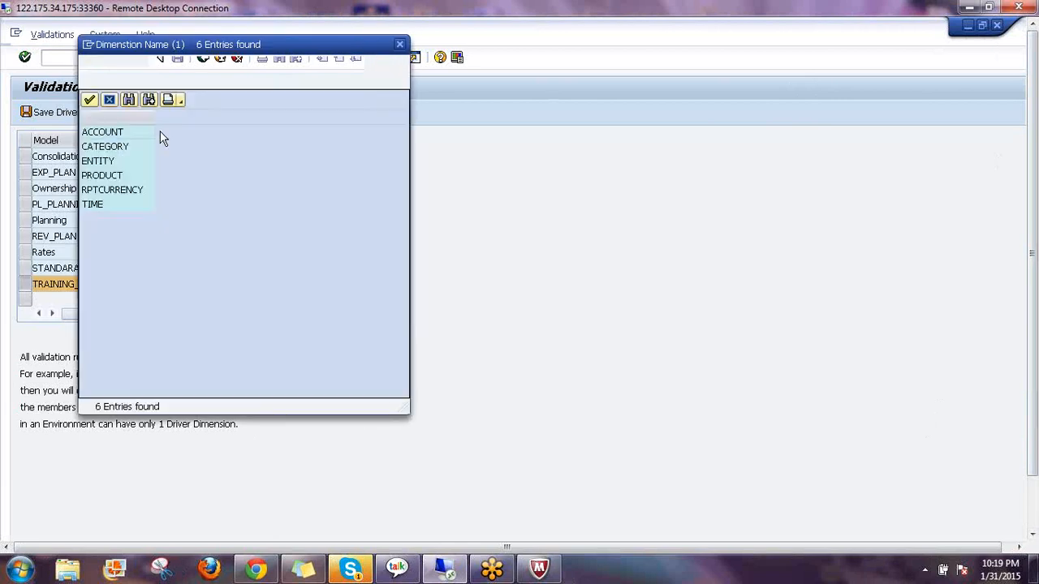
{"action": "left_click", "coordinate": [399, 44]}
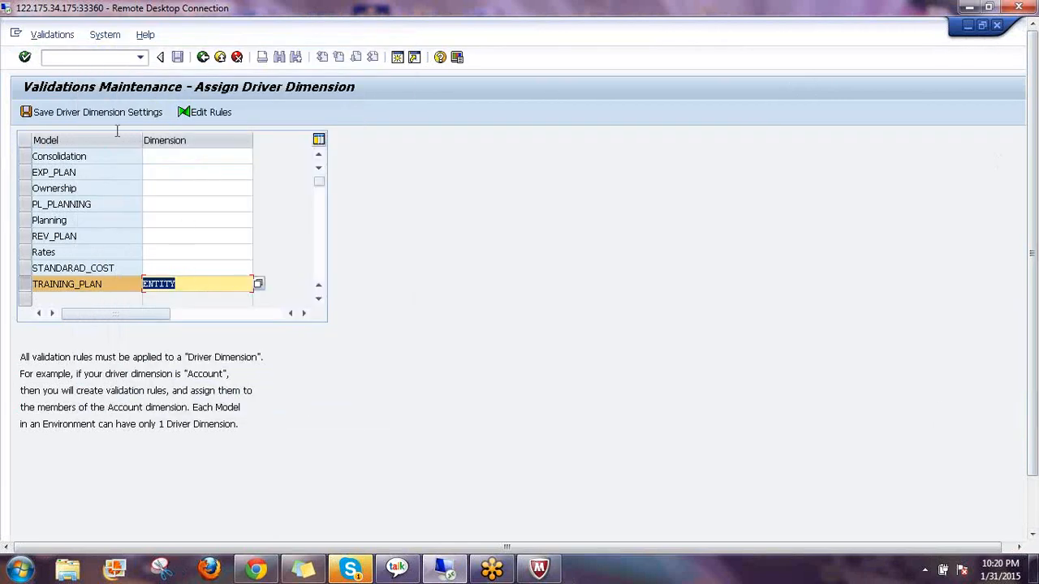
{"action": "left_click", "coordinate": [76, 116]}
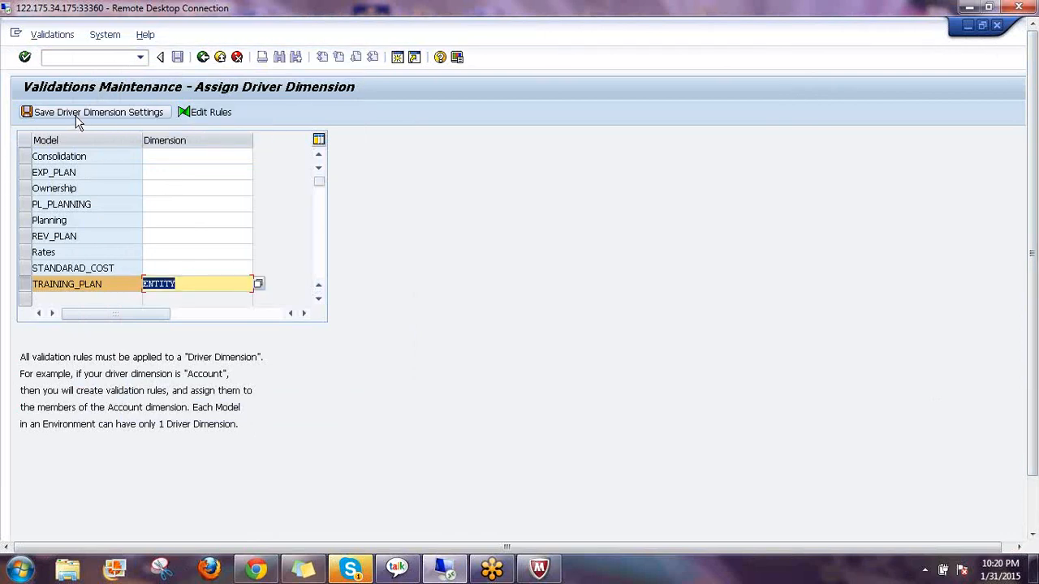
{"action": "left_click", "coordinate": [75, 116]}
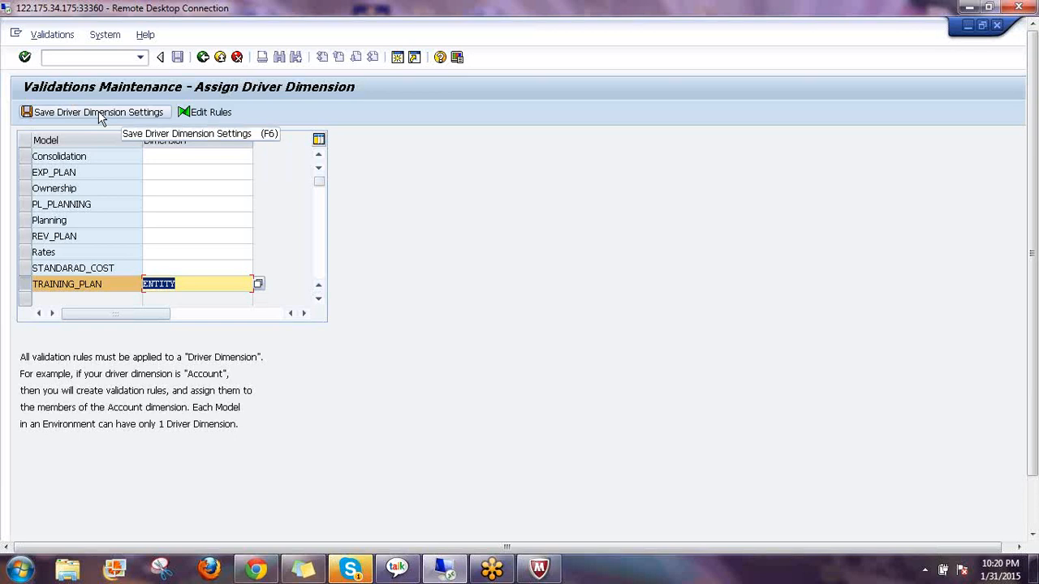
{"action": "left_click", "coordinate": [202, 57]}
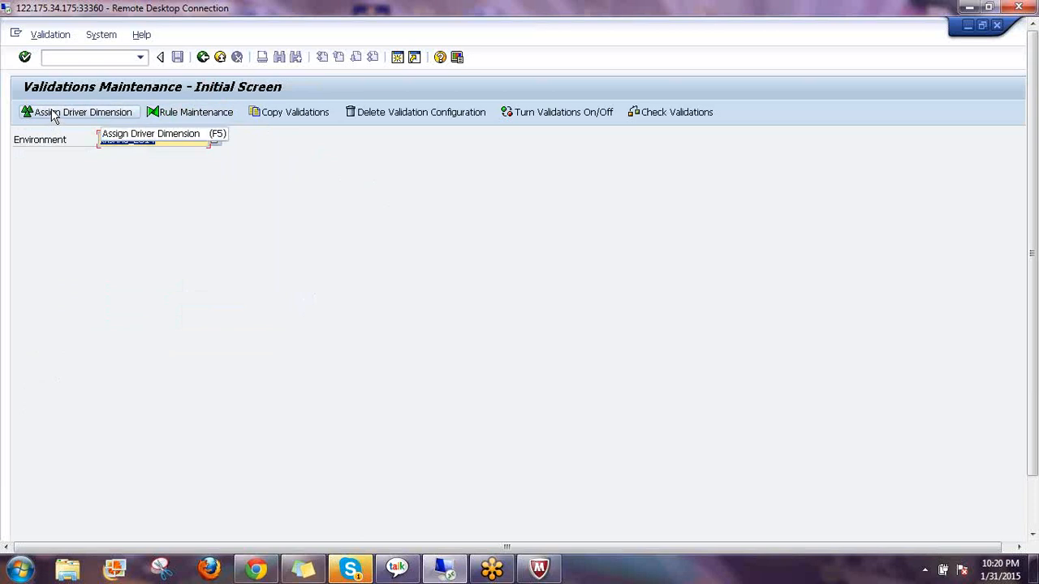
Open Rule Maintenance with ENTITY chosen as the dimension to list its rules
{"action": "left_click", "coordinate": [192, 118]}
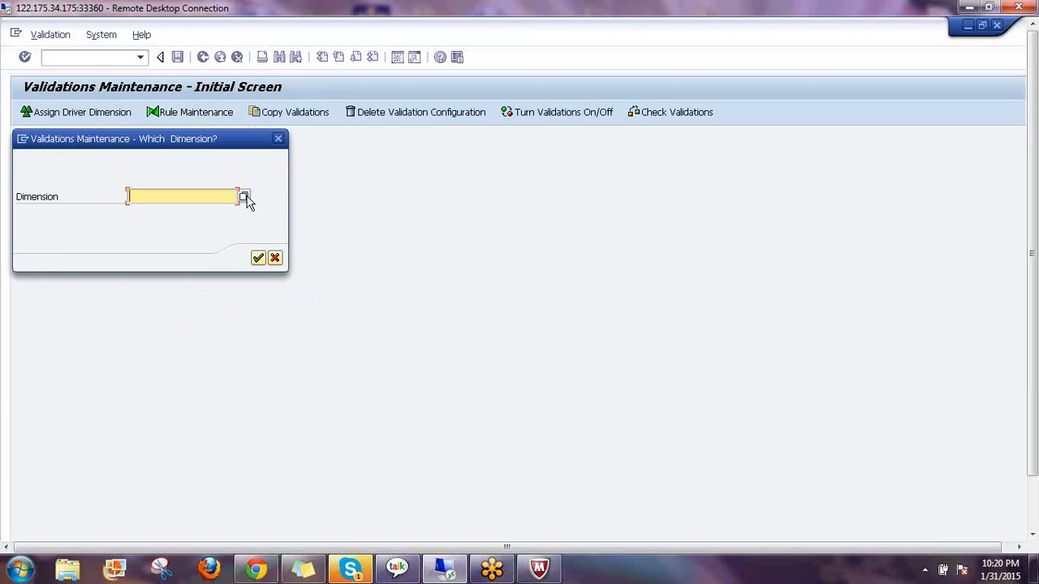
{"action": "left_click", "coordinate": [245, 197]}
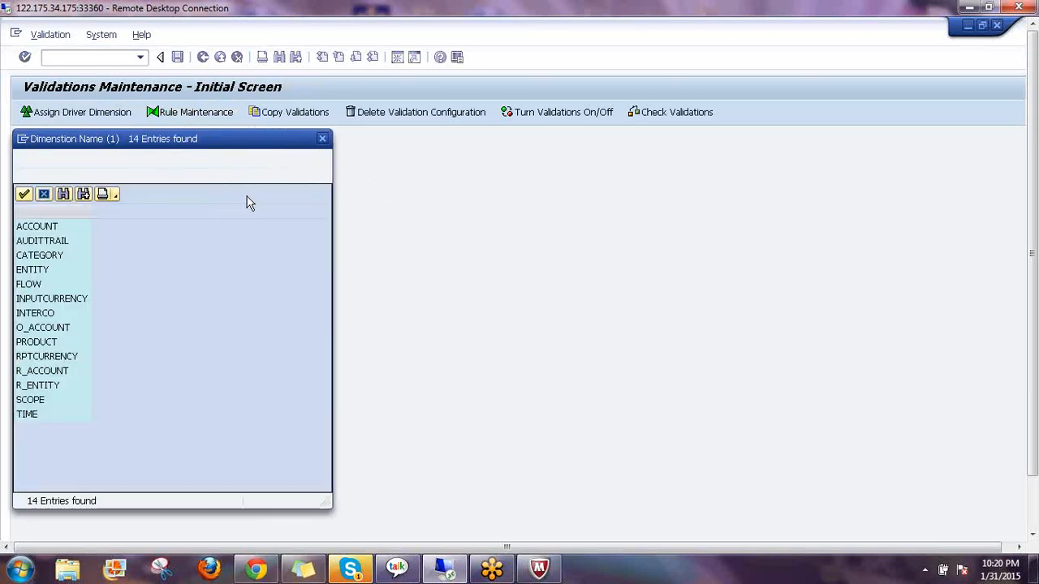
{"action": "double_click", "coordinate": [43, 273]}
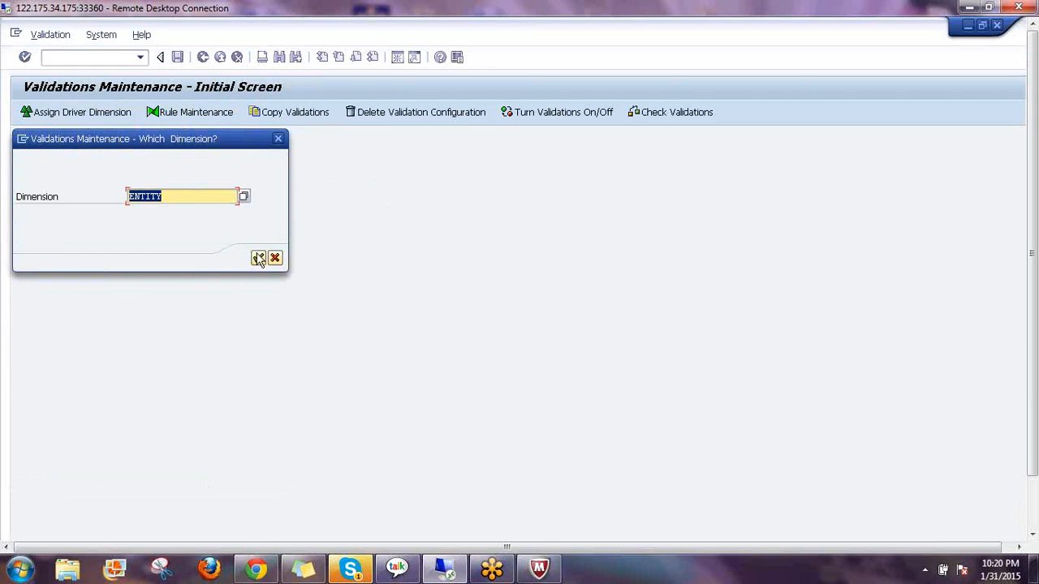
{"action": "left_click", "coordinate": [258, 258]}
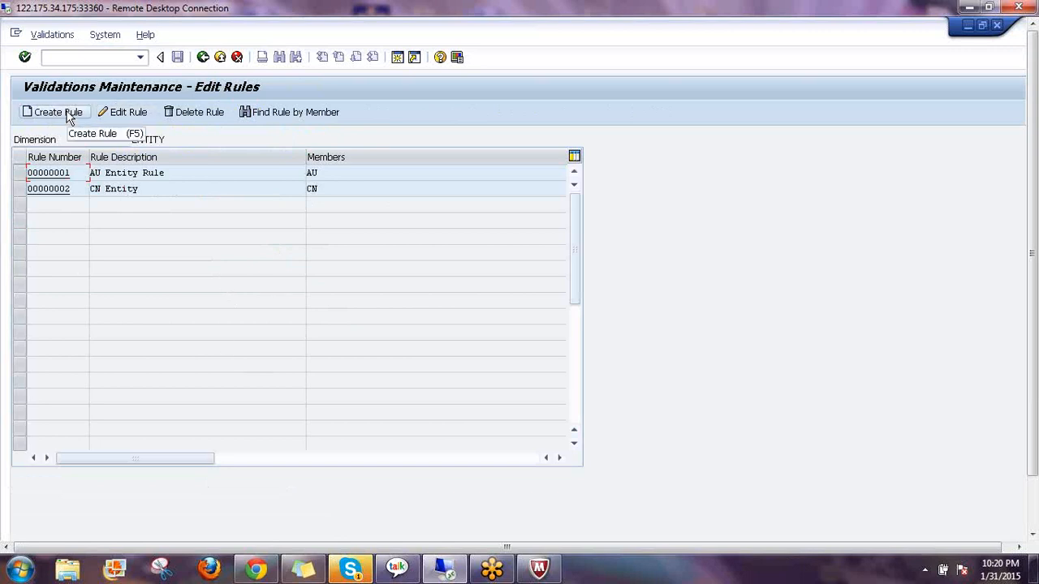
Select the 00000001 AU Entity Rule row
{"action": "left_click", "coordinate": [18, 173]}
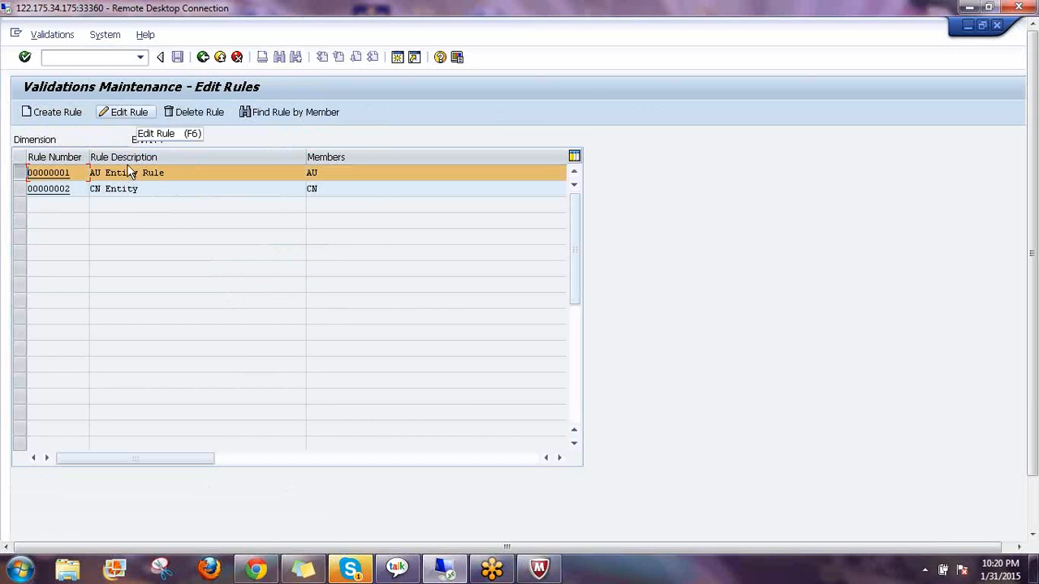
Open the AU Entity Rule and review its rule number 1, dimension ENTITY and description
{"action": "left_click", "coordinate": [123, 112]}
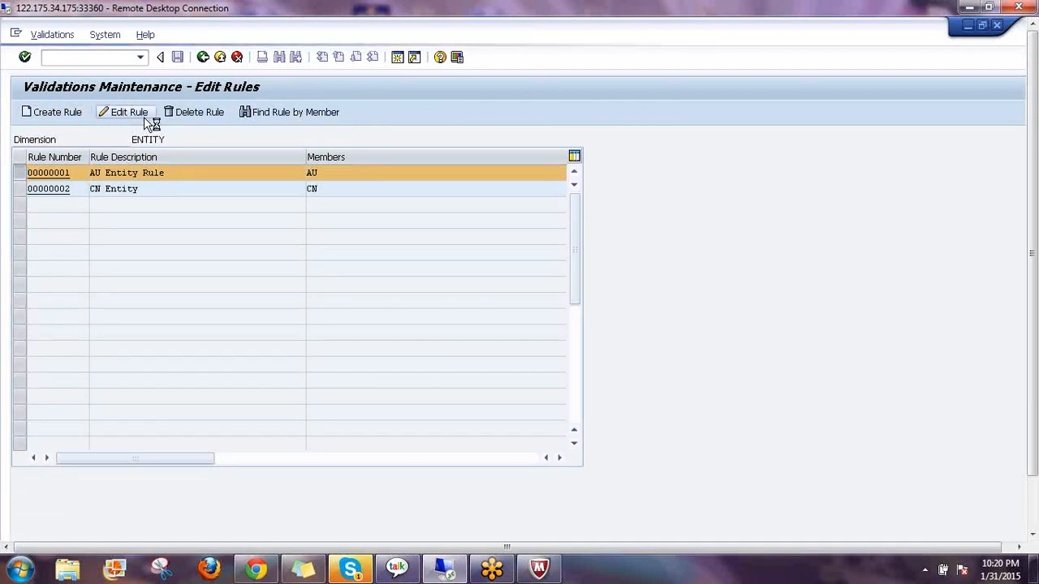
{"action": "double_click", "coordinate": [193, 174]}
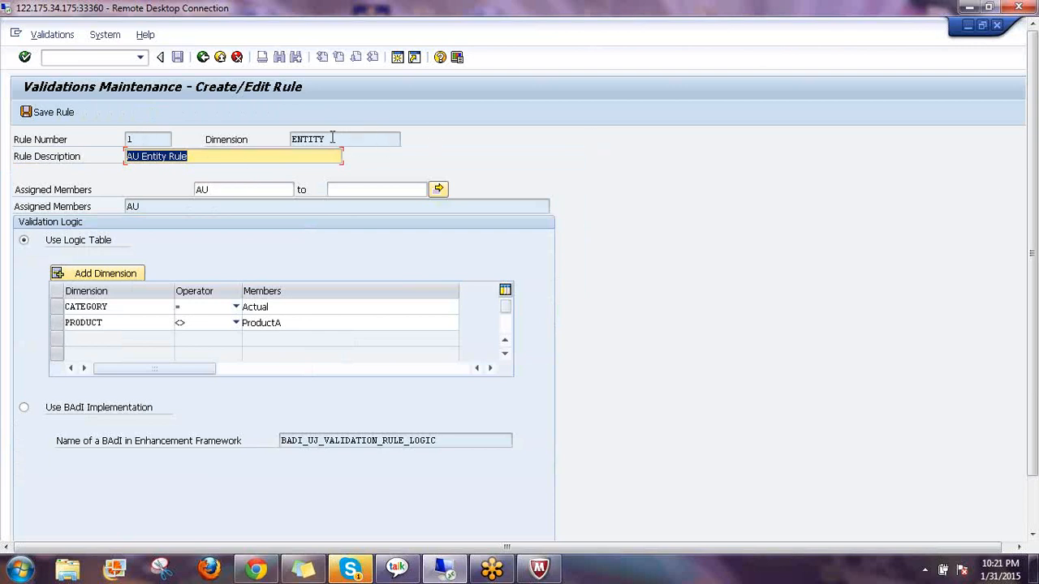
{"action": "left_click_drag", "start_coordinate": [331, 139], "coordinate": [283, 138]}
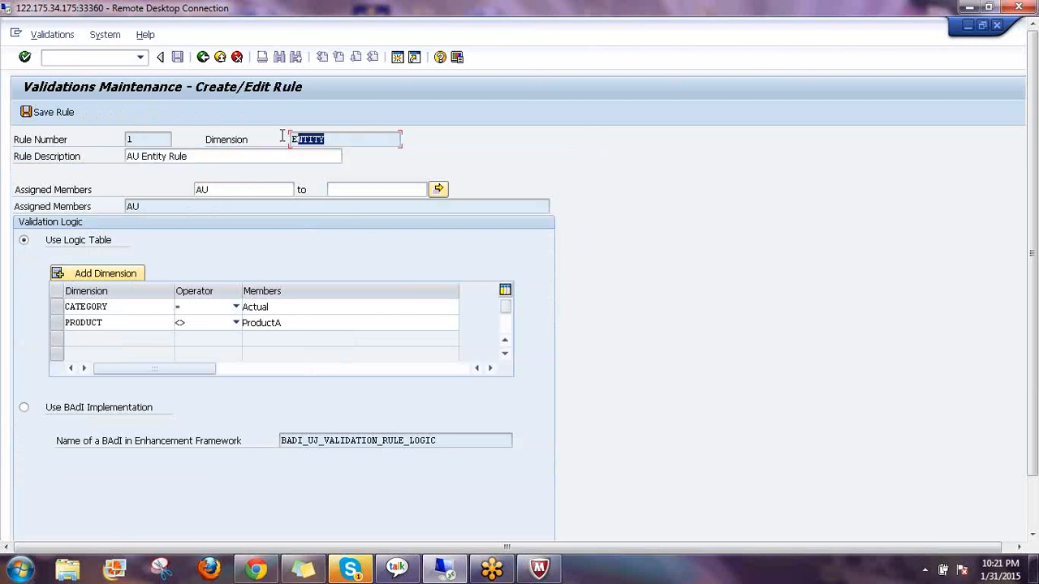
{"action": "left_click", "coordinate": [151, 139]}
{"action": "left_click_drag", "start_coordinate": [140, 138], "coordinate": [112, 135]}
{"action": "left_click", "coordinate": [128, 140]}
{"action": "left_click_drag", "start_coordinate": [331, 139], "coordinate": [286, 136]}
{"action": "left_click", "coordinate": [439, 150]}
{"action": "left_click_drag", "start_coordinate": [329, 139], "coordinate": [284, 136]}
{"action": "left_click", "coordinate": [347, 166]}
{"action": "left_click", "coordinate": [195, 155]}
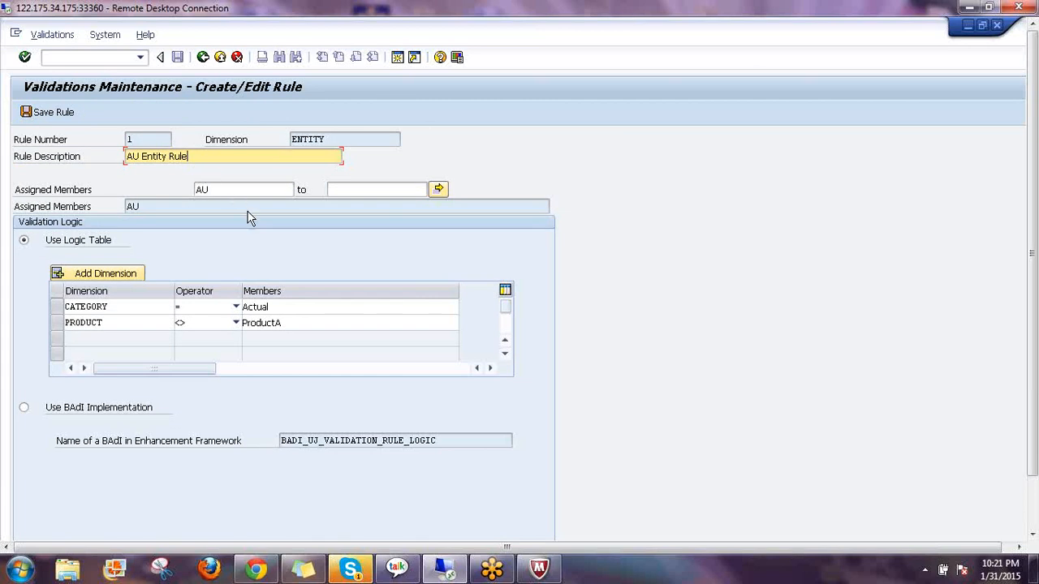
Inspect the assigned member AU and its upper-bound field in Assigned Members
{"action": "left_click", "coordinate": [222, 191]}
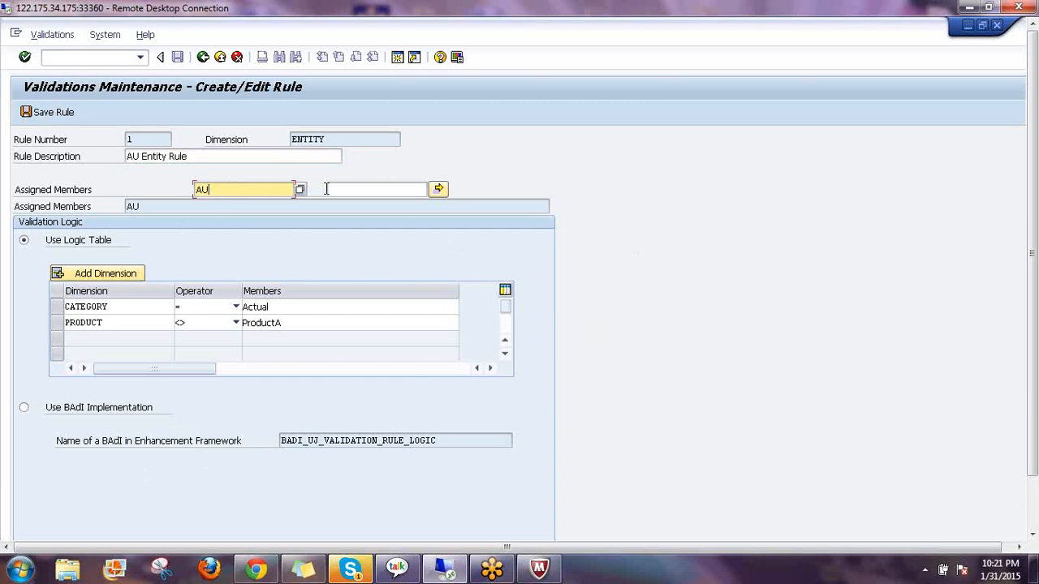
{"action": "left_click", "coordinate": [365, 189]}
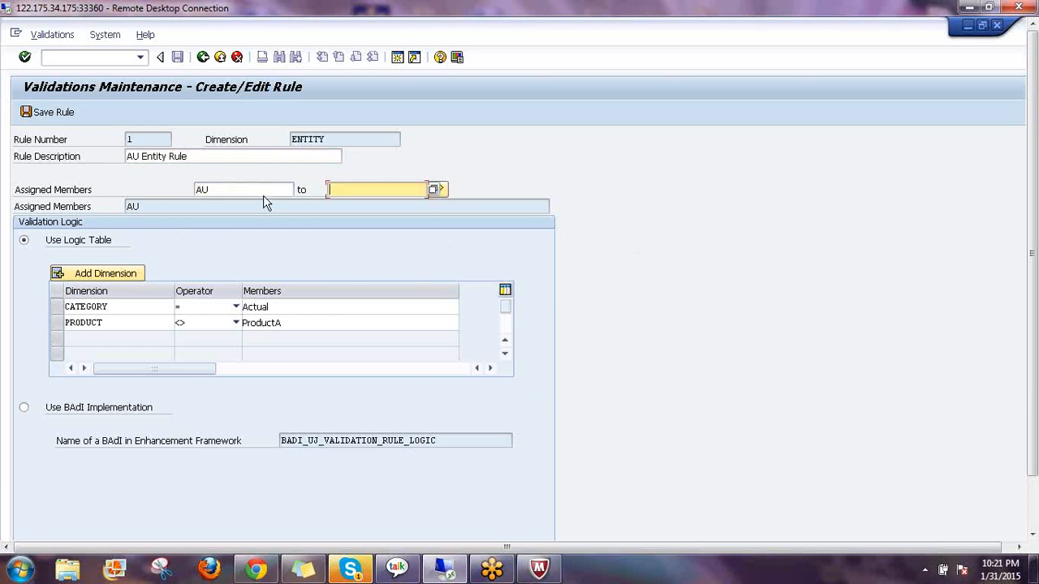
{"action": "left_click", "coordinate": [261, 190]}
{"action": "left_click", "coordinate": [401, 192]}
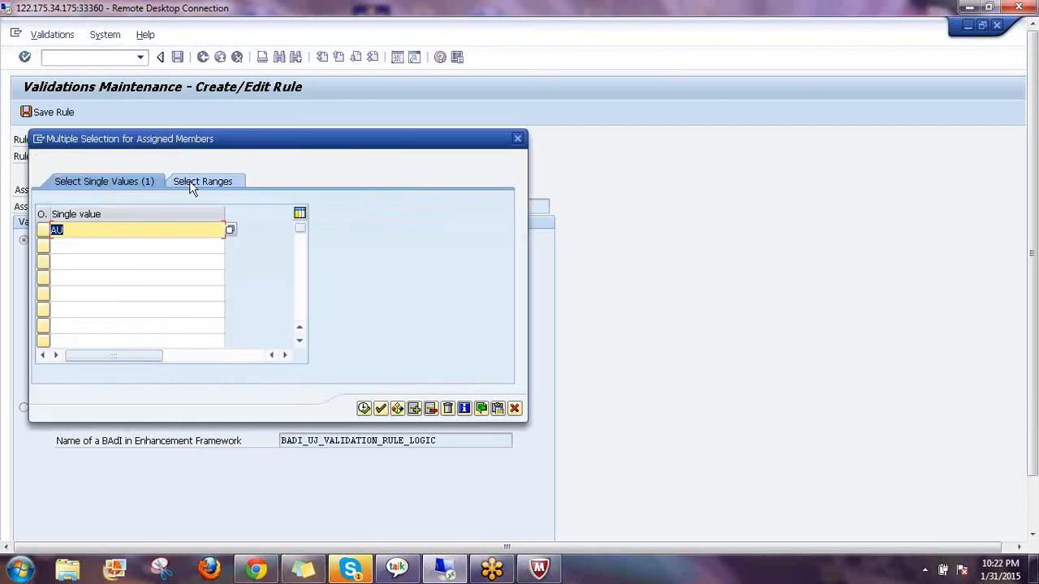
Copy the AU single value into the rule's assigned members
{"action": "key", "text": "Down"}
{"action": "key", "text": "Down"}
{"action": "key", "text": "Down"}
{"action": "key", "text": "Down"}
{"action": "key", "text": "Down"}
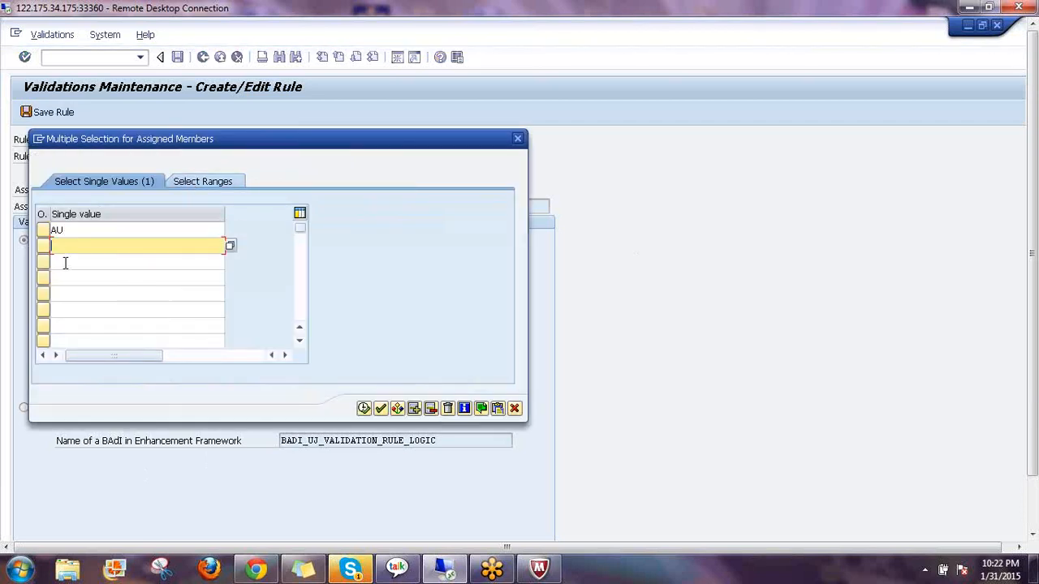
{"action": "key", "text": "Down"}
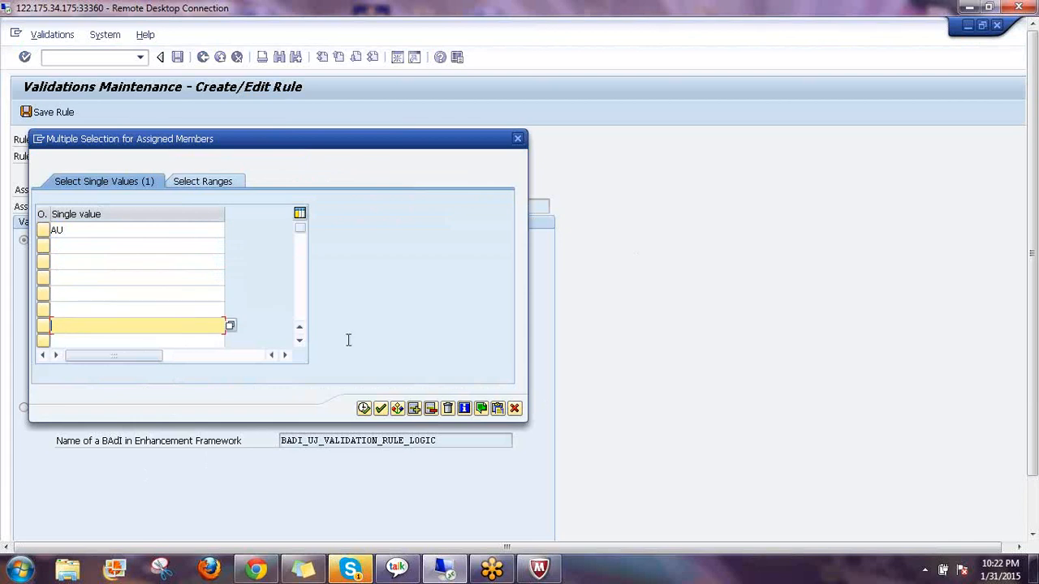
{"action": "left_click", "coordinate": [363, 408]}
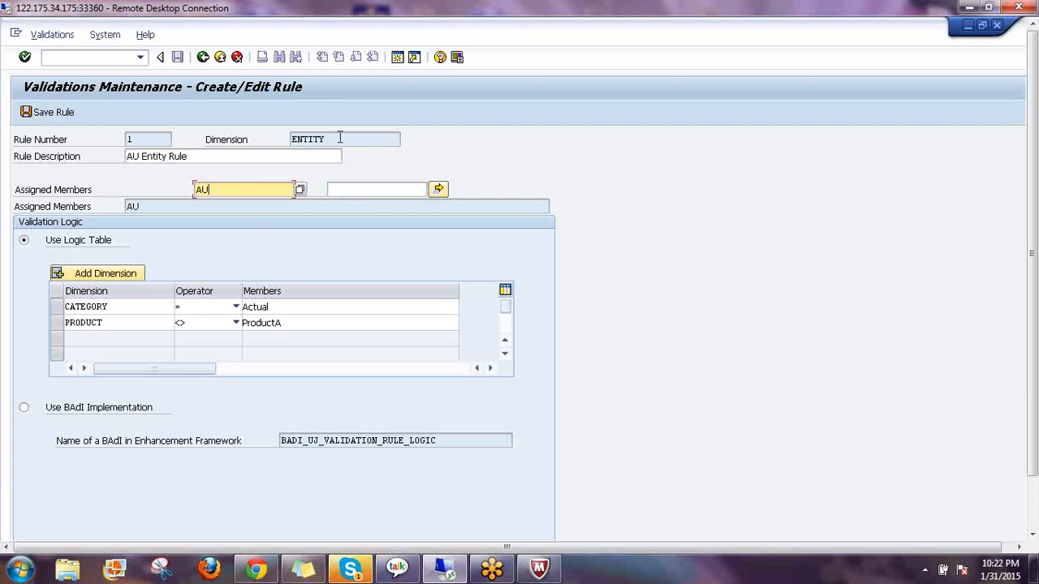
Review the ENTITY dimension name and the assigned member AU on the rule form
{"action": "mouse_move", "coordinate": [304, 140]}
{"action": "left_mouse_down"}
{"action": "mouse_move", "coordinate": [325, 139]}
{"action": "mouse_move", "coordinate": [290, 141]}
{"action": "left_mouse_up"}
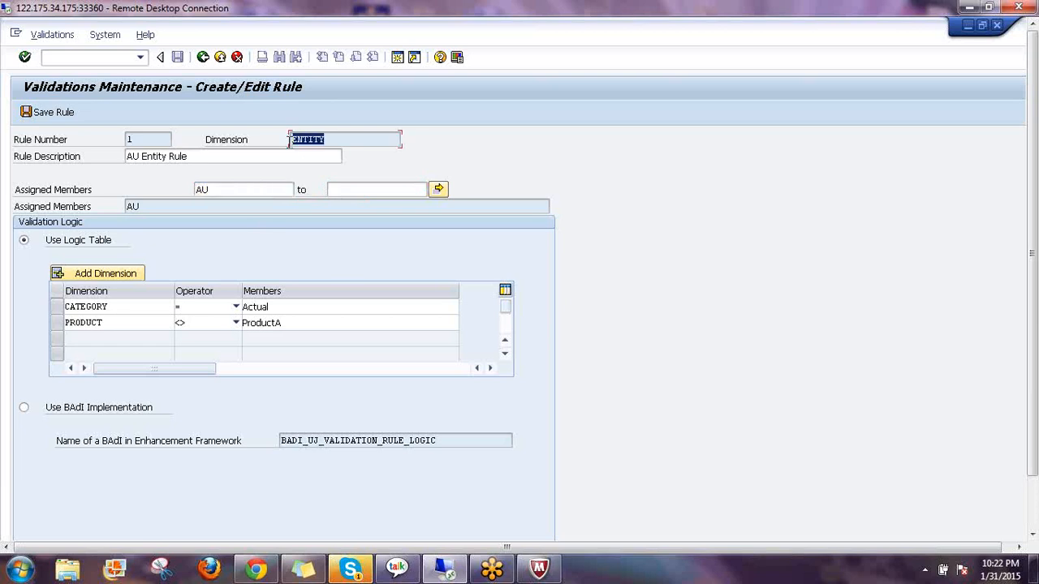
{"action": "left_click", "coordinate": [290, 142]}
{"action": "left_click", "coordinate": [216, 189]}
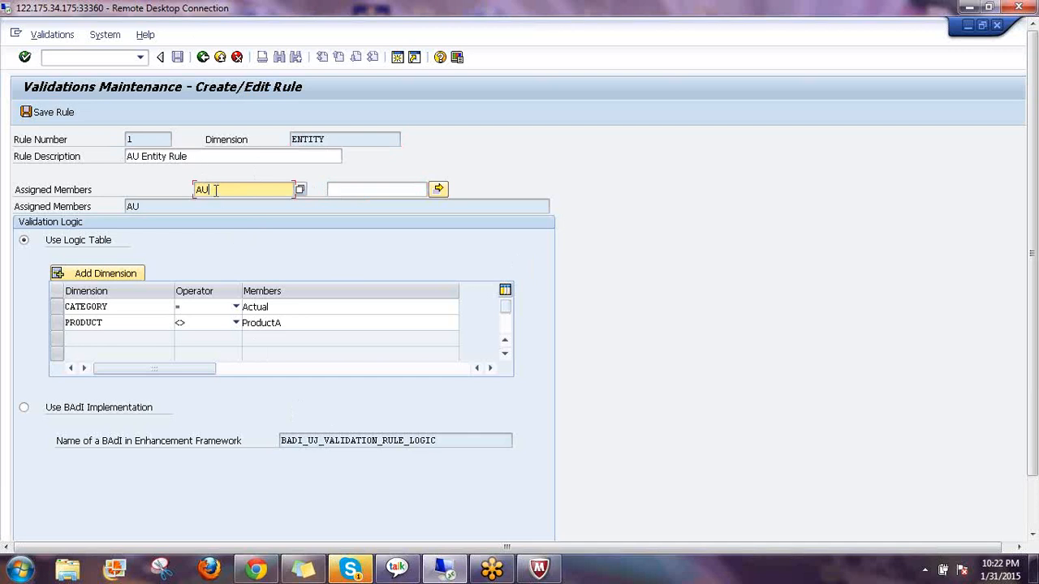
{"action": "left_click_drag", "start_coordinate": [216, 191], "coordinate": [181, 188]}
{"action": "left_click", "coordinate": [222, 227]}
{"action": "left_click", "coordinate": [221, 191]}
Add an empty third row to the logic table and view its dimension list without choosing one
{"action": "left_click", "coordinate": [115, 306]}
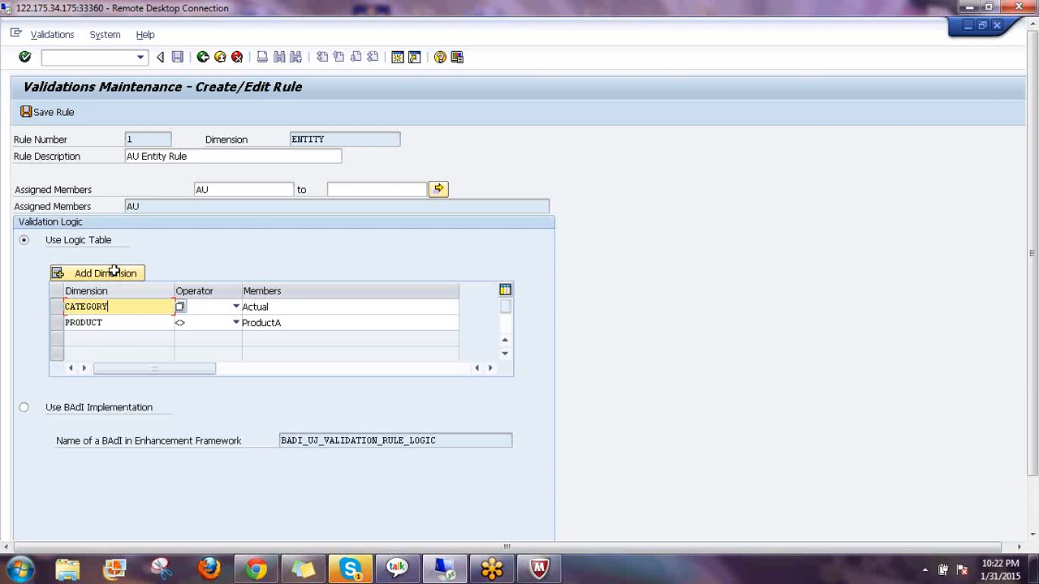
{"action": "left_click", "coordinate": [115, 274]}
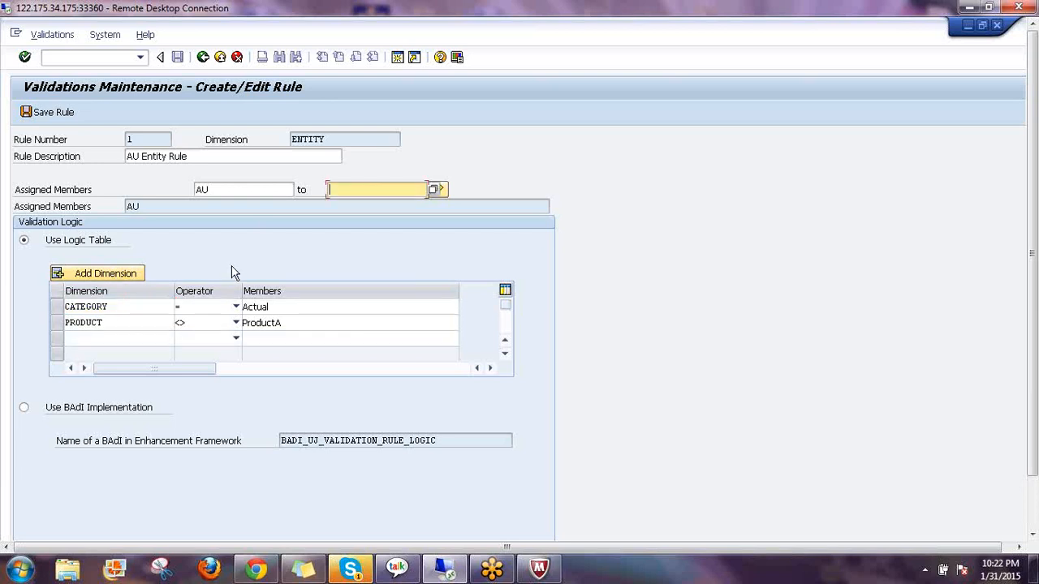
{"action": "left_click", "coordinate": [82, 341]}
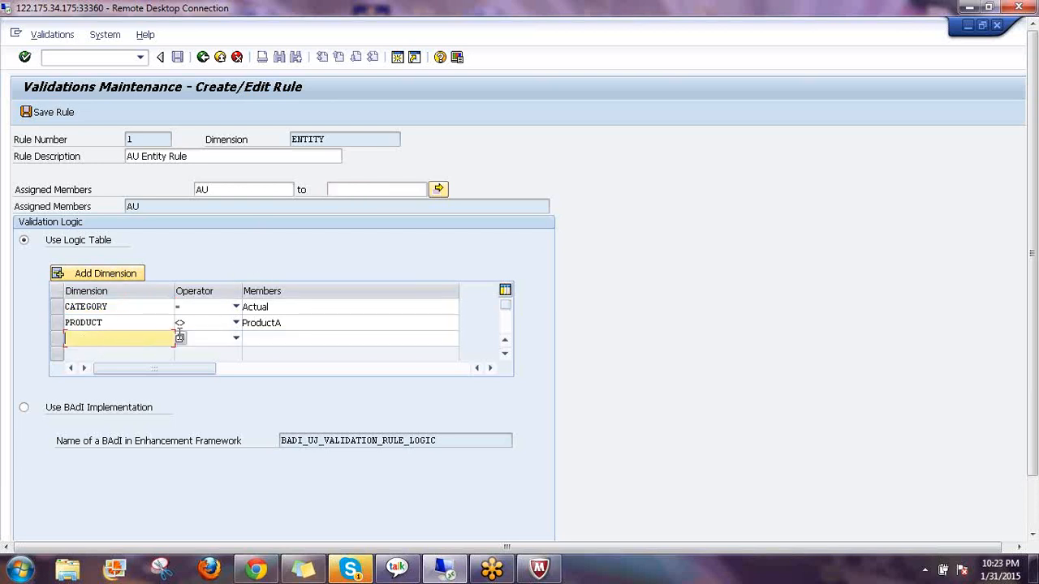
{"action": "key", "text": "F4"}
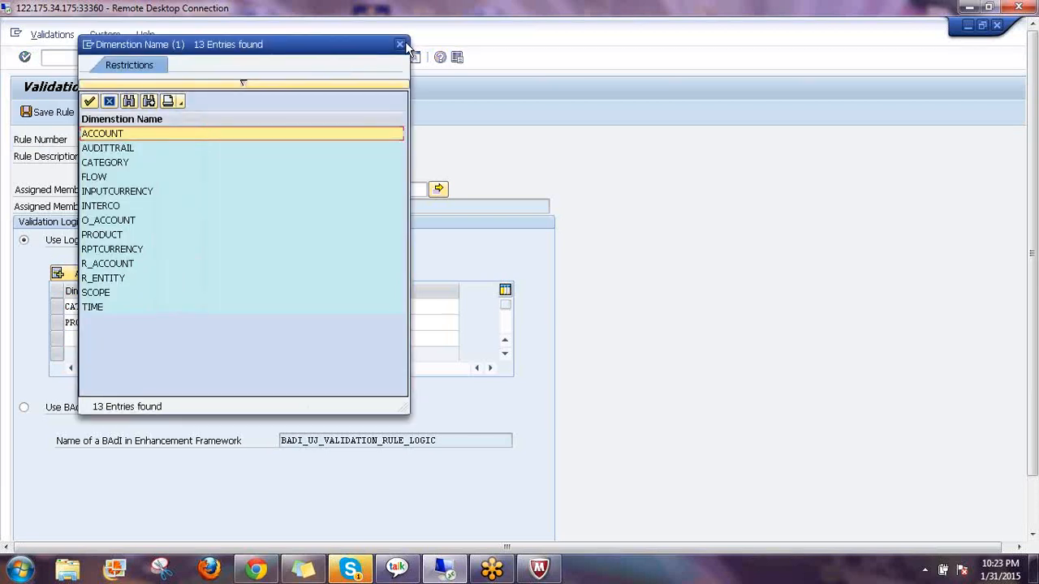
{"action": "left_click", "coordinate": [400, 45]}
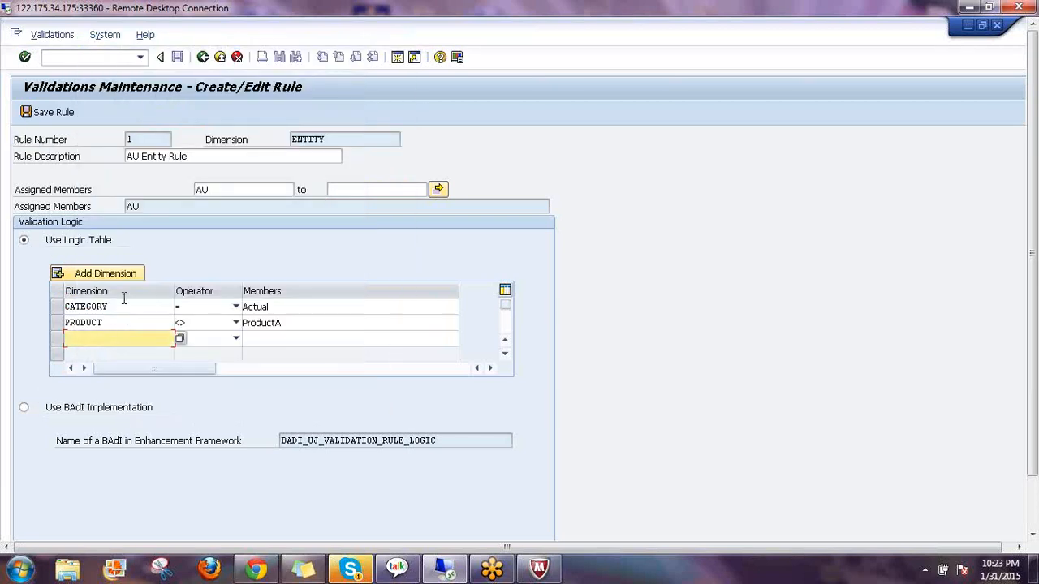
Check the conditions CATEGORY = Actual and PRODUCT <> ProductA, keeping the equals operator
{"action": "left_click", "coordinate": [119, 307]}
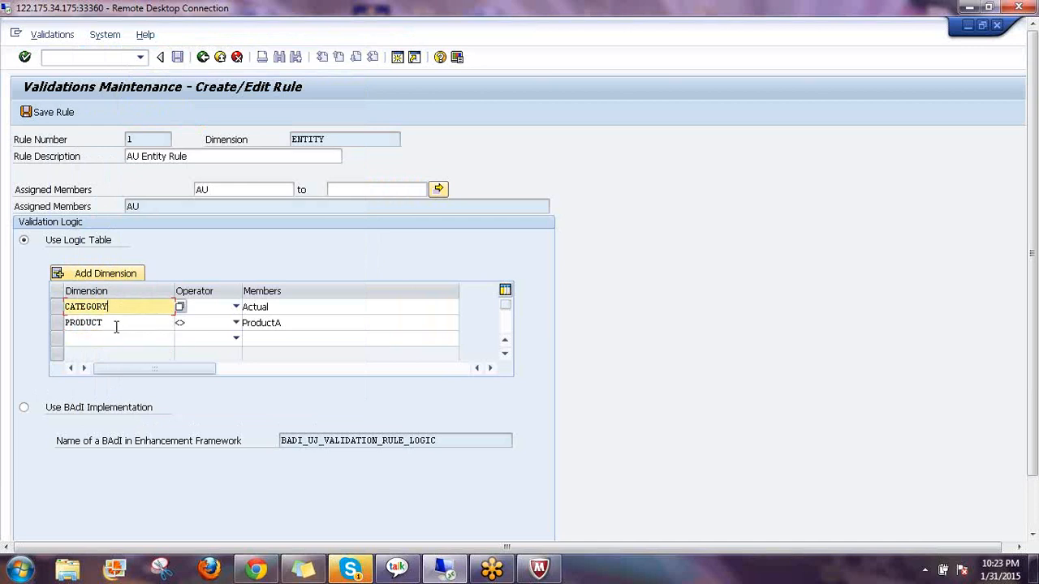
{"action": "left_click", "coordinate": [116, 326]}
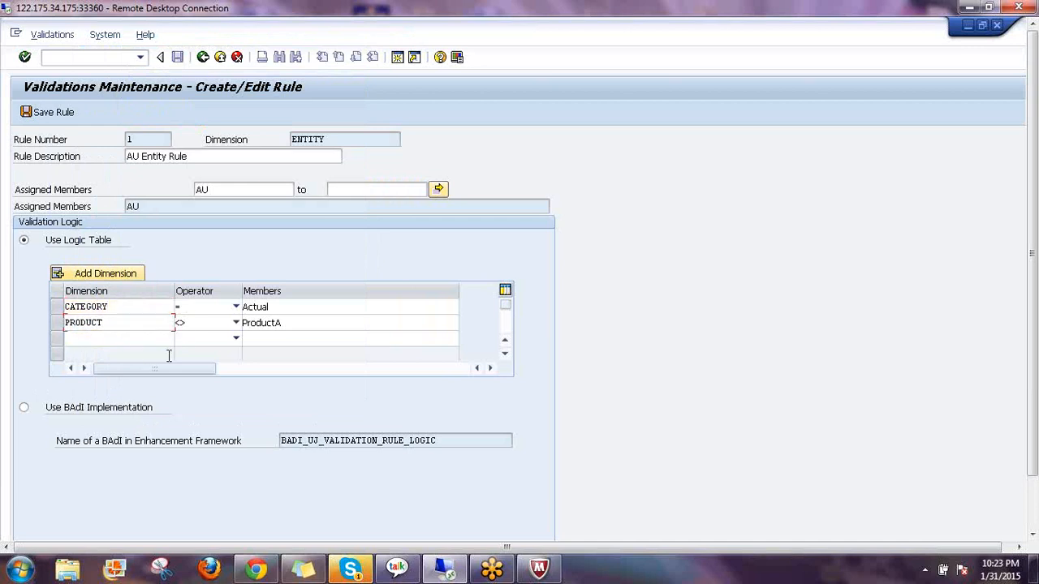
{"action": "left_click", "coordinate": [308, 305]}
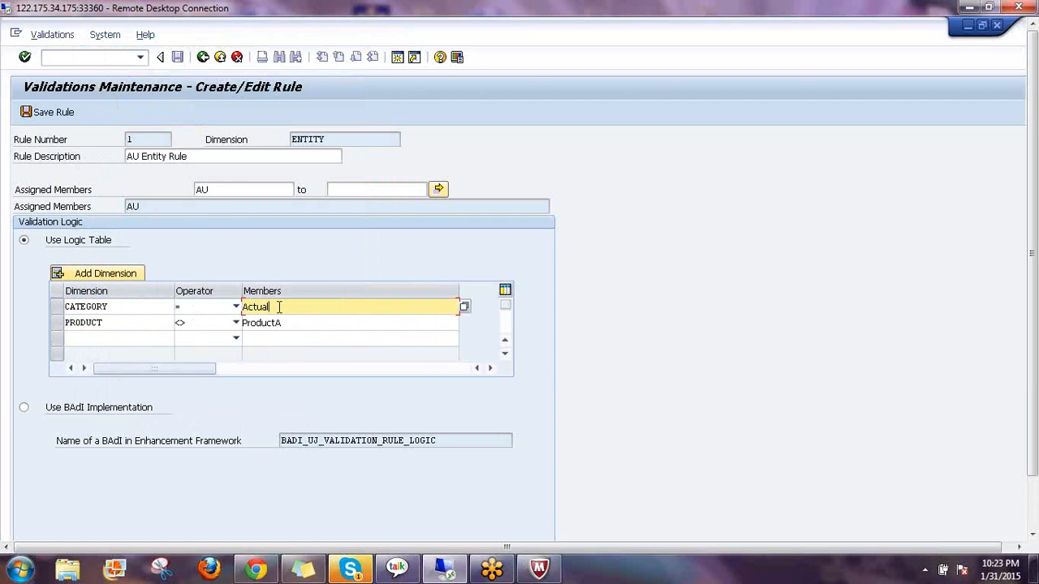
{"action": "left_click", "coordinate": [236, 308]}
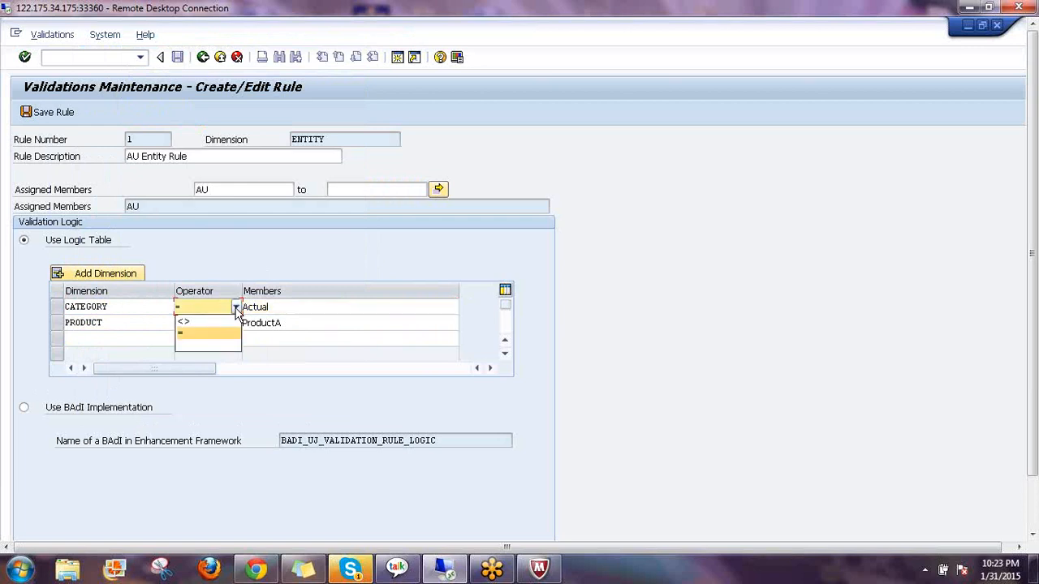
{"action": "left_click", "coordinate": [186, 334]}
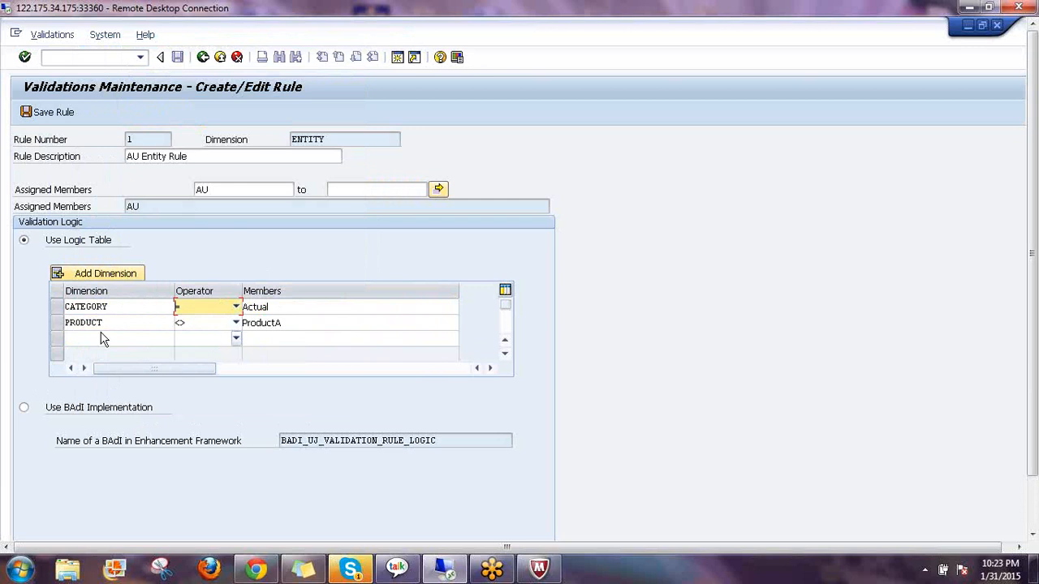
{"action": "left_click", "coordinate": [285, 322]}
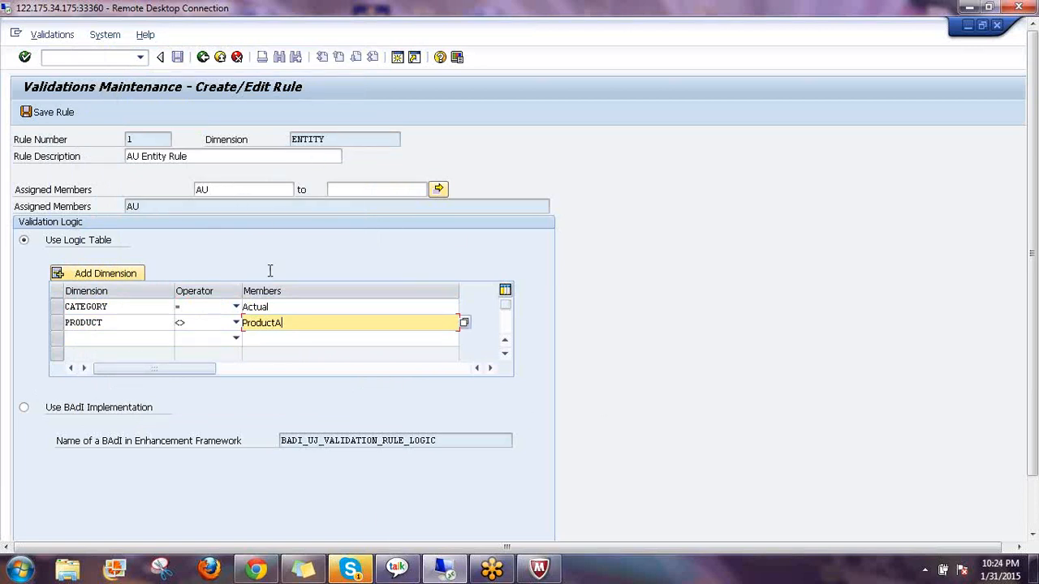
{"action": "left_click", "coordinate": [282, 312]}
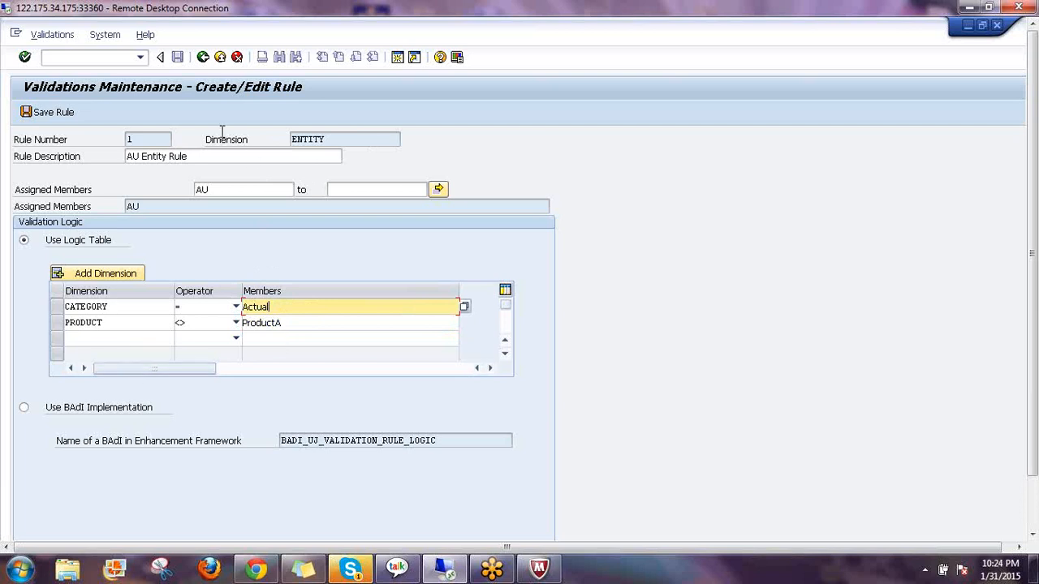
Save the AU entity rule and return to the Edit Rules list
{"action": "left_click", "coordinate": [48, 114]}
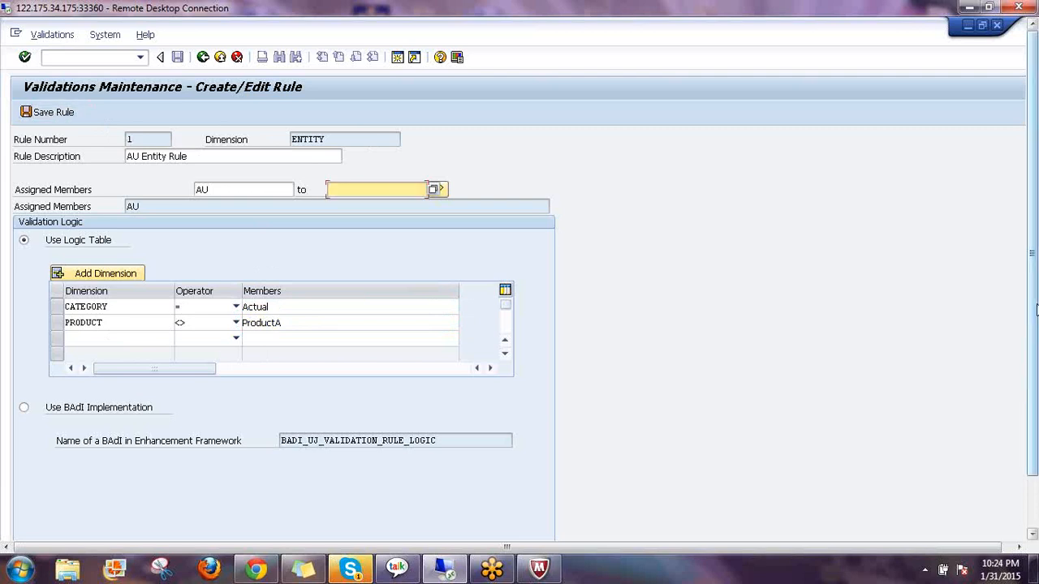
{"action": "left_click_drag", "start_coordinate": [1034, 349], "coordinate": [1034, 325]}
{"action": "left_click", "coordinate": [203, 57]}
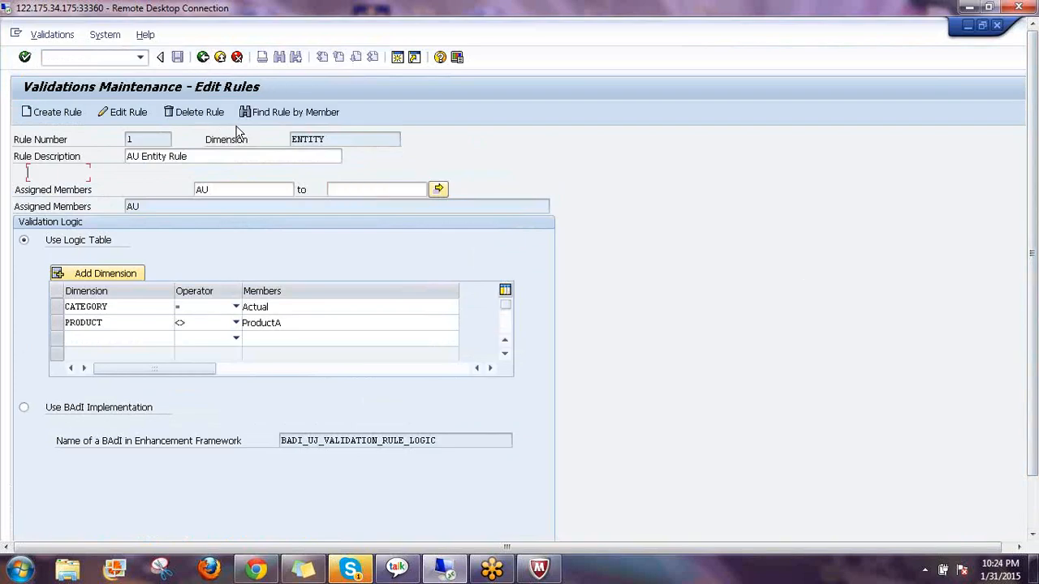
Open rule 00000002, CN Entity, and review its ENTITY member CN and PRODUCT = ProductB
{"action": "left_click", "coordinate": [40, 193]}
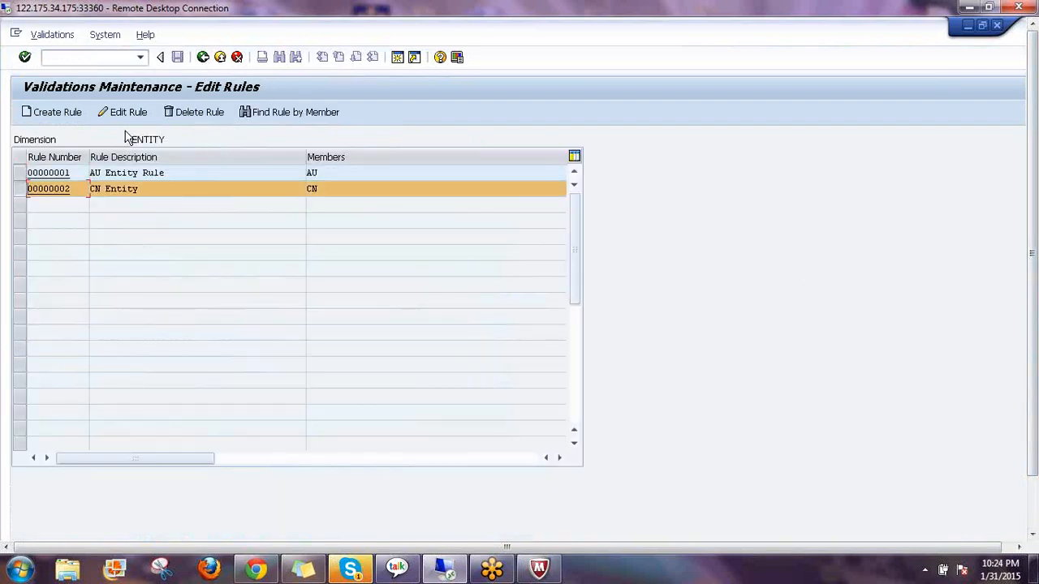
{"action": "left_click", "coordinate": [140, 116]}
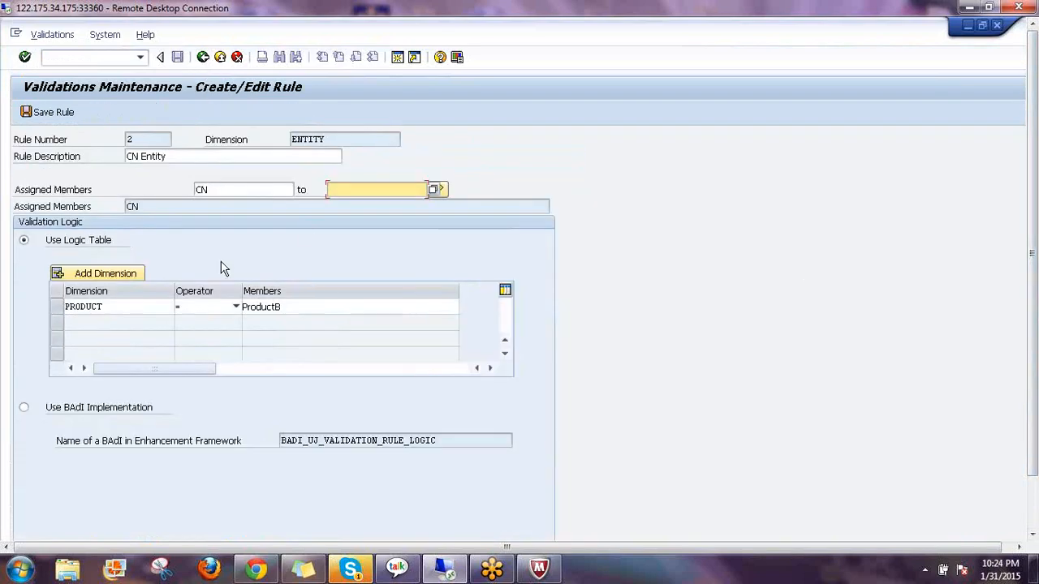
{"action": "left_click", "coordinate": [332, 139]}
{"action": "left_click", "coordinate": [218, 190]}
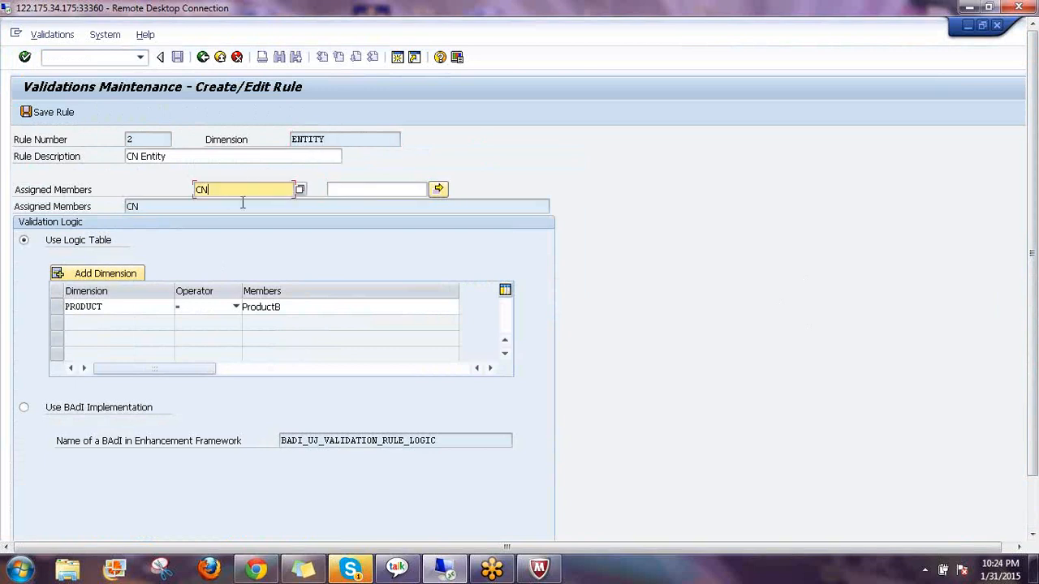
{"action": "left_click", "coordinate": [286, 308]}
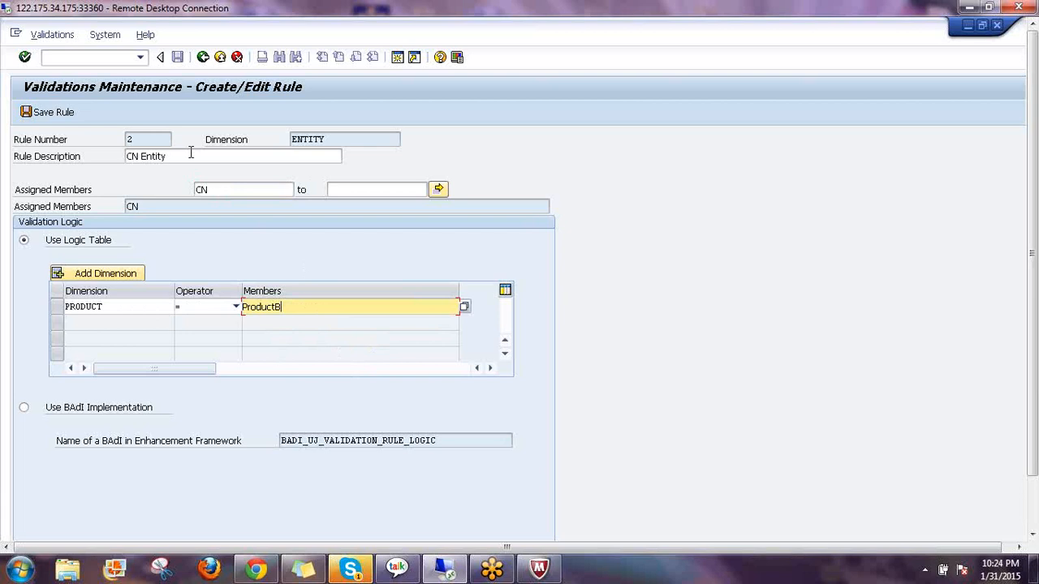
{"action": "left_click", "coordinate": [308, 139]}
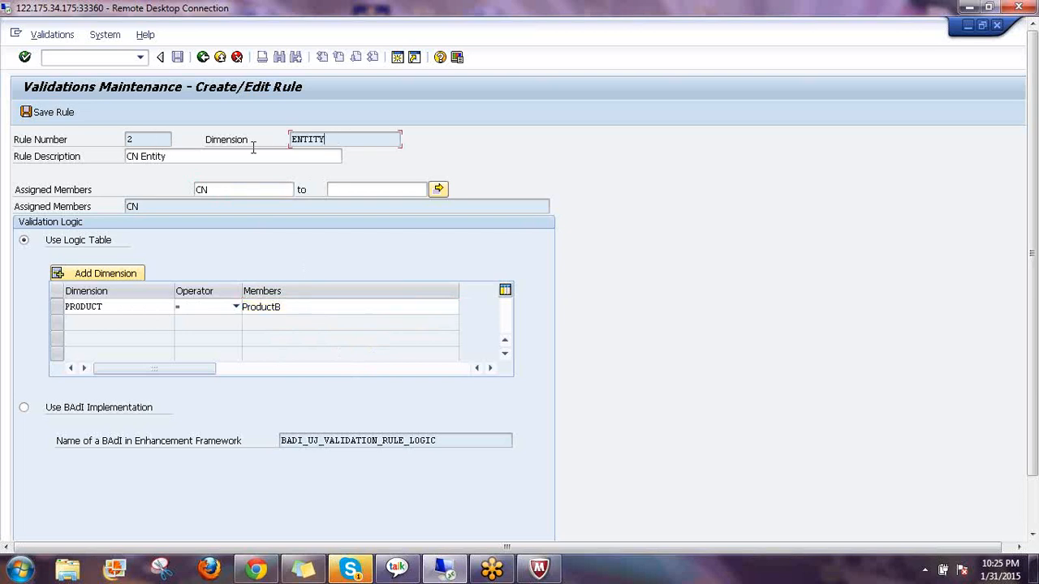
{"action": "left_click", "coordinate": [196, 189]}
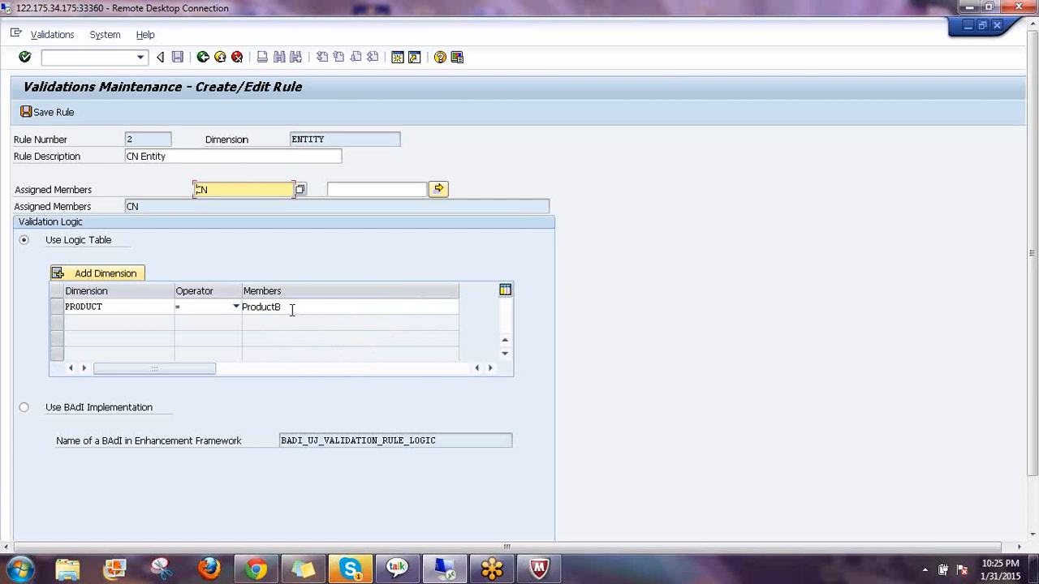
{"action": "left_click", "coordinate": [289, 308]}
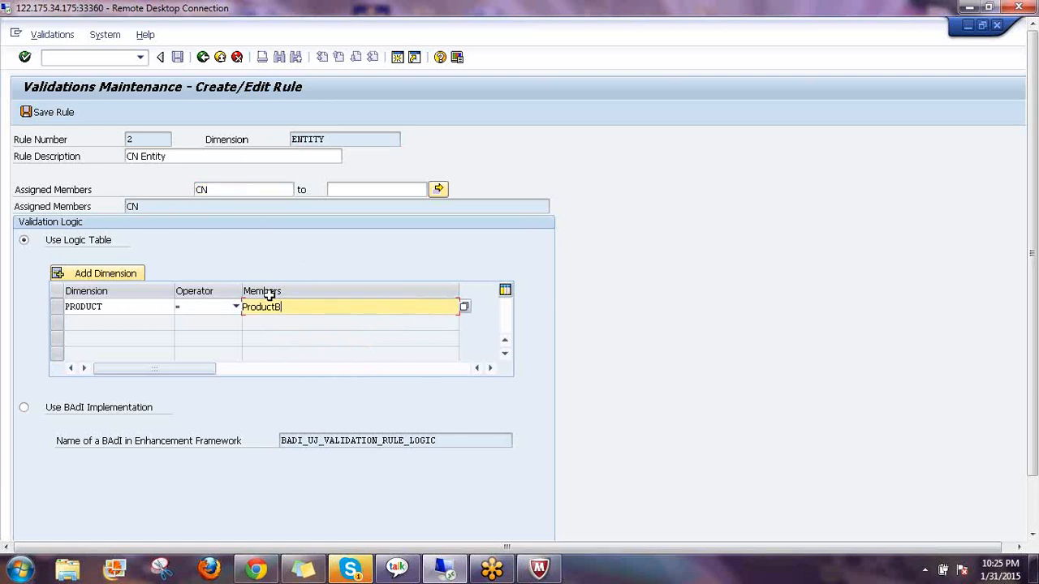
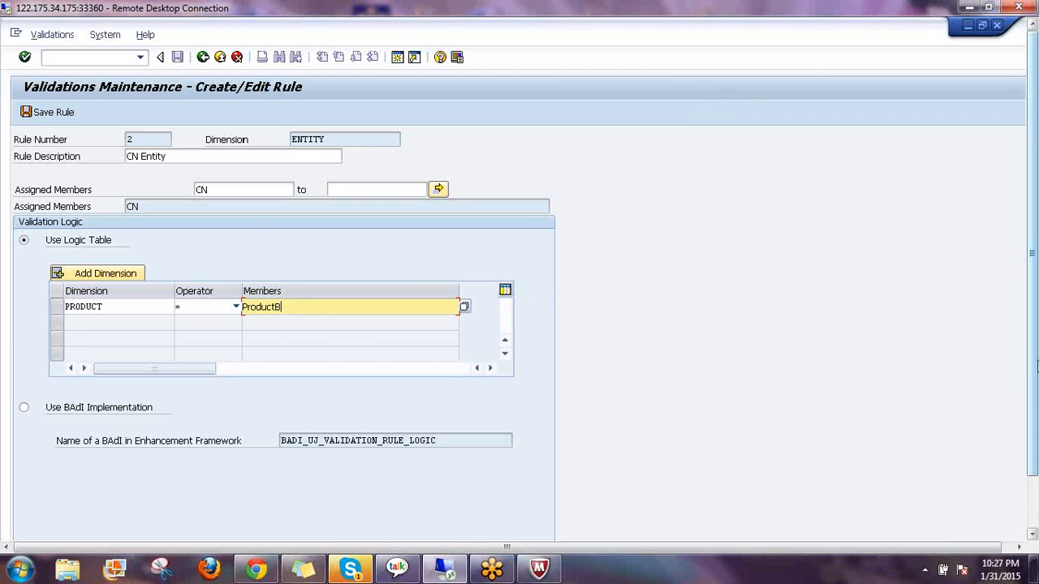
Save rule 2, CN Entity with PRODUCT = ProductB, and go back to the Edit Rules list
{"action": "mouse_move", "coordinate": [1036, 357]}
{"action": "left_mouse_down"}
{"action": "mouse_move", "coordinate": [1036, 408]}
{"action": "mouse_move", "coordinate": [1035, 347]}
{"action": "left_mouse_up"}
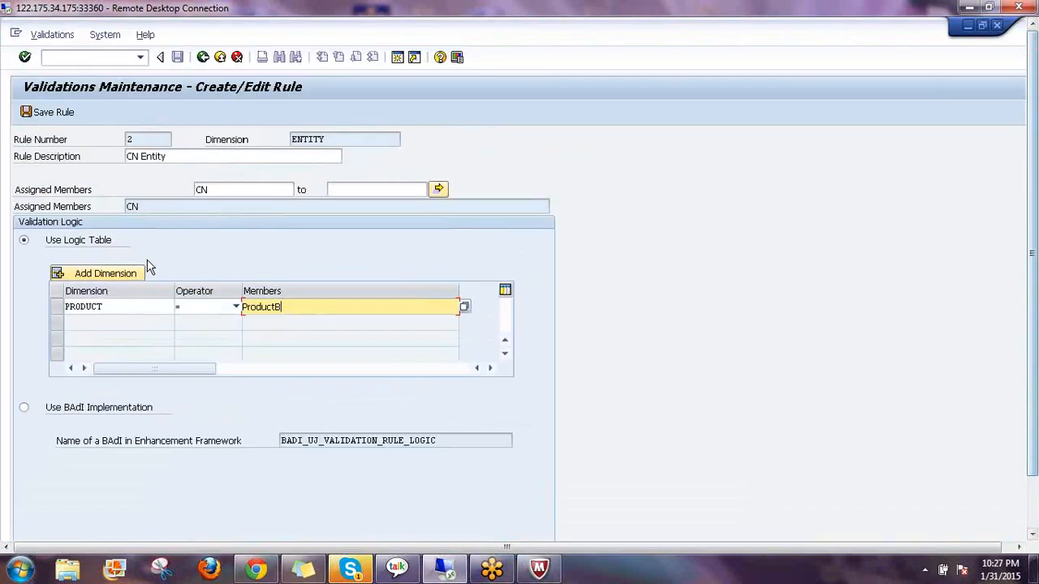
{"action": "left_click", "coordinate": [42, 115]}
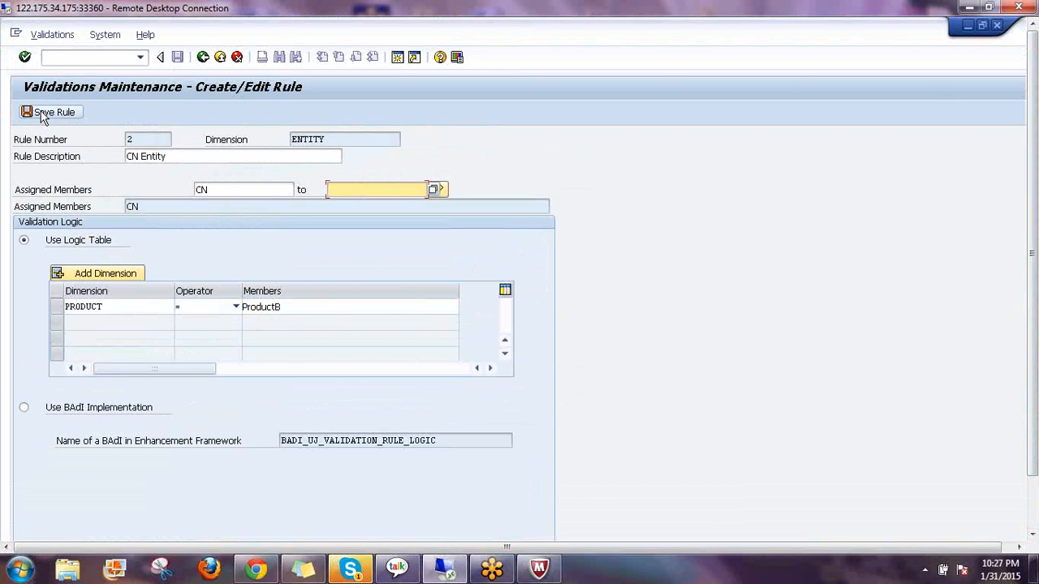
{"action": "left_click", "coordinate": [204, 59]}
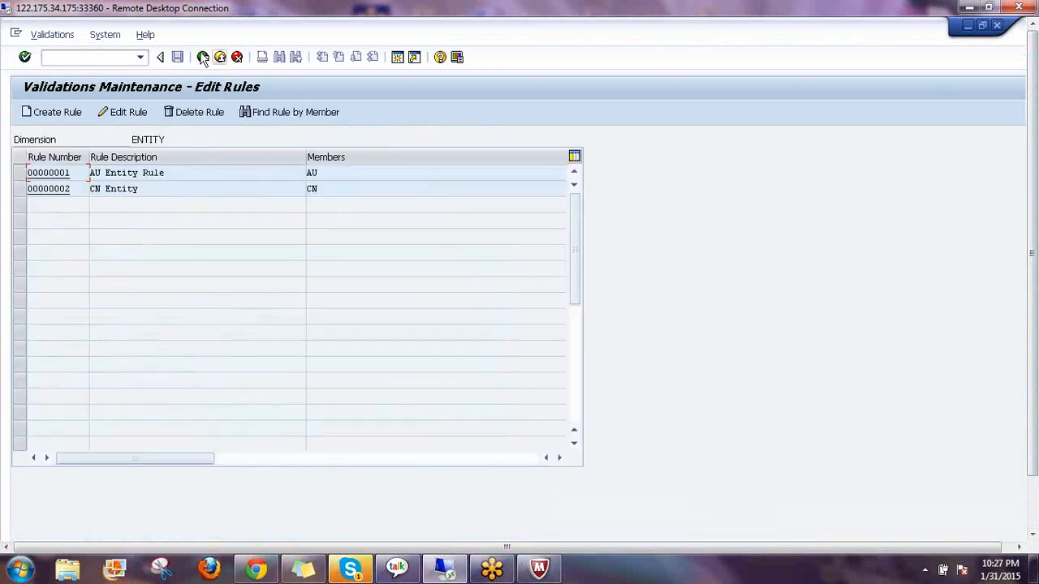
From the Validations Maintenance start screen, run Check Validations and get 'All checks passed successfully'
{"action": "left_click", "coordinate": [203, 58]}
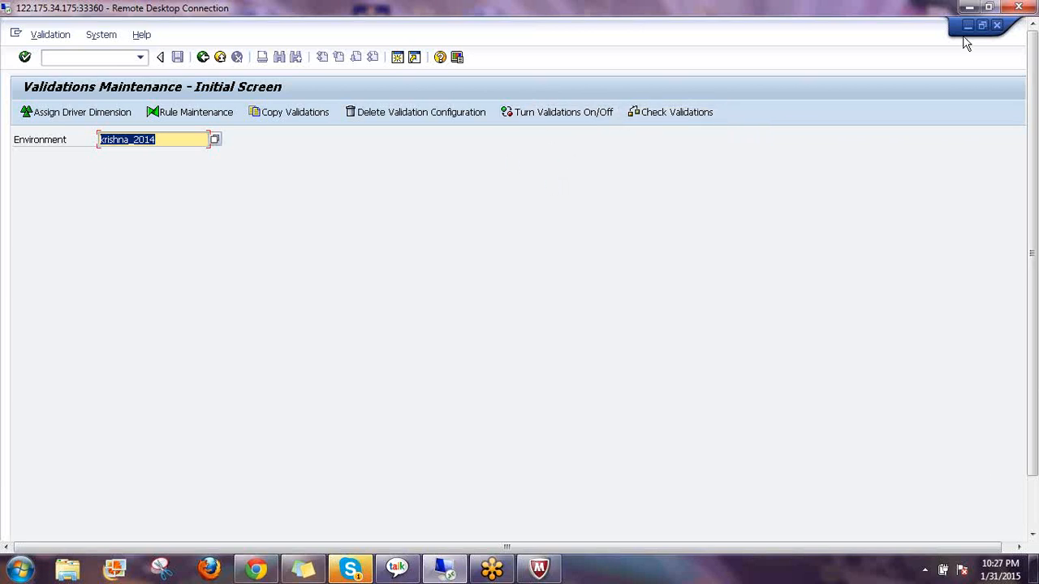
{"action": "left_click", "coordinate": [683, 118]}
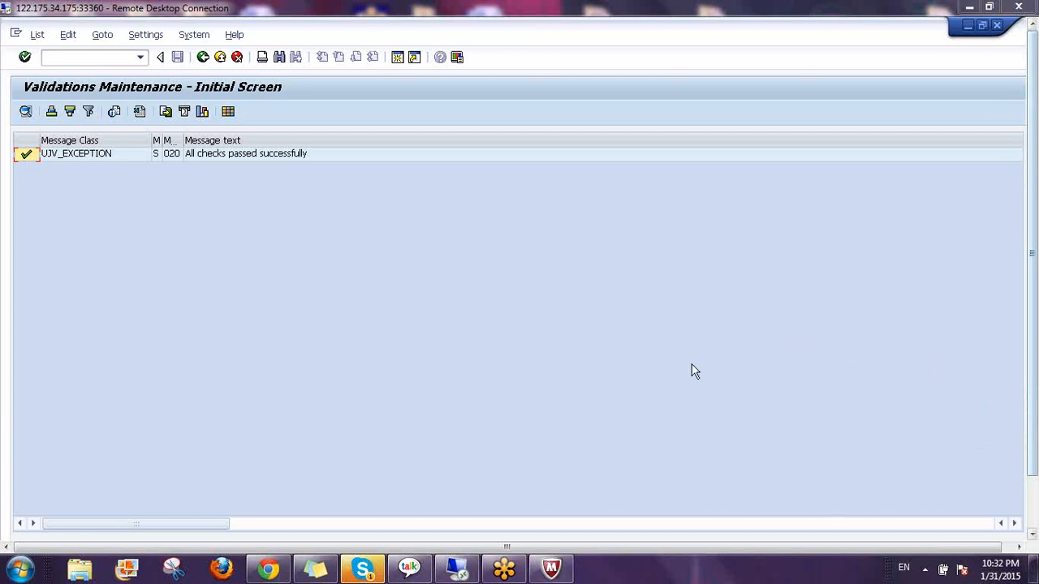
{"action": "left_click", "coordinate": [218, 58]}
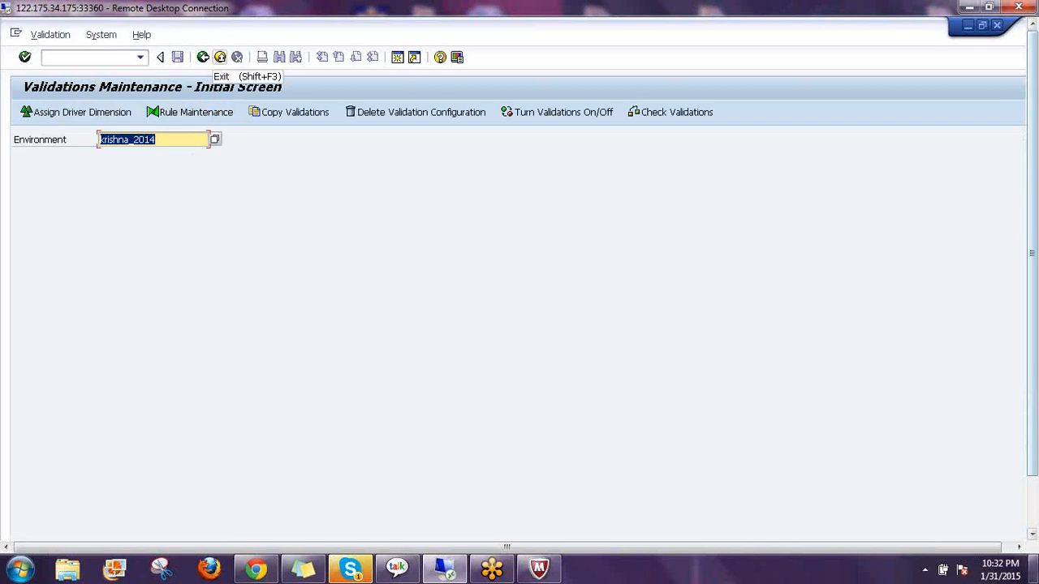
{"action": "left_click", "coordinate": [173, 121]}
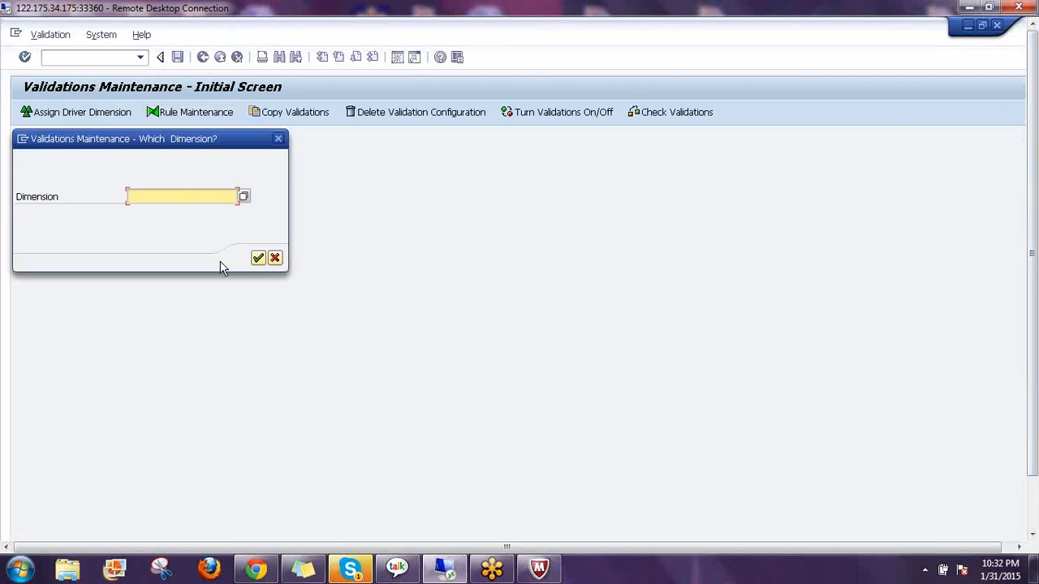
{"action": "left_click", "coordinate": [244, 198]}
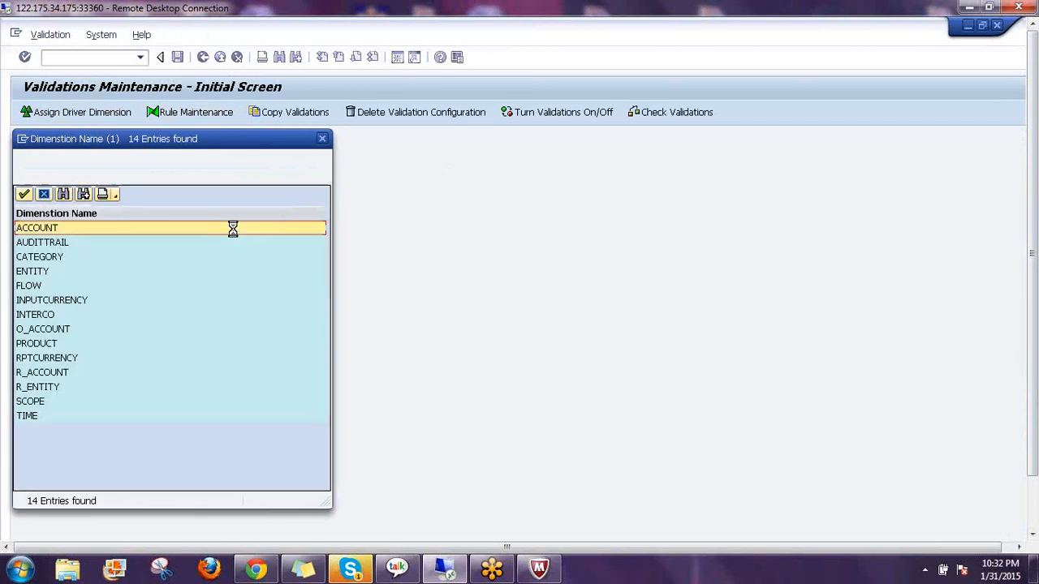
{"action": "double_click", "coordinate": [31, 271]}
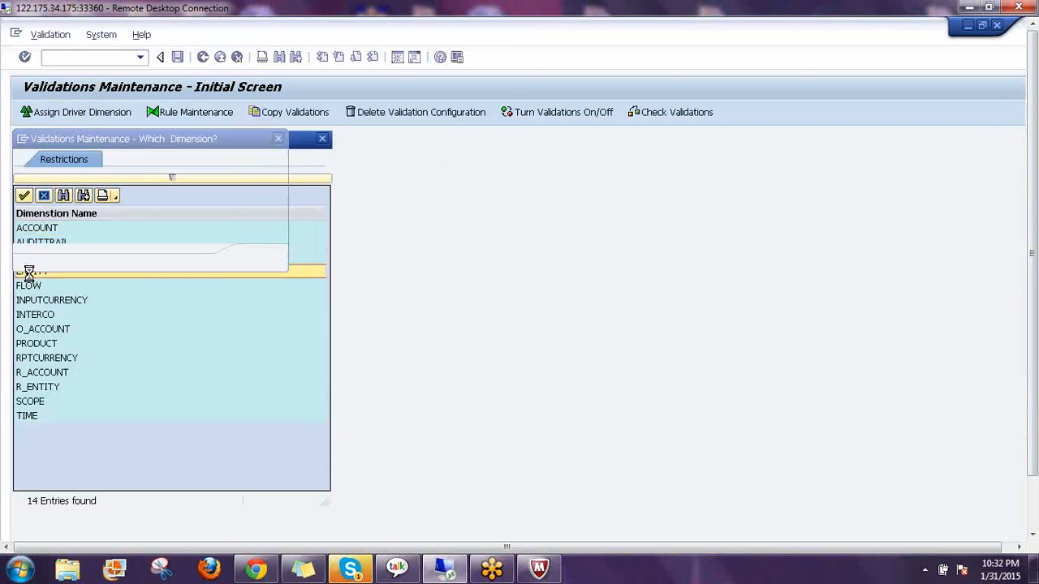
{"action": "left_click", "coordinate": [258, 260]}
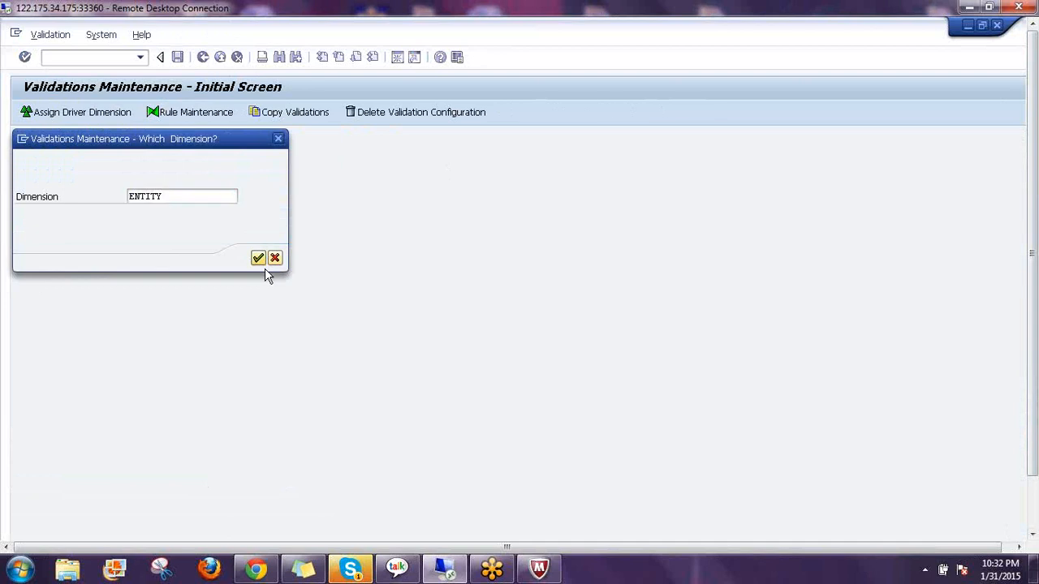
{"action": "left_click", "coordinate": [42, 174]}
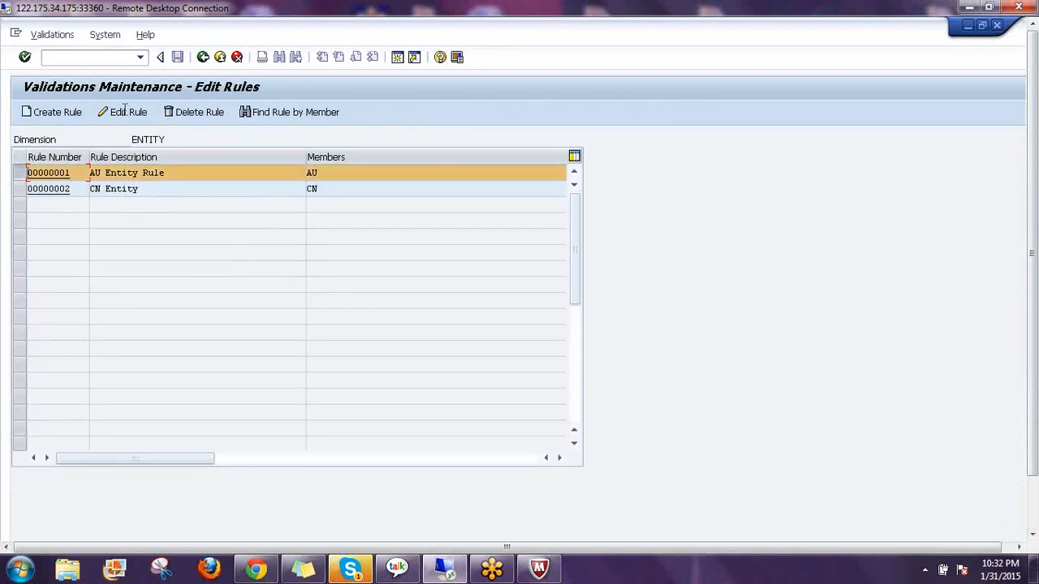
{"action": "left_click", "coordinate": [124, 112]}
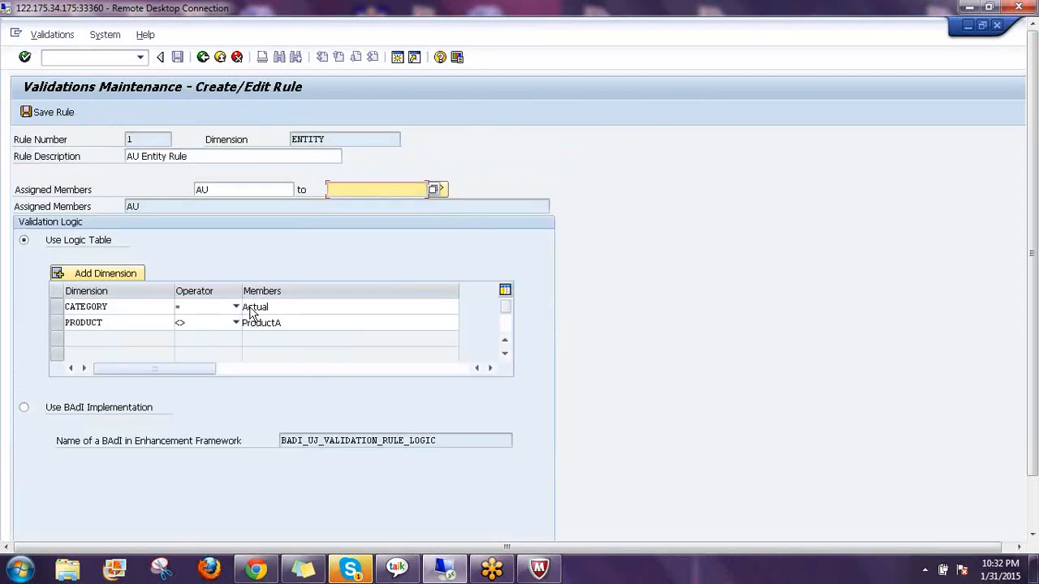
{"action": "left_click", "coordinate": [422, 308]}
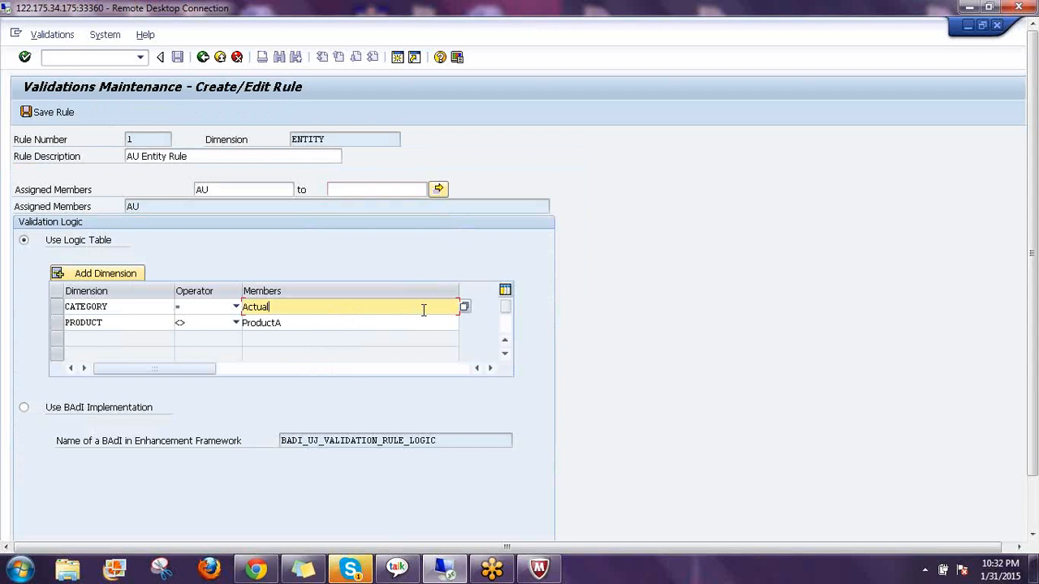
{"action": "left_click", "coordinate": [465, 309]}
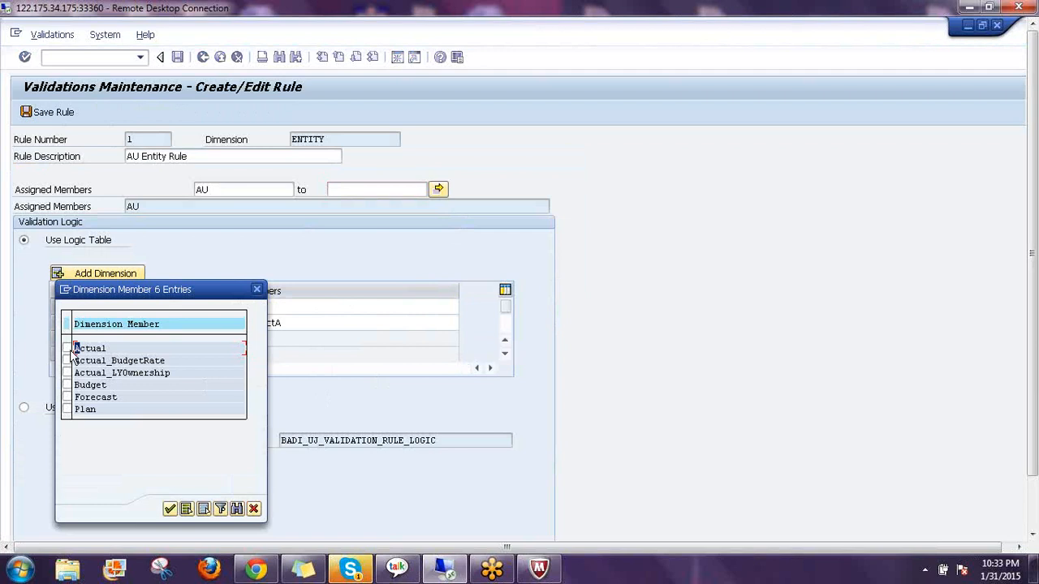
{"action": "left_click", "coordinate": [67, 349]}
{"action": "left_click", "coordinate": [67, 349]}
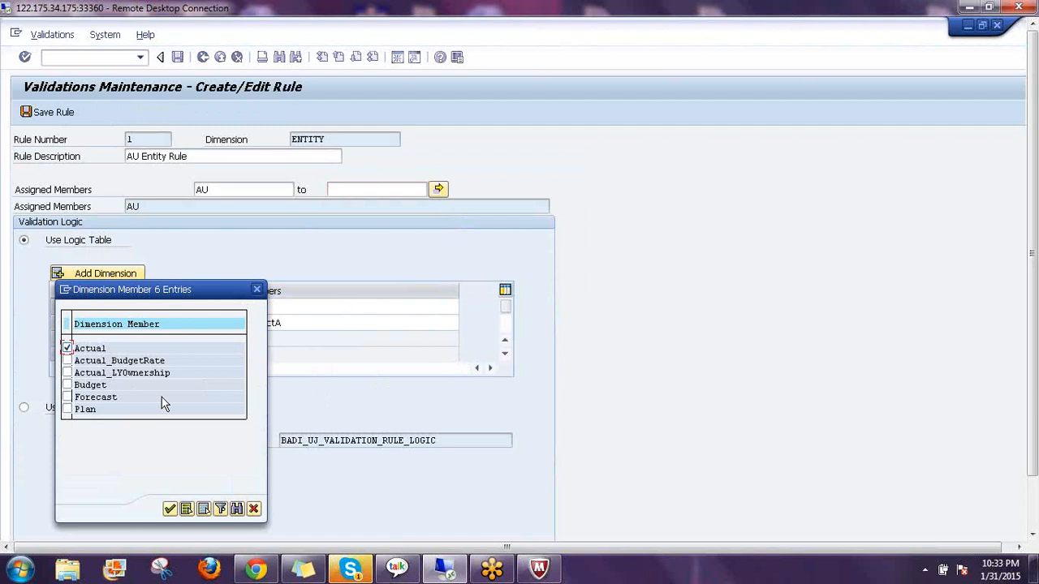
{"action": "left_click", "coordinate": [257, 290]}
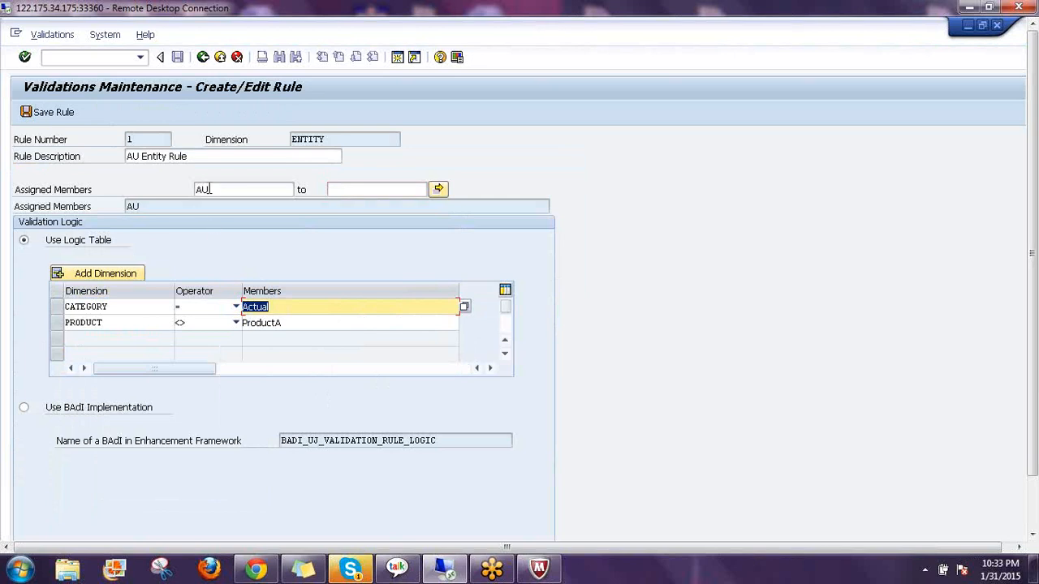
{"action": "left_click", "coordinate": [228, 190]}
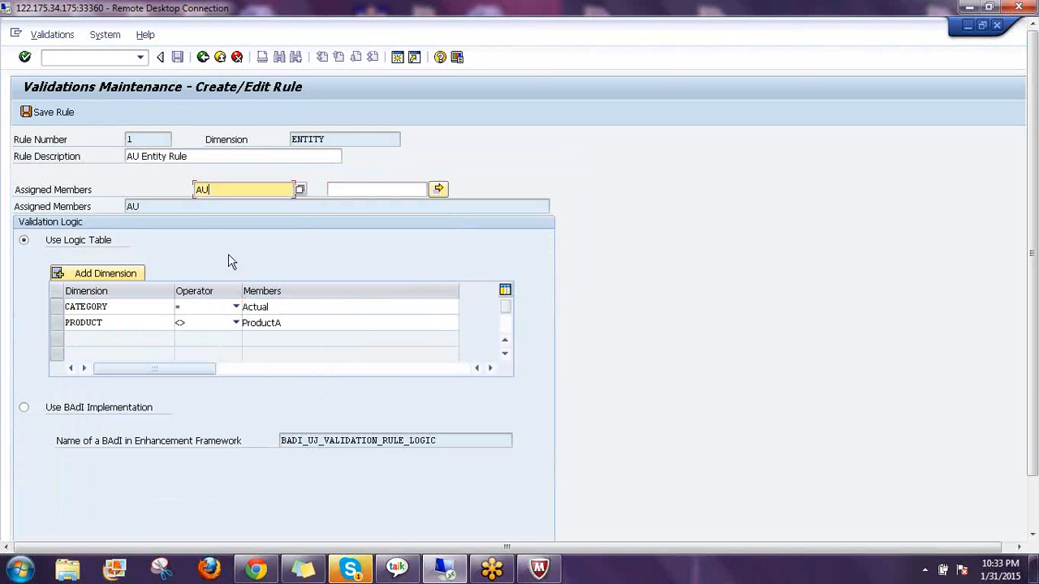
{"action": "left_click", "coordinate": [282, 308]}
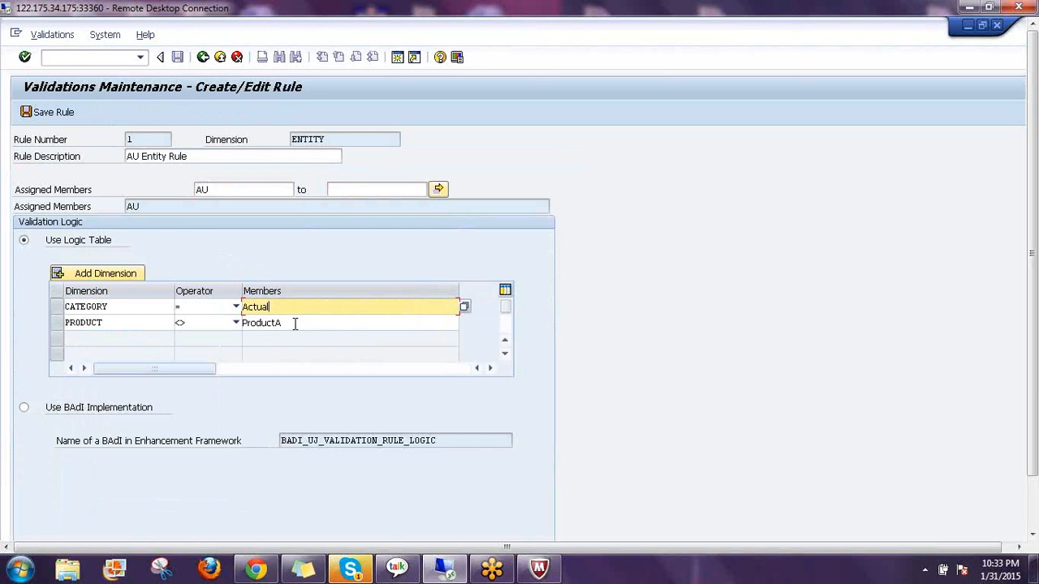
{"action": "key", "text": "Down"}
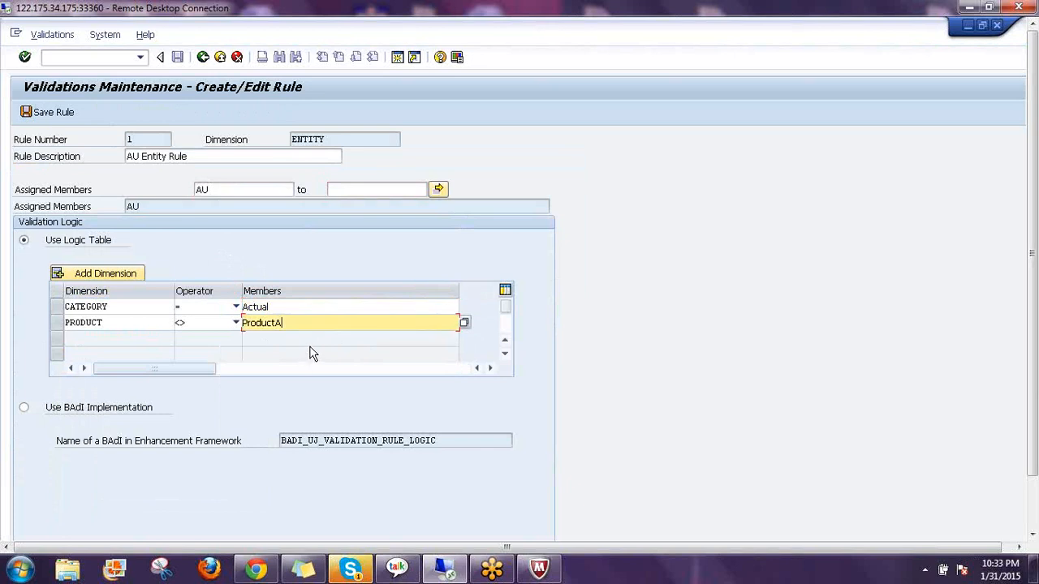
{"action": "left_click", "coordinate": [464, 324]}
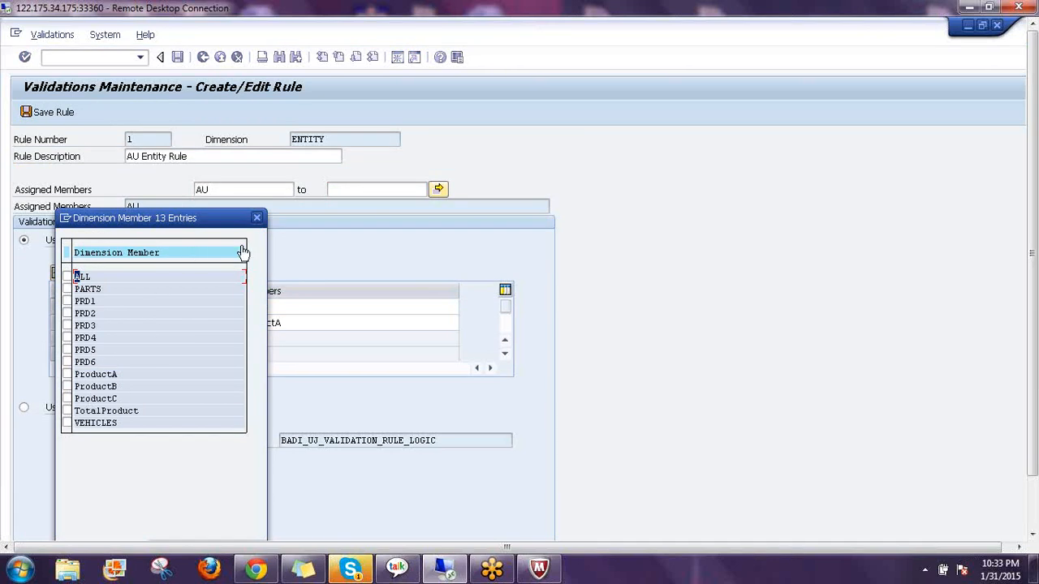
{"action": "left_click", "coordinate": [256, 217]}
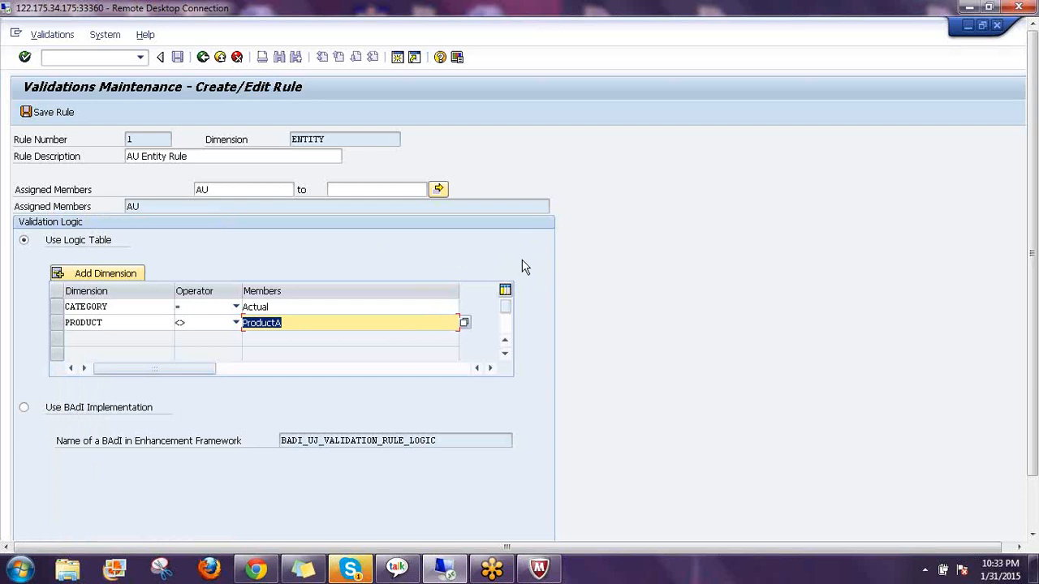
{"action": "left_click", "coordinate": [286, 308]}
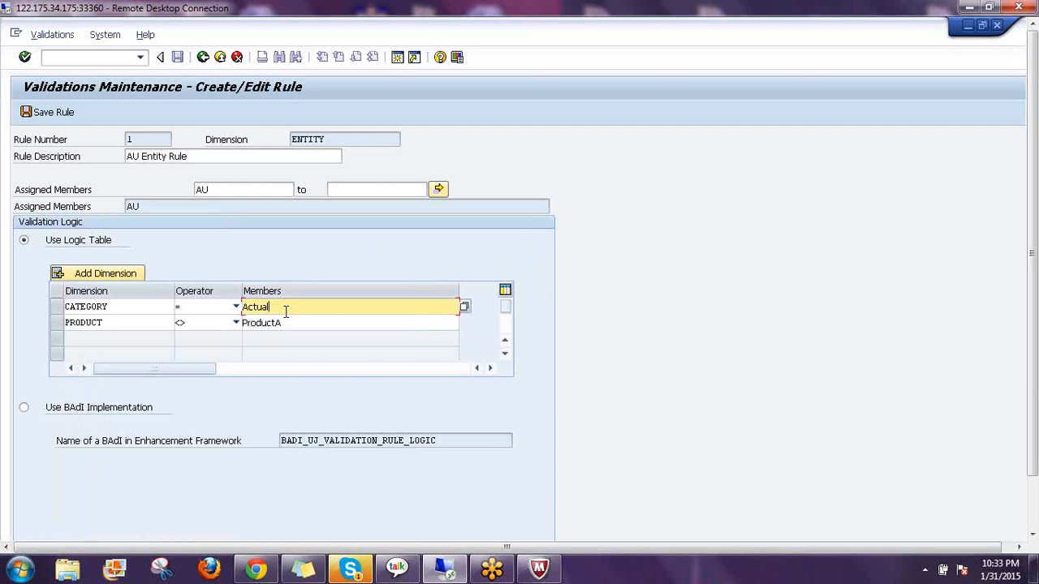
{"action": "left_click", "coordinate": [465, 307]}
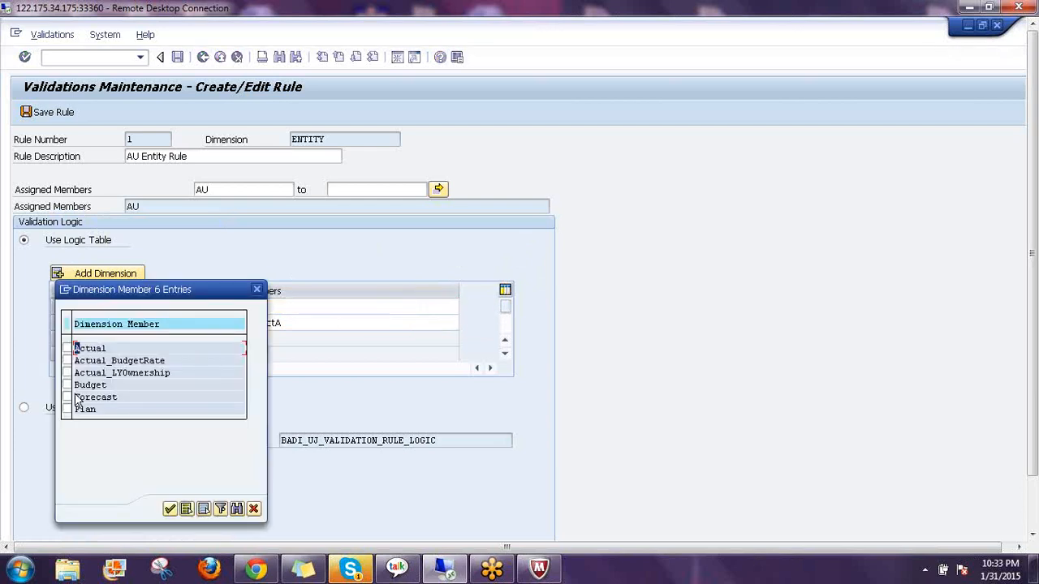
{"action": "left_click", "coordinate": [170, 510]}
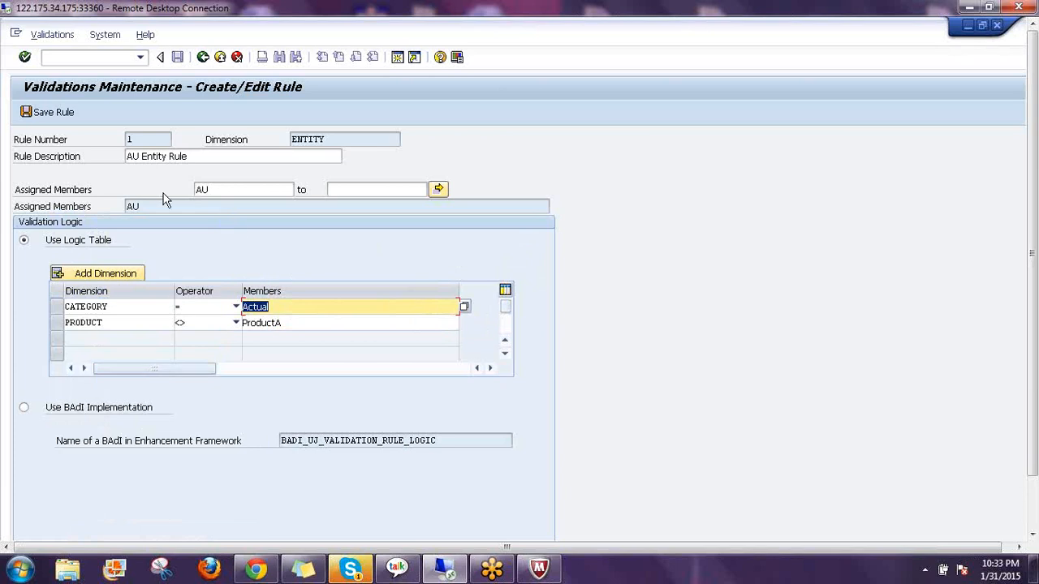
Save the AU Entity Rule as rule 1 and open Turn Validations On/Off for Consolidation
{"action": "left_click", "coordinate": [33, 119]}
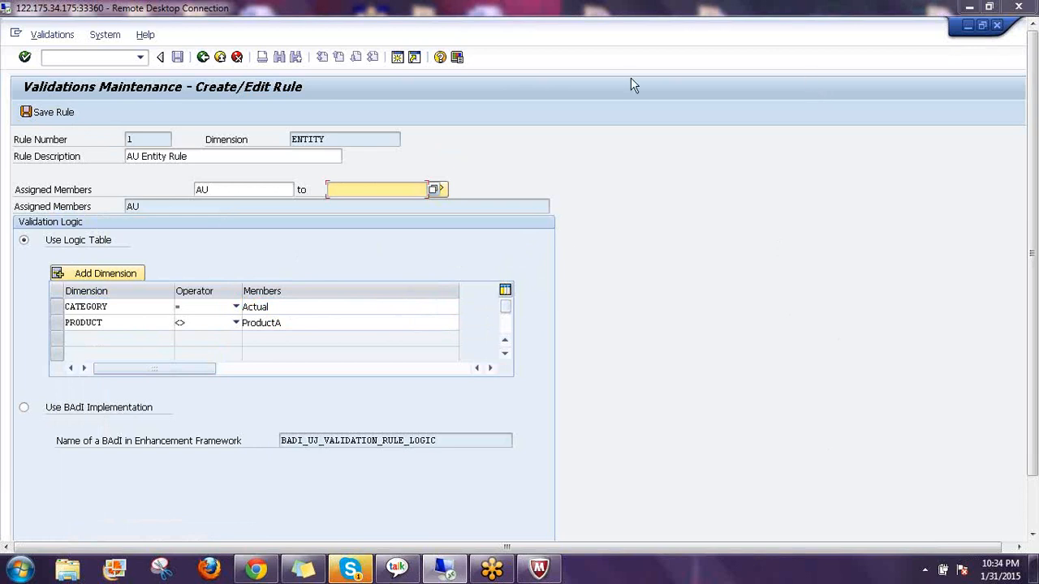
{"action": "left_click", "coordinate": [203, 57]}
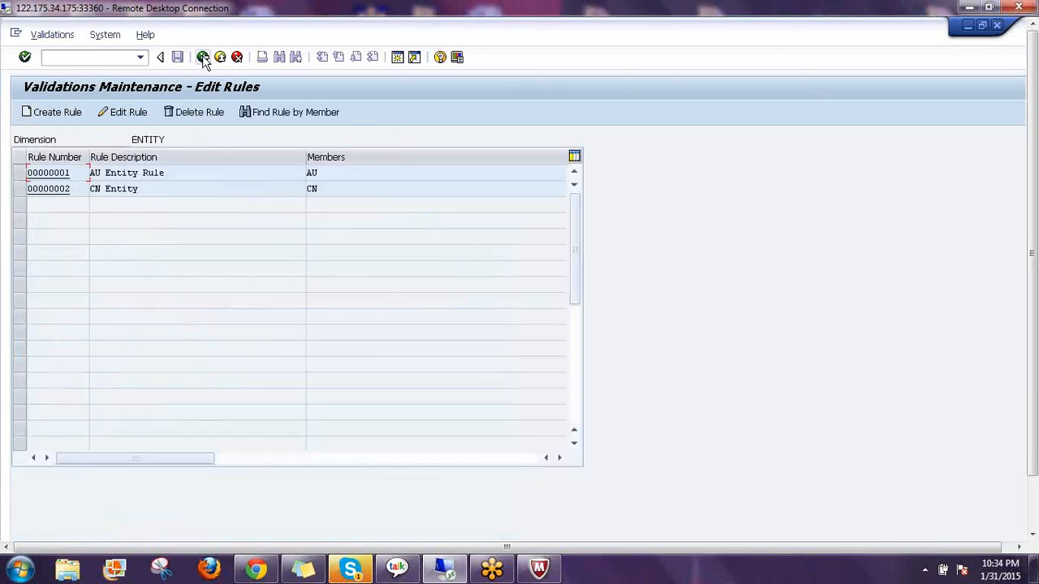
{"action": "left_click", "coordinate": [203, 56]}
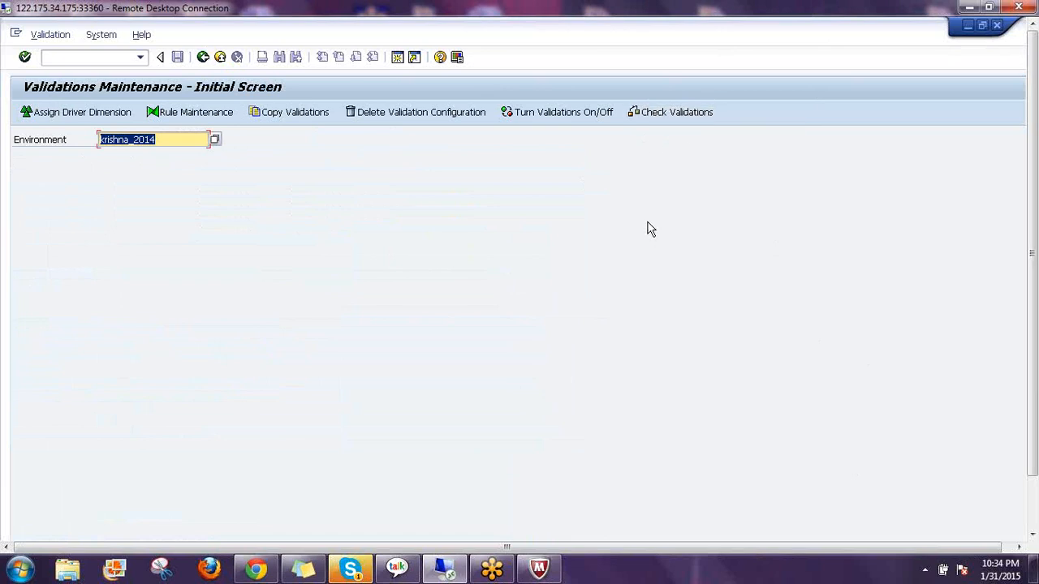
{"action": "left_click", "coordinate": [543, 114]}
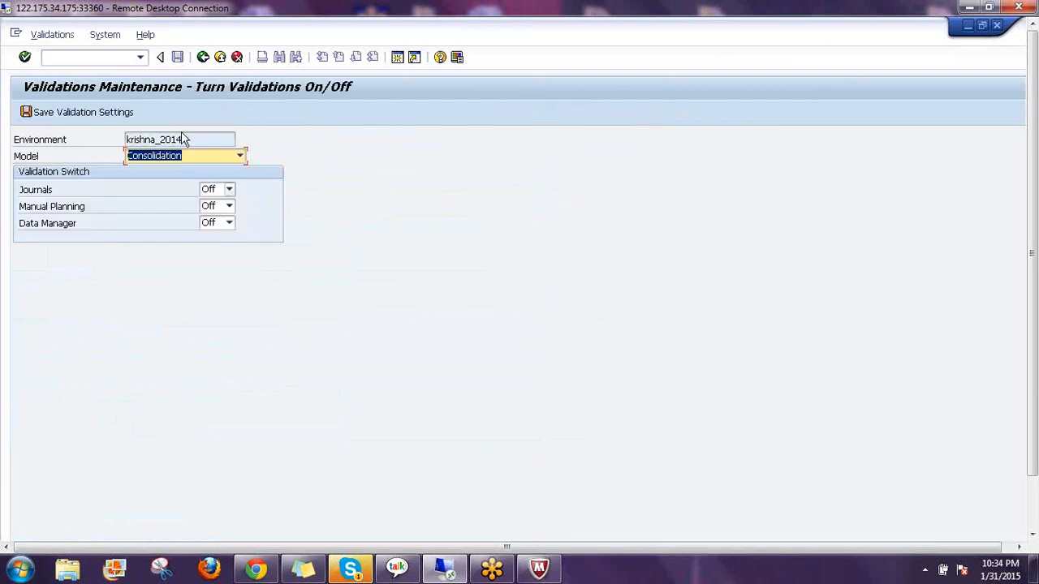
{"action": "left_click", "coordinate": [181, 140]}
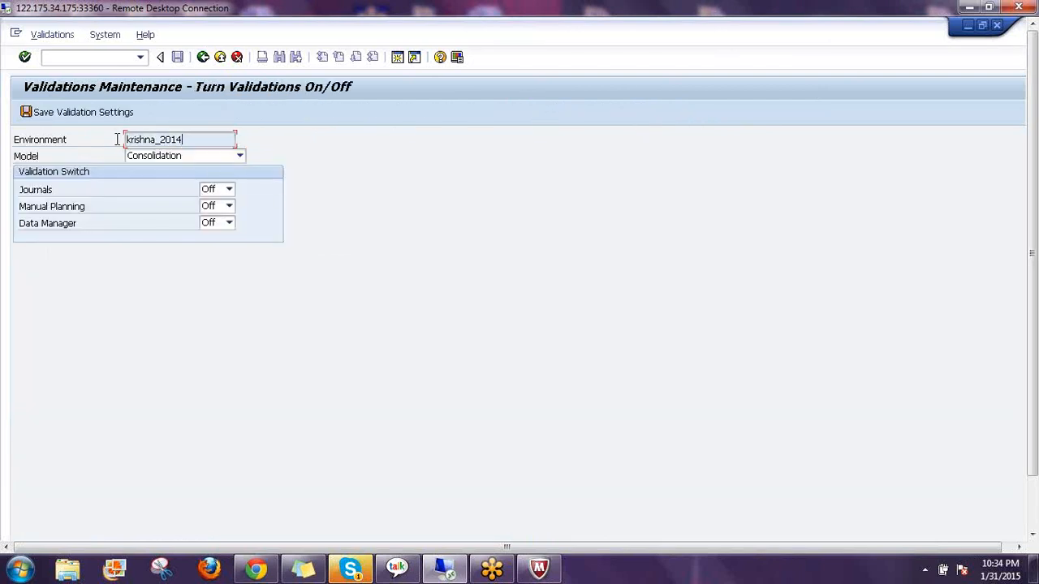
Switch the Model dropdown to TRAINING_PLAN
{"action": "left_click", "coordinate": [192, 158]}
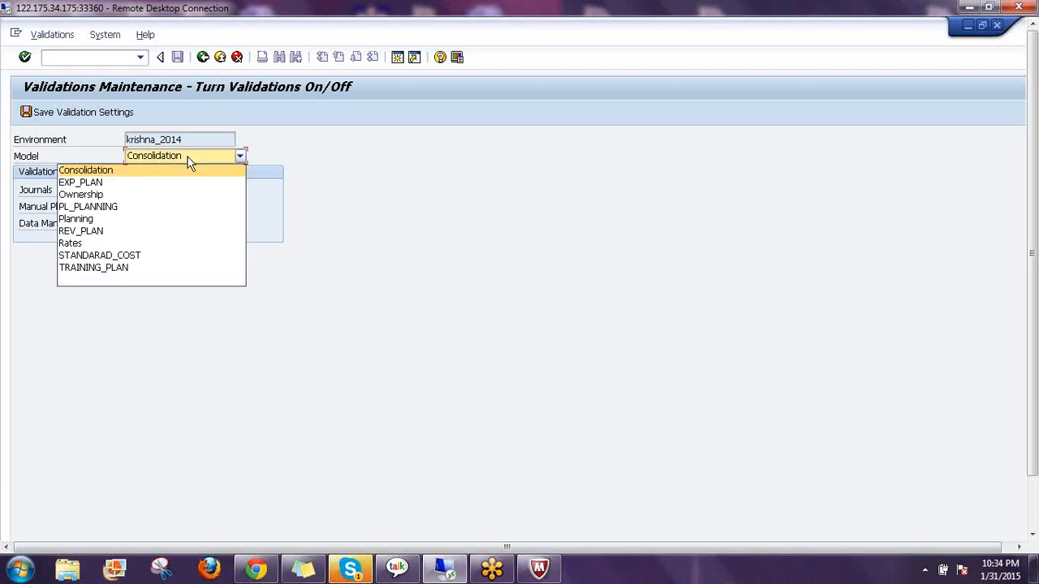
{"action": "left_click", "coordinate": [113, 268]}
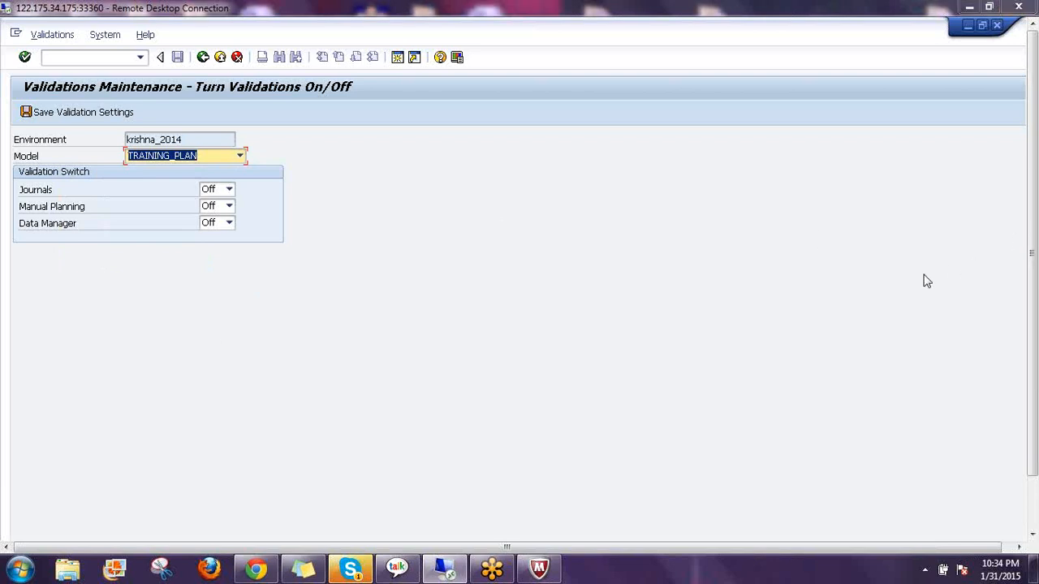
{"action": "mouse_move", "coordinate": [232, 181]}
{"action": "left_mouse_down"}
{"action": "mouse_move", "coordinate": [244, 186]}
{"action": "mouse_move", "coordinate": [250, 234]}
{"action": "mouse_move", "coordinate": [225, 240]}
{"action": "left_mouse_up"}
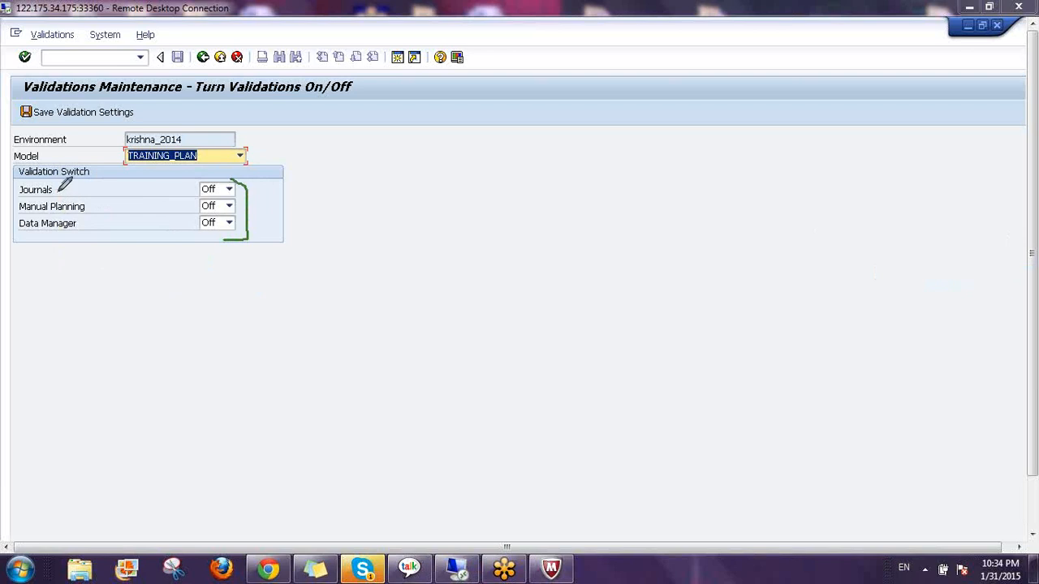
{"action": "left_click_drag", "start_coordinate": [57, 190], "coordinate": [86, 160]}
{"action": "left_click_drag", "start_coordinate": [218, 189], "coordinate": [235, 172]}
{"action": "left_click_drag", "start_coordinate": [88, 204], "coordinate": [110, 191]}
{"action": "mouse_move", "coordinate": [396, 156]}
{"action": "left_mouse_down"}
{"action": "mouse_move", "coordinate": [367, 159]}
{"action": "mouse_move", "coordinate": [400, 189]}
{"action": "mouse_move", "coordinate": [386, 172]}
{"action": "left_mouse_up"}
Review TRAINING_PLAN's Journals, Manual Planning and Data Manager switches, all Off
{"action": "left_click_drag", "start_coordinate": [430, 116], "coordinate": [426, 224]}
{"action": "mouse_move", "coordinate": [438, 149]}
{"action": "left_mouse_down"}
{"action": "mouse_move", "coordinate": [504, 170]}
{"action": "mouse_move", "coordinate": [491, 132]}
{"action": "left_mouse_up"}
{"action": "mouse_move", "coordinate": [349, 238]}
{"action": "left_mouse_down"}
{"action": "mouse_move", "coordinate": [523, 202]}
{"action": "mouse_move", "coordinate": [563, 133]}
{"action": "mouse_move", "coordinate": [428, 99]}
{"action": "mouse_move", "coordinate": [345, 206]}
{"action": "mouse_move", "coordinate": [351, 234]}
{"action": "left_mouse_up"}
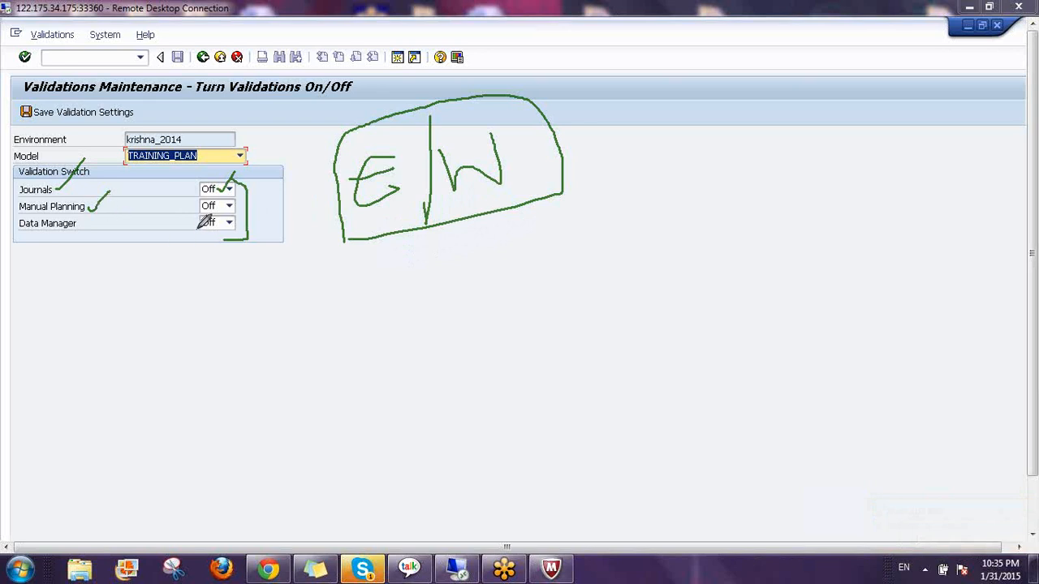
{"action": "mouse_move", "coordinate": [241, 217]}
{"action": "left_mouse_down"}
{"action": "mouse_move", "coordinate": [283, 288]}
{"action": "mouse_move", "coordinate": [277, 320]}
{"action": "mouse_move", "coordinate": [301, 297]}
{"action": "mouse_move", "coordinate": [335, 333]}
{"action": "left_mouse_up"}
{"action": "mouse_move", "coordinate": [313, 276]}
{"action": "left_mouse_down"}
{"action": "mouse_move", "coordinate": [365, 327]}
{"action": "mouse_move", "coordinate": [332, 351]}
{"action": "left_mouse_up"}
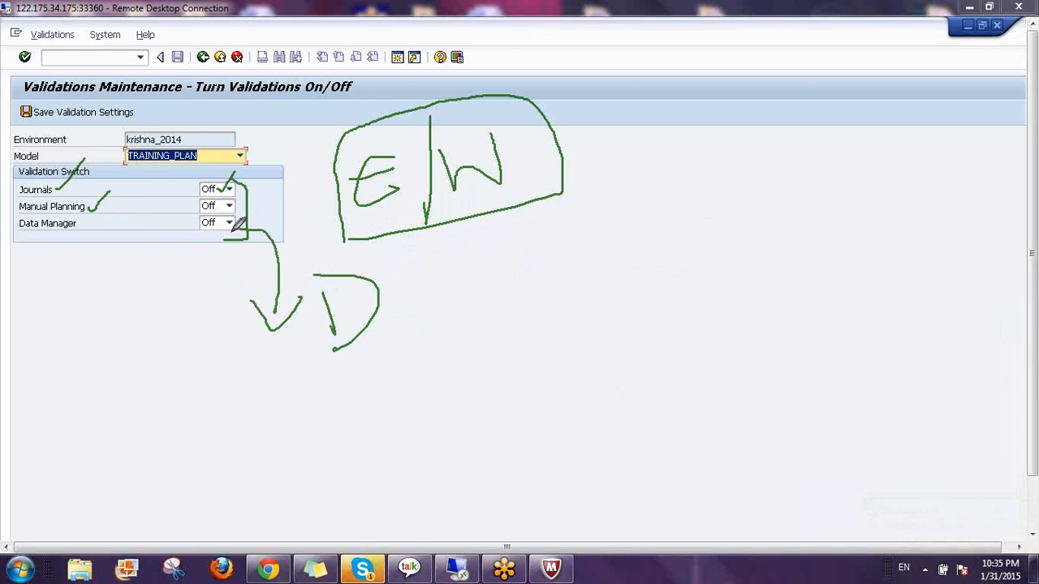
{"action": "mouse_move", "coordinate": [87, 219]}
{"action": "left_mouse_down"}
{"action": "mouse_move", "coordinate": [96, 231]}
{"action": "mouse_move", "coordinate": [111, 213]}
{"action": "left_mouse_up"}
{"action": "left_click_drag", "start_coordinate": [159, 183], "coordinate": [153, 262]}
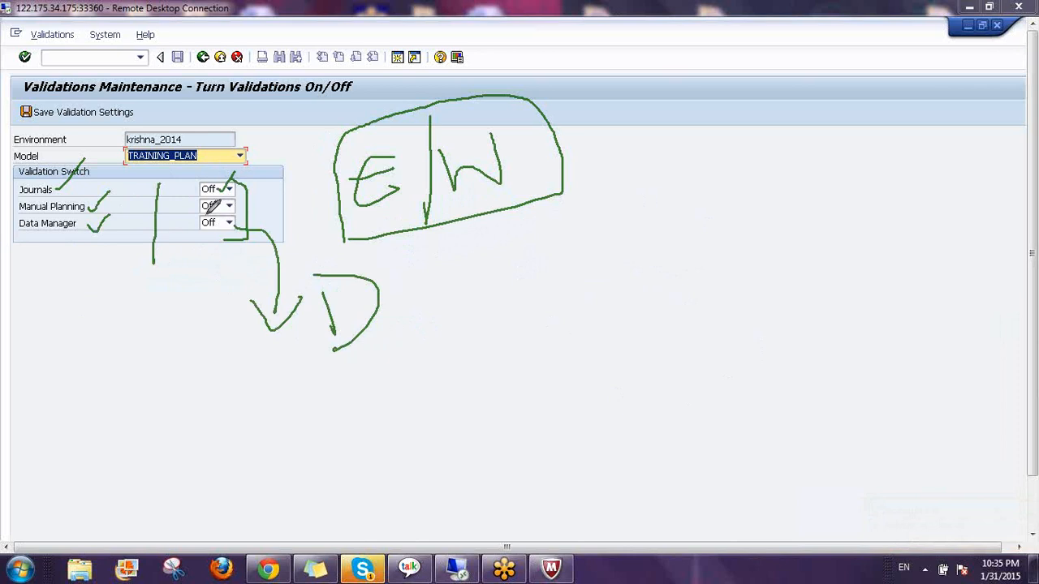
{"action": "mouse_move", "coordinate": [159, 181]}
{"action": "left_mouse_down"}
{"action": "mouse_move", "coordinate": [280, 285]}
{"action": "mouse_move", "coordinate": [131, 278]}
{"action": "left_mouse_up"}
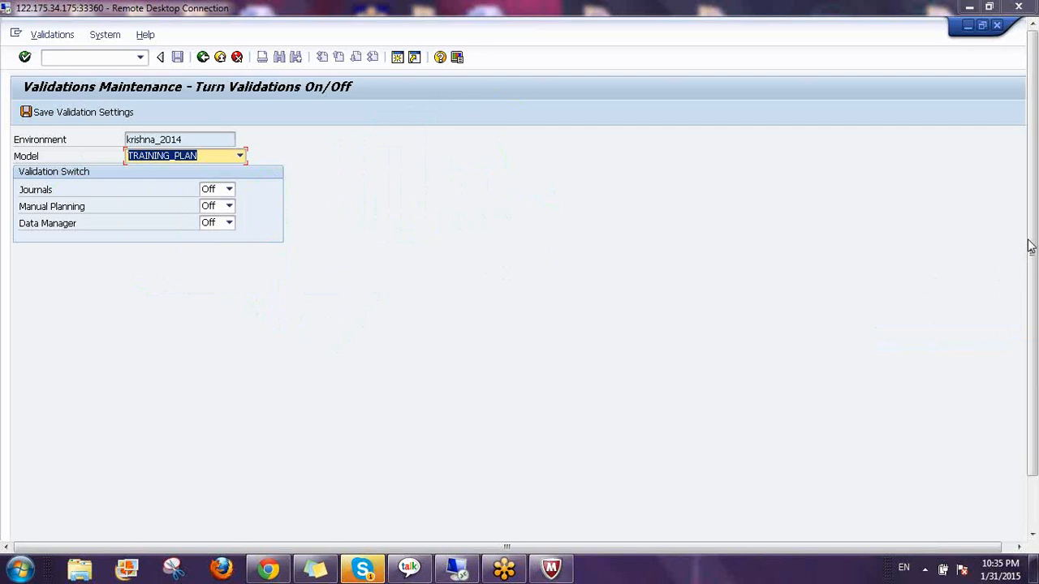
Set Manual Planning validation to On while keeping Data Manager Off
{"action": "left_click", "coordinate": [228, 209]}
{"action": "key", "text": "Up"}
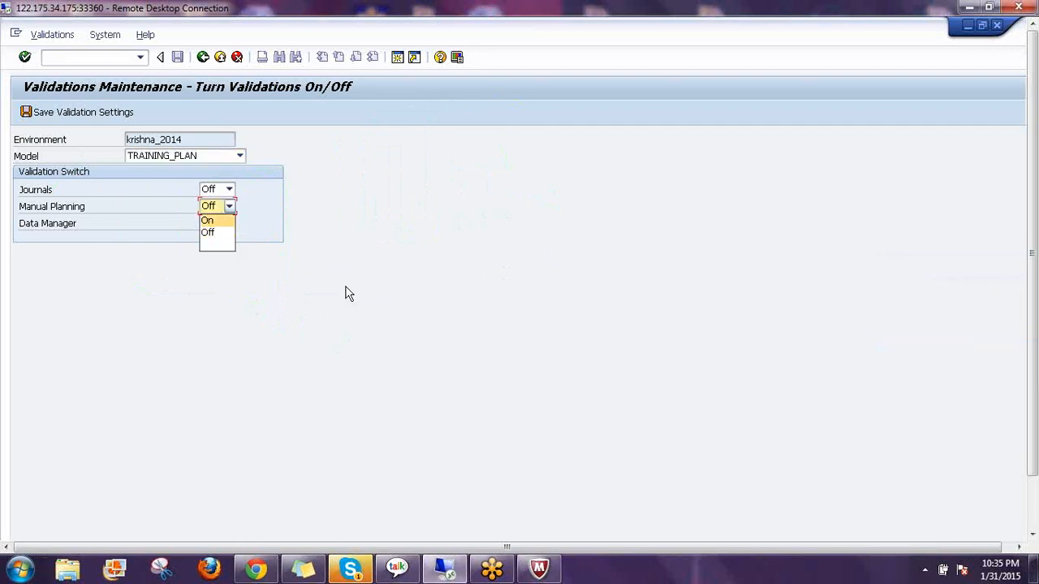
{"action": "key", "text": "Return"}
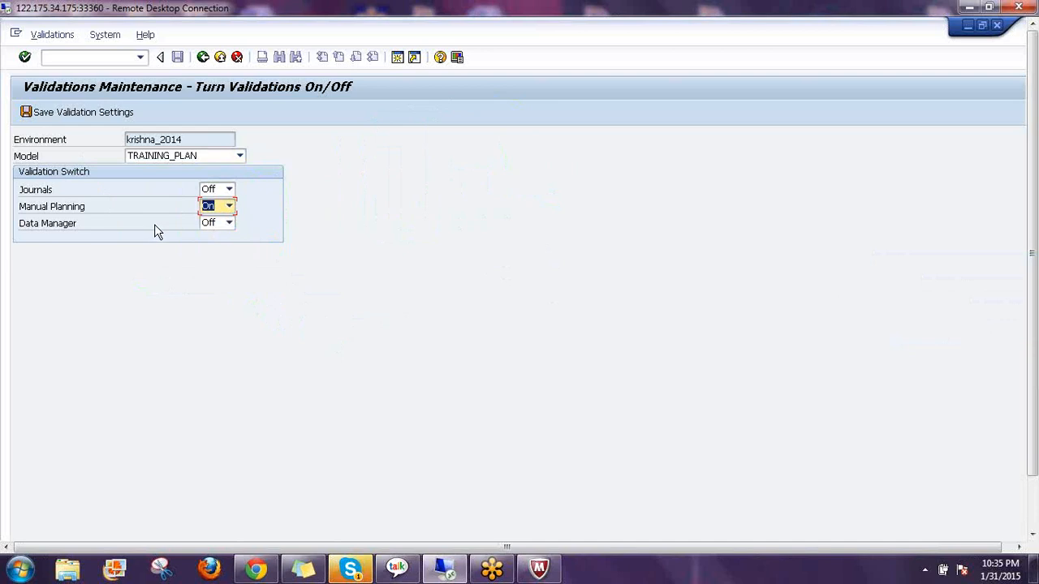
{"action": "left_click", "coordinate": [230, 227]}
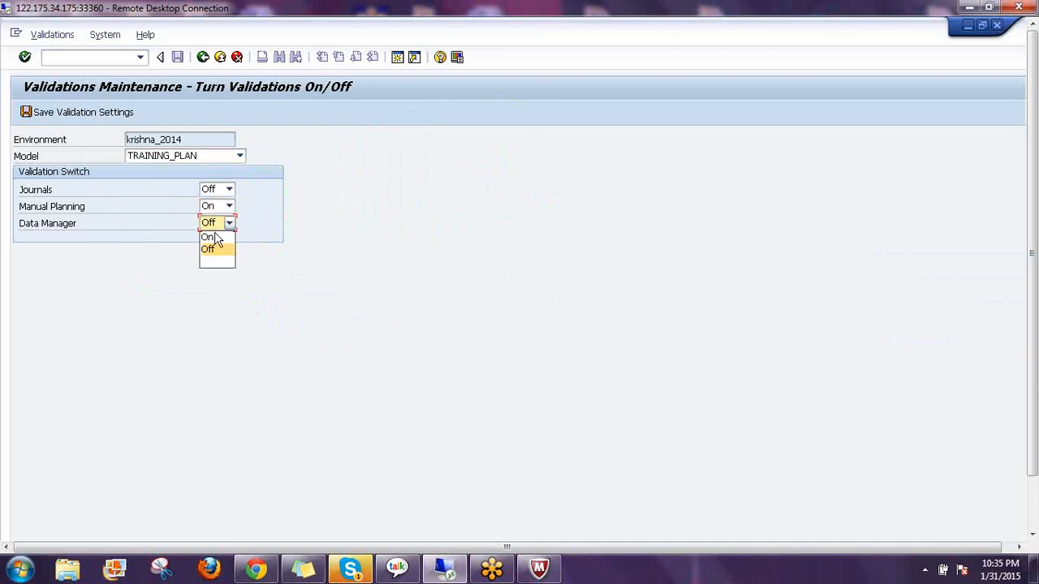
{"action": "left_click", "coordinate": [218, 250]}
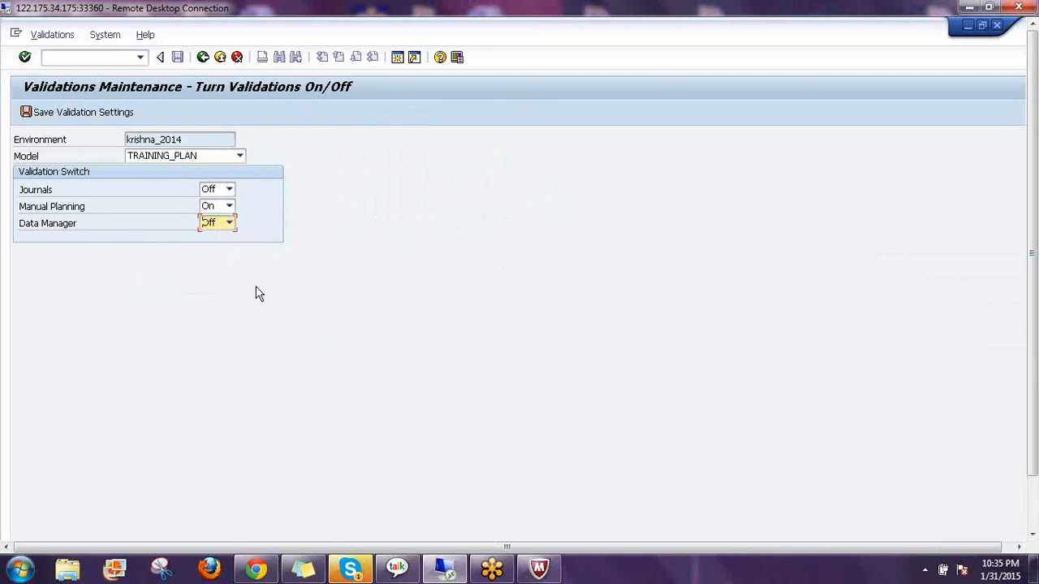
{"action": "left_click", "coordinate": [223, 227]}
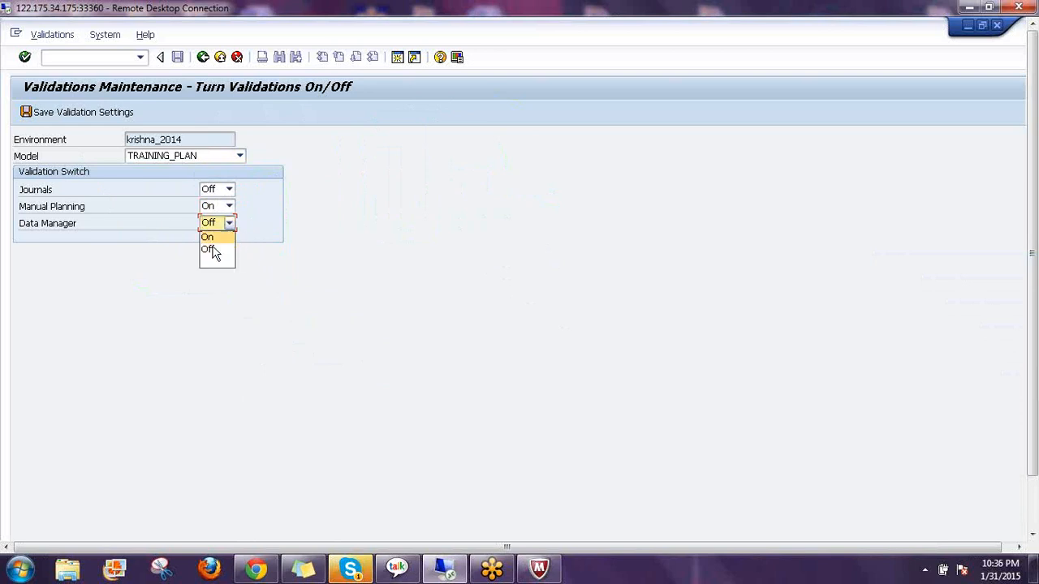
{"action": "left_click", "coordinate": [301, 209]}
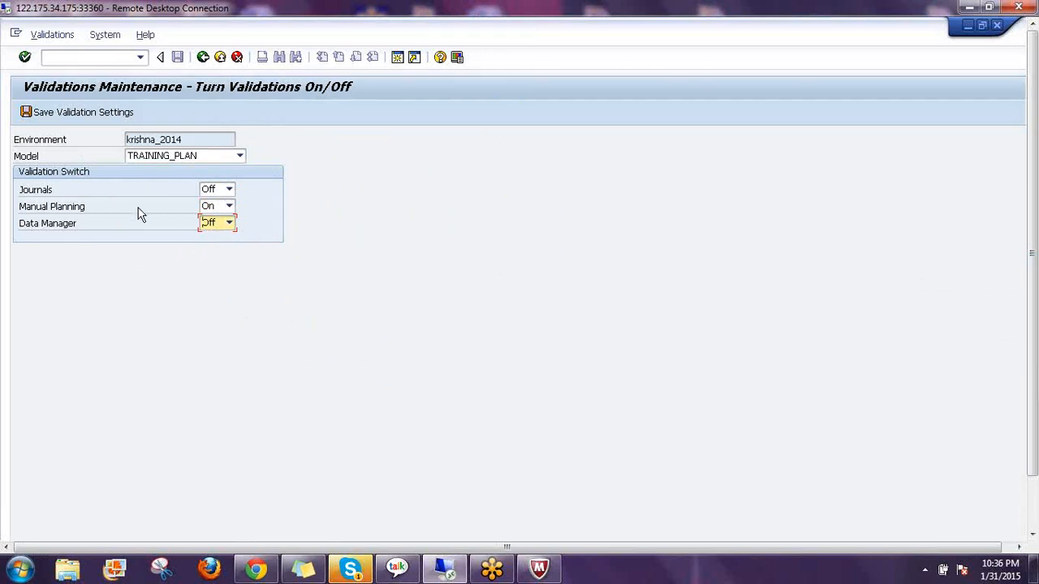
{"action": "left_click", "coordinate": [89, 211]}
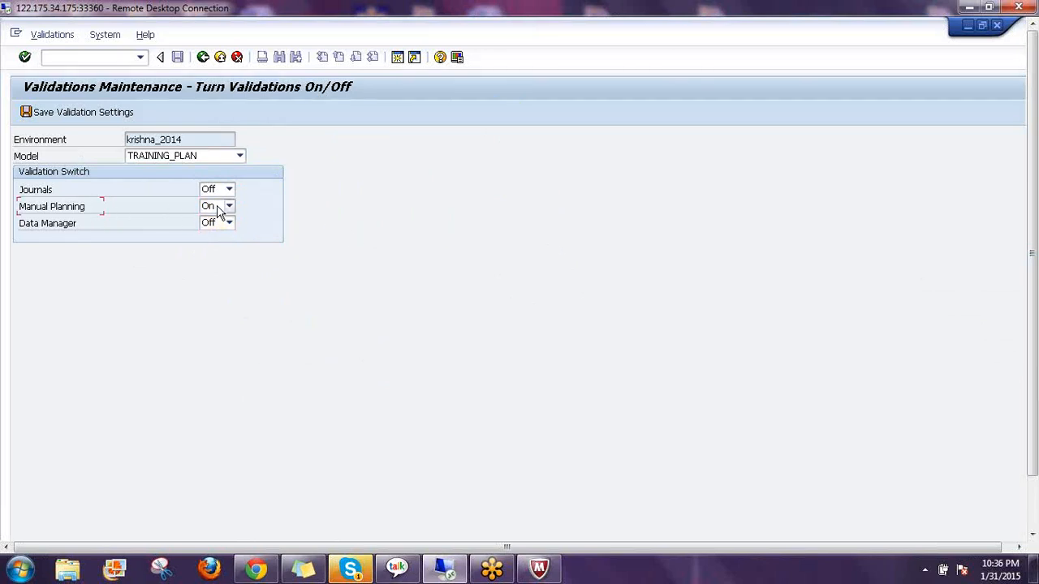
Save the validation settings and return to the validations start screen
{"action": "left_click", "coordinate": [71, 112]}
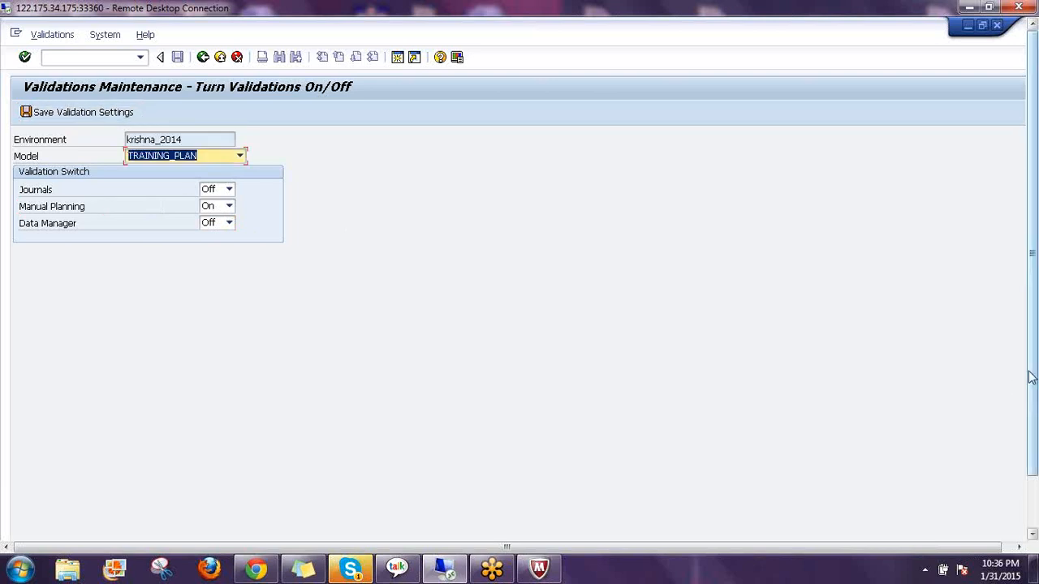
{"action": "scroll", "coordinate": [1031, 377], "scroll_direction": "down", "scroll_amount": 2}
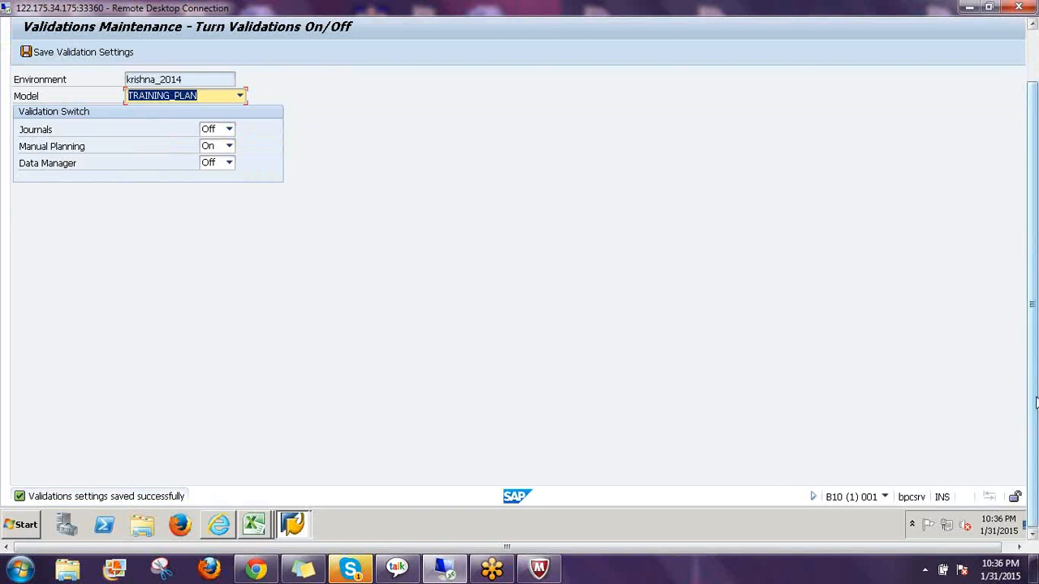
{"action": "scroll", "coordinate": [1036, 402], "scroll_direction": "up", "scroll_amount": 2}
{"action": "left_click", "coordinate": [203, 57]}
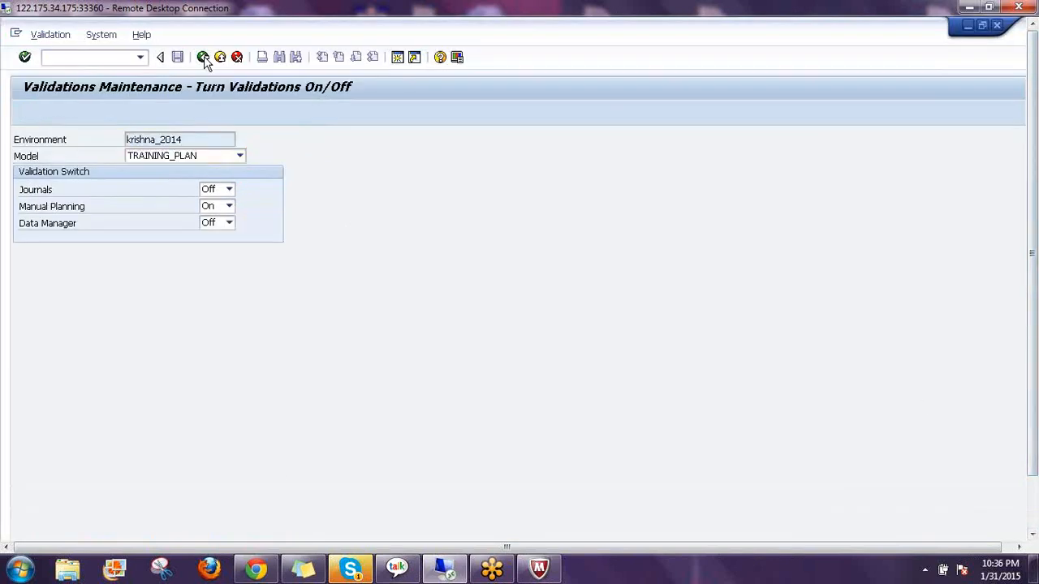
Open Rule Maintenance for the ENTITY dimension
{"action": "left_click", "coordinate": [199, 114]}
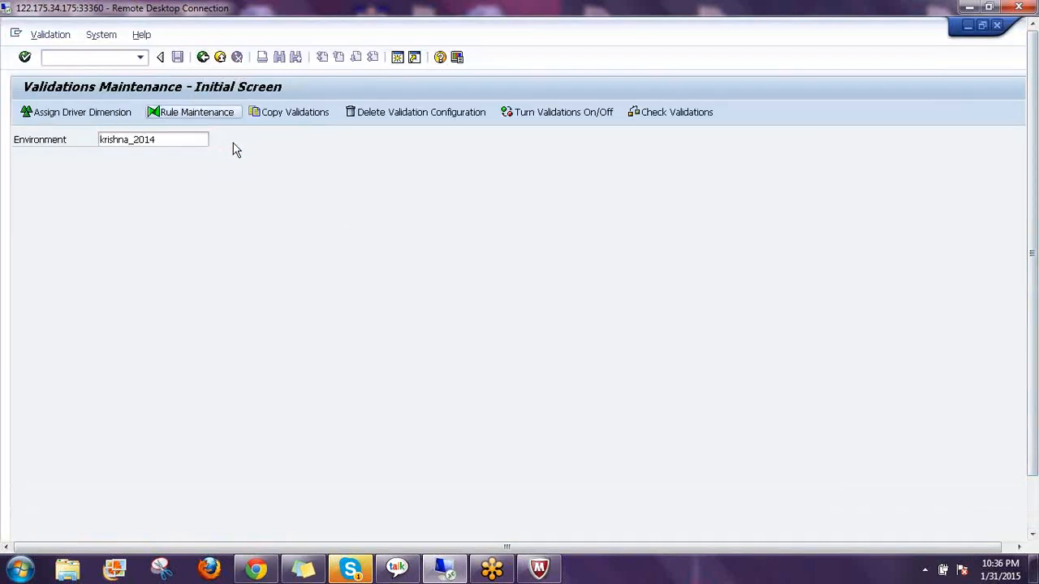
{"action": "left_click", "coordinate": [245, 197]}
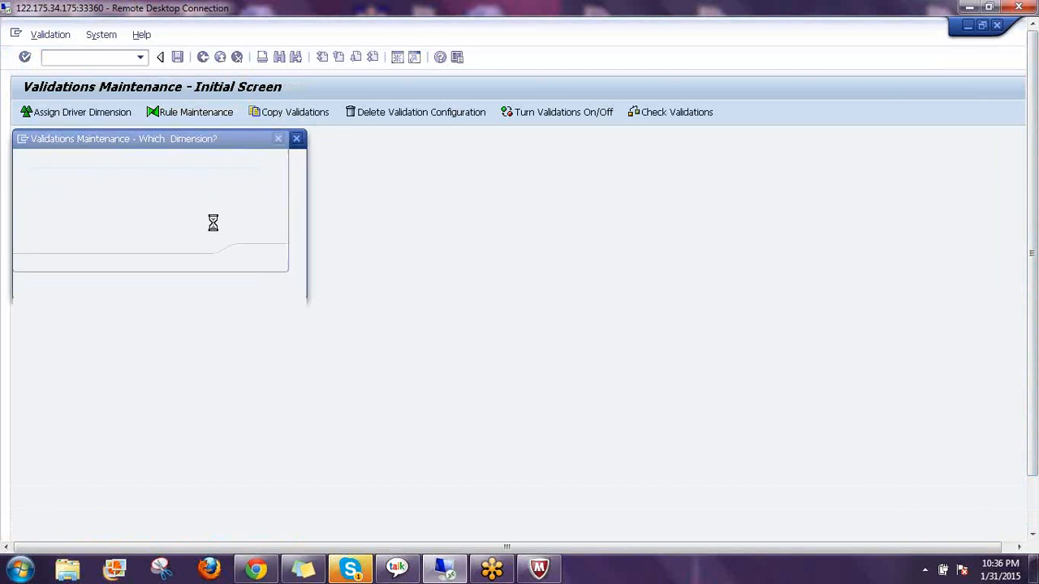
{"action": "double_click", "coordinate": [46, 274]}
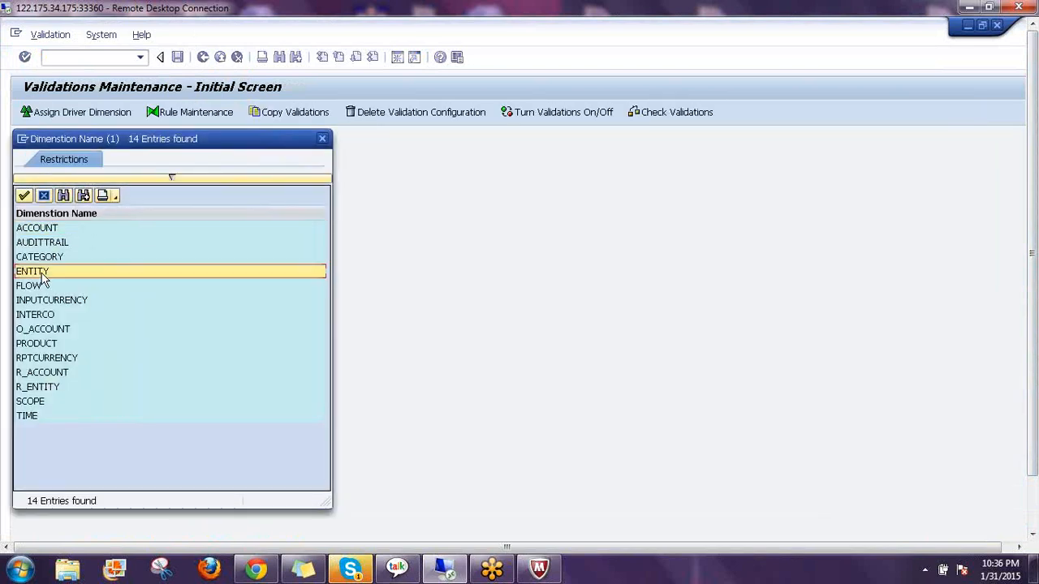
{"action": "left_click", "coordinate": [257, 258]}
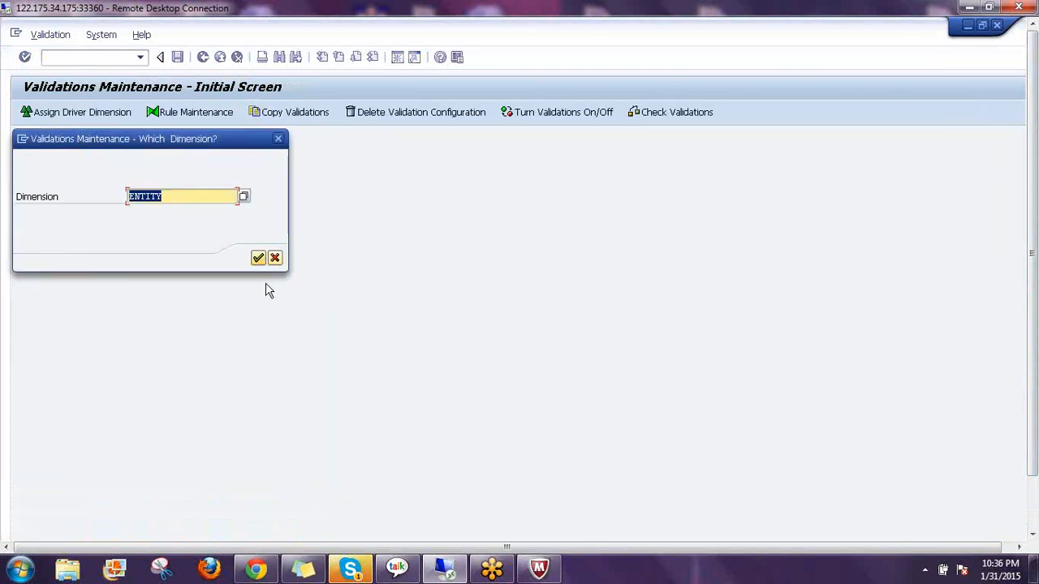
Review rule 00000001's CATEGORY = Actual and PRODUCT <> ProductA conditions, then switch to Excel
{"action": "left_click", "coordinate": [18, 172]}
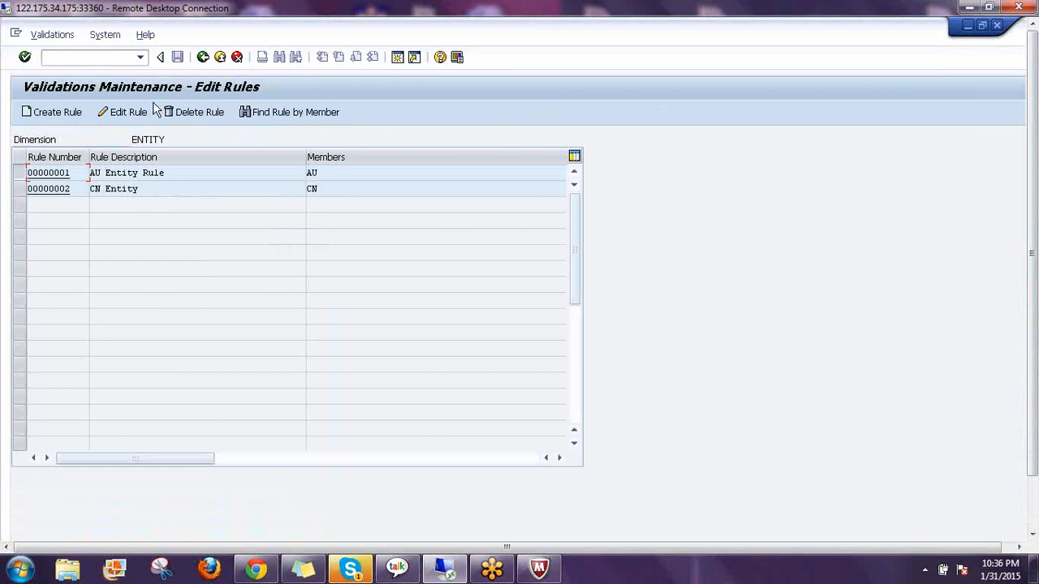
{"action": "left_click", "coordinate": [123, 112]}
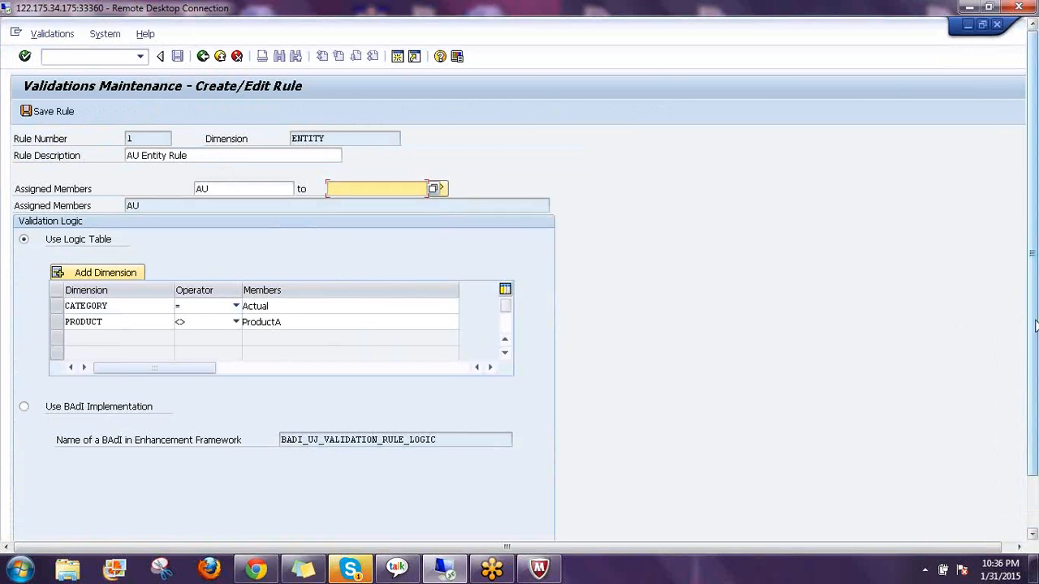
{"action": "left_click_drag", "start_coordinate": [1035, 322], "coordinate": [1035, 382]}
{"action": "left_click", "coordinate": [256, 524]}
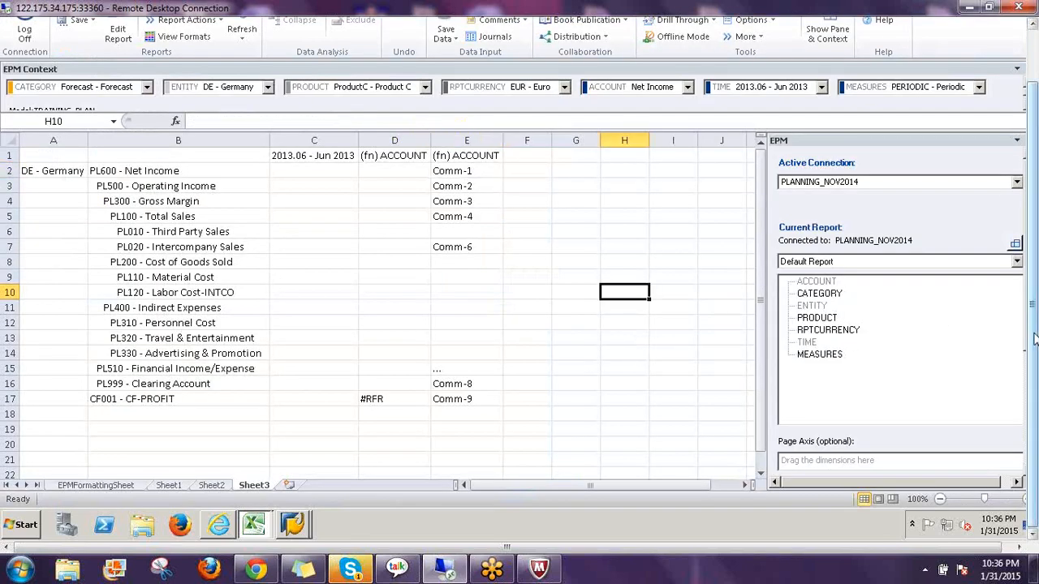
Set the ENTITY context to AU - Australia and refresh the report
{"action": "left_click_drag", "start_coordinate": [1035, 357], "coordinate": [1035, 298]}
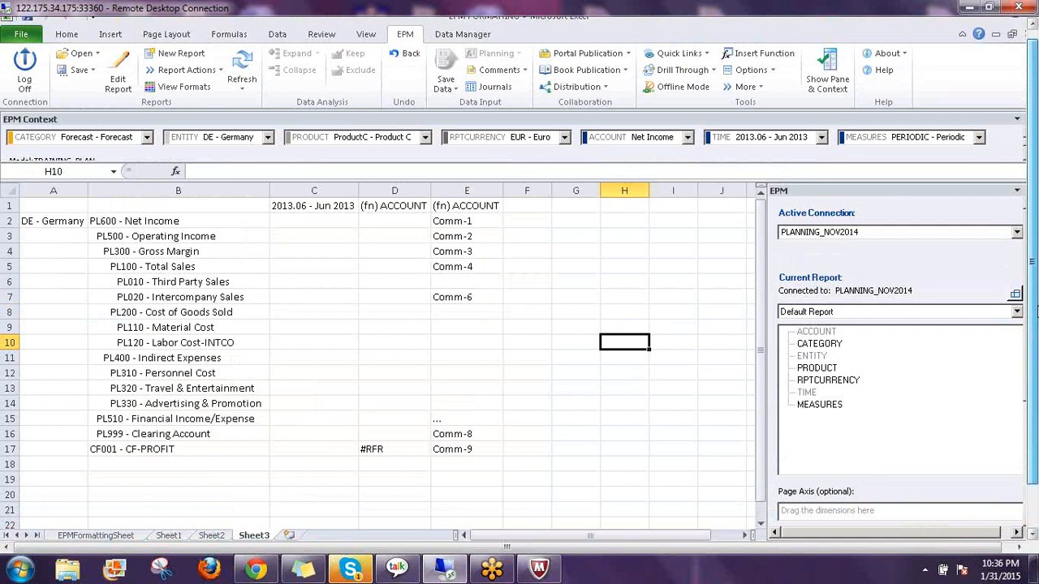
{"action": "left_click", "coordinate": [232, 151]}
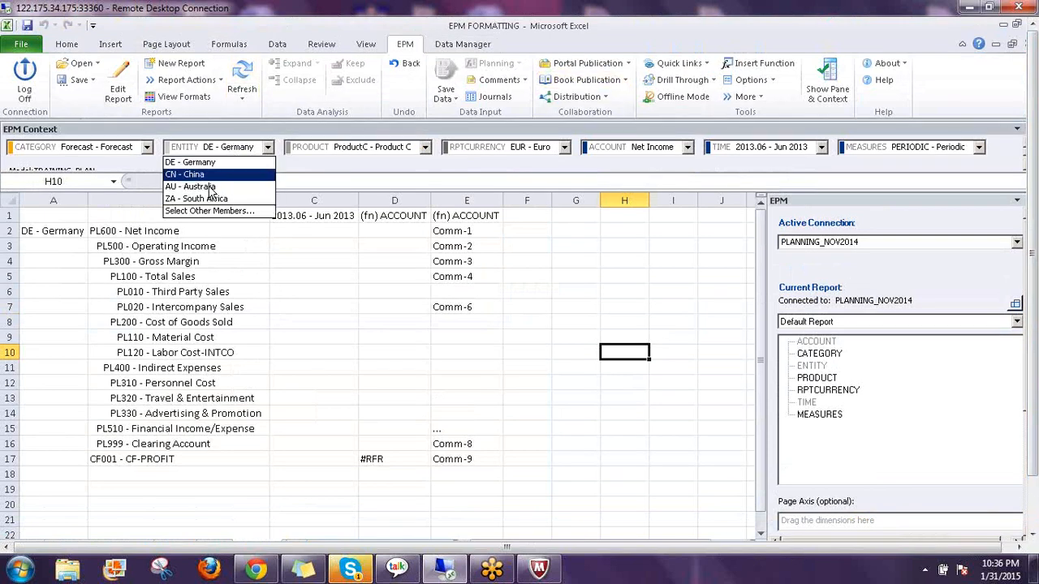
{"action": "left_click", "coordinate": [216, 186]}
{"action": "left_click", "coordinate": [243, 85]}
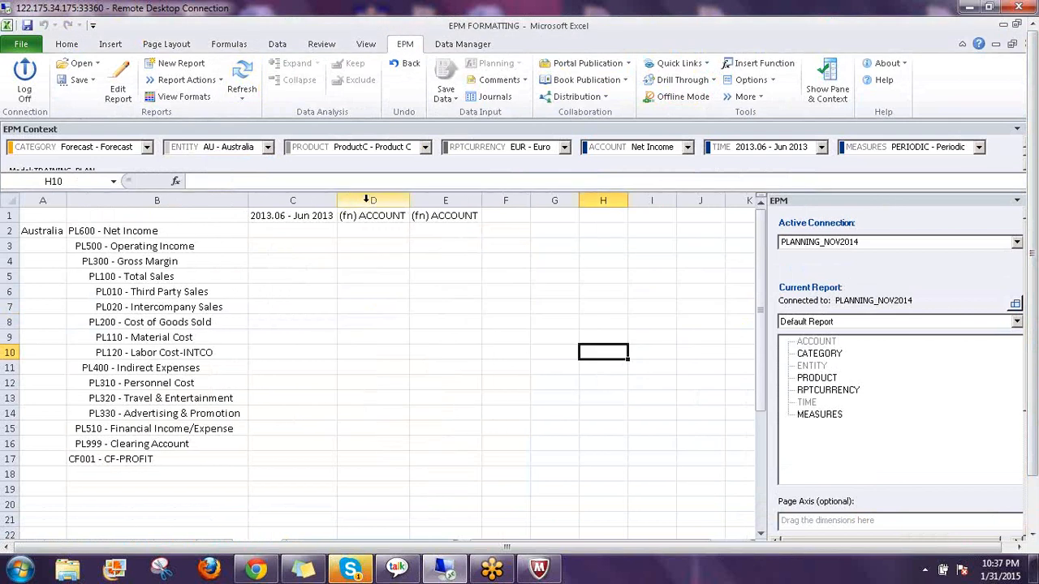
Delete the extra account columns D to F
{"action": "left_click", "coordinate": [366, 200]}
{"action": "left_click_drag", "start_coordinate": [488, 207], "coordinate": [503, 208]}
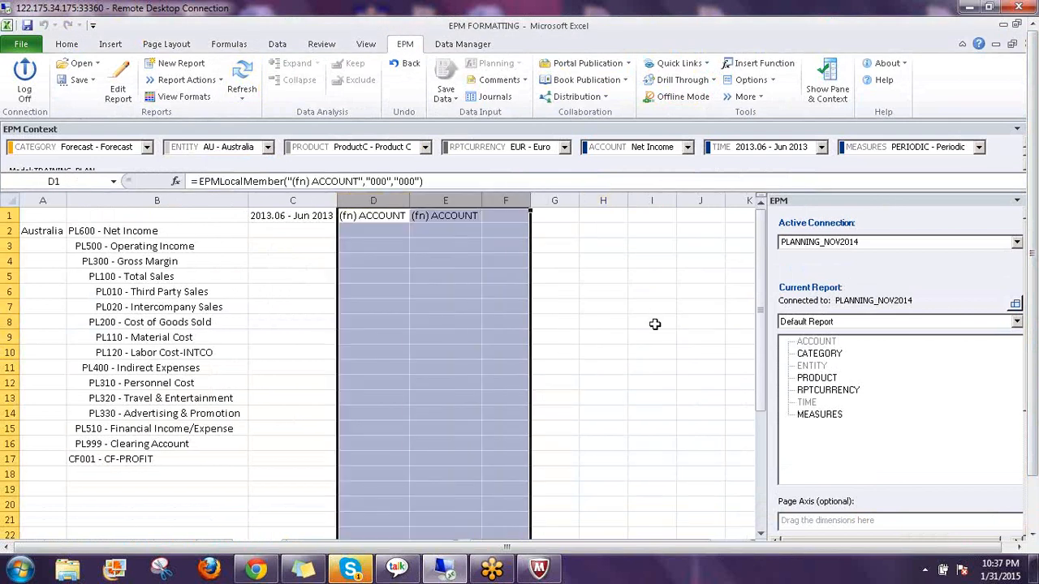
{"action": "key", "text": "ctrl+minus"}
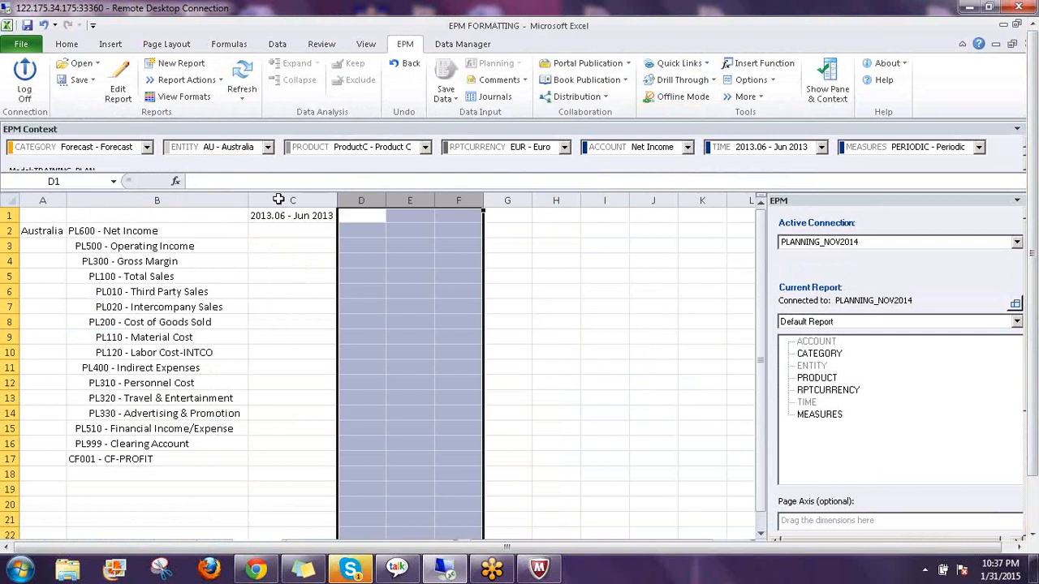
Enter 111 for PL010 - Third Party Sales in cell C6
{"action": "left_click", "coordinate": [271, 290]}
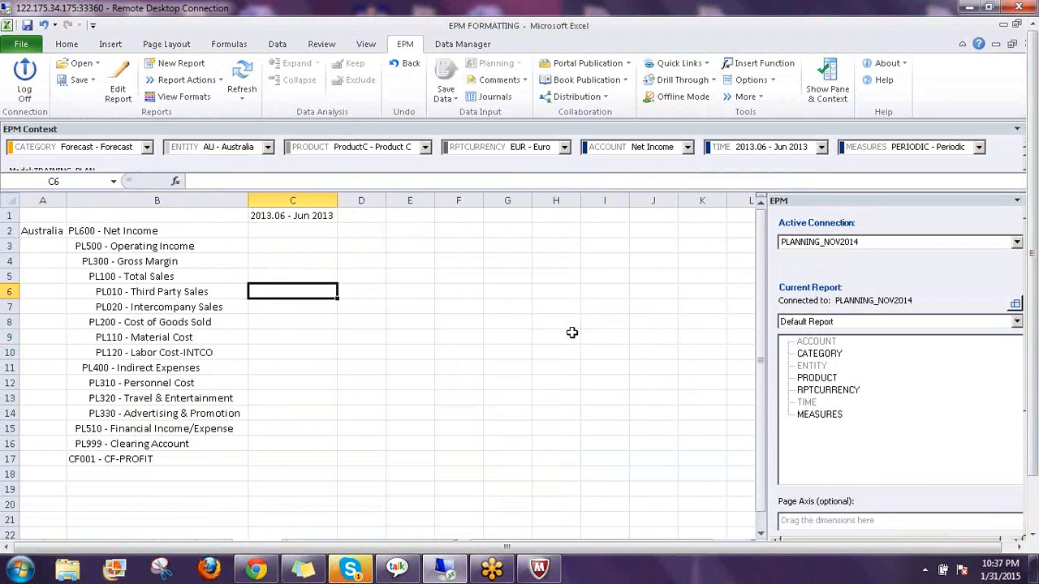
{"action": "type", "text": "111"}
{"action": "key", "text": "Return"}
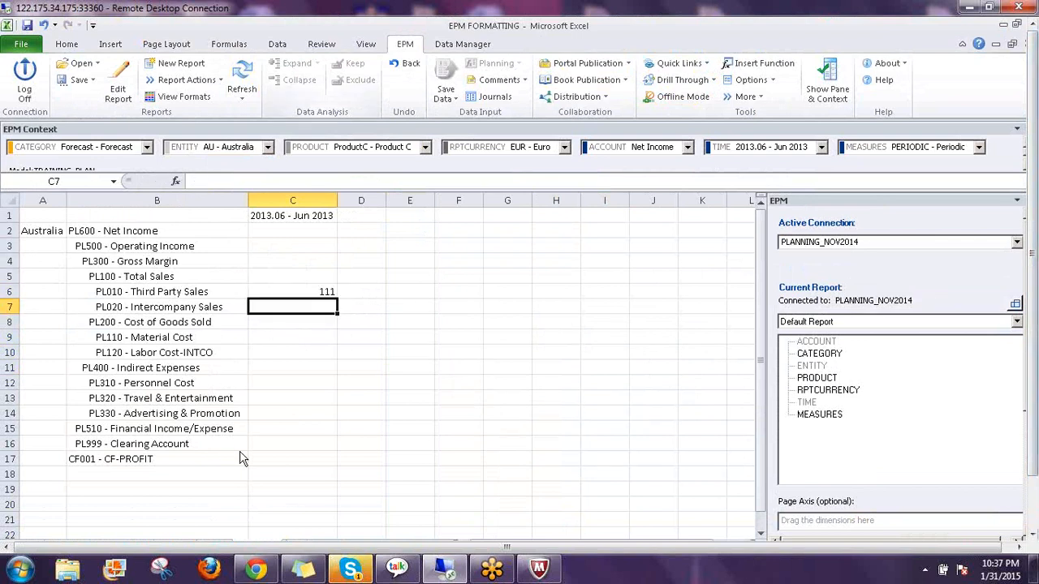
{"action": "left_click_drag", "start_coordinate": [1036, 362], "coordinate": [1036, 414]}
{"action": "left_click", "coordinate": [292, 531]}
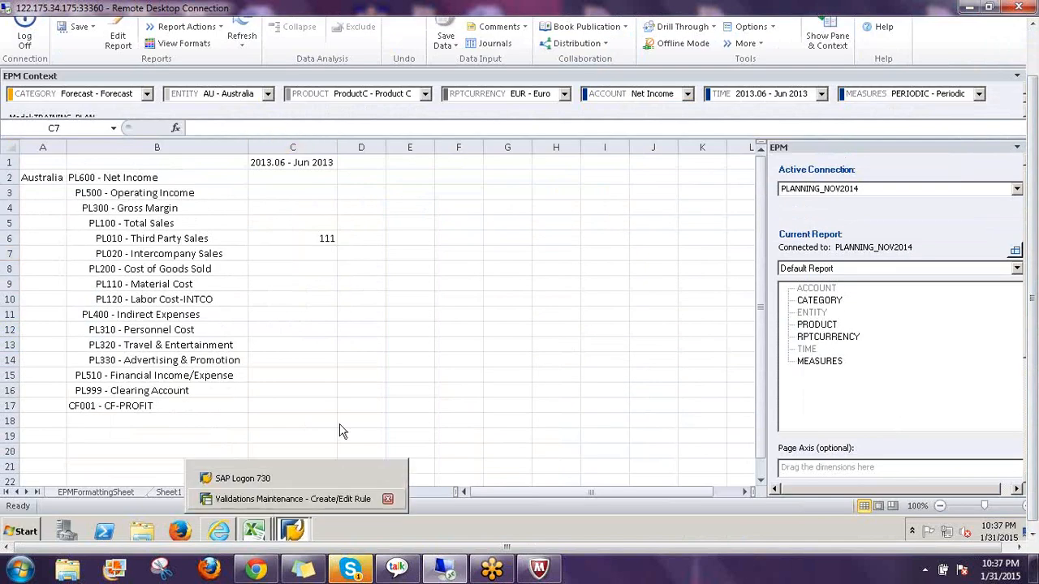
{"action": "left_click", "coordinate": [292, 498]}
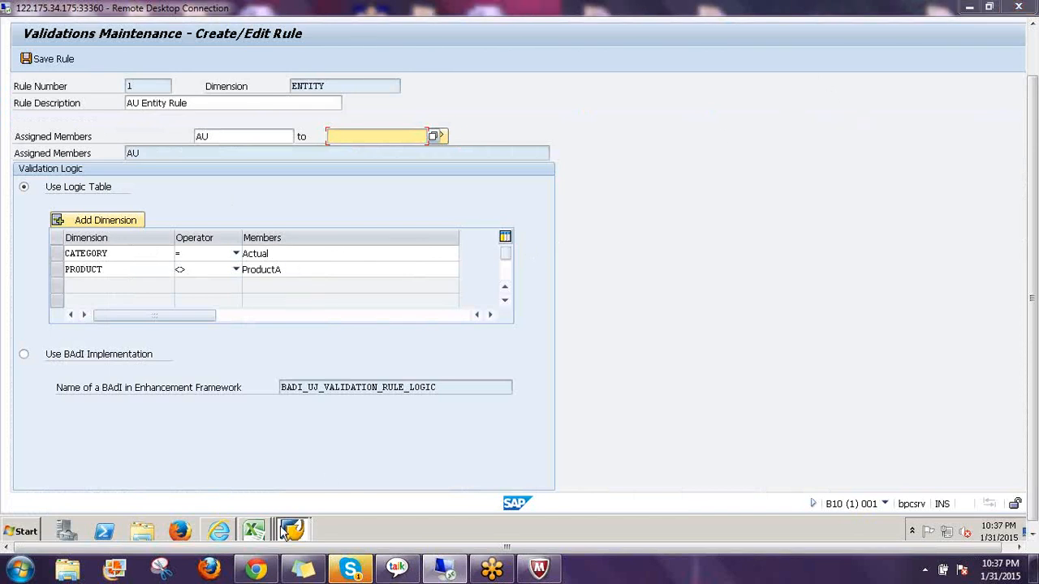
{"action": "left_click", "coordinate": [254, 532]}
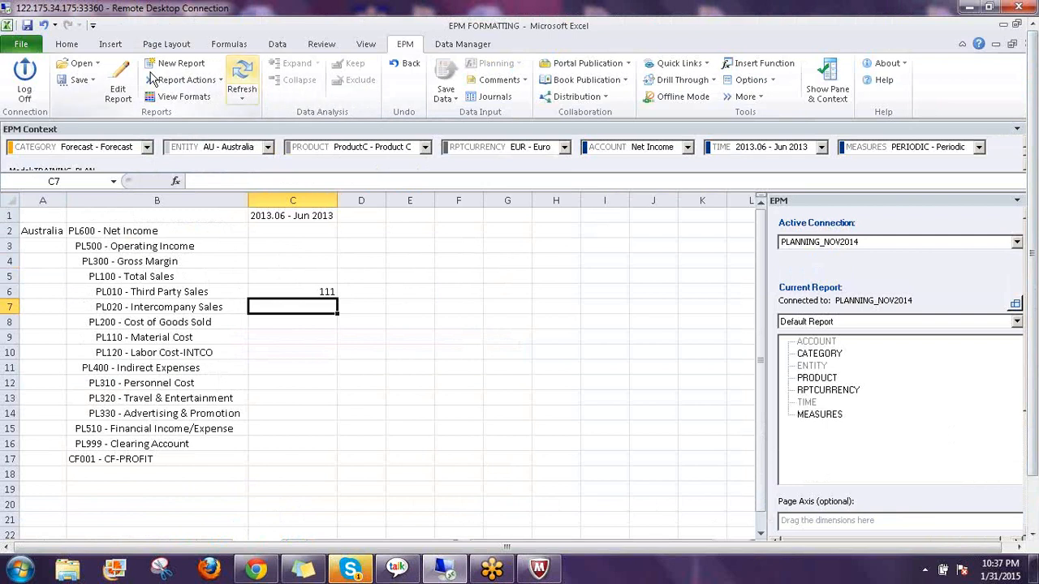
In the report options, untick Inherit Sheet Options and enable Use as Input Form and Apply Dynamic Formatting
{"action": "left_click", "coordinate": [122, 80]}
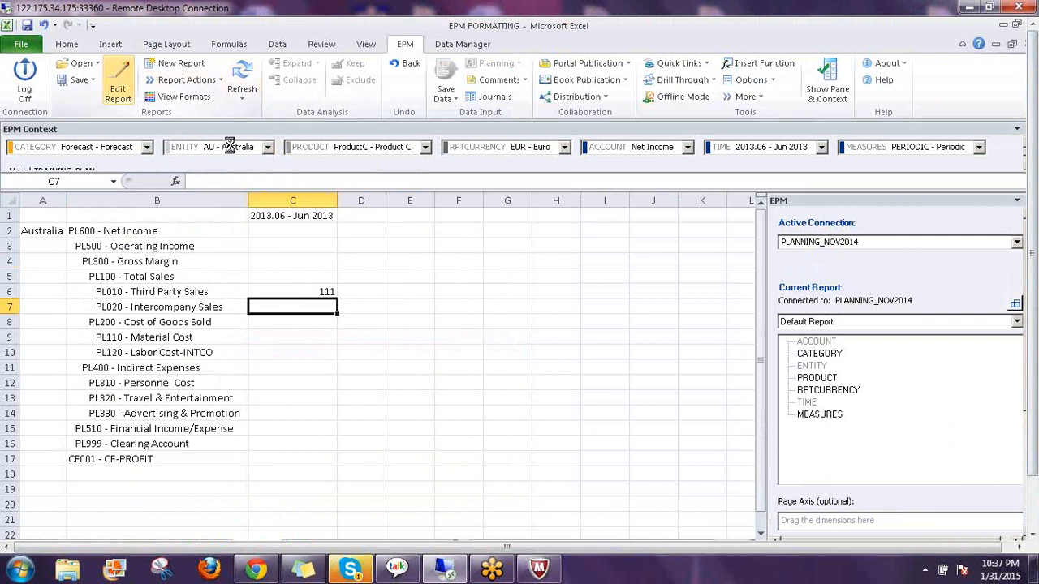
{"action": "left_click", "coordinate": [239, 81]}
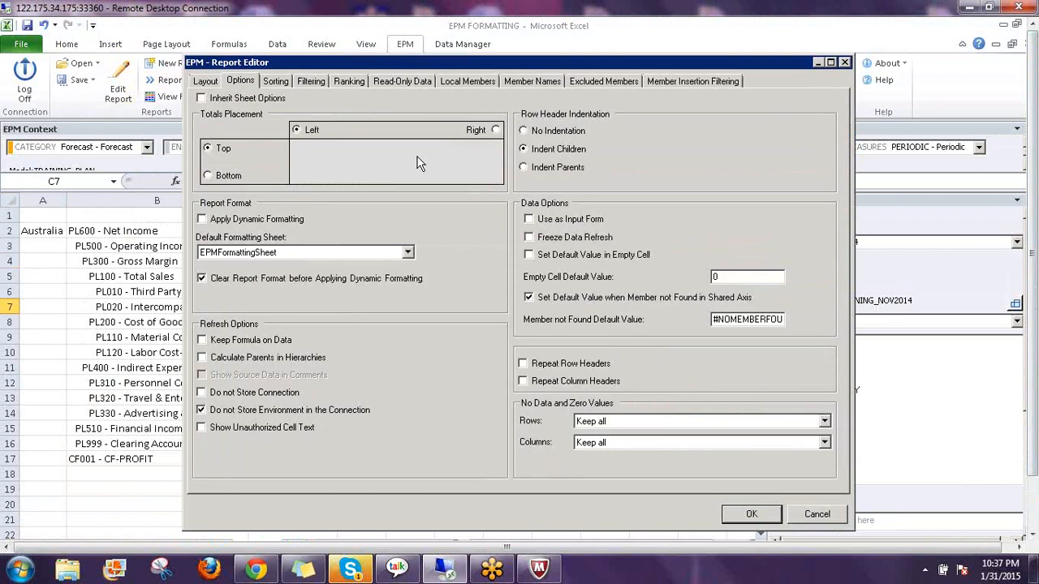
{"action": "left_click", "coordinate": [201, 98]}
{"action": "left_click", "coordinate": [201, 98]}
{"action": "left_click", "coordinate": [536, 221]}
{"action": "left_click", "coordinate": [203, 219]}
{"action": "left_click", "coordinate": [737, 512]}
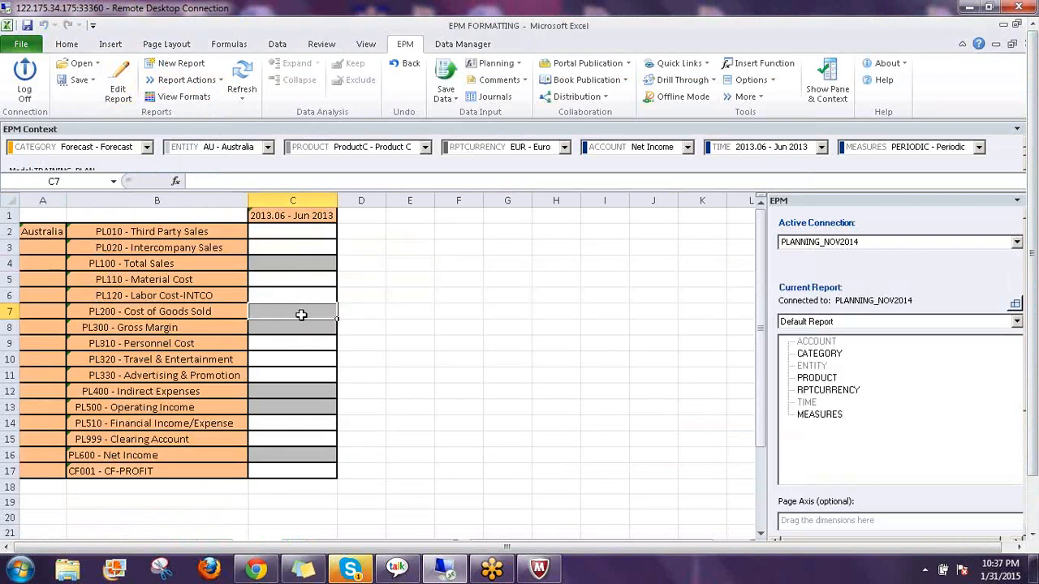
Enter 111 for Third Party Sales in cell C2
{"action": "left_click", "coordinate": [299, 236]}
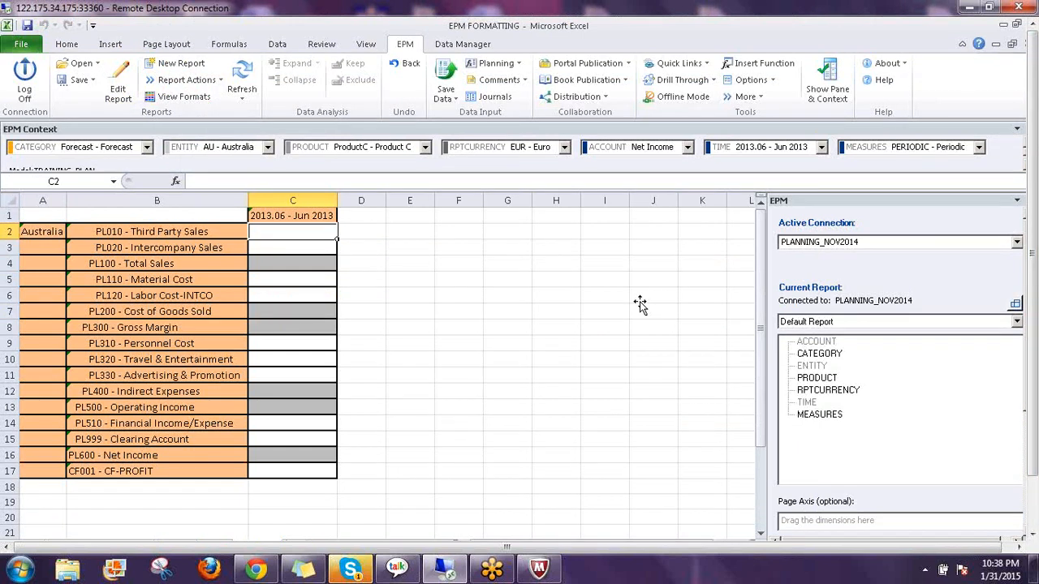
{"action": "type", "text": "11"}
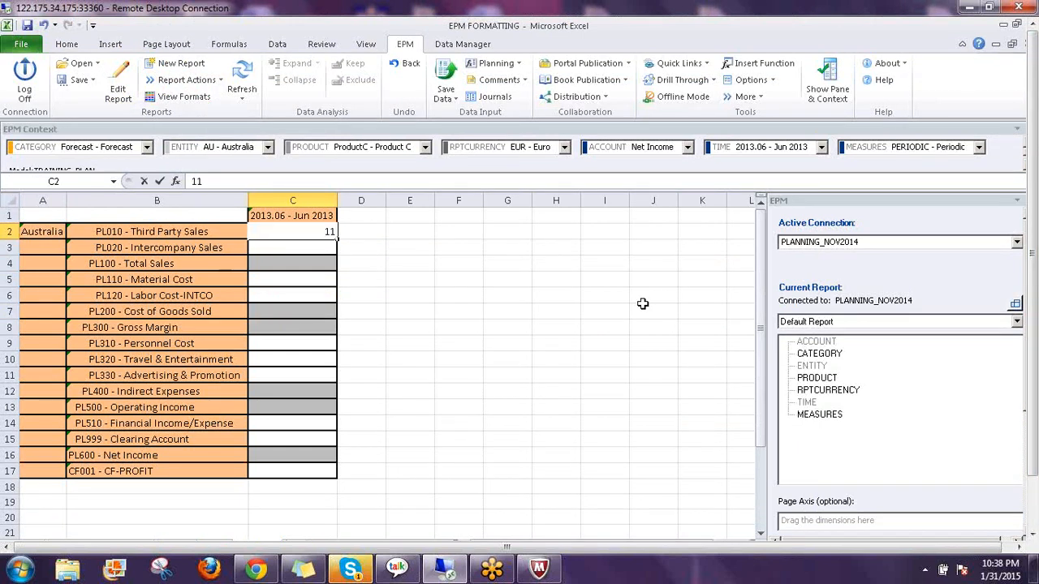
{"action": "type", "text": "1"}
{"action": "key", "text": "Return"}
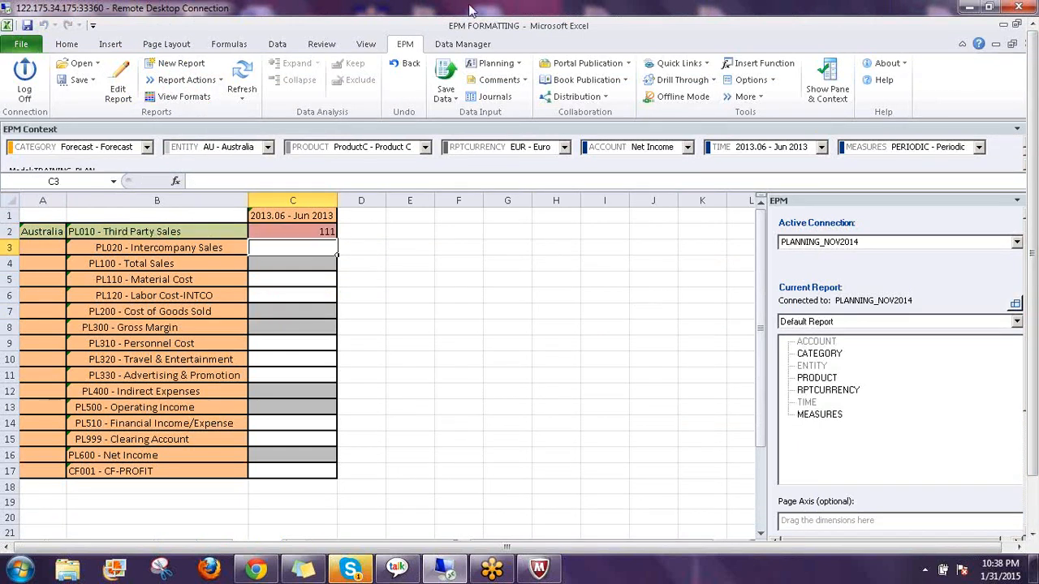
Save and submit the data; the log shows rejection by rule 00000001 on CATEGORY
{"action": "left_click", "coordinate": [445, 81]}
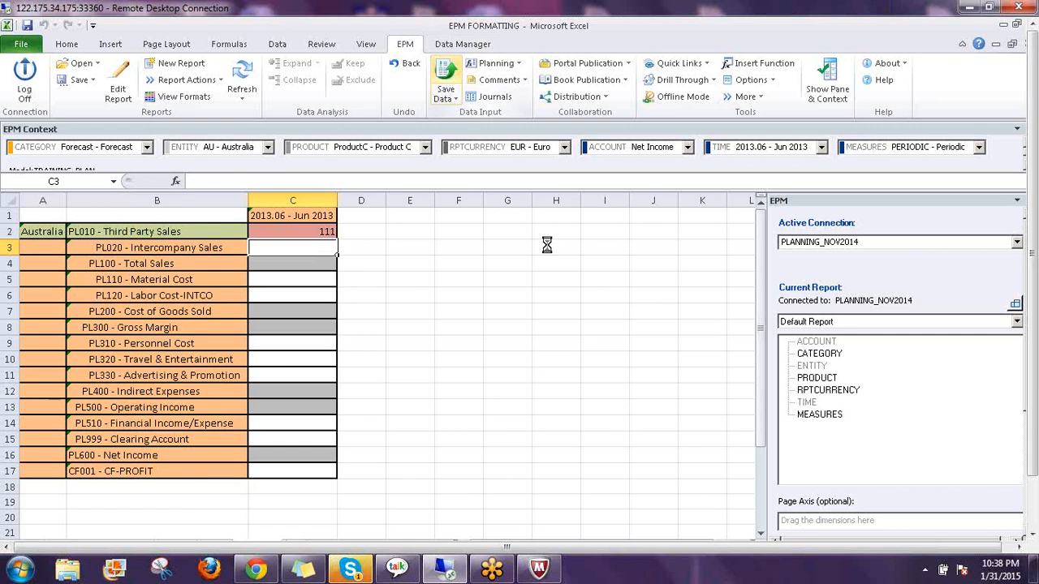
{"action": "left_click", "coordinate": [550, 344]}
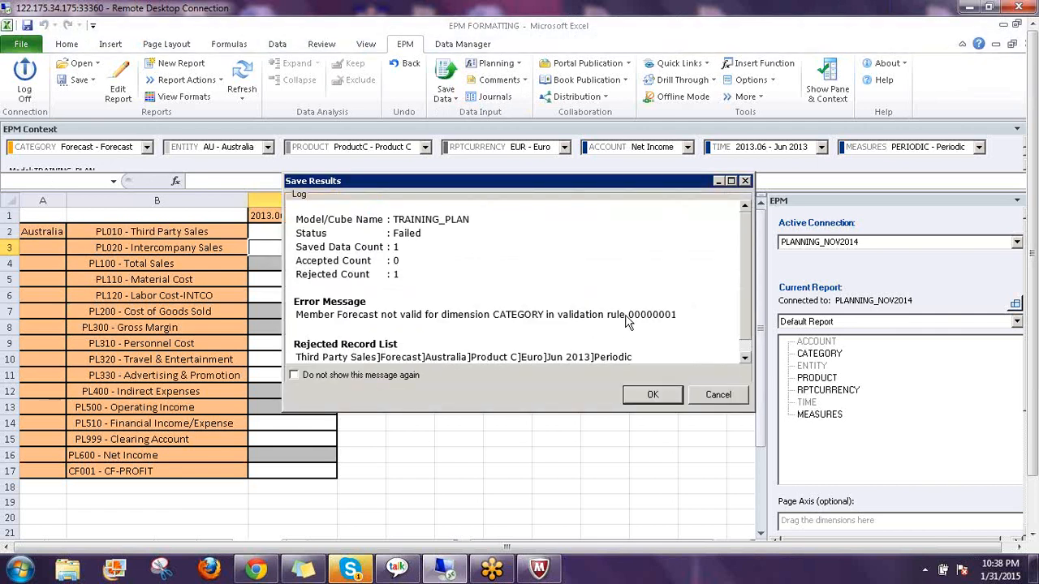
{"action": "double_click", "coordinate": [672, 317]}
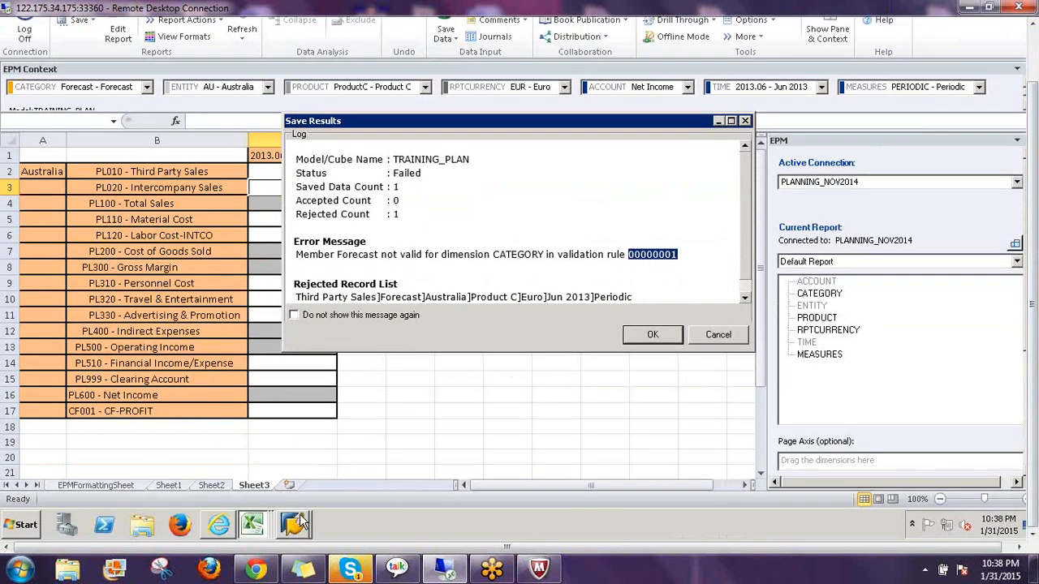
In the SAP rule editor, check the CATEGORY = Actual condition row of the AU Entity Rule
{"action": "left_click", "coordinate": [299, 522]}
{"action": "left_click", "coordinate": [276, 492]}
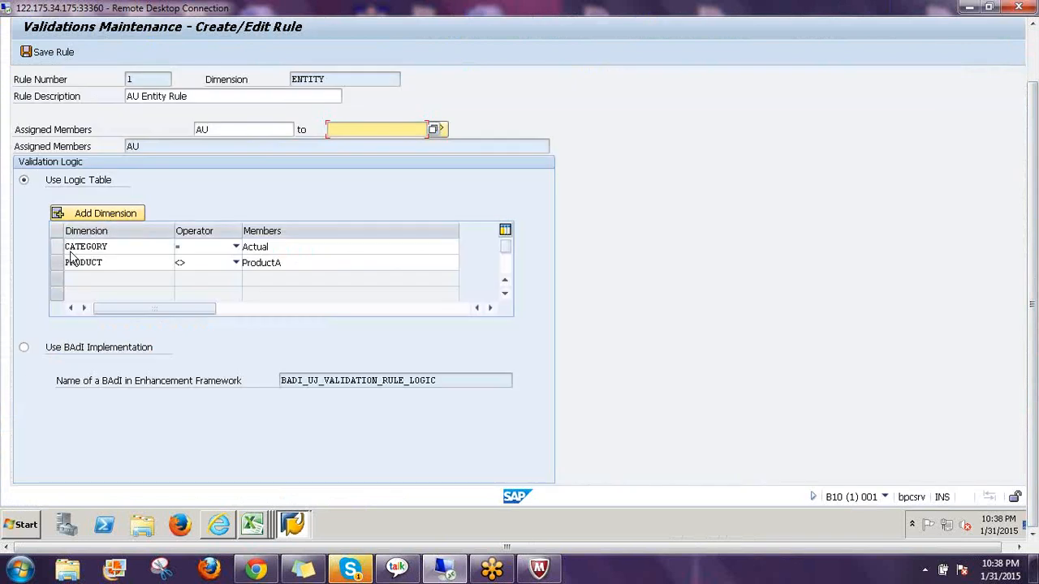
{"action": "left_click", "coordinate": [56, 248]}
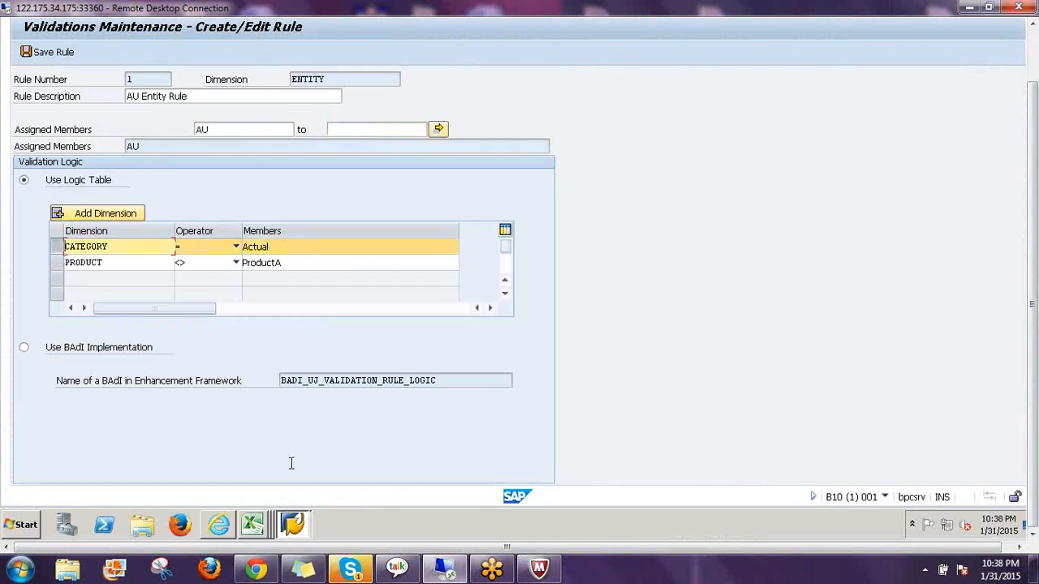
Back in Excel, note the rejected record count and close the Save Results log
{"action": "left_click", "coordinate": [252, 525]}
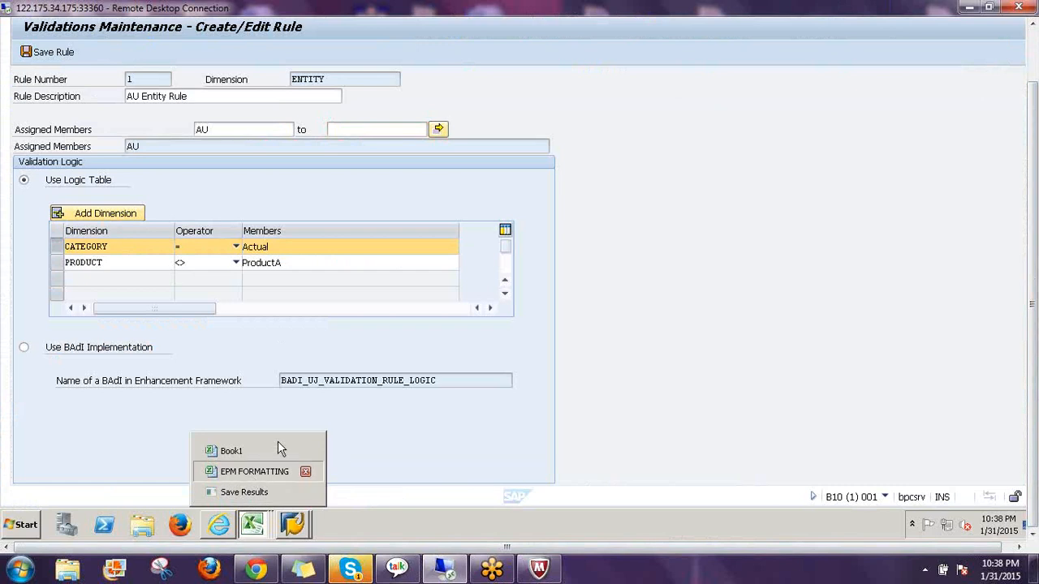
{"action": "left_click", "coordinate": [300, 523]}
{"action": "left_click", "coordinate": [254, 525]}
{"action": "left_click", "coordinate": [268, 495]}
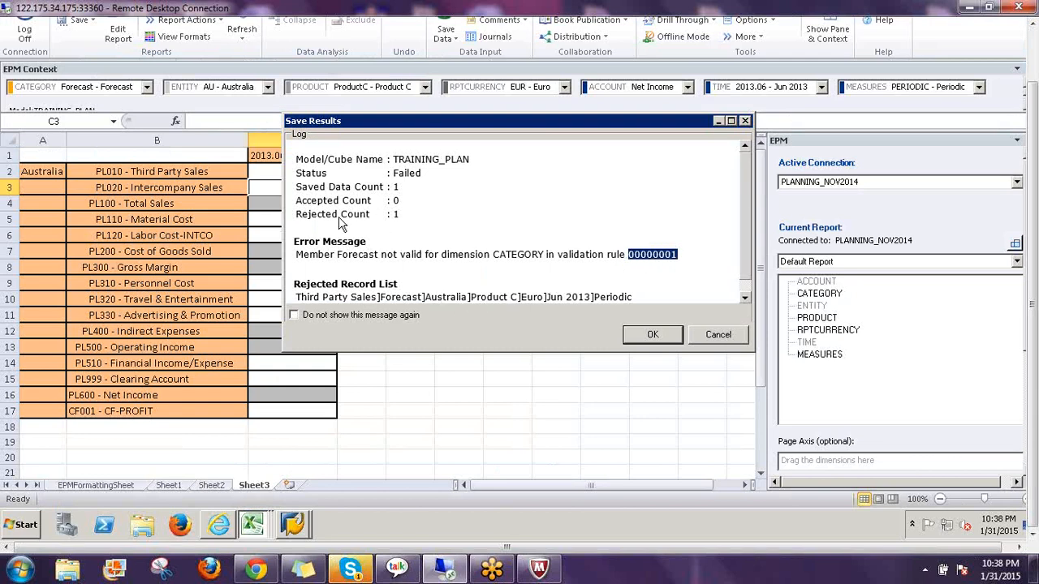
{"action": "left_click_drag", "start_coordinate": [296, 215], "coordinate": [399, 215]}
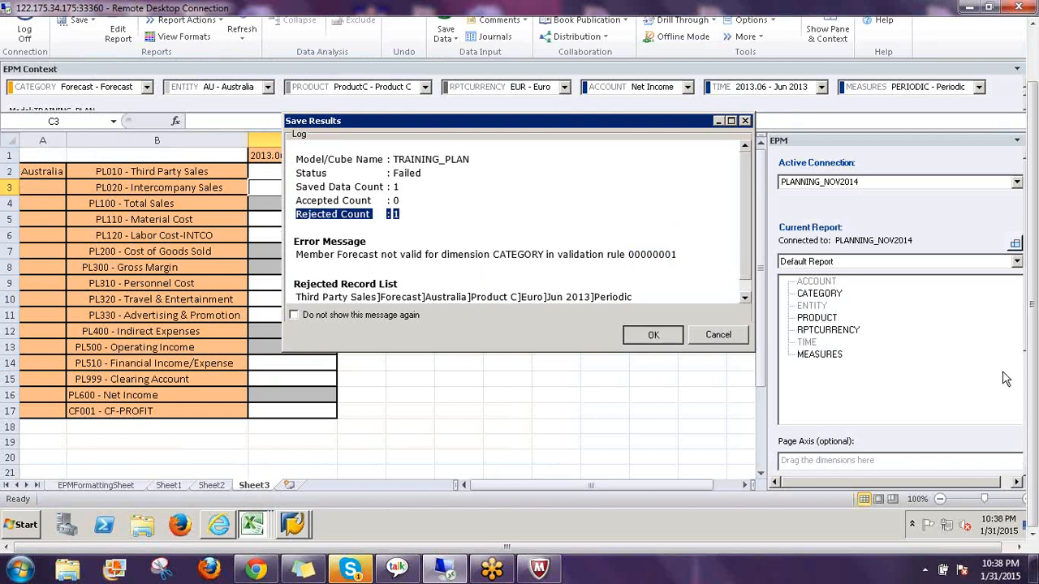
{"action": "left_click", "coordinate": [652, 336]}
{"action": "left_click_drag", "start_coordinate": [1036, 376], "coordinate": [1036, 318]}
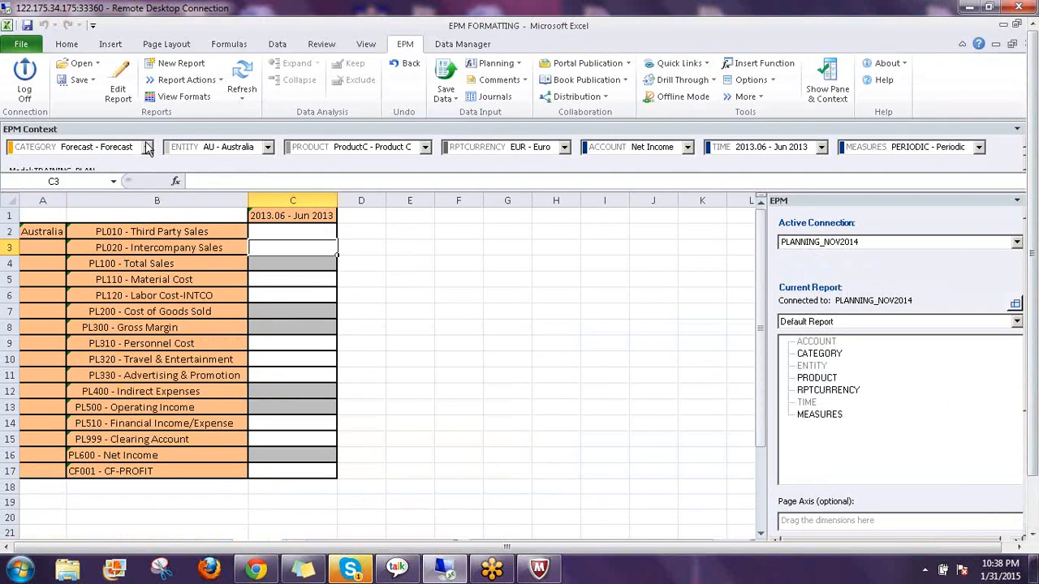
Switch the report CATEGORY to Actual and refresh
{"action": "left_click", "coordinate": [147, 148]}
{"action": "left_click", "coordinate": [72, 177]}
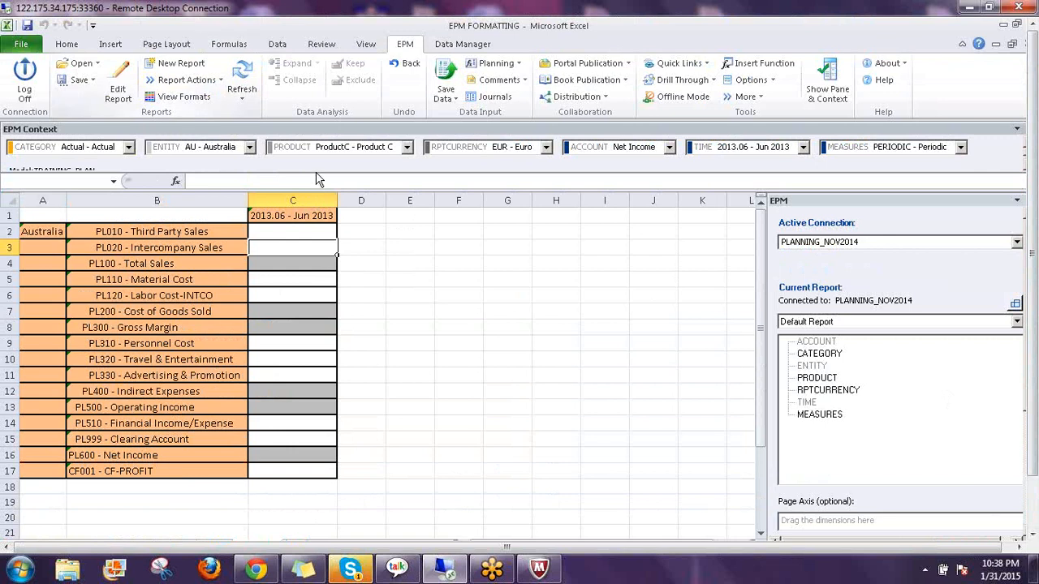
{"action": "left_click", "coordinate": [242, 81]}
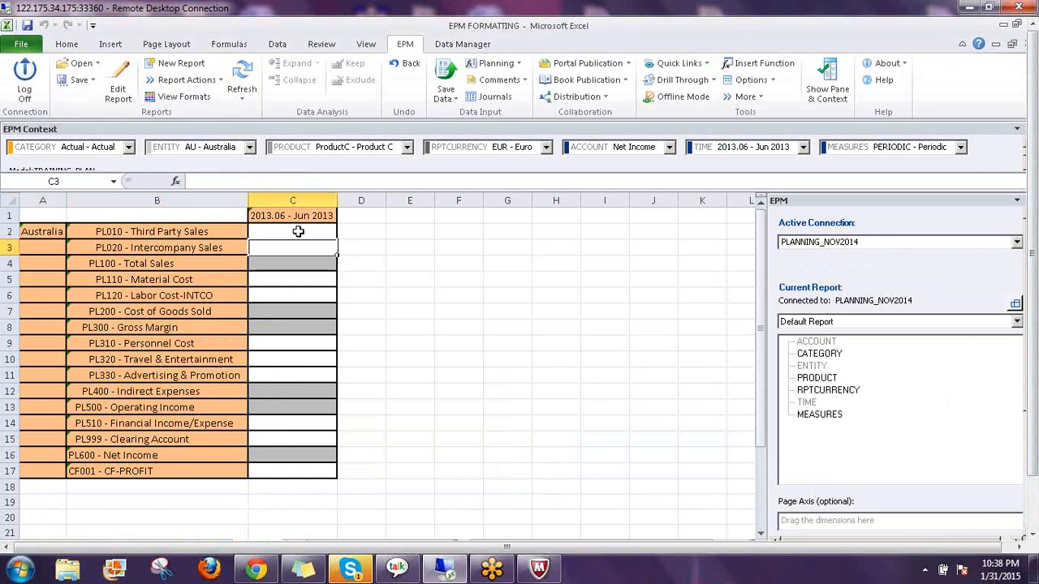
Save 123 for Third Party Sales in C2 under Actual for ProductC
{"action": "type", "text": "123"}
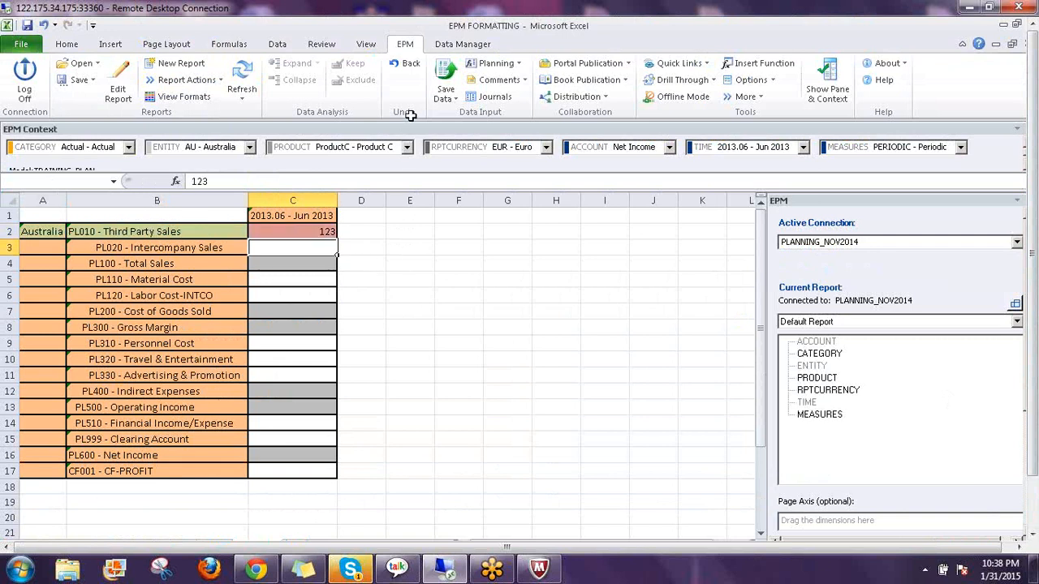
{"action": "left_click", "coordinate": [446, 81]}
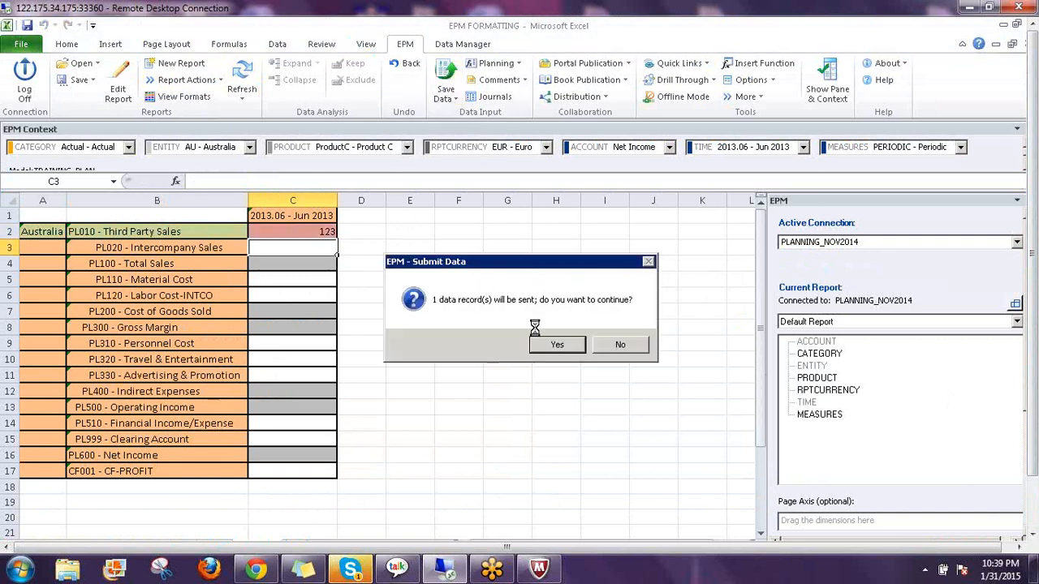
{"action": "left_click", "coordinate": [556, 346]}
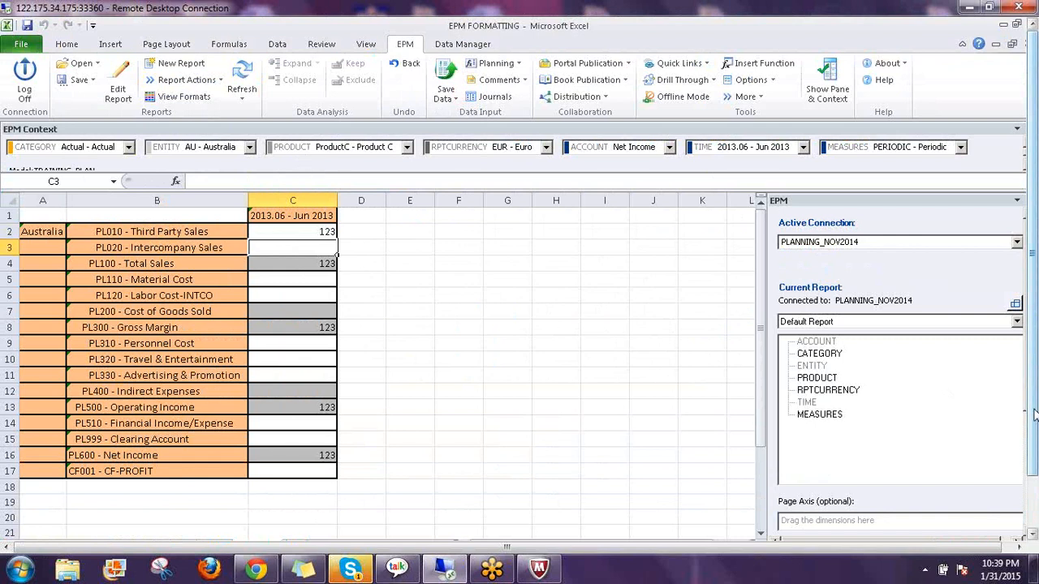
{"action": "mouse_move", "coordinate": [1034, 414]}
{"action": "left_mouse_down"}
{"action": "mouse_move", "coordinate": [1035, 473]}
{"action": "mouse_move", "coordinate": [1035, 413]}
{"action": "left_mouse_up"}
Change the PRODUCT context to ProductA and refresh the report
{"action": "left_click", "coordinate": [330, 154]}
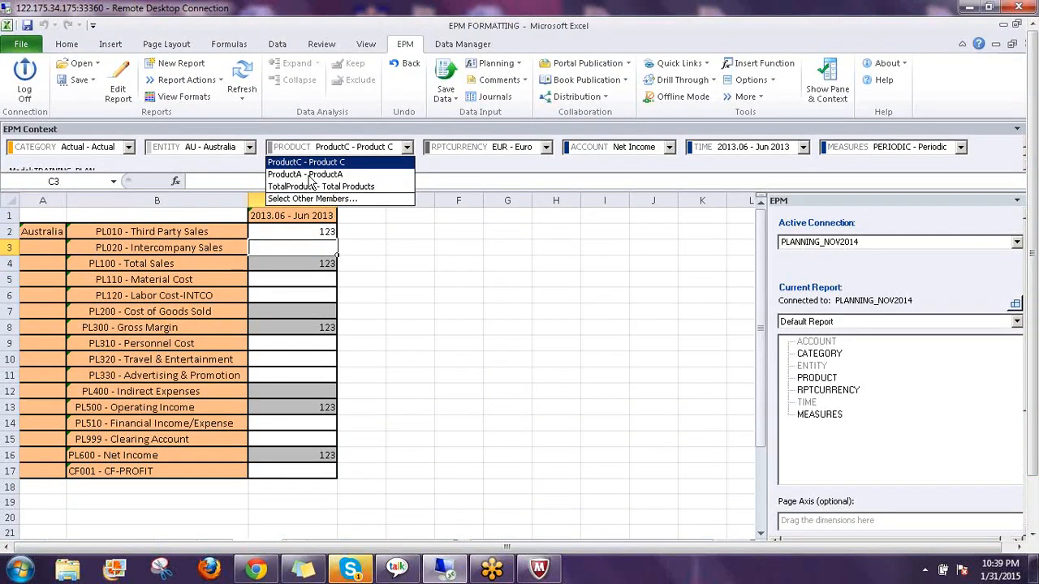
{"action": "left_click", "coordinate": [313, 160]}
{"action": "left_click", "coordinate": [242, 71]}
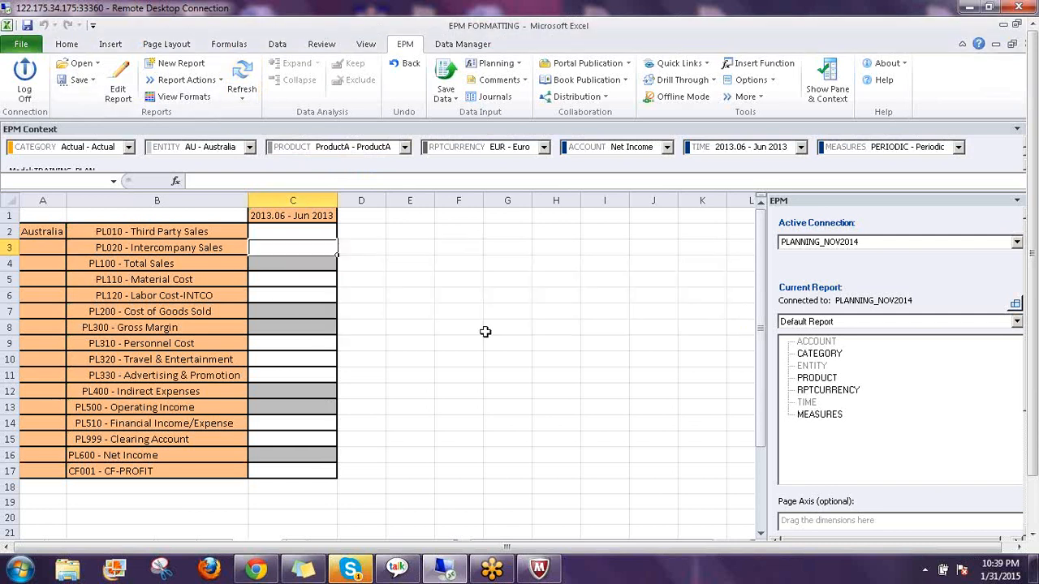
Try saving 345 for Third Party Sales in C2; rule 00000001 rejects it, then close the log
{"action": "left_click", "coordinate": [314, 233]}
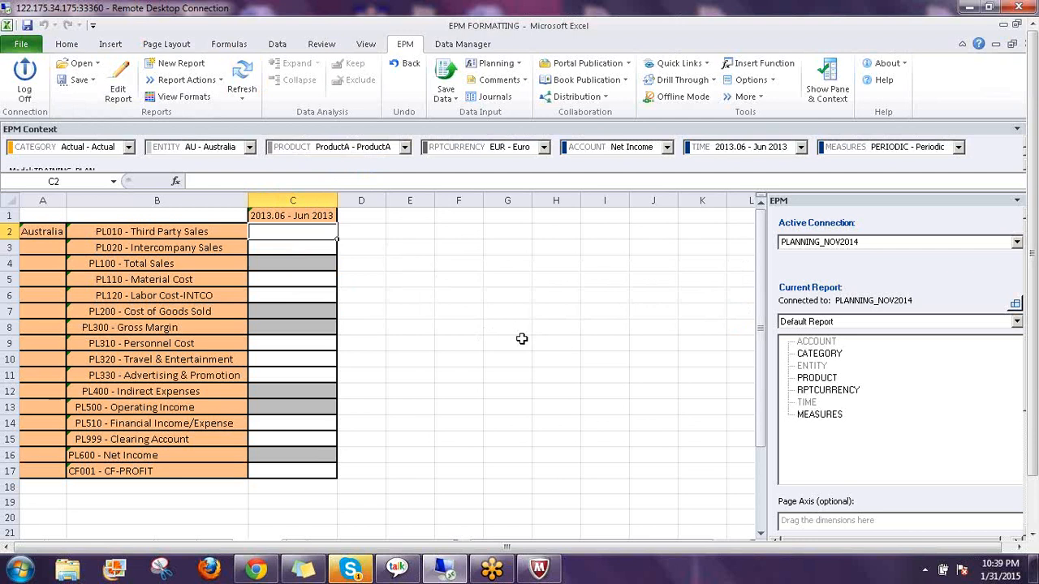
{"action": "type", "text": "345"}
{"action": "key", "text": "Return"}
{"action": "left_click", "coordinate": [453, 78]}
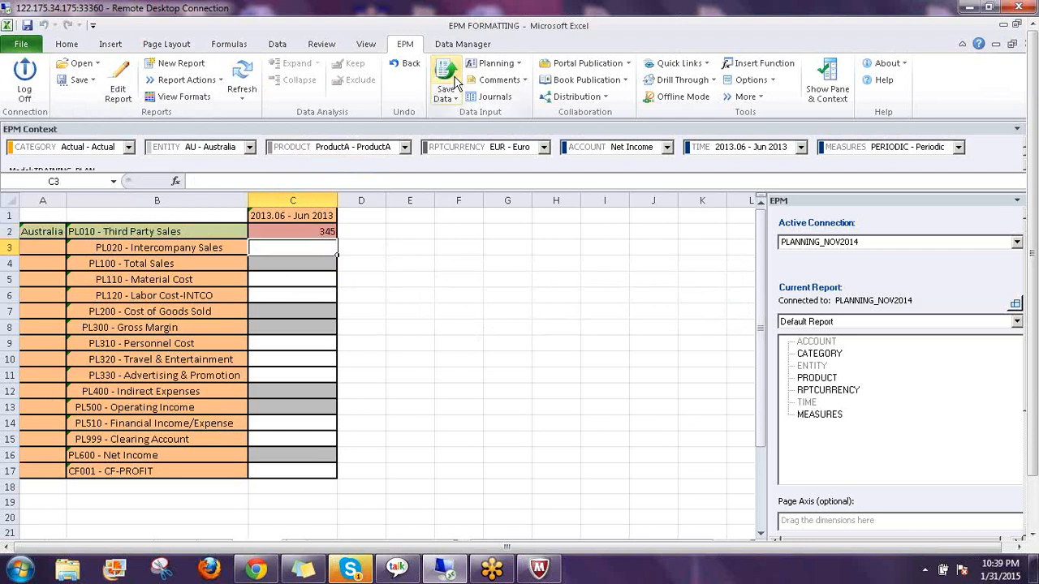
{"action": "left_click", "coordinate": [560, 348]}
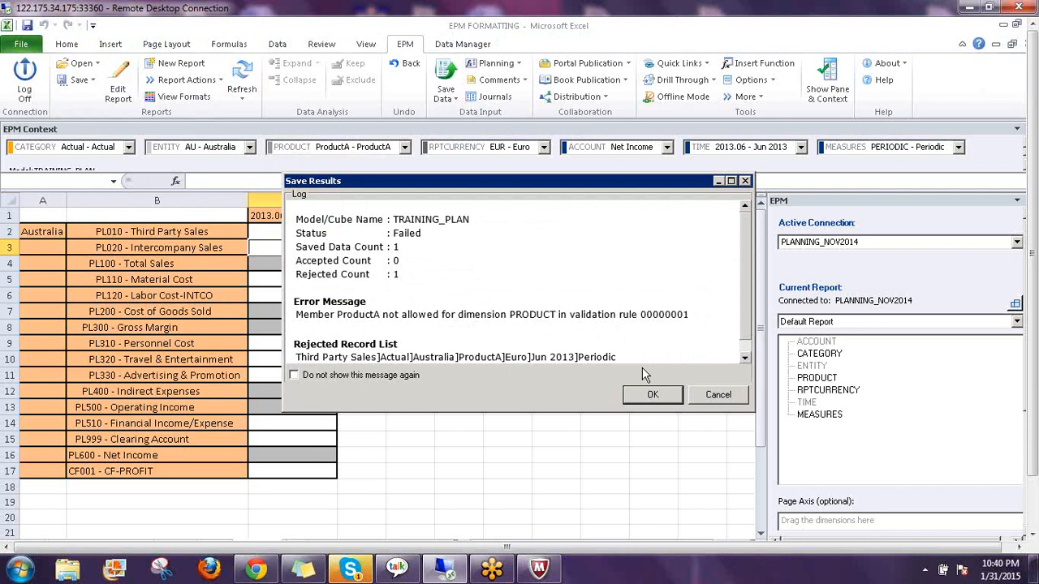
{"action": "left_click", "coordinate": [653, 394]}
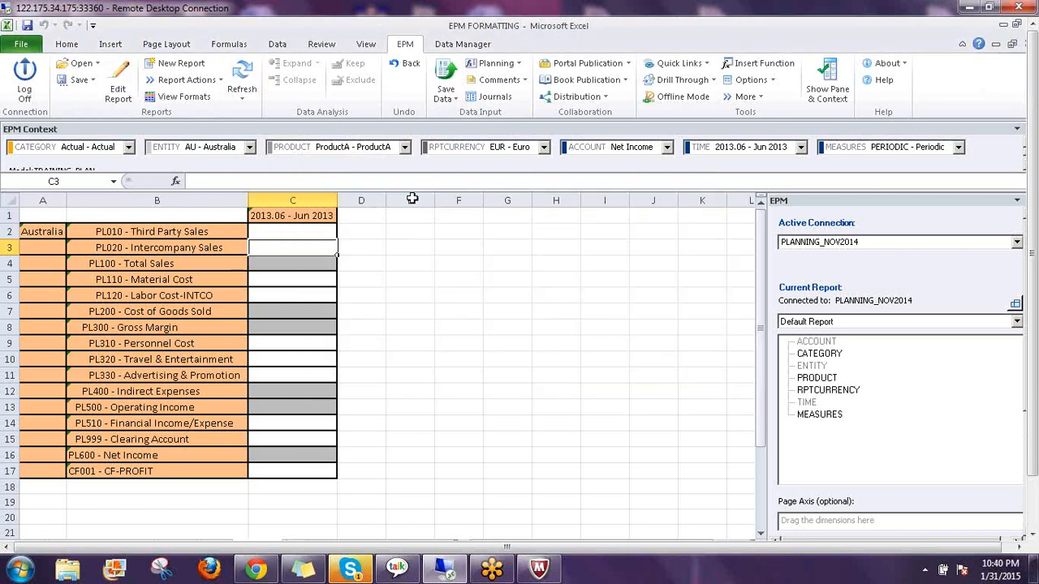
Select ProductB from the full product member list
{"action": "left_click", "coordinate": [390, 144]}
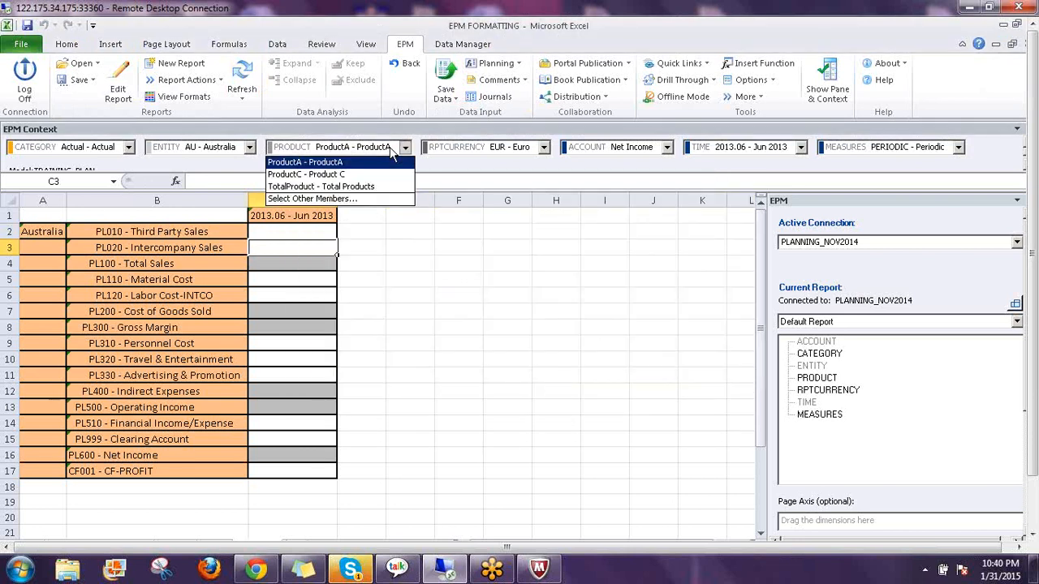
{"action": "left_click", "coordinate": [363, 197]}
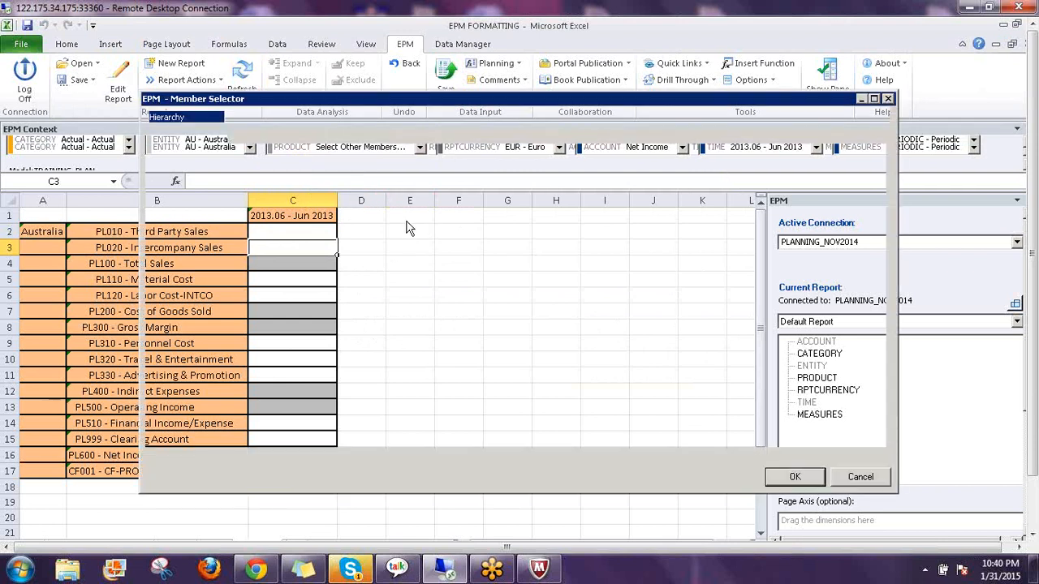
{"action": "left_click", "coordinate": [793, 477]}
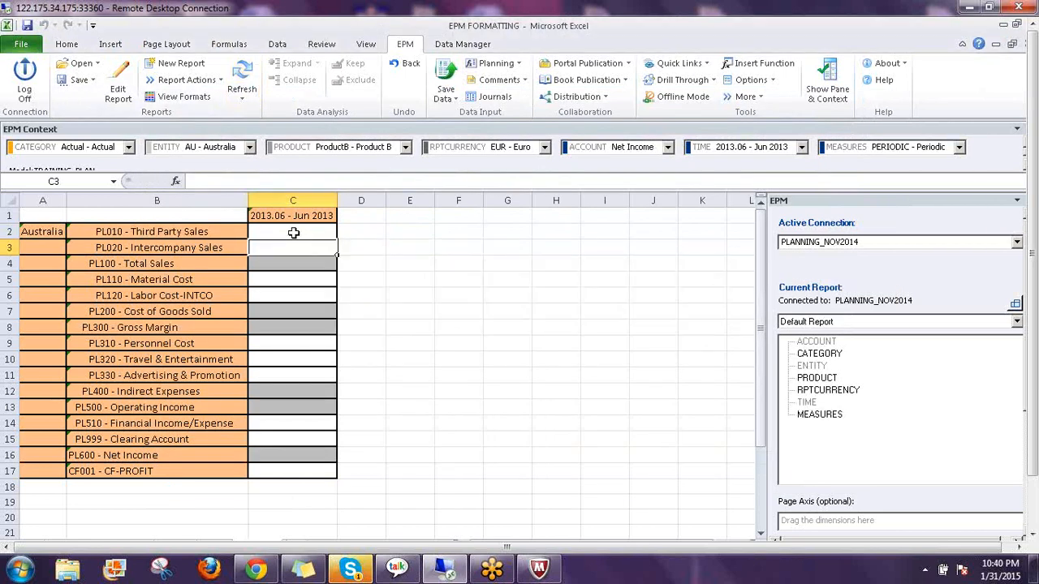
Save 1234 for Third Party Sales and confirm the successful Save Results log
{"action": "type", "text": "12"}
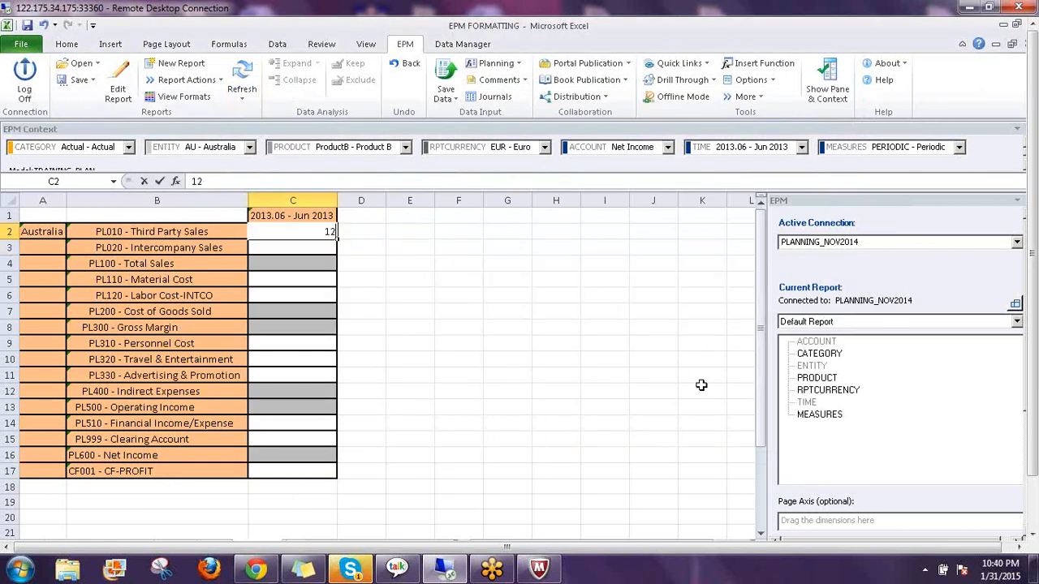
{"action": "type", "text": "34"}
{"action": "key", "text": "Return"}
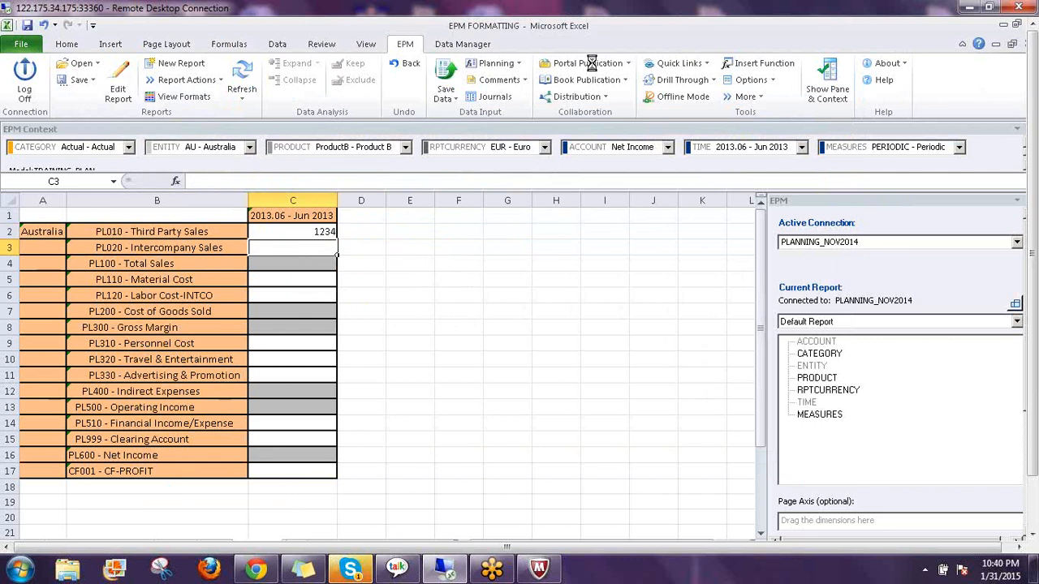
{"action": "left_click", "coordinate": [445, 79]}
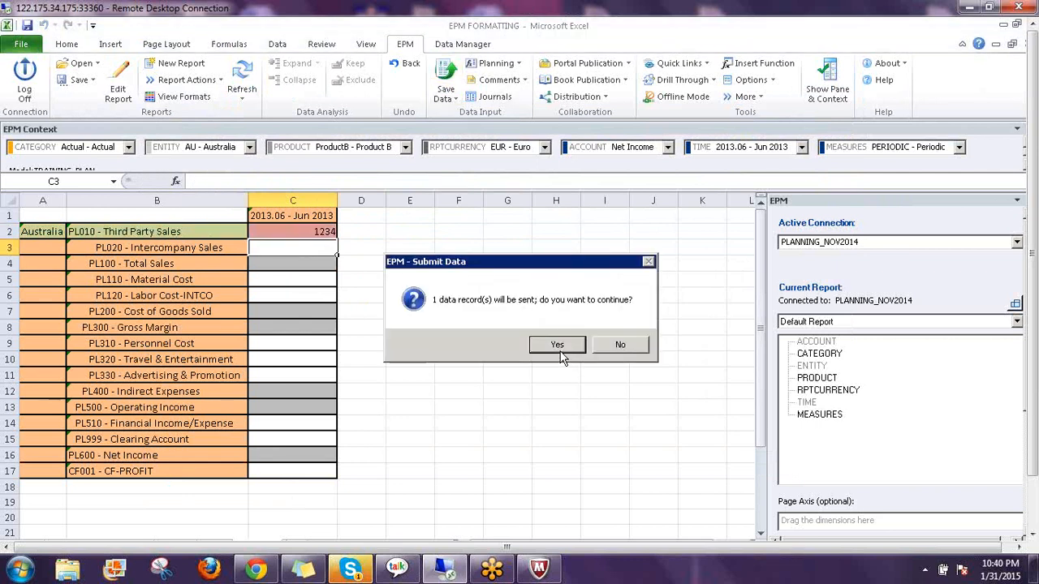
{"action": "left_click", "coordinate": [558, 347]}
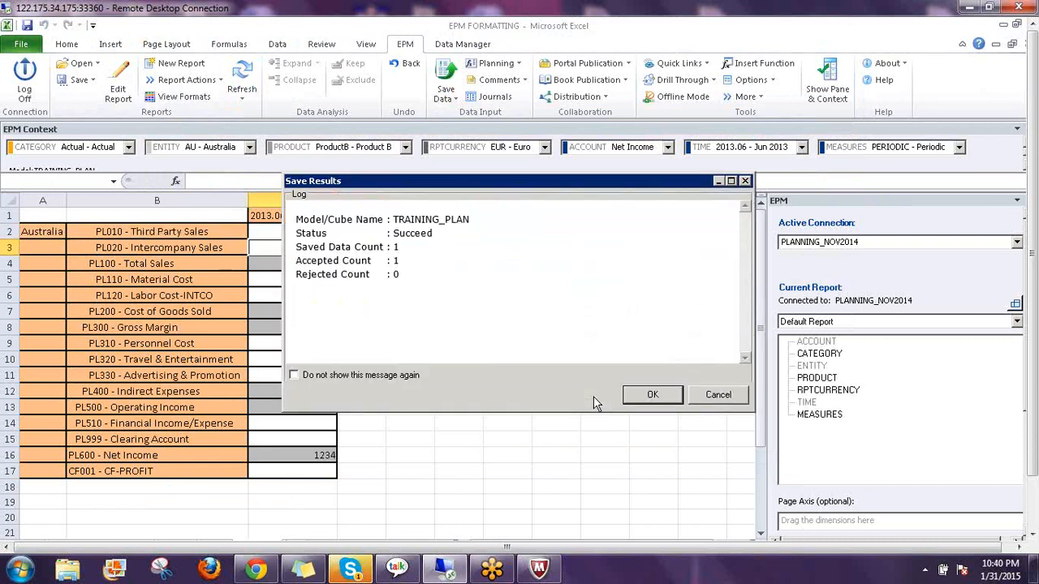
{"action": "left_click", "coordinate": [652, 396]}
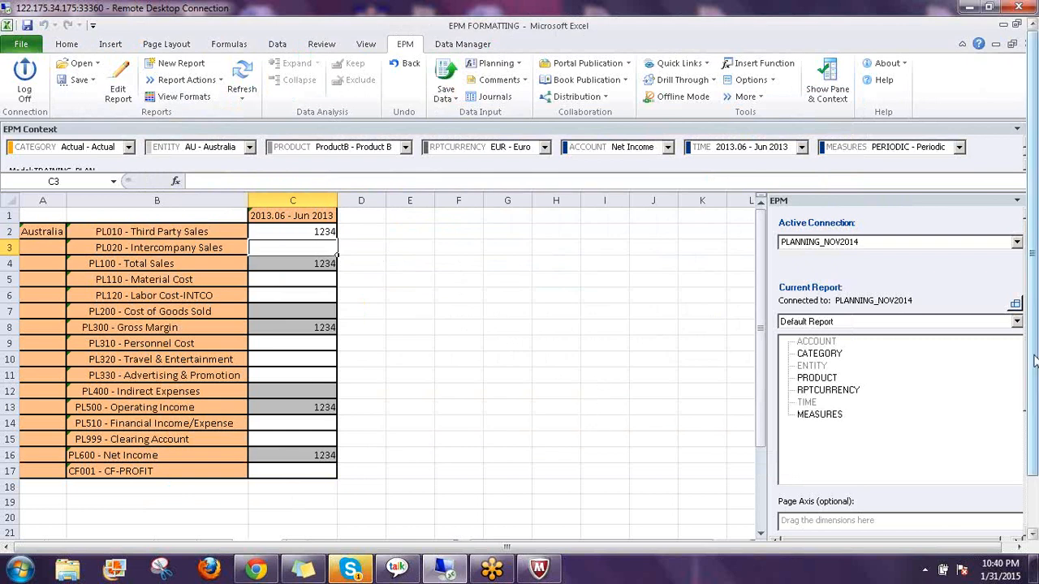
{"action": "left_click_drag", "start_coordinate": [1034, 362], "coordinate": [1035, 418]}
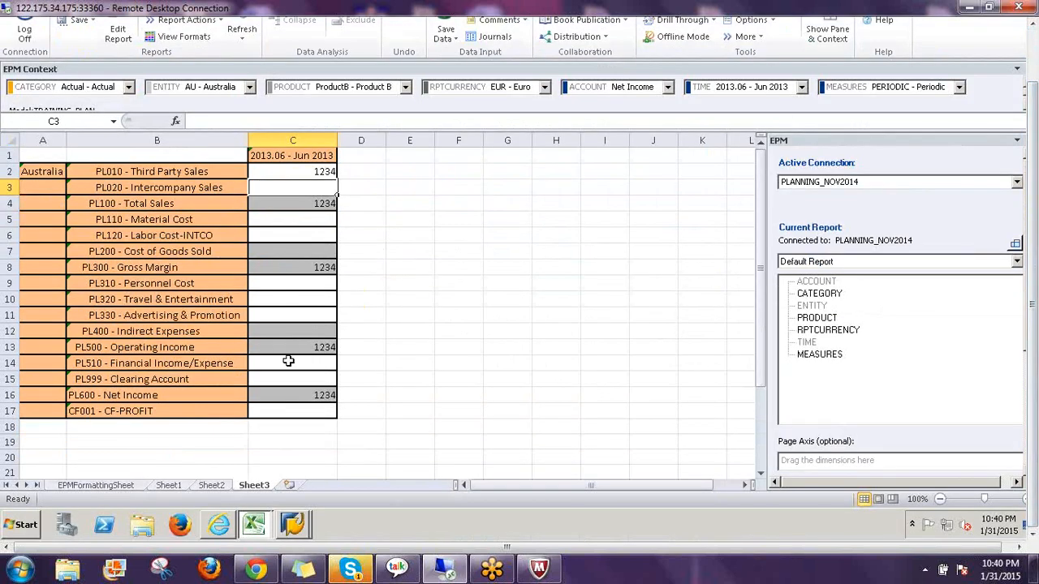
In the SAP validation window, leave the AU Entity rule and save it
{"action": "left_click", "coordinate": [294, 525]}
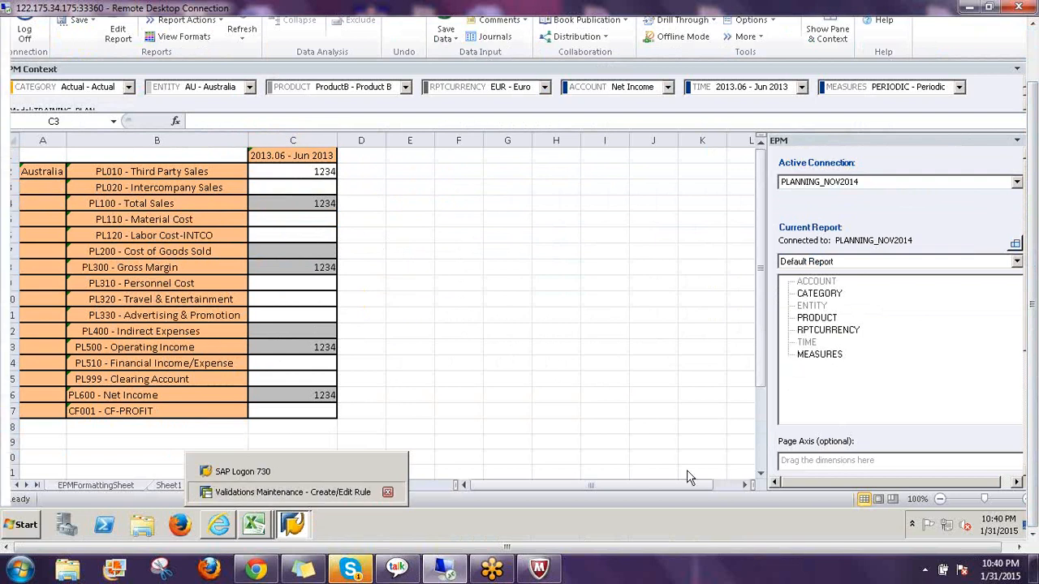
{"action": "left_click", "coordinate": [292, 491]}
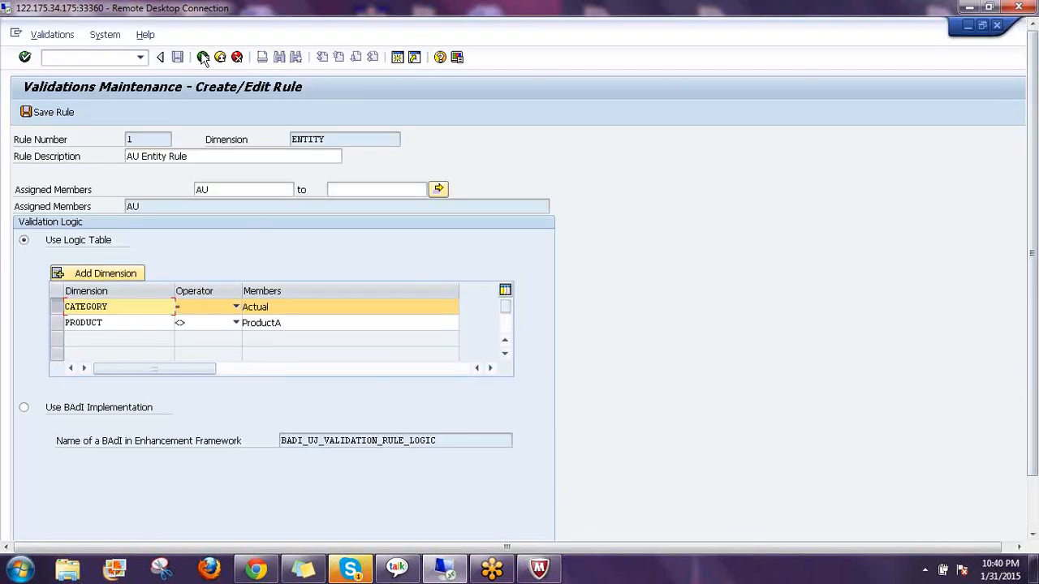
{"action": "left_click", "coordinate": [202, 57]}
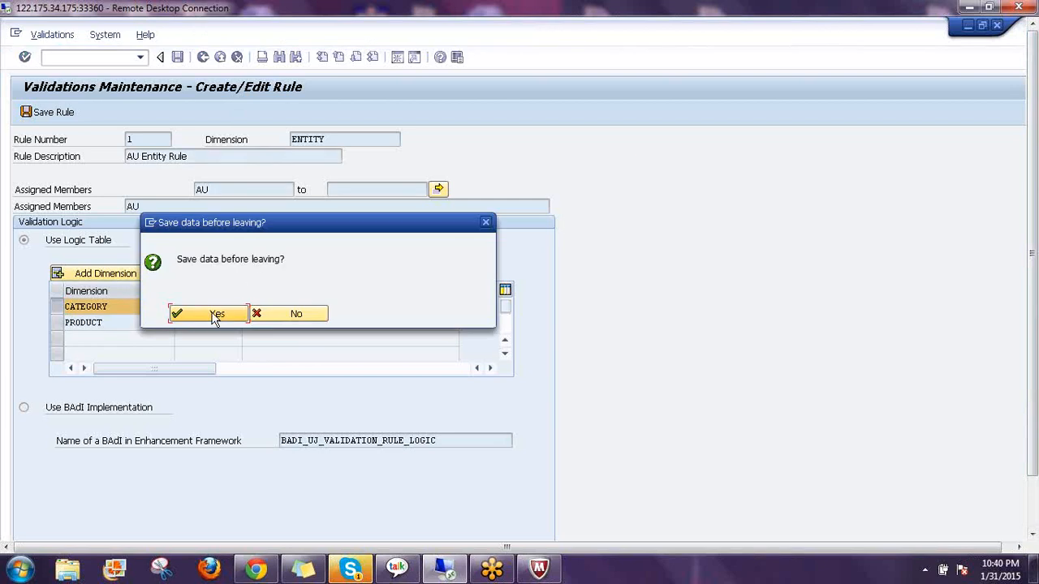
{"action": "left_click", "coordinate": [235, 316]}
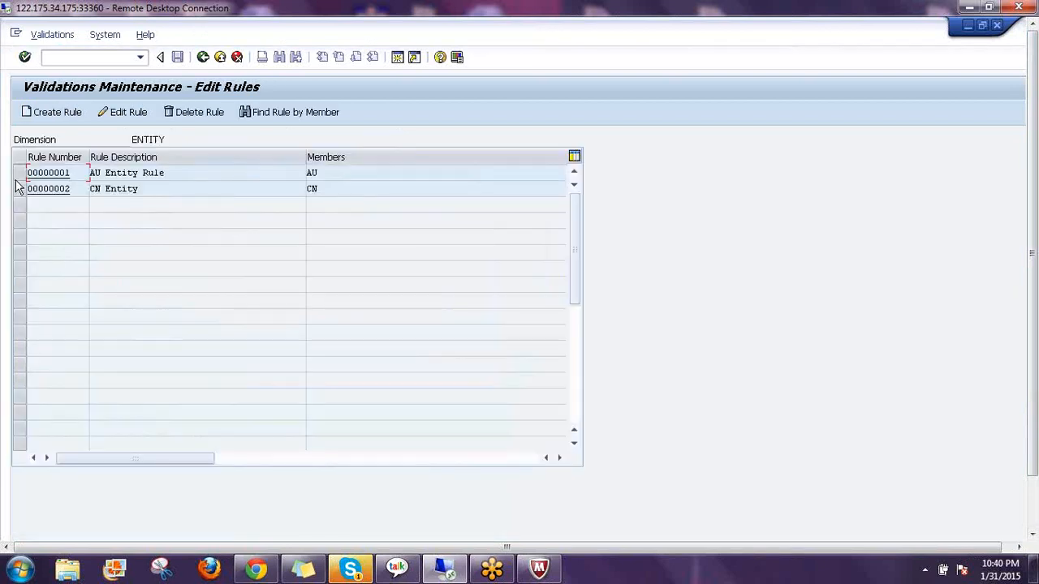
Open rule 2, CN Entity, which allows only PRODUCT ProductB
{"action": "left_click", "coordinate": [124, 113]}
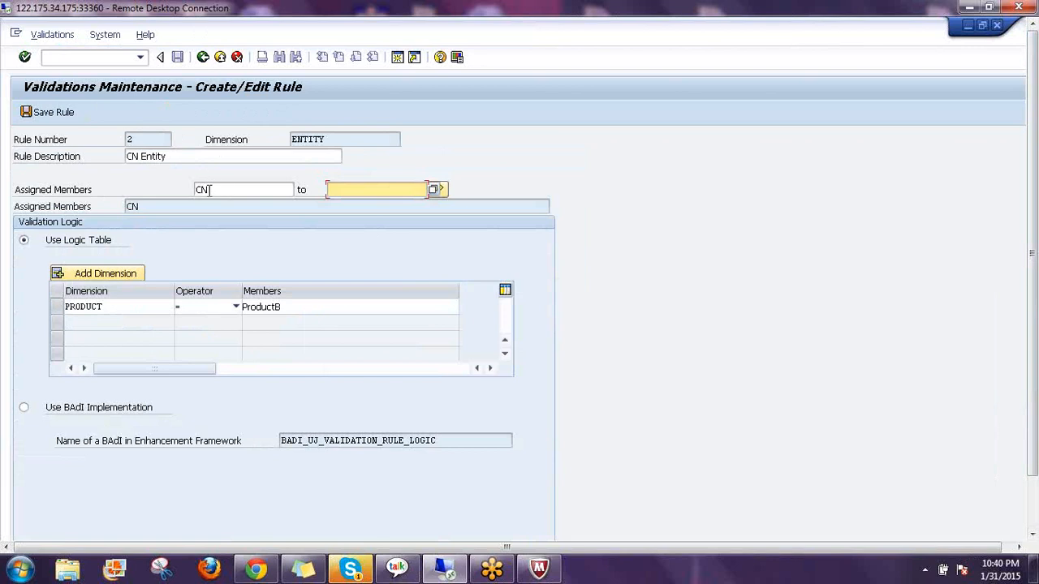
{"action": "key", "text": "shift+Tab"}
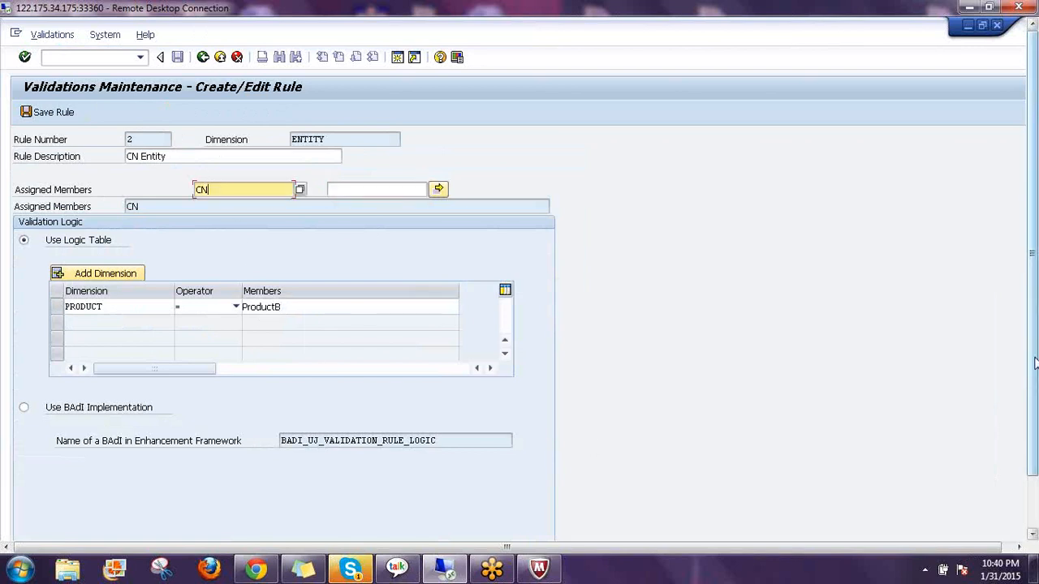
{"action": "left_click_drag", "start_coordinate": [1032, 371], "coordinate": [1032, 438]}
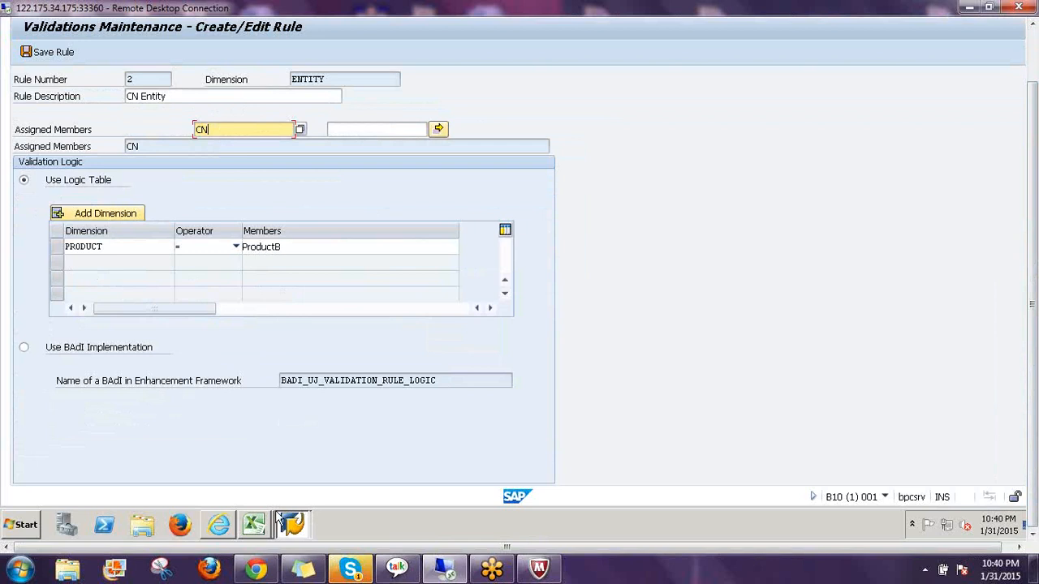
{"action": "left_click", "coordinate": [254, 526]}
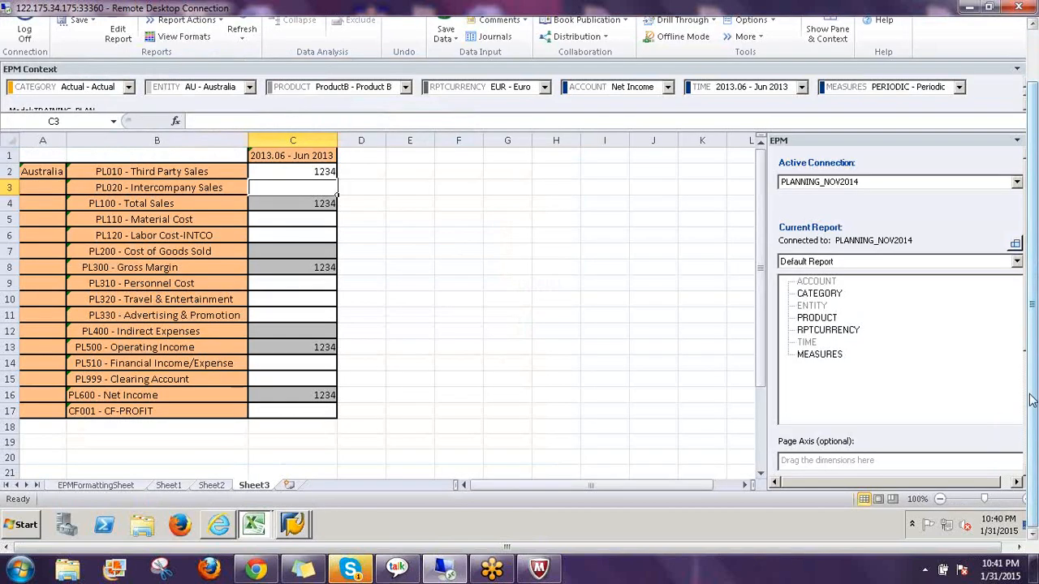
Set the ENTITY context to CN - China and refresh the report
{"action": "left_click_drag", "start_coordinate": [1035, 404], "coordinate": [1036, 343]}
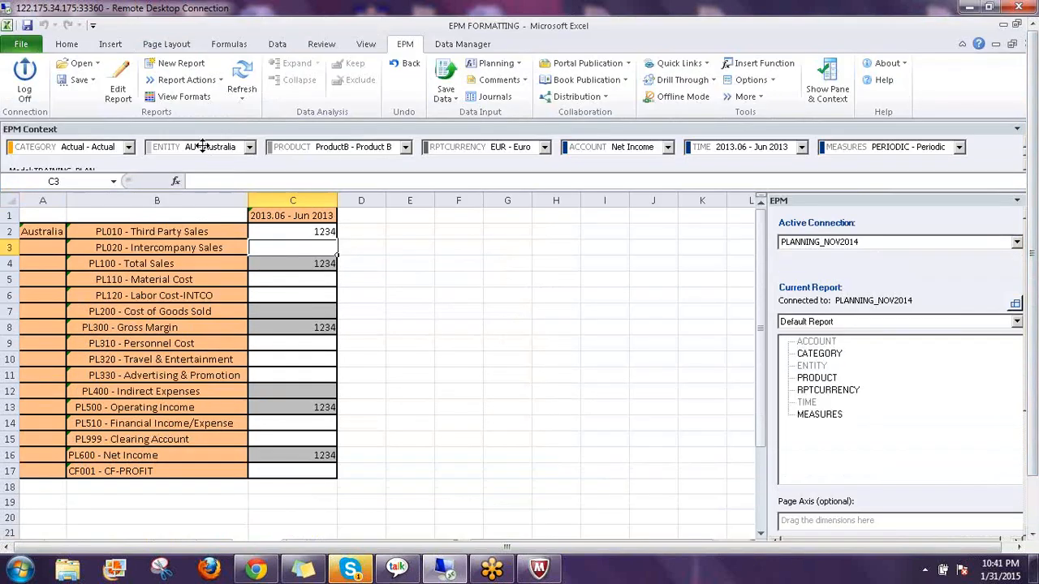
{"action": "left_click", "coordinate": [207, 150]}
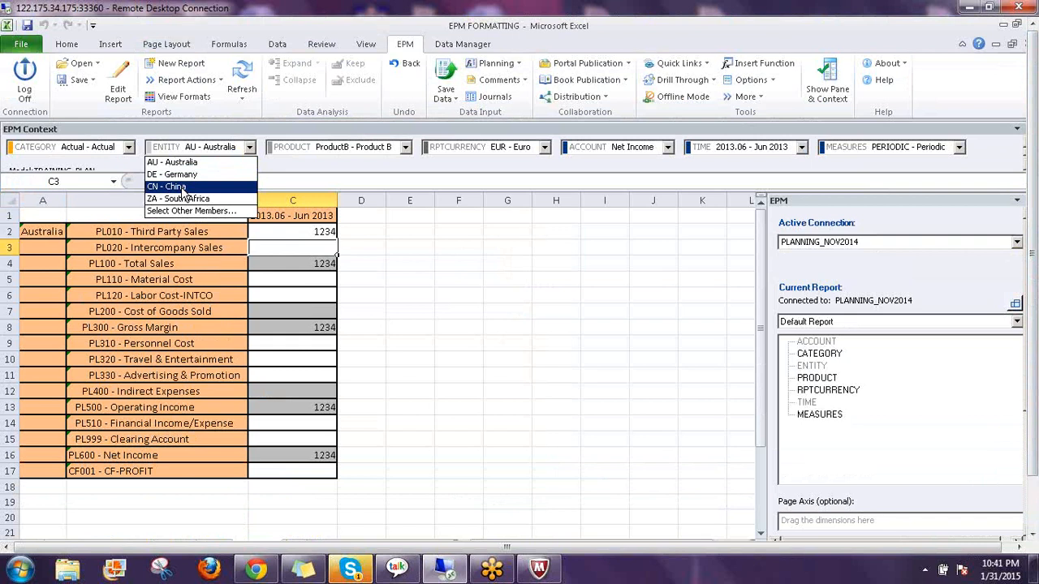
{"action": "left_click", "coordinate": [209, 186]}
{"action": "left_click", "coordinate": [243, 75]}
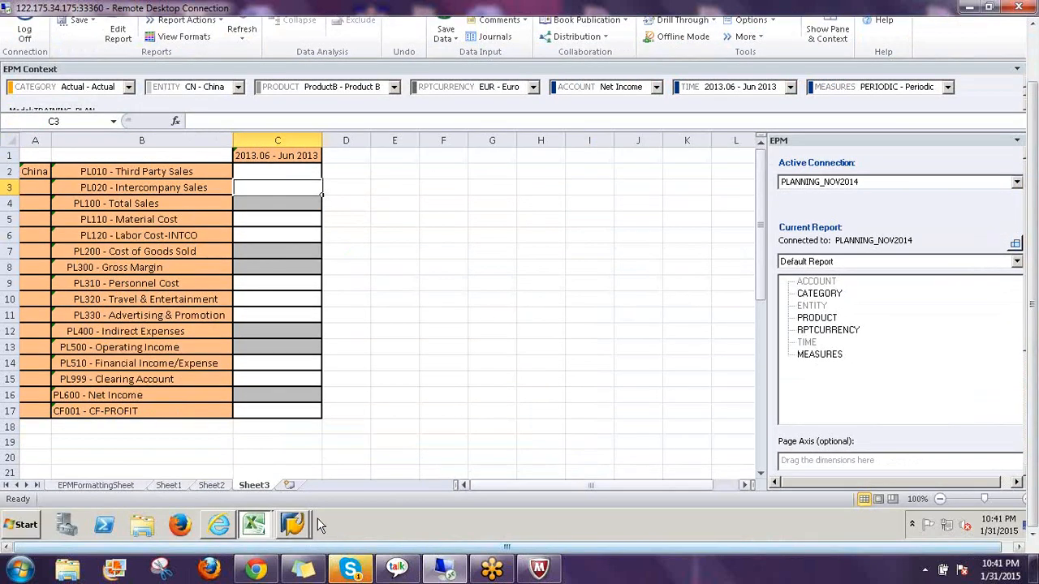
Glance at the SAP validation rule window, then return to the EPM FORMATTING workbook
{"action": "mouse_move", "coordinate": [292, 525]}
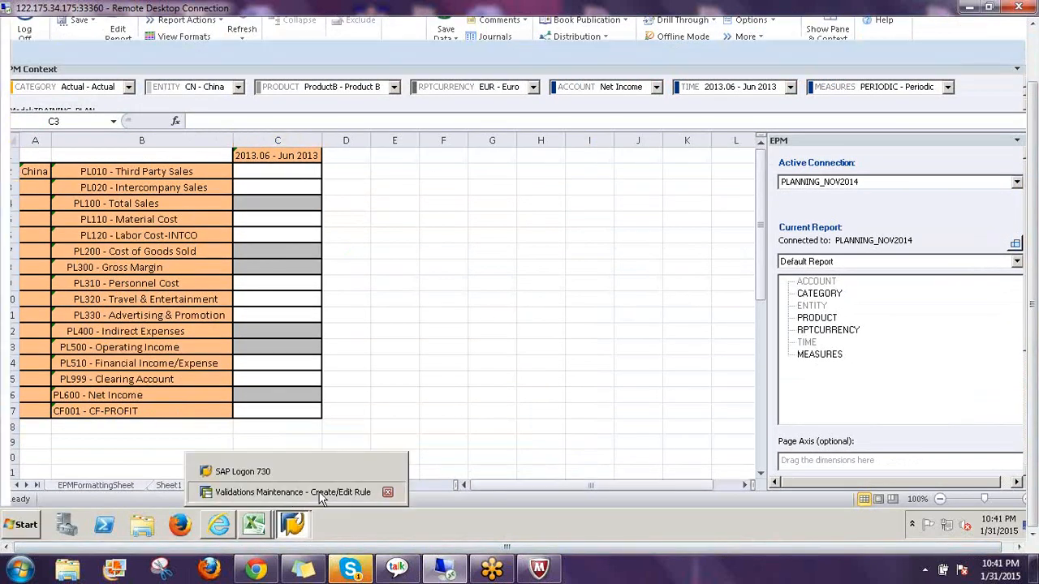
{"action": "left_click", "coordinate": [291, 493]}
{"action": "mouse_move", "coordinate": [269, 526]}
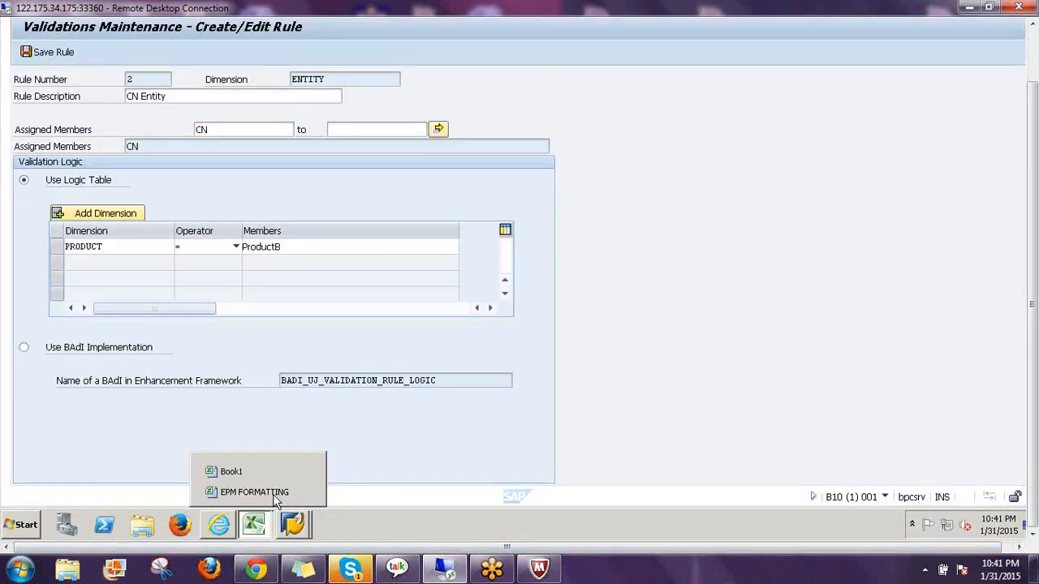
{"action": "left_click", "coordinate": [256, 490]}
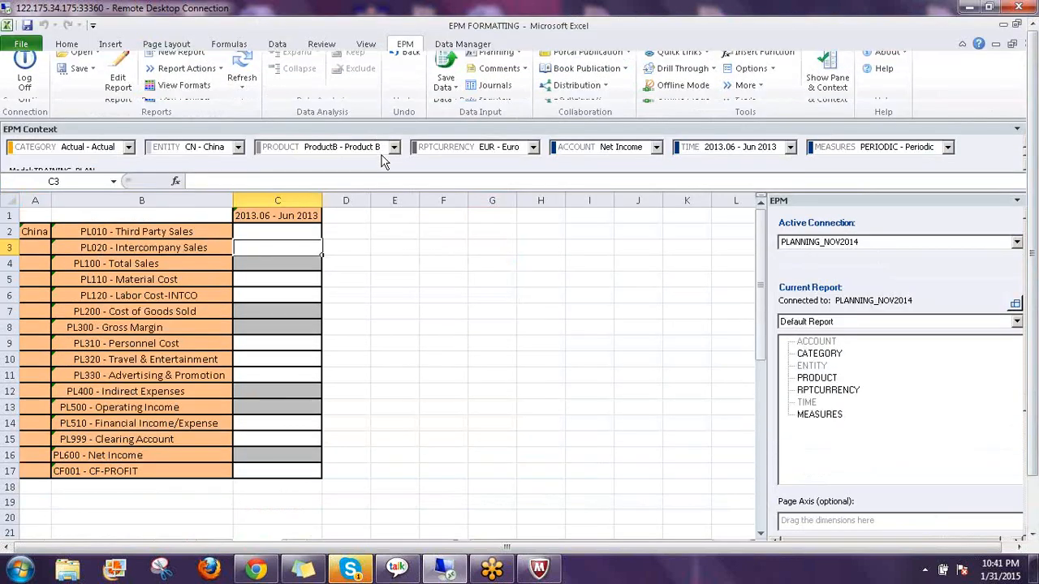
Switch the PRODUCT context to ProductA and refresh
{"action": "left_click", "coordinate": [393, 147]}
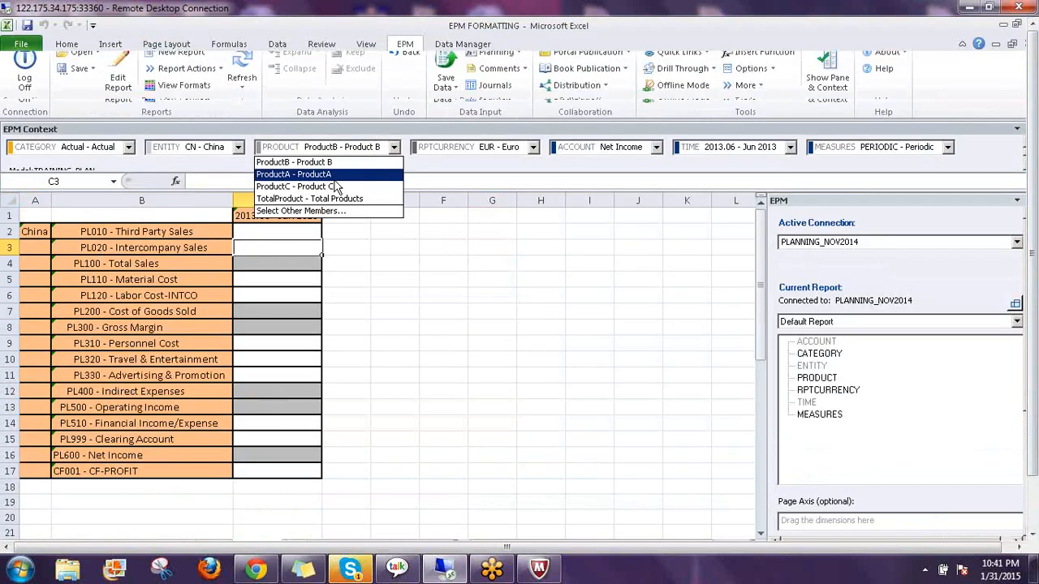
{"action": "left_click", "coordinate": [243, 73]}
{"action": "left_click", "coordinate": [242, 75]}
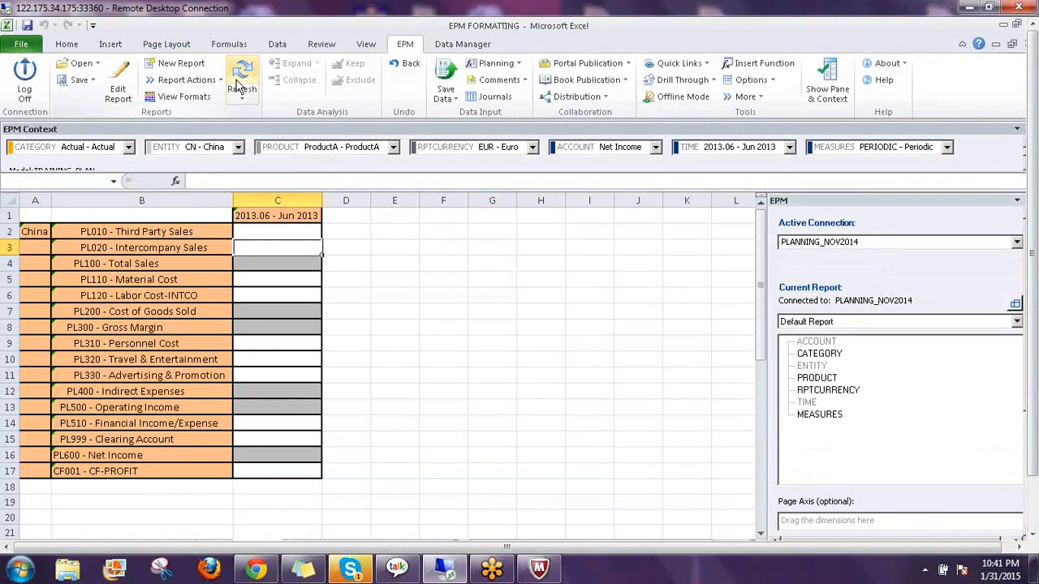
Try saving 1234 for Third Party Sales in C2; rule 00000002 rejects it
{"action": "left_click", "coordinate": [285, 233]}
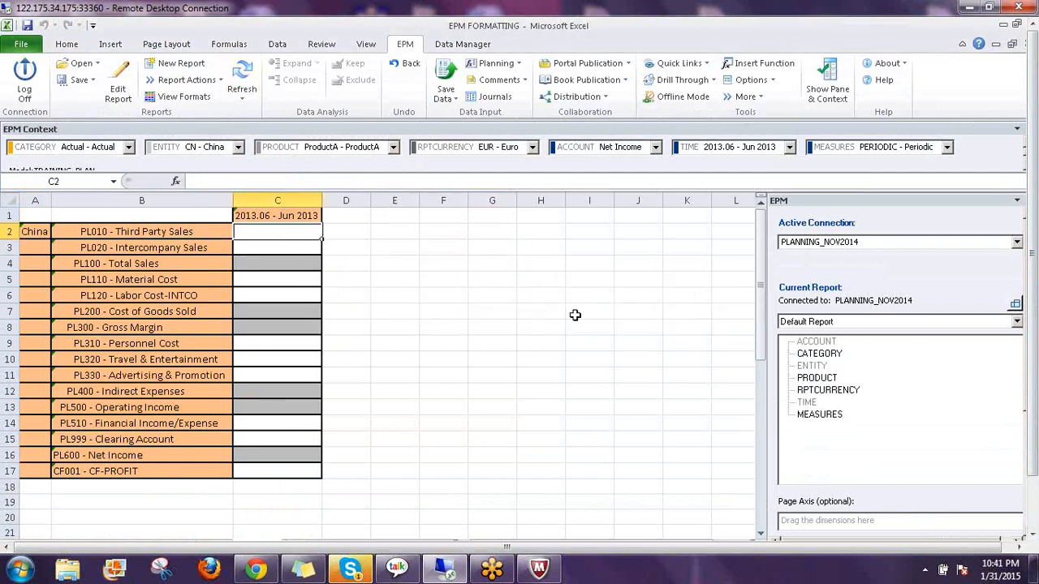
{"action": "type", "text": "1234"}
{"action": "key", "text": "Return"}
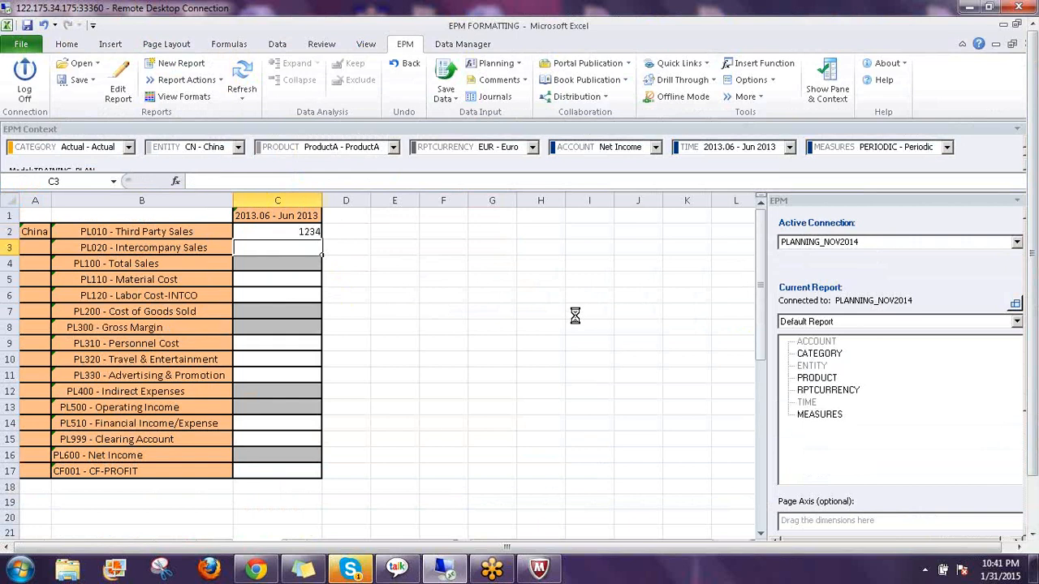
{"action": "left_click", "coordinate": [446, 81]}
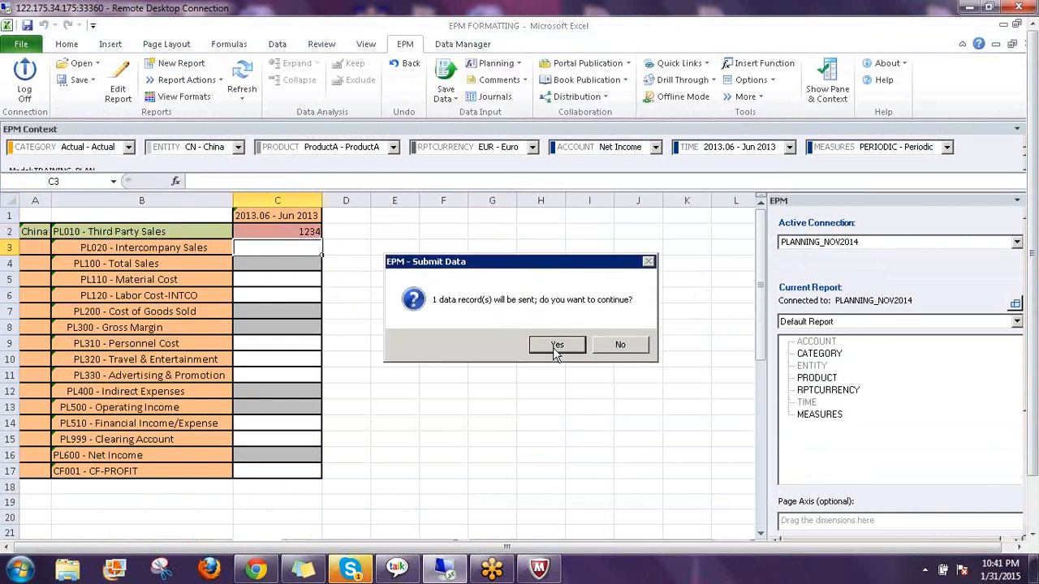
{"action": "left_click", "coordinate": [557, 345]}
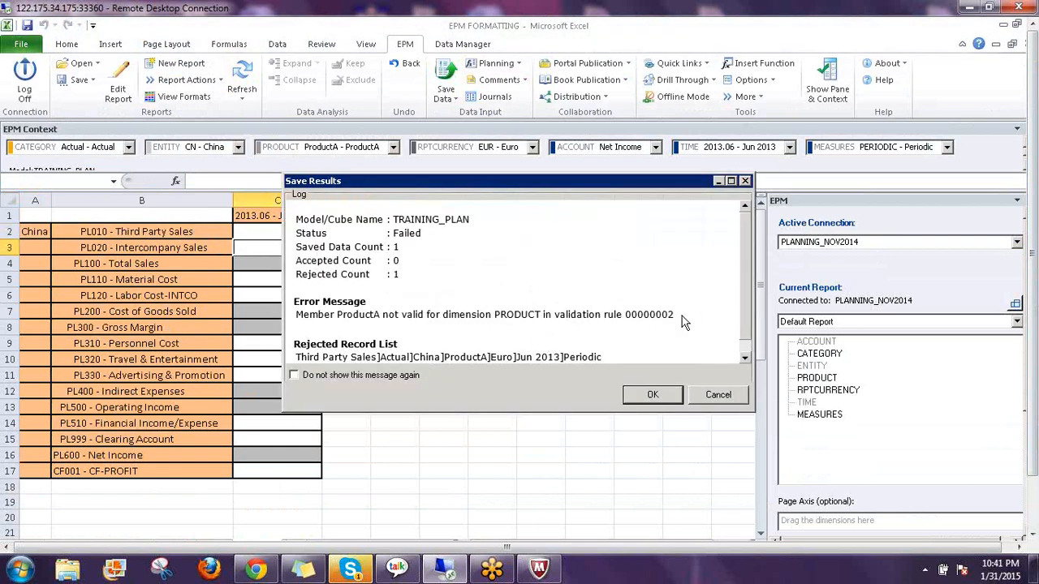
{"action": "left_click", "coordinate": [650, 393]}
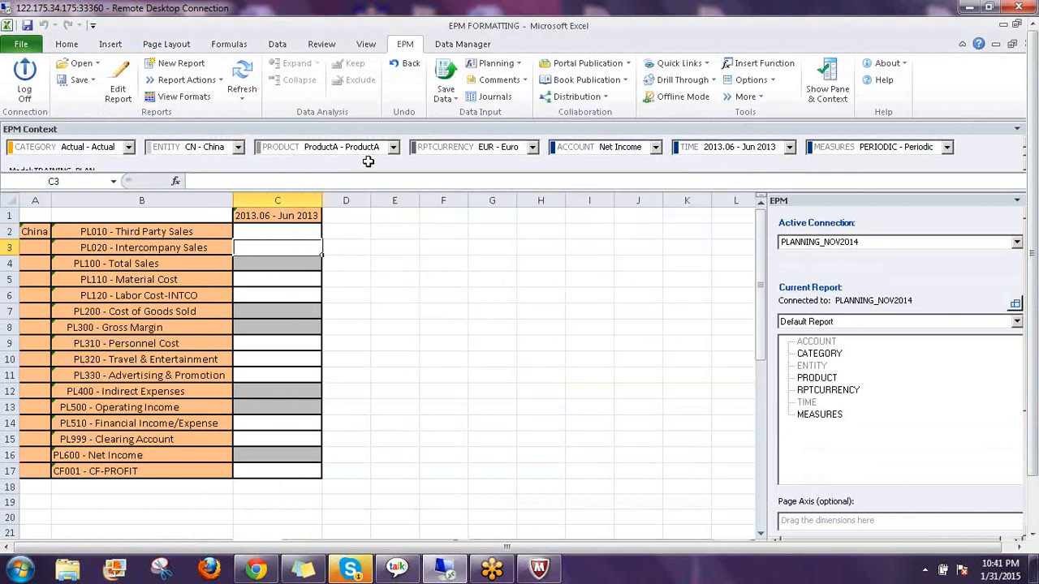
Switch the PRODUCT context to ProductB and refresh
{"action": "left_click", "coordinate": [370, 152]}
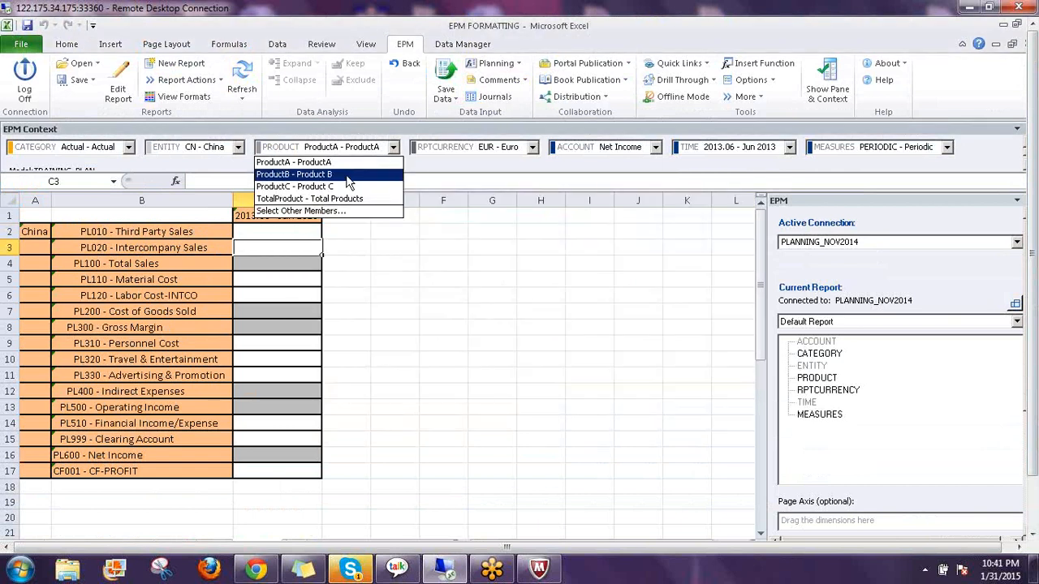
{"action": "left_click", "coordinate": [354, 172]}
{"action": "left_click", "coordinate": [244, 83]}
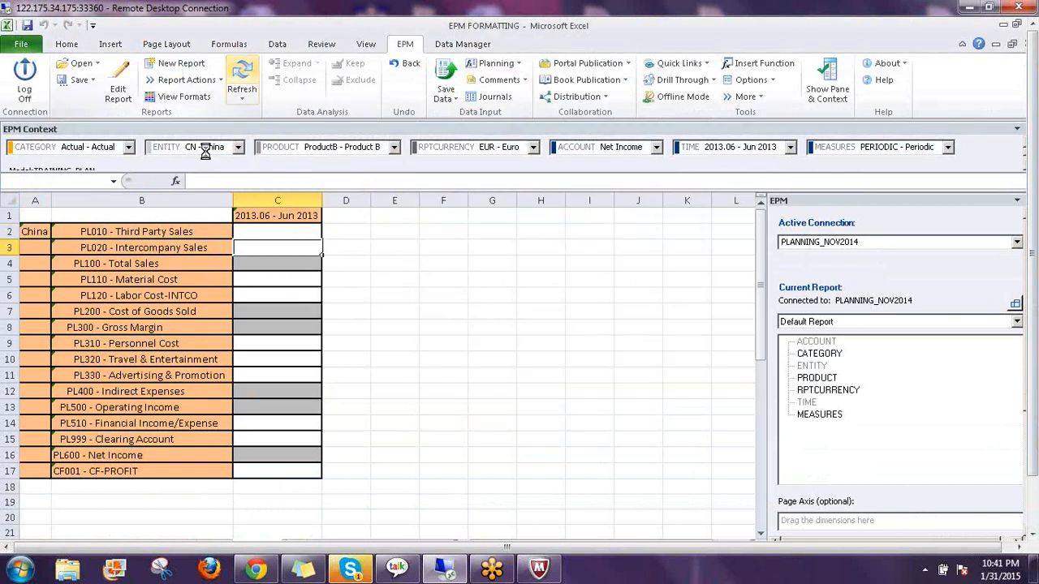
Save 1234 for Third Party Sales in C2 and close the successful Save Results log
{"action": "left_click", "coordinate": [273, 233]}
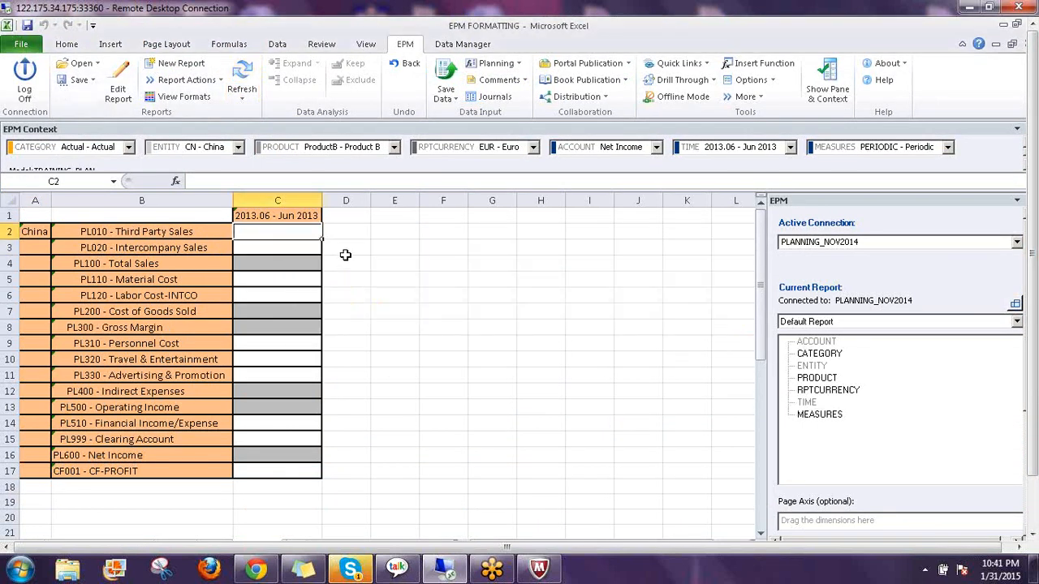
{"action": "type", "text": "123"}
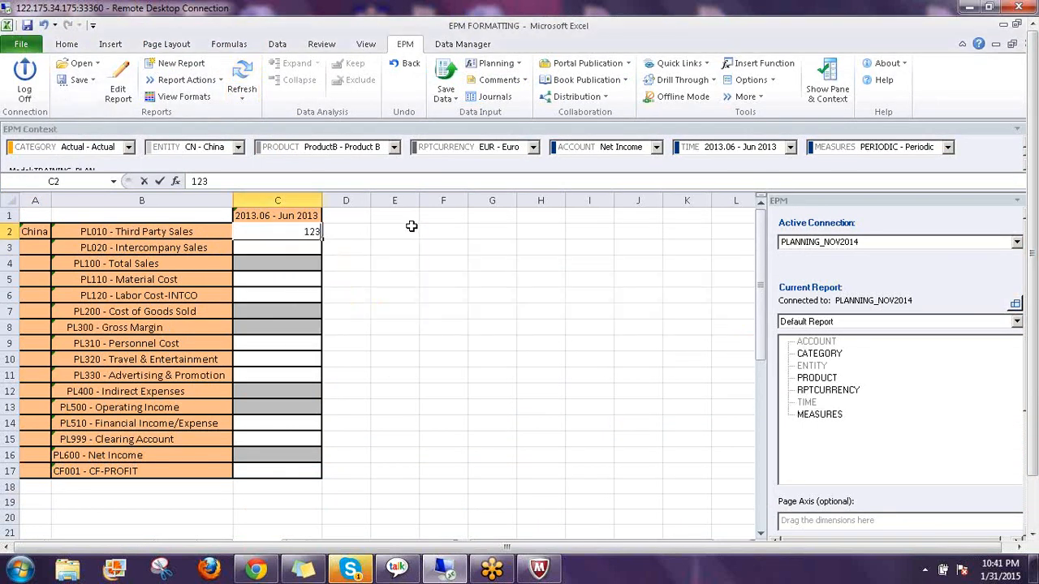
{"action": "type", "text": "4"}
{"action": "key", "text": "Return"}
{"action": "left_click", "coordinate": [449, 75]}
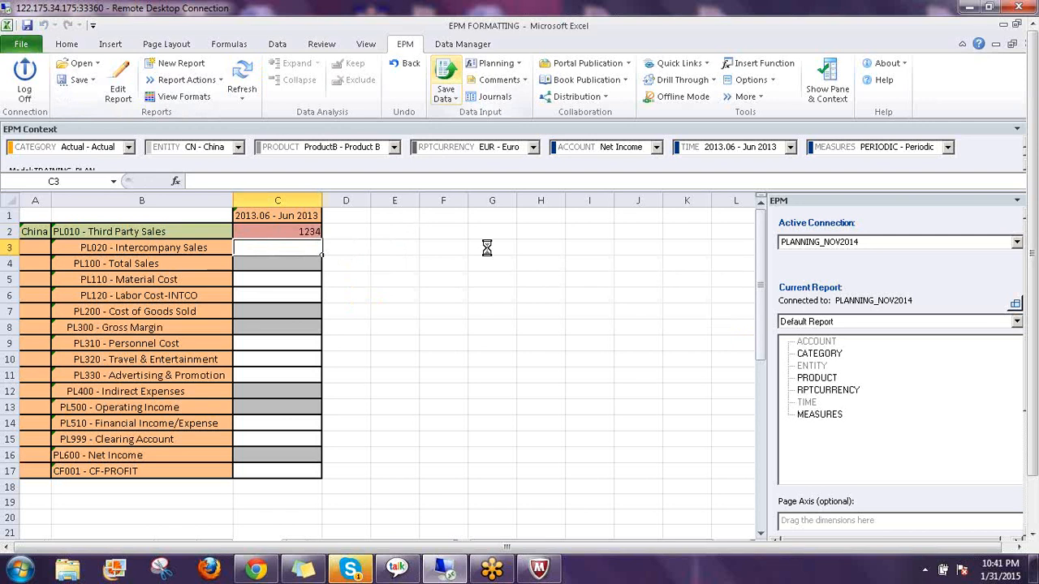
{"action": "left_click", "coordinate": [558, 345]}
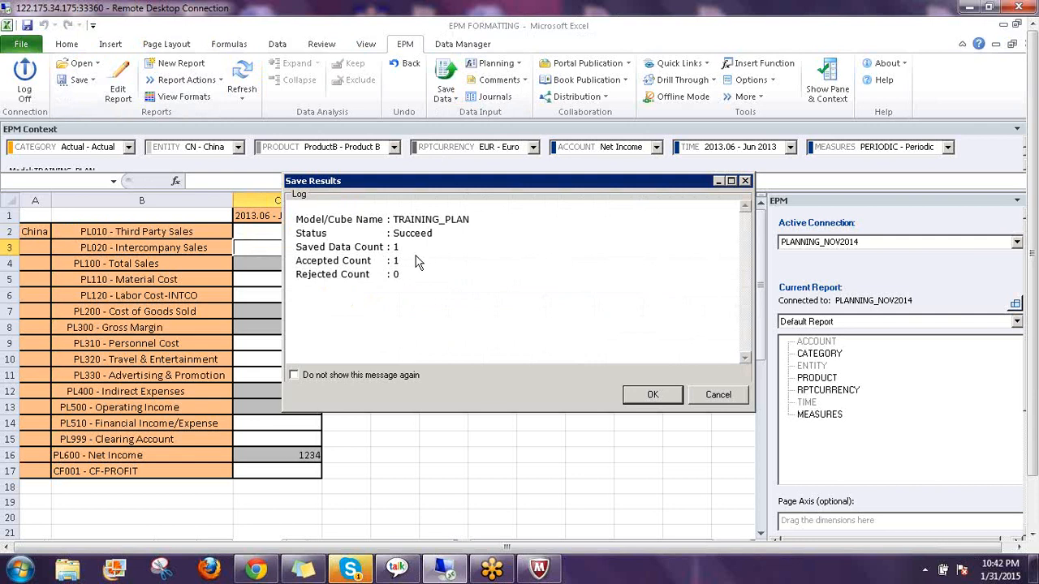
{"action": "left_click", "coordinate": [647, 395]}
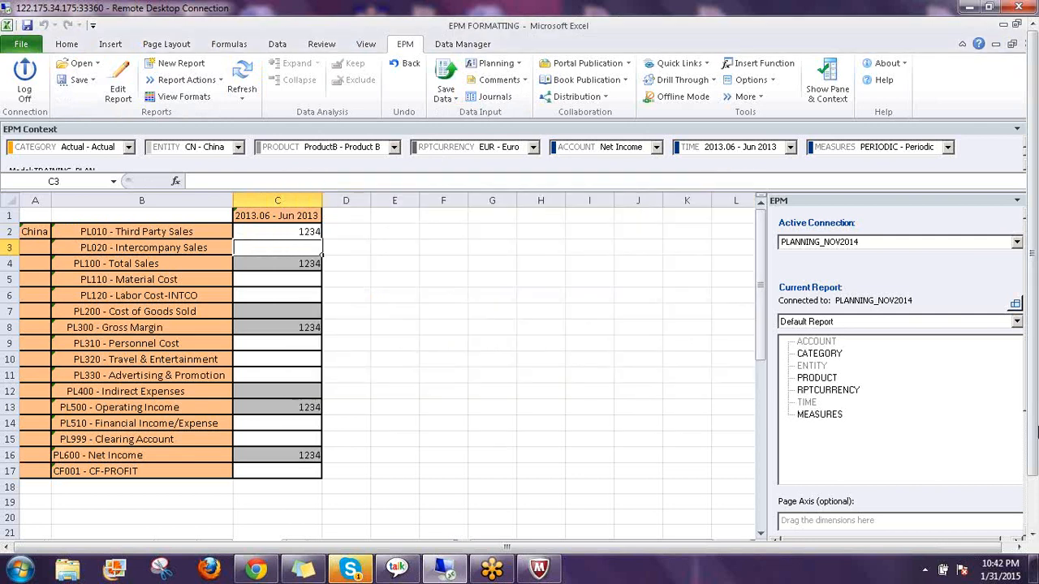
{"action": "left_click", "coordinate": [1034, 414]}
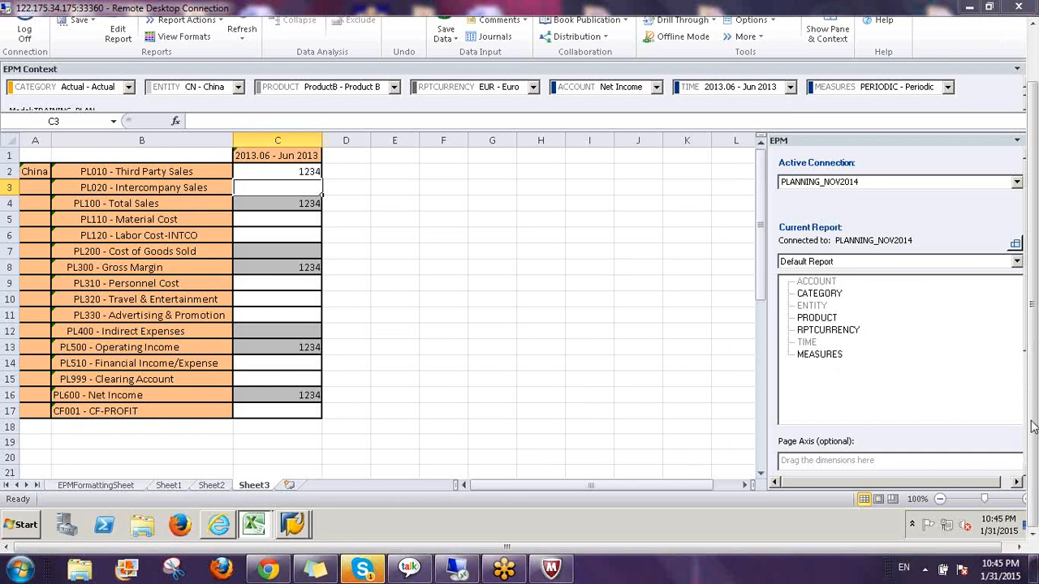
Review the China ProductB report with 1234 from Third Party Sales through Net Income
{"action": "left_click", "coordinate": [661, 362]}
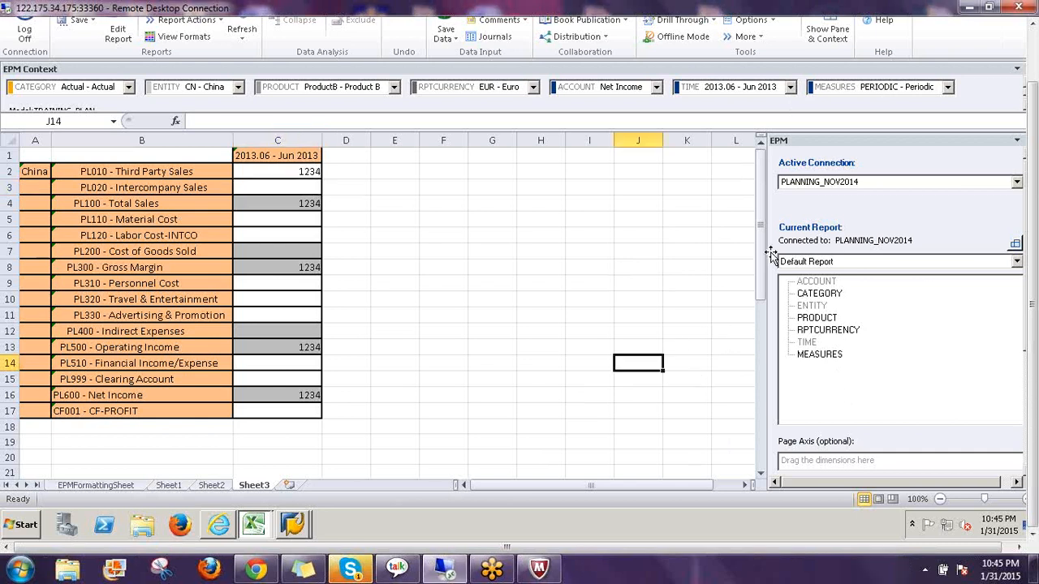
{"action": "left_click", "coordinate": [531, 250]}
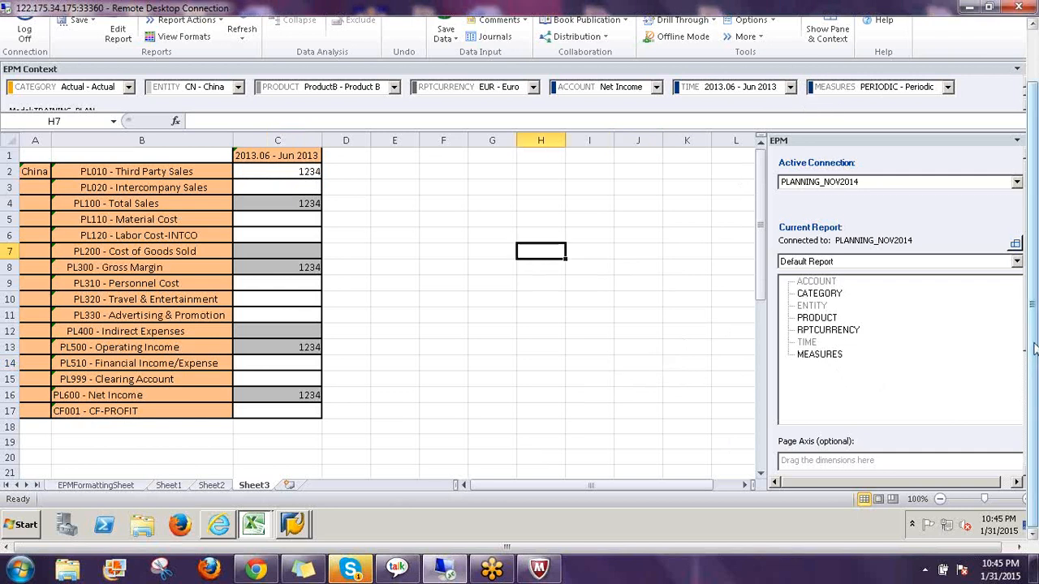
{"action": "left_click_drag", "start_coordinate": [1035, 349], "coordinate": [1034, 295]}
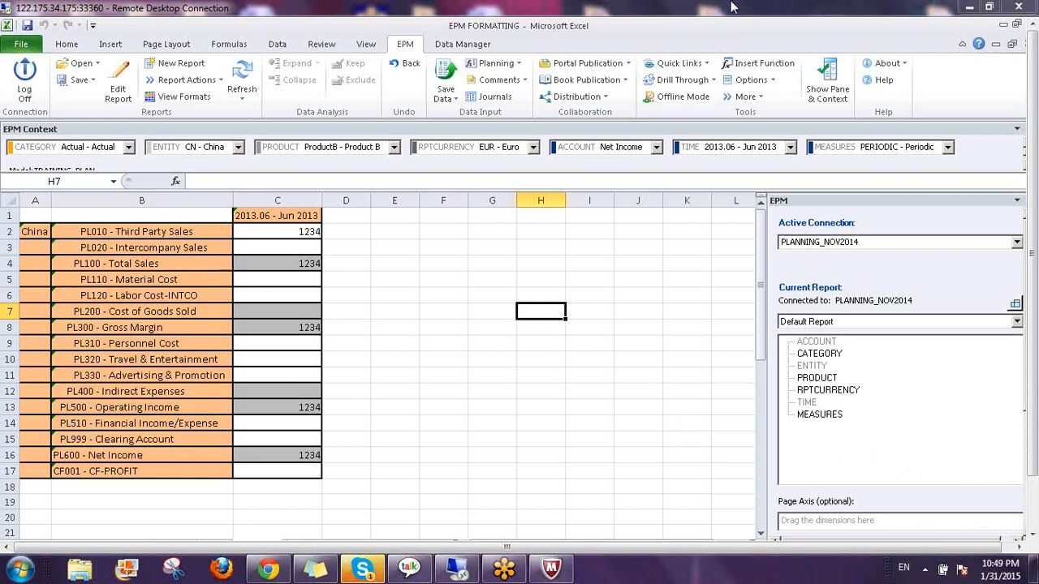
{"action": "left_click", "coordinate": [773, 80]}
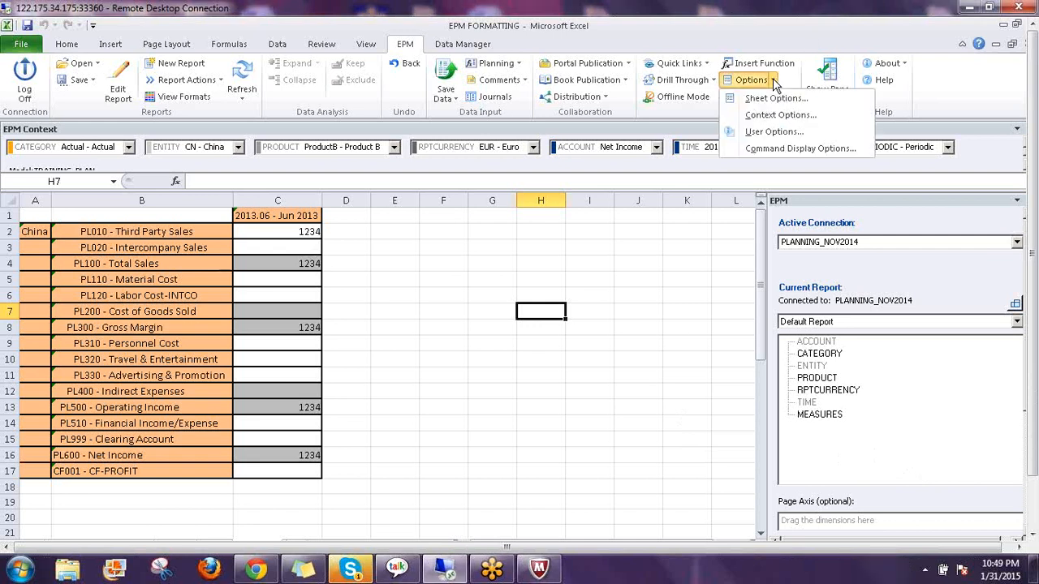
{"action": "left_click", "coordinate": [767, 81]}
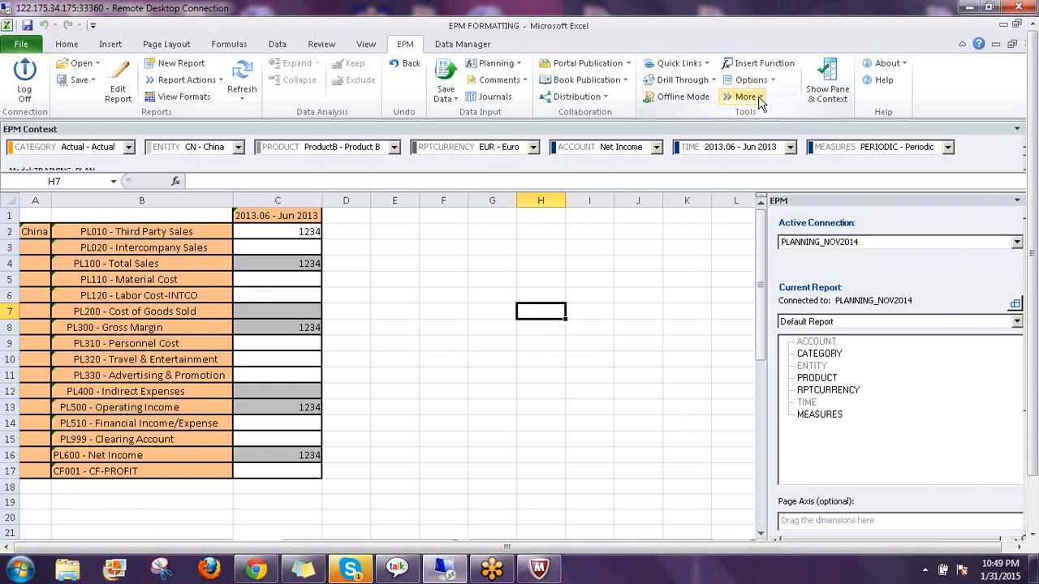
{"action": "left_click", "coordinate": [747, 96]}
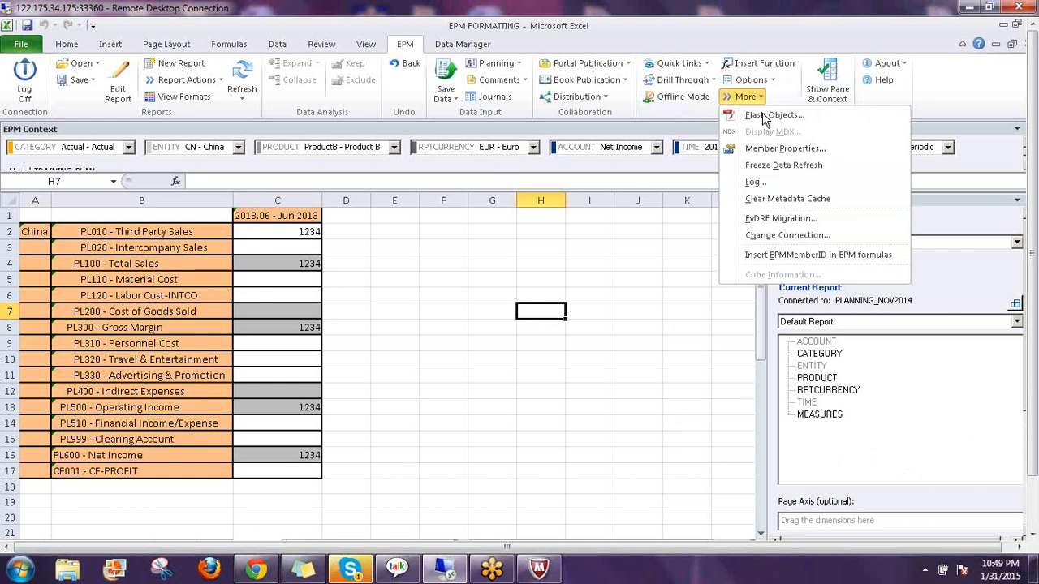
{"action": "left_click", "coordinate": [771, 234]}
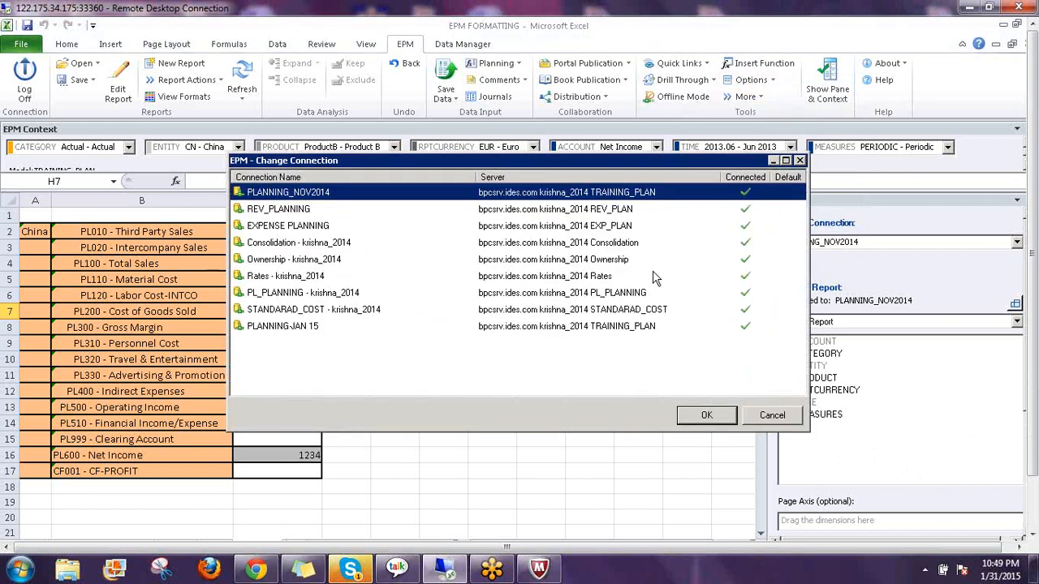
{"action": "left_click", "coordinate": [801, 161]}
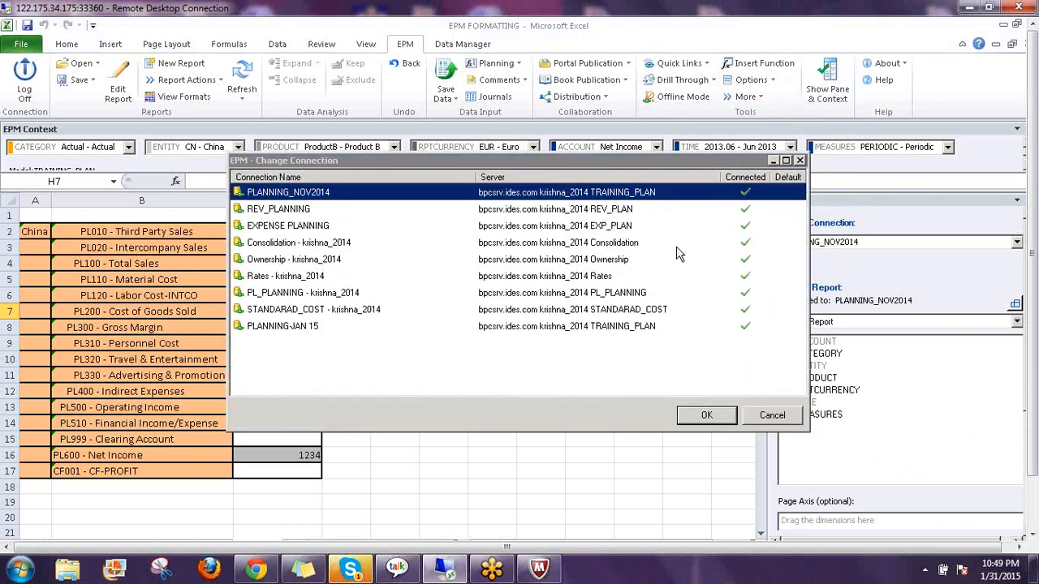
{"action": "left_click", "coordinate": [621, 294]}
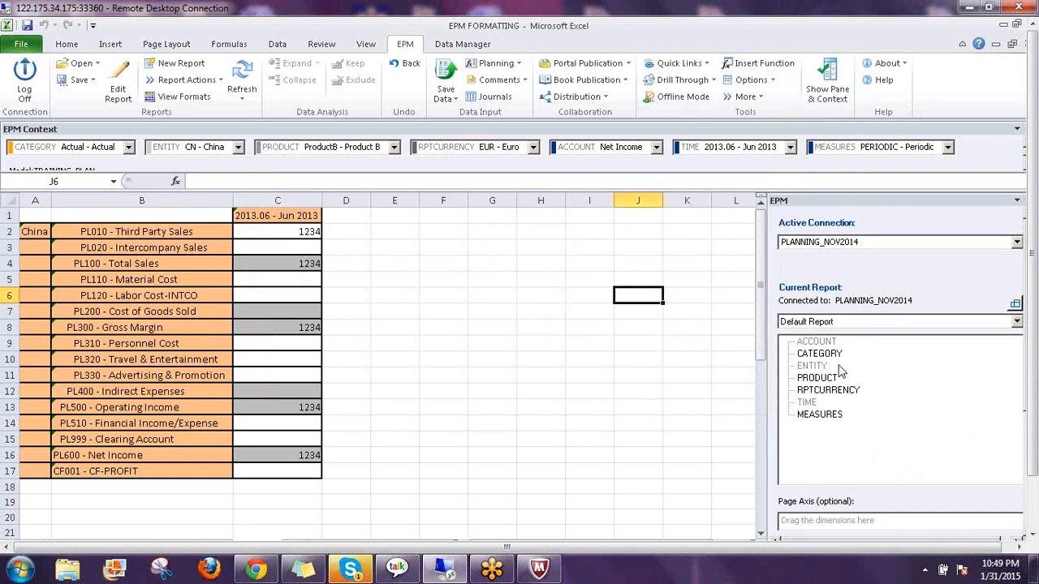
{"action": "left_click", "coordinate": [1030, 386]}
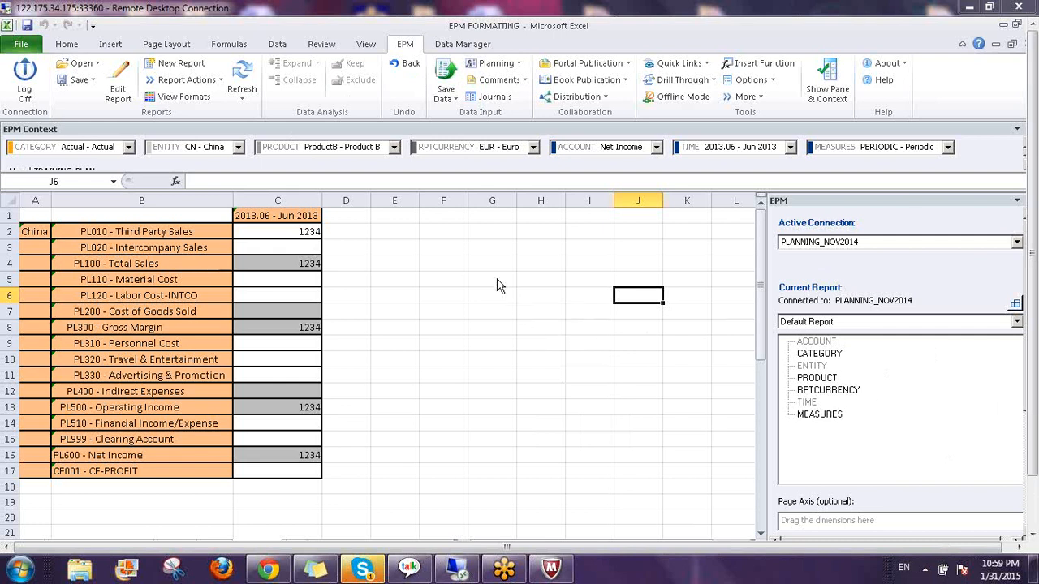
Select empty cell G5 beside the report, then minimize the Remote Desktop session to the local desktop
{"action": "left_click", "coordinate": [494, 279]}
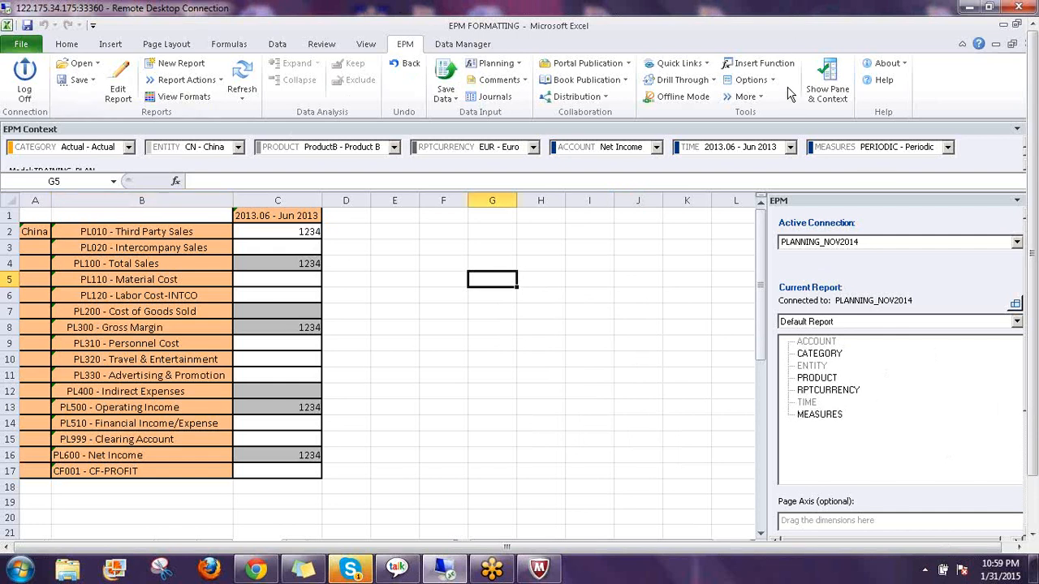
{"action": "left_click", "coordinate": [972, 8]}
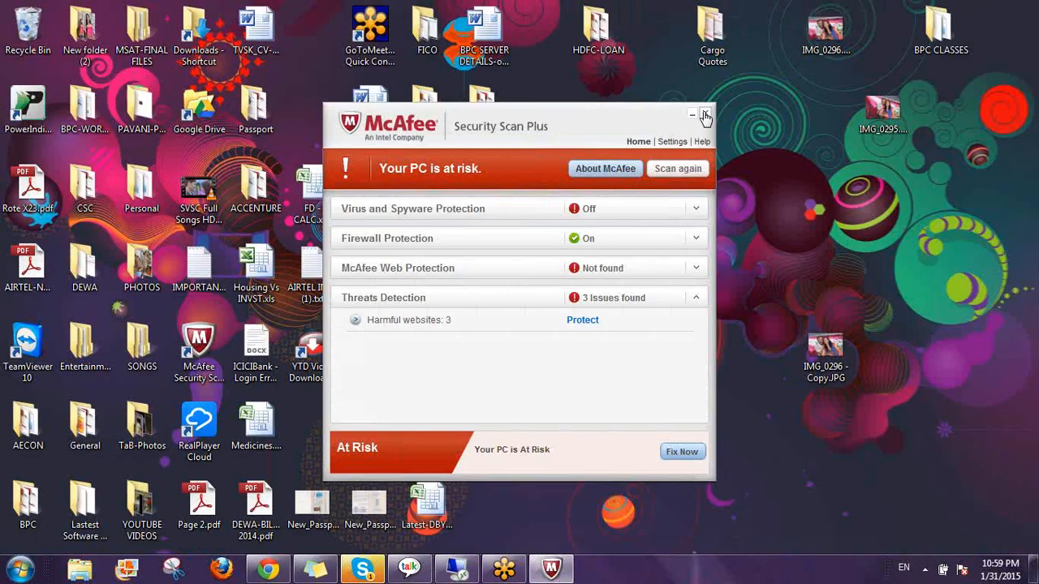
Dismiss the McAfee warning, open the BPC 10.0 - NW BOOKS folder and browse BPC420's opening pages
{"action": "left_click", "coordinate": [701, 110]}
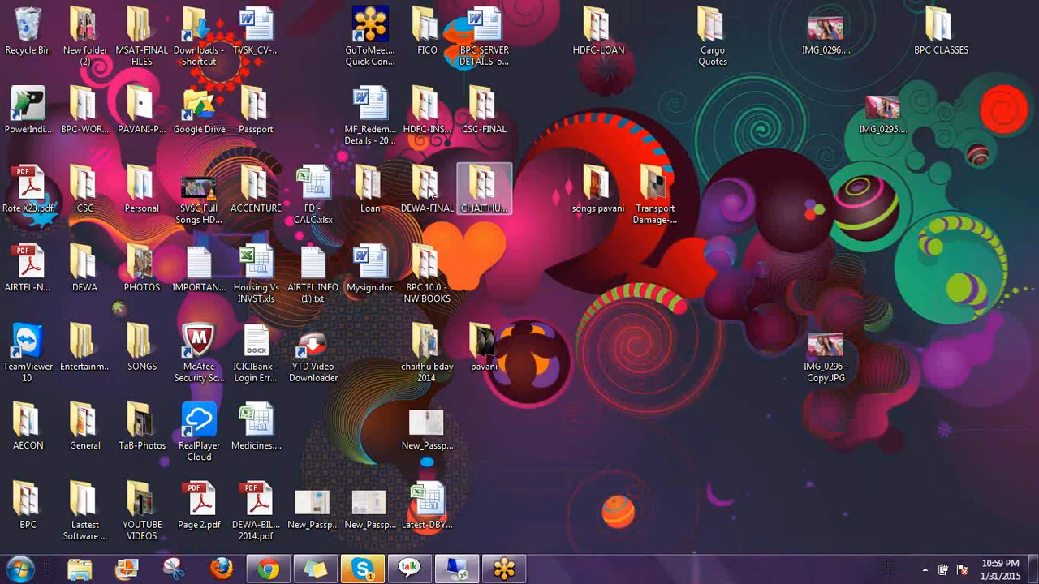
{"action": "double_click", "coordinate": [427, 264]}
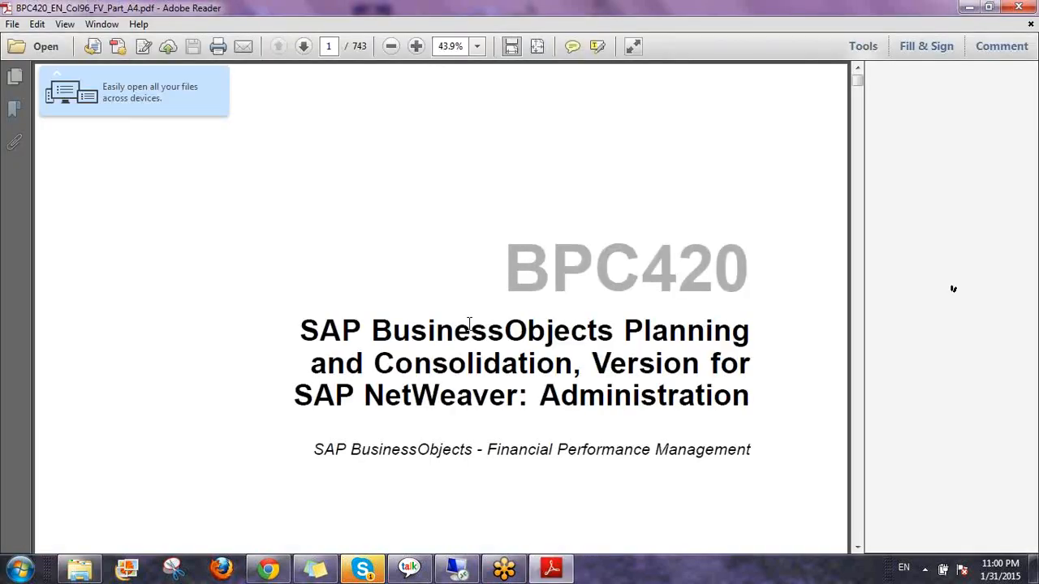
{"action": "scroll", "coordinate": [471, 329], "scroll_direction": "down", "scroll_amount": 5}
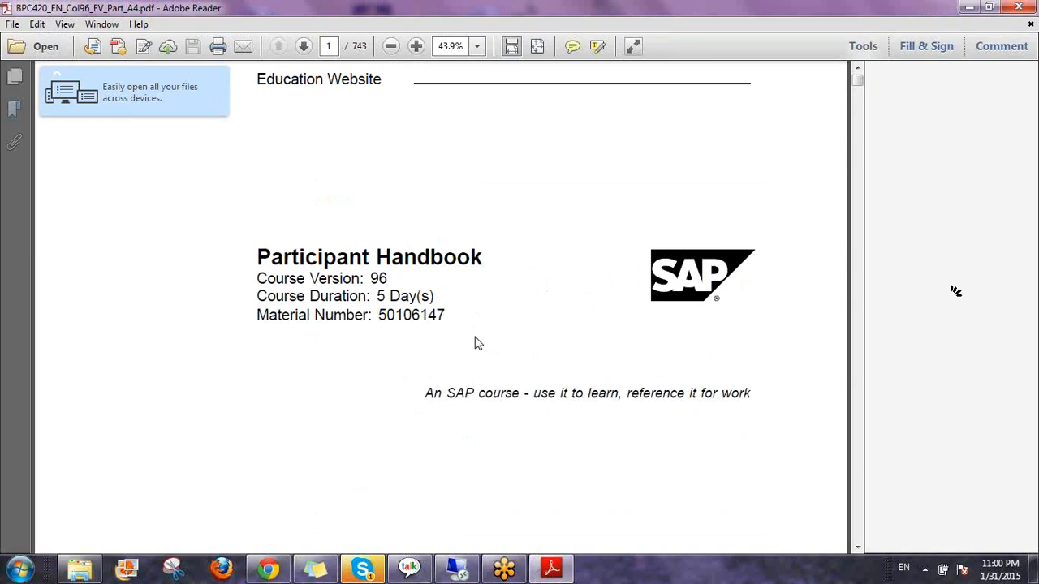
{"action": "scroll", "coordinate": [536, 329], "scroll_direction": "down", "scroll_amount": 5}
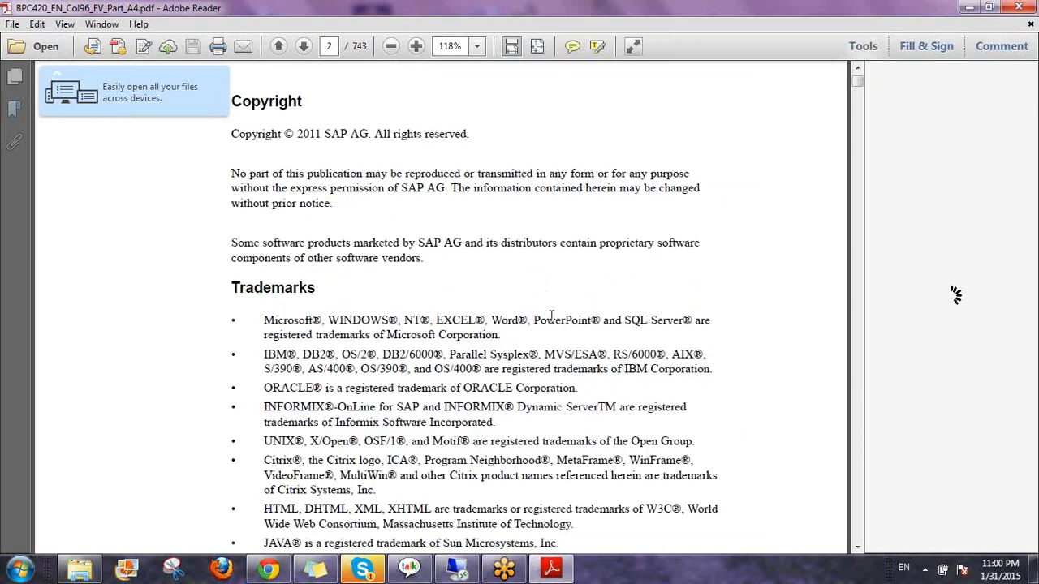
{"action": "scroll", "coordinate": [551, 315], "scroll_direction": "down", "scroll_amount": 5}
{"action": "scroll", "coordinate": [551, 315], "scroll_direction": "down", "scroll_amount": 10}
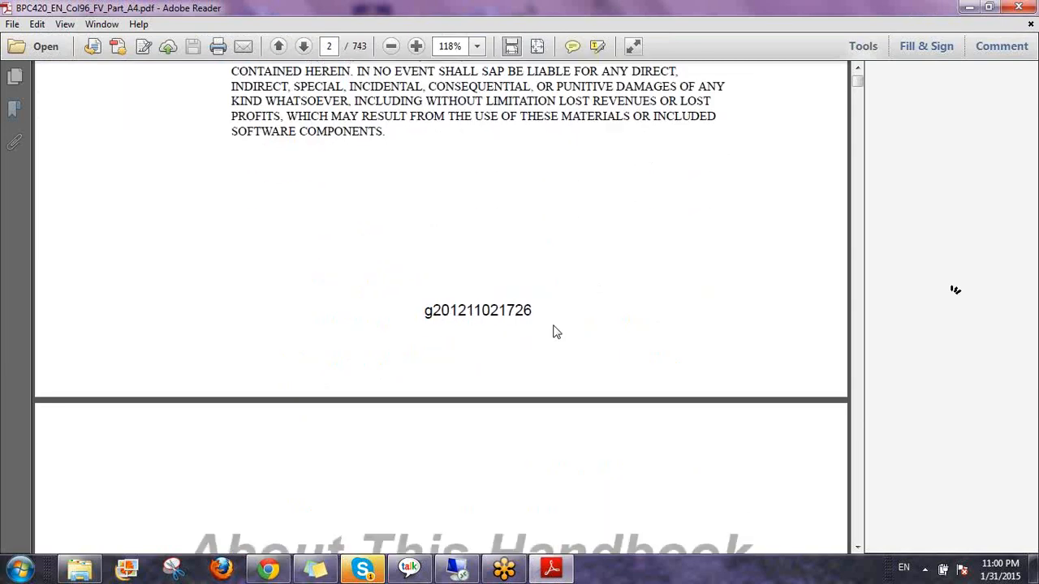
{"action": "scroll", "coordinate": [555, 329], "scroll_direction": "down", "scroll_amount": 15}
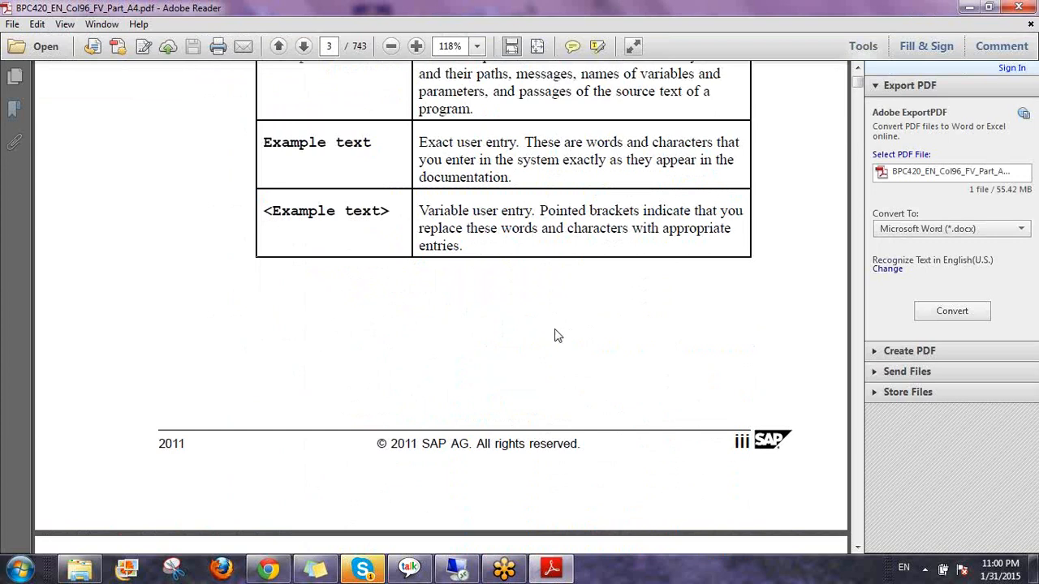
{"action": "scroll", "coordinate": [560, 336], "scroll_direction": "down", "scroll_amount": 10}
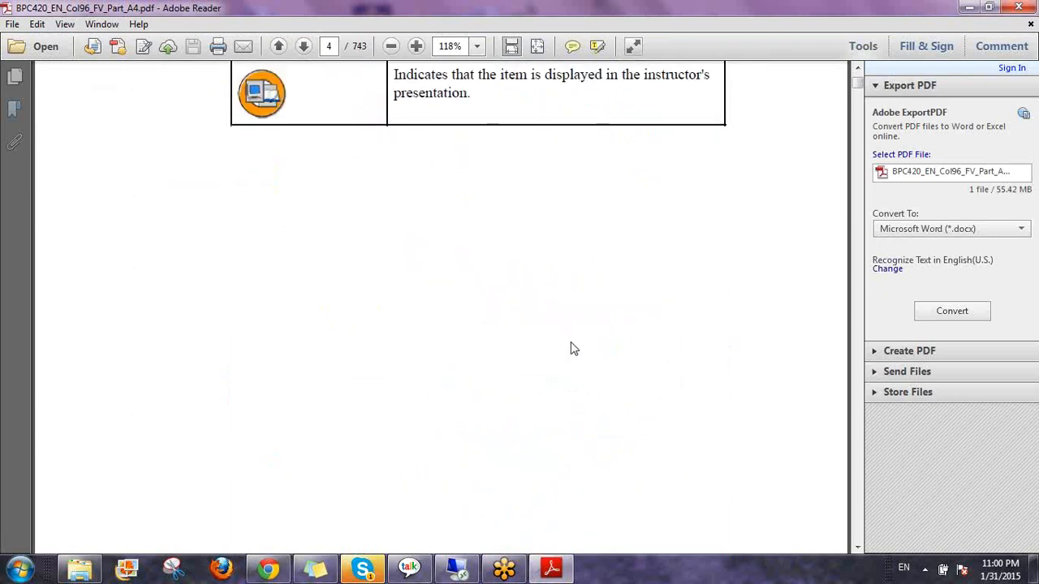
{"action": "scroll", "coordinate": [573, 331], "scroll_direction": "down", "scroll_amount": 3}
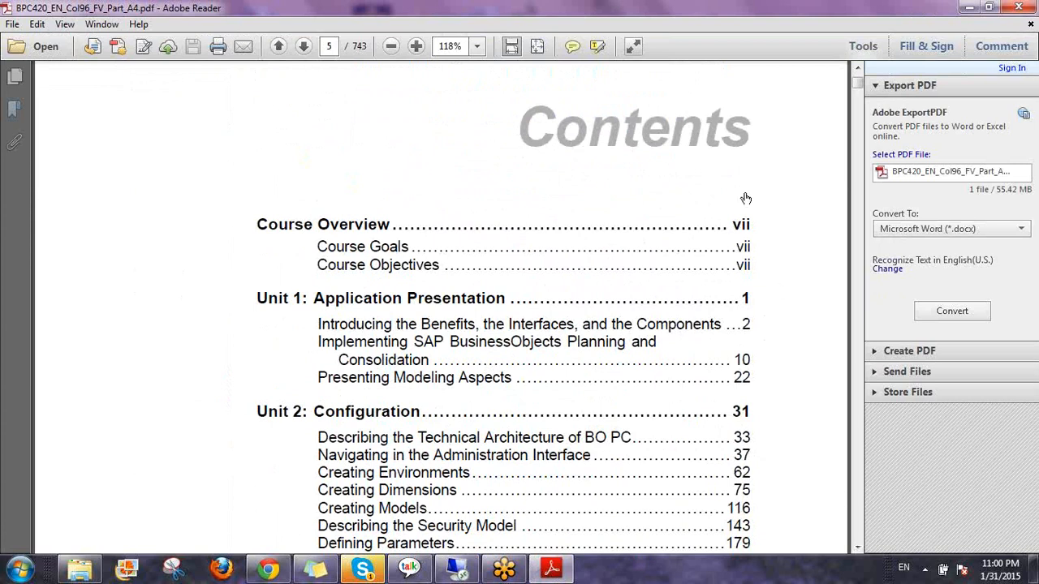
{"action": "scroll", "coordinate": [781, 262], "scroll_direction": "down", "scroll_amount": 5}
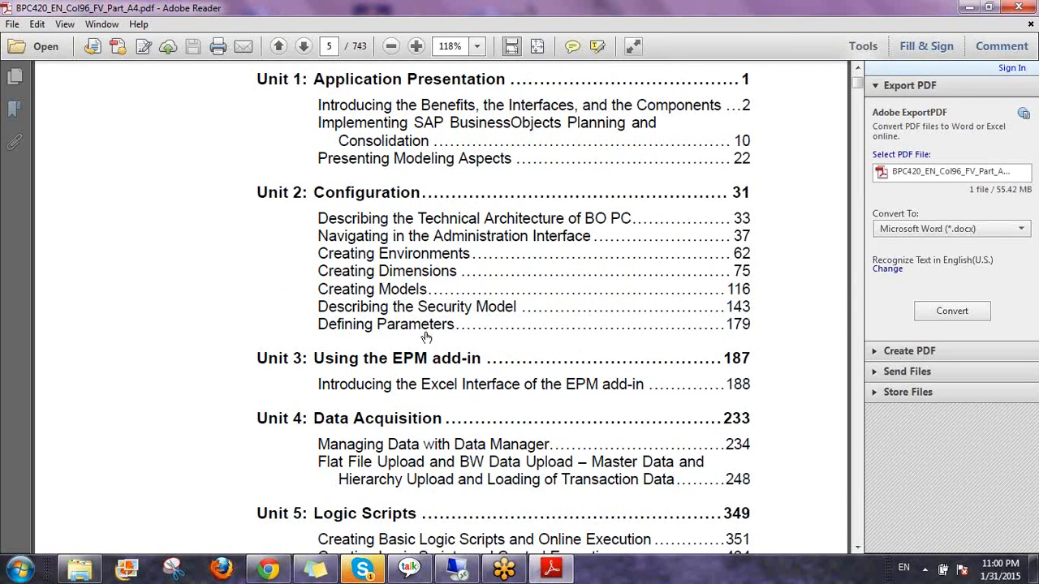
Scroll on to the BPC420 Contents page, then minimize Adobe Reader
{"action": "scroll", "coordinate": [426, 337], "scroll_direction": "down", "scroll_amount": 3}
{"action": "scroll", "coordinate": [530, 295], "scroll_direction": "down", "scroll_amount": 1}
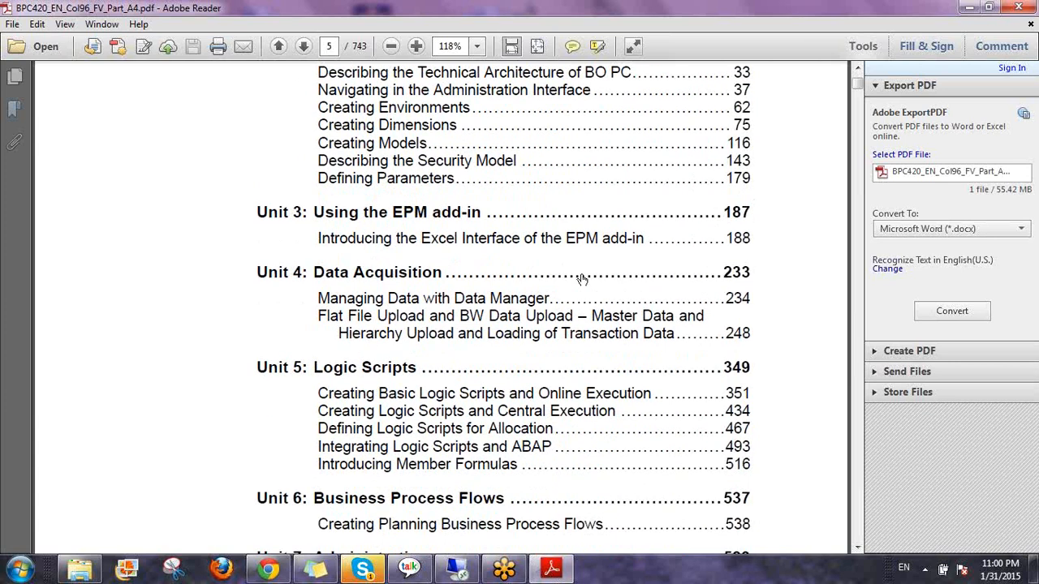
{"action": "scroll", "coordinate": [582, 278], "scroll_direction": "down", "scroll_amount": 2}
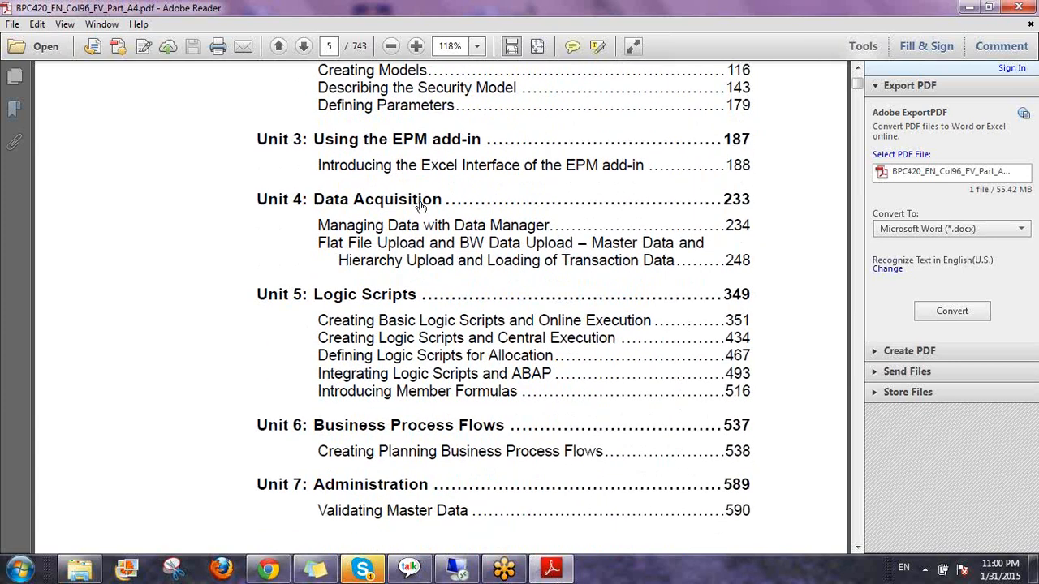
{"action": "scroll", "coordinate": [369, 245], "scroll_direction": "down", "scroll_amount": 1}
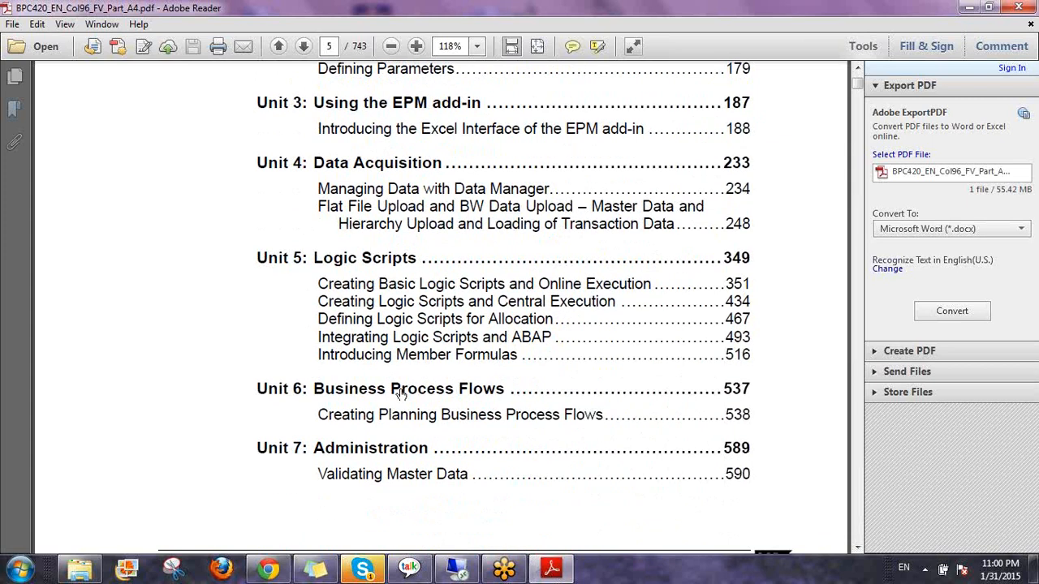
{"action": "scroll", "coordinate": [414, 392], "scroll_direction": "down", "scroll_amount": 1}
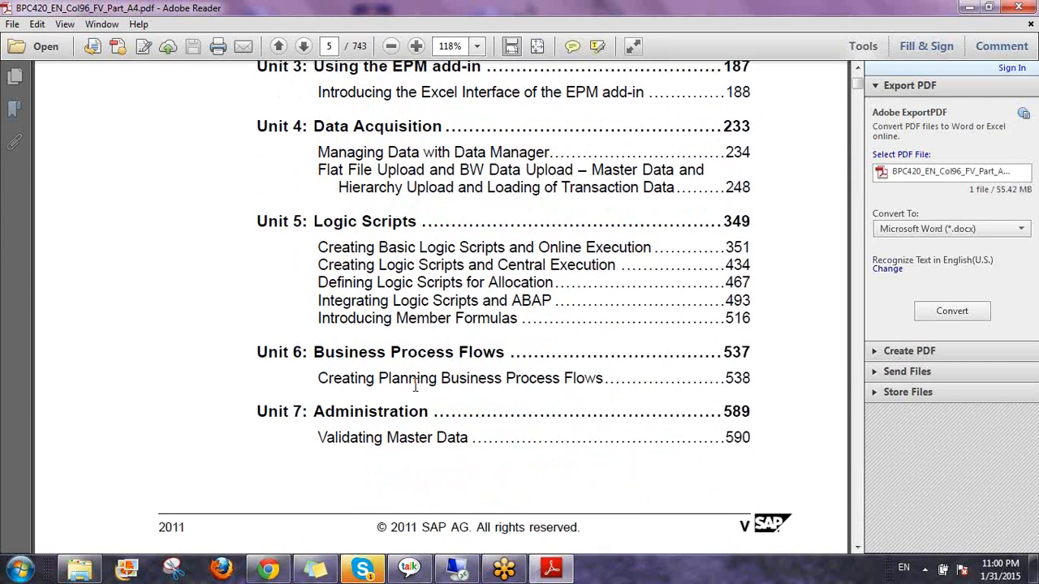
{"action": "scroll", "coordinate": [416, 386], "scroll_direction": "down", "scroll_amount": 2}
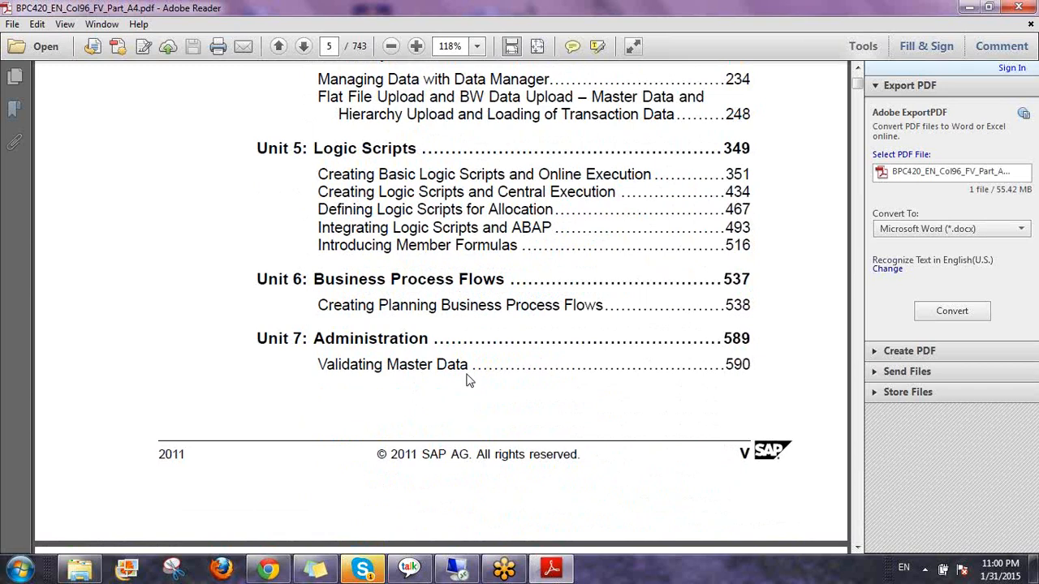
{"action": "scroll", "coordinate": [463, 369], "scroll_direction": "down", "scroll_amount": 3}
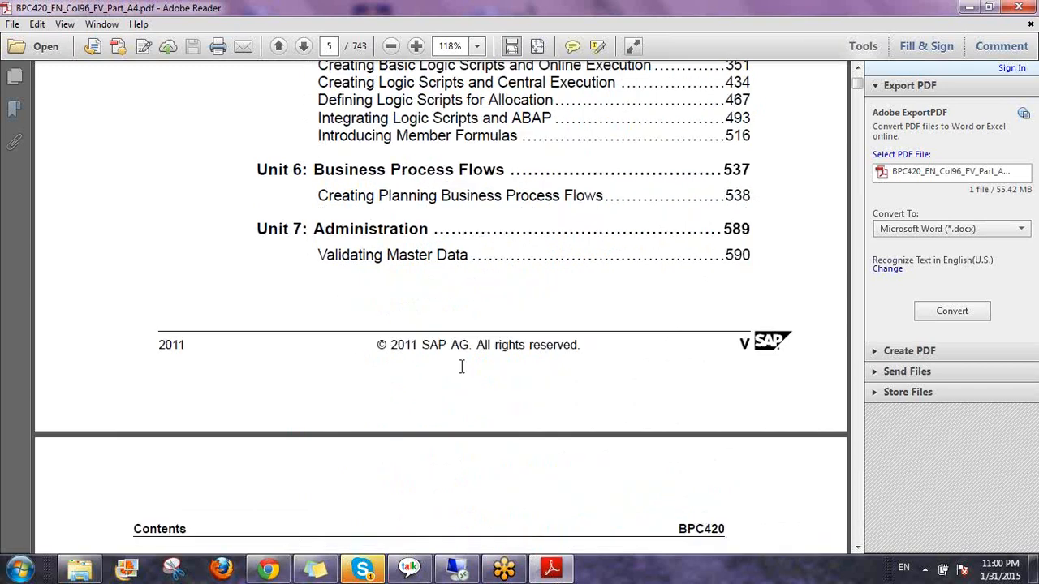
{"action": "left_click", "coordinate": [968, 8]}
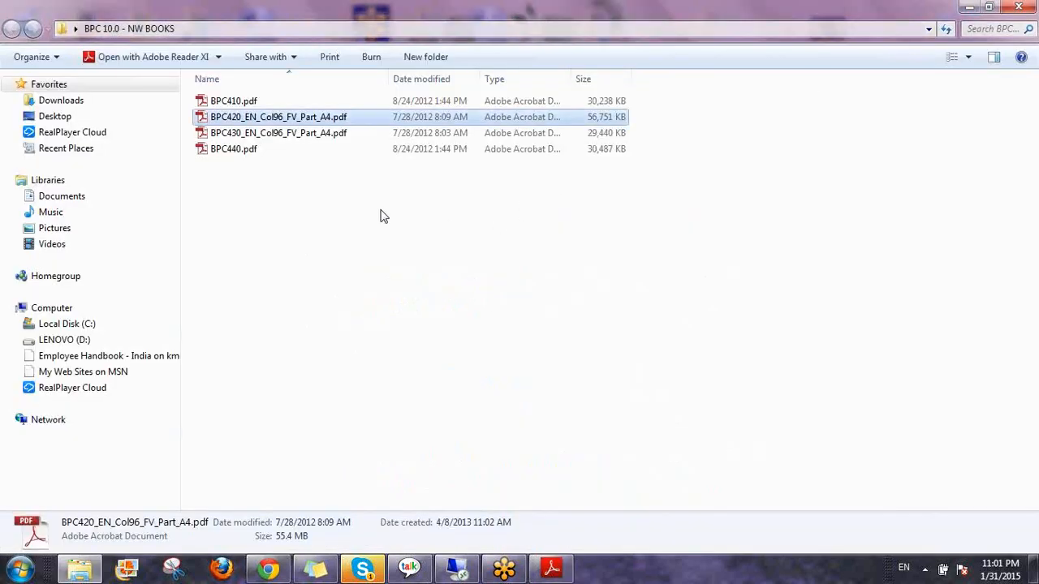
Open the BPC430 handbook and scroll past its conventions and icons pages
{"action": "double_click", "coordinate": [331, 136]}
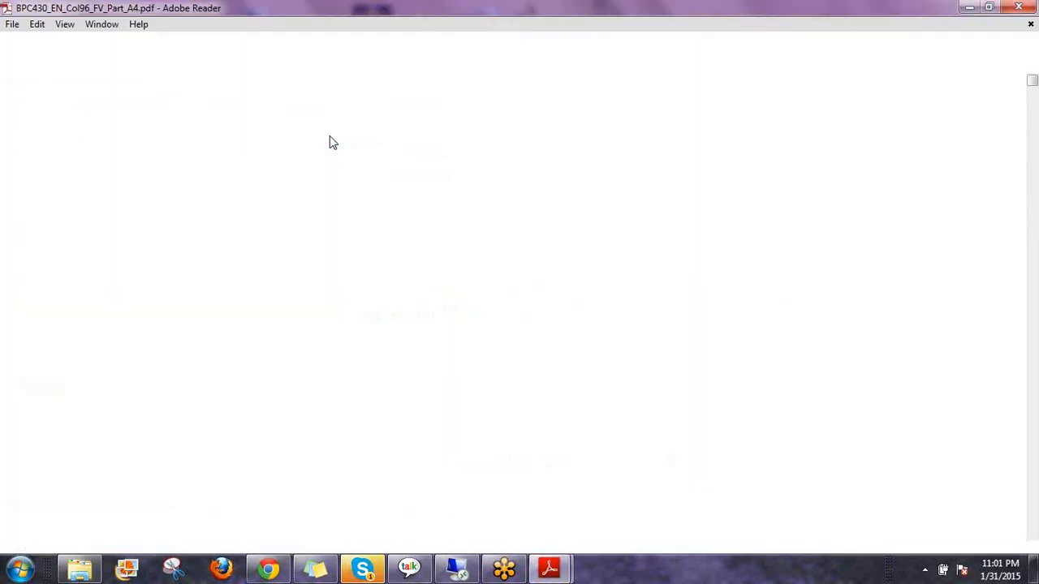
{"action": "scroll", "coordinate": [565, 284], "scroll_direction": "down", "scroll_amount": 8}
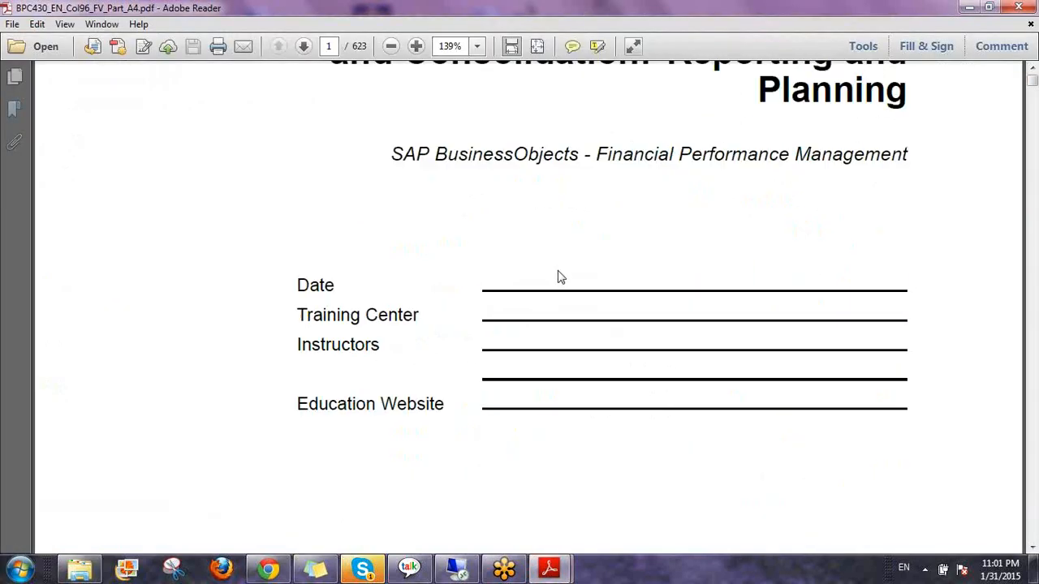
{"action": "scroll", "coordinate": [563, 291], "scroll_direction": "down", "scroll_amount": 10}
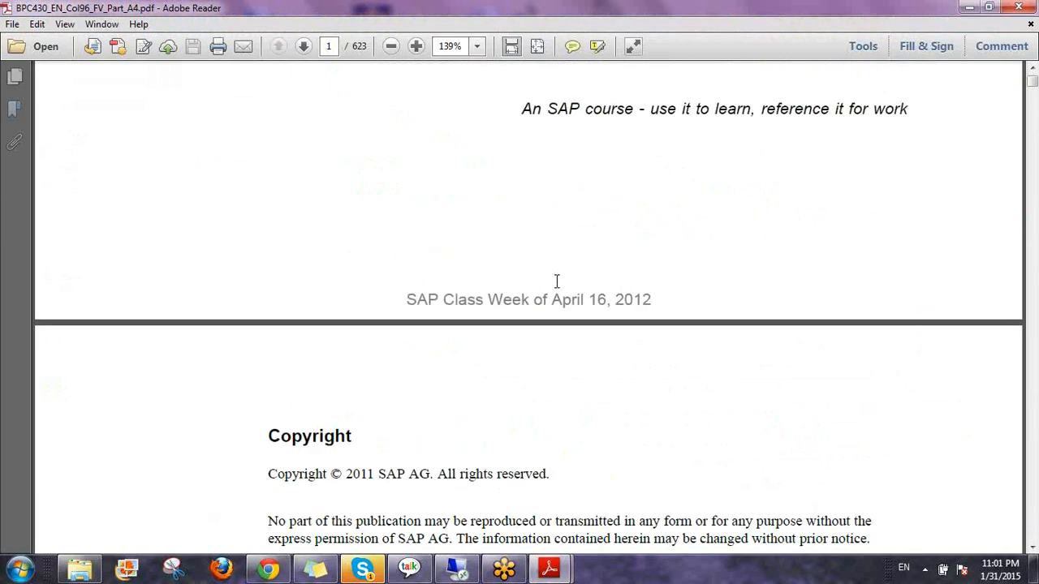
{"action": "scroll", "coordinate": [555, 283], "scroll_direction": "down", "scroll_amount": 15}
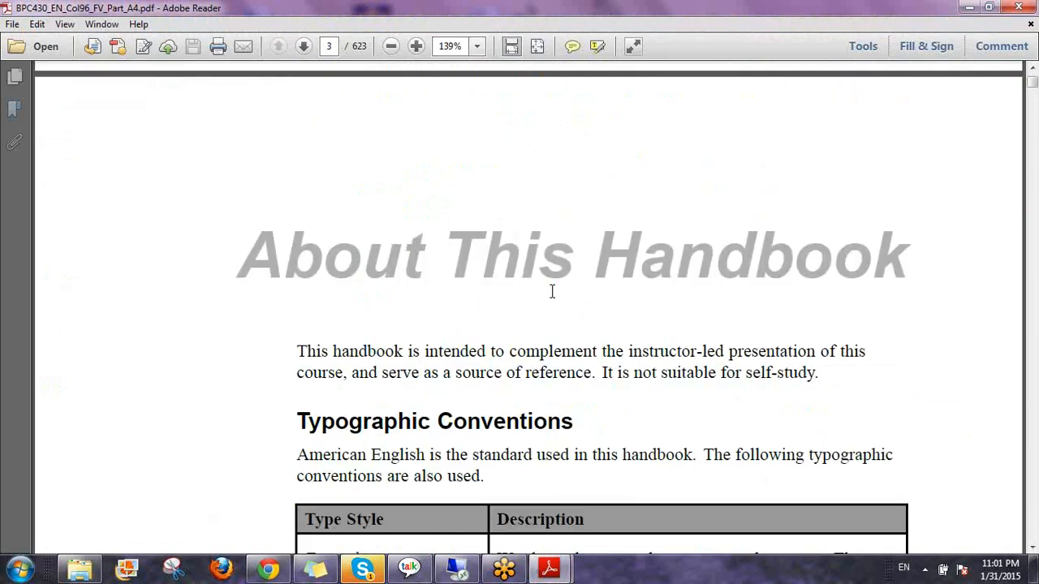
{"action": "scroll", "coordinate": [552, 291], "scroll_direction": "down", "scroll_amount": 15}
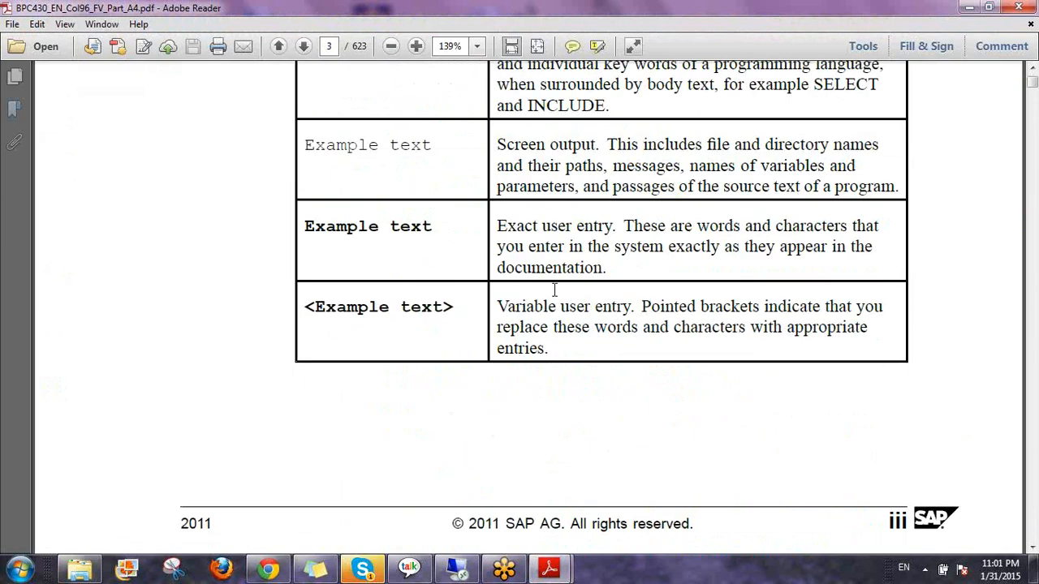
{"action": "scroll", "coordinate": [555, 290], "scroll_direction": "down", "scroll_amount": 8}
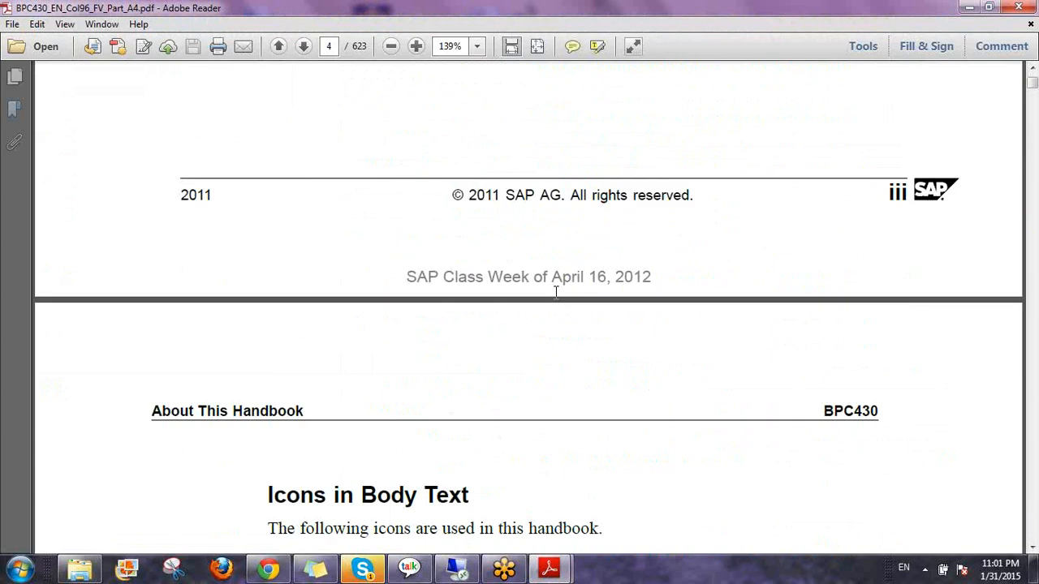
{"action": "scroll", "coordinate": [556, 293], "scroll_direction": "down", "scroll_amount": 6}
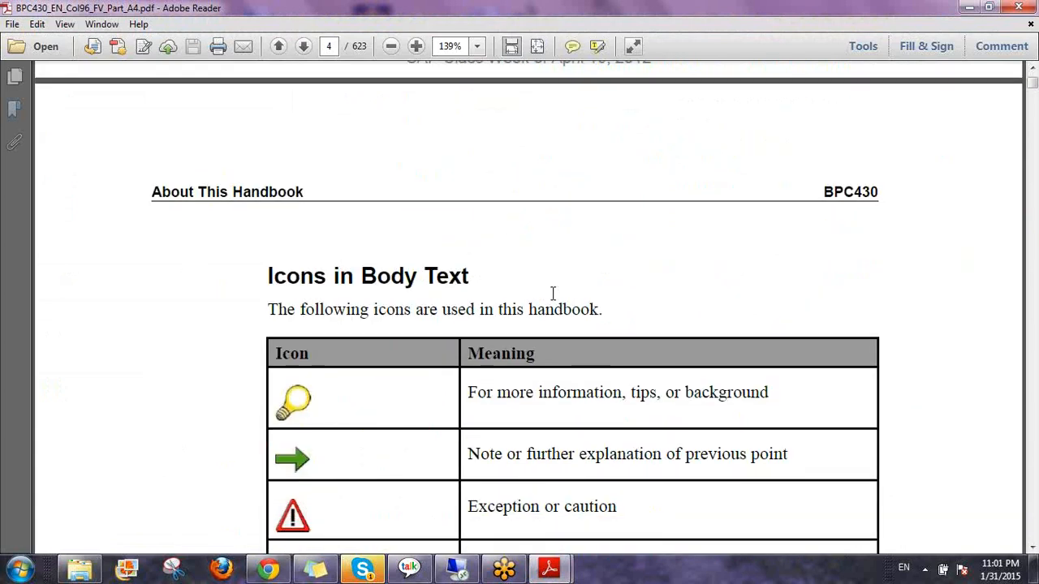
{"action": "scroll", "coordinate": [553, 293], "scroll_direction": "down", "scroll_amount": 15}
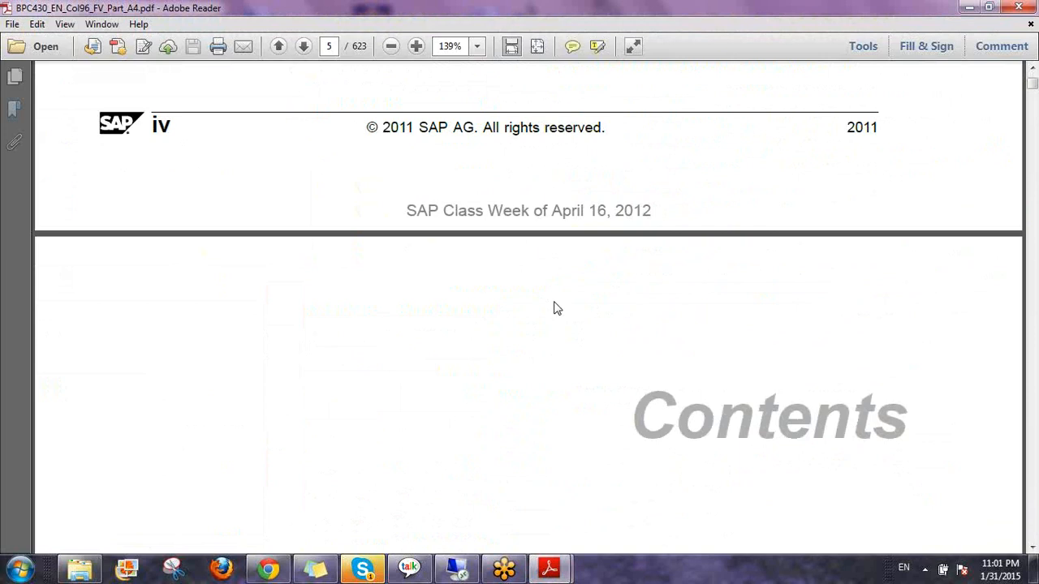
{"action": "scroll", "coordinate": [556, 308], "scroll_direction": "down", "scroll_amount": 5}
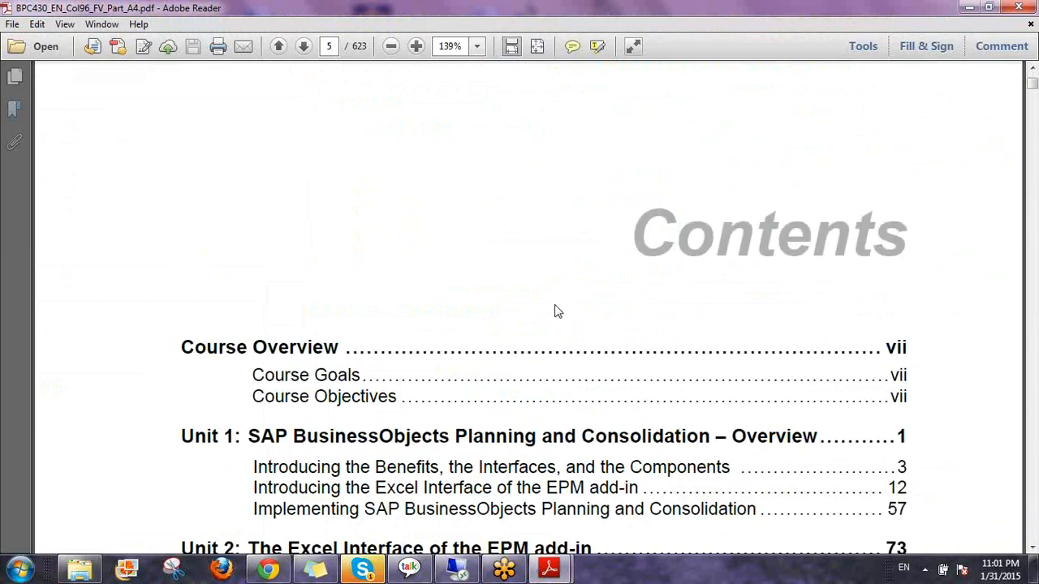
Continue to the page 5 Contents listing the topics of Units 2 through 5
{"action": "scroll", "coordinate": [556, 311], "scroll_direction": "down", "scroll_amount": 5}
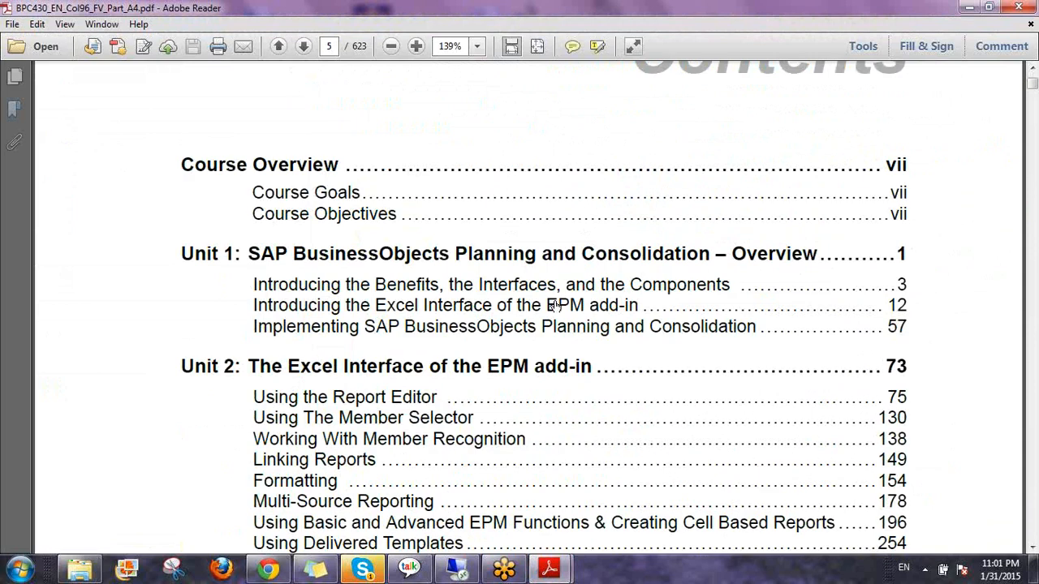
{"action": "scroll", "coordinate": [554, 306], "scroll_direction": "down", "scroll_amount": 6}
{"action": "scroll", "coordinate": [442, 225], "scroll_direction": "down", "scroll_amount": 6}
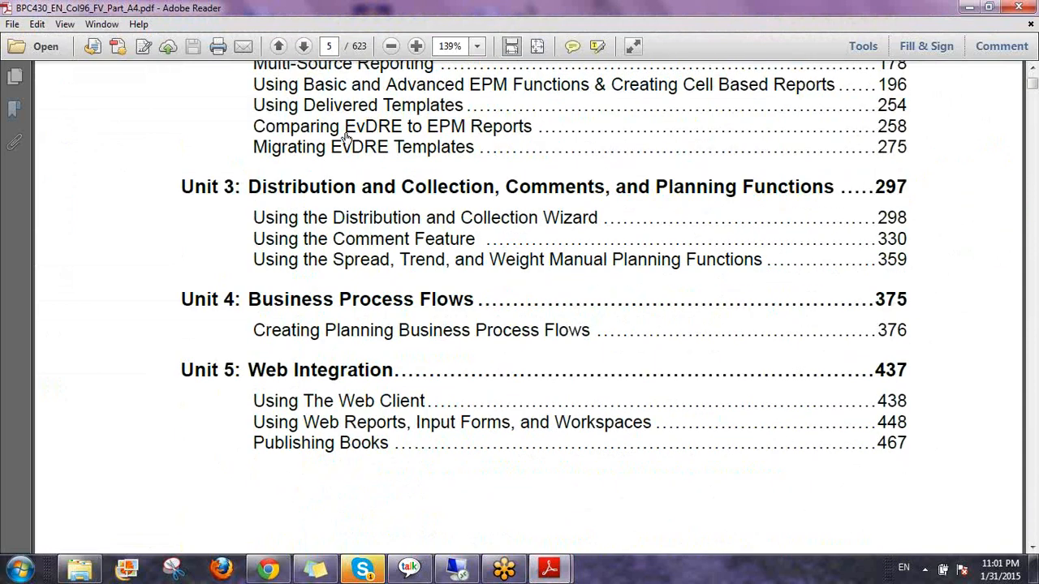
{"action": "scroll", "coordinate": [346, 137], "scroll_direction": "down", "scroll_amount": 1}
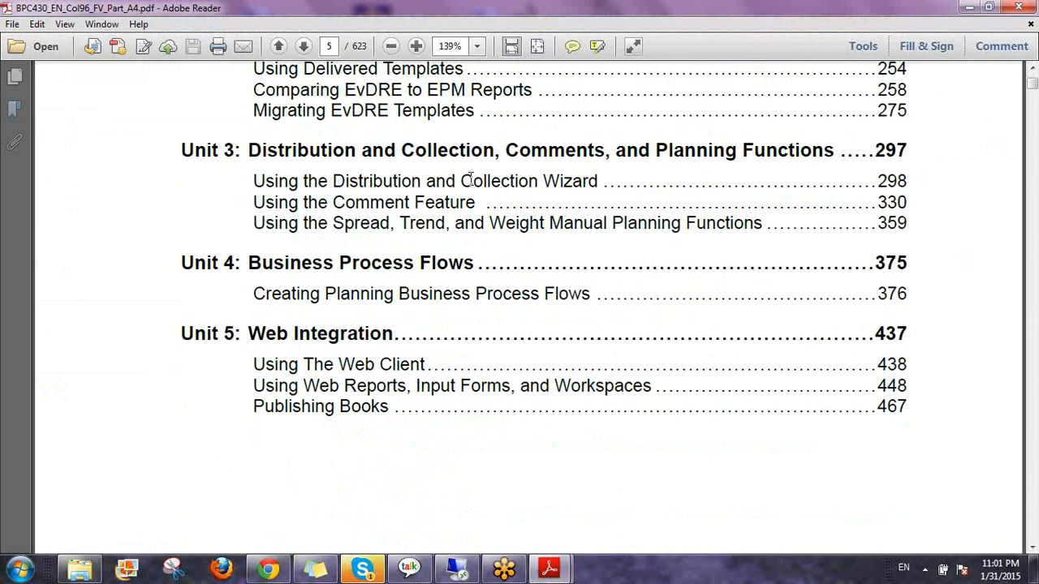
{"action": "scroll", "coordinate": [467, 178], "scroll_direction": "down", "scroll_amount": 4}
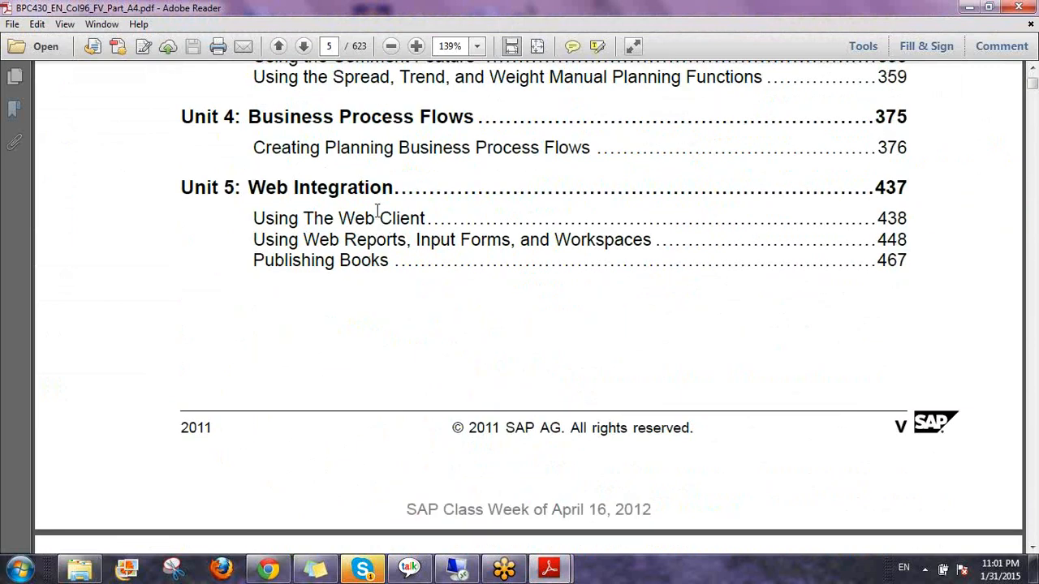
{"action": "scroll", "coordinate": [382, 236], "scroll_direction": "down", "scroll_amount": 2}
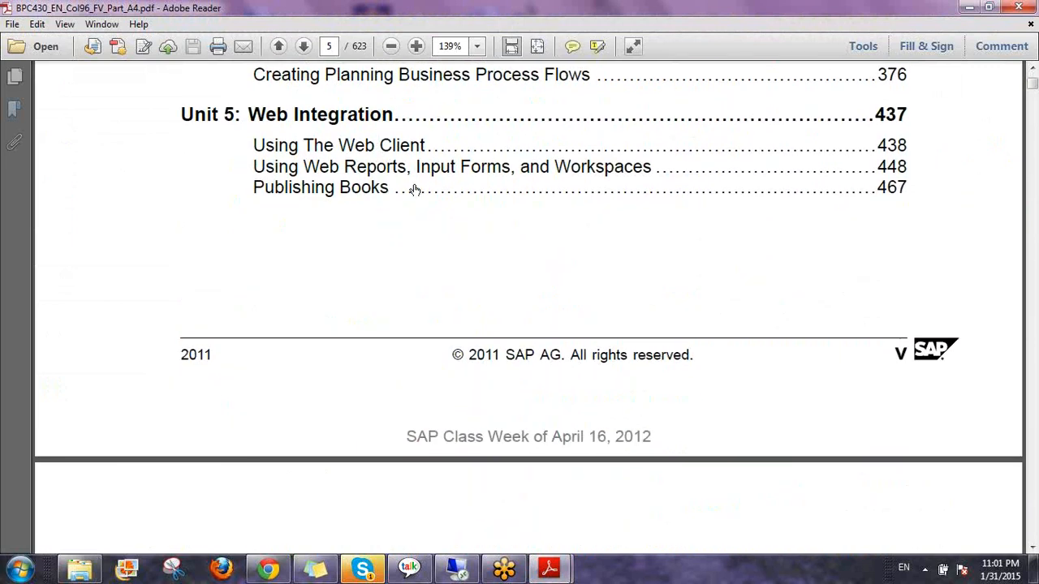
{"action": "scroll", "coordinate": [415, 195], "scroll_direction": "down", "scroll_amount": 6}
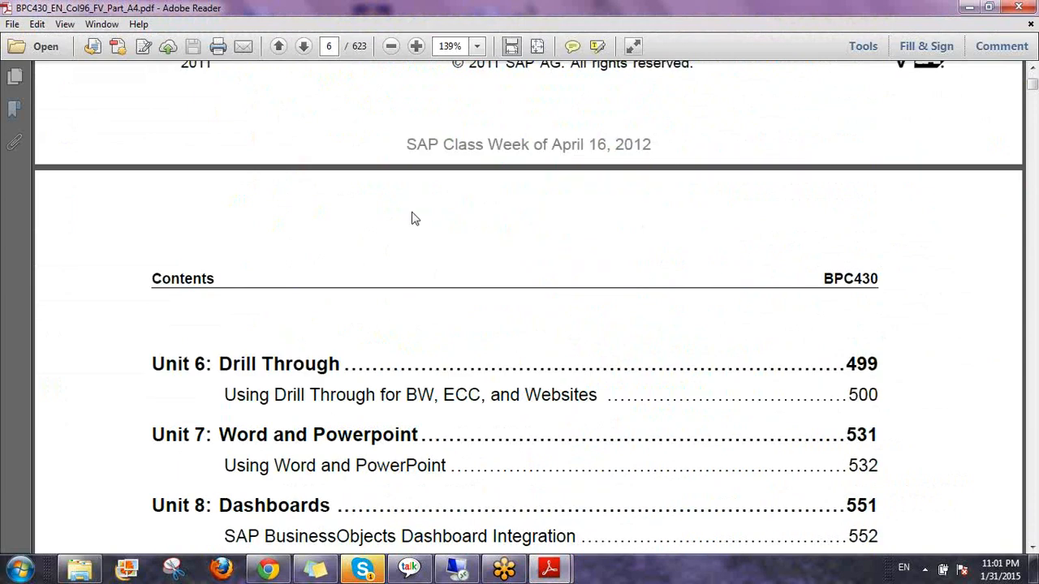
{"action": "scroll", "coordinate": [409, 222], "scroll_direction": "up", "scroll_amount": 10}
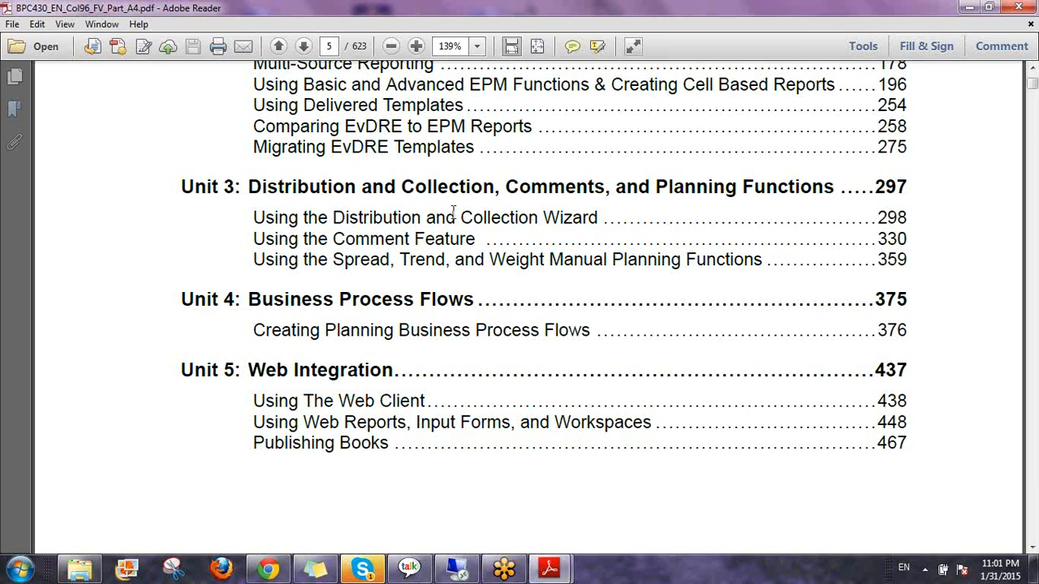
Pen-mark the Spread/Trend/Weight, Comment Feature and Migrating EvDRE Templates topics, then erase marks and minimize Reader
{"action": "left_click", "coordinate": [1033, 245]}
{"action": "left_click", "coordinate": [937, 272]}
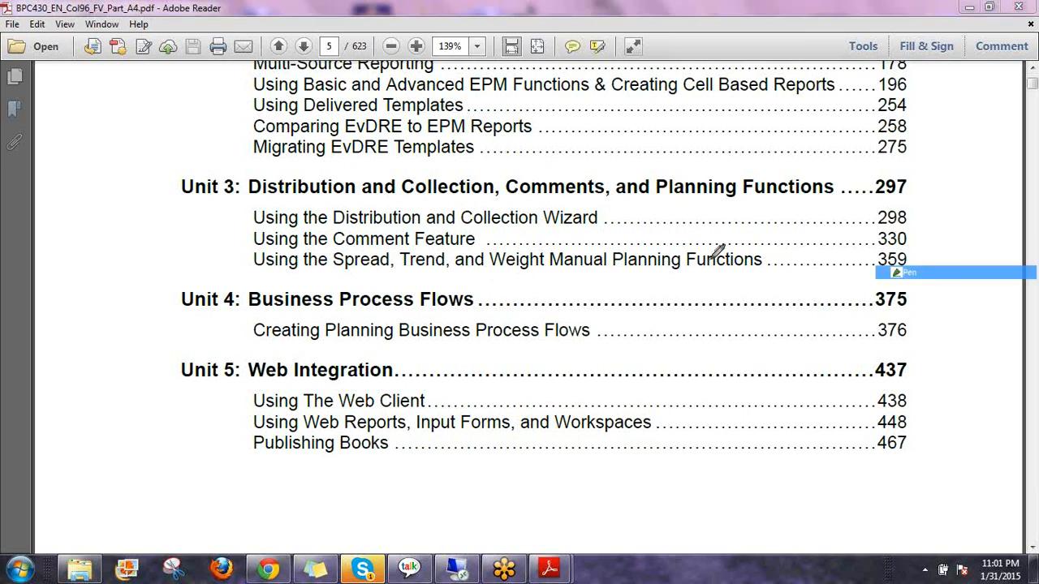
{"action": "left_click_drag", "start_coordinate": [310, 265], "coordinate": [732, 279]}
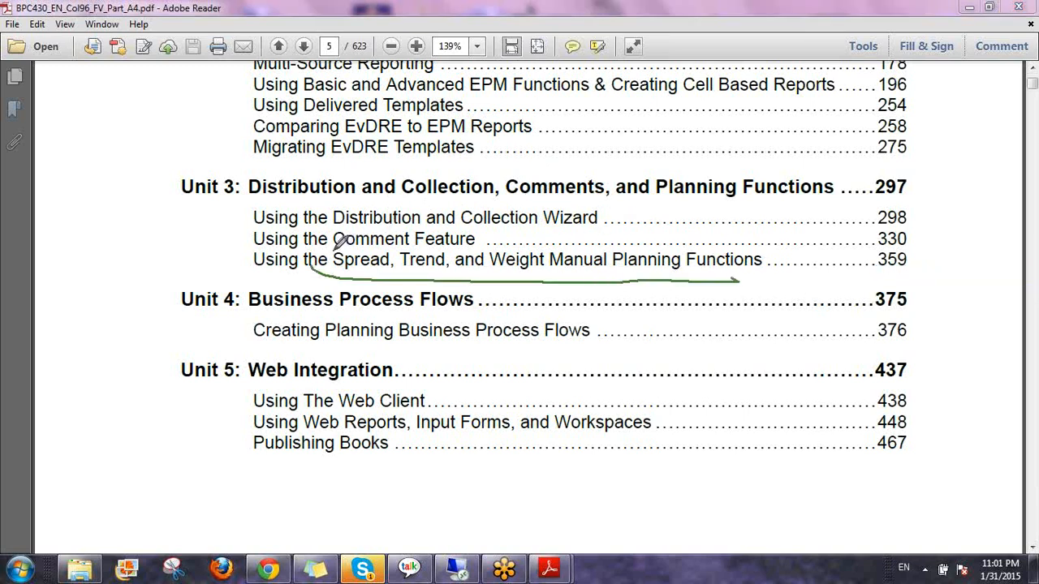
{"action": "left_click_drag", "start_coordinate": [333, 251], "coordinate": [479, 245]}
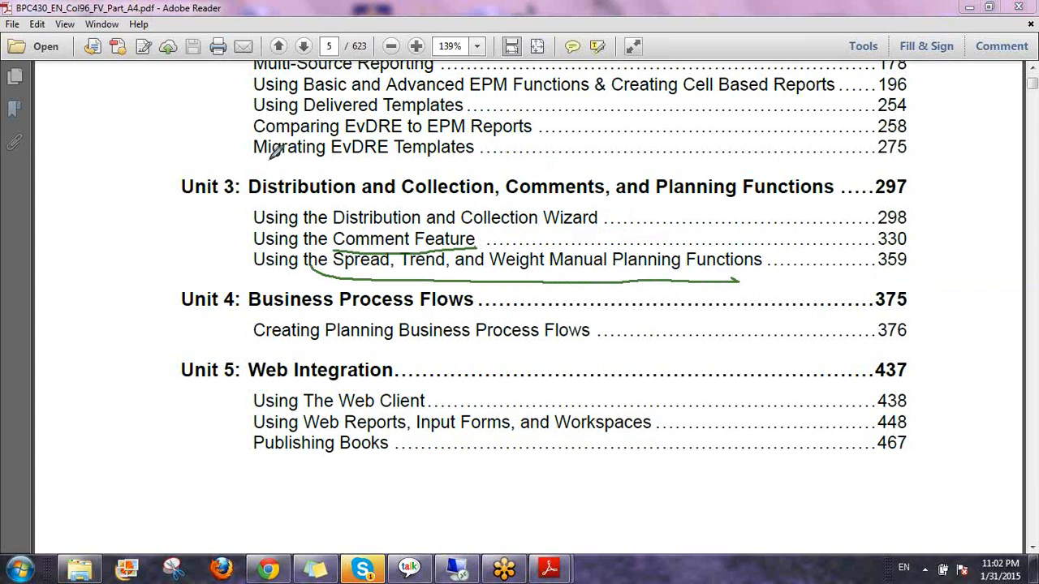
{"action": "mouse_move", "coordinate": [254, 157]}
{"action": "left_mouse_down"}
{"action": "mouse_move", "coordinate": [456, 167]}
{"action": "mouse_move", "coordinate": [491, 137]}
{"action": "mouse_move", "coordinate": [411, 122]}
{"action": "mouse_move", "coordinate": [292, 130]}
{"action": "mouse_move", "coordinate": [253, 140]}
{"action": "mouse_move", "coordinate": [254, 159]}
{"action": "left_mouse_up"}
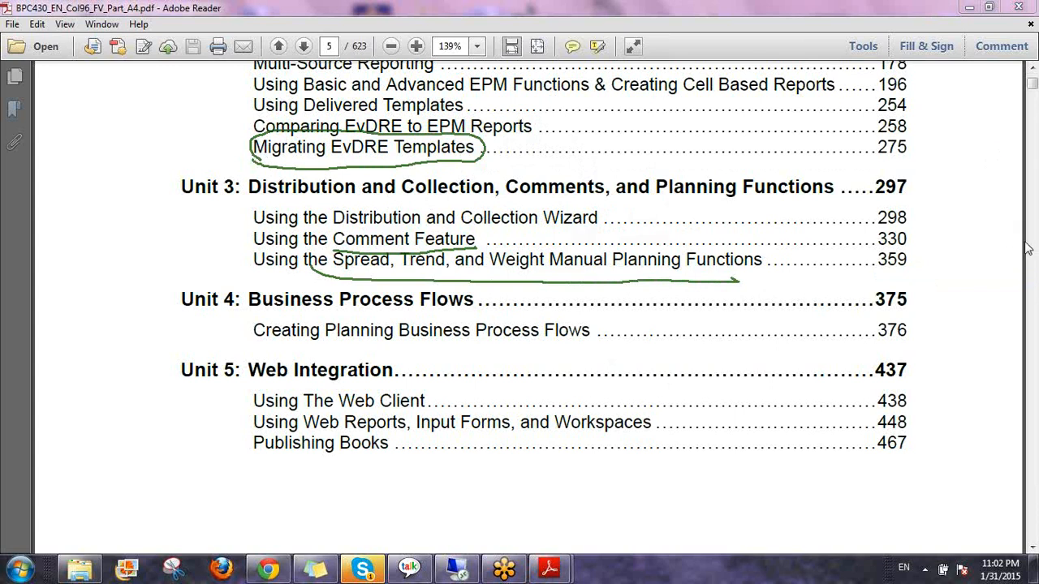
{"action": "left_click", "coordinate": [928, 338]}
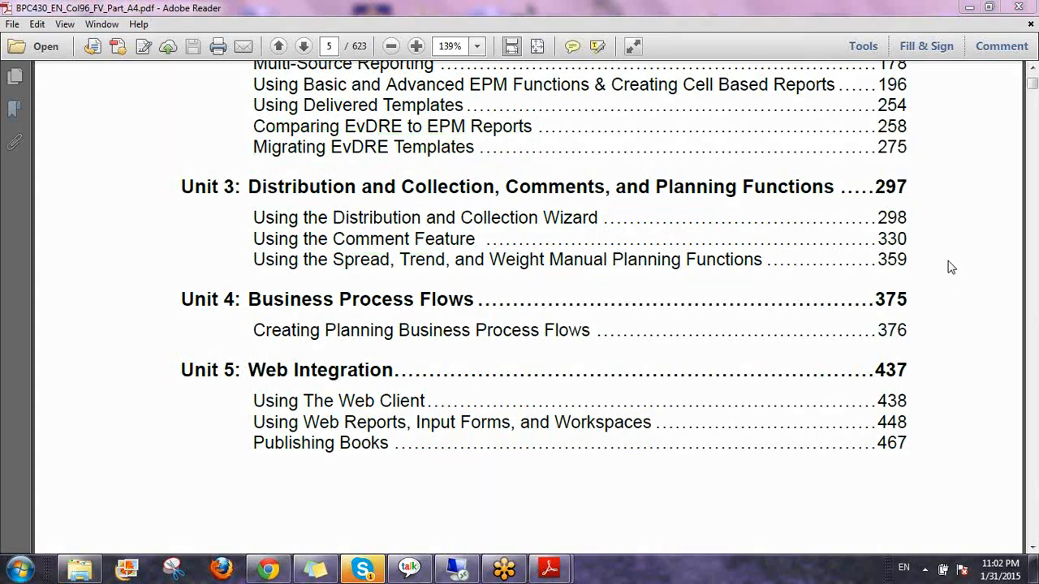
{"action": "left_click", "coordinate": [968, 7]}
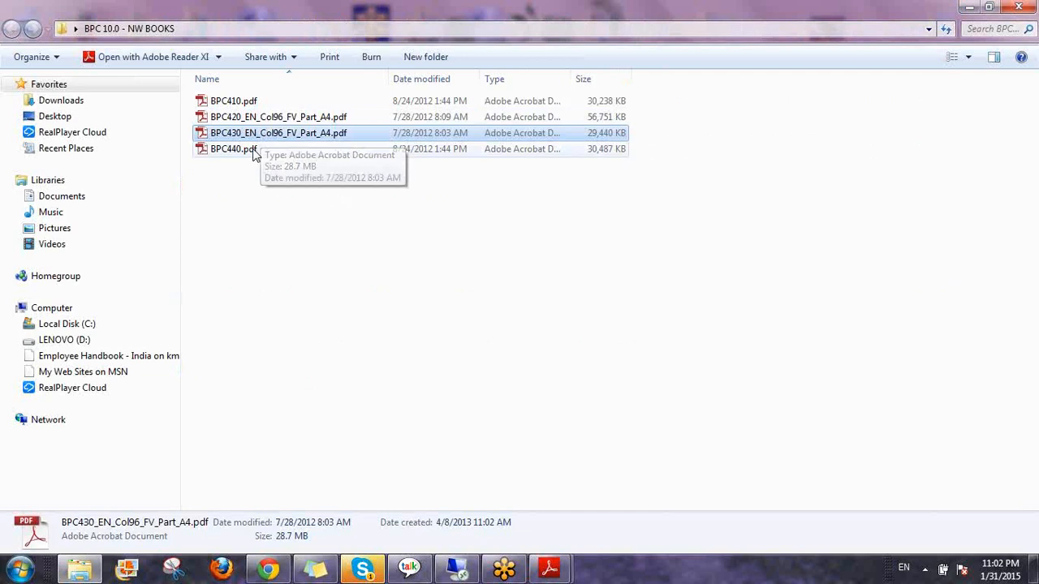
Open BPC440.pdf and scroll to its page 5 Contents showing Unit 1: Introduction topics
{"action": "double_click", "coordinate": [251, 151]}
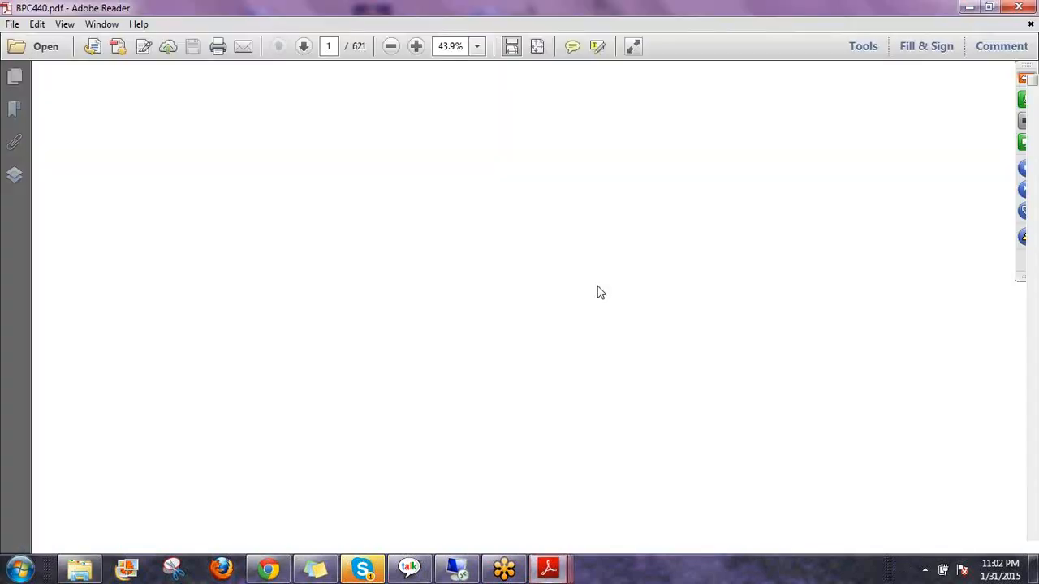
{"action": "scroll", "coordinate": [591, 290], "scroll_direction": "down", "scroll_amount": 10}
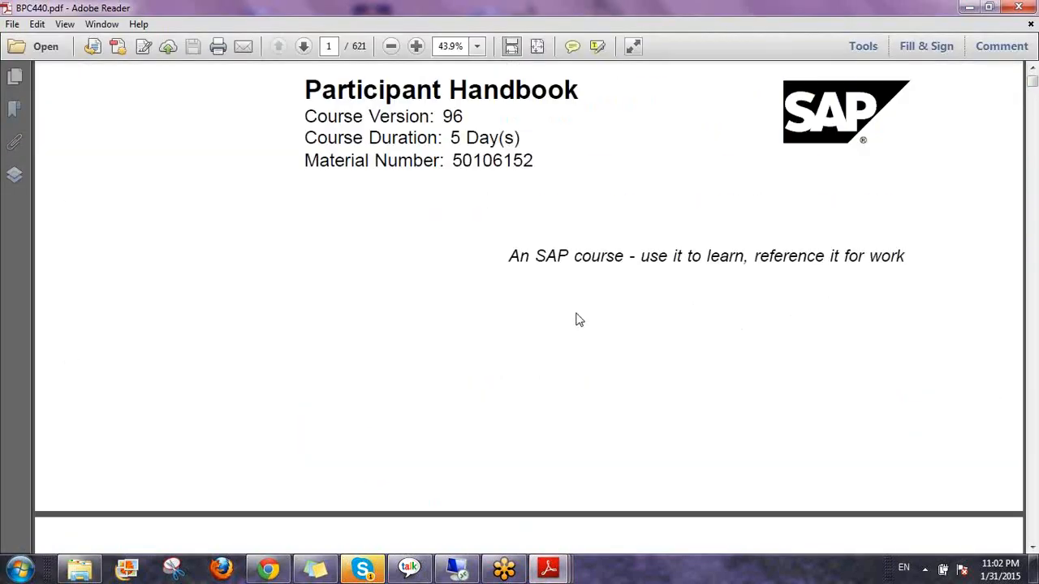
{"action": "scroll", "coordinate": [571, 322], "scroll_direction": "down", "scroll_amount": 20}
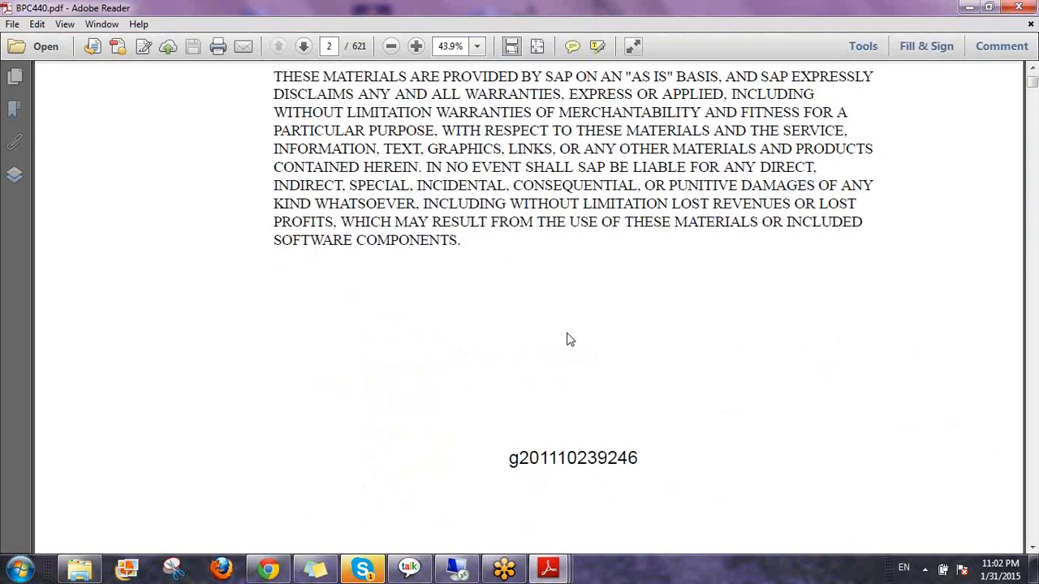
{"action": "scroll", "coordinate": [570, 365], "scroll_direction": "down", "scroll_amount": 20}
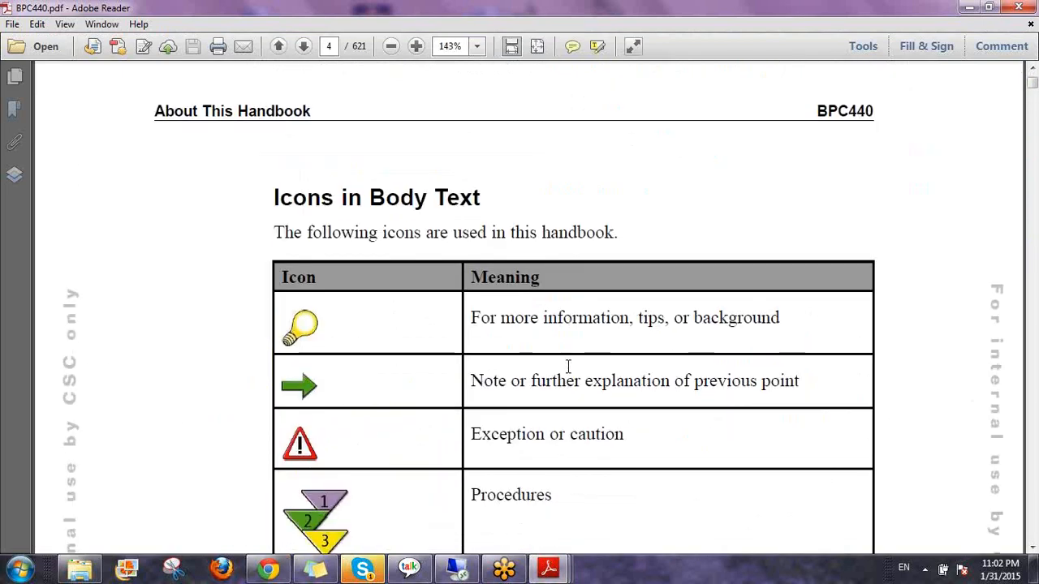
{"action": "scroll", "coordinate": [568, 377], "scroll_direction": "down", "scroll_amount": 10}
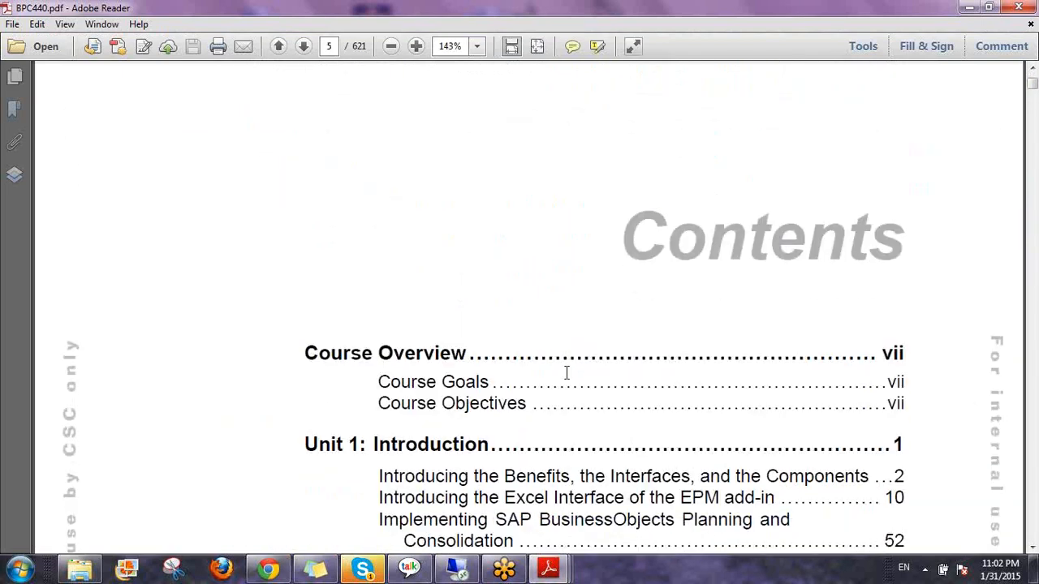